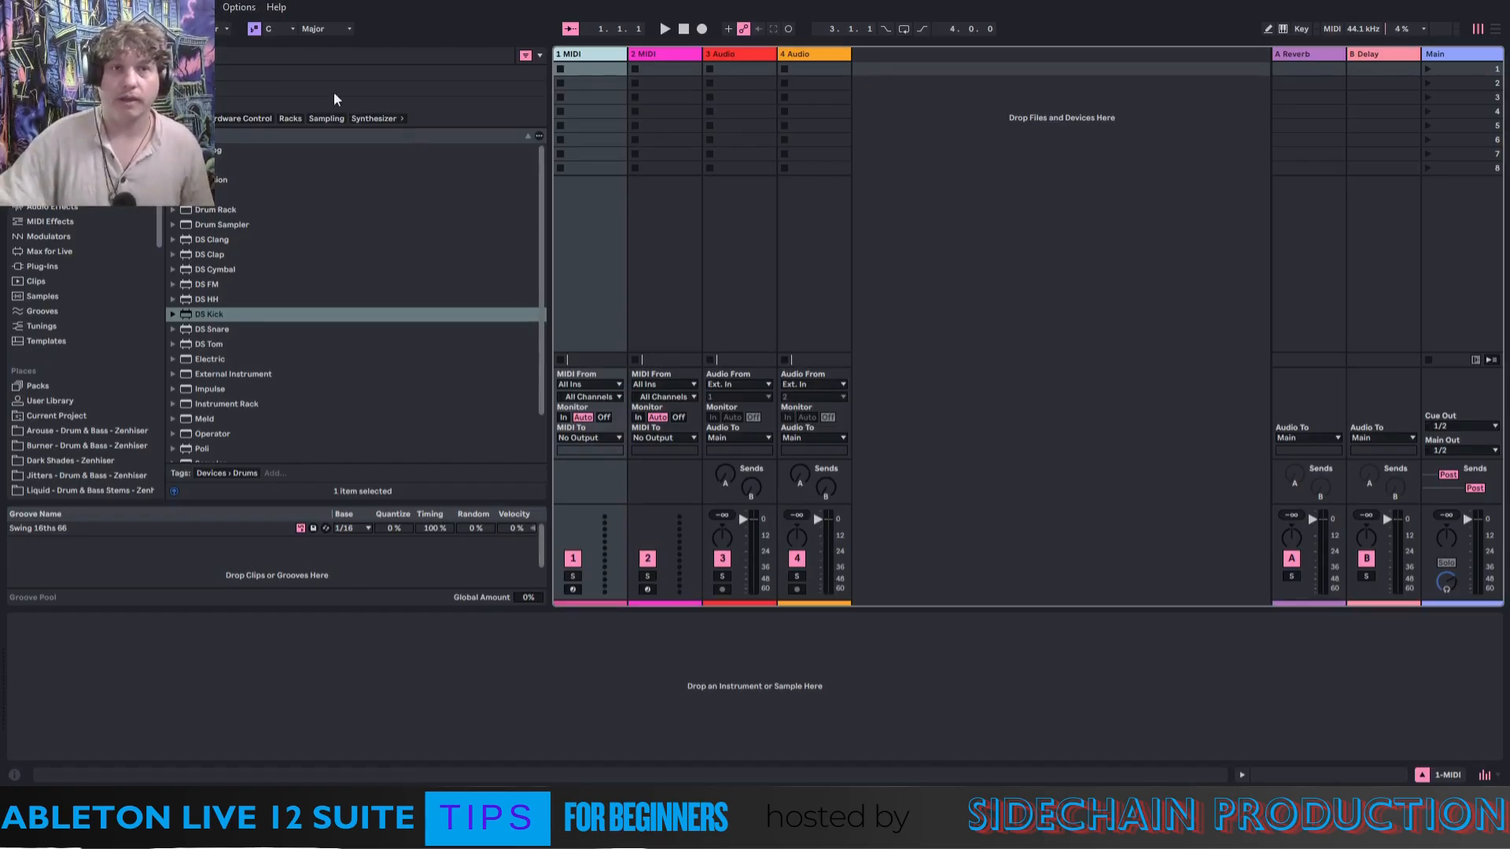
Set the project's scale to G Minor.
click(281, 27)
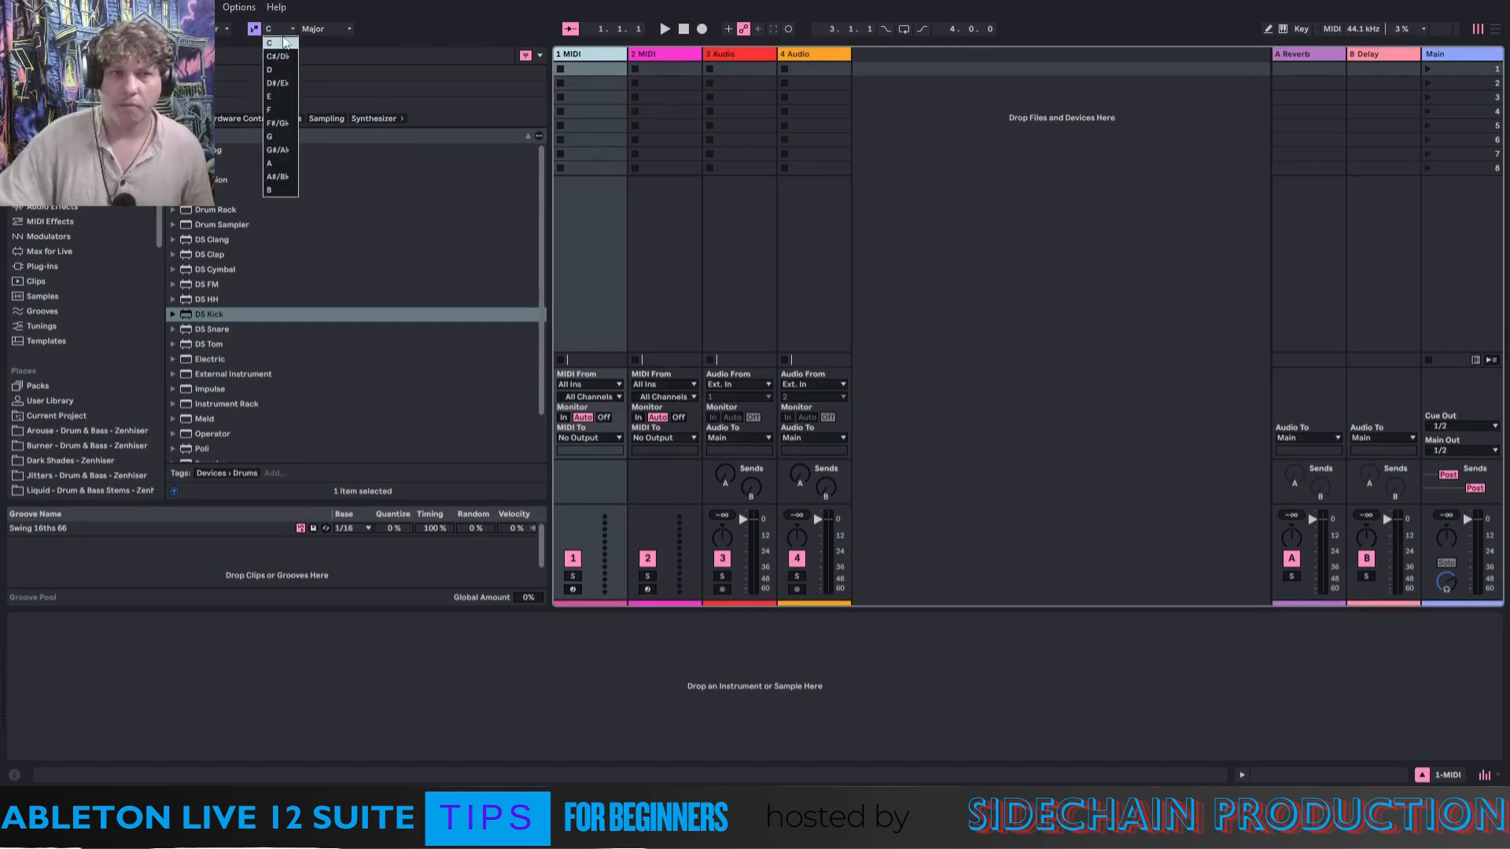
click(270, 136)
click(318, 29)
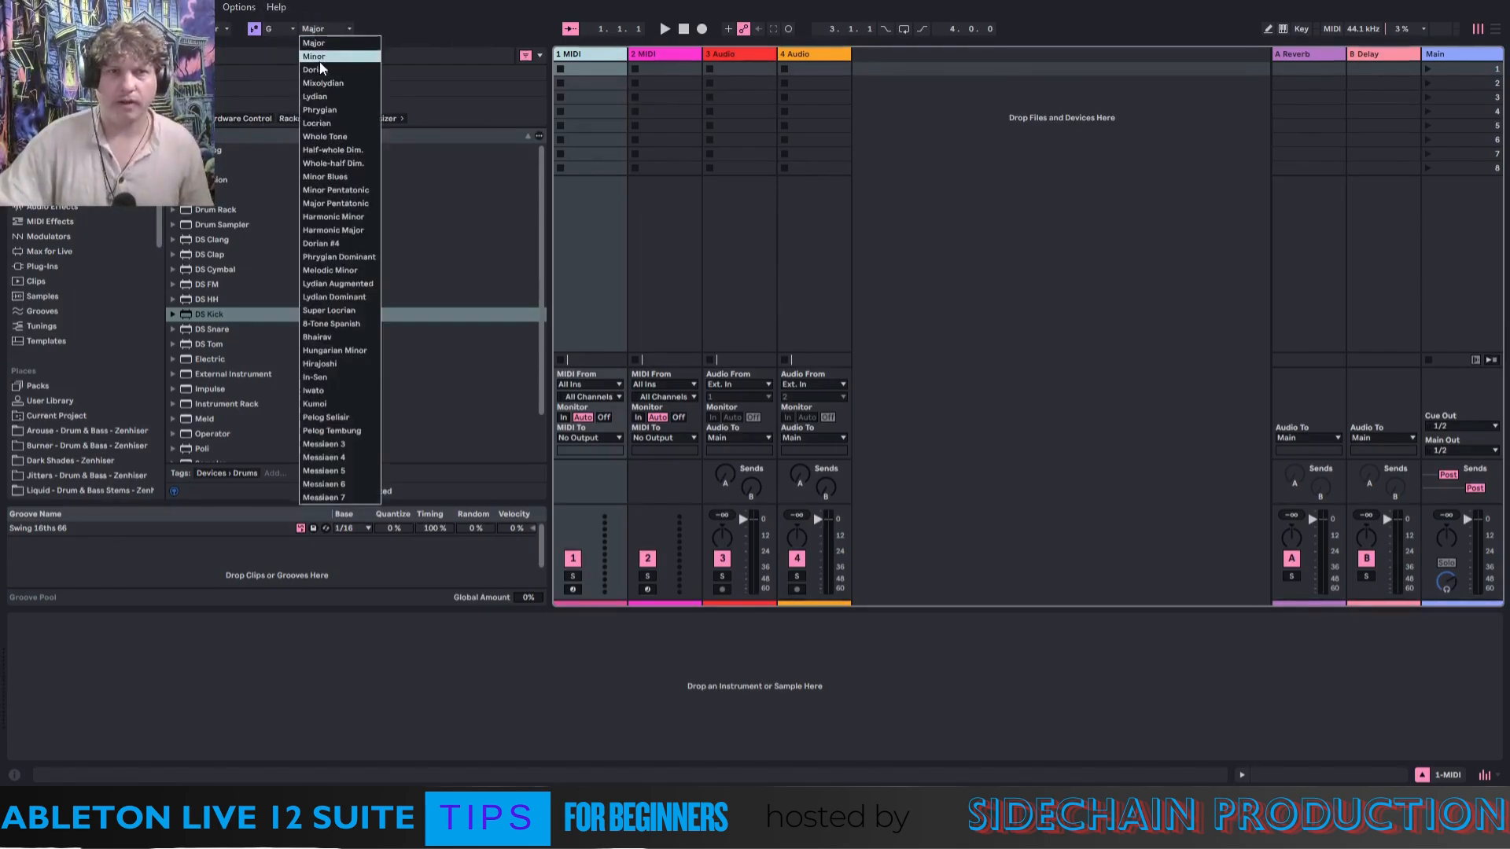
click(319, 59)
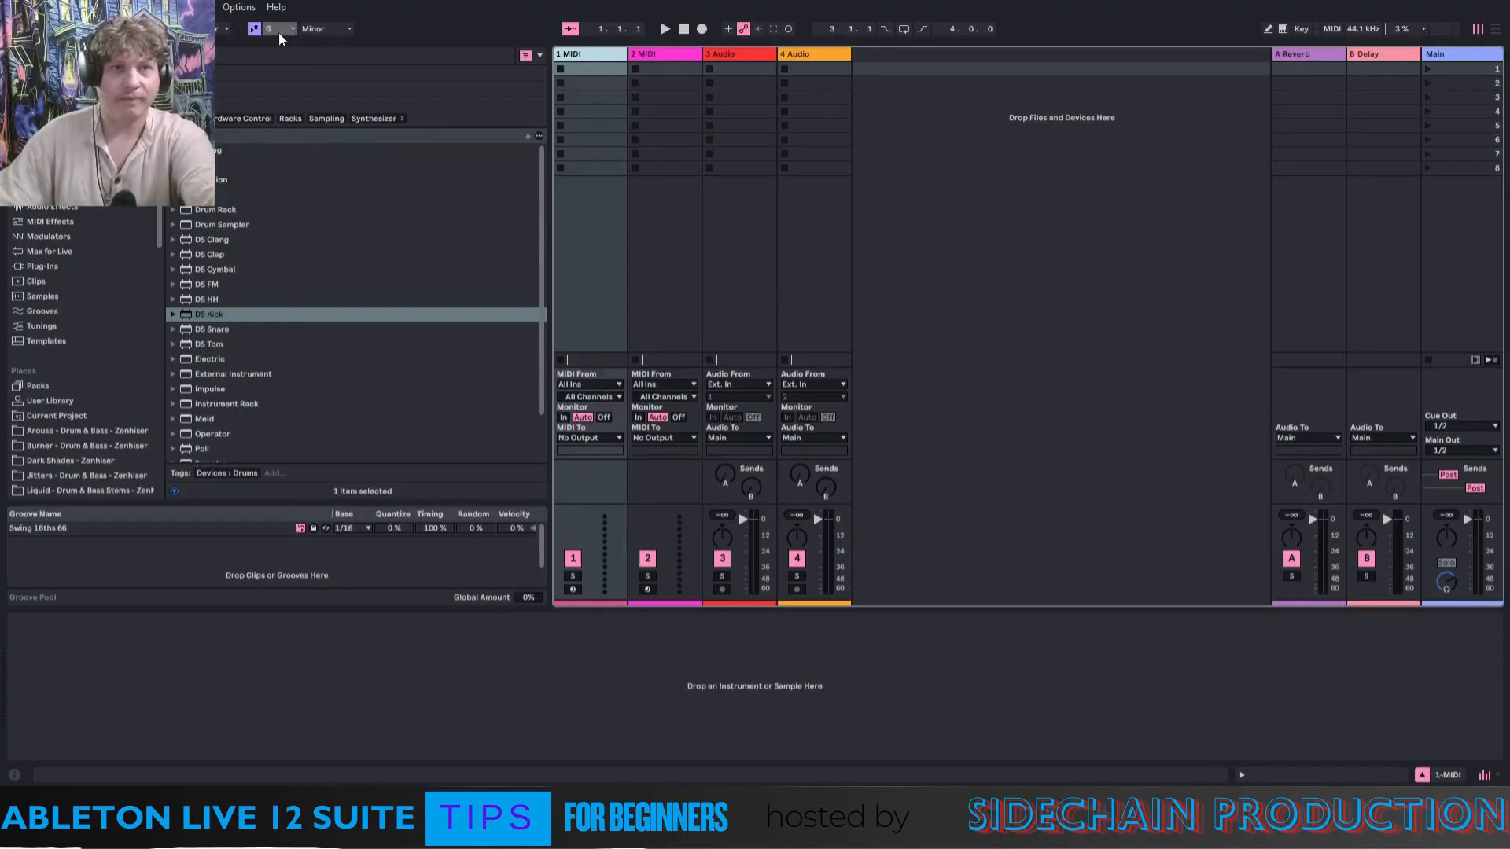
Switch to Arrangement View and delete the 2 MIDI, 3 Audio and 4 Audio tracks.
key(Tab)
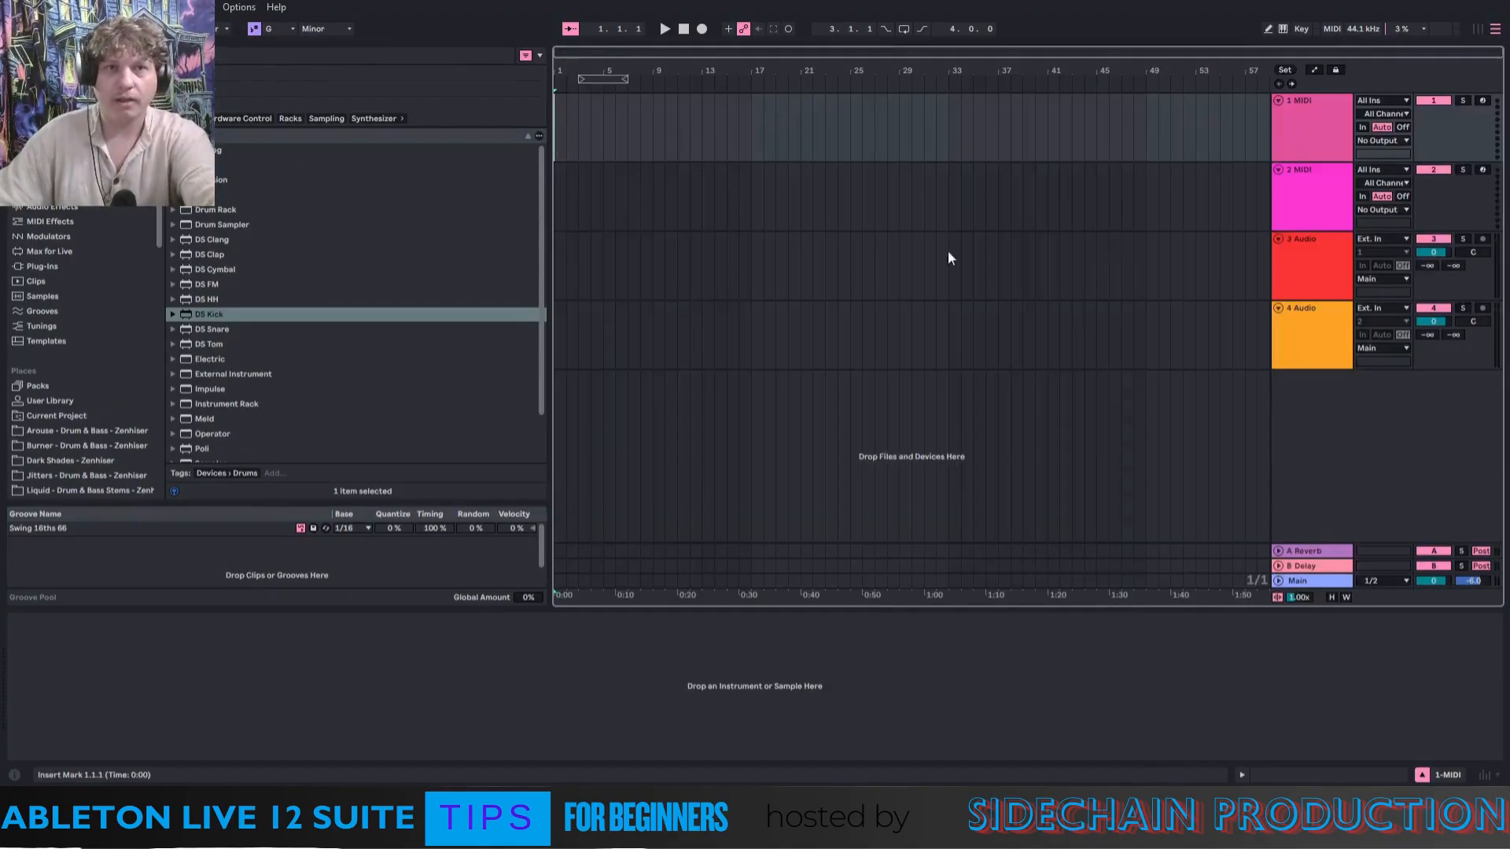
click(1300, 220)
shift+click(1294, 352)
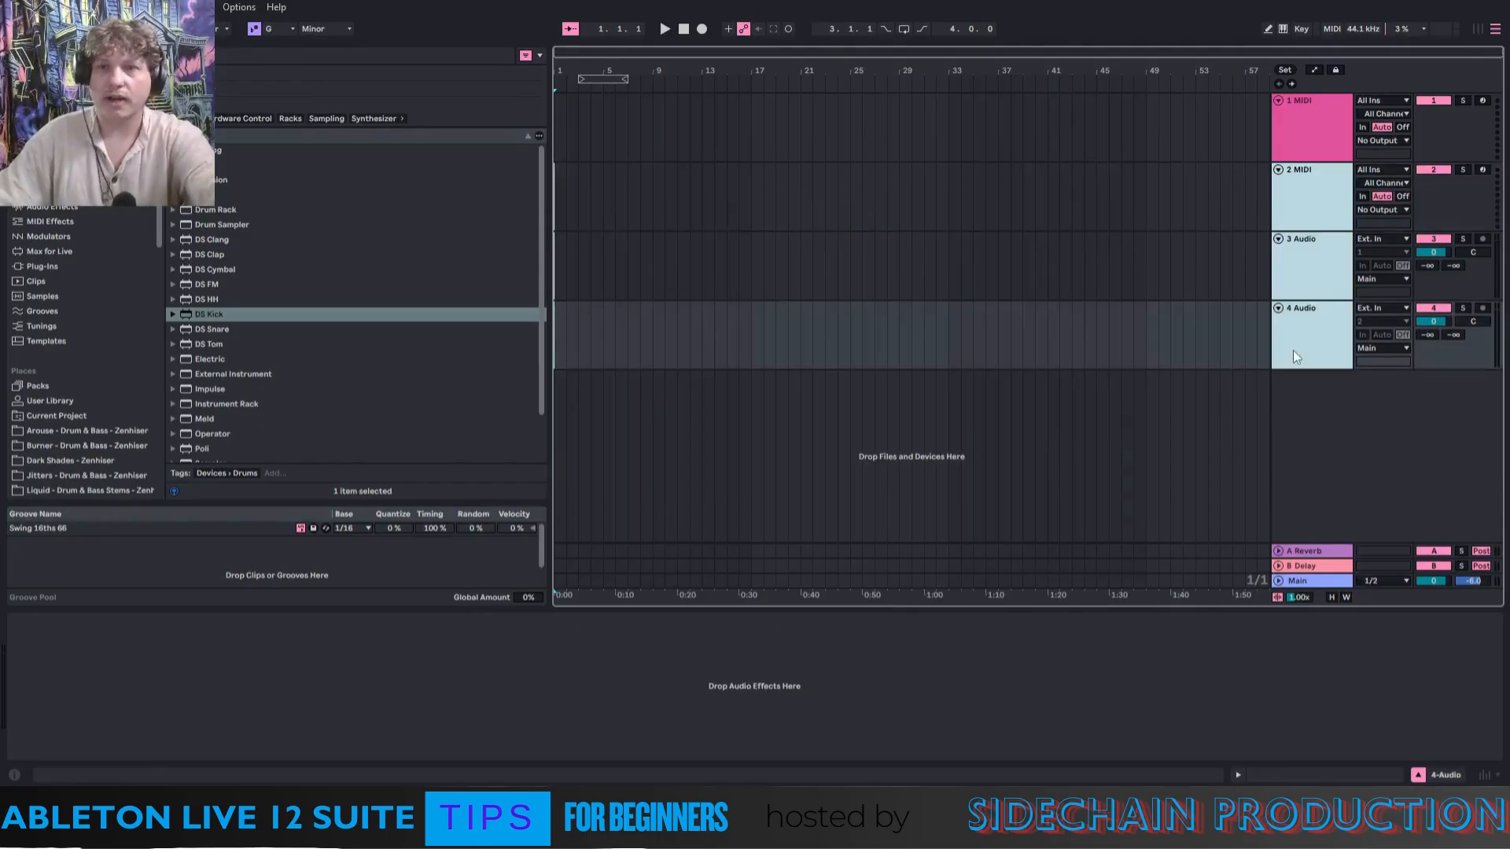
key(Delete)
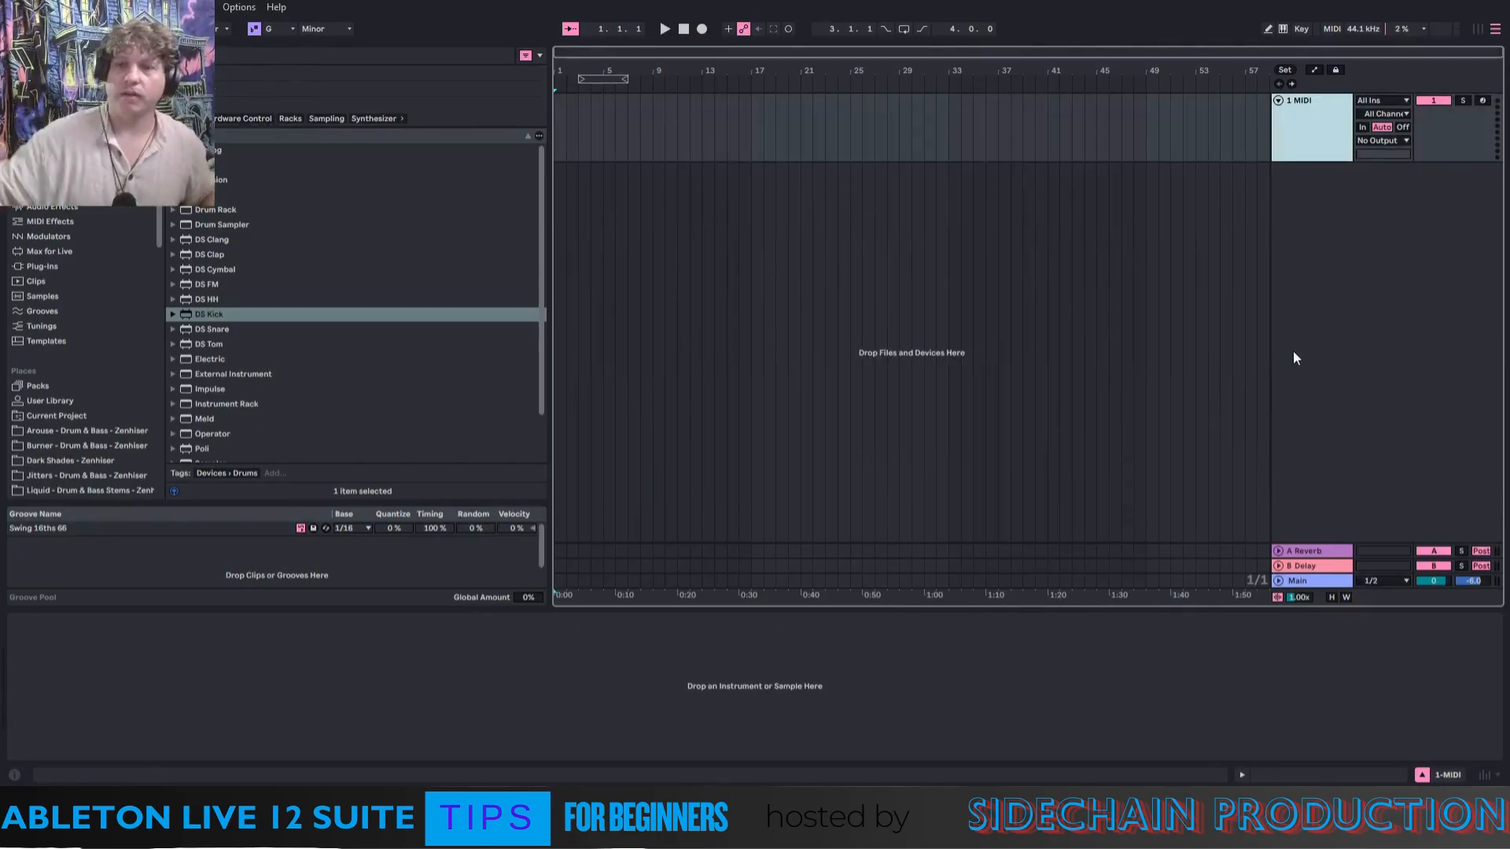
Duplicate the Reverb return track five times.
click(1311, 554)
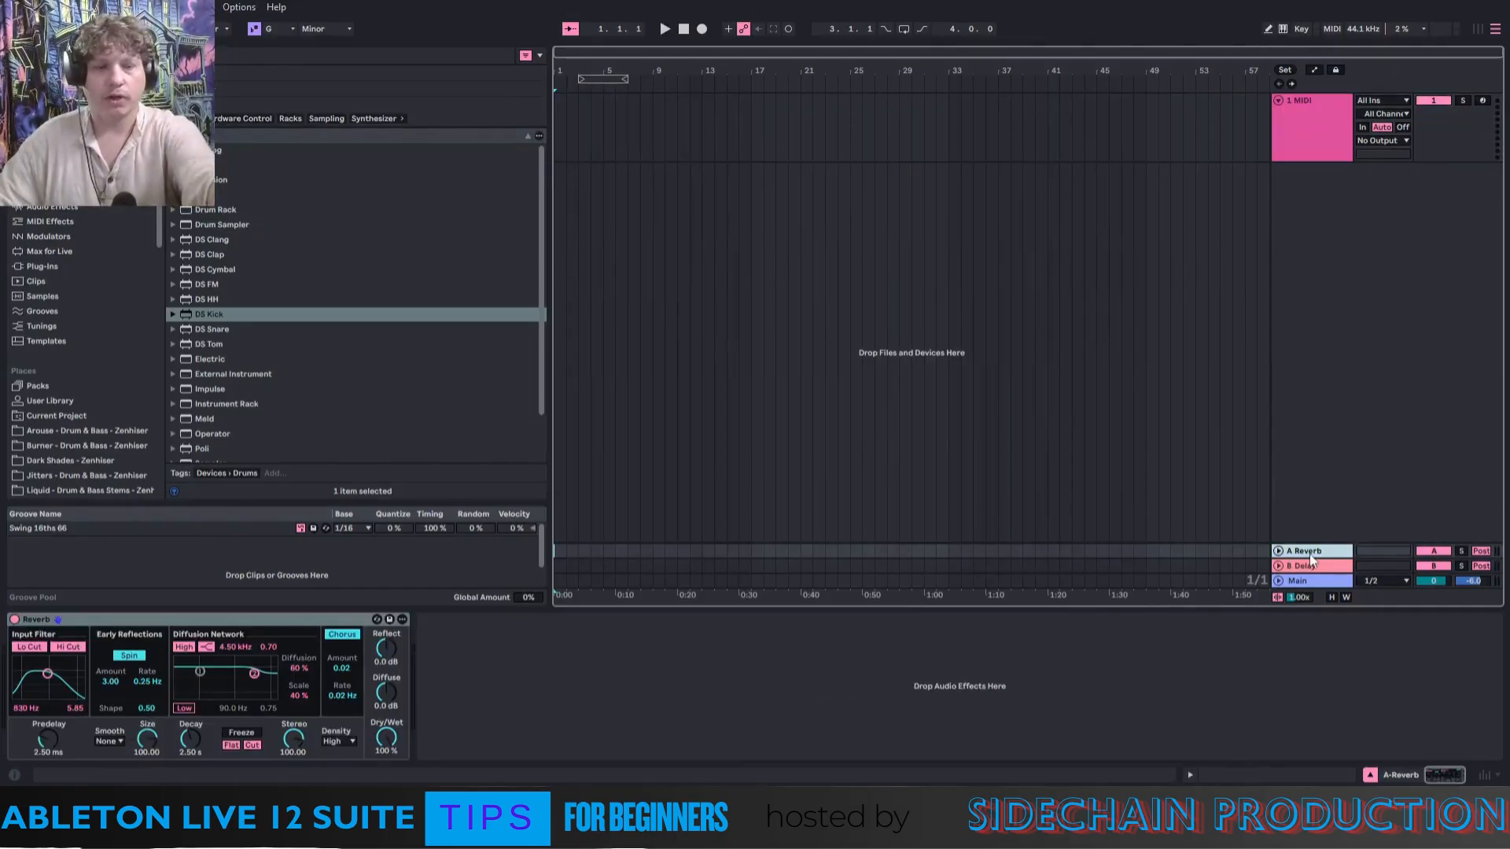
key(ctrl+d)
key(ctrl+d)
key(ctrl+d)
key(ctrl+d)
key(ctrl+d)
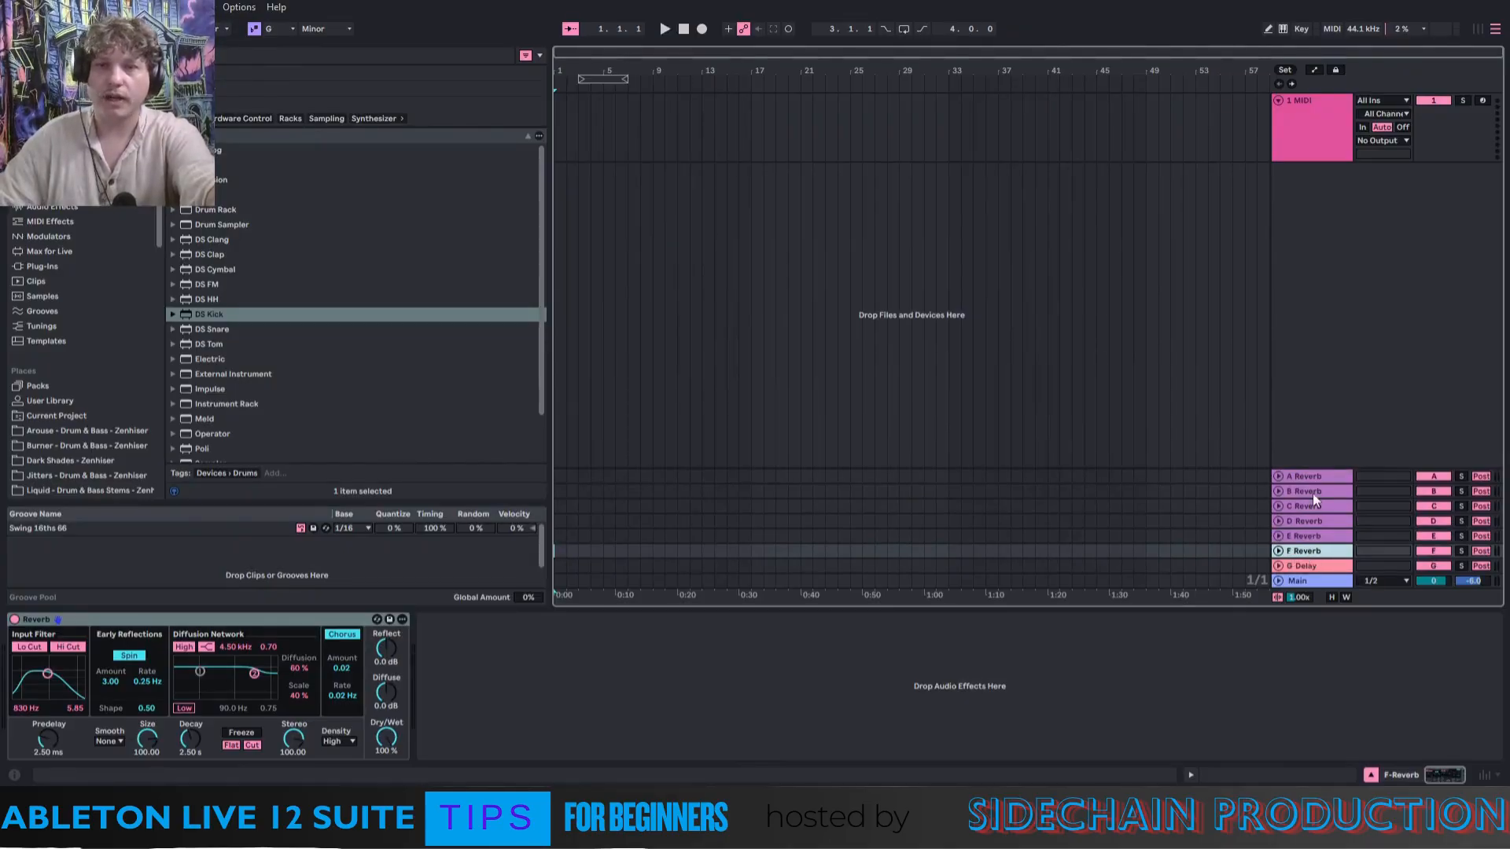
Rename return track A as BASS.
right_click(1308, 476)
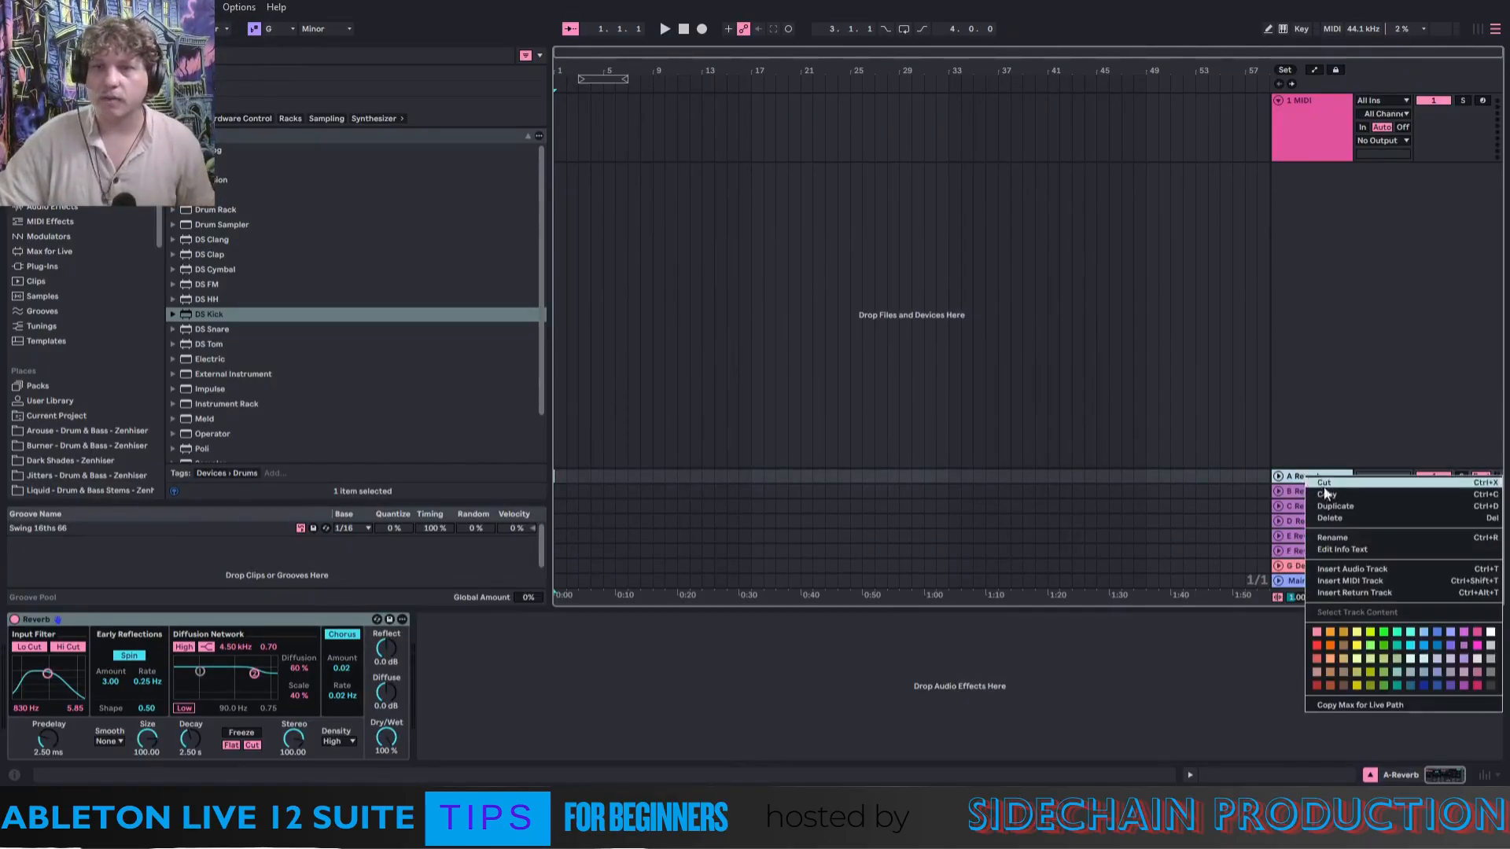
click(1337, 537)
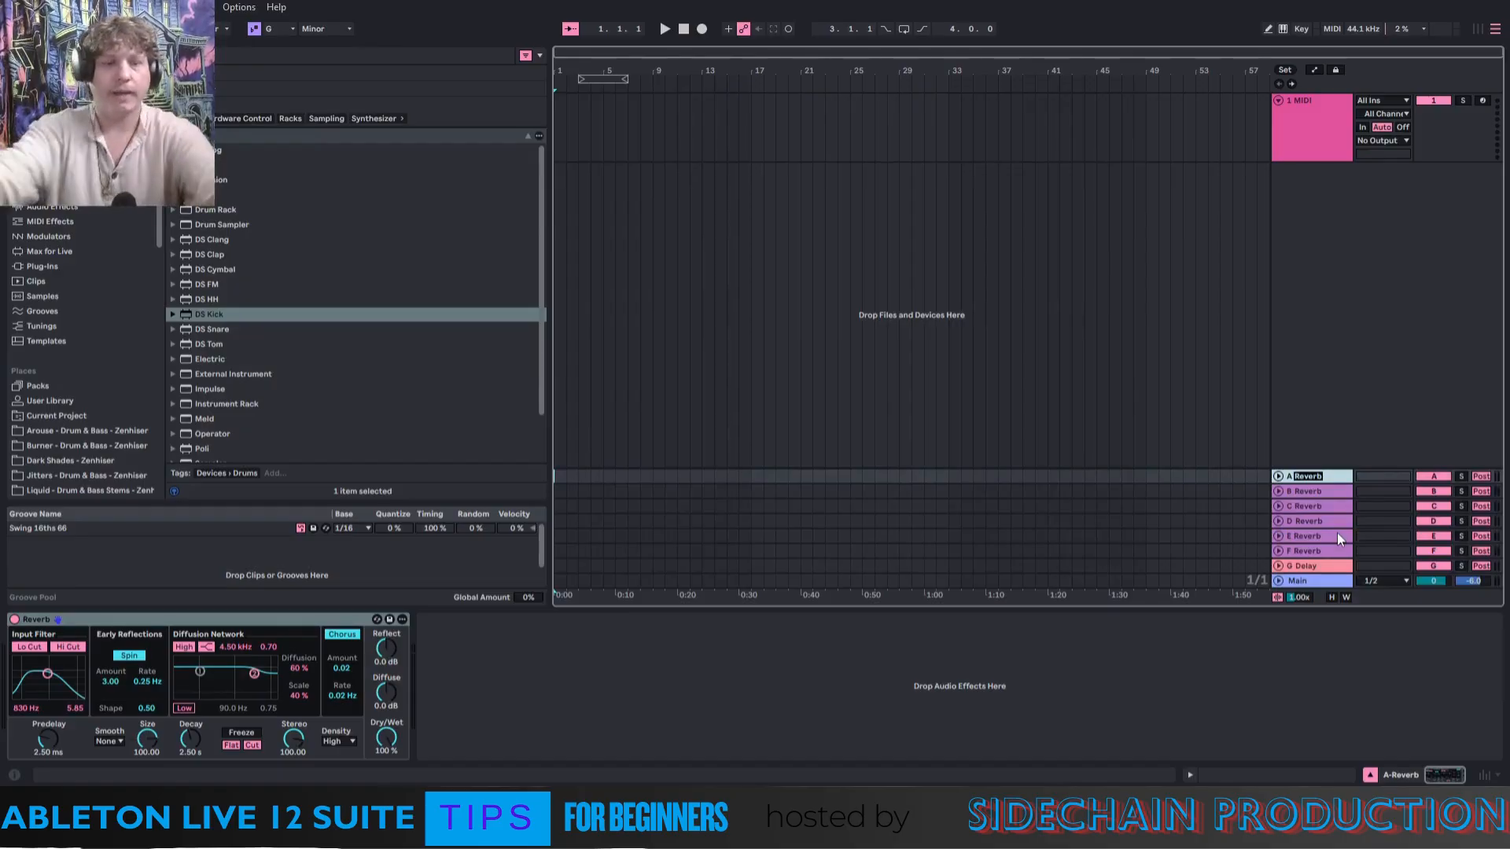
text(BASS)
key(Return)
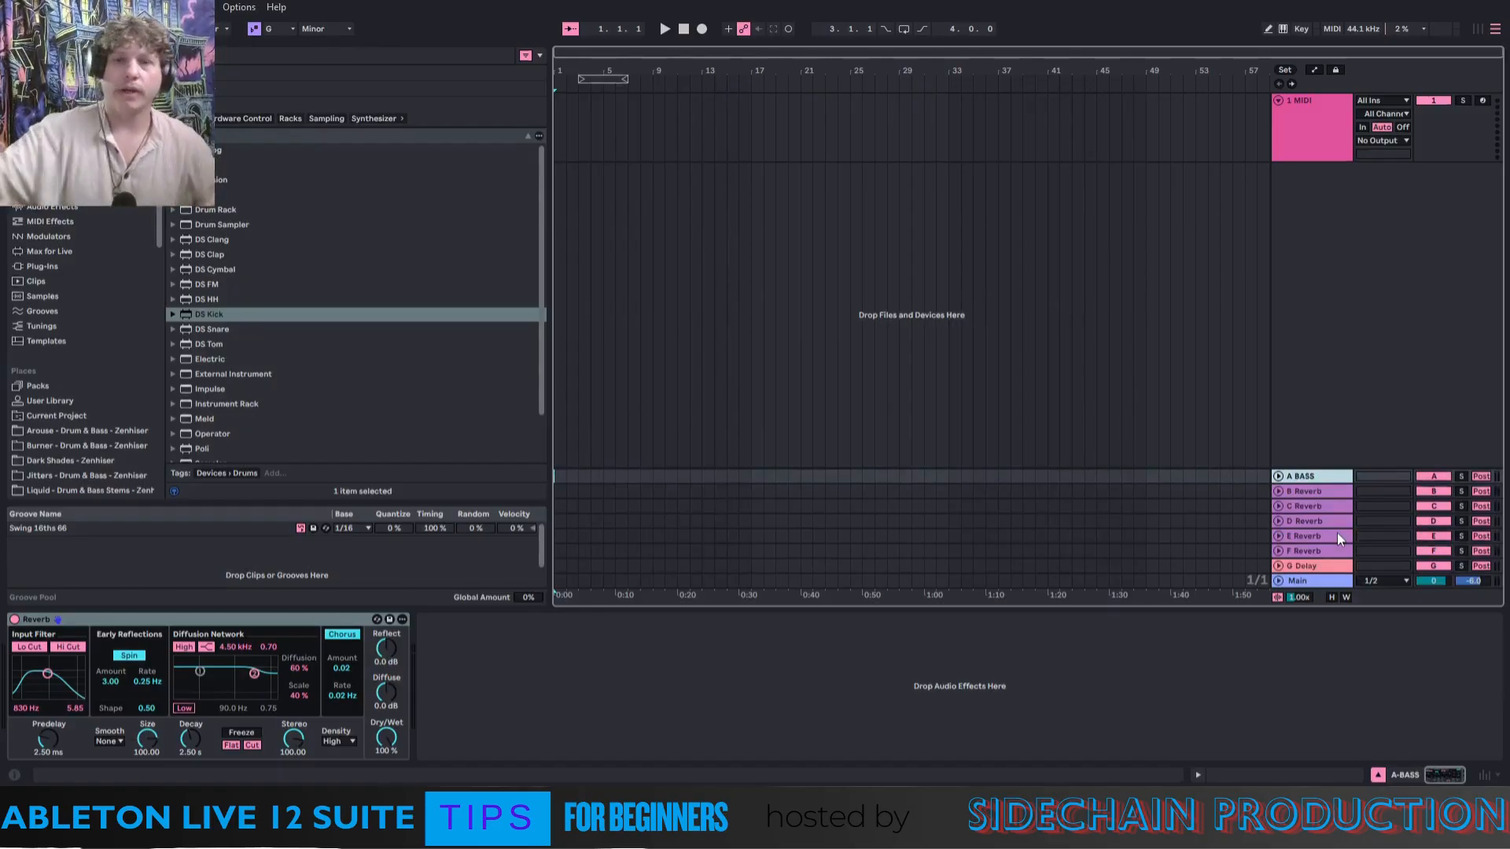
Rename return track B as HH.
click(1307, 491)
right_click(1307, 491)
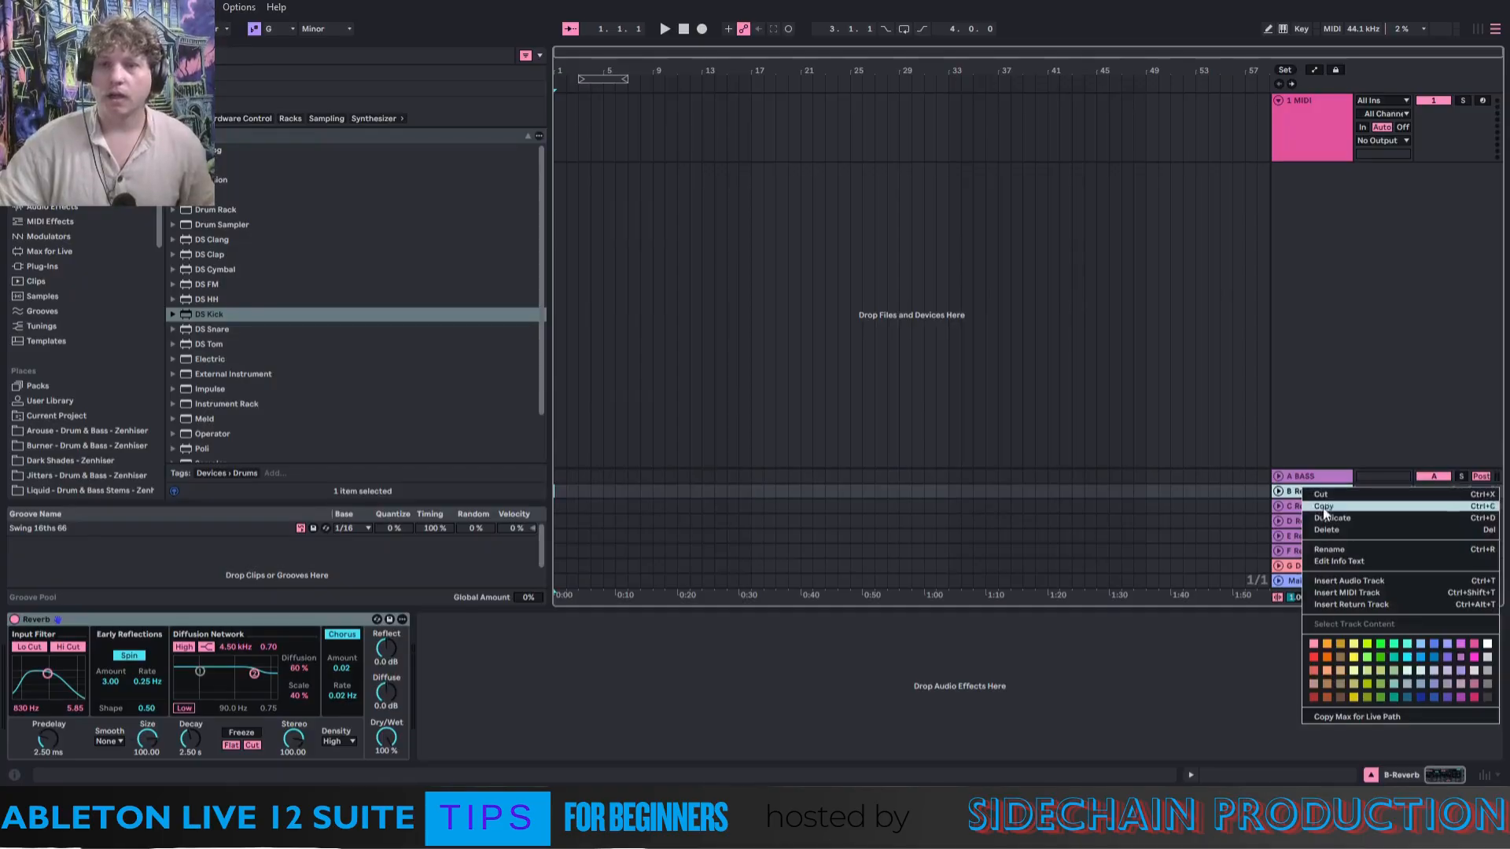
click(1338, 550)
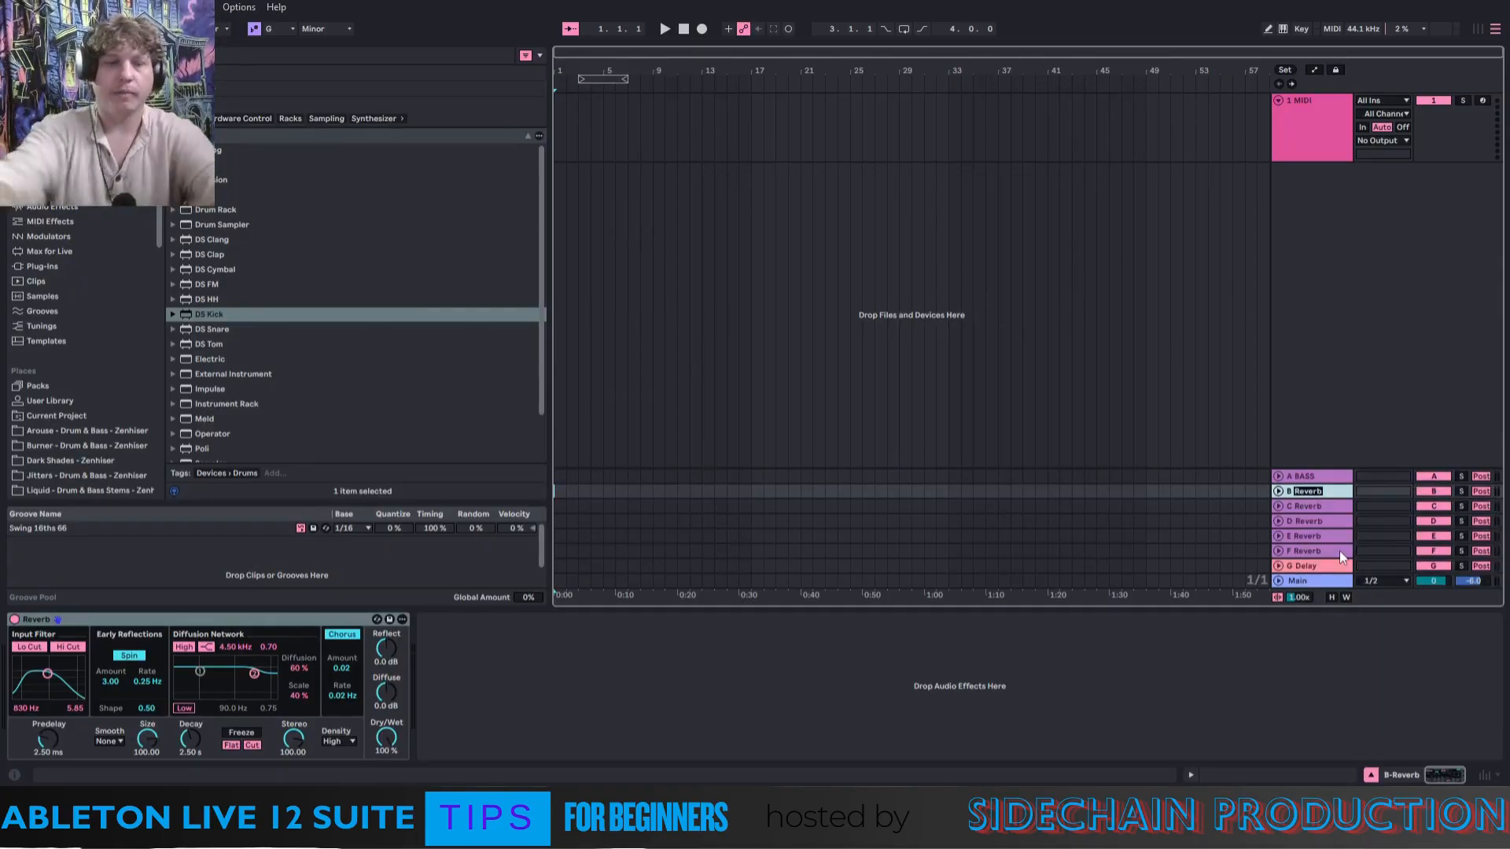
text(HH)
key(Return)
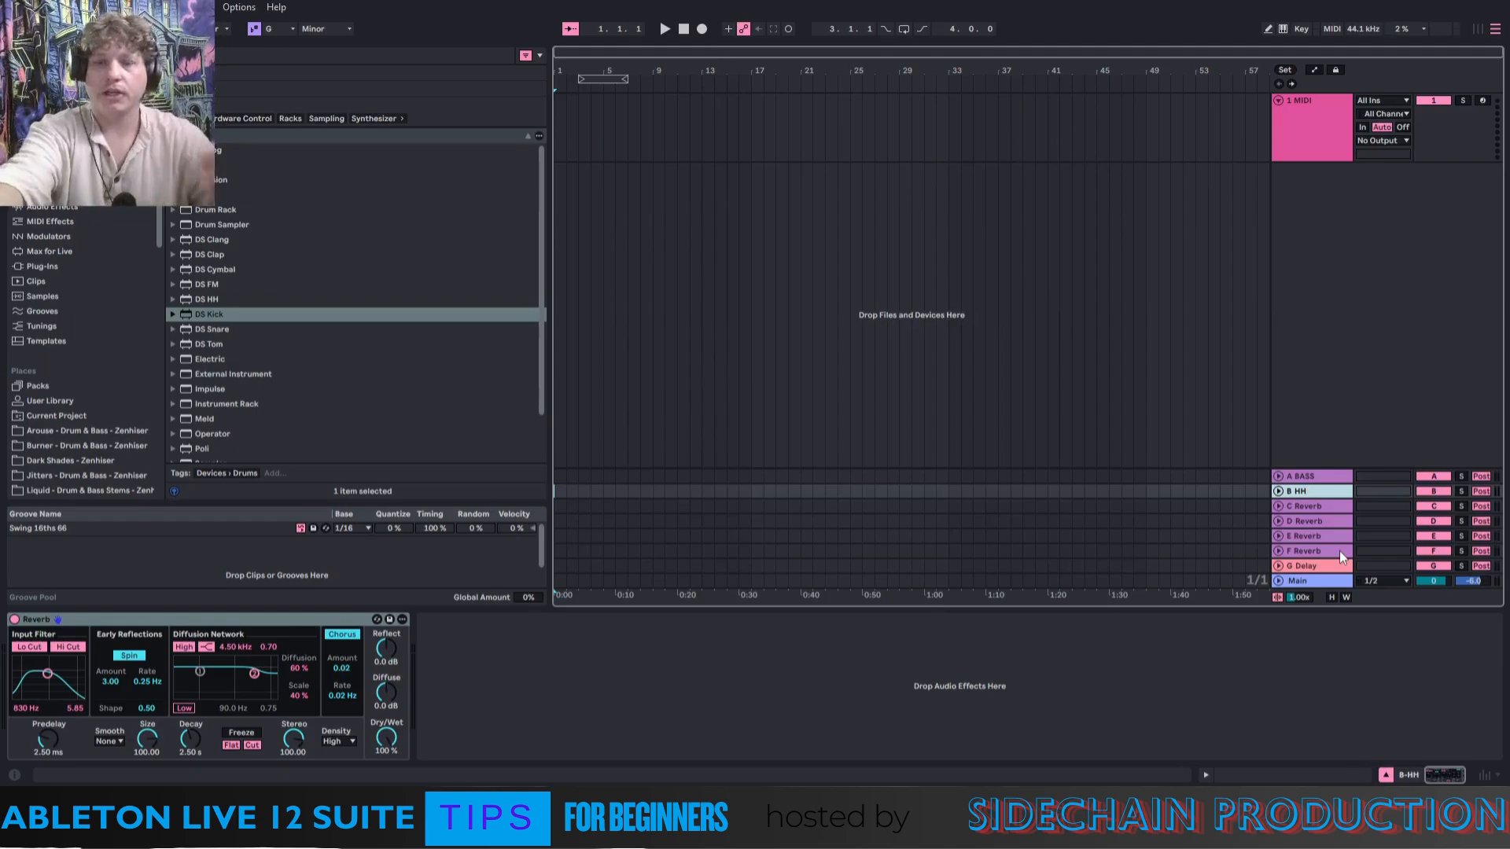
Rename return track C as PADS.
click(1320, 507)
right_click(1319, 507)
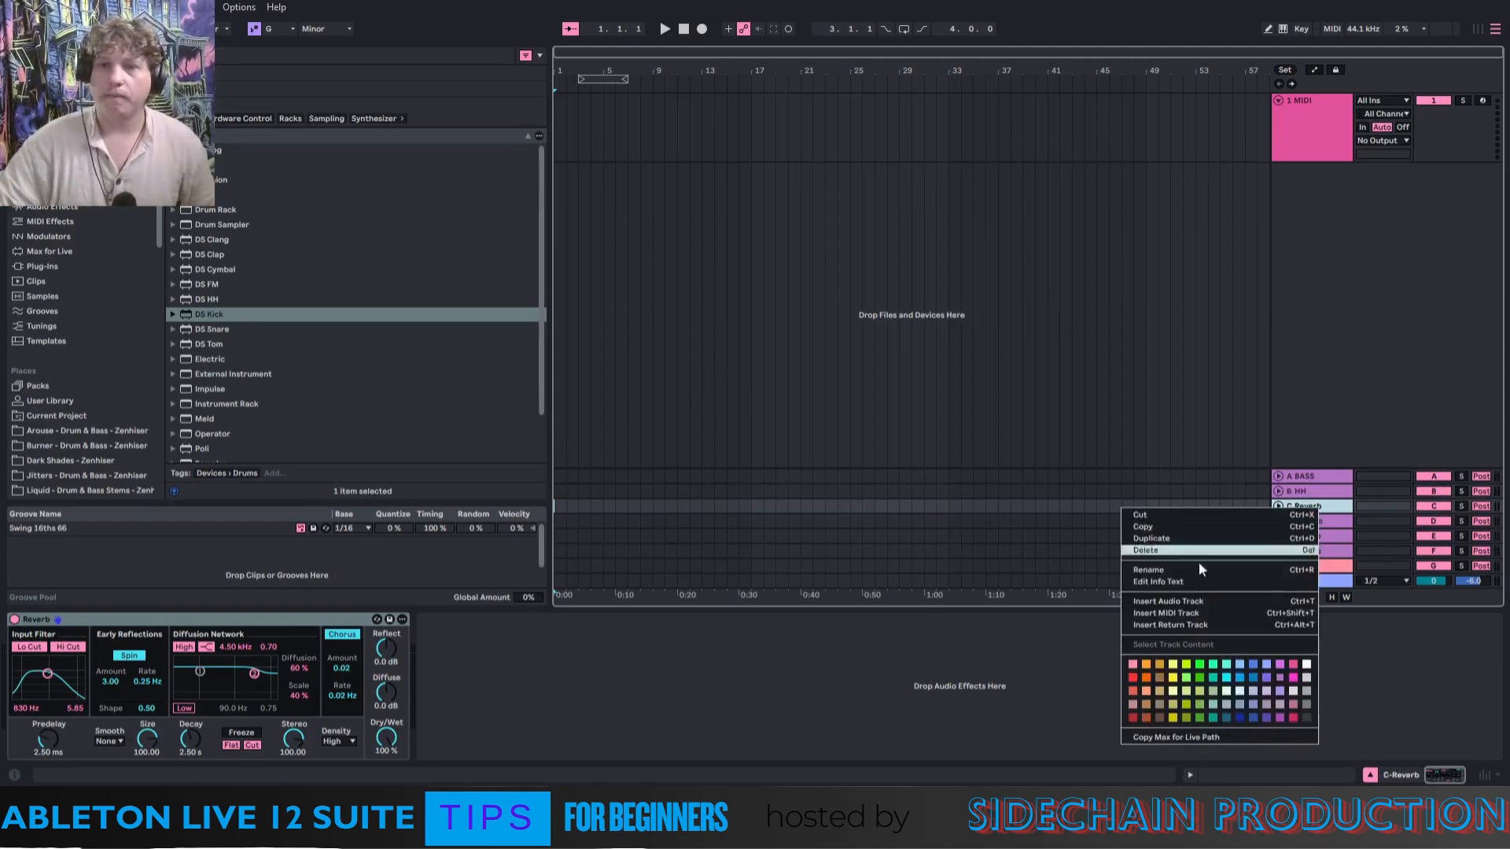
click(1173, 572)
text(PAD)
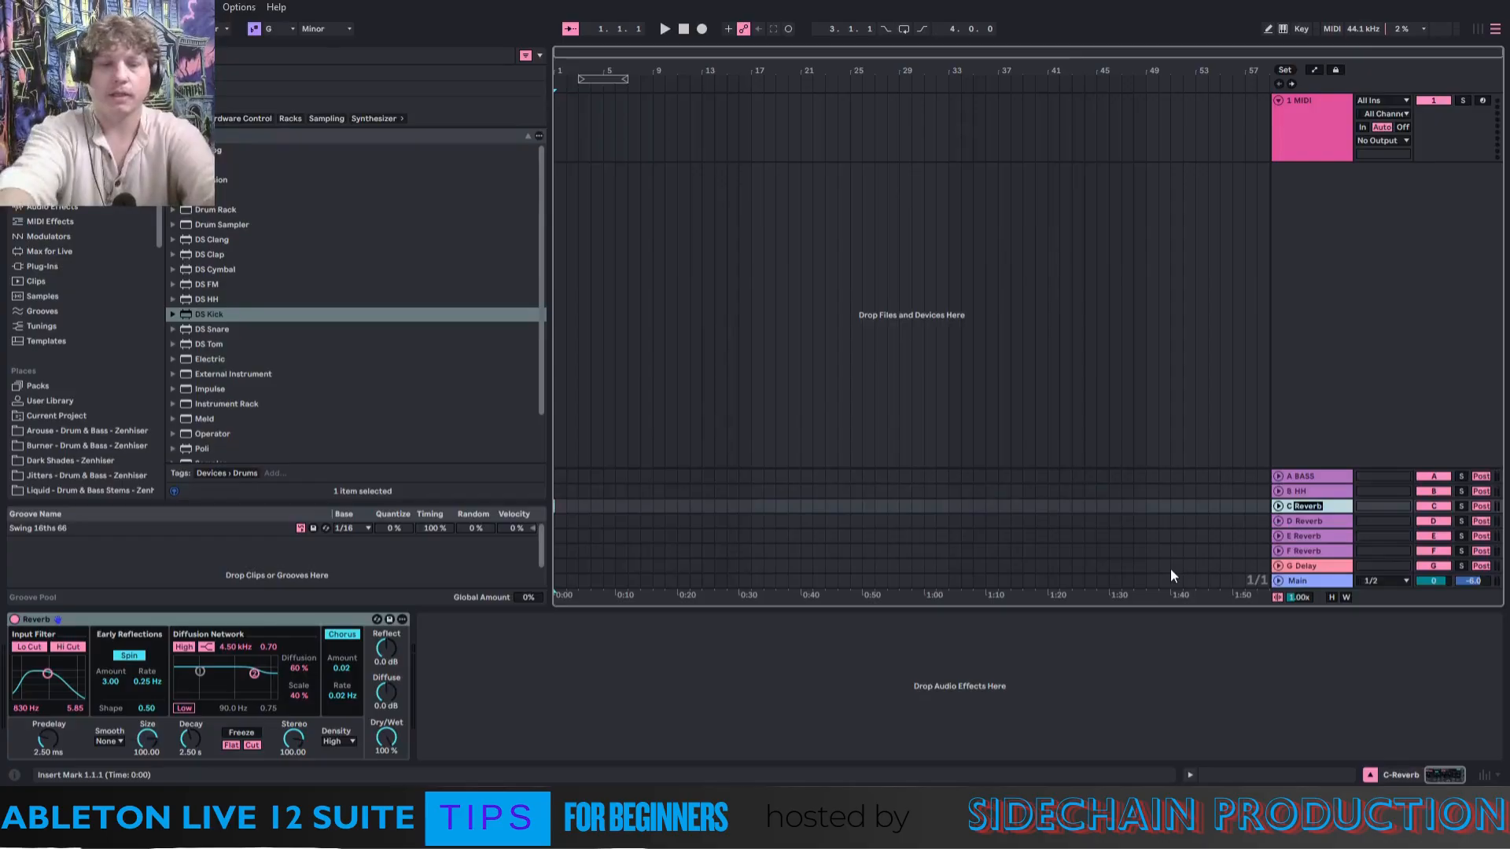
key(Return)
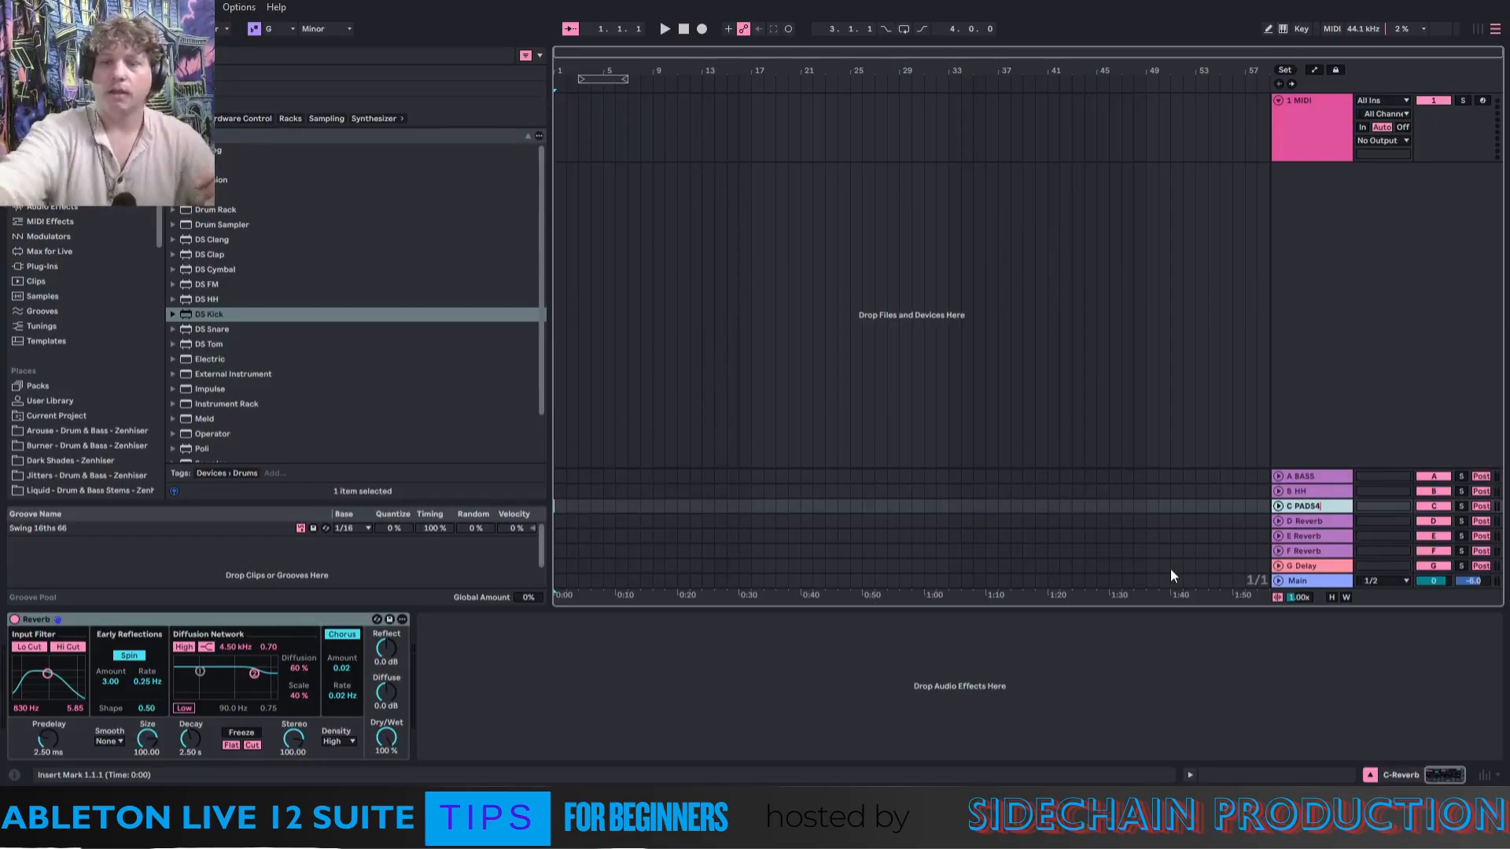
text(S4)
key(BackSpace)
key(Return)
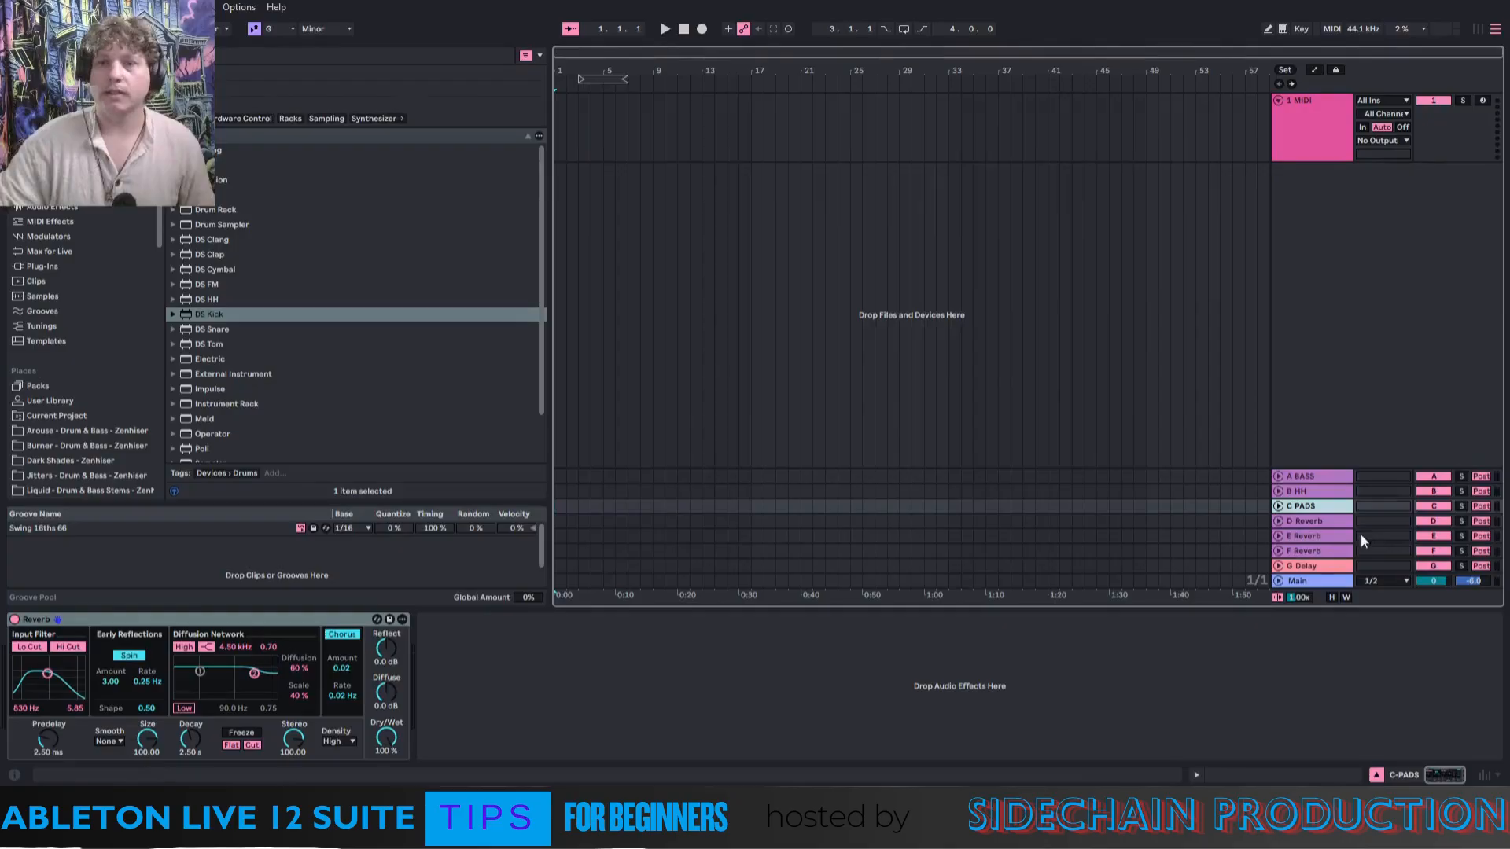
Rename return track D as PAD.
right_click(1301, 523)
click(1353, 586)
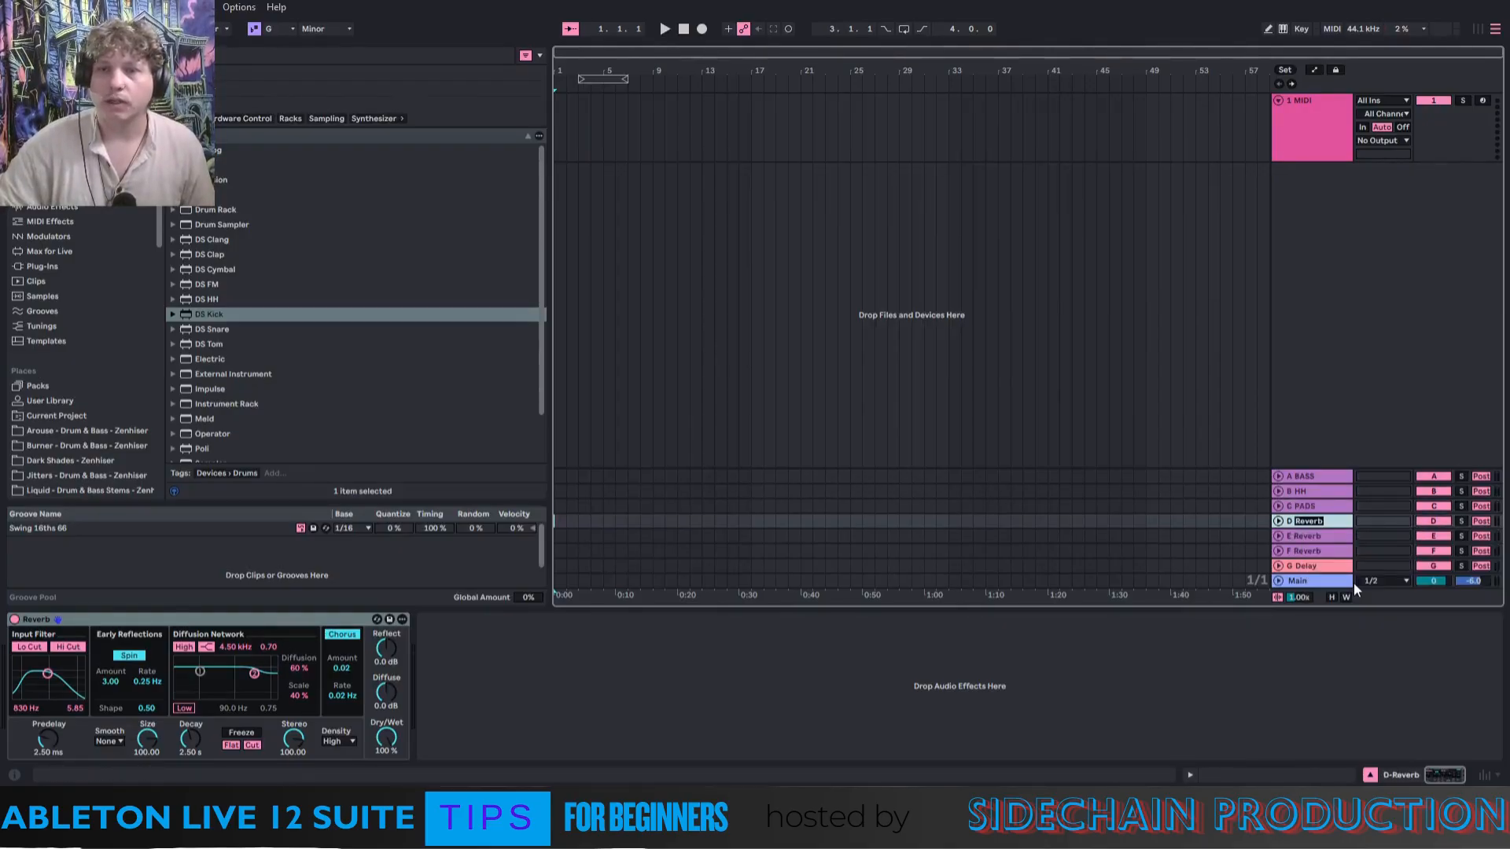
text(PAD)
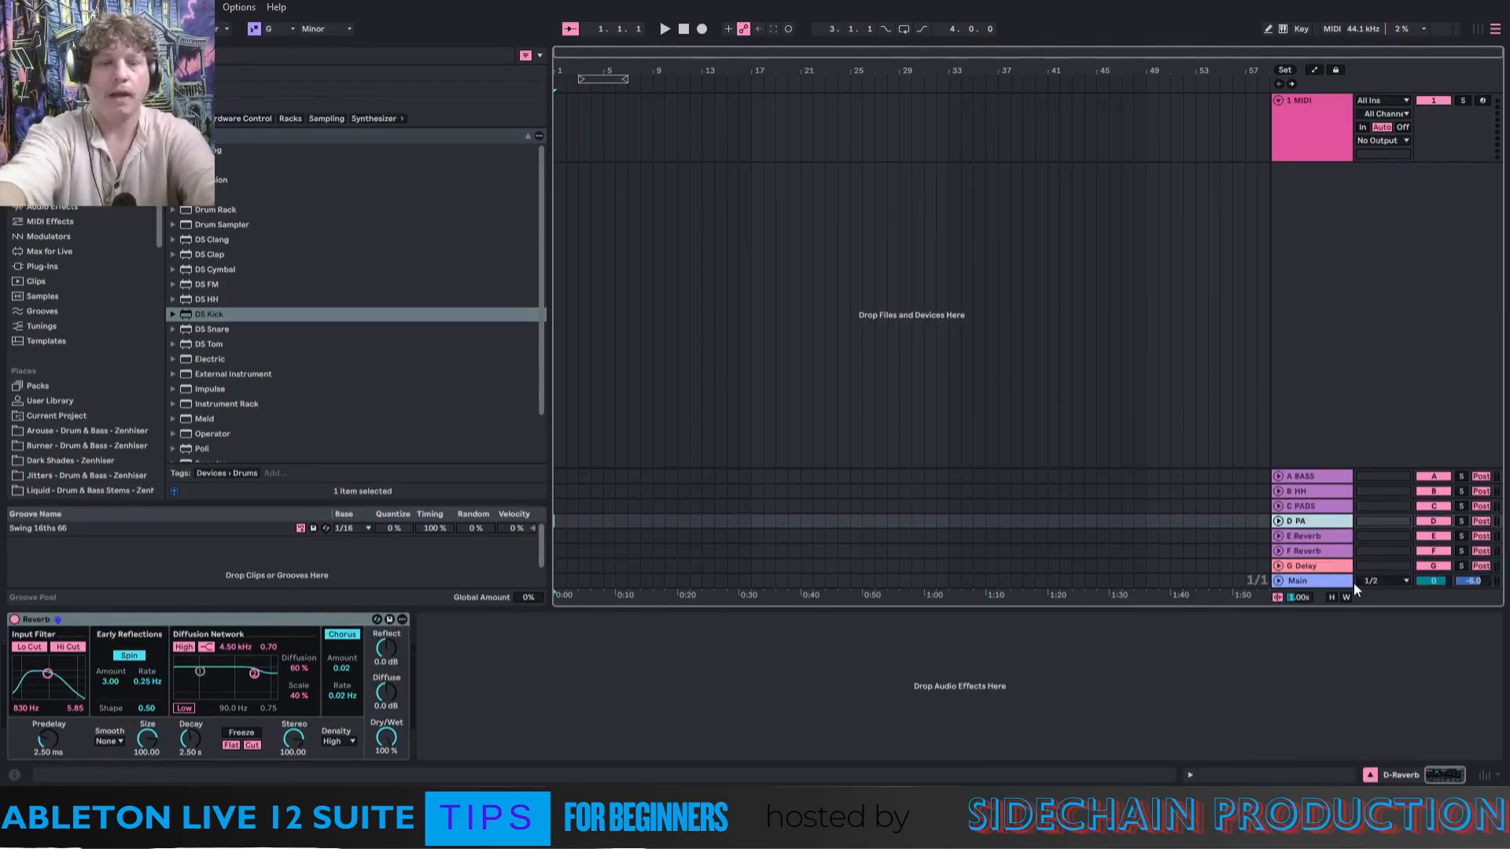
key(Return)
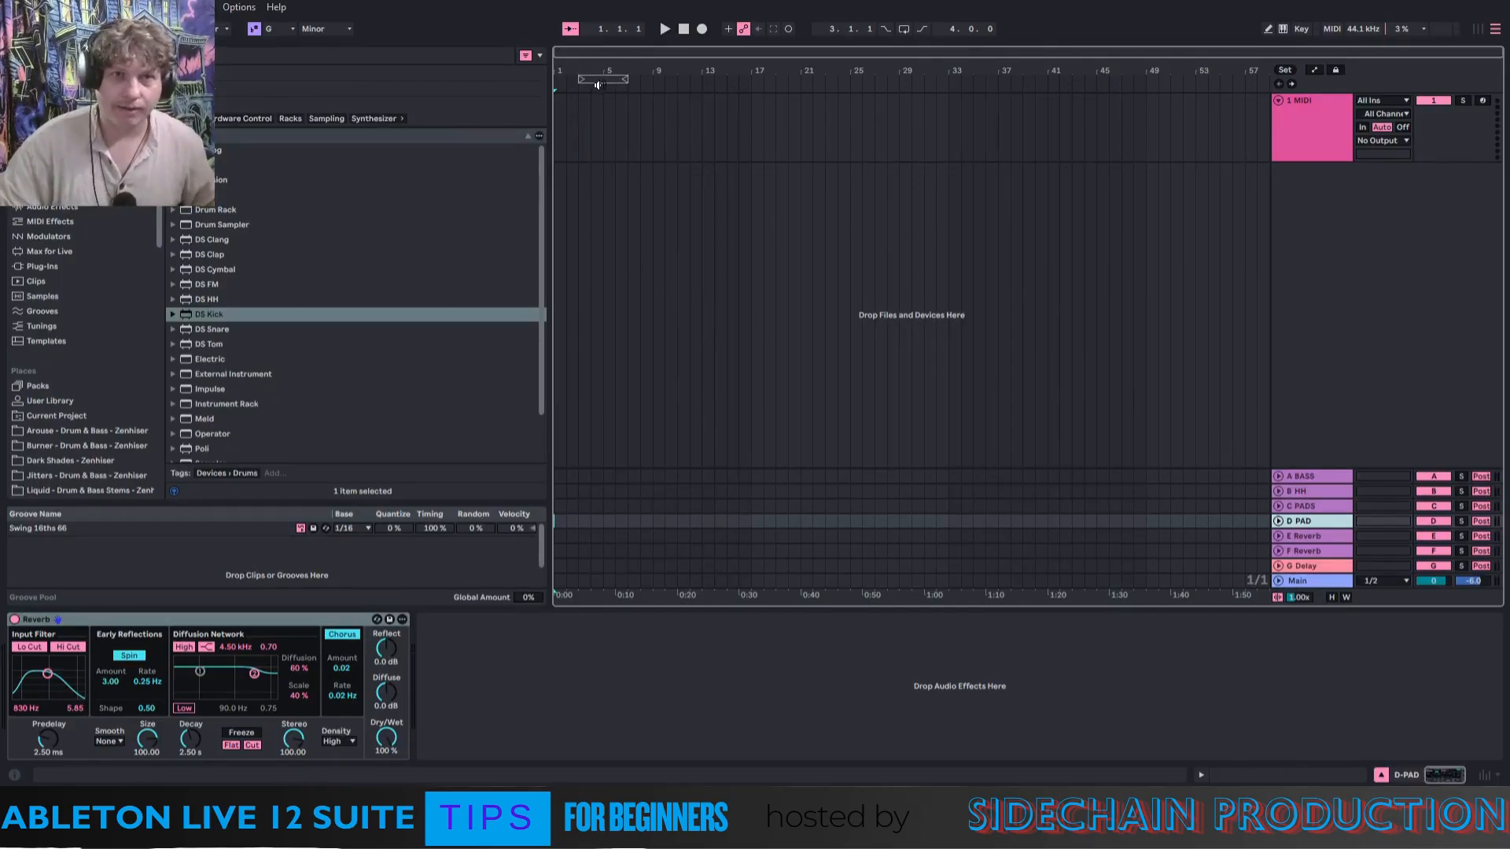
Move the four-bar loop brace to the start of bar 1 and load DS Kick onto the MIDI track.
drag(599, 78, 575, 78)
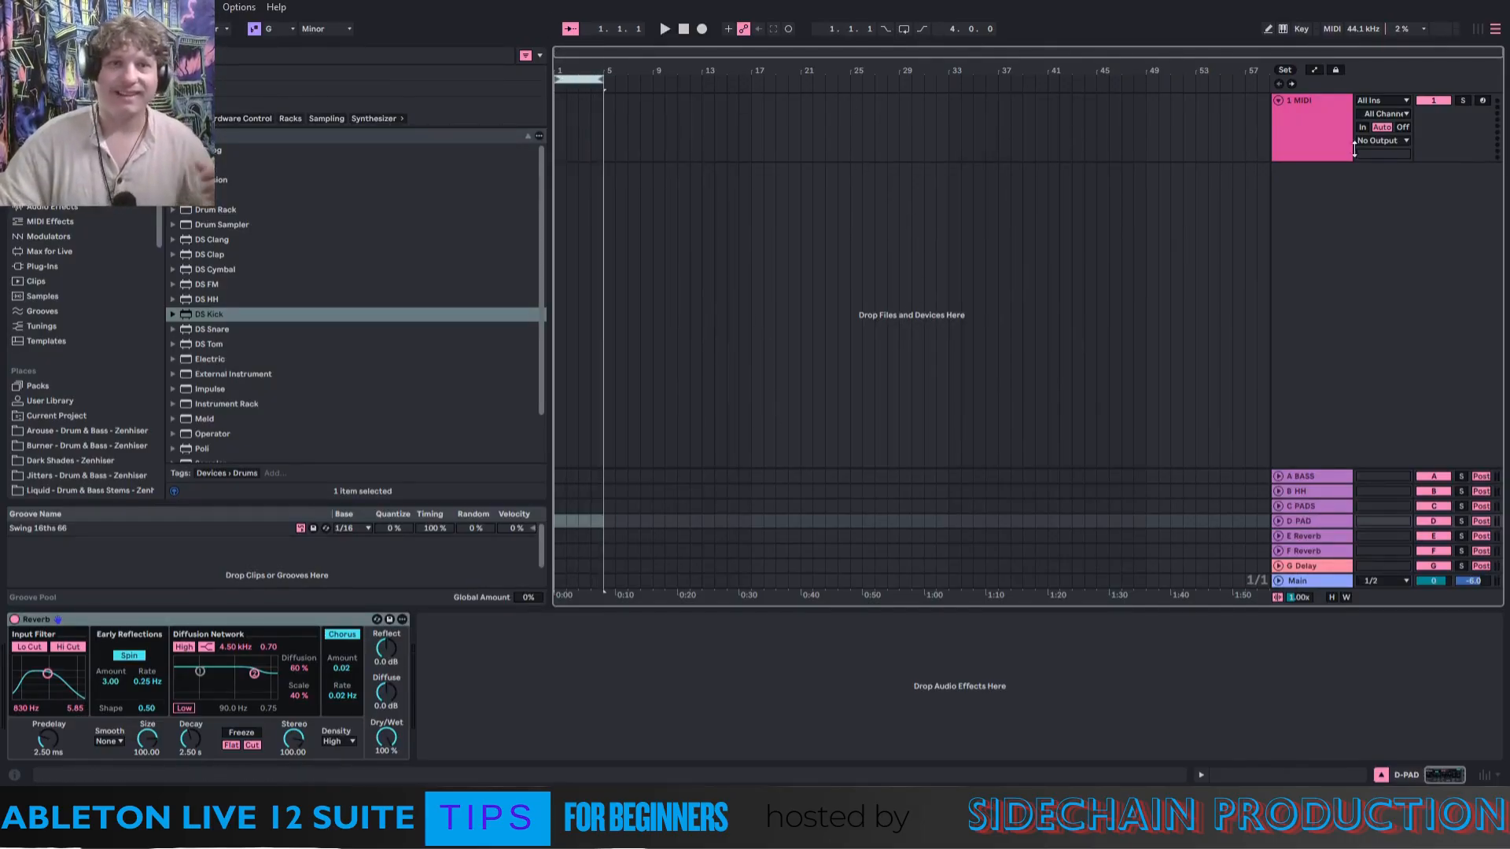
click(1315, 130)
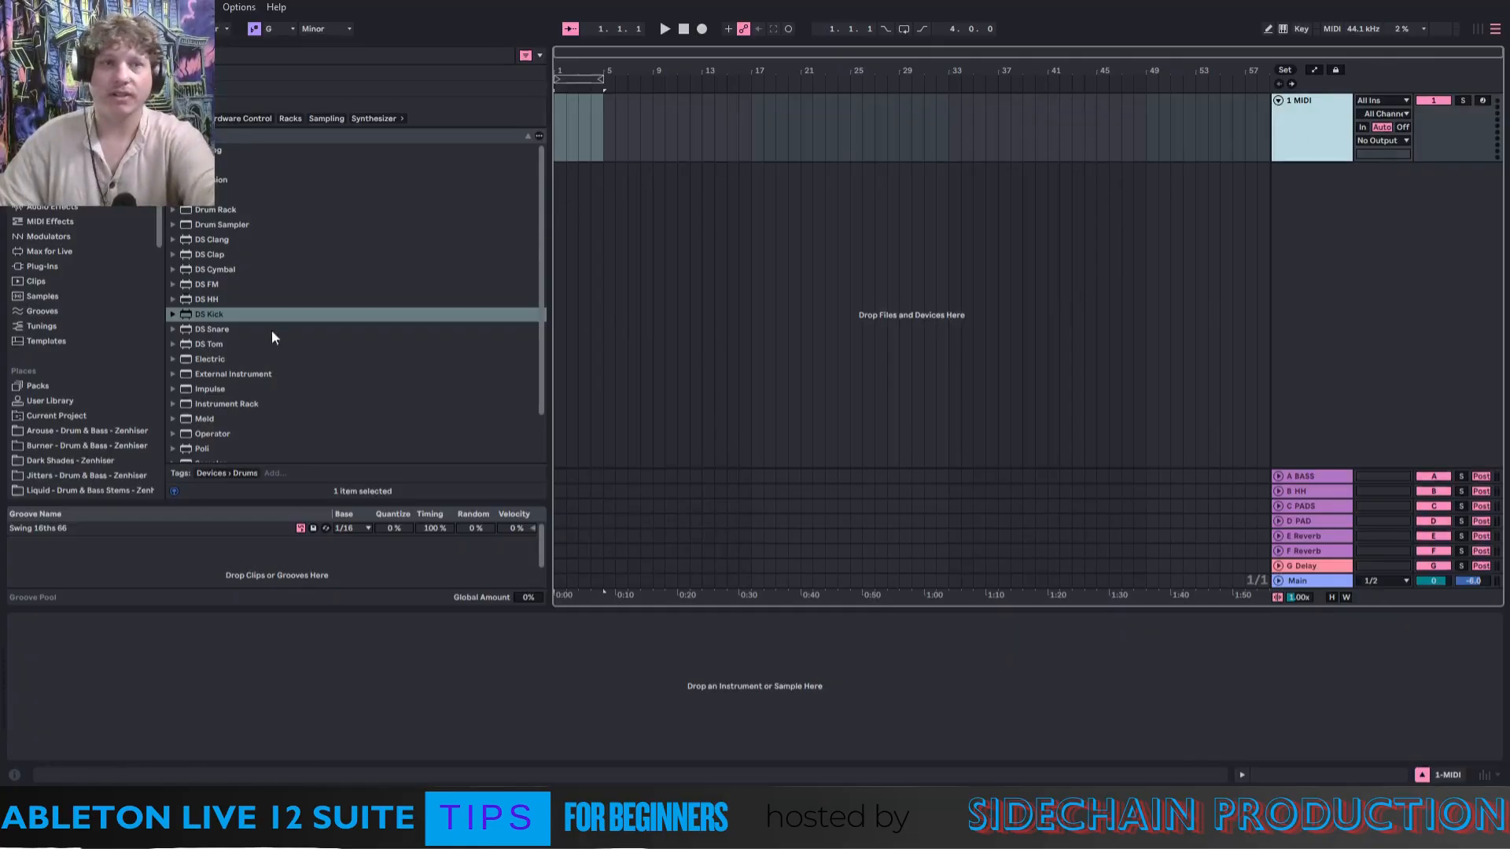
drag(206, 316, 621, 143)
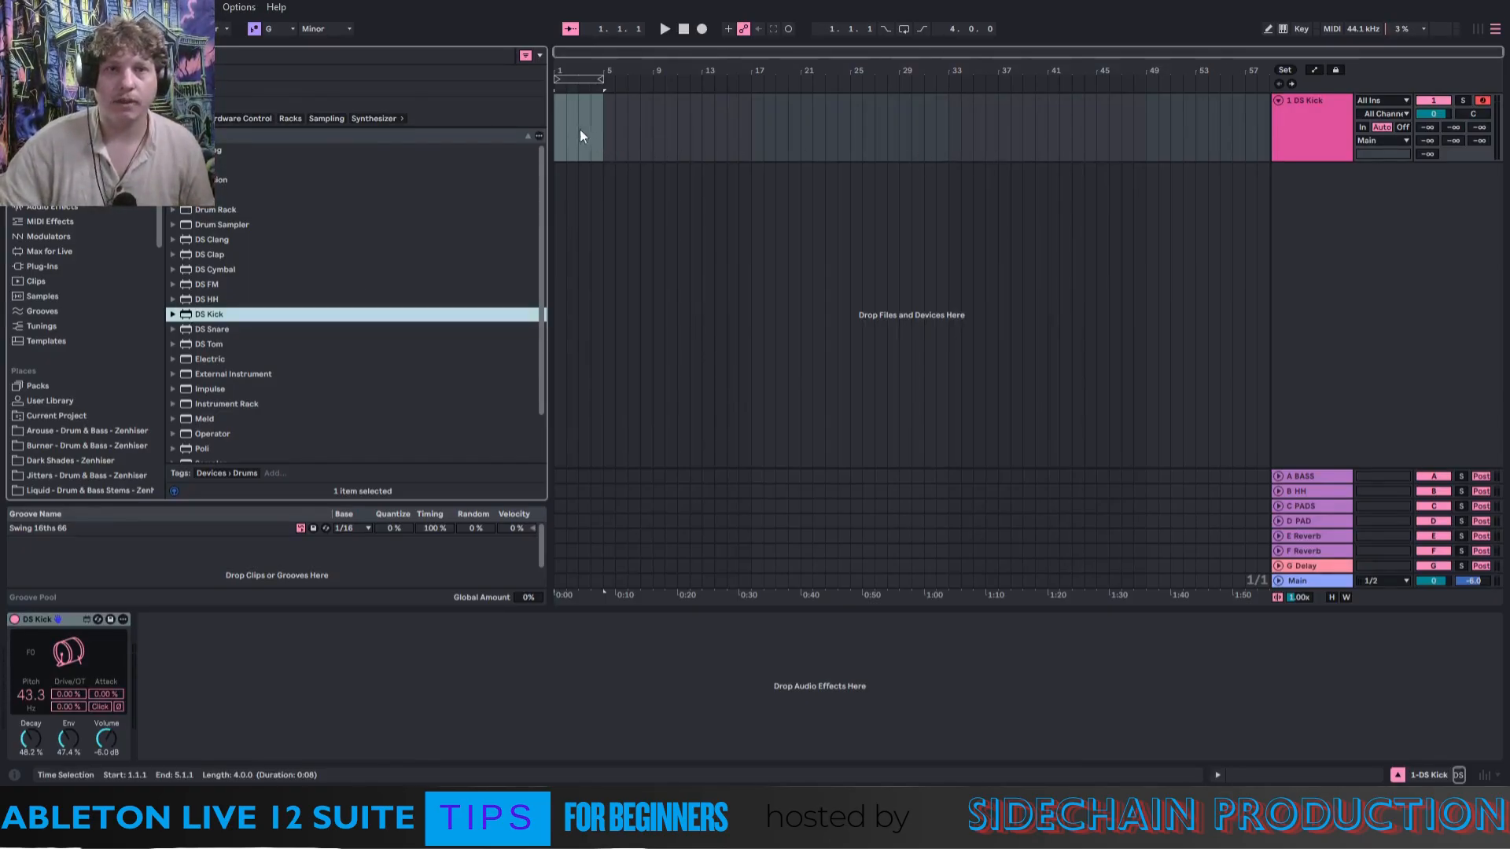
Set the DS Kick pitch to 48.3 Hz.
click(558, 126)
click(558, 121)
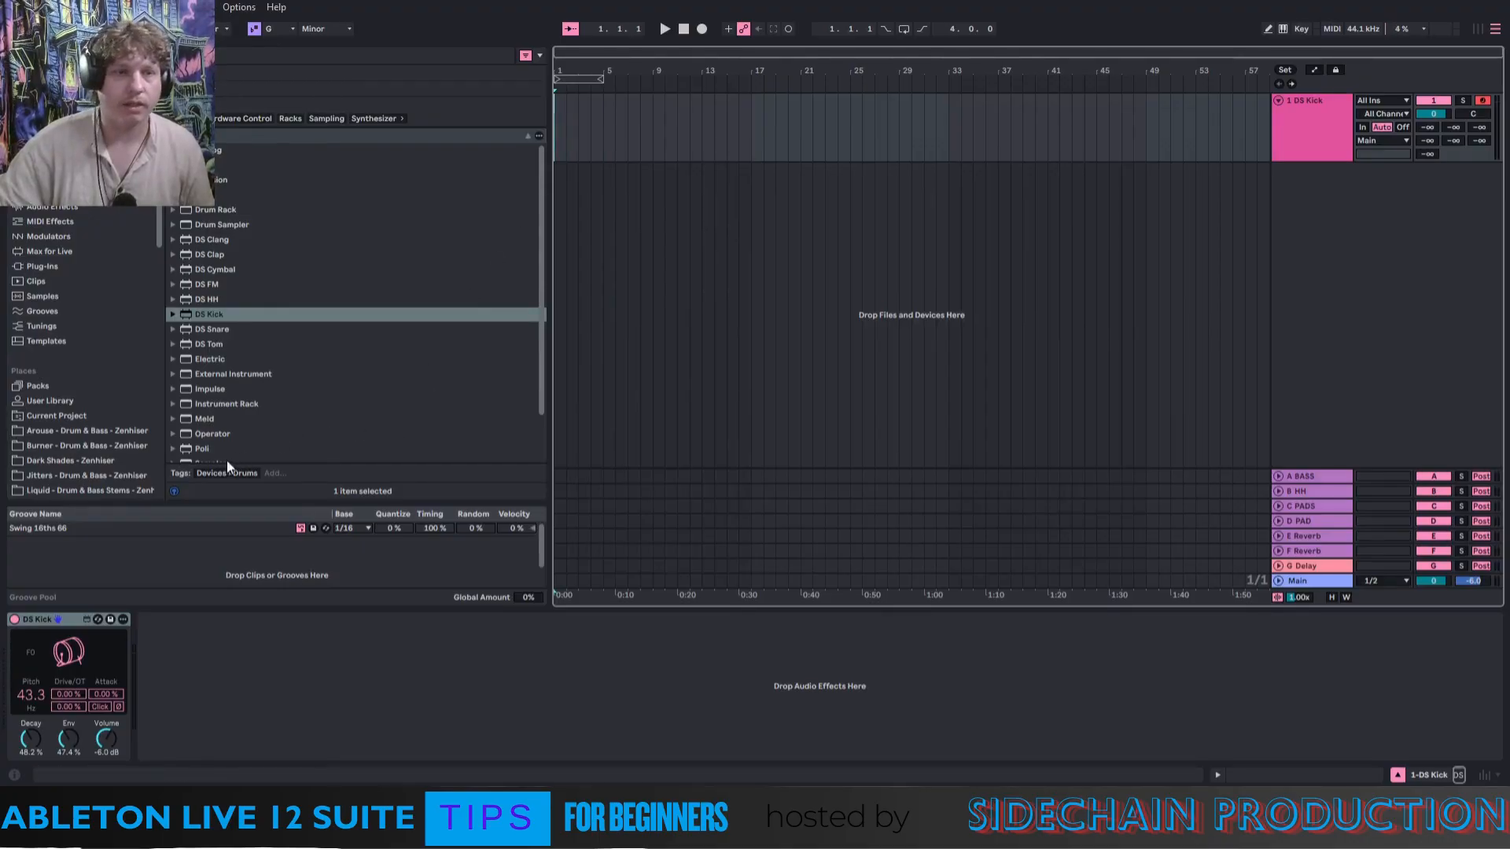
click(39, 702)
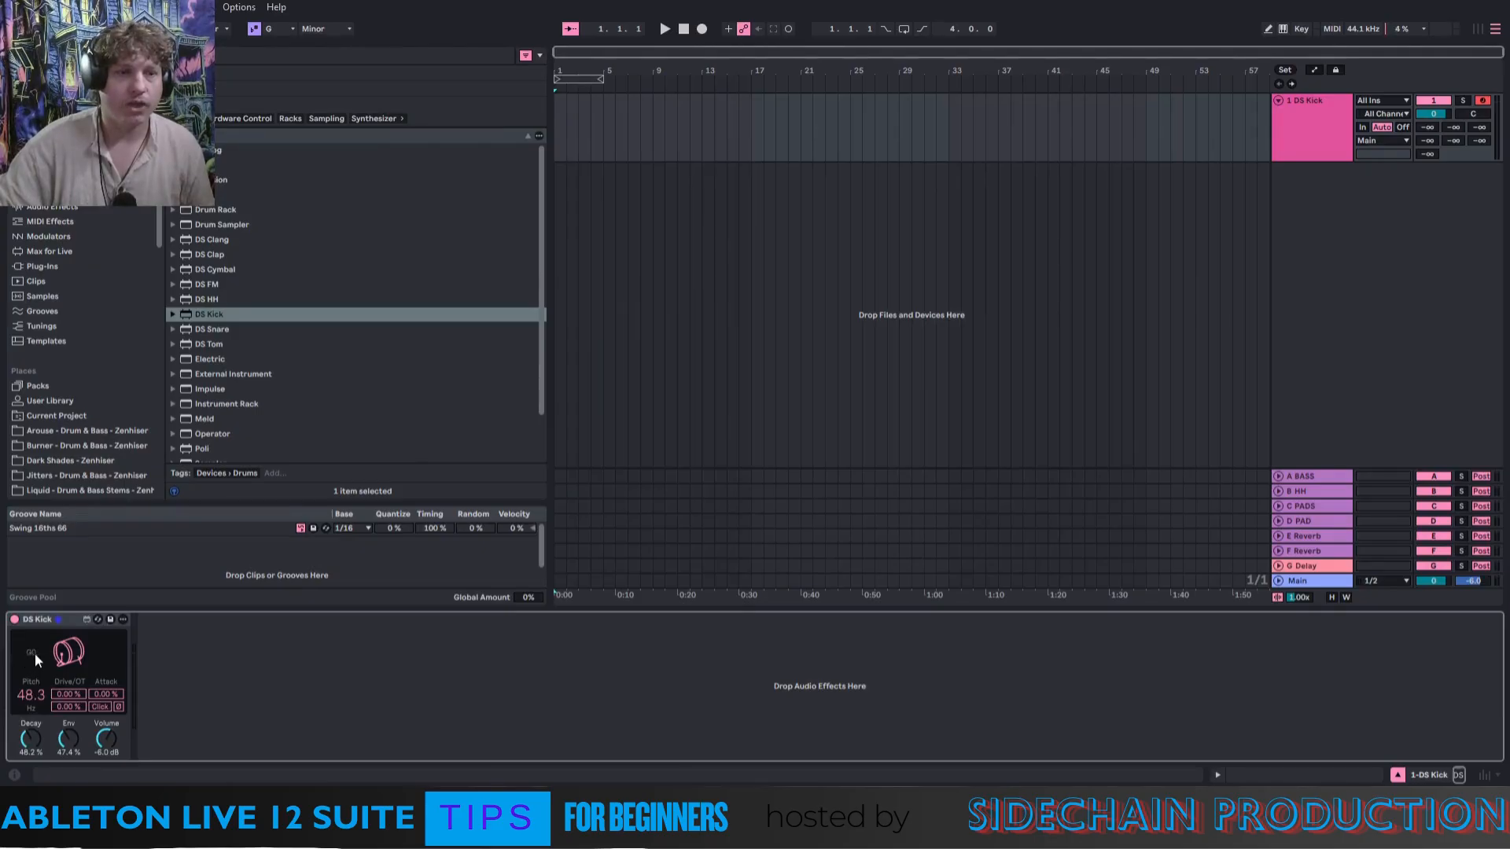
Insert an empty one-bar MIDI clip at bar 1 of the DS Kick track and extend it to four bars.
click(554, 116)
key(ctrl+shift+m)
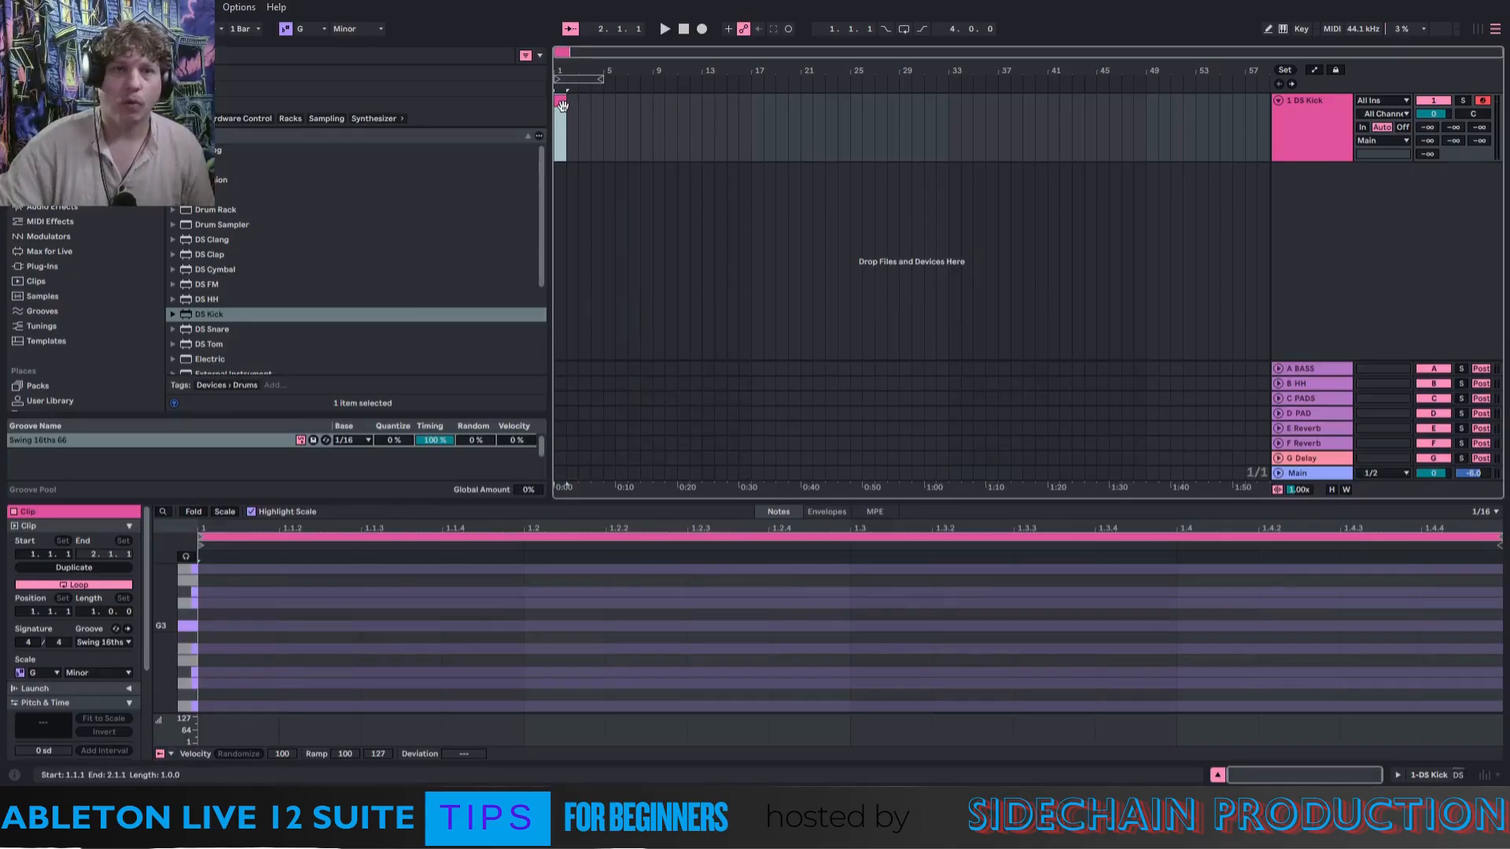
drag(562, 103, 607, 132)
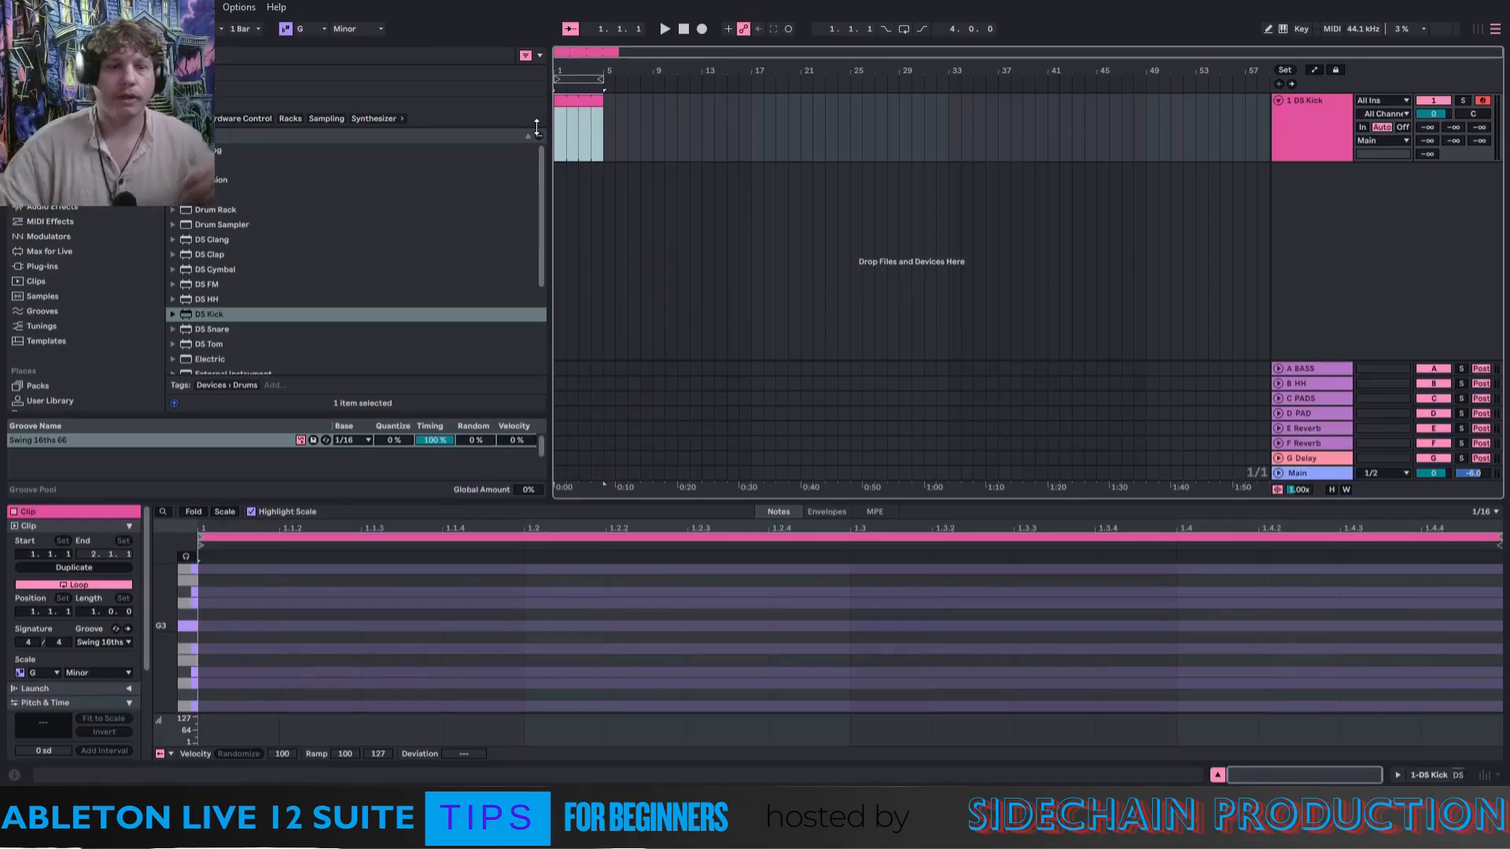
Turn on looping for the four-bar clip and lower the DS Kick track volume to -6.0 dB.
key(ctrl+l)
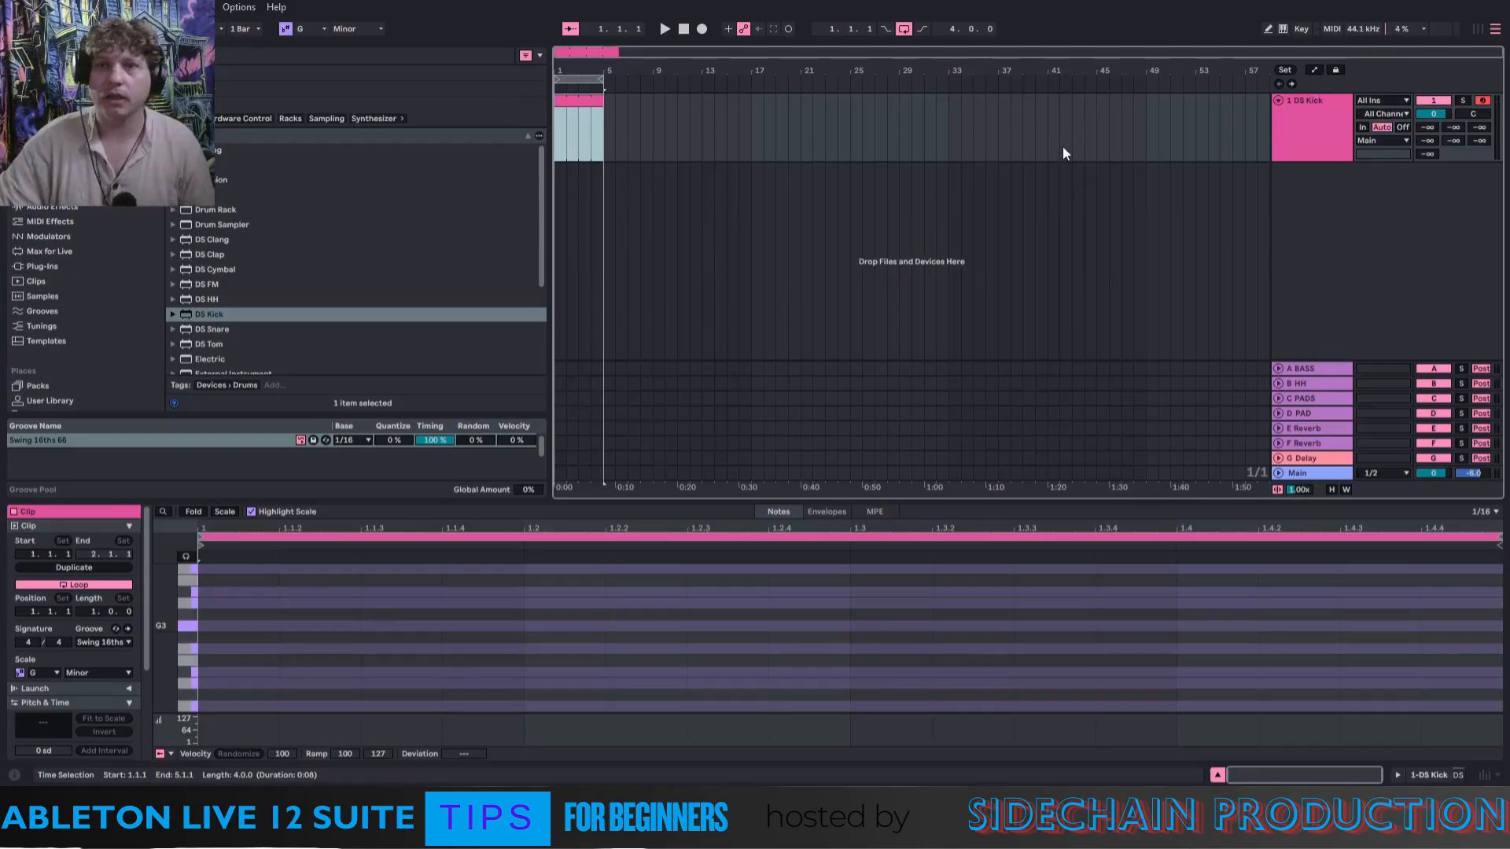
drag(1425, 114, 1425, 124)
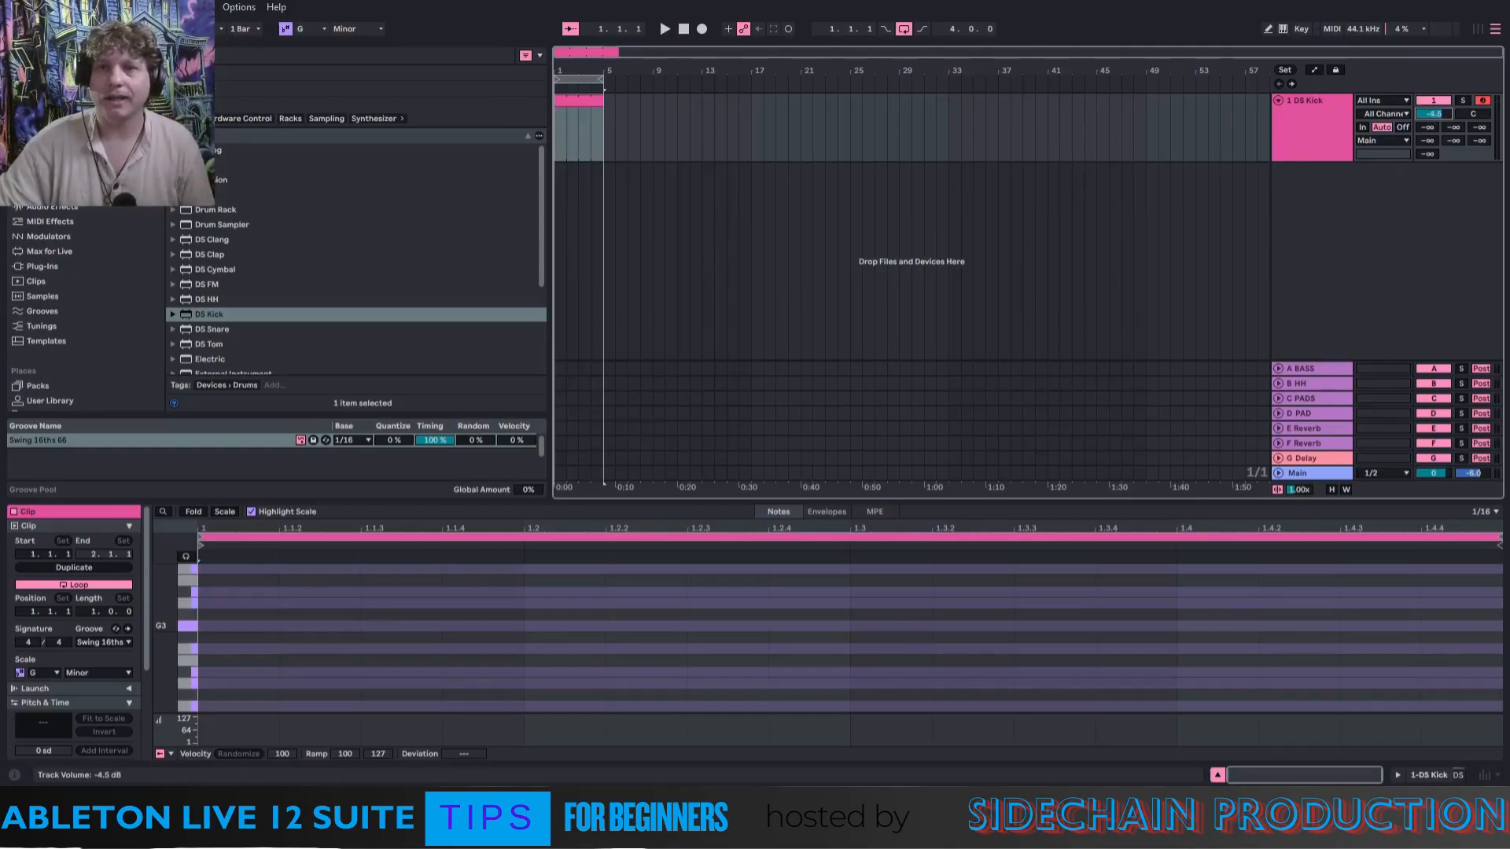
Limit the kick clip's note editor to scale notes and draw a G2 note two sixteenths long at 1.1.1.
double_click(559, 121)
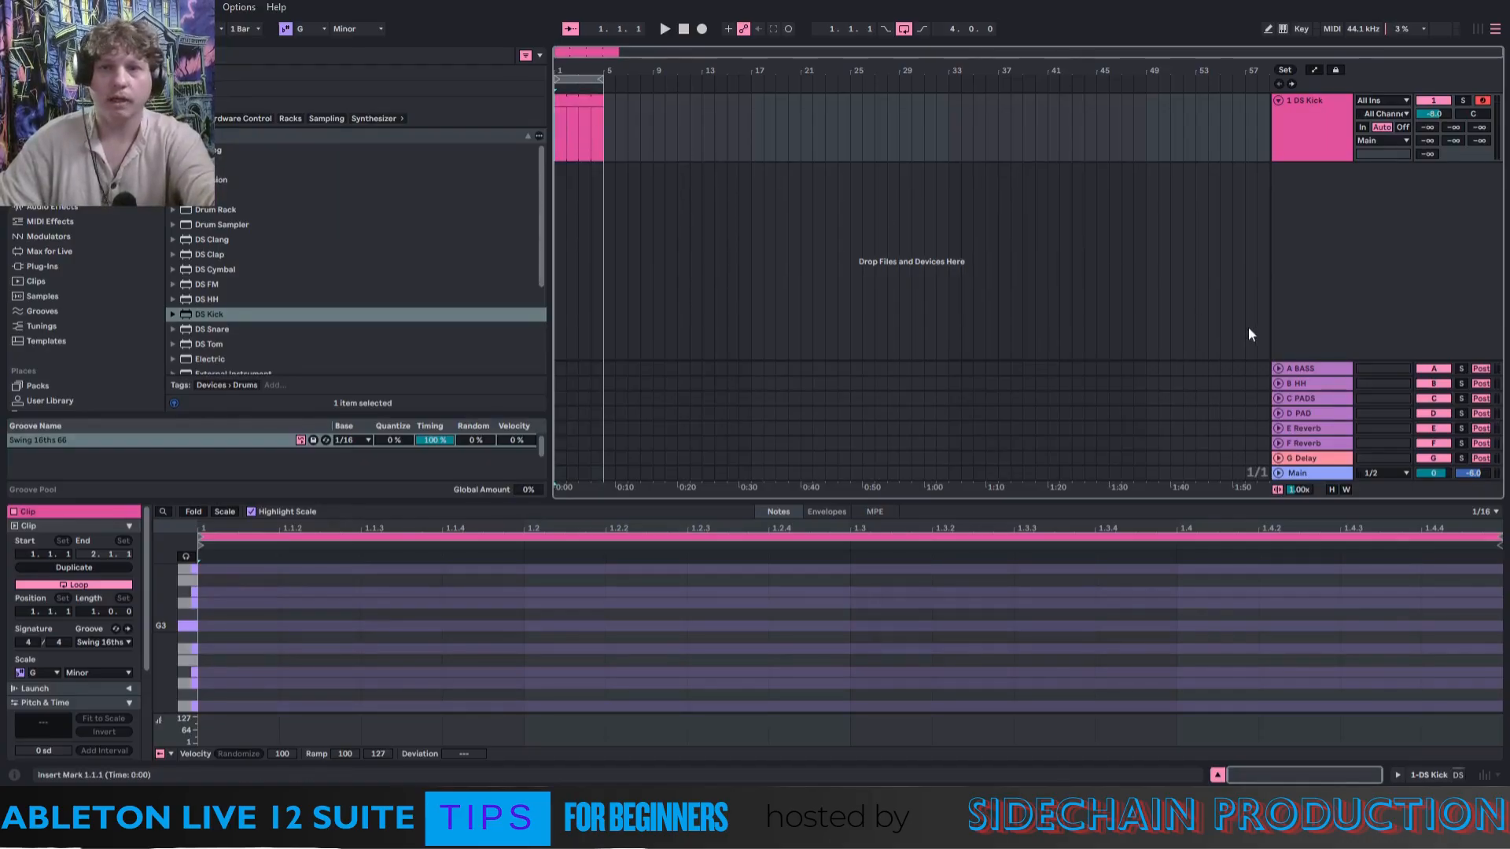
key(space)
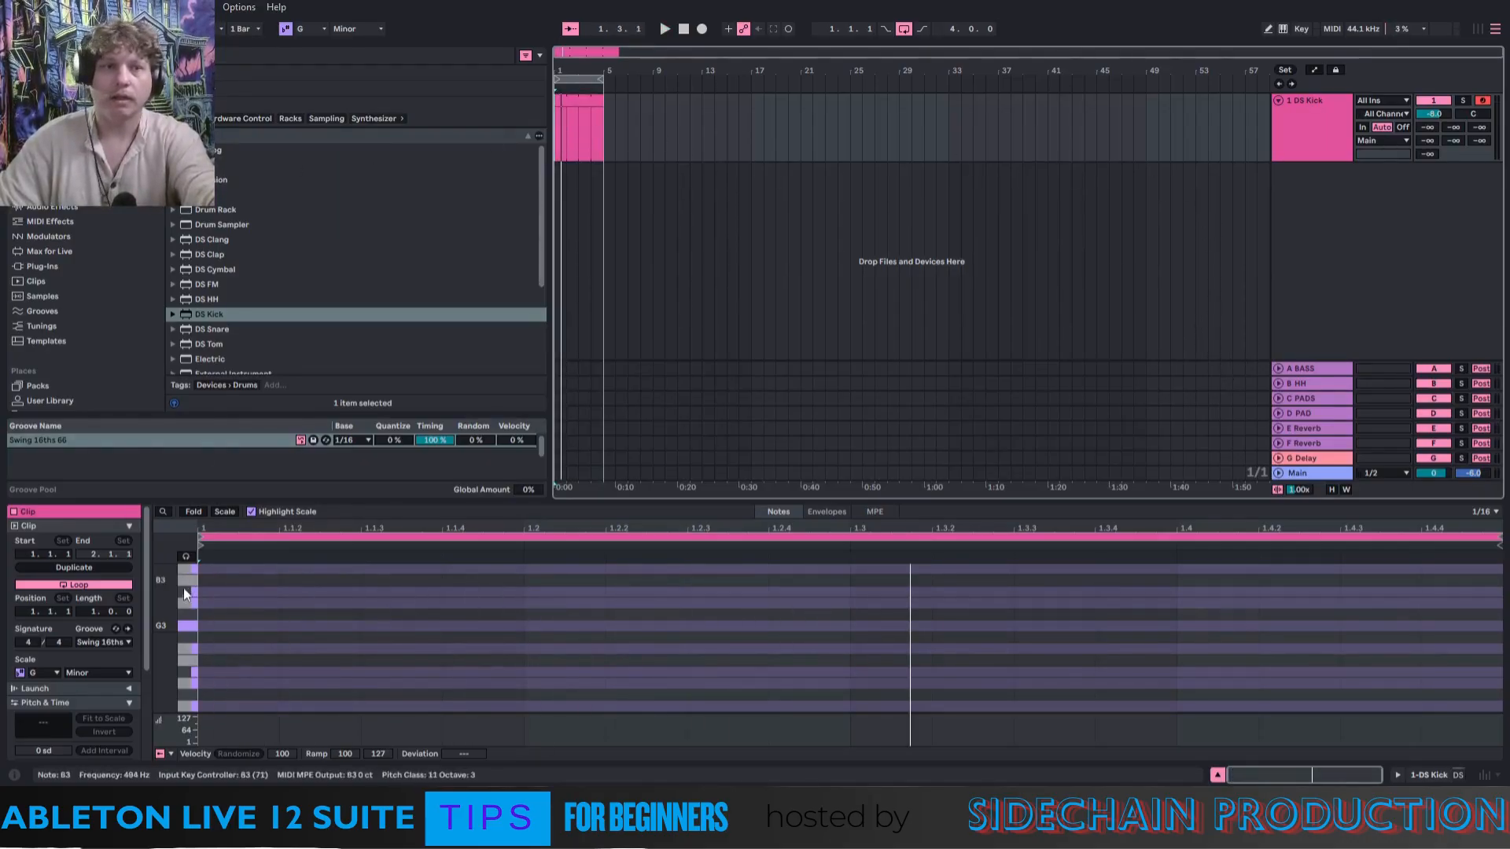
click(231, 510)
scroll(229, 661, down, 3)
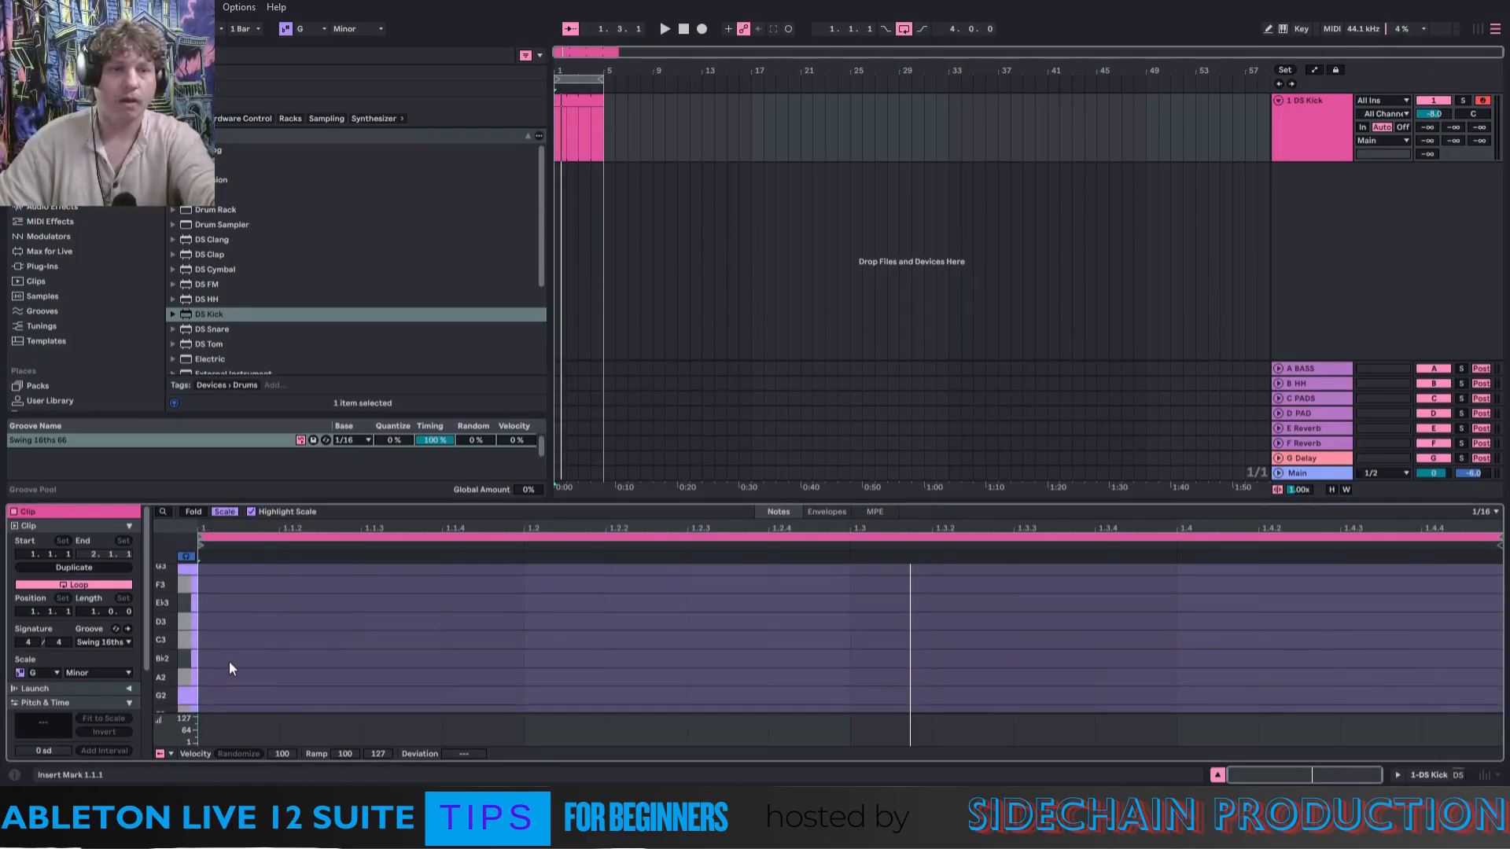
double_click(218, 668)
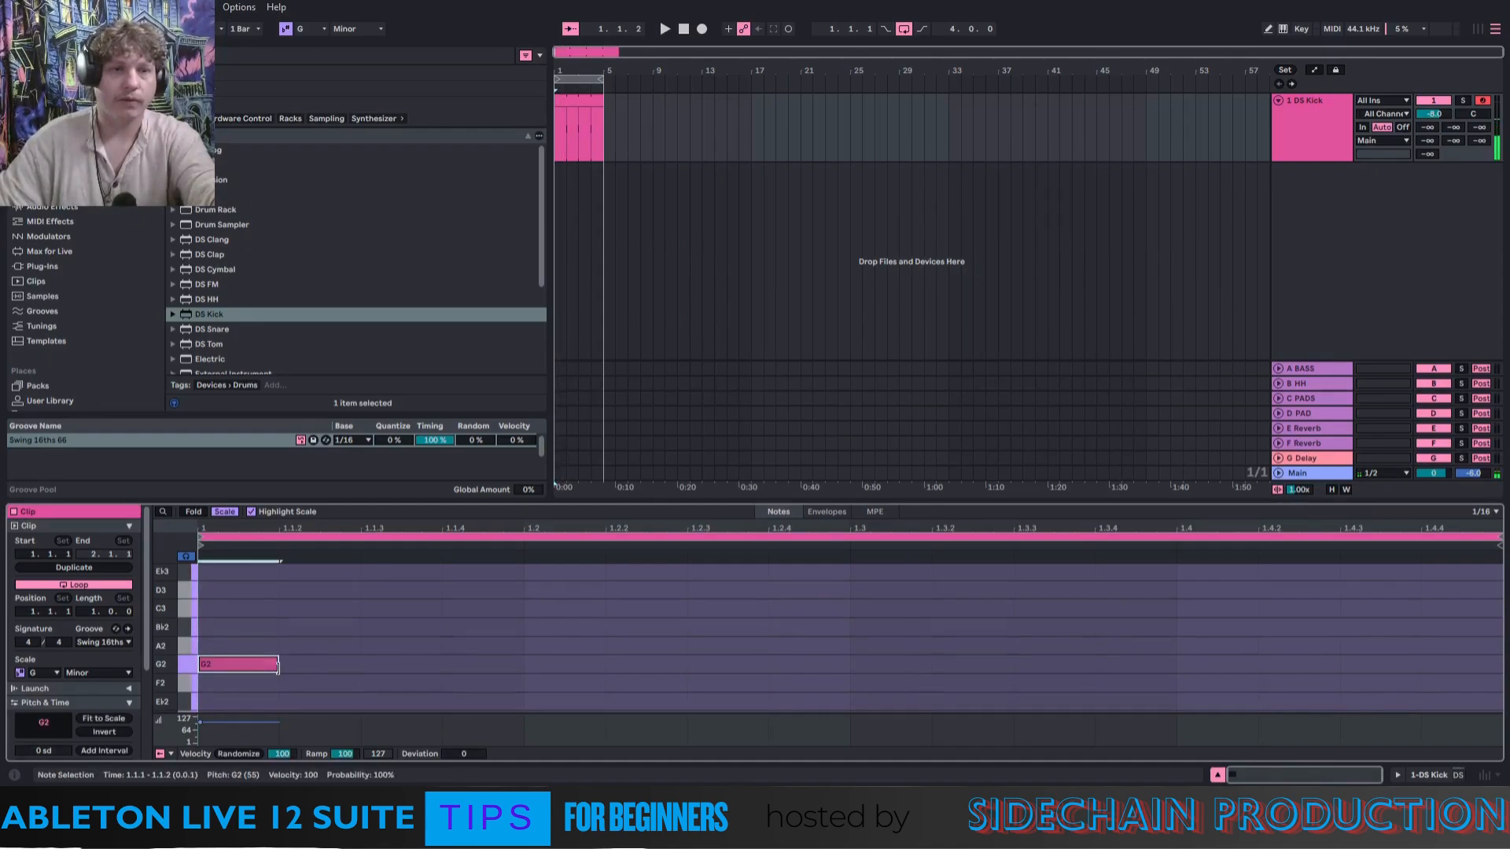
drag(277, 665, 354, 665)
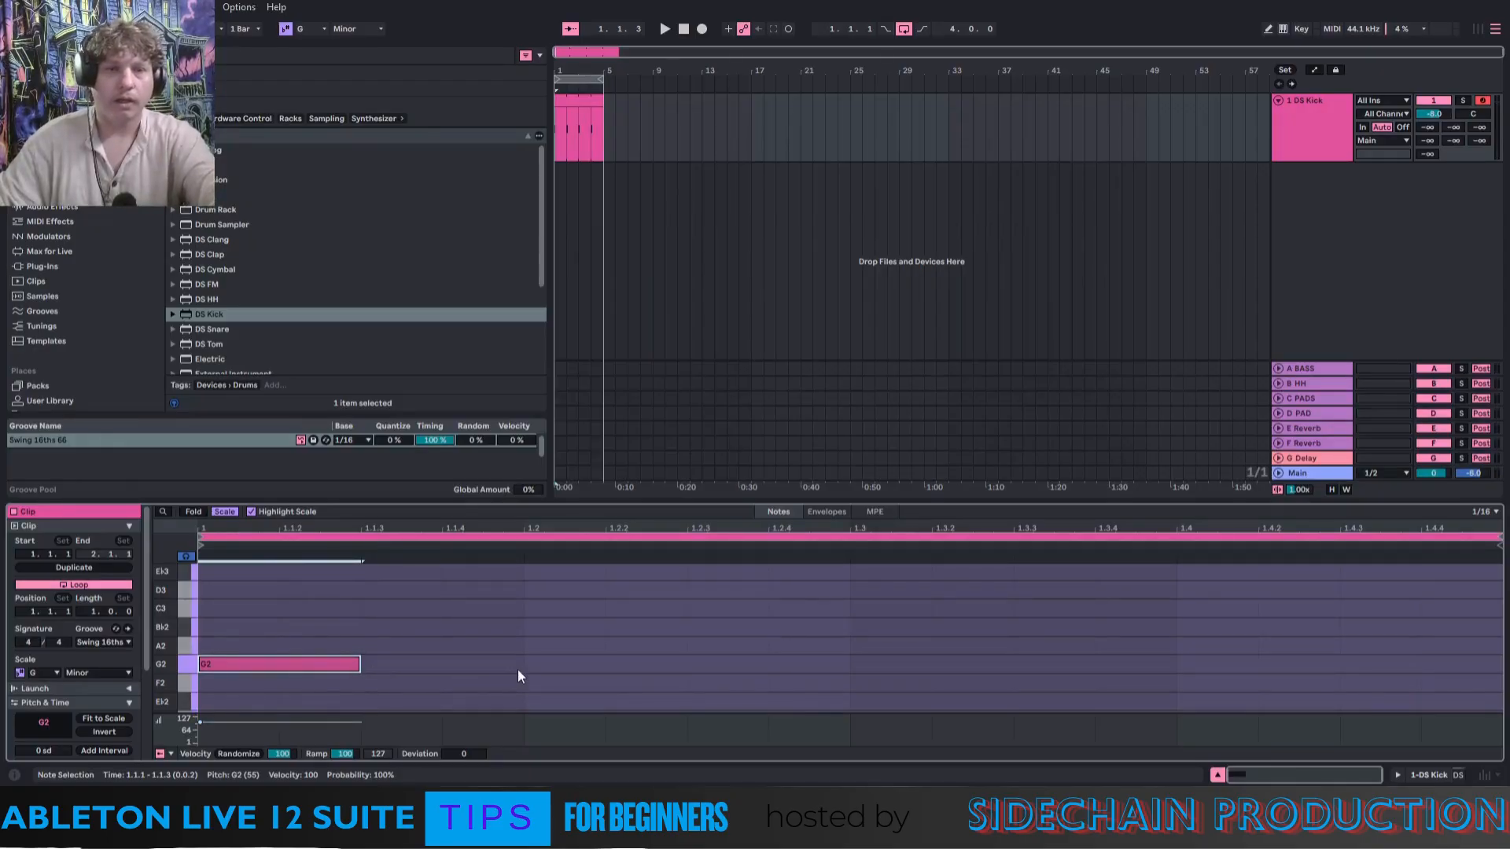
Duplicate the G2 kick note onto beats 1.2, 1.3 and 1.4 of the clip.
drag(518, 668, 251, 674)
key(ctrl+d)
key(ctrl+d)
key(ctrl+d)
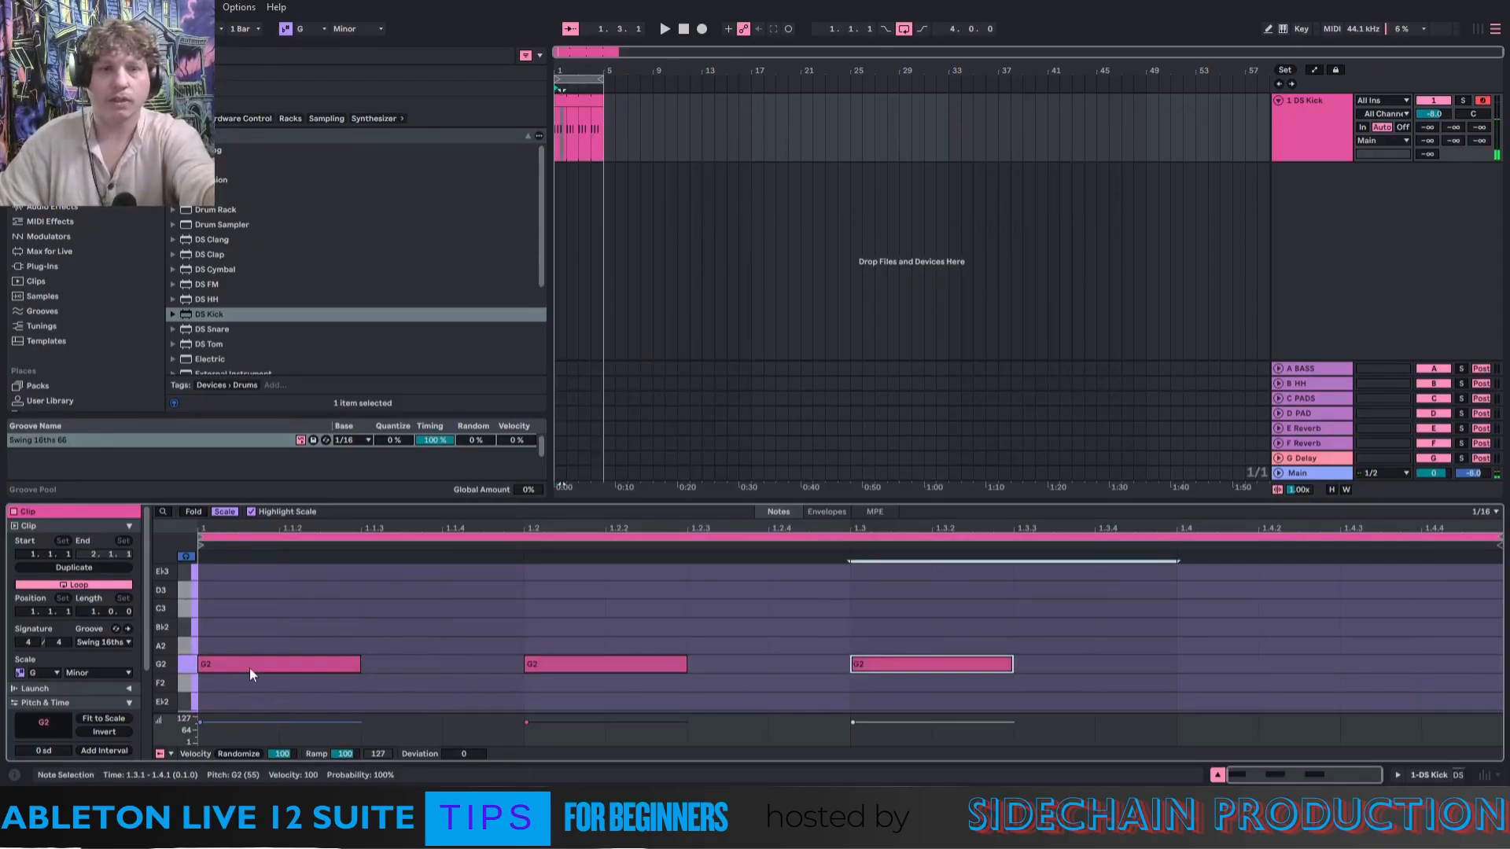
Move the fourth kick note one sixteenth earlier to 1.3.4 and shorten all four notes to one sixteenth each.
click(1114, 626)
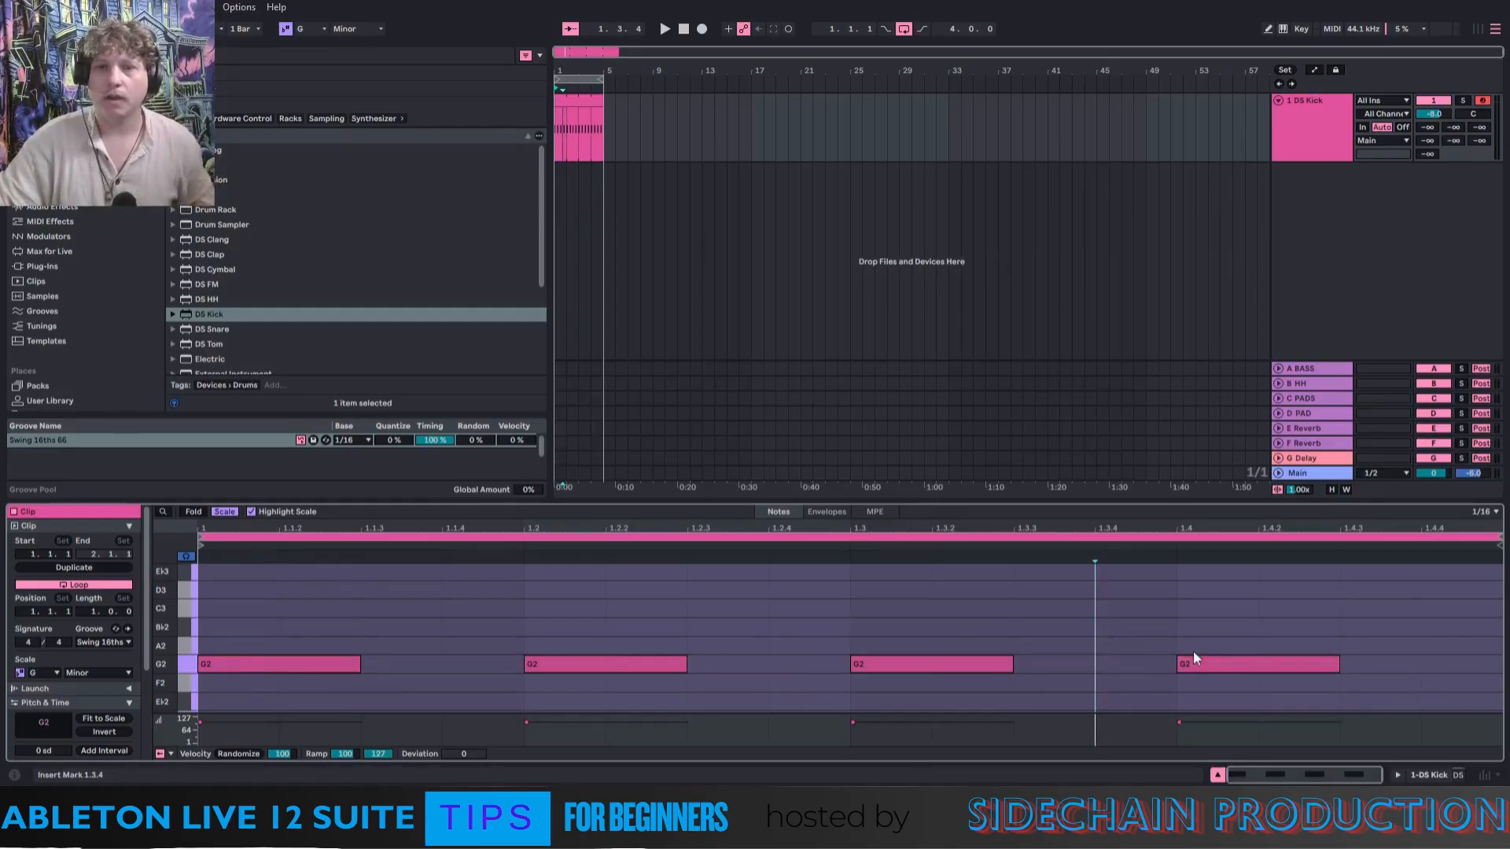
click(1211, 668)
key(Left)
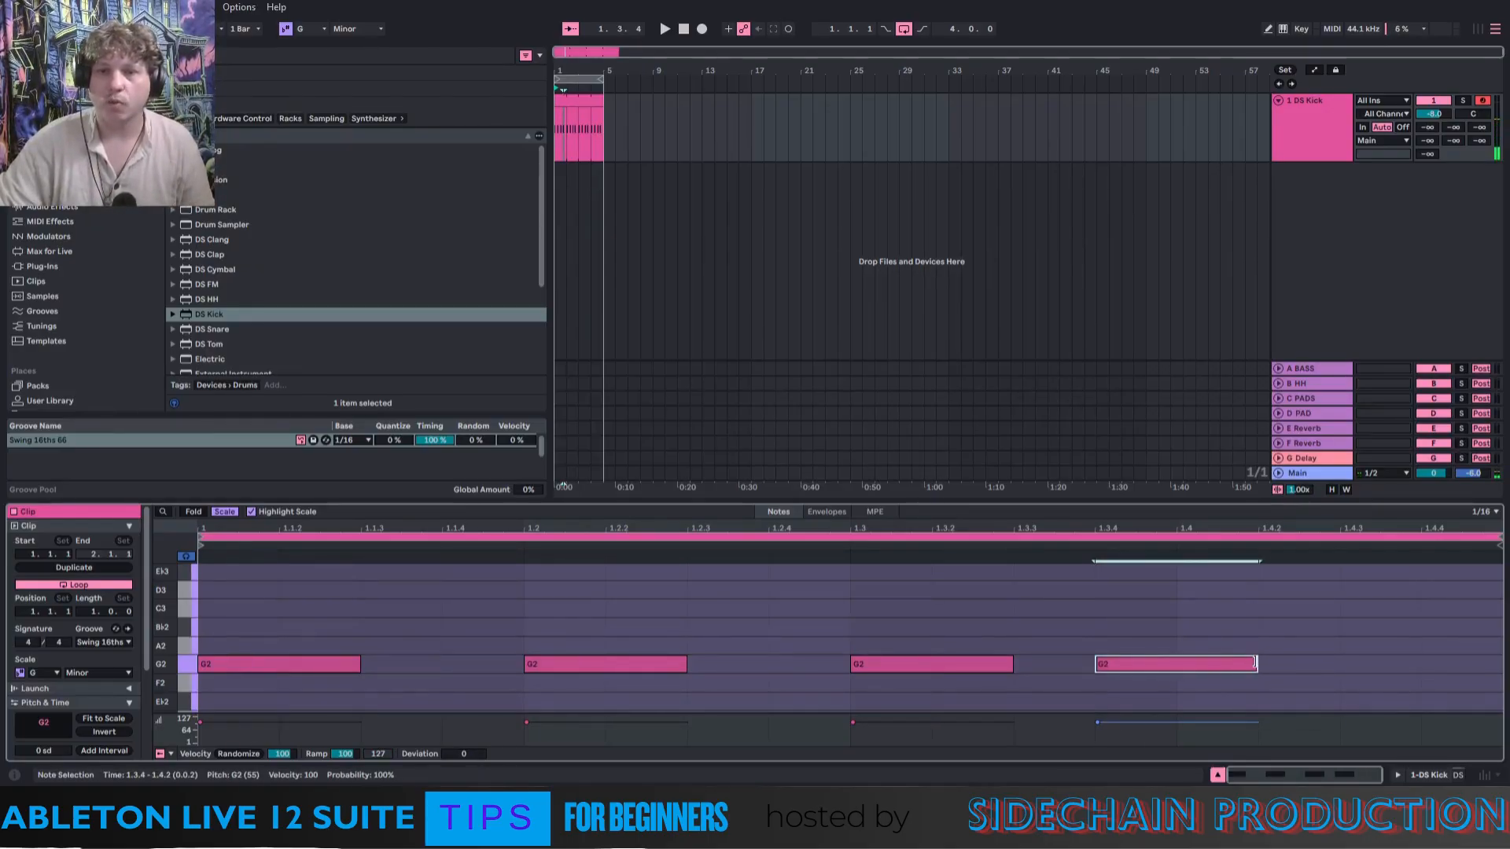
drag(270, 597, 1178, 664)
Play the kick pattern from the start of bar 1.
click(555, 115)
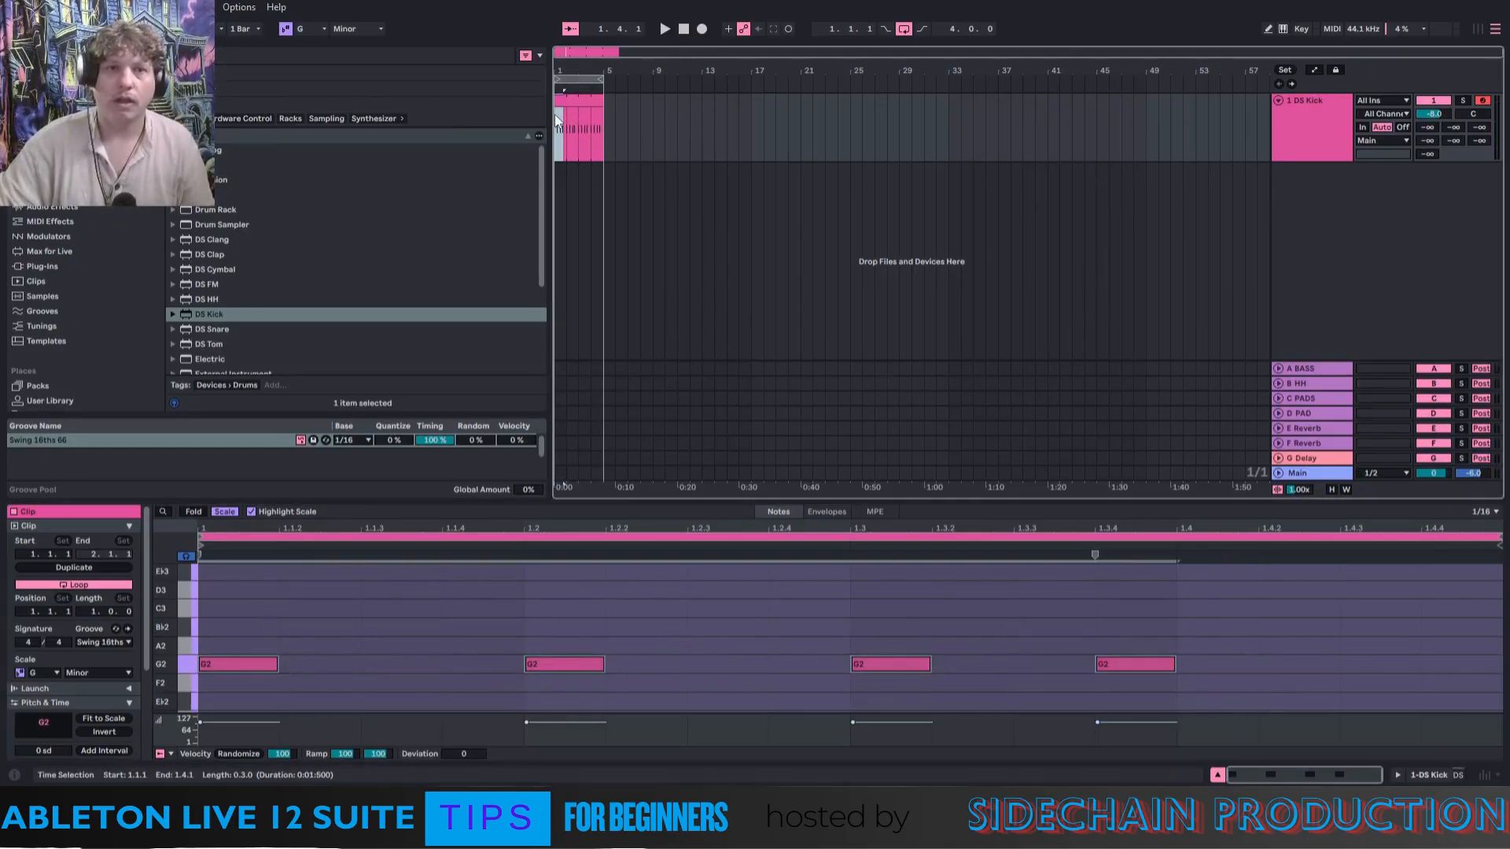
click(555, 115)
key(space)
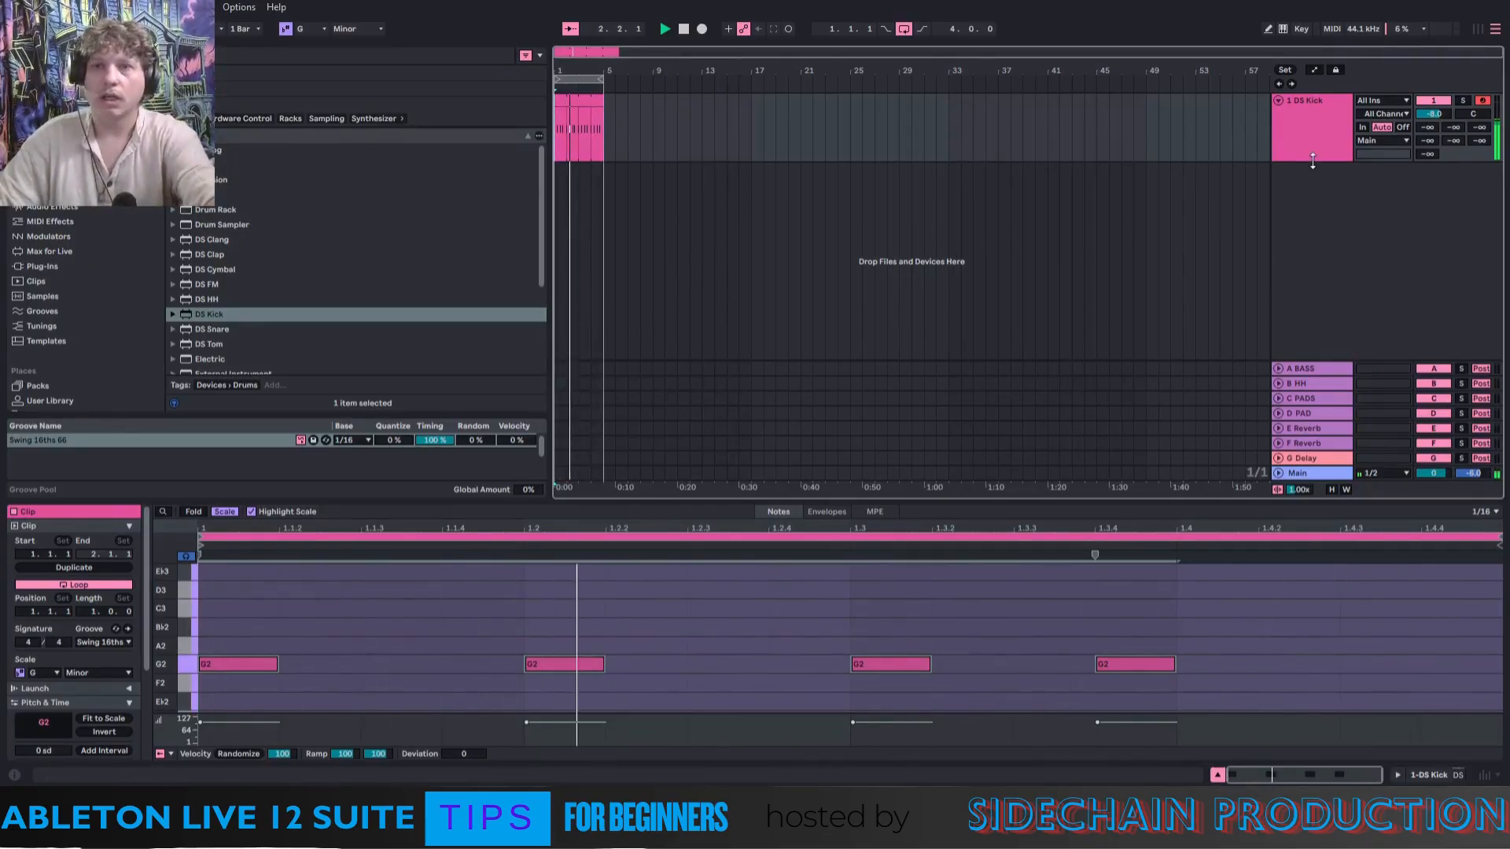
Insert an audio track below DS Kick and rename it SENDER.
right_click(1301, 187)
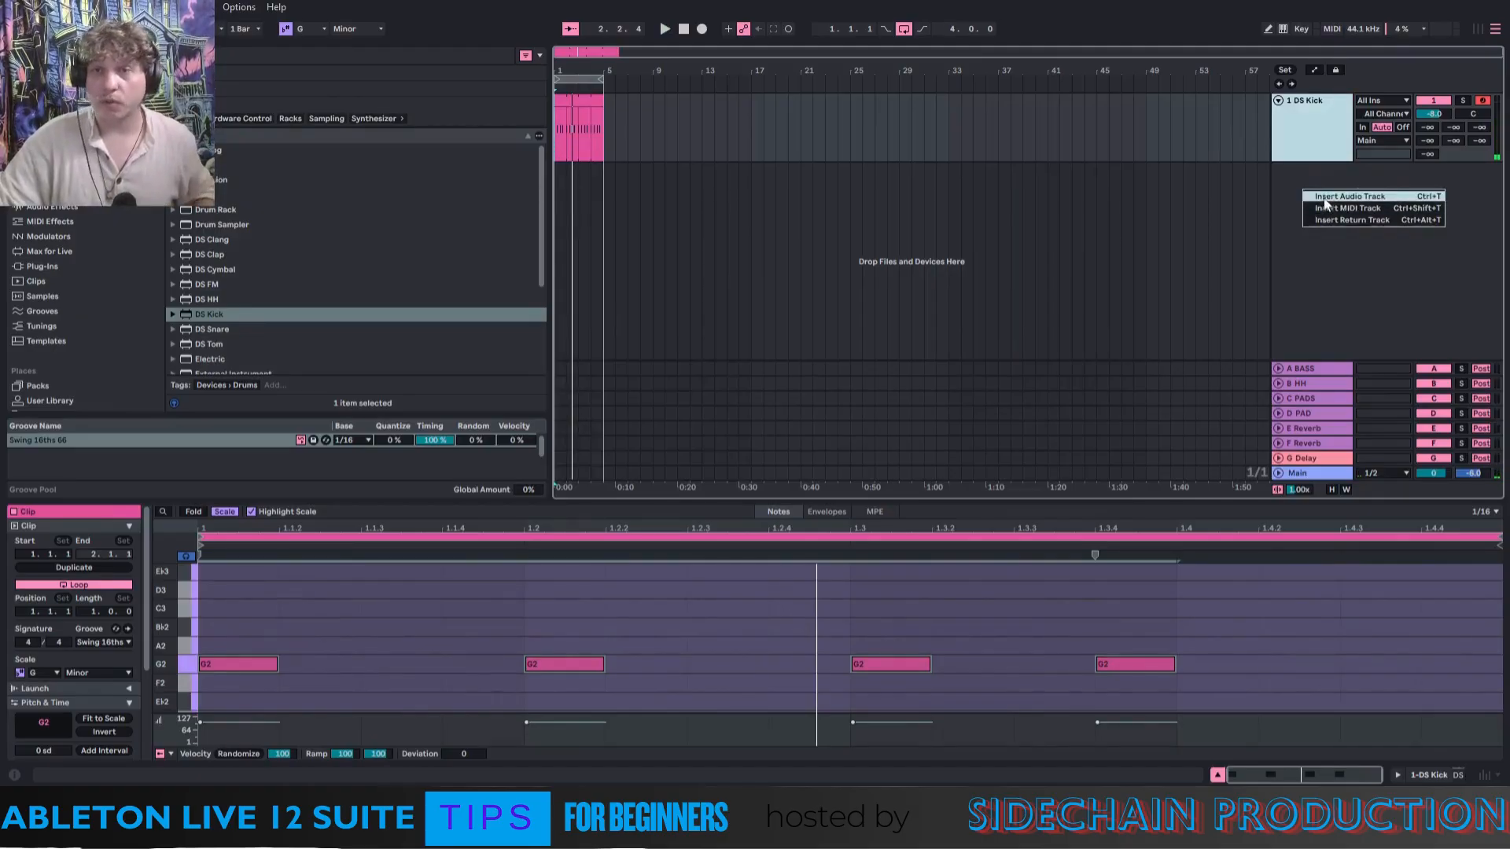
click(1324, 197)
right_click(1321, 193)
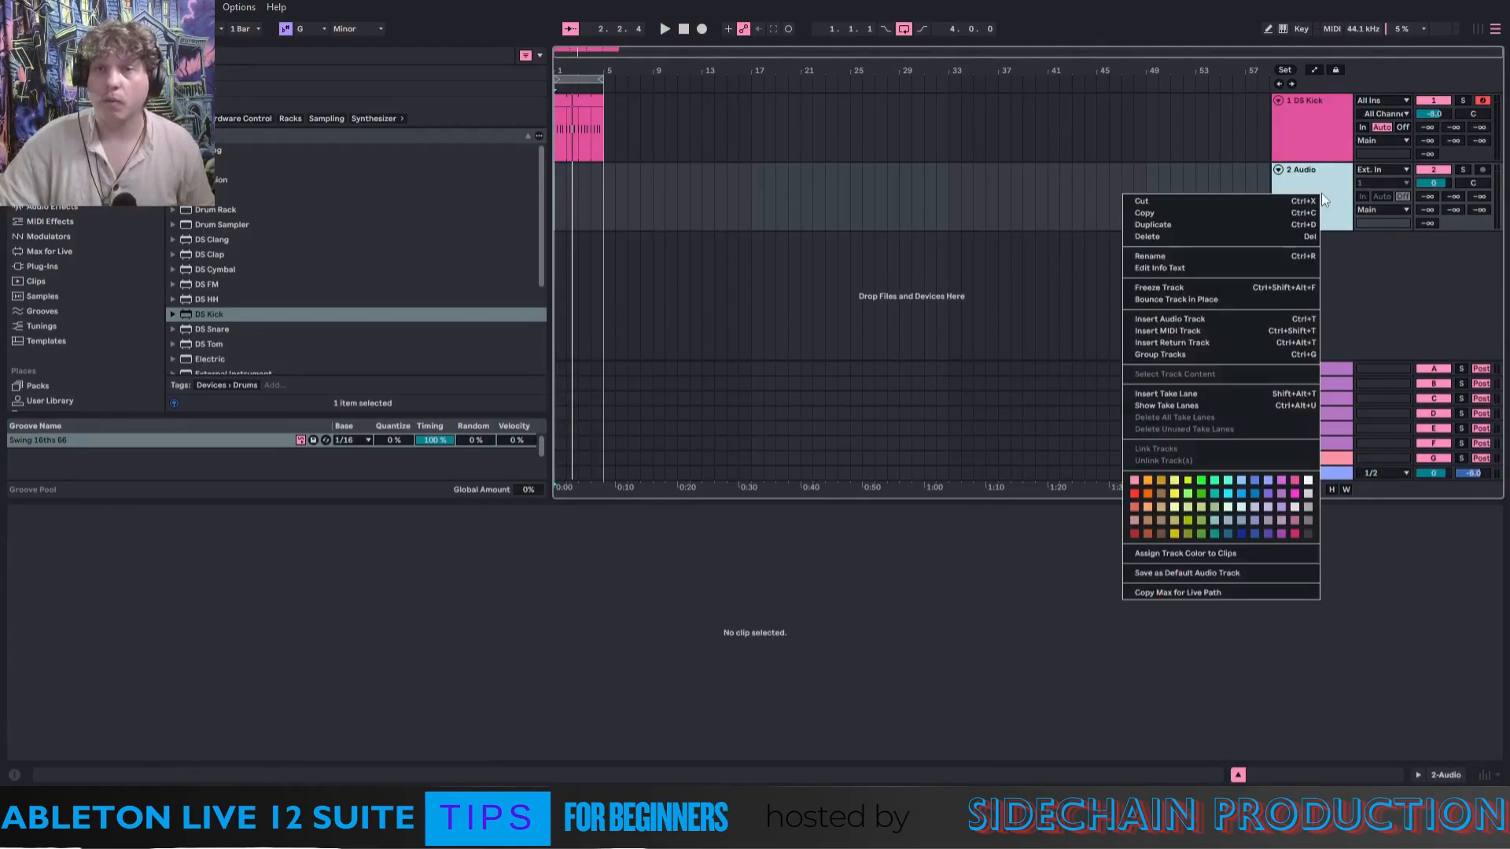
click(1191, 257)
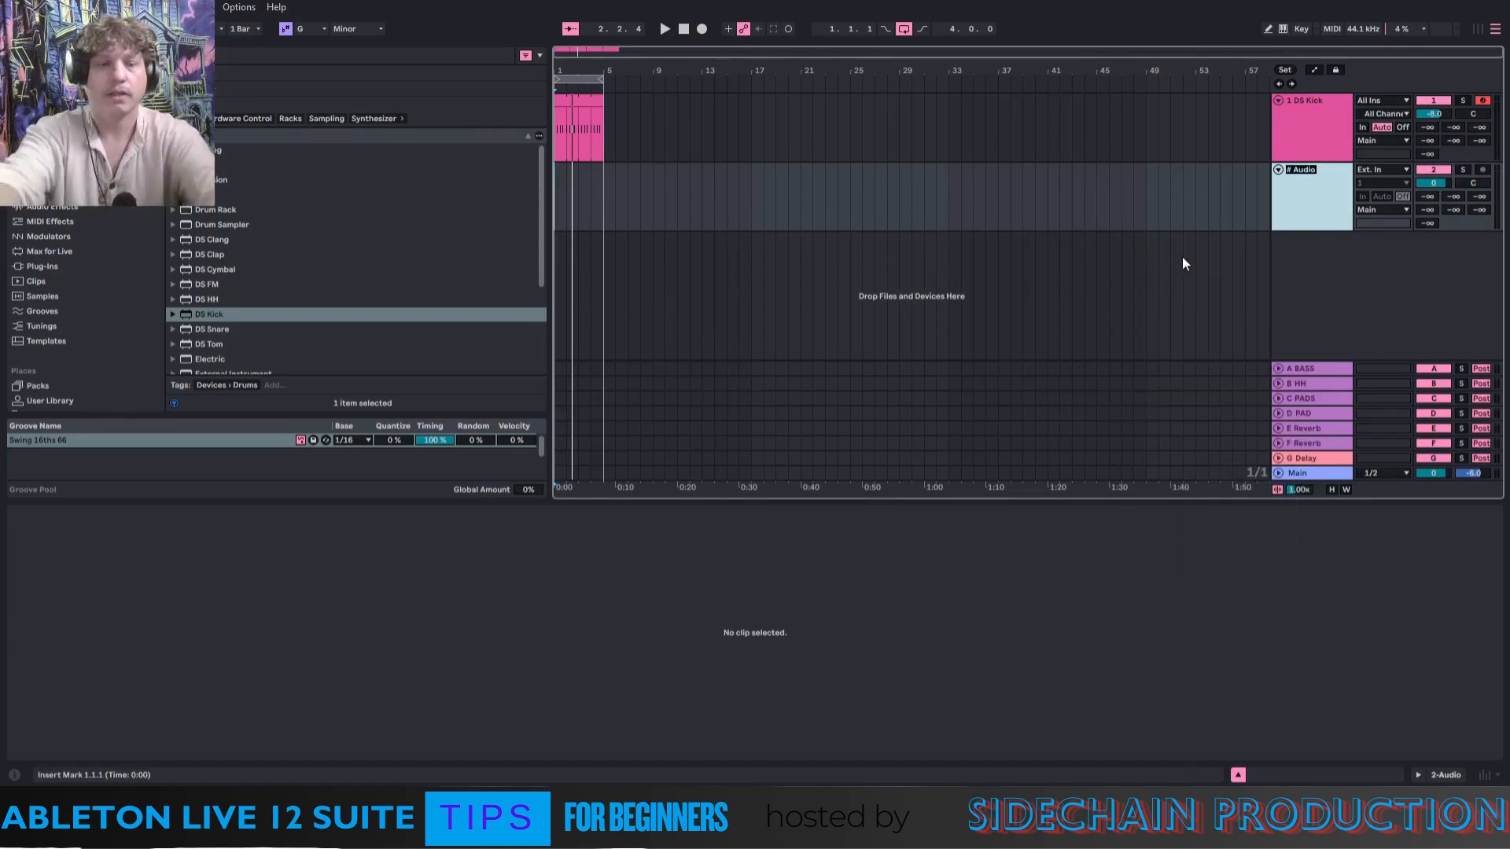
text(SENDER)
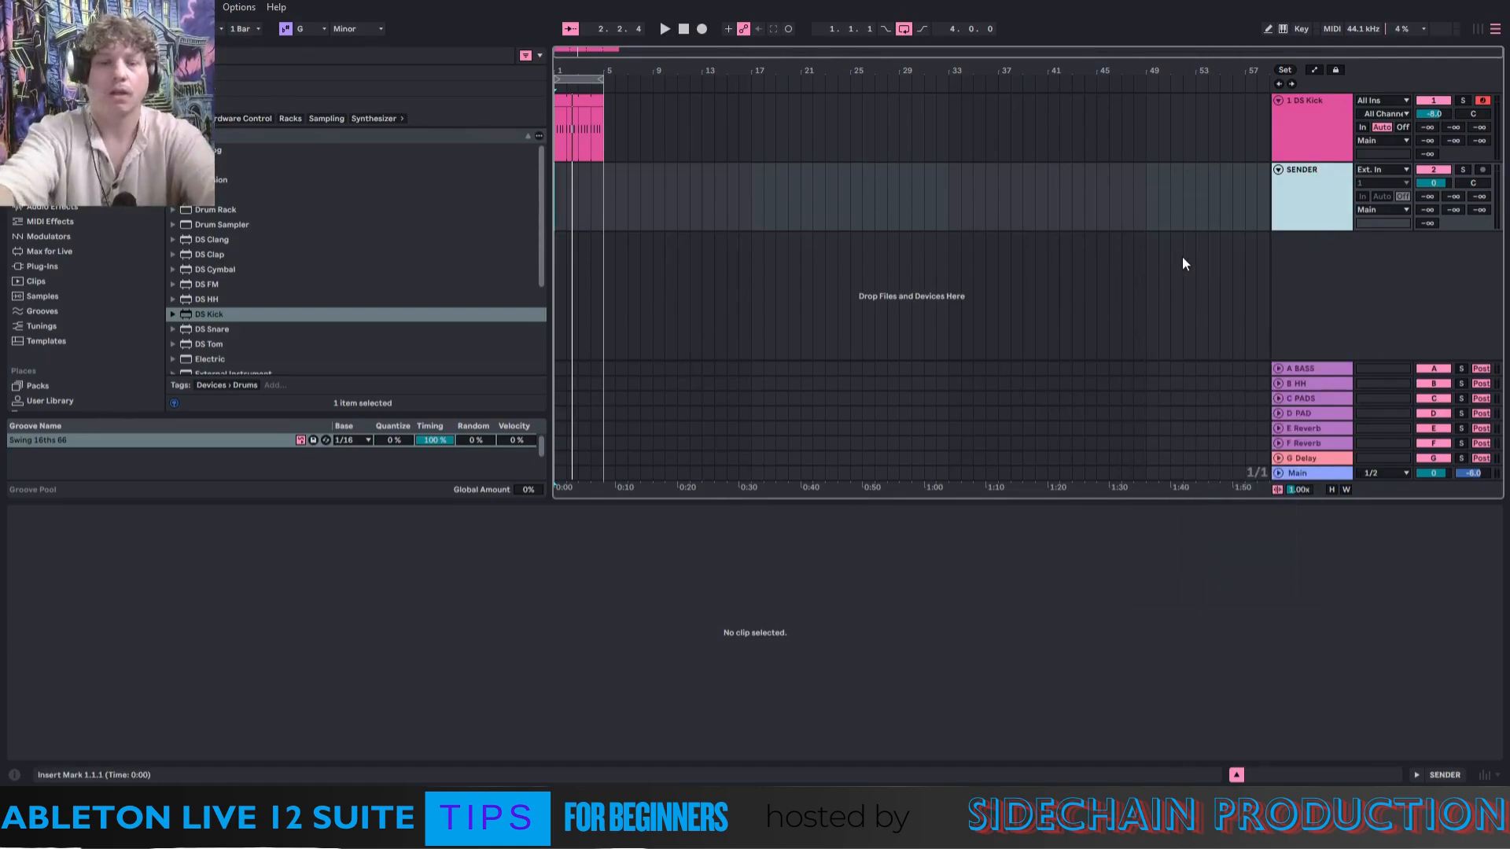
Set the SENDER track's audio input to 1-DS Kick, tapped Post FX.
click(1378, 170)
click(1376, 223)
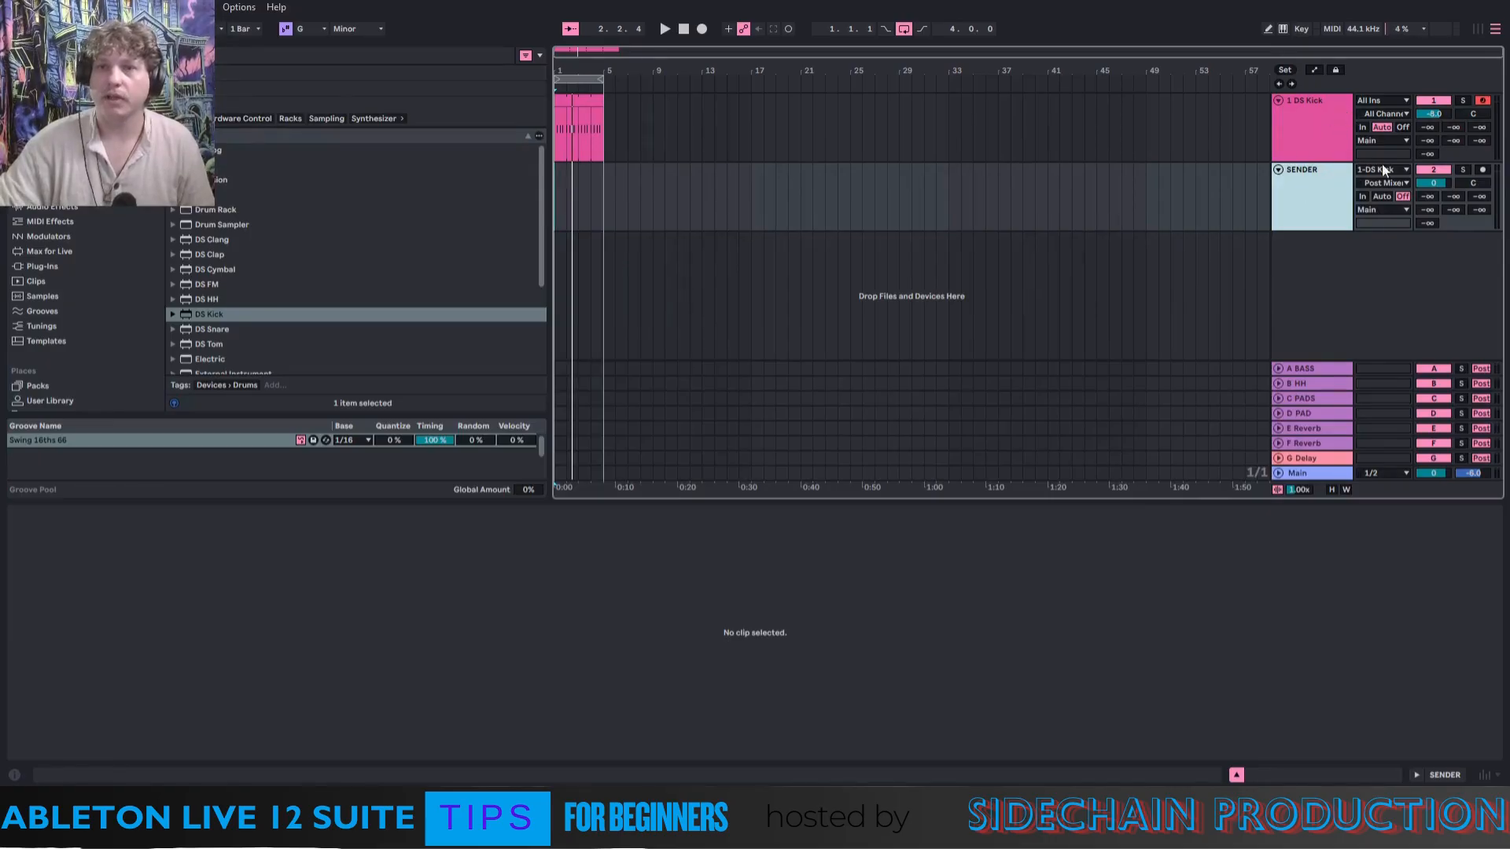
click(1381, 169)
click(1378, 212)
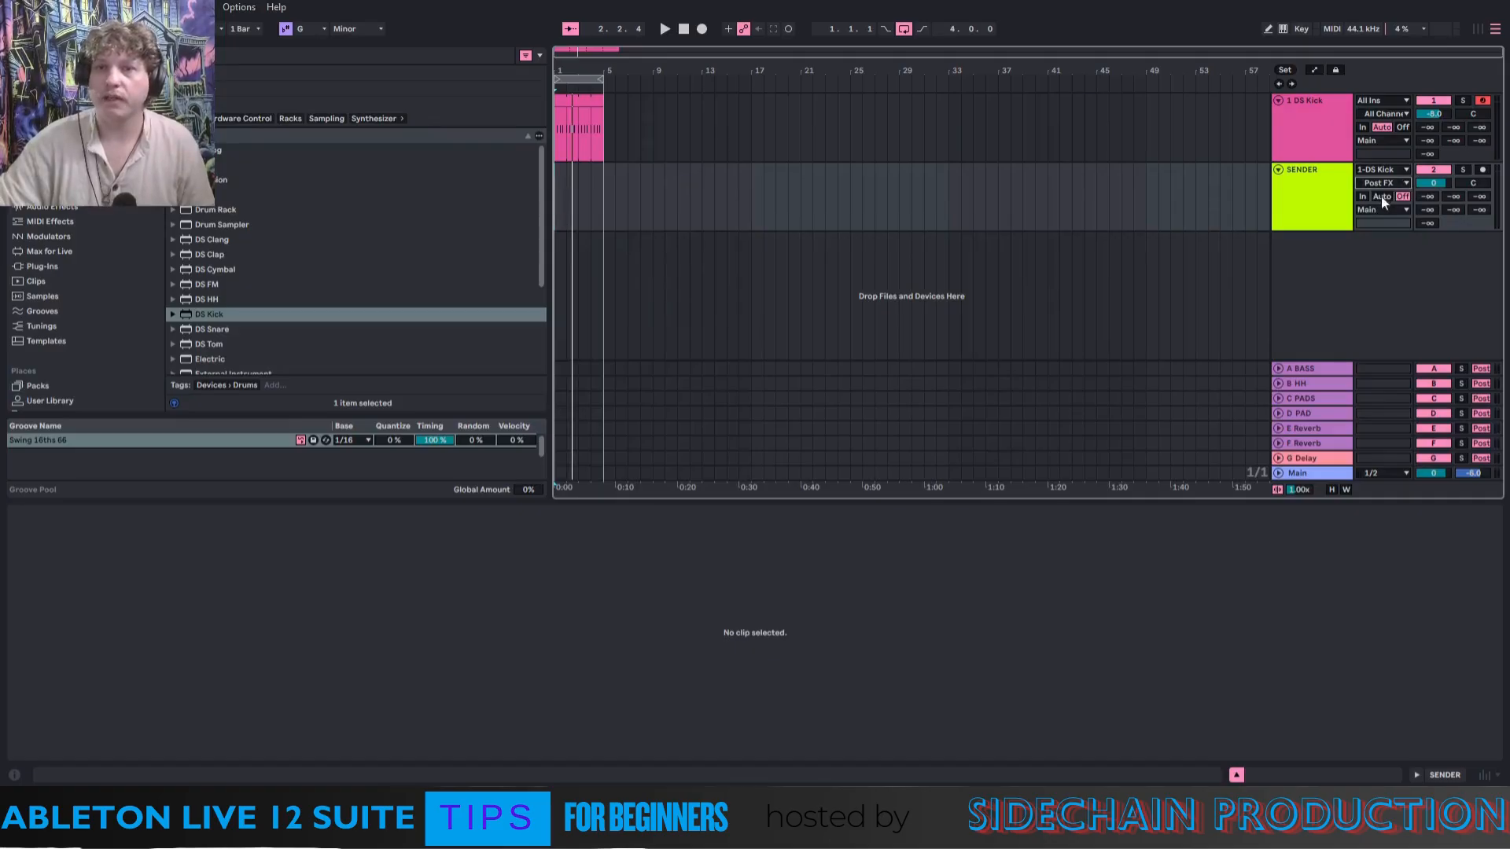
Set the SENDER track's monitoring to In and its output to Sends Only.
click(1361, 197)
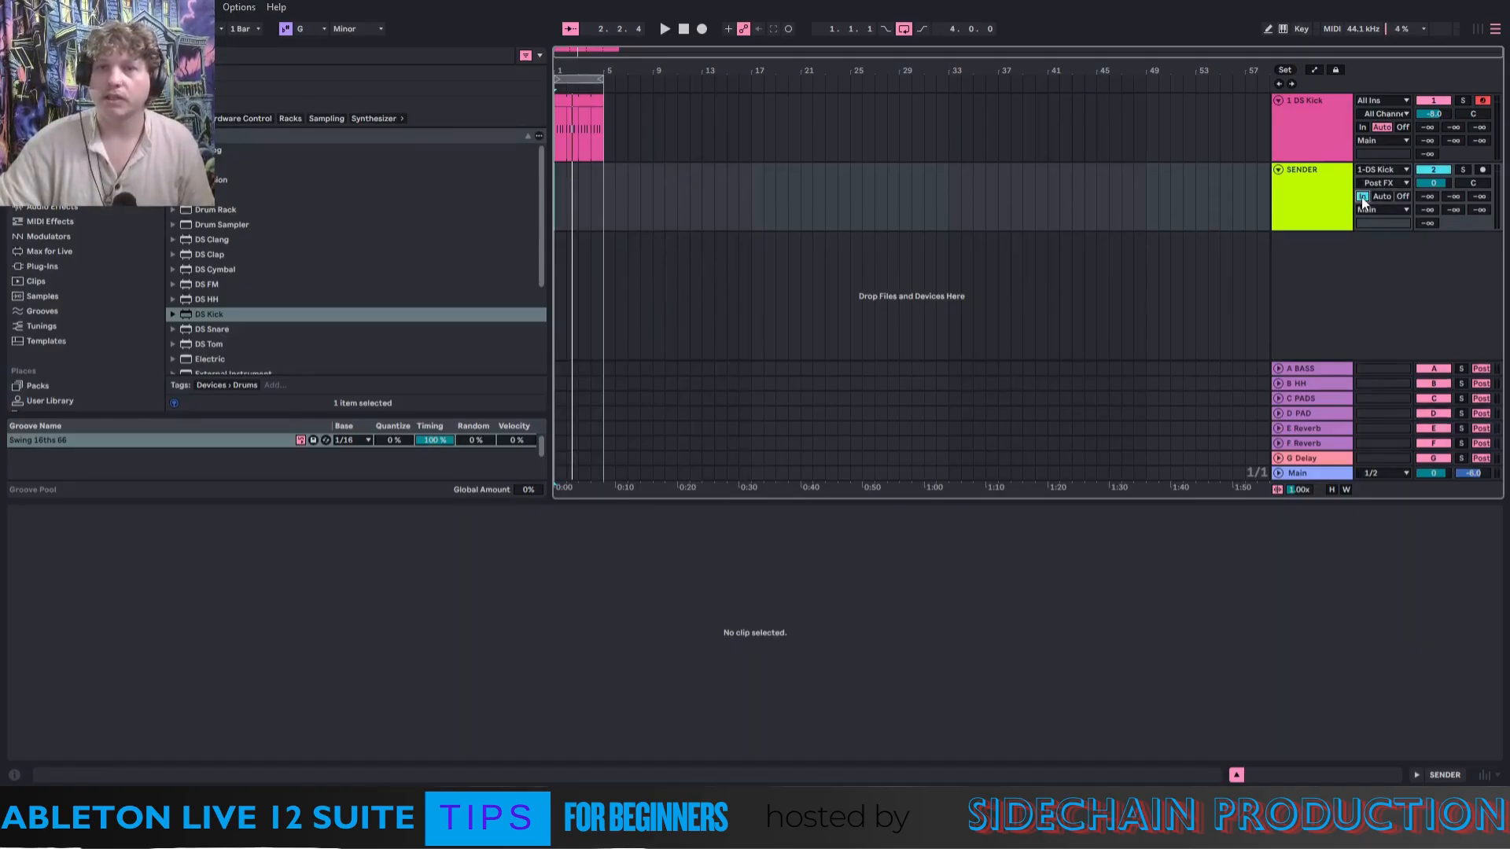
click(1369, 211)
click(1377, 277)
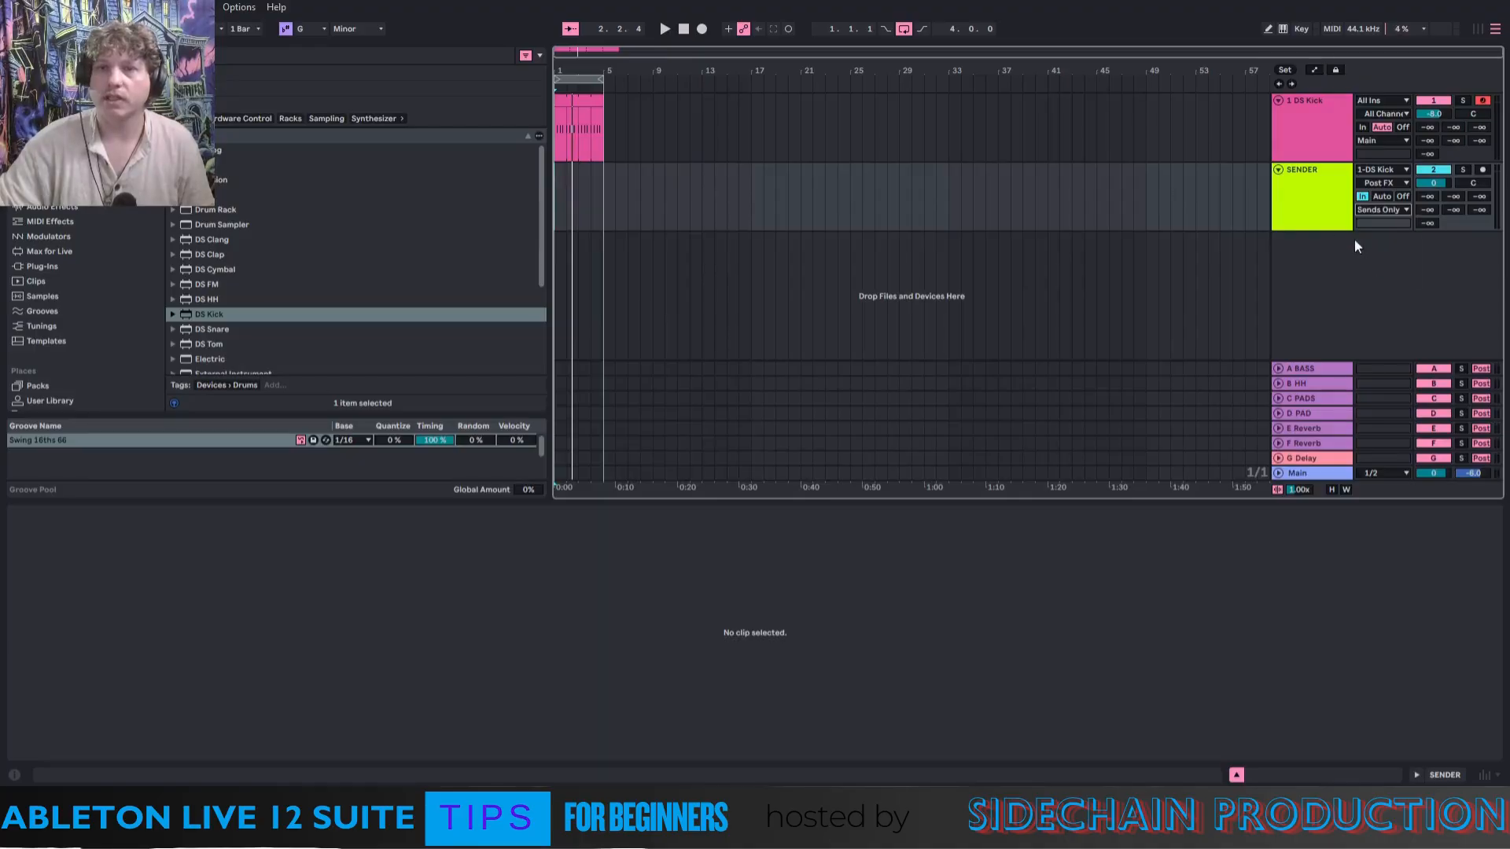
click(1308, 209)
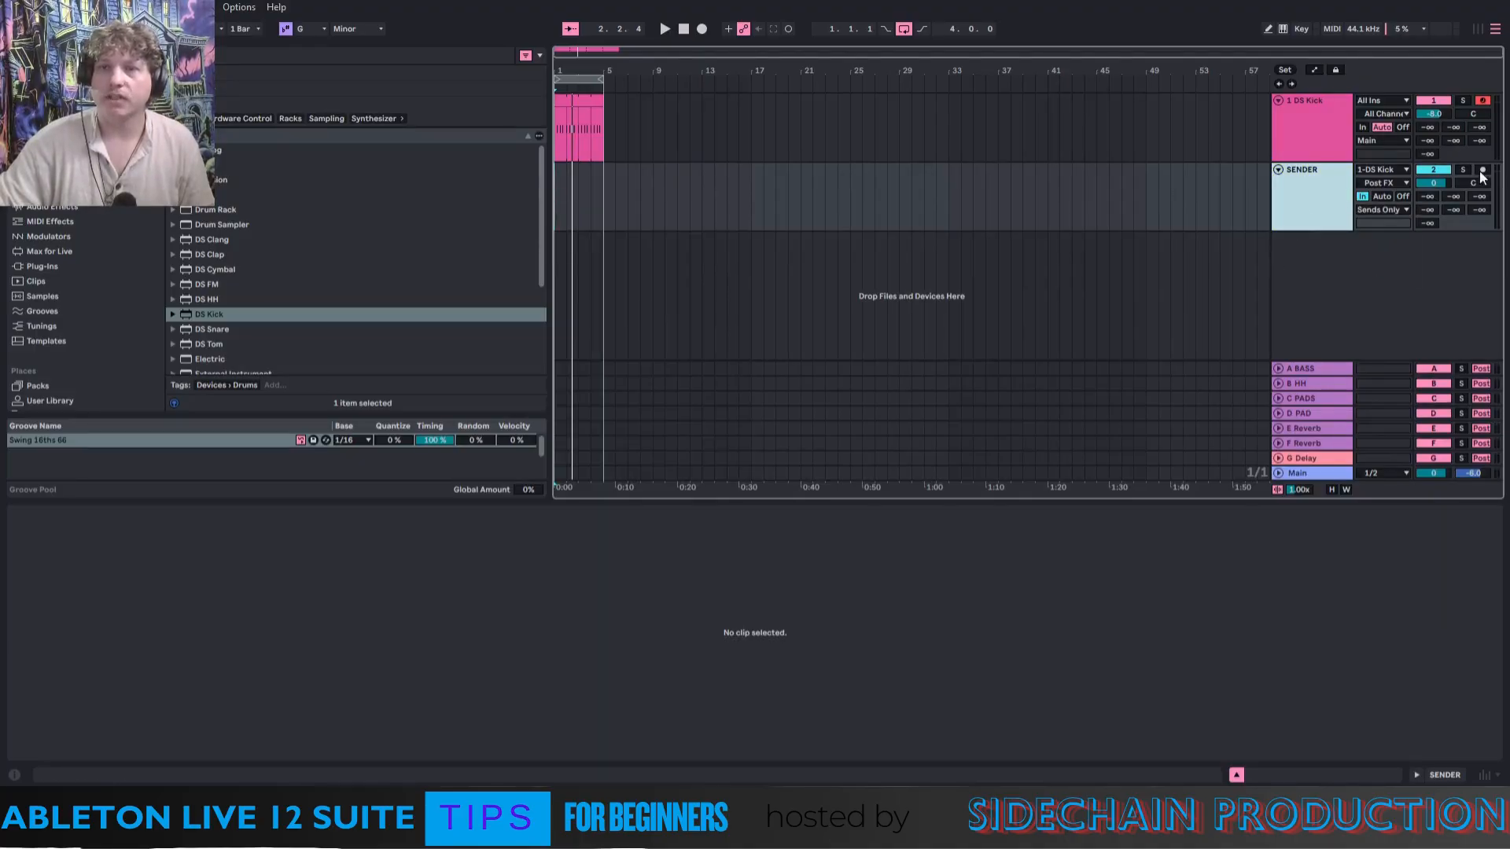
Disarm the DS Kick track and start playback from bar 1.
click(1482, 101)
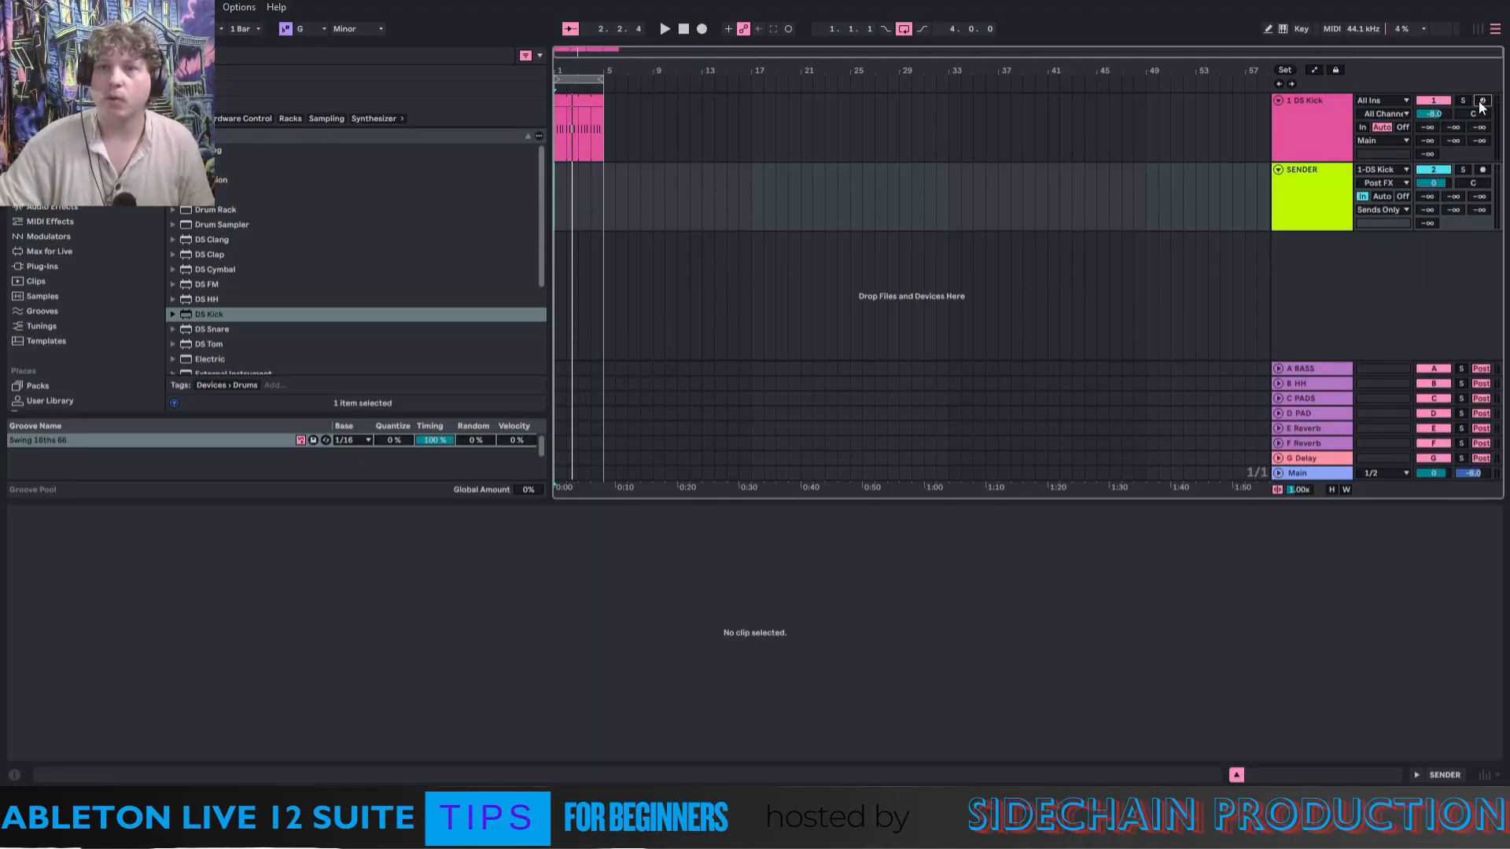
click(560, 189)
key(space)
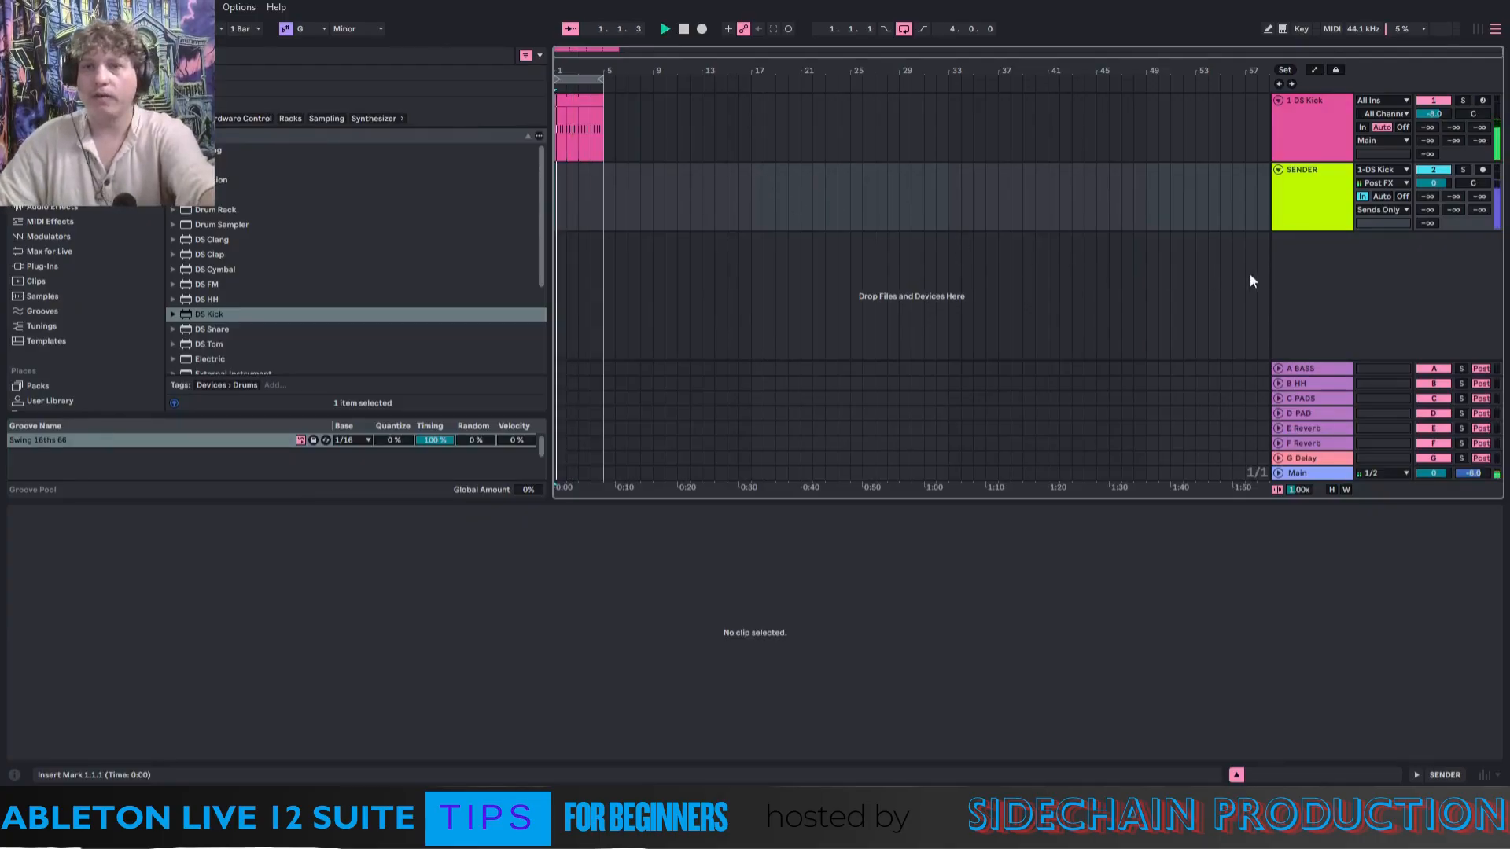
Solo the SENDER track during playback, compare its routing with the DS Kick and BASS return tracks, and unsolo it.
click(1461, 170)
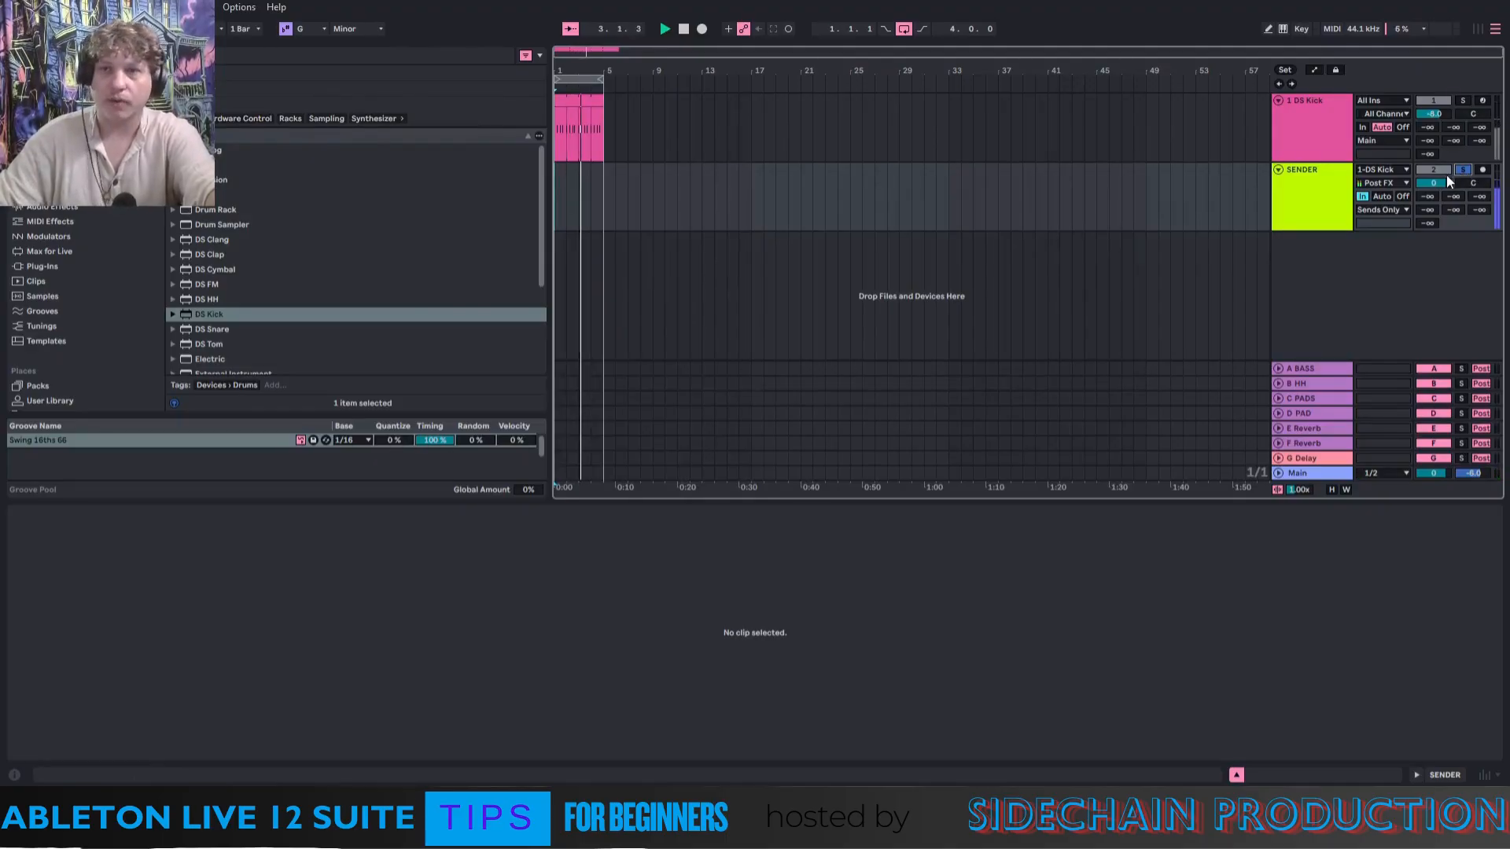
click(1310, 192)
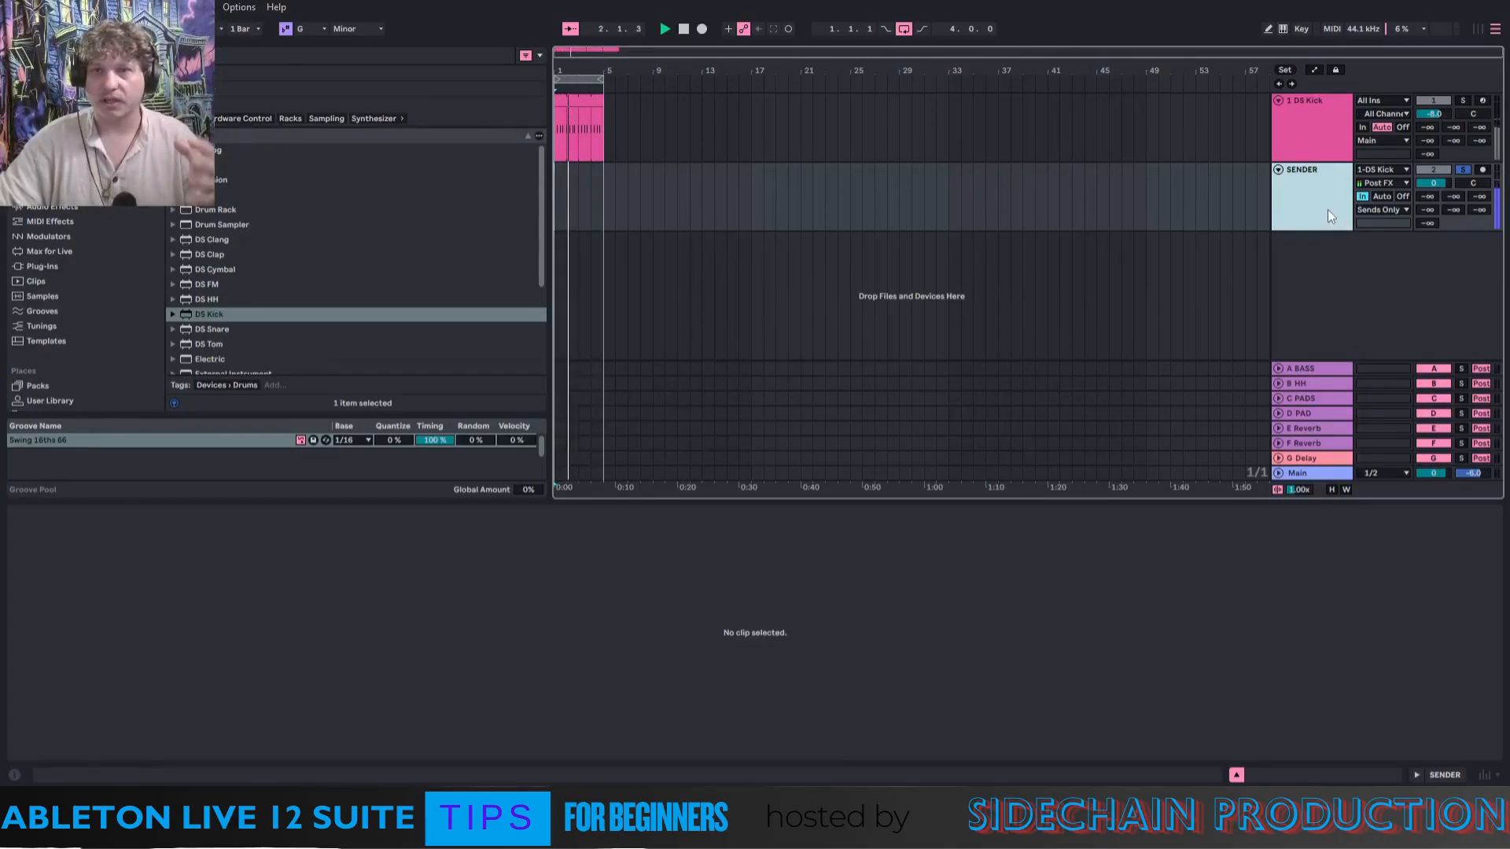
click(1301, 367)
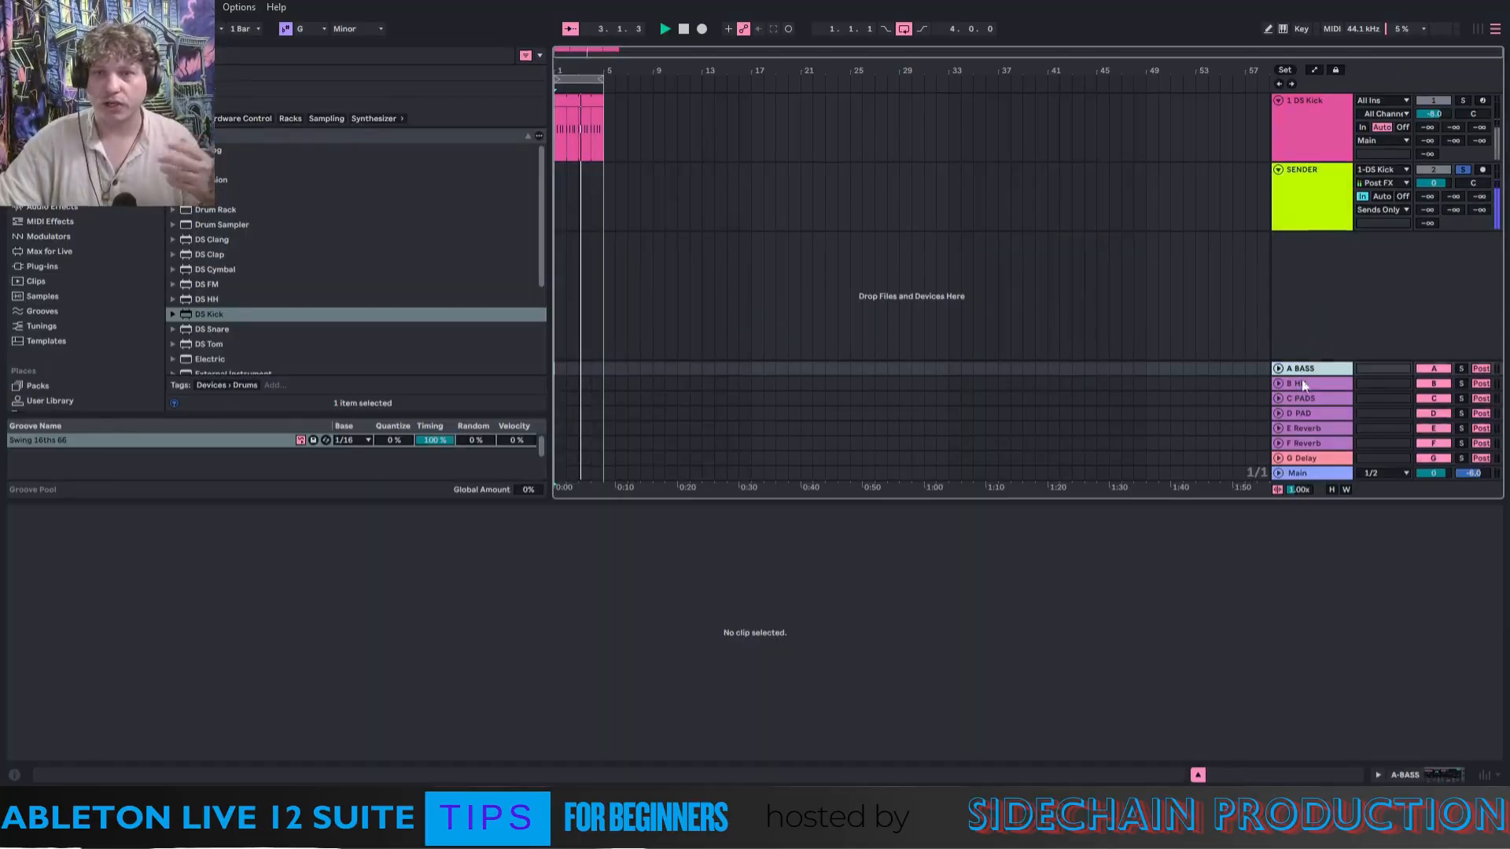
click(1314, 209)
click(1315, 124)
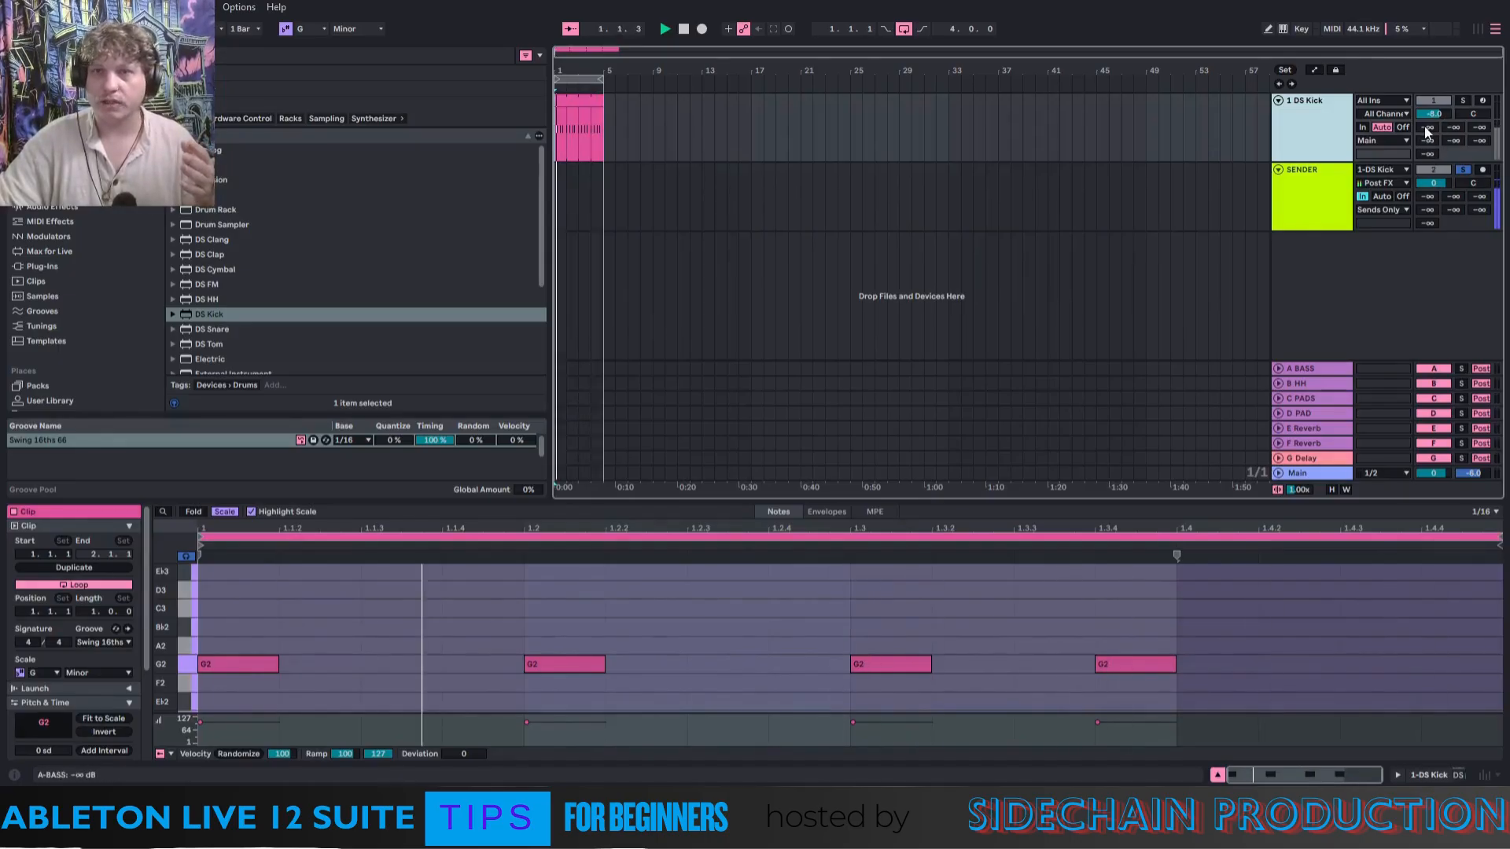
right_click(1425, 127)
click(1312, 152)
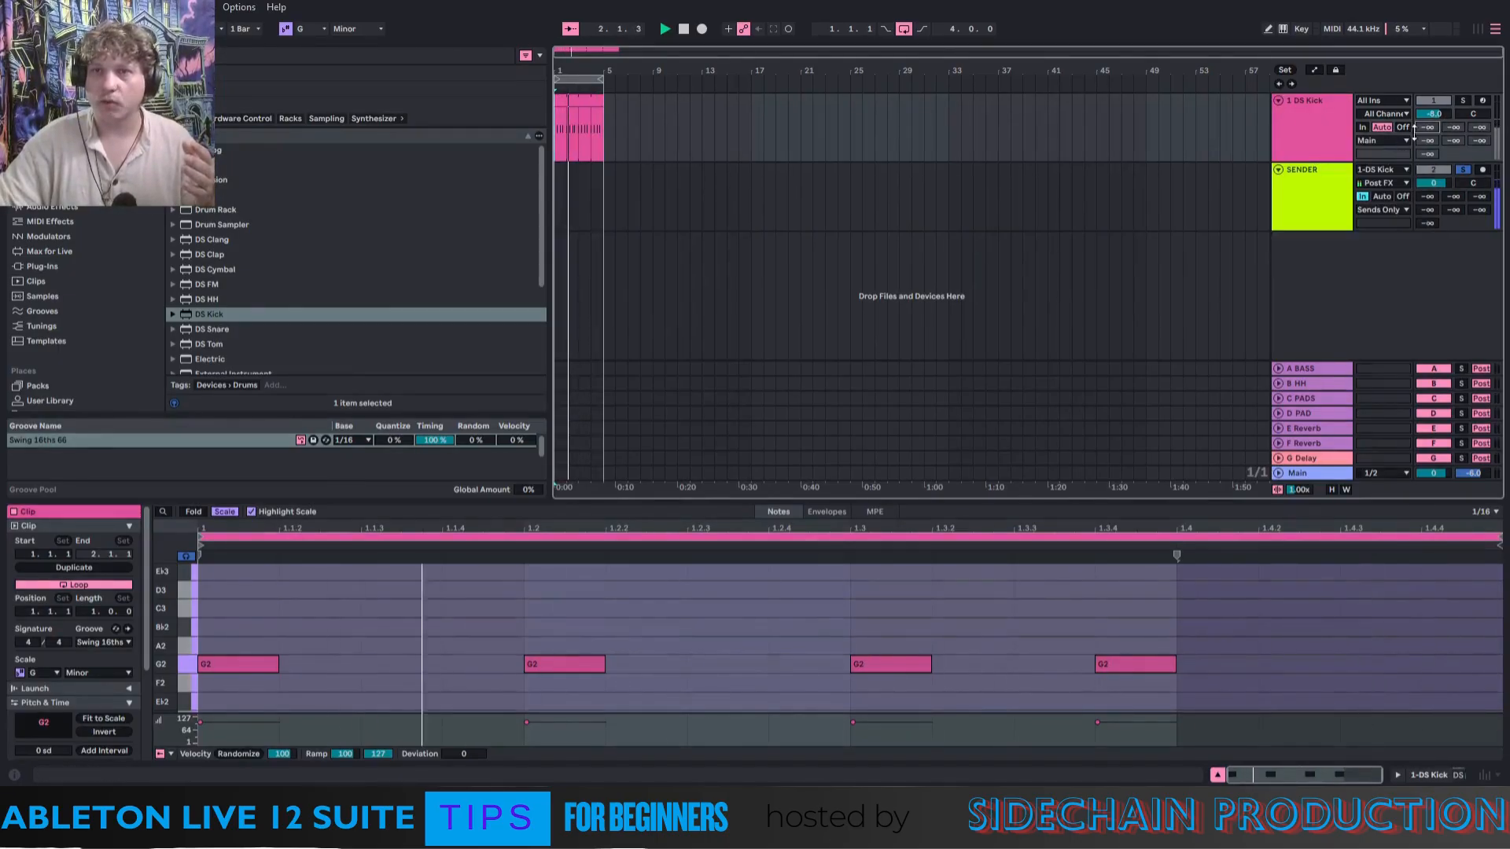
click(1326, 198)
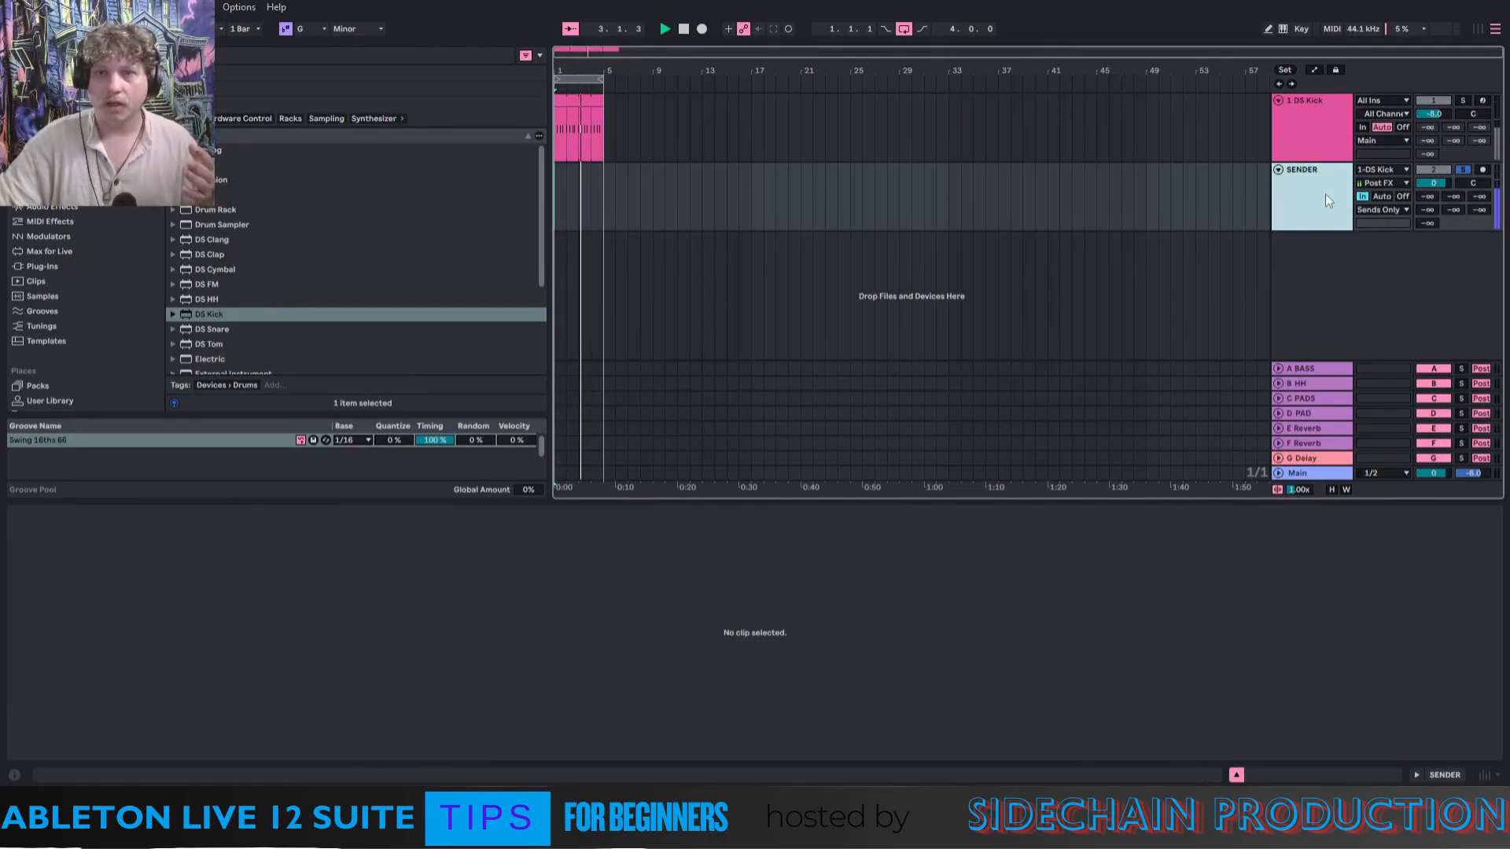
click(1462, 169)
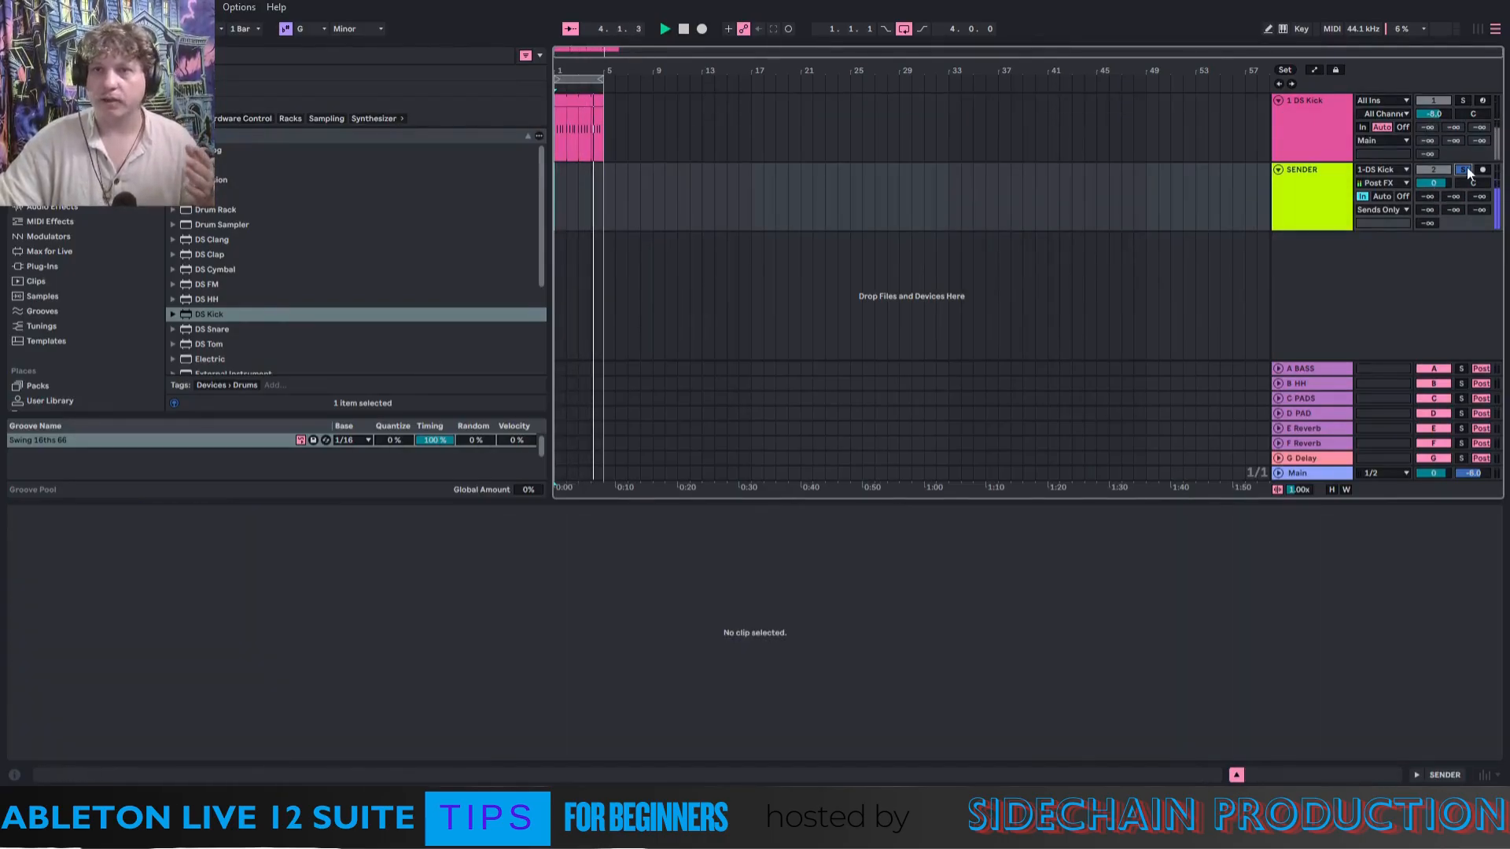
click(1310, 368)
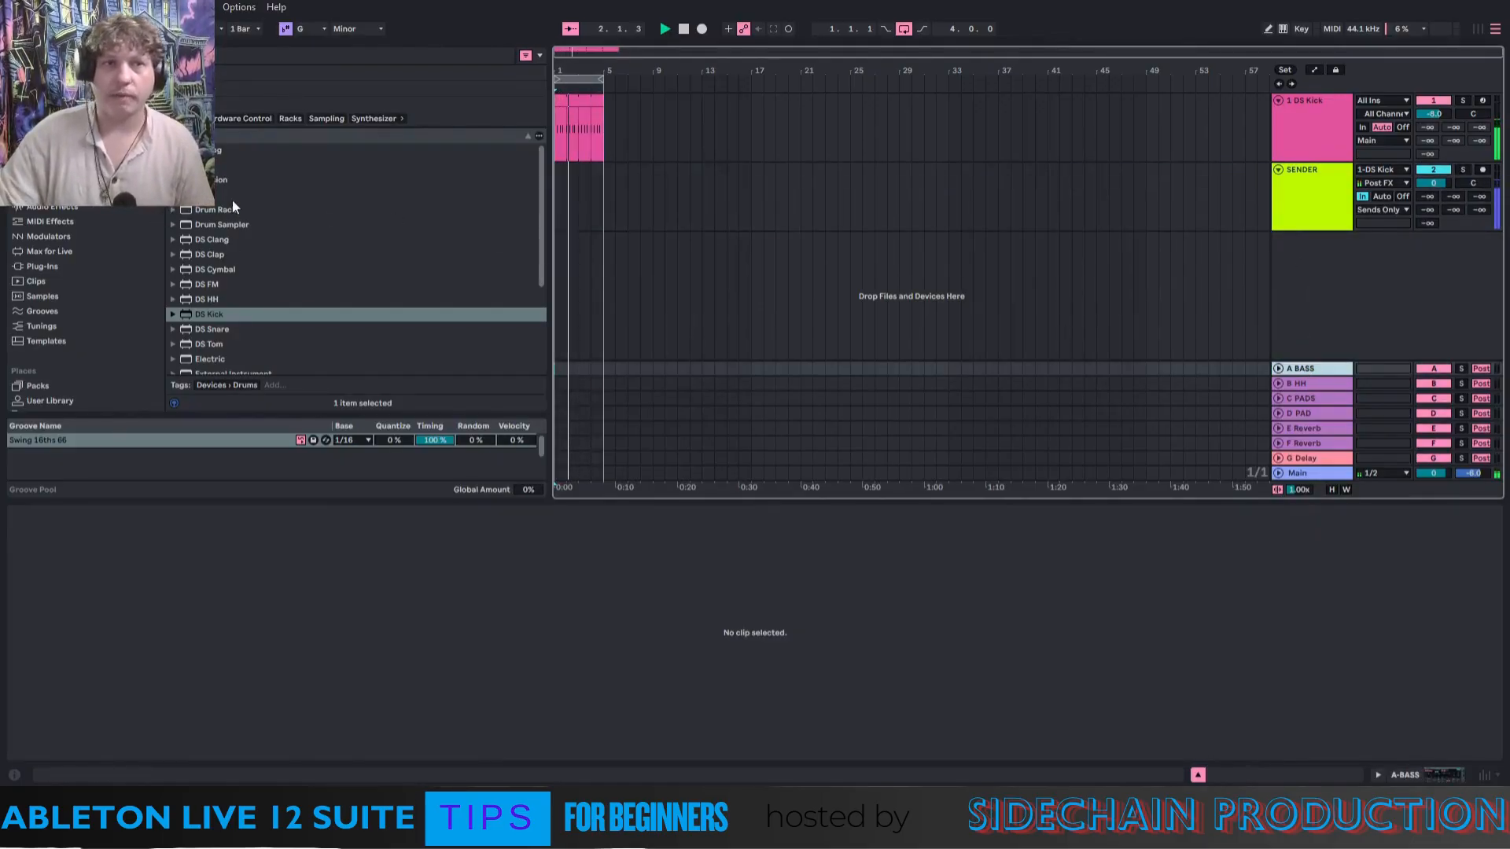
Add Erosion and EQ Eight after the DS Kick instrument and expand the EQ Eight spectrum display.
click(1299, 135)
key(shift+Tab)
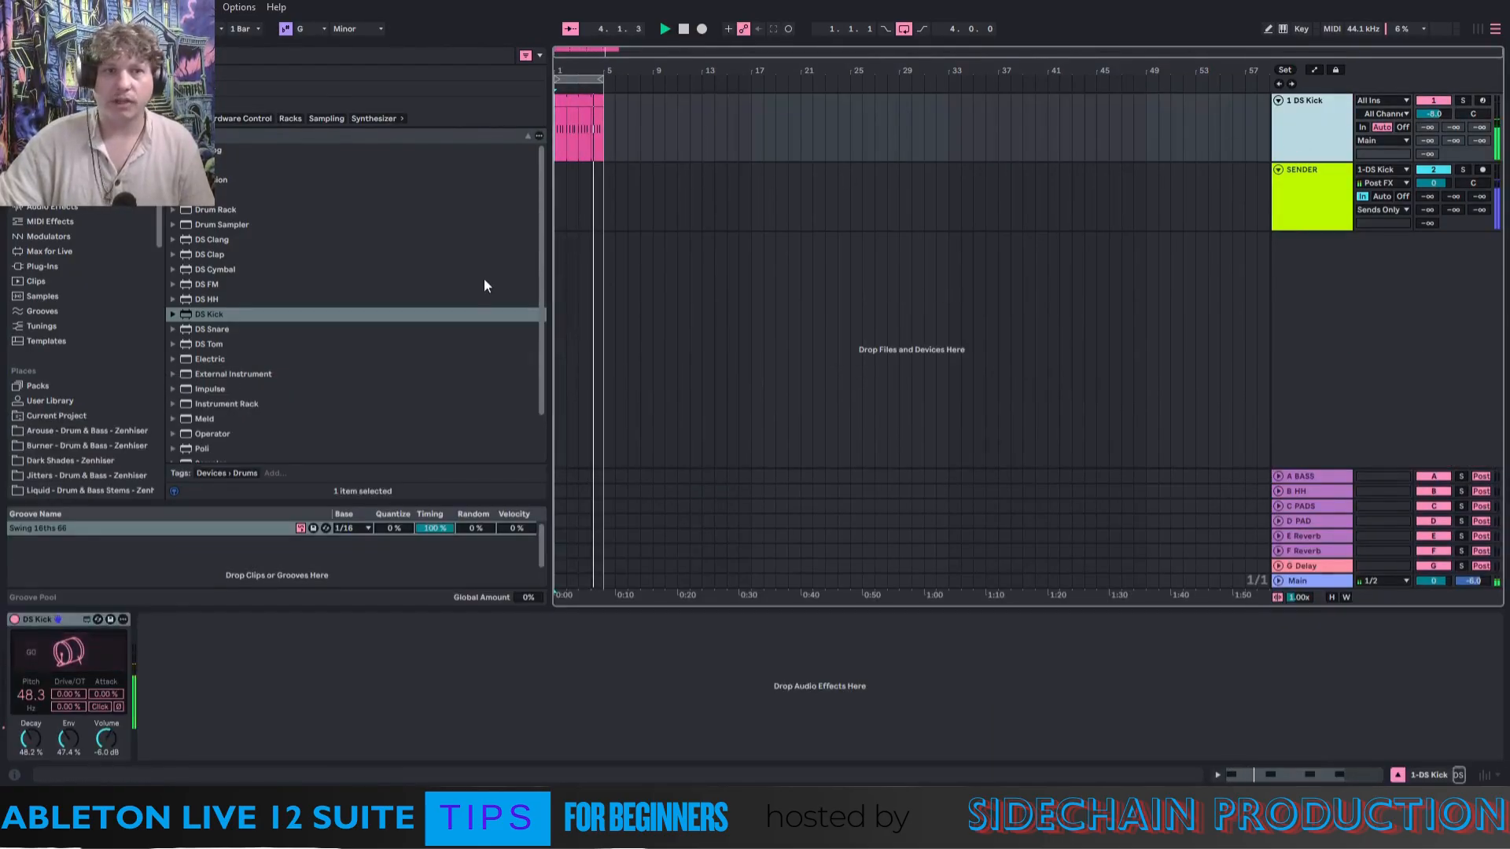
click(59, 211)
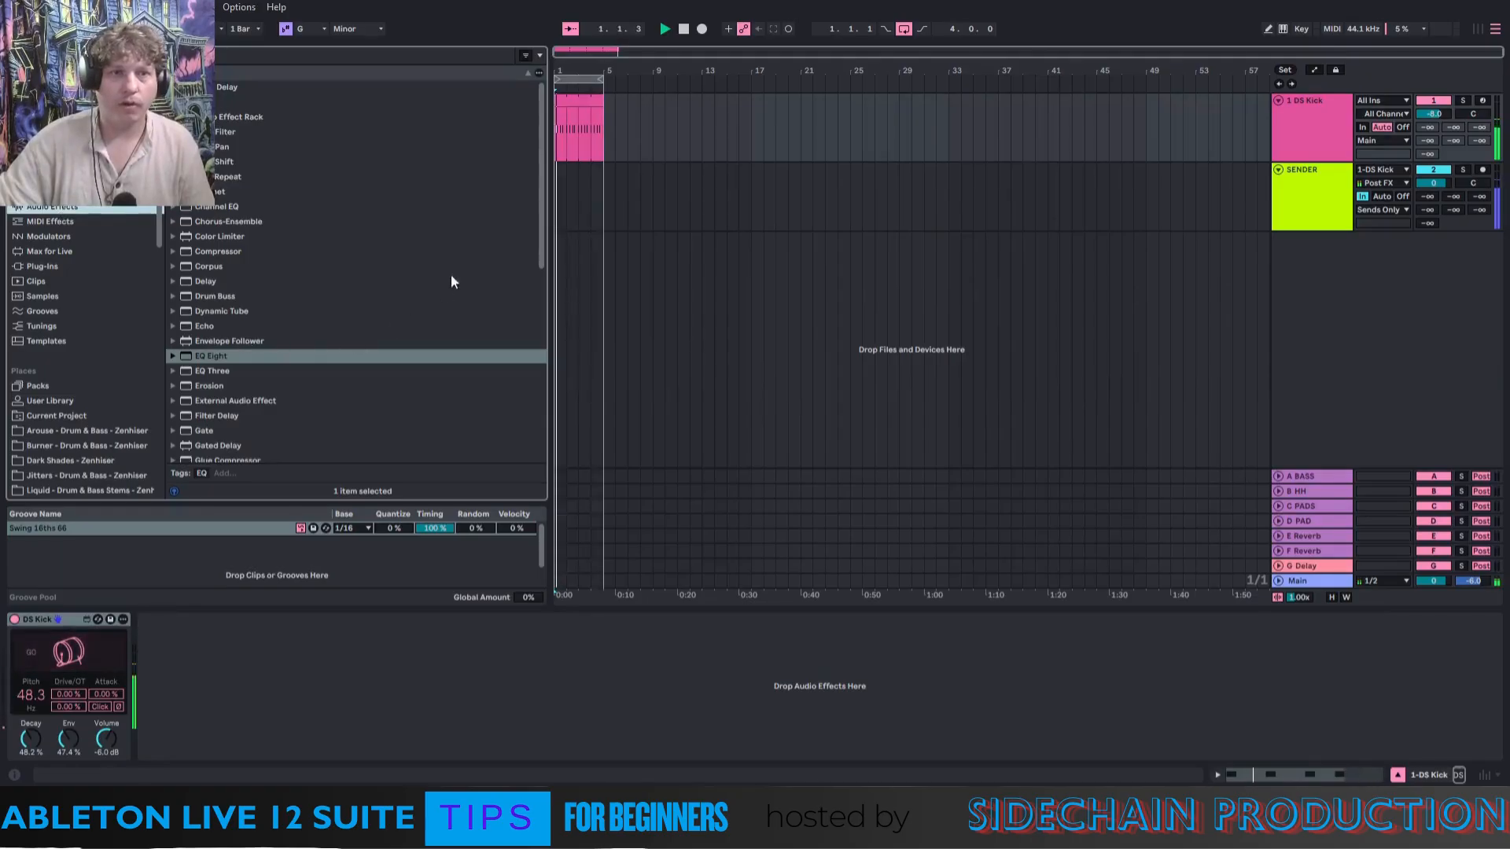
drag(220, 385, 292, 339)
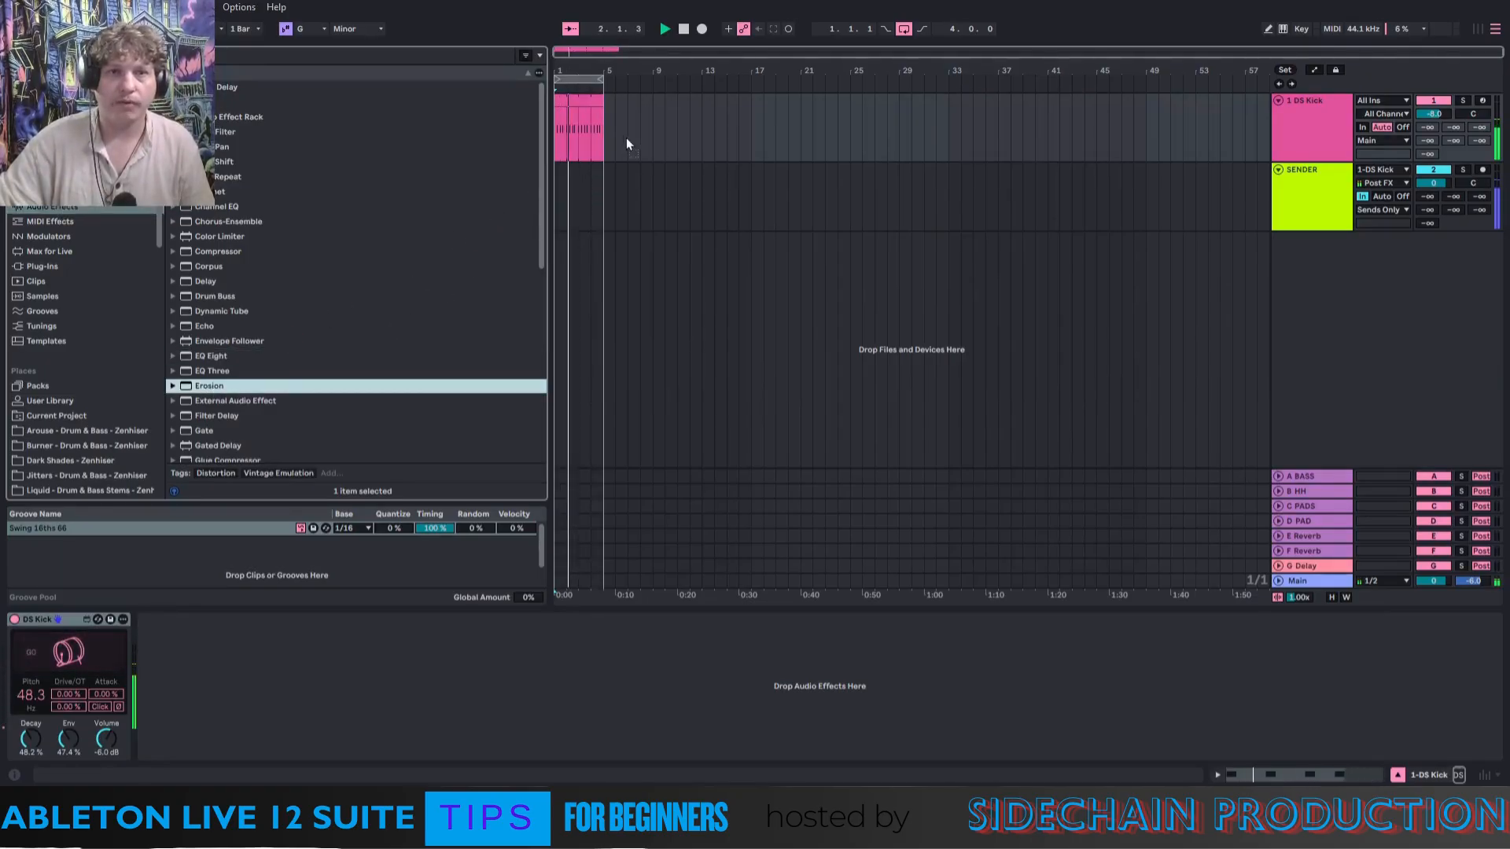
drag(626, 139, 627, 140)
click(189, 711)
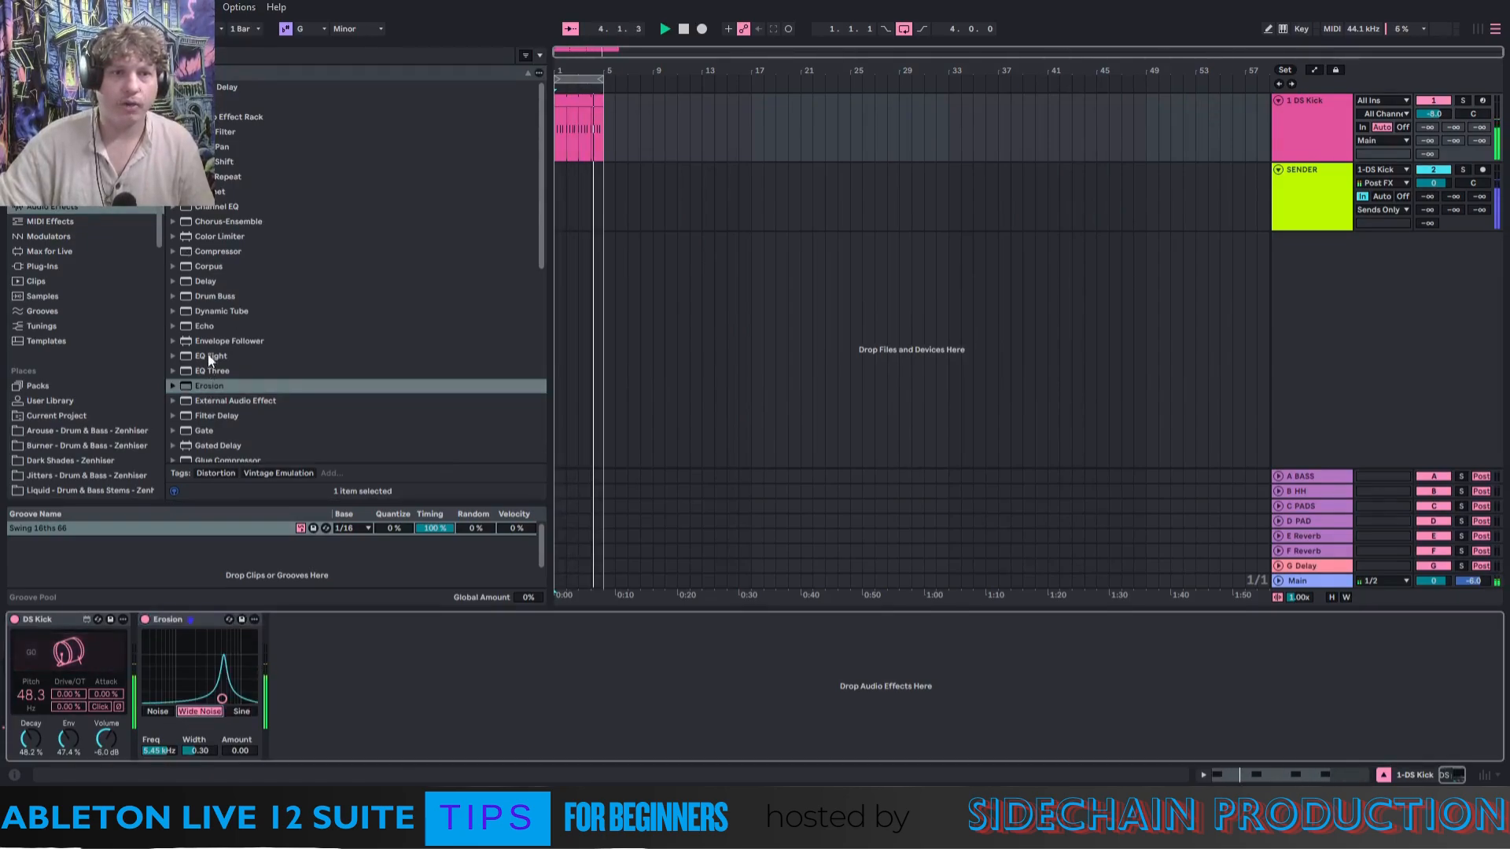
drag(208, 354, 608, 130)
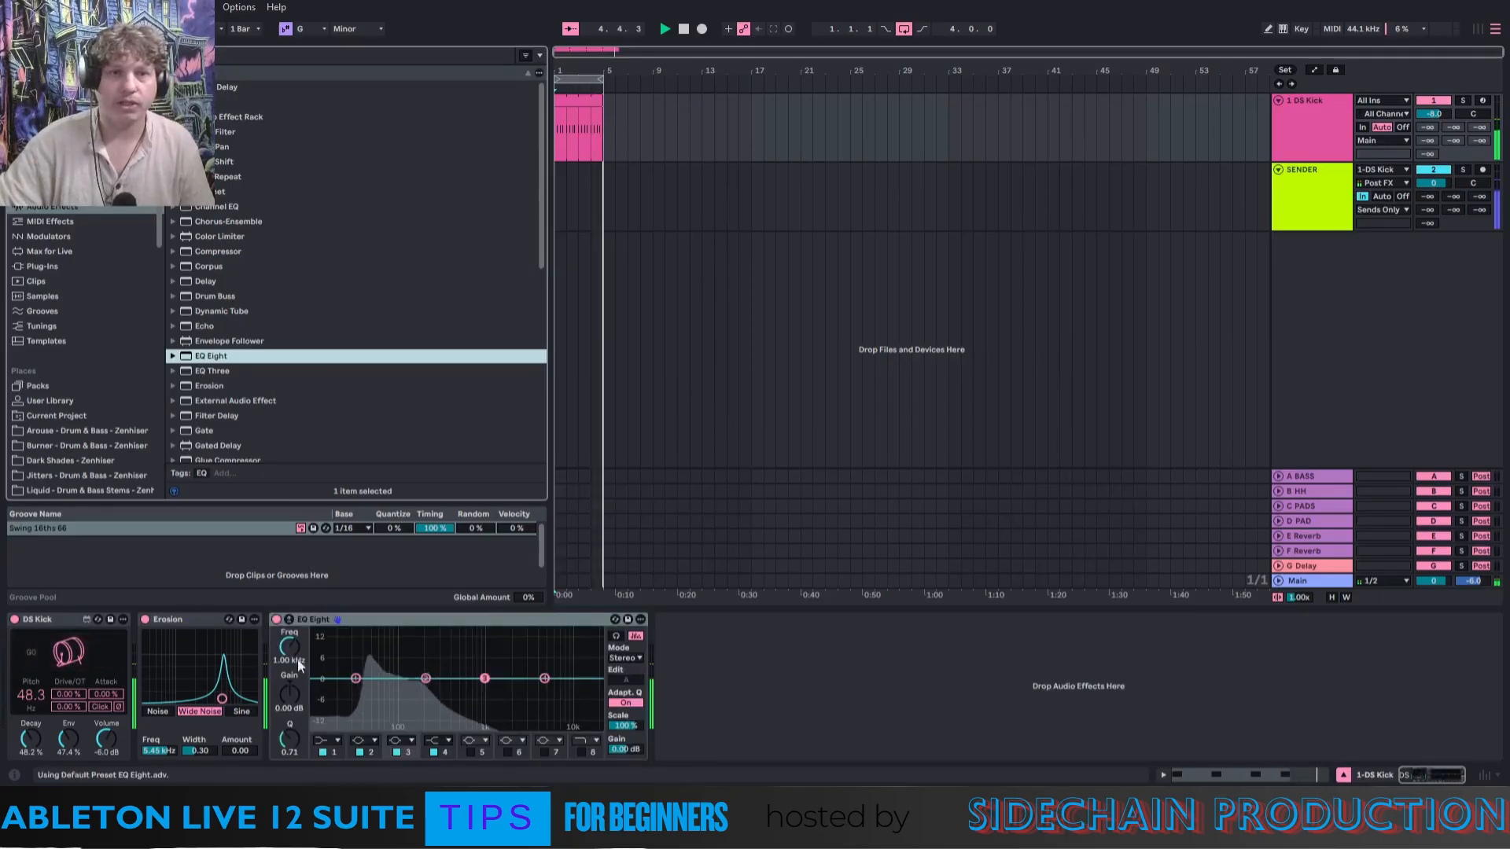
click(289, 619)
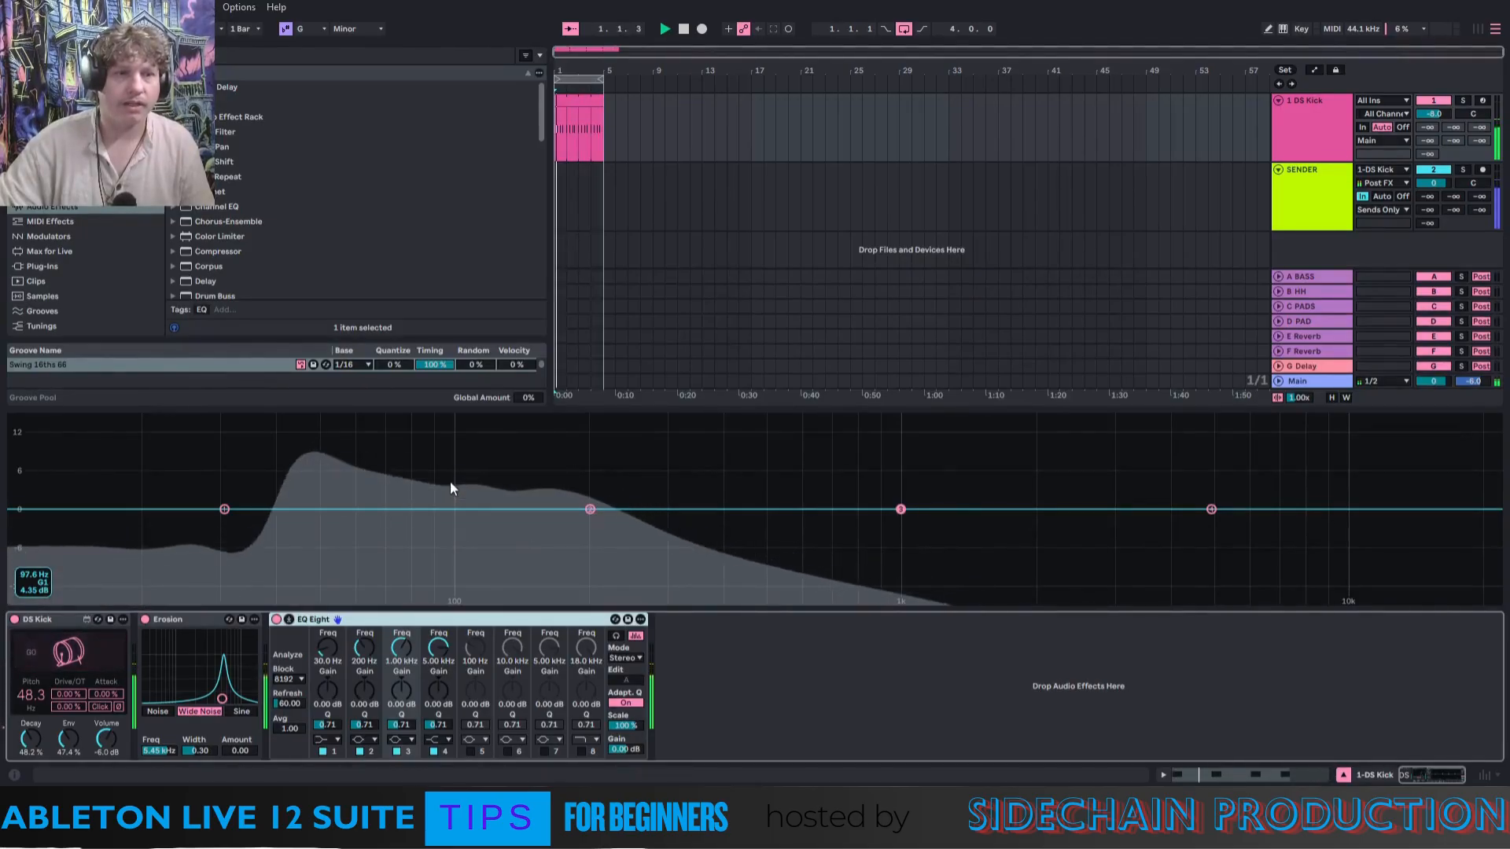
Set Erosion on the kick to a frequency of 391 Hz, a width of 0.41 and an amount of 11.7.
click(152, 751)
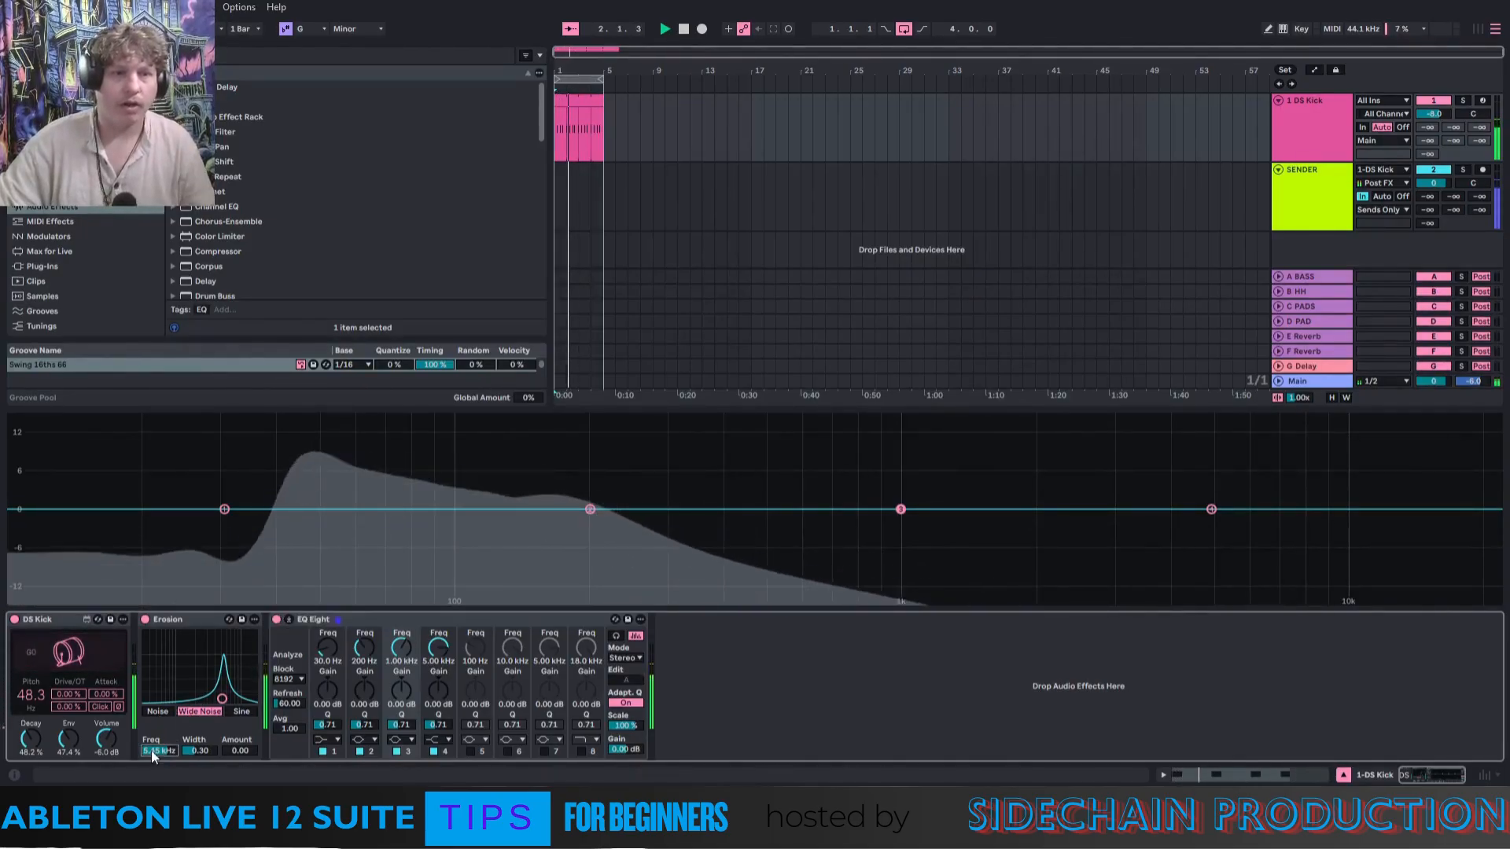
text(97)
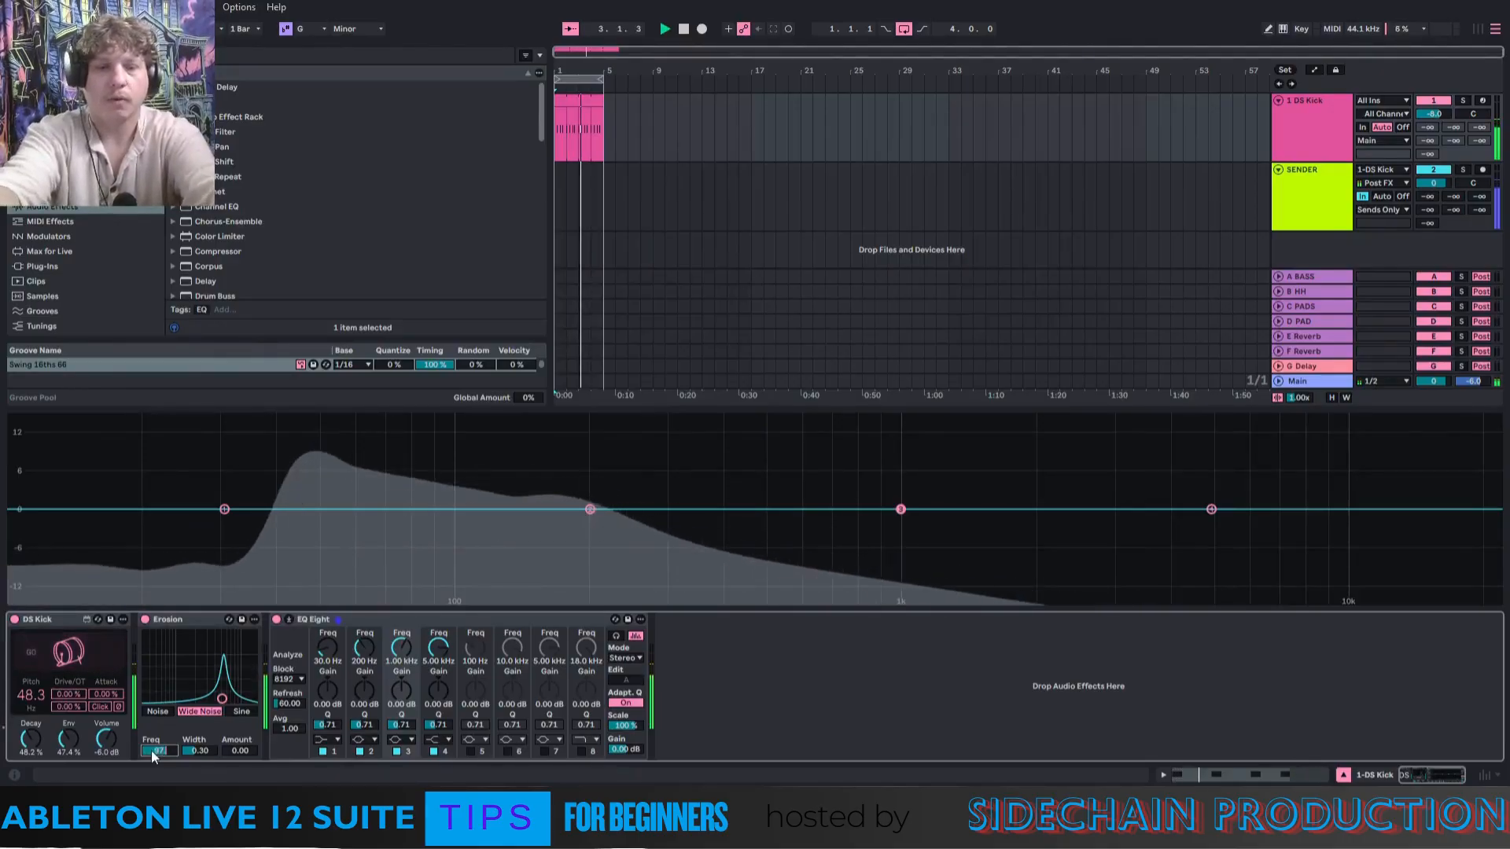
key(Return)
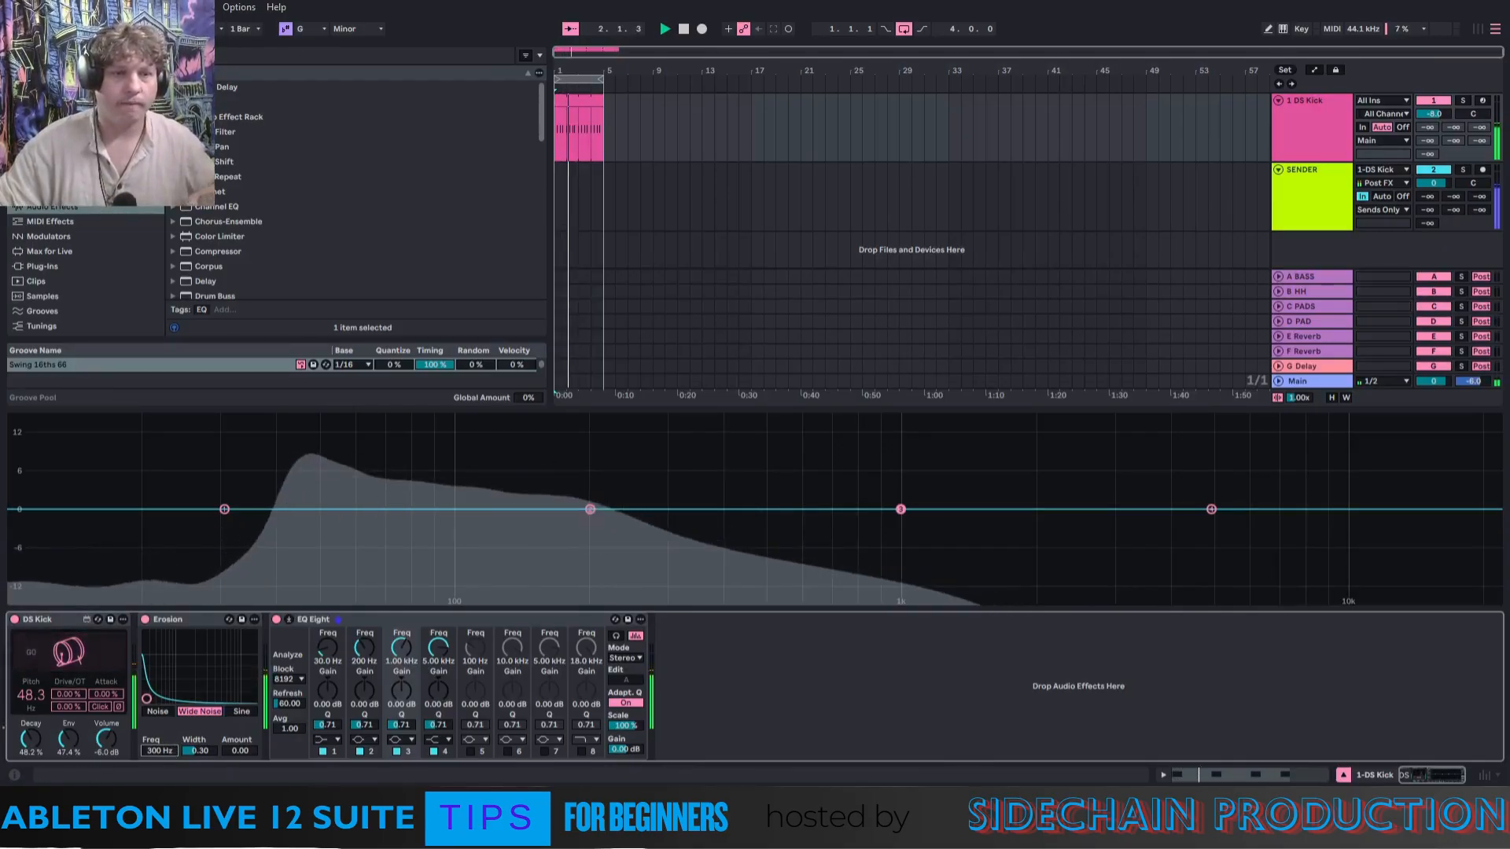
drag(160, 739, 159, 730)
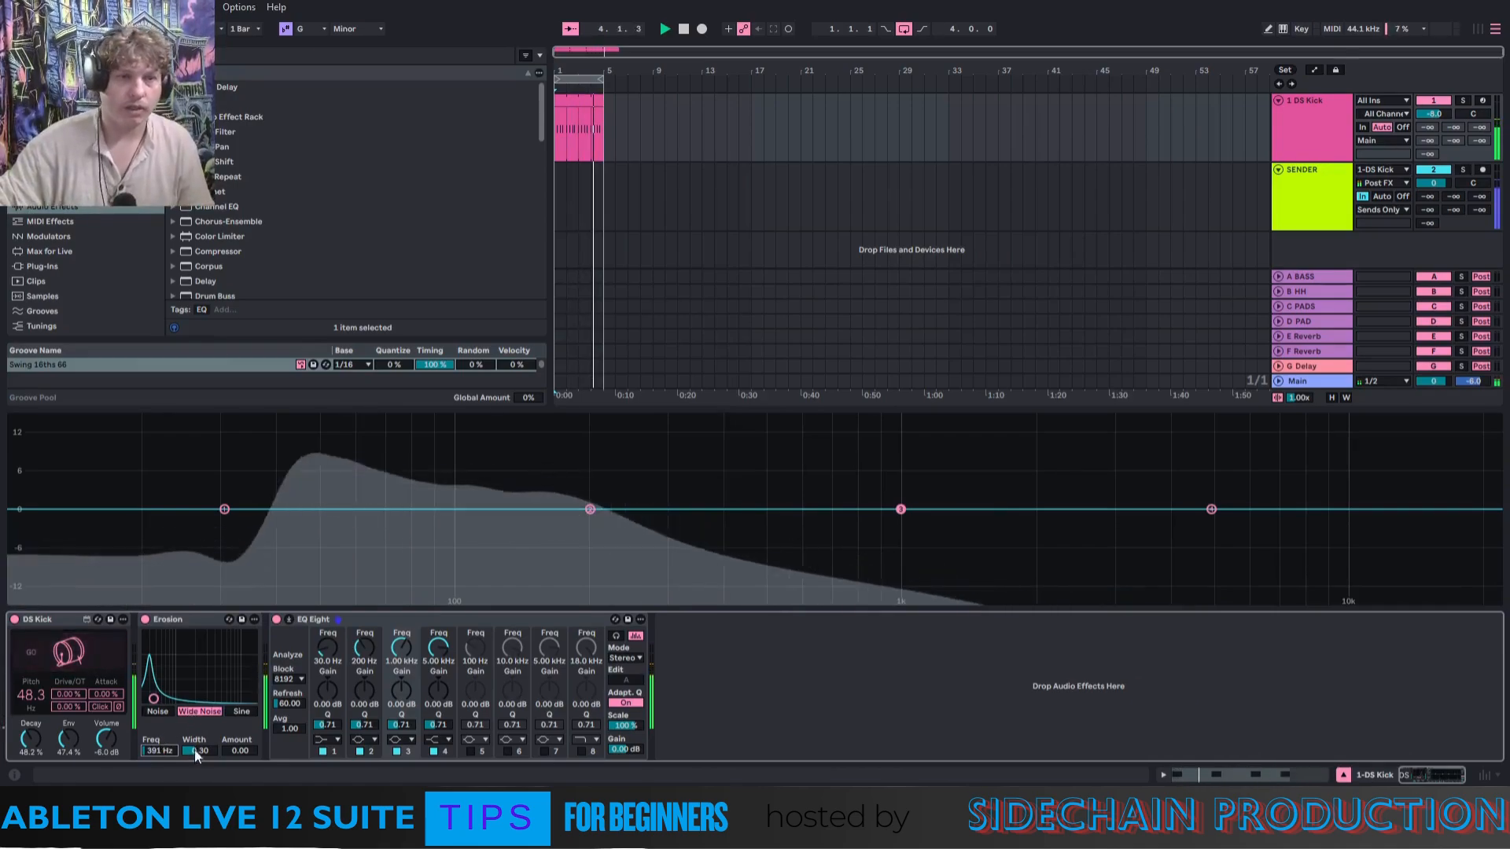
drag(240, 751, 240, 684)
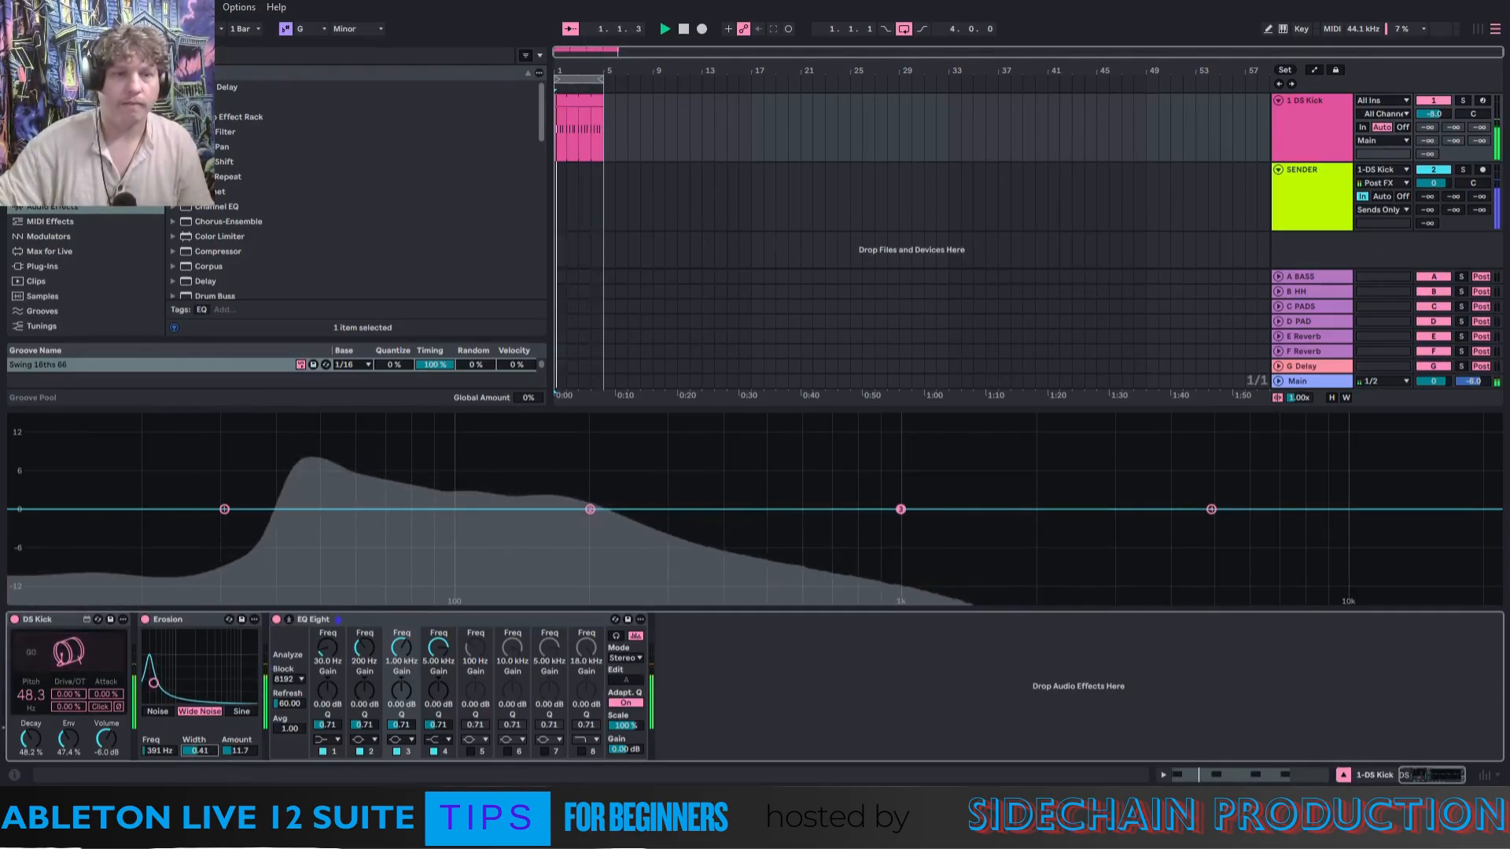
Set the kick's Erosion width to 0.50 and add a Saturator after EQ Eight.
drag(199, 751, 200, 772)
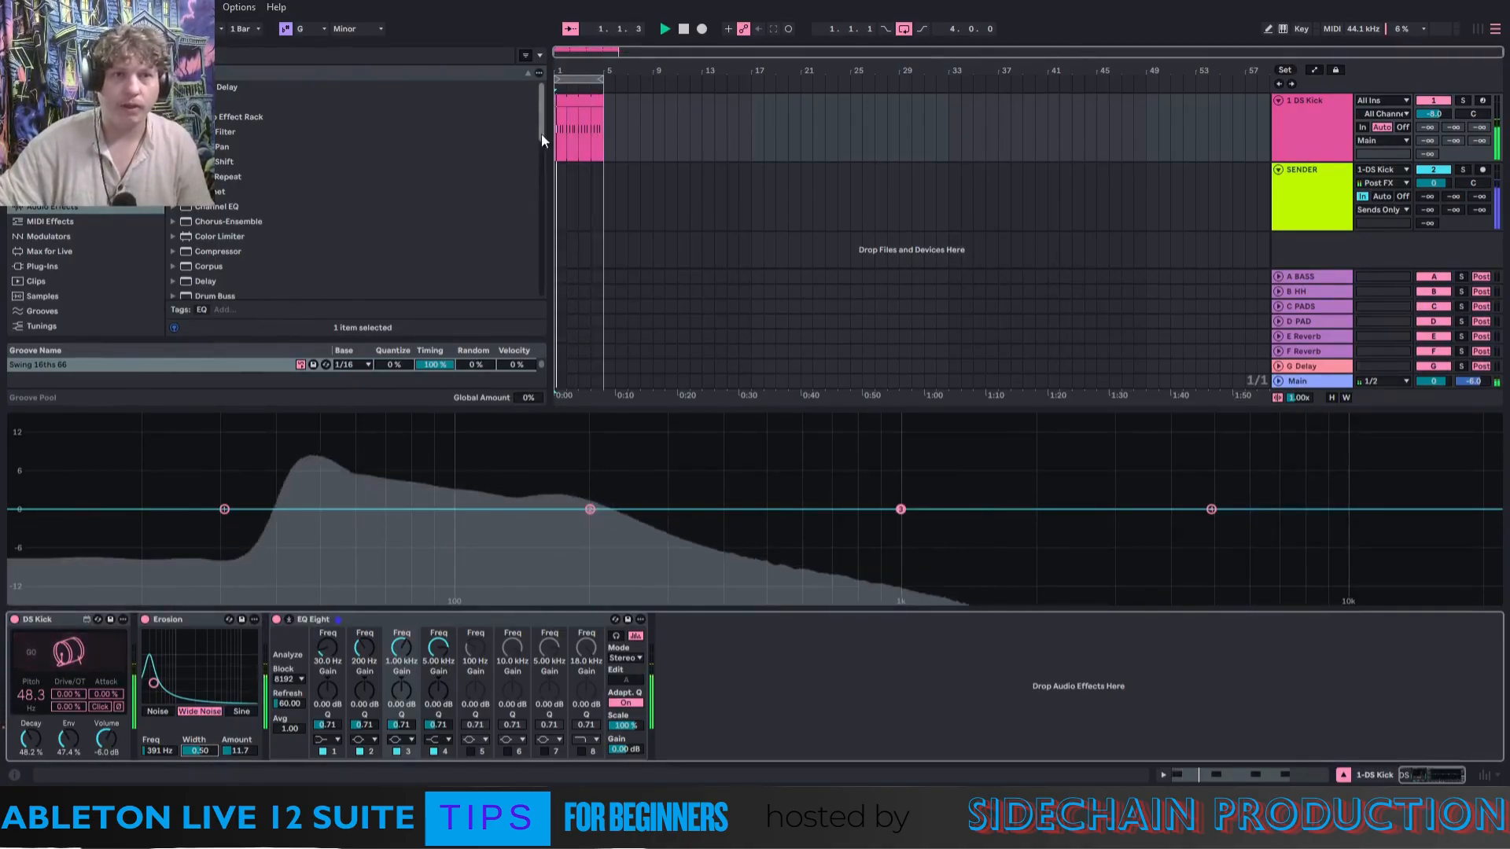
drag(541, 124, 541, 254)
click(206, 239)
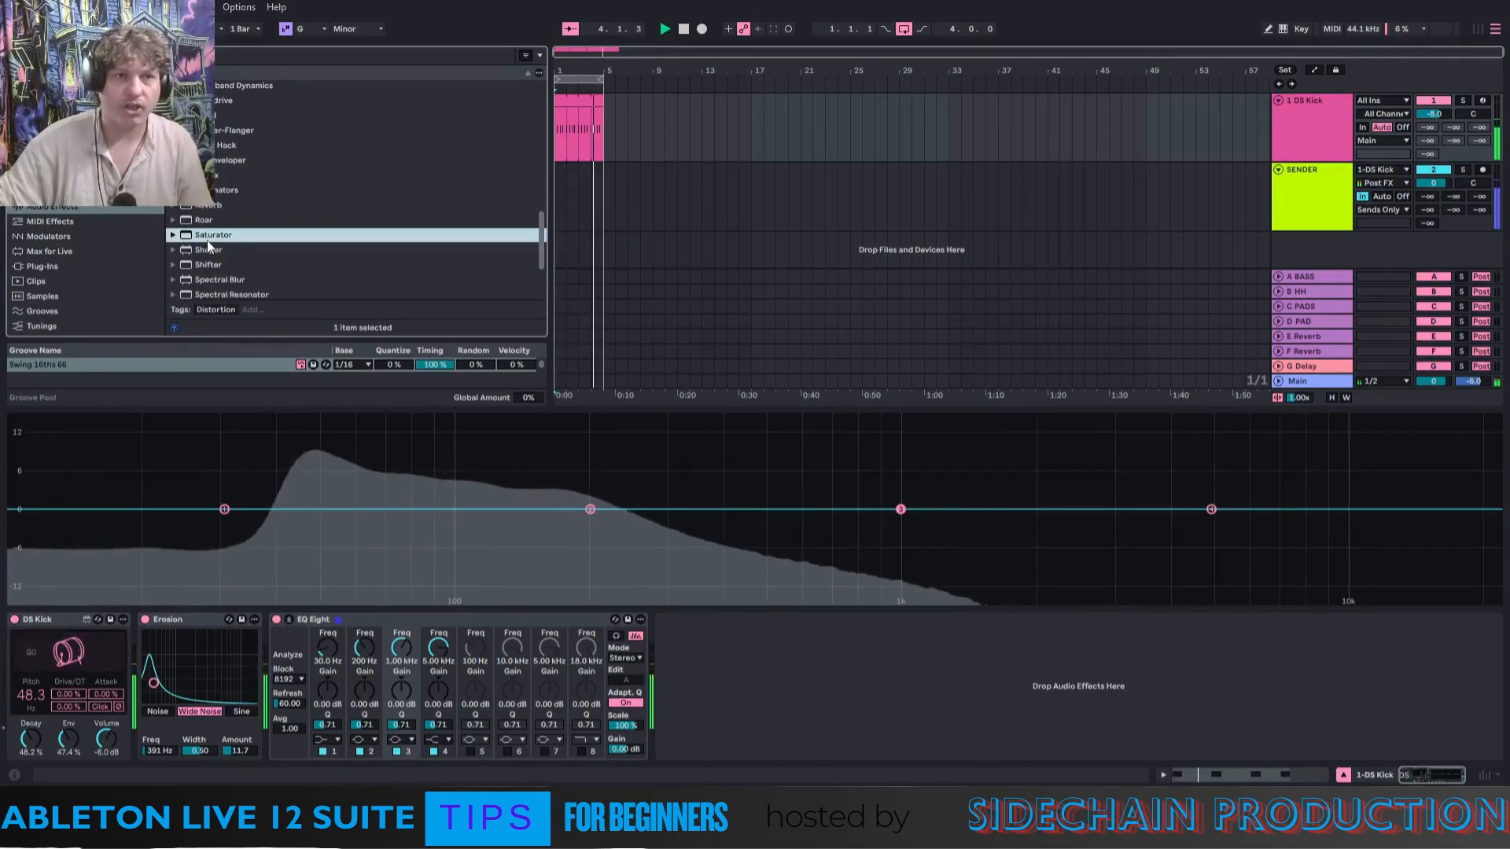
drag(206, 239, 674, 148)
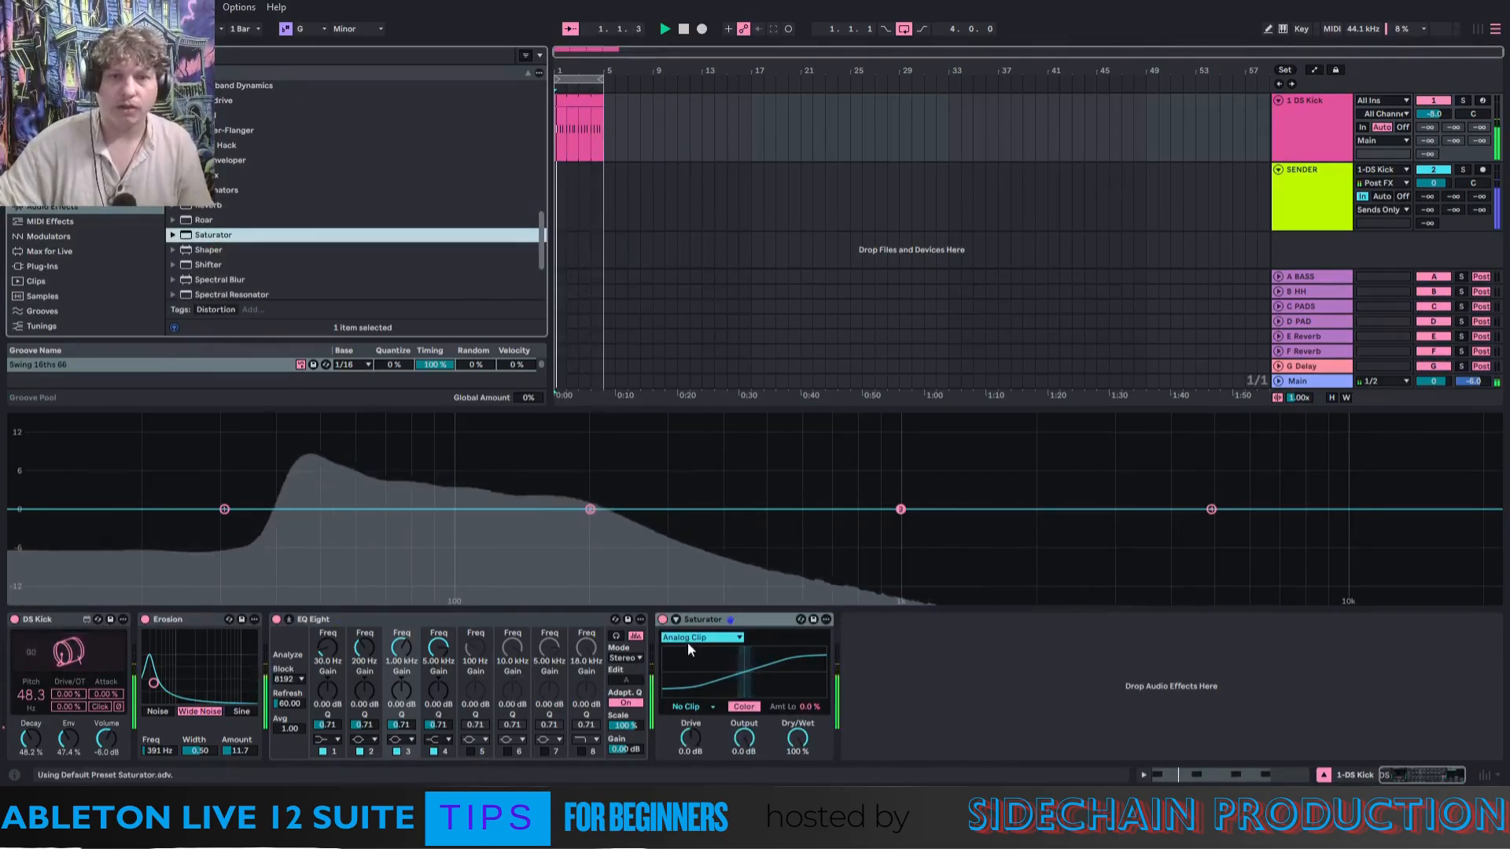
Set the Saturator to the Soft Sine curve with Soft Clip and a drive of 4.6 dB.
click(687, 642)
click(686, 663)
click(683, 706)
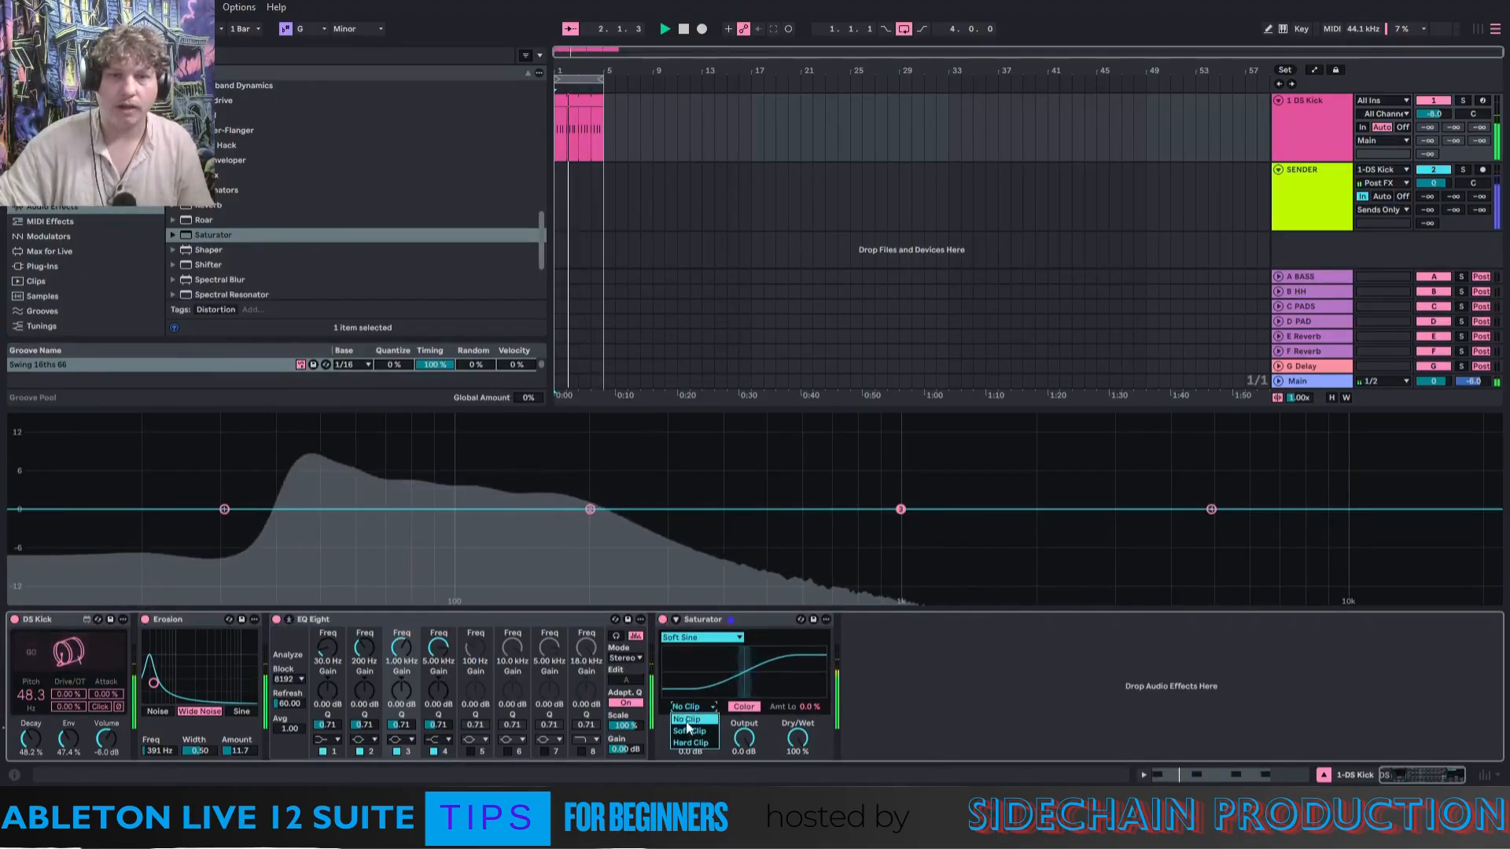
click(687, 731)
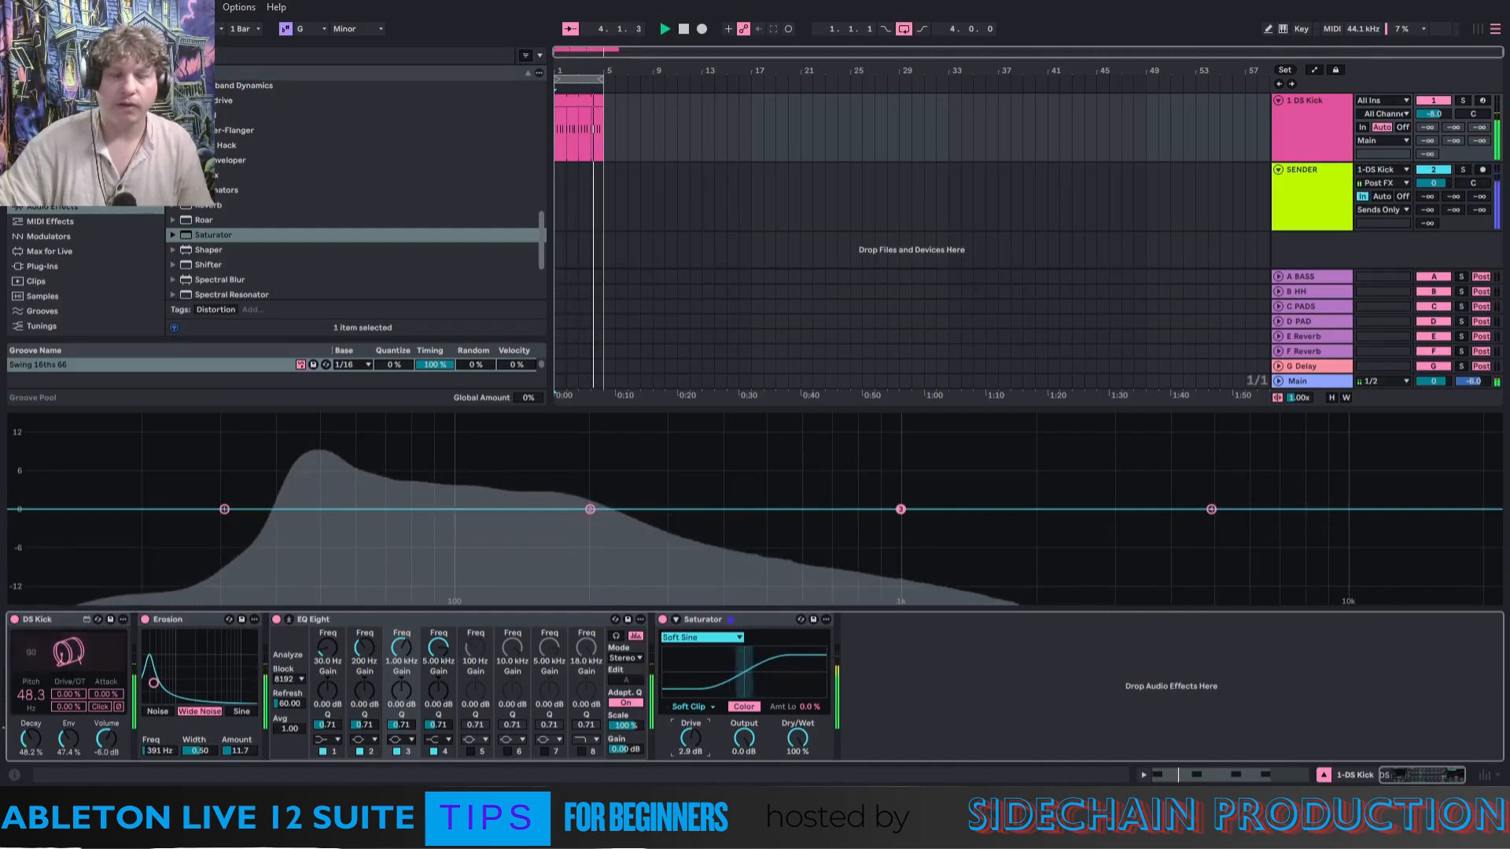
drag(691, 738, 690, 732)
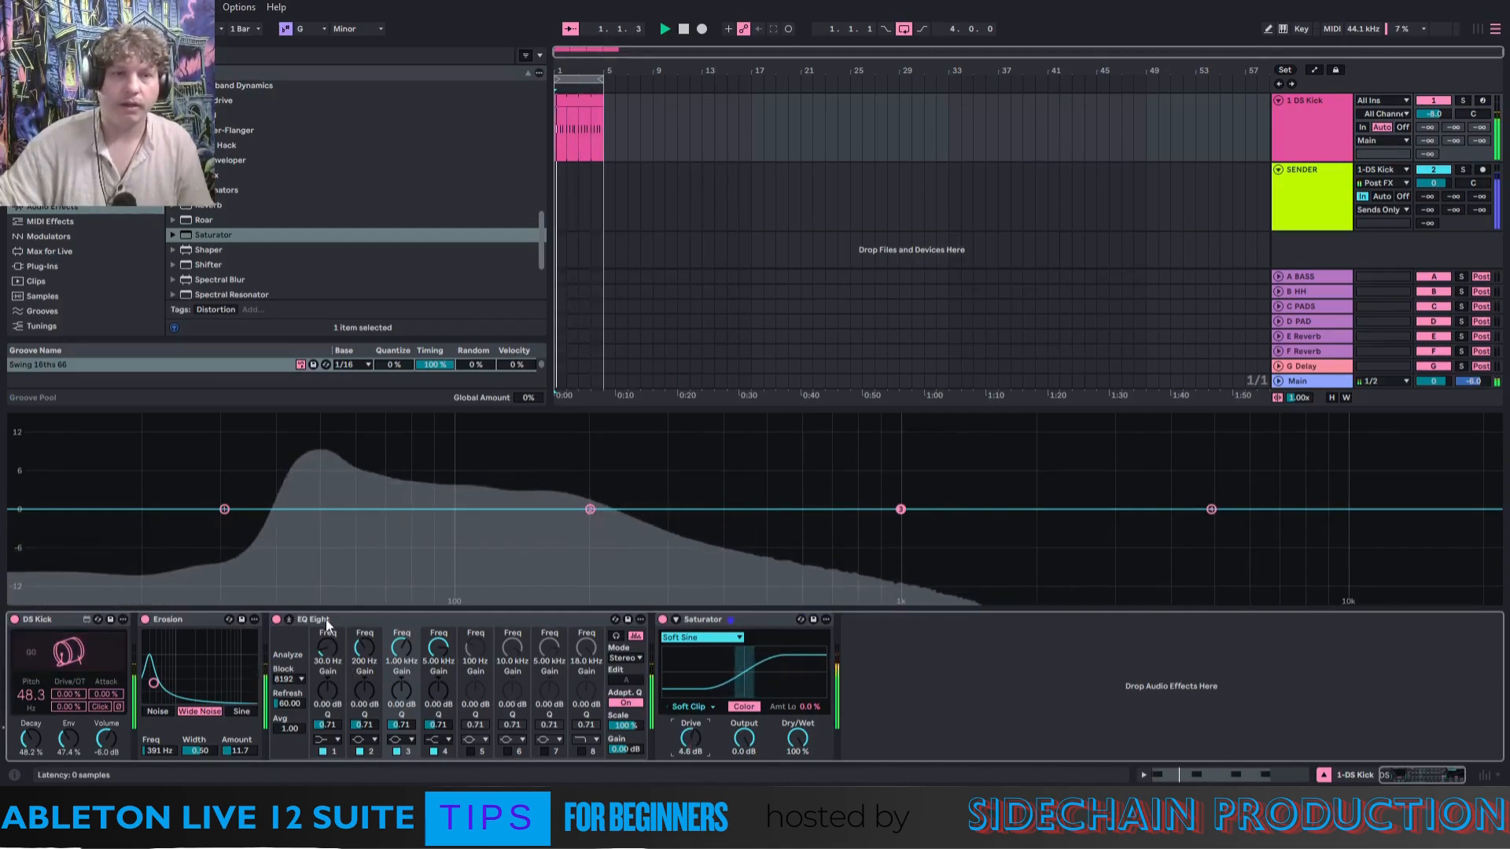
Place EQ Eight before Erosion and turn its band 1 into a low cut at 30 Hz.
drag(326, 619, 158, 621)
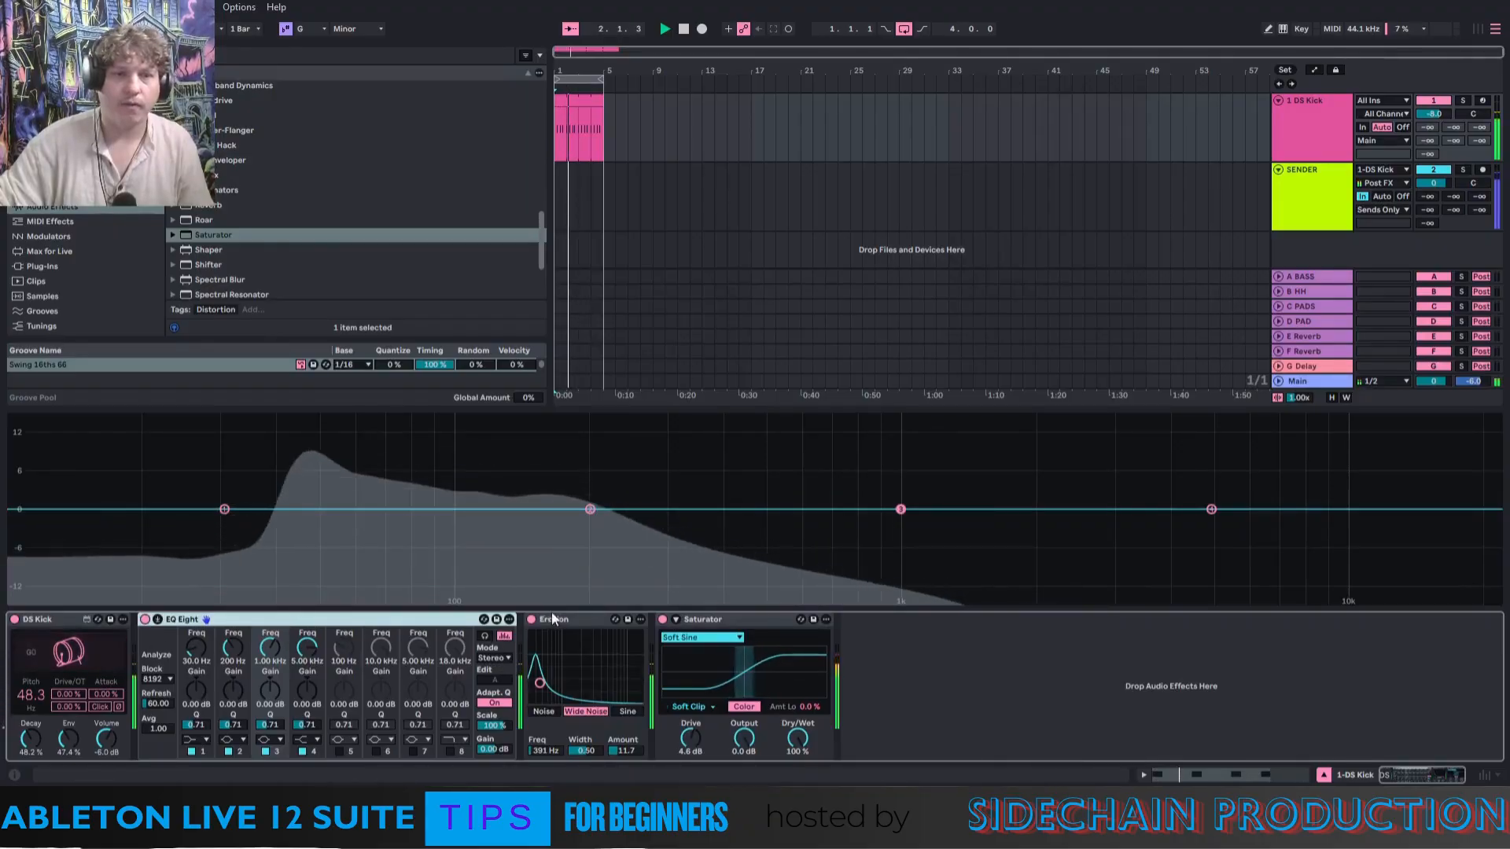
click(157, 620)
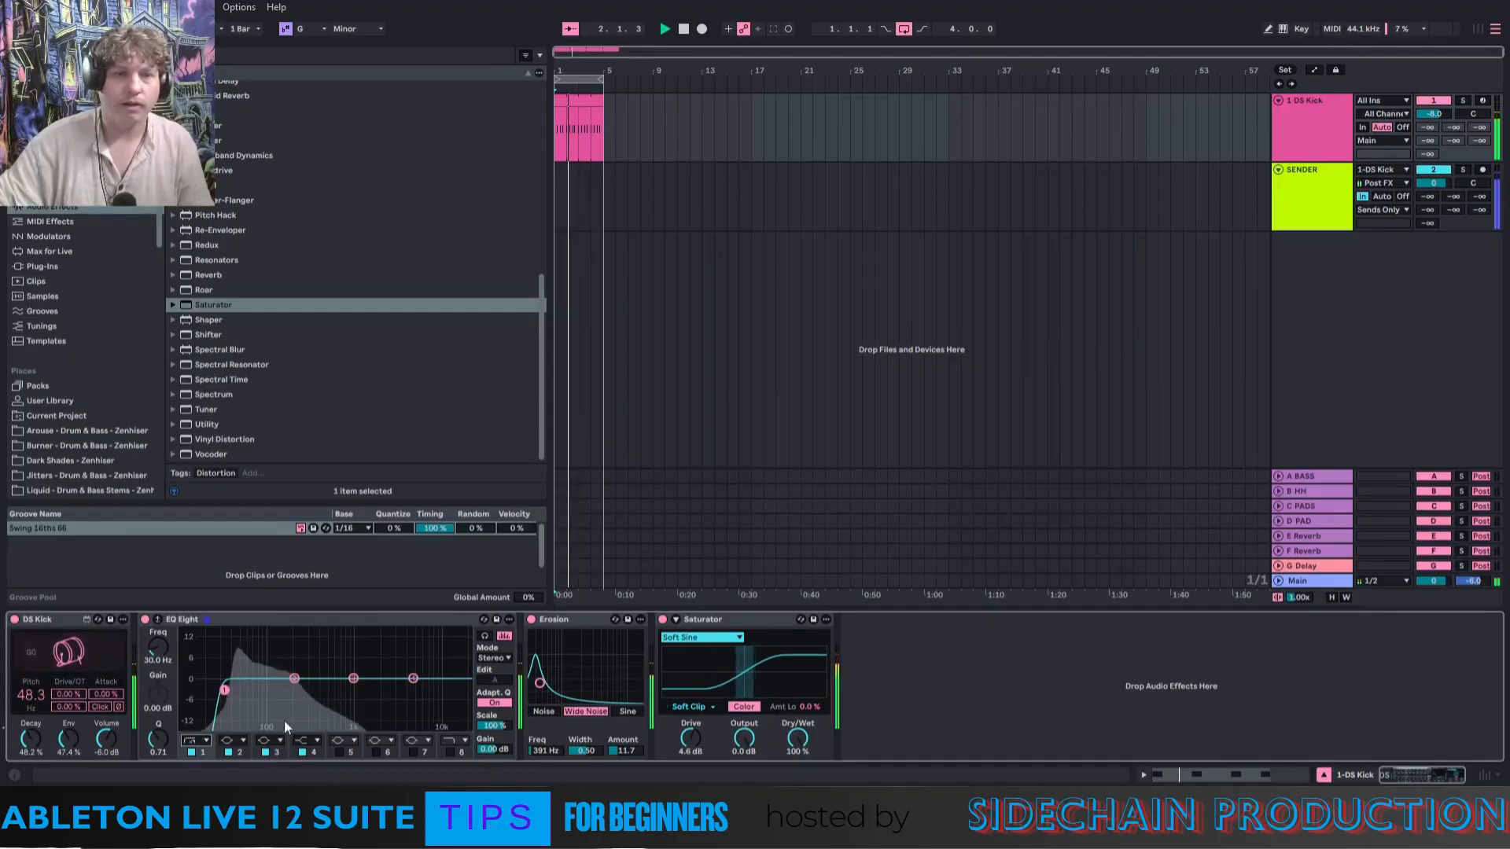
click(157, 620)
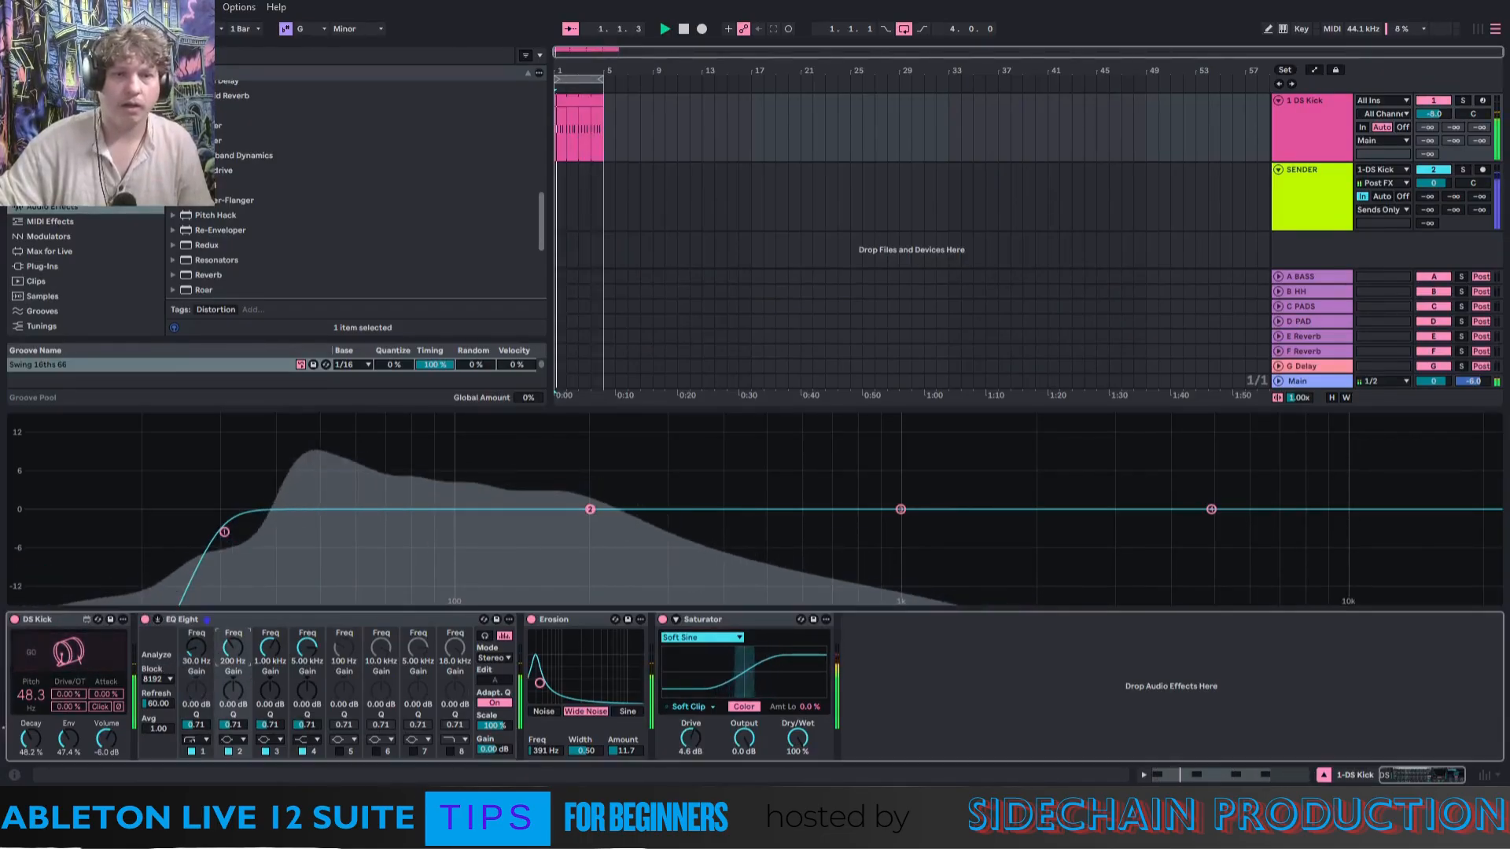
Cut EQ Eight's band 2 by 11 dB at 306 Hz with a Q of 0.76, and compare the kick with the EQ bypassed.
drag(231, 664, 233, 653)
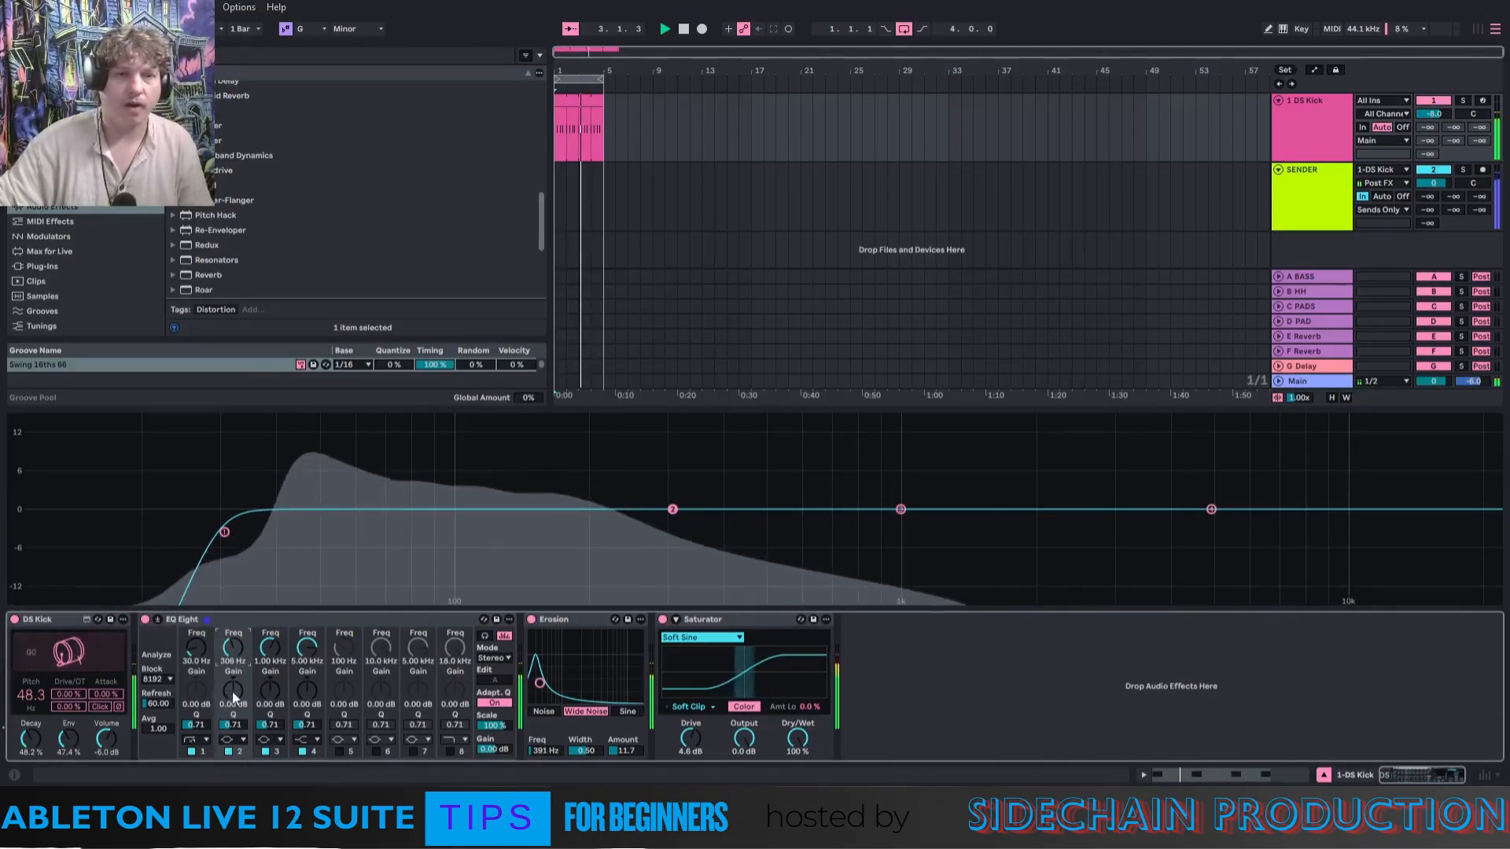
drag(232, 690, 234, 753)
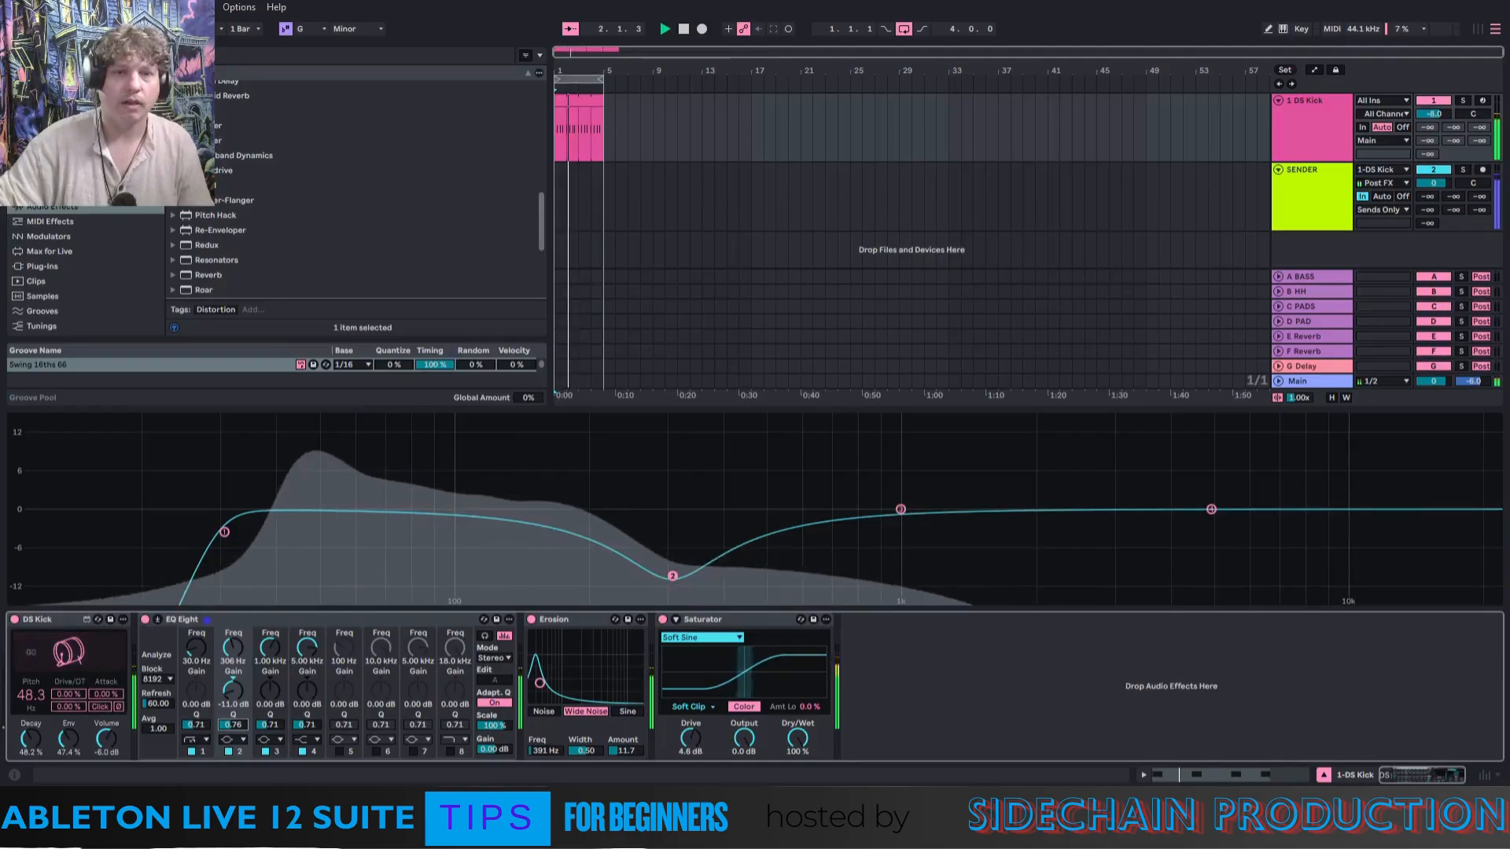
click(144, 620)
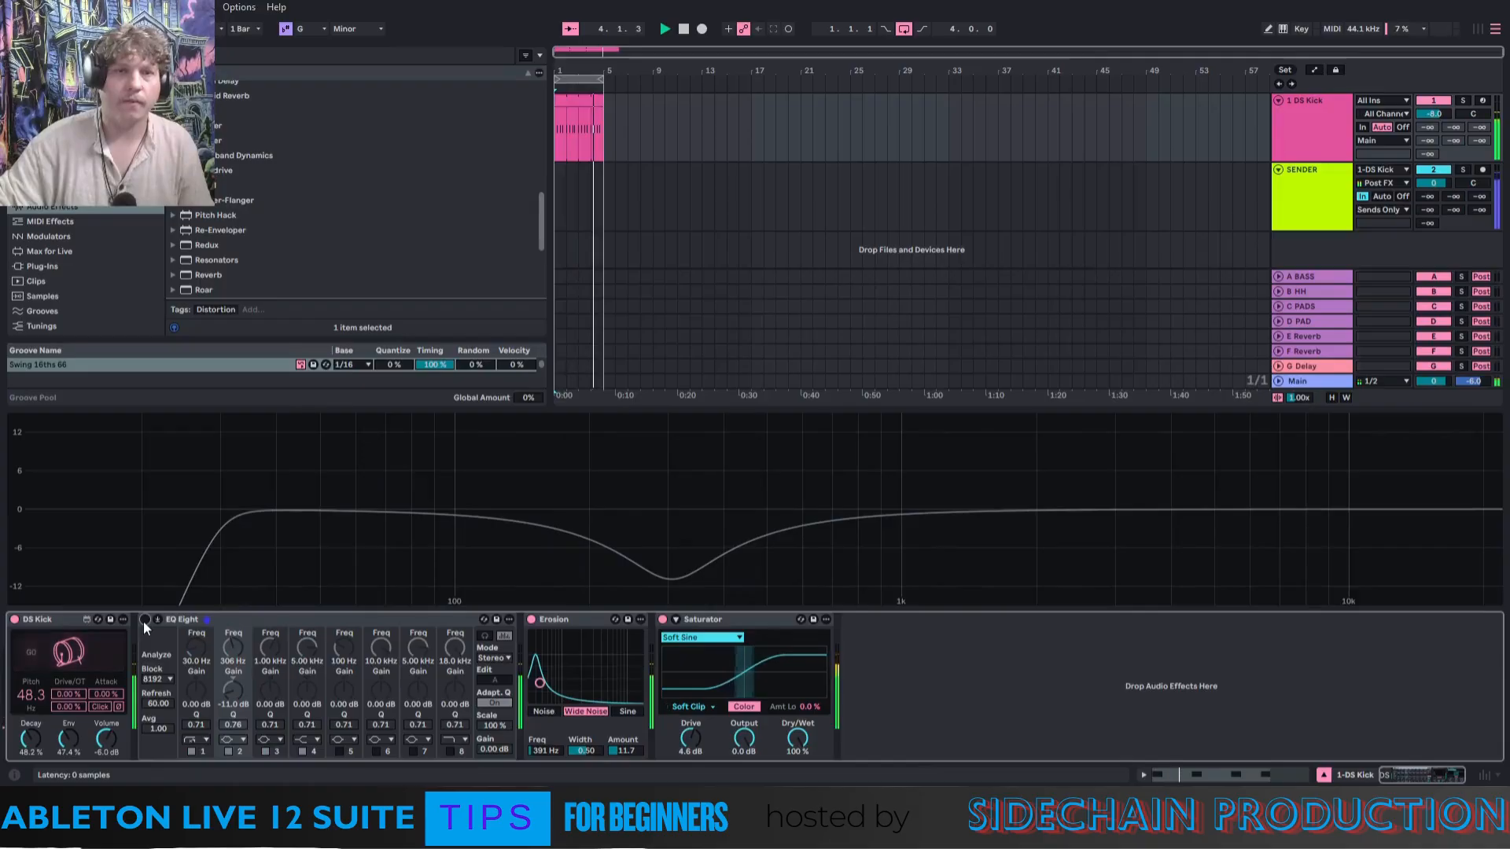
click(145, 620)
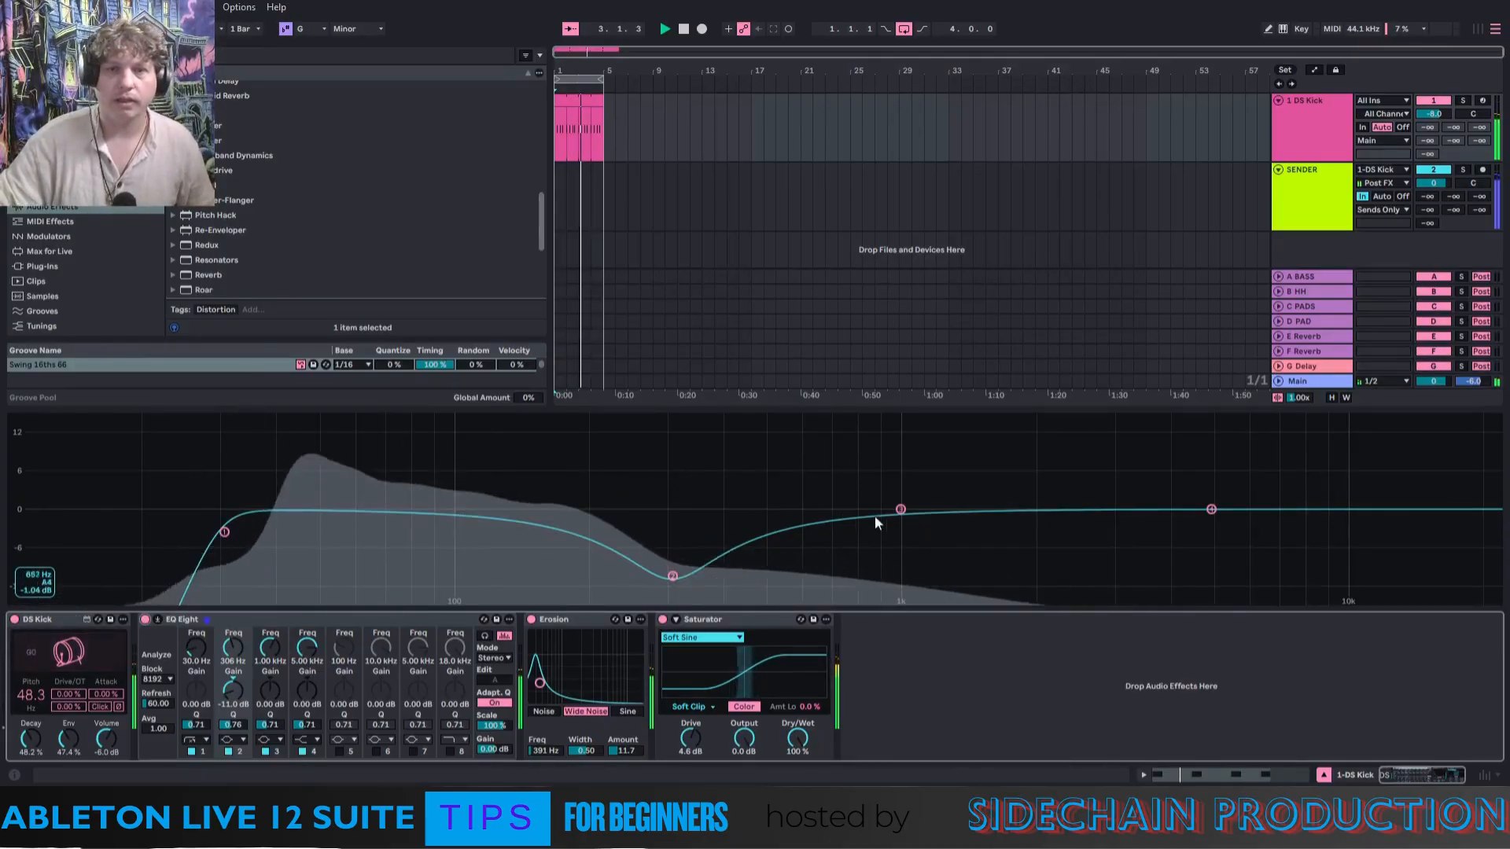
Add a Utility to the kick, set it to Mono, and place it directly after the DS Kick instrument.
mouse_move(901, 510)
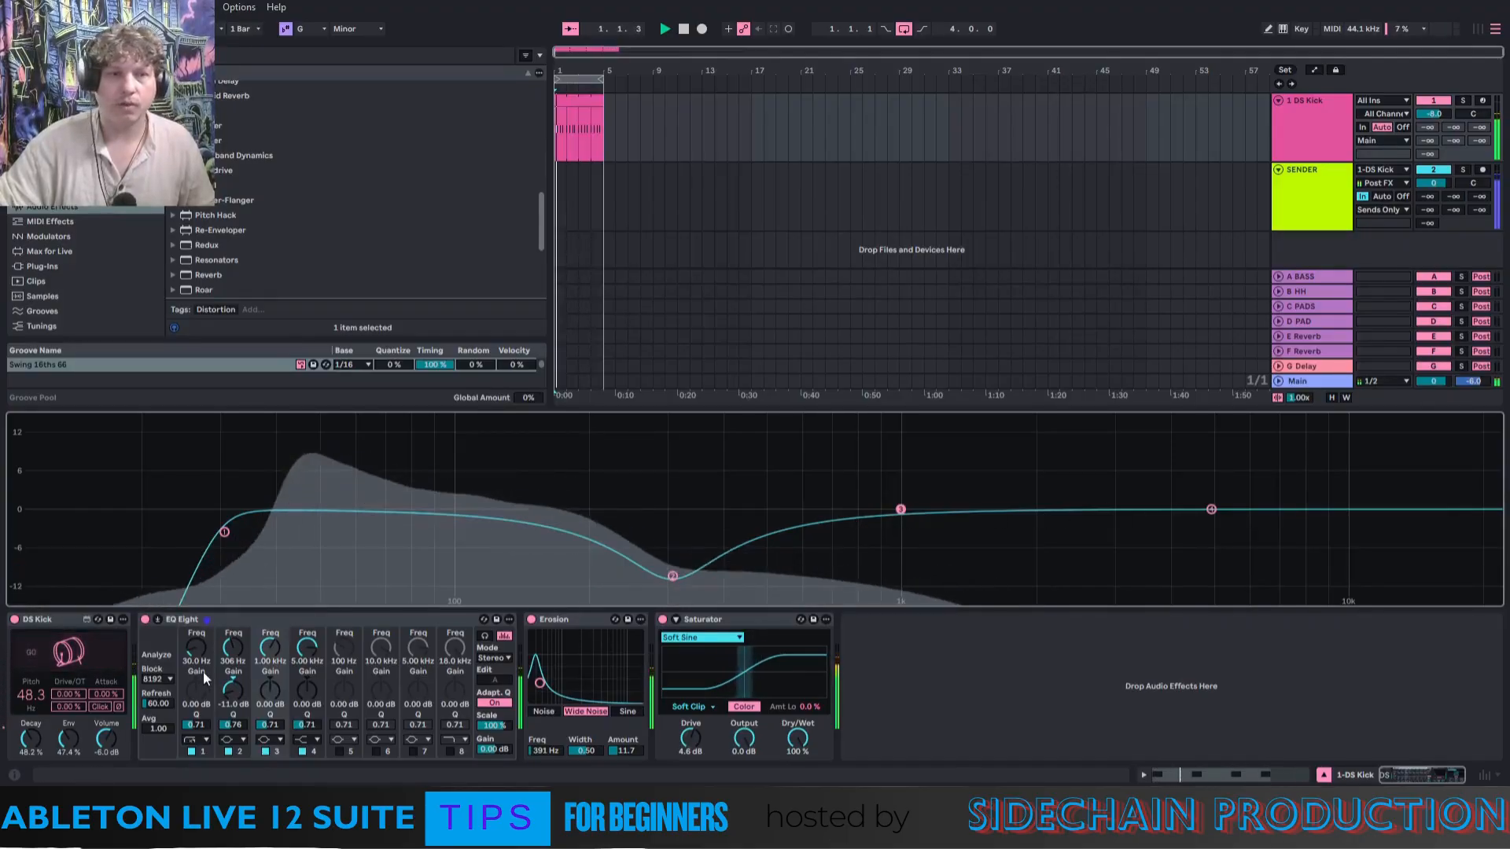
scroll(541, 233, down, 5)
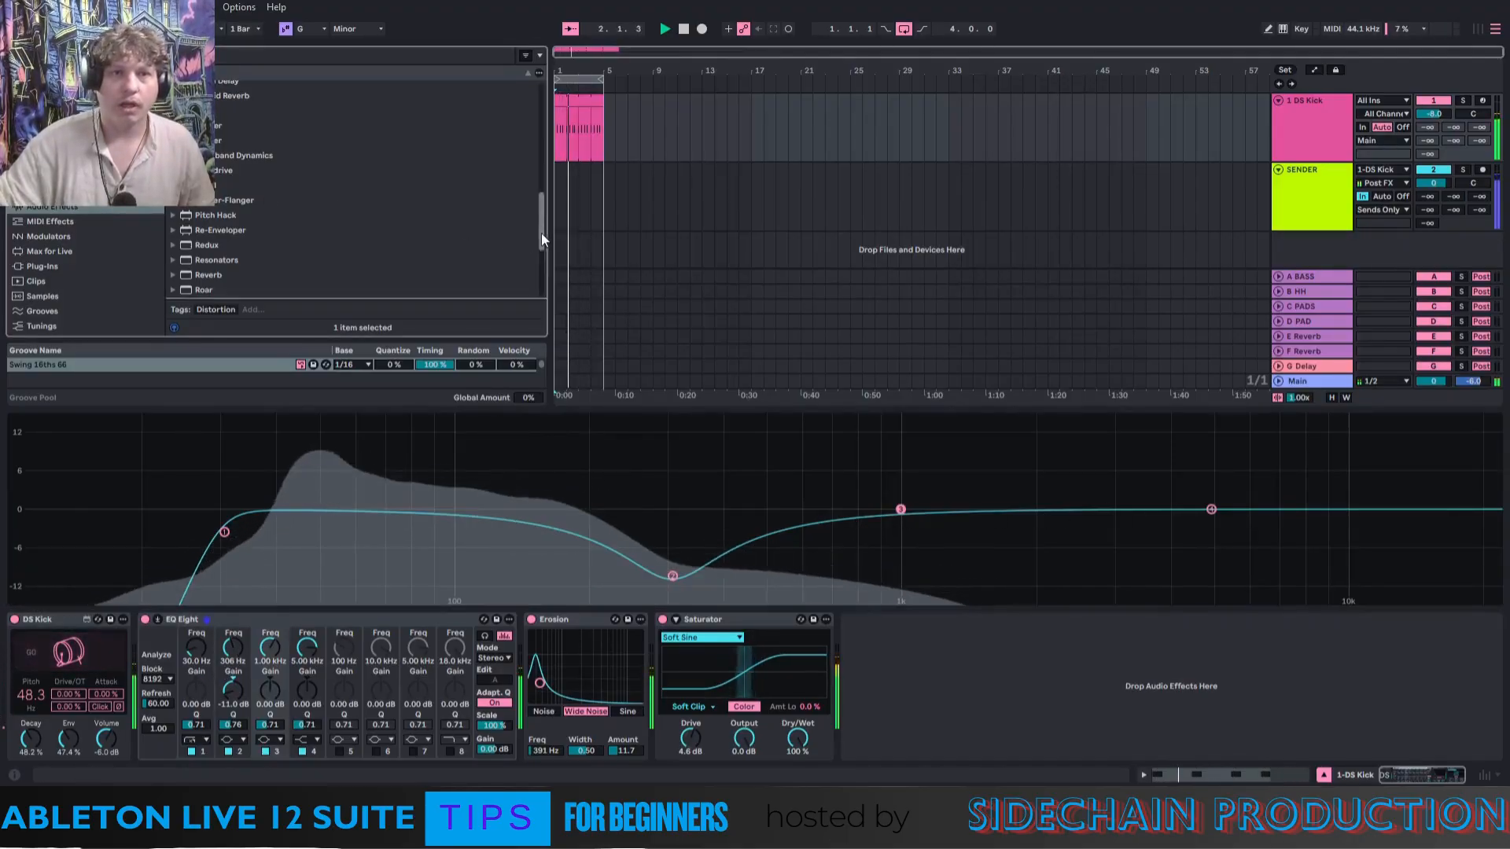
double_click(204, 265)
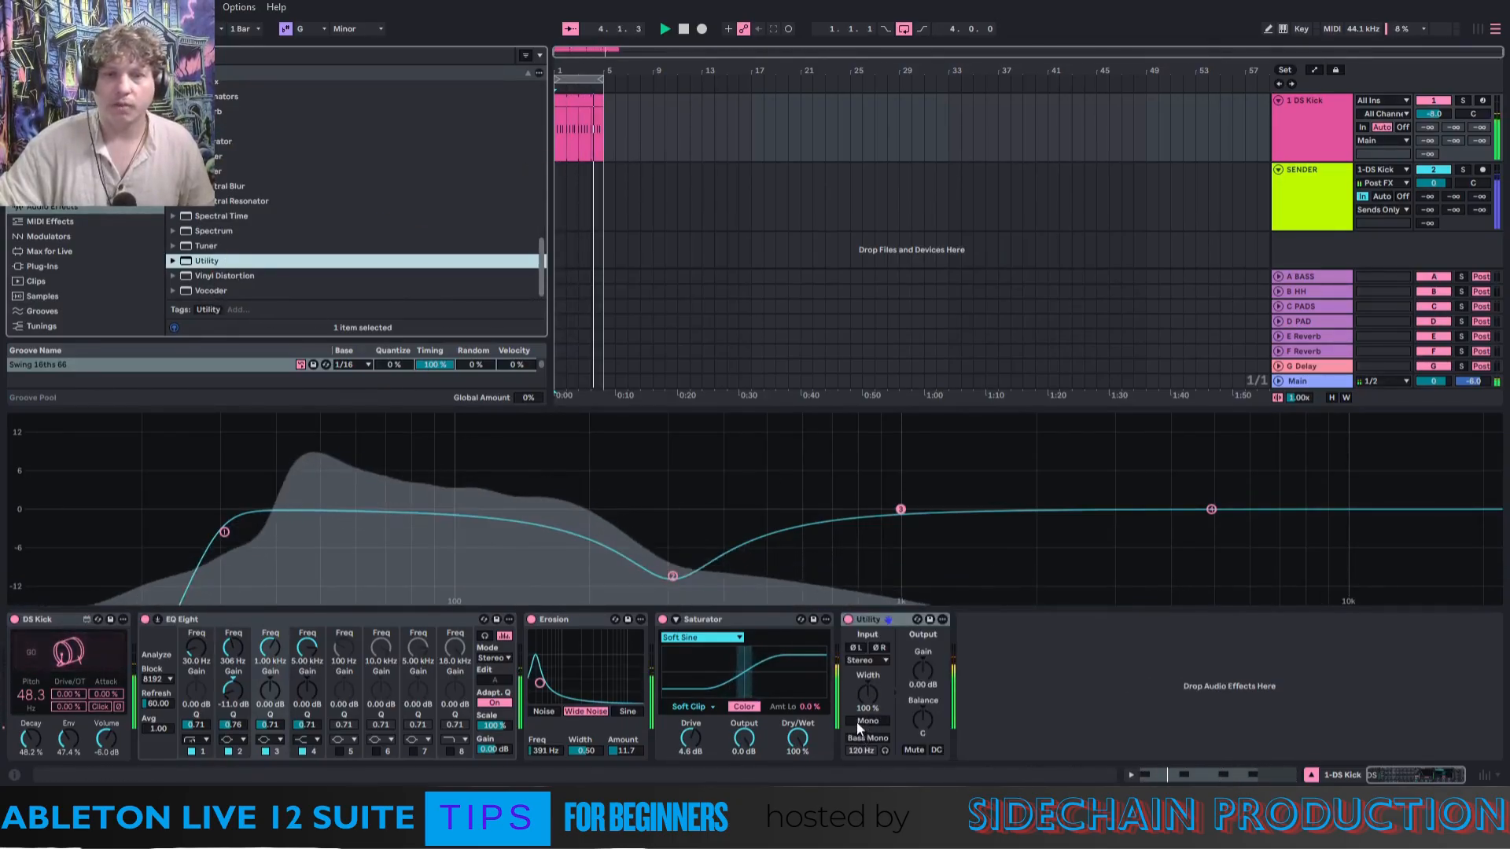
click(858, 720)
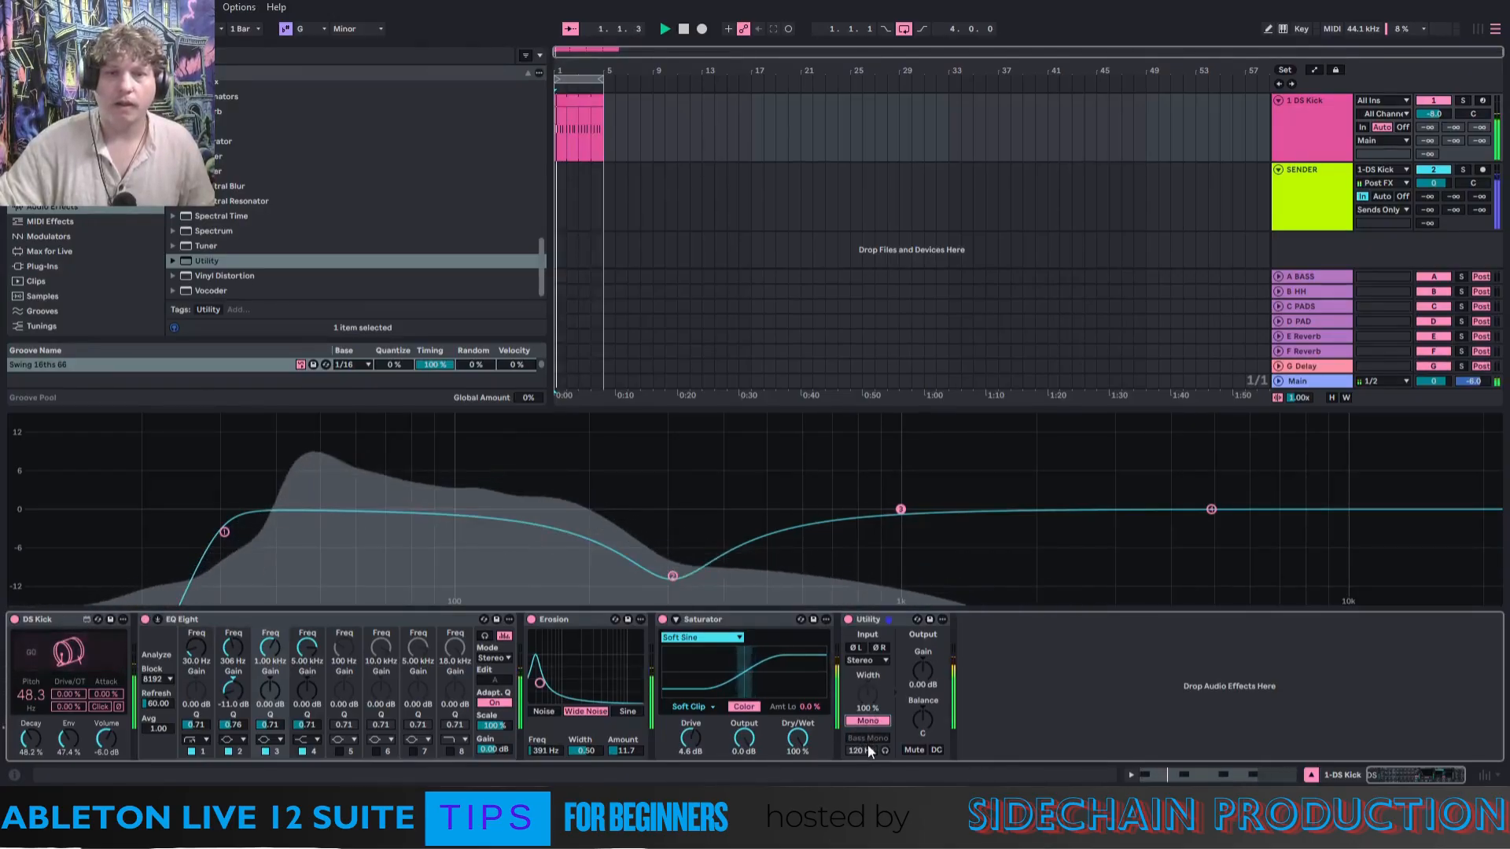
drag(889, 625, 160, 659)
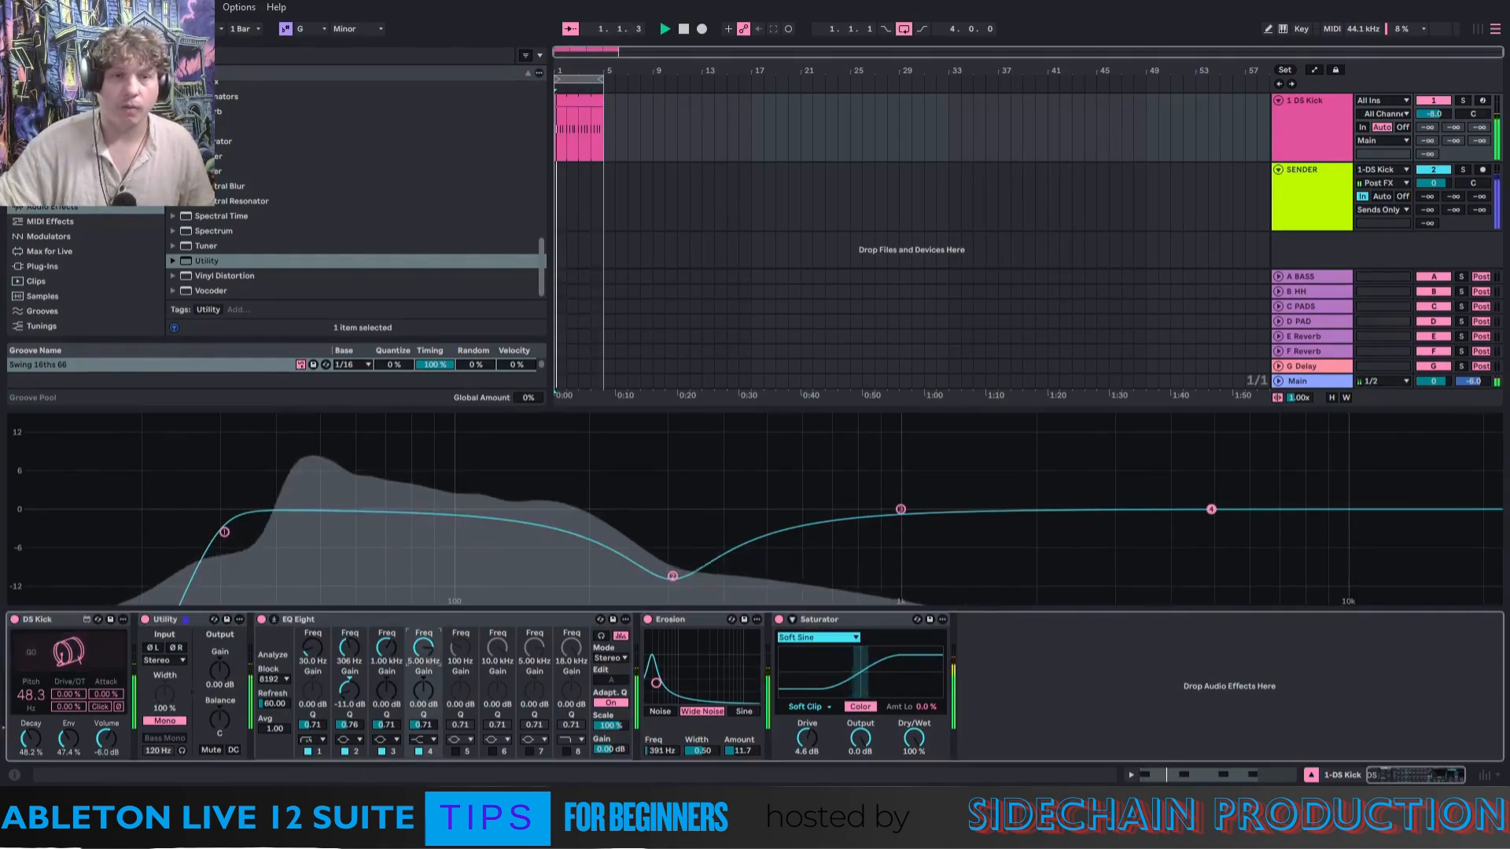
Move EQ Eight's band 4 to 918 Hz and make band 3 a high cut at 976 Hz.
drag(423, 647, 423, 698)
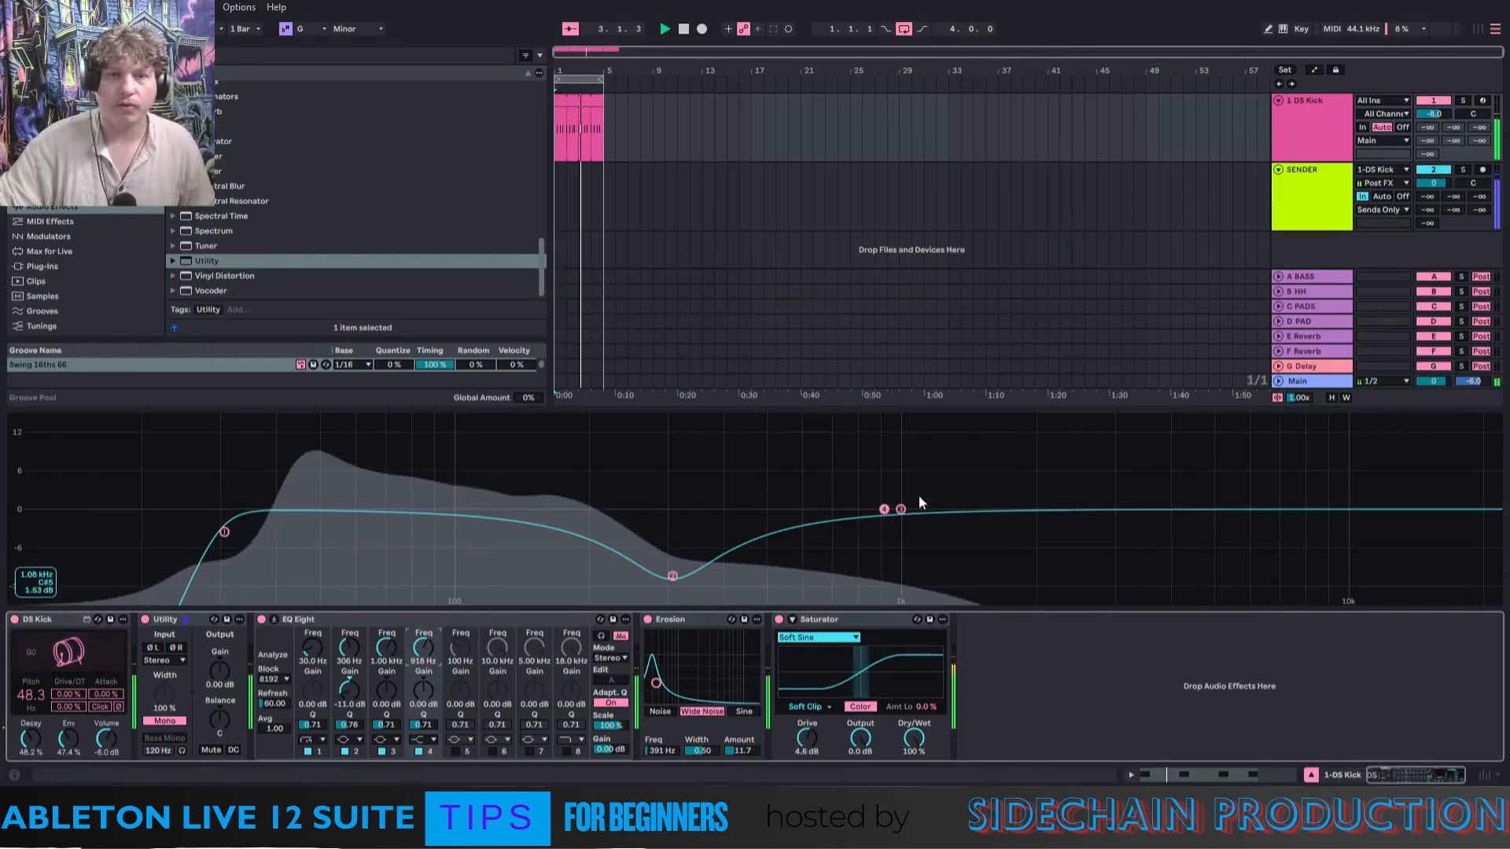
click(386, 648)
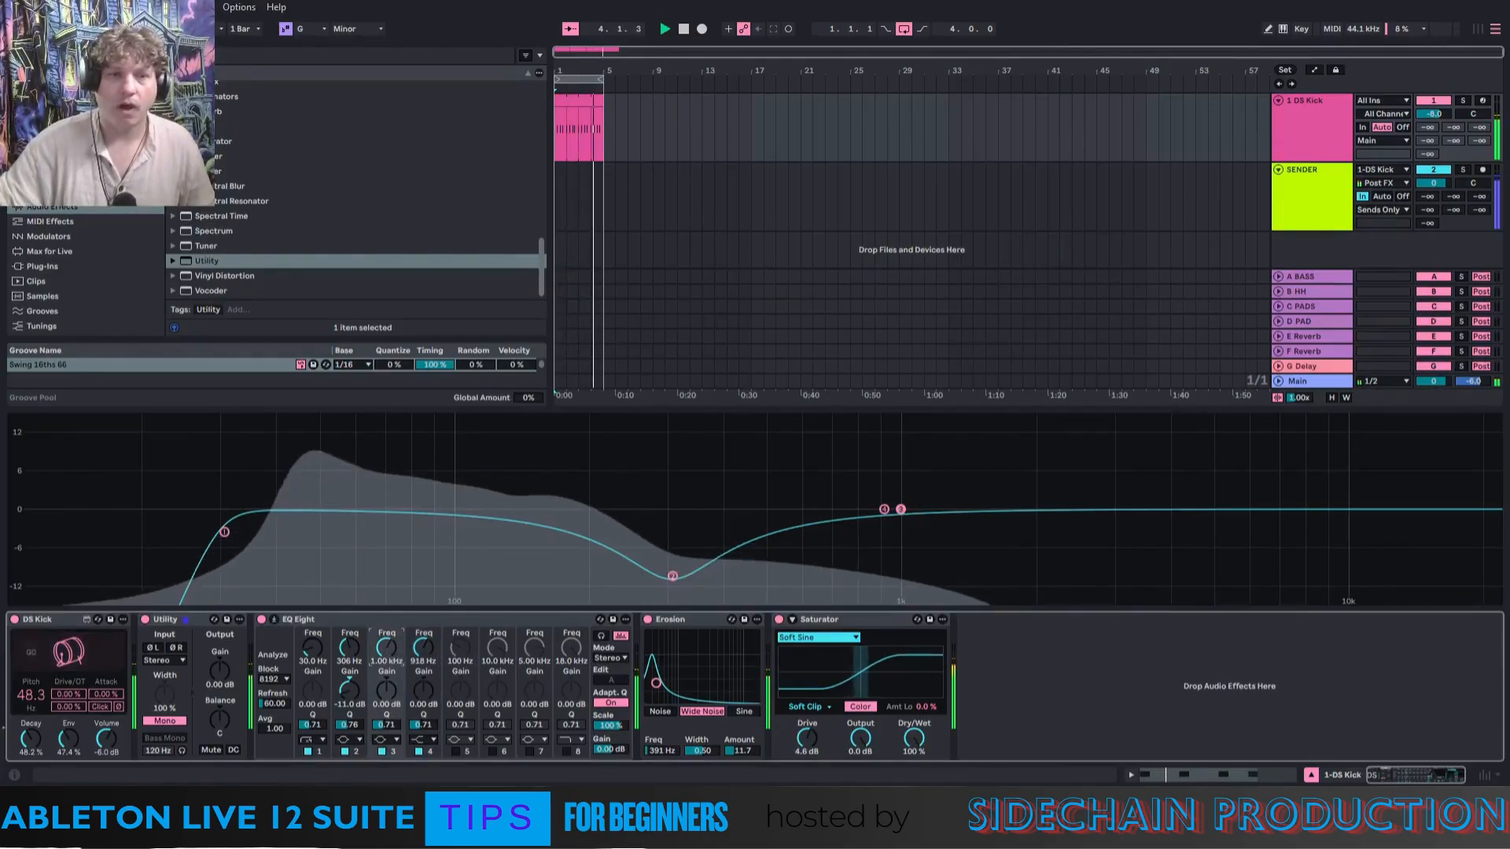
drag(386, 694, 386, 767)
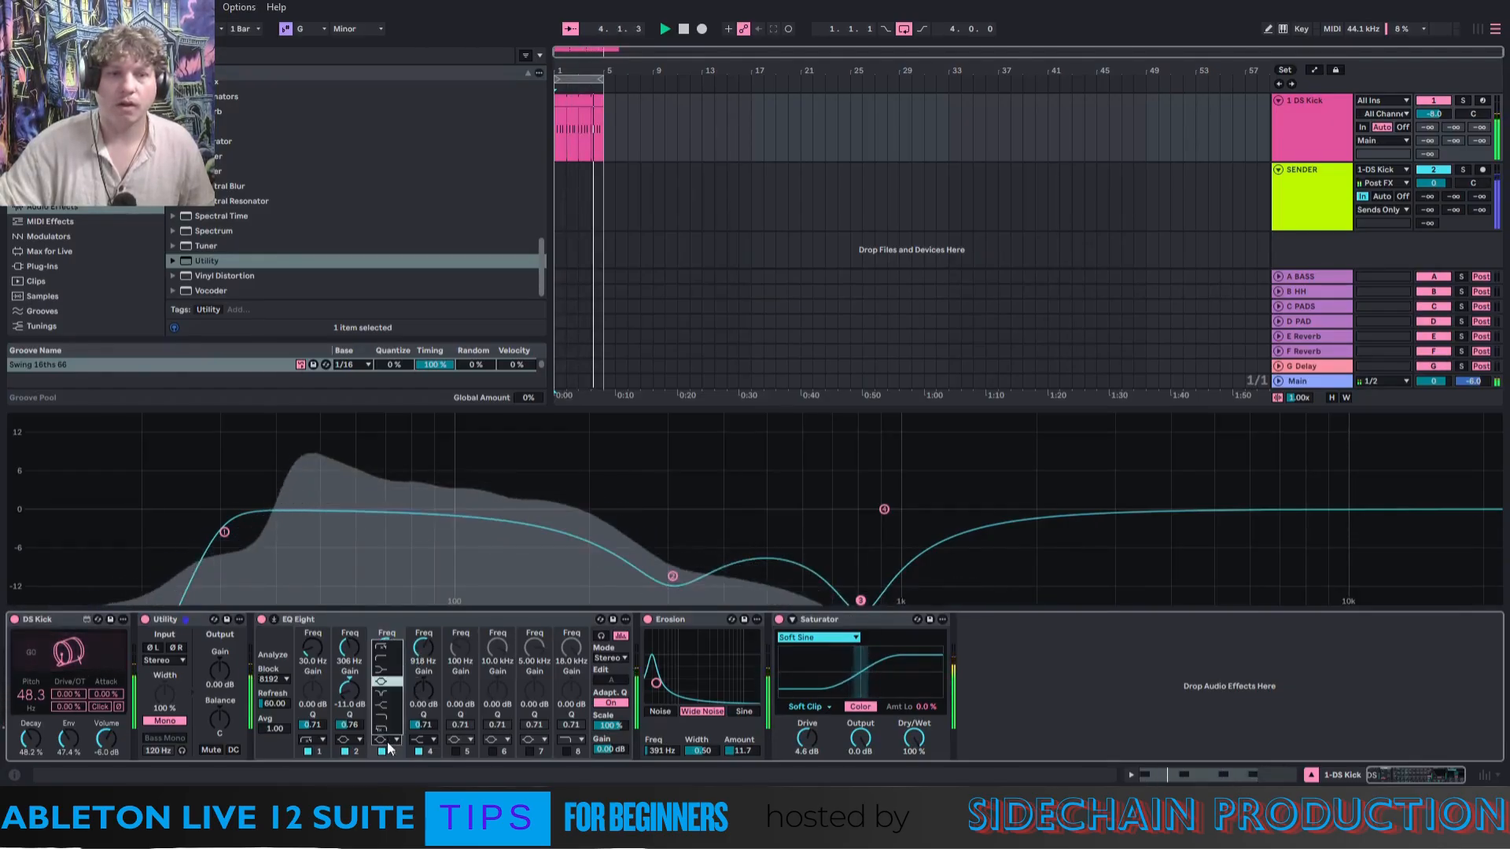
click(382, 717)
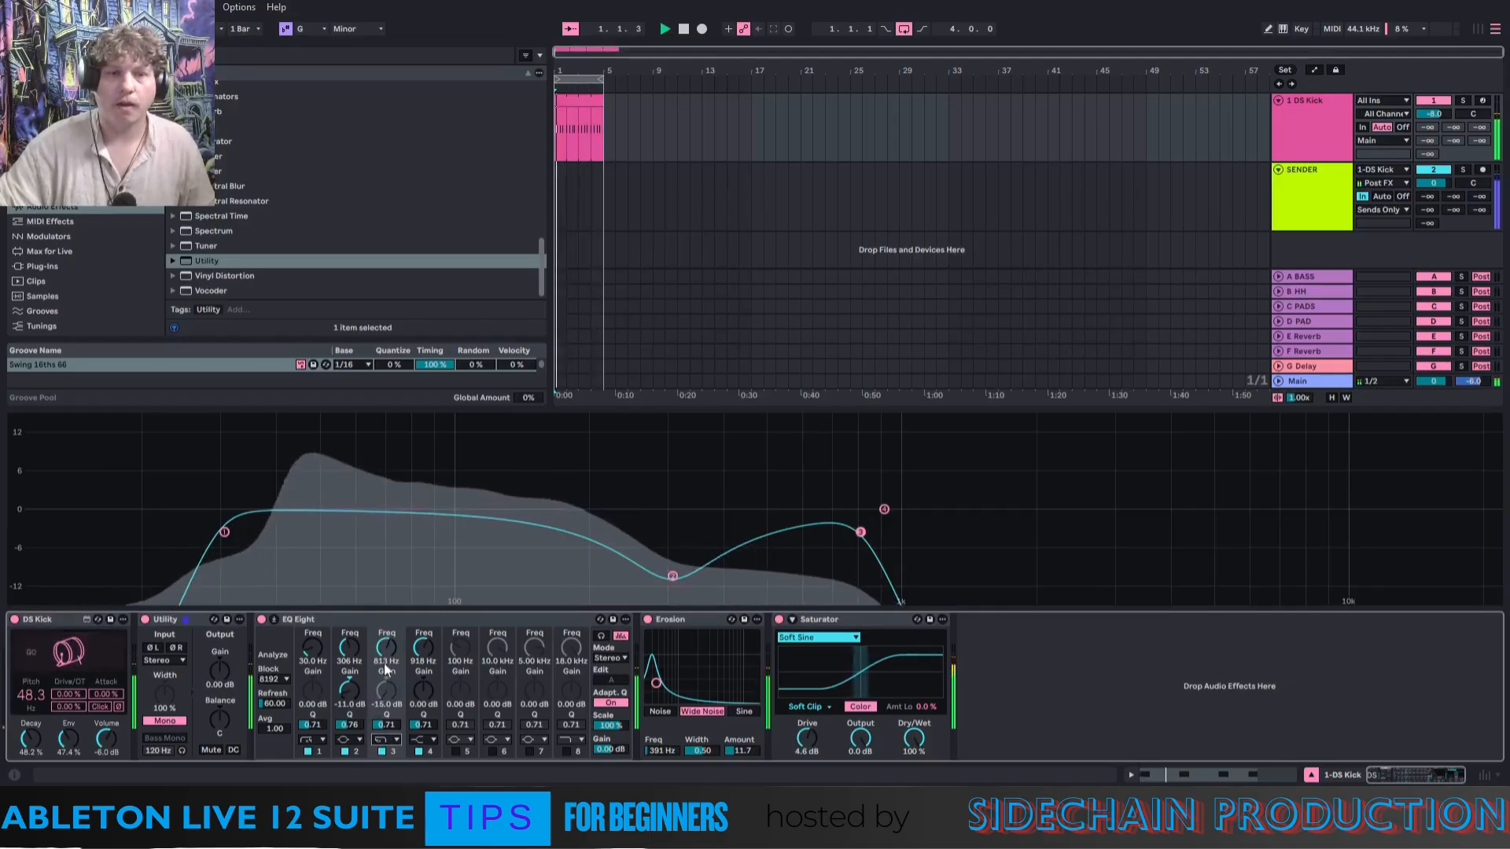
drag(388, 692, 387, 646)
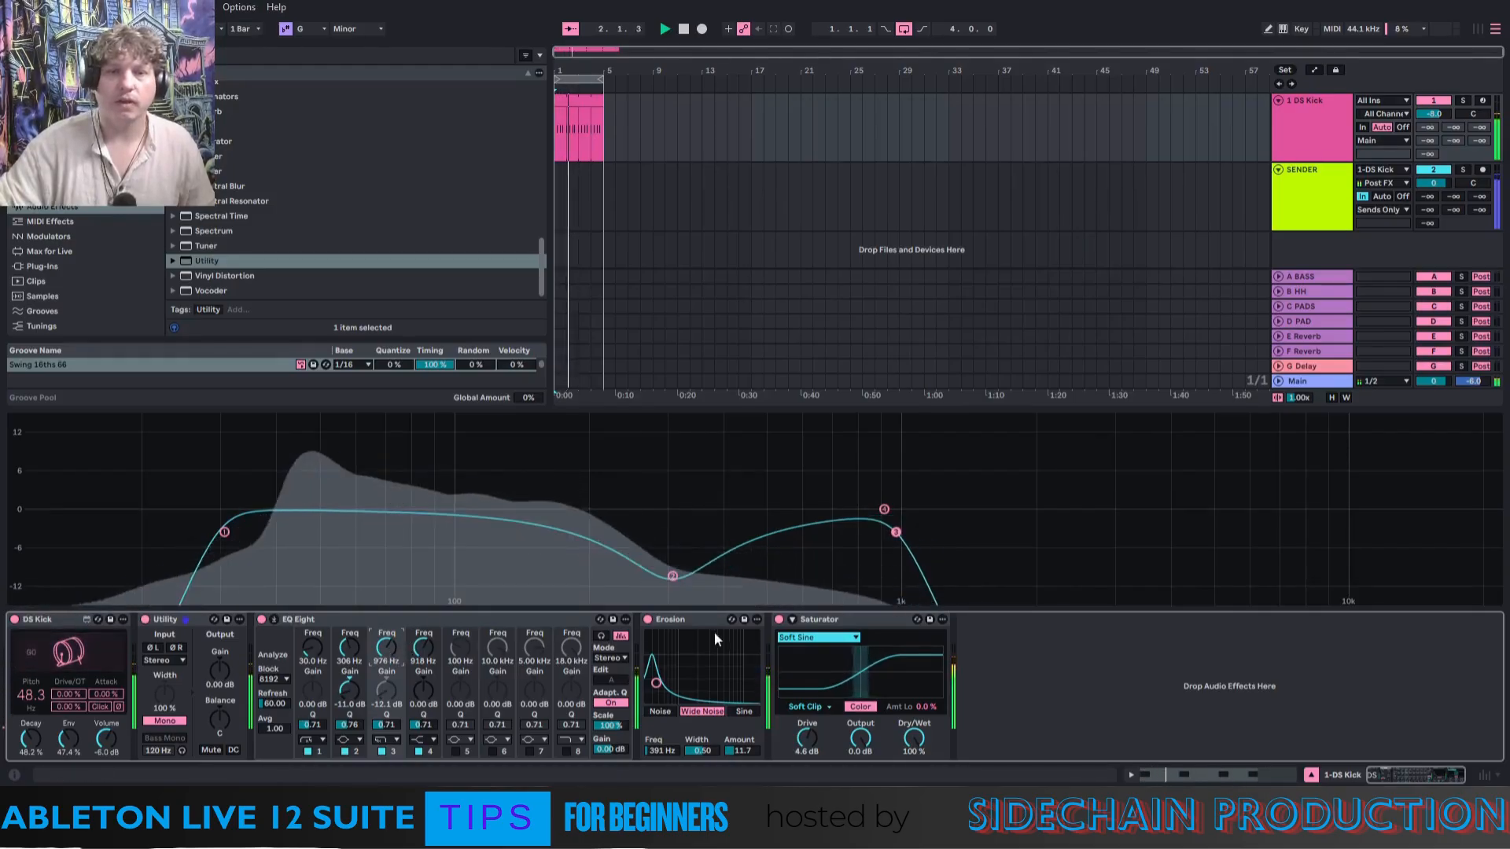
Collapse Saturator, Erosion, EQ Eight and Utility in the kick's device chain and stop playback.
double_click(814, 620)
double_click(694, 615)
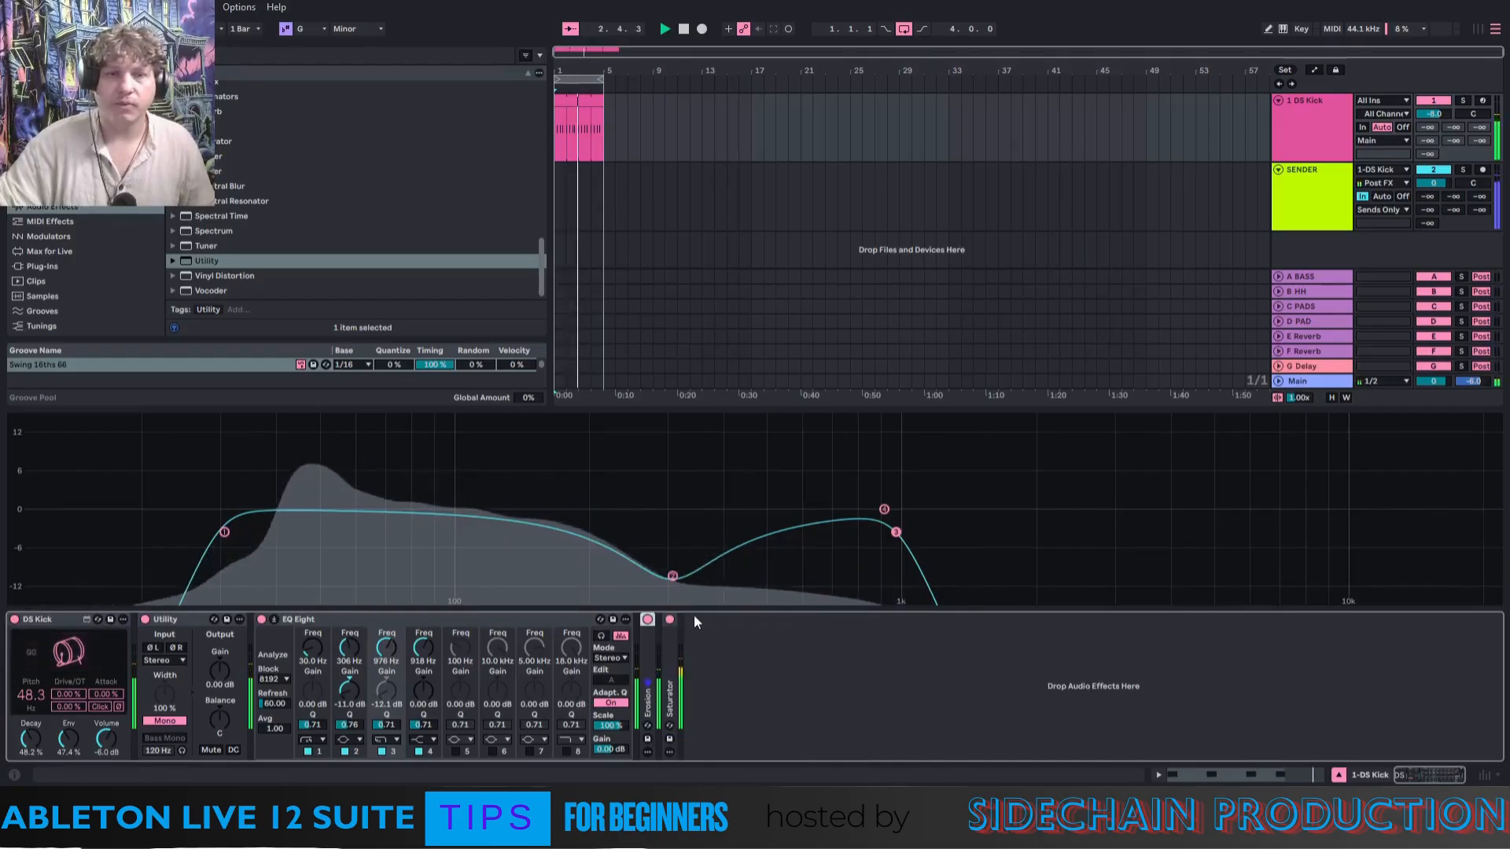
double_click(365, 621)
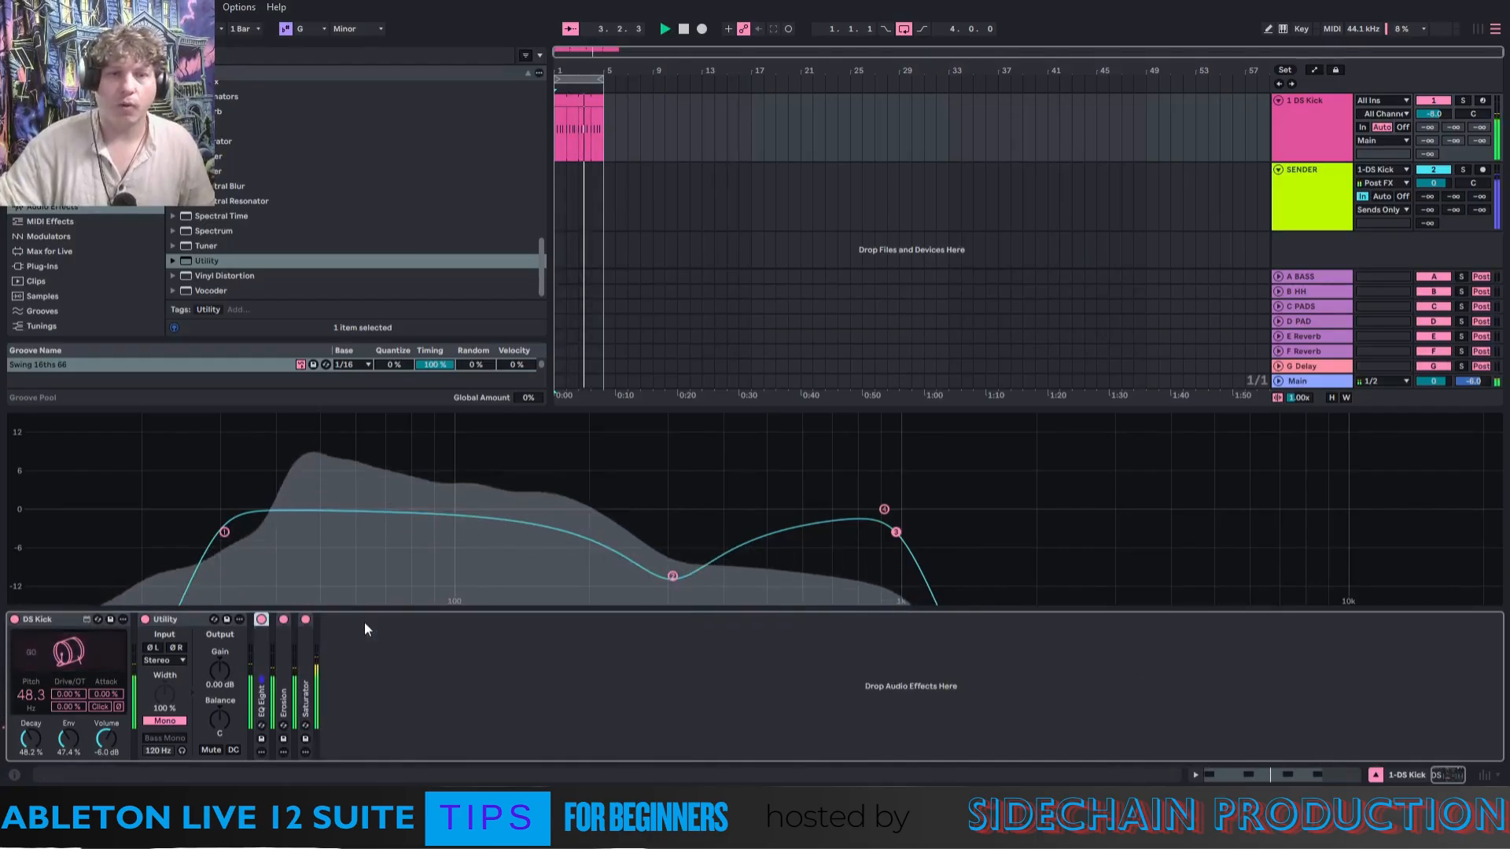
double_click(181, 620)
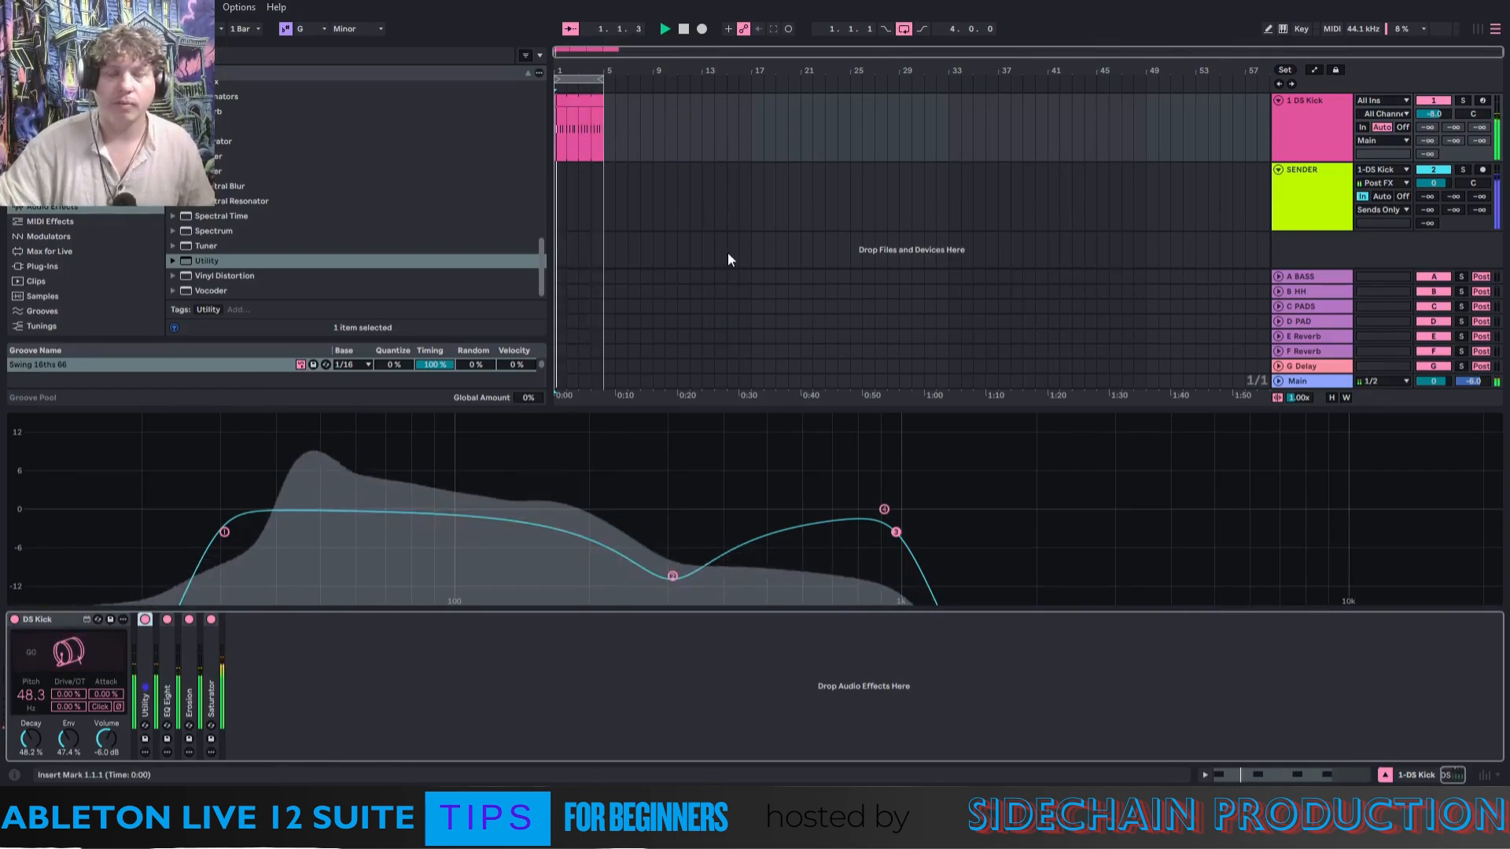
key(space)
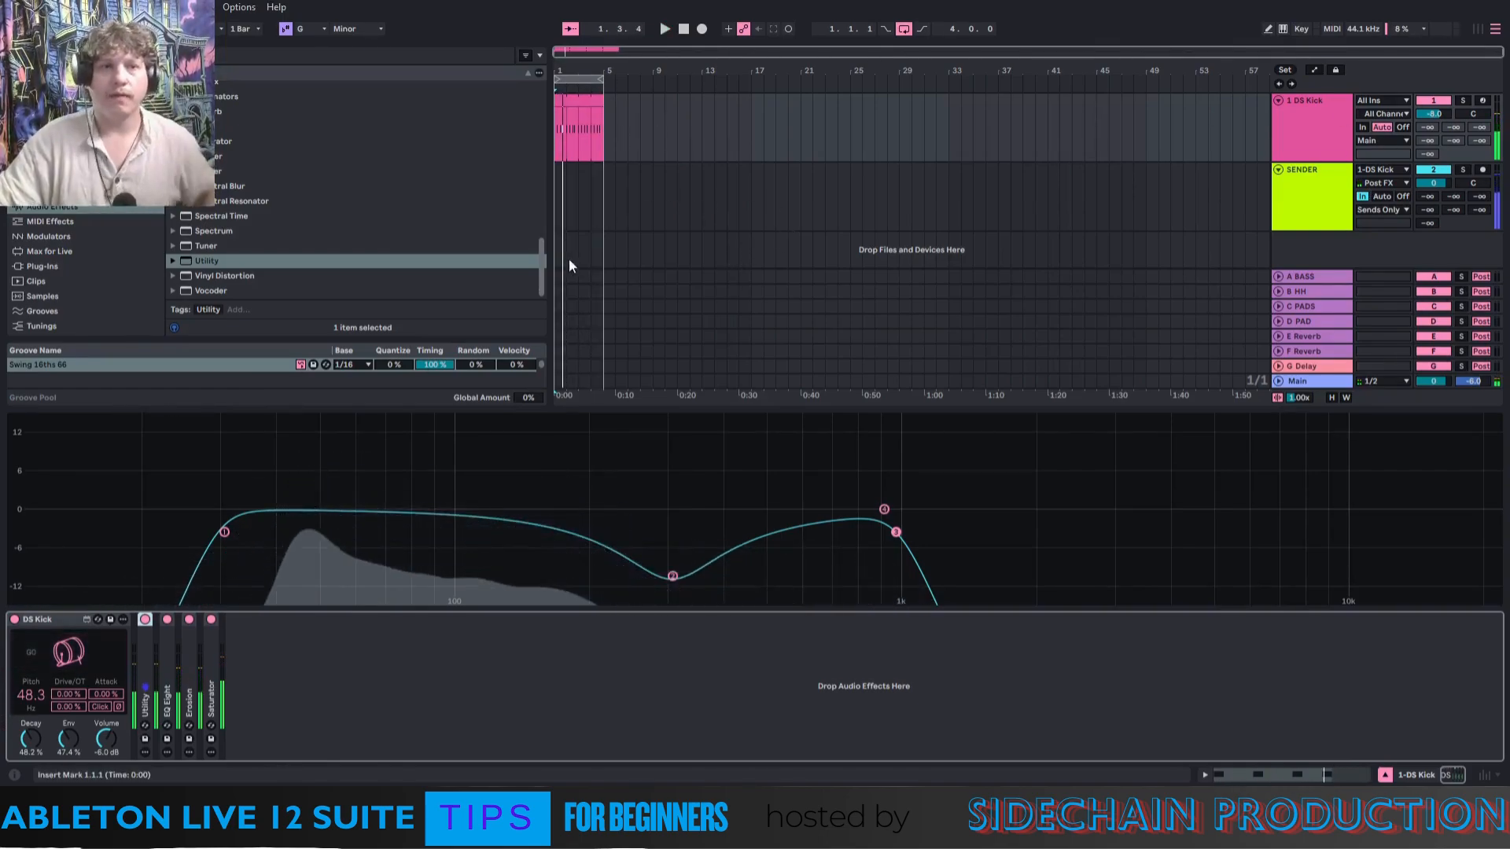
Add Drum Buss after the kick's Saturator with drive 14 %, crunch 33 % and dry/wet 32 %.
click(1296, 151)
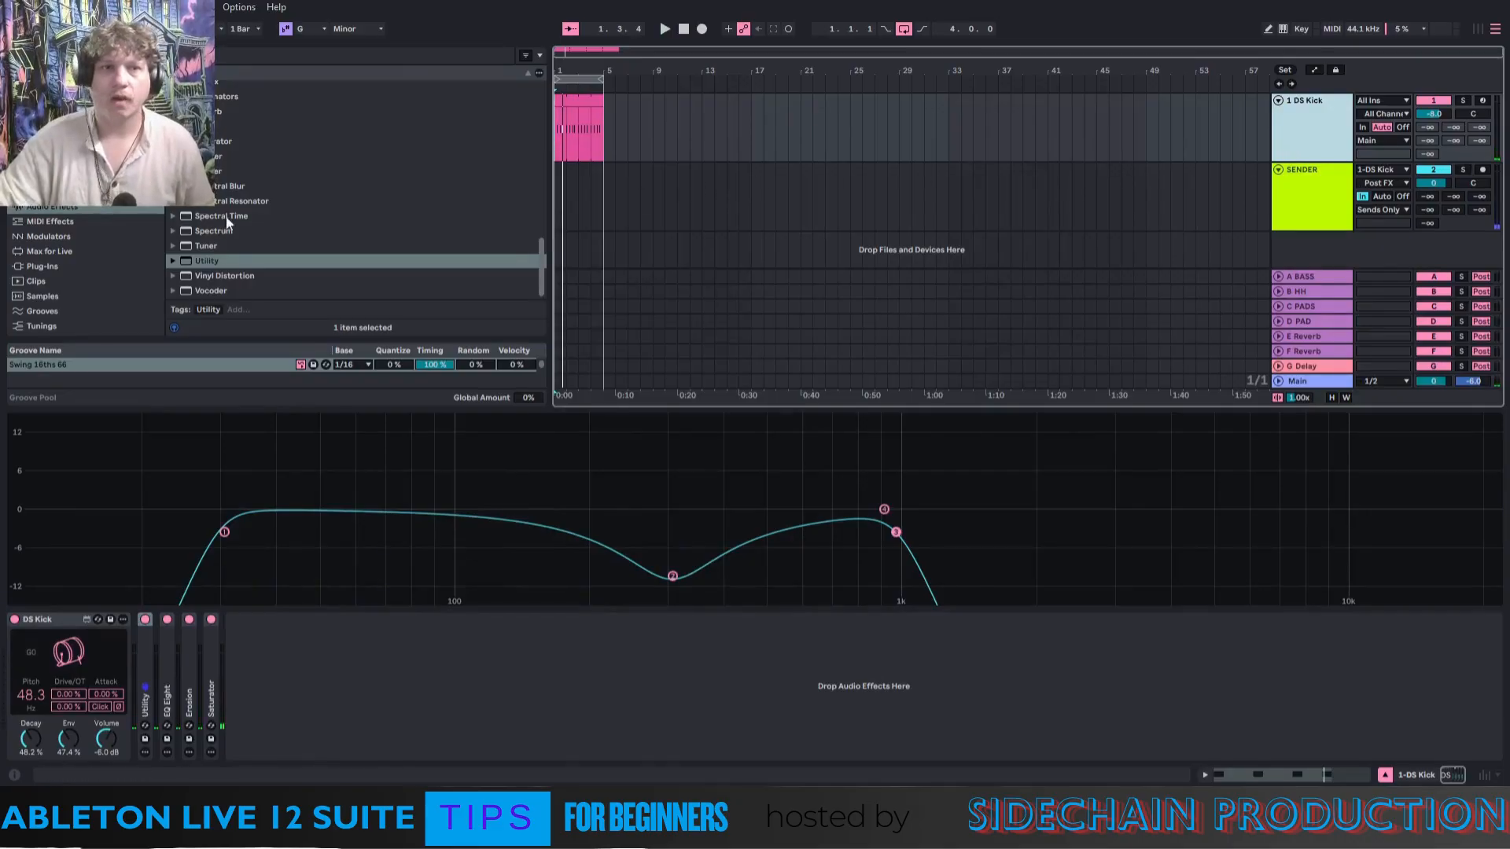
drag(538, 263, 541, 188)
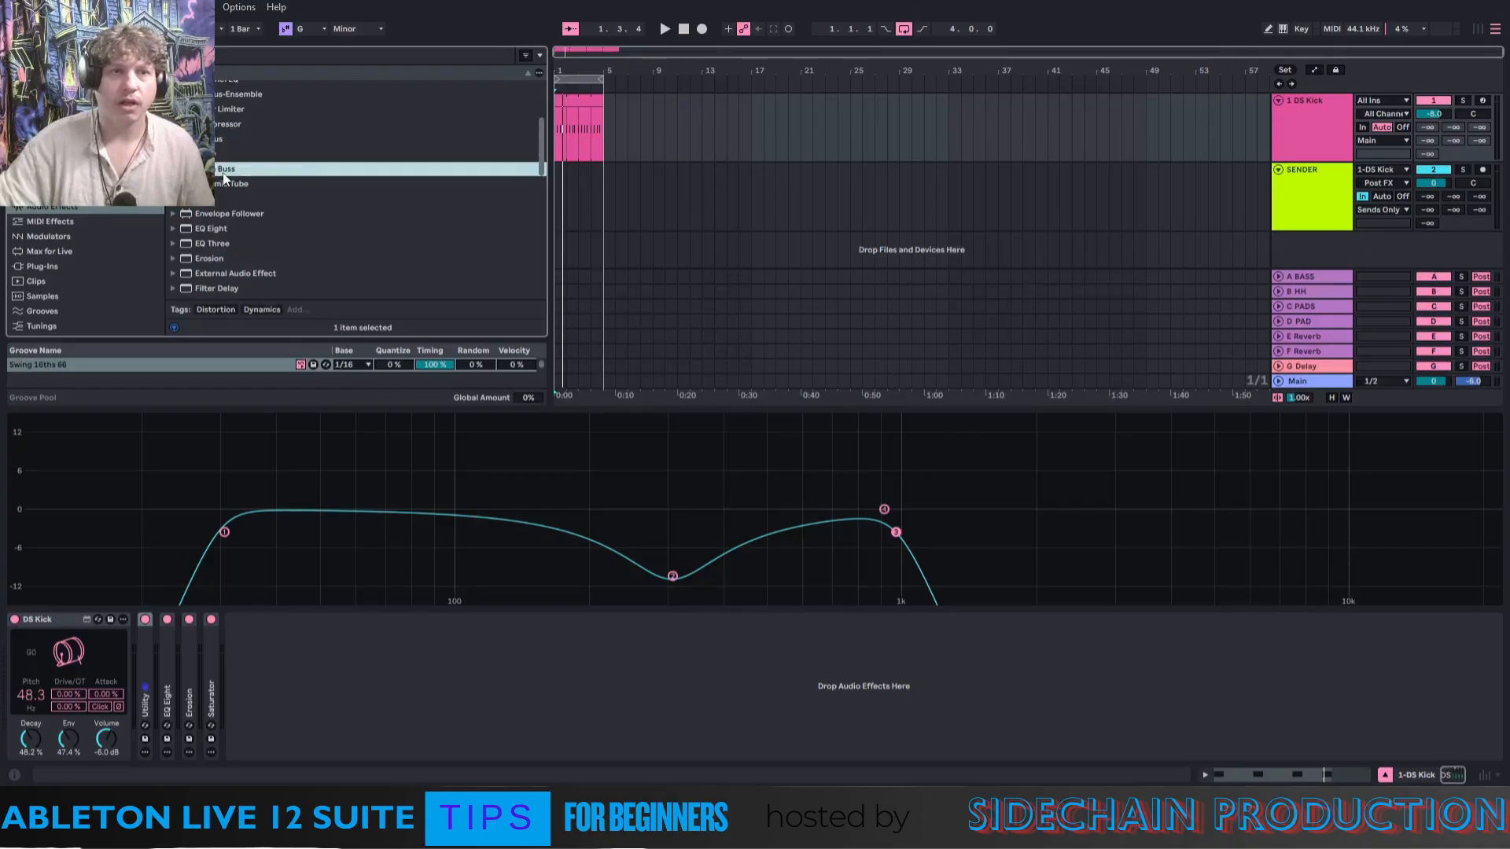
drag(620, 136, 622, 140)
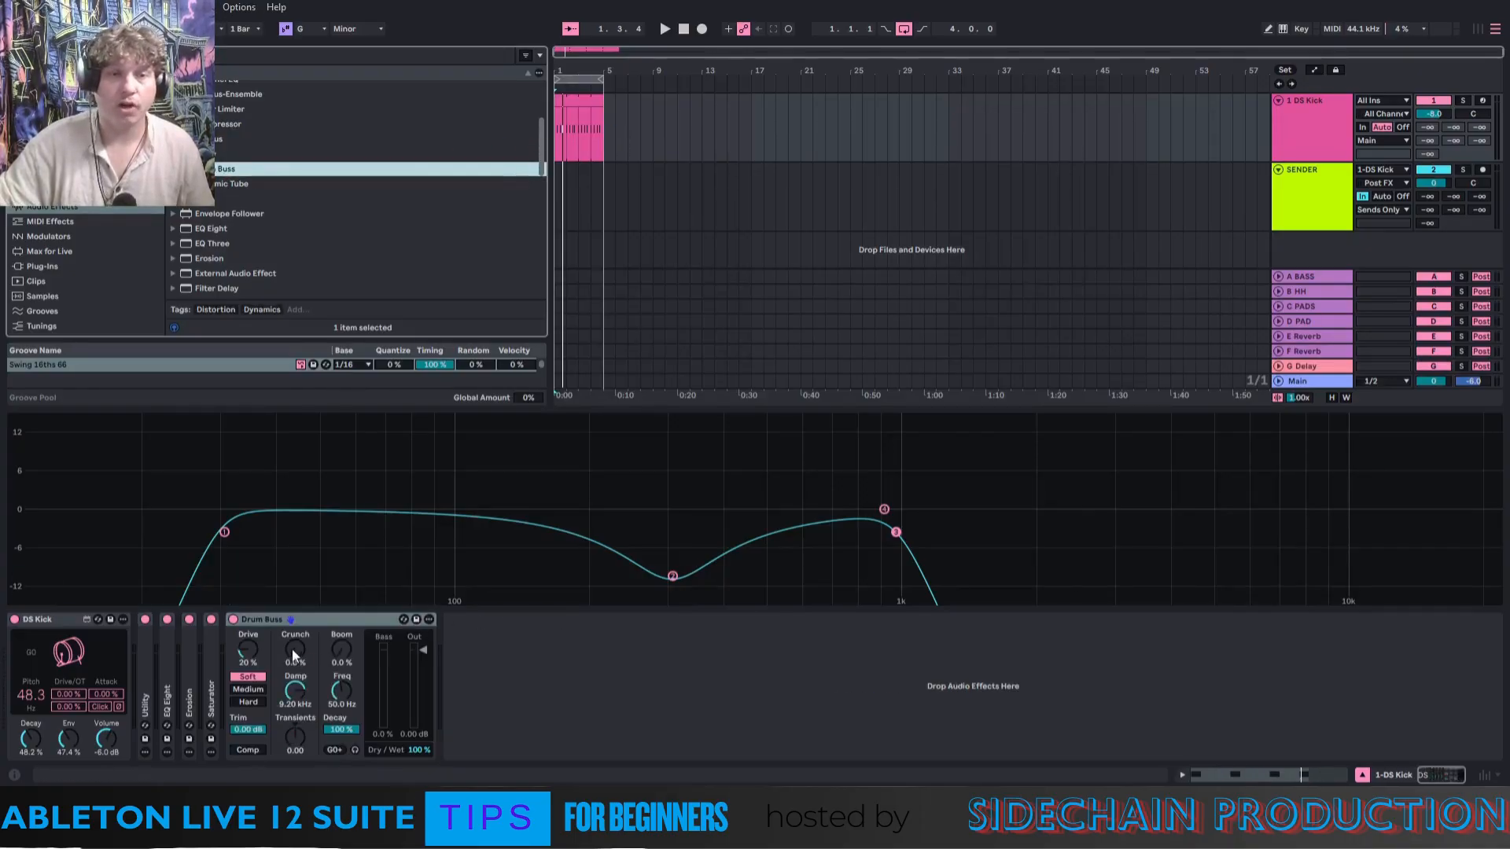
drag(293, 653, 293, 651)
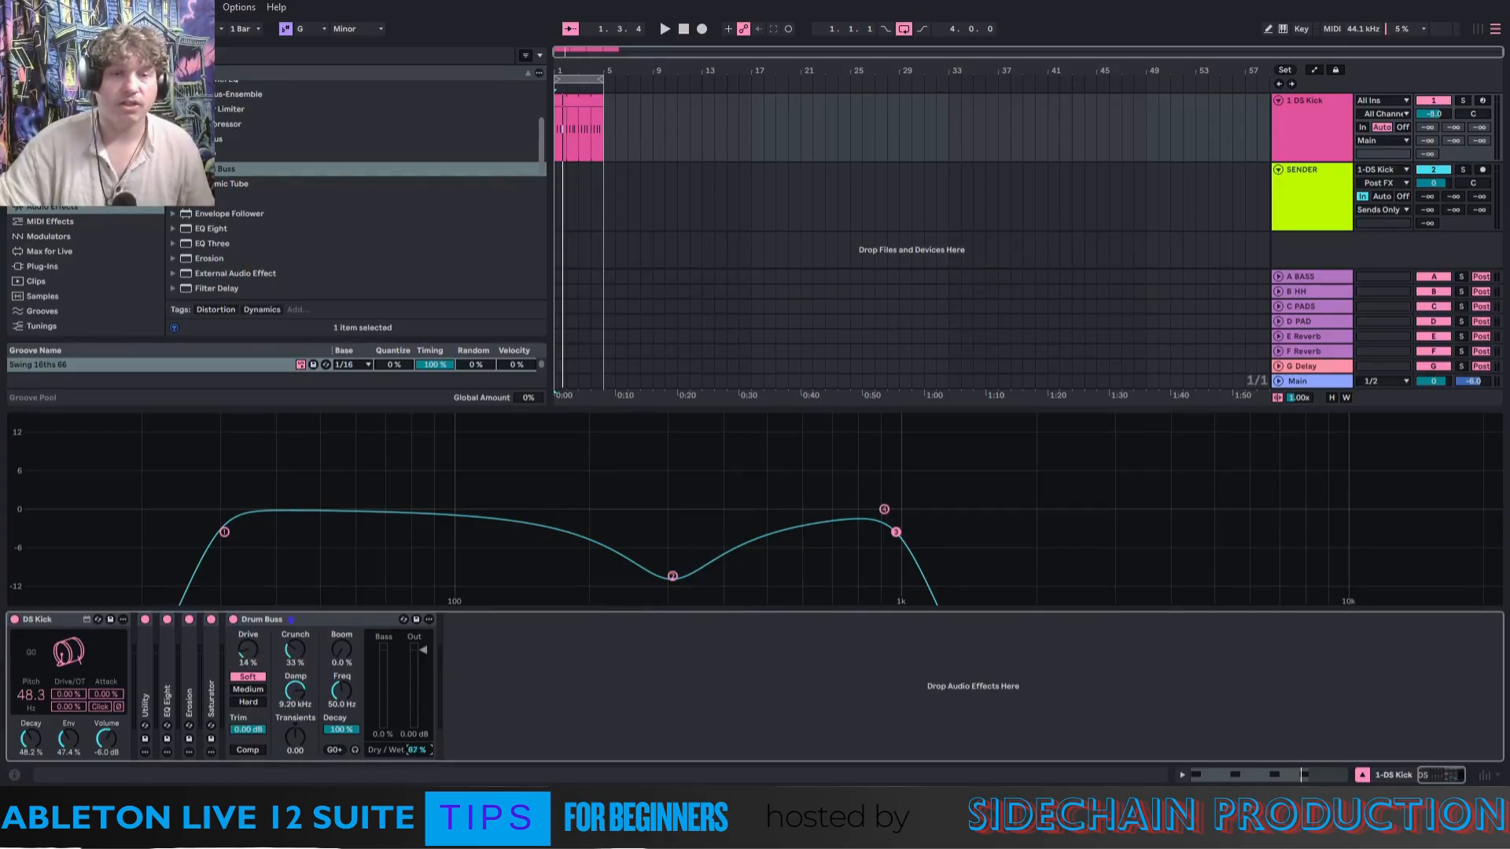
Play the kick loop from bar 1 and compare the sound with Drum Buss on and bypassed.
click(555, 140)
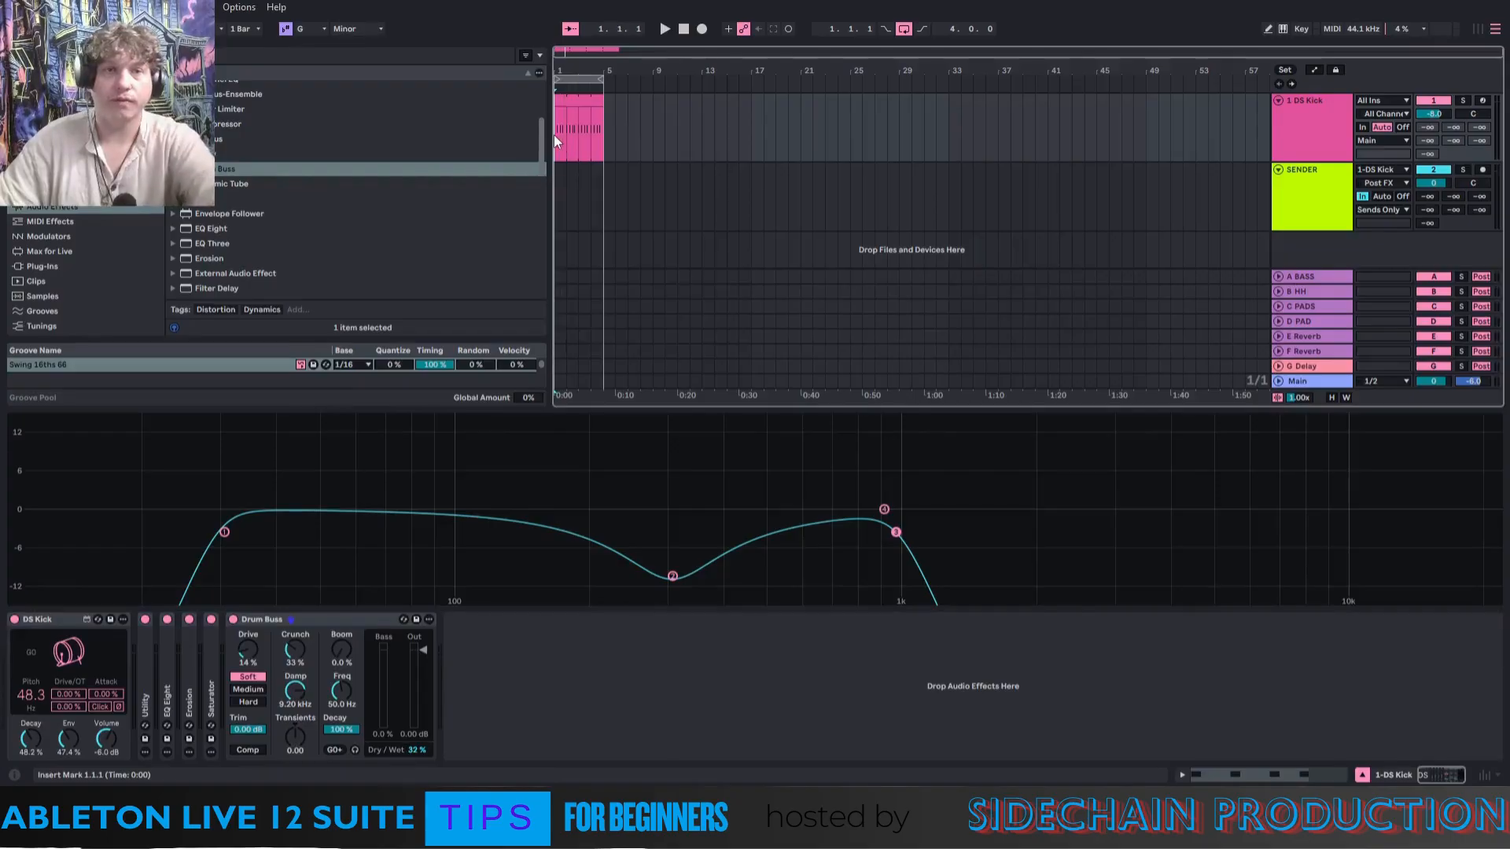
key(space)
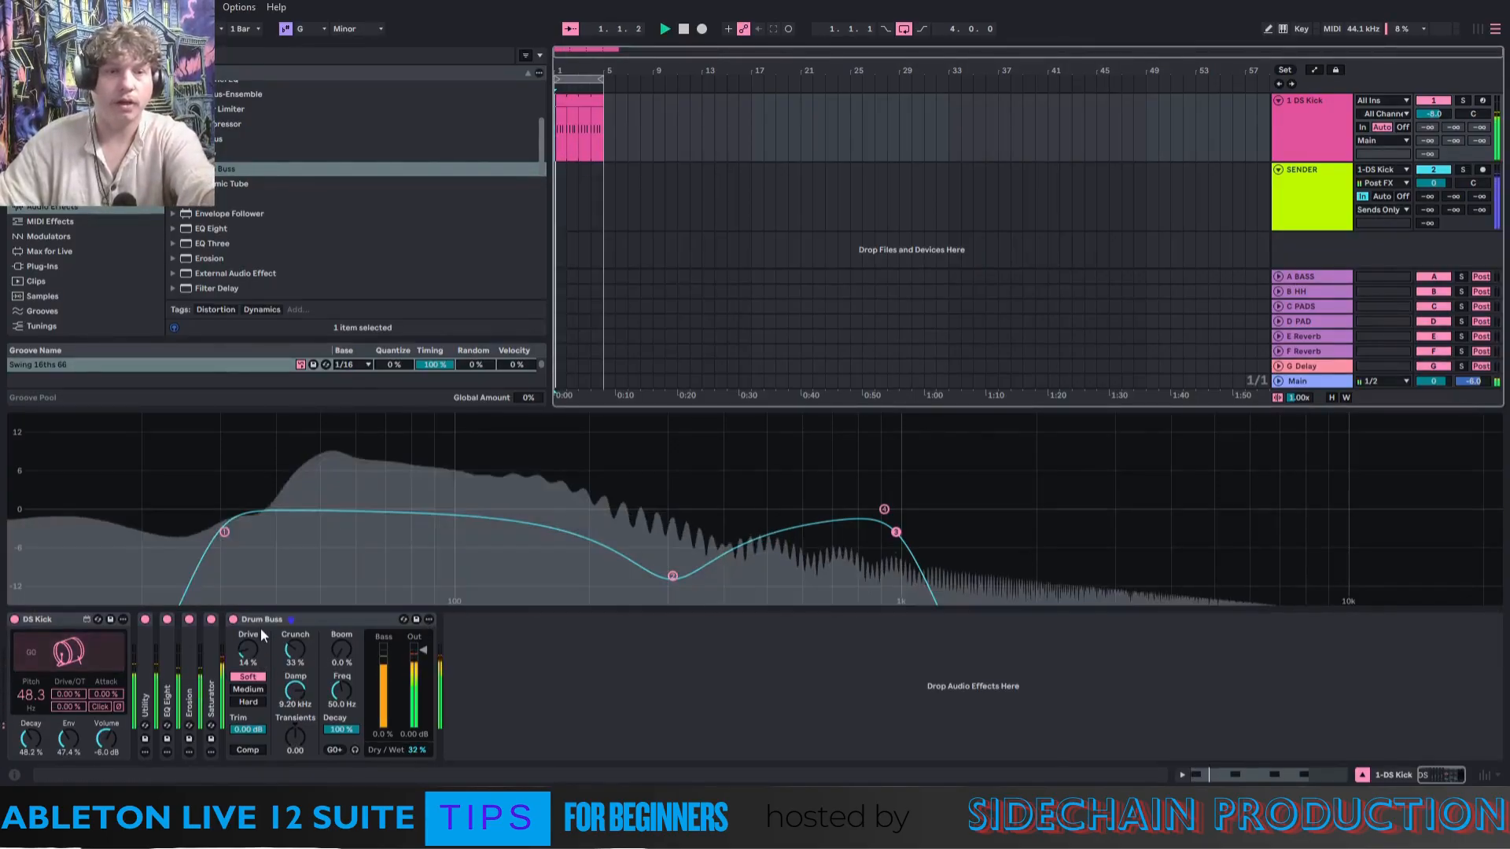
click(246, 621)
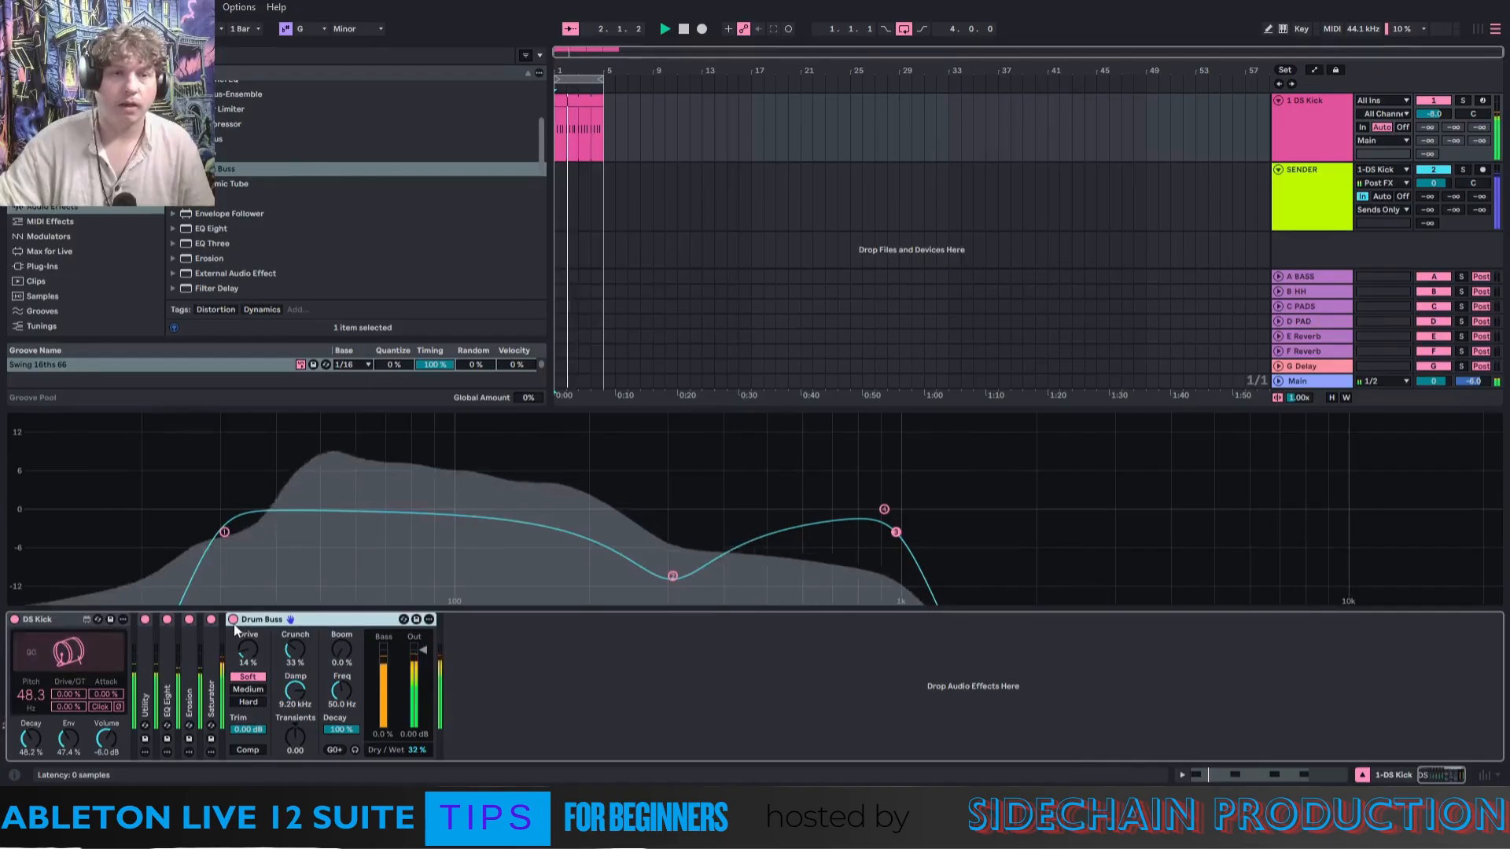
click(233, 621)
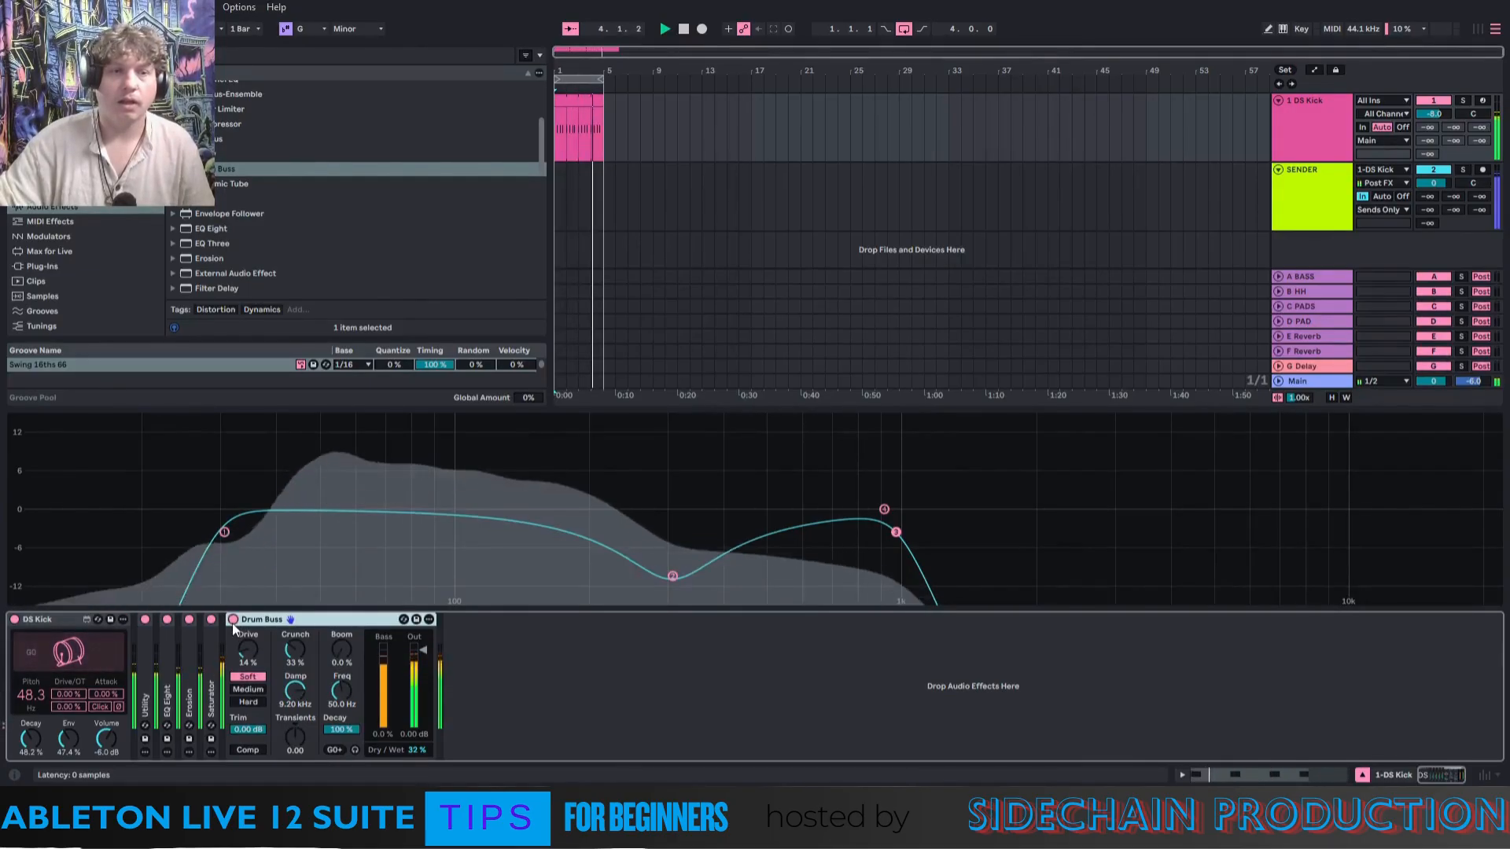
Move the enabled Drum Buss directly after Utility in the kick's chain and set boom to 7.9 % at 48.3 Hz, with crunch at 17 %.
click(233, 621)
drag(216, 626, 163, 630)
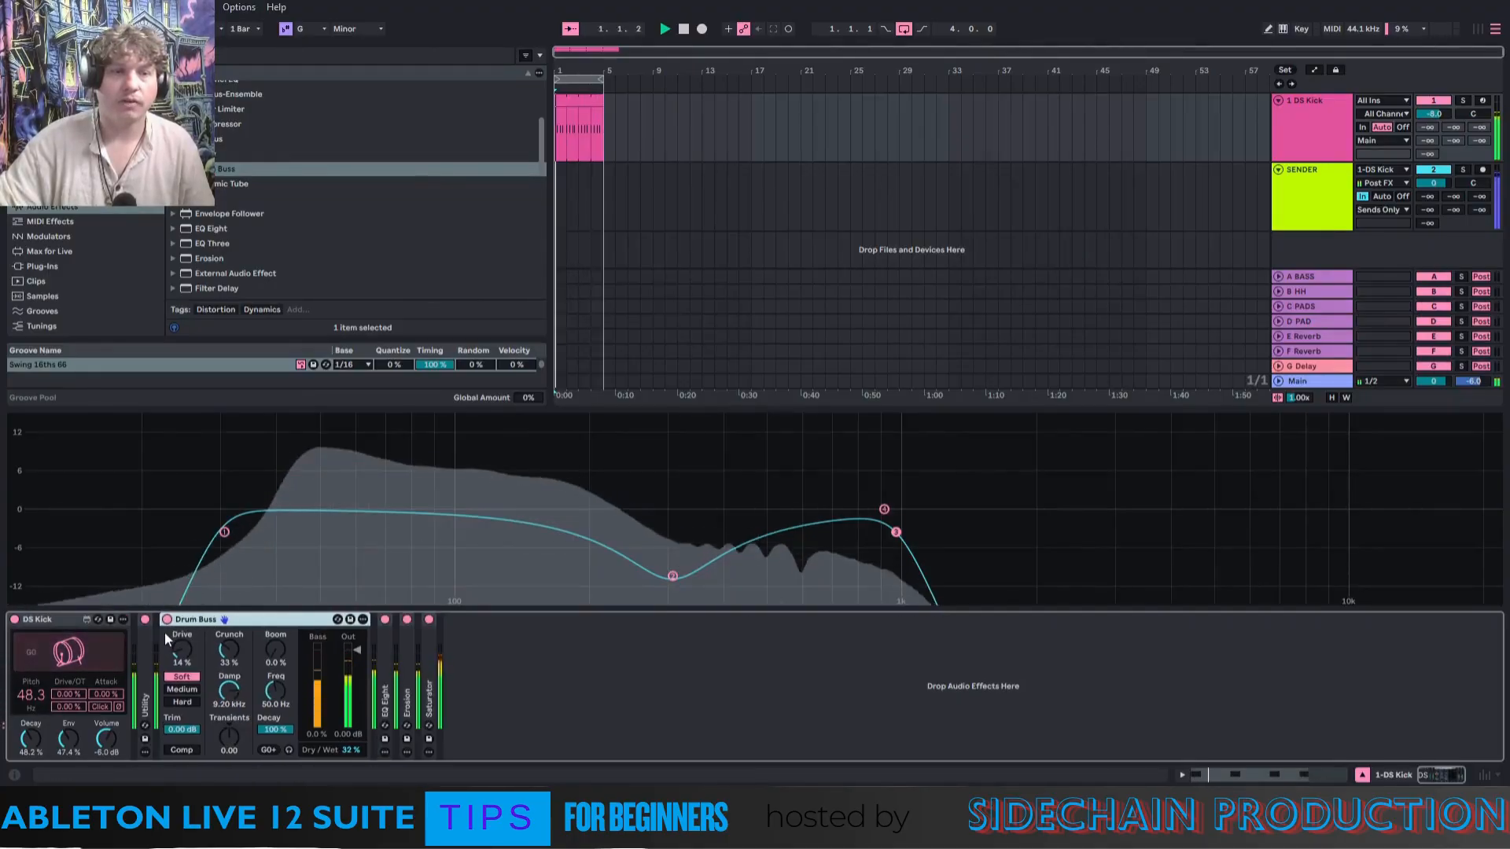
click(267, 705)
text(48.3)
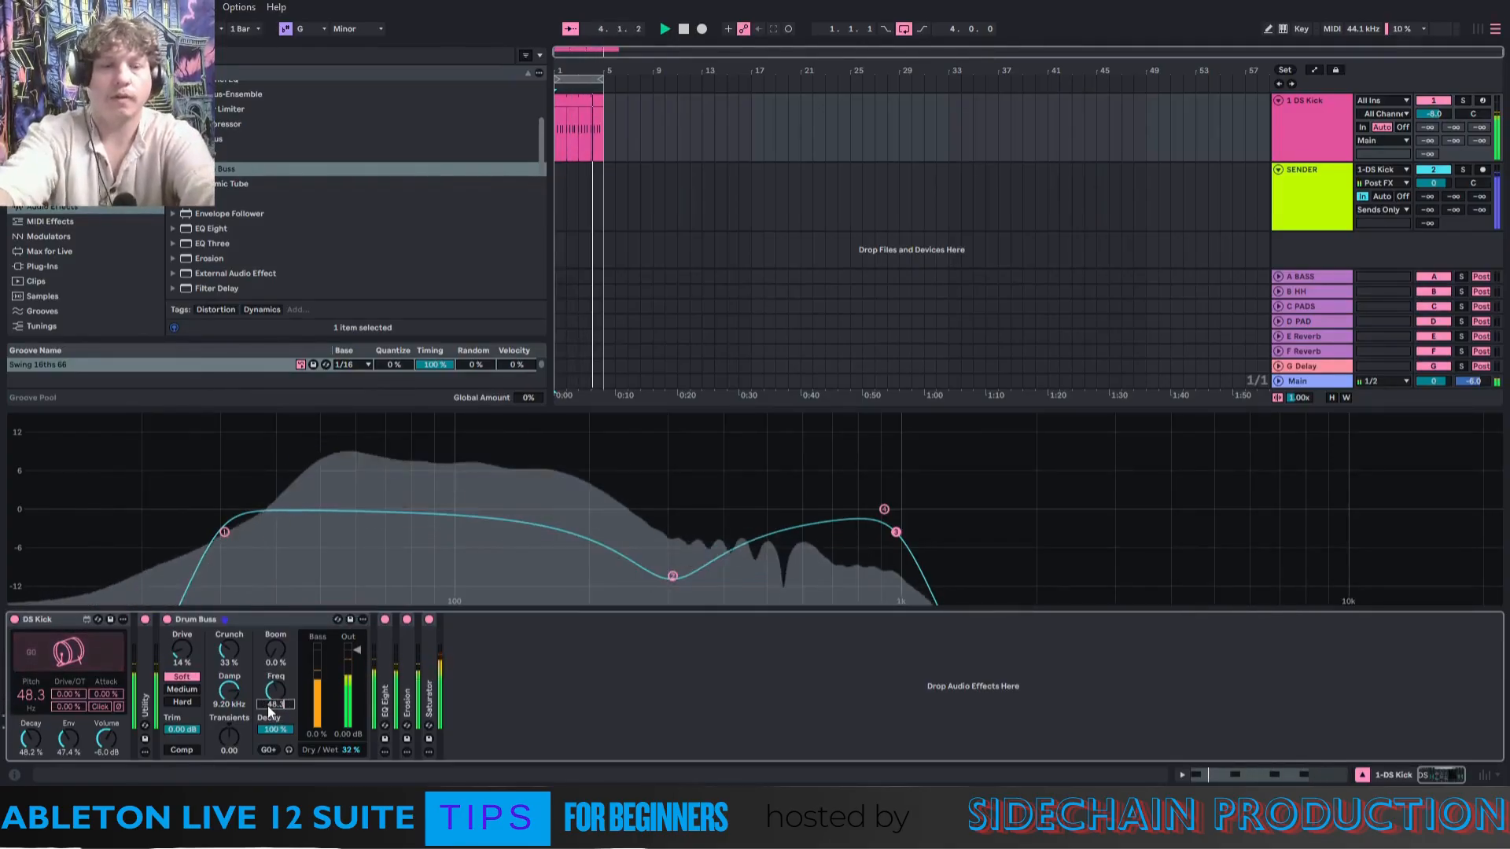
key(Return)
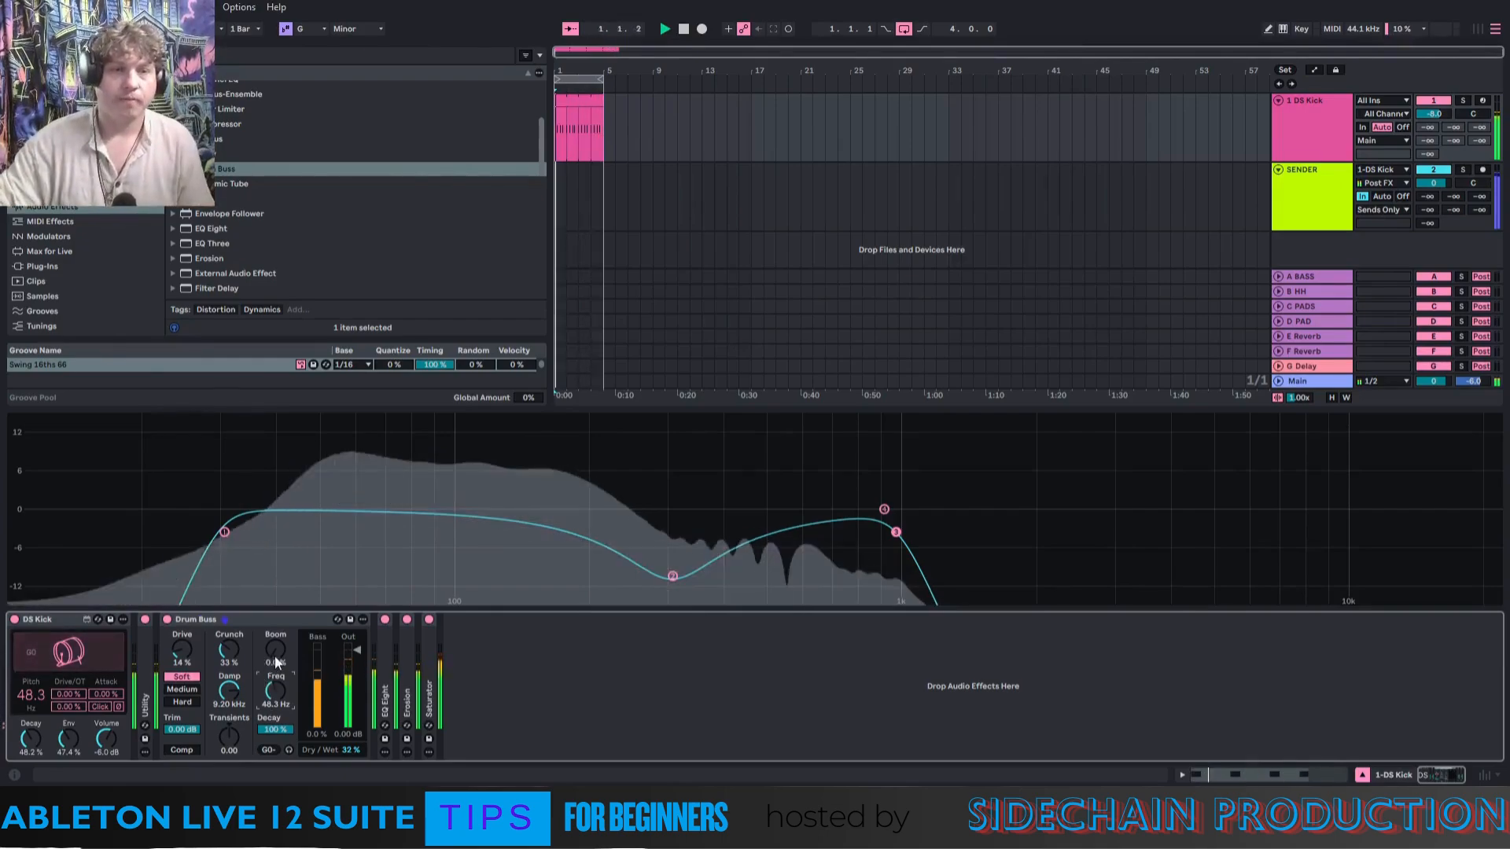
drag(275, 656, 225, 680)
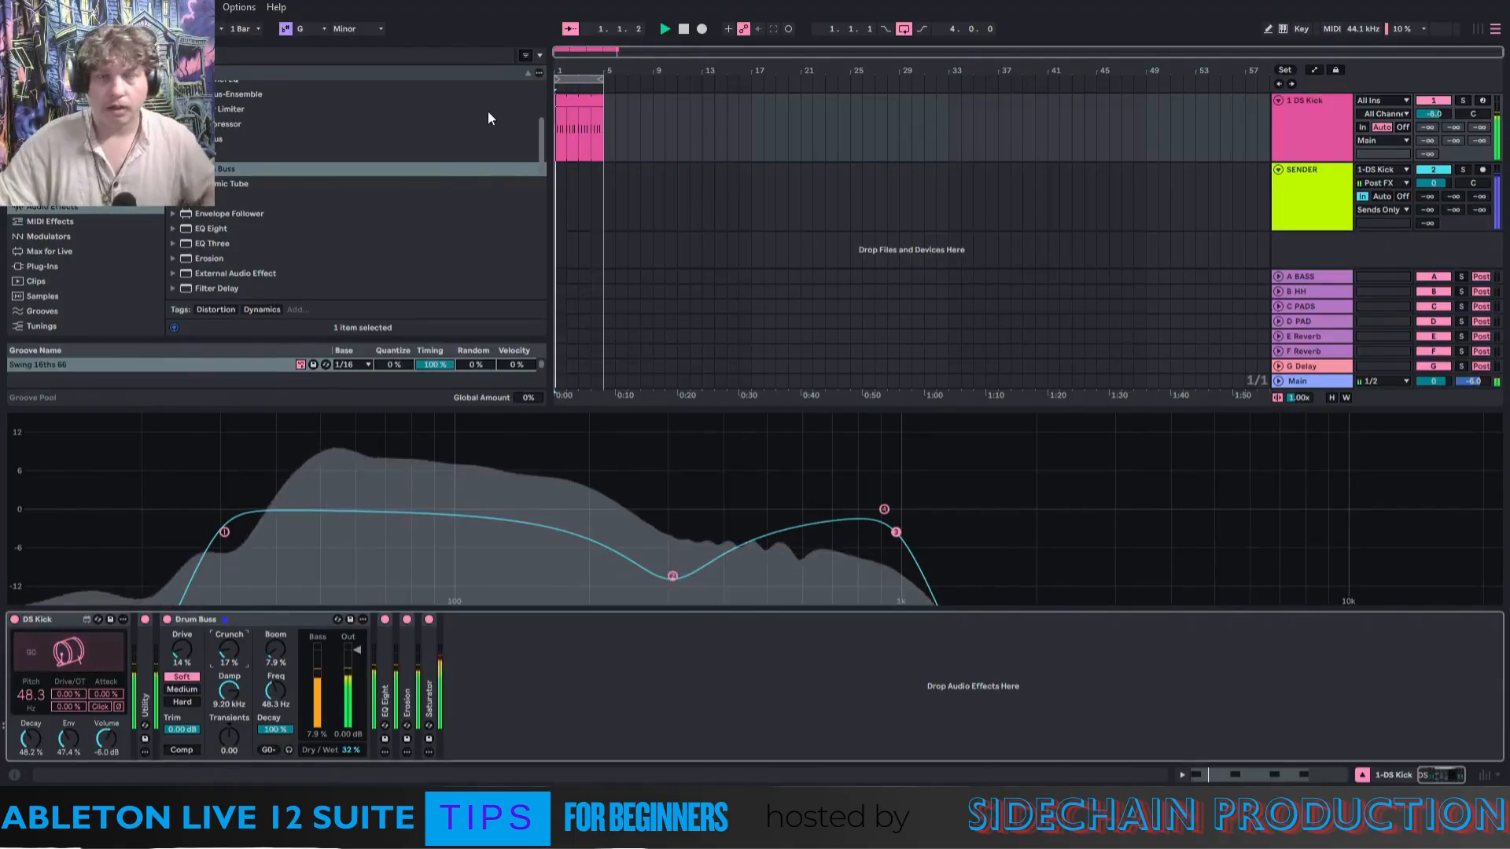
Stop playback, unfold EQ Eight in the kick's chain and return its curve display to the compact device view.
click(1323, 145)
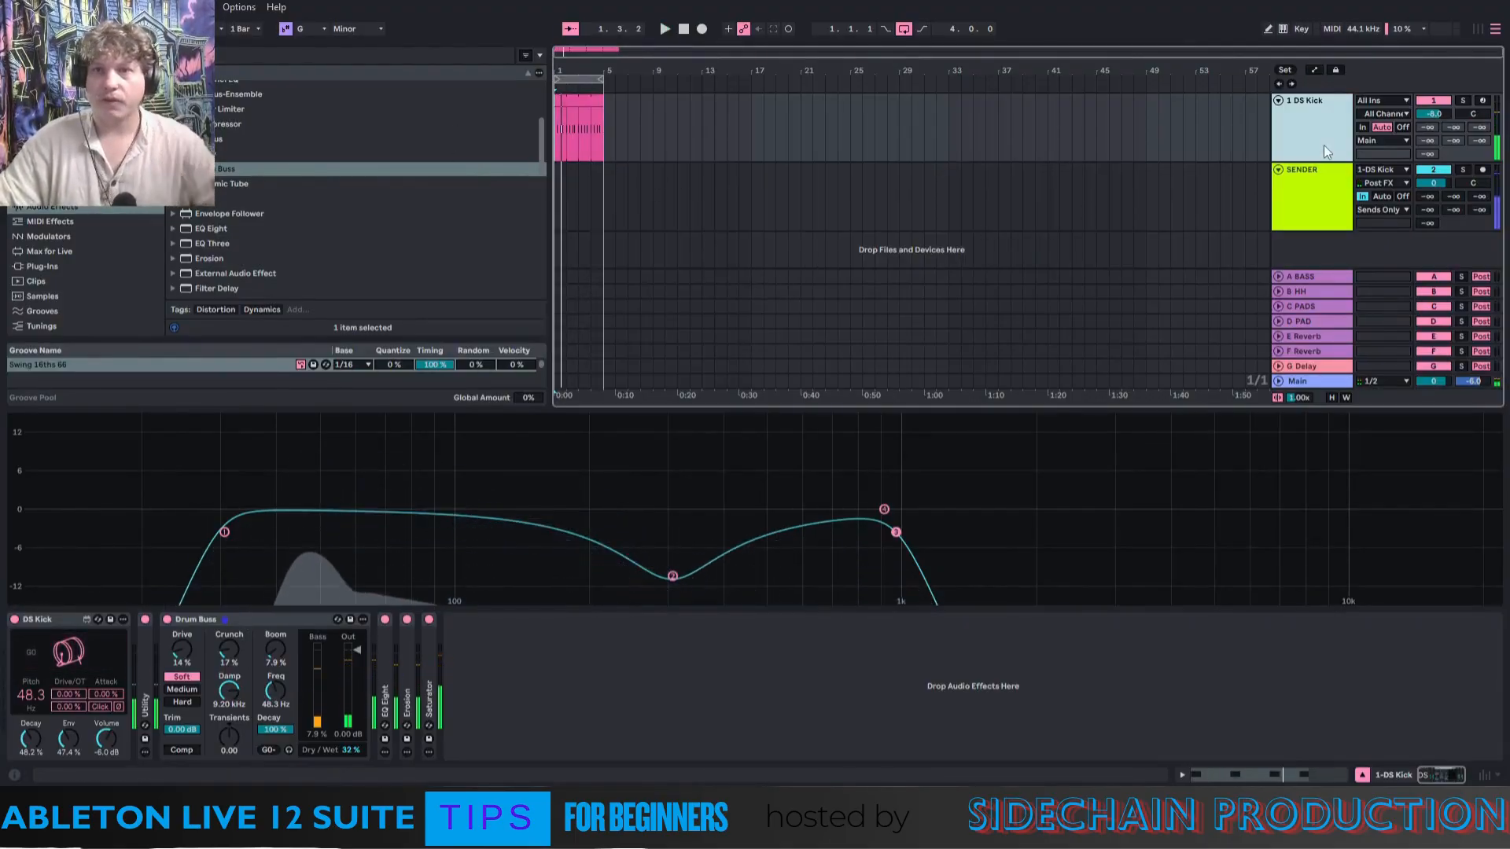
double_click(389, 648)
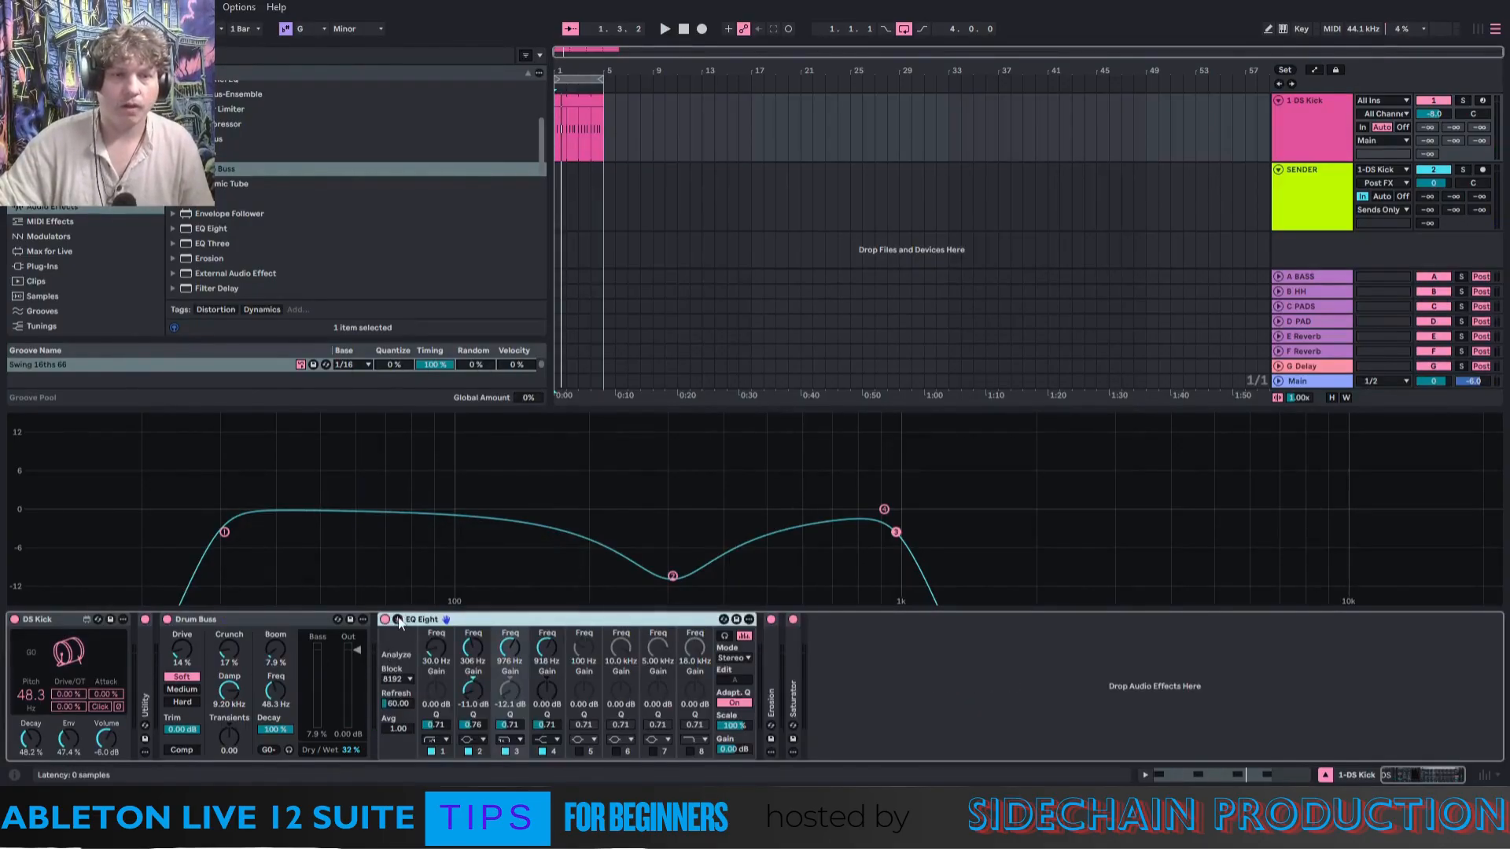
click(398, 620)
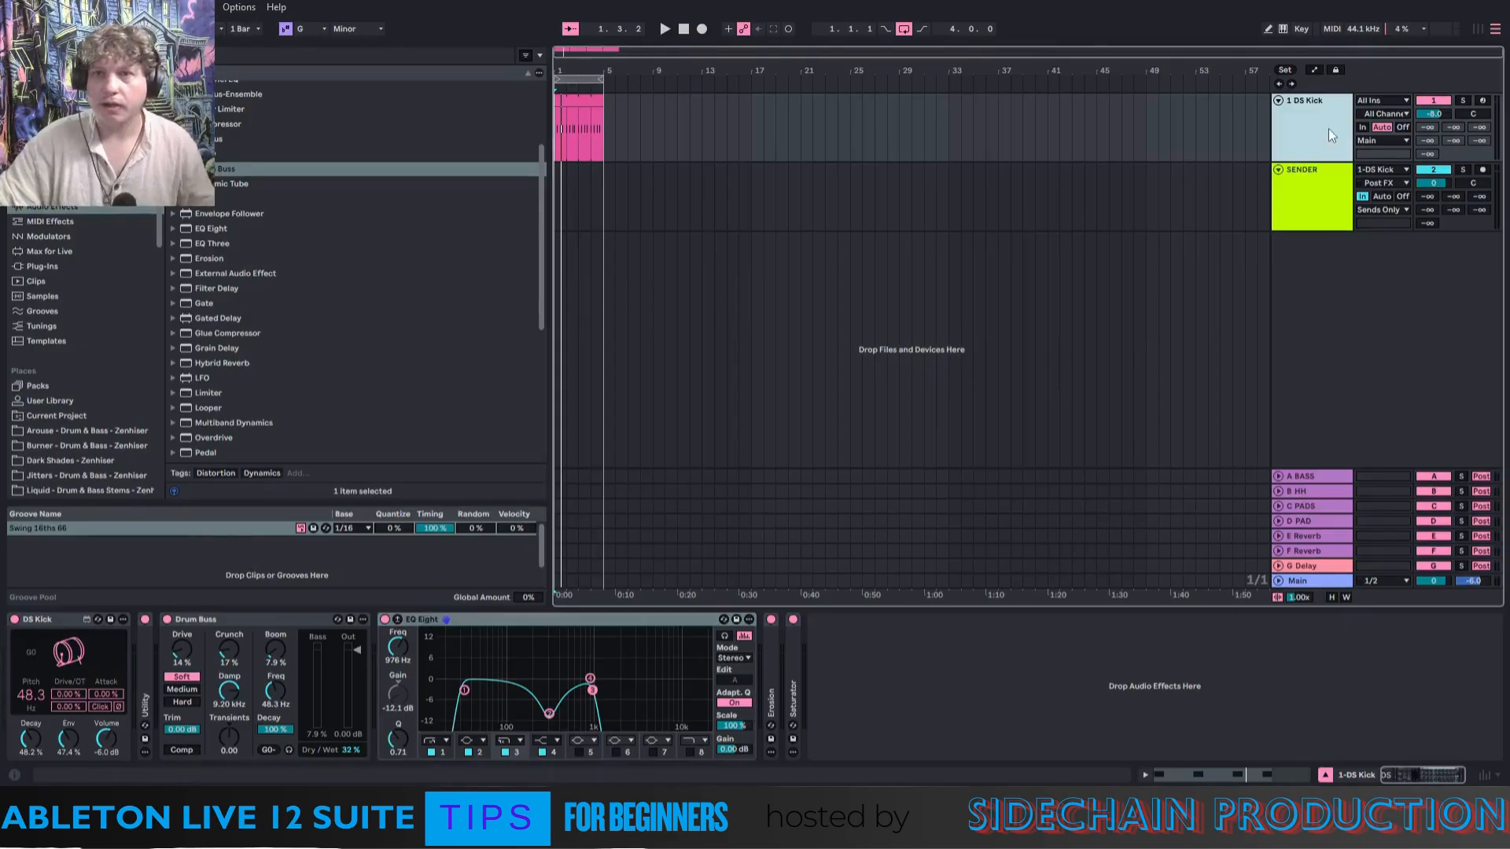
Delete the Reverb from the A BASS return track.
click(1299, 200)
click(1295, 118)
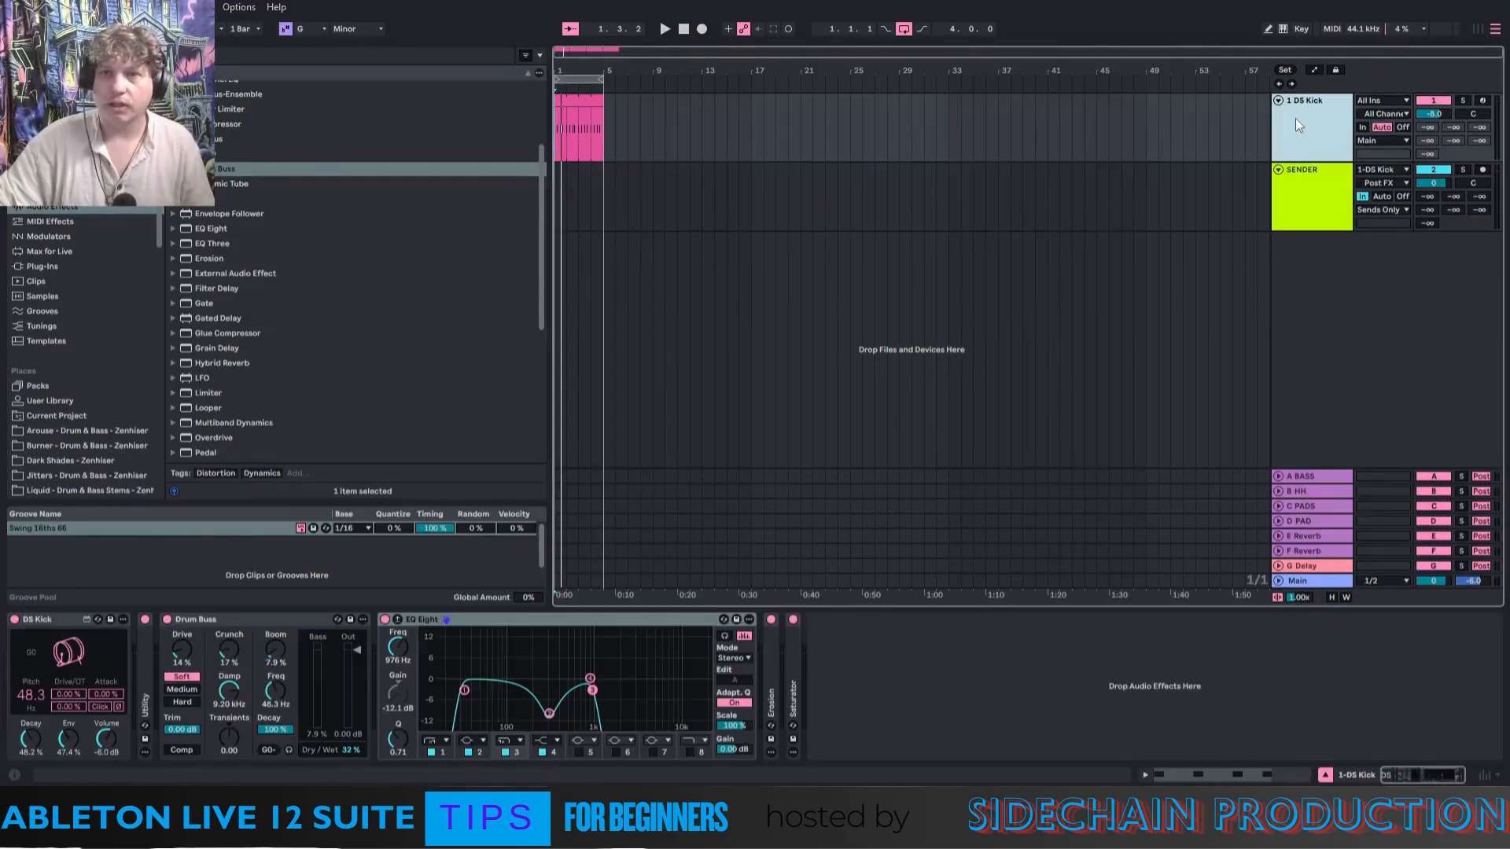
click(1328, 190)
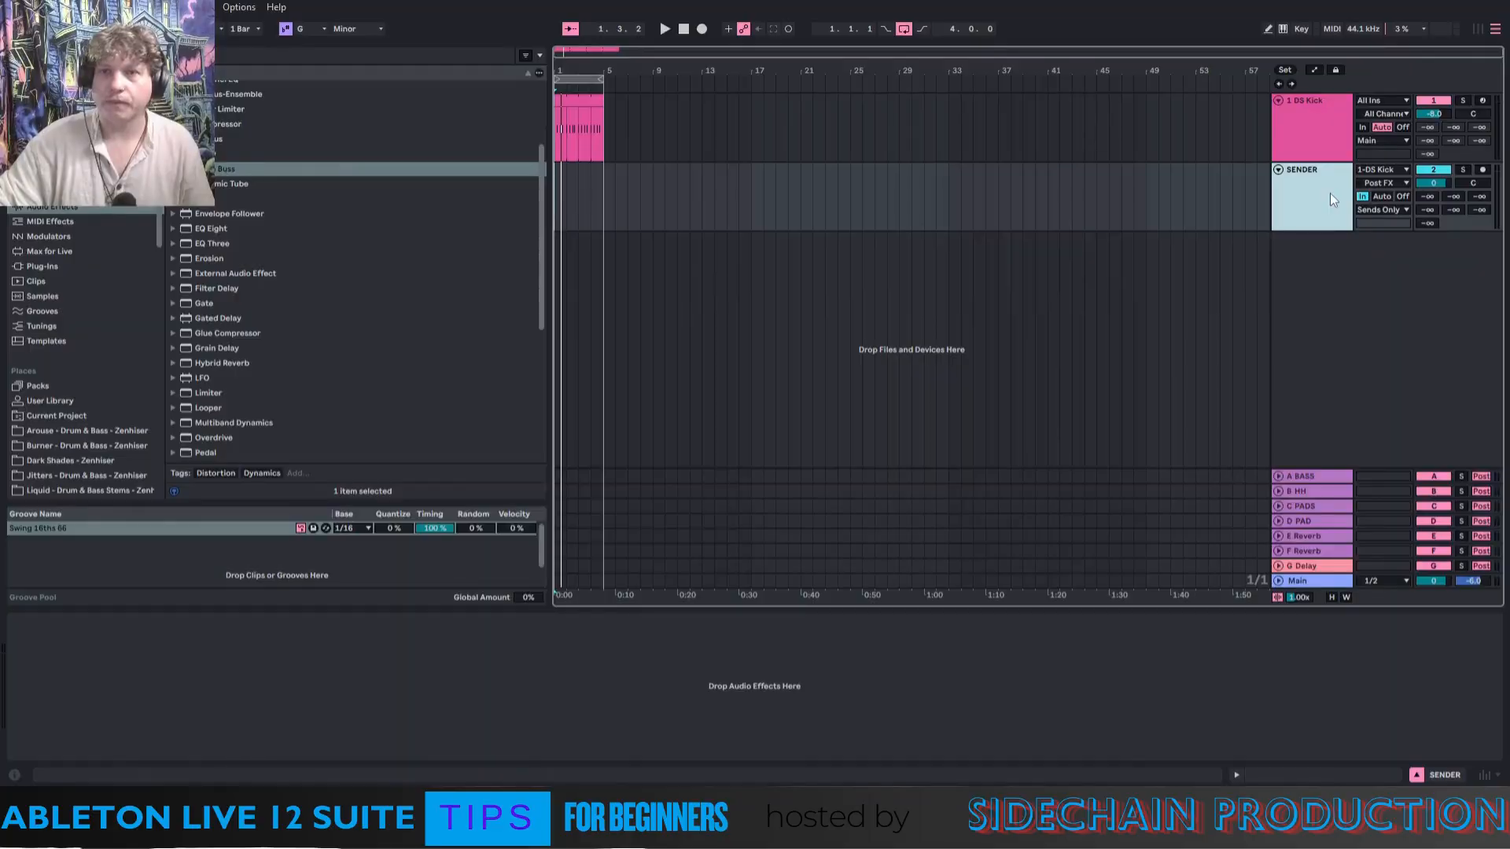
click(1304, 477)
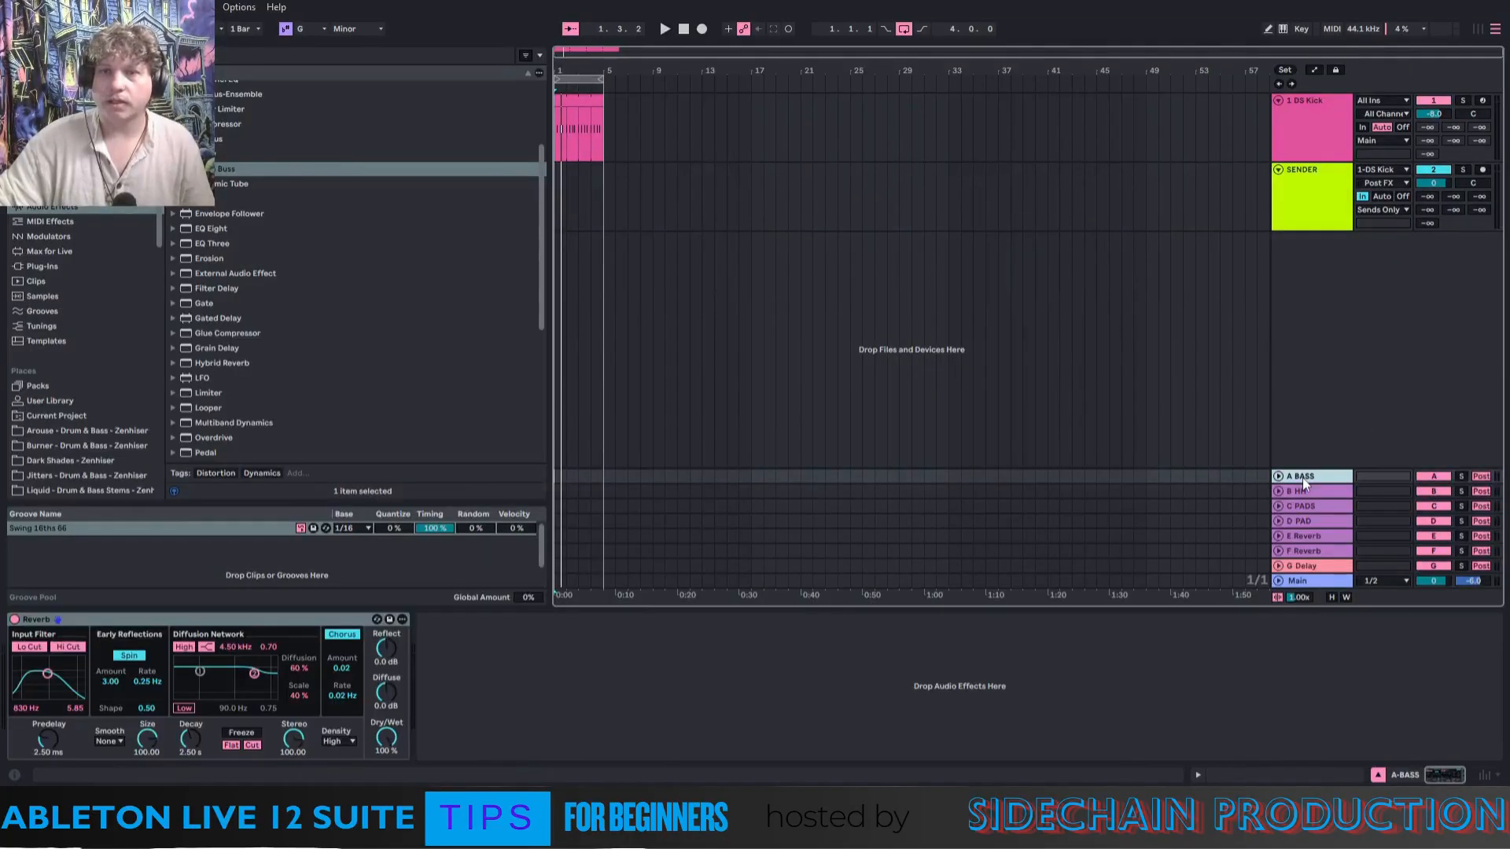
click(275, 621)
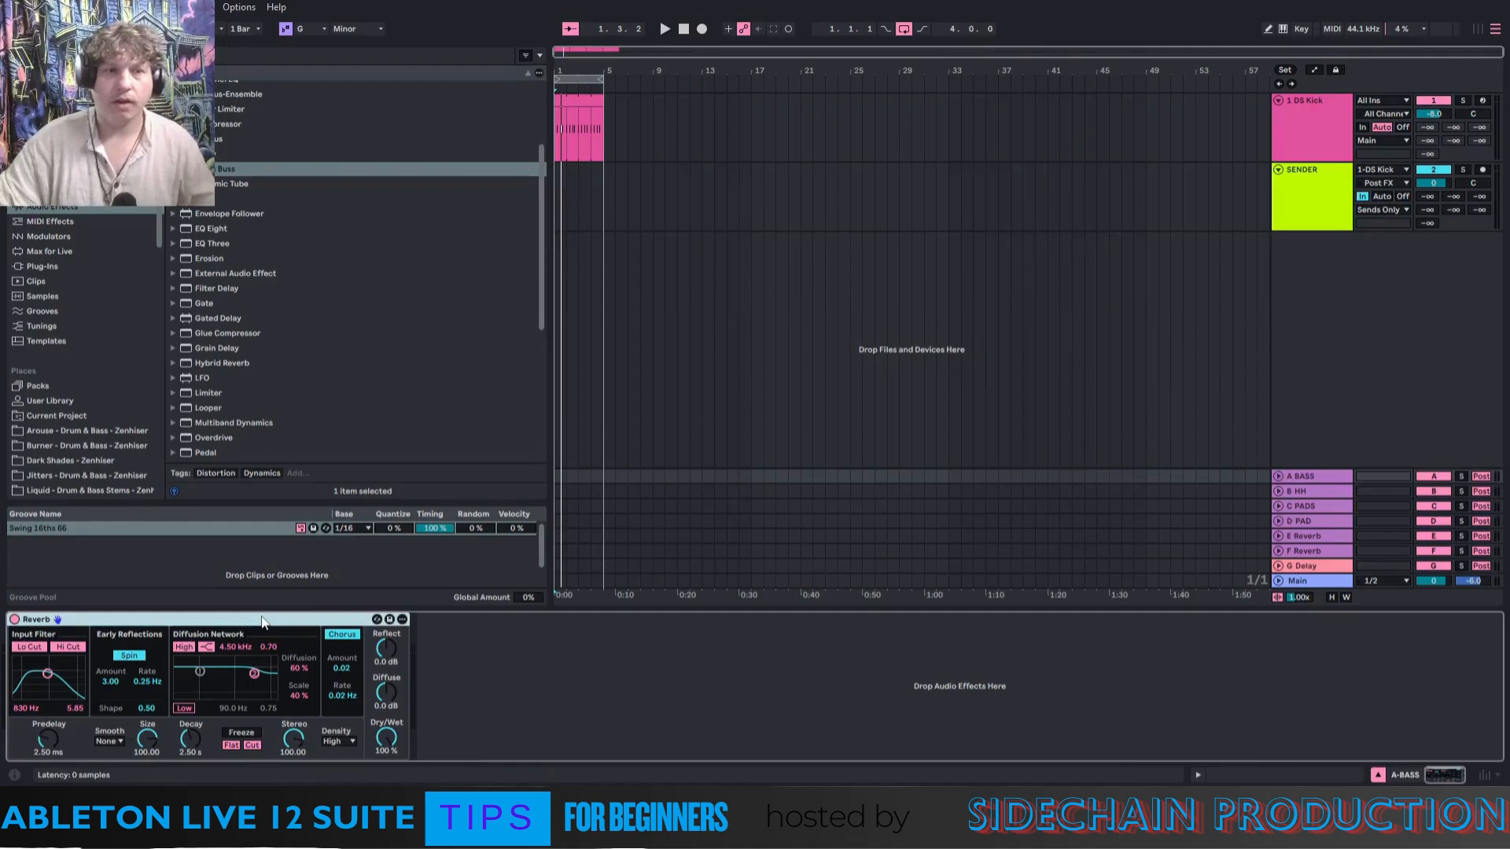
key(Delete)
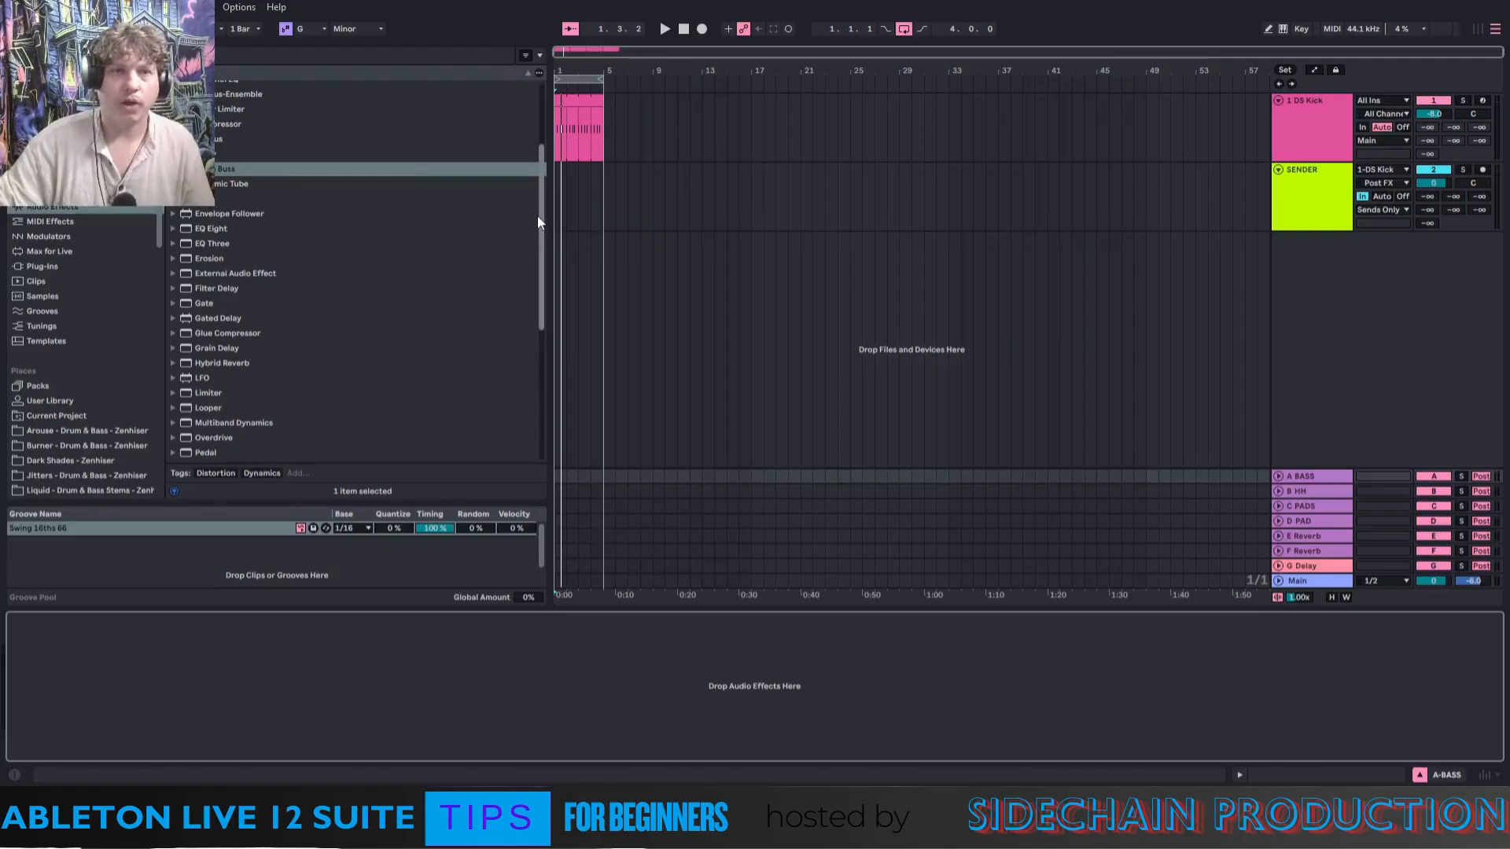
Add Spectral Resonator to the A BASS return and set its frequency as a note, G2.
drag(540, 218, 542, 348)
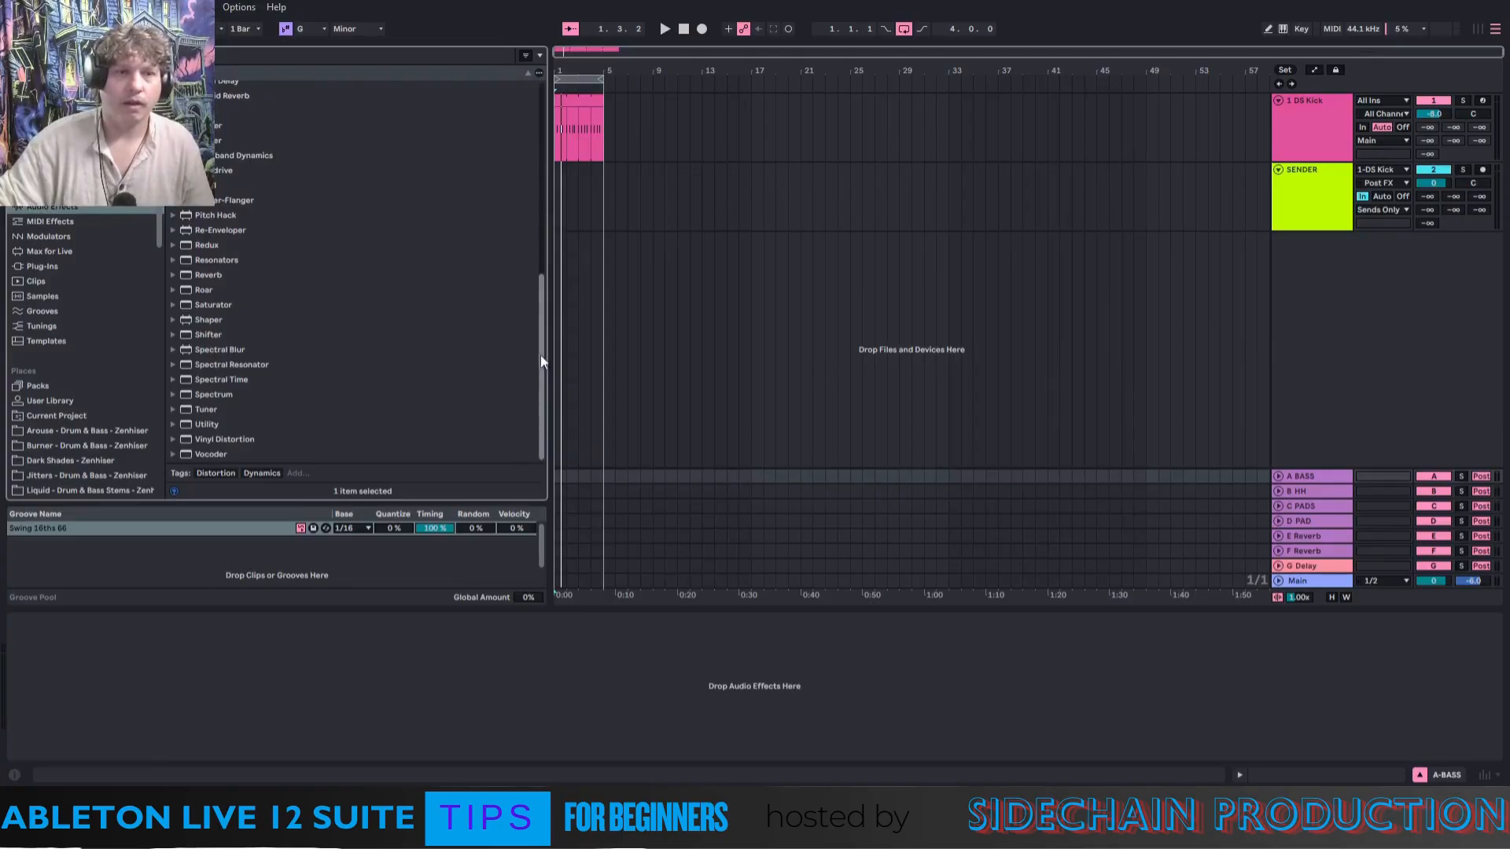
double_click(209, 366)
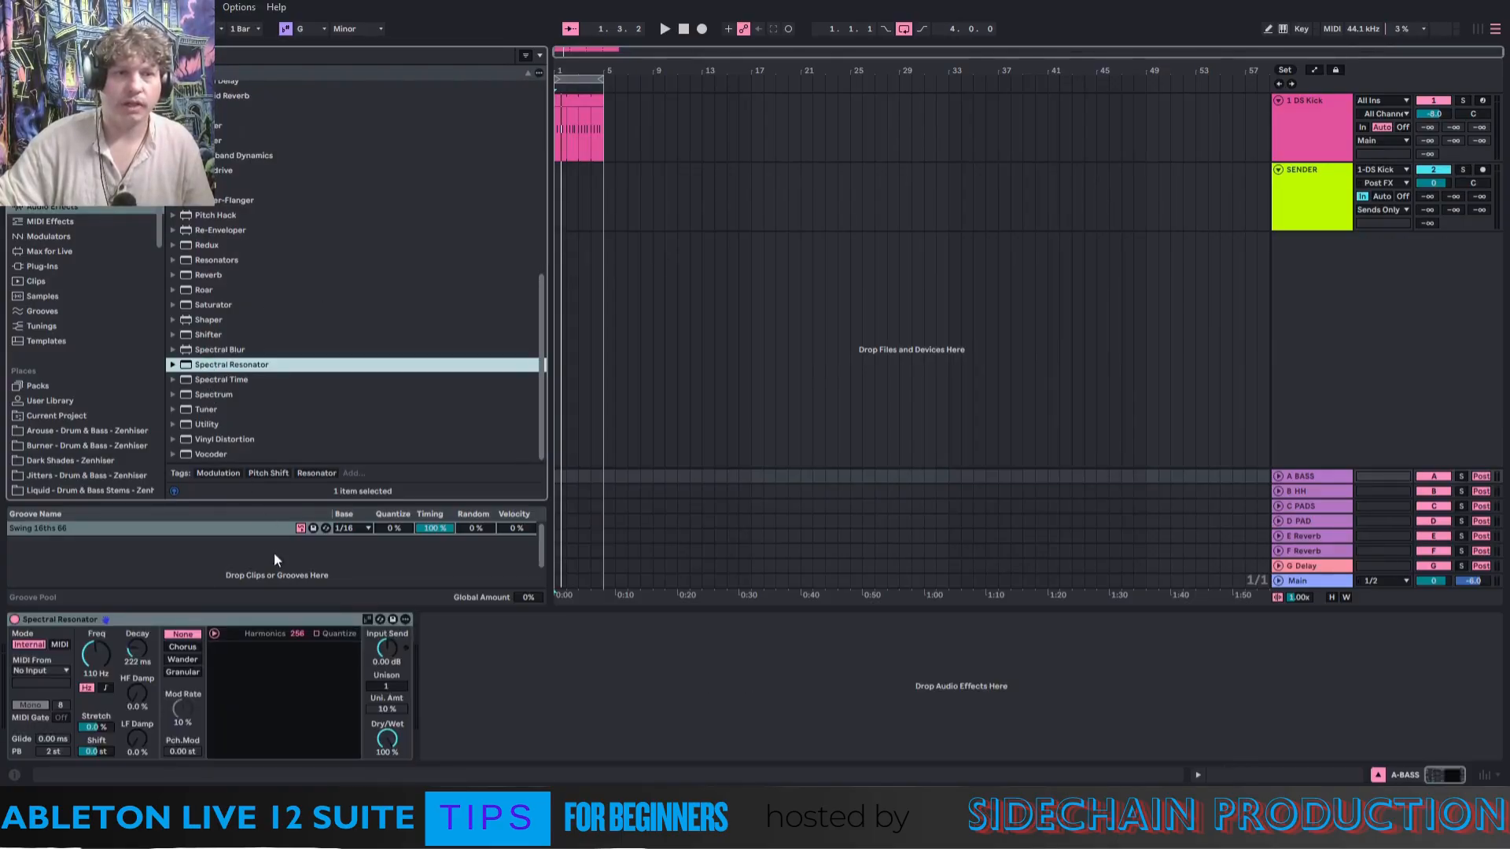
click(105, 688)
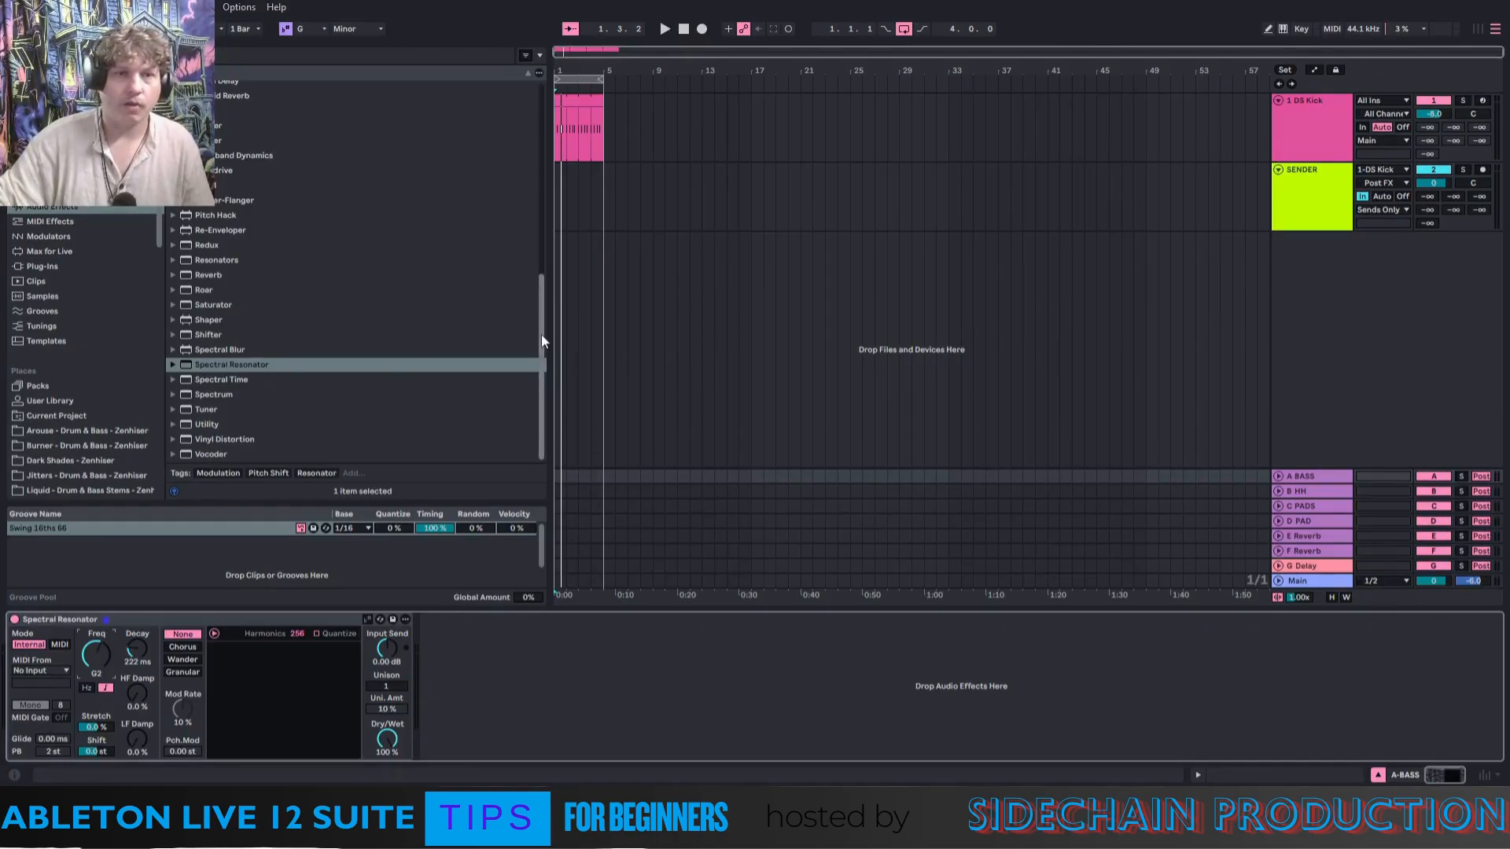
Insert a Delay ahead of Spectral Resonator on the A BASS return.
drag(542, 336, 535, 185)
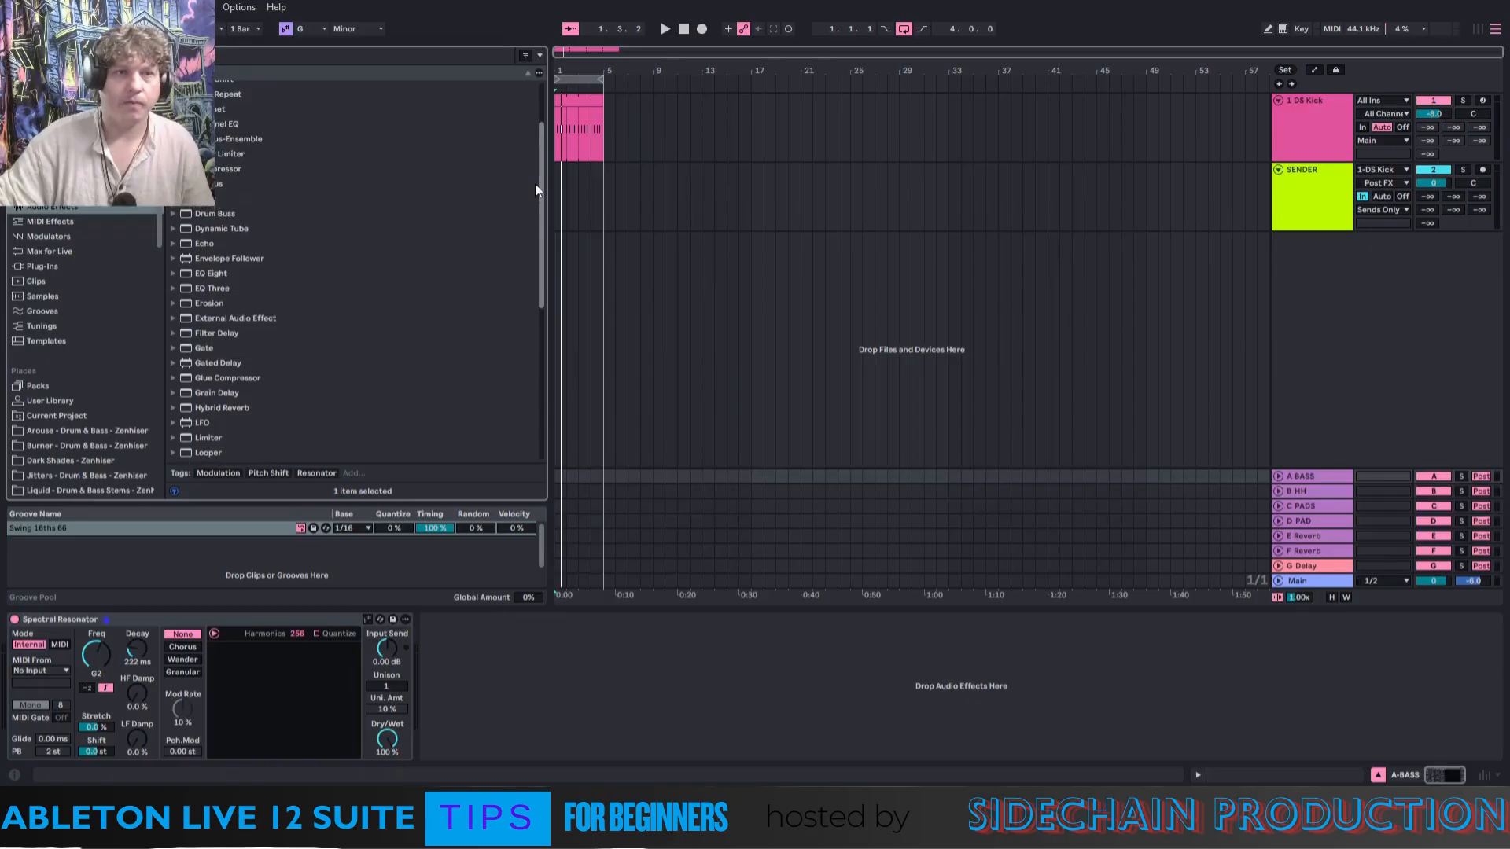
click(535, 198)
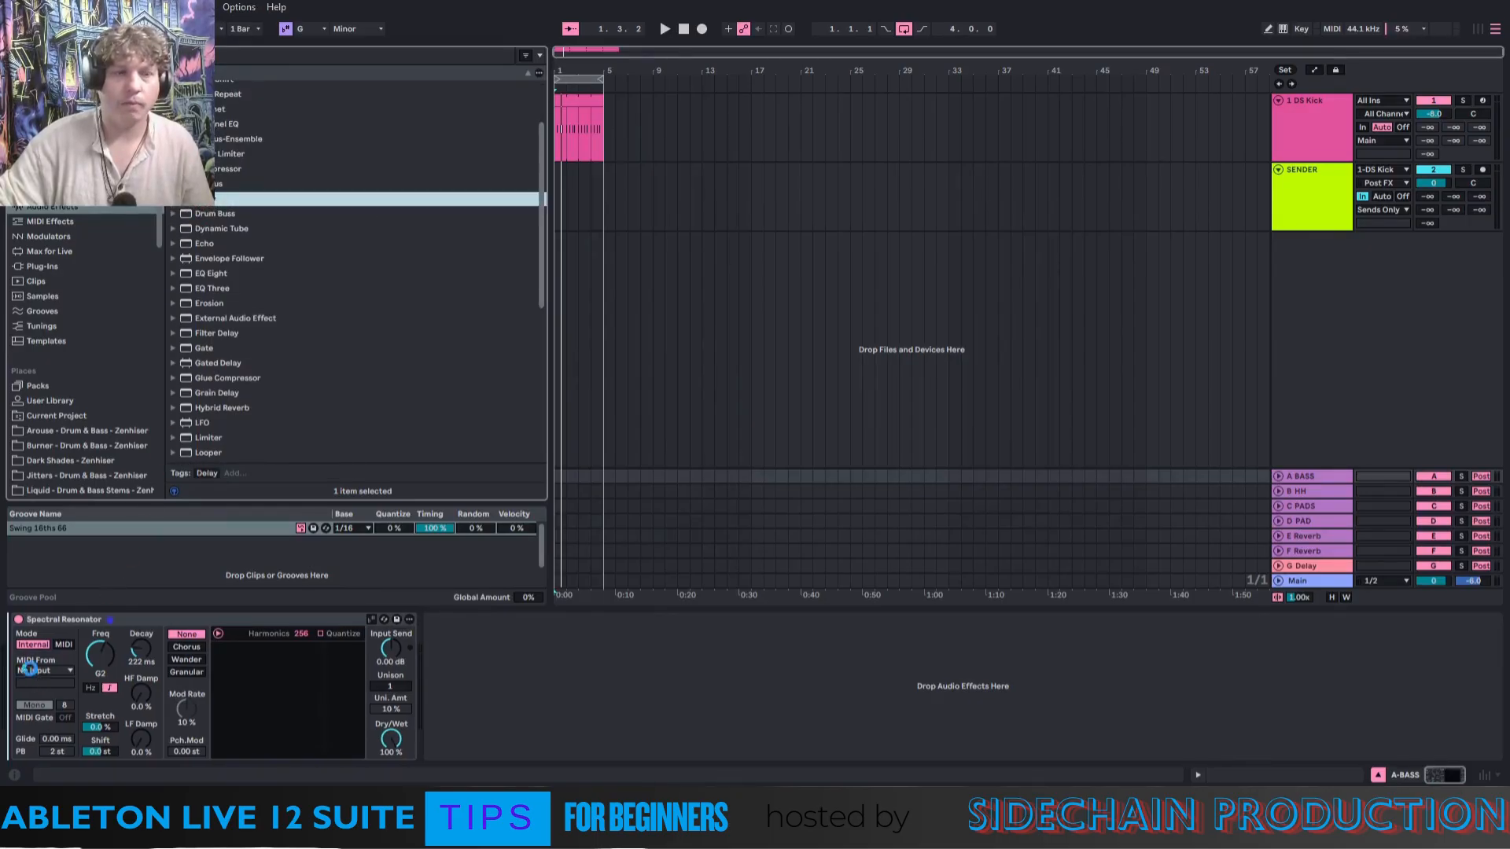
drag(31, 670, 32, 670)
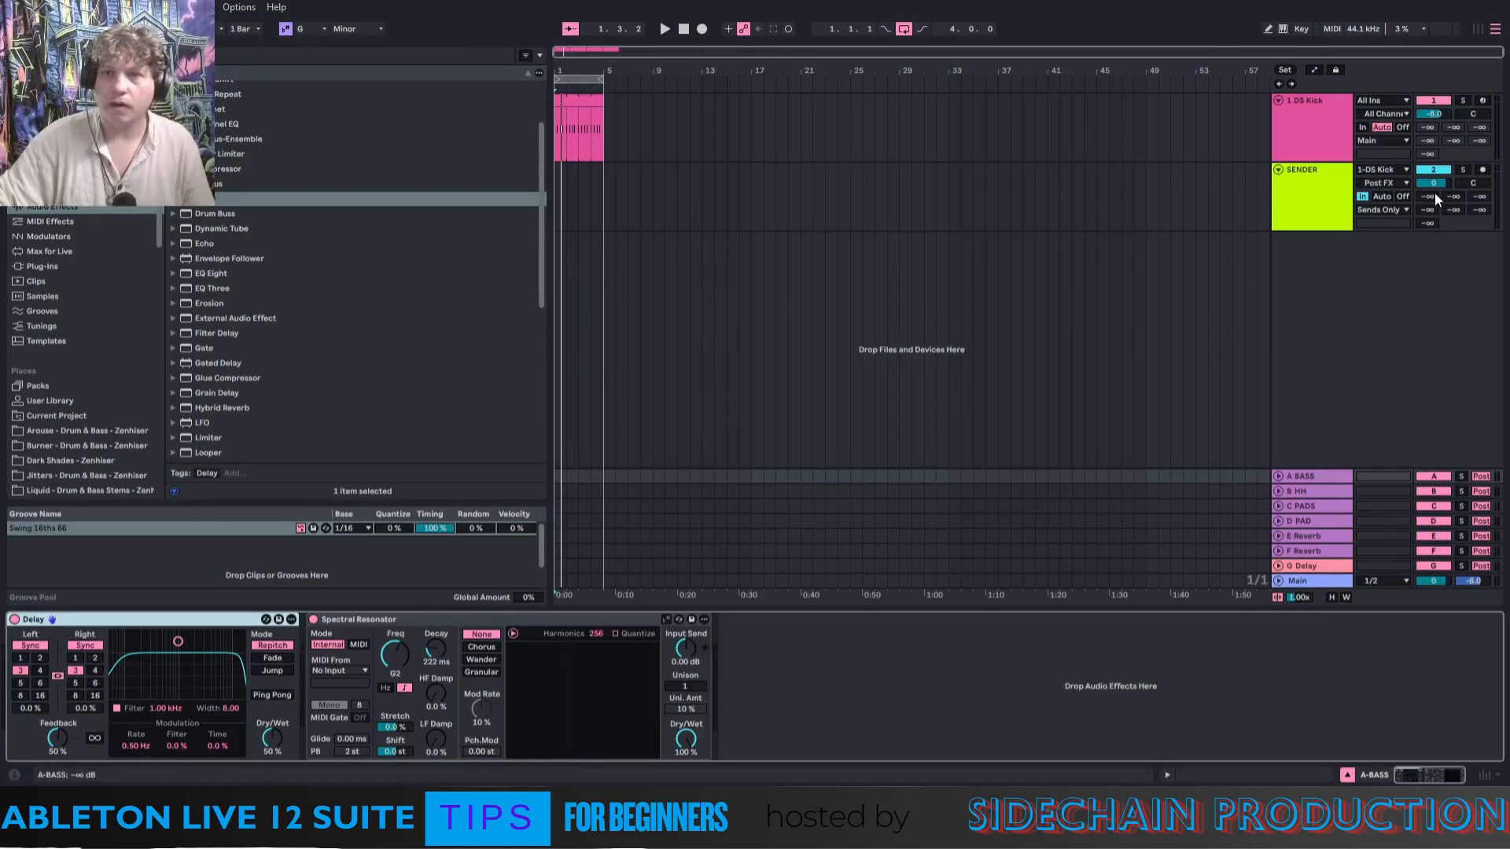
Start playback and set the SENDER track's send to A BASS to -12.0 dB.
drag(1434, 198, 1434, 177)
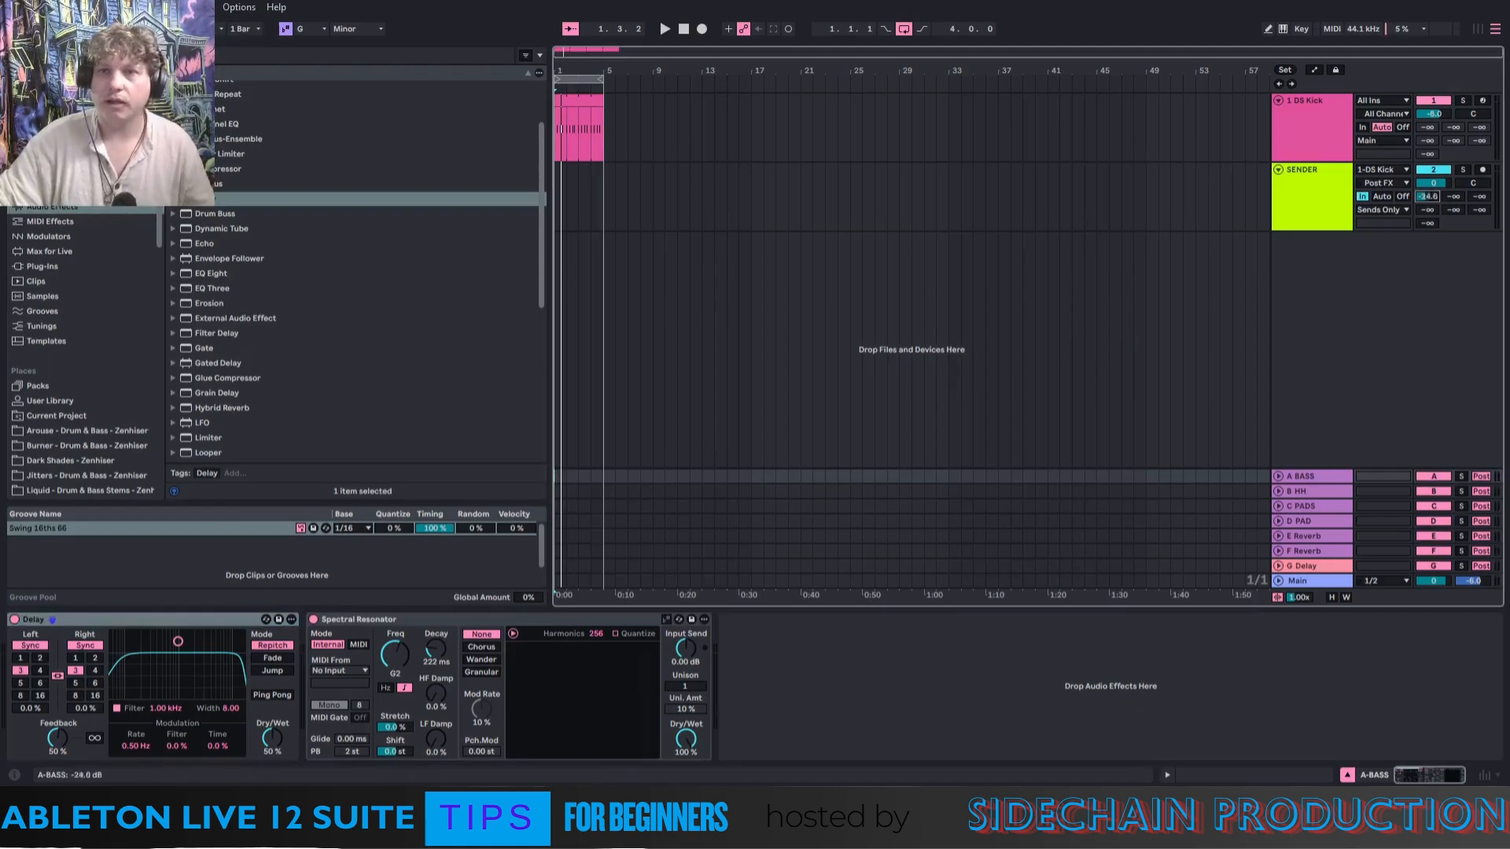
key(space)
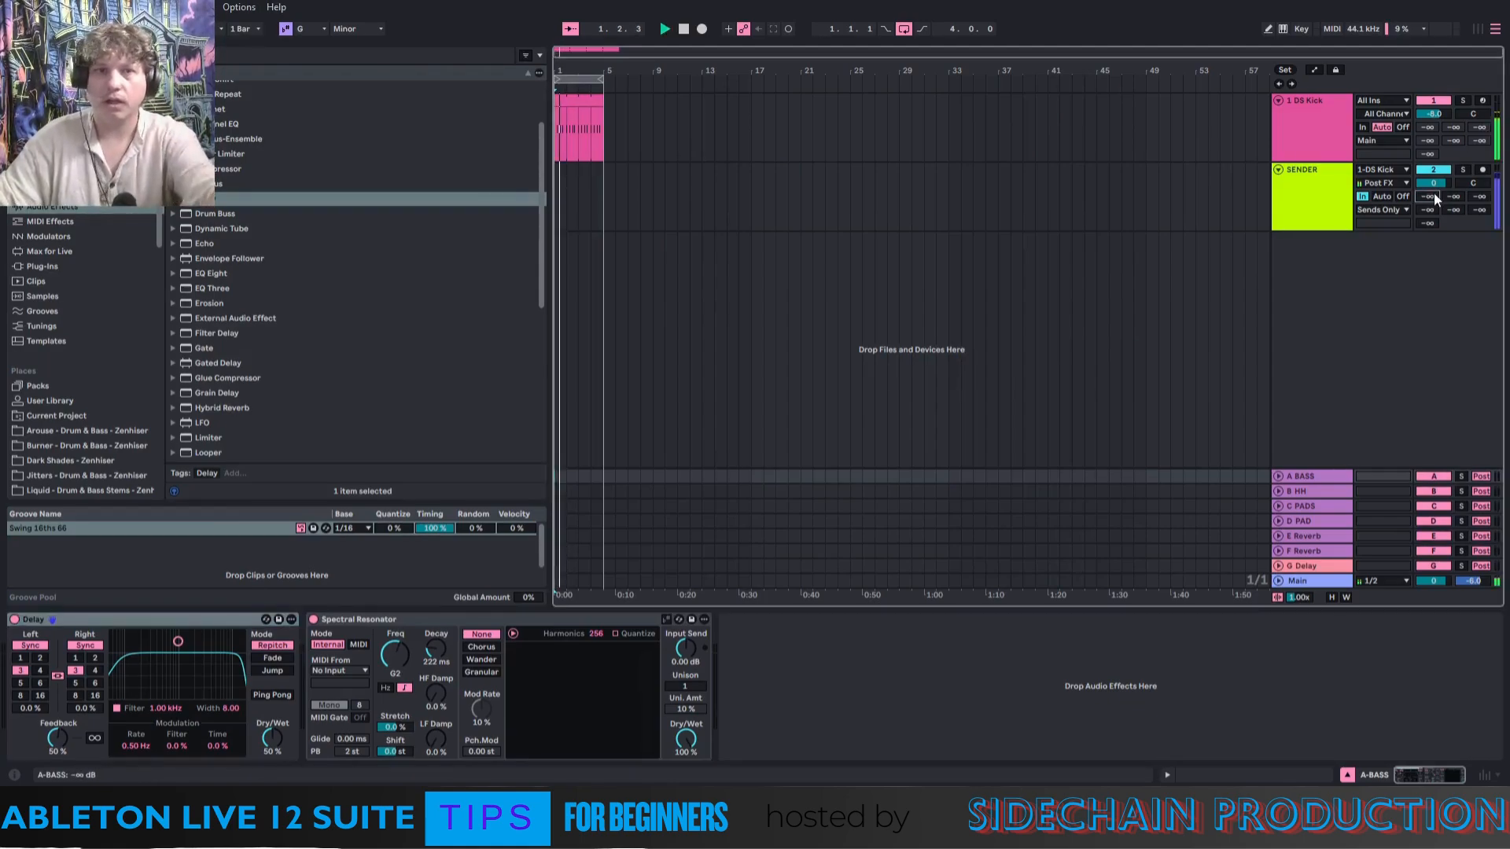
drag(1434, 195, 1434, 194)
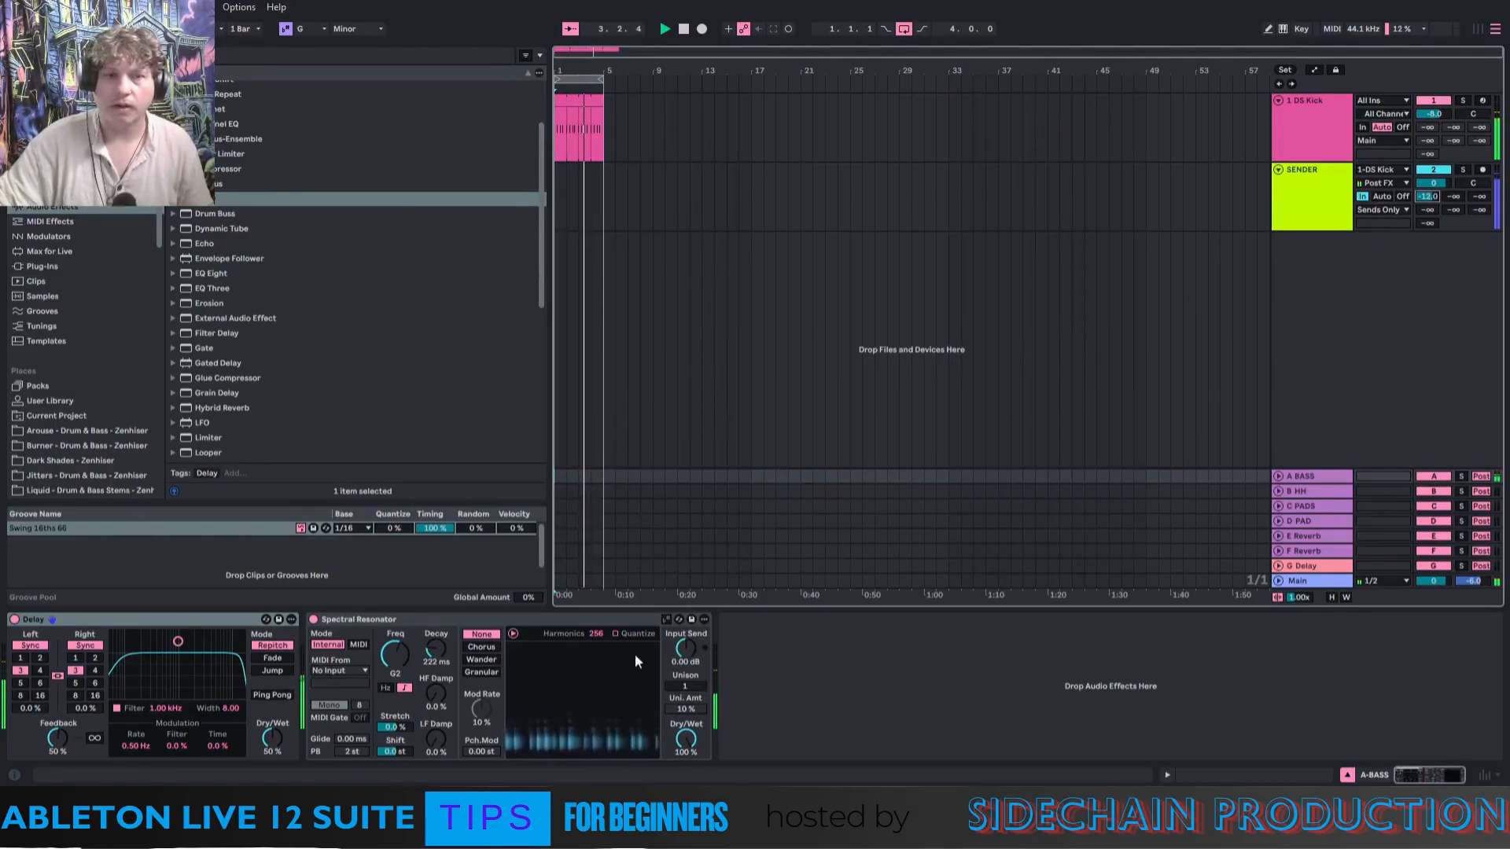
Tune Spectral Resonator to G1 and set its decay to 138 ms.
click(398, 675)
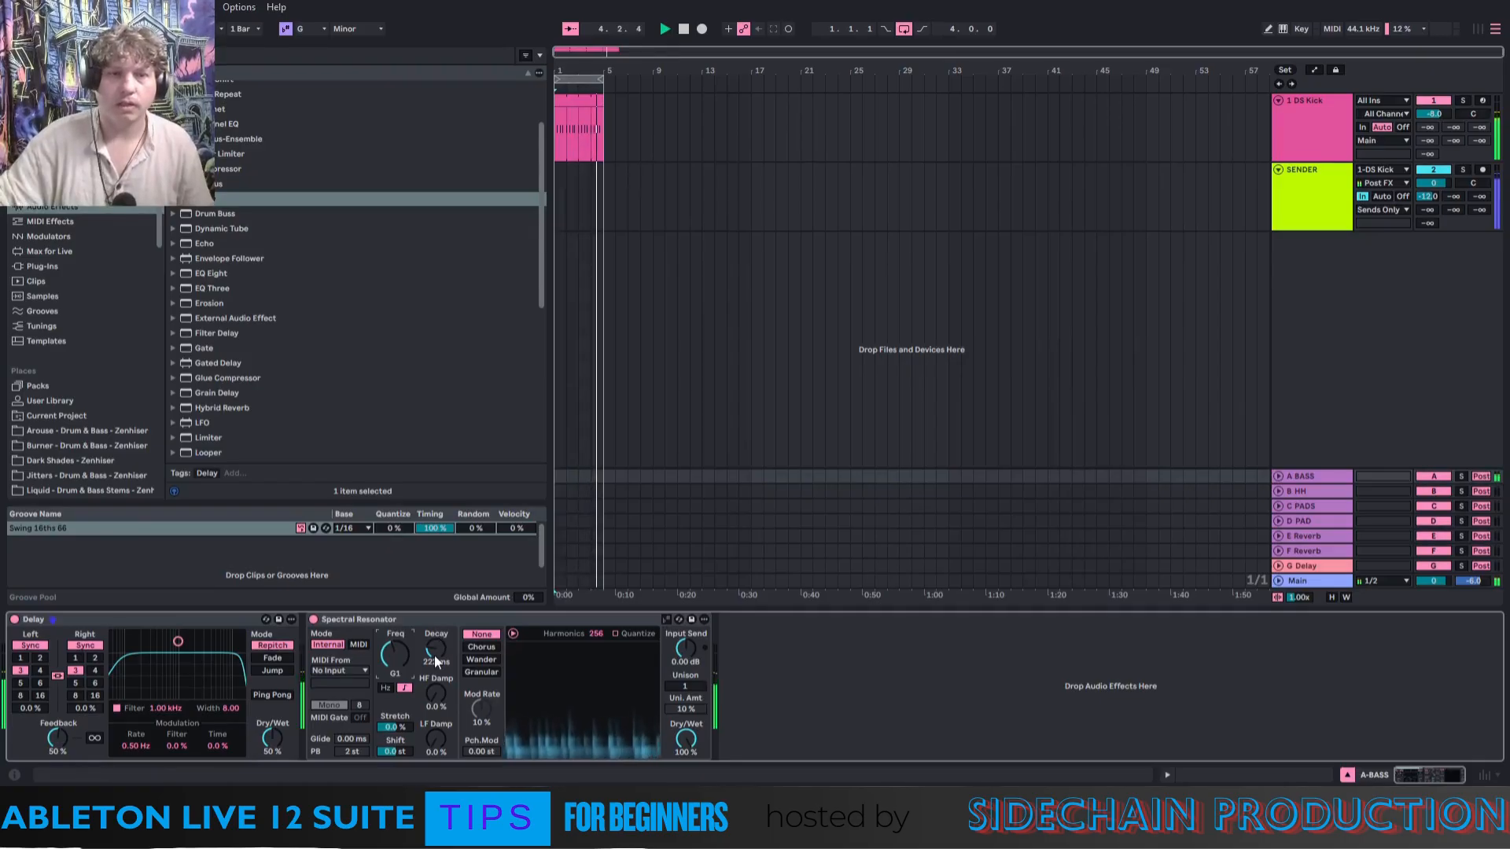
drag(434, 654, 434, 629)
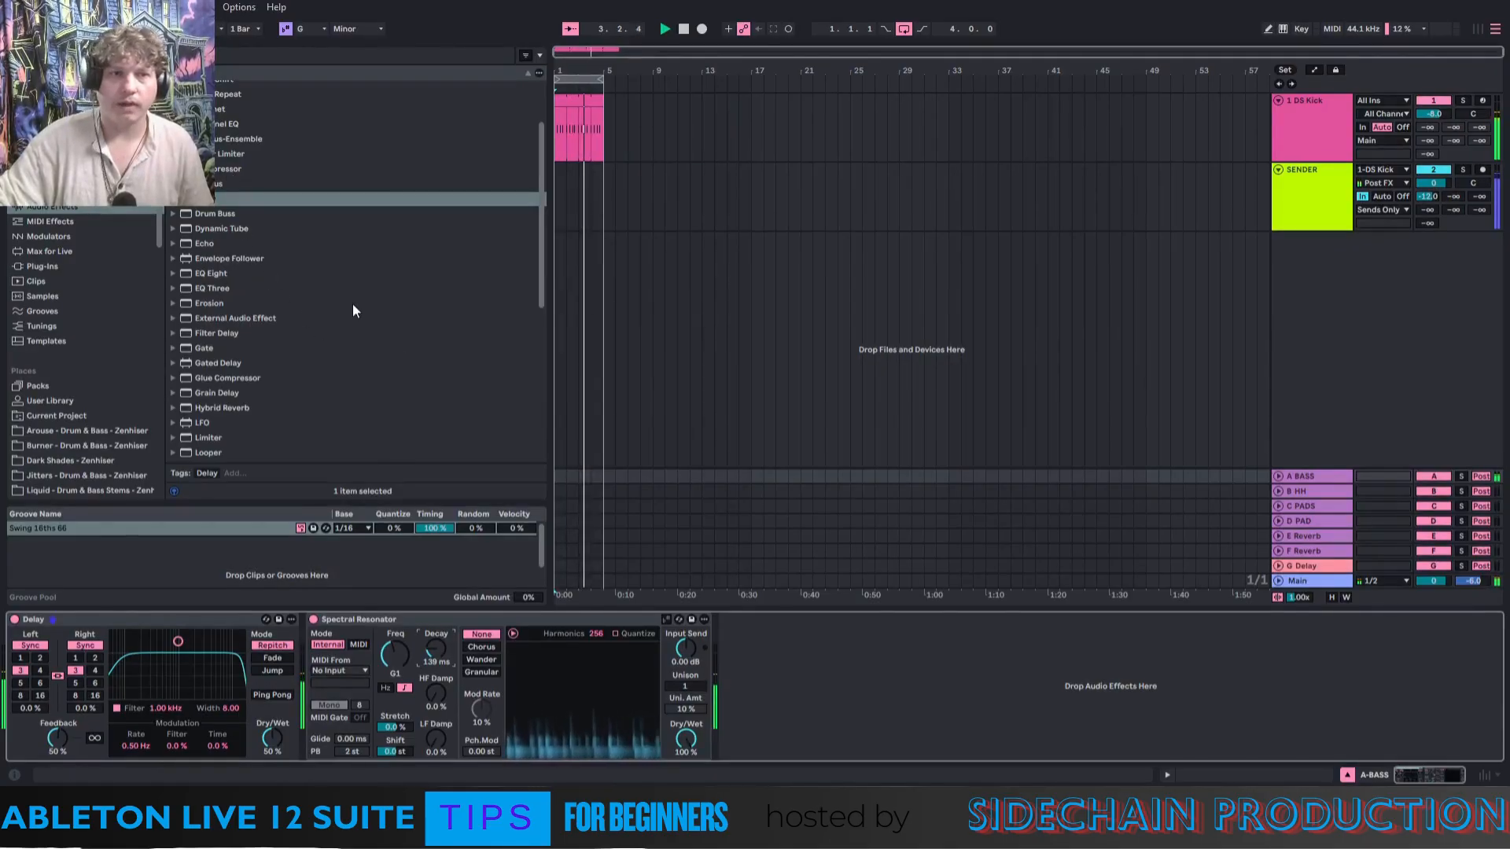
Add Drum Buss and EQ Eight after Spectral Resonator on A BASS, and expand EQ Eight's spectrum display.
drag(212, 216, 758, 663)
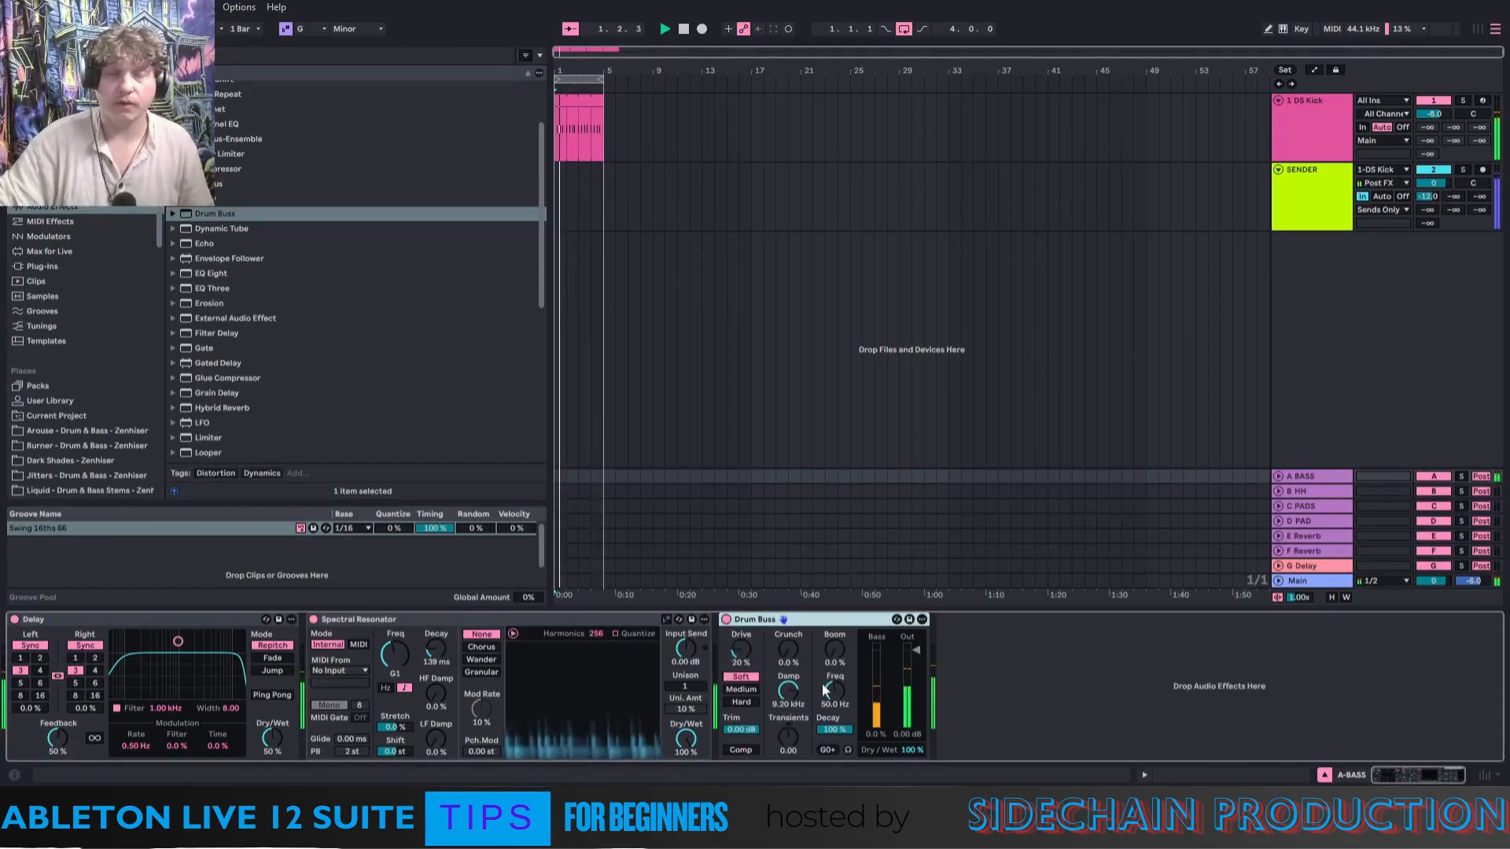
click(835, 705)
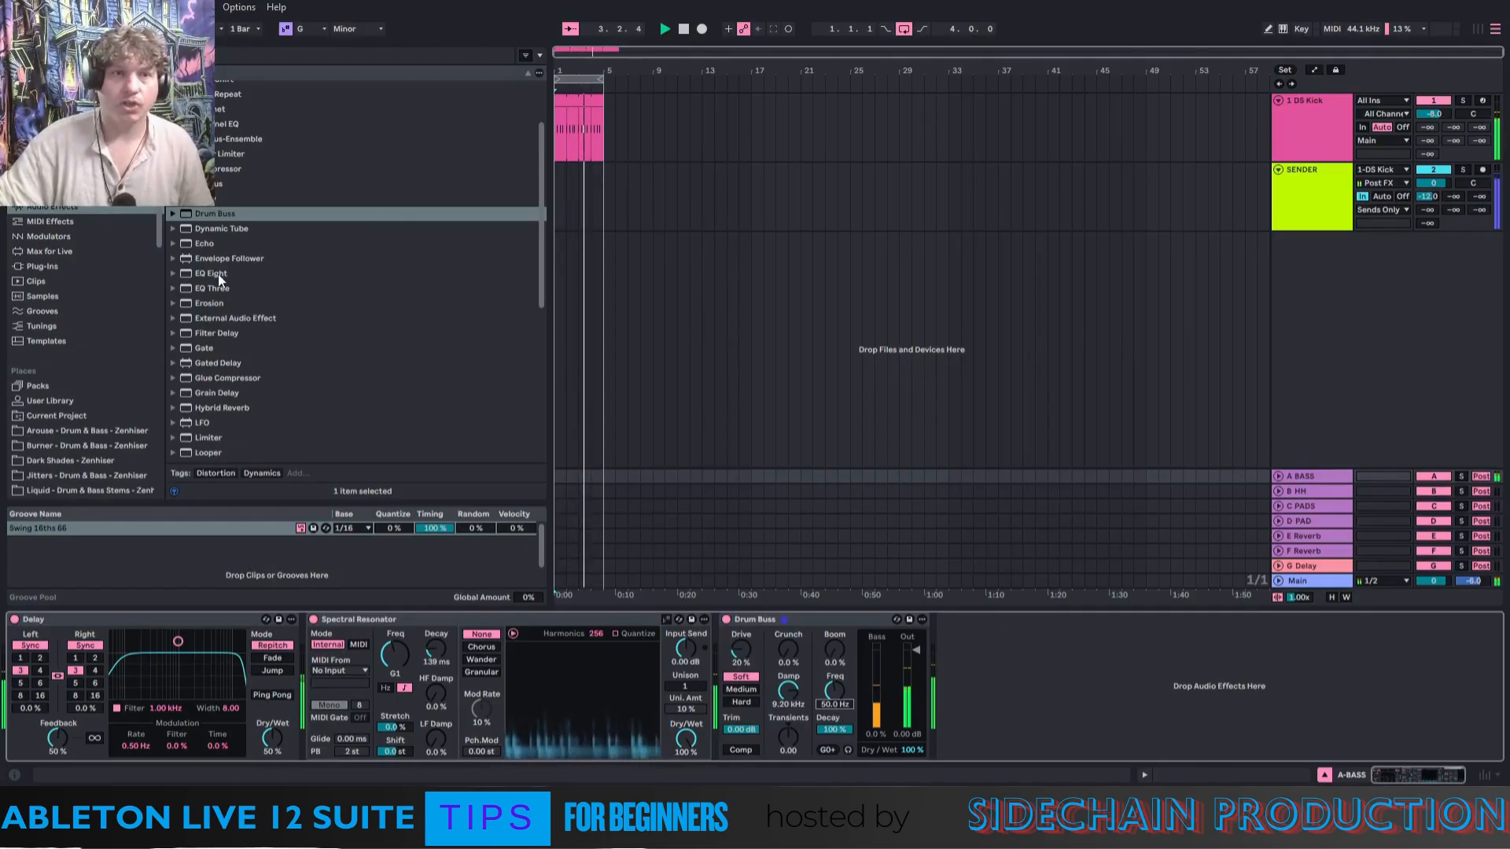
drag(219, 274, 1030, 684)
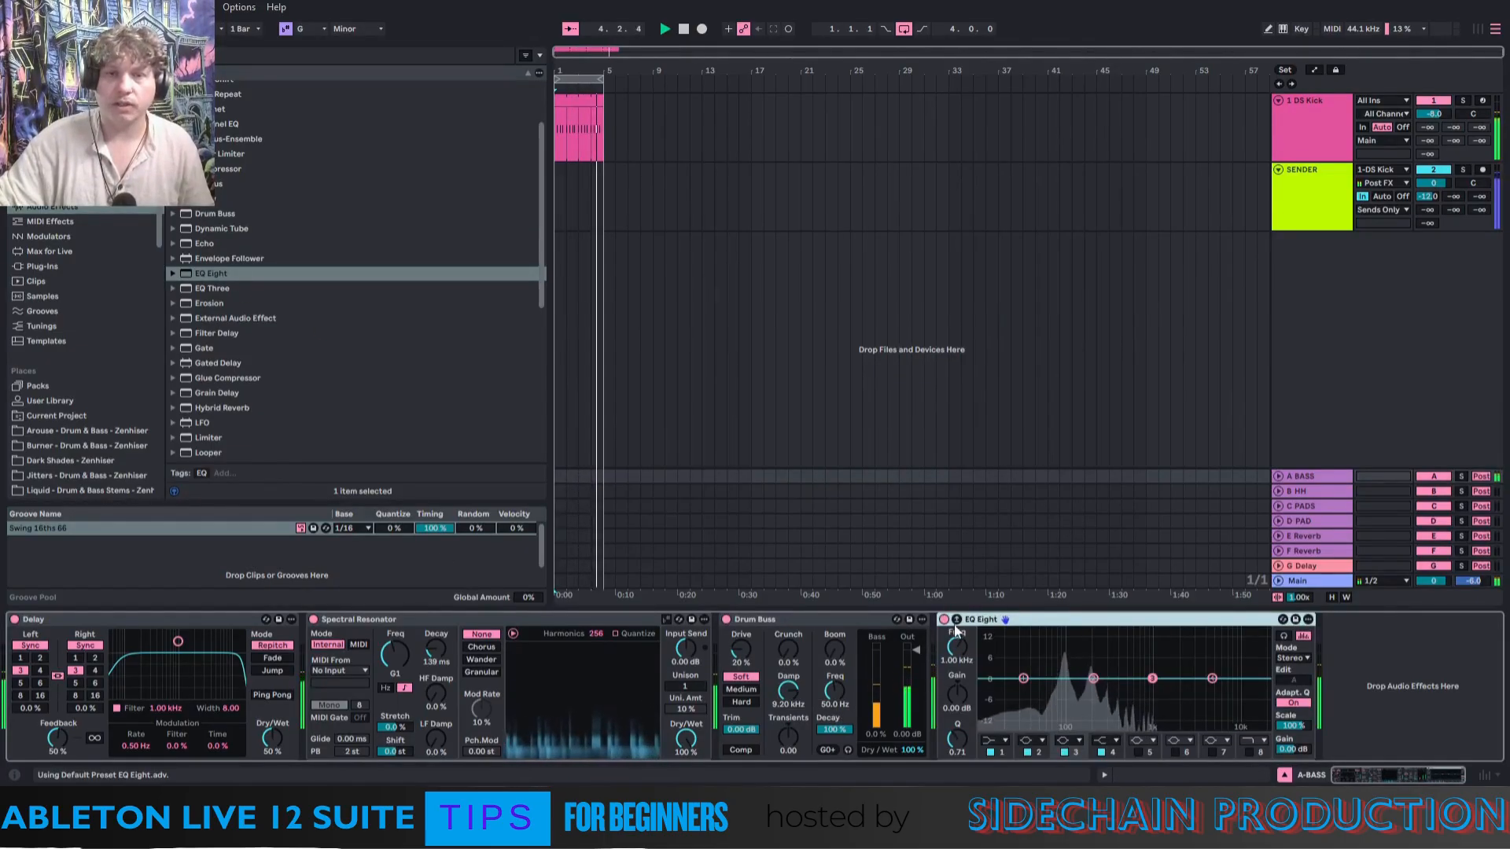
click(956, 622)
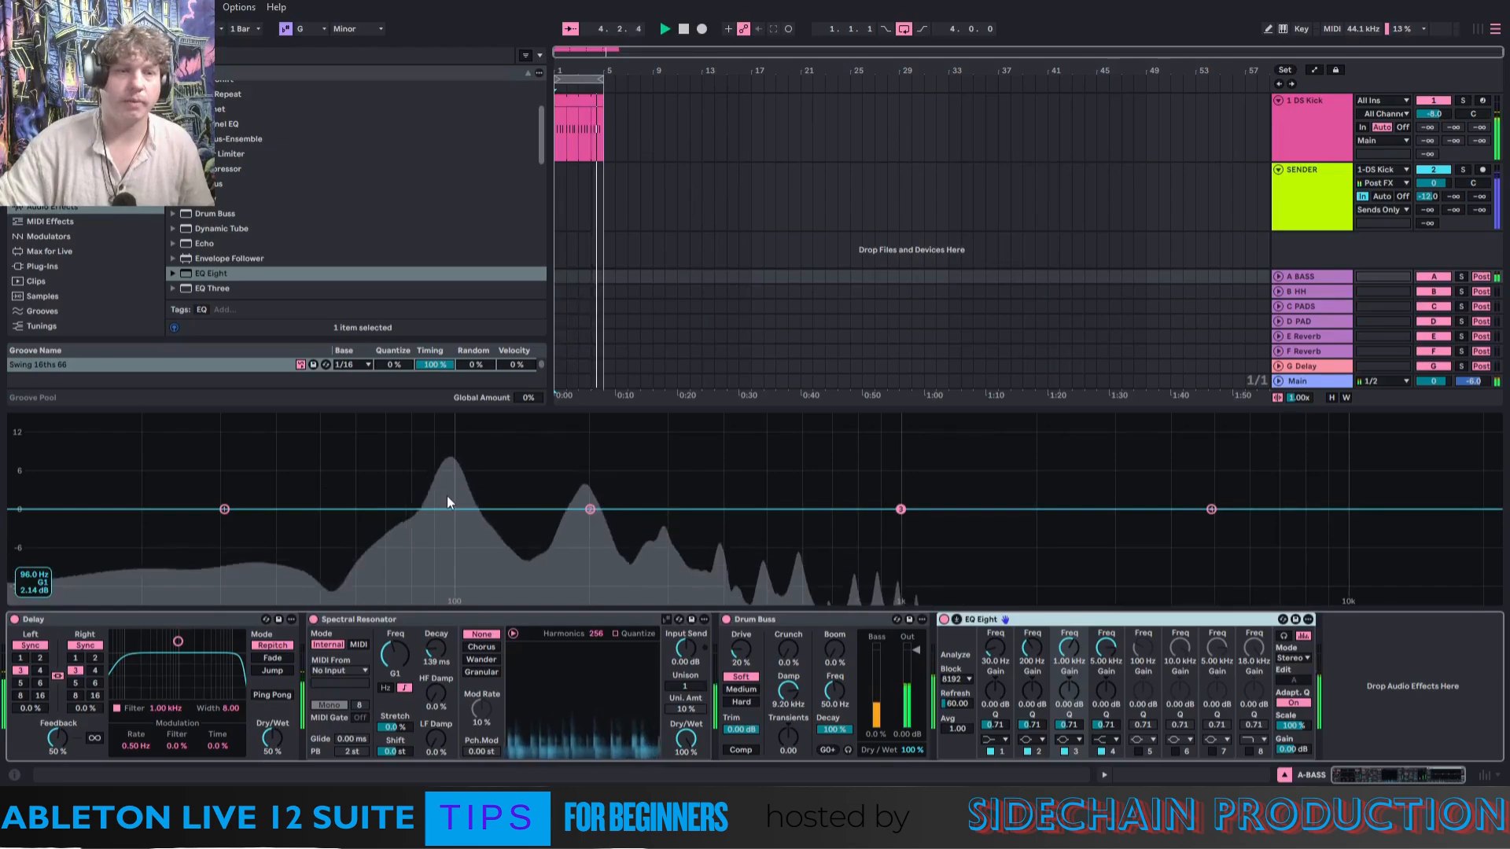
Try a boom frequency of 90 Hz in the Drum Buss on A BASS.
click(832, 701)
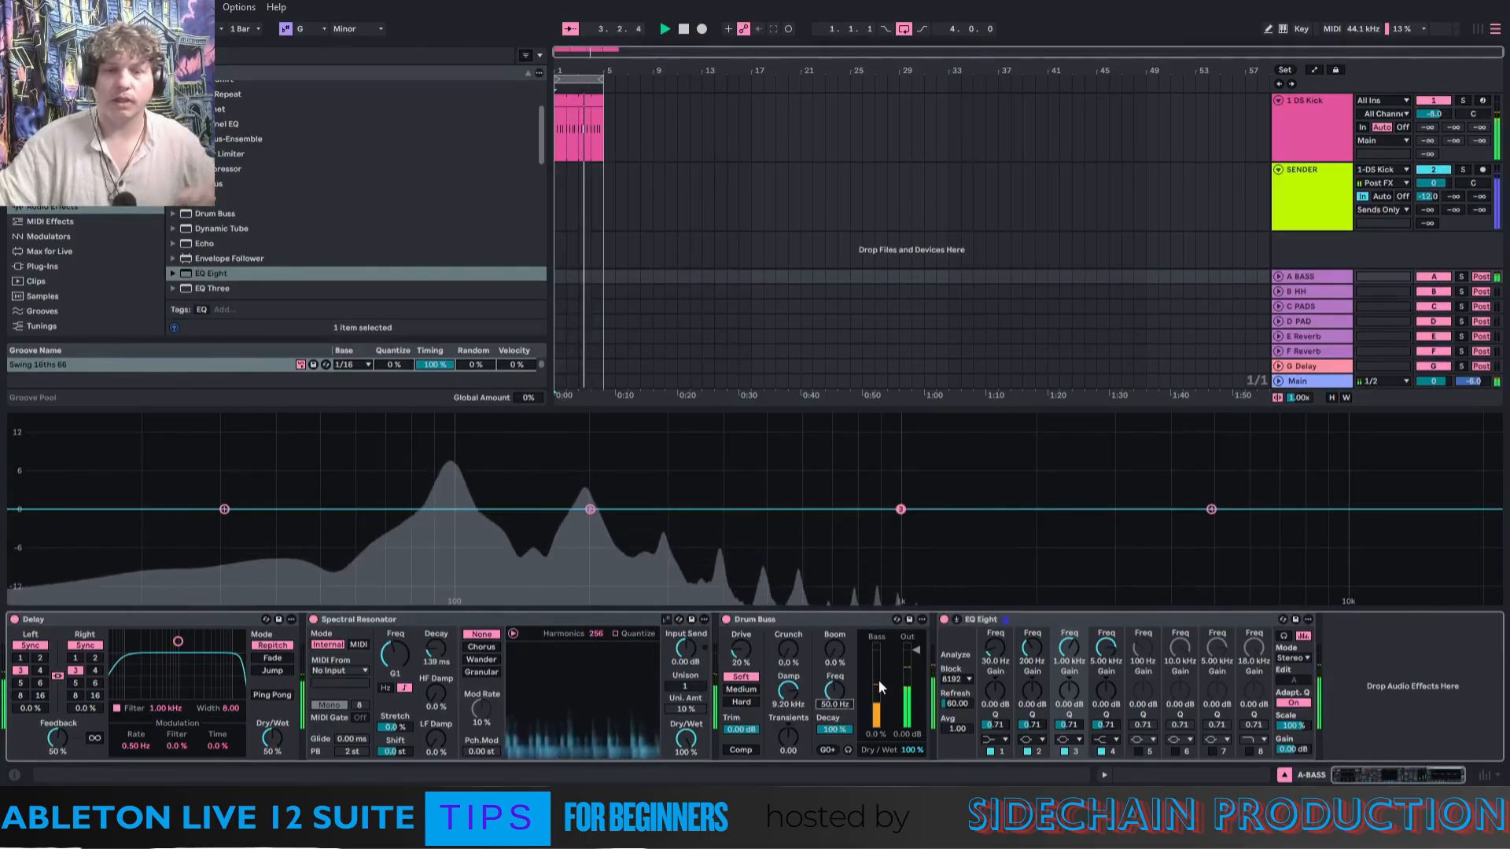
text(90)
key(Return)
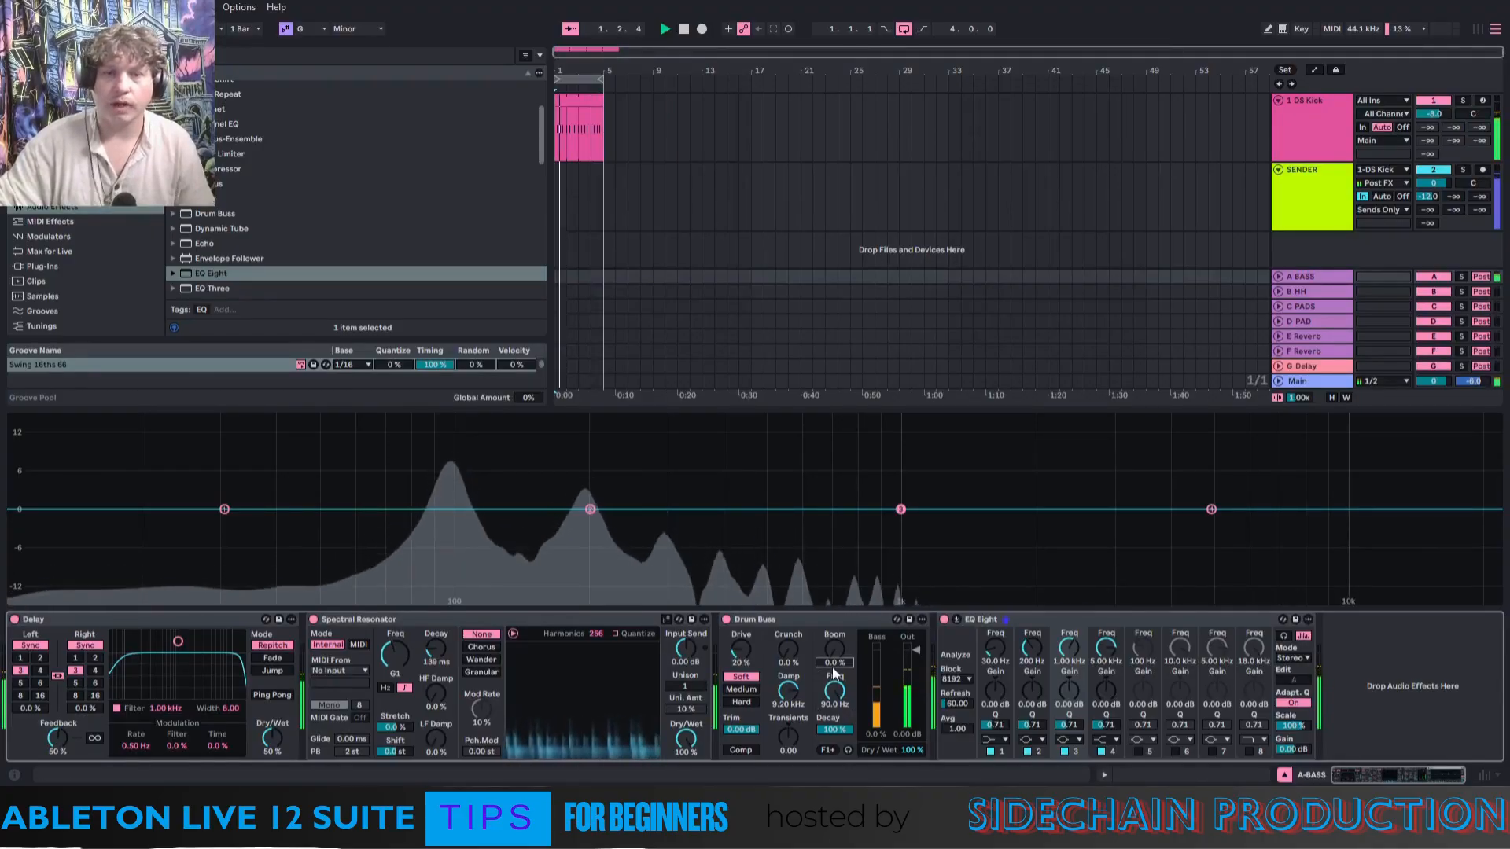
text(4)
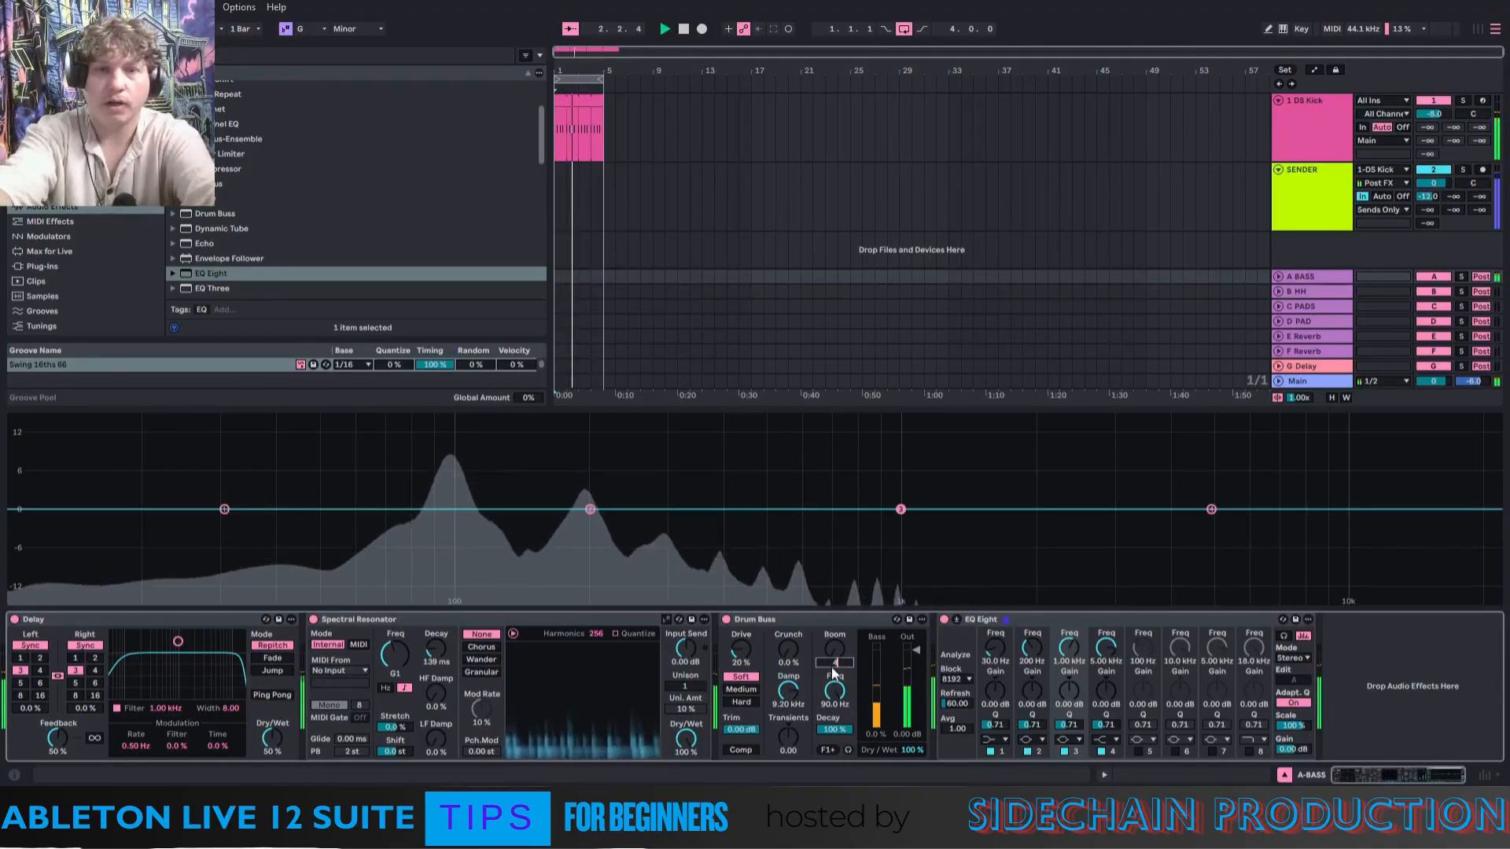
text(9)
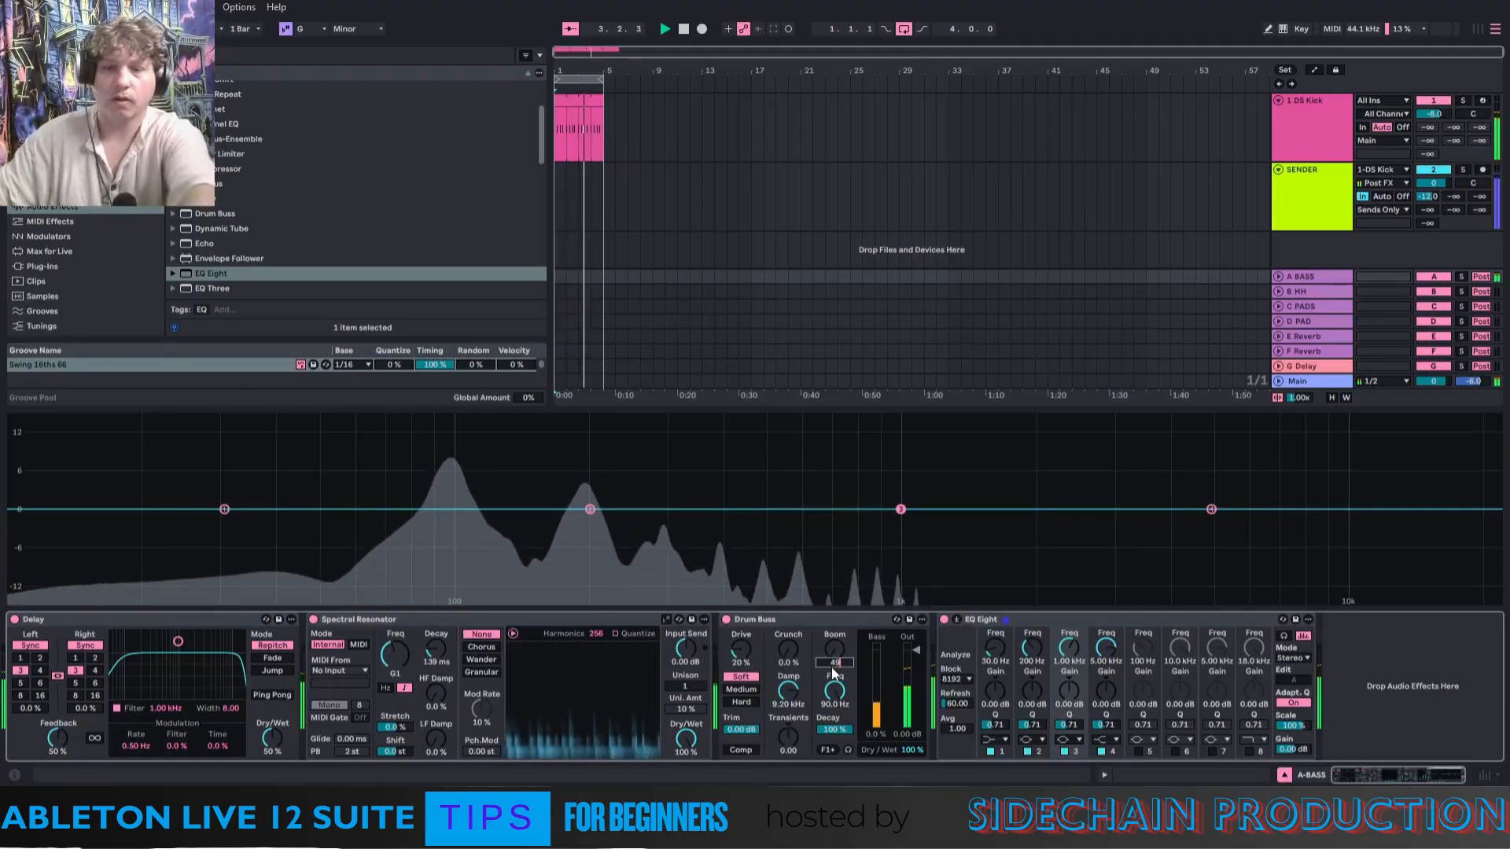
Set the A BASS Drum Buss's boom frequency to 49.0 Hz and boom to 21 %, and adjust its drive during playback.
click(833, 704)
text(4)
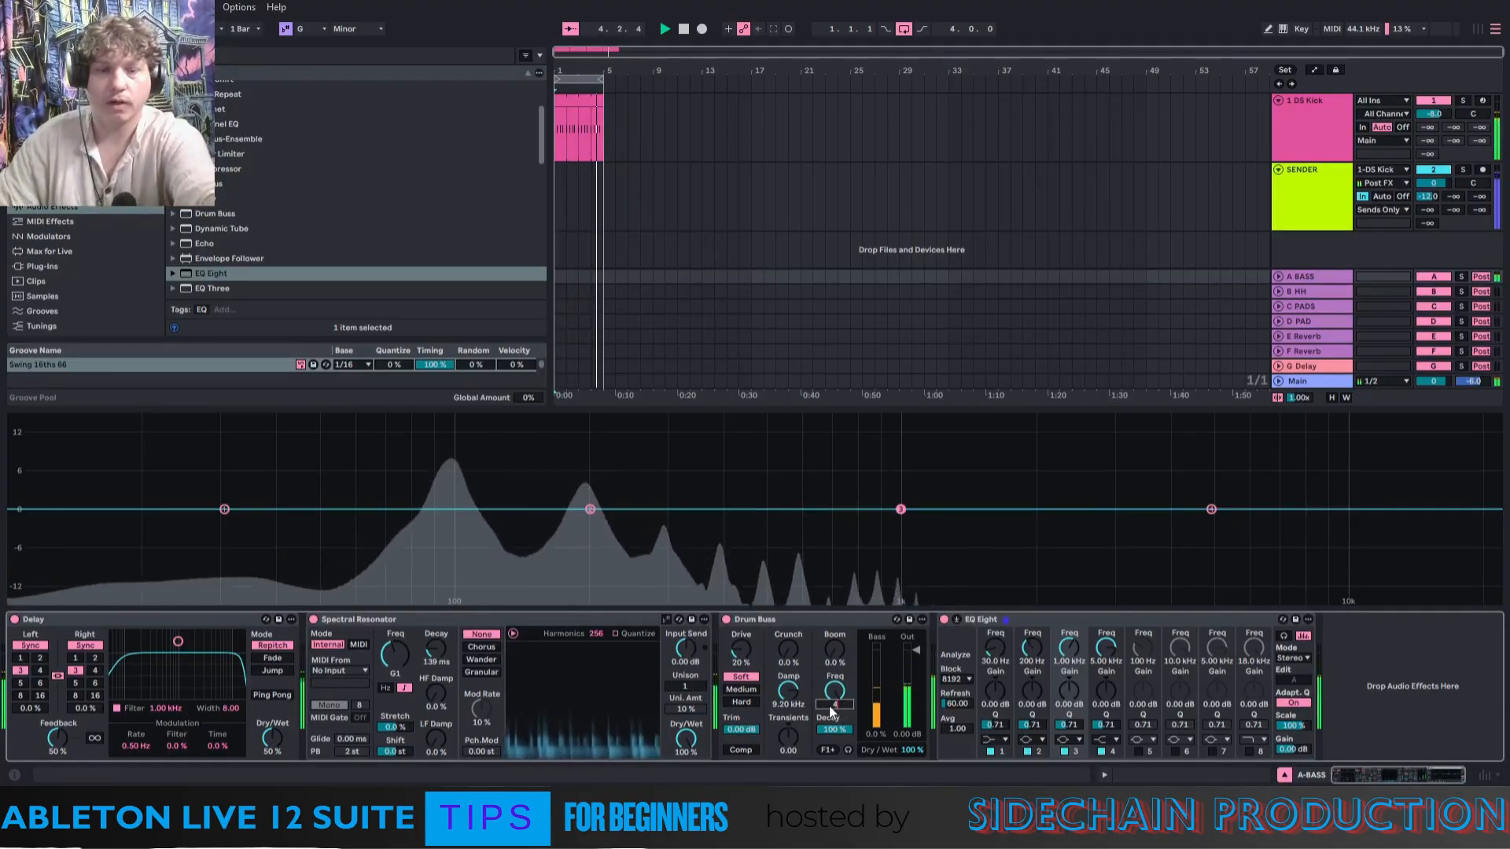
text(9.0 Hz)
key(Return)
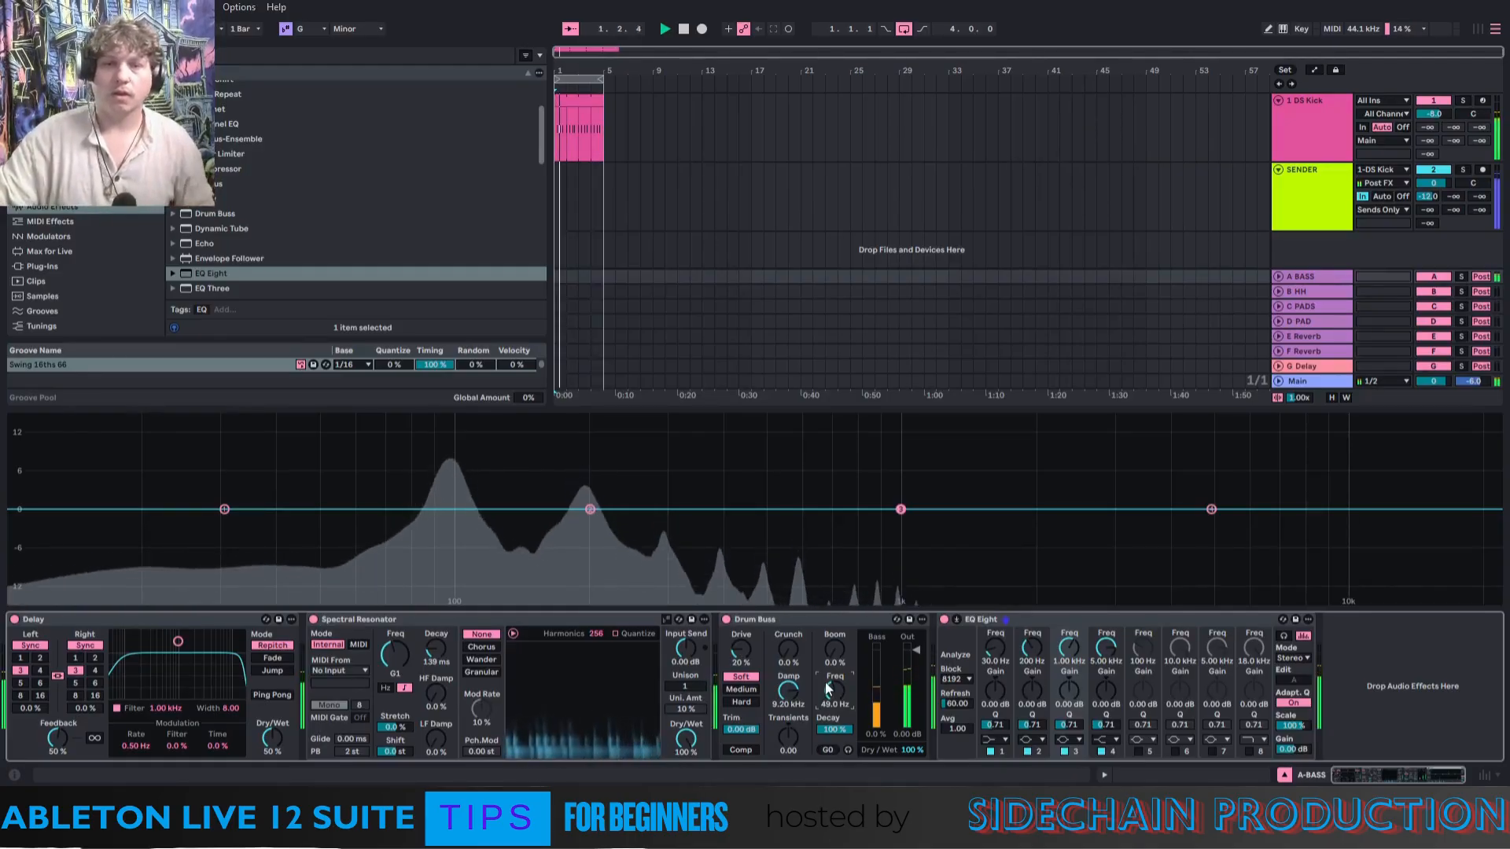
drag(834, 649, 822, 690)
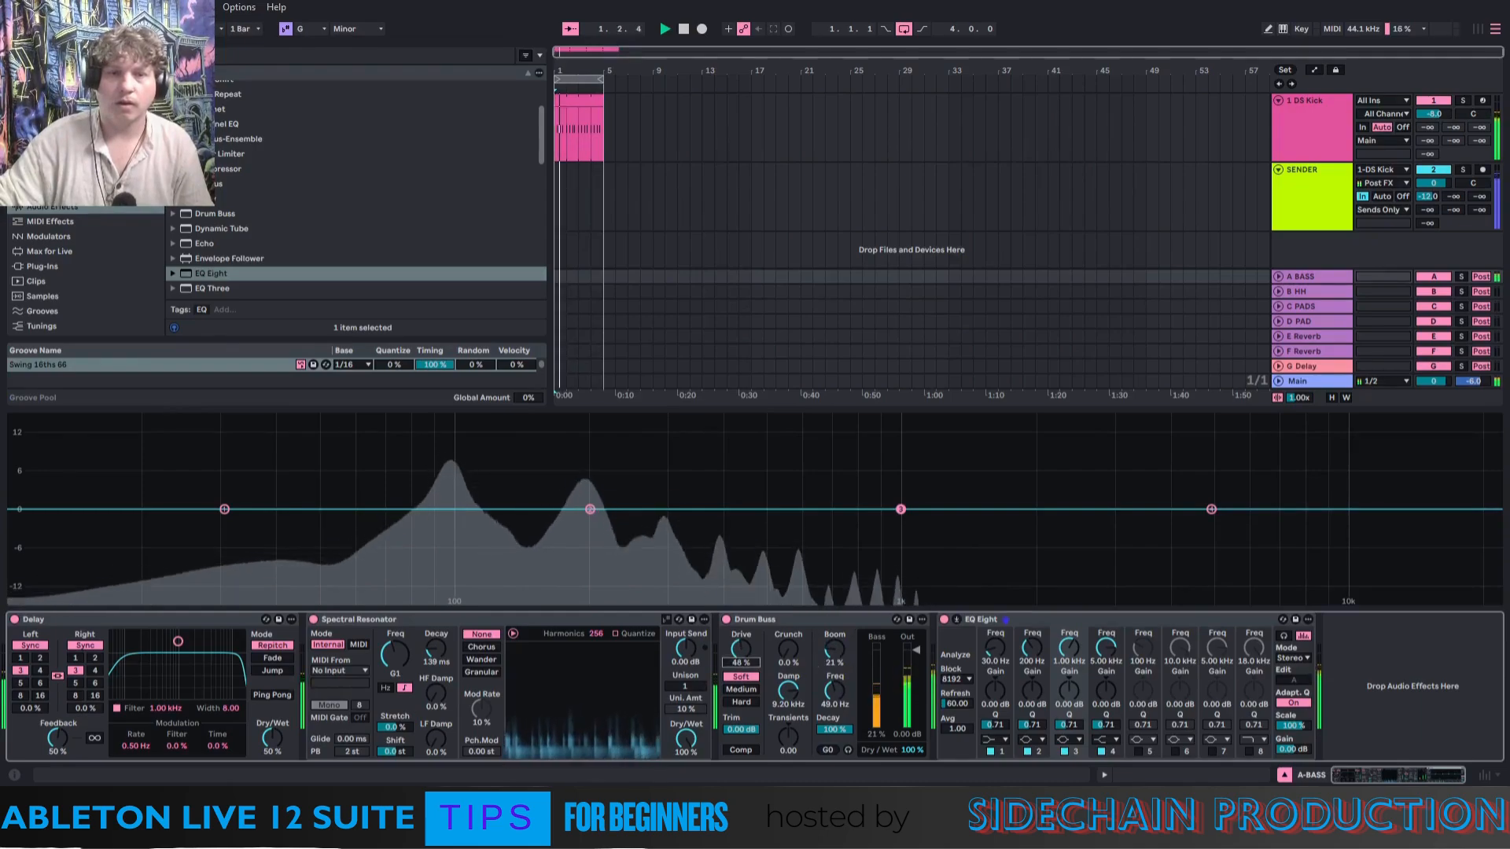
drag(741, 649, 741, 661)
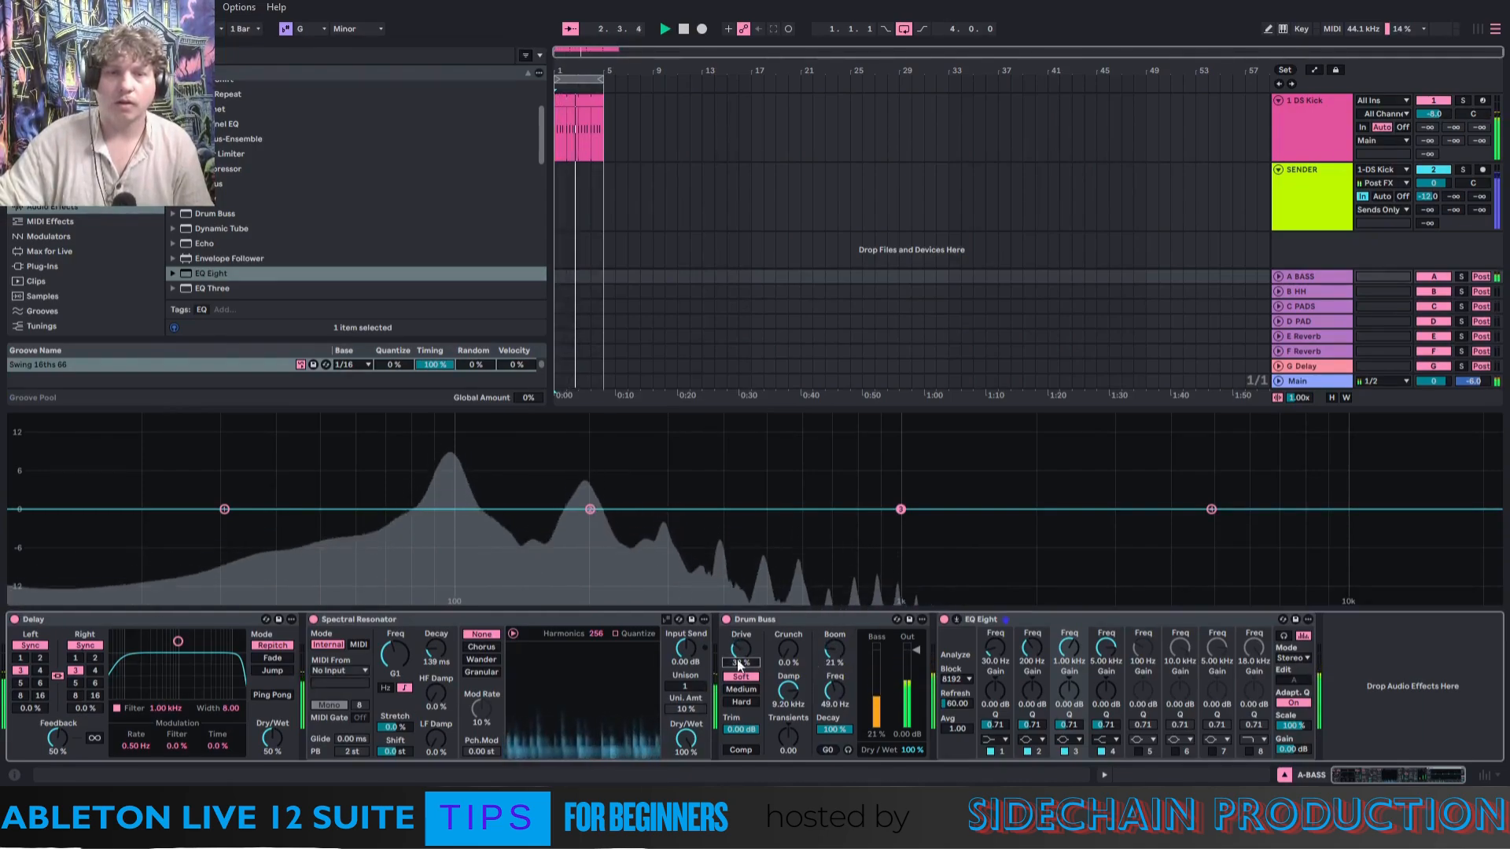
Replace the Drum Buss on A BASS with W.A.Production's BassShaper plug-in, placed between Spectral Resonator and EQ Eight.
click(769, 621)
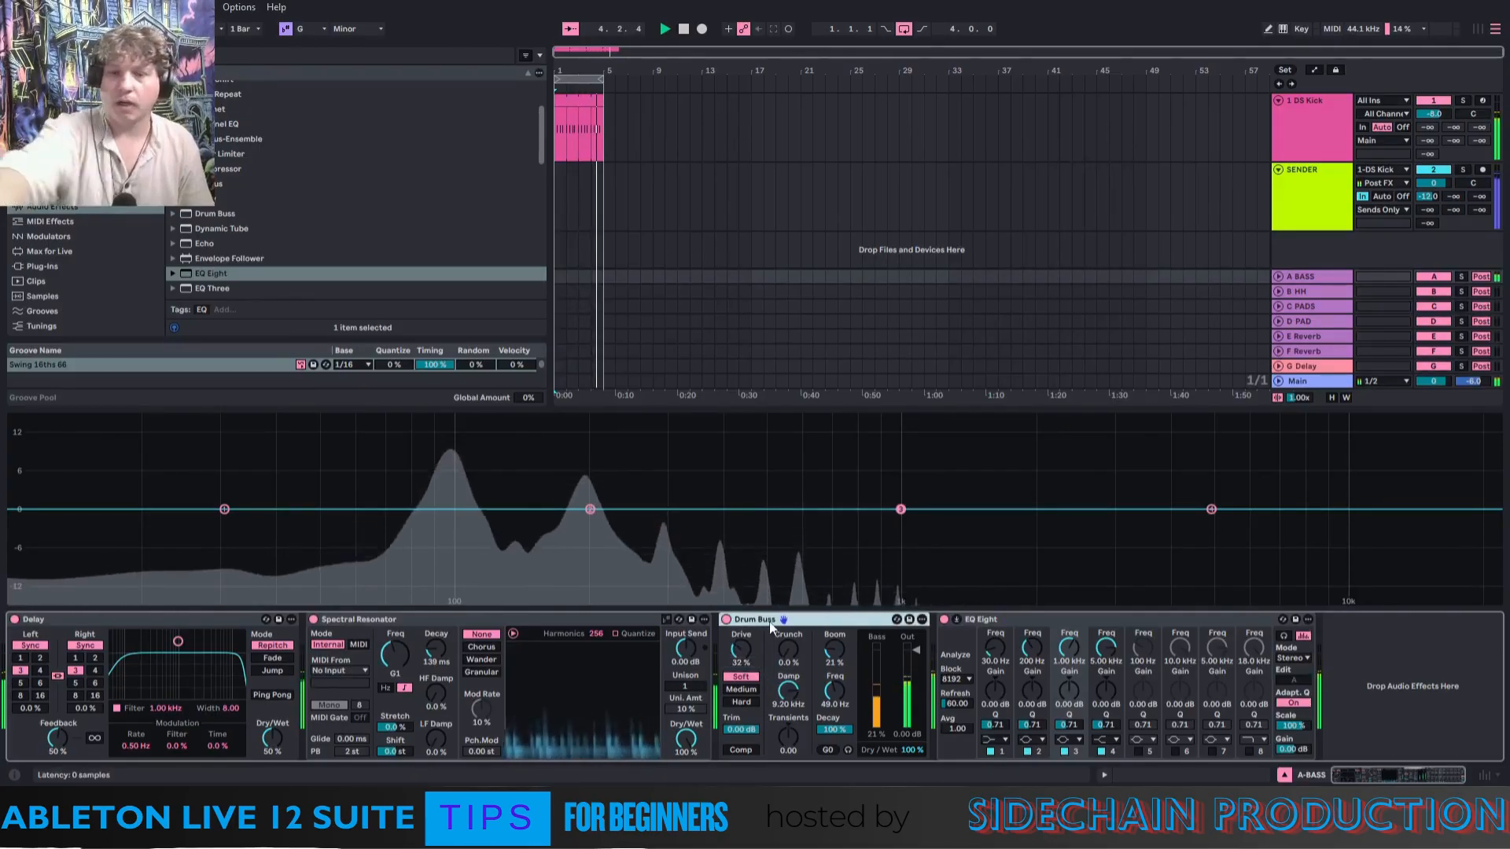
key(Delete)
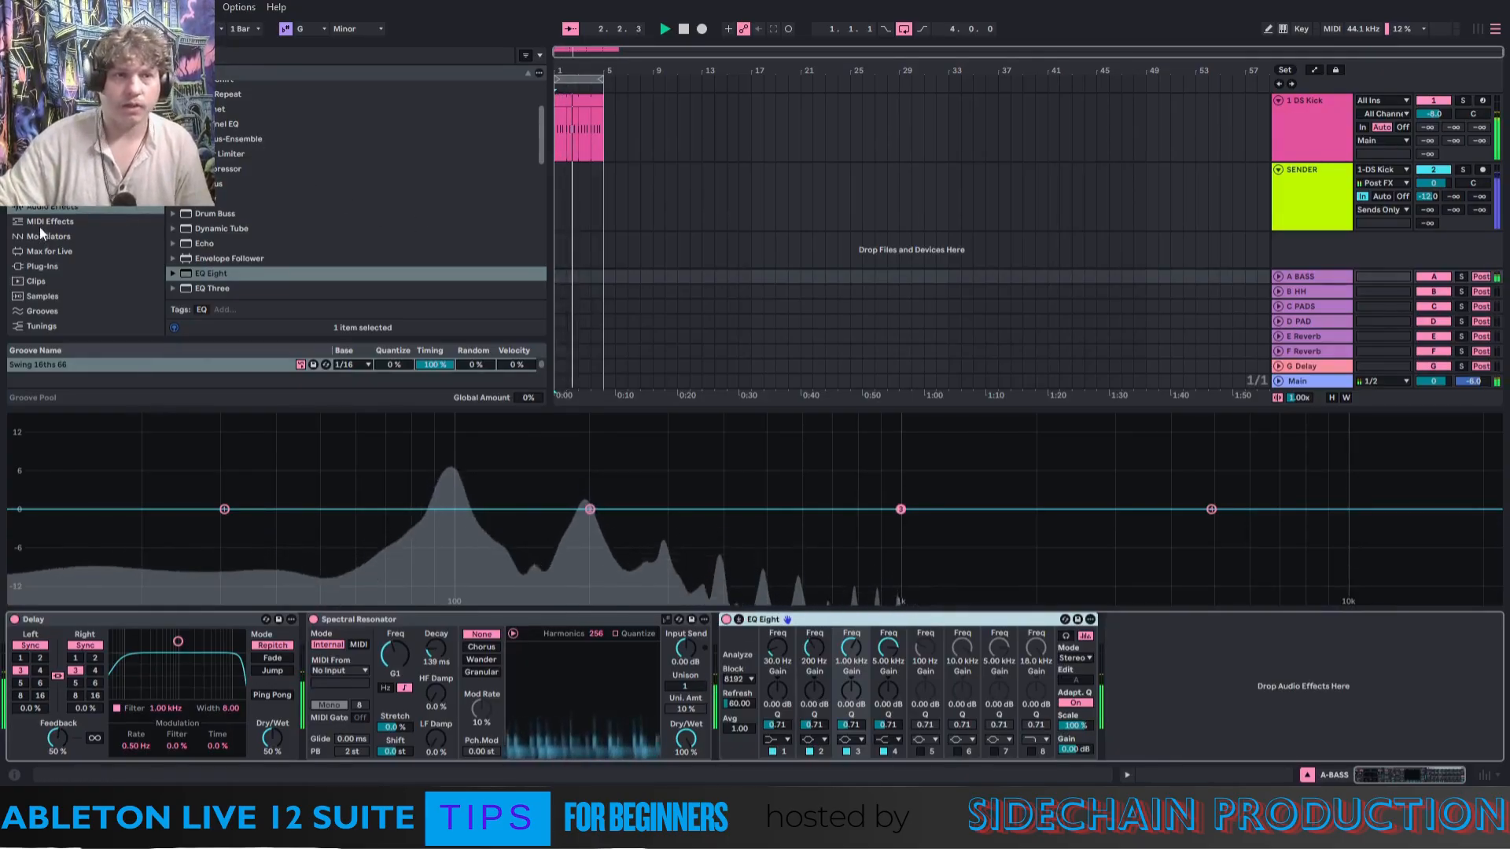
click(58, 267)
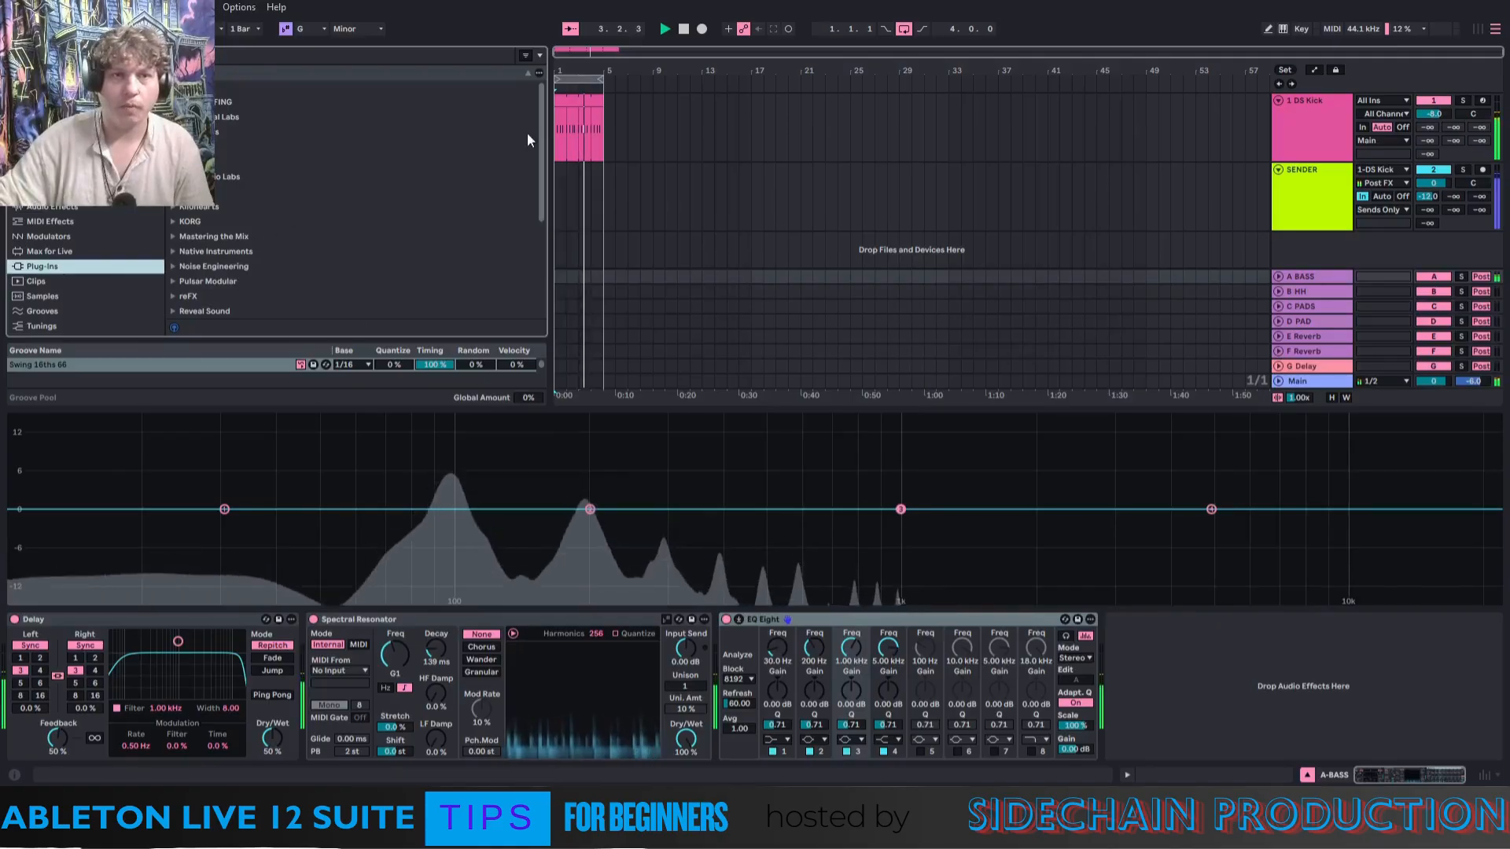
scroll(527, 132, down, 5)
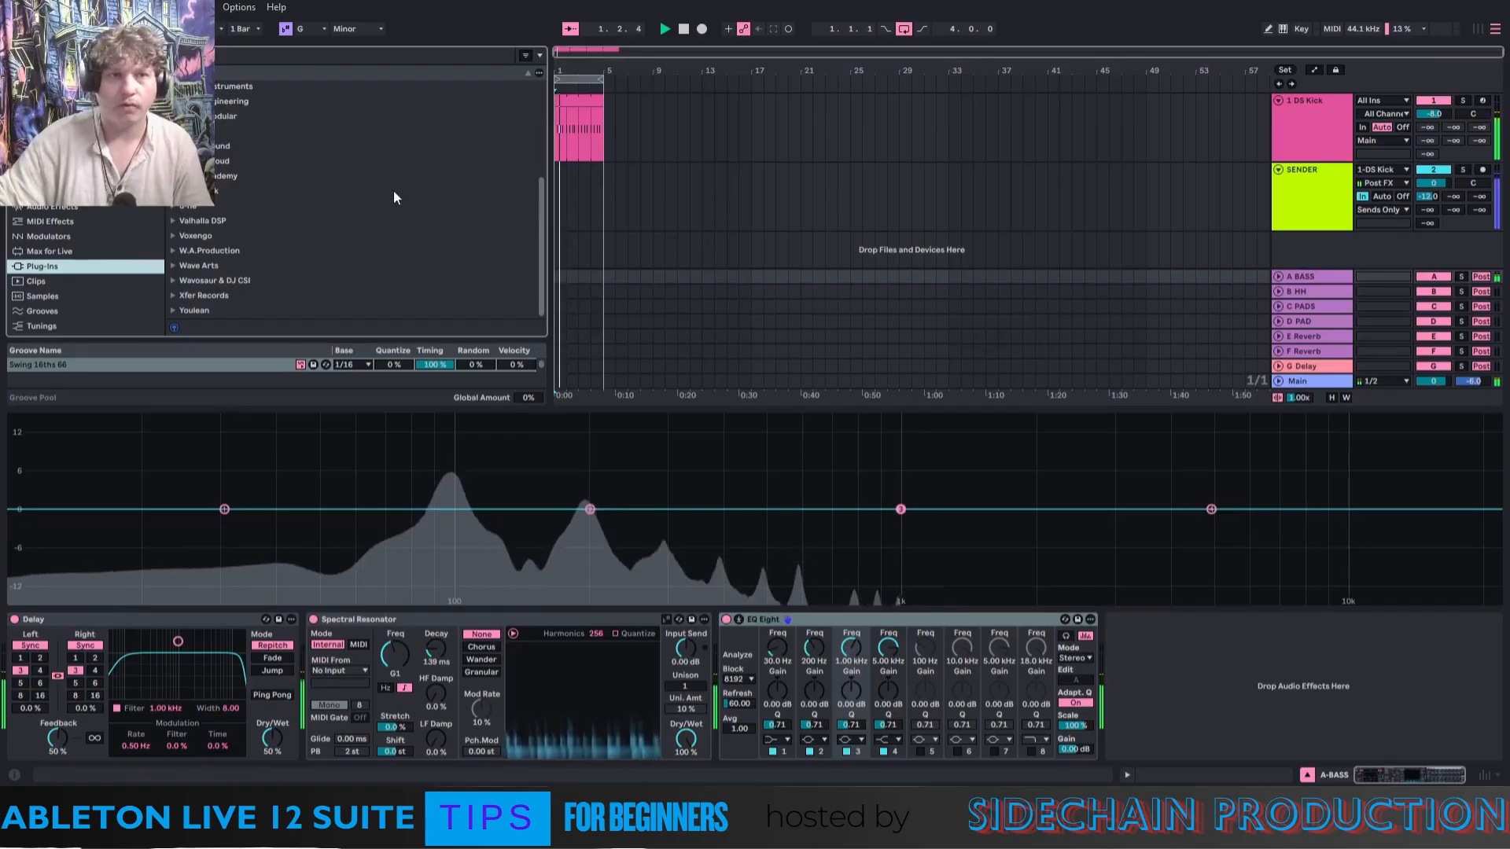
click(174, 251)
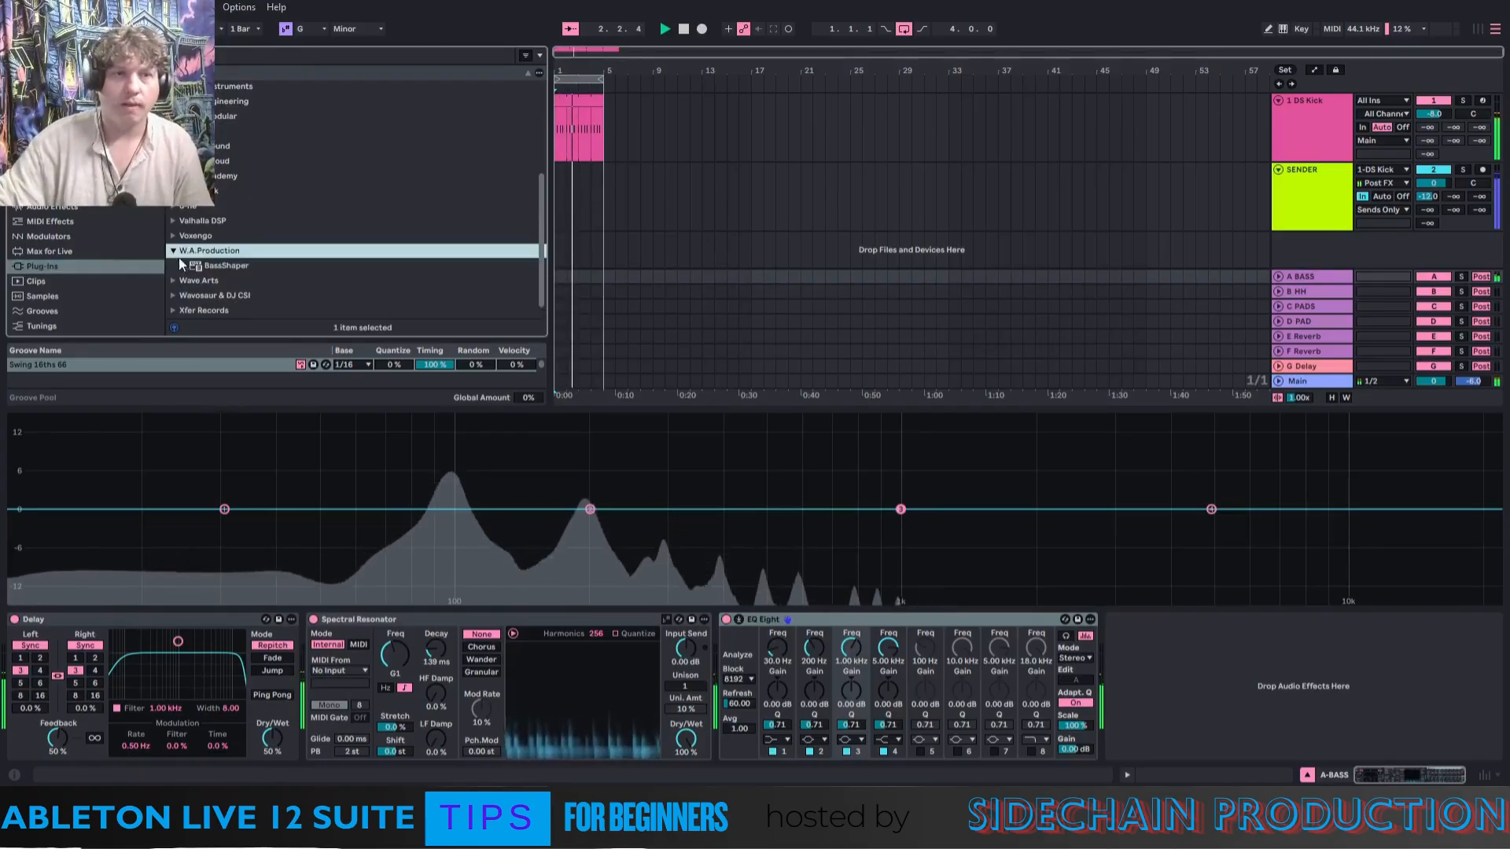
click(197, 266)
drag(702, 669, 711, 668)
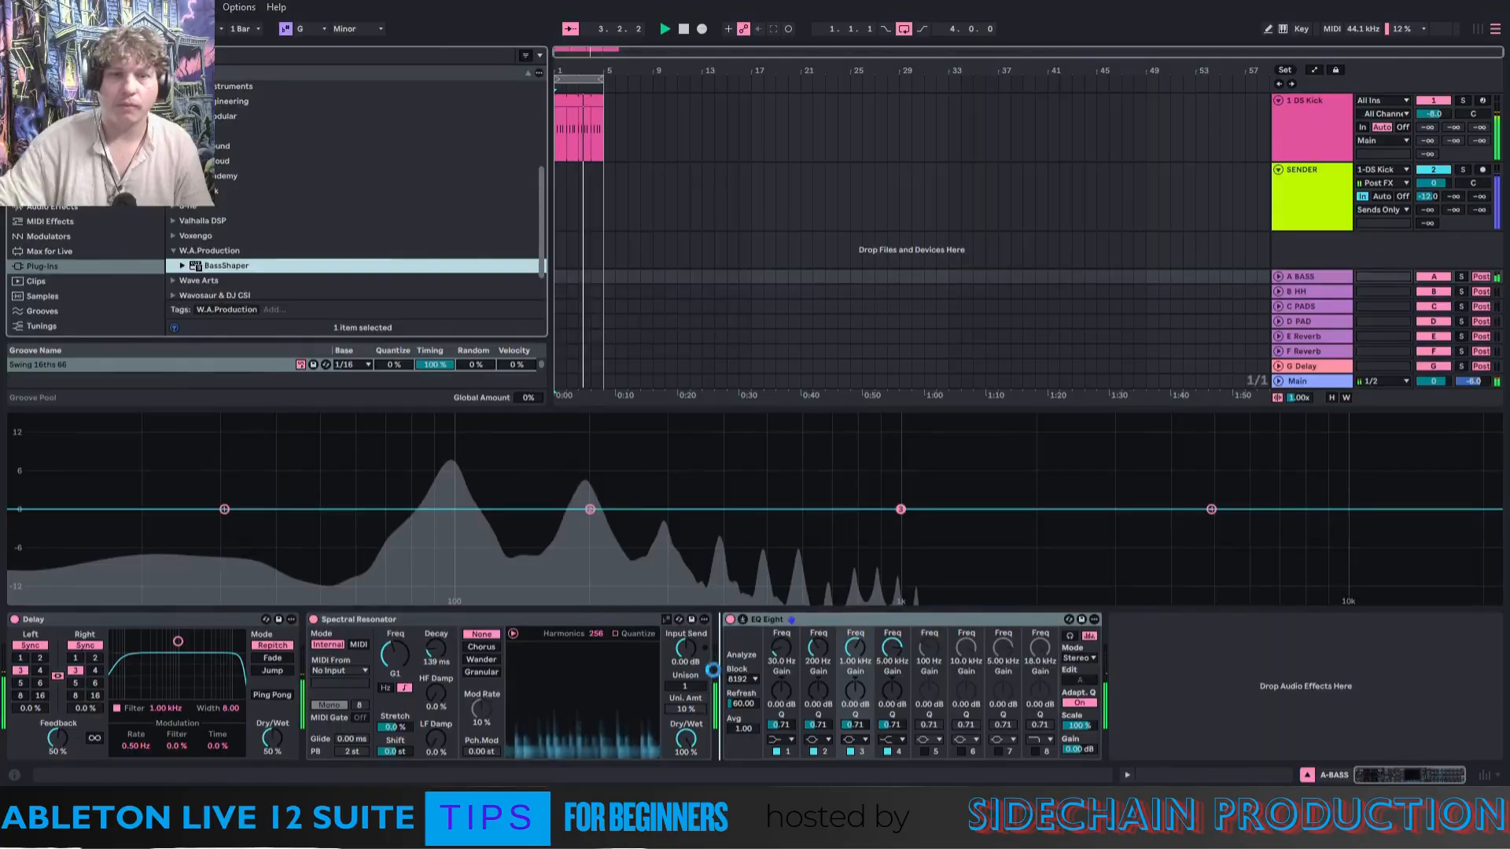
Try the Deep Drive preset in BassShaper.
click(533, 87)
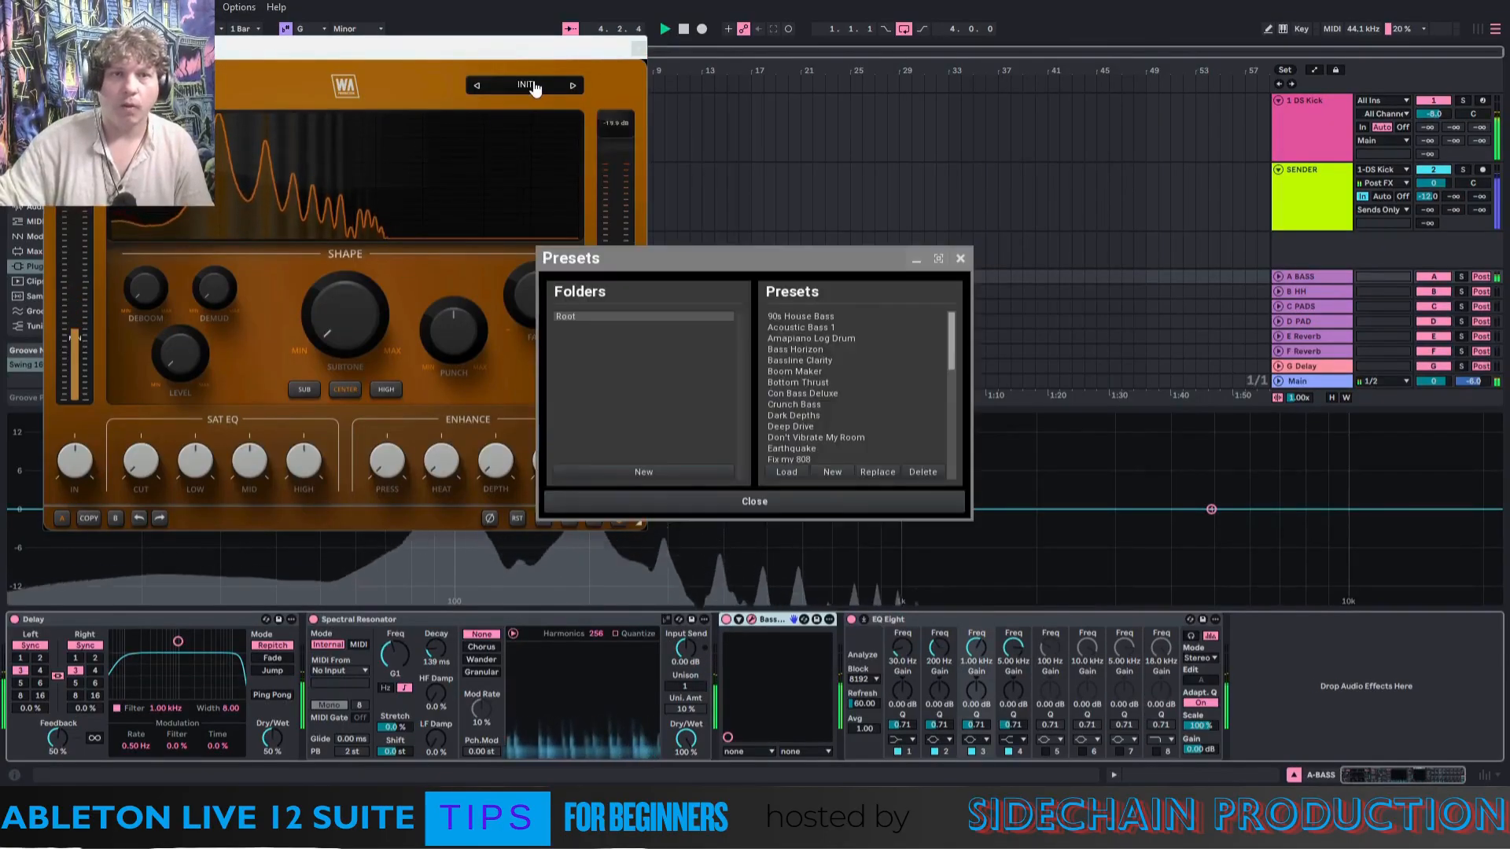
click(774, 426)
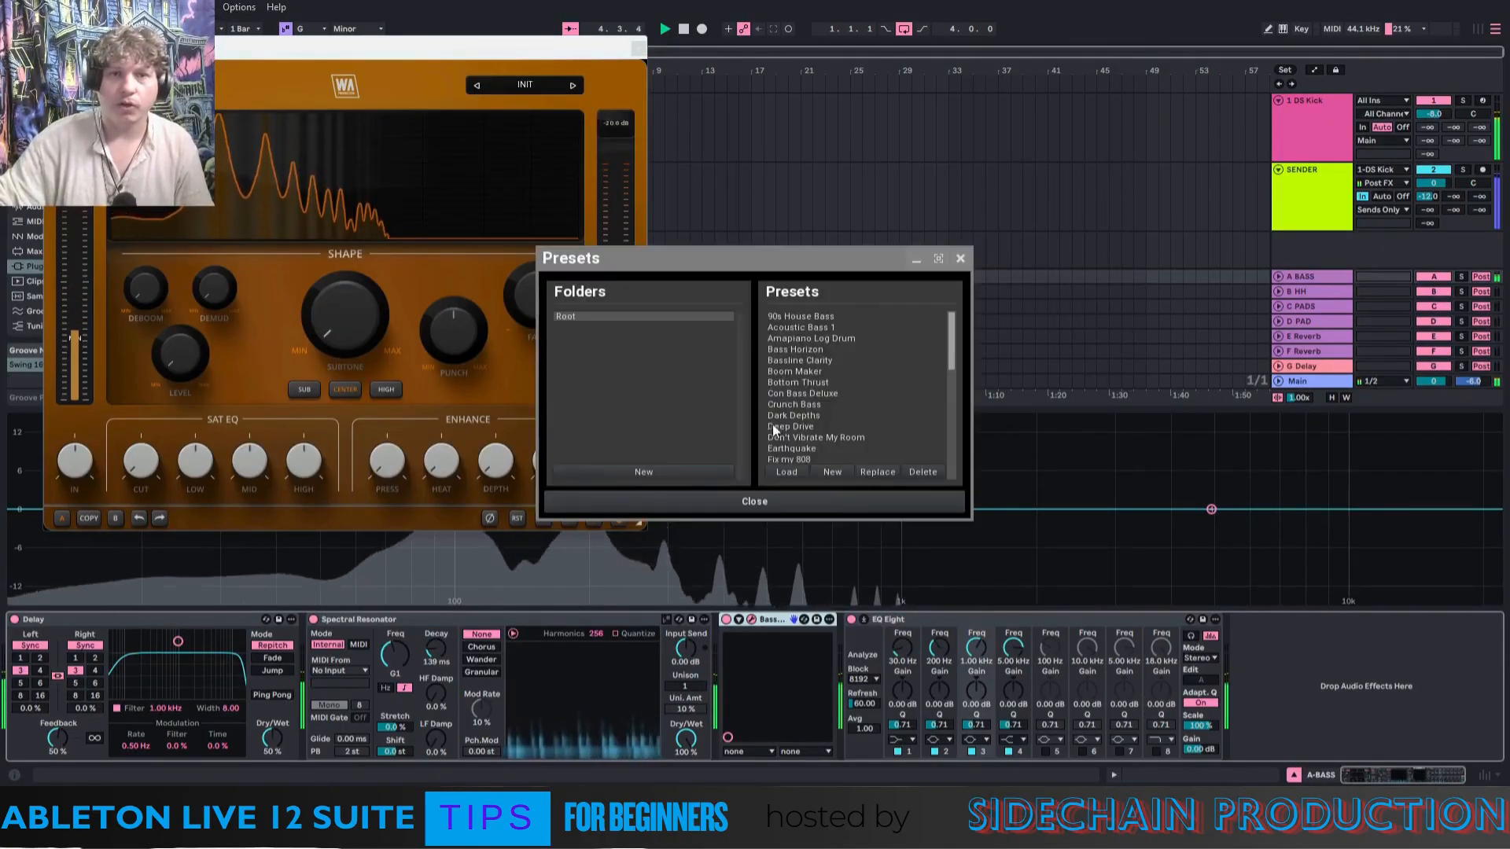
click(957, 260)
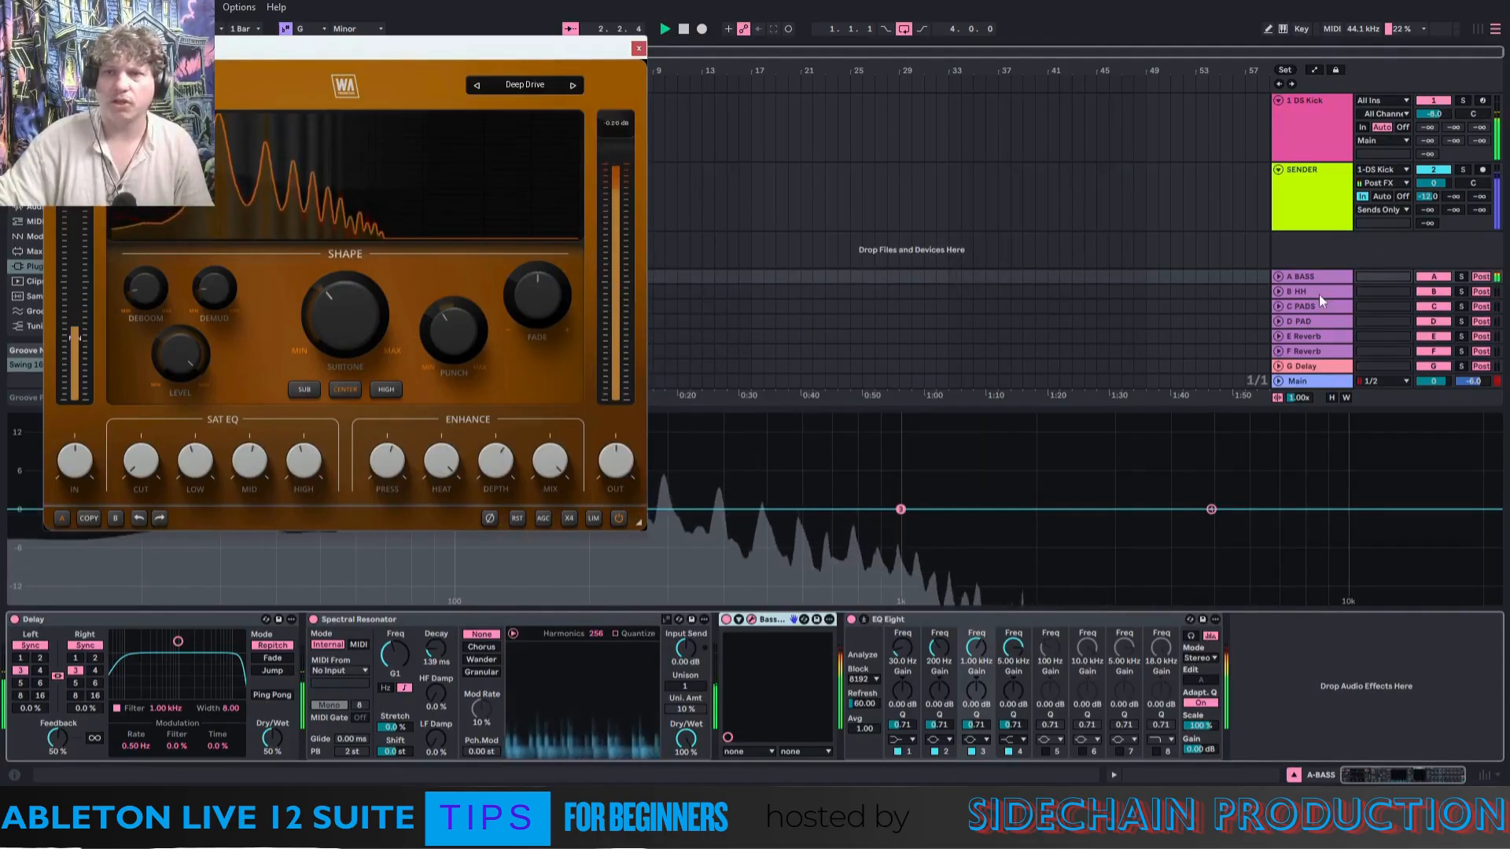
Unfold the Main track, lower its volume to -13.1 dB, and unfold the A BASS track with the BassShaper window hidden.
click(1278, 381)
drag(1427, 314, 1427, 372)
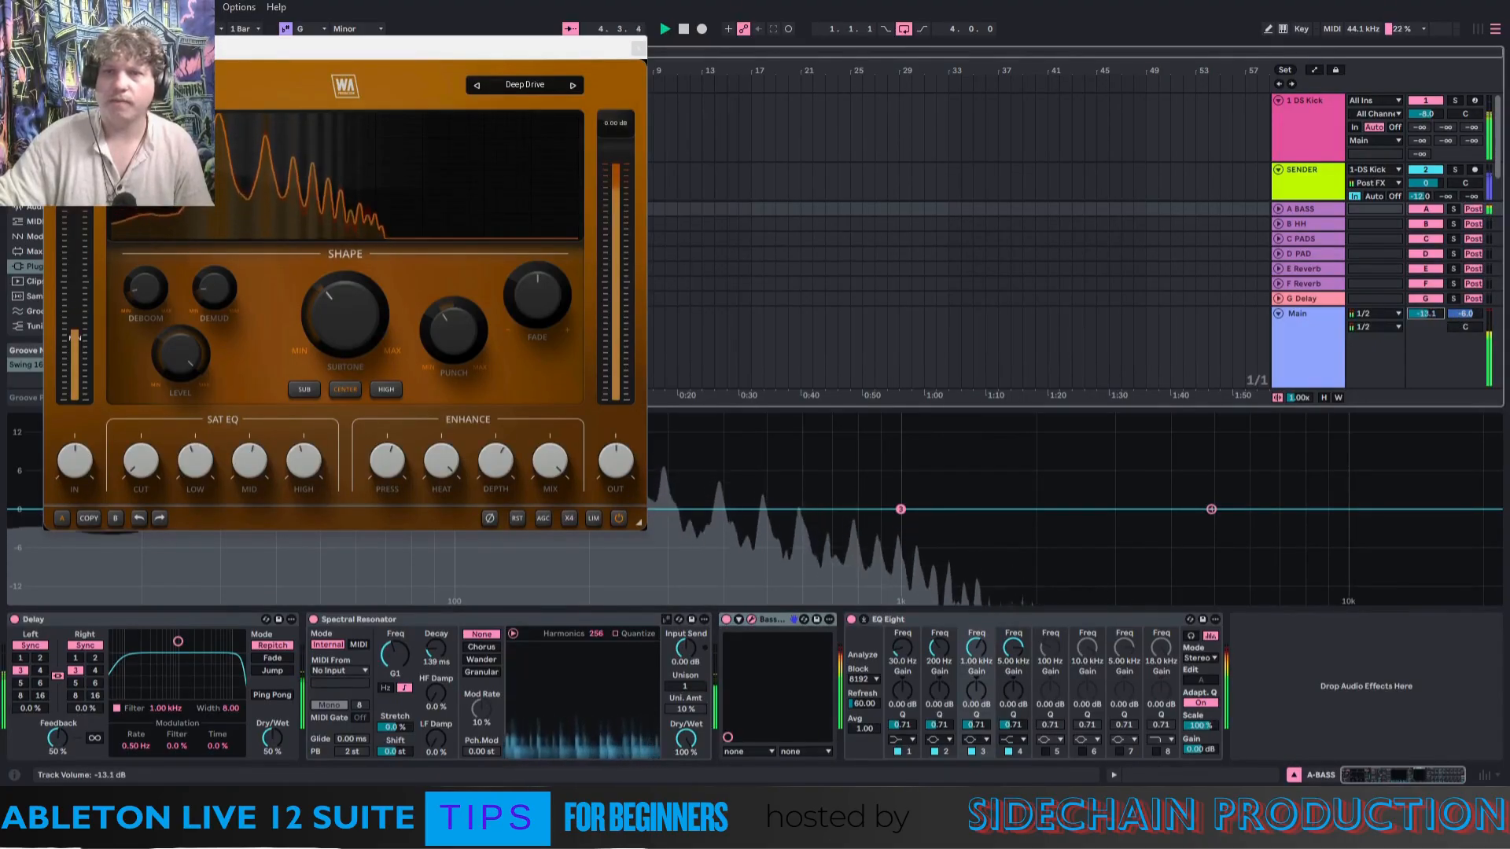
click(1279, 211)
click(752, 619)
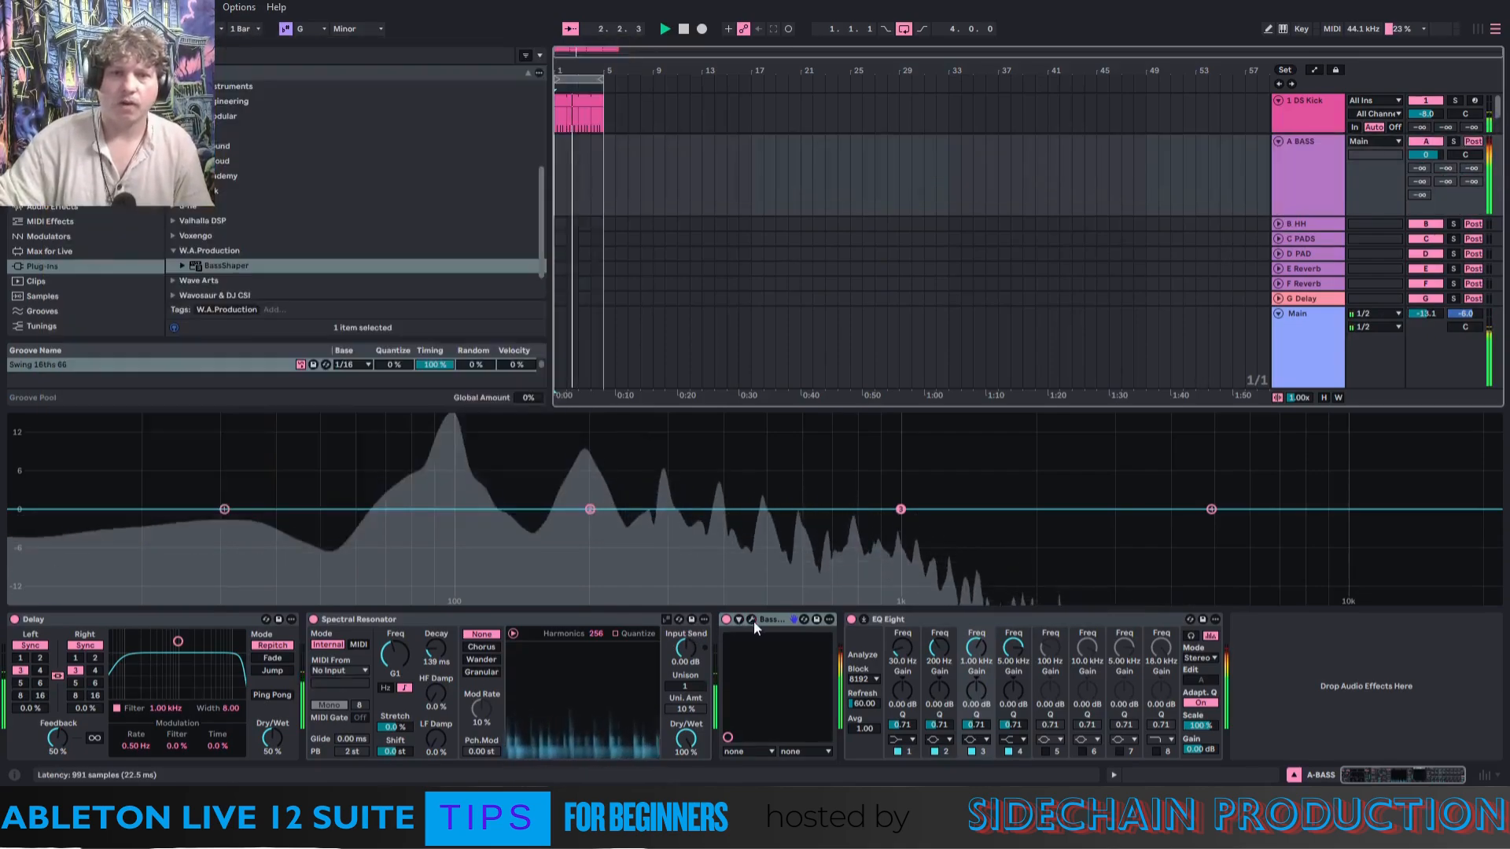
click(1317, 201)
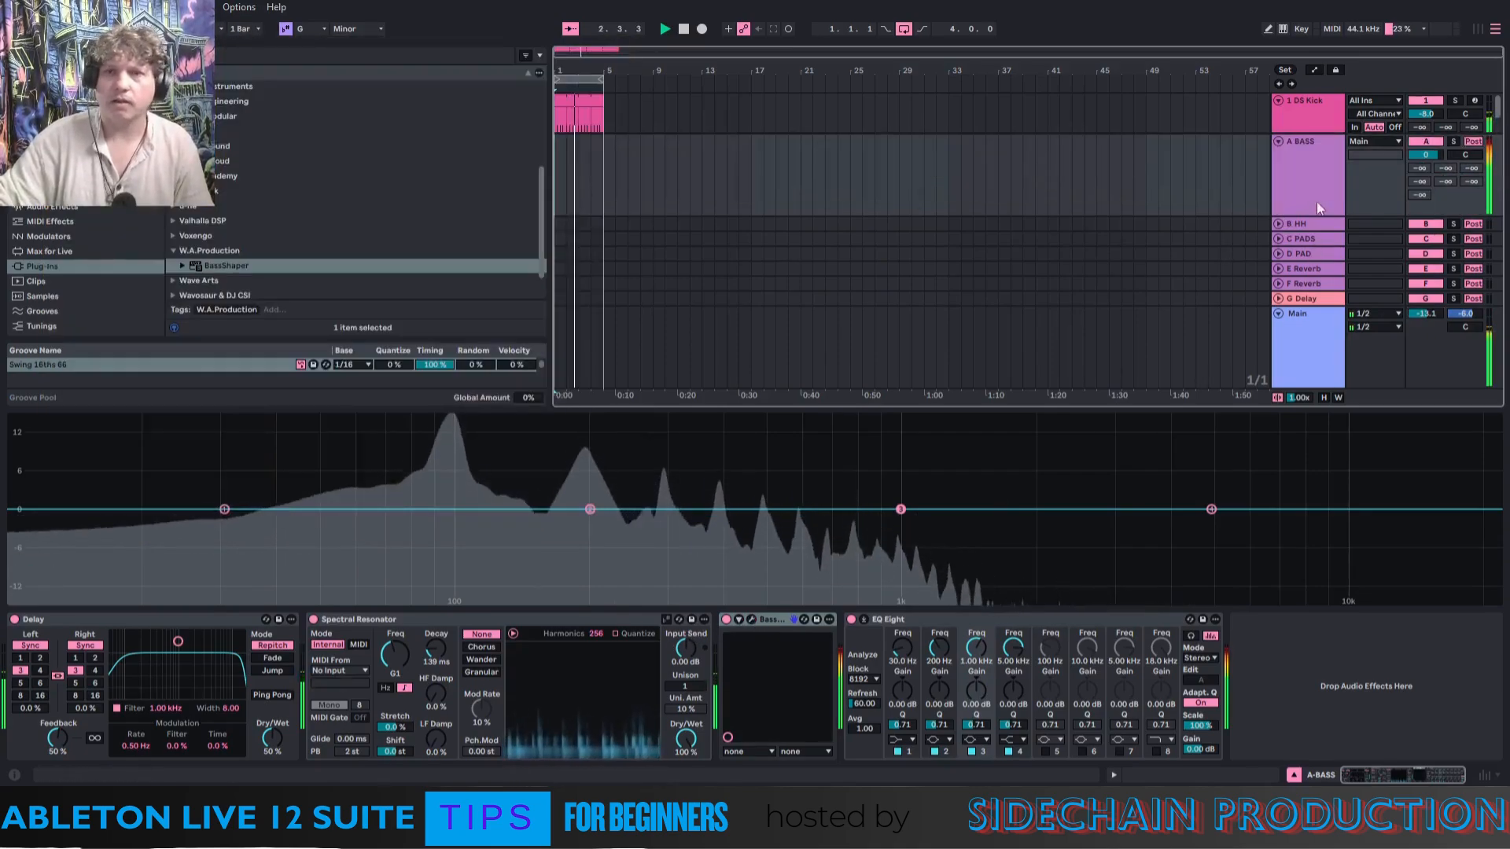
Add a Limiter after EQ Eight at the end of the A BASS chain.
click(39, 209)
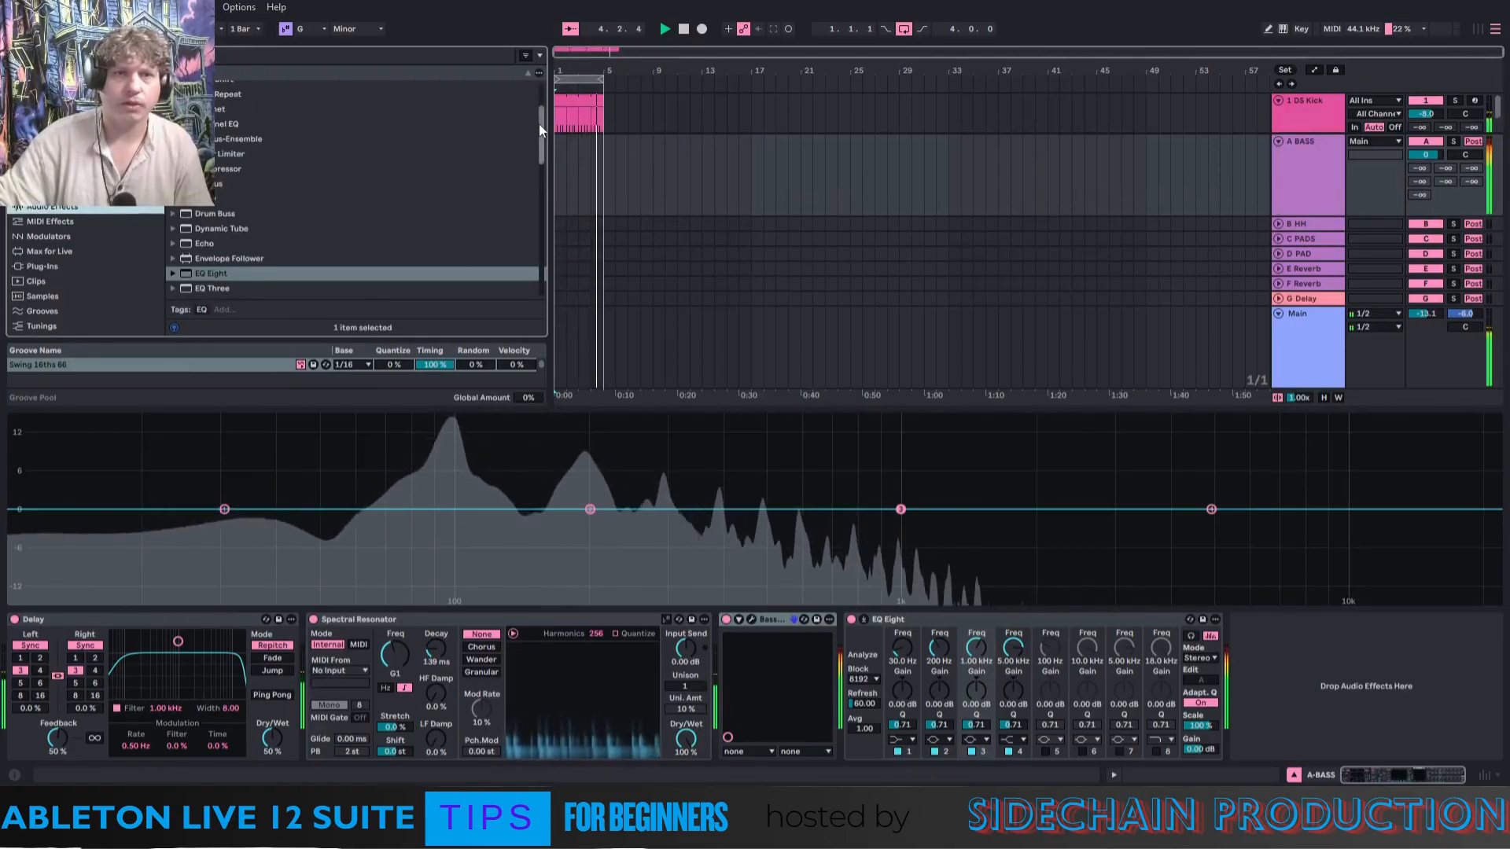
drag(539, 124, 1125, 688)
mouse_move(1318, 684)
mouse_down()
mouse_move(1318, 703)
mouse_move(1327, 658)
mouse_up()
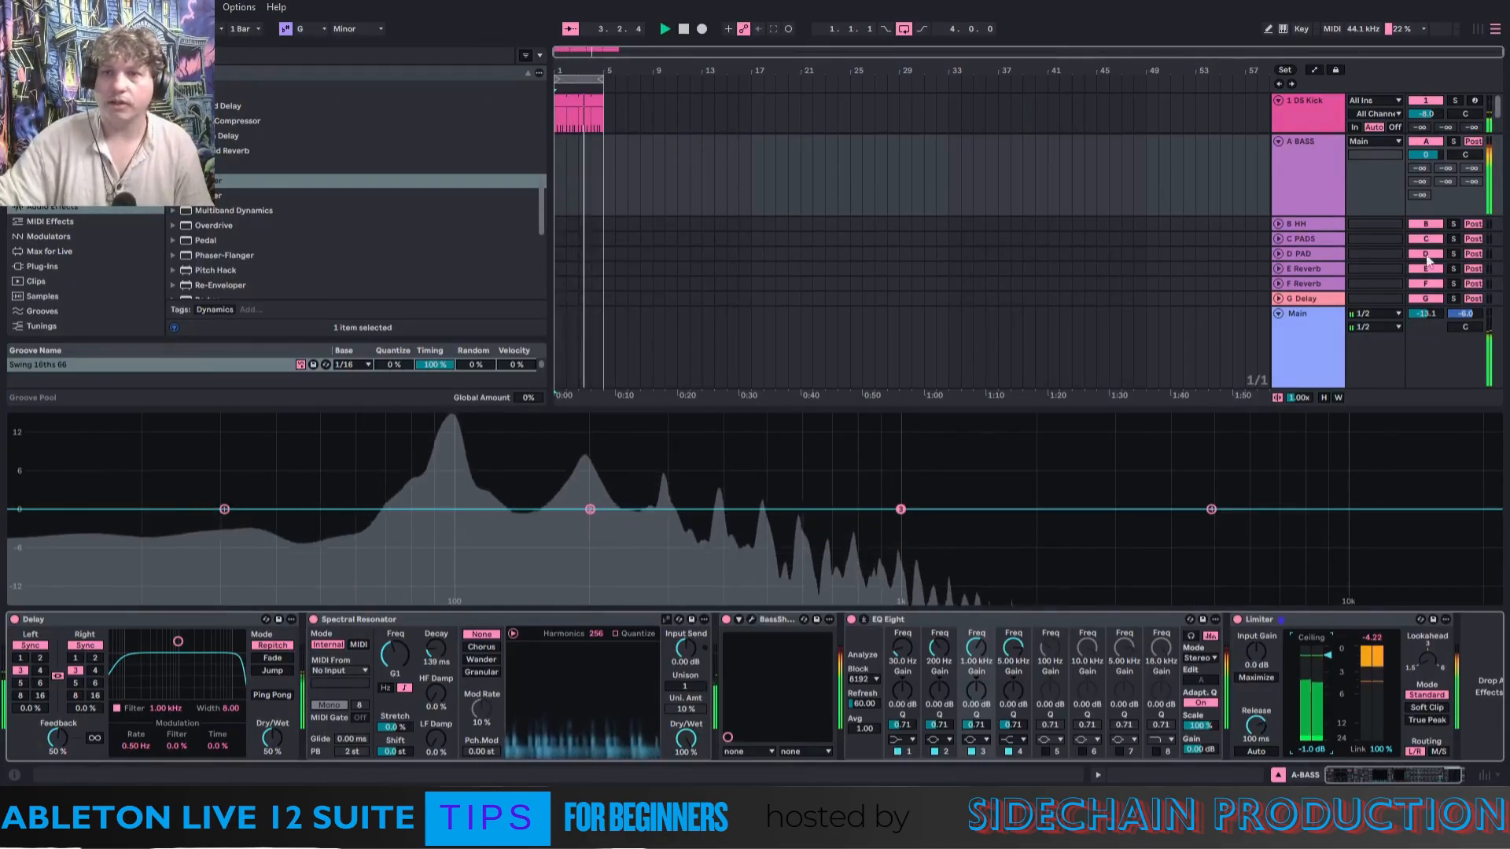
Lower the A BASS volume to -10.7 dB and restore the Main volume to 0 dB.
drag(1426, 155, 1425, 189)
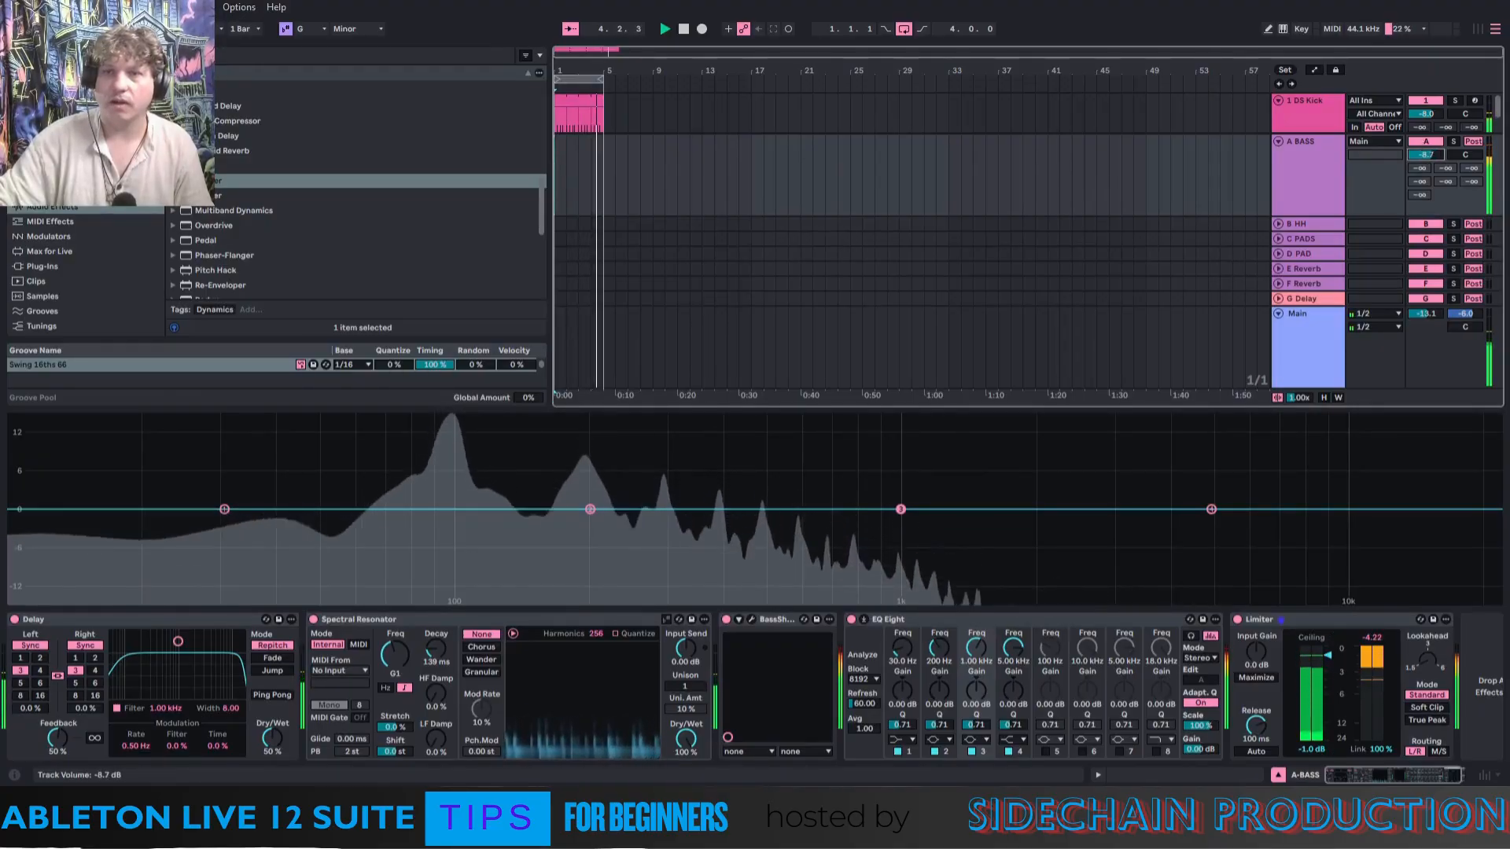
key(ctrl+z)
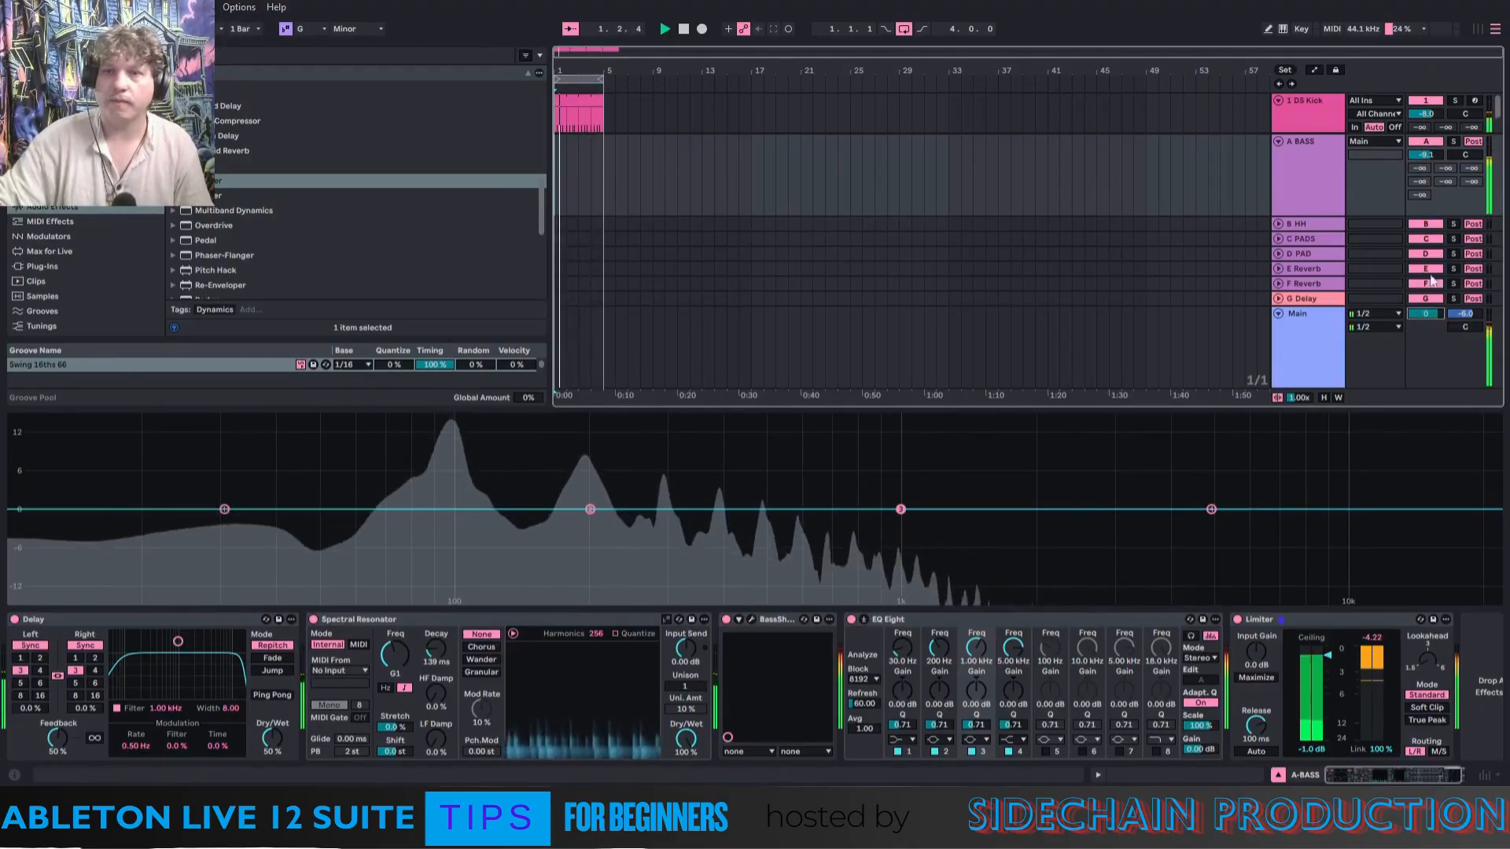
drag(1428, 156, 1428, 162)
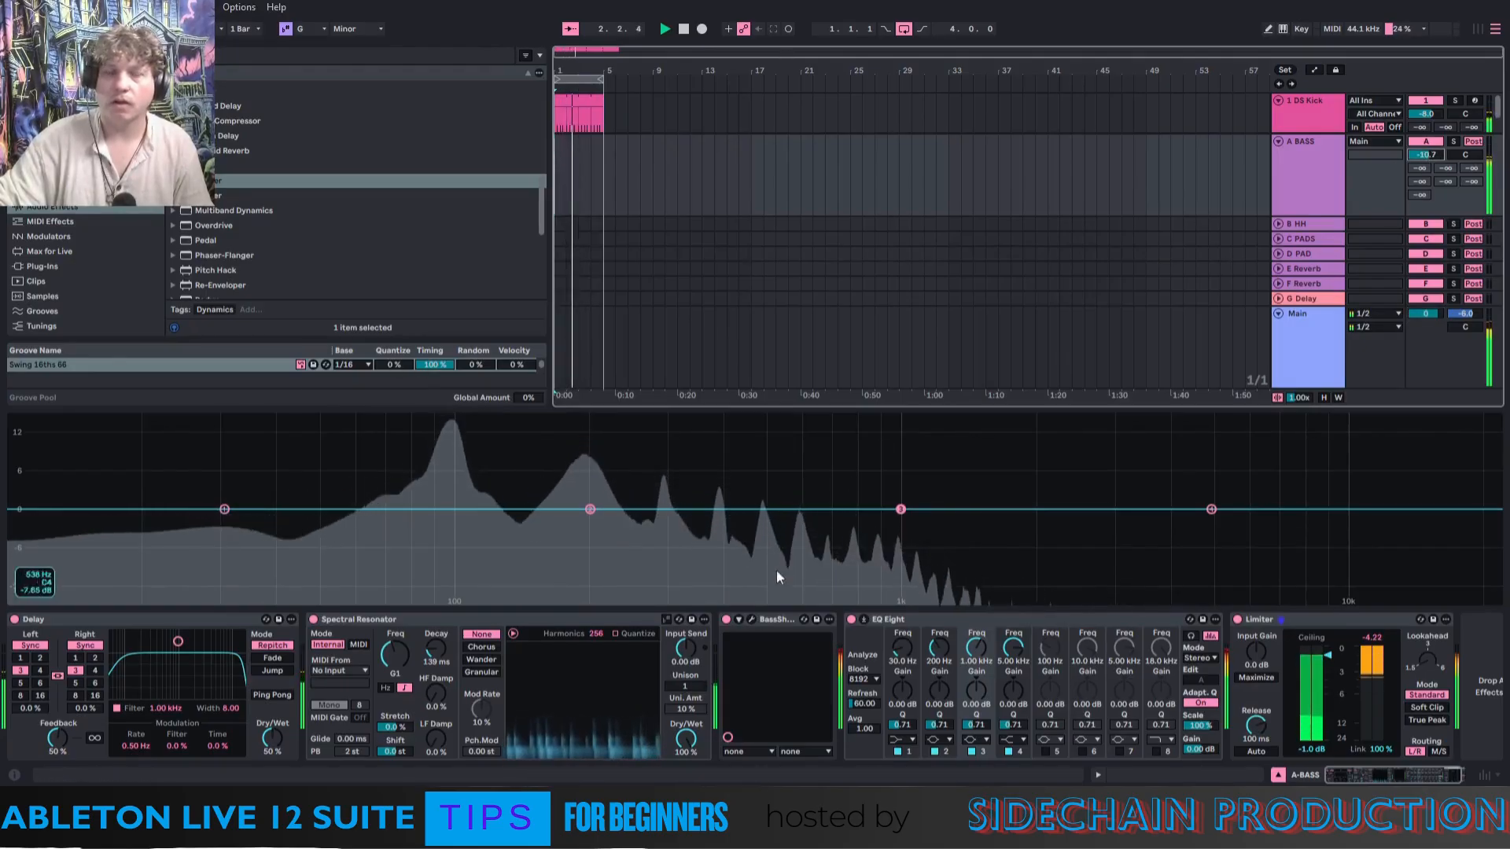
Load the Dark Depths preset in BassShaper on A BASS.
click(751, 619)
click(522, 85)
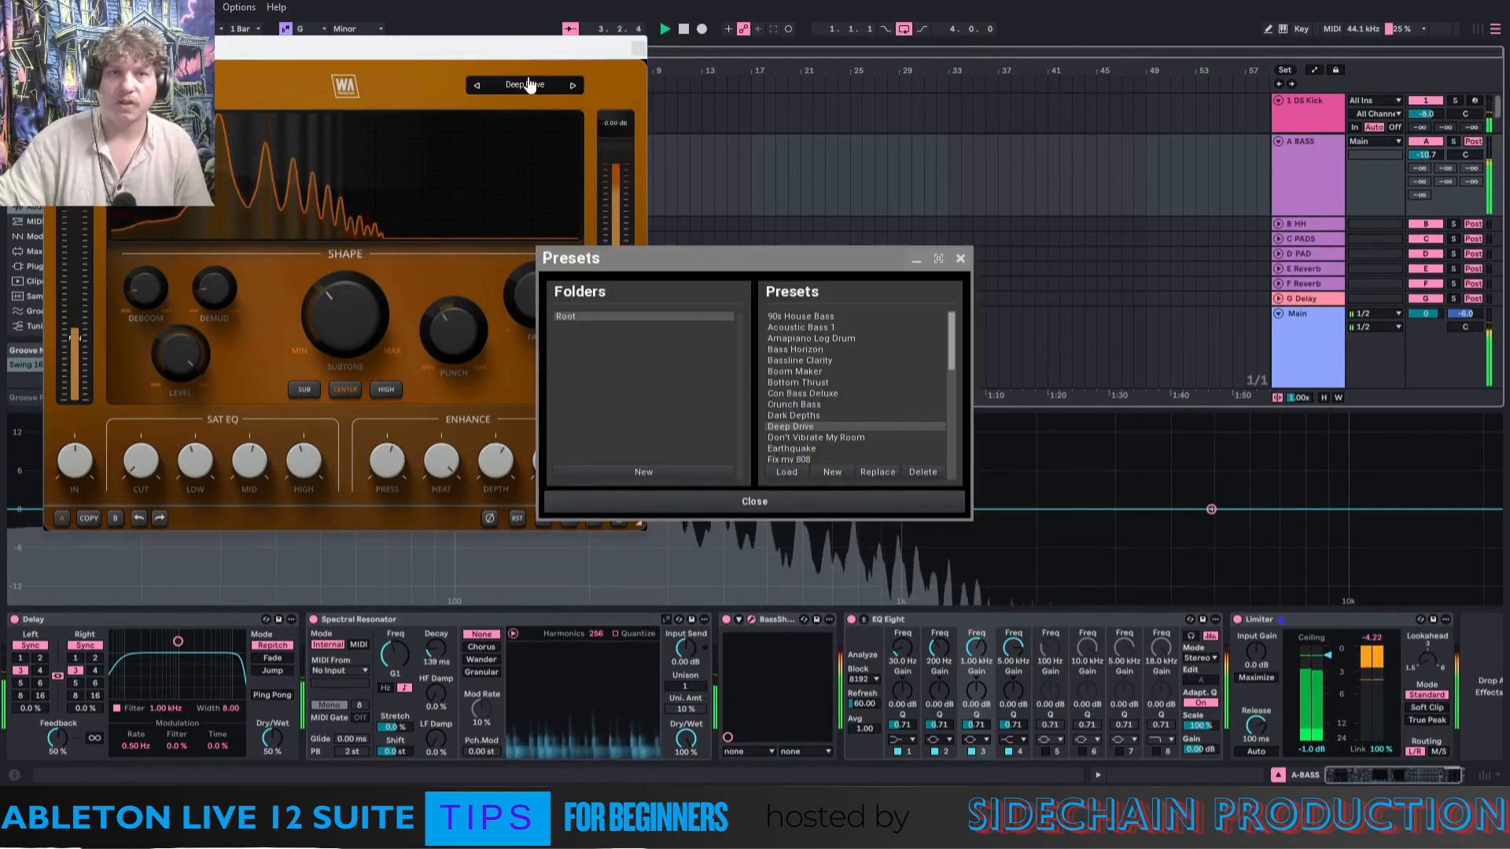
click(792, 415)
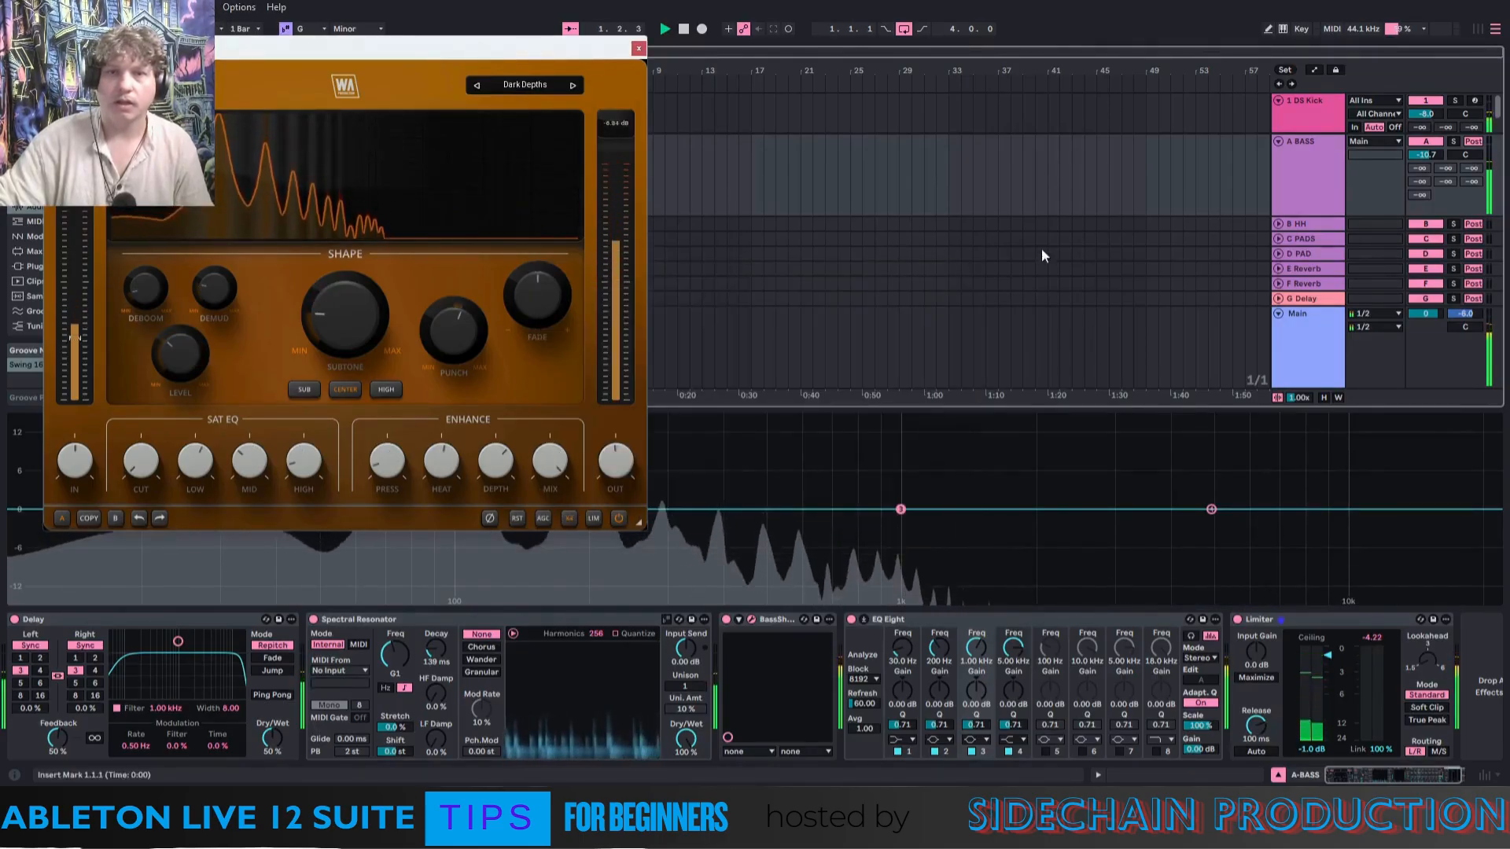
click(959, 259)
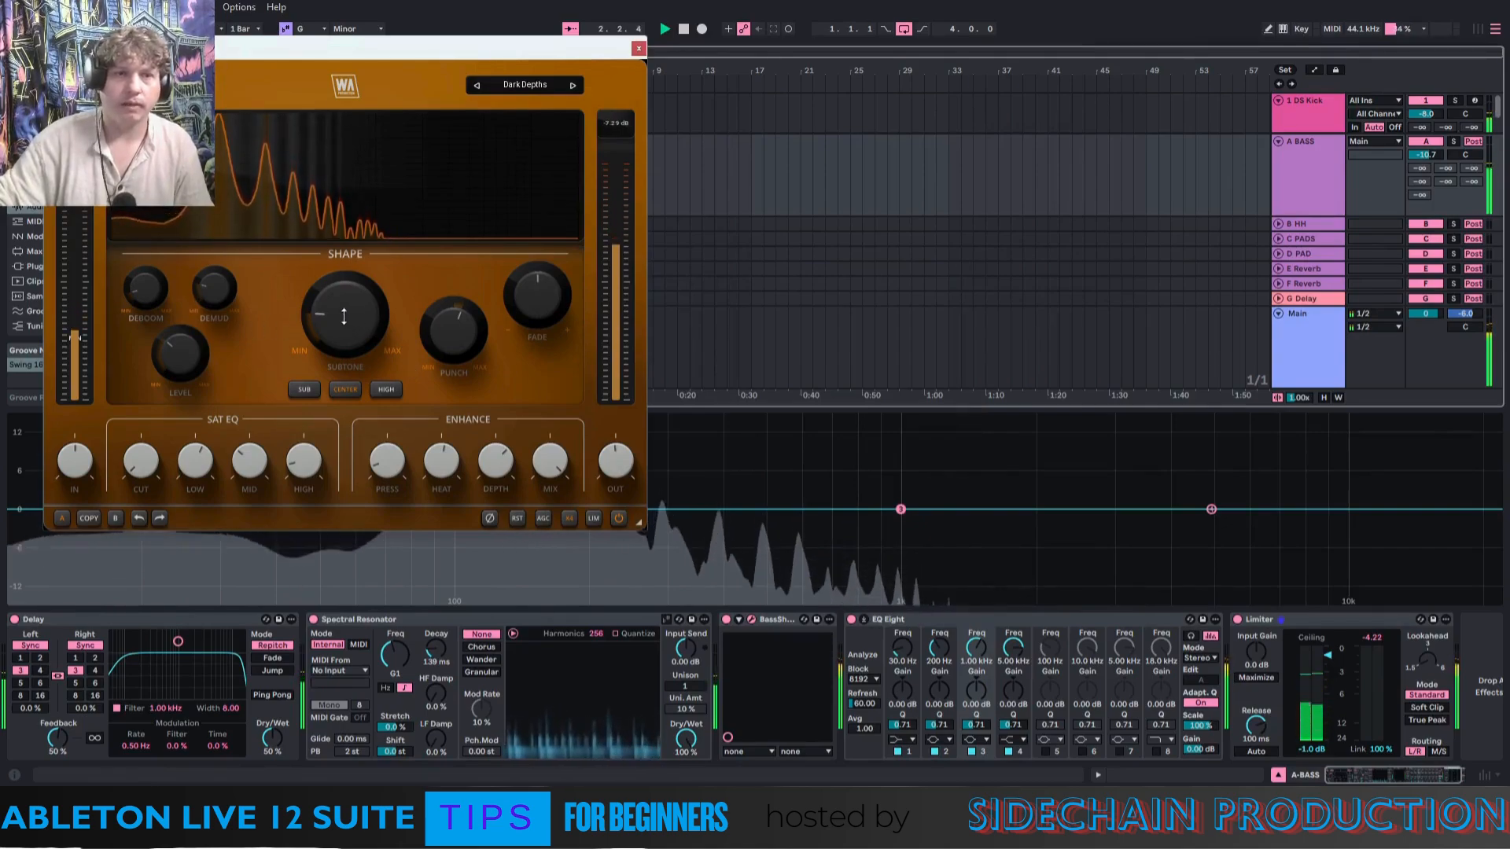
Solo A BASS, raise the Sat EQ cut in BassShaper, and close the plug-in window.
click(1454, 141)
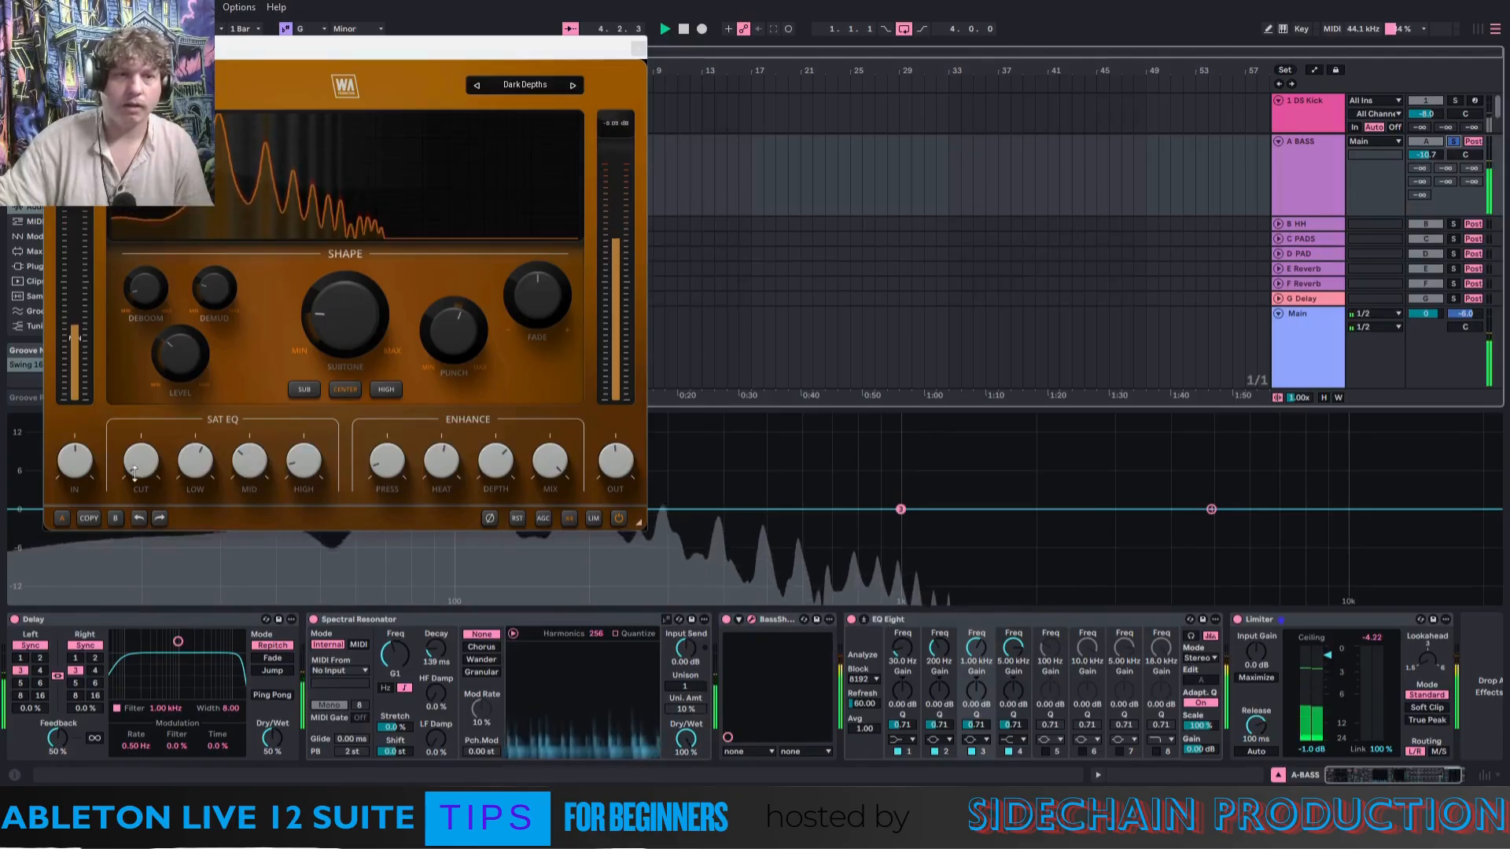
drag(133, 469, 133, 440)
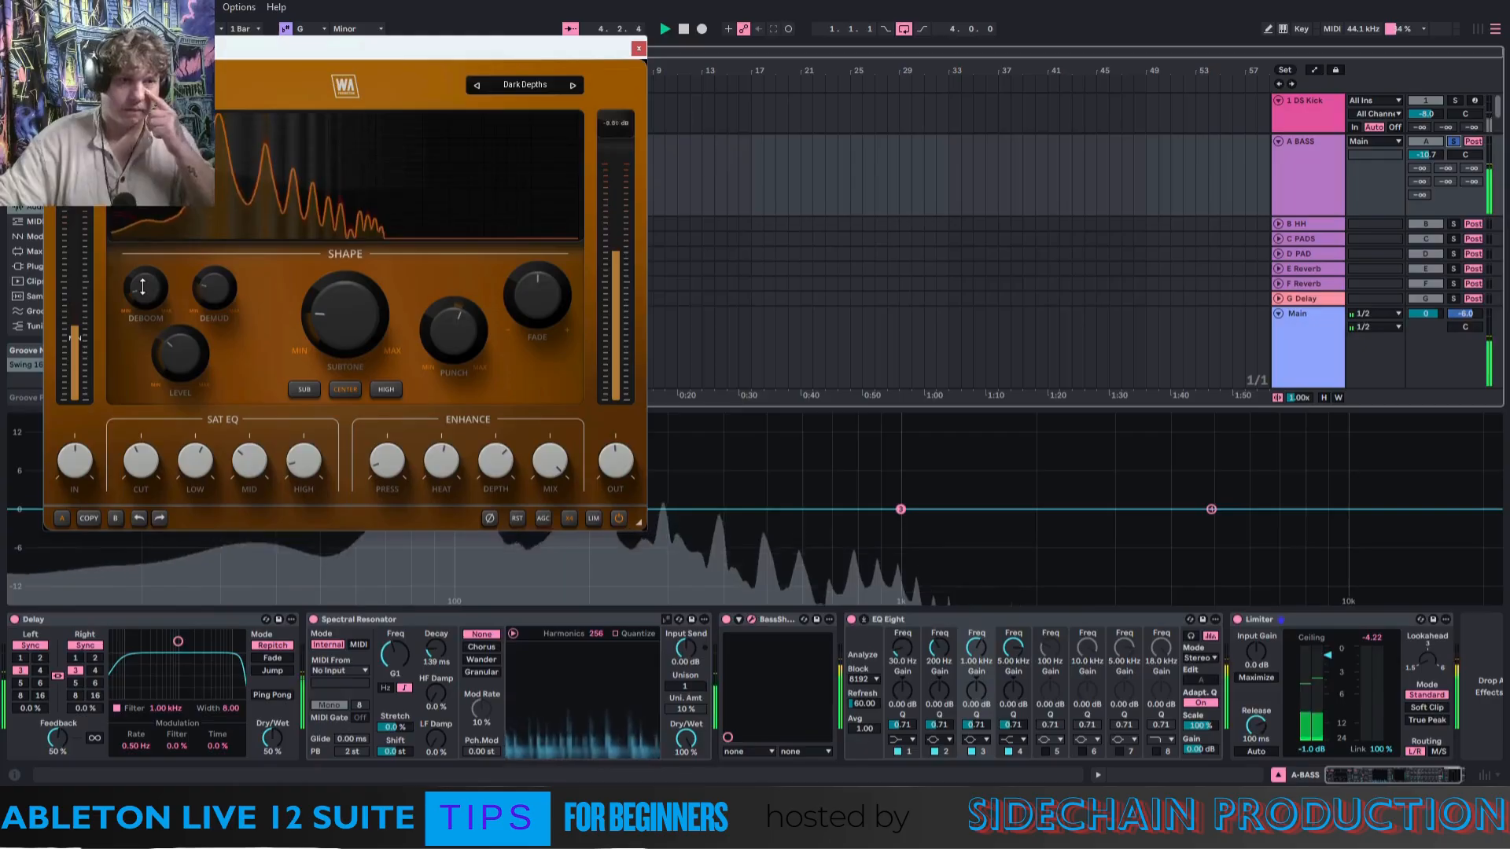
click(748, 621)
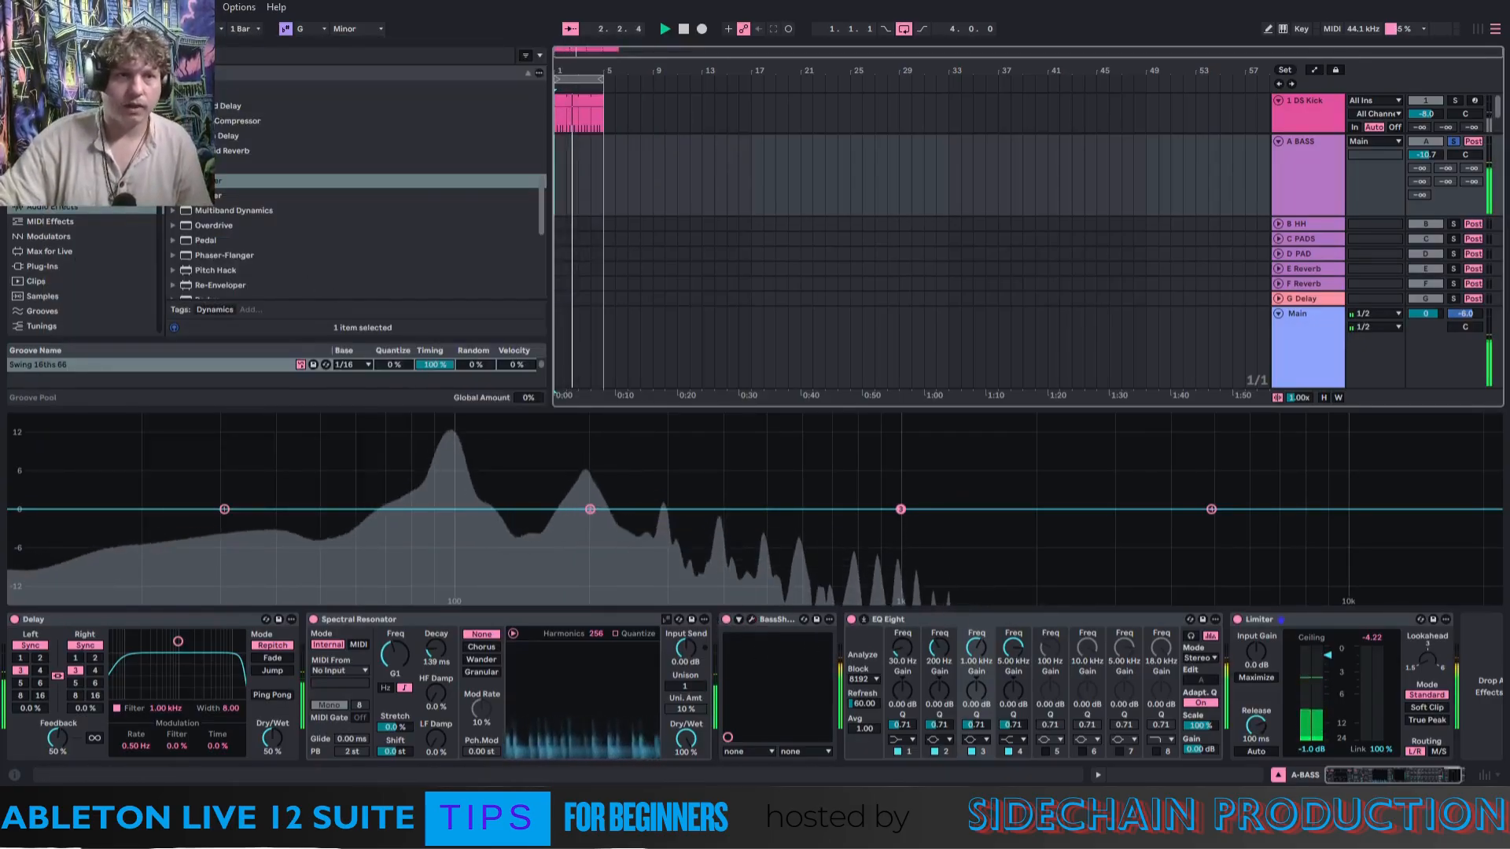
Add a Utility after the Limiter on A BASS and turn on its Mono option.
drag(160, 130, 159, 167)
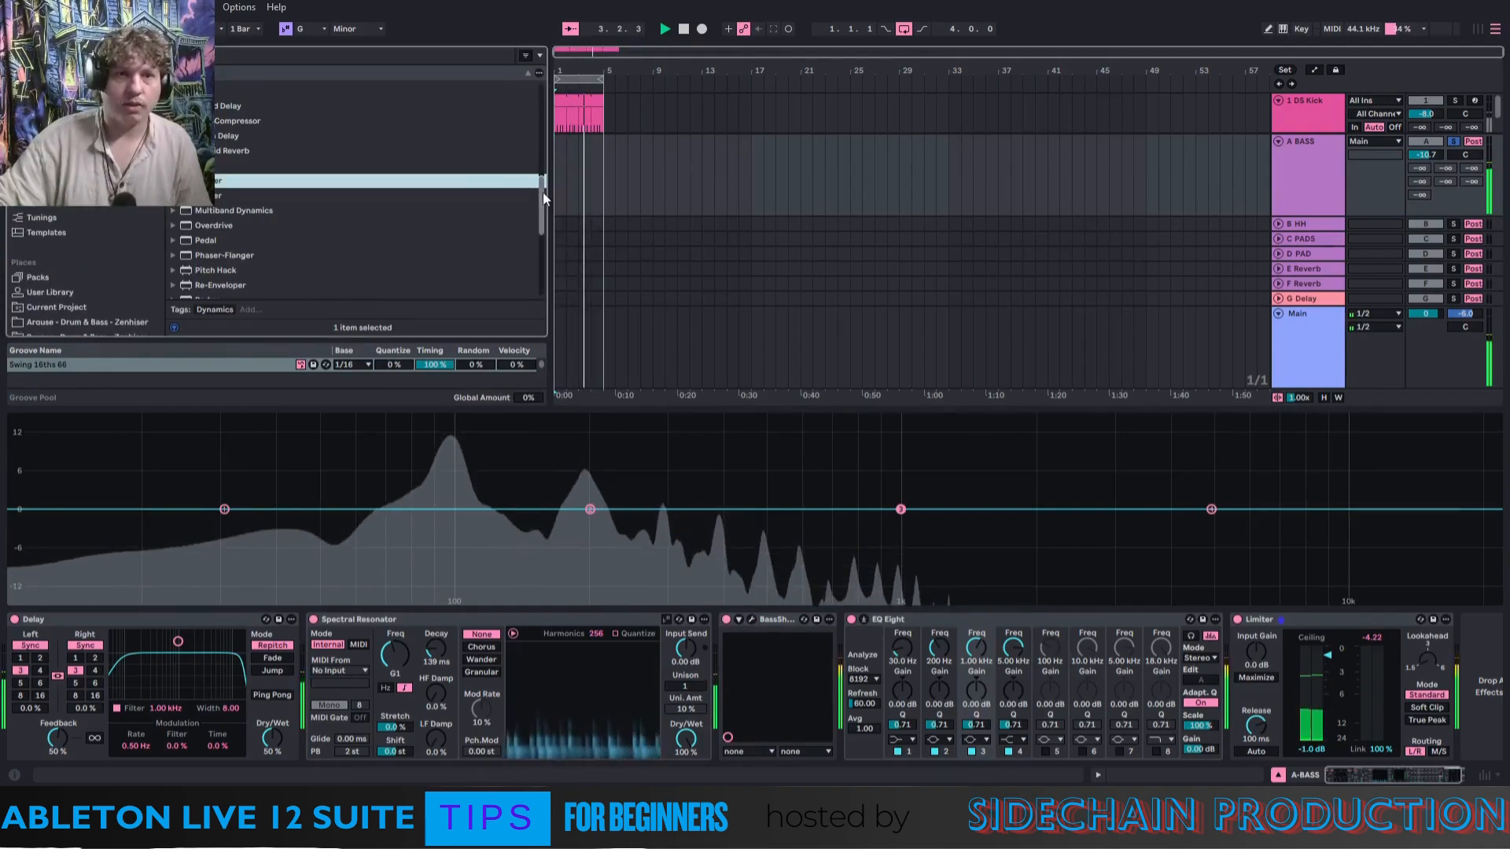
drag(543, 192, 536, 318)
click(206, 260)
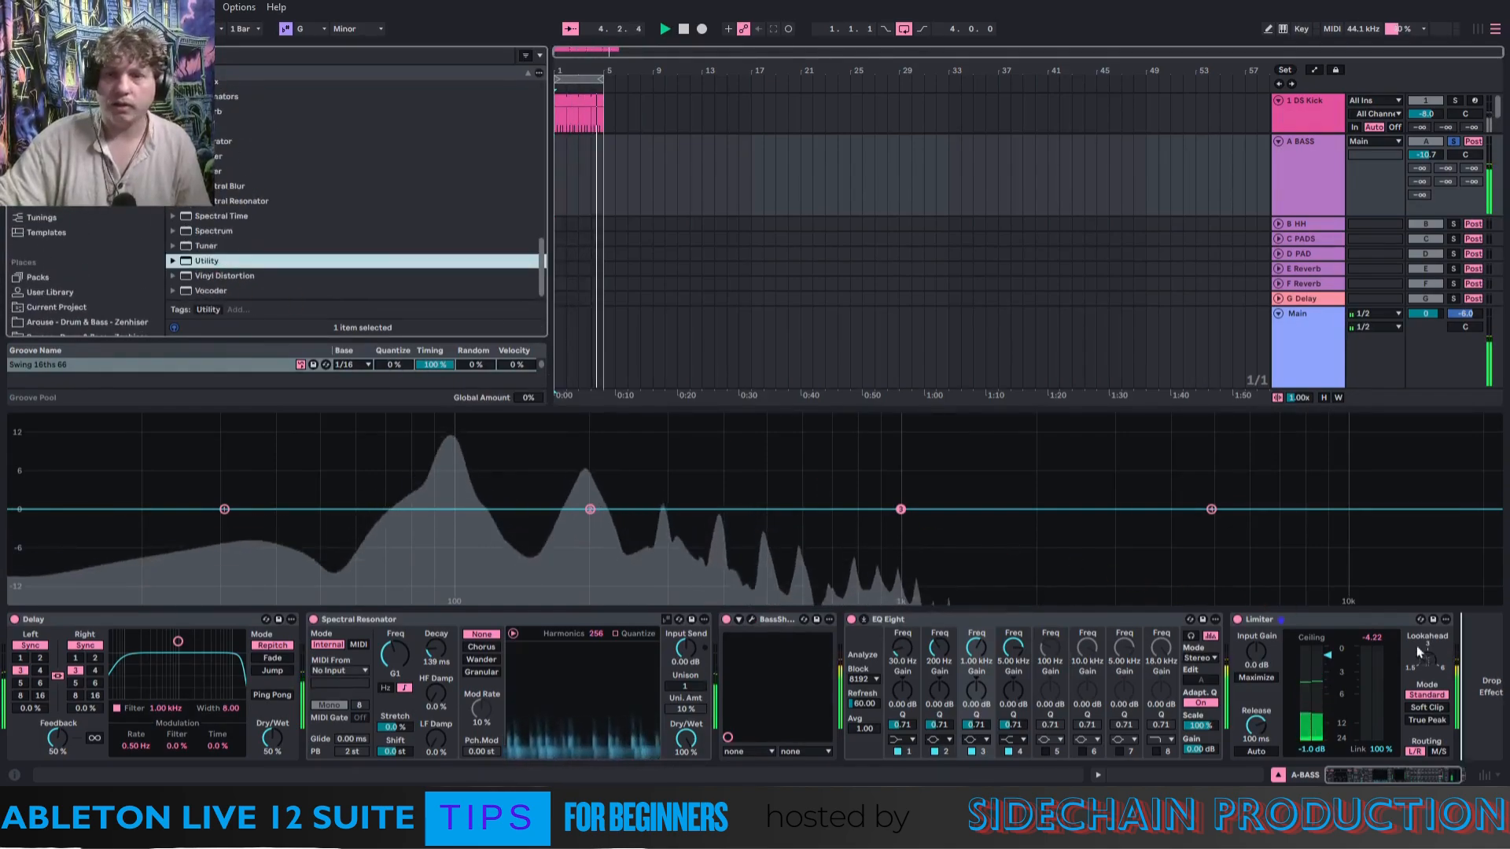
drag(1418, 652, 1469, 666)
click(1413, 722)
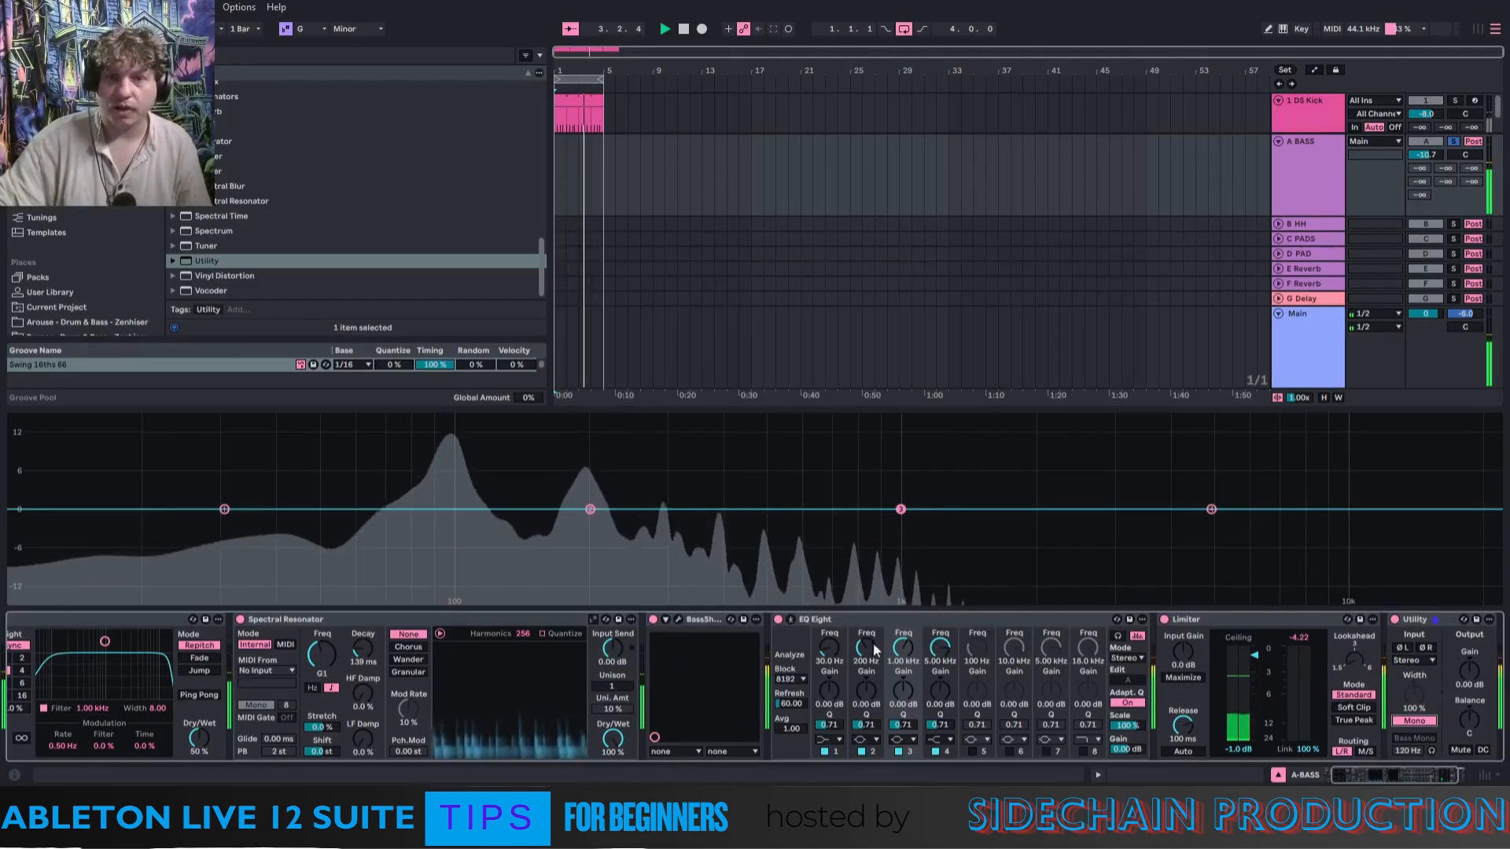
Set band 1 of the A BASS EQ Eight to 25.0 Hz and change its filter type to a low cut.
click(791, 619)
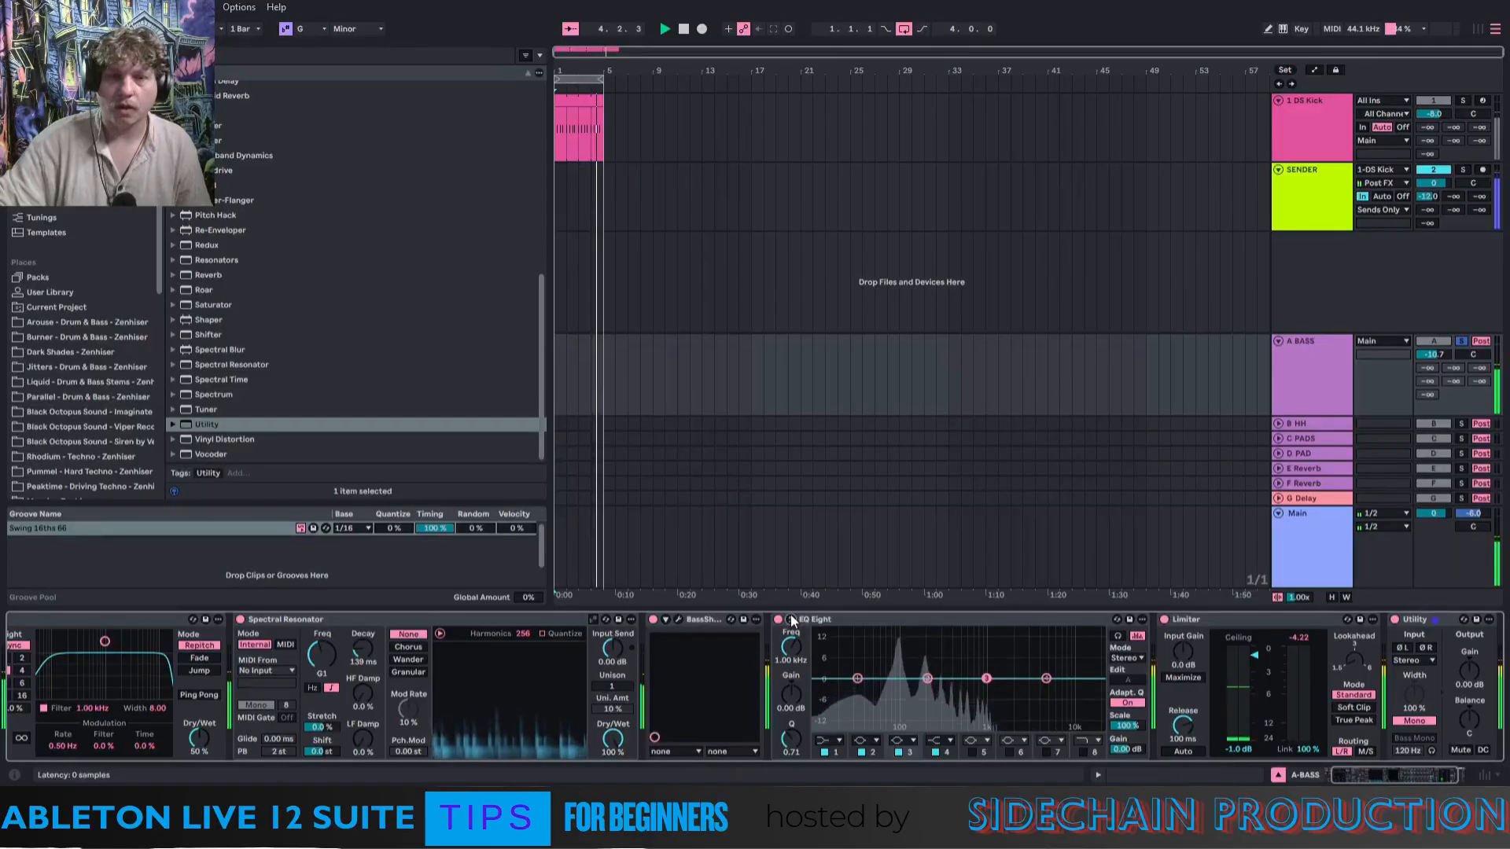
click(790, 619)
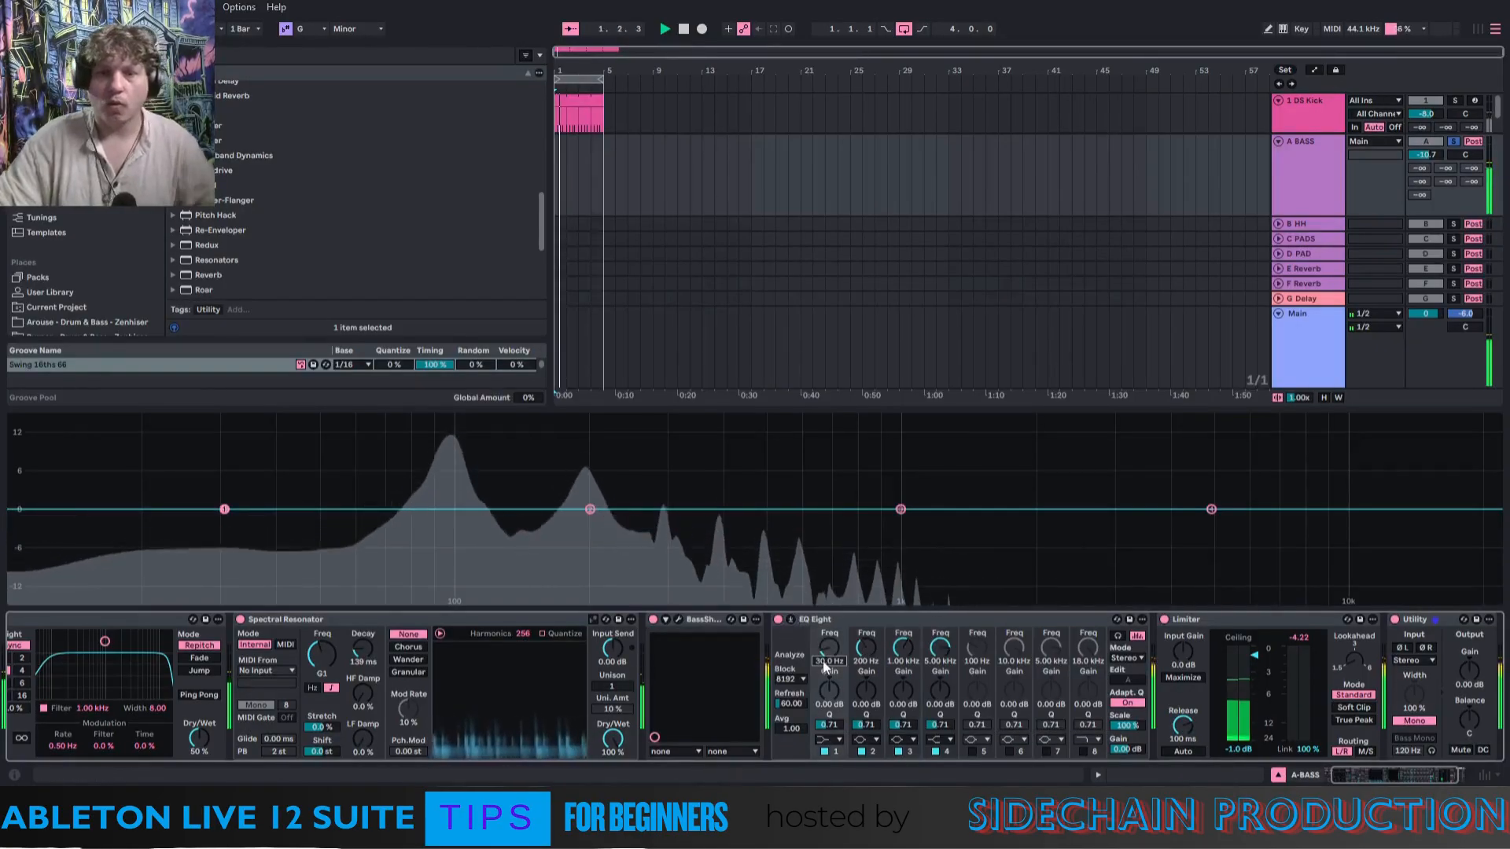
drag(824, 662, 841, 681)
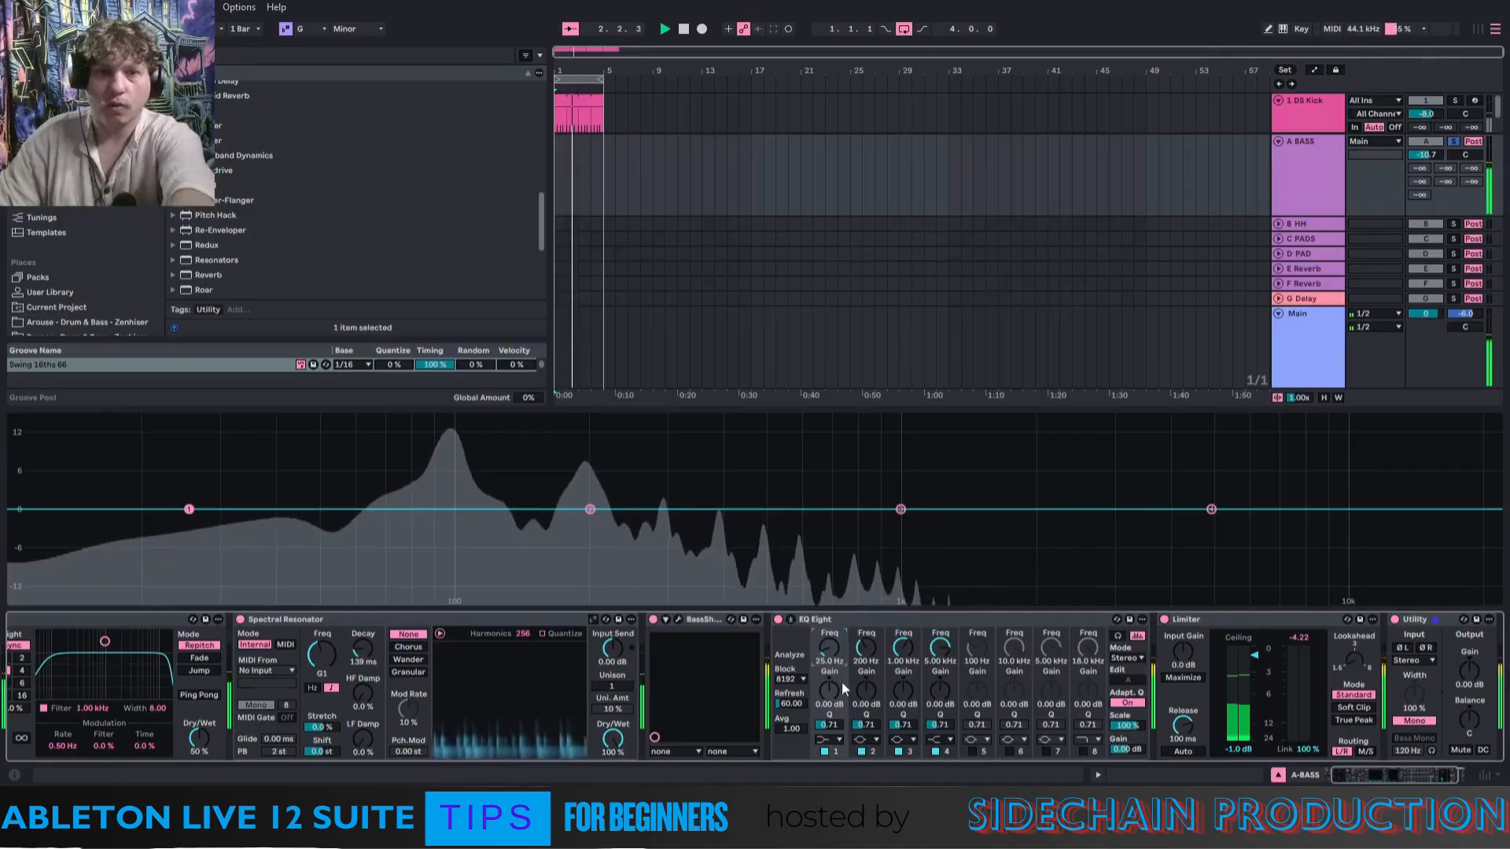
click(830, 739)
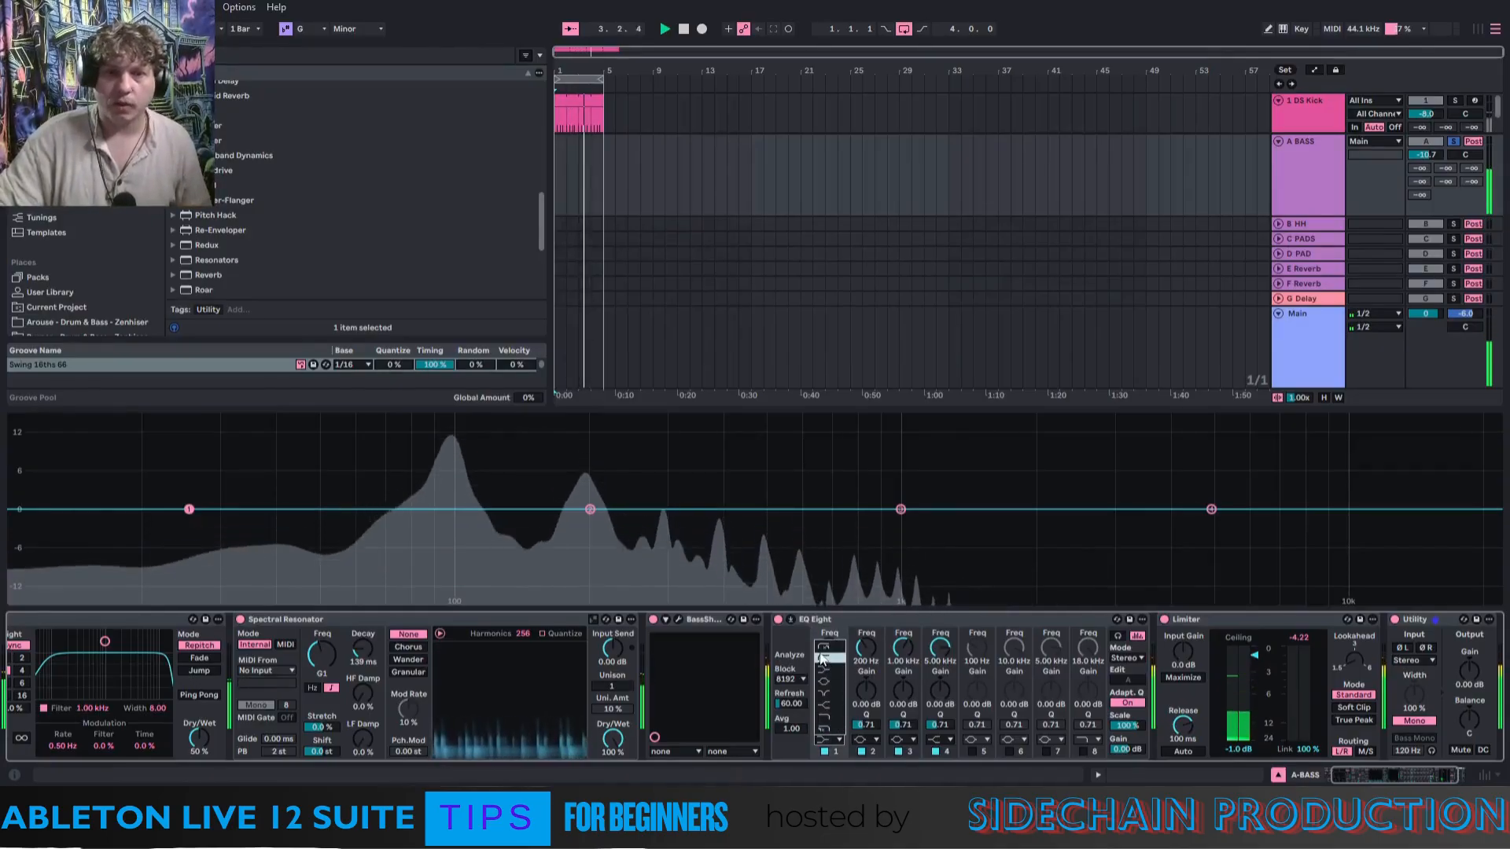
click(822, 658)
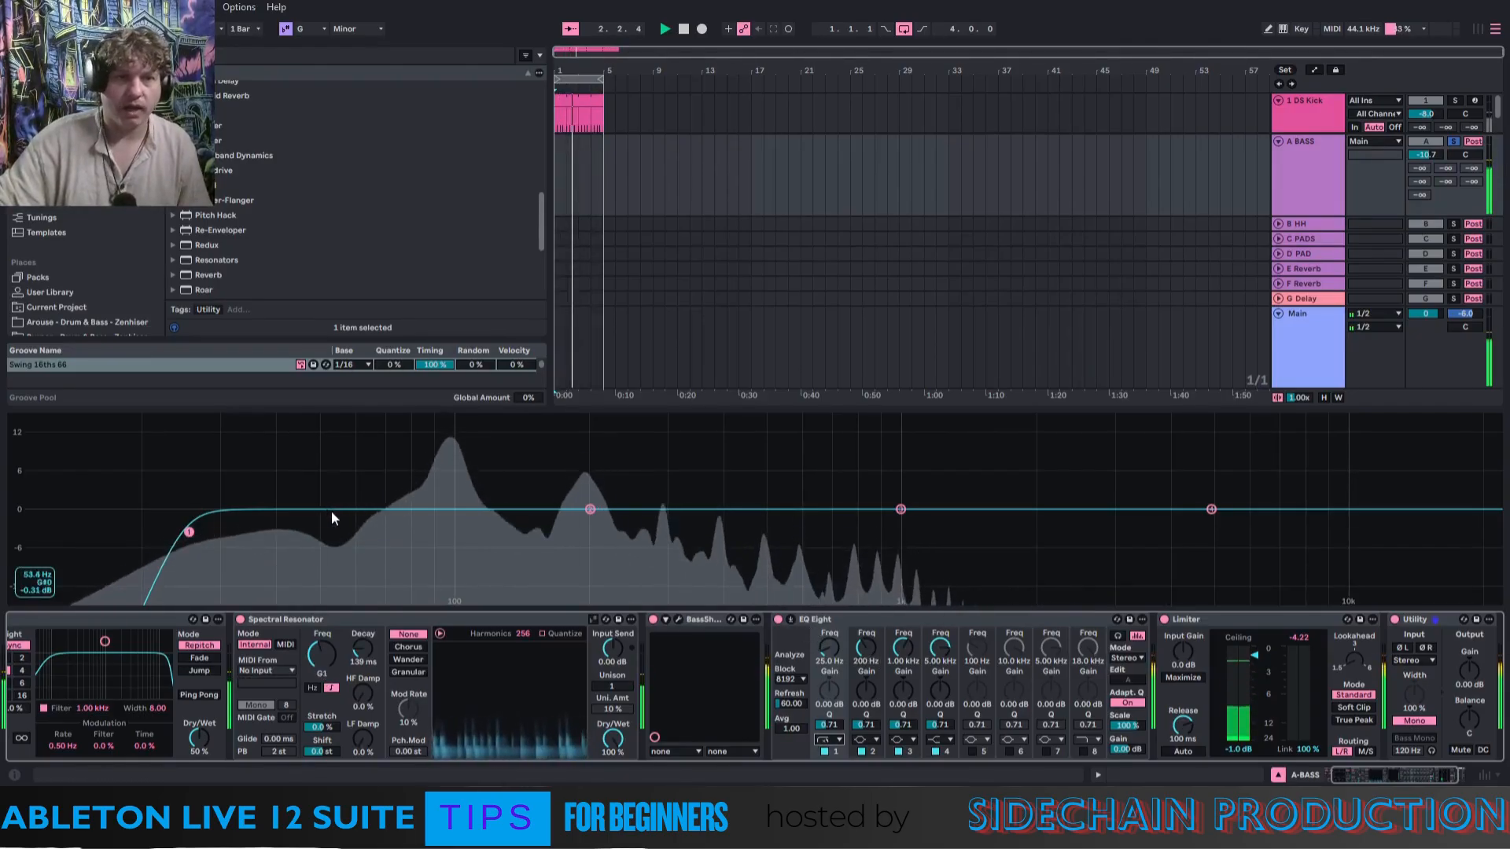
Collapse EQ Eight's expanded spectrum display and fold Spectral Resonator, BassShaper, EQ Eight and Limiter on A BASS.
click(791, 619)
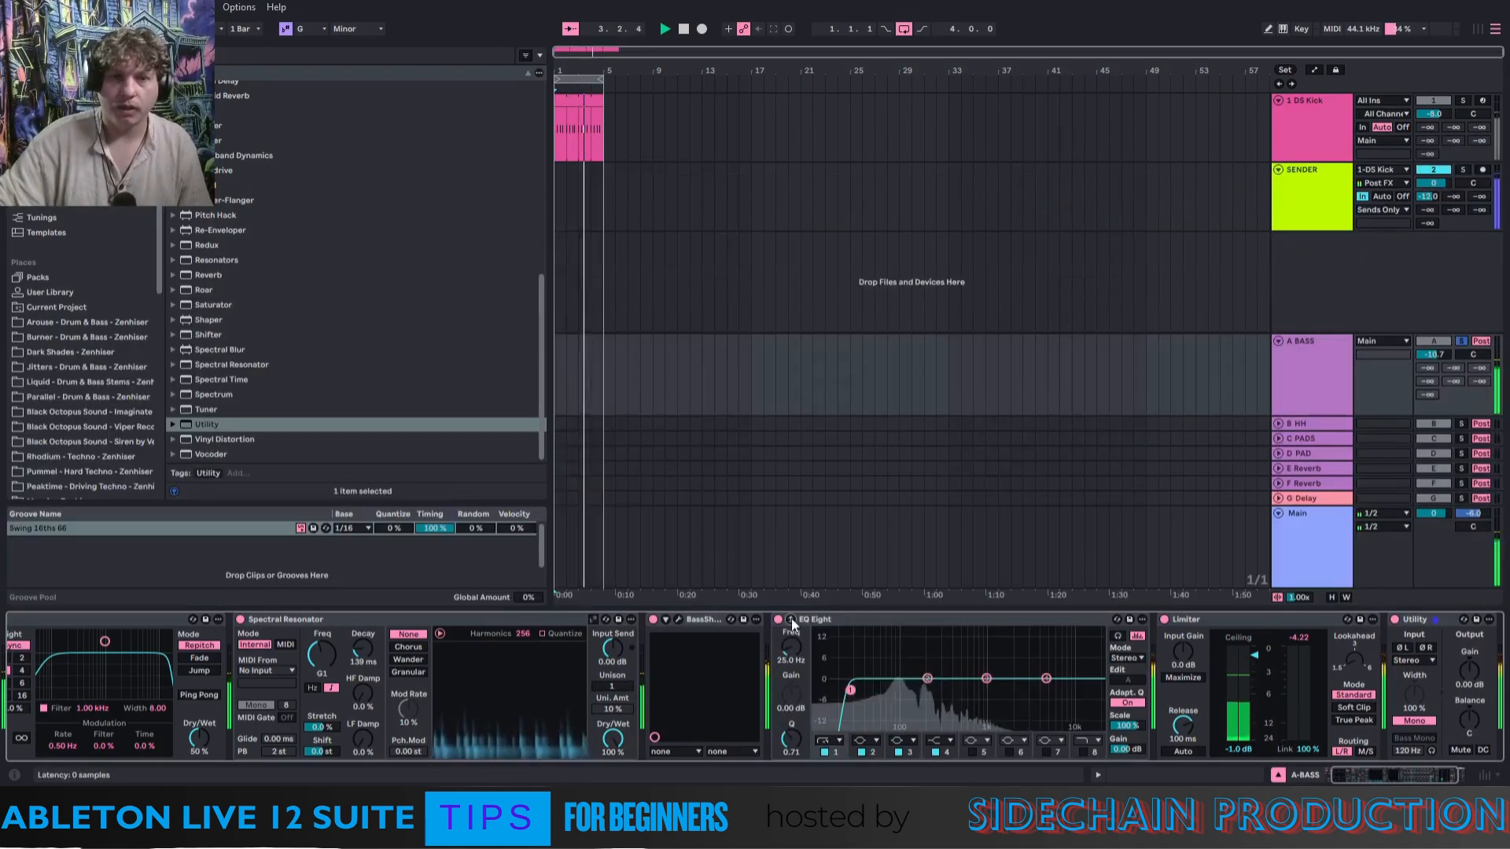
click(538, 318)
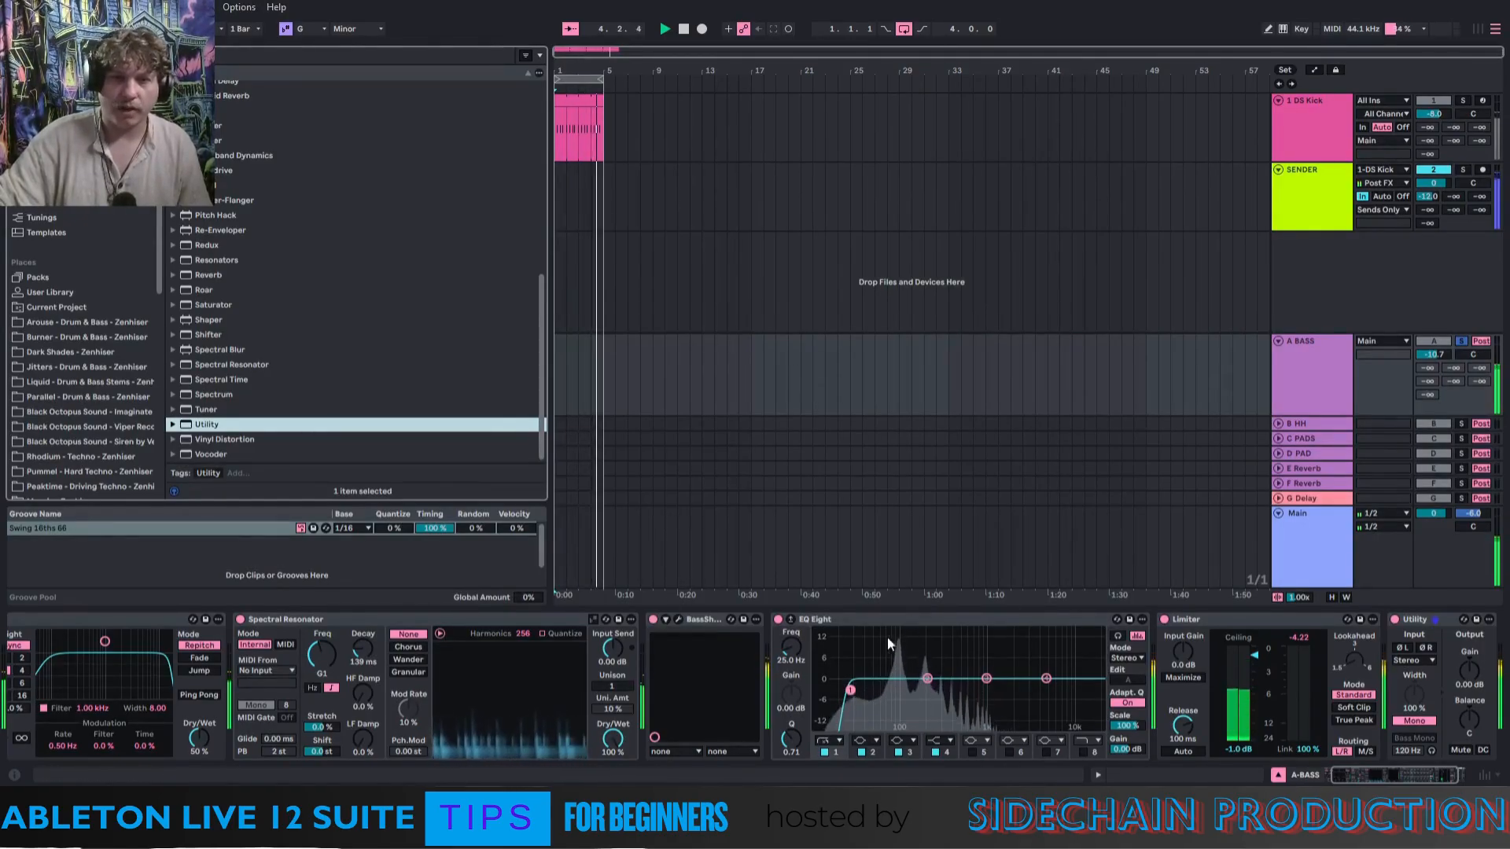
double_click(924, 623)
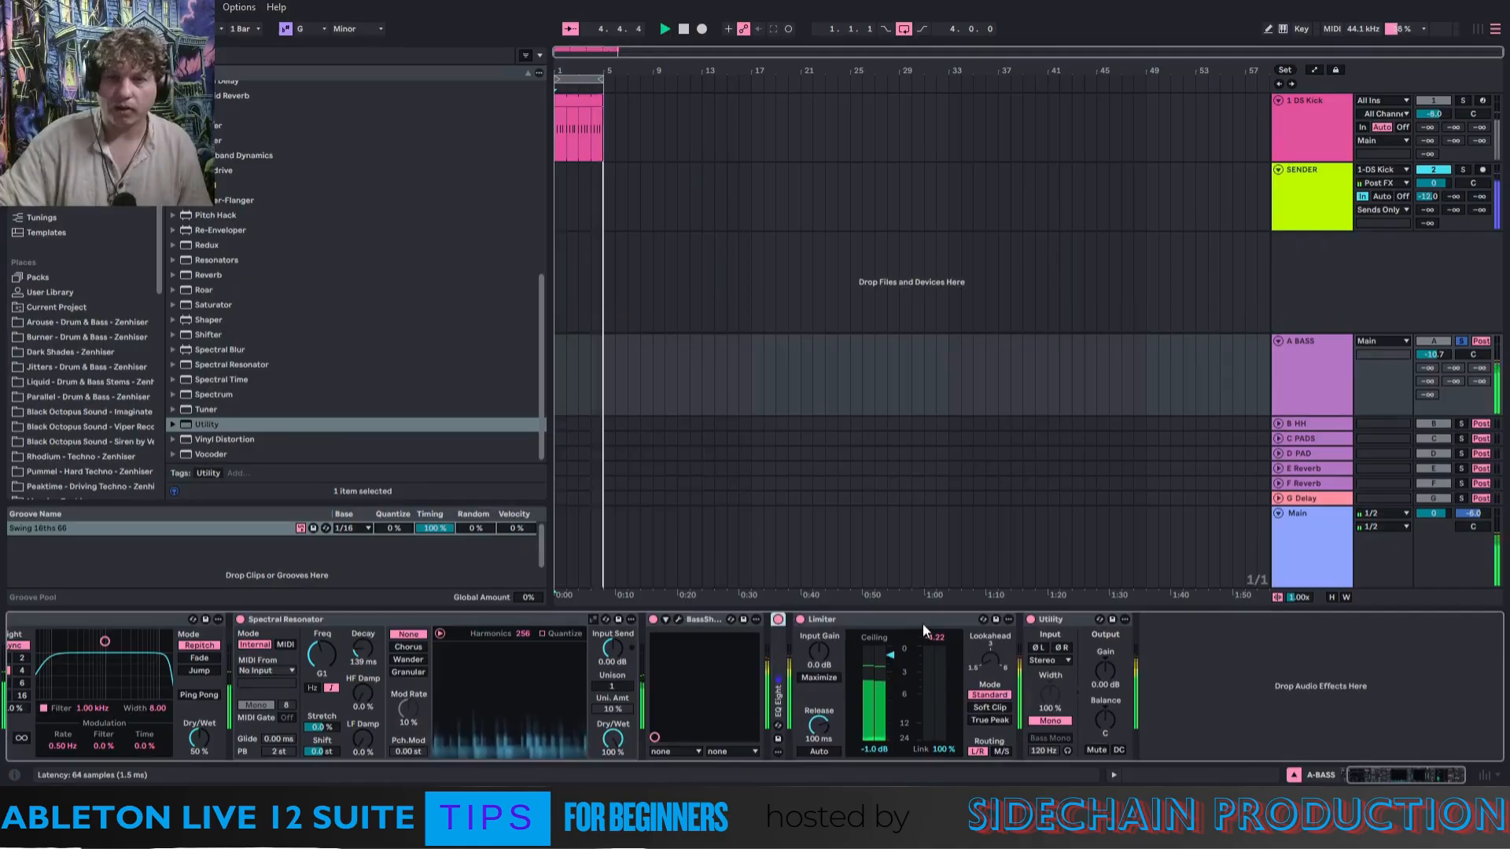
double_click(673, 620)
double_click(385, 619)
double_click(405, 618)
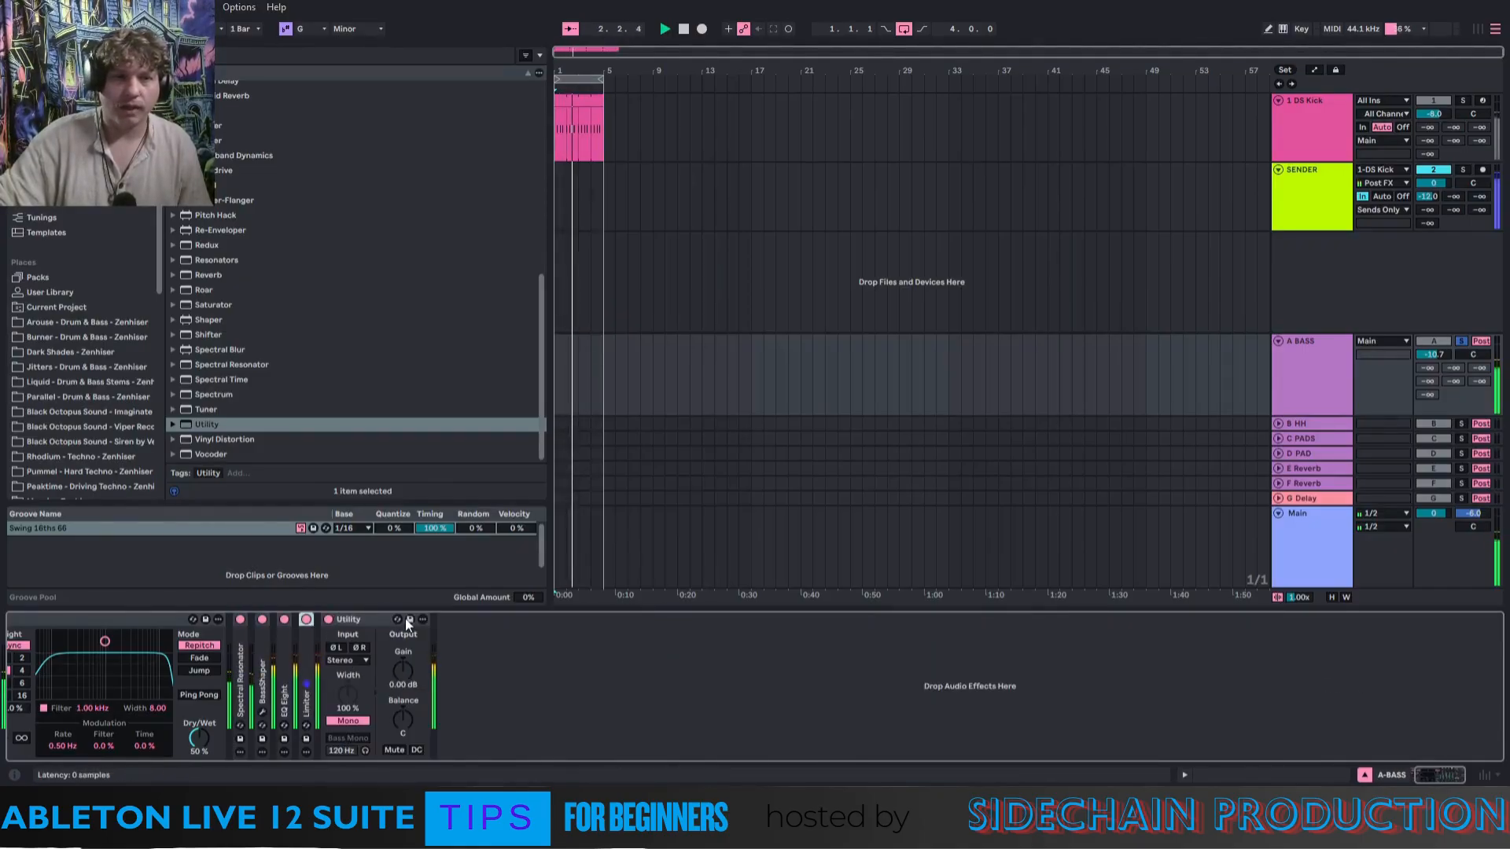
Fold the Utility and Delay devices on A BASS and take the return track out of solo.
double_click(362, 622)
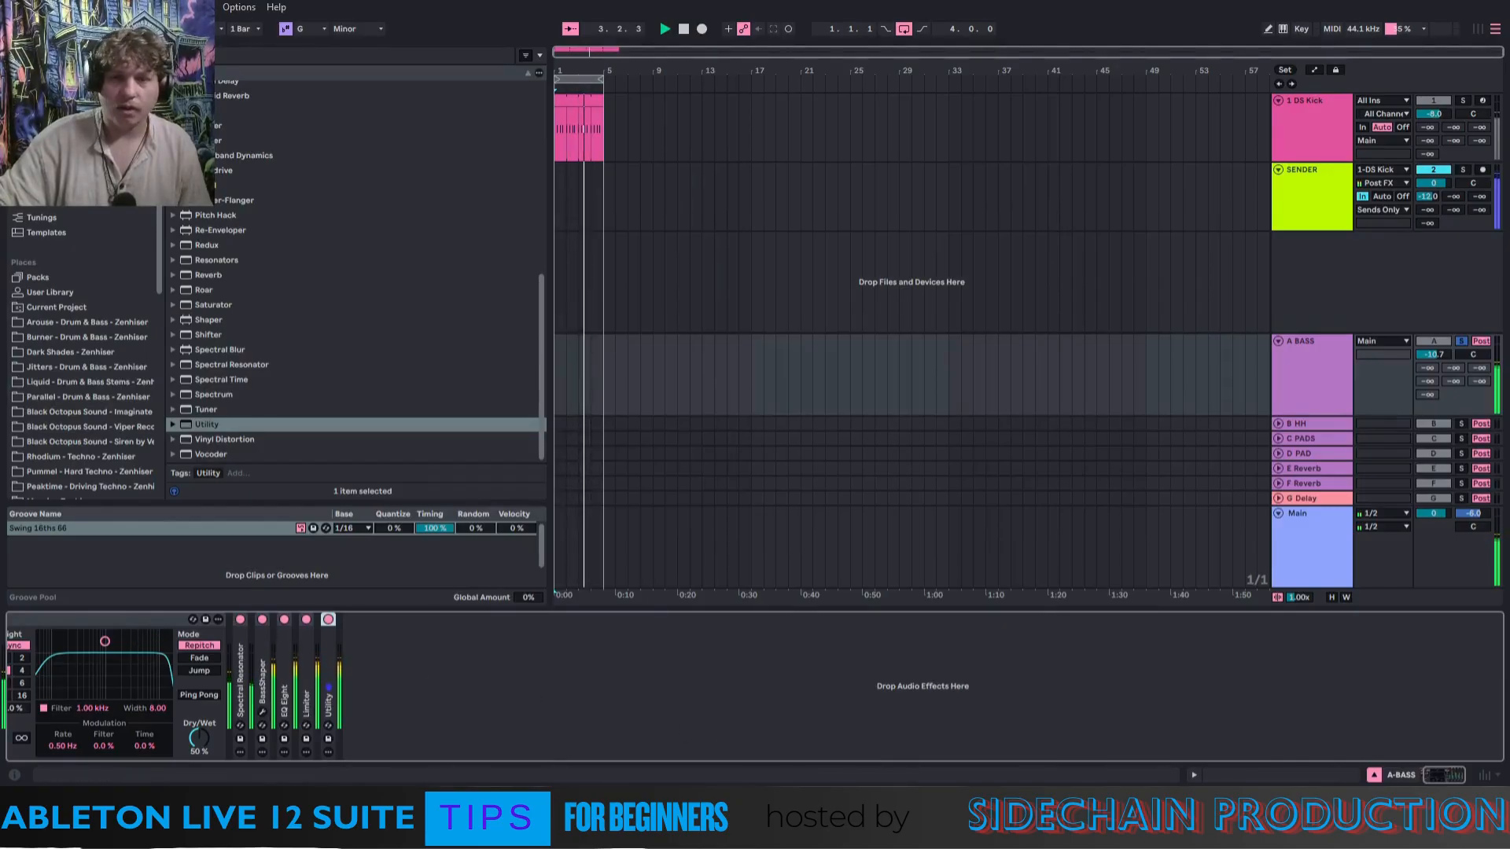
click(1427, 776)
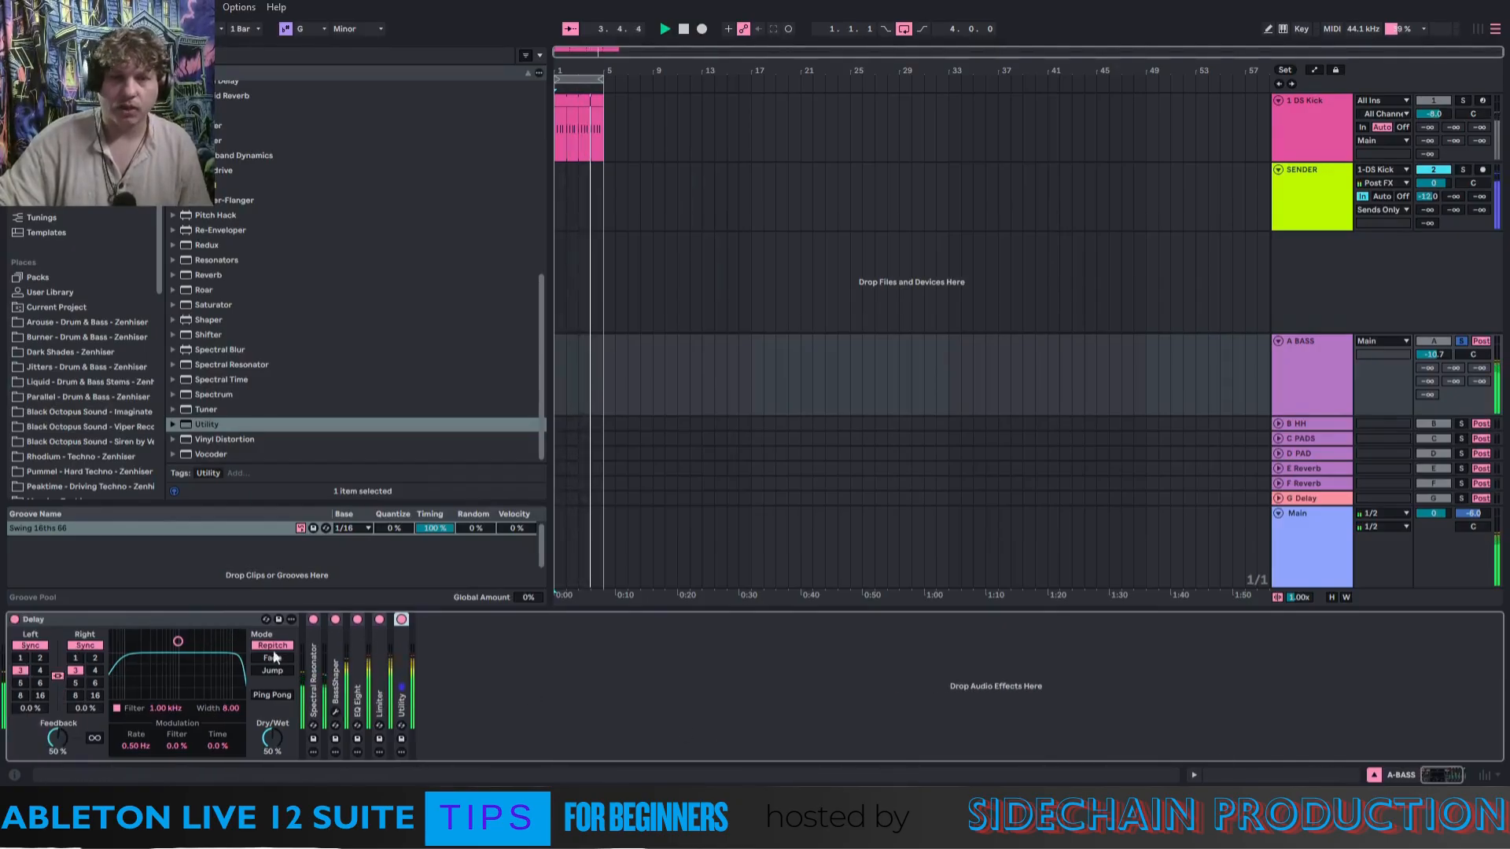
double_click(162, 621)
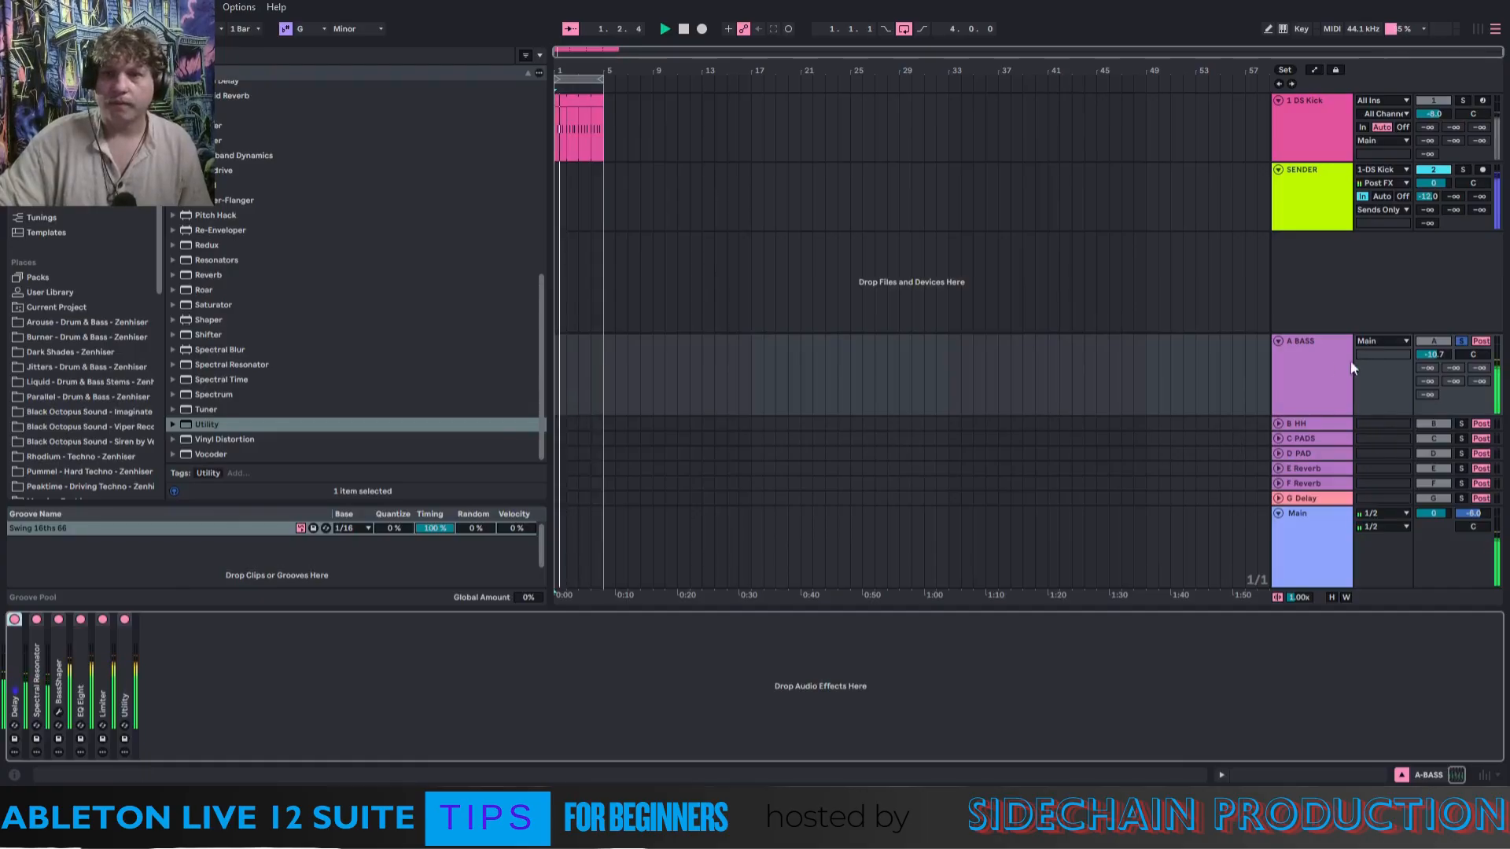
click(1459, 342)
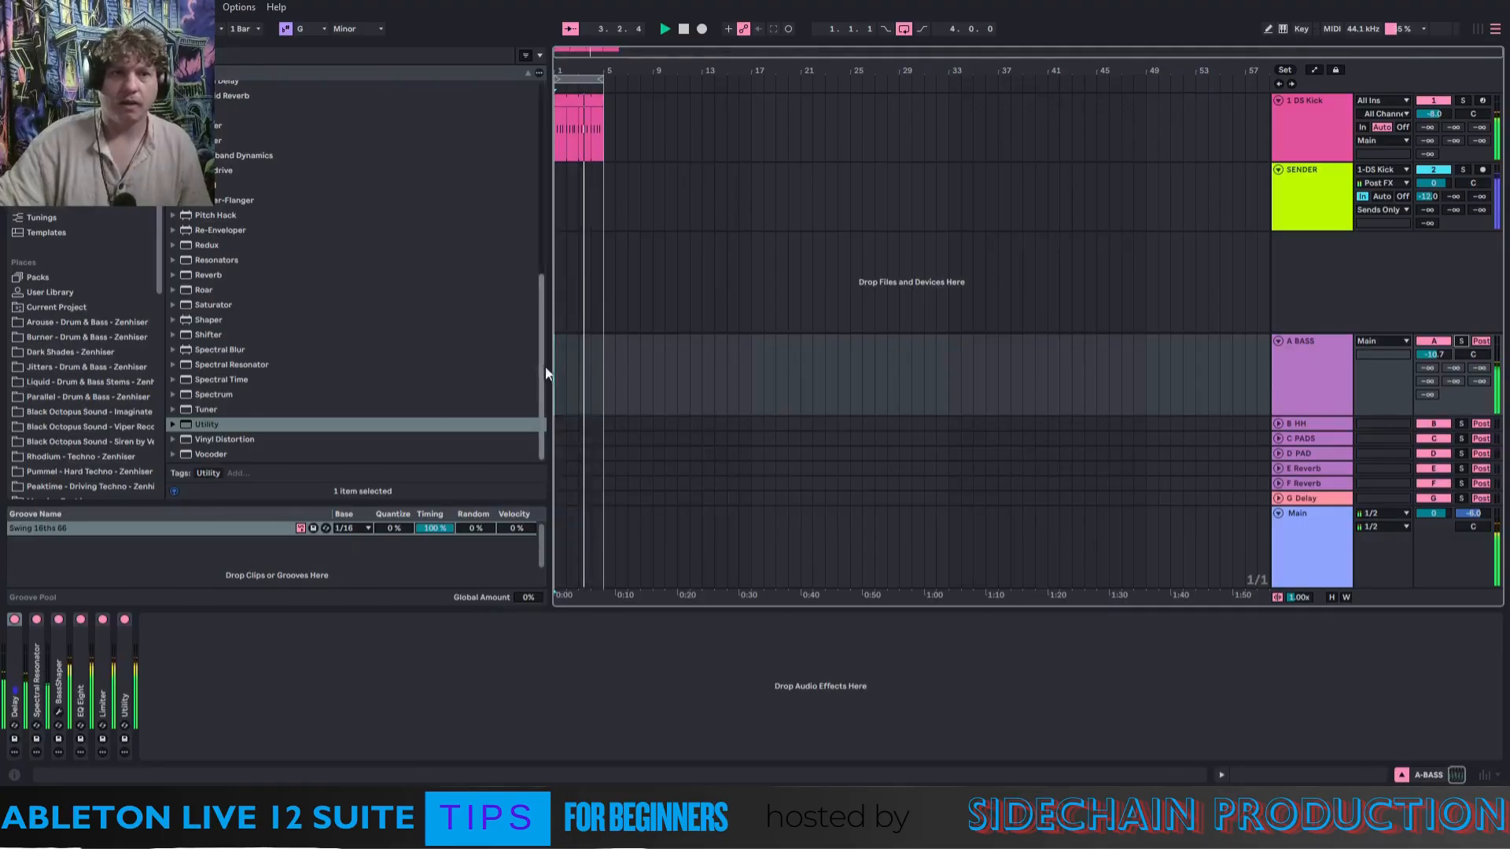
Add a Compressor after the Utility on A BASS and turn on external sidechain with 1-DS Kick as the source.
drag(538, 346, 542, 189)
drag(224, 185, 221, 204)
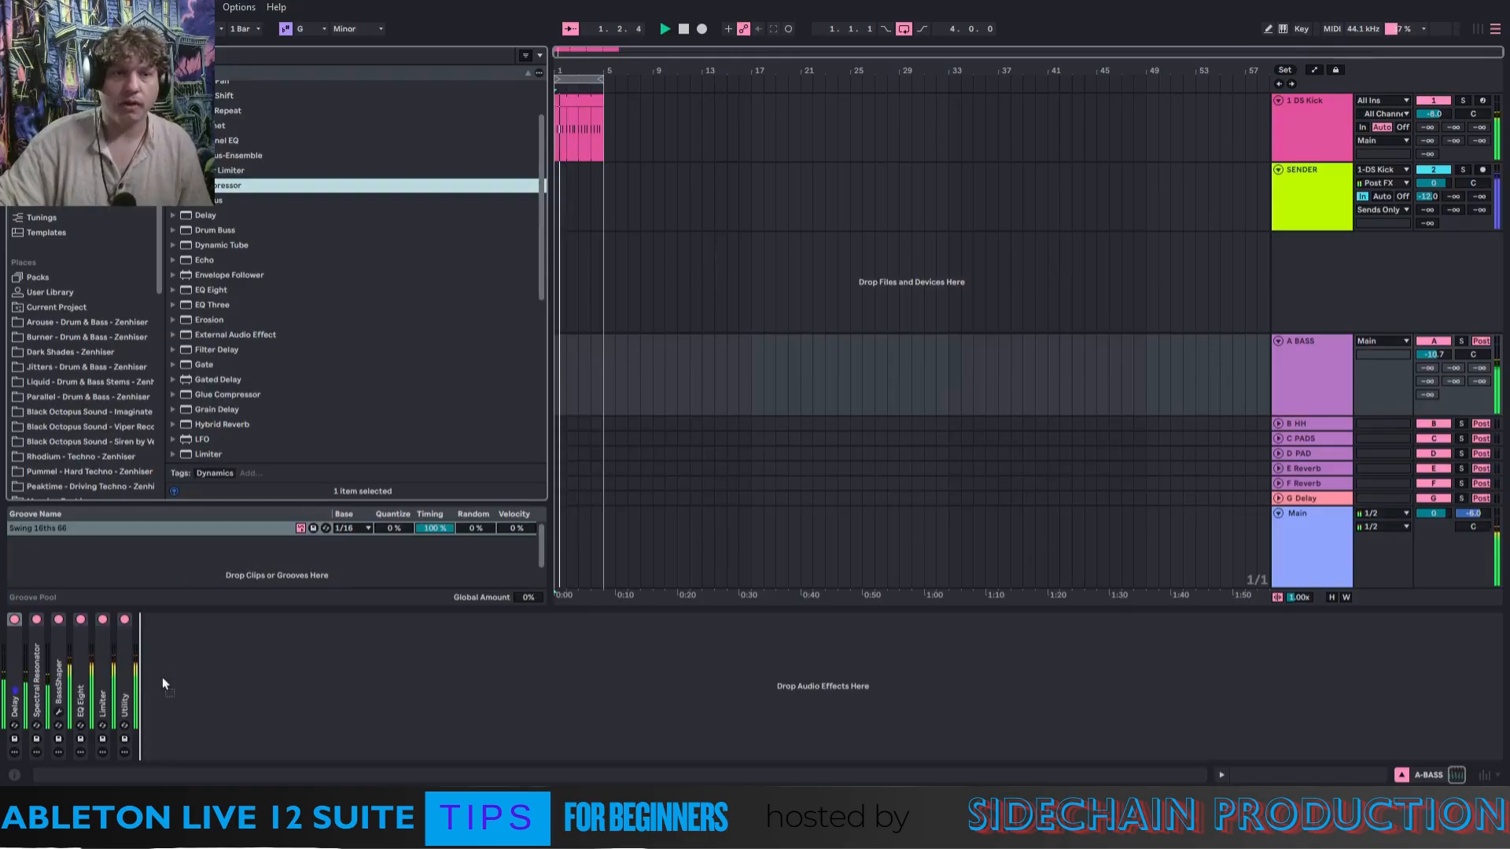
drag(163, 679, 192, 694)
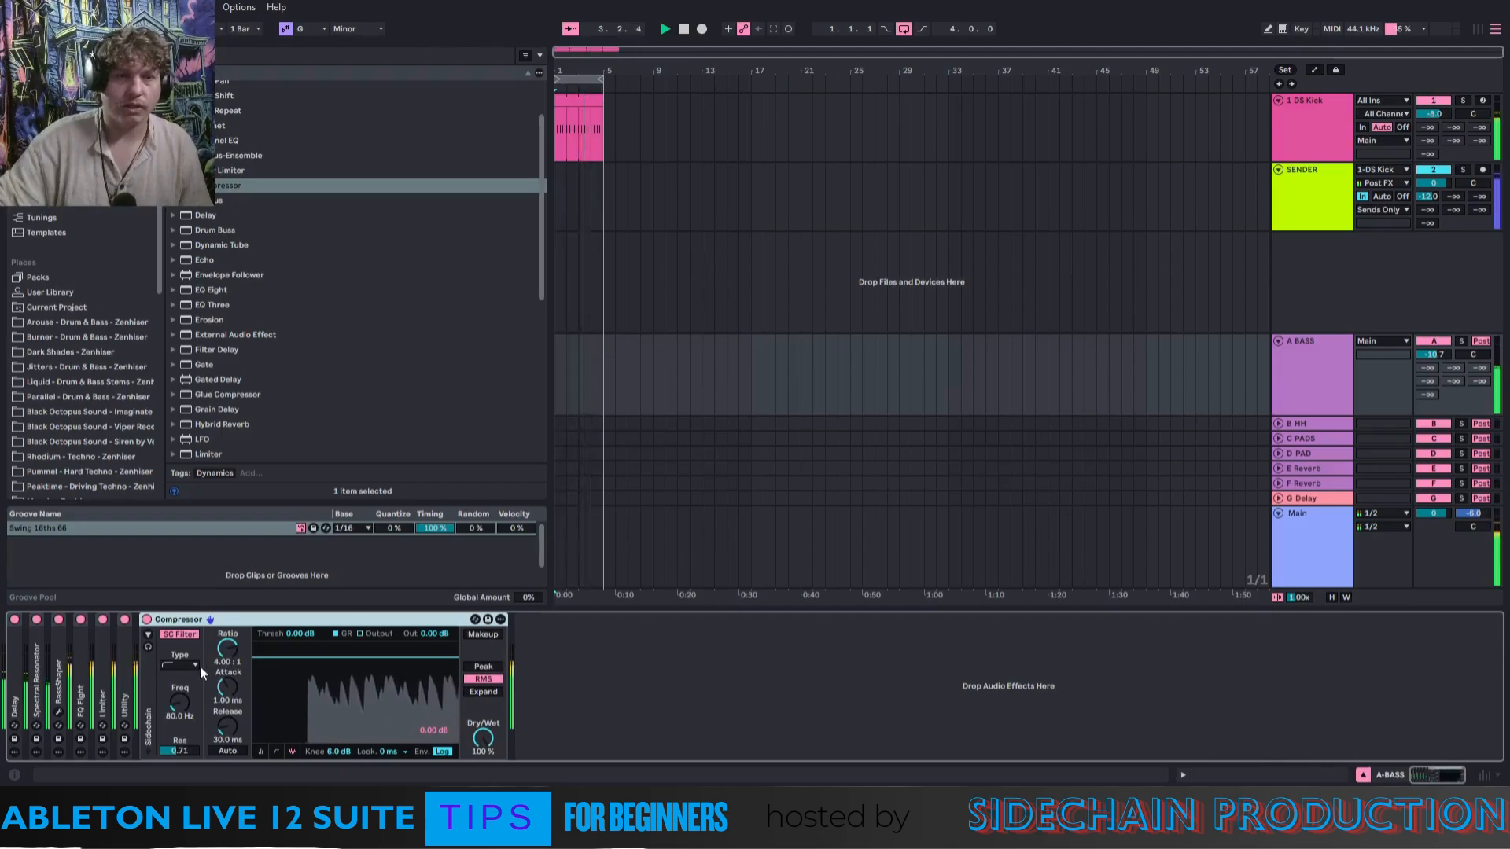
click(149, 633)
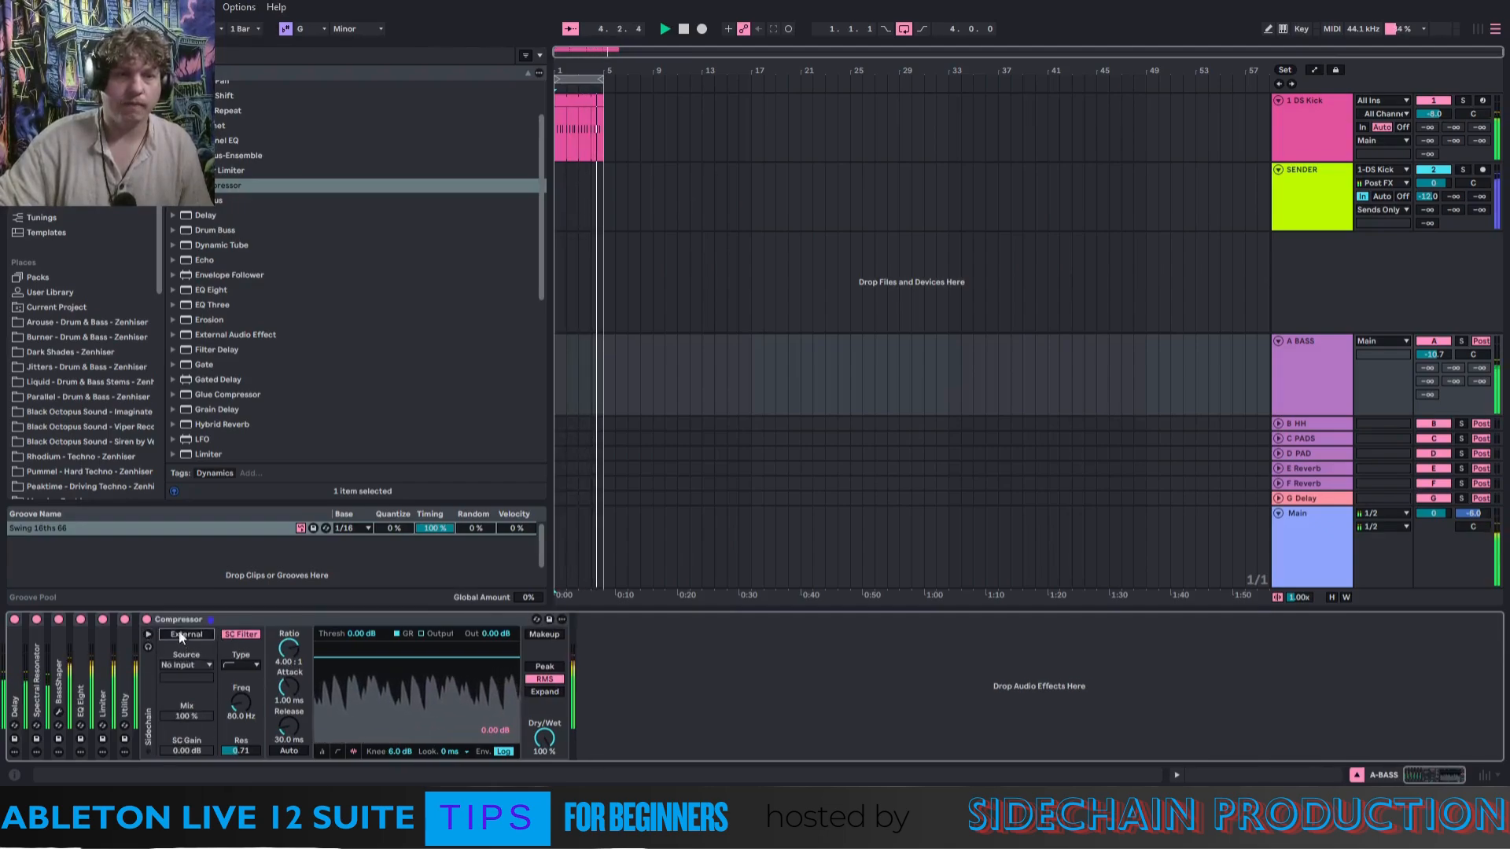
click(178, 666)
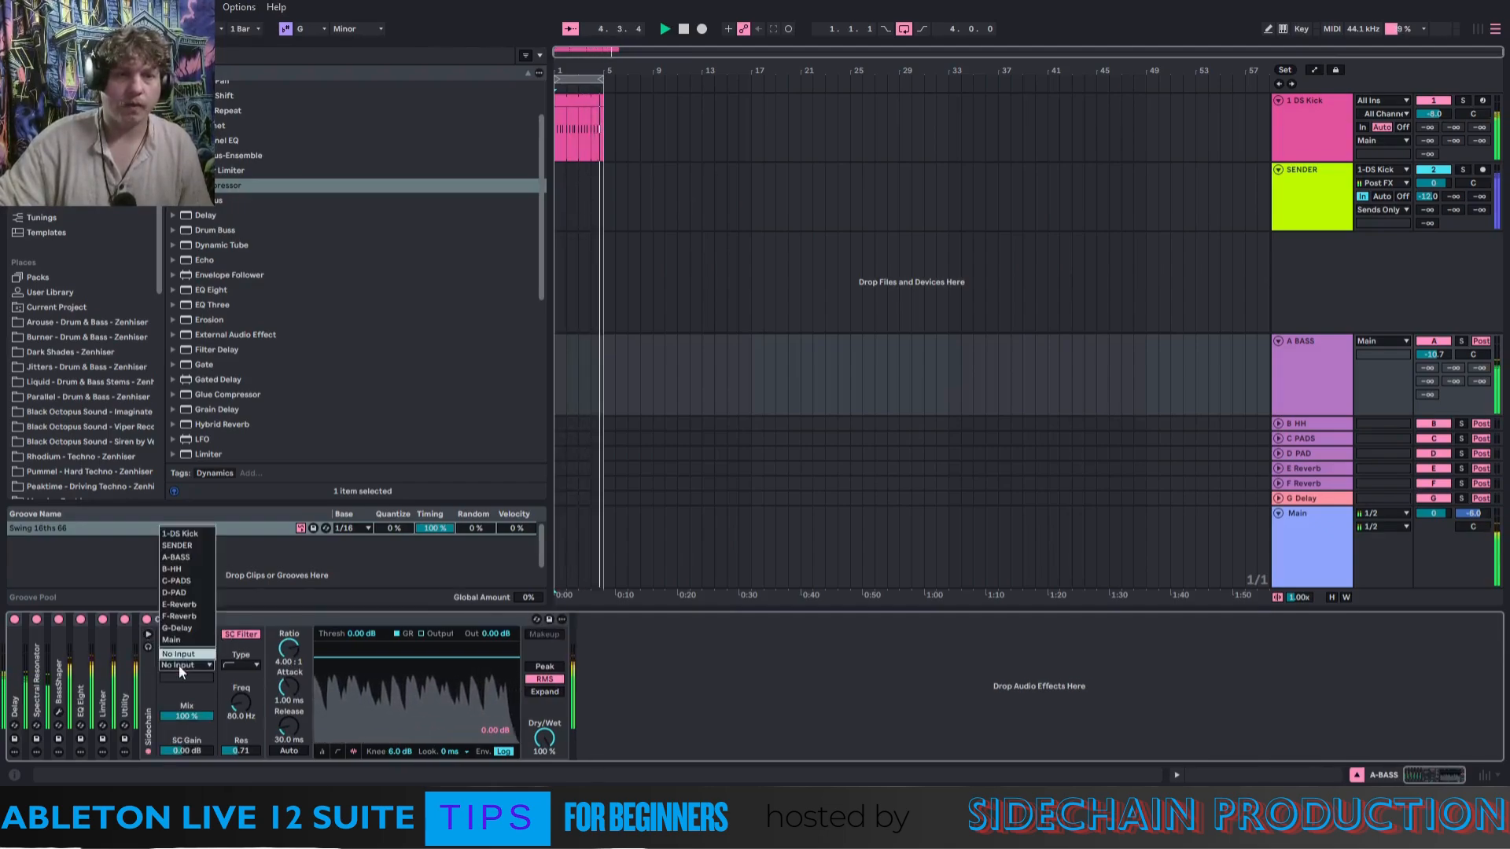
click(173, 535)
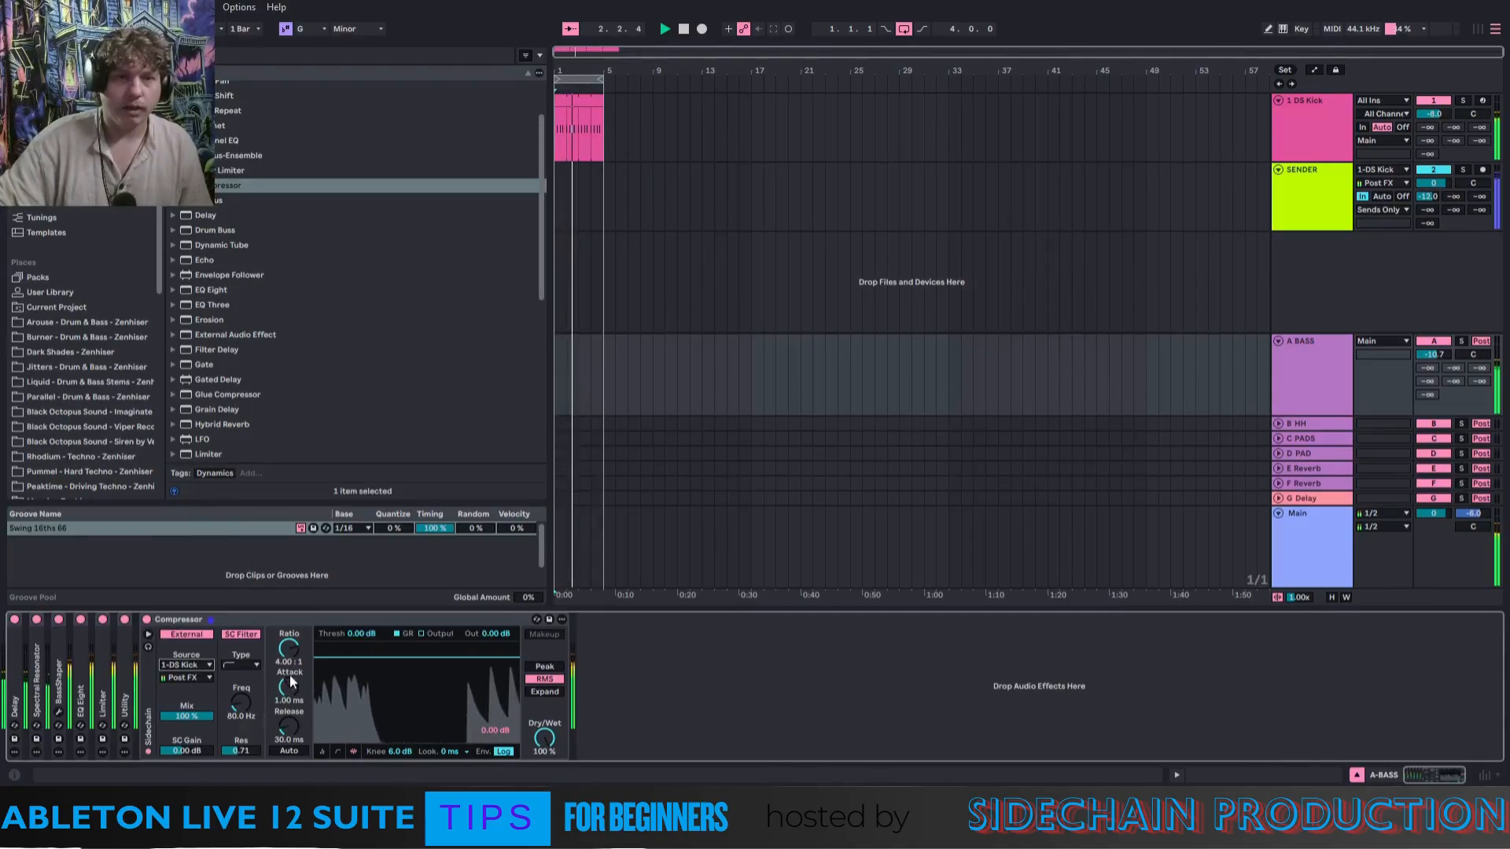
Lower the Compressor's threshold to about -27.4 dB and fold both the device and the A BASS track.
click(322, 751)
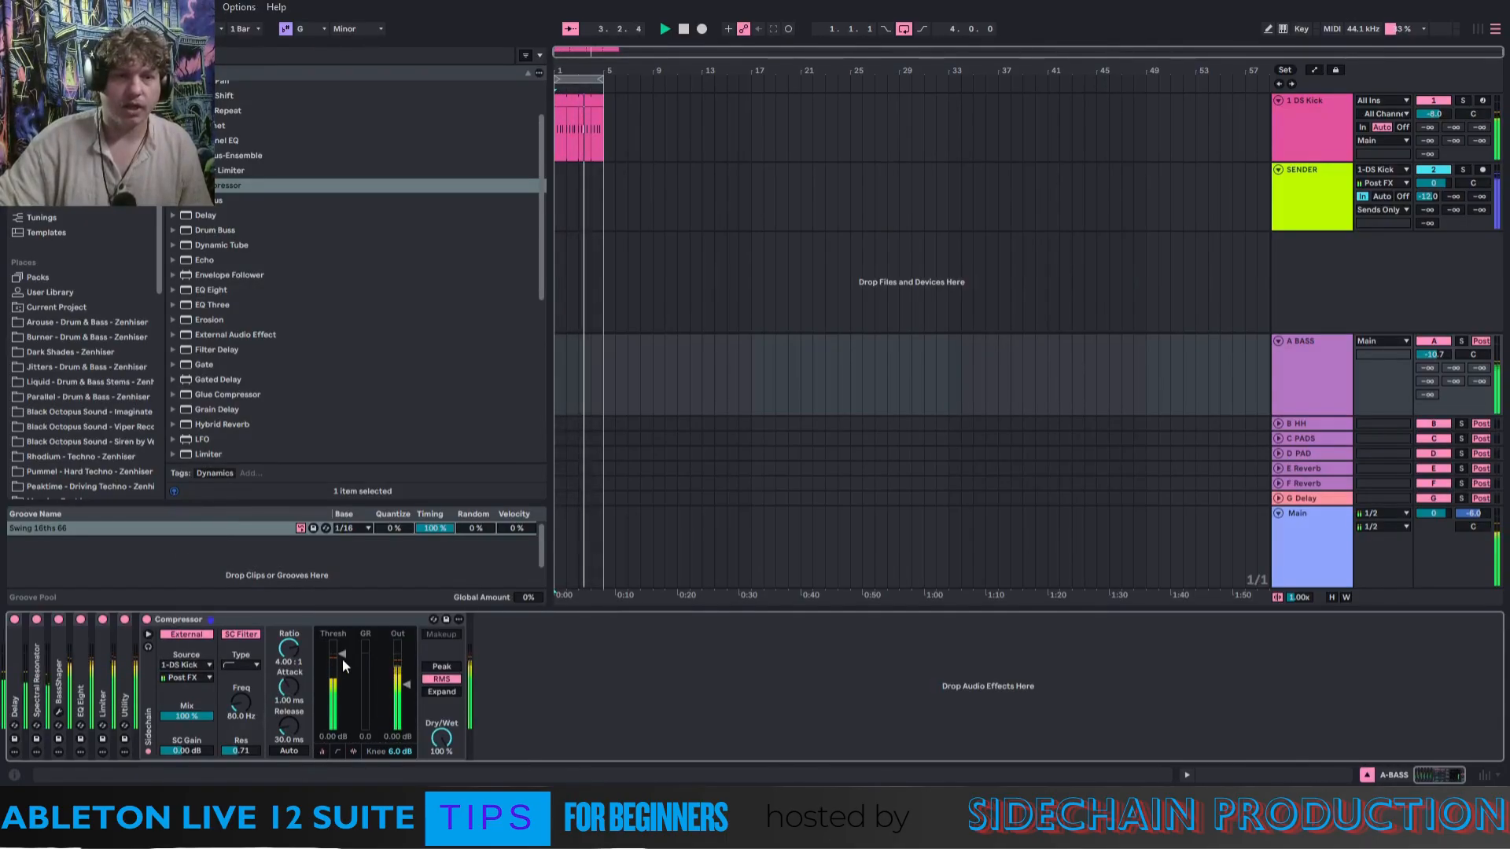
drag(344, 654, 342, 695)
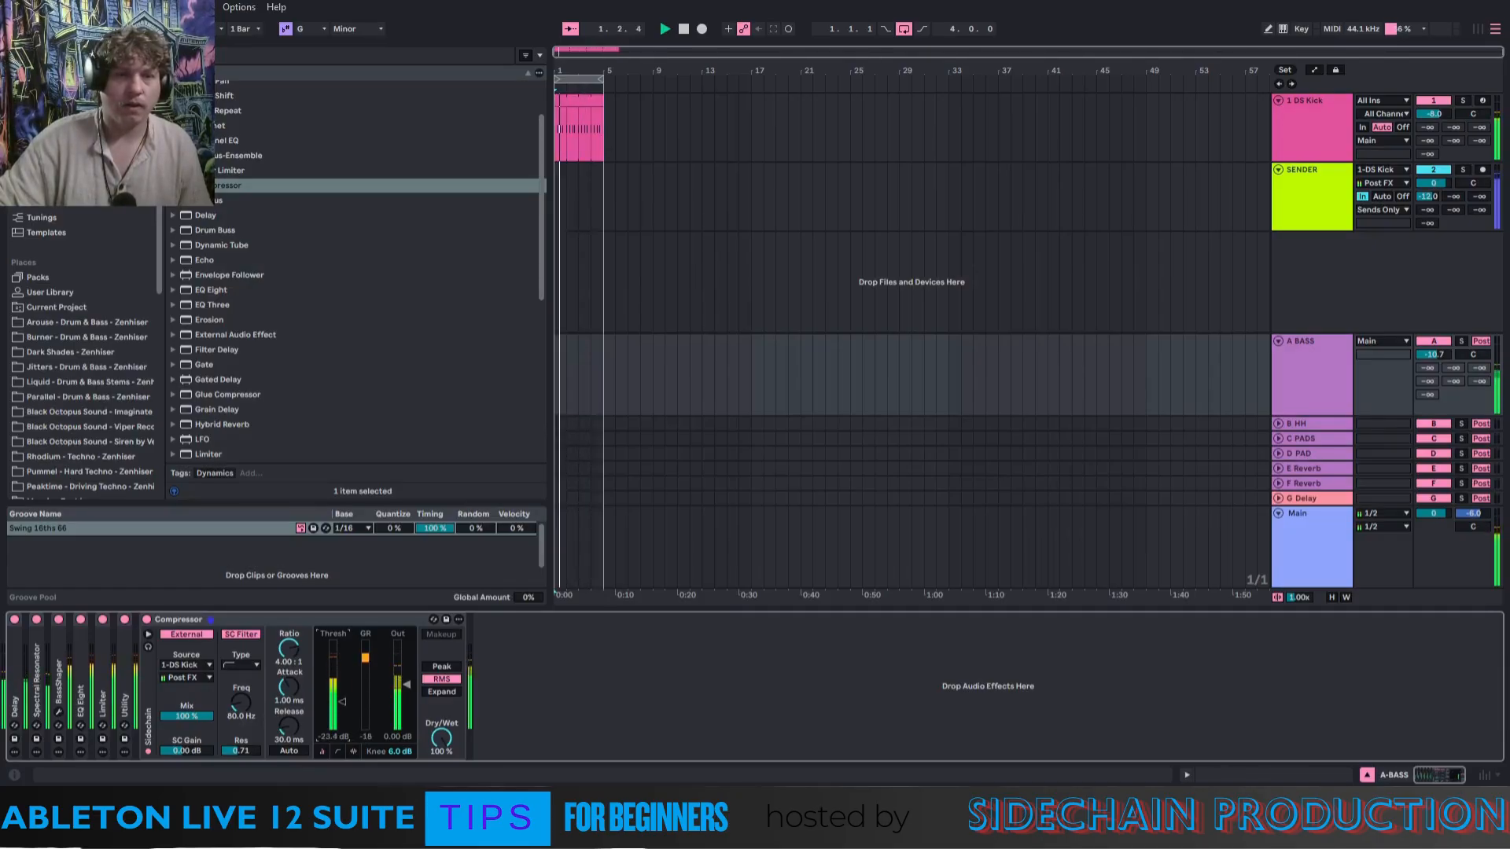
click(337, 751)
click(353, 751)
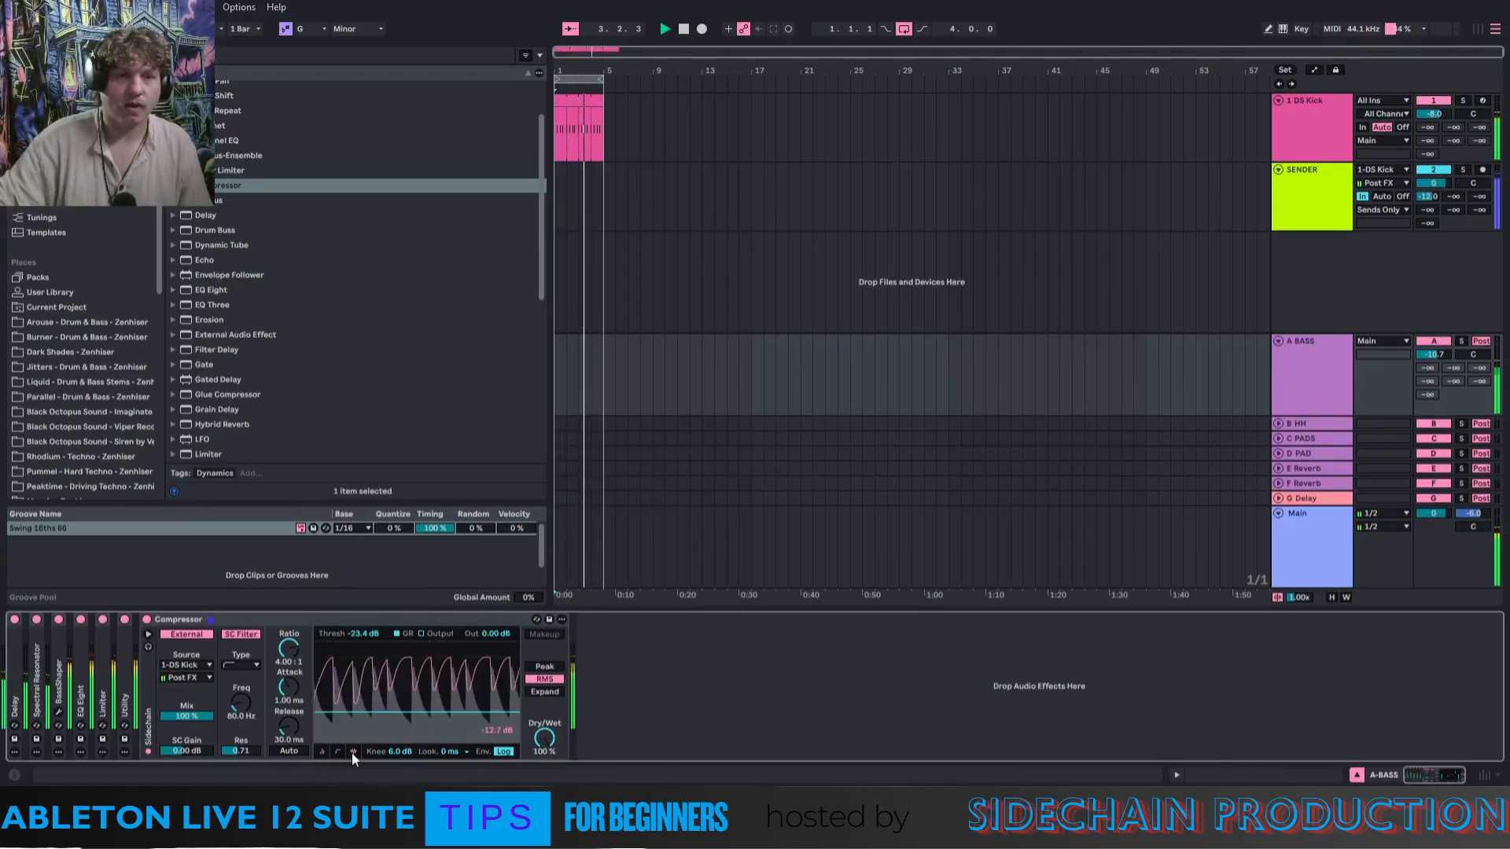
drag(349, 710, 350, 705)
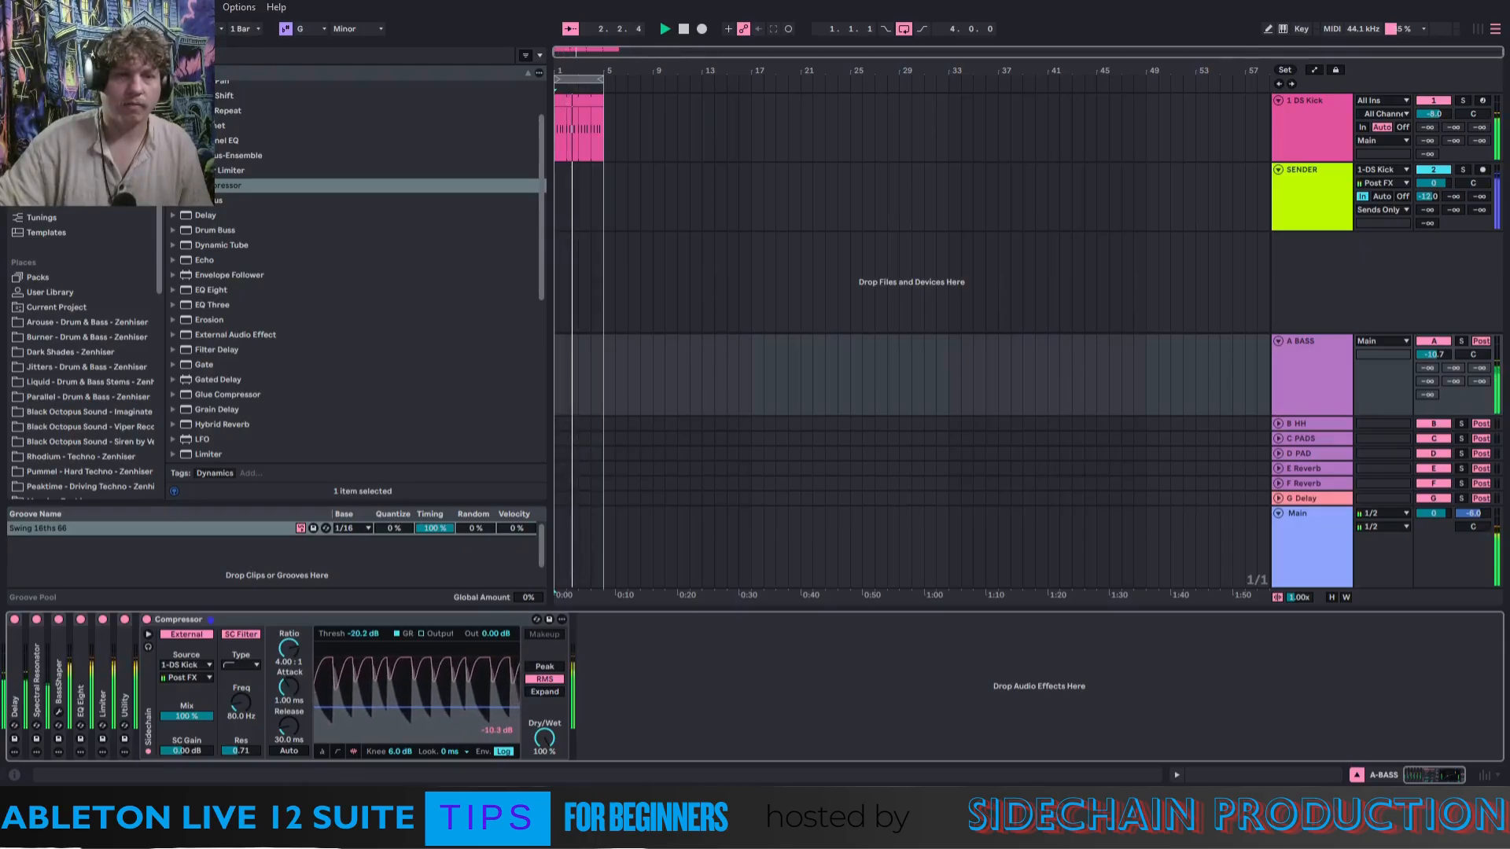
drag(349, 723, 349, 721)
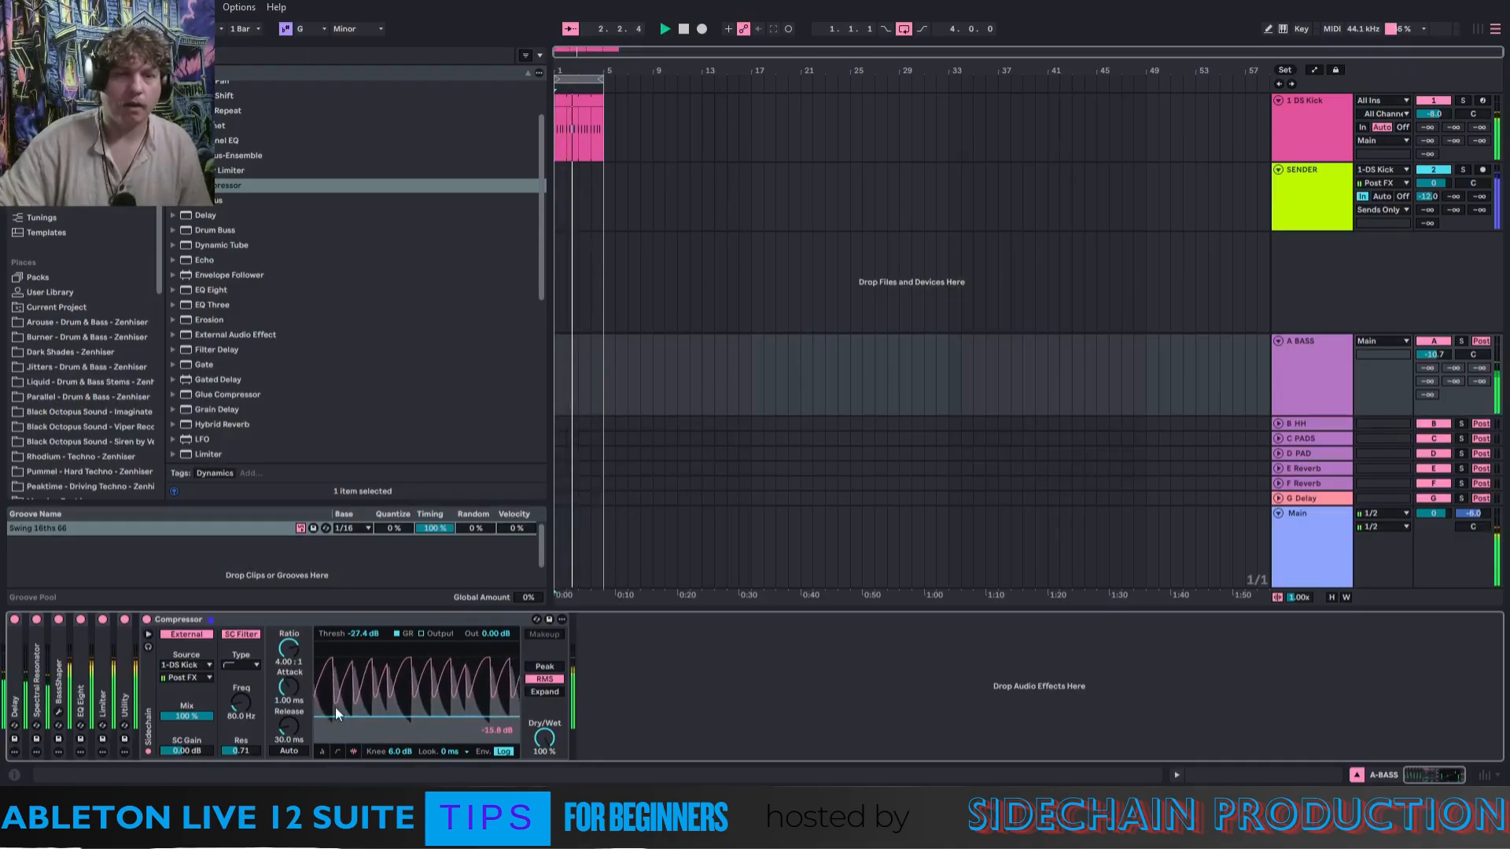
double_click(209, 623)
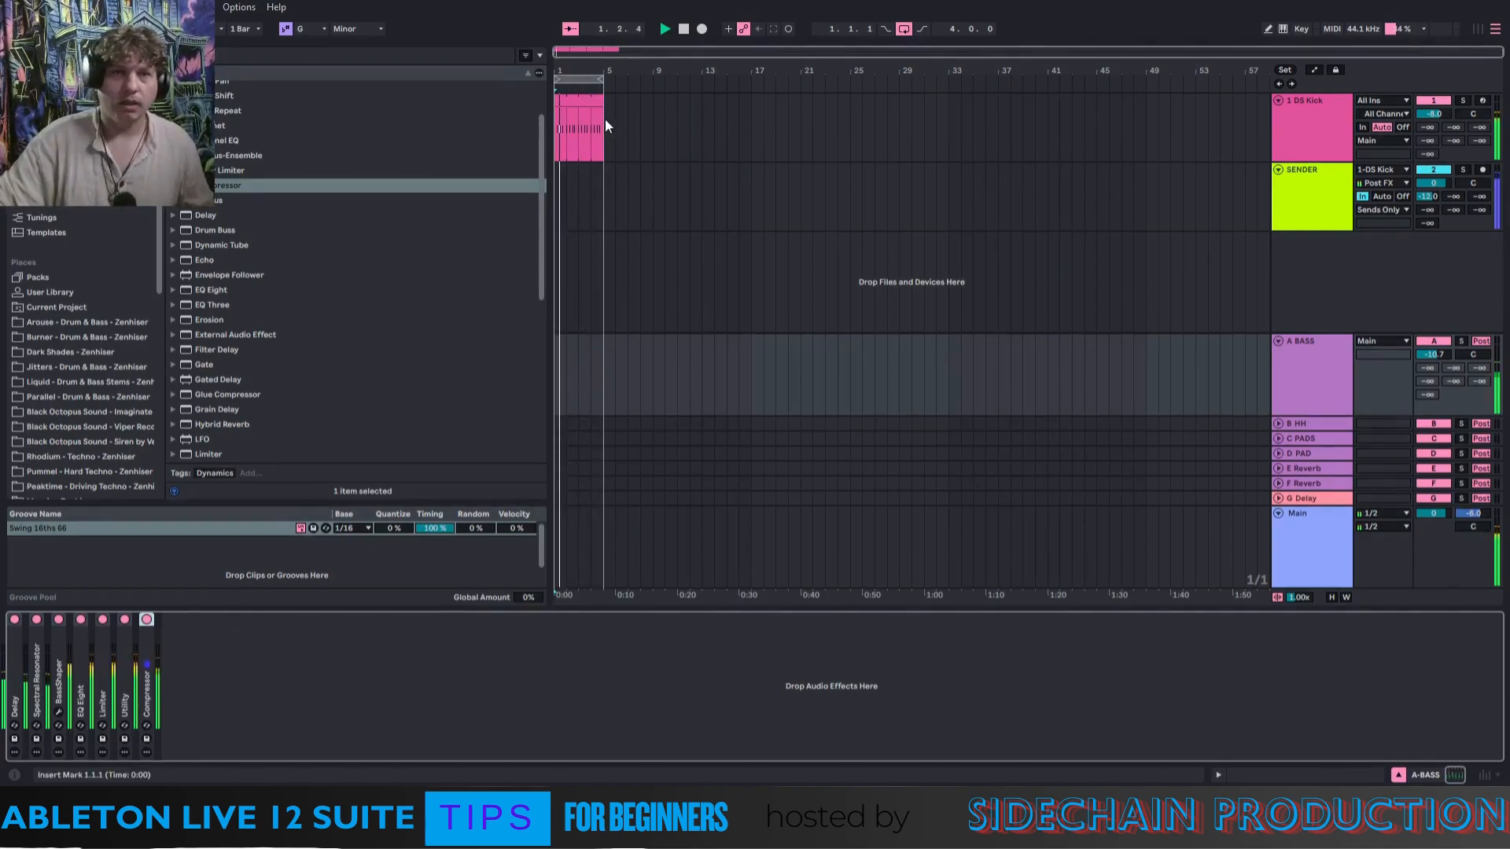
click(1277, 341)
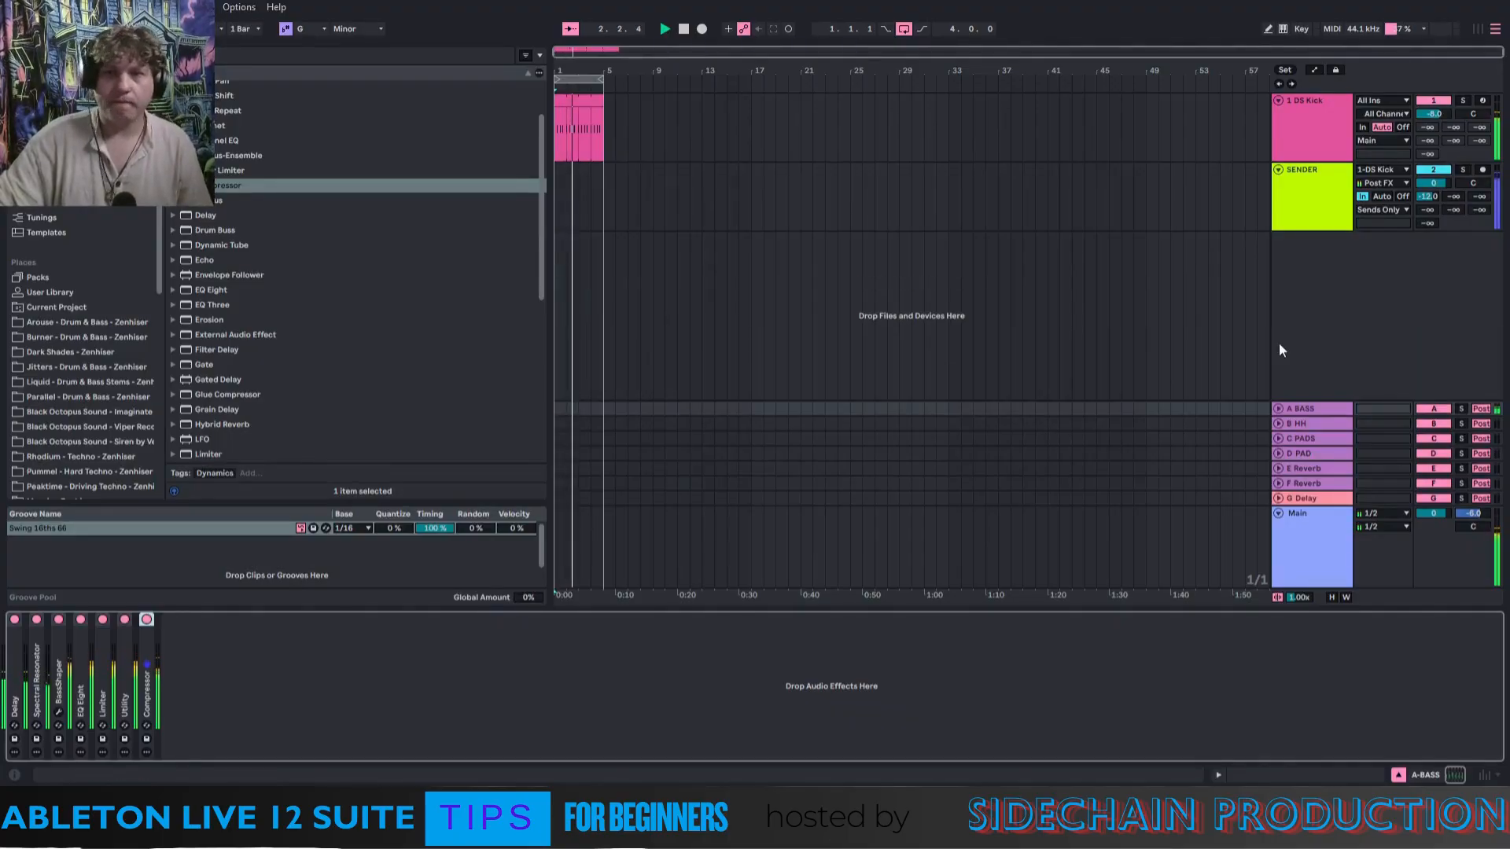
Delete the Reverb from the B HH return and deactivate the A BASS return.
click(1304, 422)
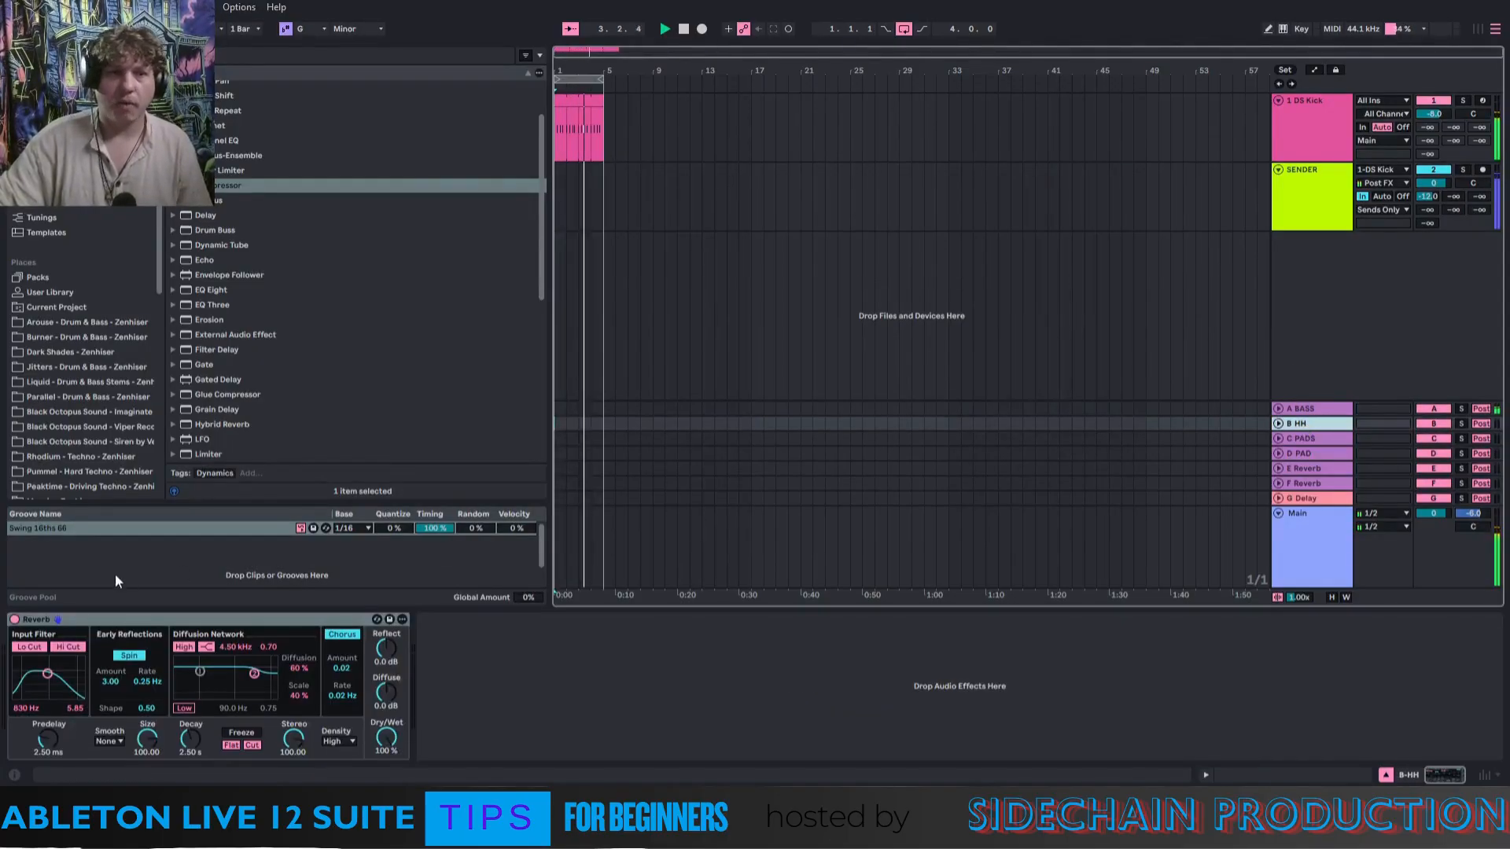
click(102, 618)
key(Delete)
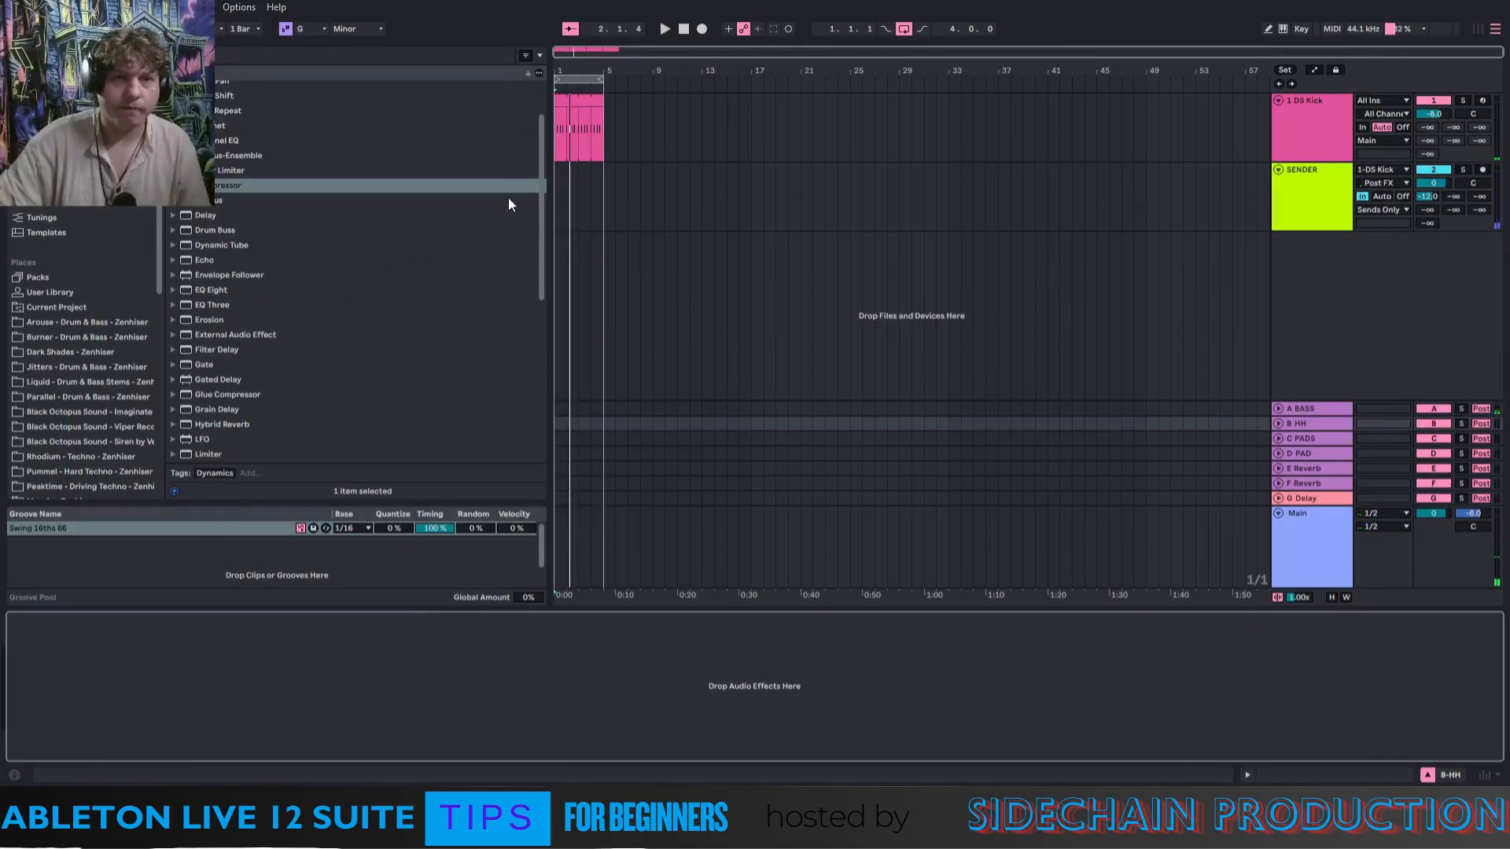
click(1423, 408)
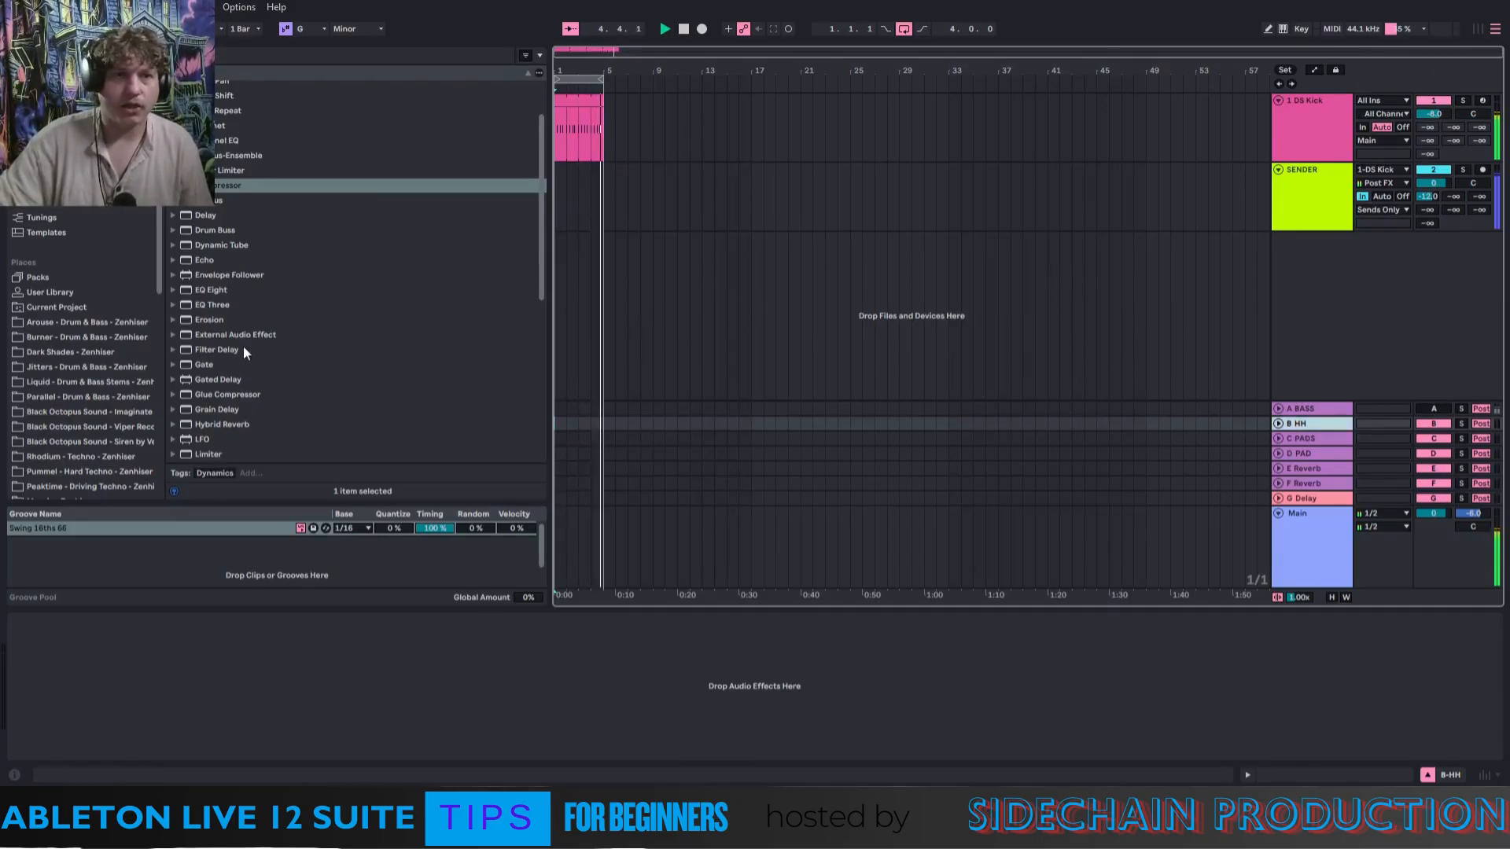
Add a Delay to B HH with linked times of 1 sixteenth and raise SENDER's send B to about -17.2 dB.
mouse_move(539, 163)
mouse_down()
mouse_move(559, 295)
mouse_move(552, 179)
mouse_up()
drag(201, 181, 177, 684)
click(75, 662)
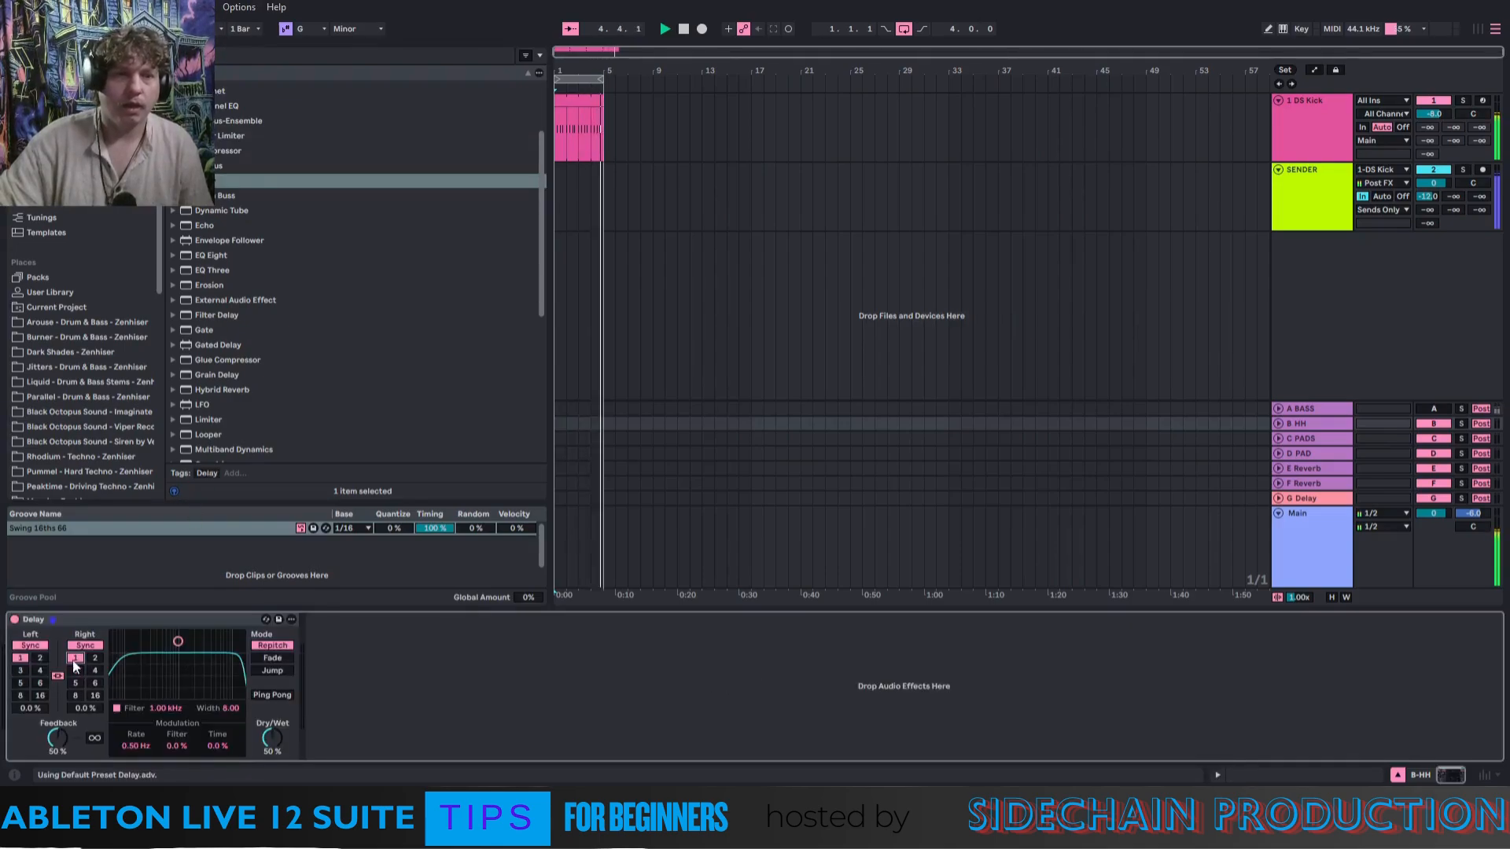
mouse_move(1480, 202)
mouse_down()
mouse_move(1457, 173)
mouse_move(1478, 203)
mouse_up()
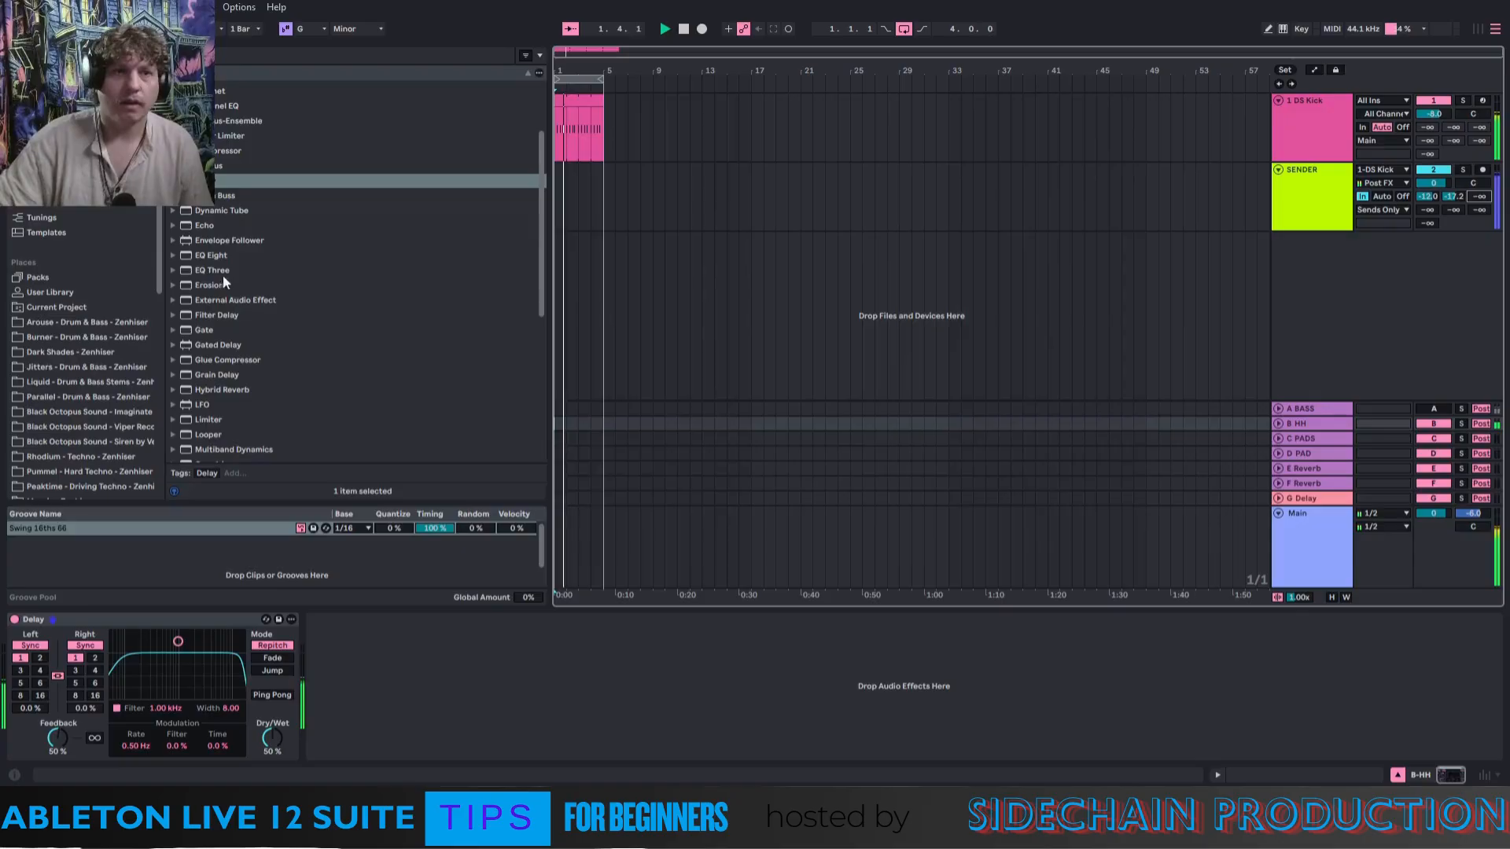
Add an EQ Eight after the Delay on B HH and try to change band 1's filter type to a low cut.
drag(206, 255, 329, 733)
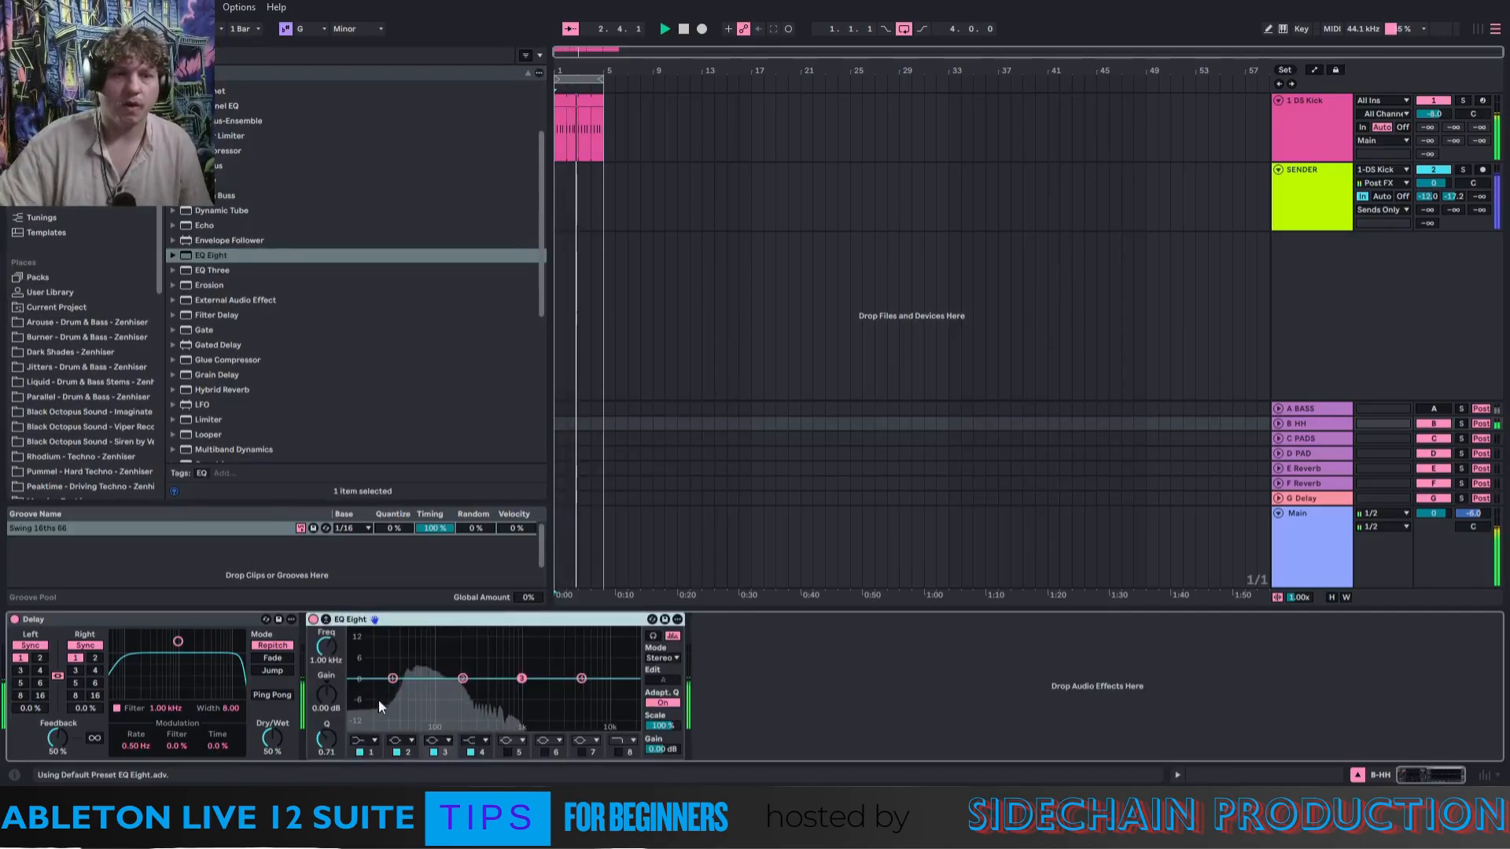
click(359, 740)
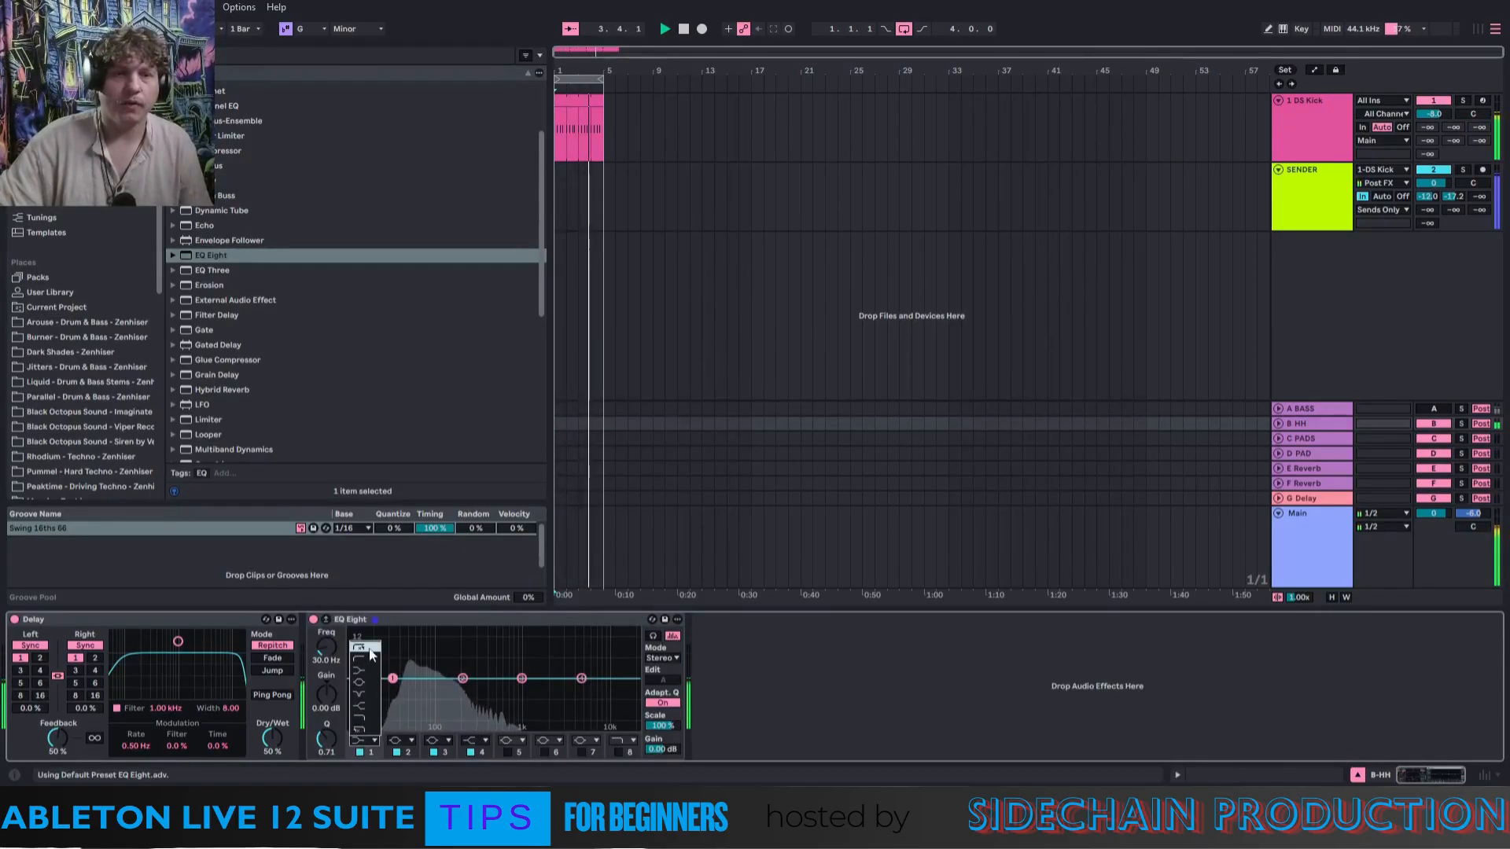
click(508, 618)
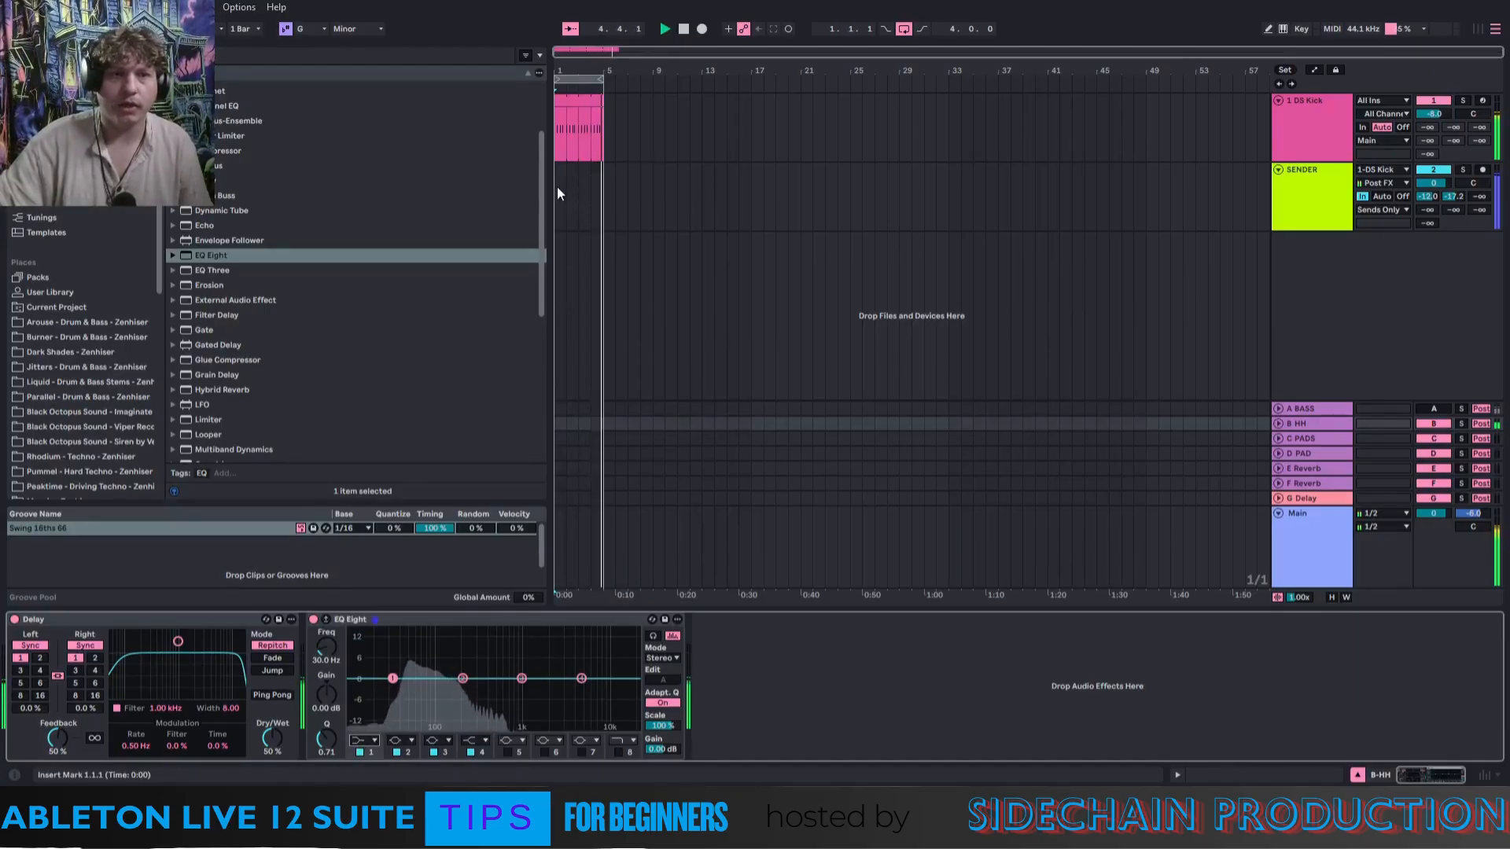
Insert a Vocoder between Delay and EQ Eight on B HH, with Formant 16.0, Attack 1.25 ms and Release 351 ms.
drag(539, 183, 550, 348)
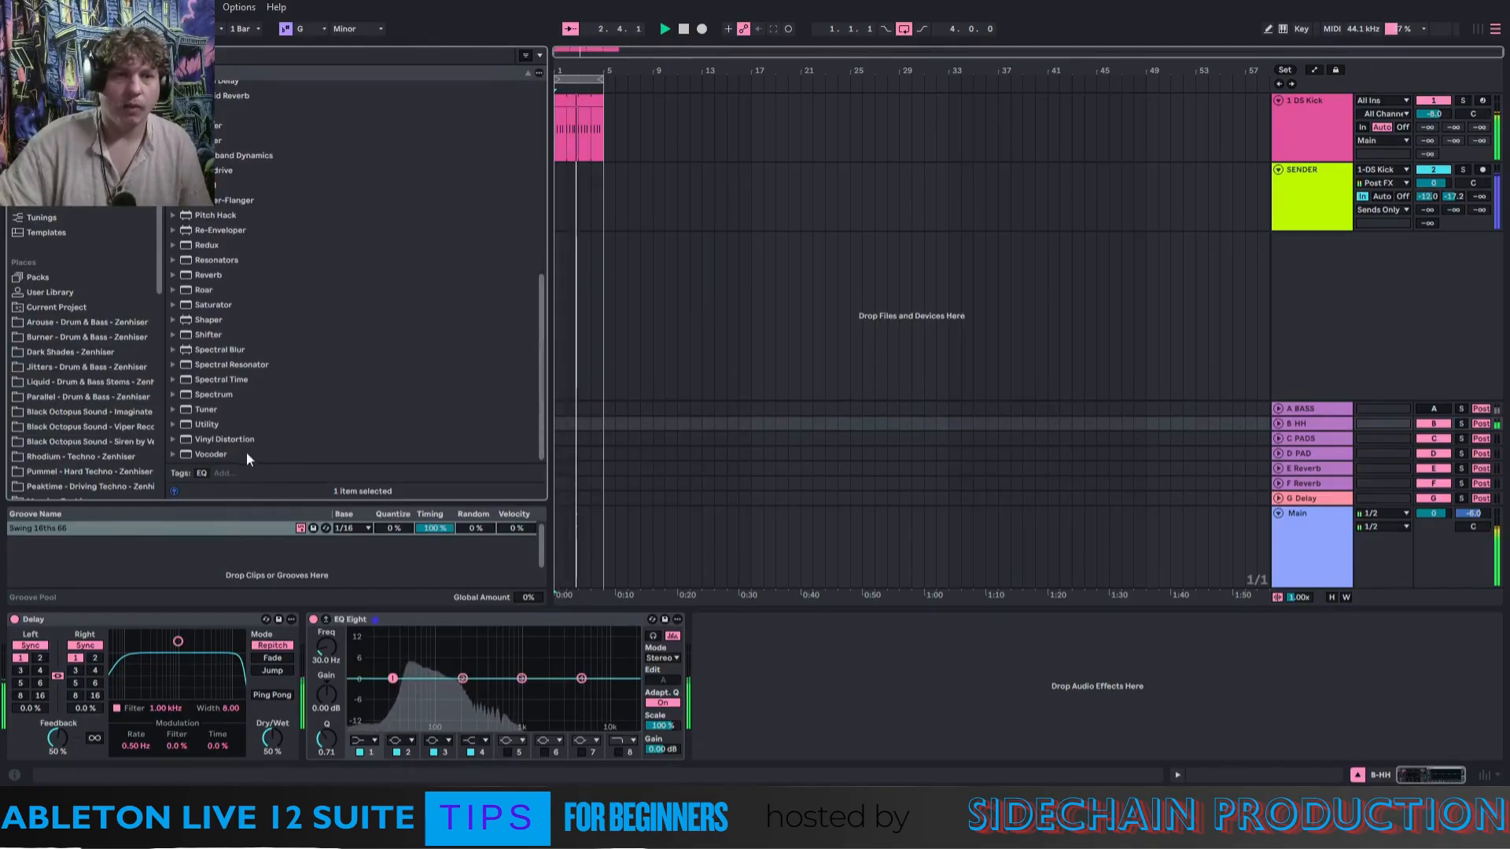
drag(201, 455, 337, 673)
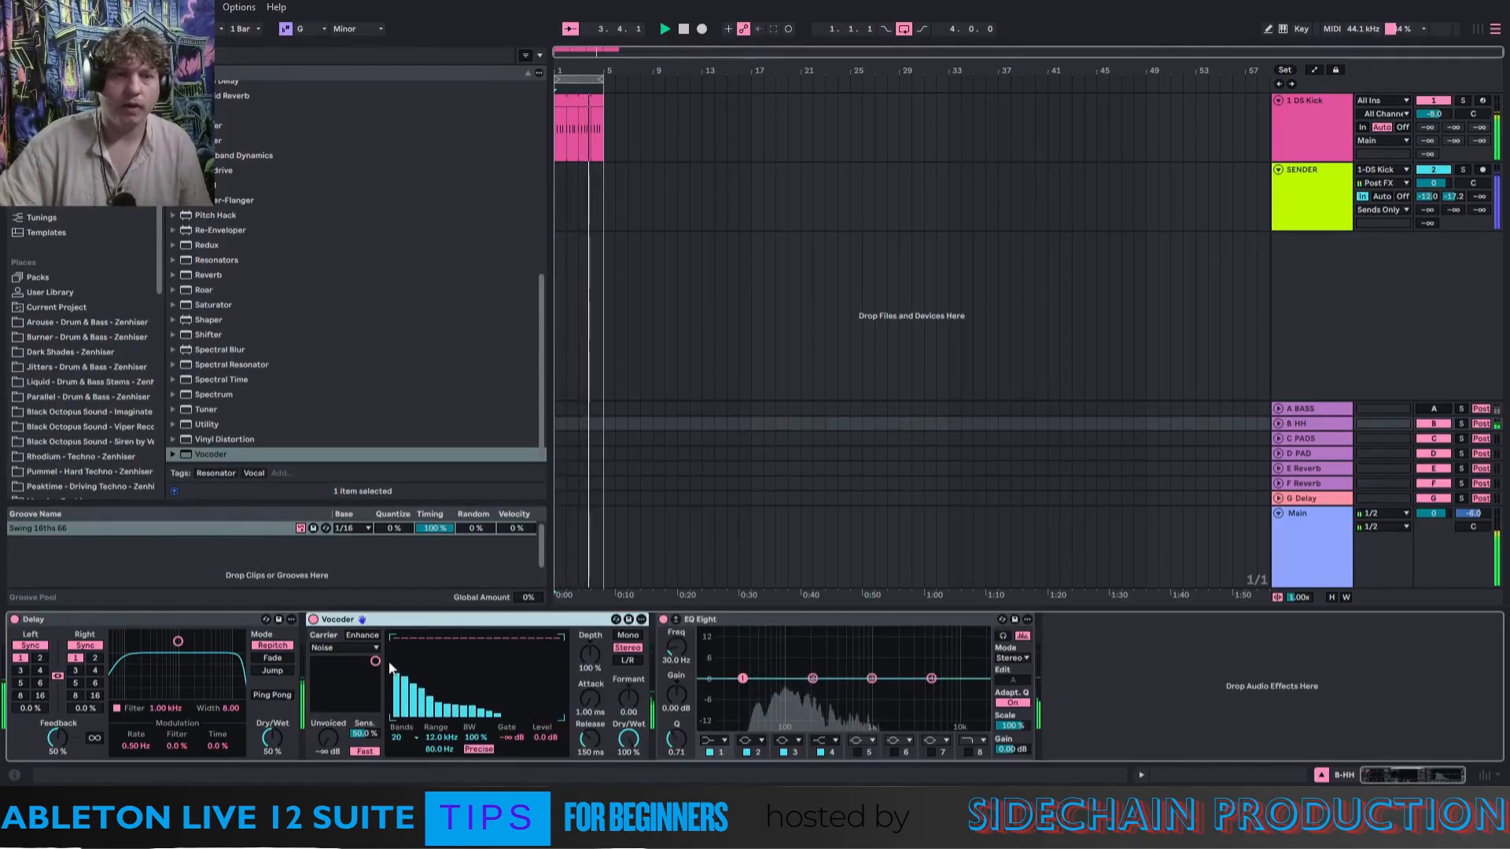
drag(628, 700, 589, 747)
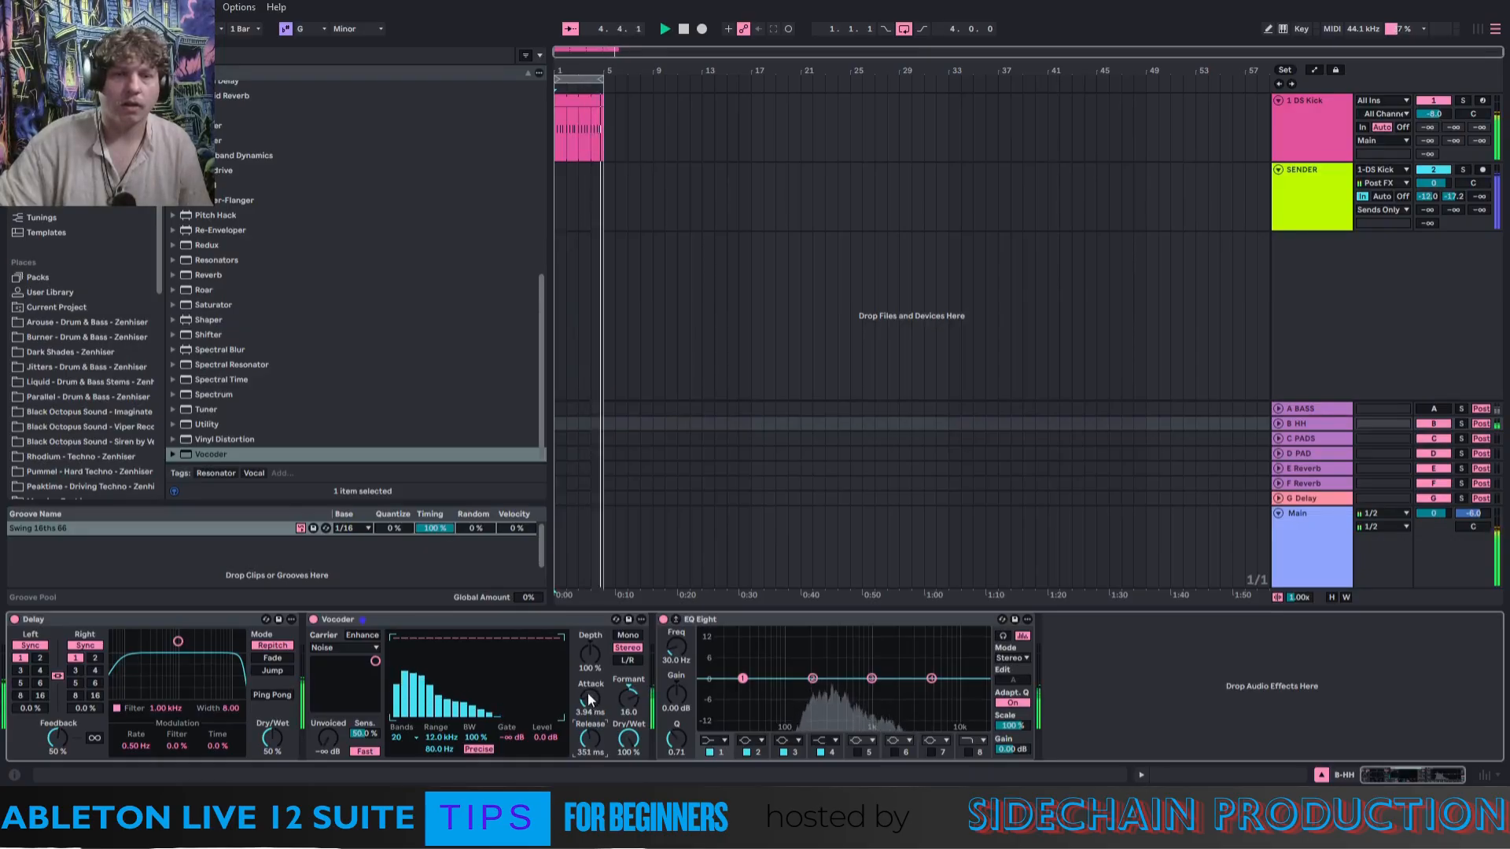
drag(587, 692, 588, 699)
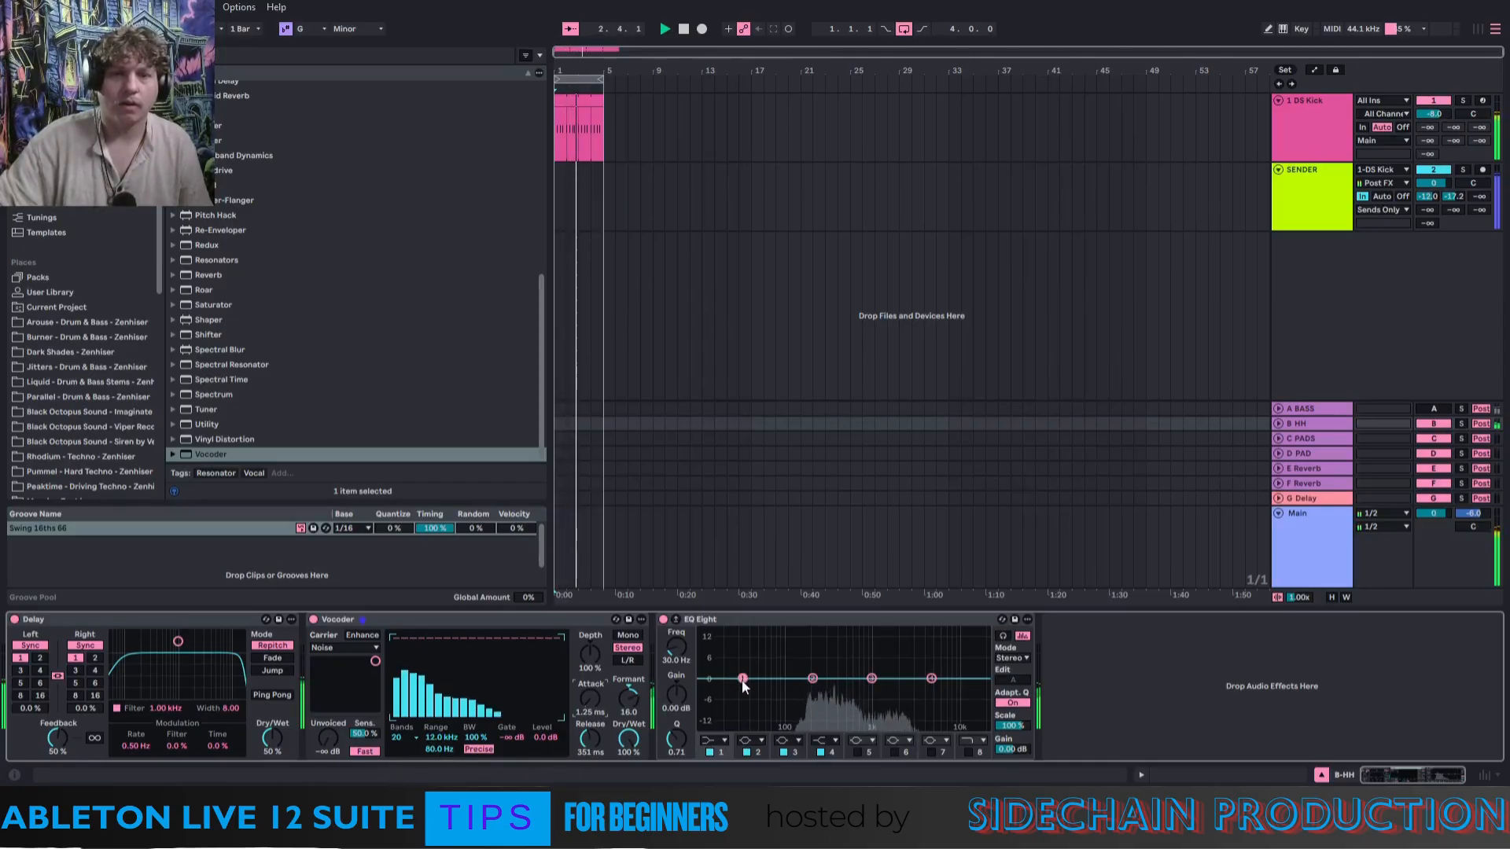
Make EQ Eight's band 1 on B HH a low cut at about 719 Hz and set the Vocoder's Release to 175 ms.
click(711, 740)
click(712, 647)
drag(674, 647, 673, 601)
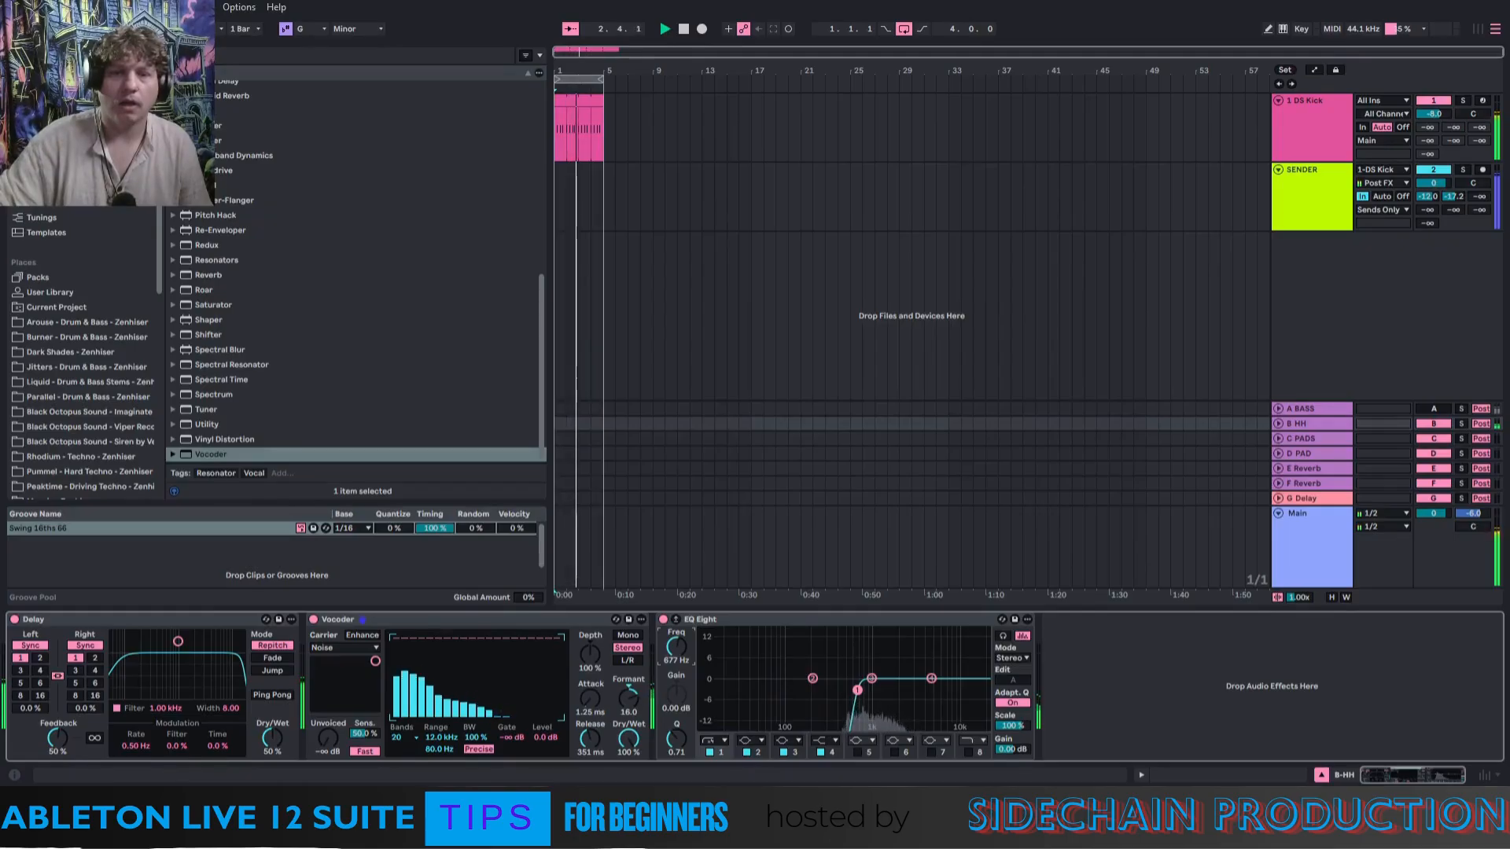
drag(590, 736, 590, 753)
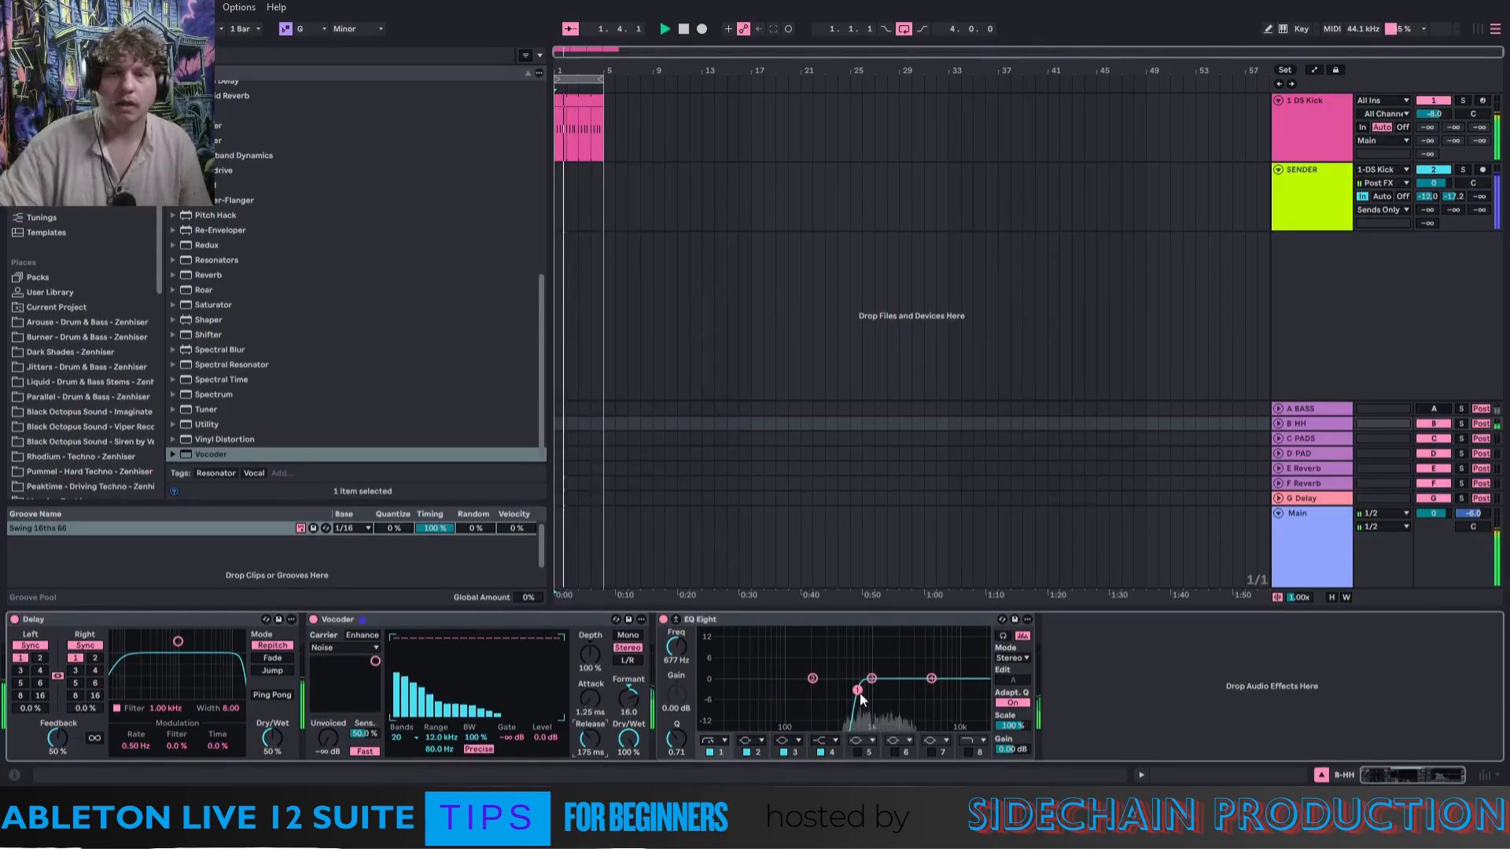
drag(677, 646, 674, 653)
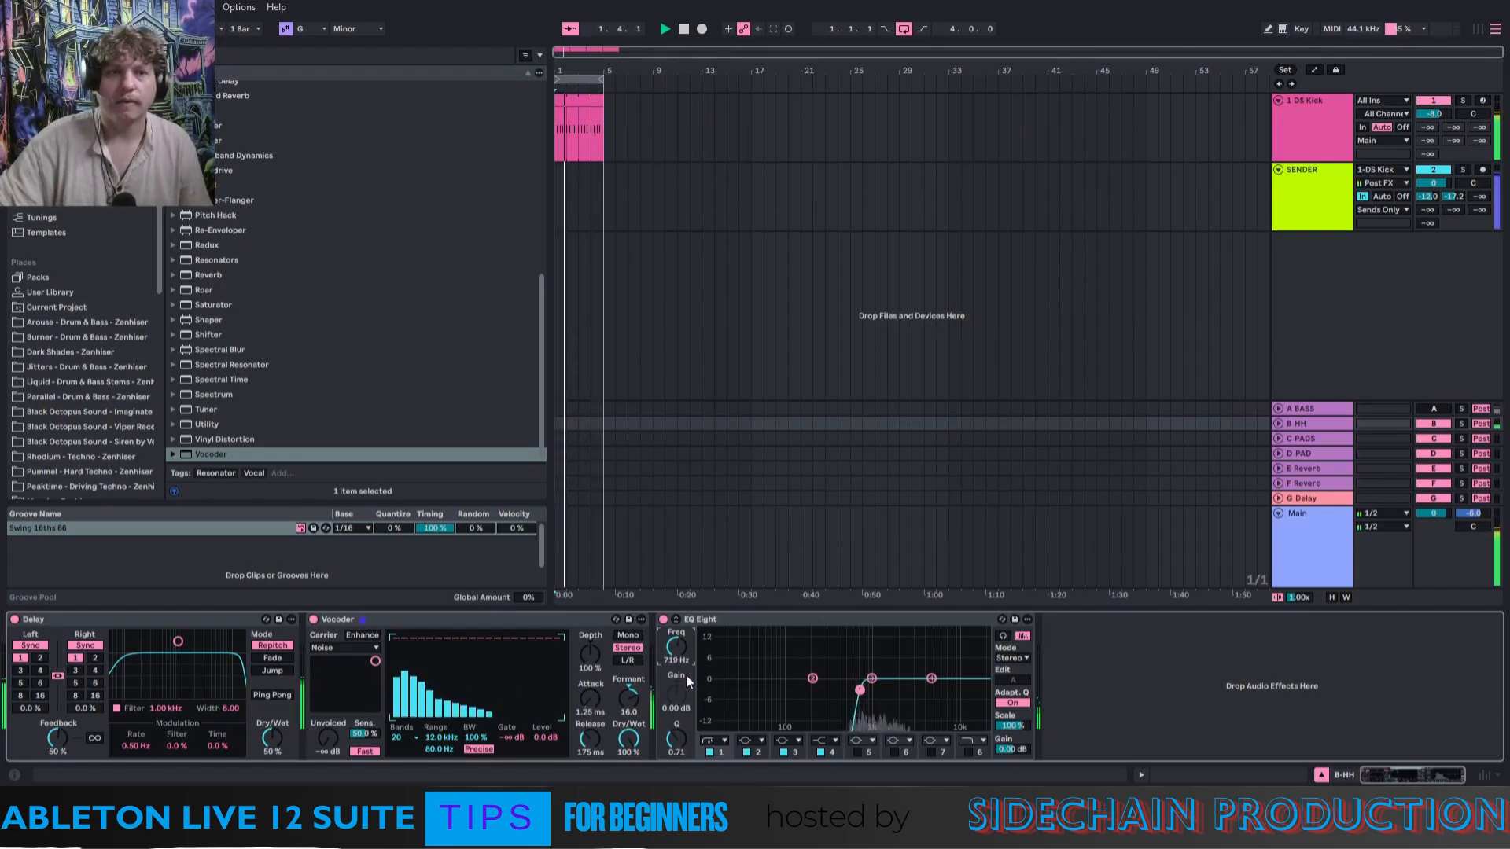
Add an Auto Filter after EQ Eight on B HH with 21% resonance, Triplet LFO mode, rate 4 and LFO amount 6.9%.
drag(540, 333, 534, 107)
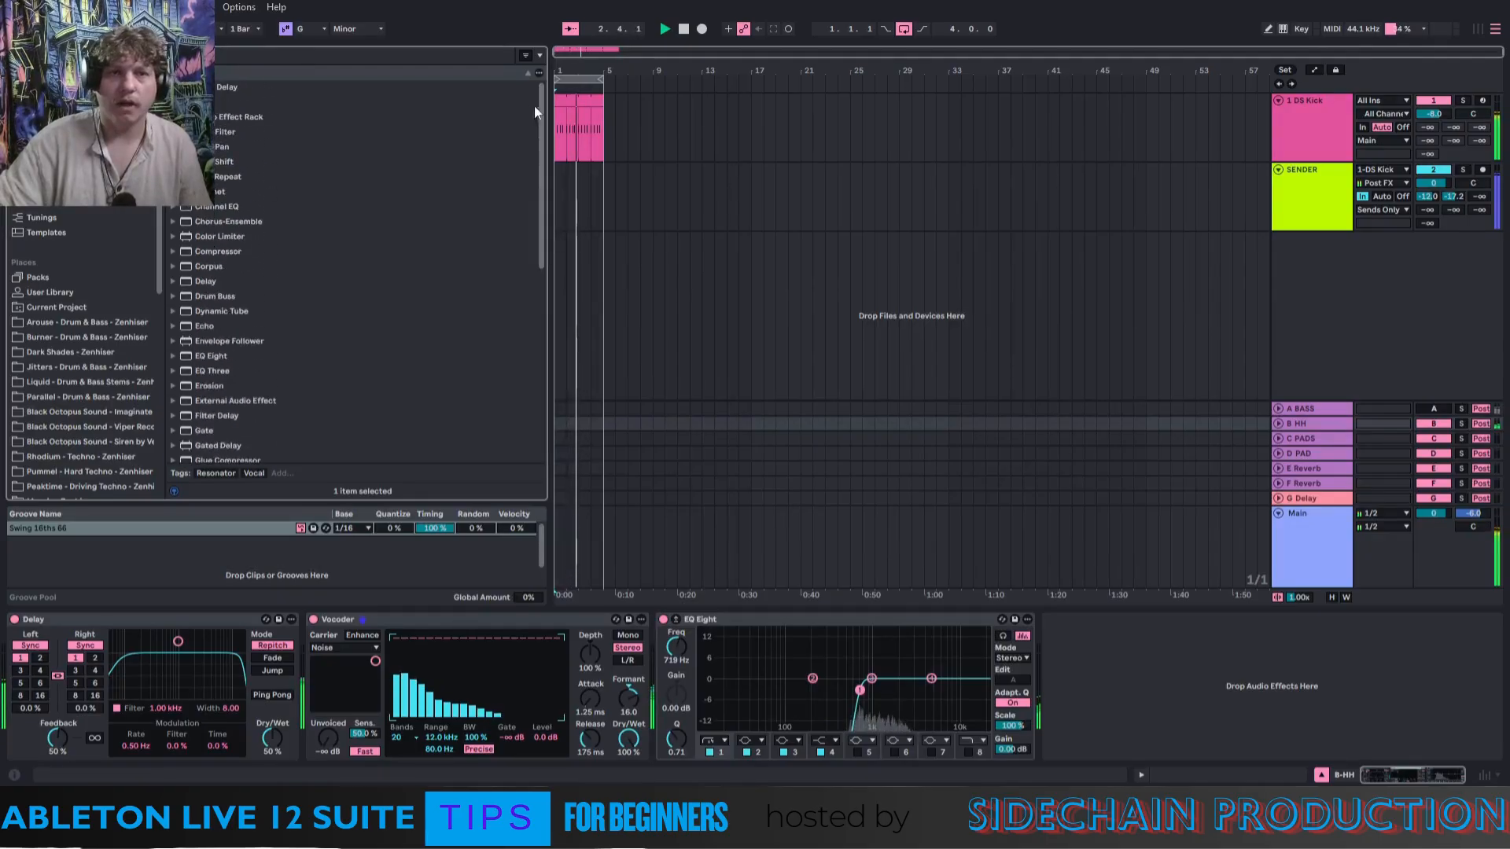
drag(206, 132, 1082, 658)
drag(1079, 744, 1079, 721)
click(1241, 723)
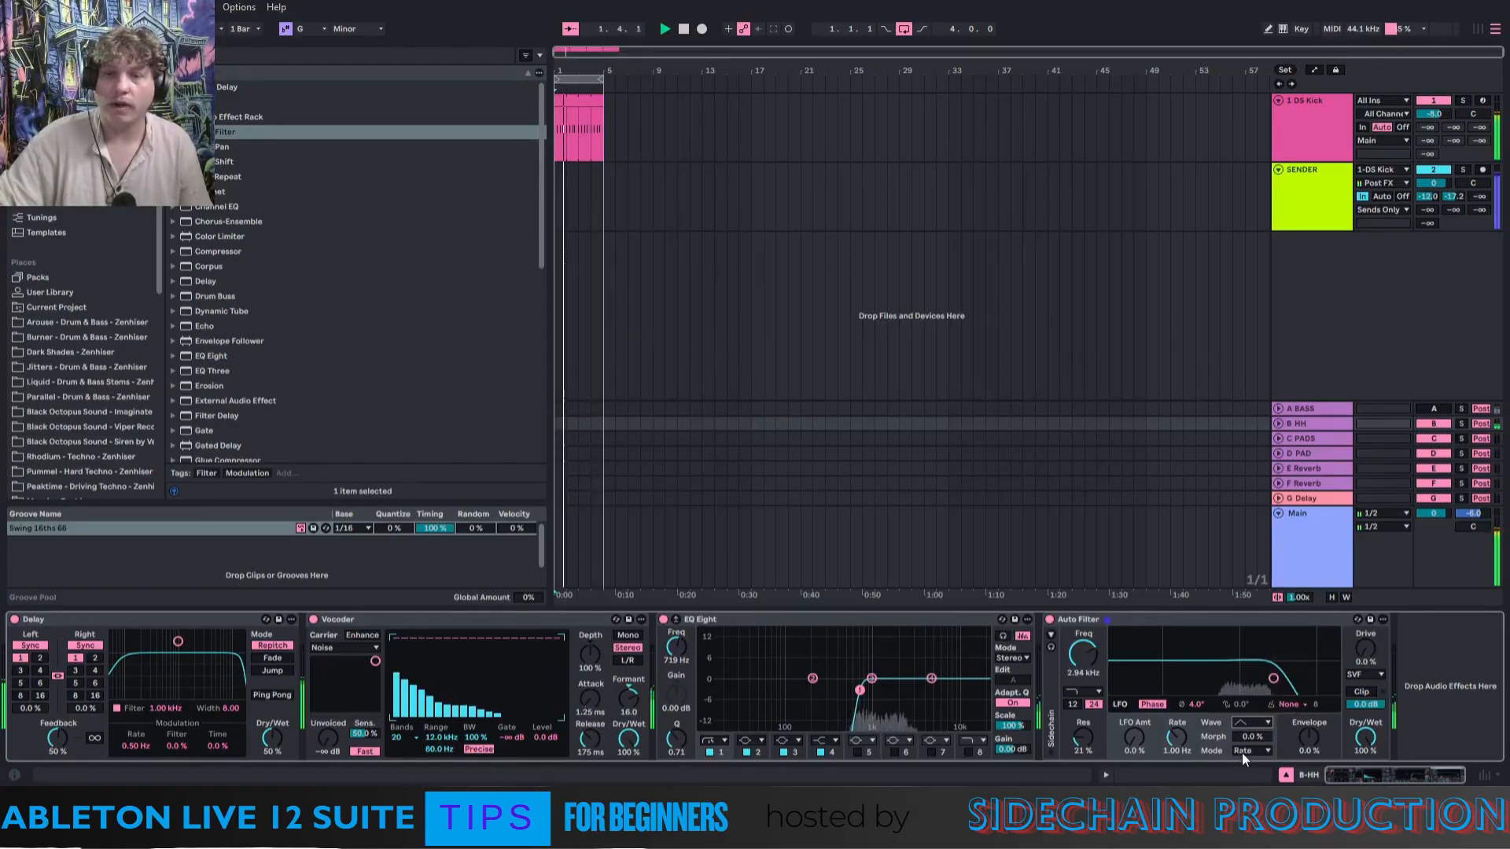
click(1243, 751)
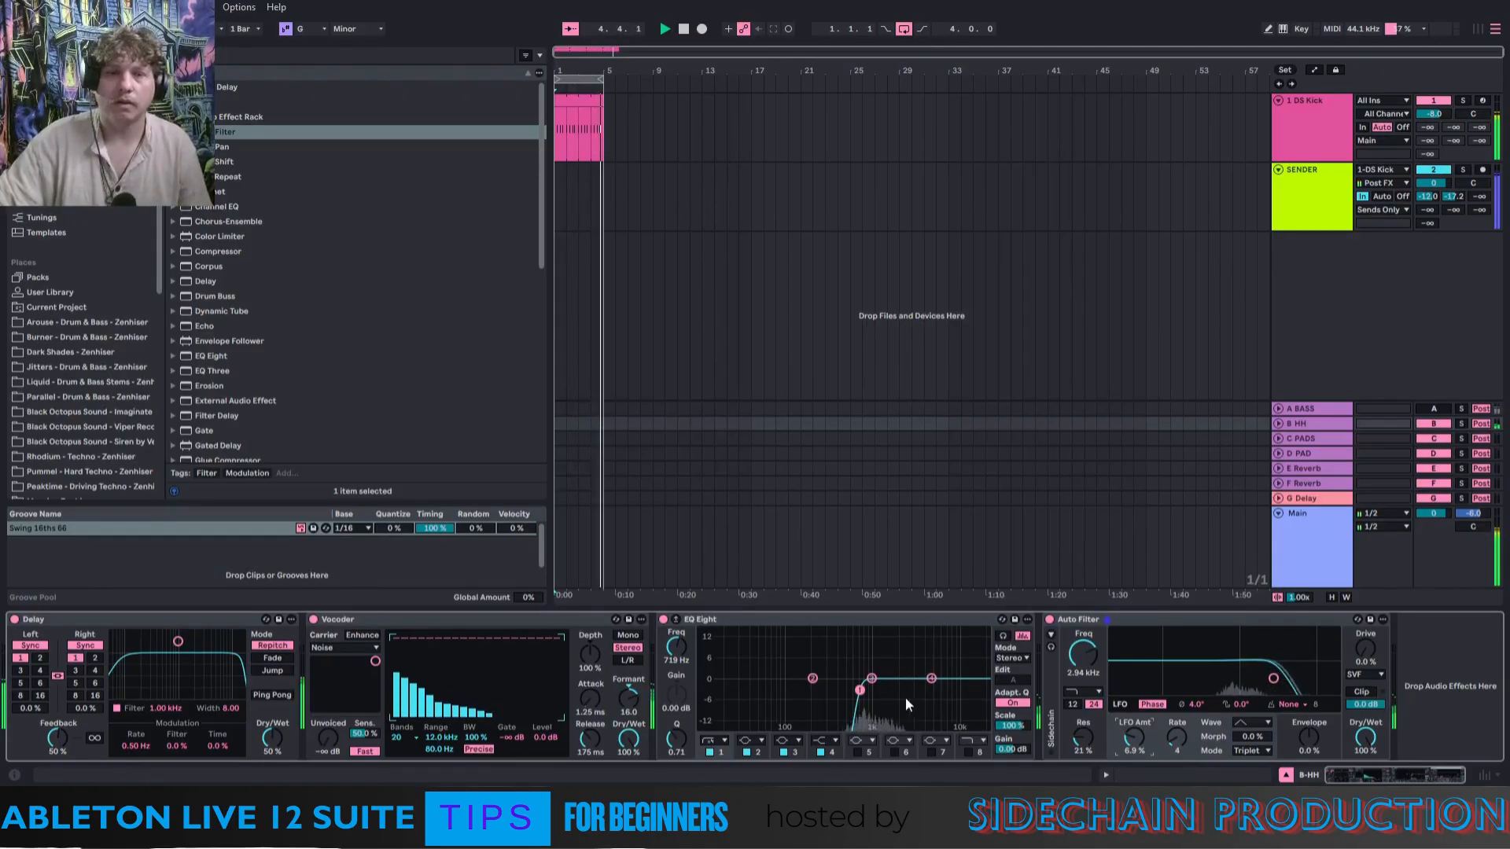
Set the Vocoder's Formant on B HH to 17.1 and reactivate the A BASS return track.
drag(627, 697, 627, 686)
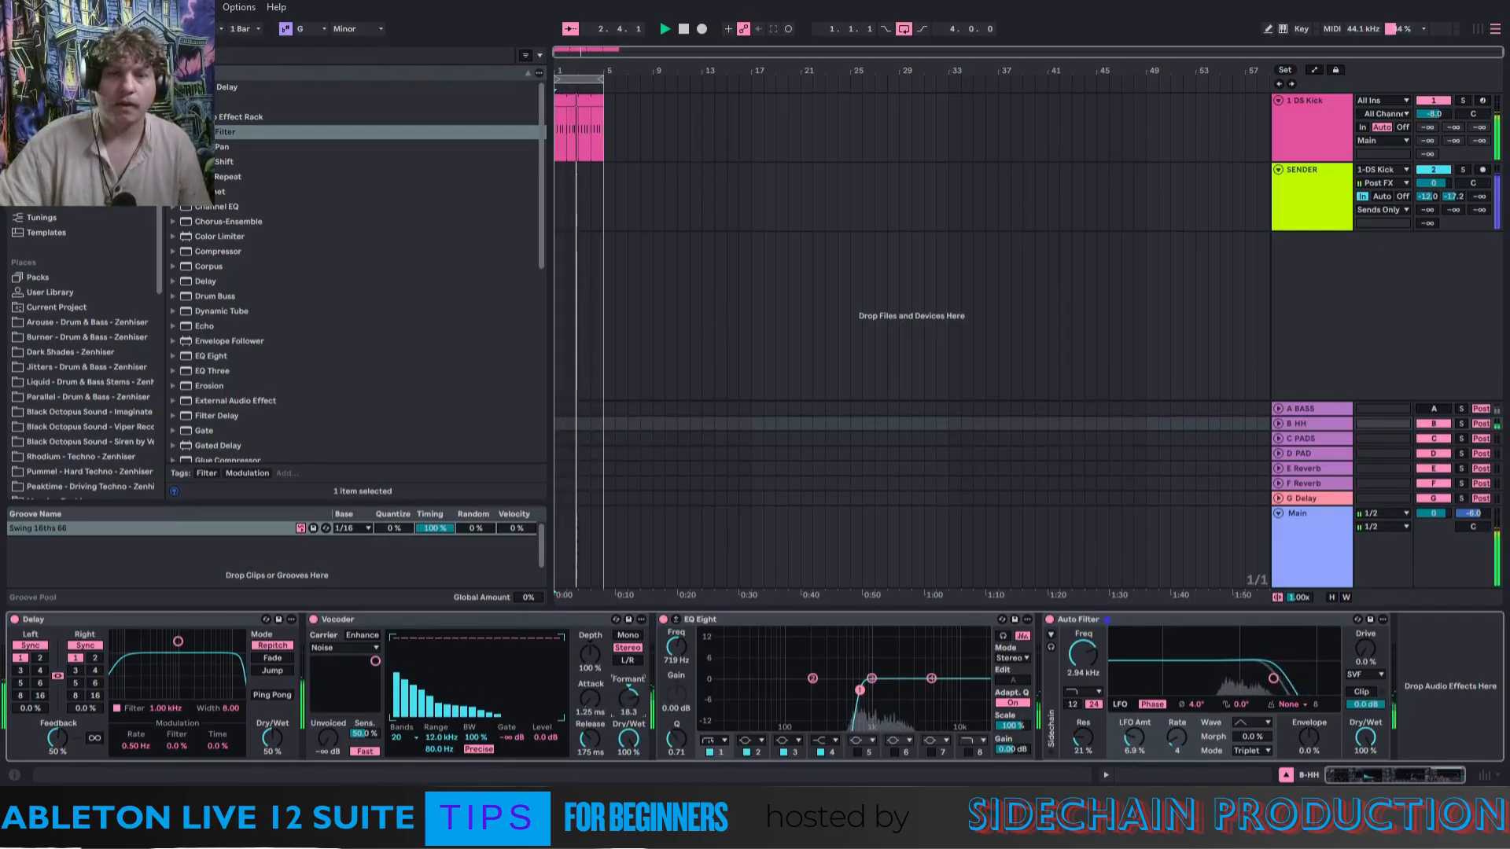
drag(628, 697, 628, 702)
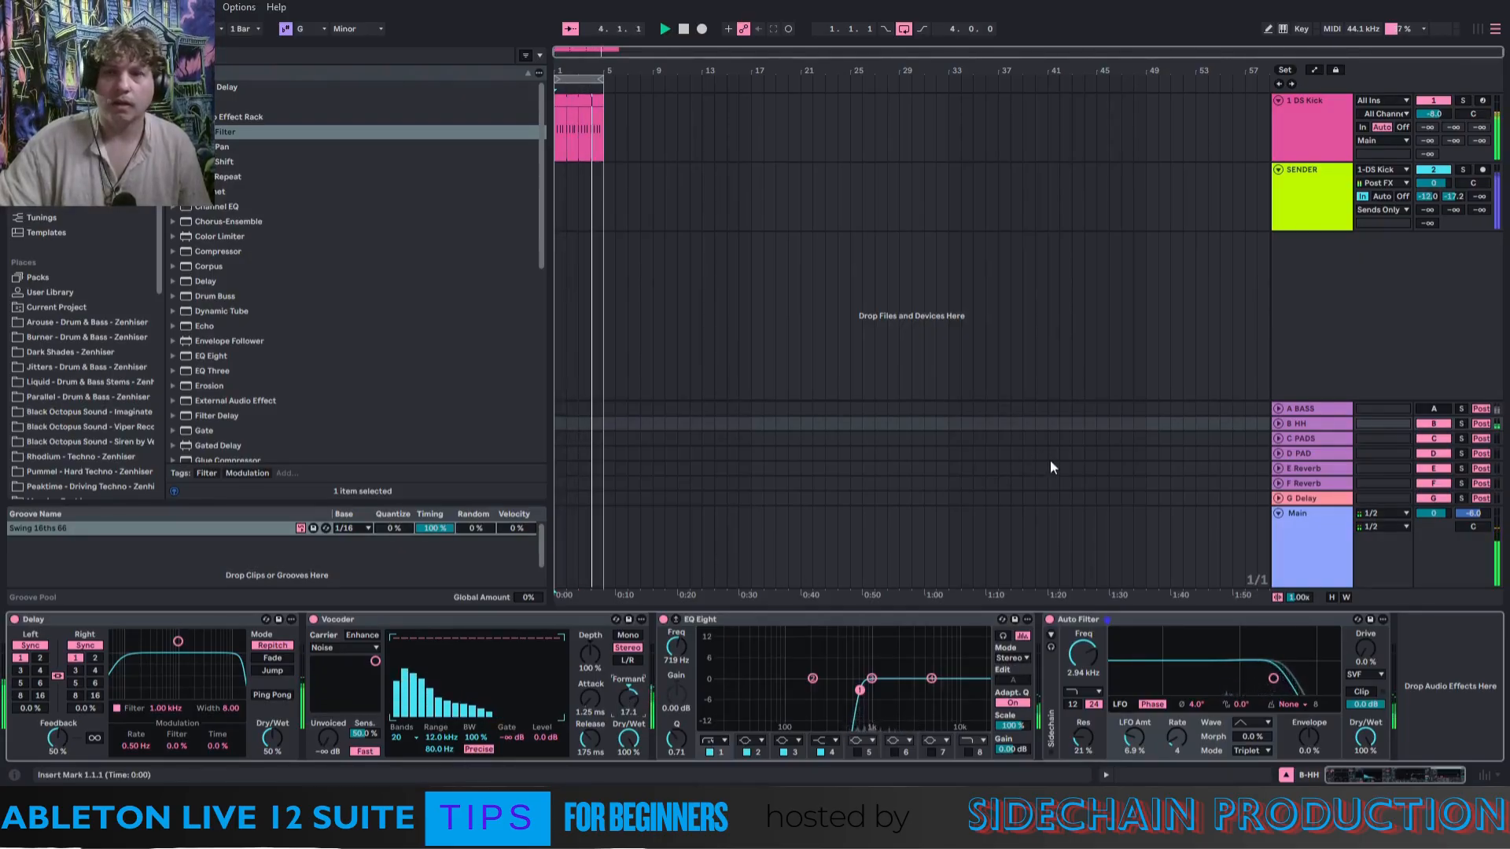
click(1432, 409)
click(1432, 408)
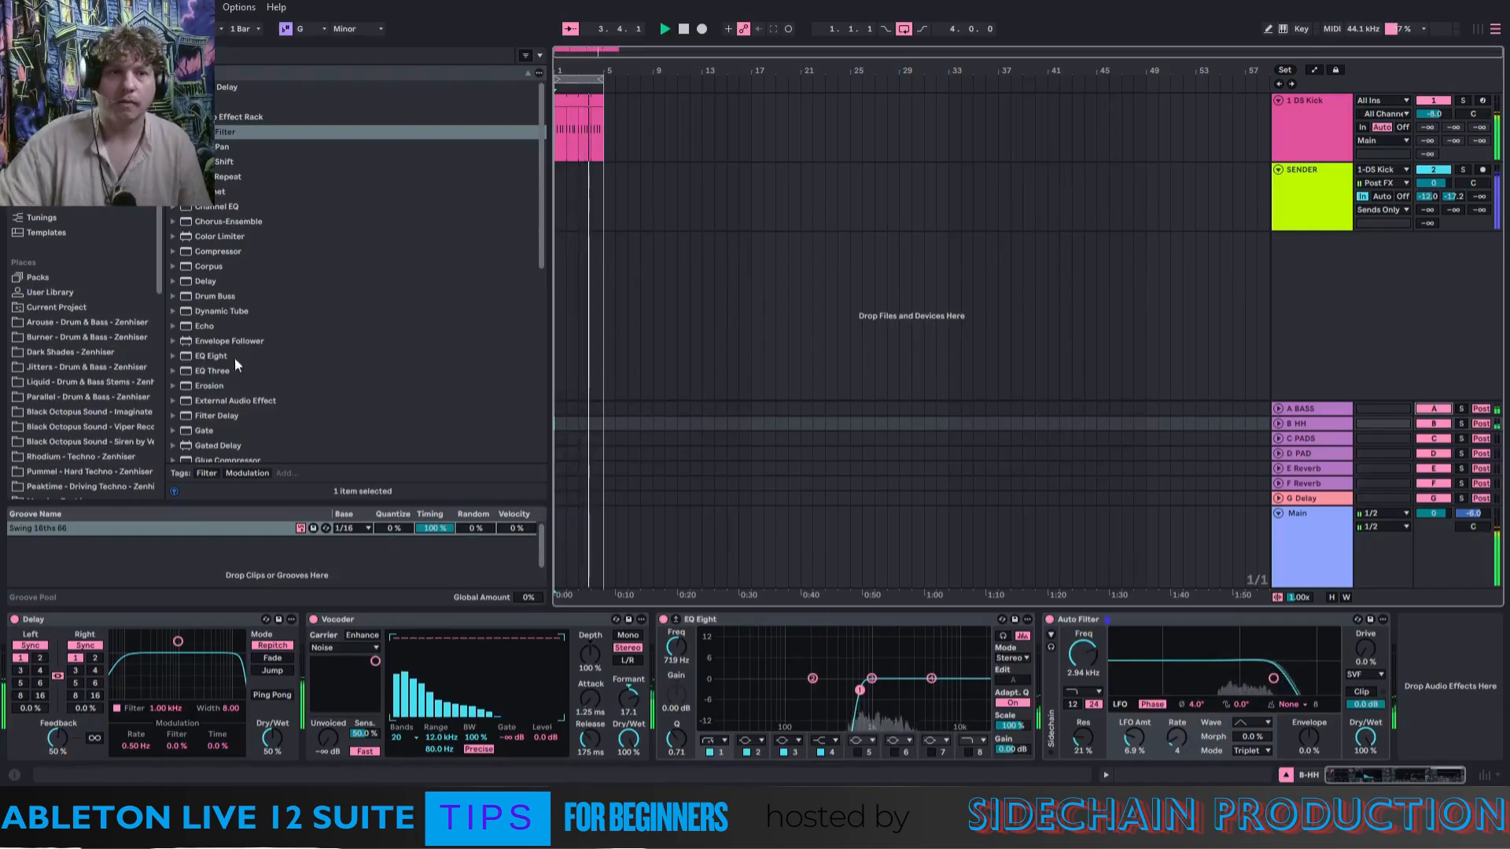
Copy the sidechained Compressor from A BASS to the end of the B HH chain, replacing the newly added default Compressor.
drag(206, 252, 1290, 678)
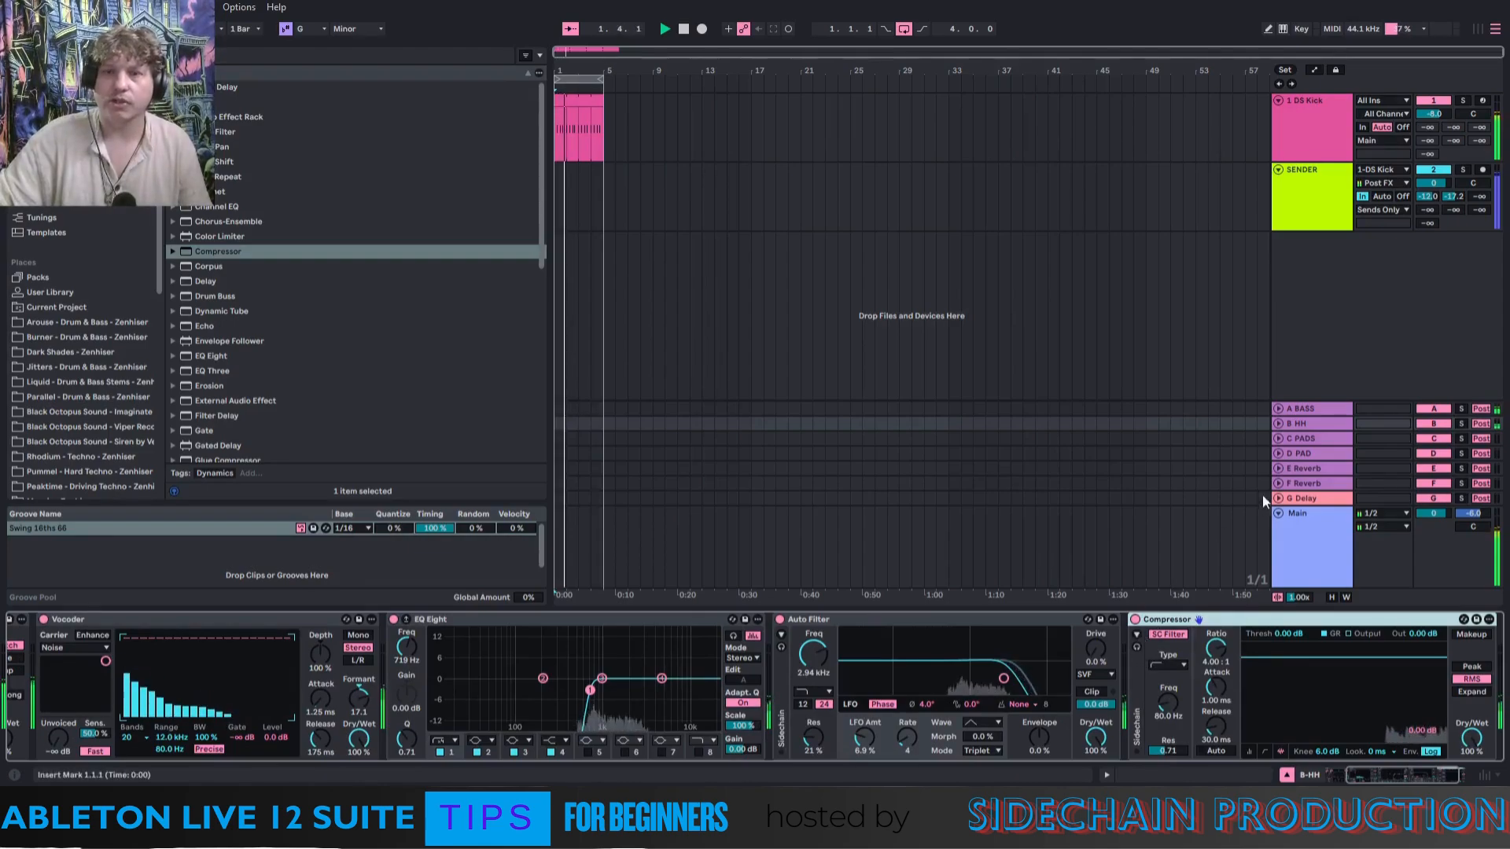
click(1295, 410)
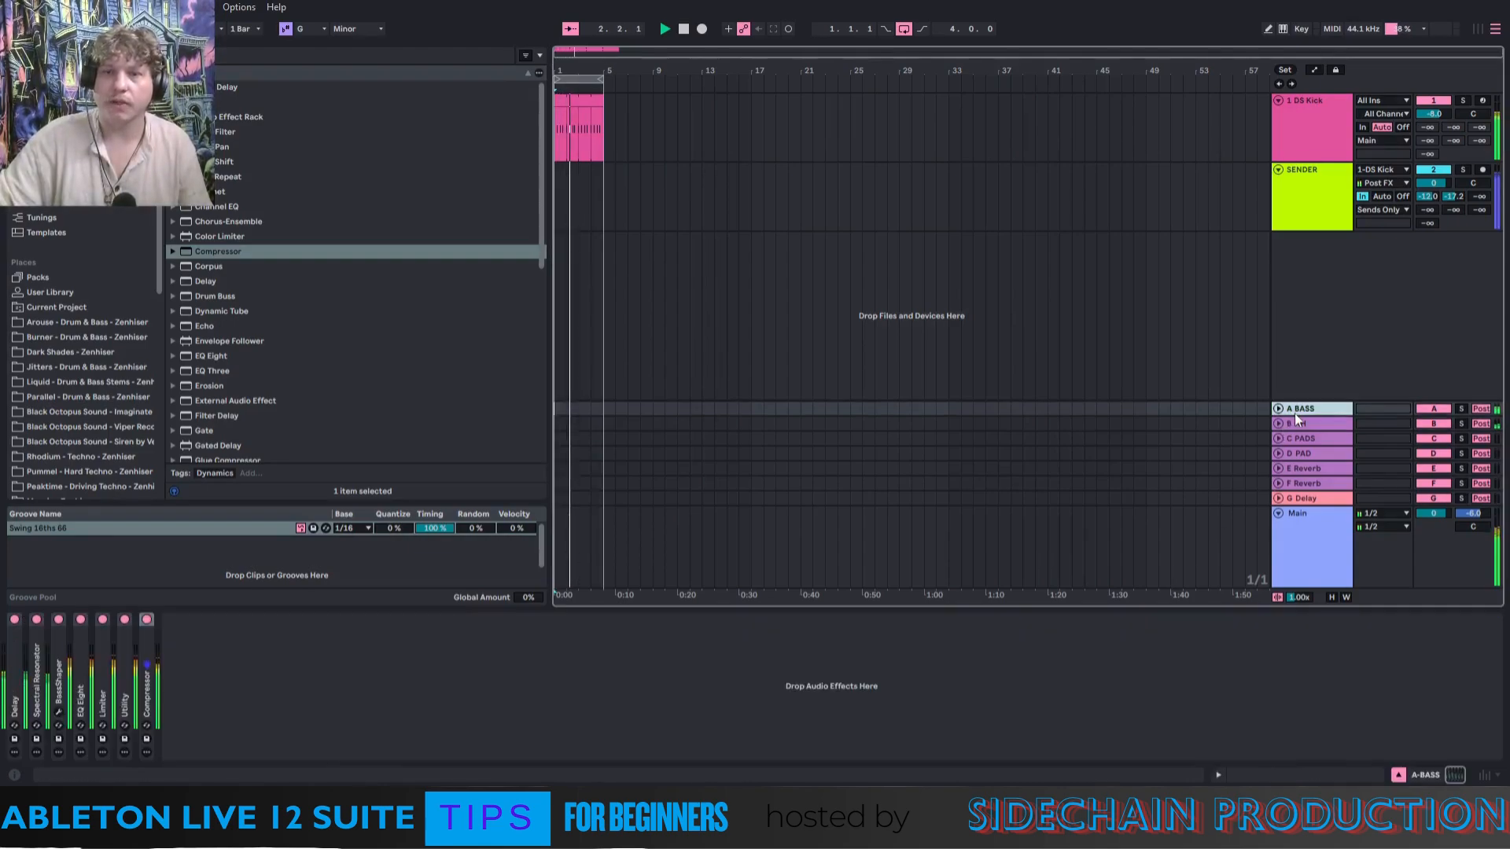
click(148, 648)
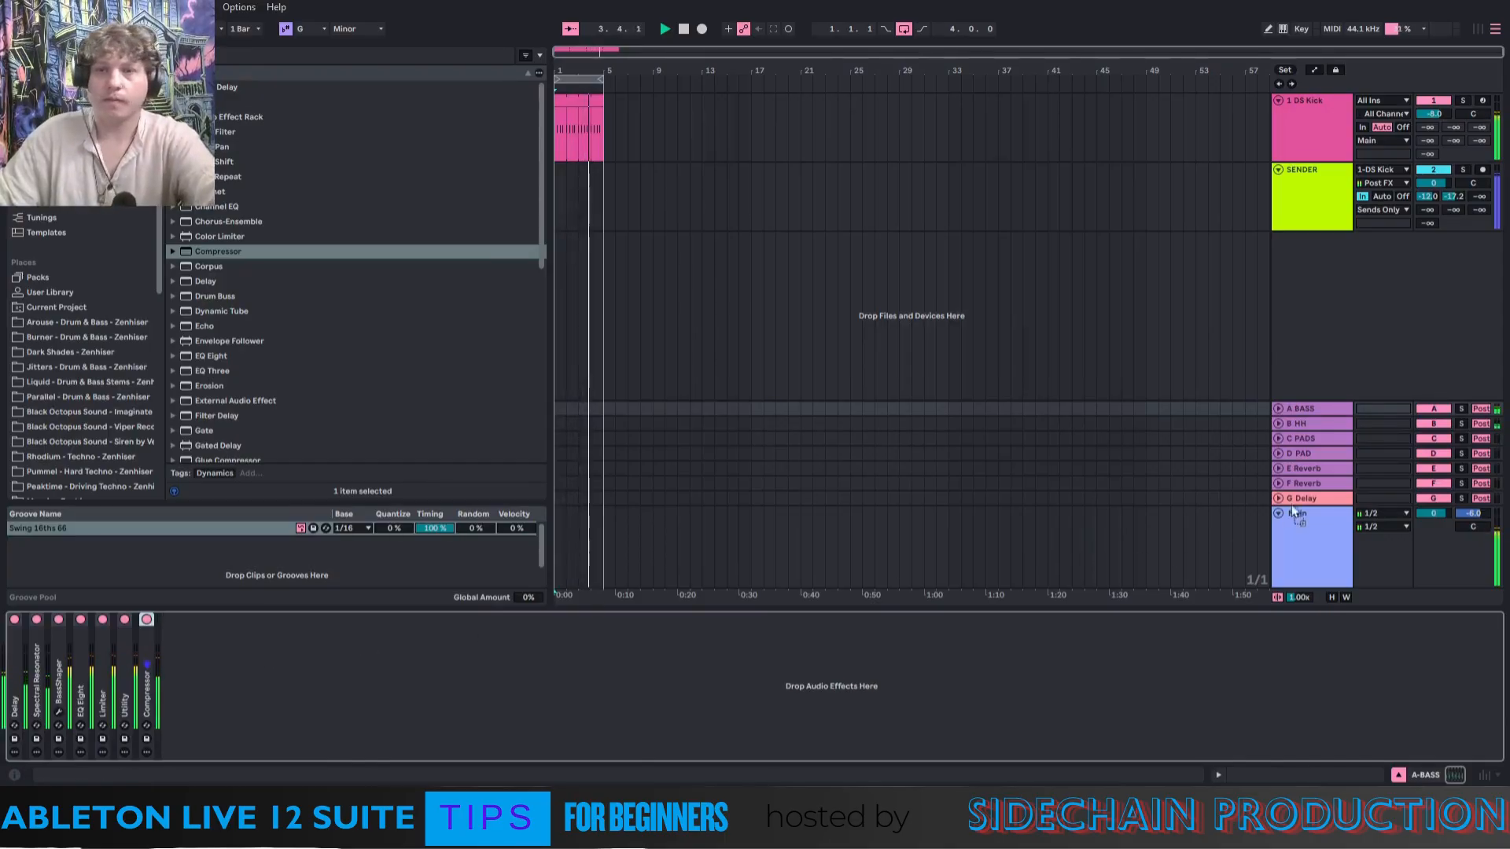
click(1301, 424)
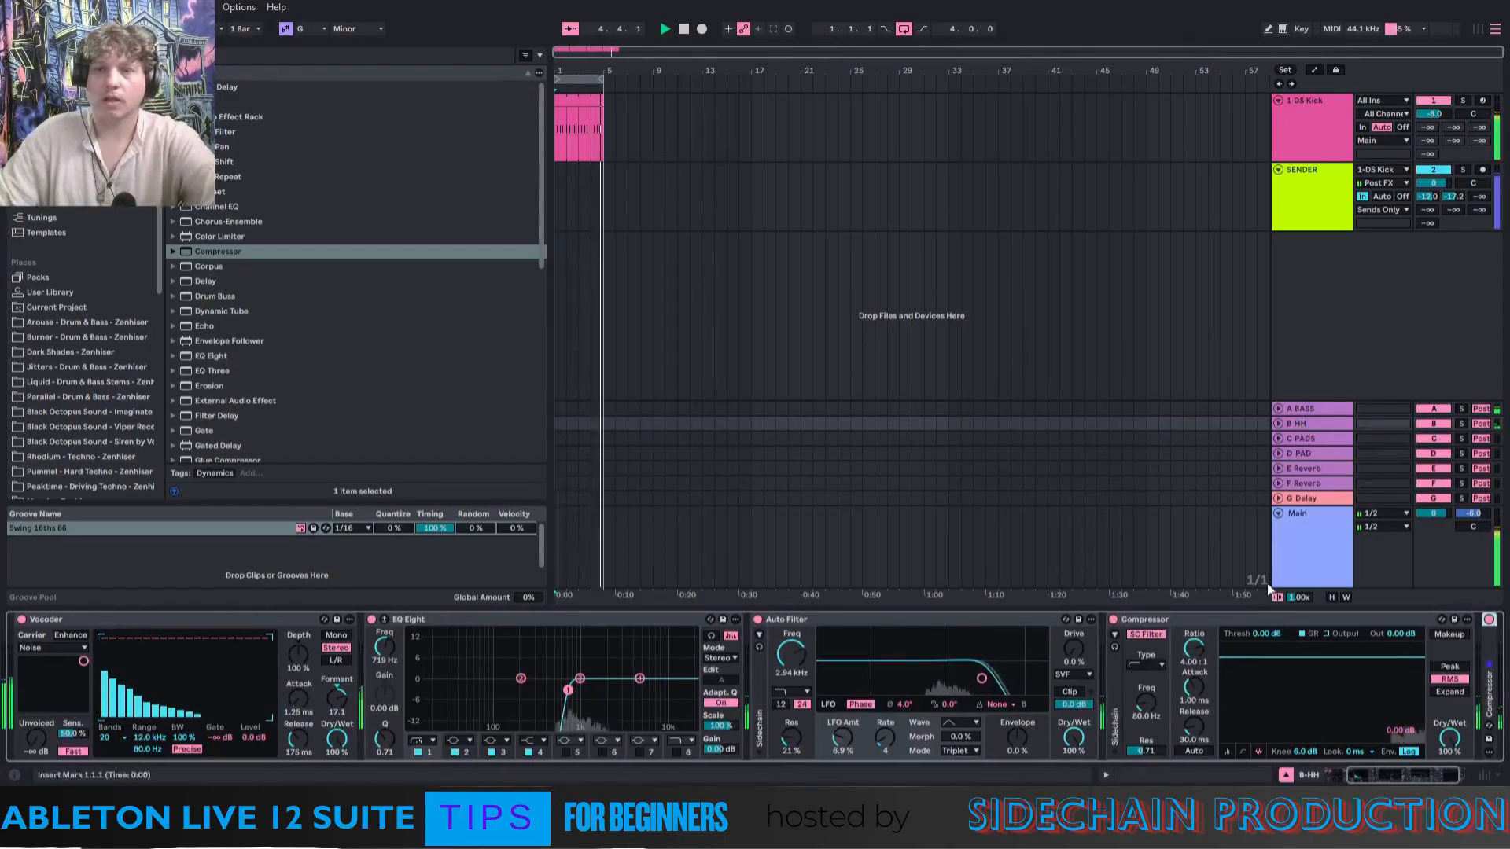
click(1163, 619)
key(Delete)
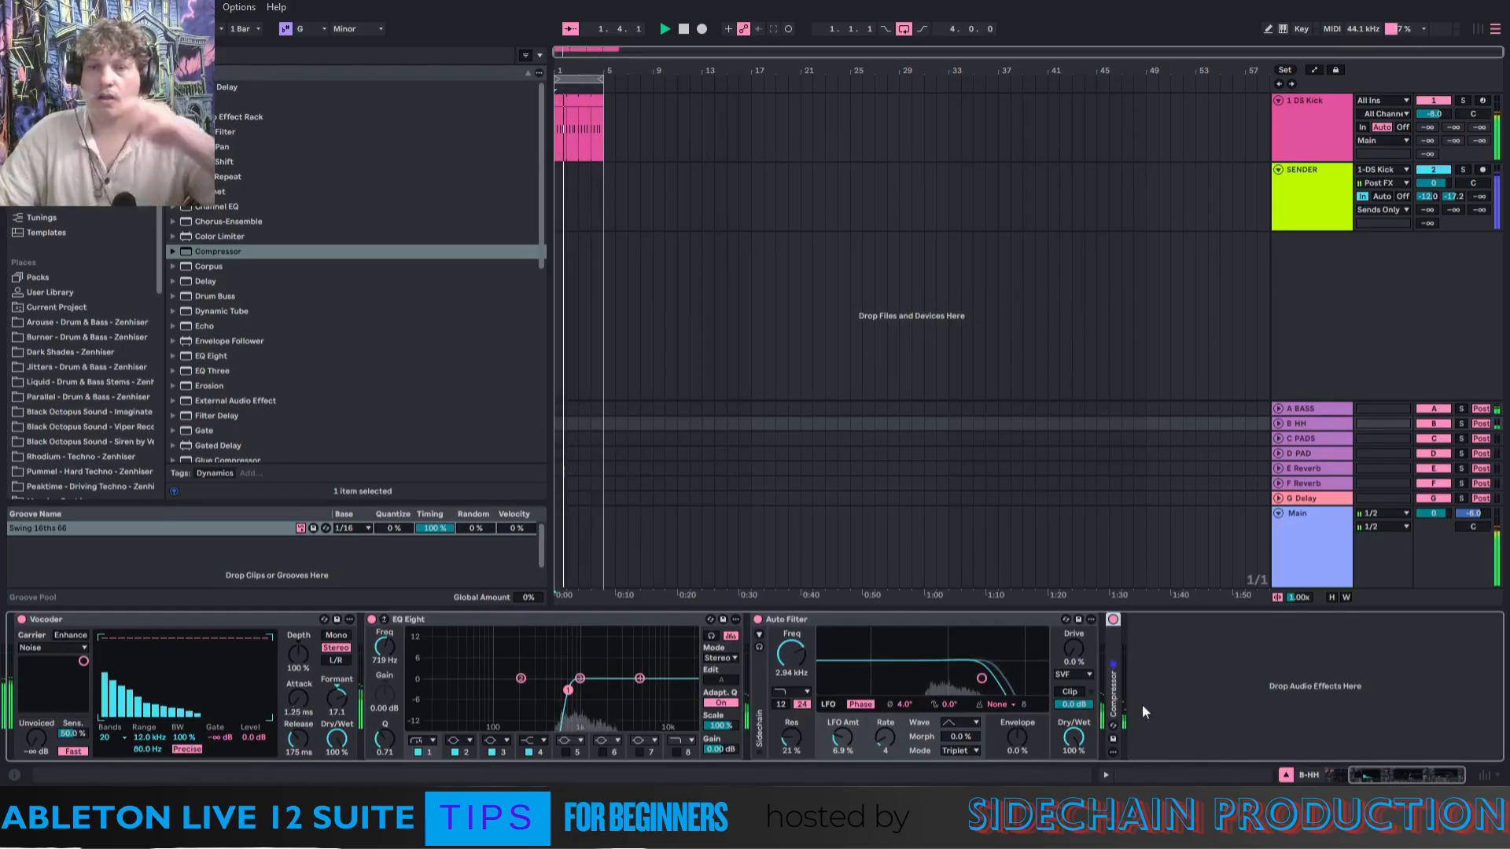
Expand B HH's Compressor, adjust its attack, and set ratio 2.00:1, threshold about -33.4 dB and release about 24.6 ms.
double_click(1114, 681)
drag(1370, 718, 1369, 704)
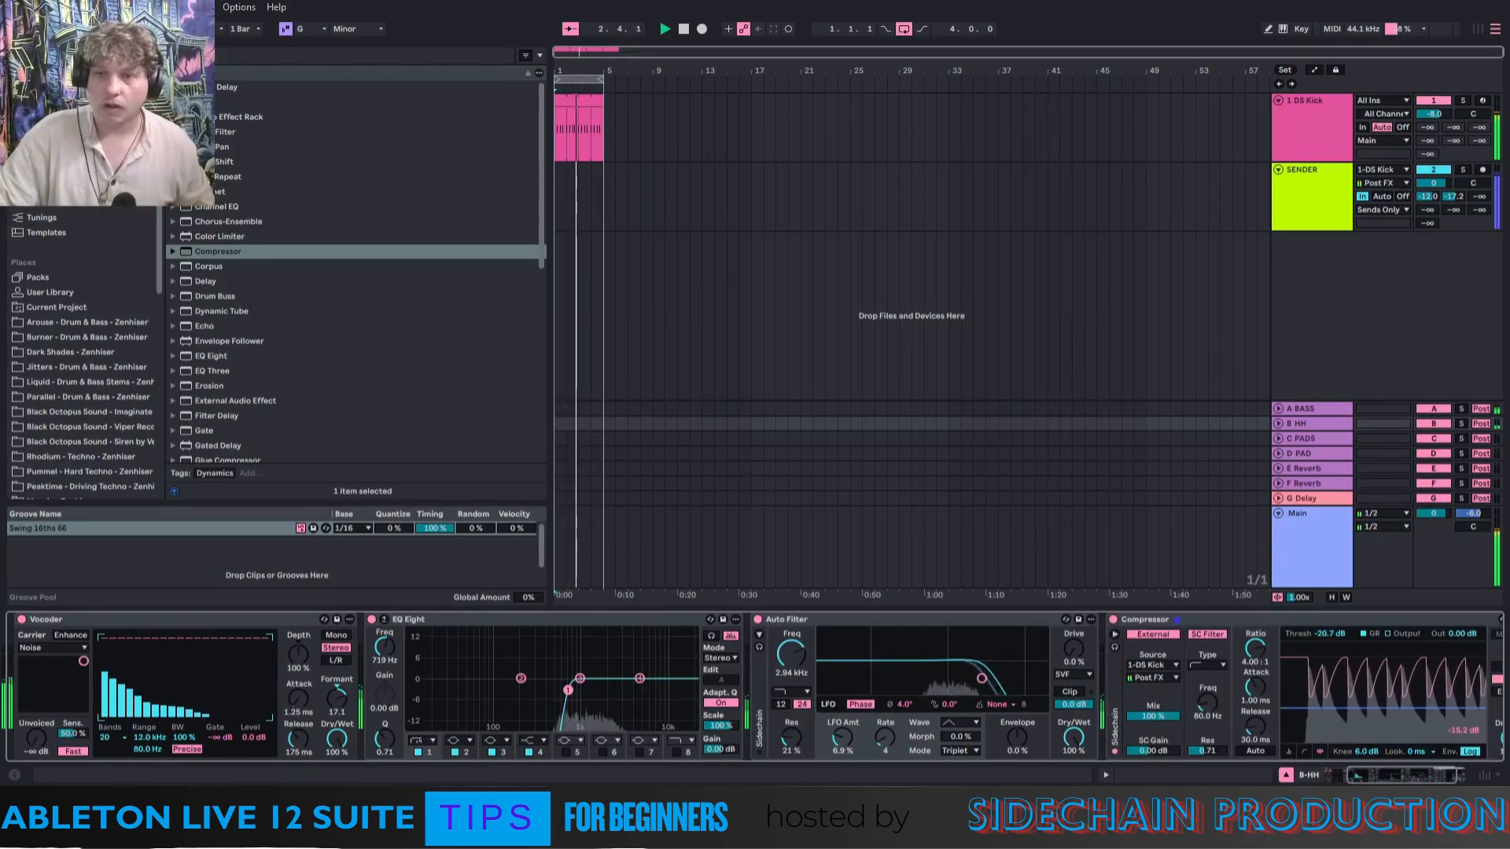
drag(1253, 662, 1253, 692)
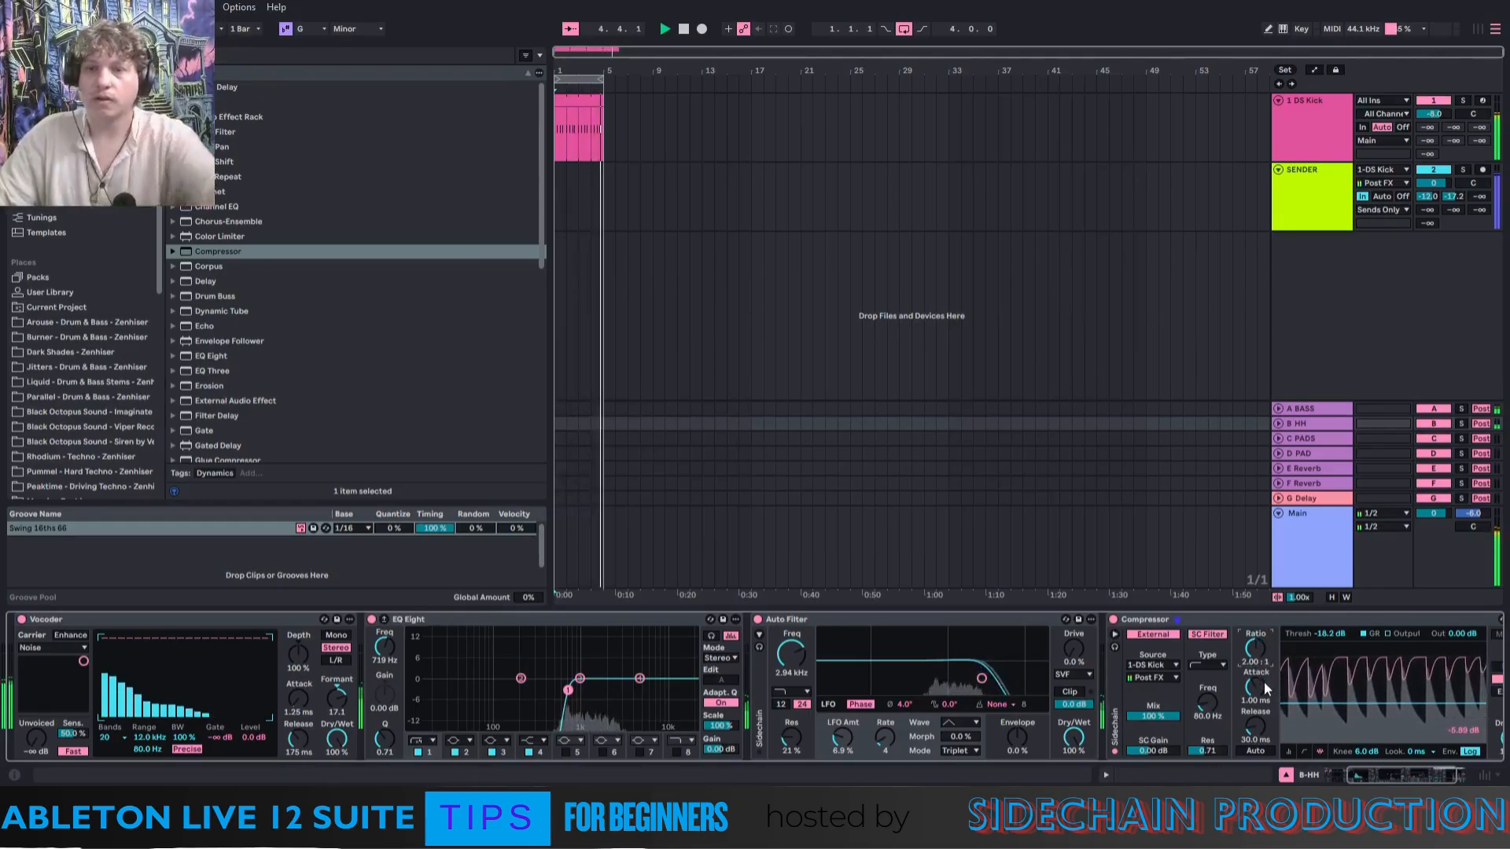
drag(1311, 702, 1256, 637)
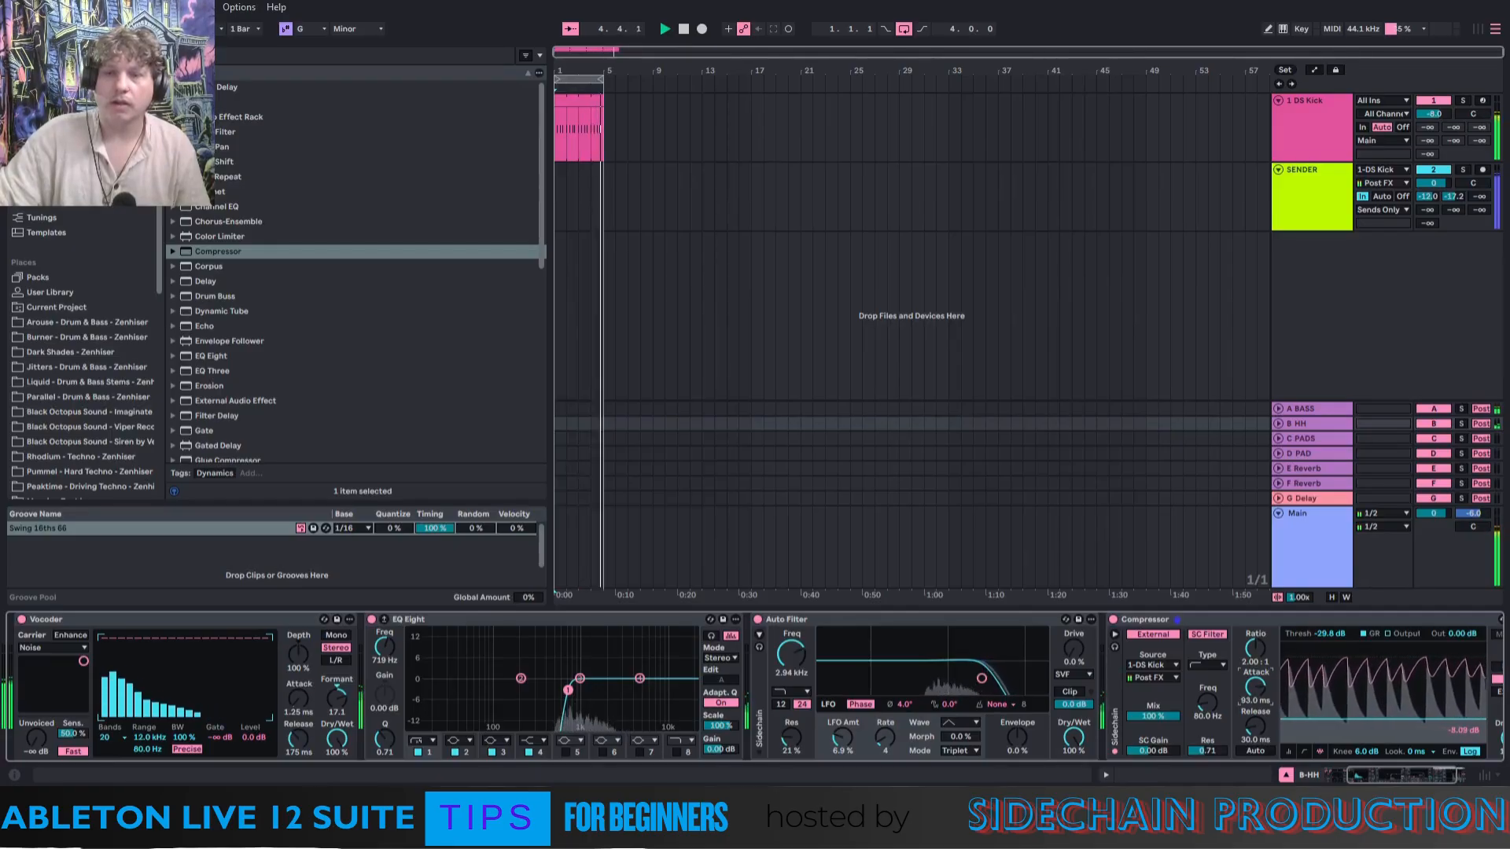
drag(1256, 727, 1307, 732)
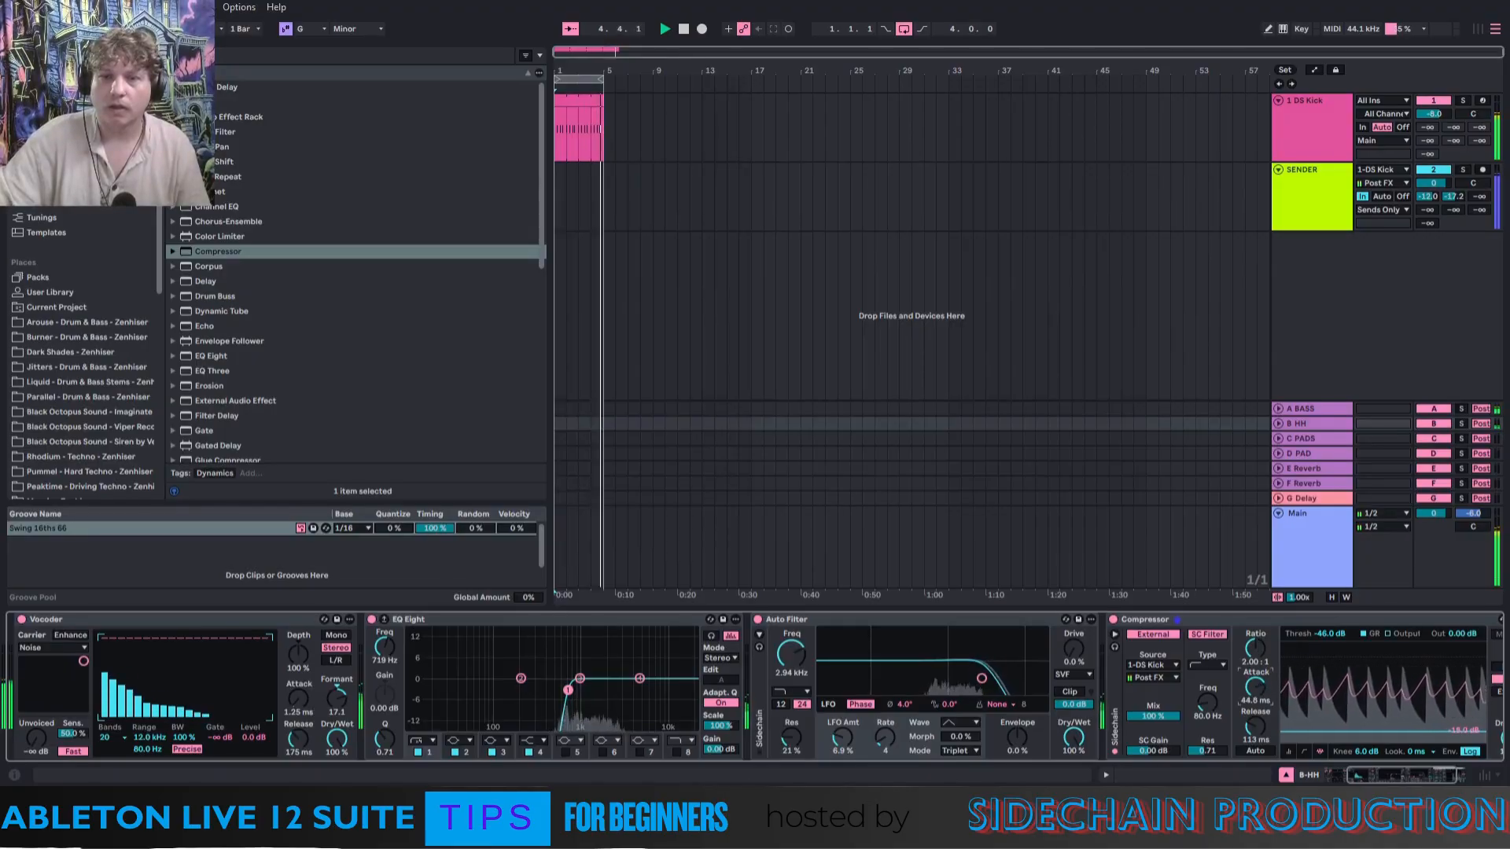
drag(1255, 687, 1255, 711)
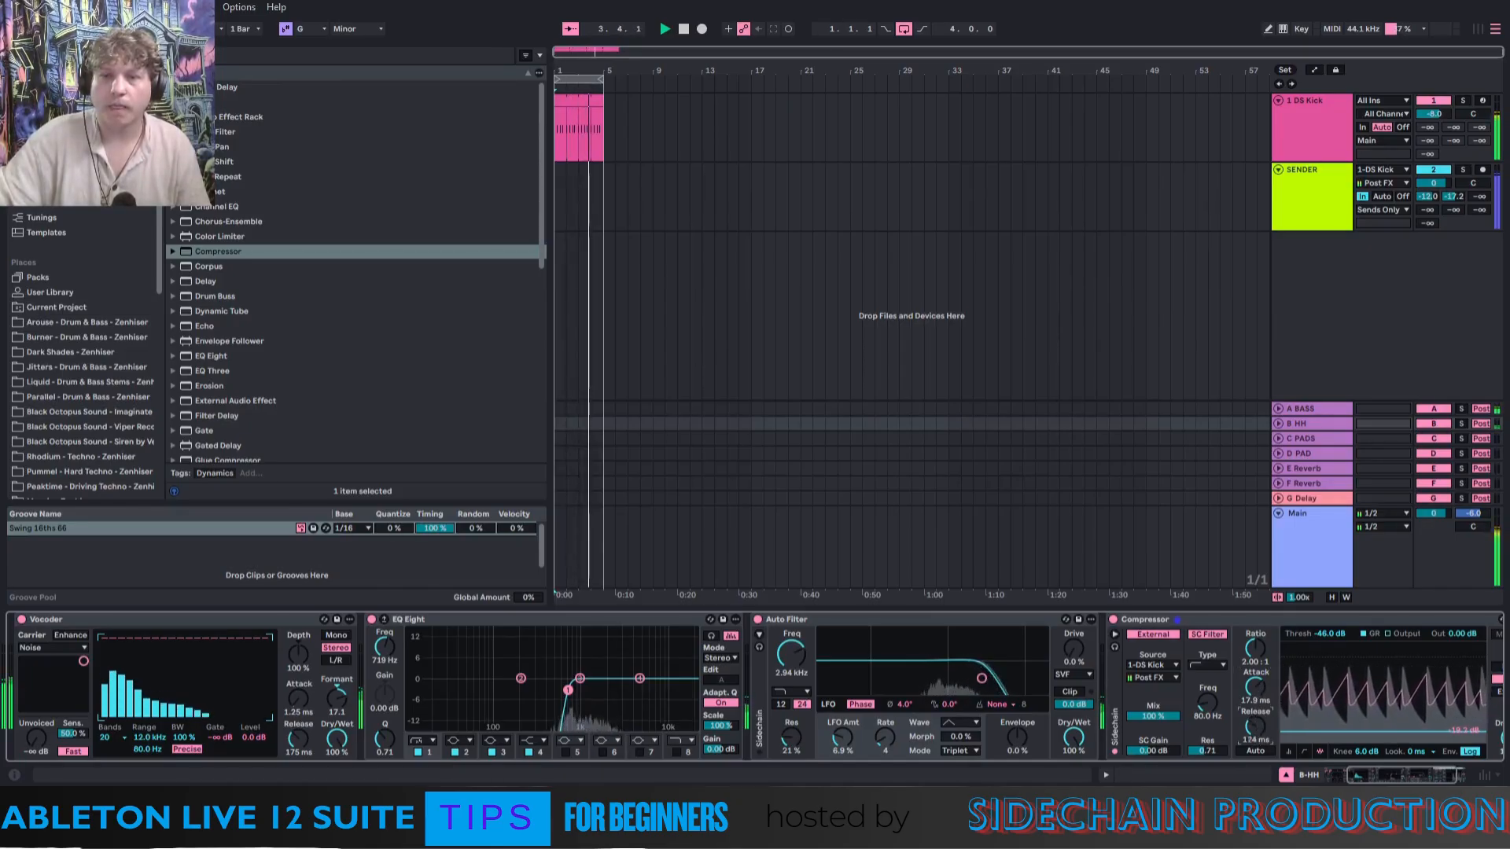
drag(1256, 733, 1257, 763)
drag(1255, 727, 1286, 722)
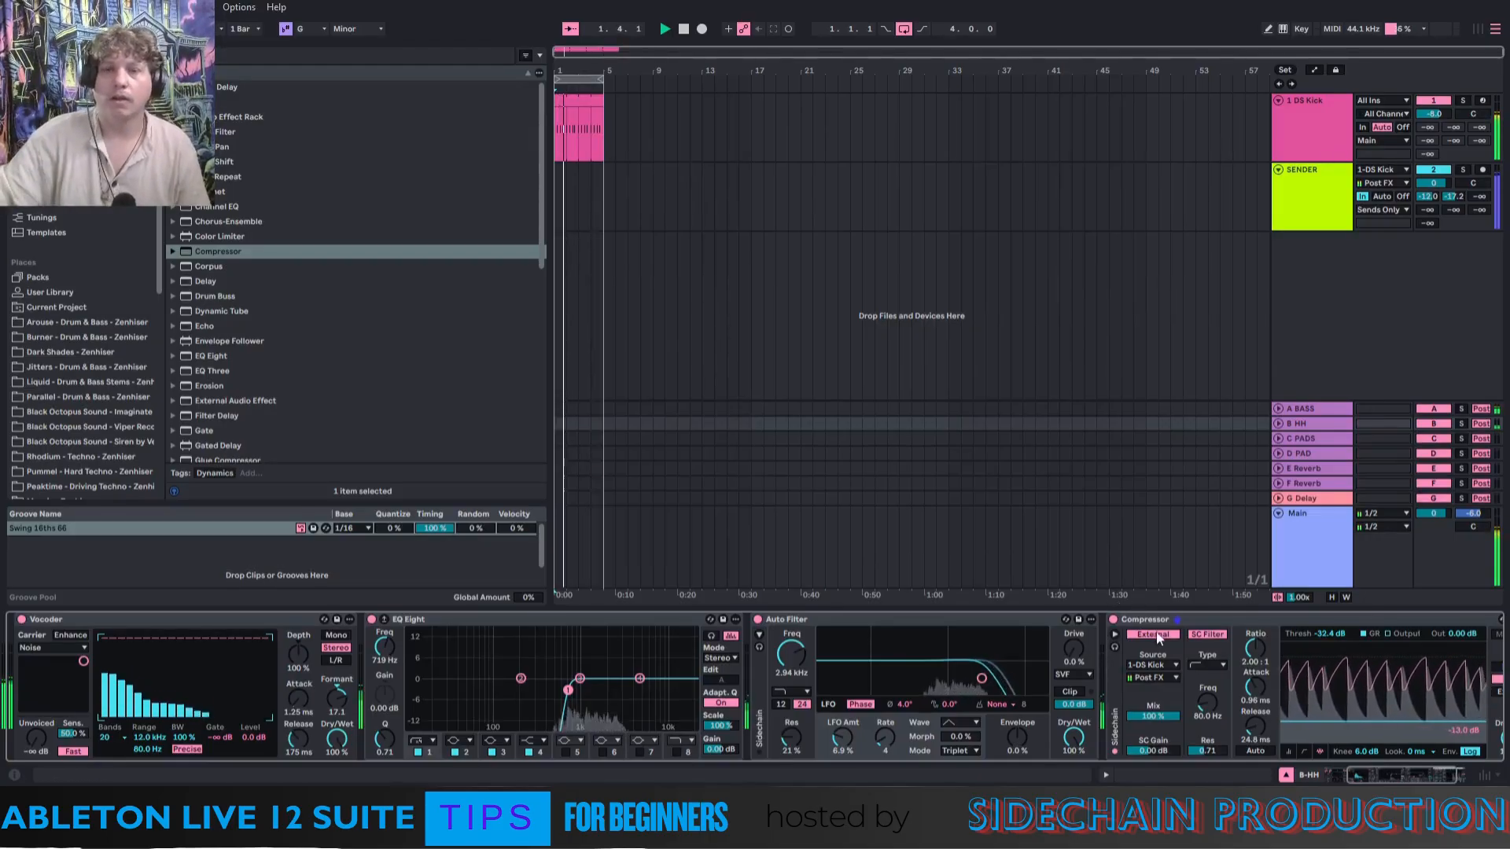
Collapse Auto Filter, Compressor, EQ Eight and Vocoder on B HH, and set both synced Delay times to 2.
double_click(907, 620)
double_click(907, 619)
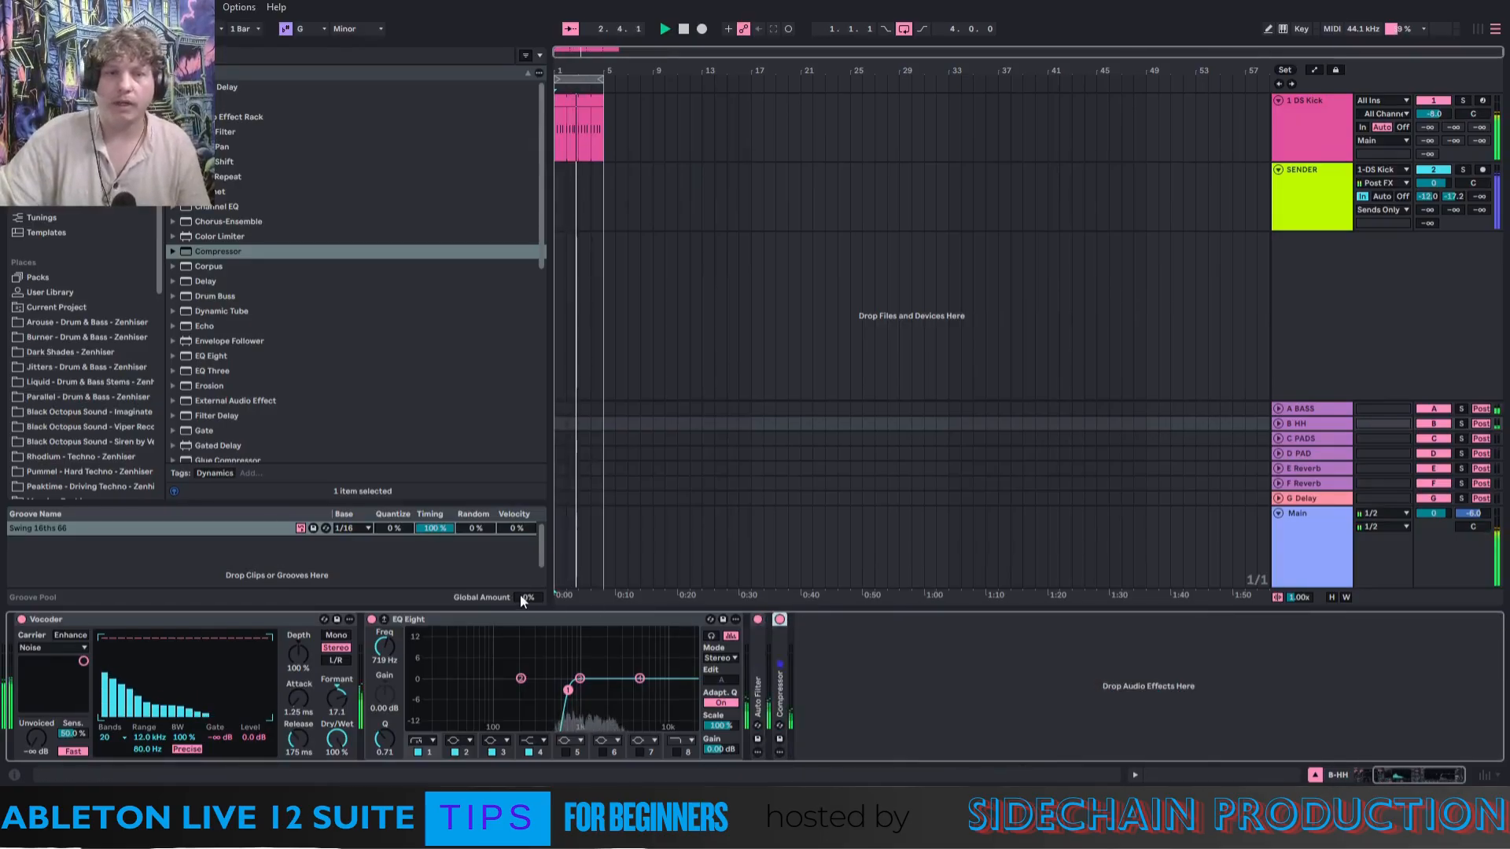
double_click(484, 619)
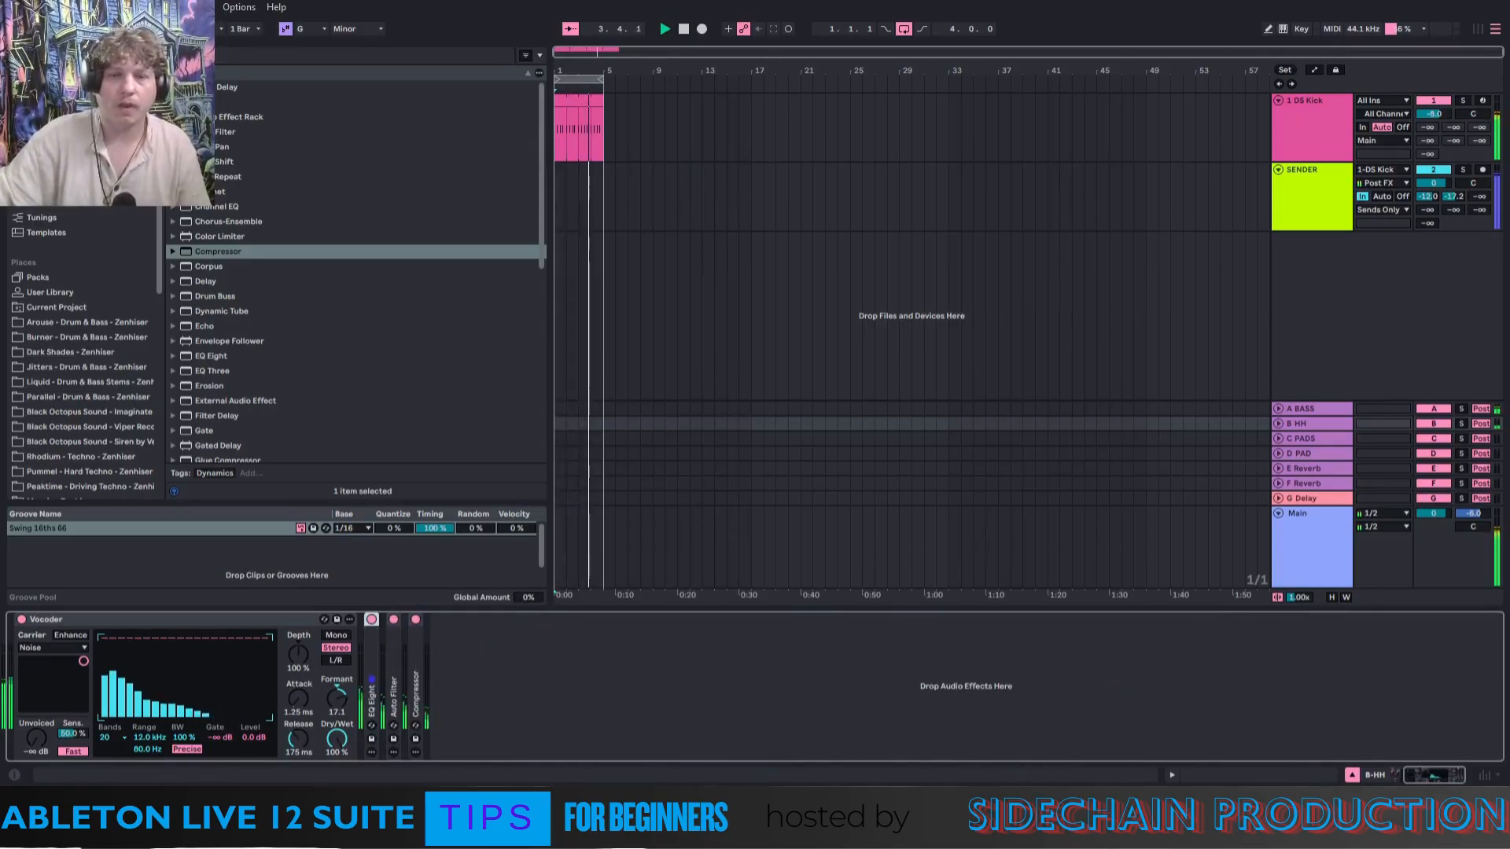
drag(1435, 776, 1422, 776)
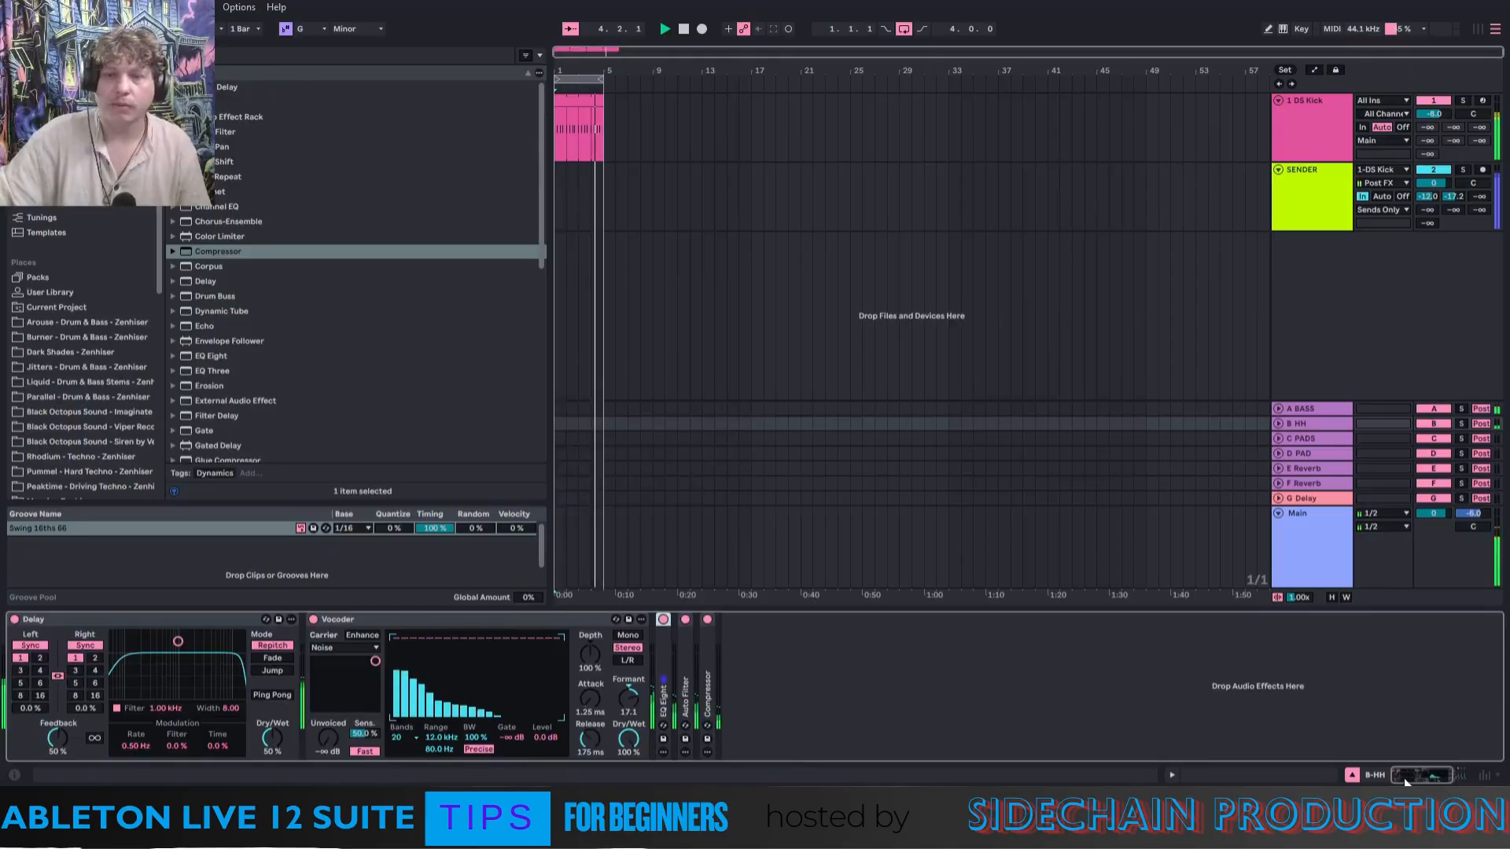
double_click(360, 619)
click(96, 621)
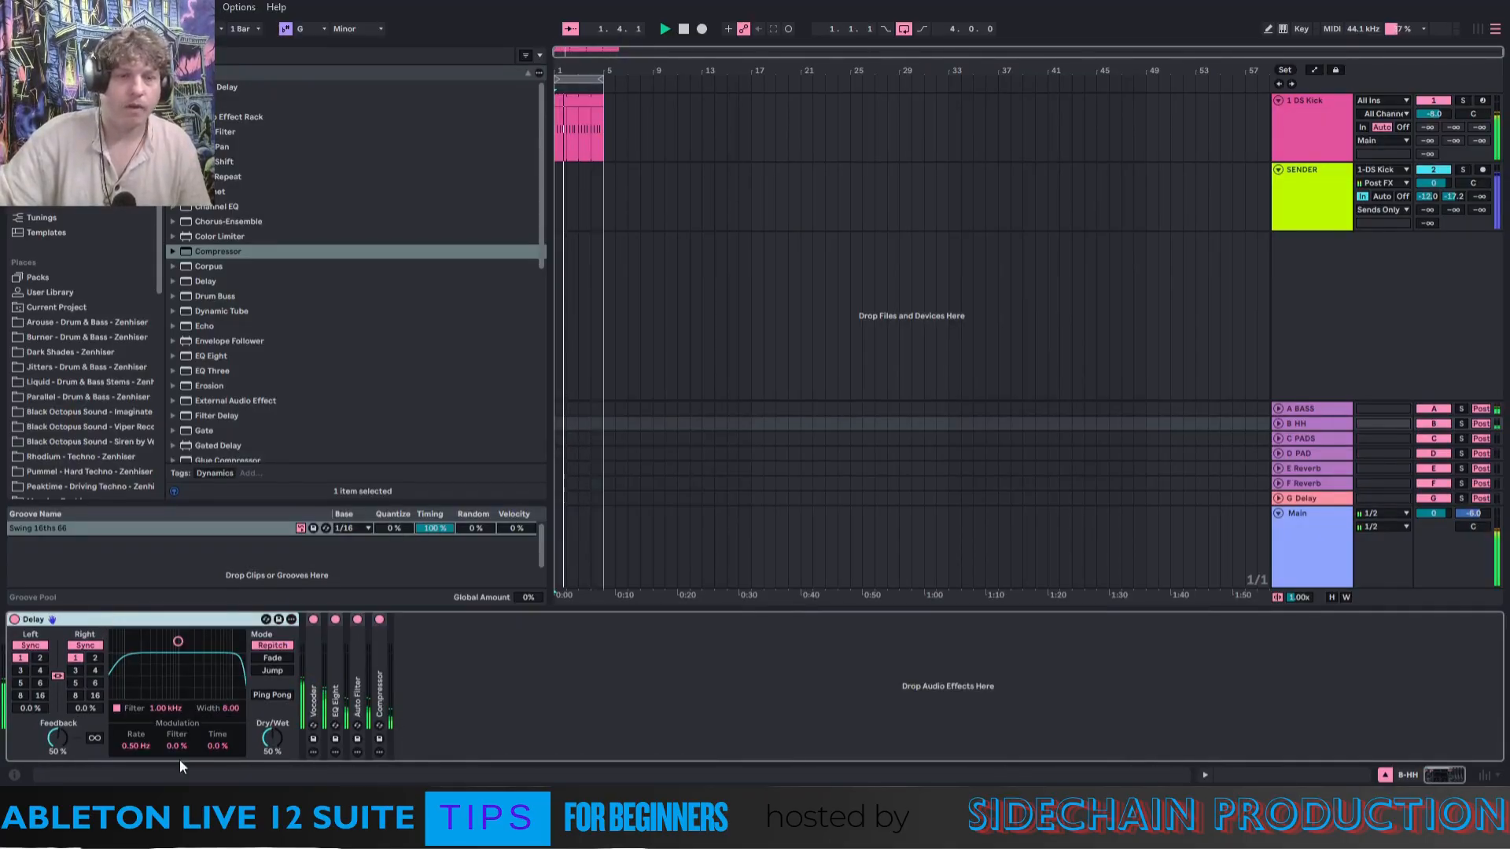
click(92, 657)
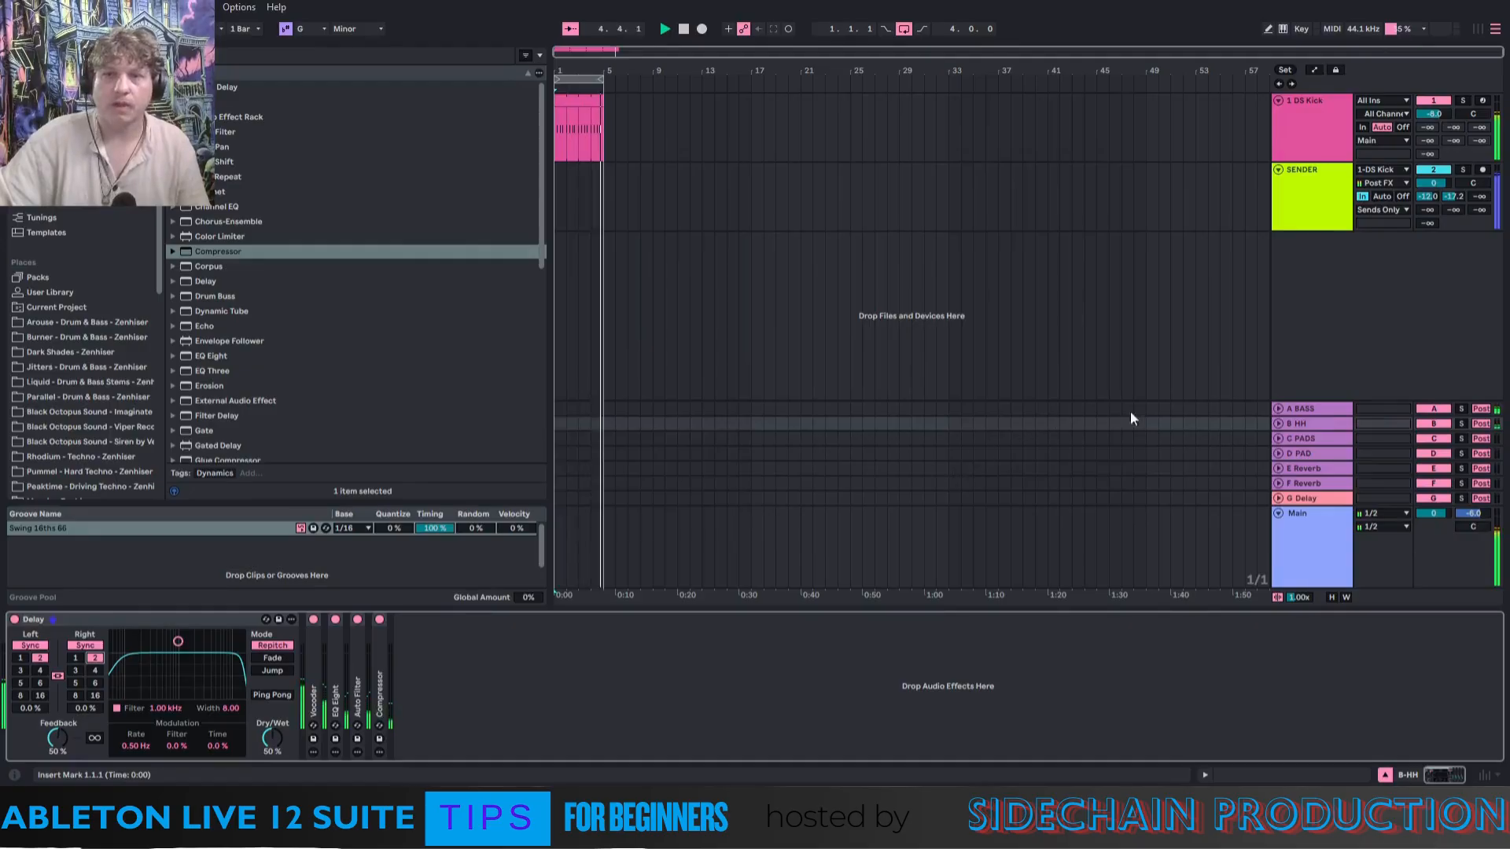
Expand the Auto Filter on B HH and raise its resonance to 48%.
click(1310, 423)
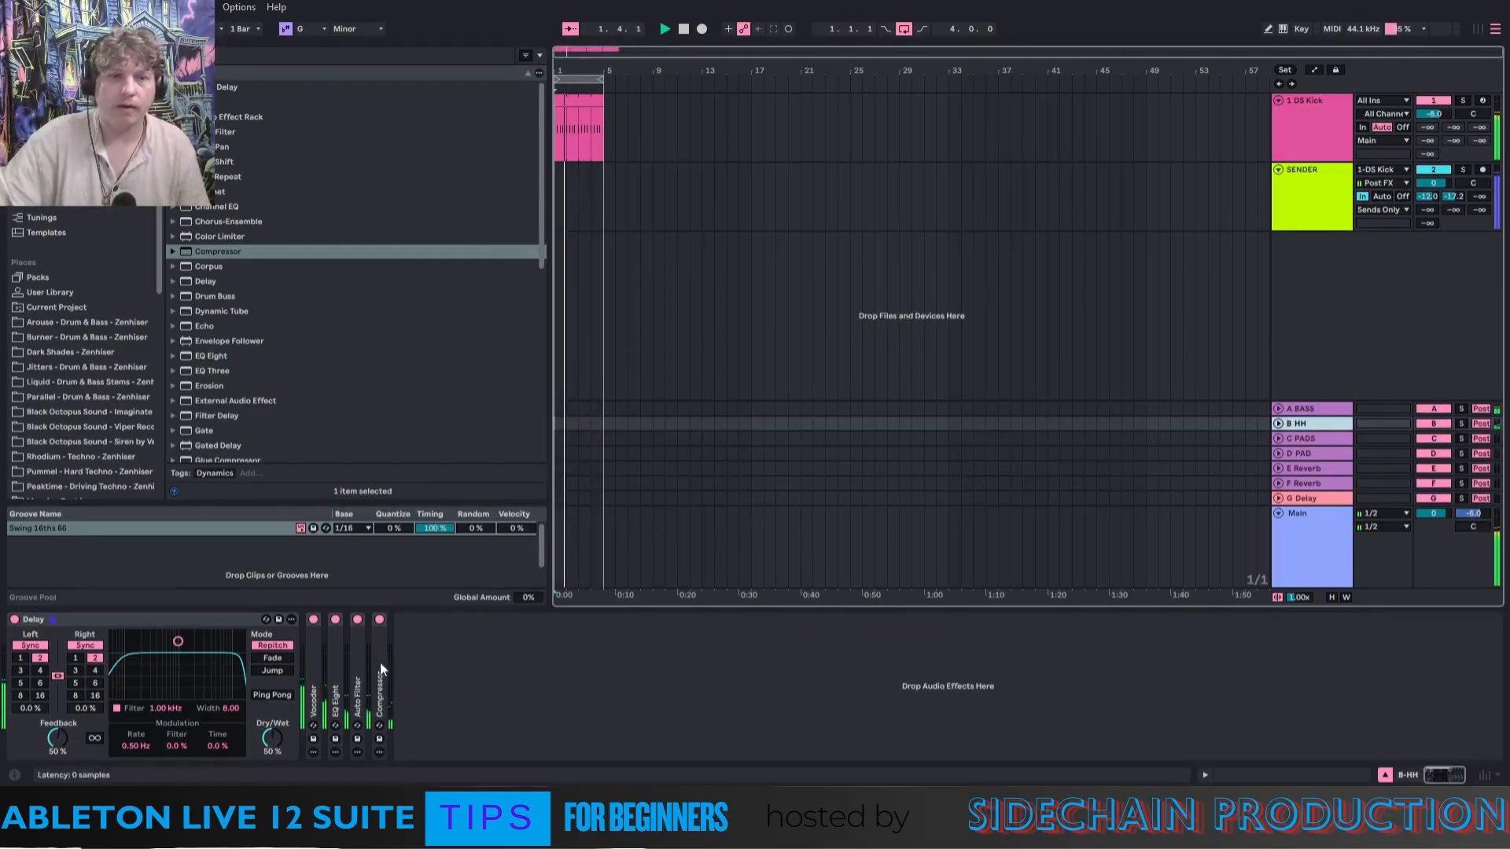
double_click(358, 646)
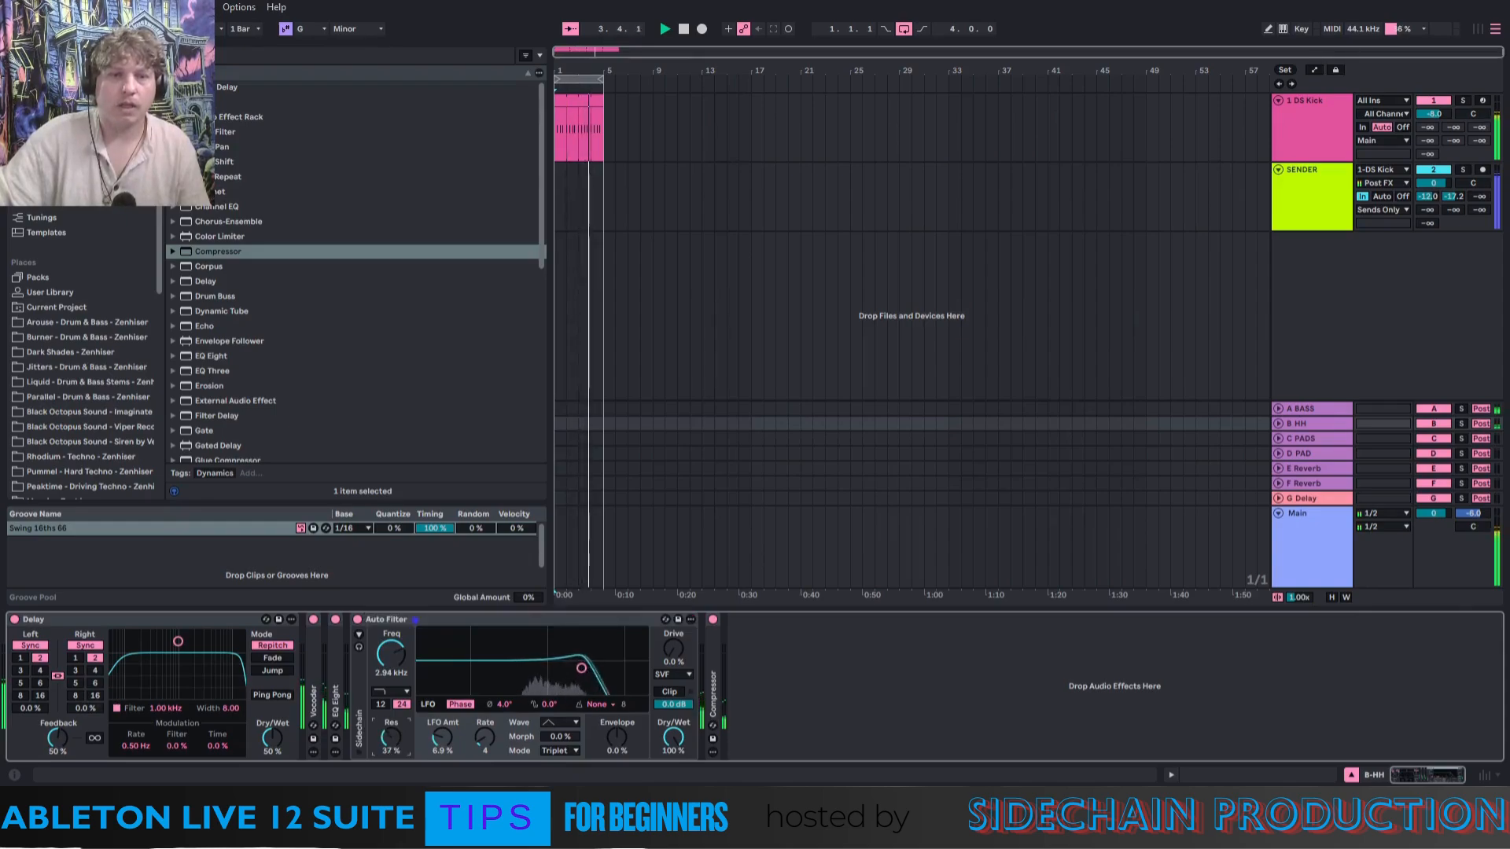
drag(391, 737, 391, 730)
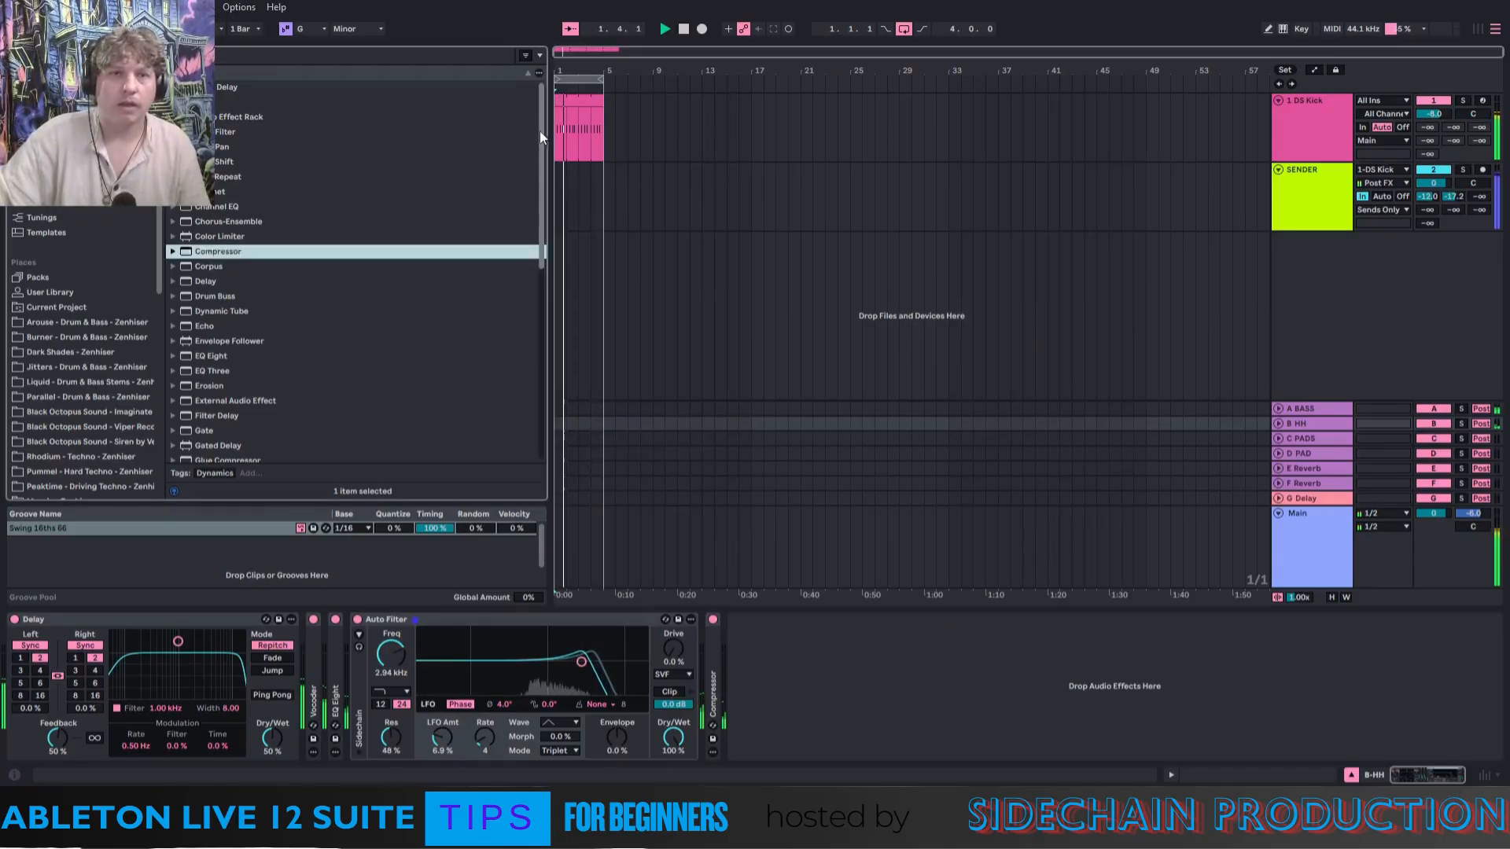
Add a Reverb after the Compressor on B HH with Lo Cut and Hi Cut enabled and the input filter at 5.89 kHz.
drag(540, 130, 542, 348)
drag(200, 276, 788, 677)
click(749, 647)
click(788, 647)
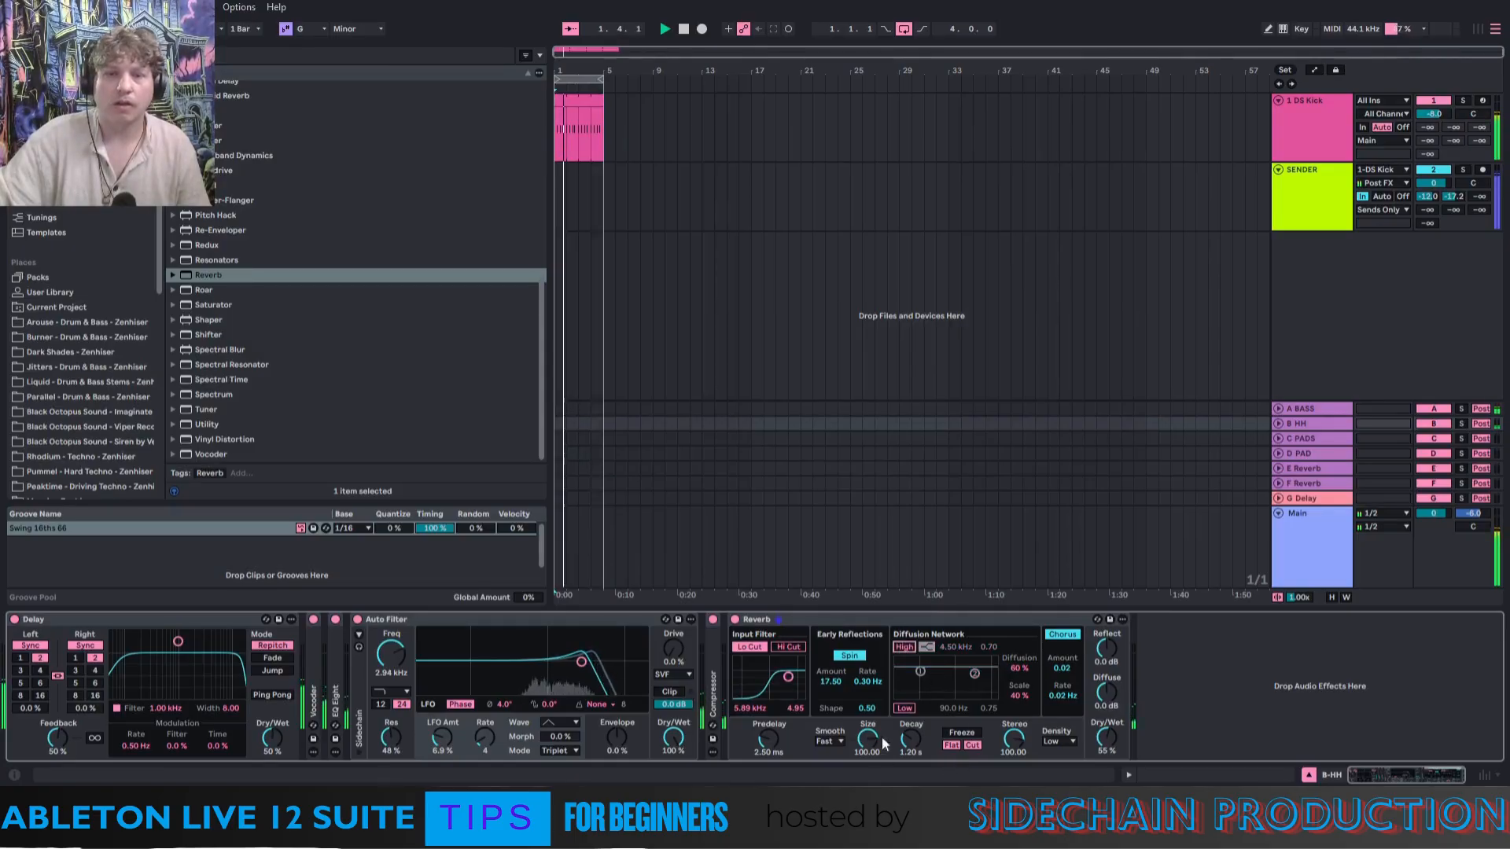
Set the Reverb's Size to 8.25 and Dry/Wet to 44% while auditioning B HH soloed, and collapse Reverb and Auto Filter.
drag(868, 737, 869, 810)
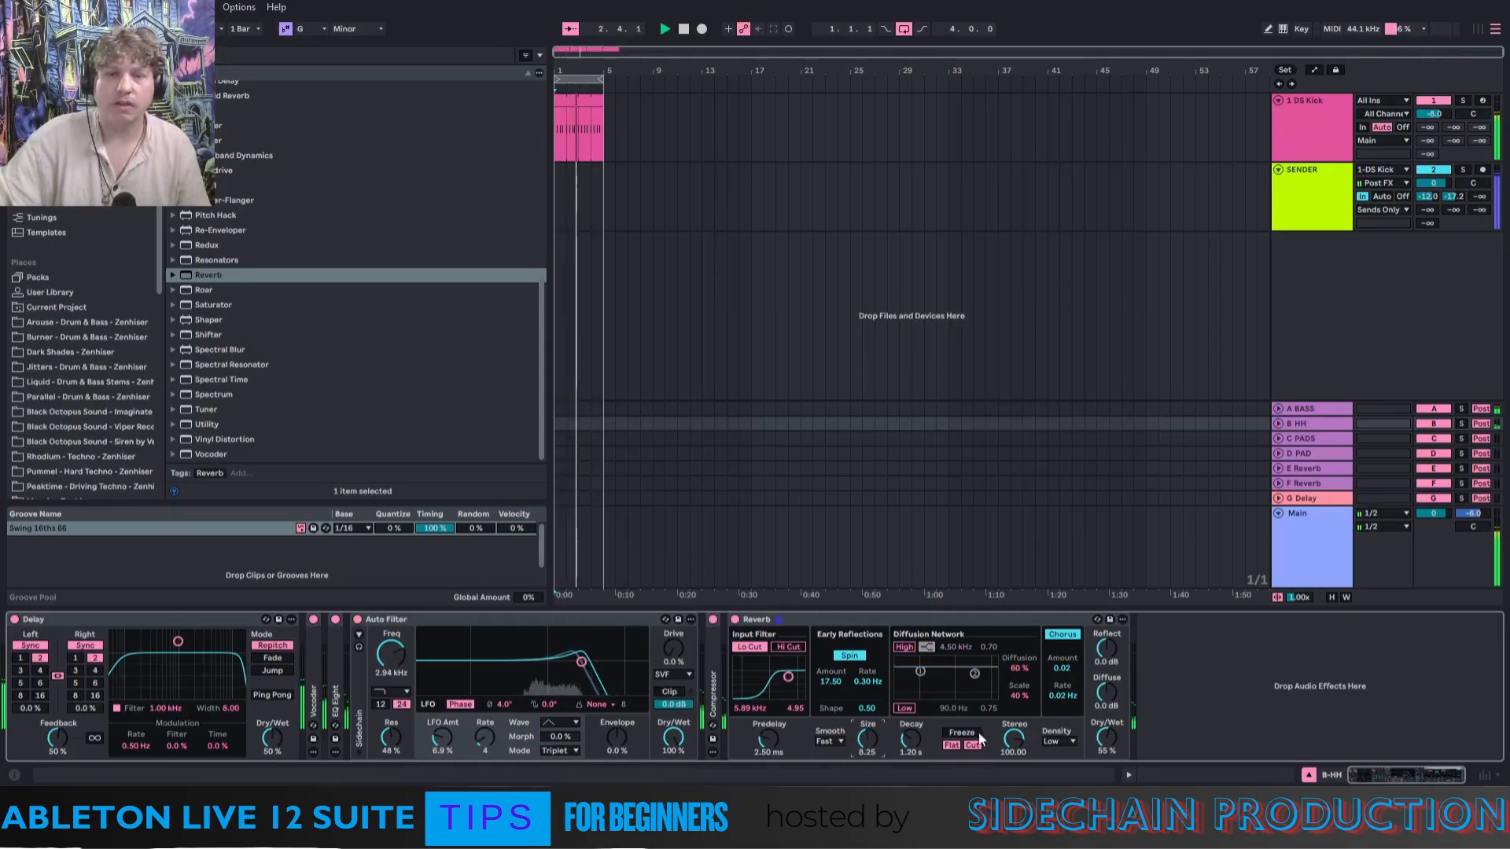
click(1461, 423)
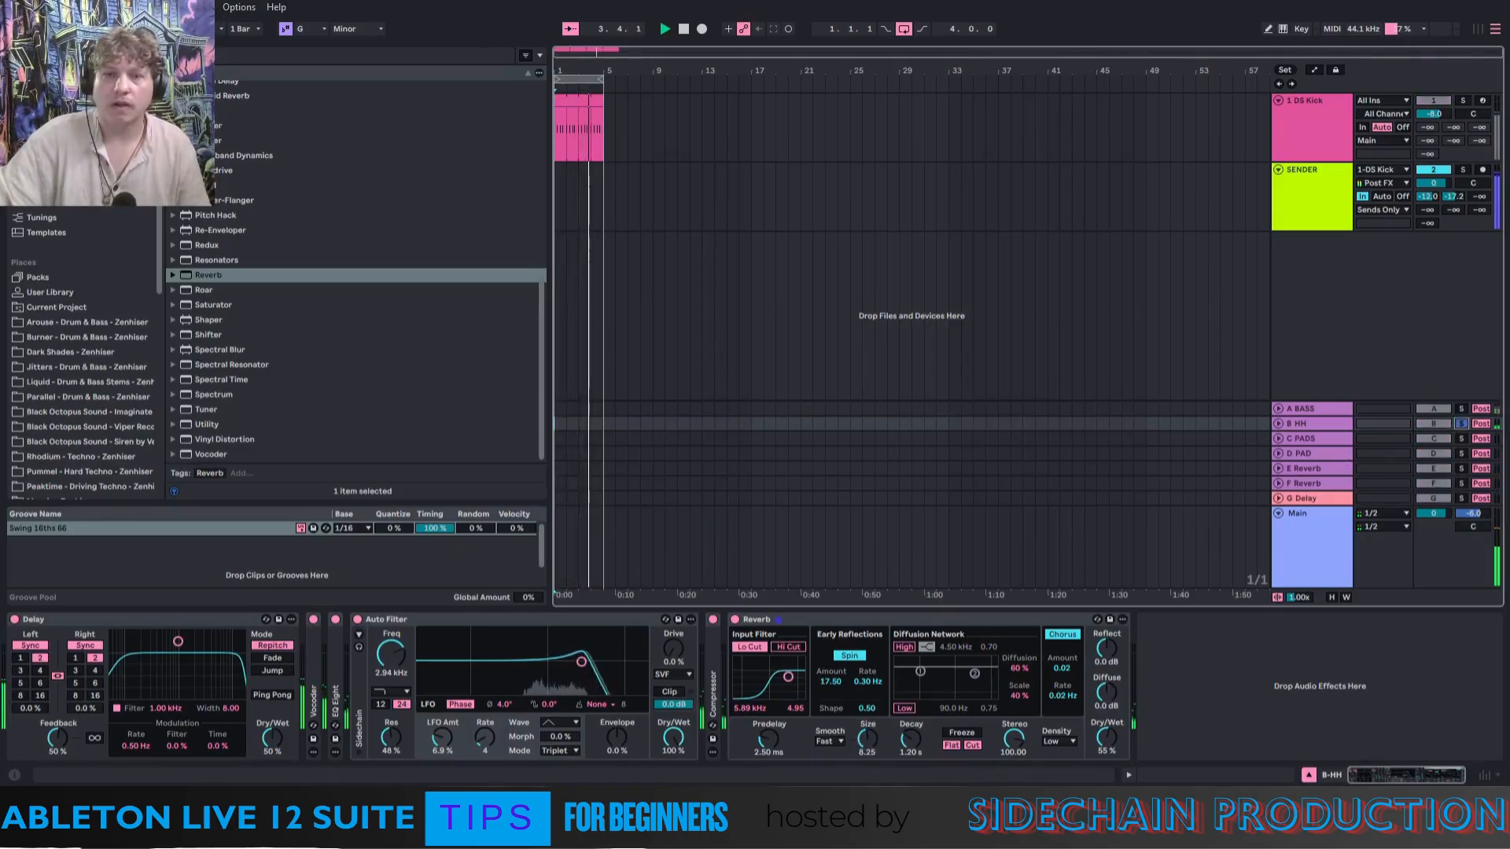
drag(1106, 739, 1106, 751)
click(1461, 423)
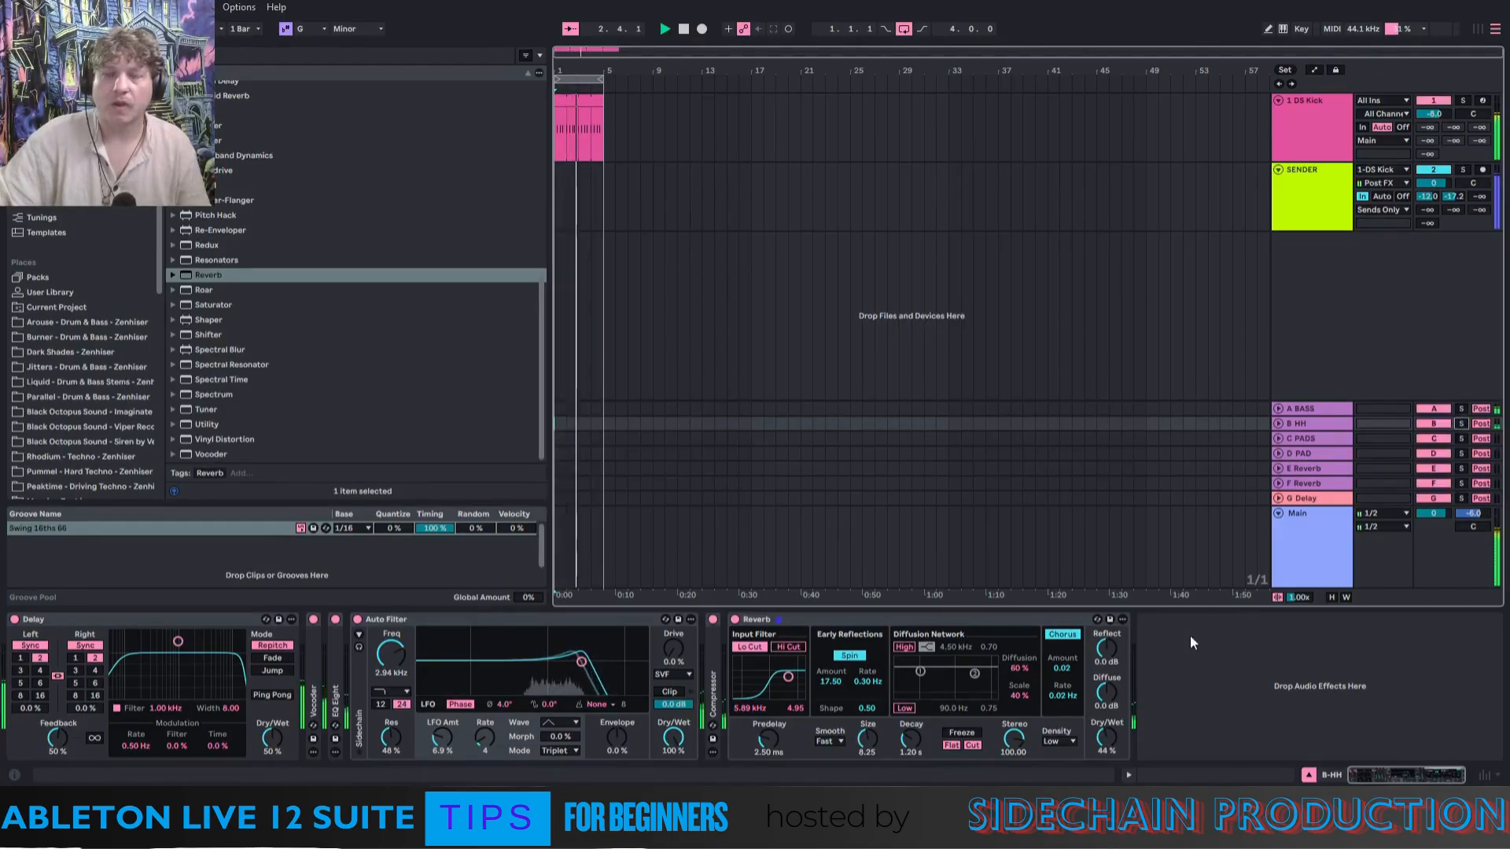
double_click(783, 619)
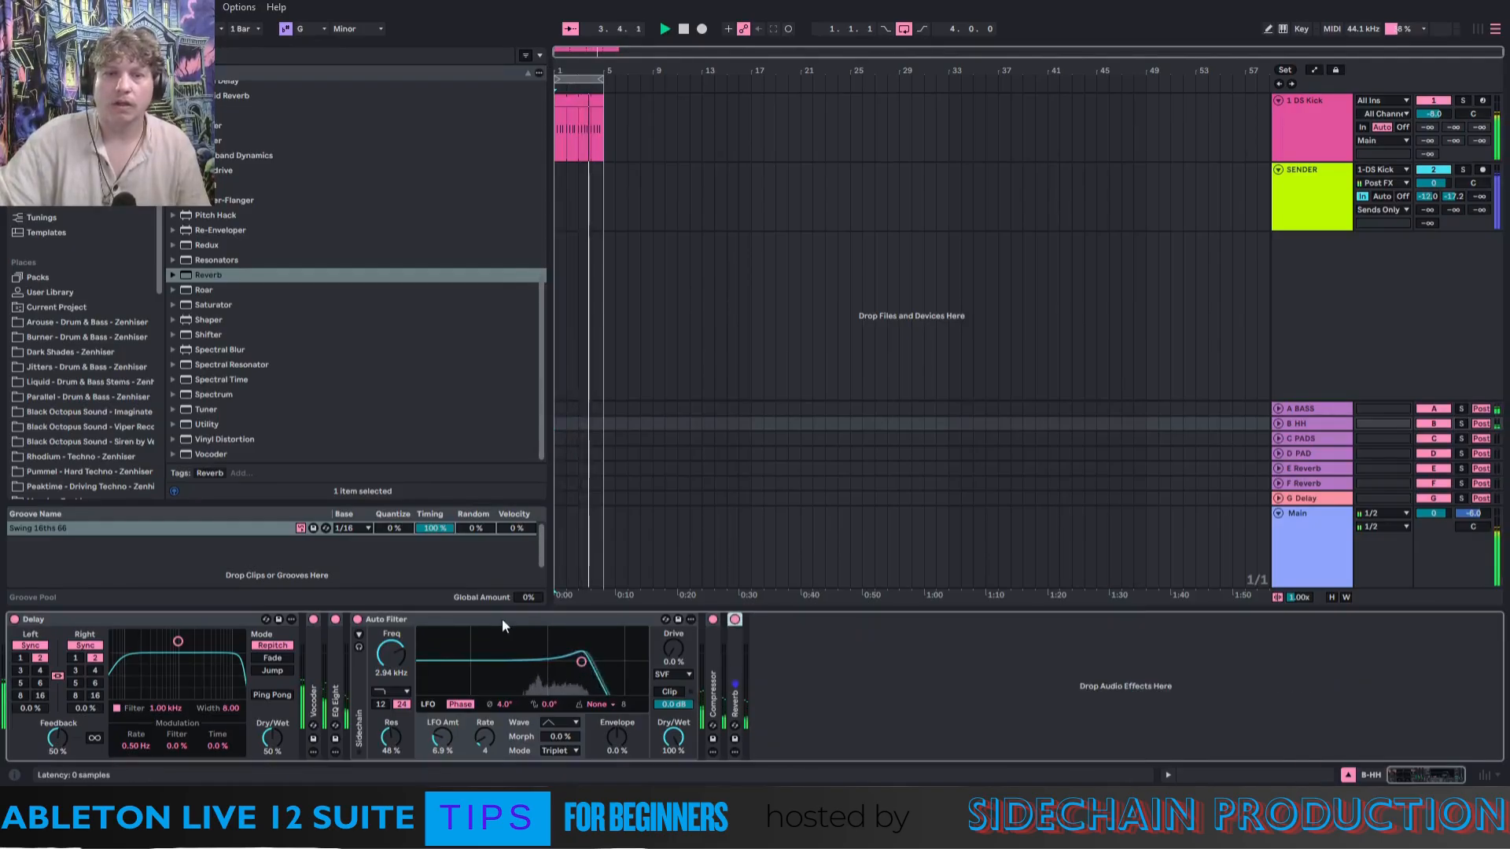
double_click(502, 618)
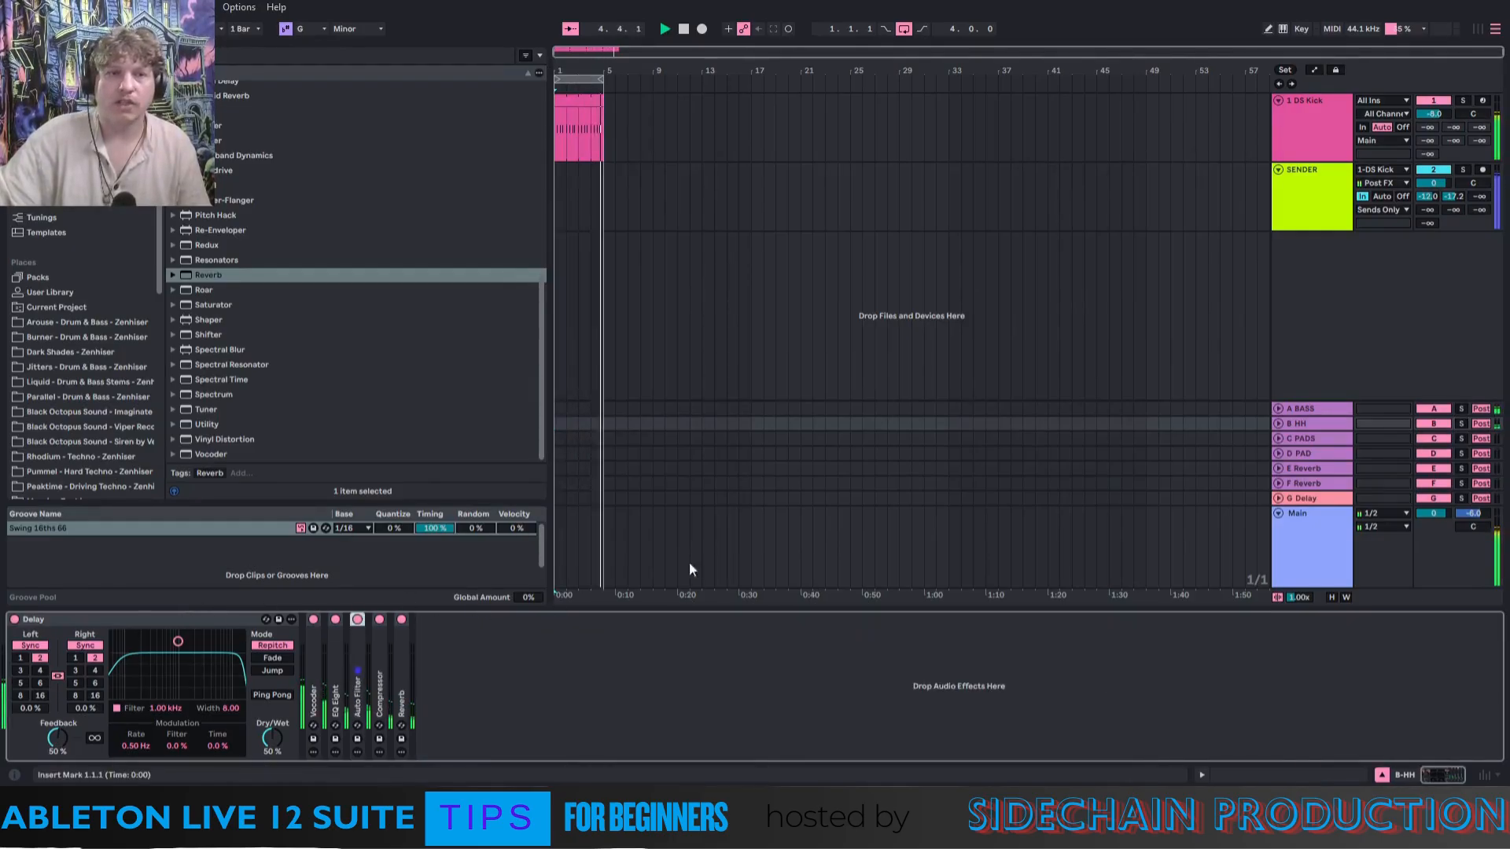
Add the Roar preset ADRKT_HatsEnhancer after Reverb on B HH and set its Dry/Wet to 11%.
click(171, 290)
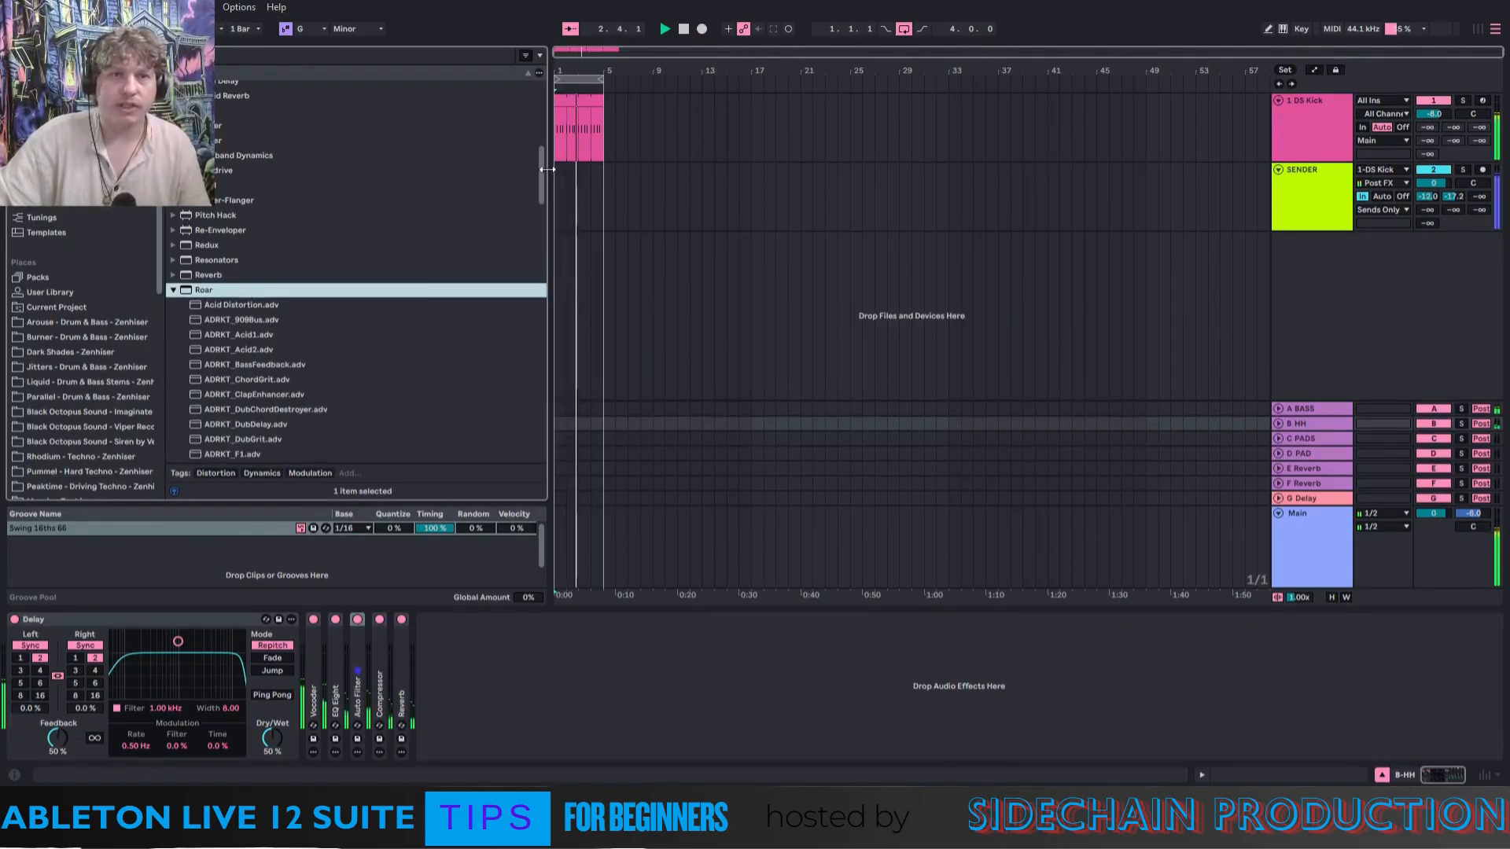
drag(543, 173, 544, 246)
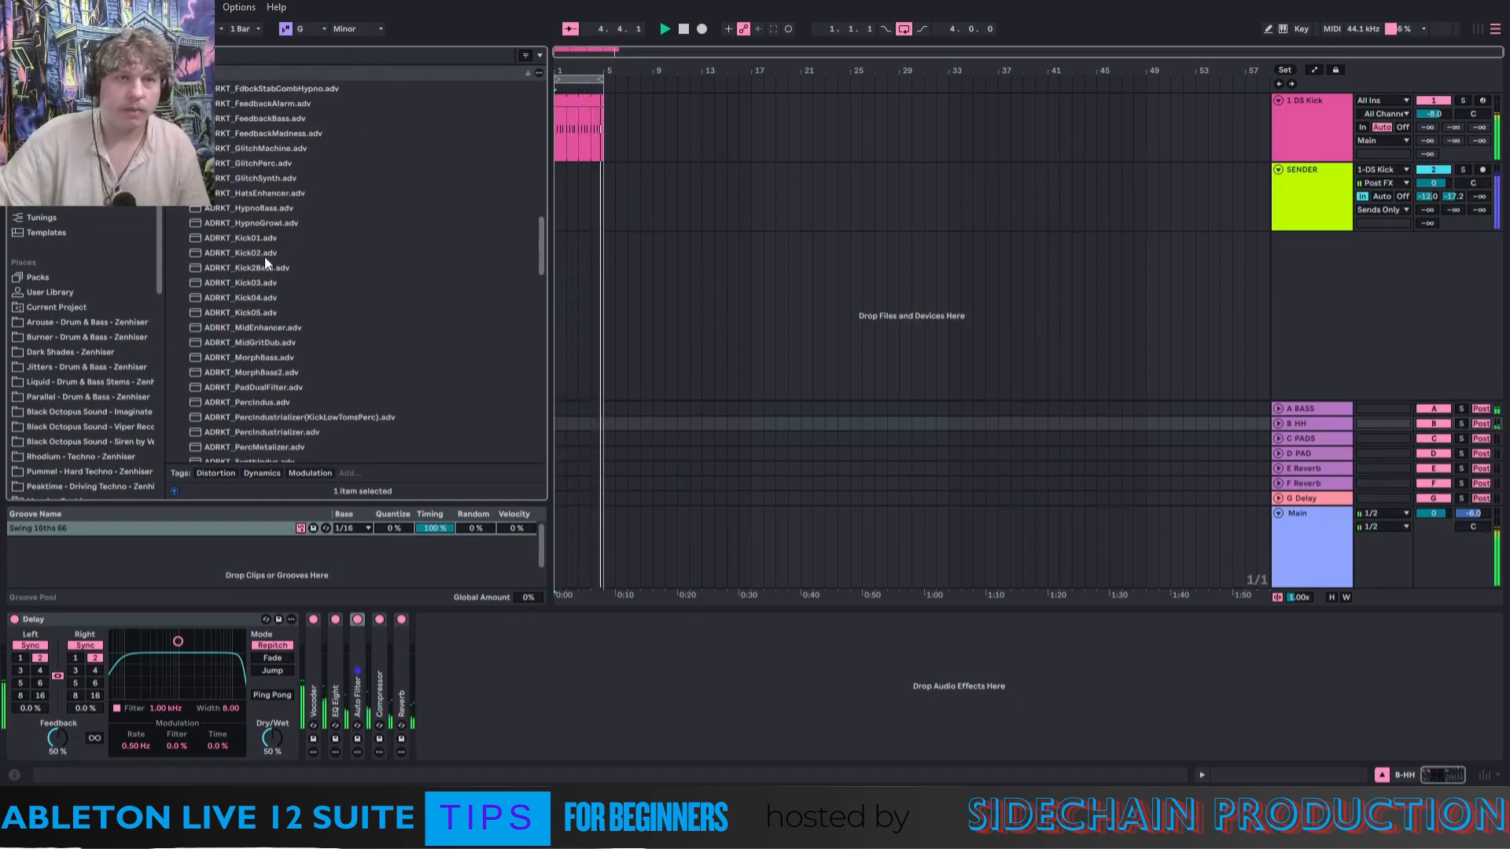
scroll(328, 380, down, 5)
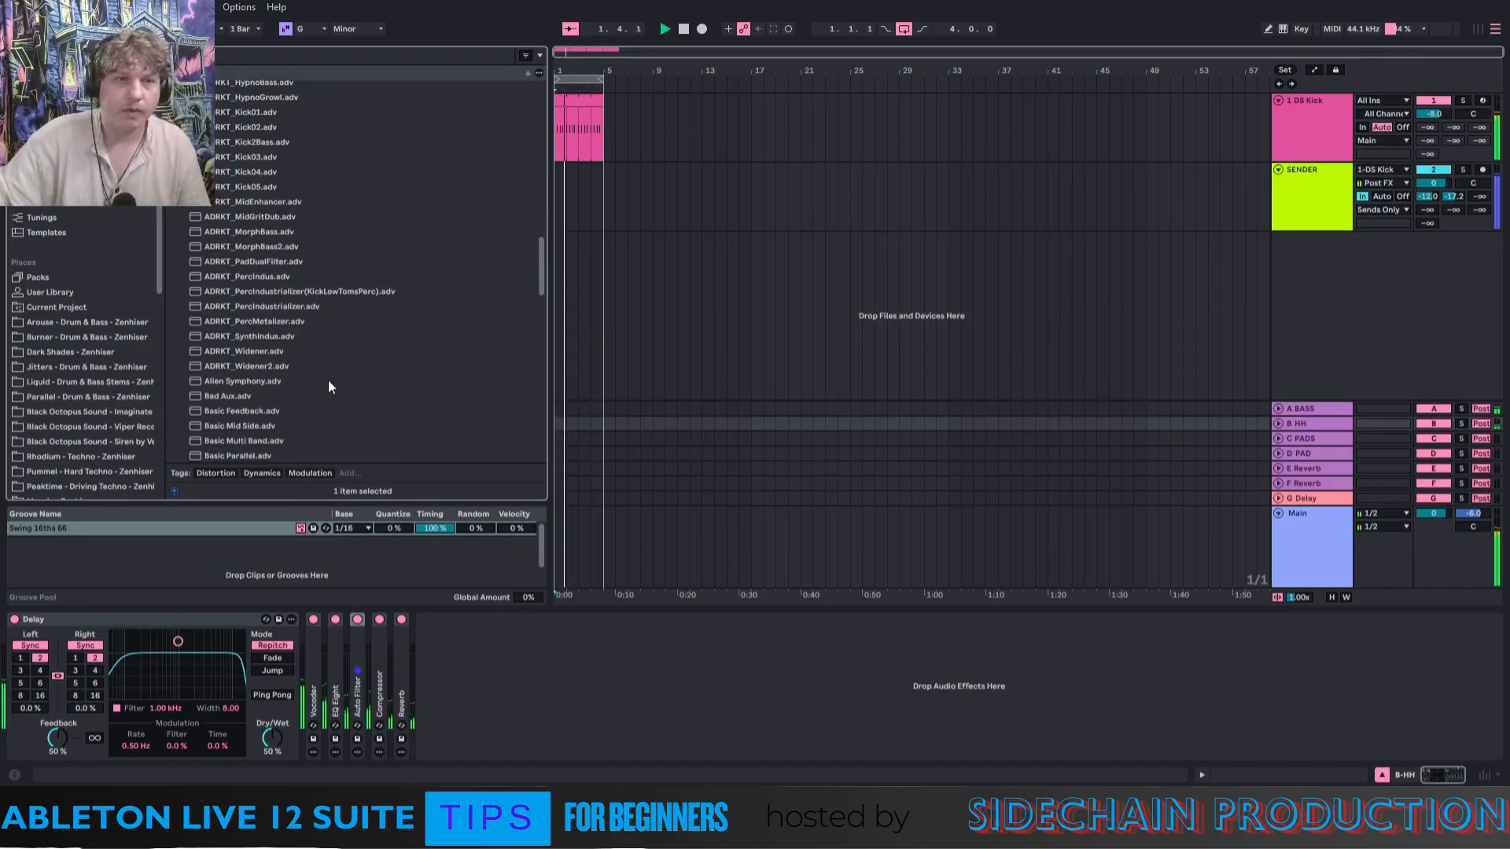
drag(541, 282, 559, 210)
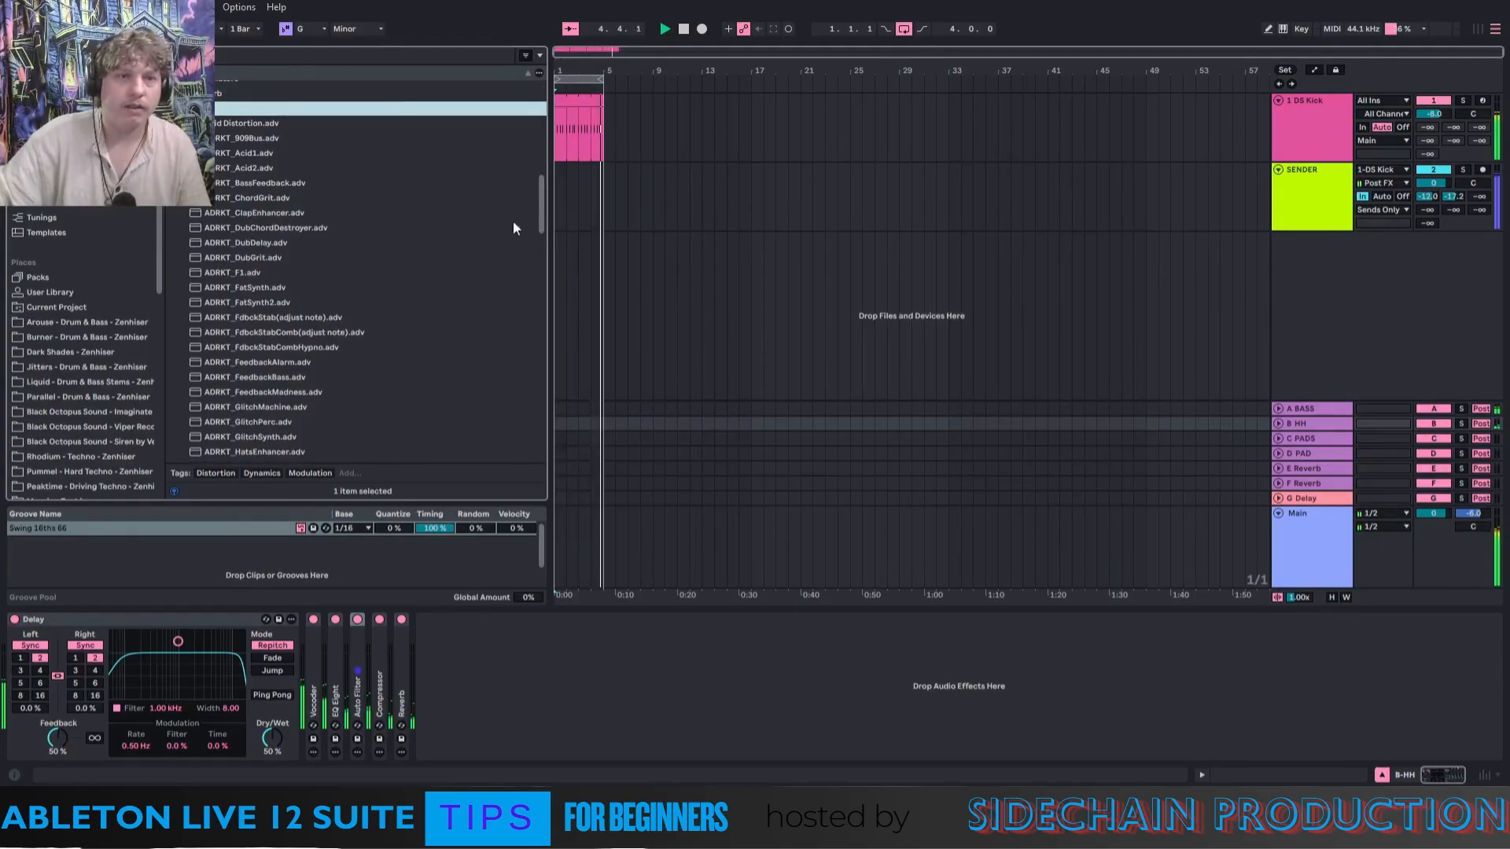
click(242, 451)
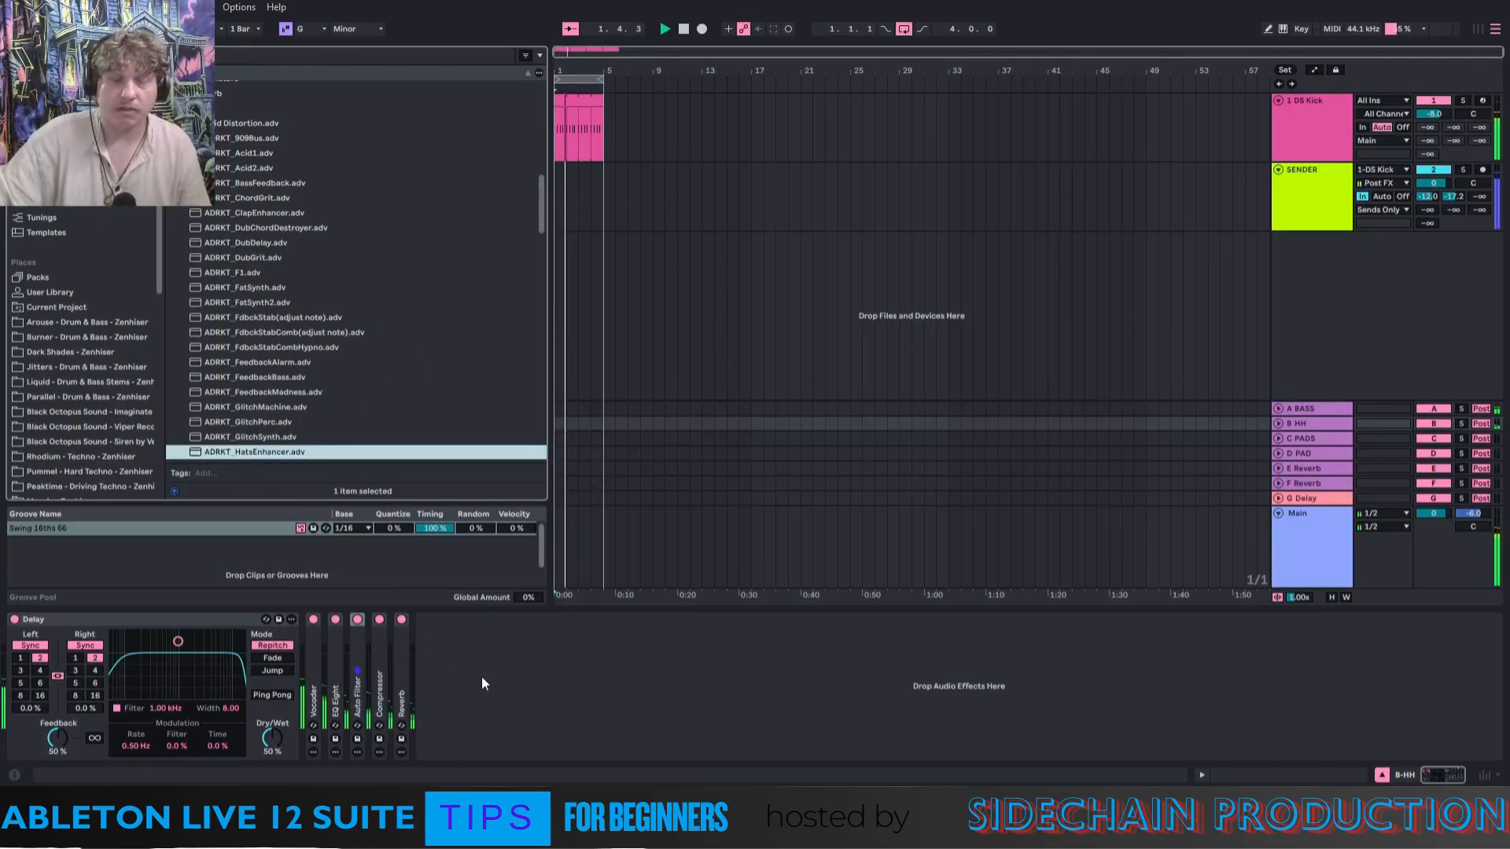
key(Return)
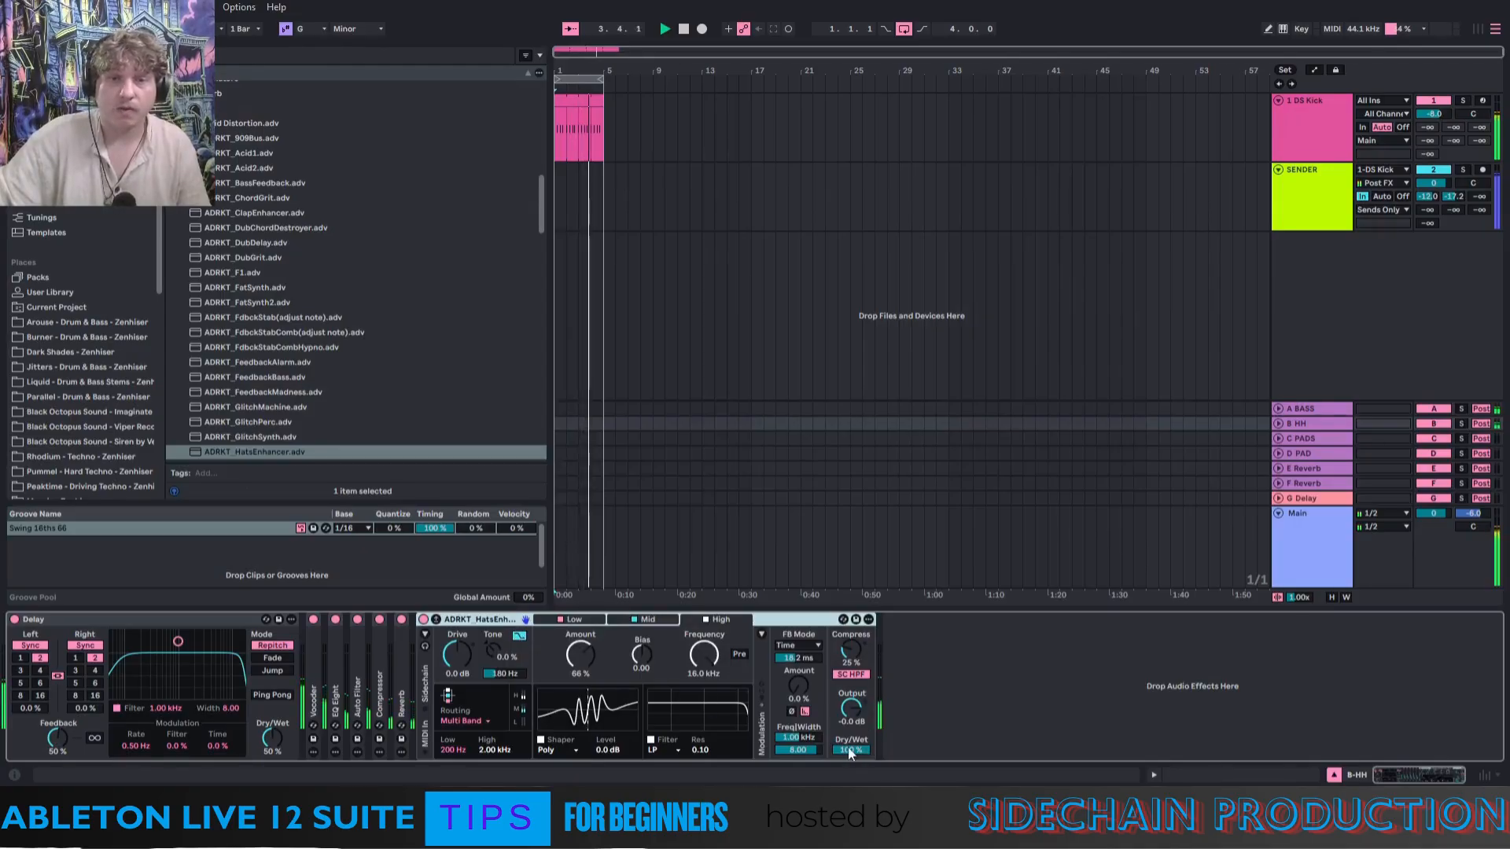
drag(848, 747, 848, 816)
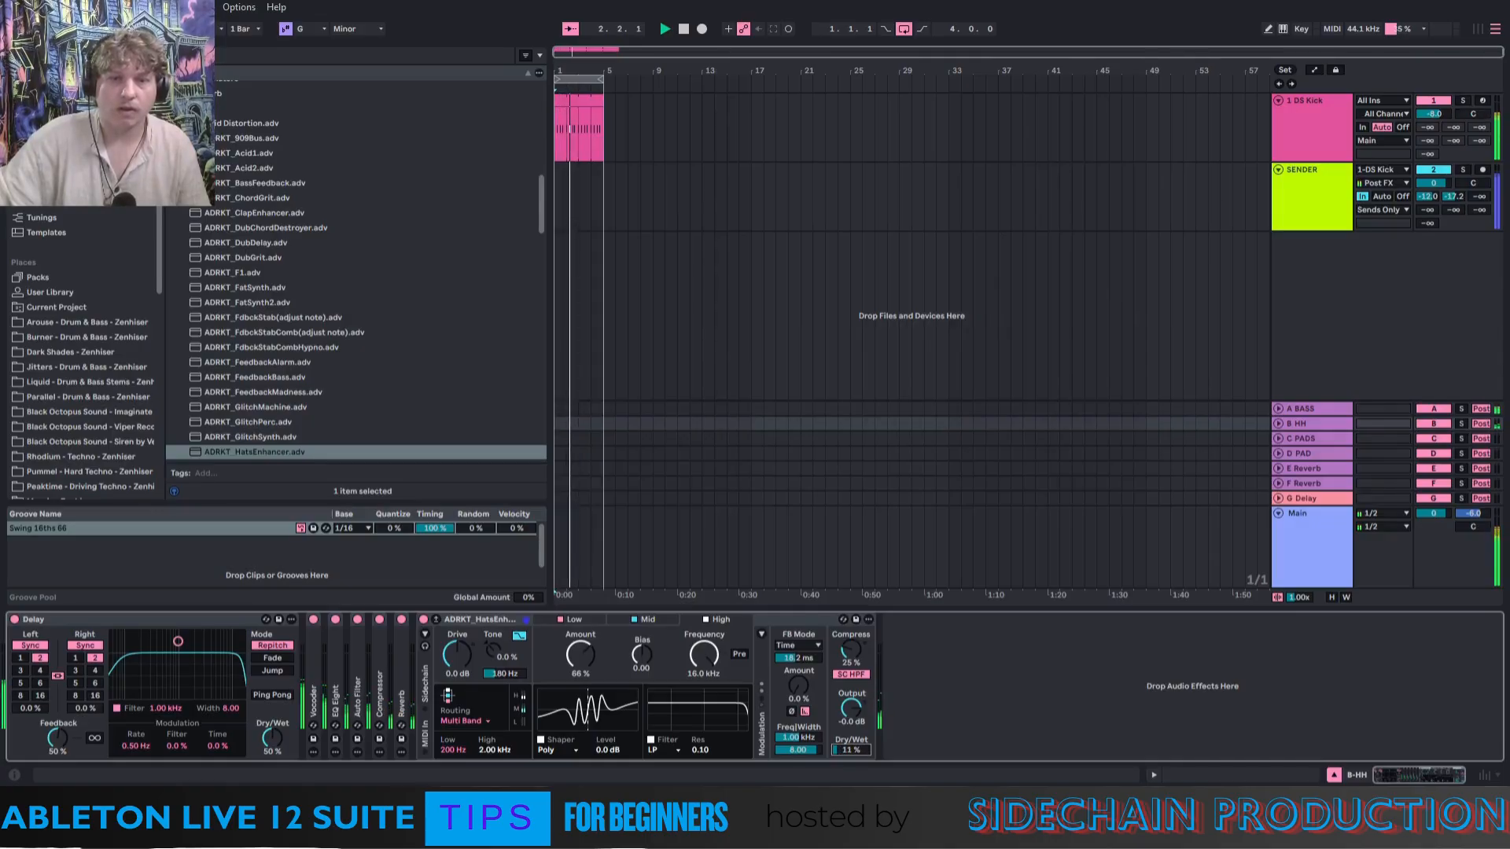
Move the Reverb after ADRKT_HatsEnhancer on B HH, set the enhancer's Dry/Wet to 21% while auditioning B HH soloed, and collapse it.
click(1461, 423)
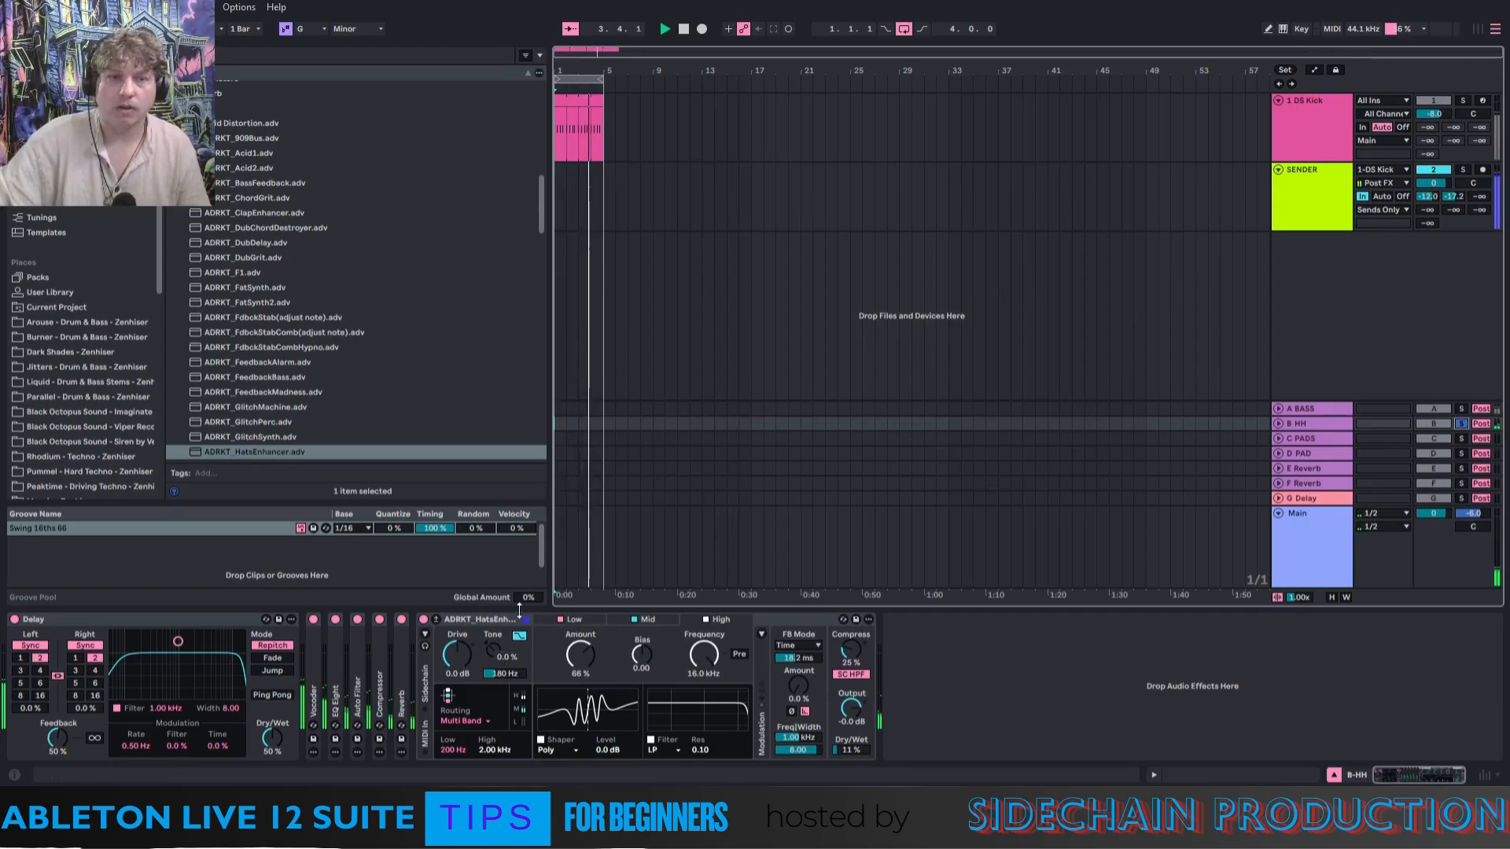
drag(398, 631, 885, 678)
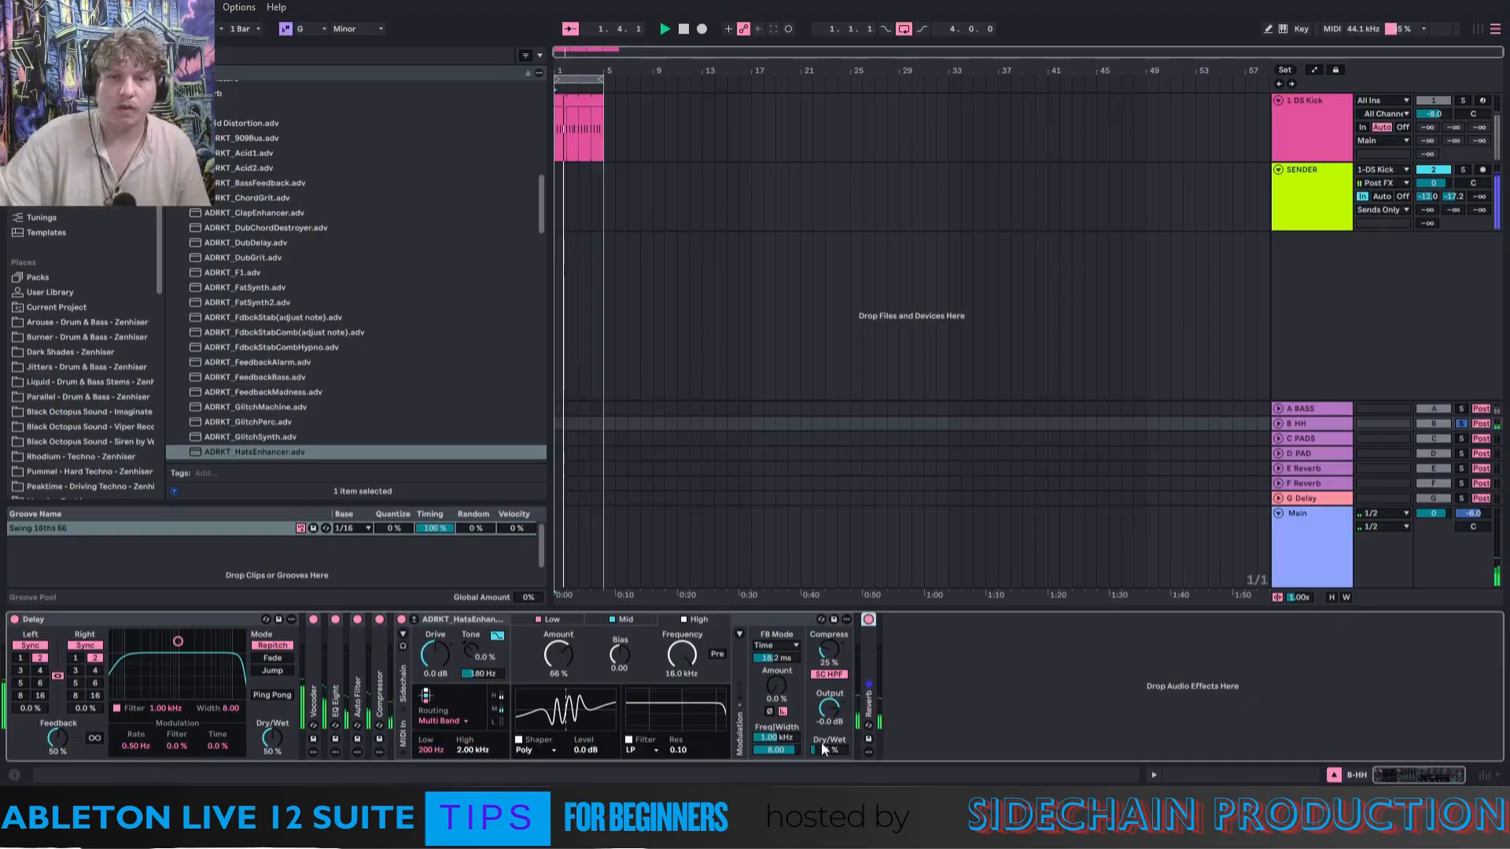
drag(823, 747, 823, 733)
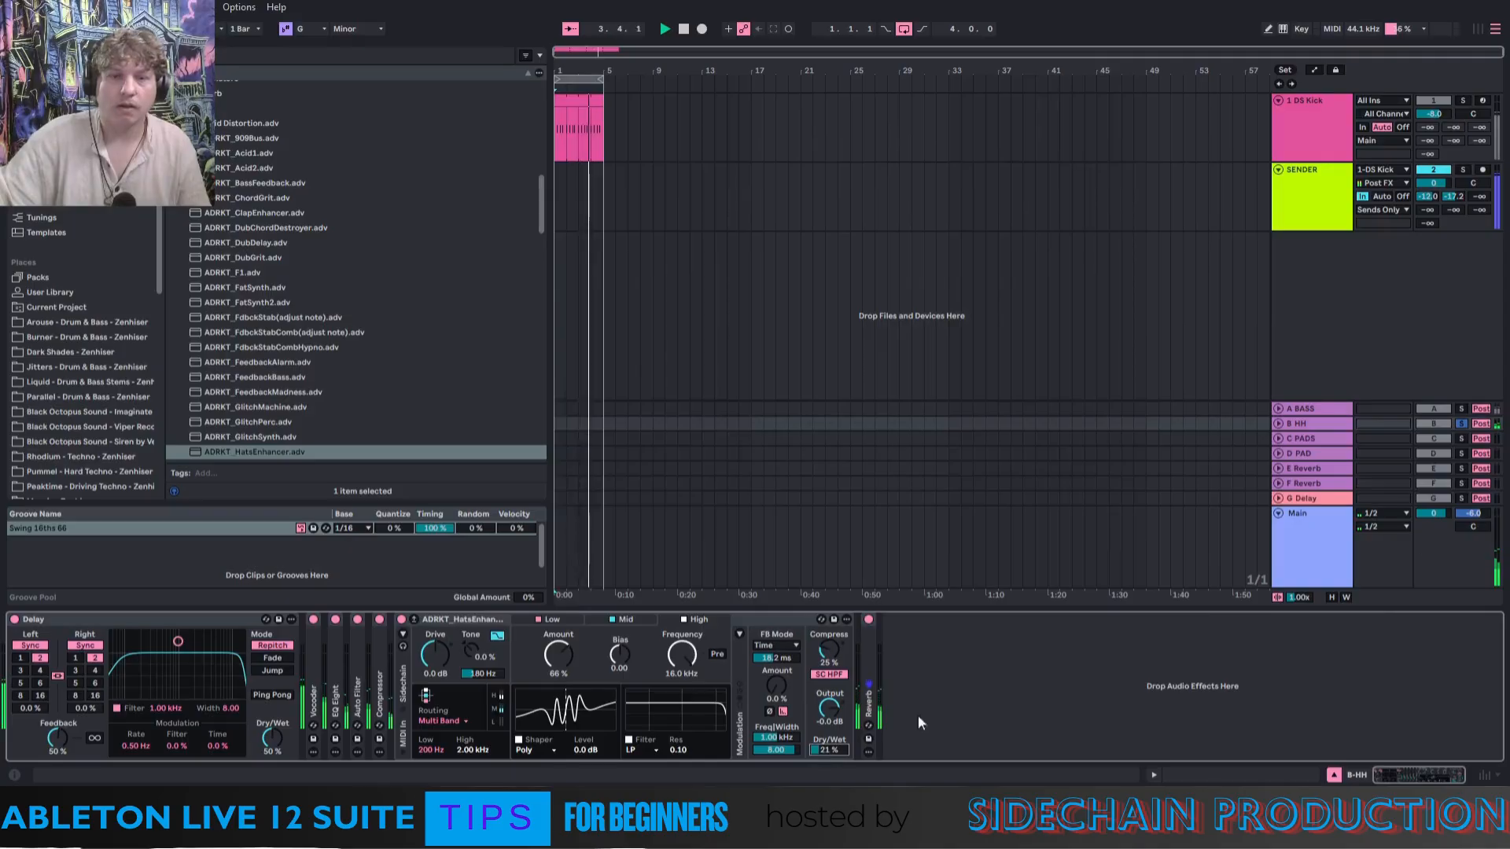
click(1460, 419)
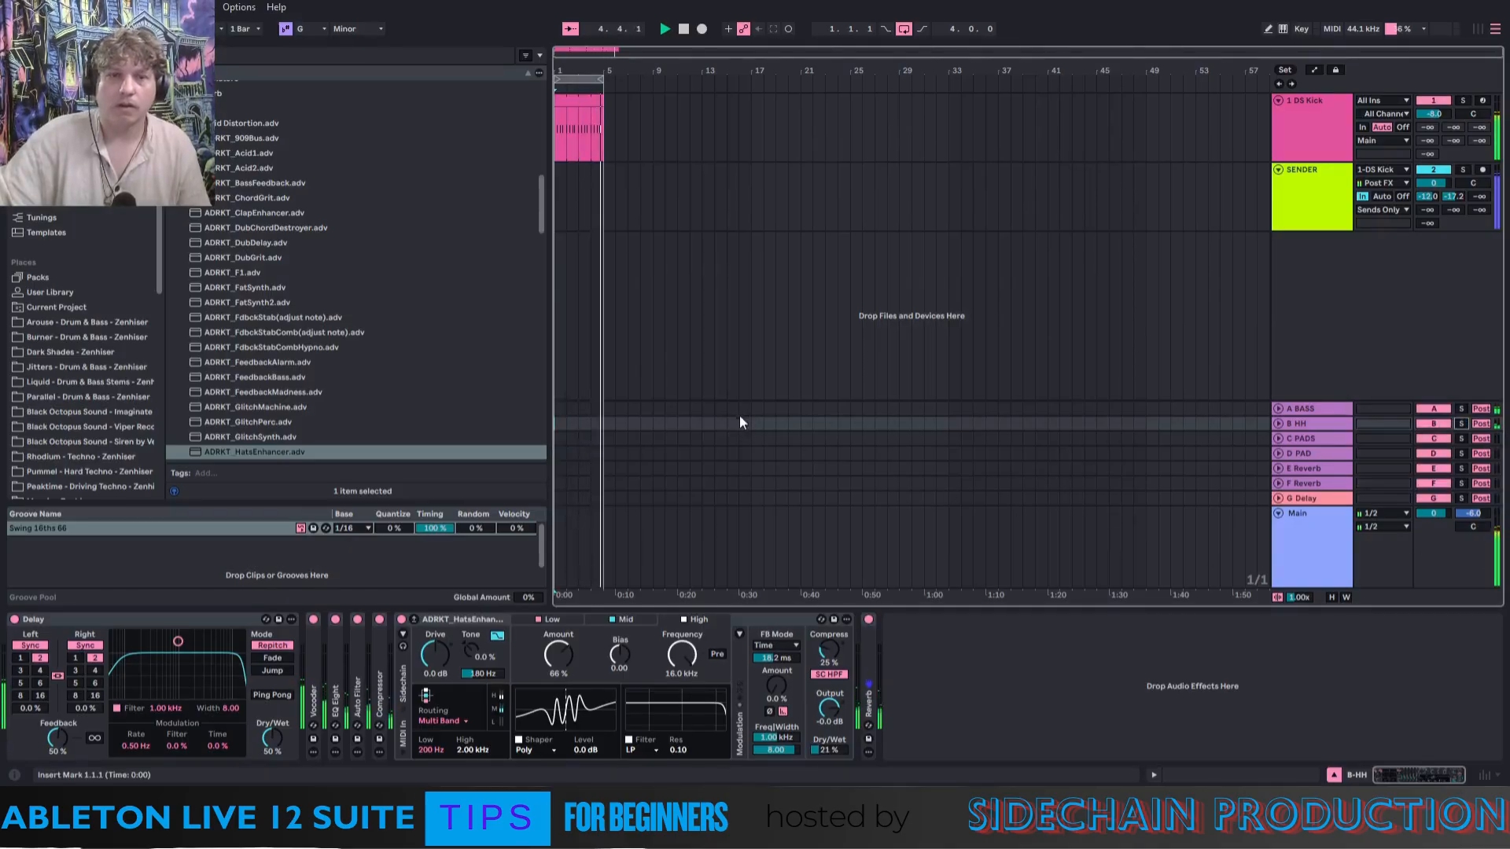
double_click(446, 621)
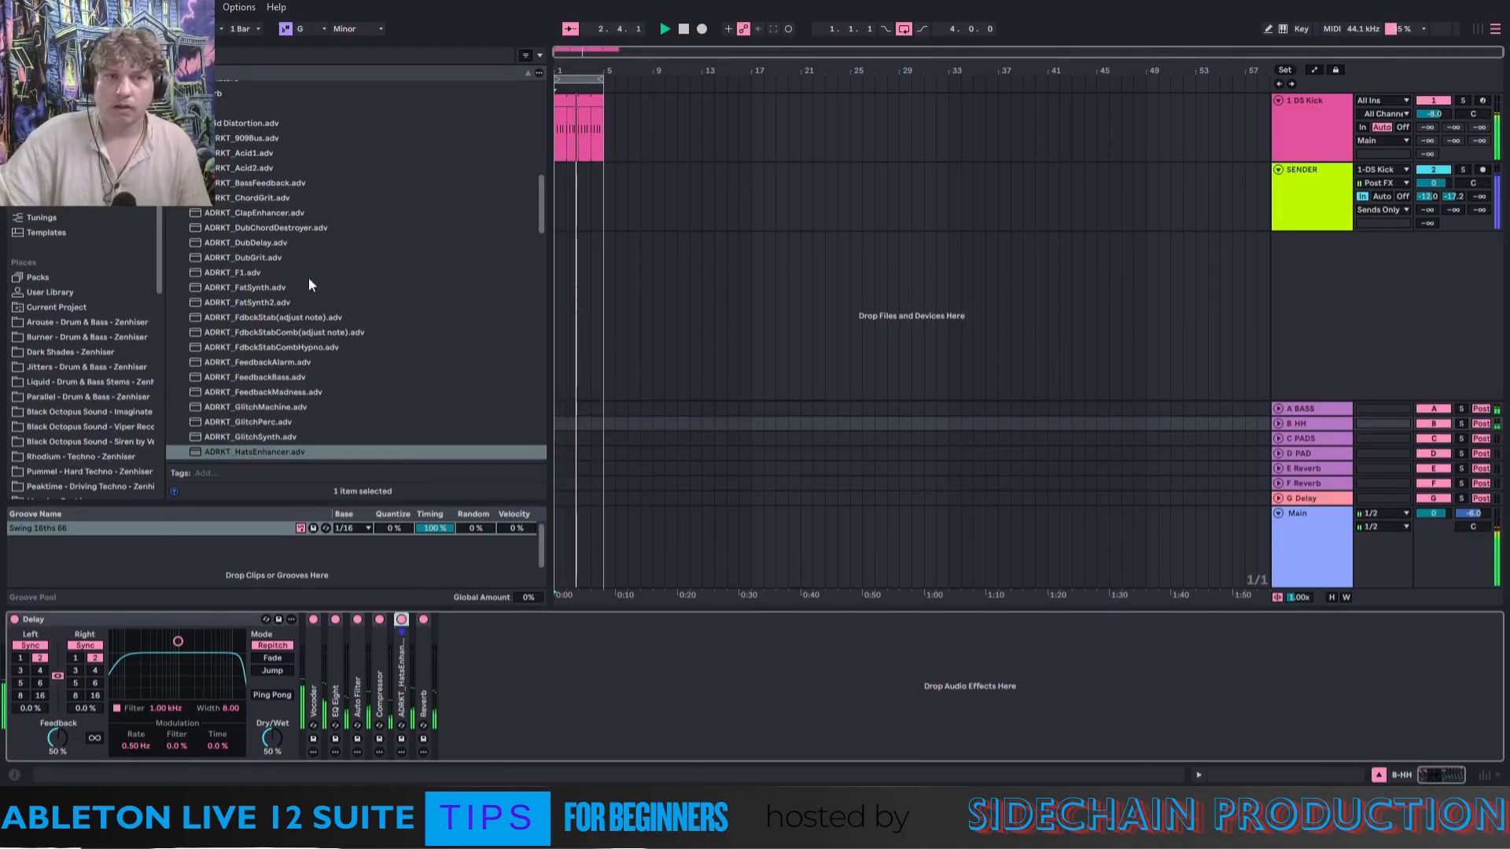
Fold away the Roar presets and add Resonators after the Reverb on C PADS.
drag(541, 205, 546, 171)
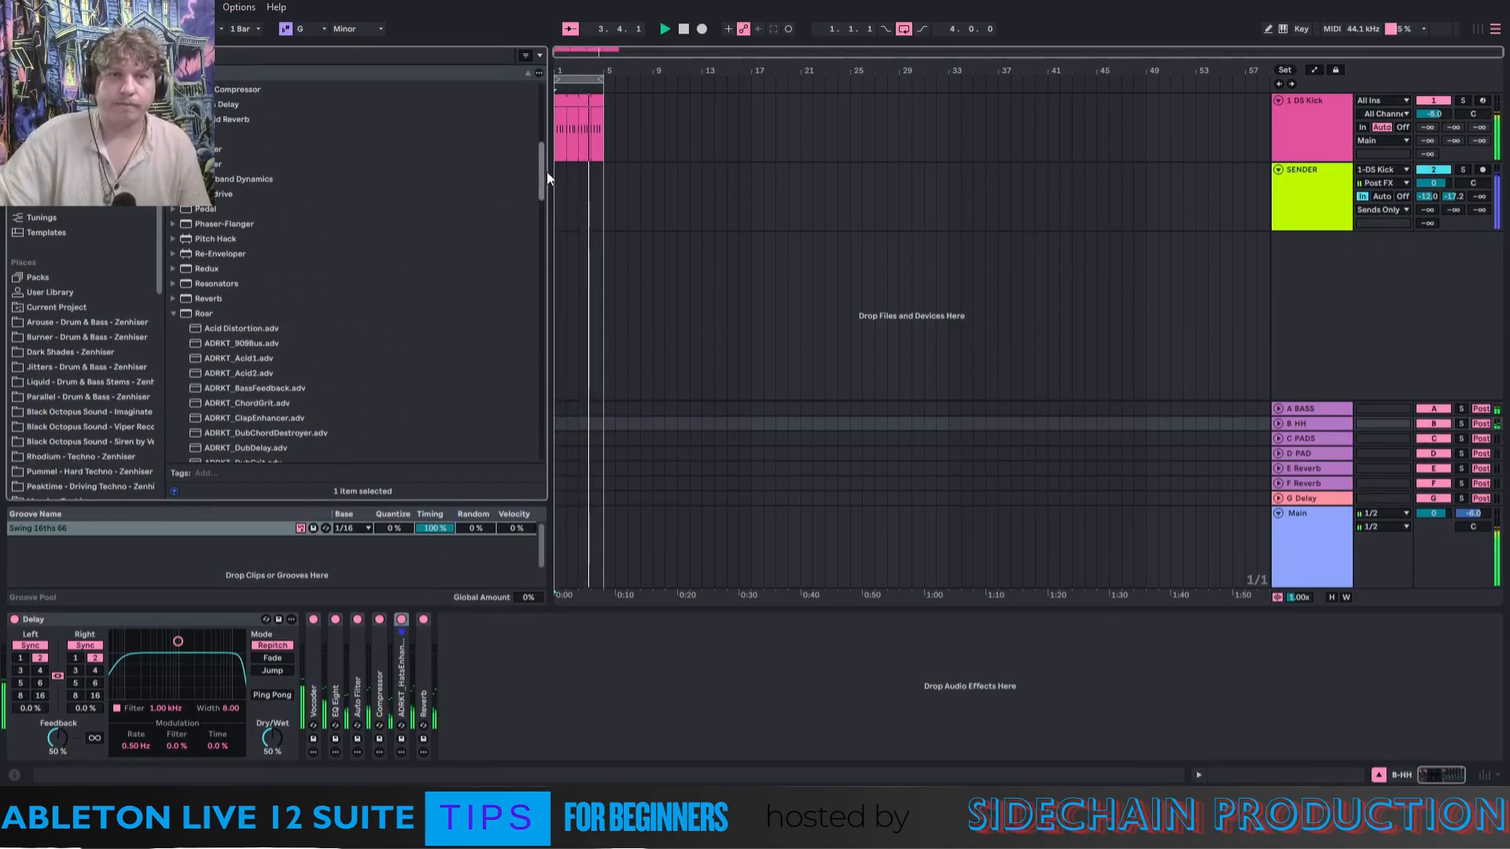
click(173, 313)
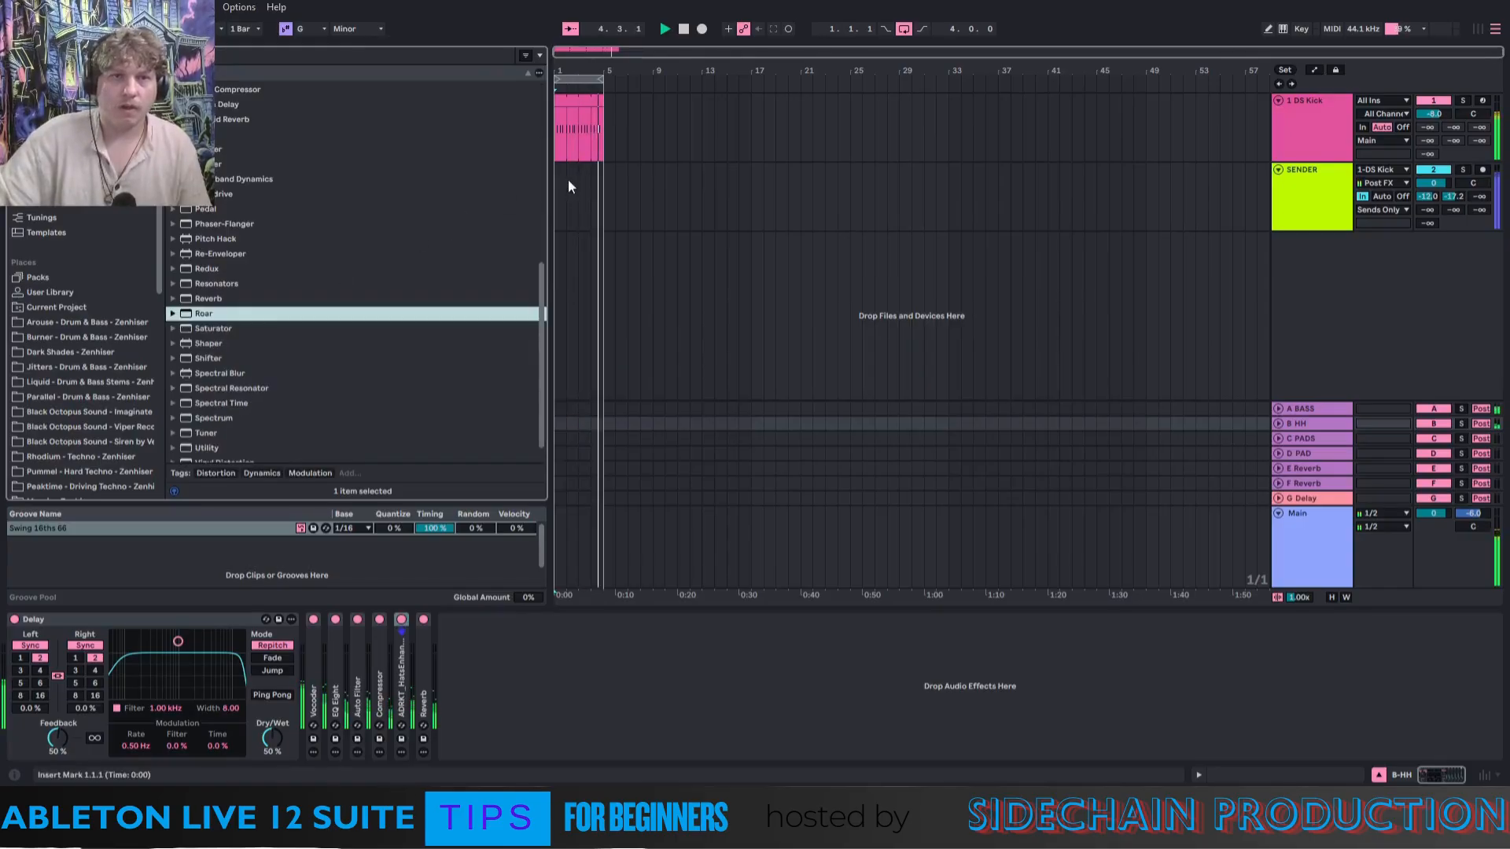
click(559, 134)
click(1302, 442)
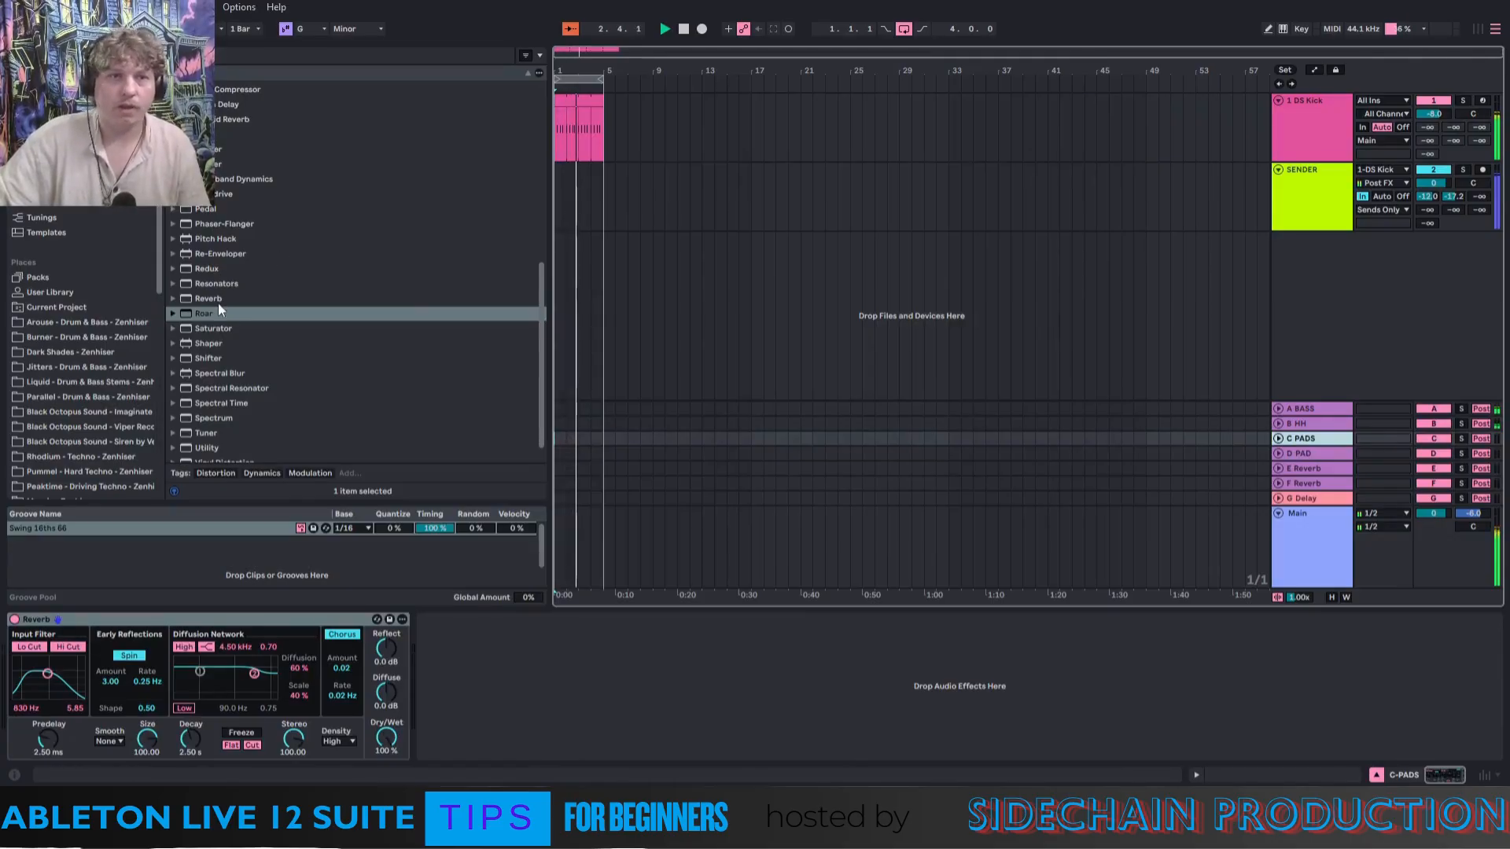
click(220, 282)
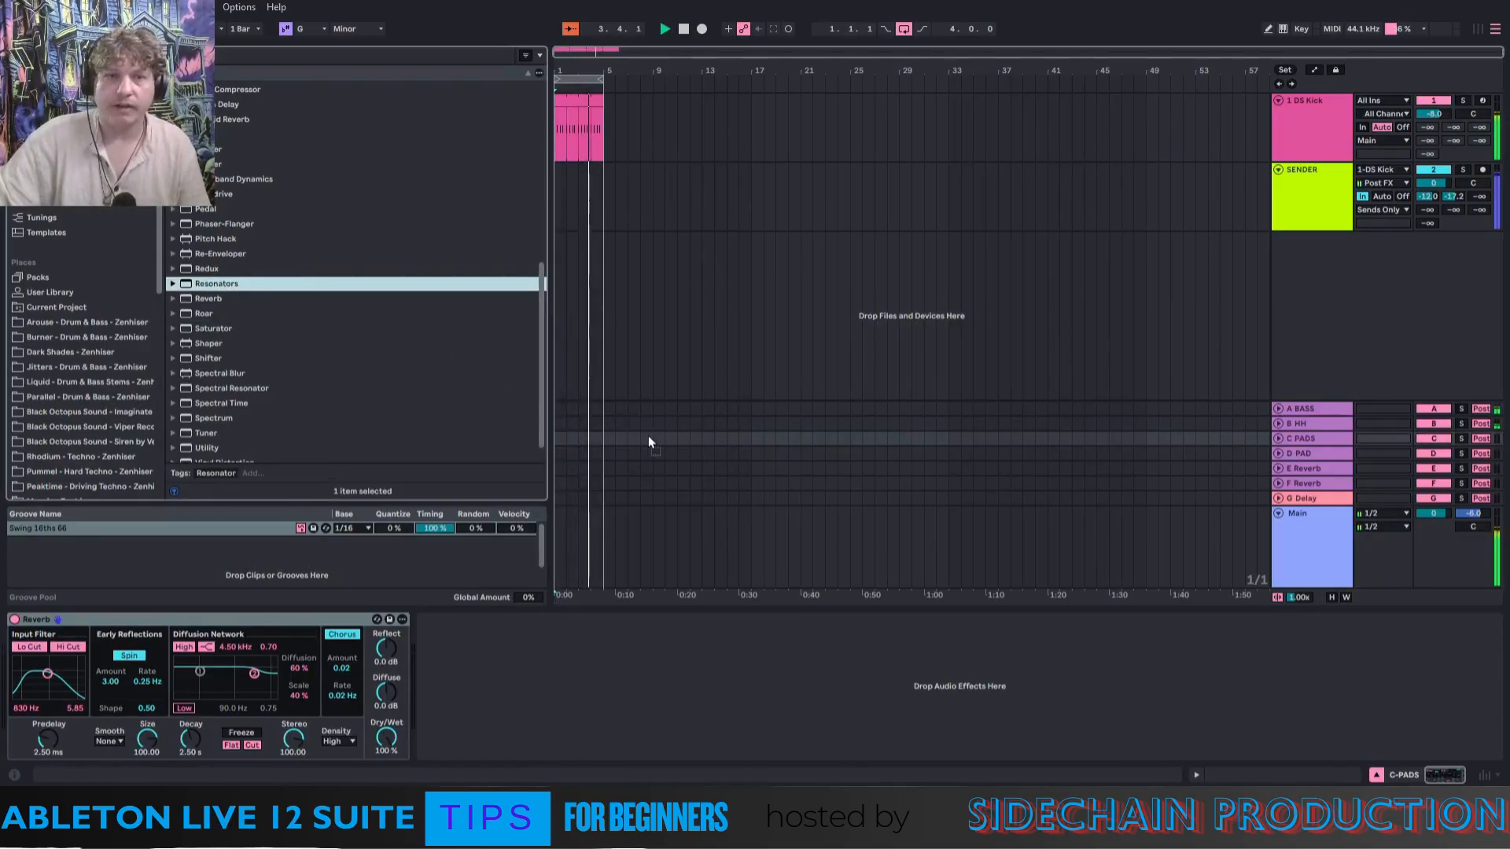
key(Return)
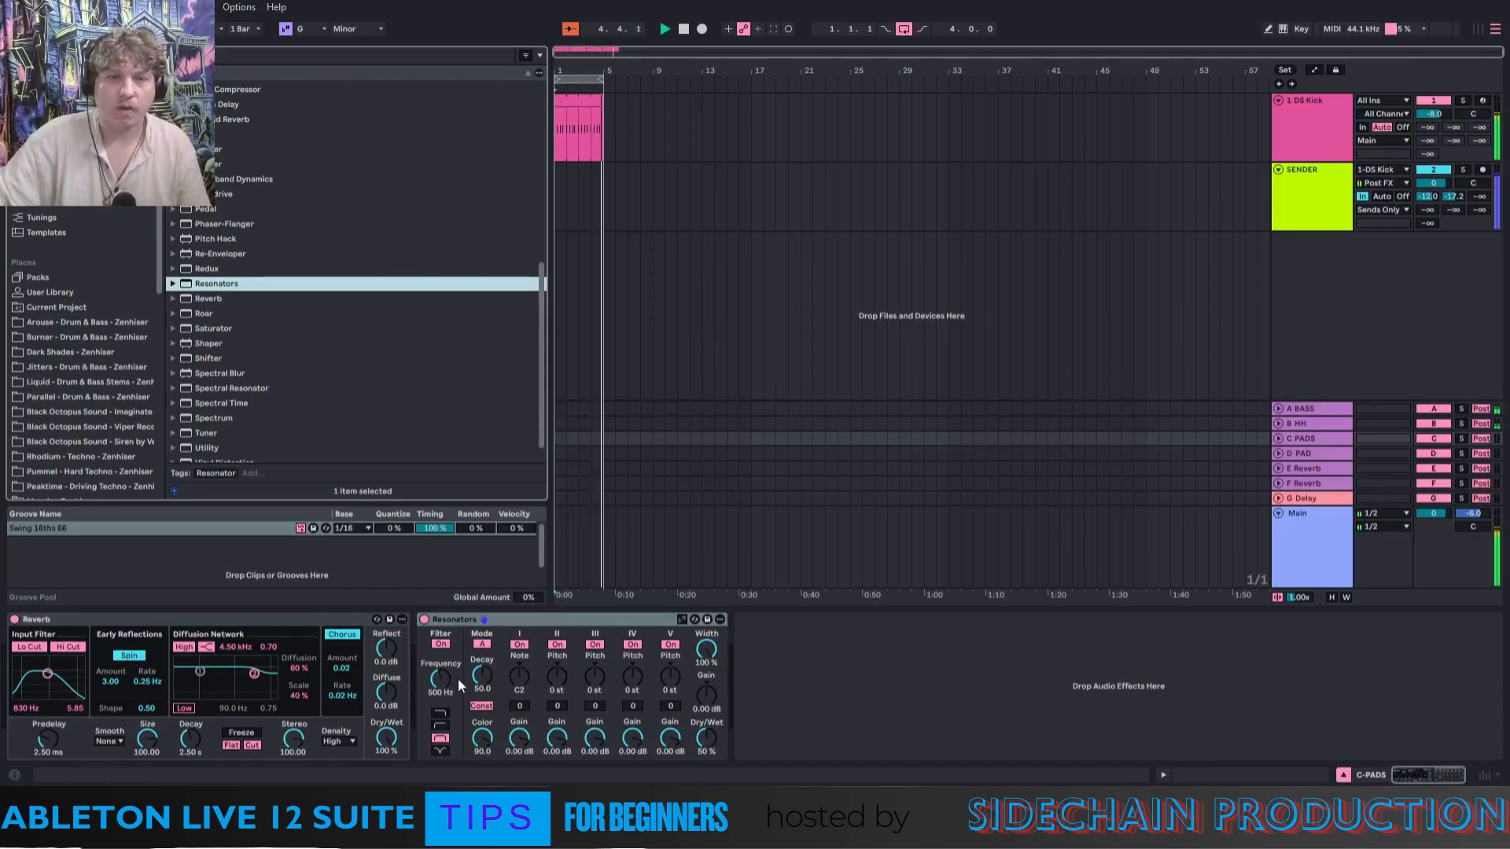
Disable the Resonators filter, set note I to G2, and set pitches II to V to +3, +5, +7 and +11 st.
click(441, 644)
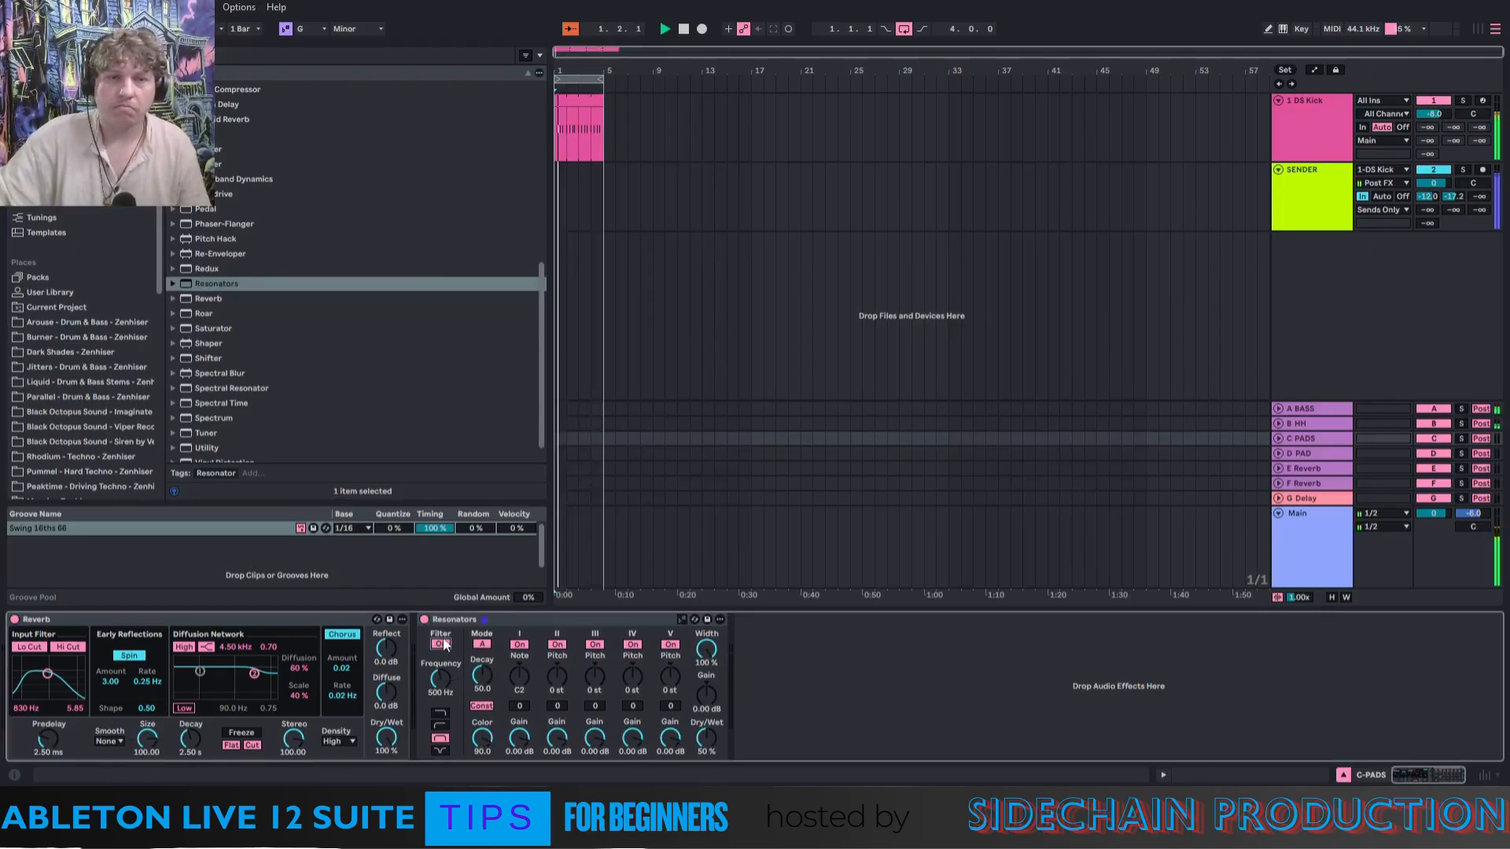
click(516, 675)
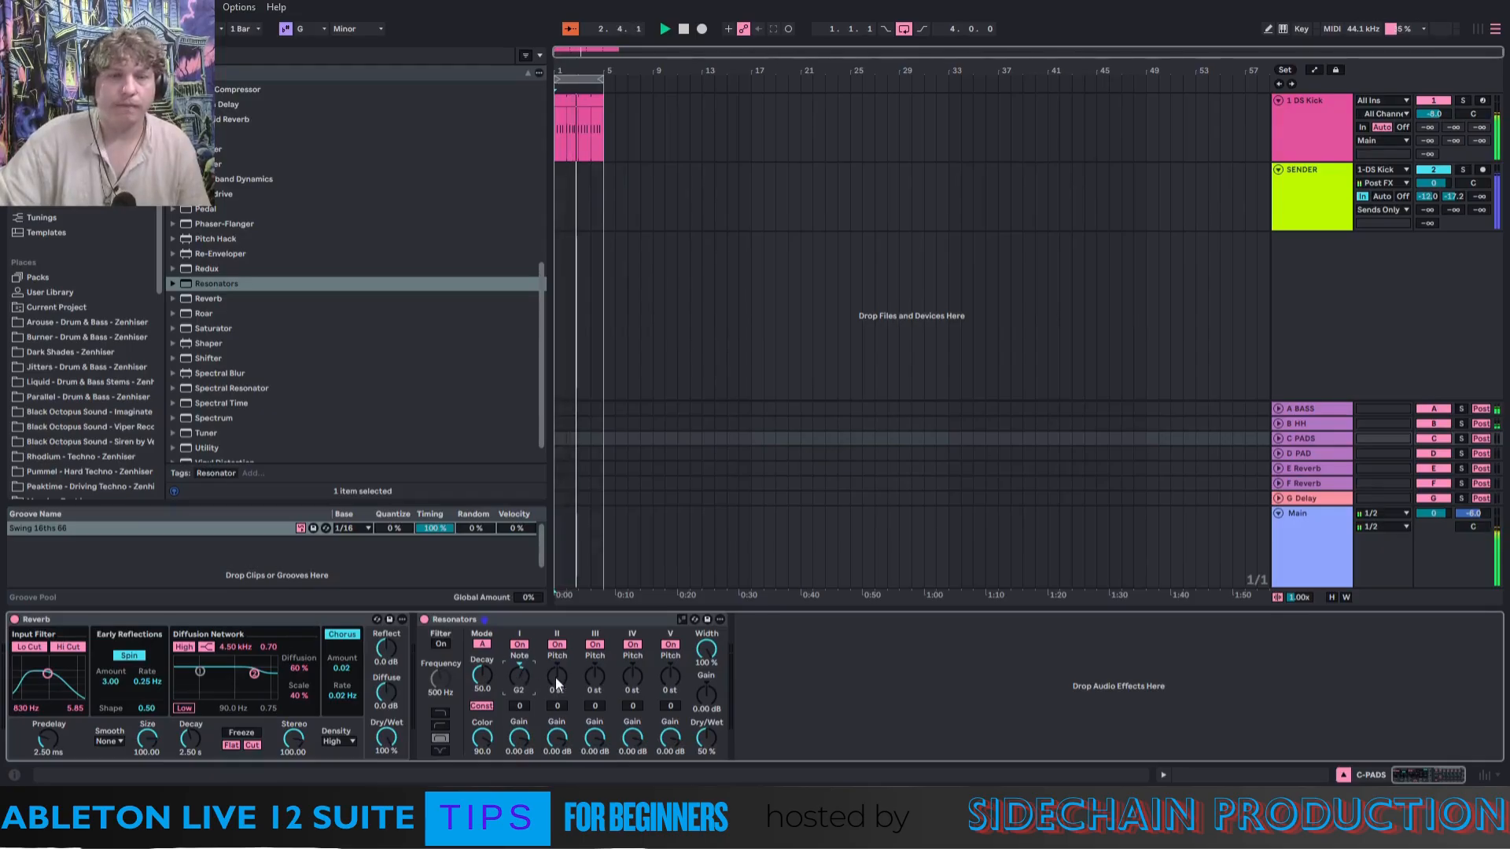
drag(555, 676, 555, 664)
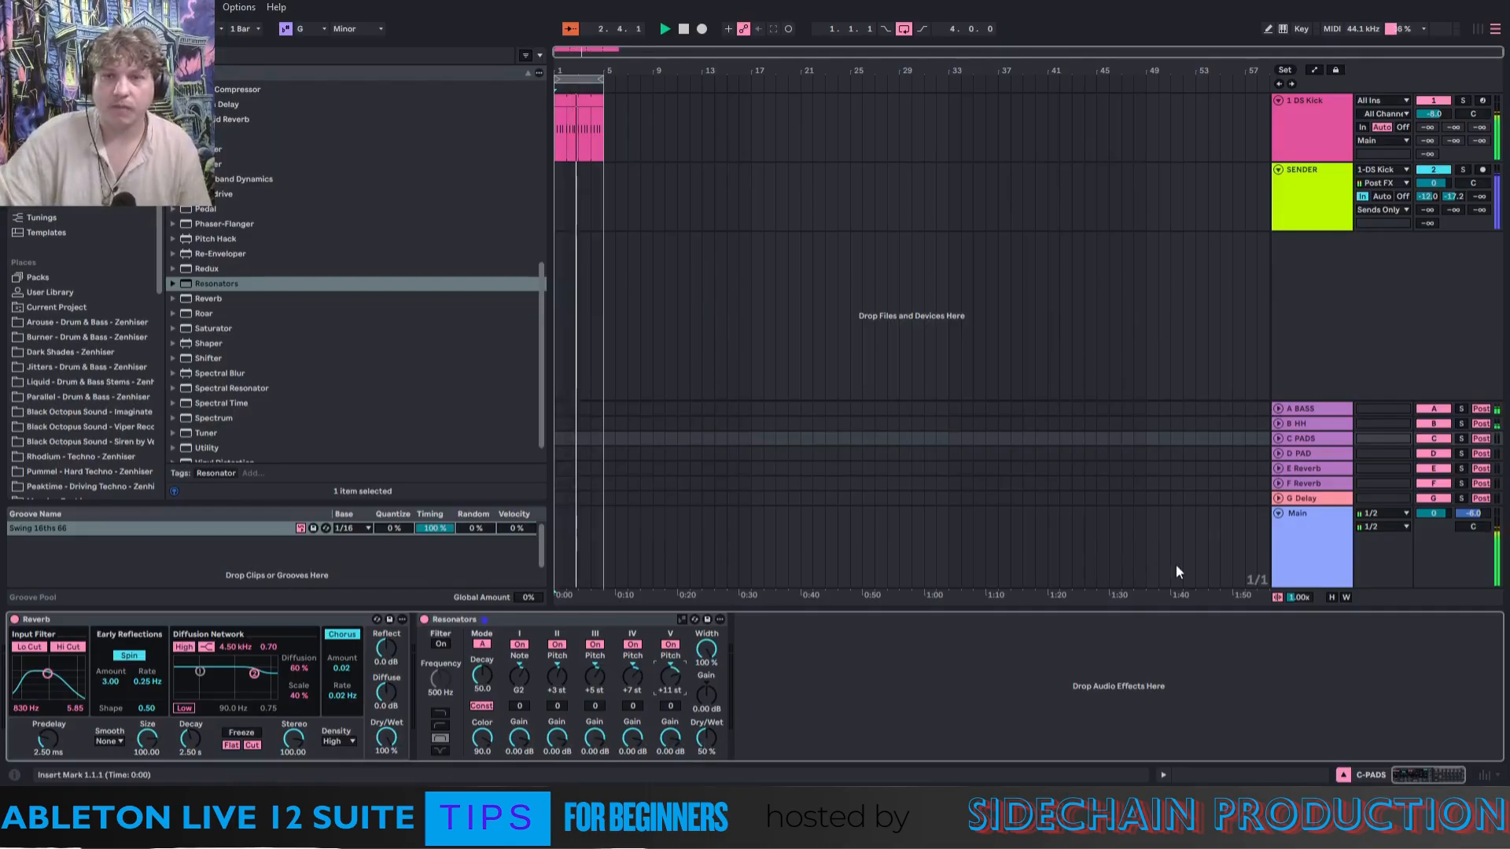
Expand C PADS, solo it, and raise SENDER's send level to the C return.
click(1278, 439)
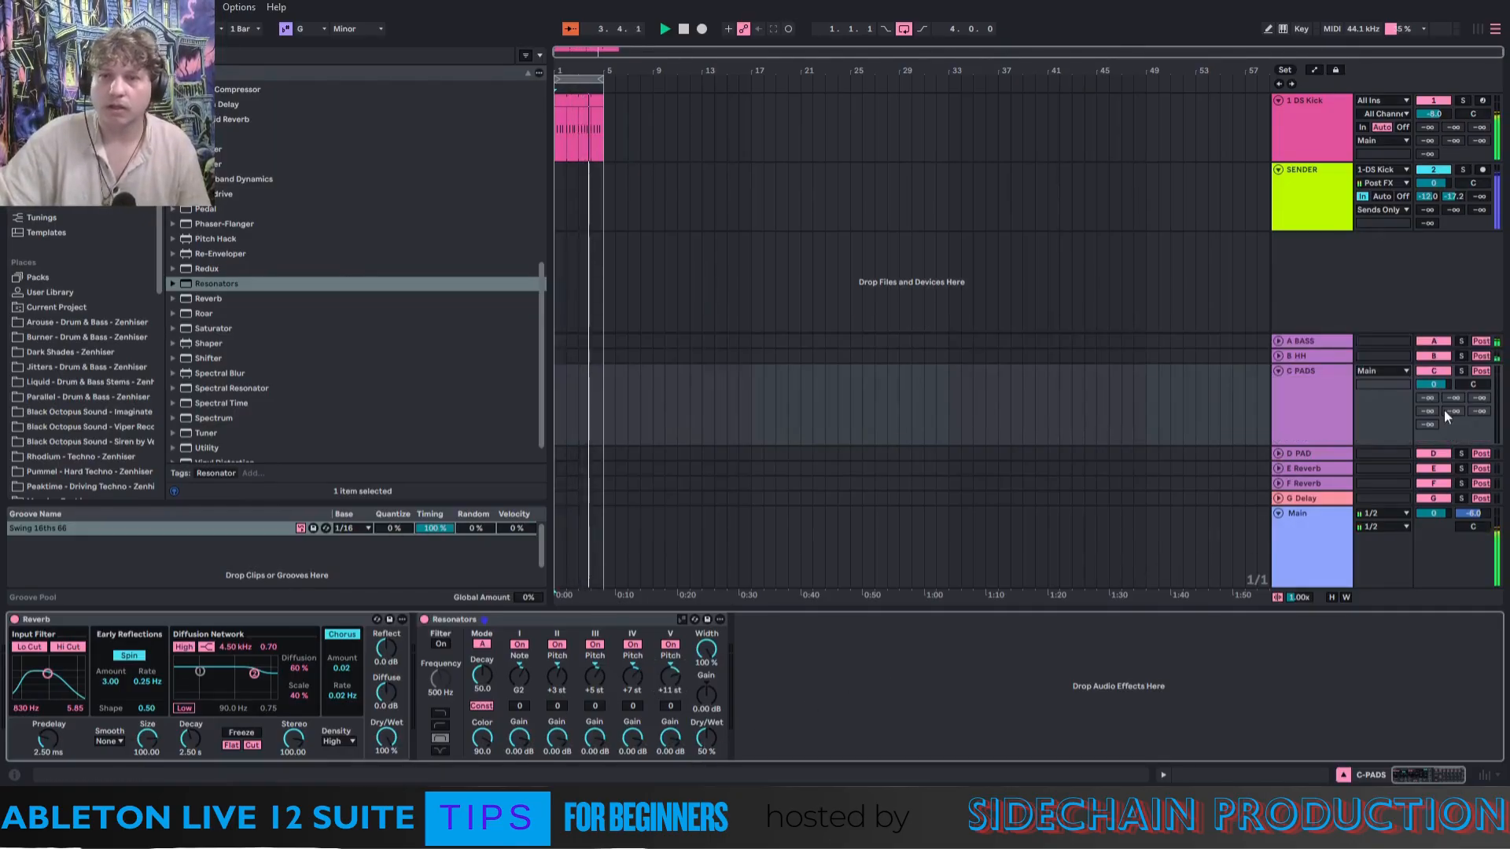
click(1313, 206)
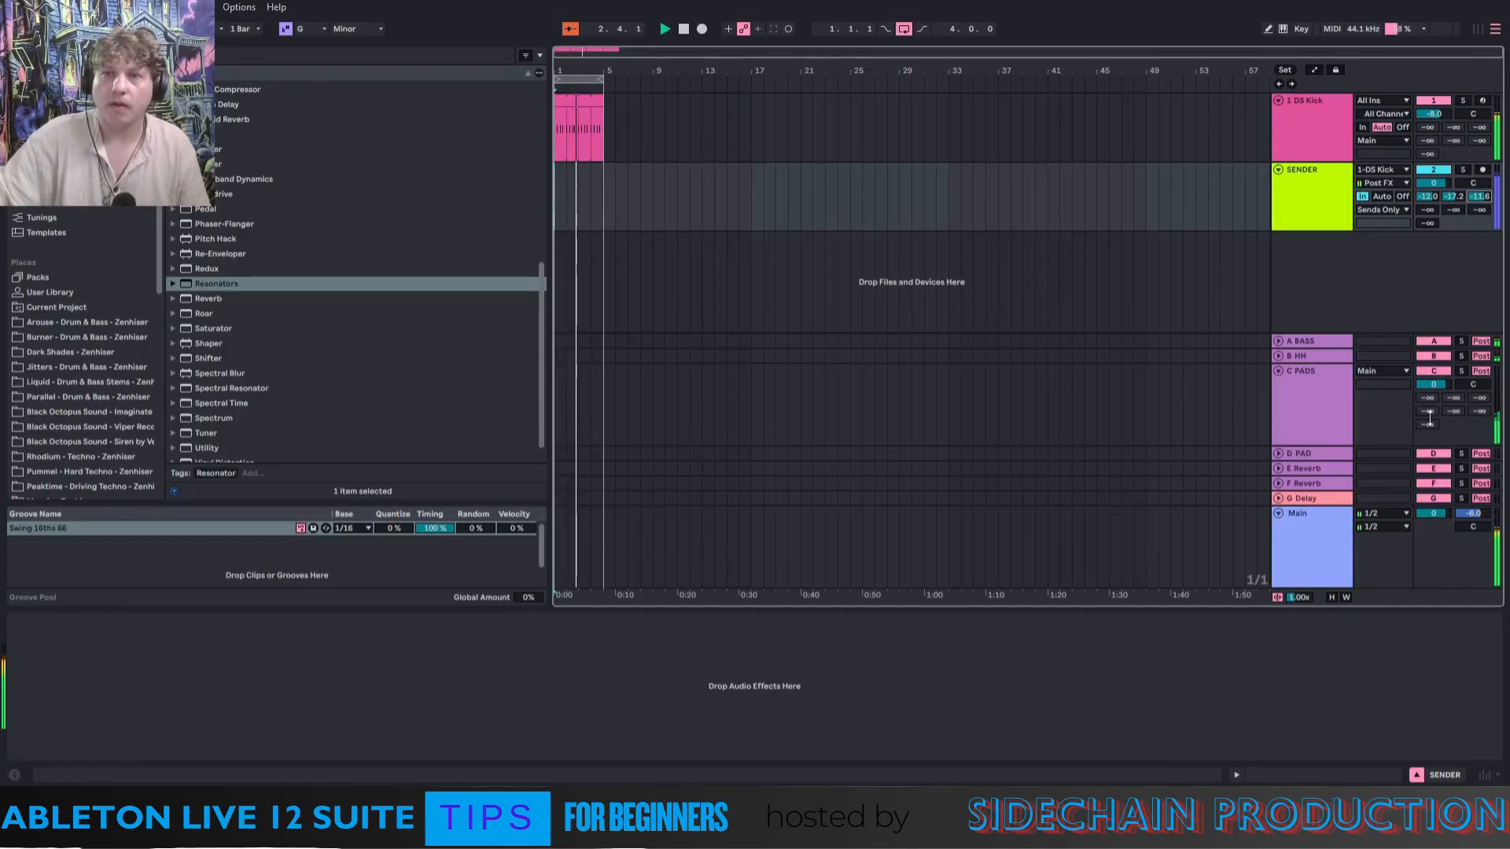
click(1461, 371)
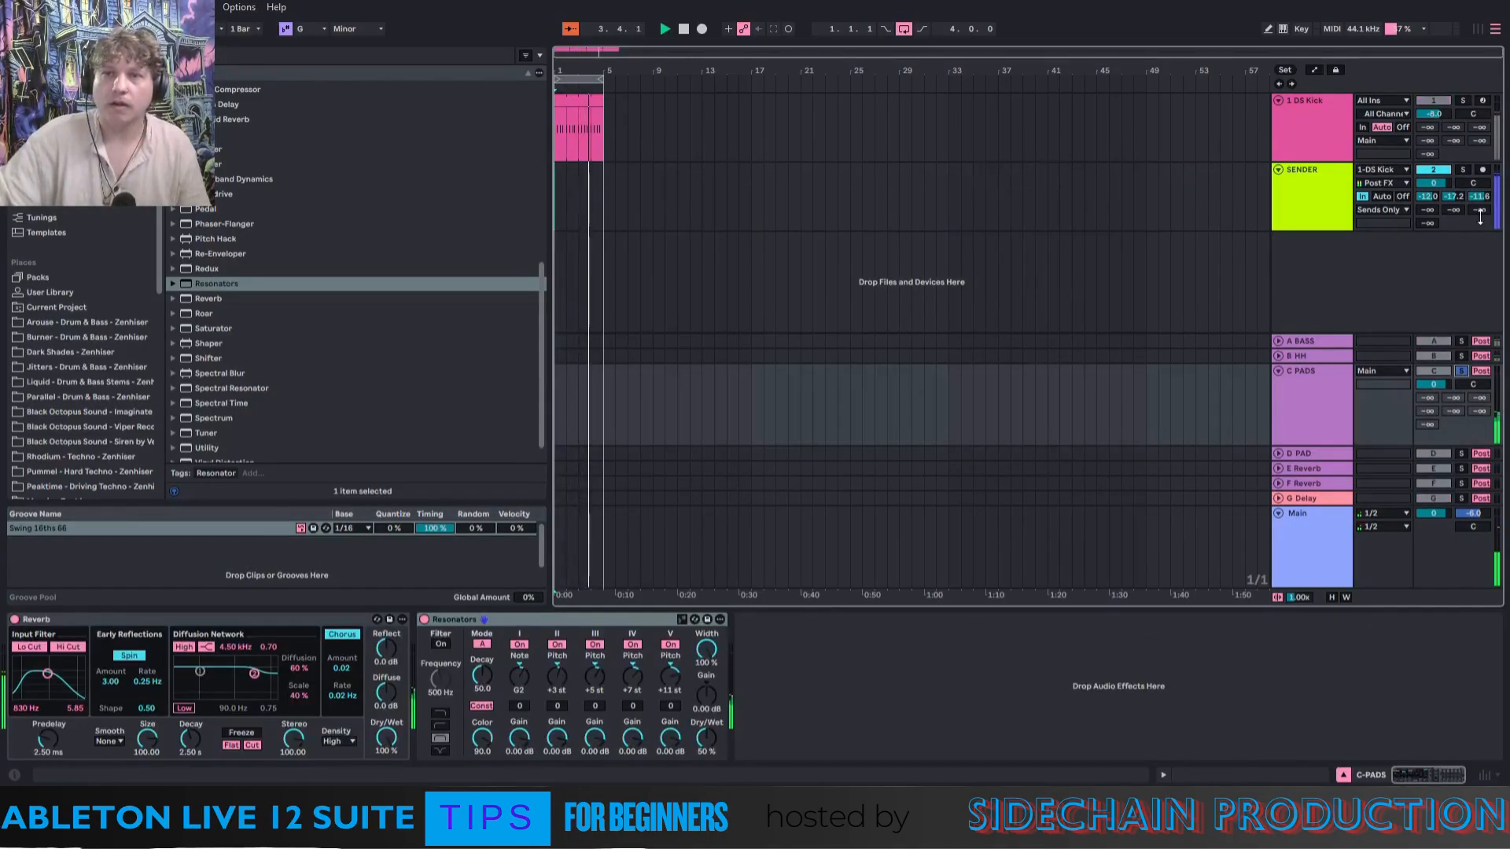
drag(1479, 196, 1479, 189)
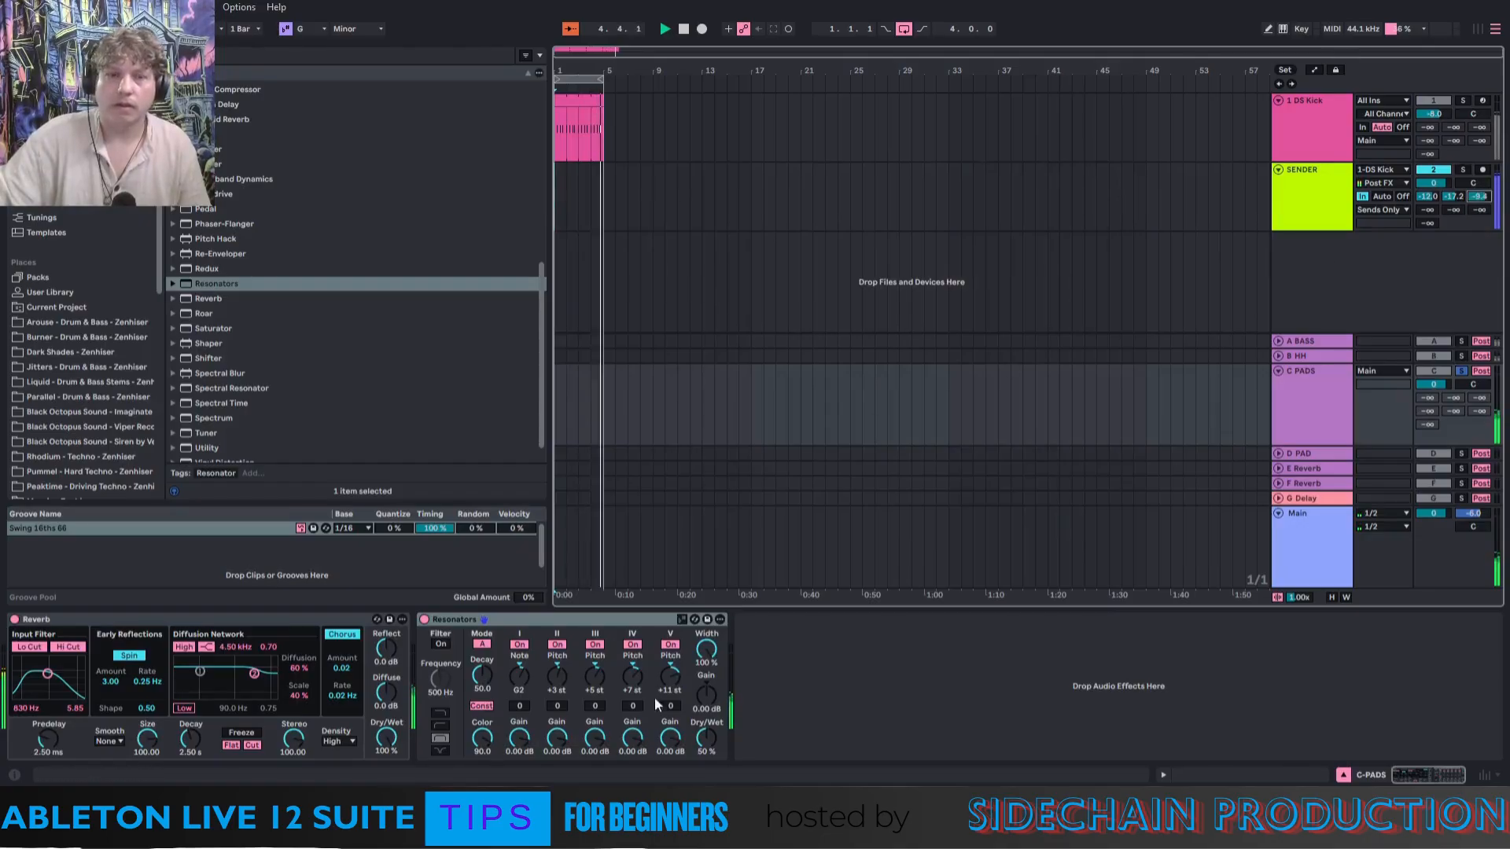
Set pitch V of the Resonators on C PADS to +10 st.
click(670, 678)
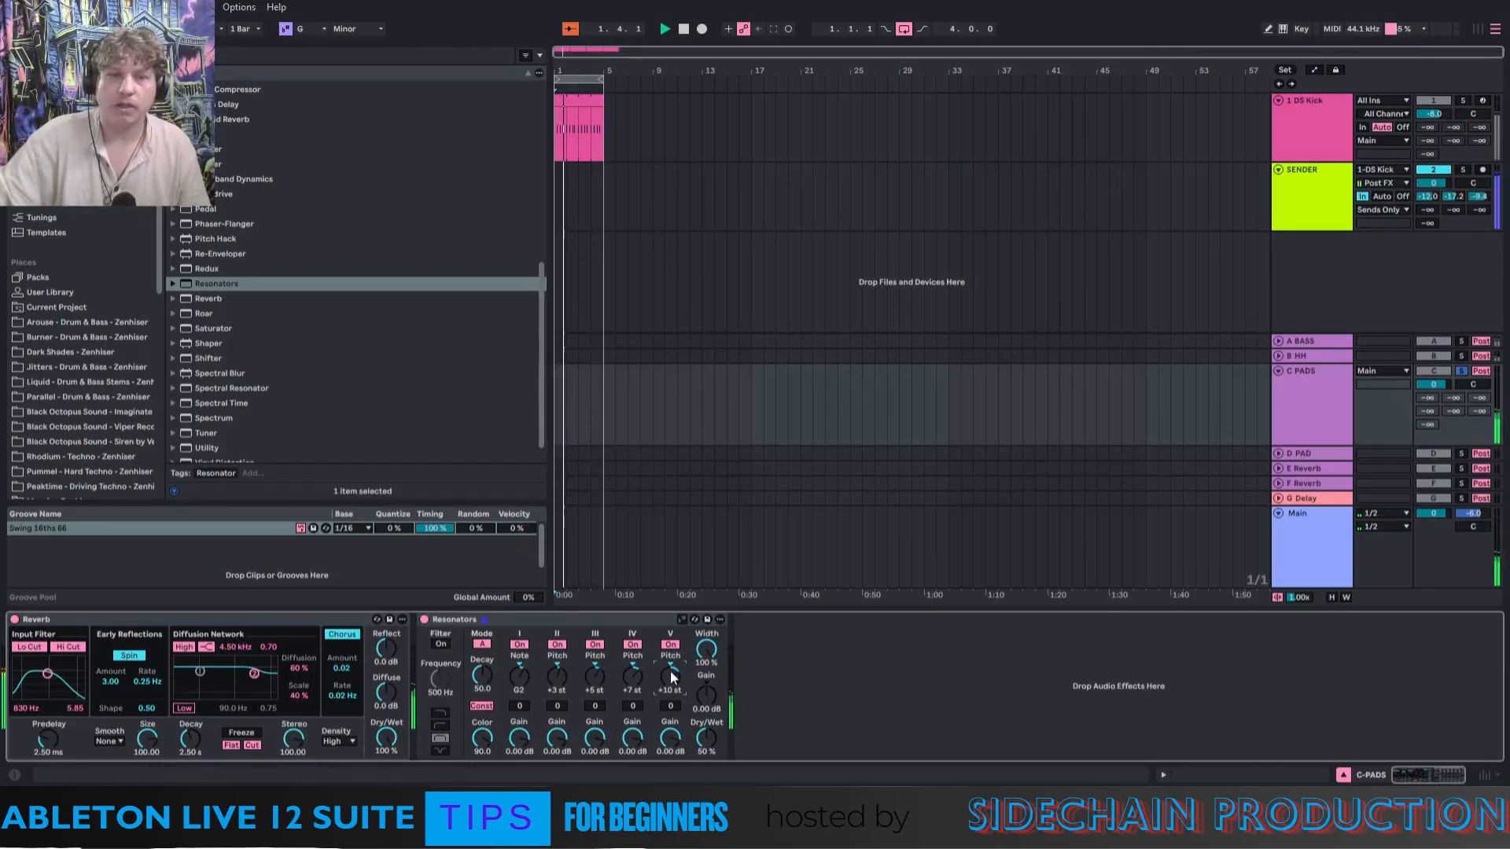
drag(670, 673, 670, 677)
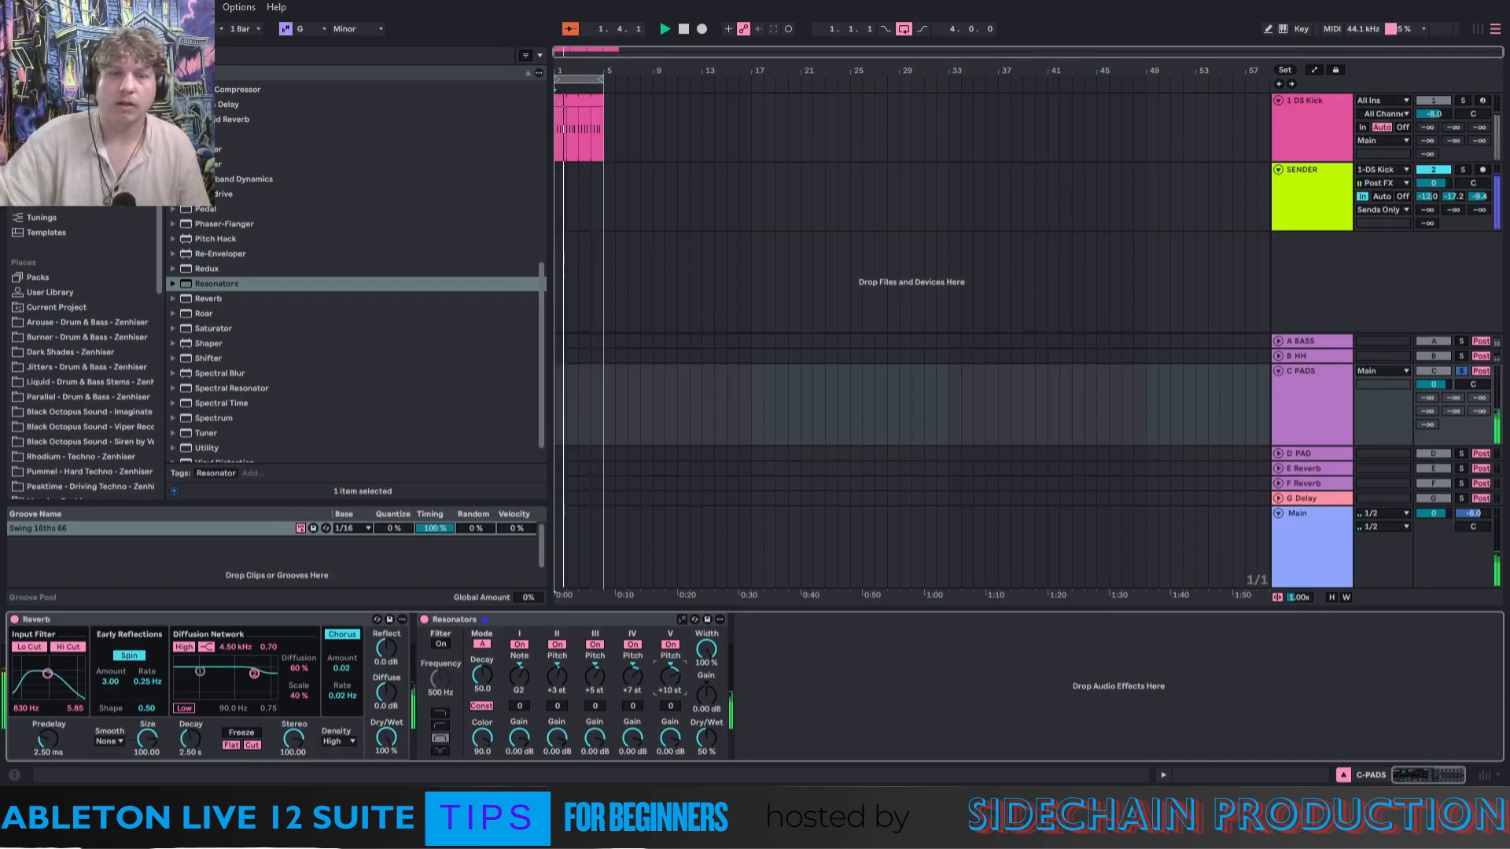
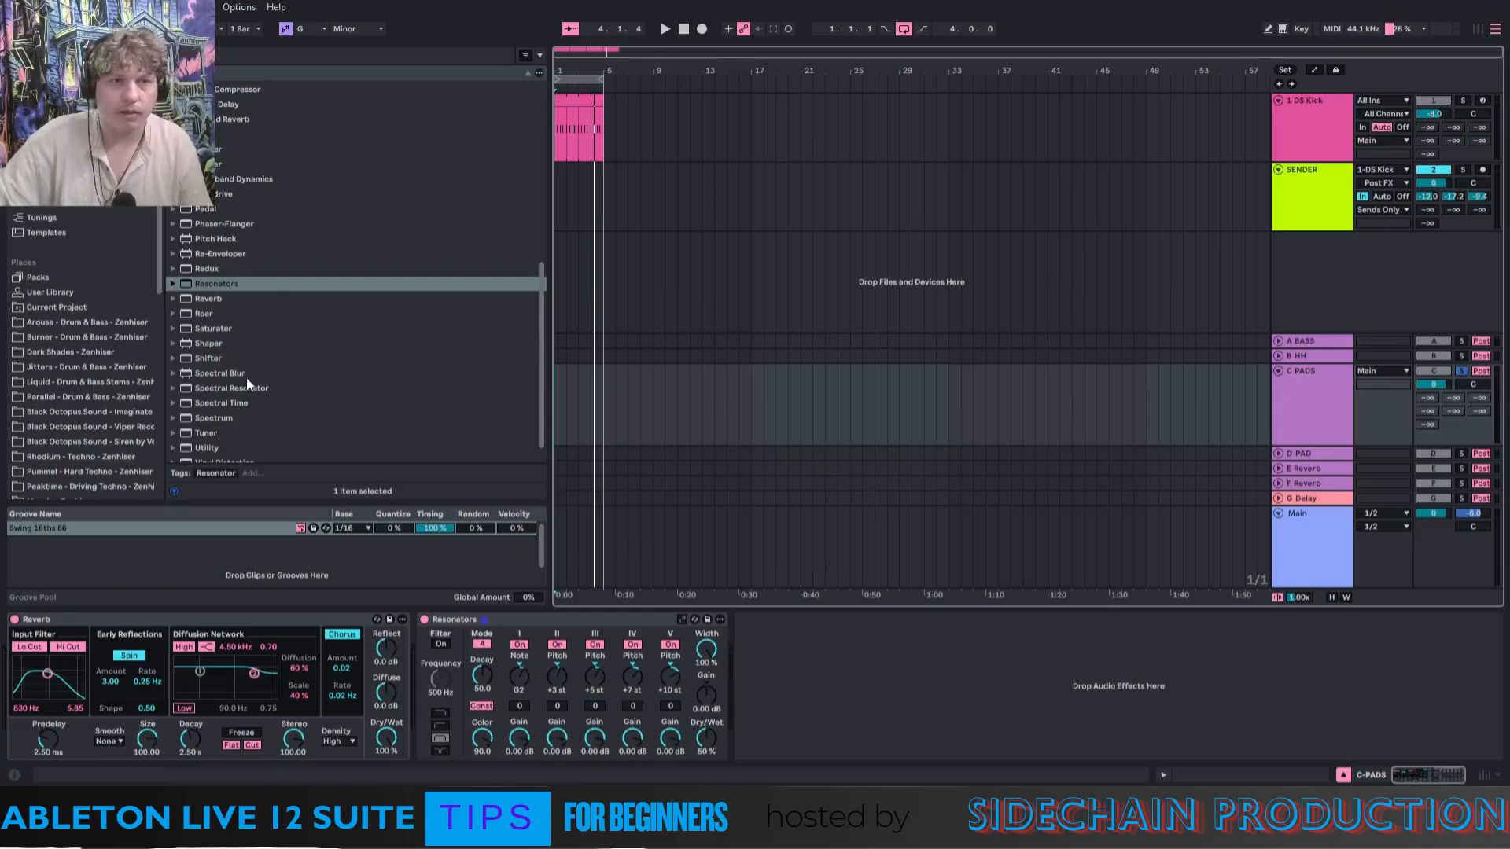
Add a Spectral Resonator after Resonators on C PADS, in note mode with frequency G2 and decay 1.66 s.
drag(222, 389, 777, 656)
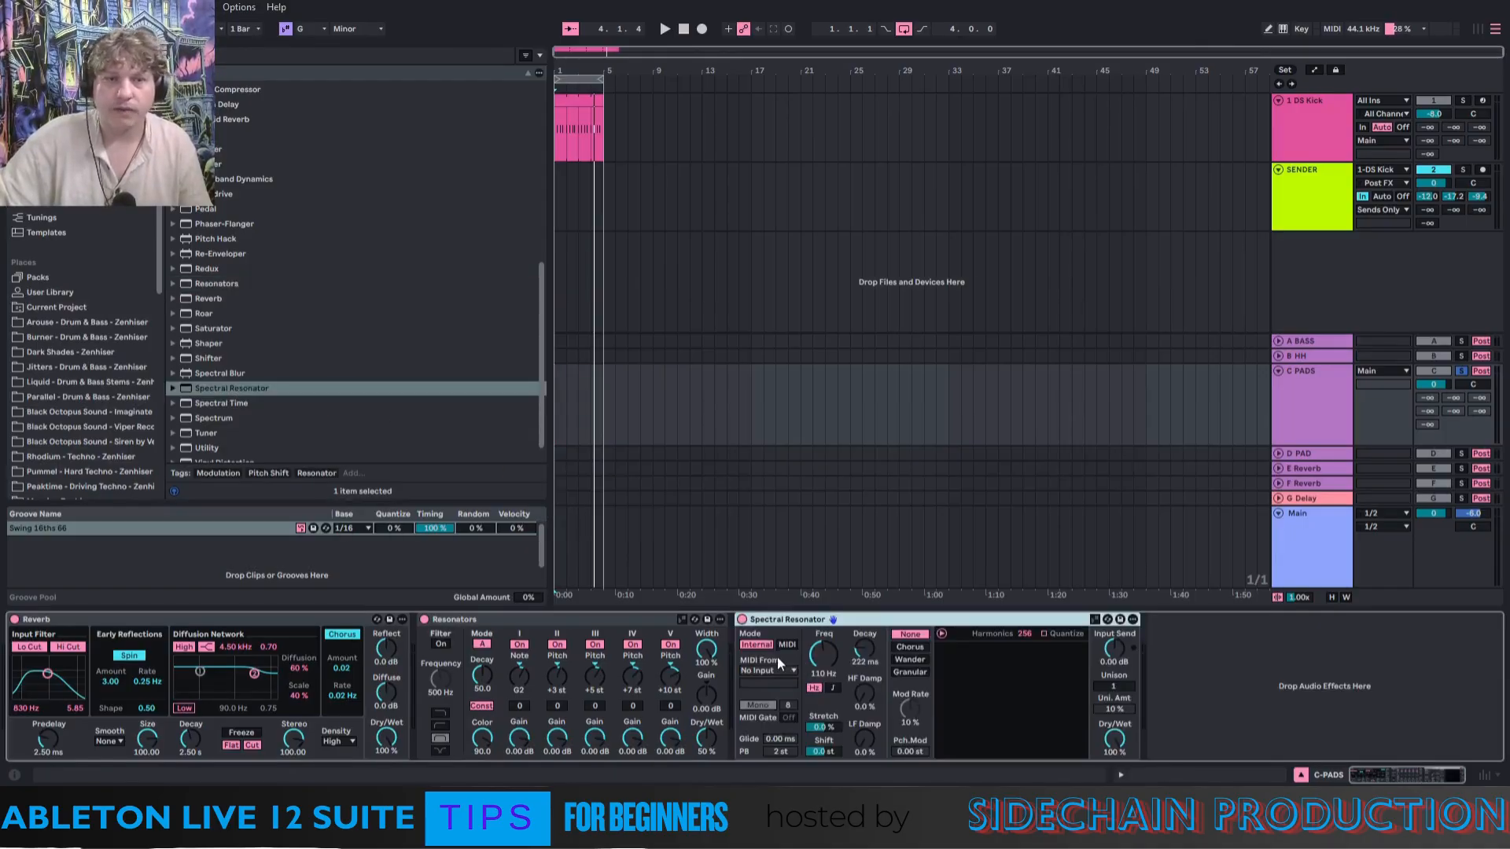
click(820, 686)
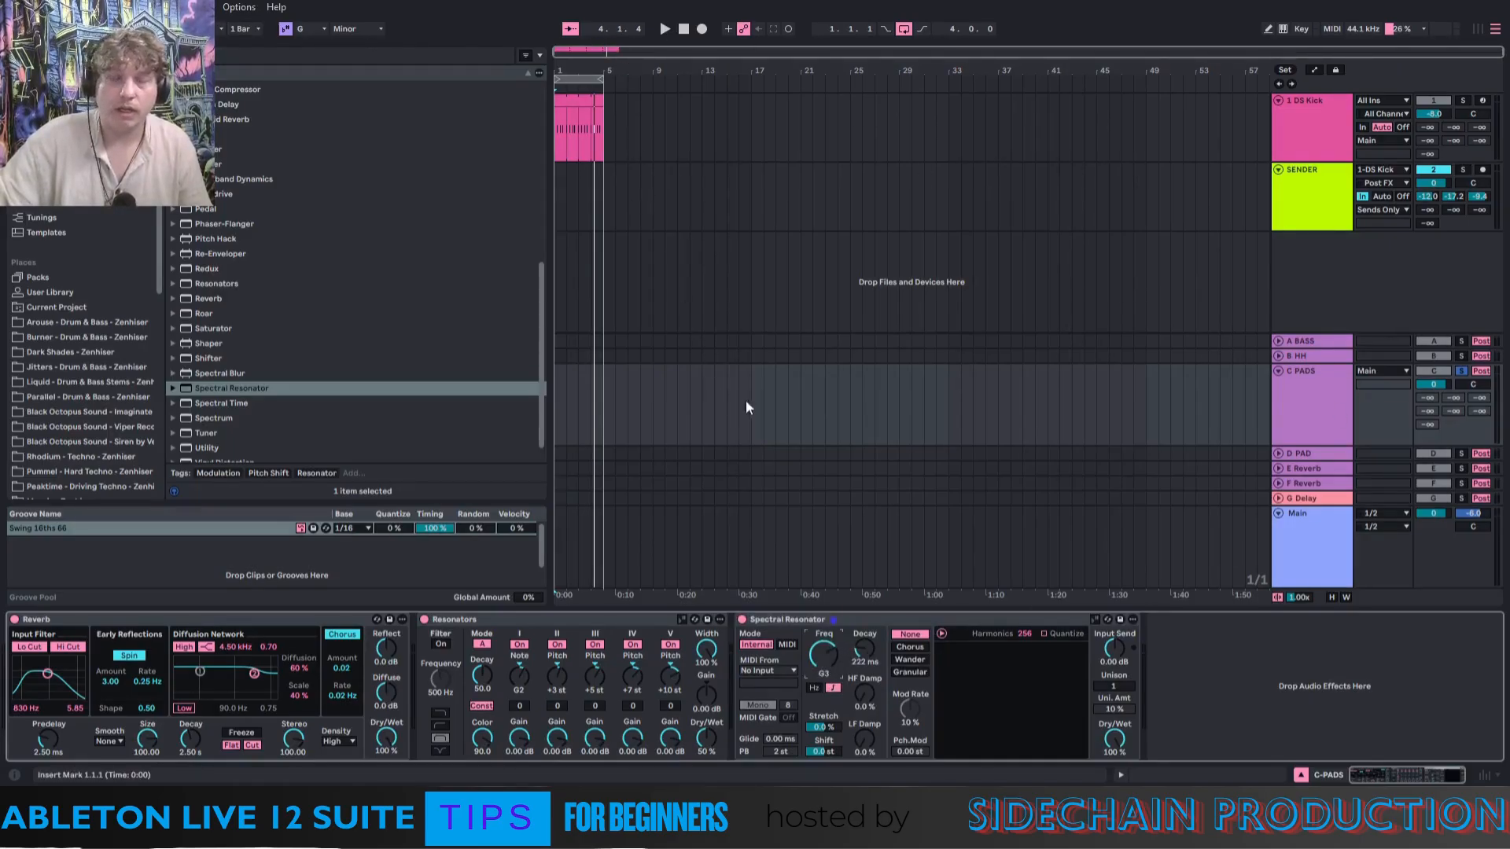
click(869, 620)
key(space)
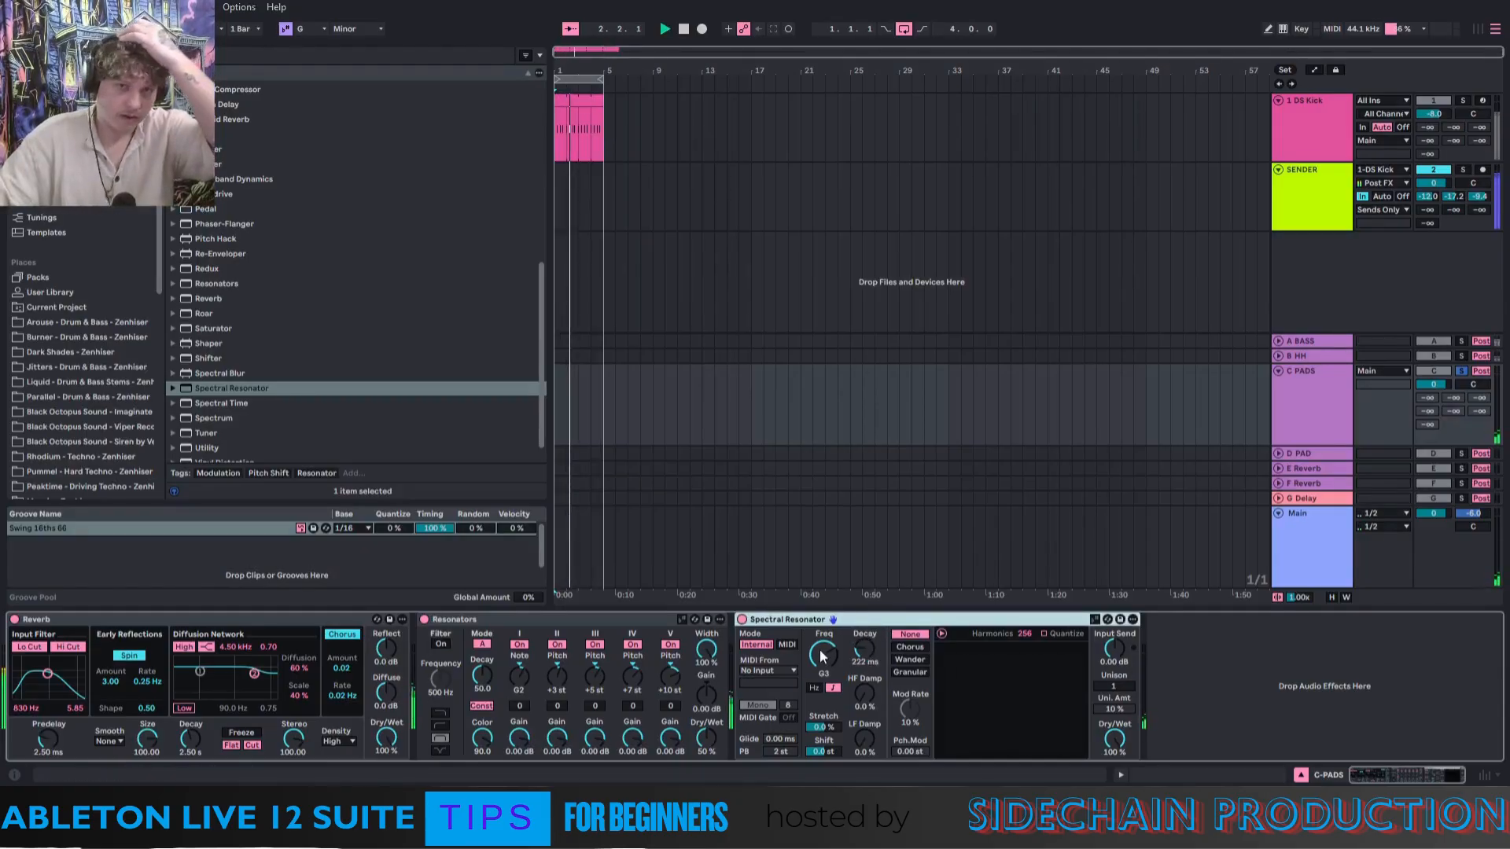
drag(824, 655, 856, 622)
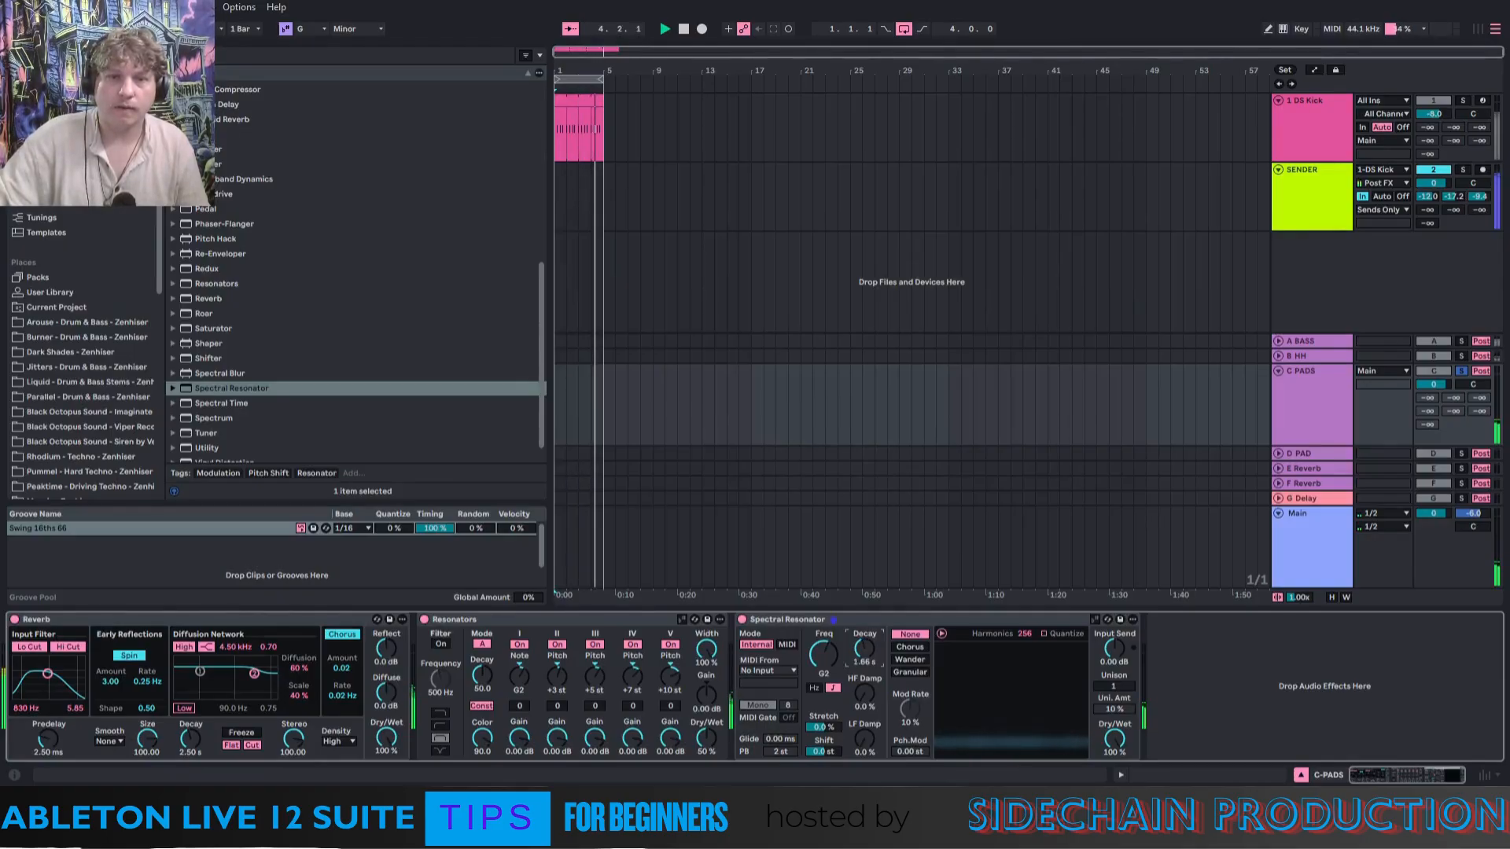
Compare C PADS with the Spectral Resonator bypassed and active, and try out its LF and HF damping.
click(742, 619)
click(765, 621)
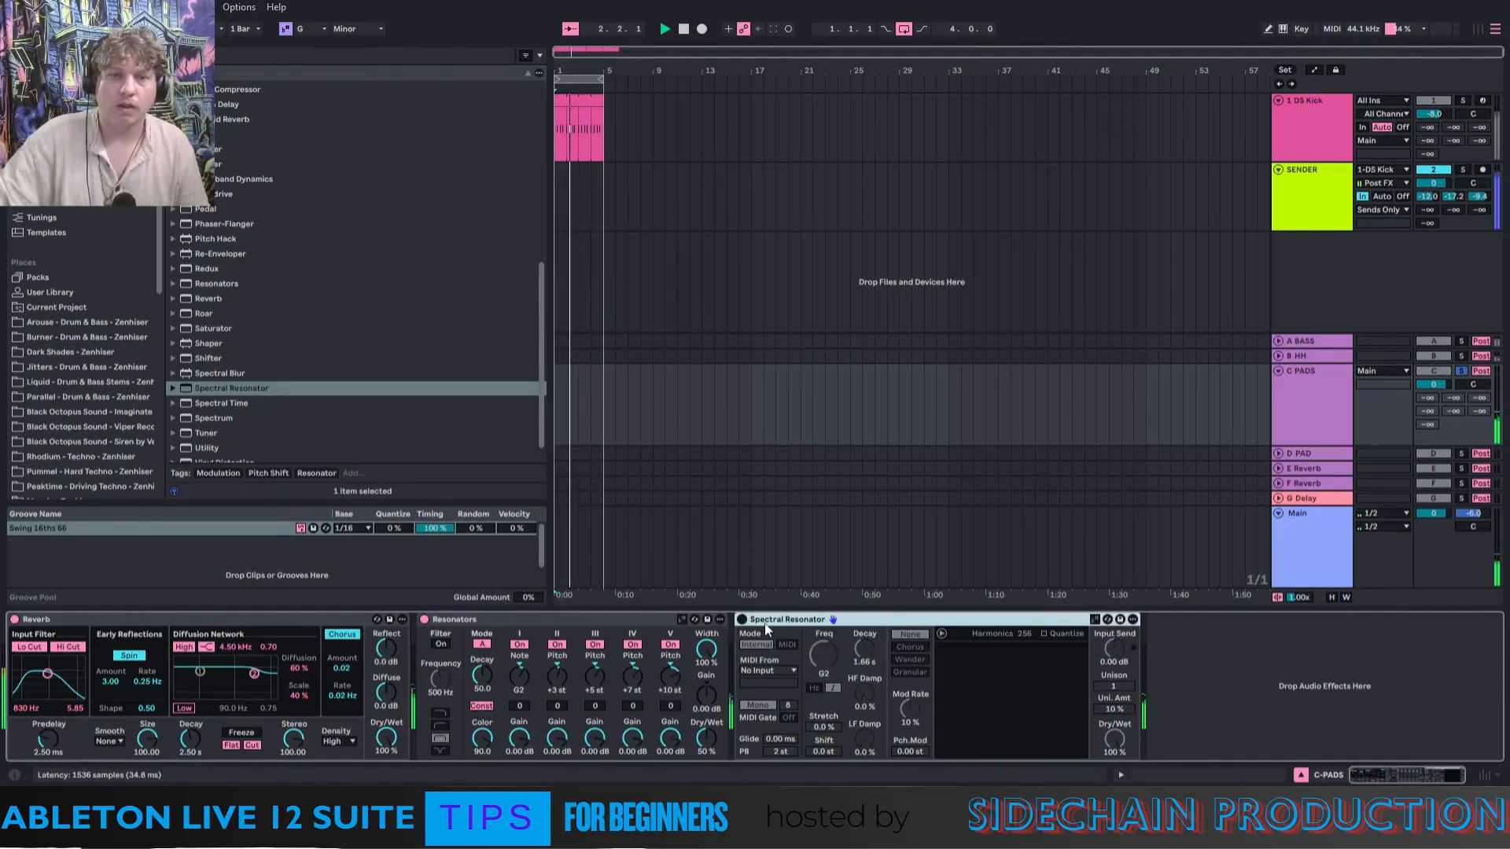
click(743, 621)
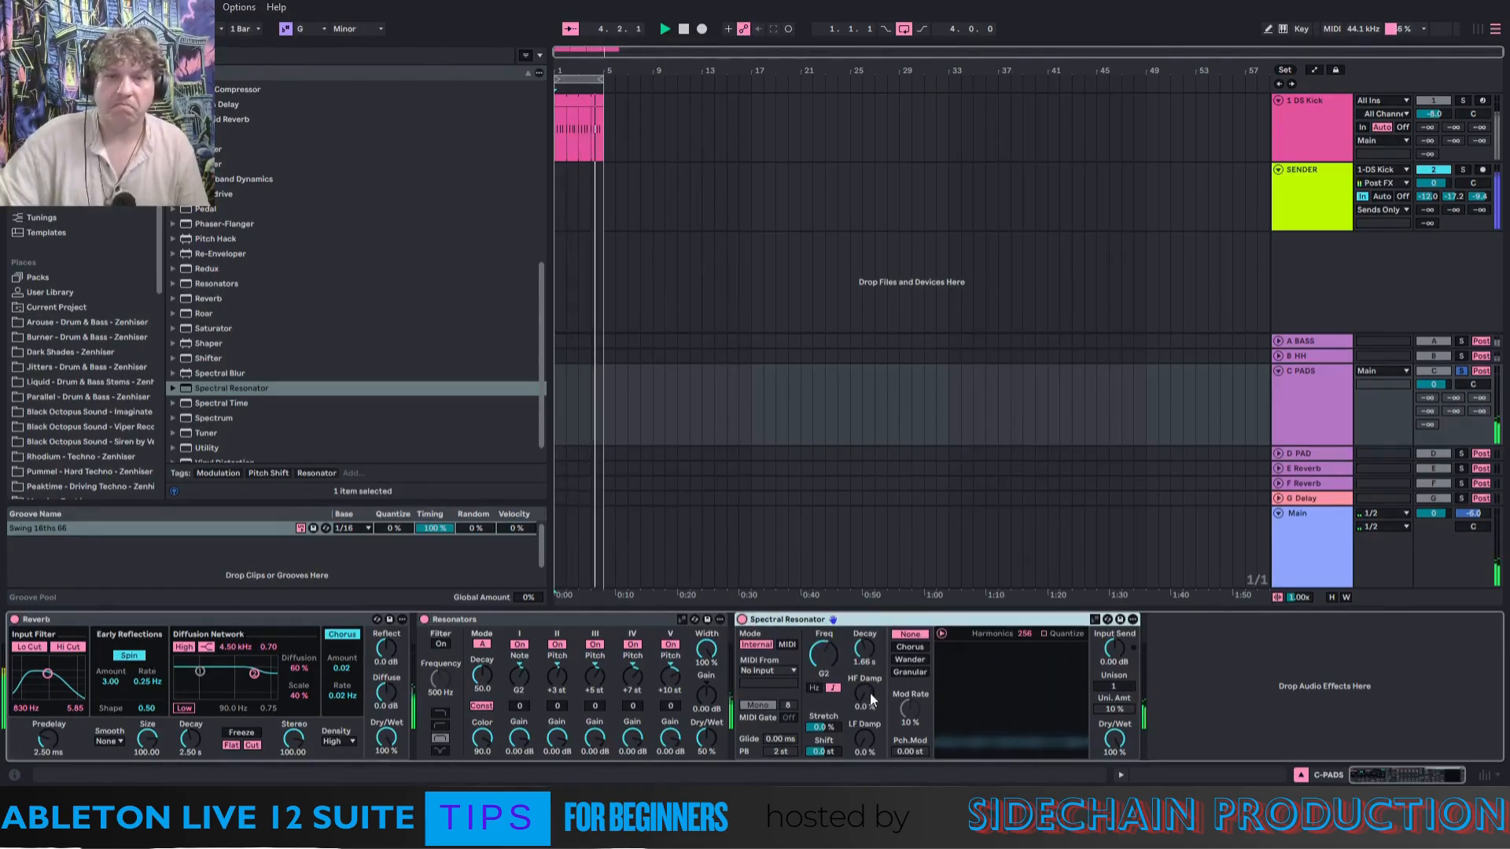
mouse_move(865, 739)
mouse_down()
mouse_move(865, 700)
mouse_move(864, 744)
mouse_up()
mouse_move(865, 690)
mouse_down()
mouse_move(866, 662)
mouse_move(866, 696)
mouse_up()
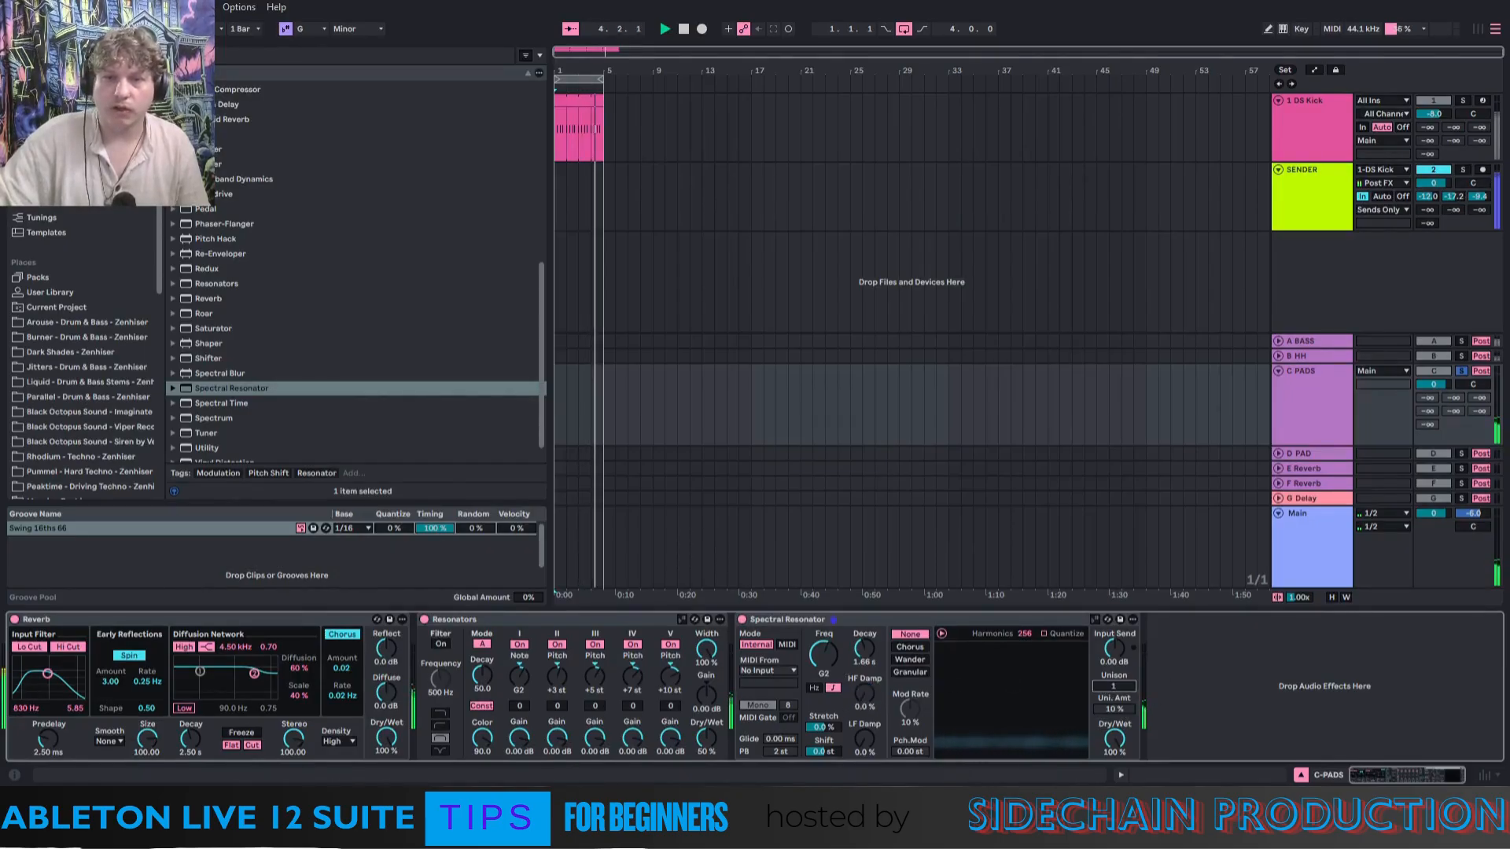
Set the Spectral Resonator's Unison to 2 and collapse both resonator devices on C PADS.
drag(1104, 683, 1104, 676)
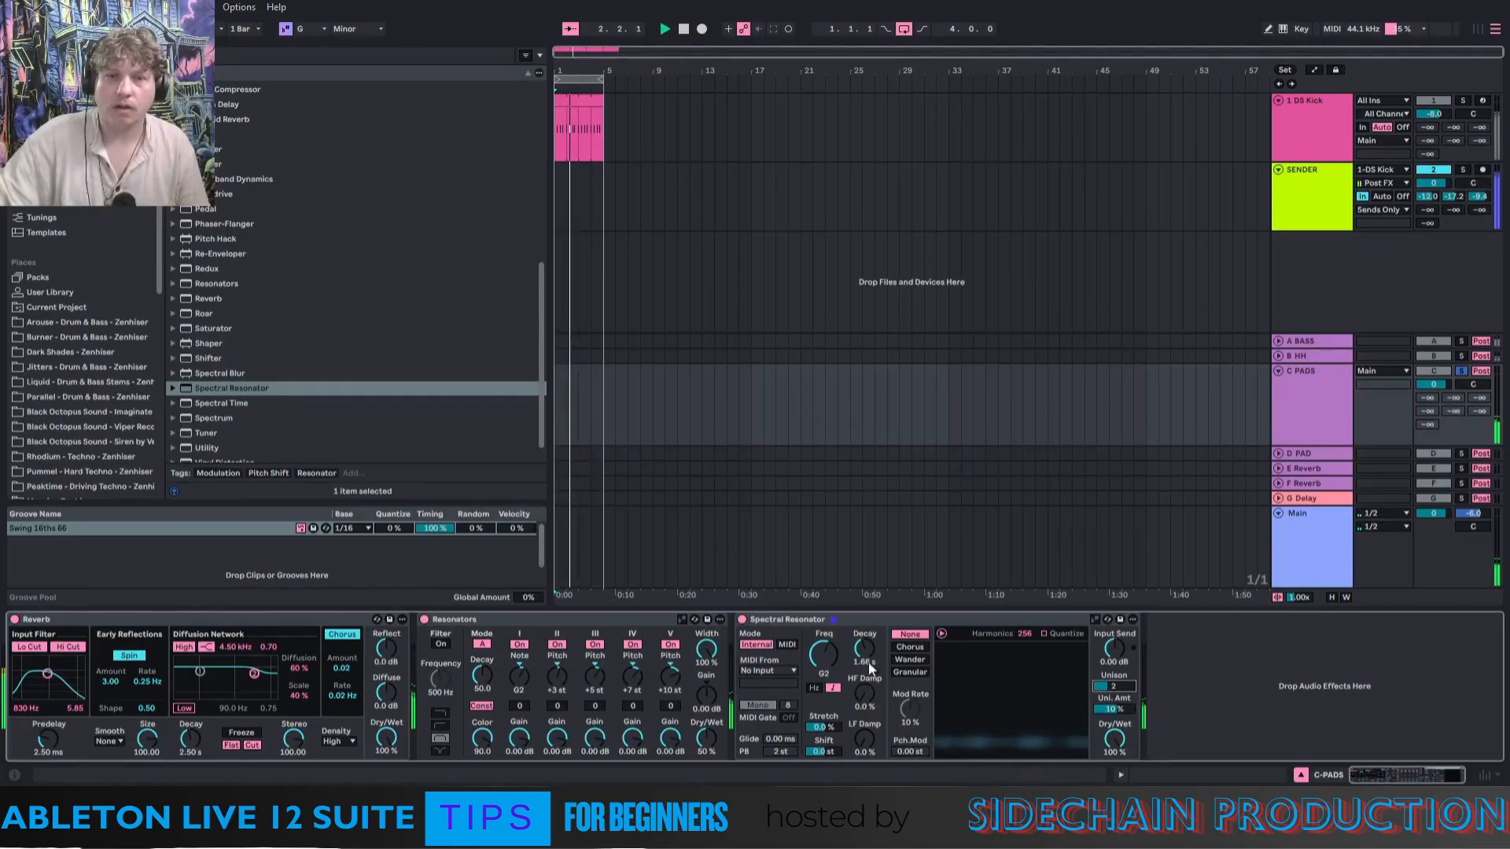
double_click(598, 620)
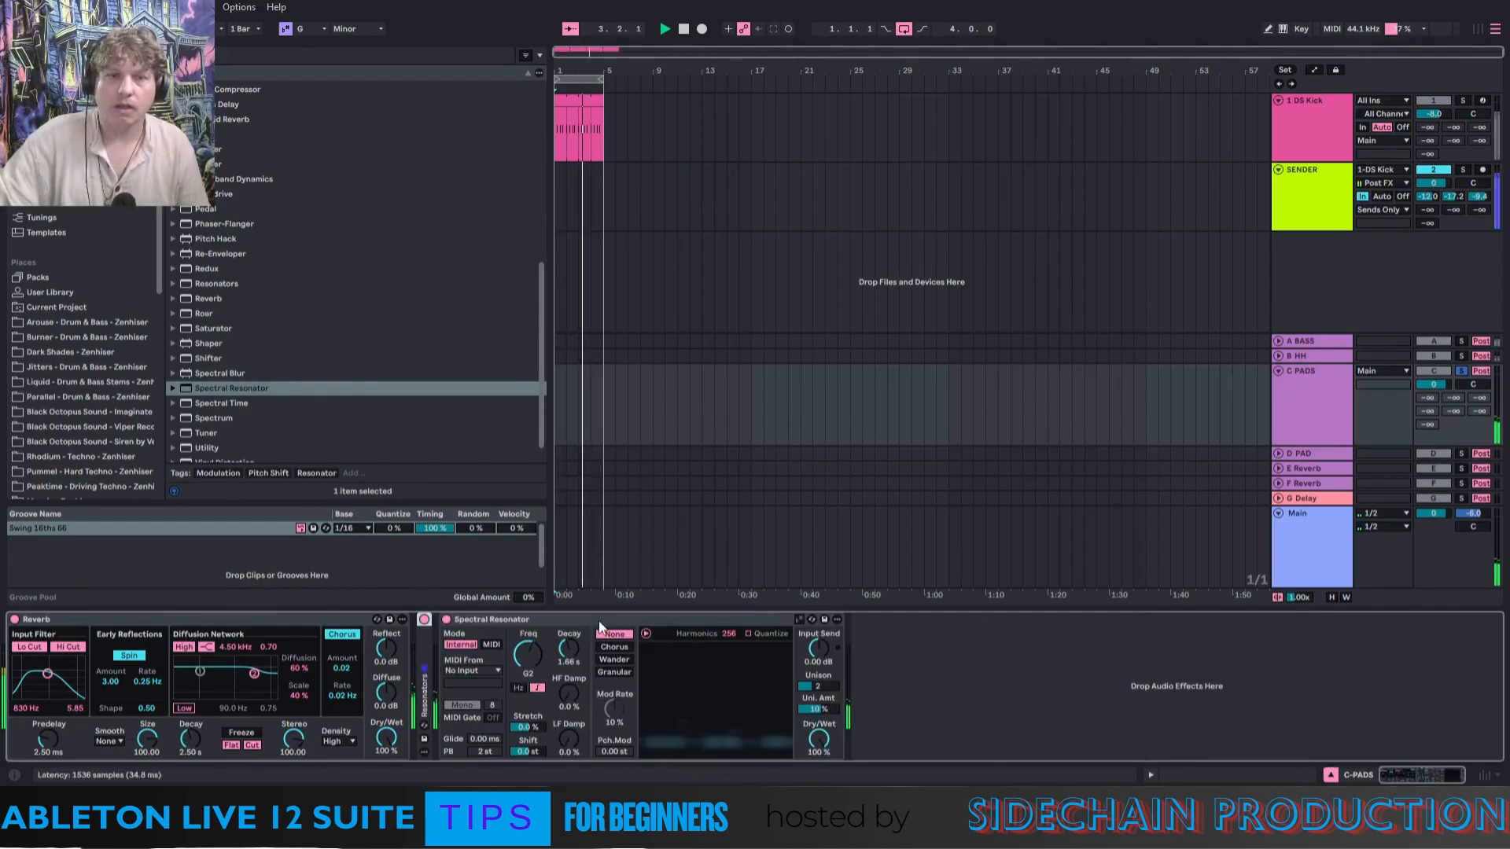
double_click(598, 620)
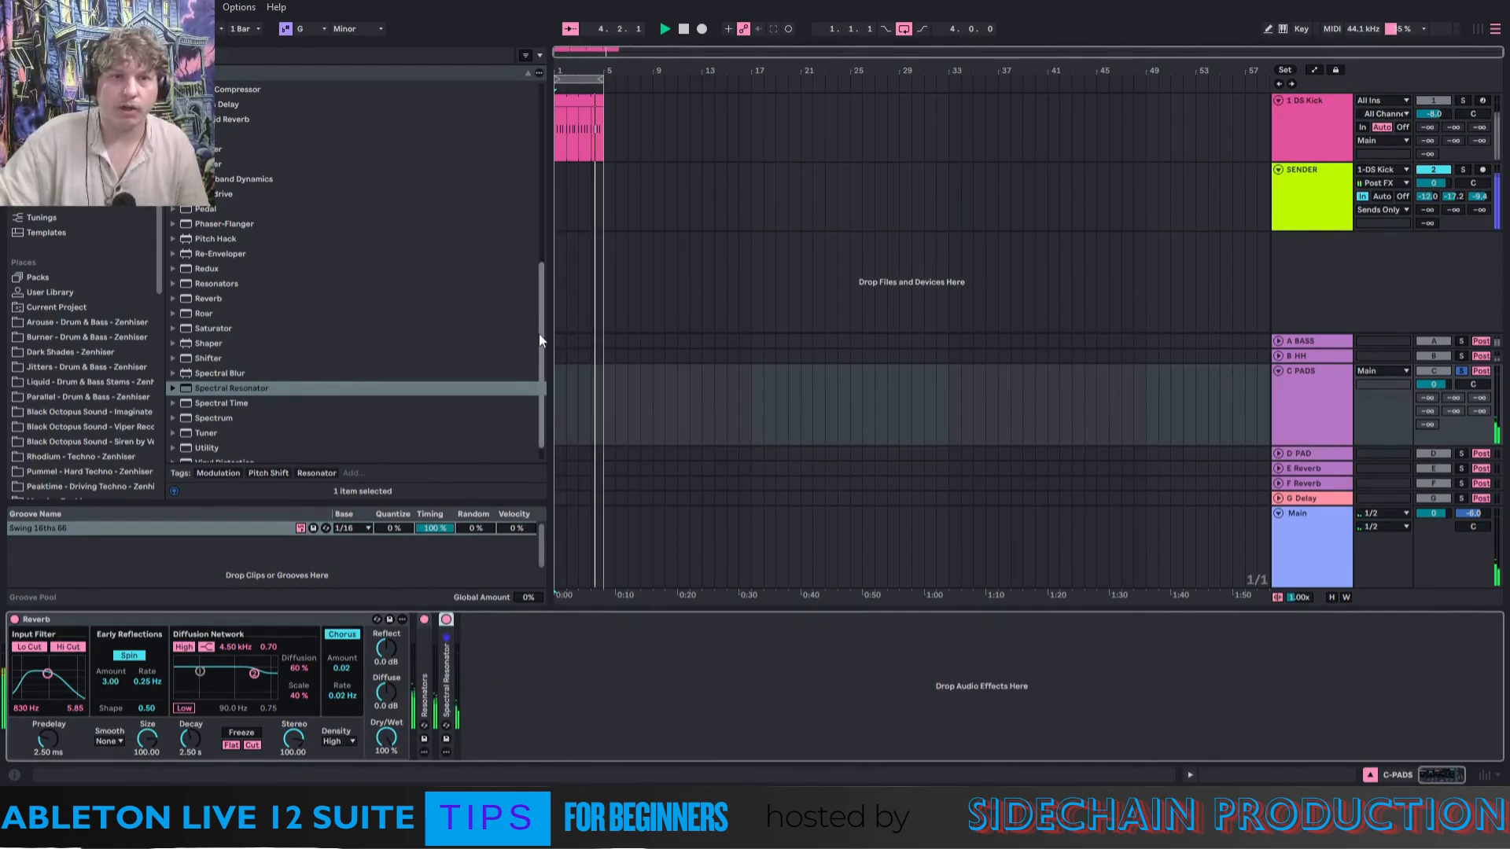
Add an Auto Filter after the Spectral Resonator on C PADS, set to High-pass at 92.8 Hz.
drag(539, 333, 543, 136)
click(225, 132)
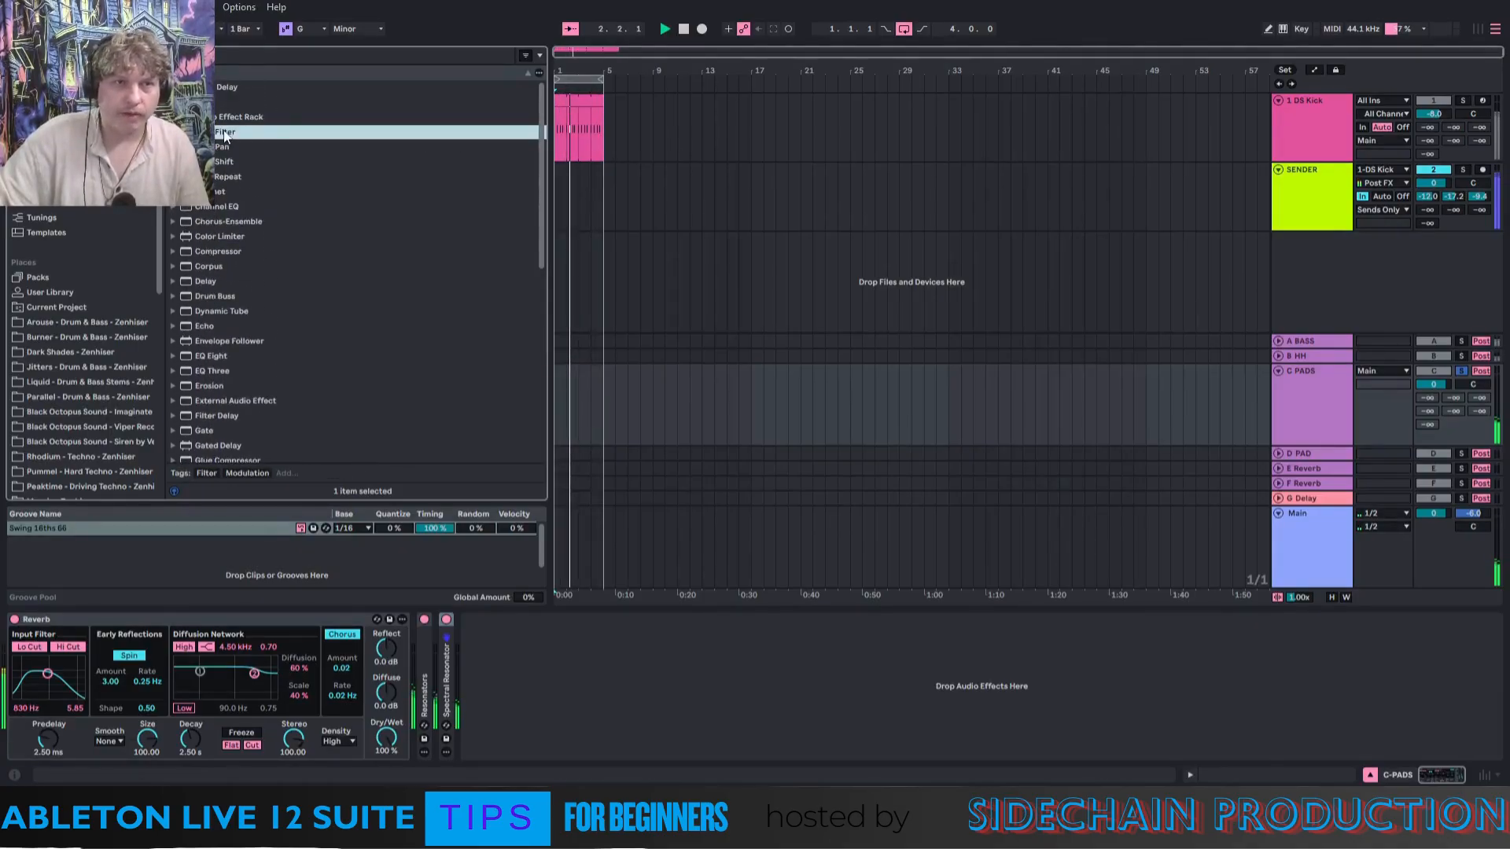
drag(225, 131, 600, 668)
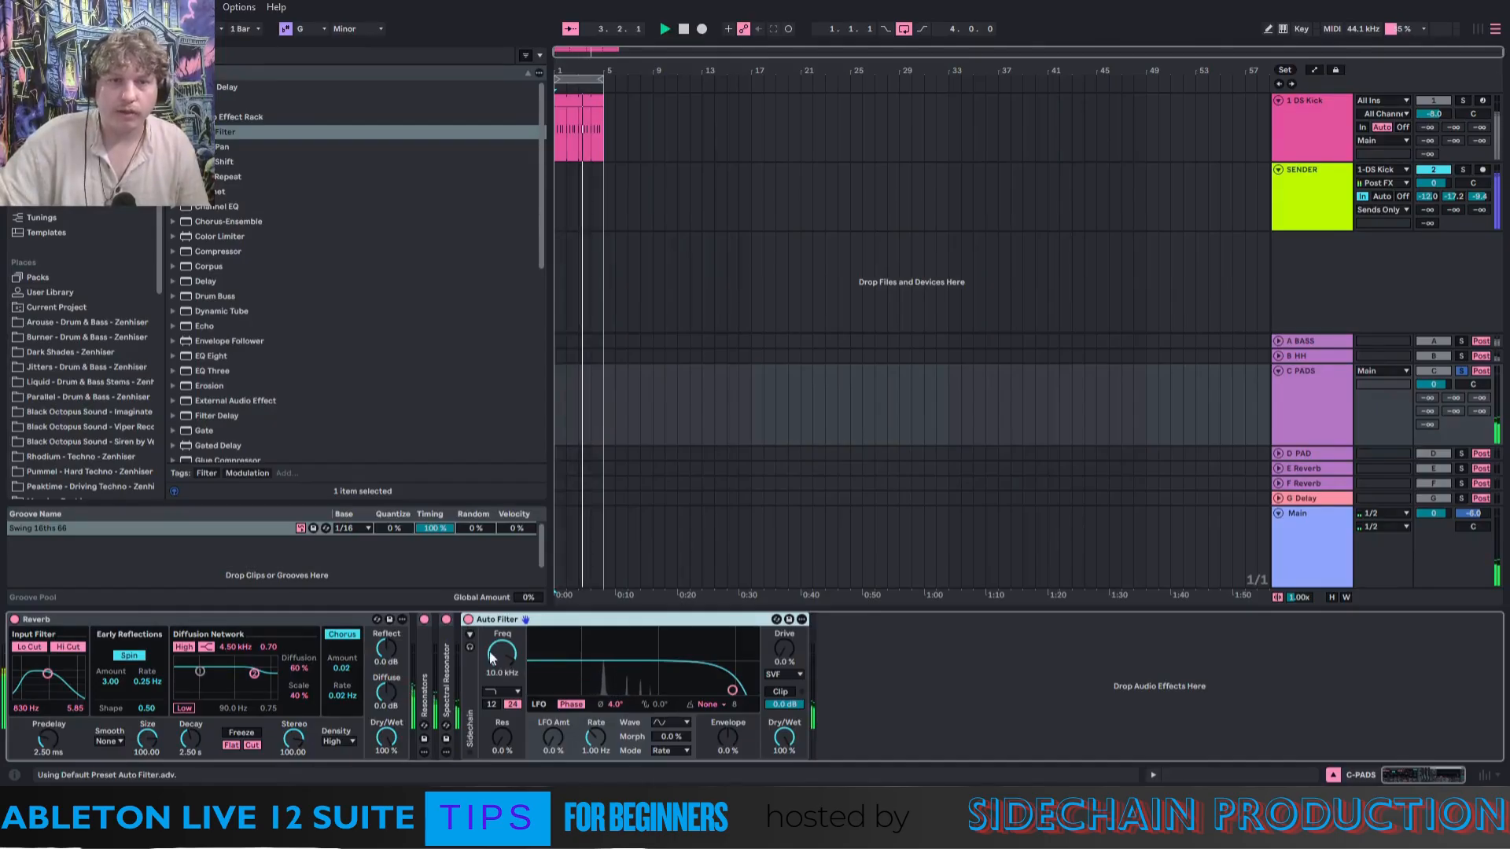
click(503, 691)
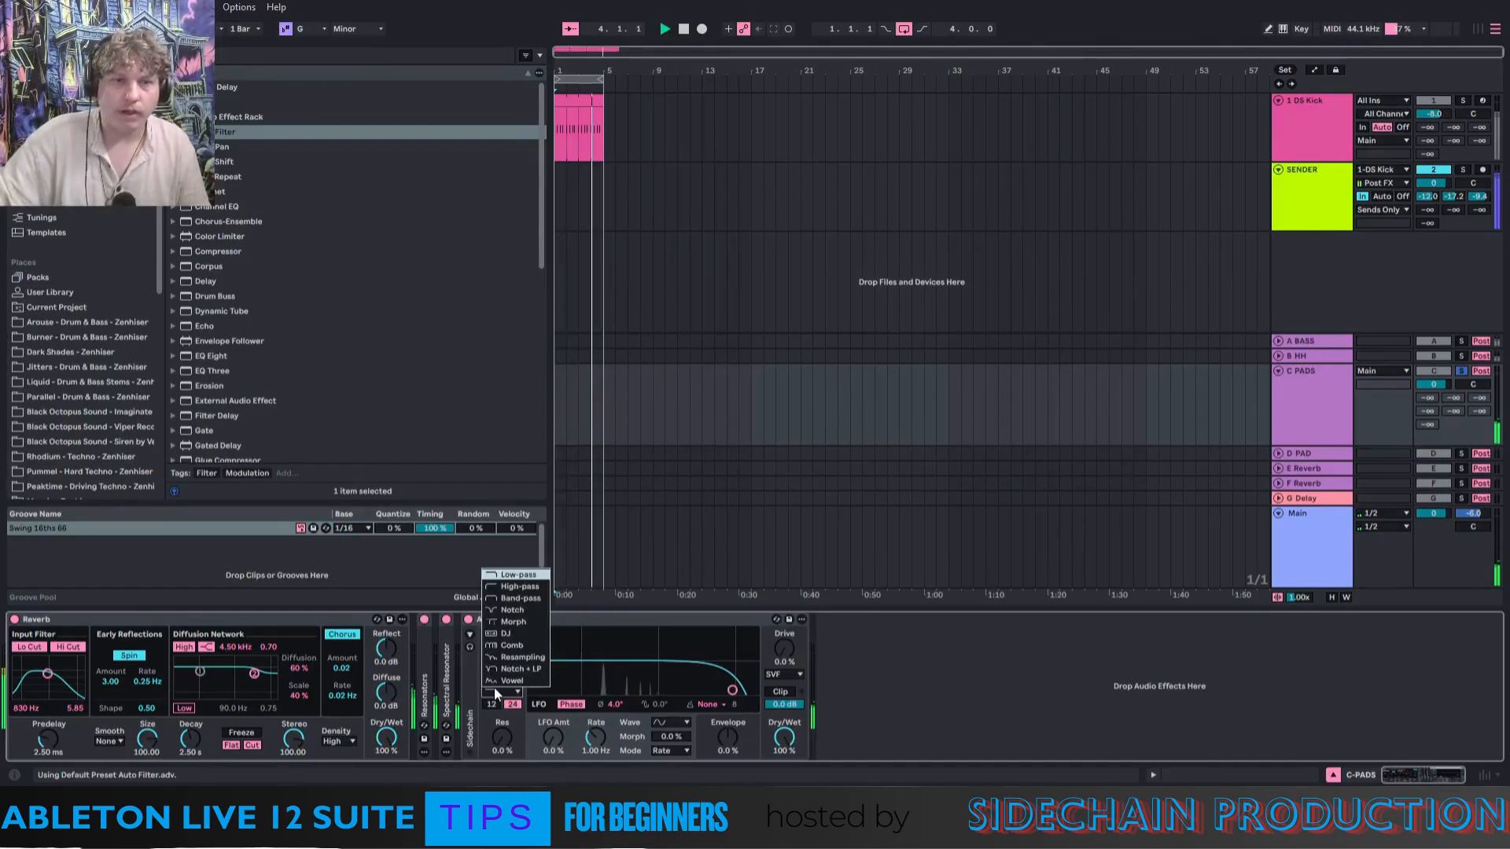
click(507, 587)
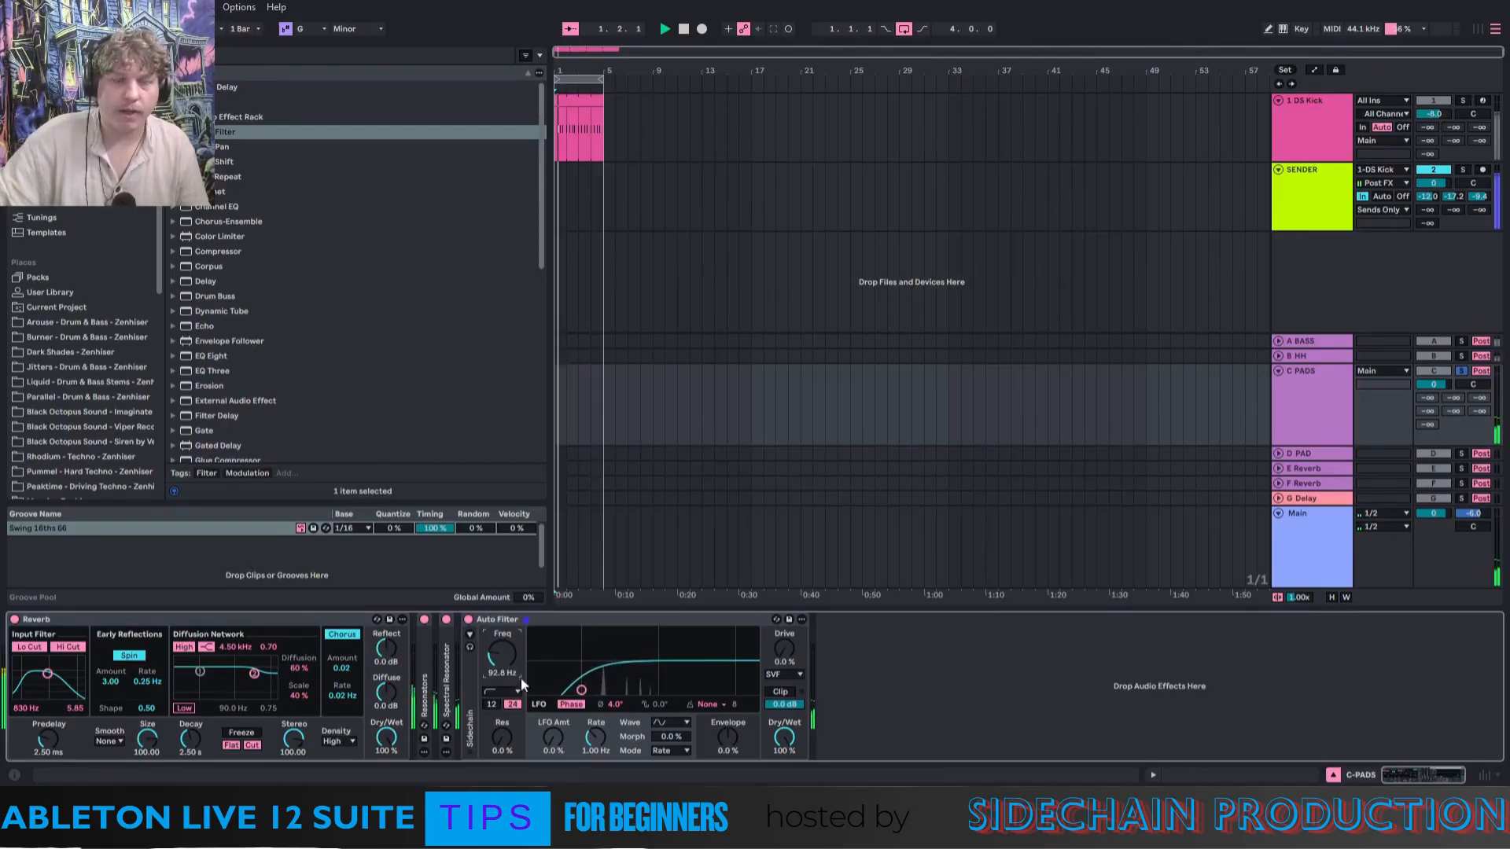
click(673, 722)
click(672, 636)
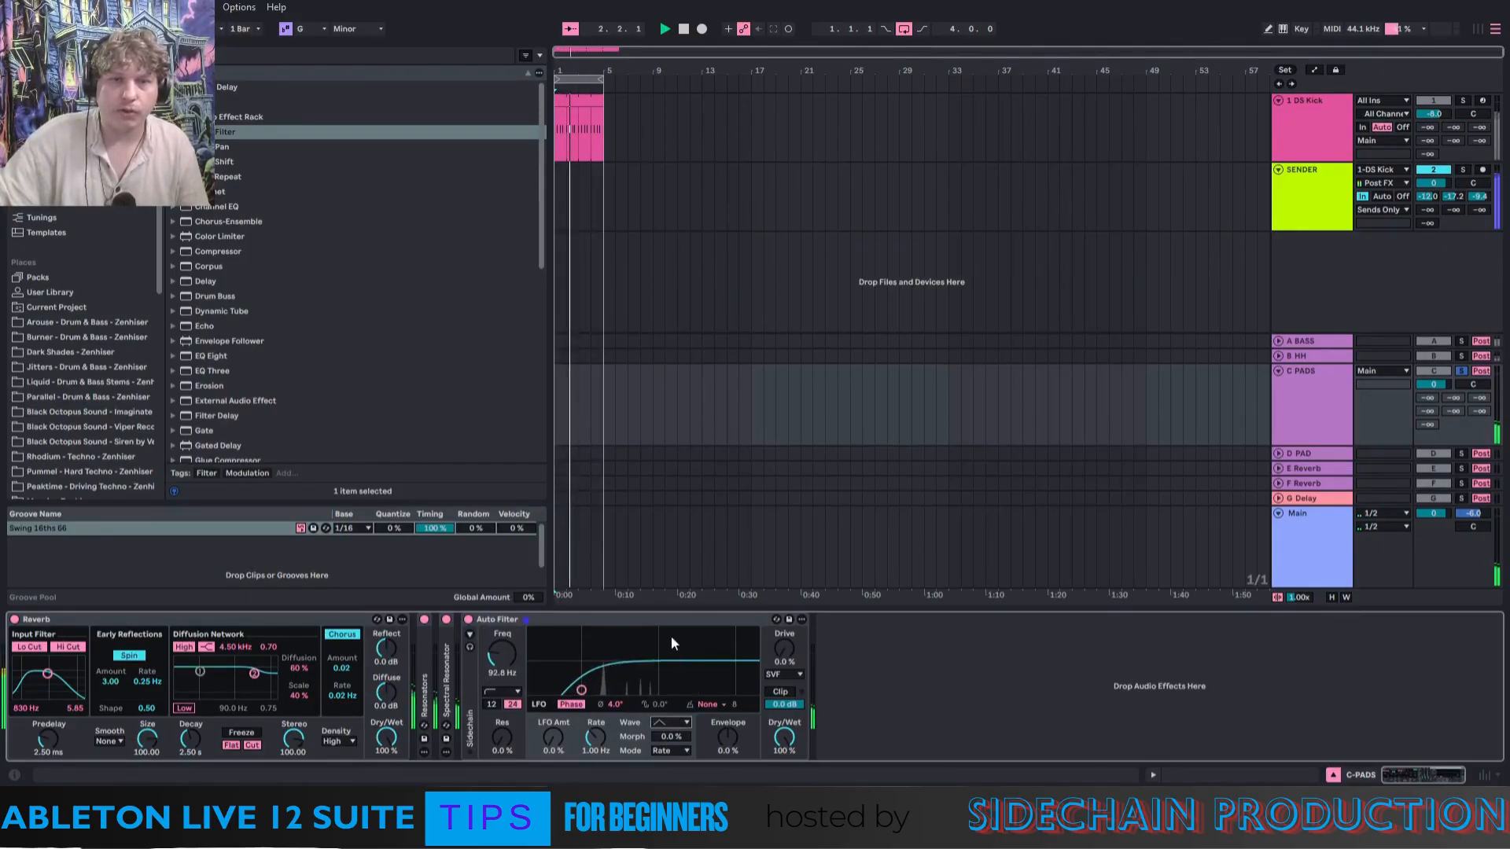
Set the C PADS Auto Filter's LFO to Triplet mode at rate 8 with 22% amount, and its envelope amount to 25%.
click(680, 747)
click(669, 722)
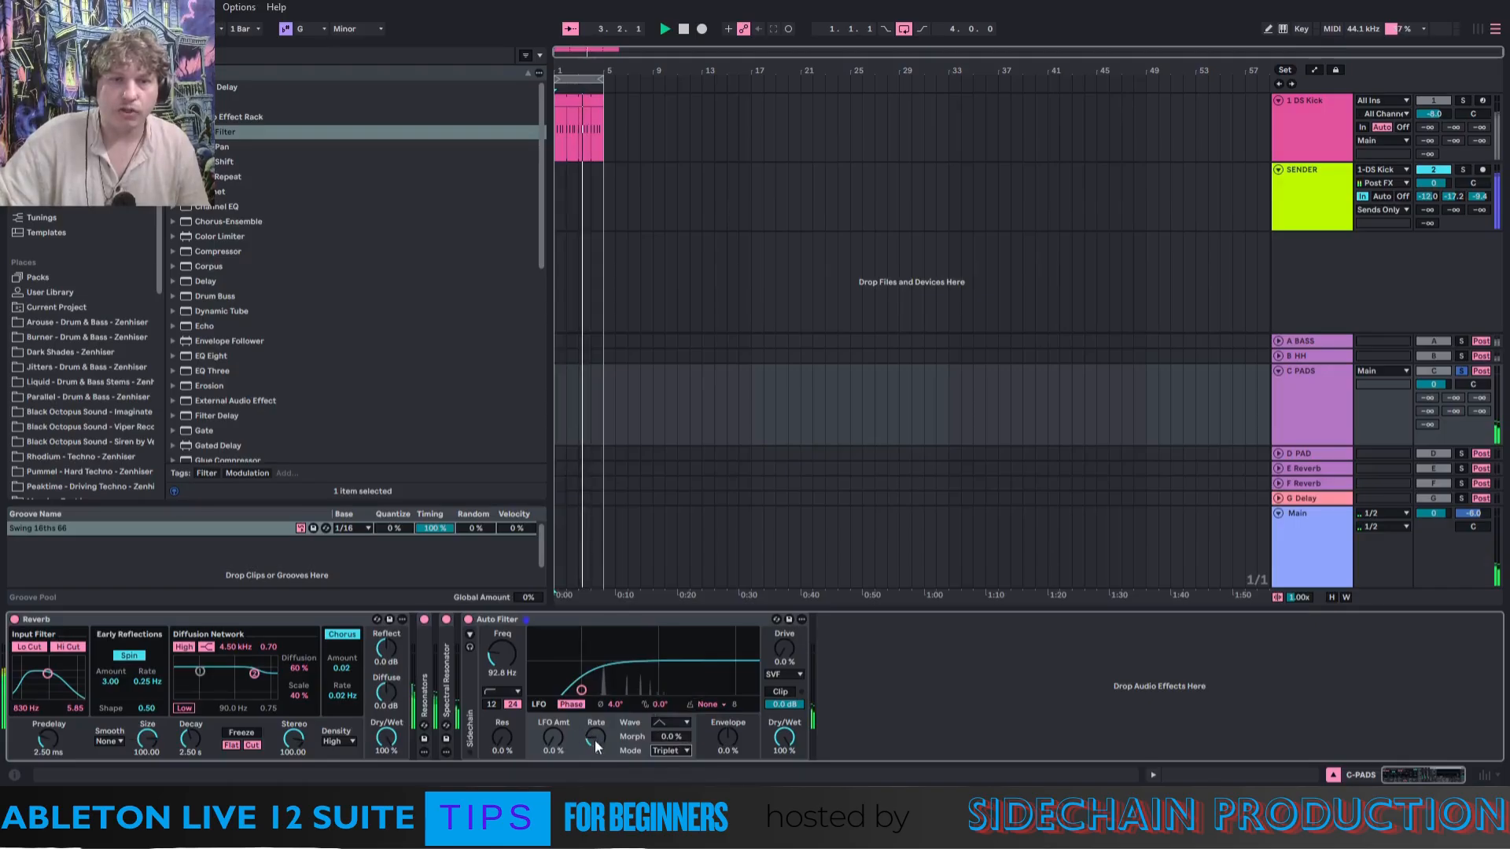
drag(595, 745, 553, 727)
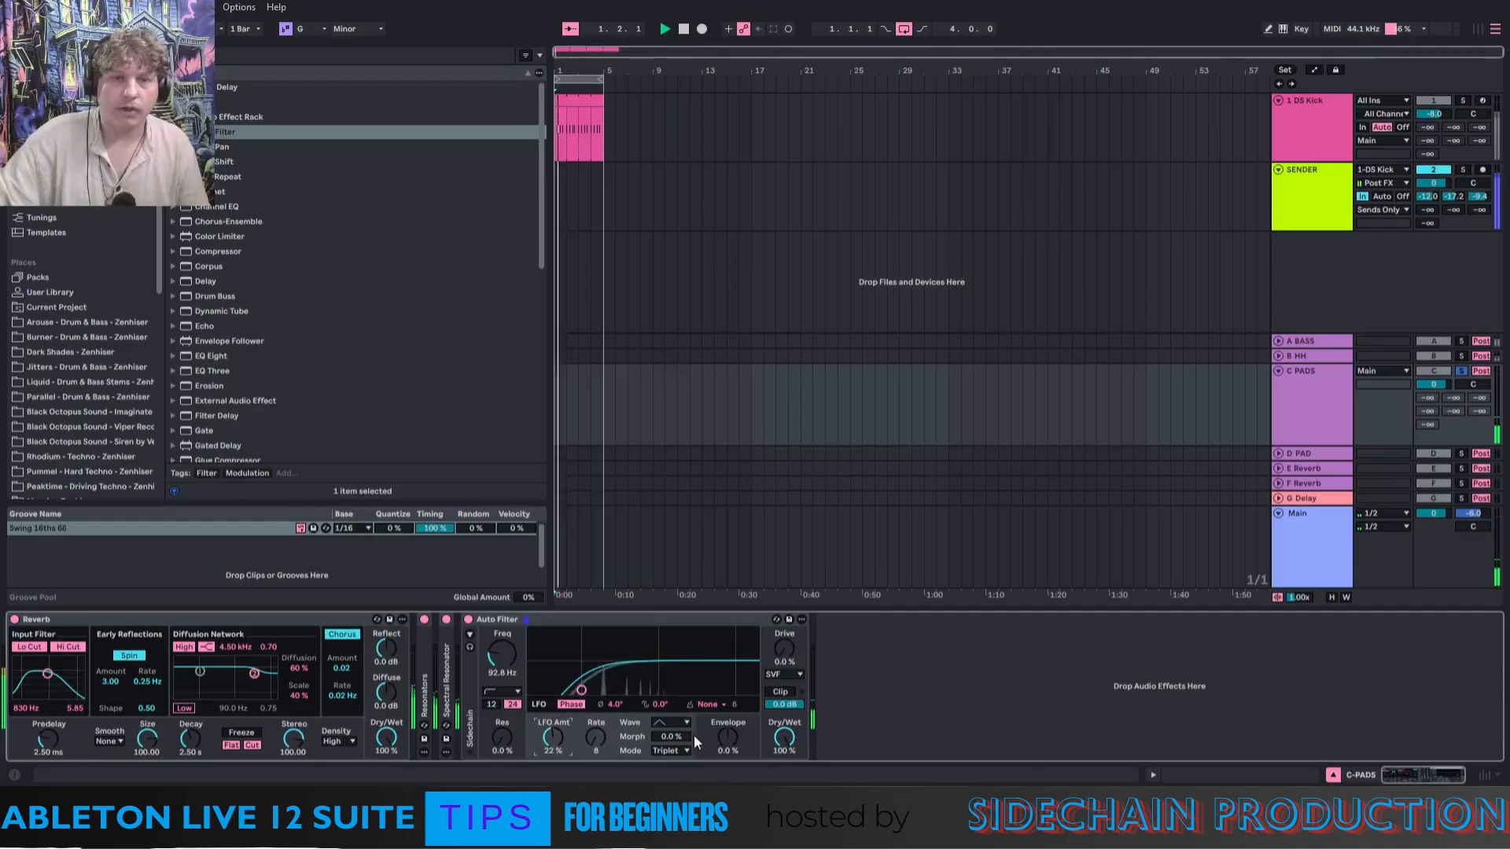
drag(728, 739, 728, 720)
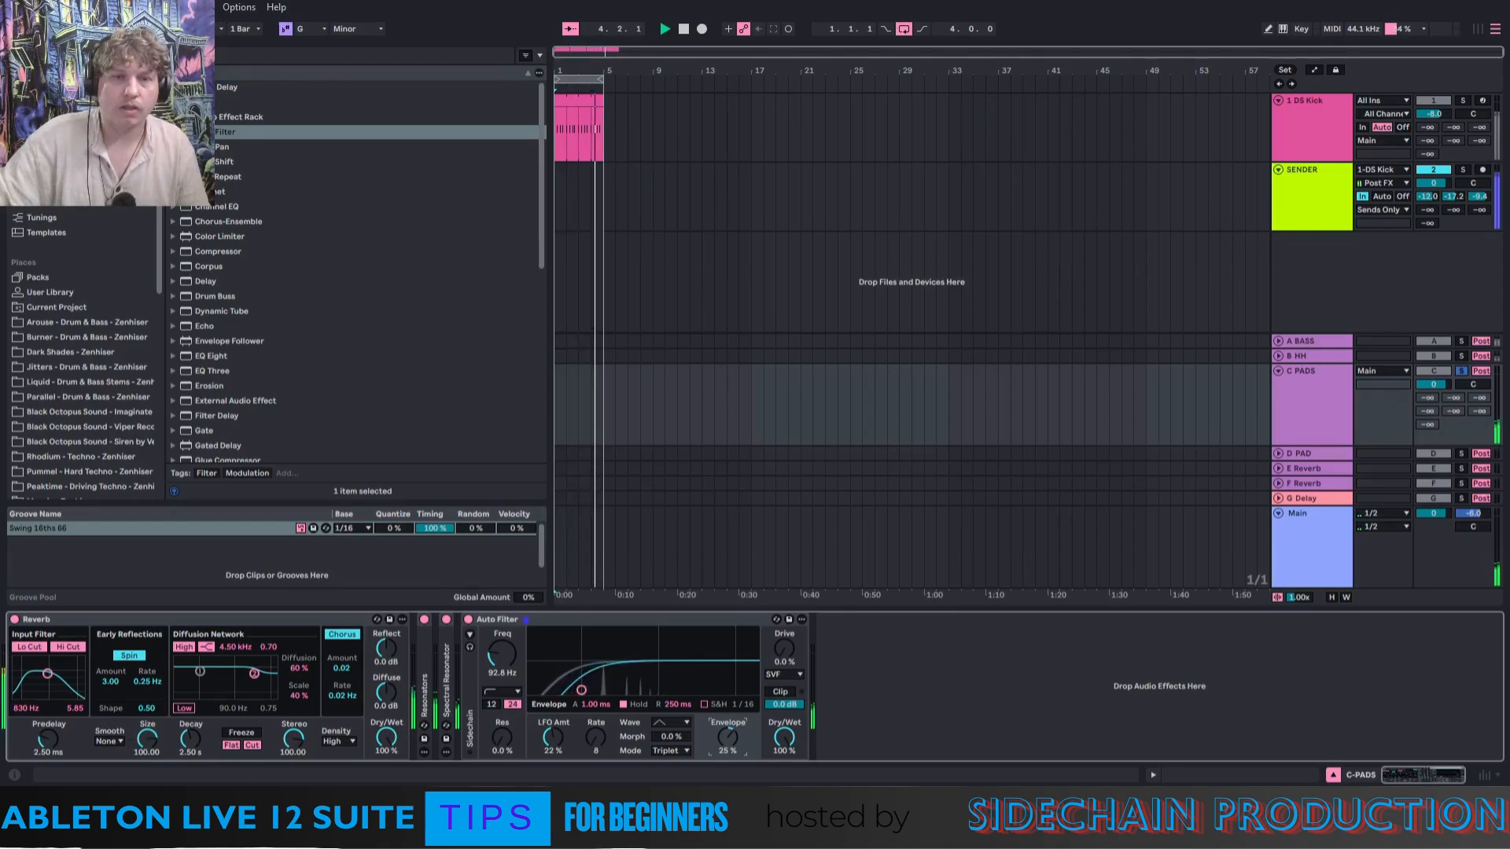
Switch the Auto Filter's circuit to MS2 and its LFO wave to Ramp Up, with the envelope amount at 14%.
click(773, 676)
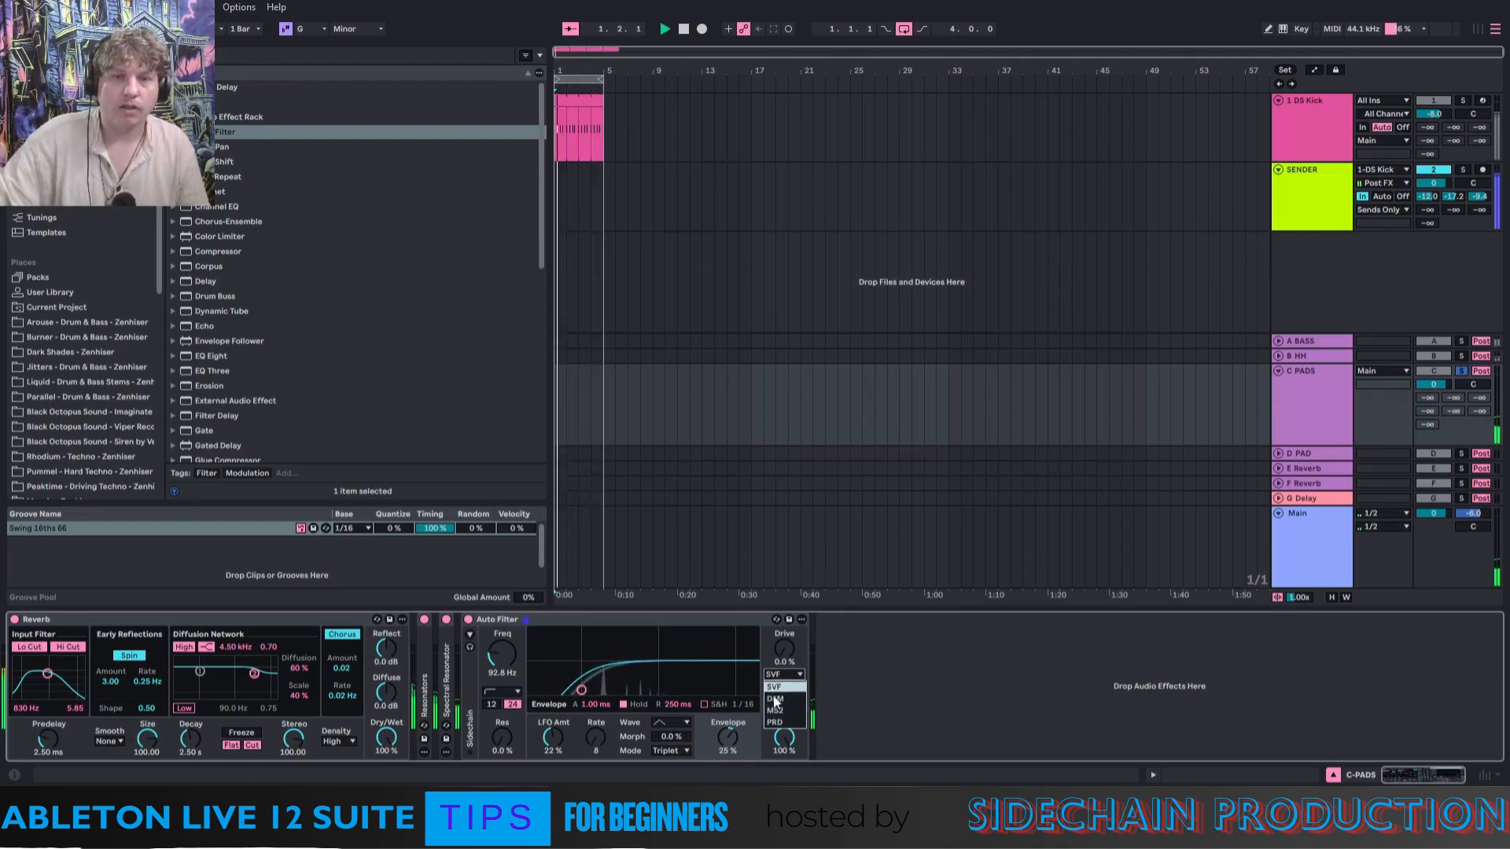
click(777, 716)
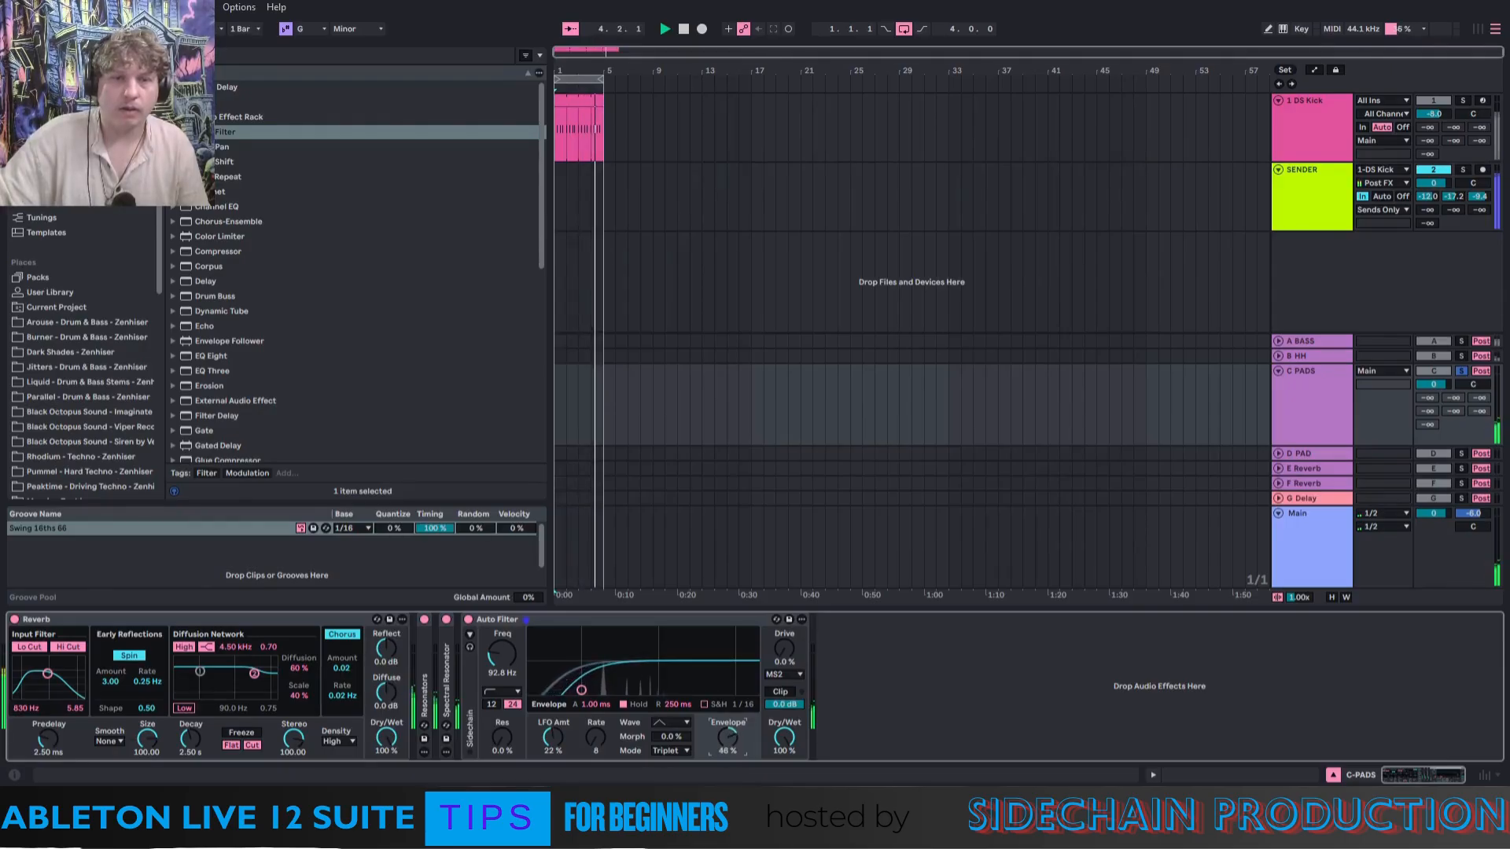
click(662, 723)
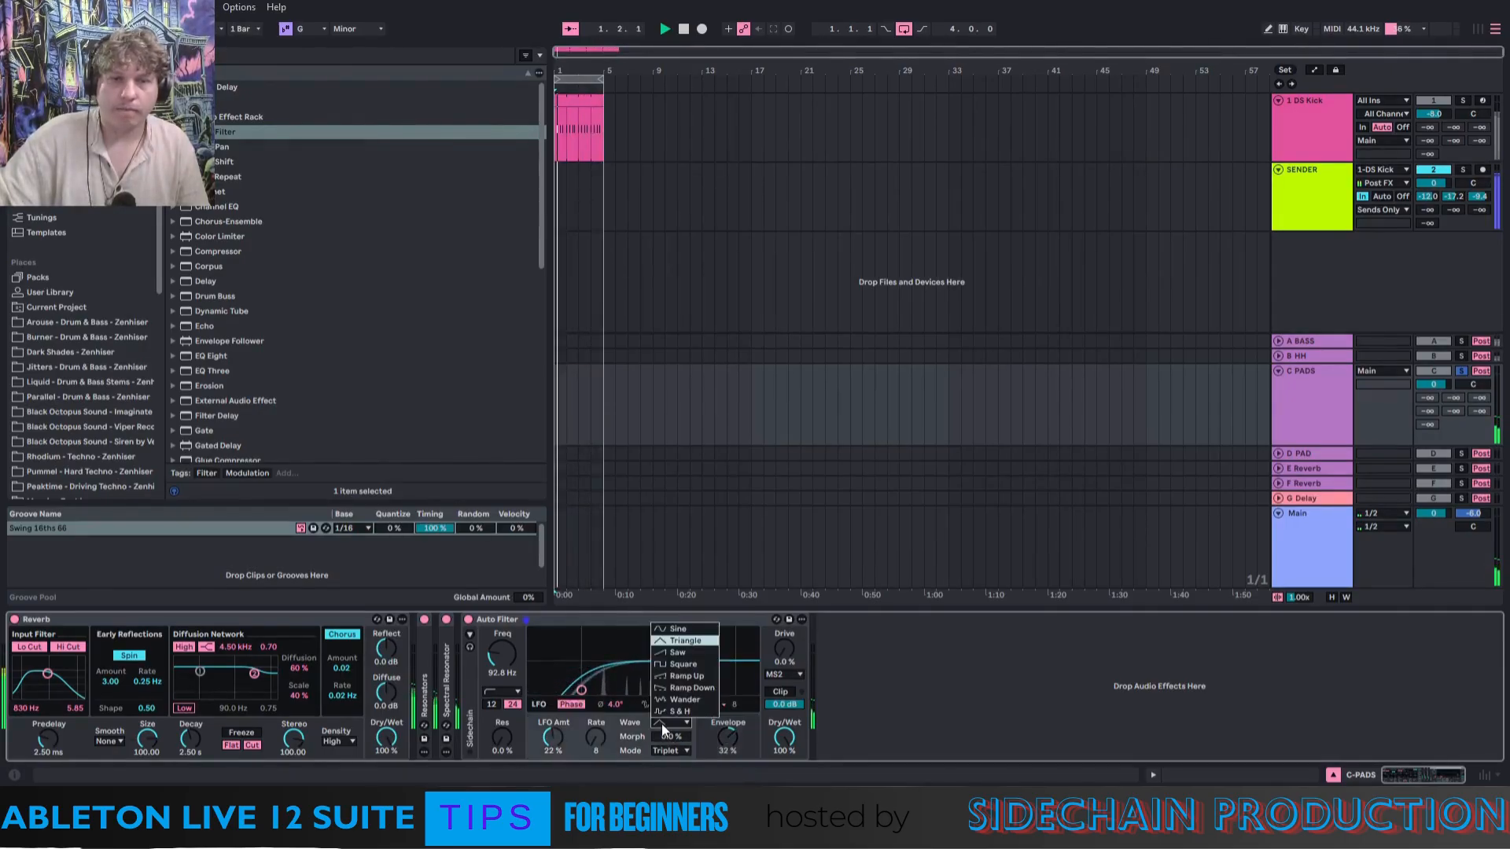
click(678, 676)
drag(730, 738, 730, 767)
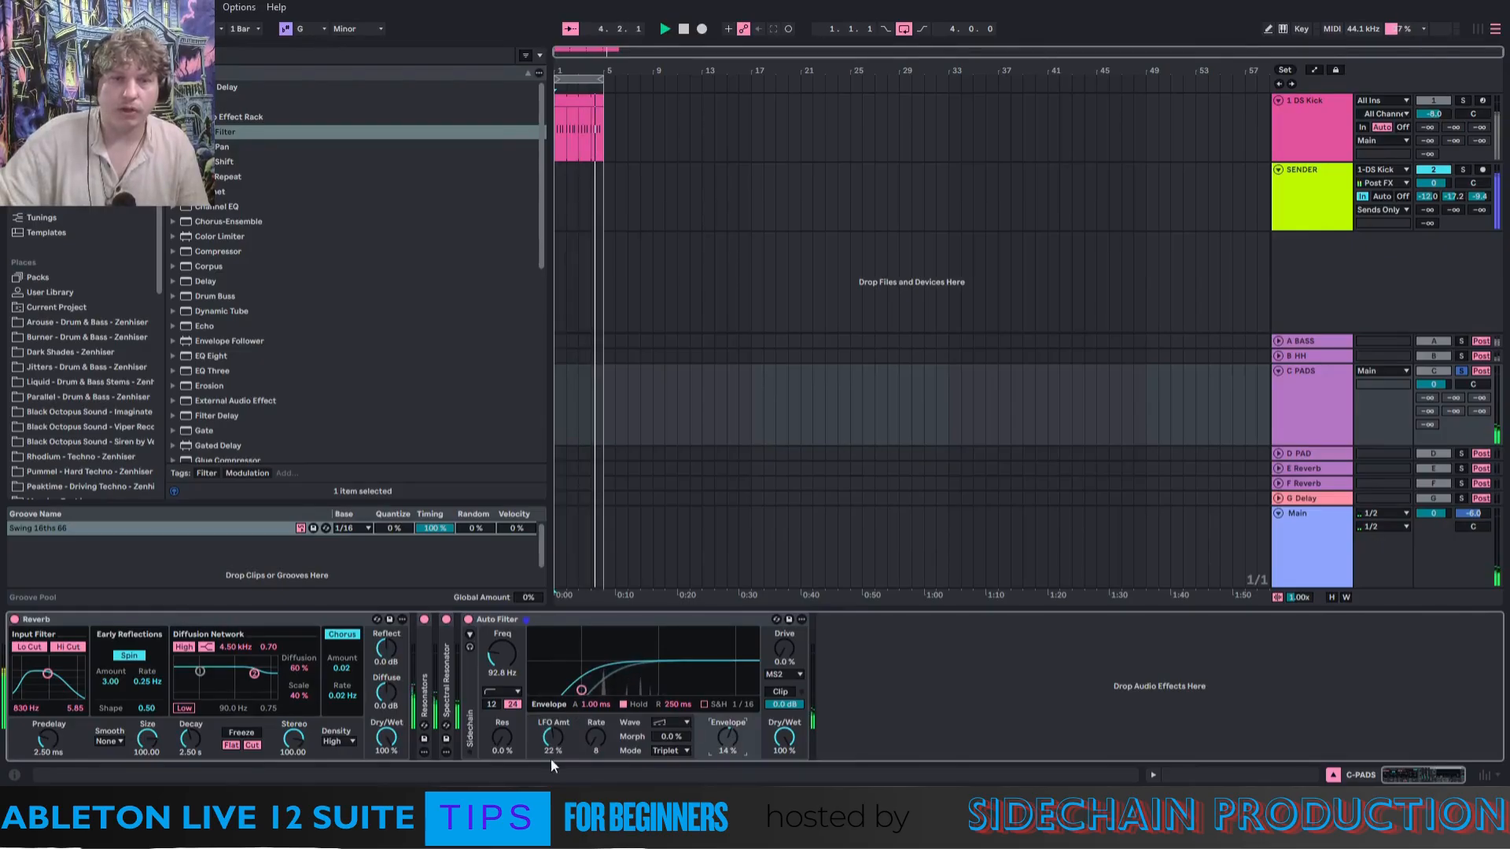
Set the Auto Filter's LFO rate to 4 and lower the LFO amount to 15%.
click(596, 737)
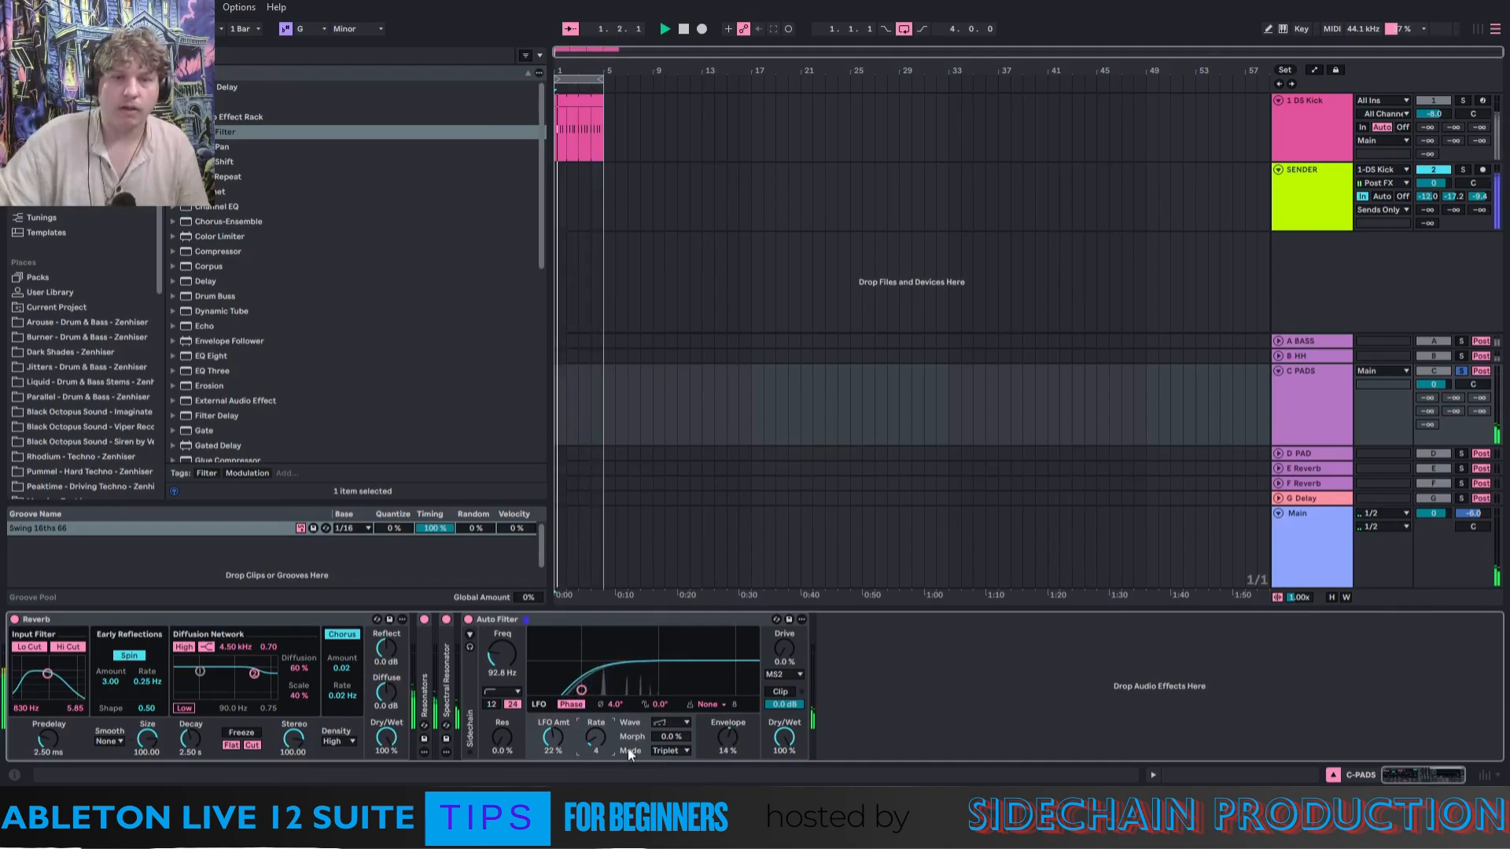
drag(553, 737, 553, 747)
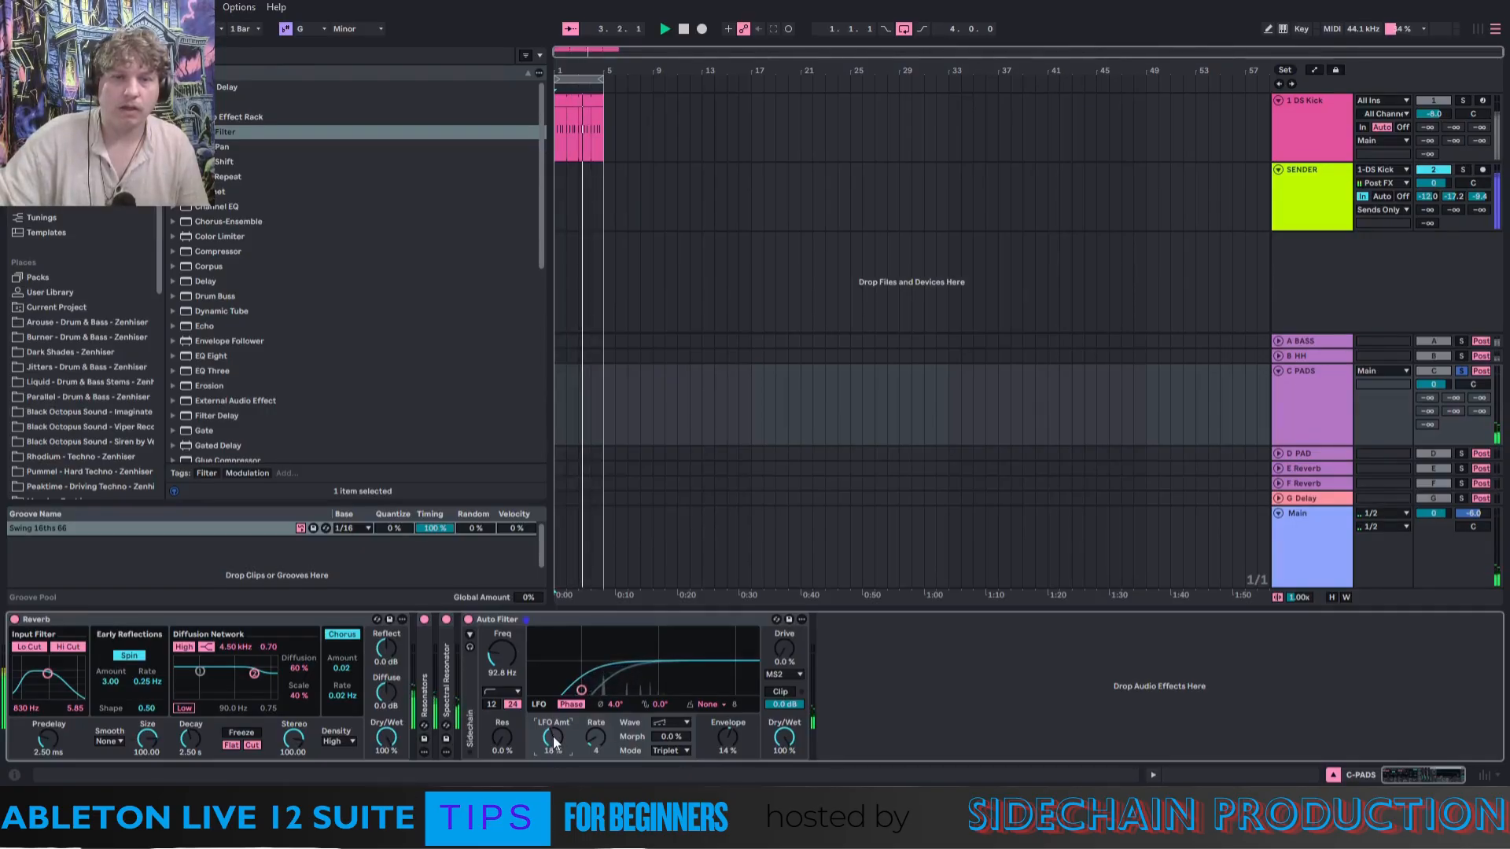
drag(554, 736, 554, 744)
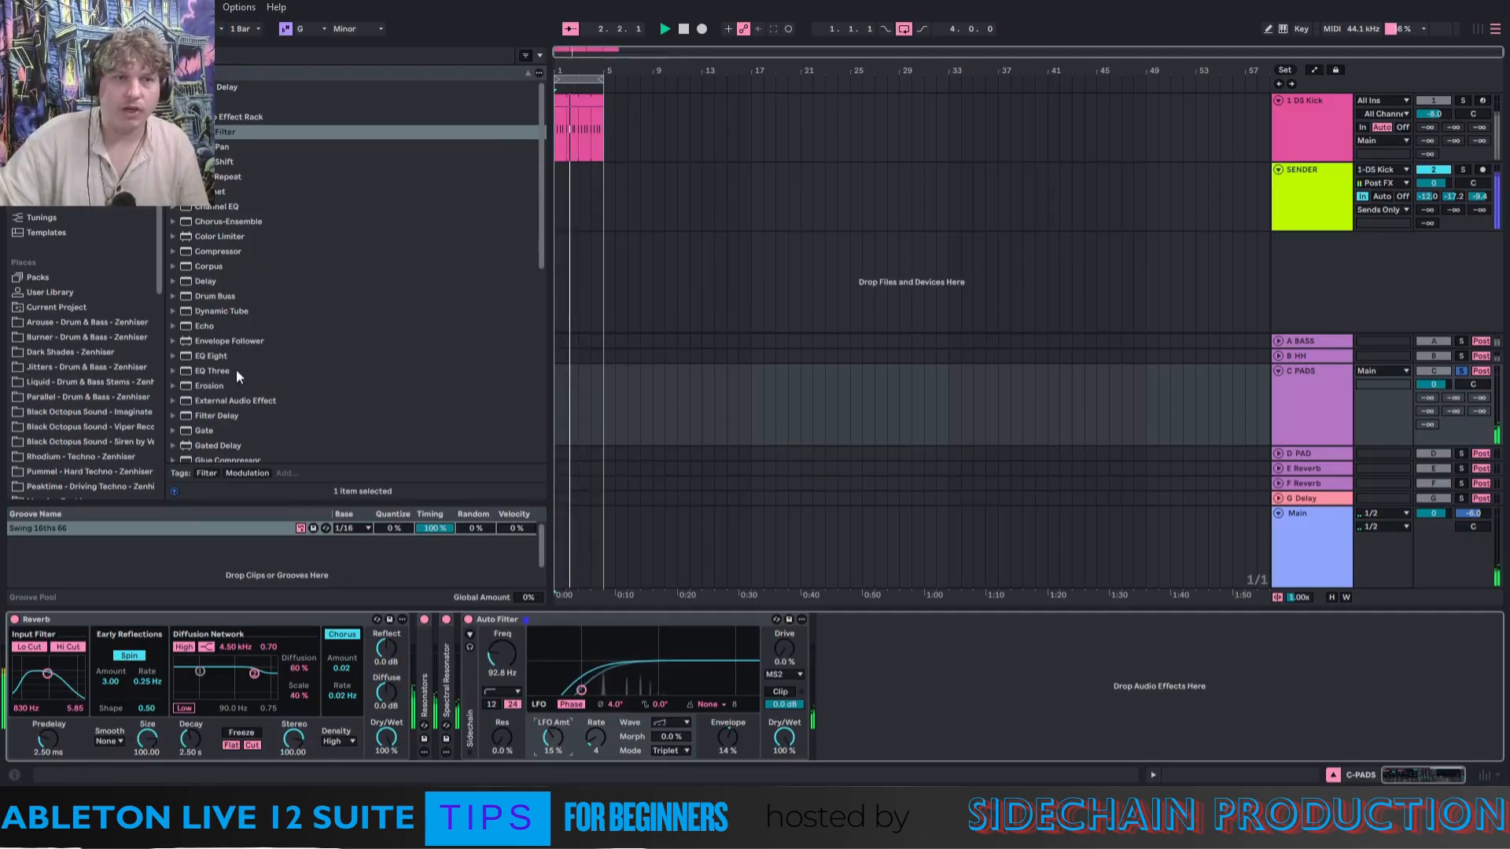
Add an EQ Eight after the Auto Filter on C PADS, with band 1 as a steep low cut at 225 Hz.
drag(210, 356, 808, 674)
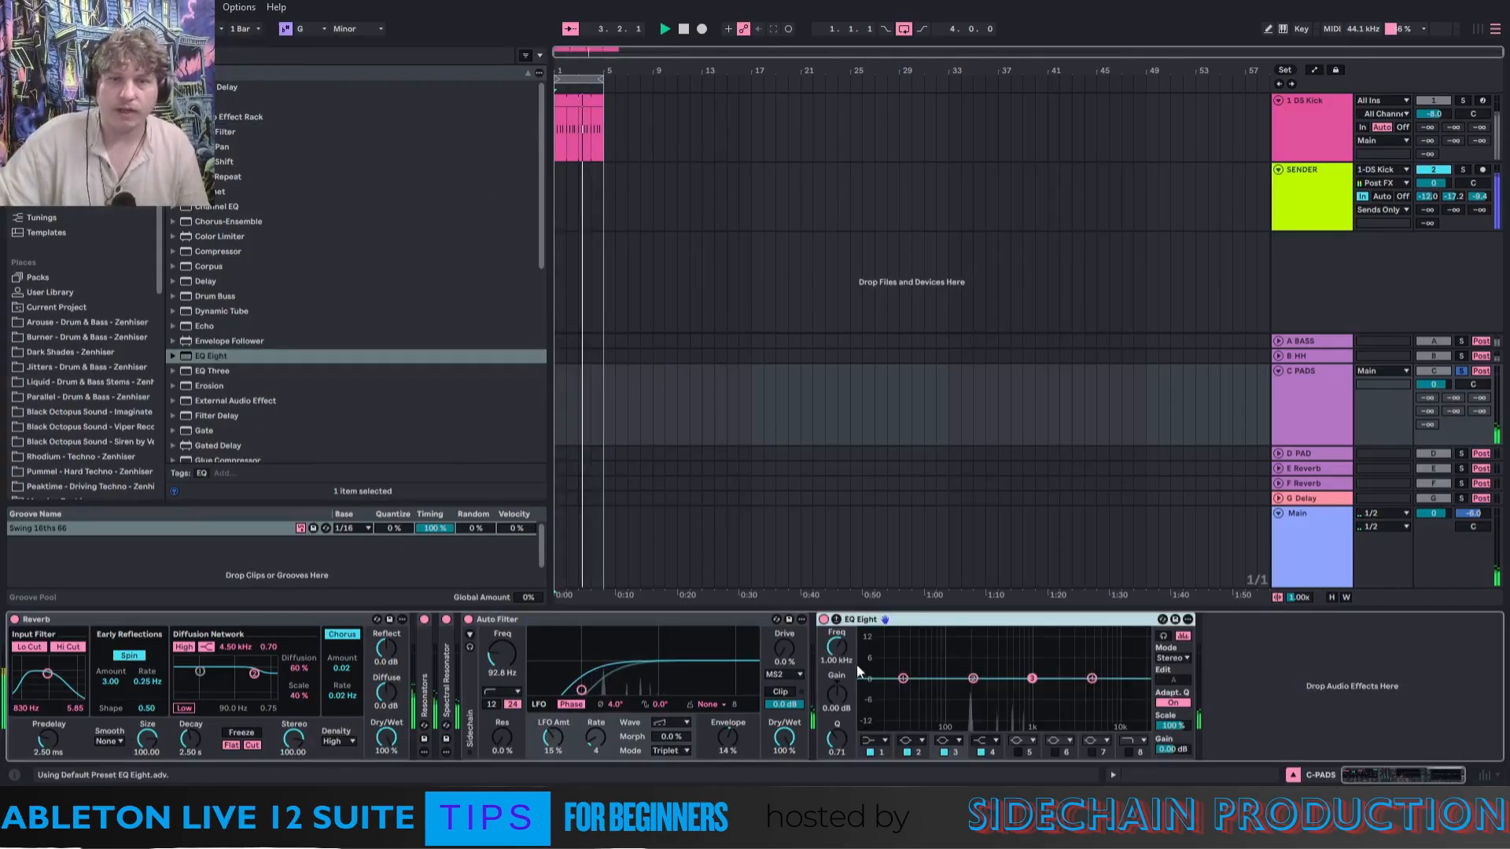
click(872, 741)
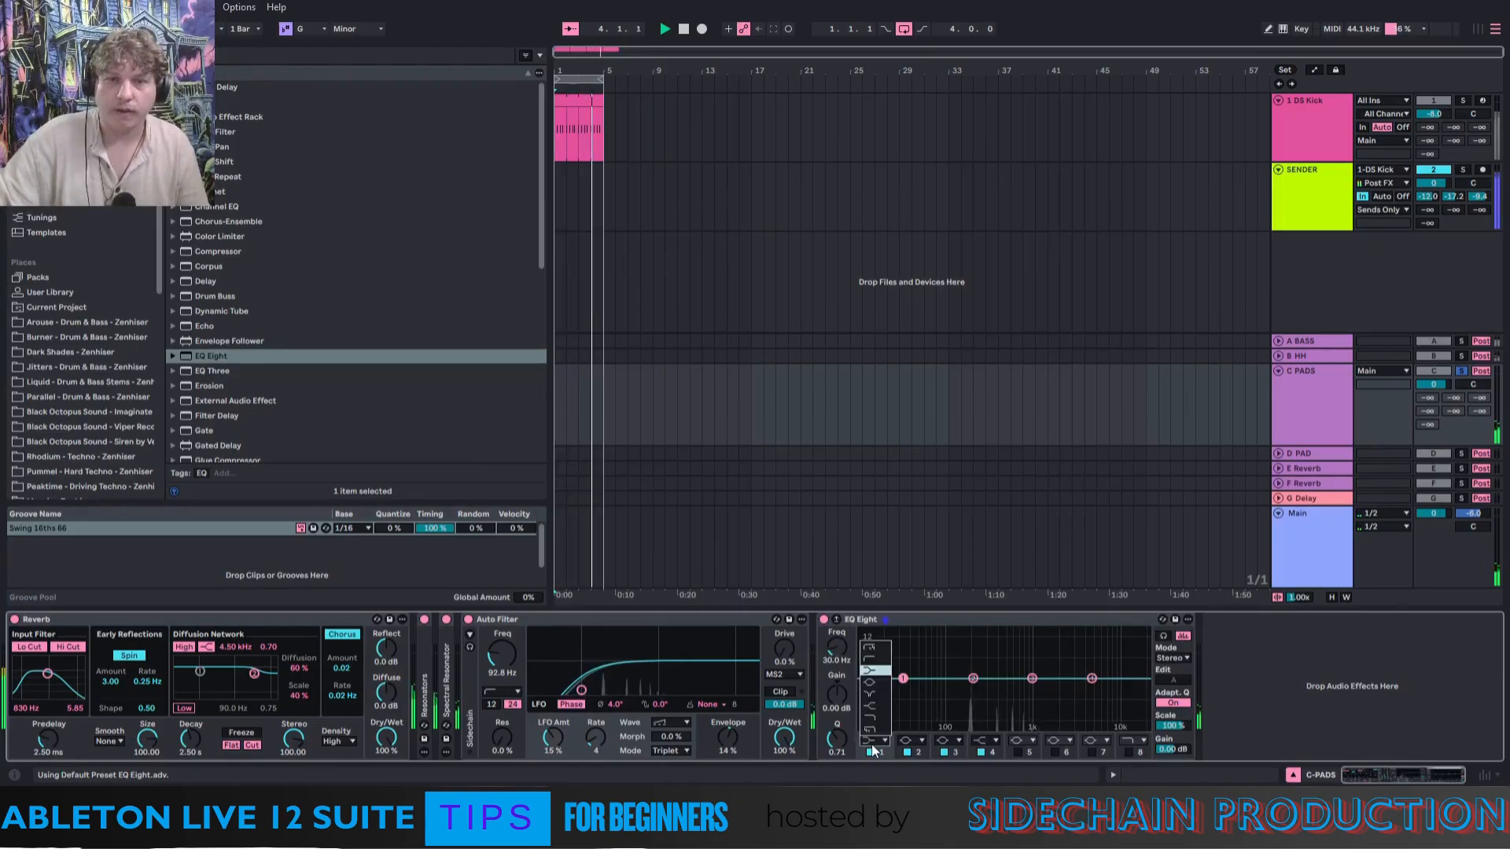
click(869, 647)
drag(903, 678, 971, 690)
drag(843, 646, 843, 642)
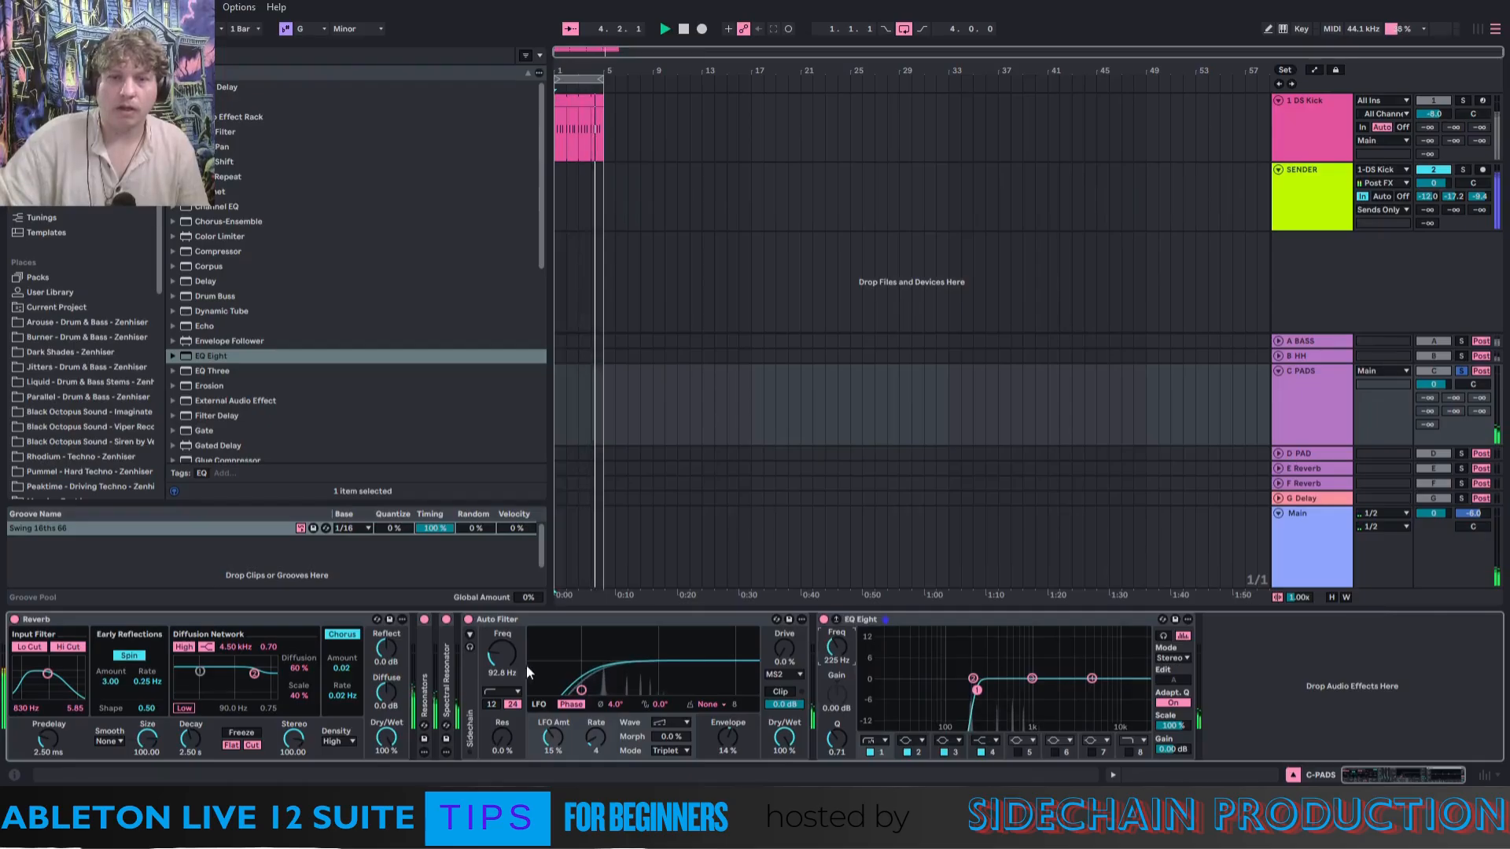
Insert a Reverb between the Auto Filter and EQ Eight, with only the input Lo Cut active at 2.41 kHz.
drag(541, 149, 540, 309)
click(209, 331)
drag(209, 331, 867, 676)
click(833, 649)
click(877, 648)
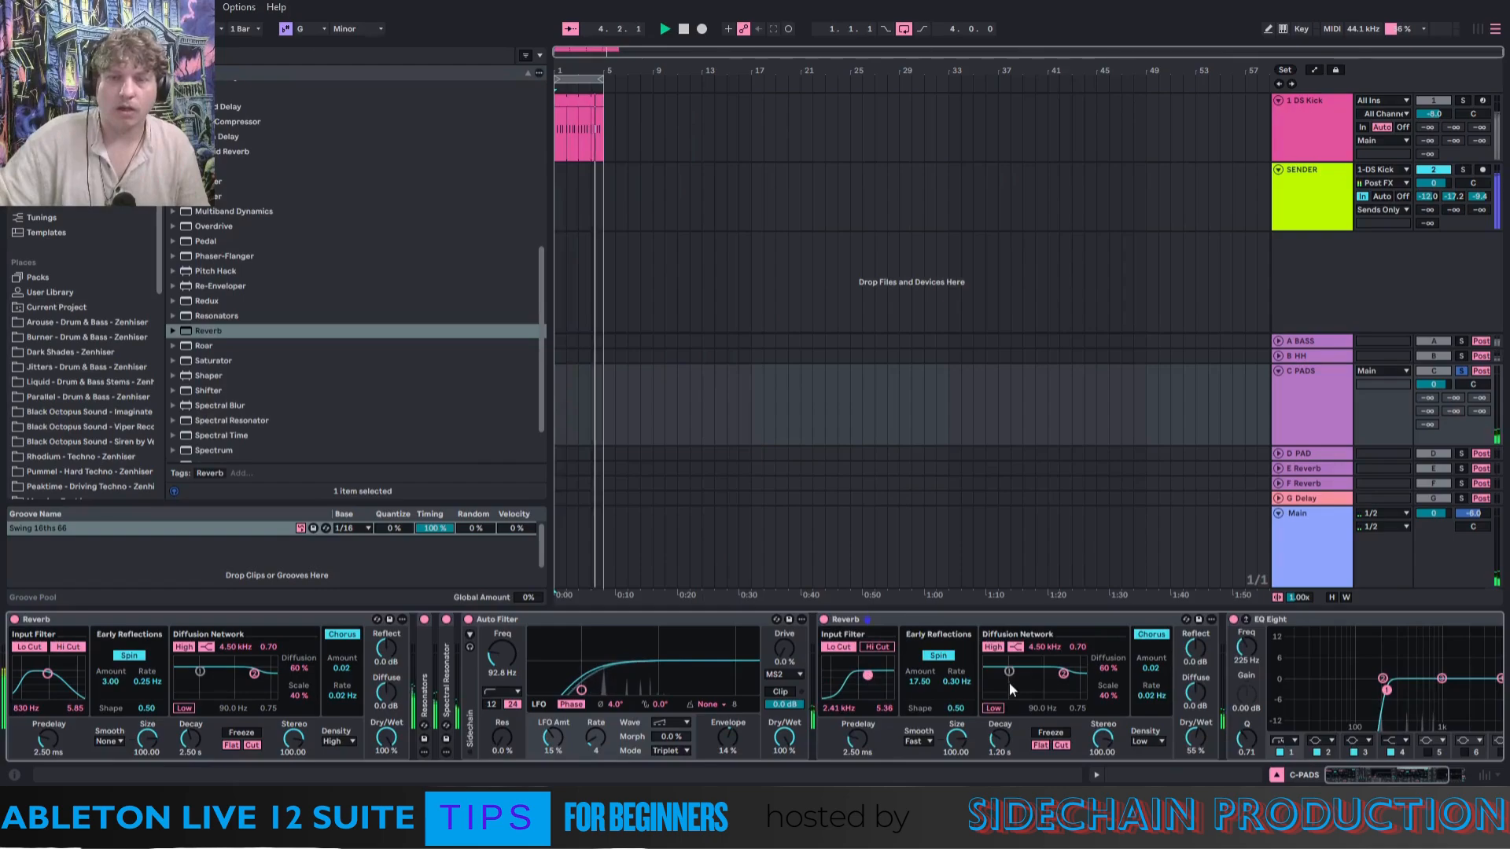
Set the second Reverb's Dry/Wet to 69% and its decay to 4.34 s.
drag(1195, 737, 1181, 721)
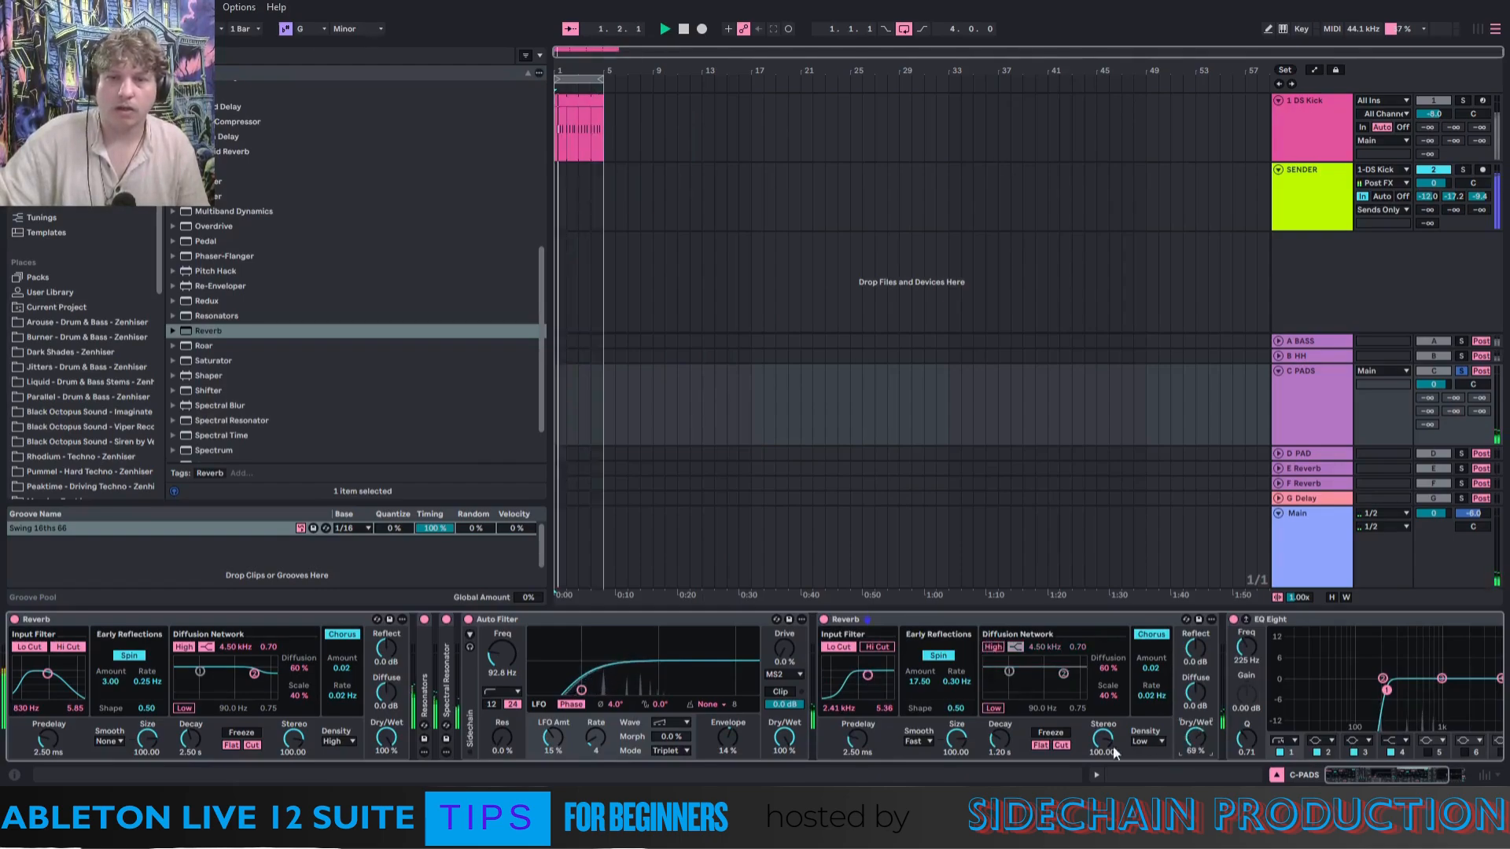
drag(999, 740, 1000, 715)
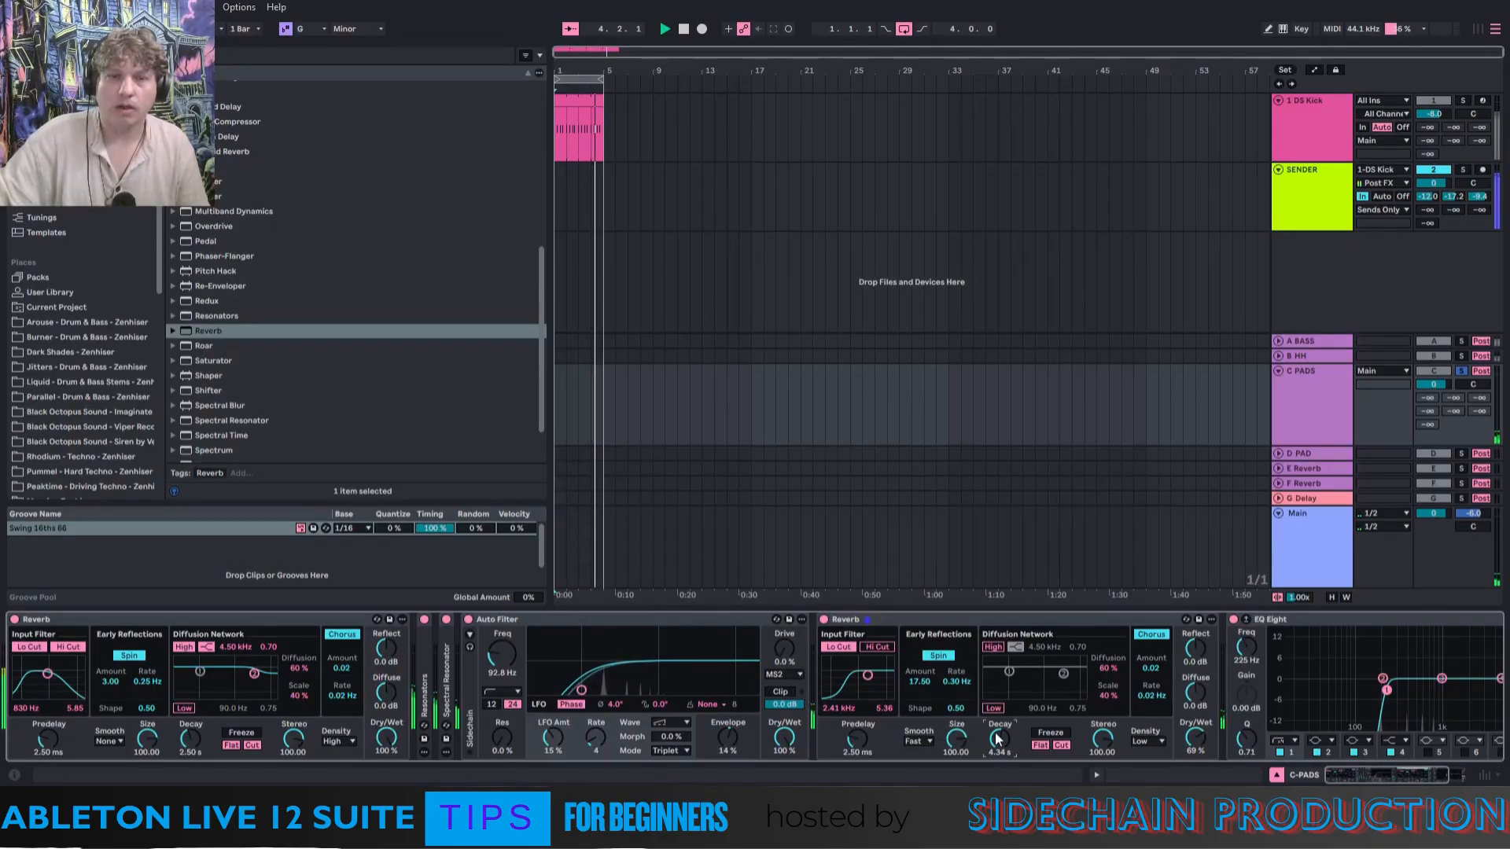
click(511, 705)
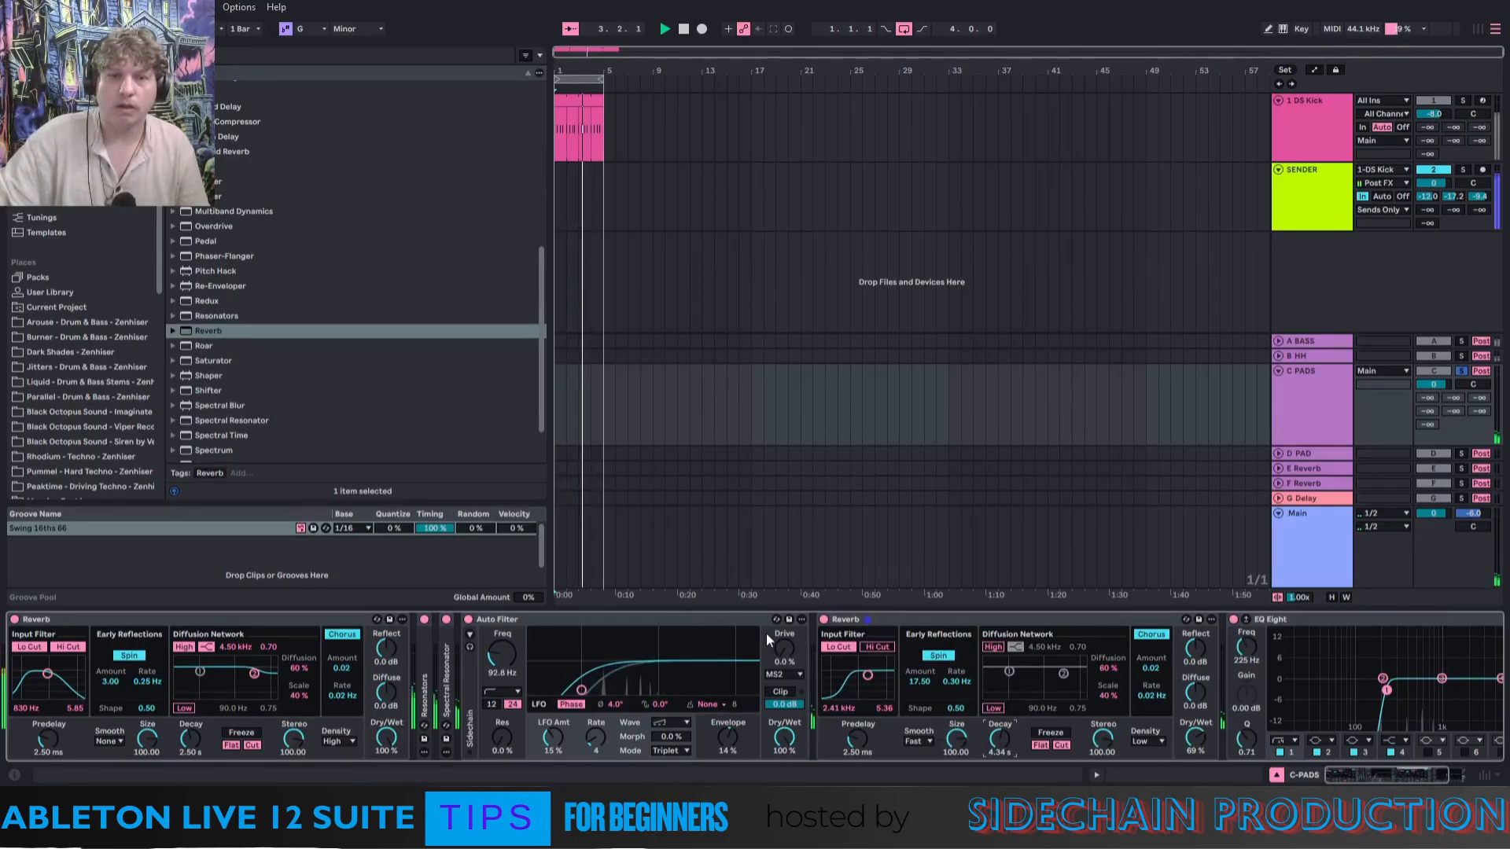
Collapse the Auto Filter and the second Reverb on C PADS and take the track out of solo.
double_click(542, 619)
double_click(555, 619)
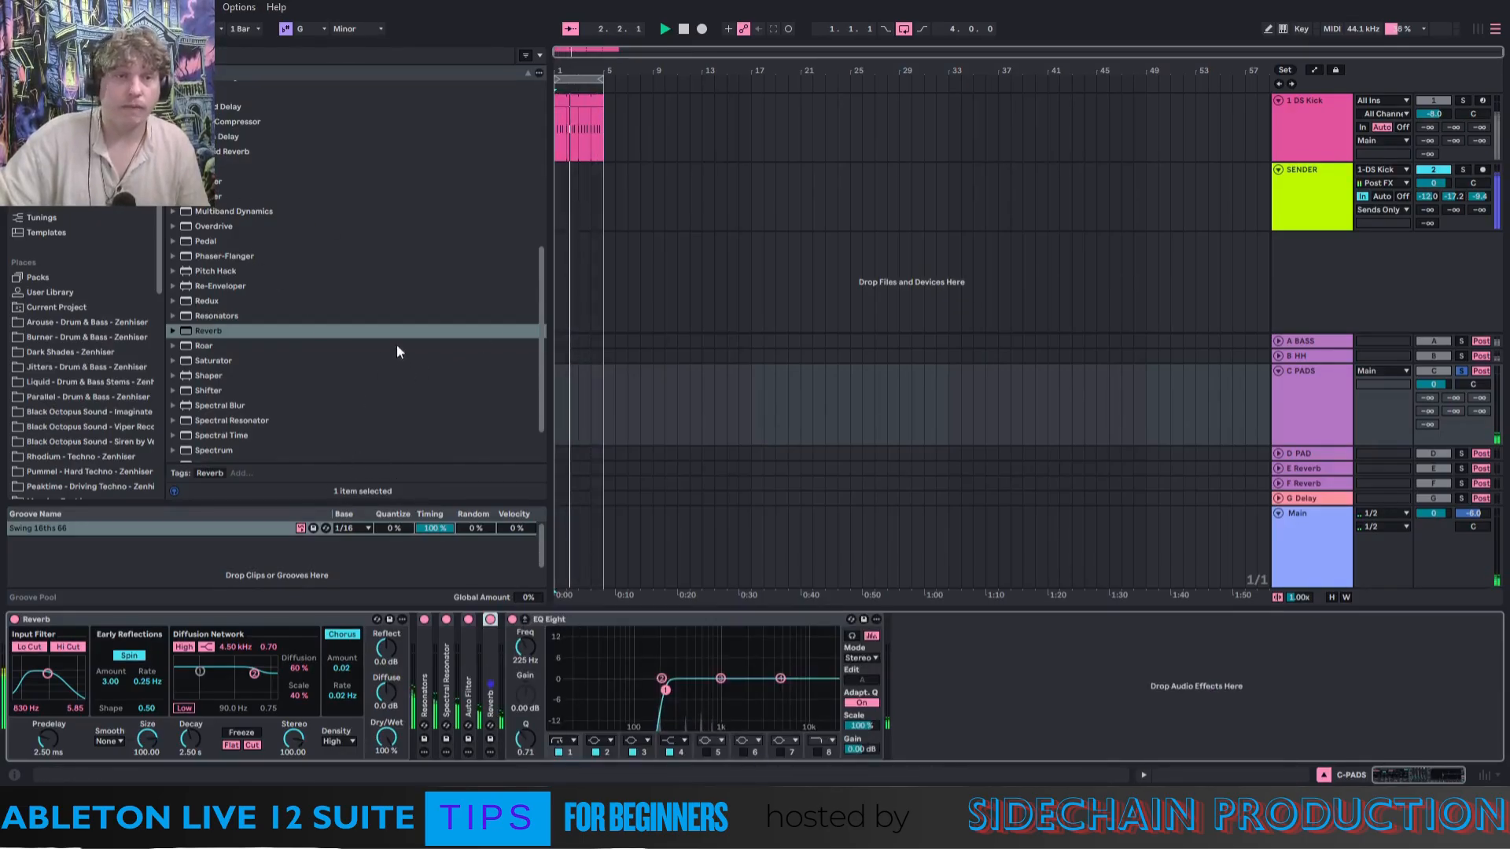
click(1459, 371)
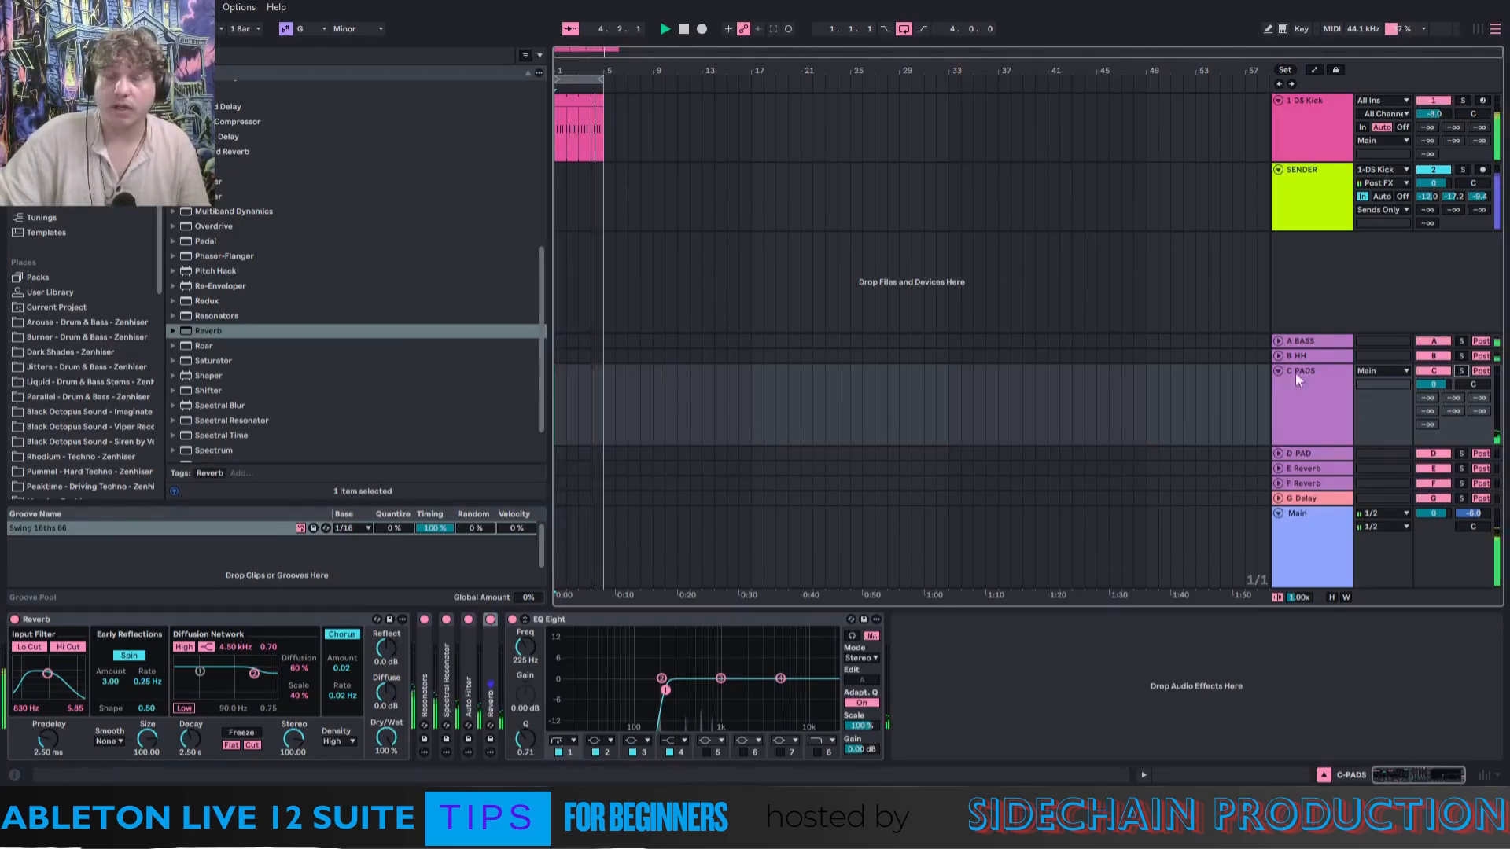
click(1329, 418)
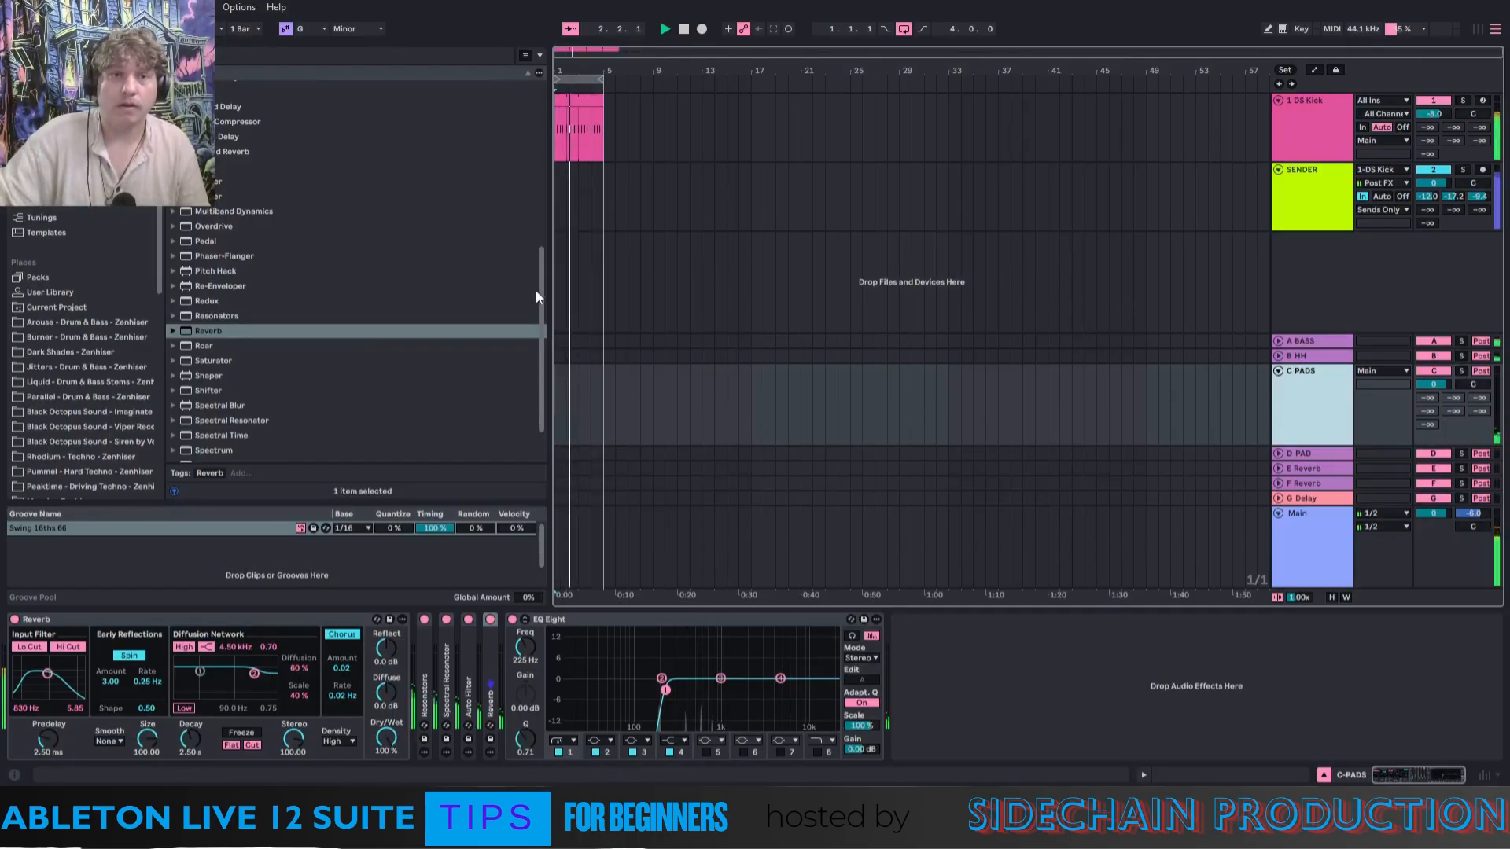
Insert a Phaser-Flanger in Flanger mode before C PADS' EQ Eight, solo the track, and set rate 4, feedback 25% and Dry/Wet 49%.
mouse_move(539, 290)
mouse_down()
mouse_move(538, 277)
mouse_move(547, 351)
mouse_move(541, 177)
mouse_move(557, 277)
mouse_up()
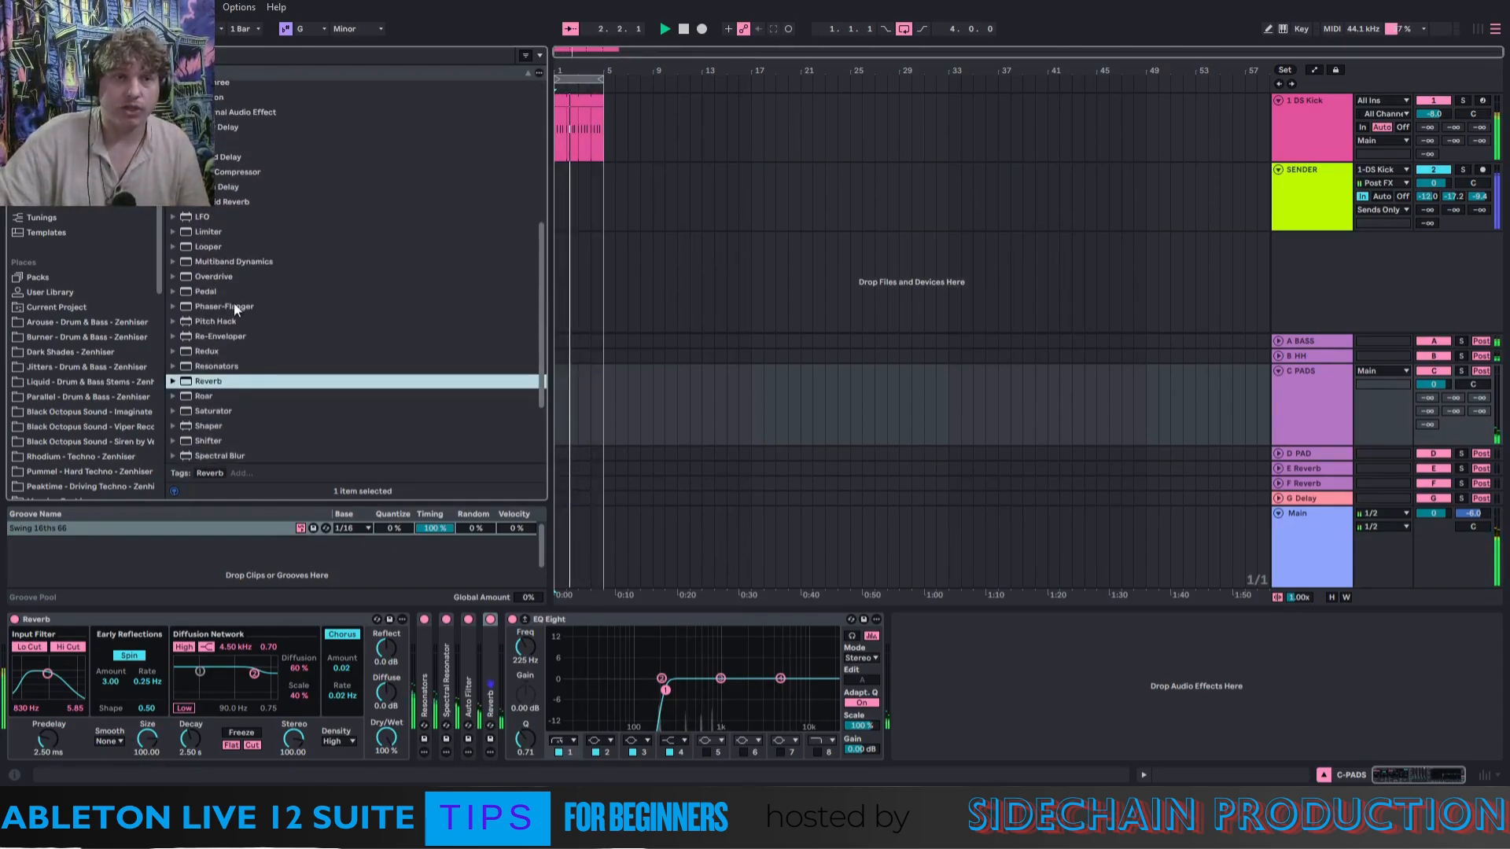
drag(234, 306, 500, 676)
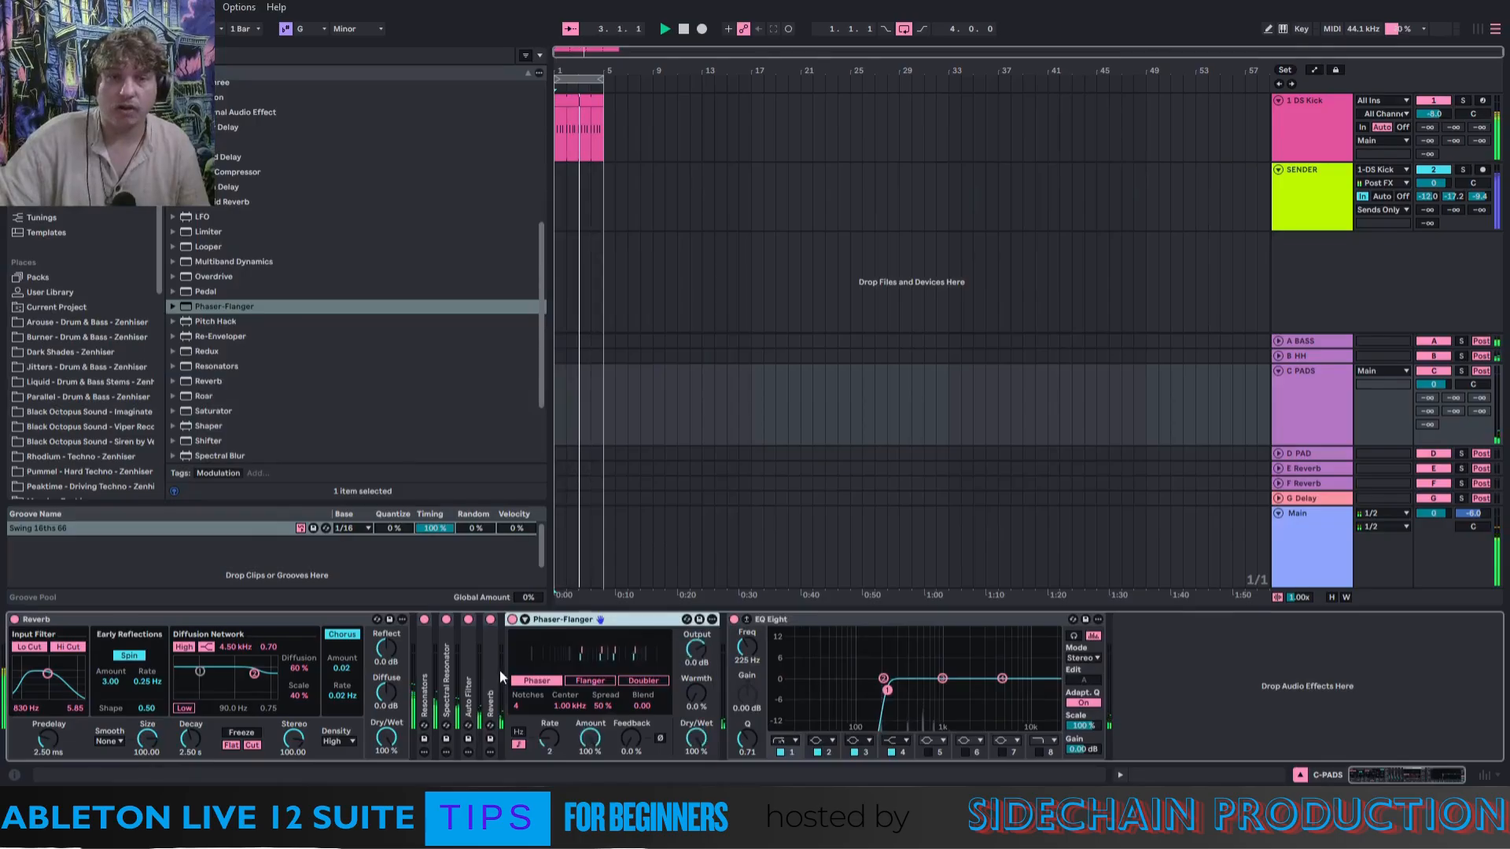
click(589, 680)
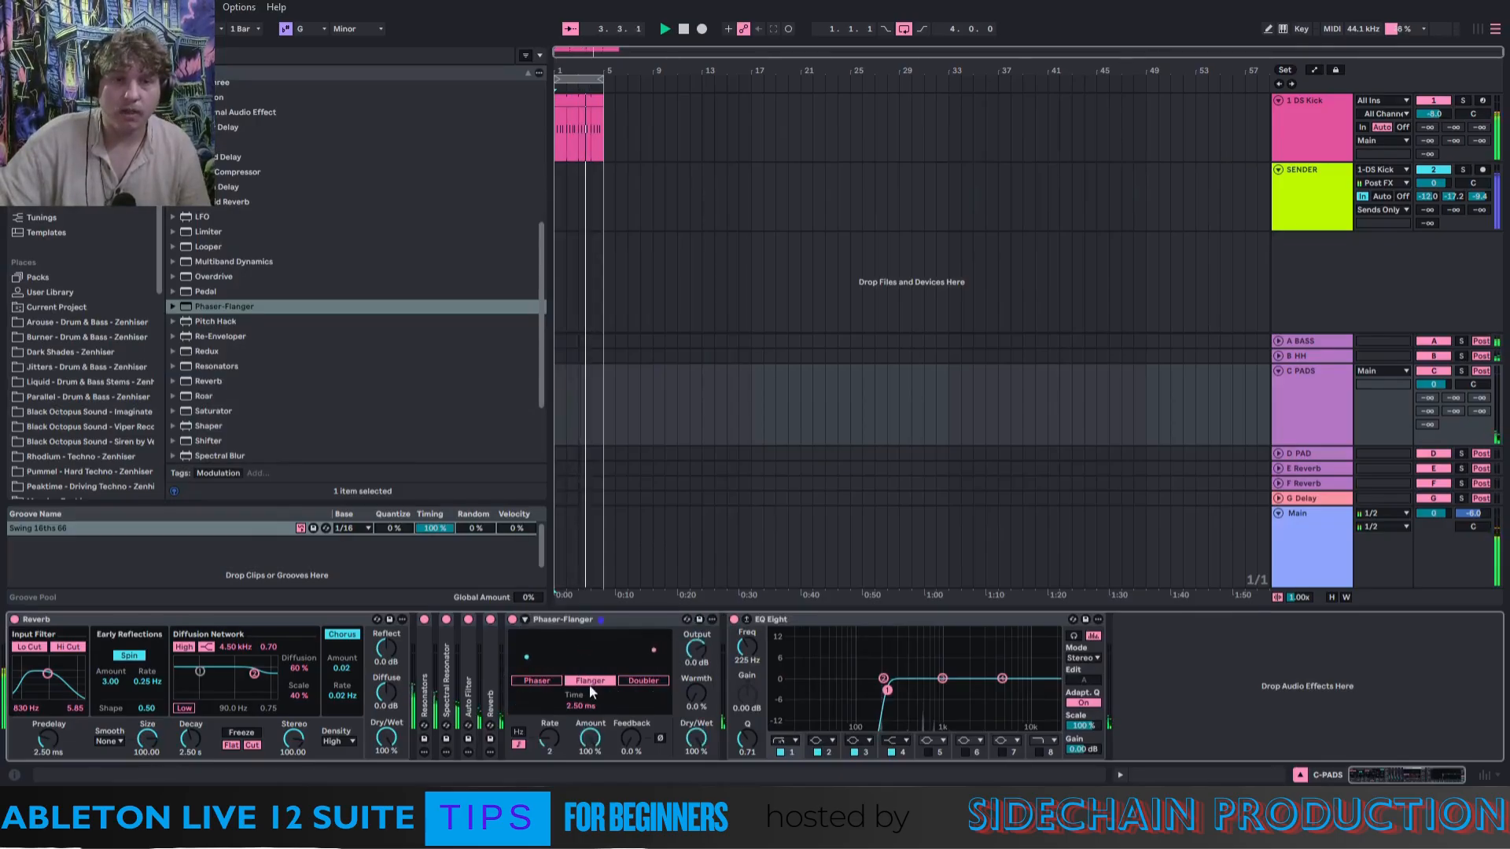
click(1461, 370)
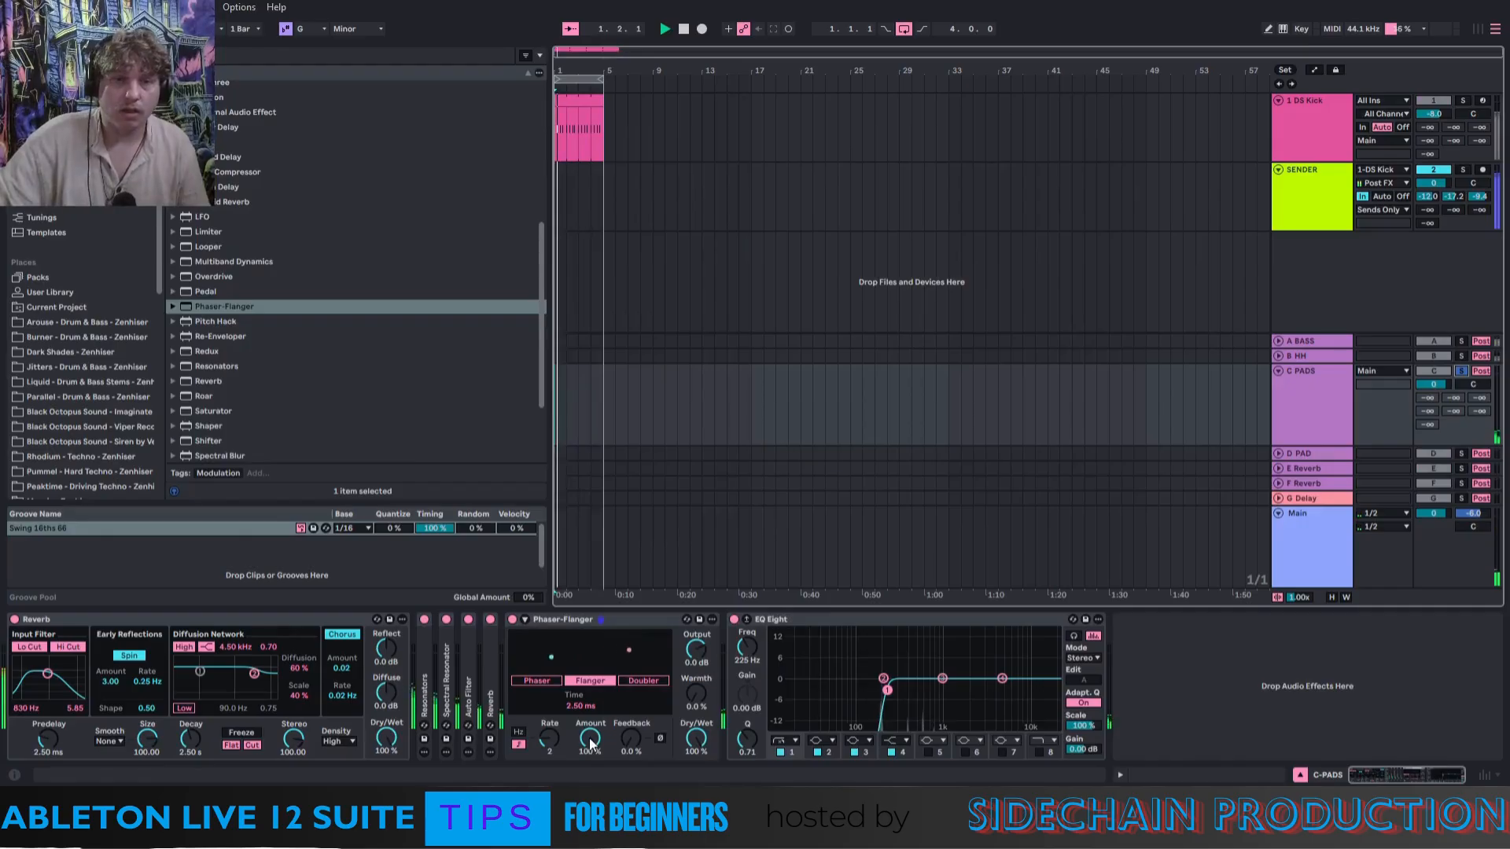
drag(548, 740, 694, 747)
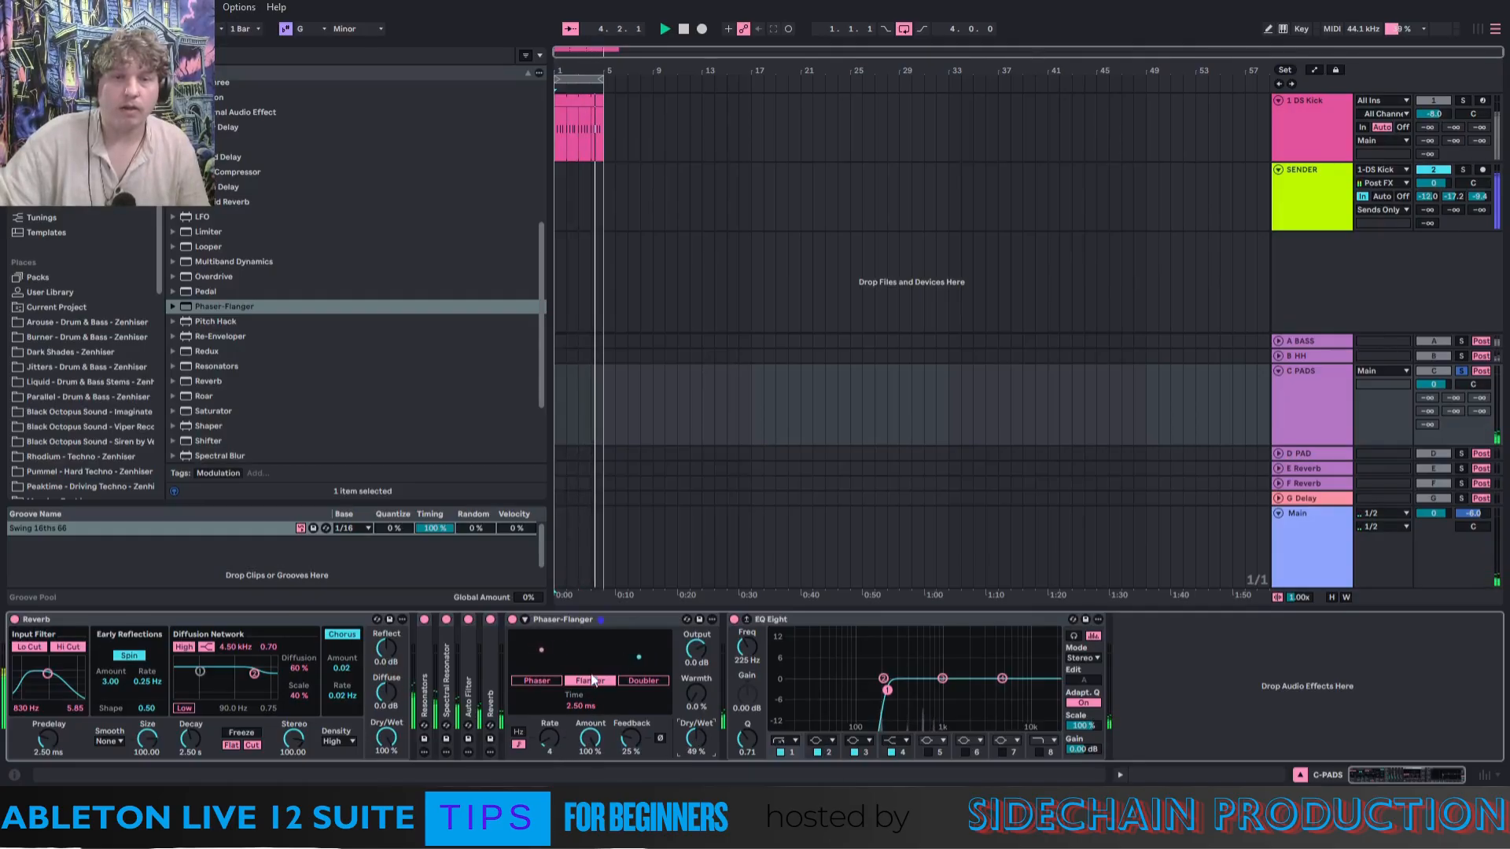
Add a Utility after the EQ Eight on C PADS with width 42%, and unsolo the track.
drag(540, 250, 432, 390)
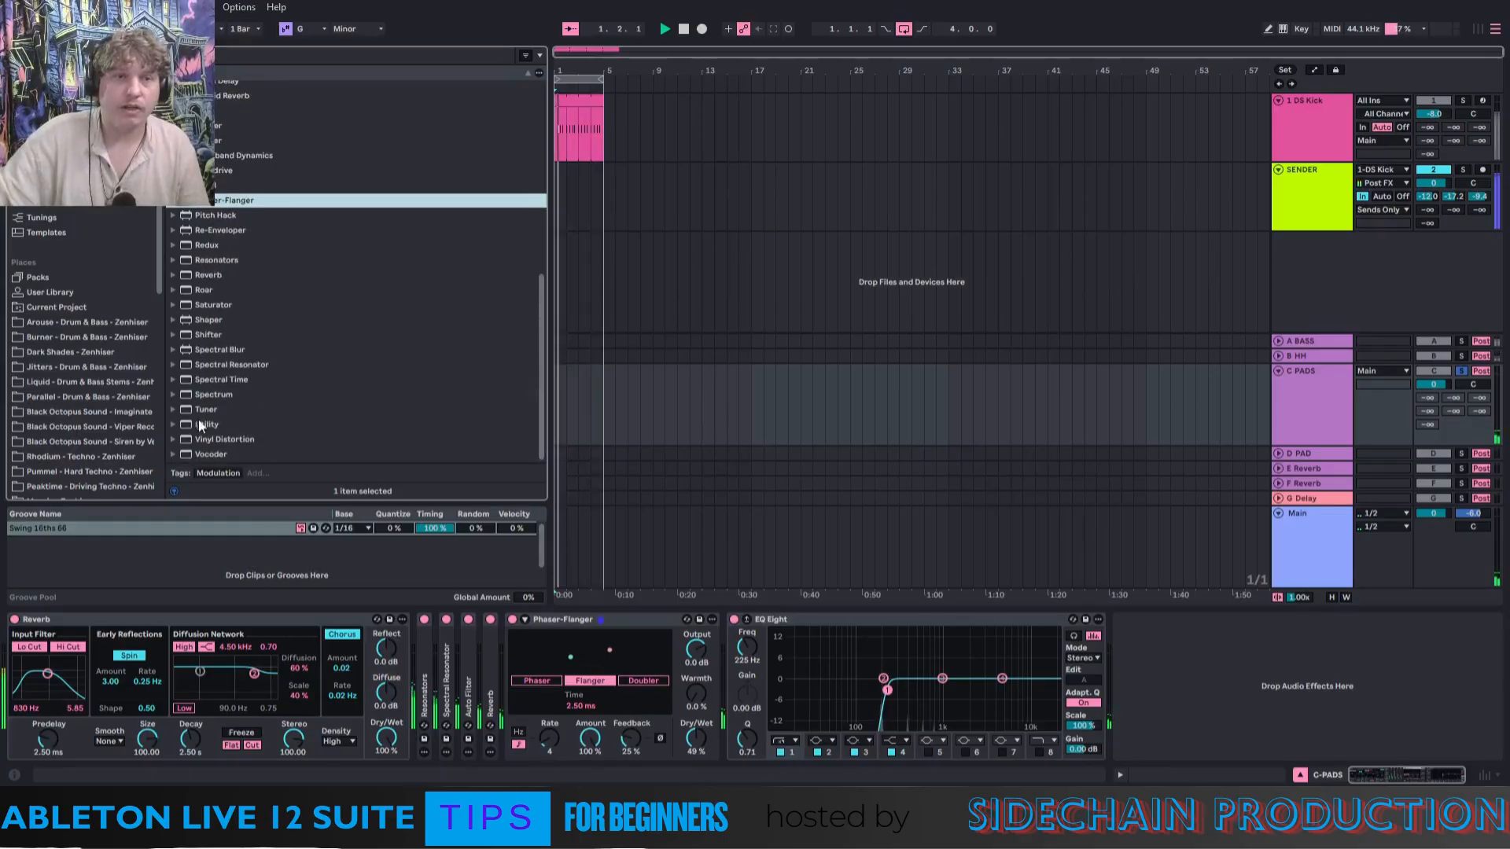
drag(198, 421, 1139, 741)
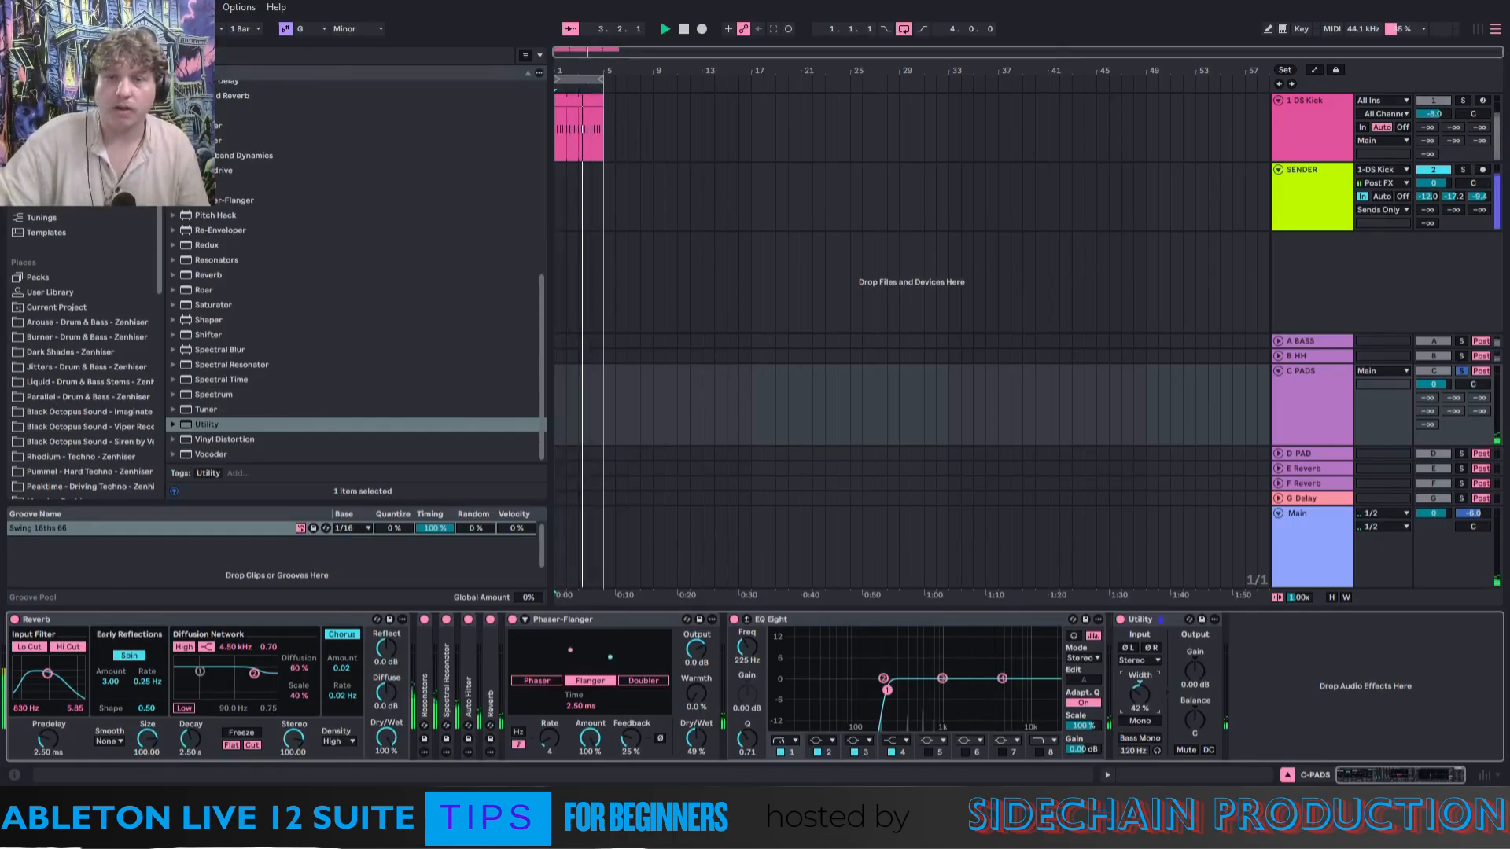
click(1461, 372)
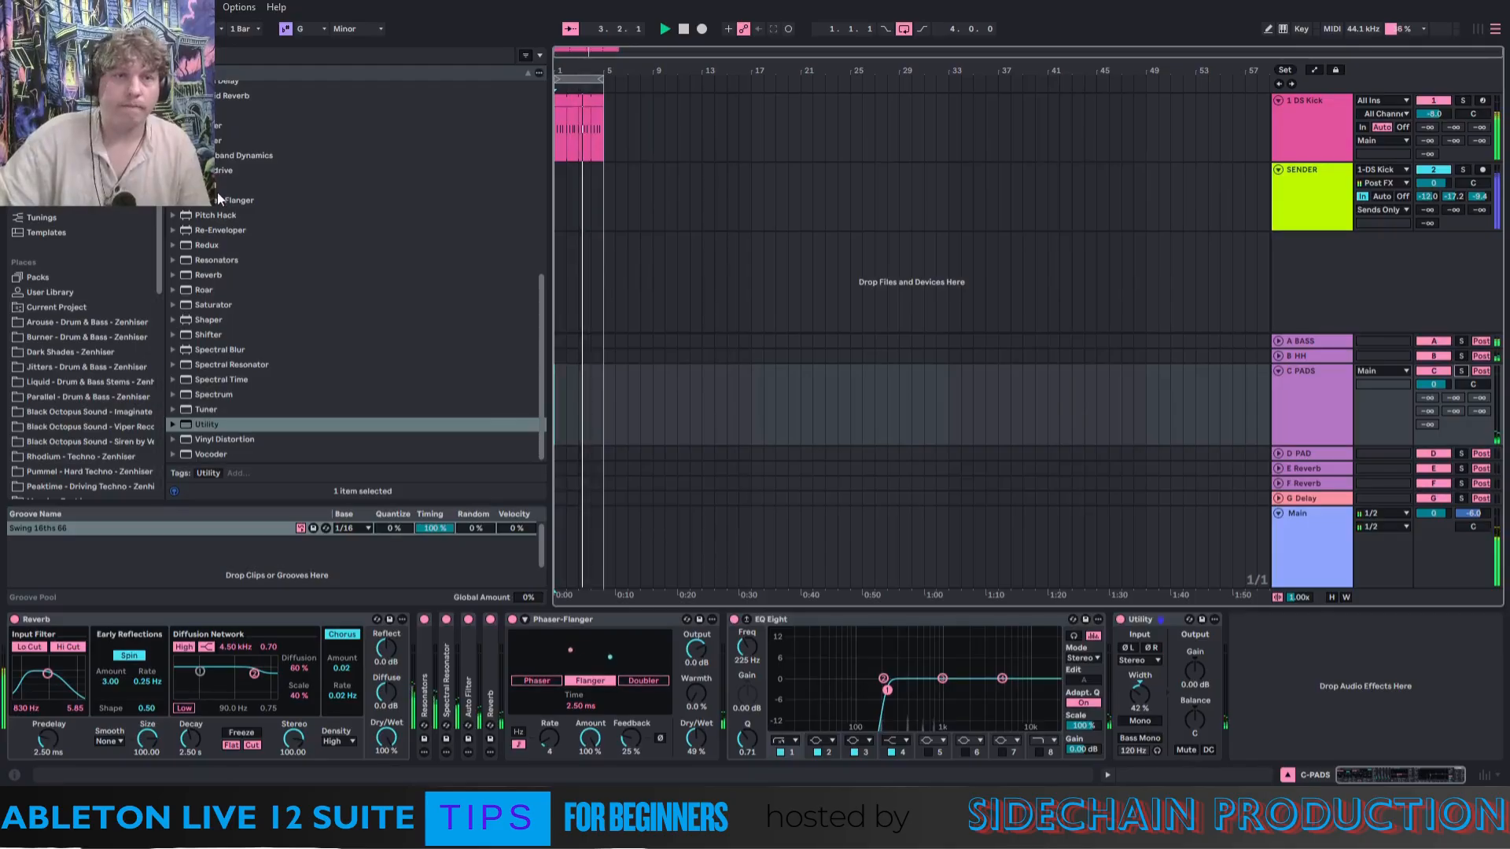
Add a Limiter after the Utility at the end of the C PADS effect chain.
click(217, 127)
drag(1304, 688, 1322, 653)
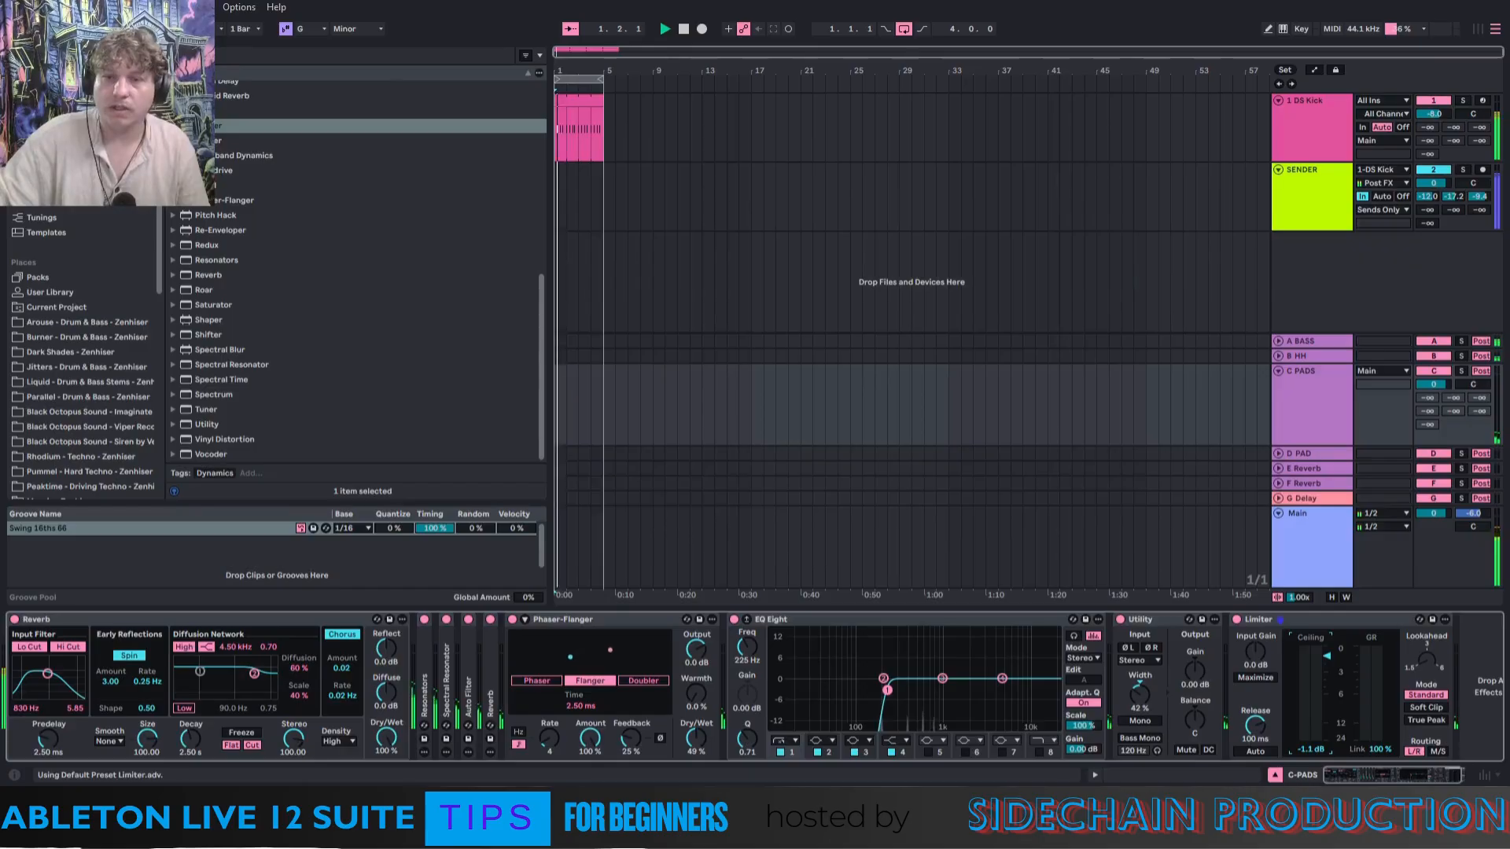
click(1298, 621)
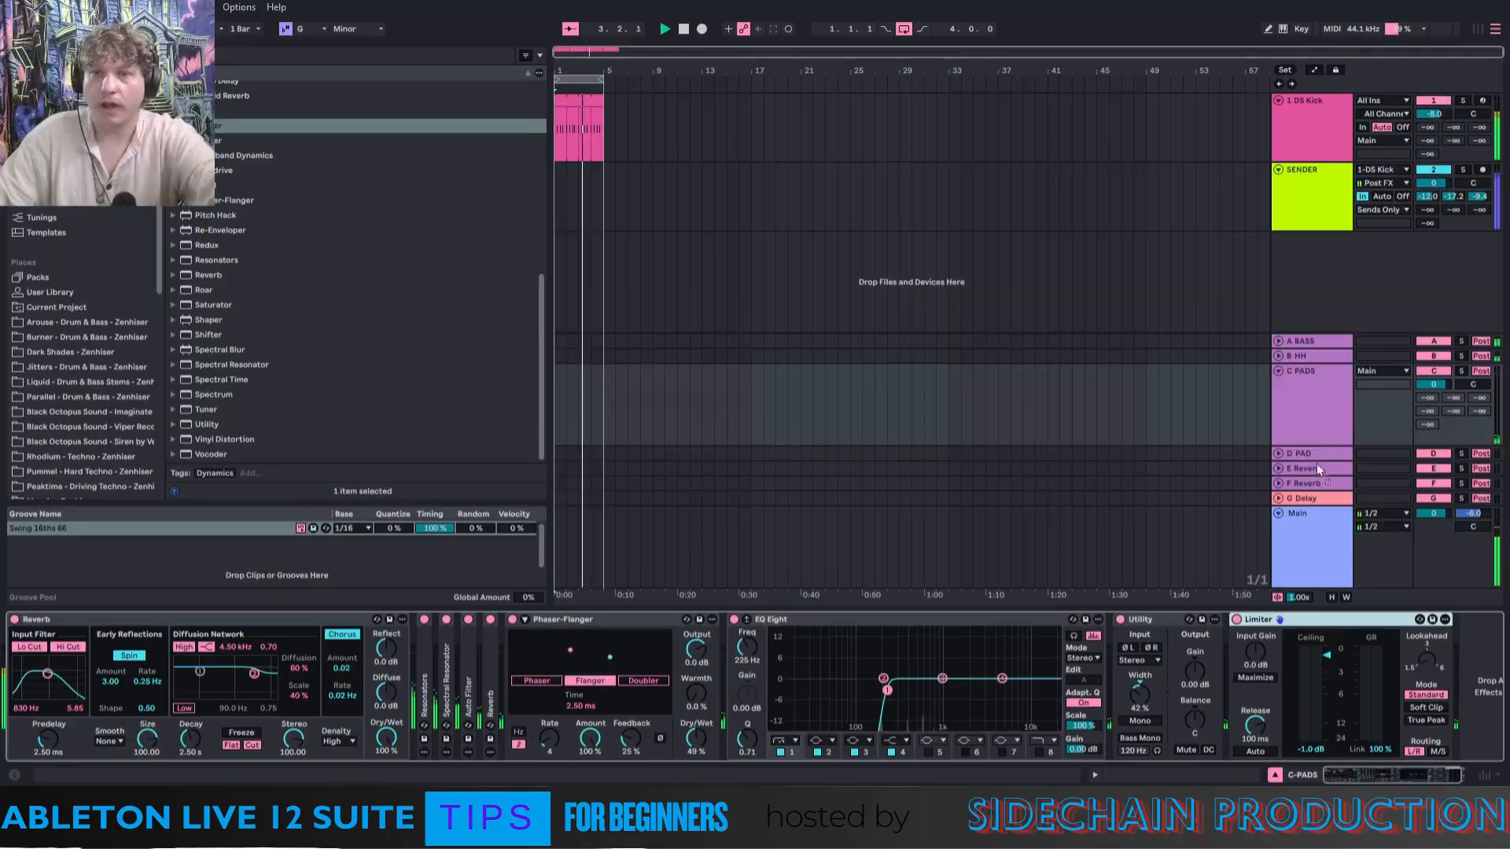
Enable all sends on the A BASS, C PADS and B HH return tracks.
click(1328, 355)
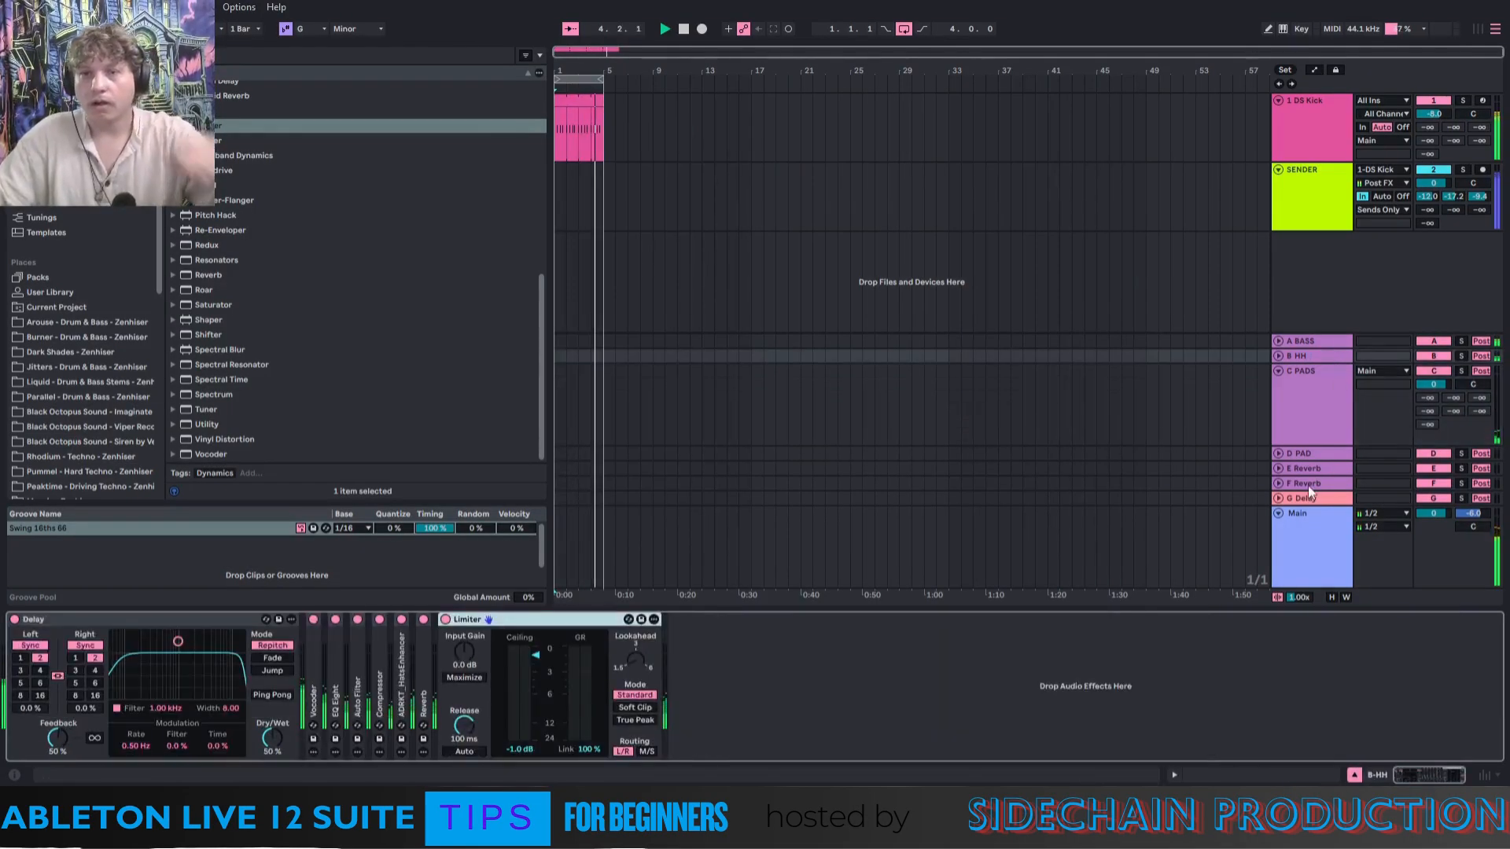
click(1325, 423)
click(1315, 355)
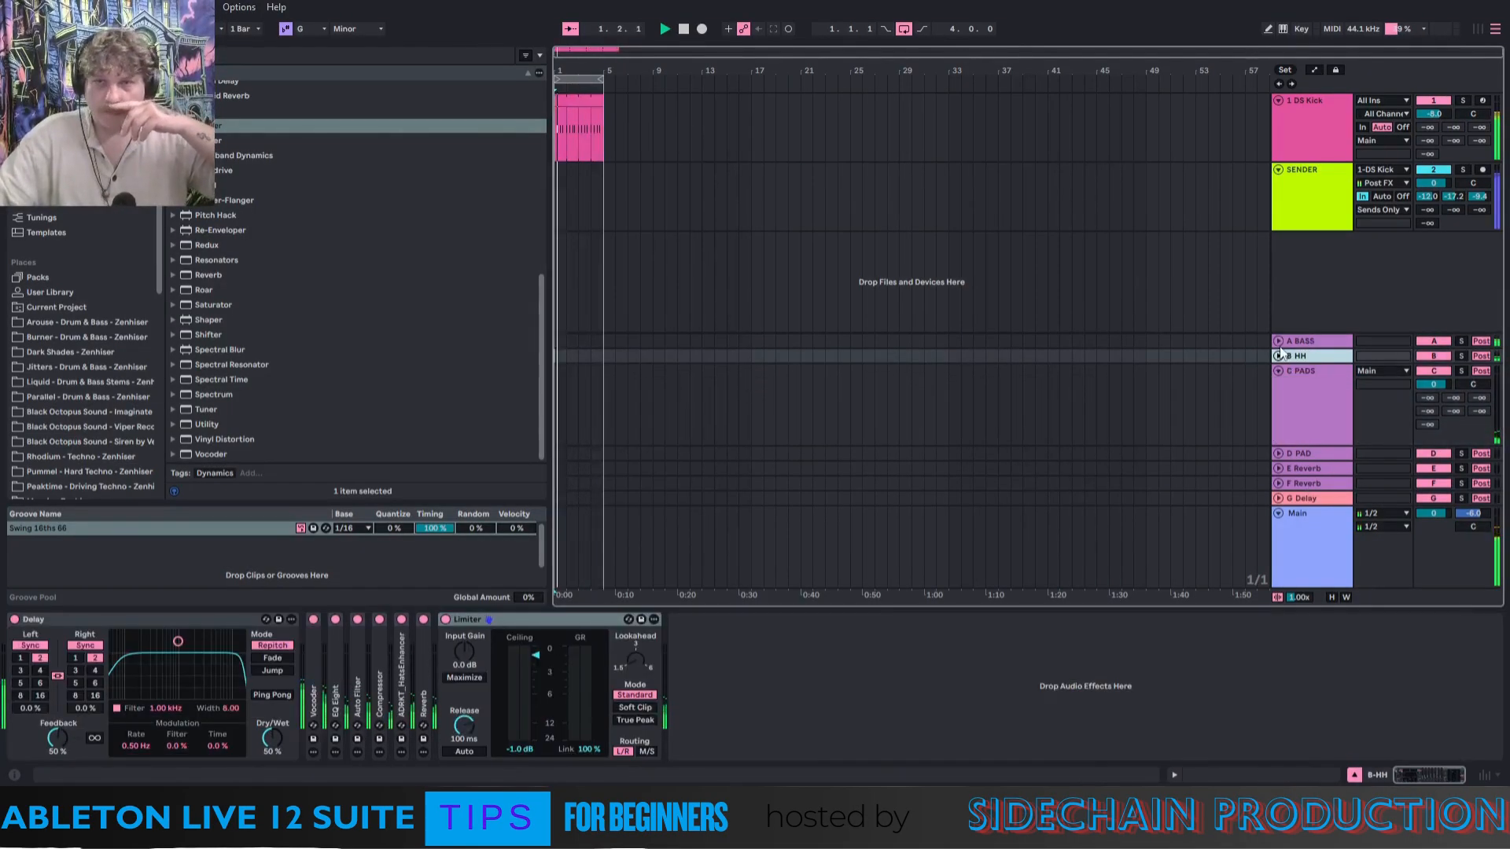
right_click(1419, 301)
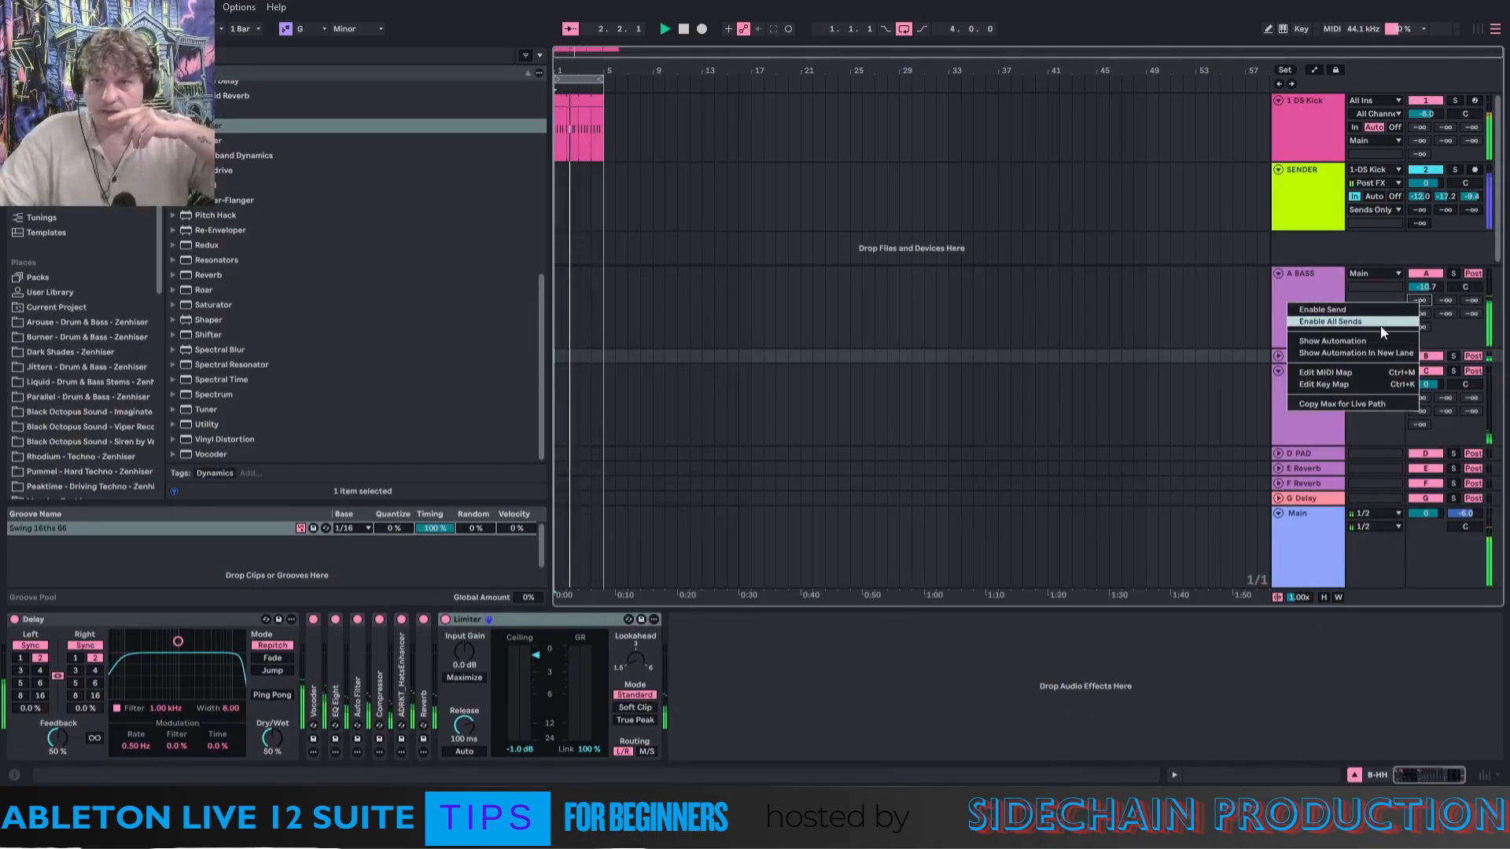
click(1378, 327)
right_click(1421, 398)
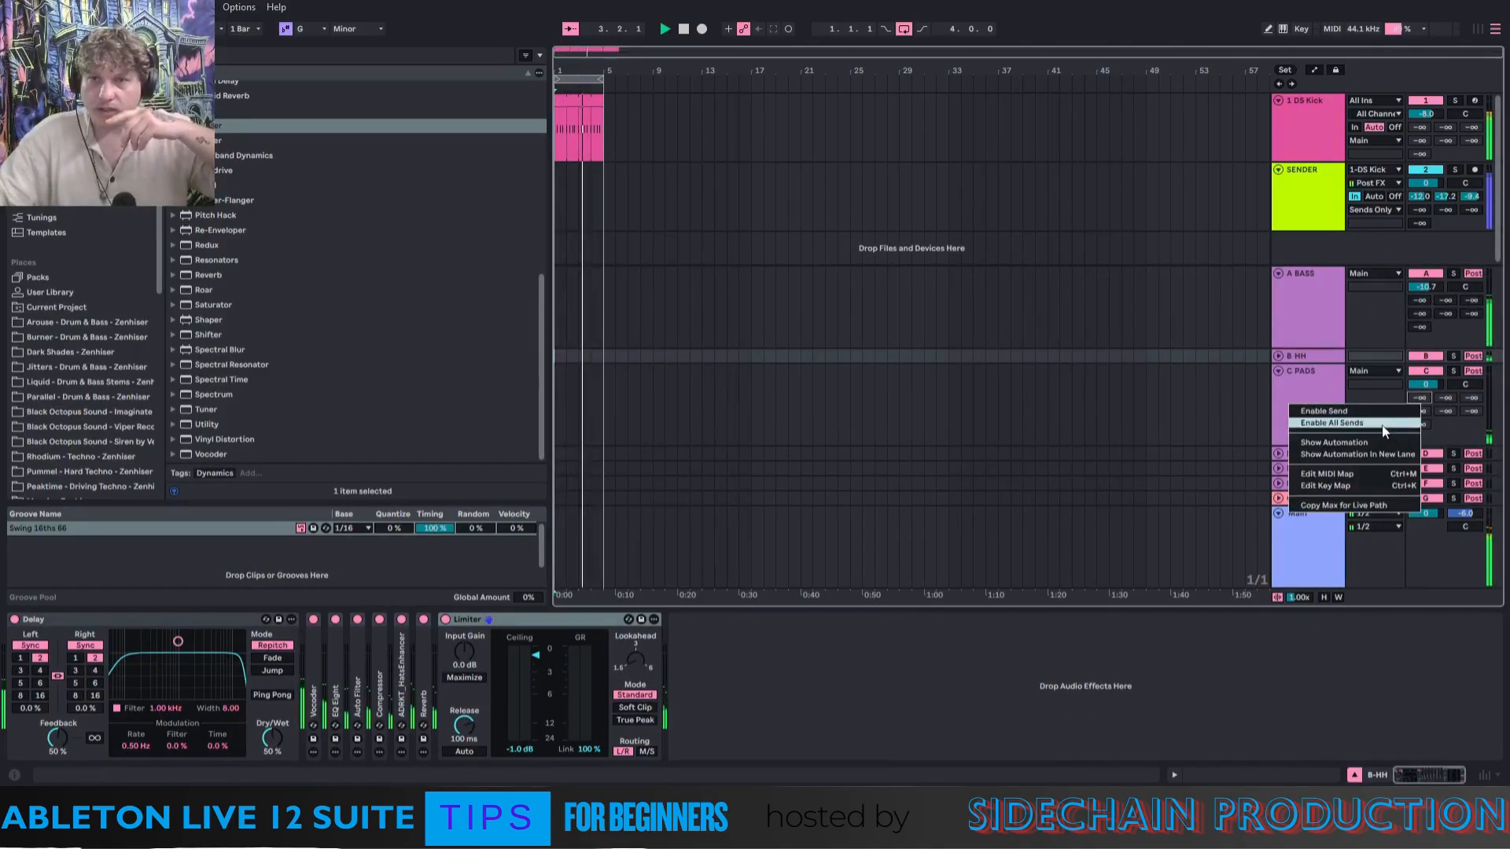
click(1321, 421)
click(1279, 356)
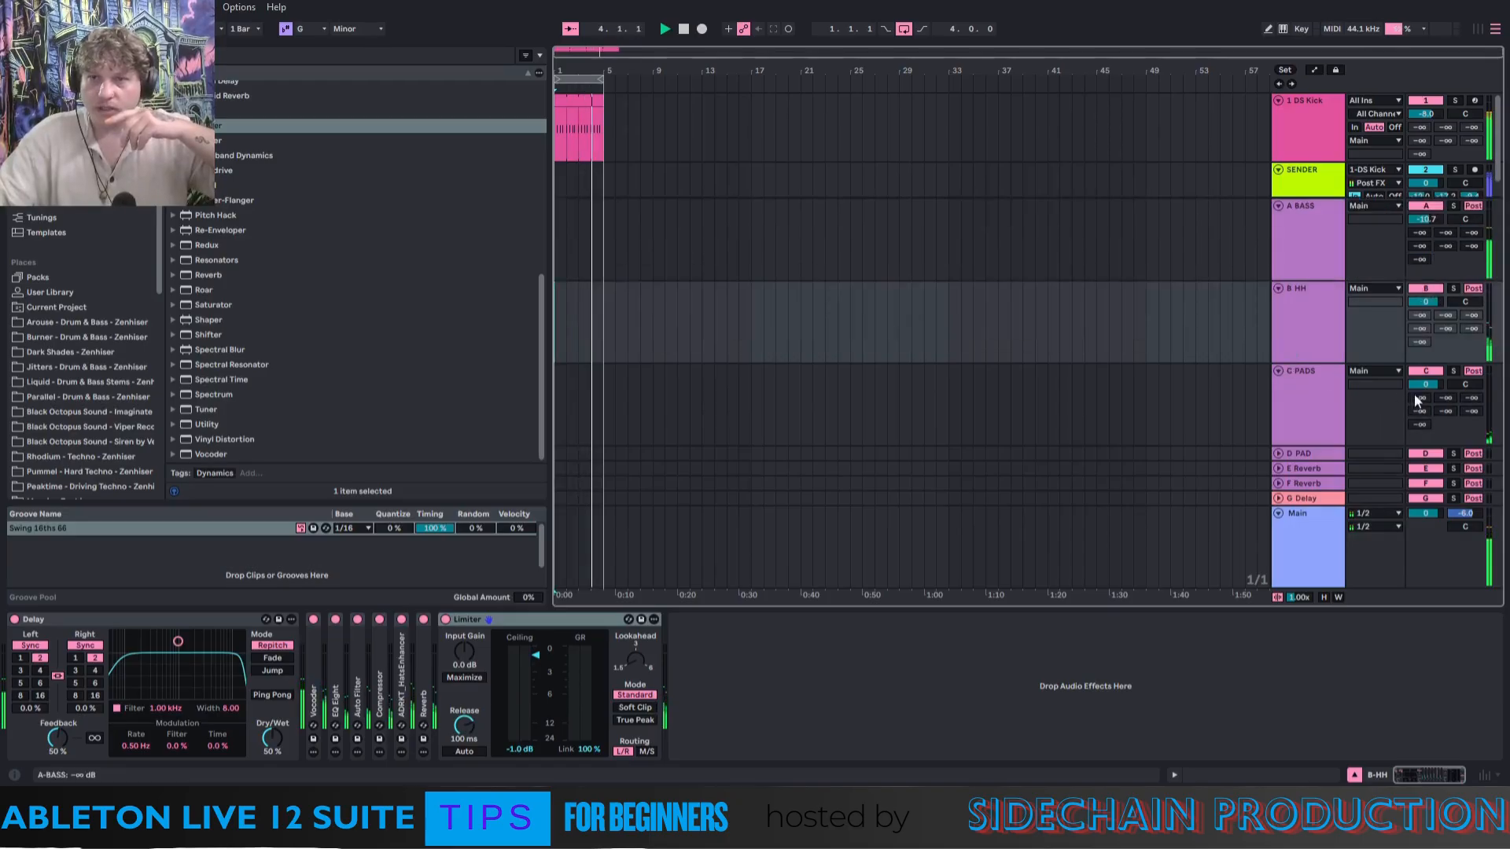
right_click(1422, 314)
click(1396, 341)
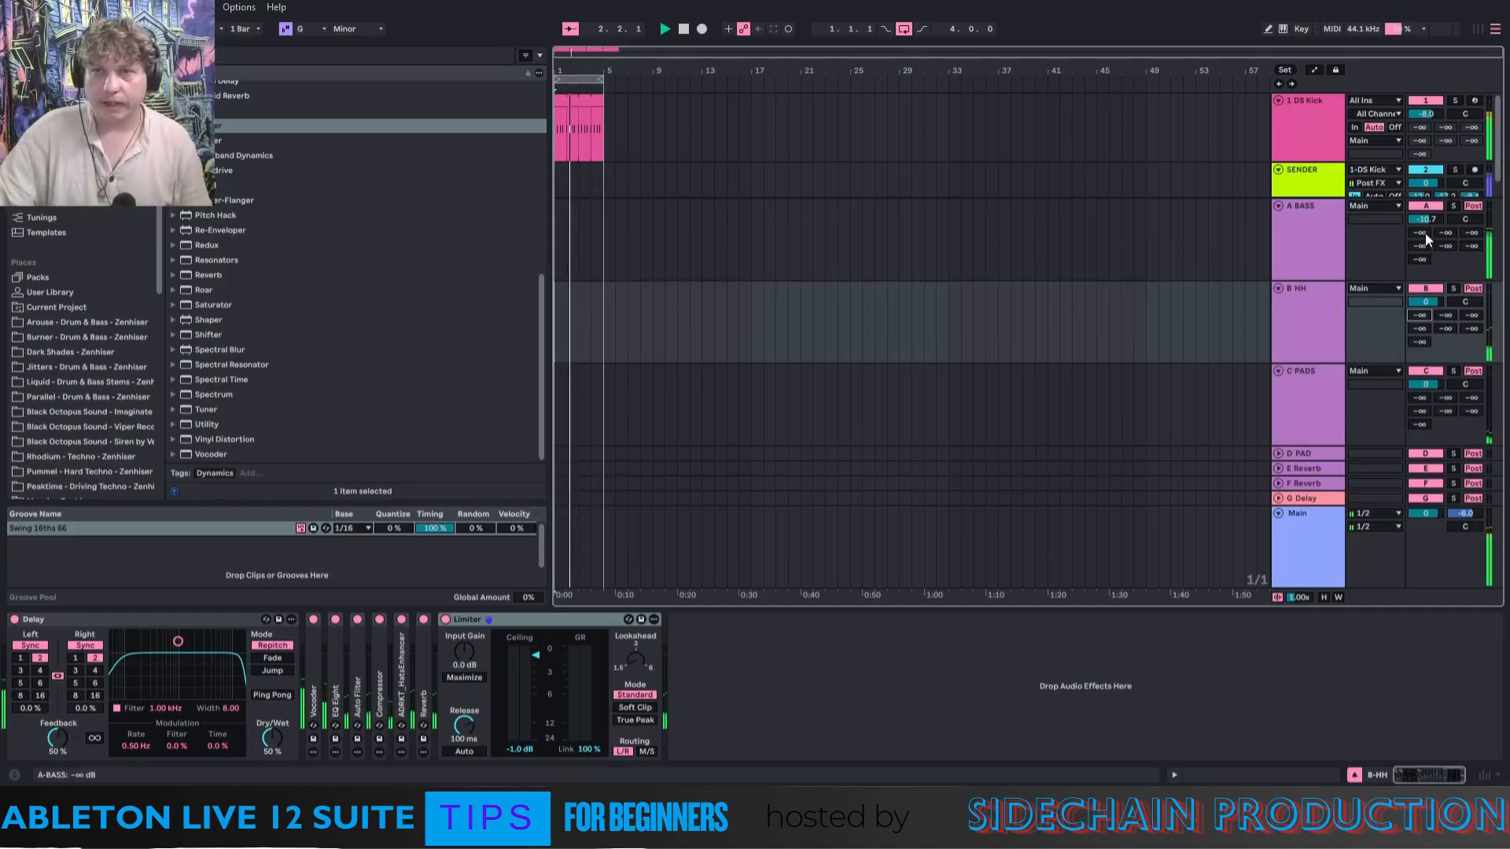
Set the A BASS return's send to A-BASS to -21.0 dB and show that send's automation.
drag(1417, 236, 1417, 233)
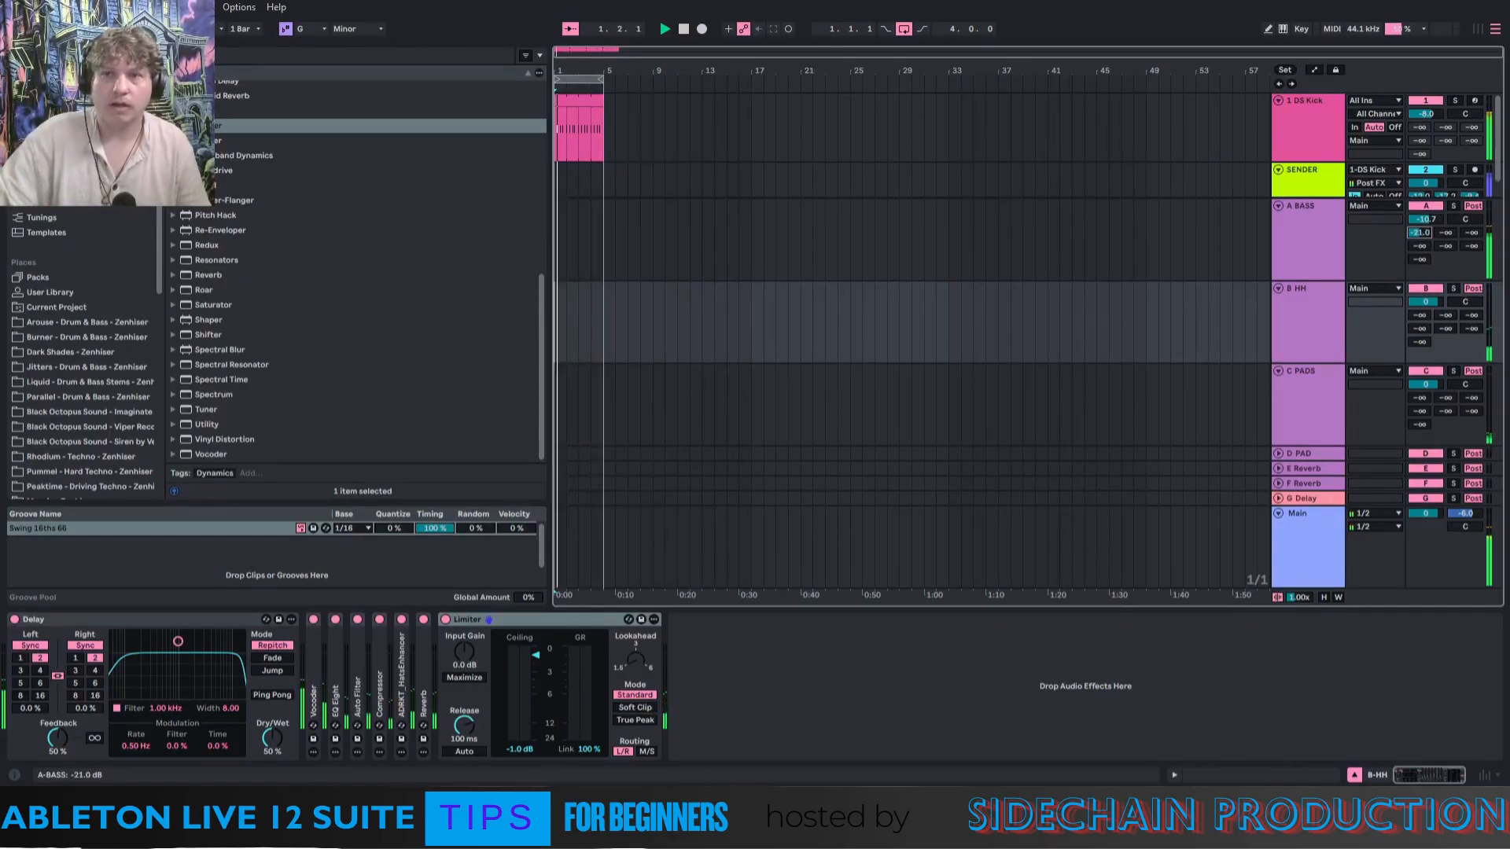
right_click(1416, 236)
click(1347, 275)
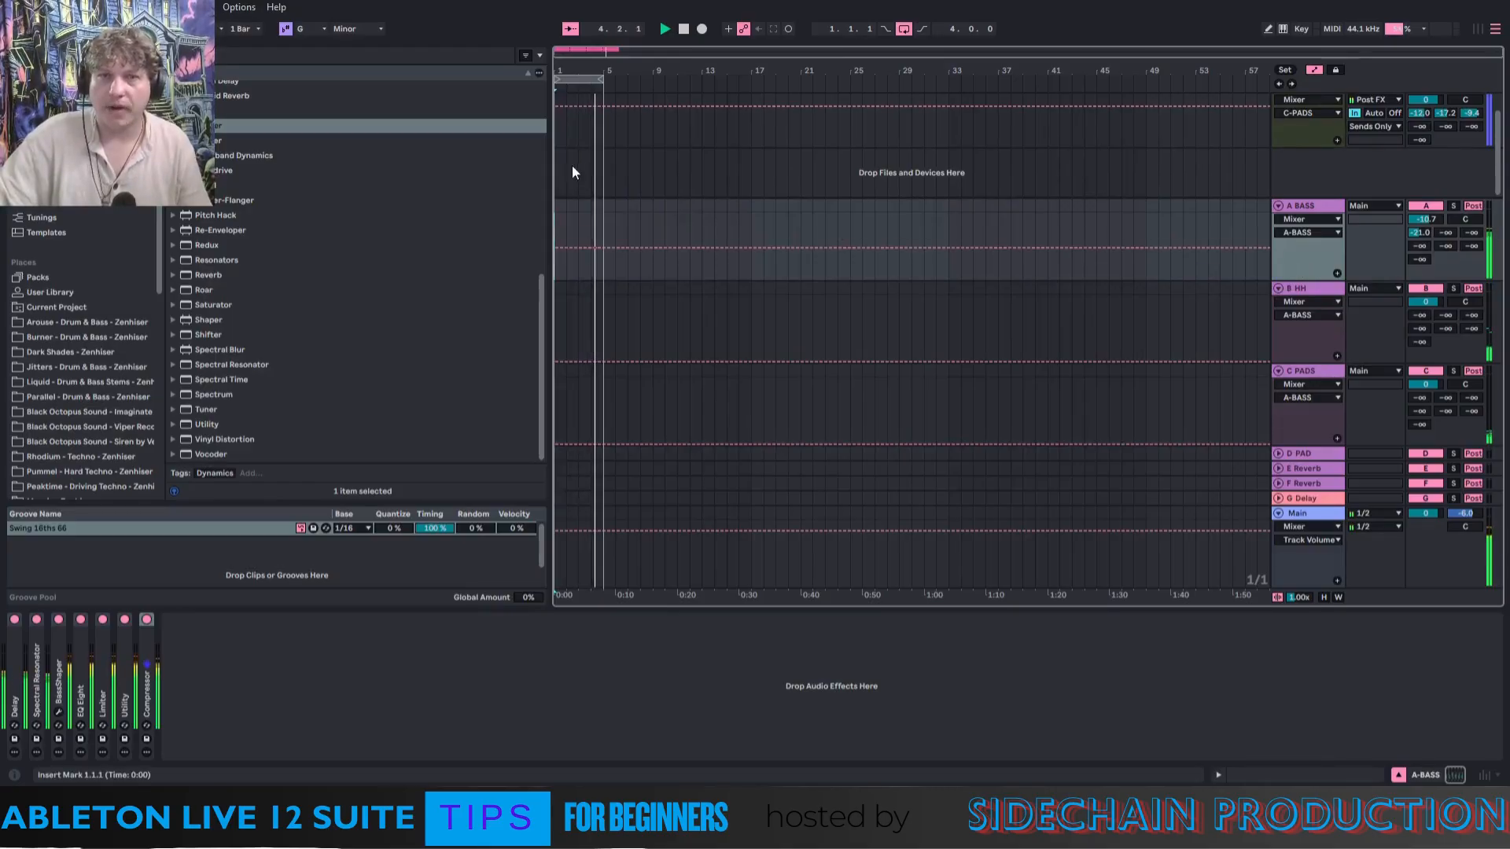
Shape the A BASS track's A-BASS send automation with breakpoints from bar 2 to bar 5, raised at bars 3 and 4.
drag(572, 72, 609, 75)
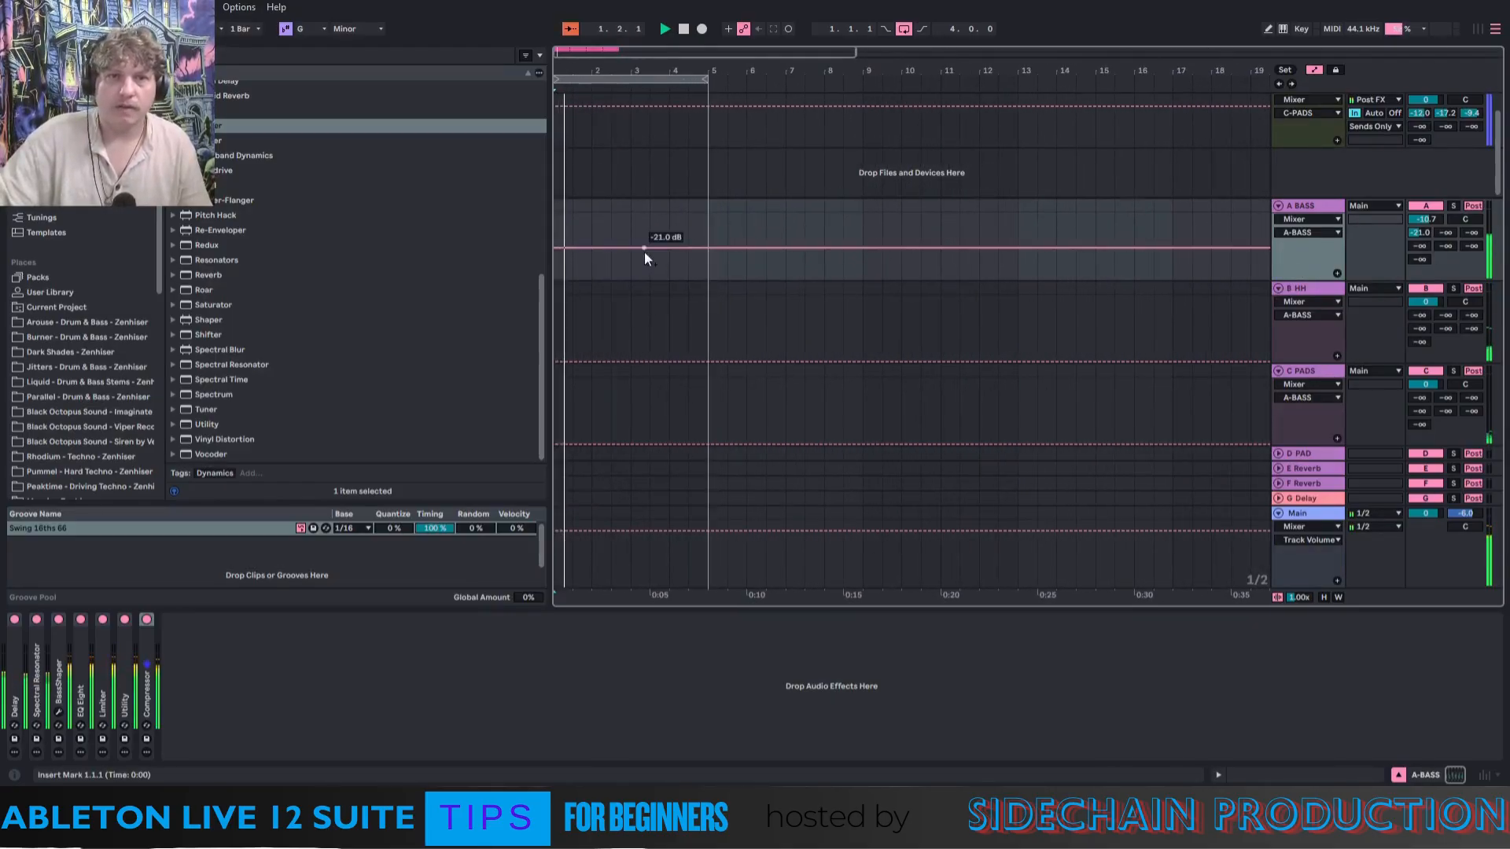
click(707, 246)
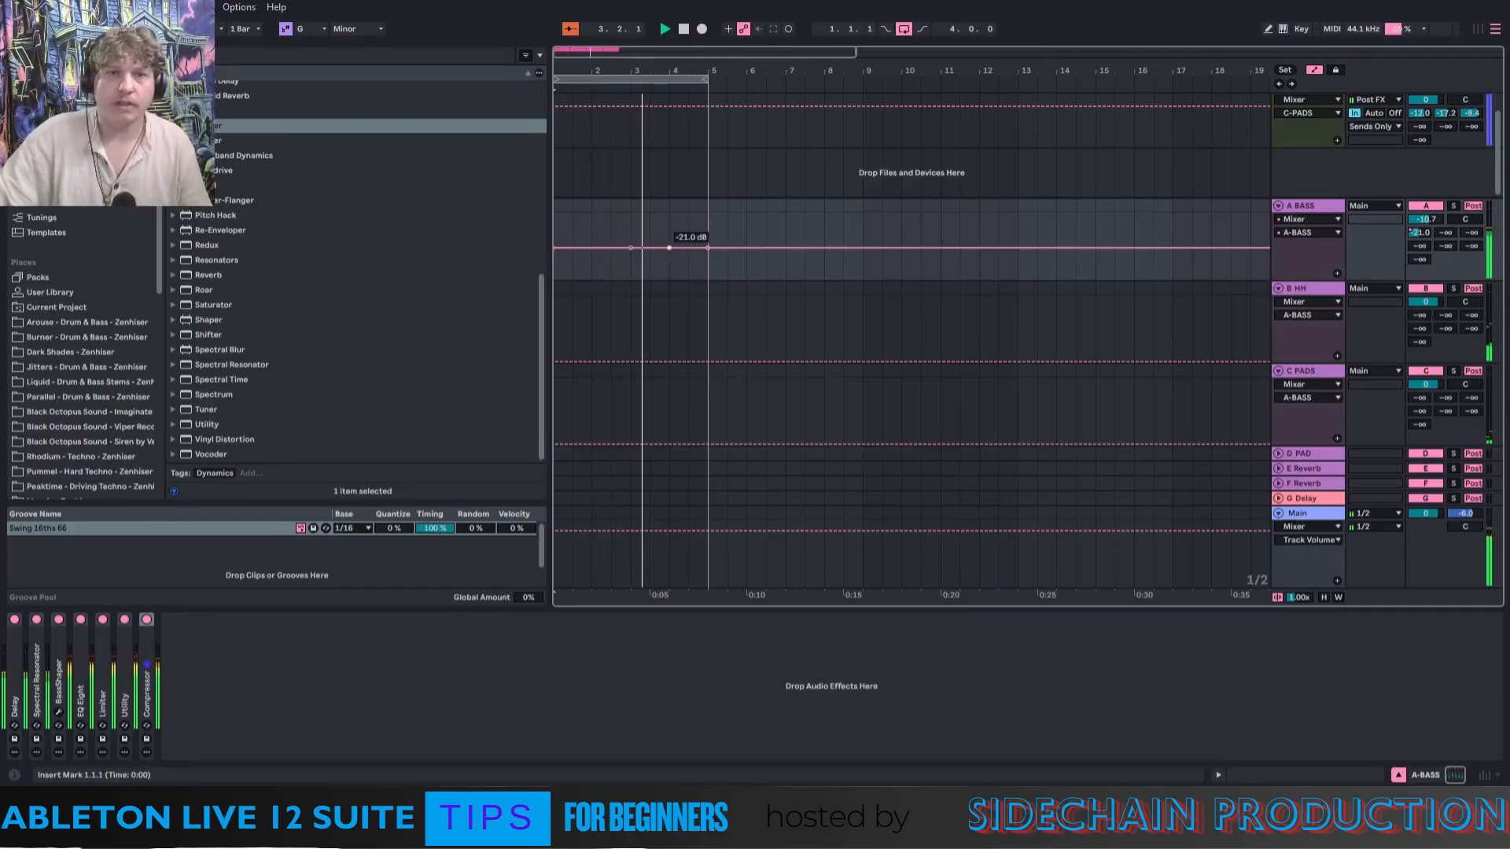
drag(676, 248, 669, 226)
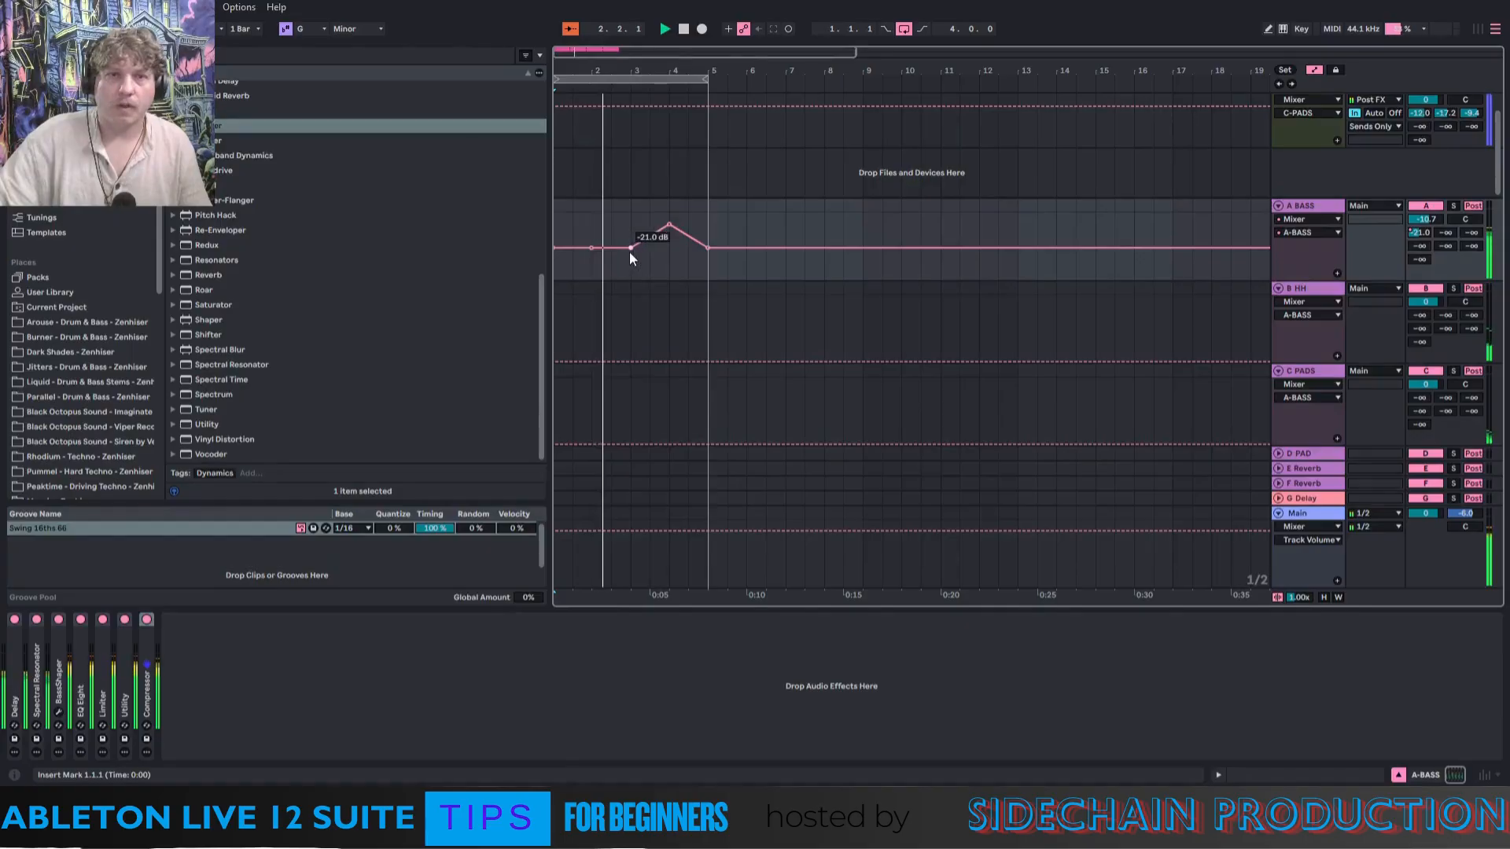
drag(630, 249, 630, 226)
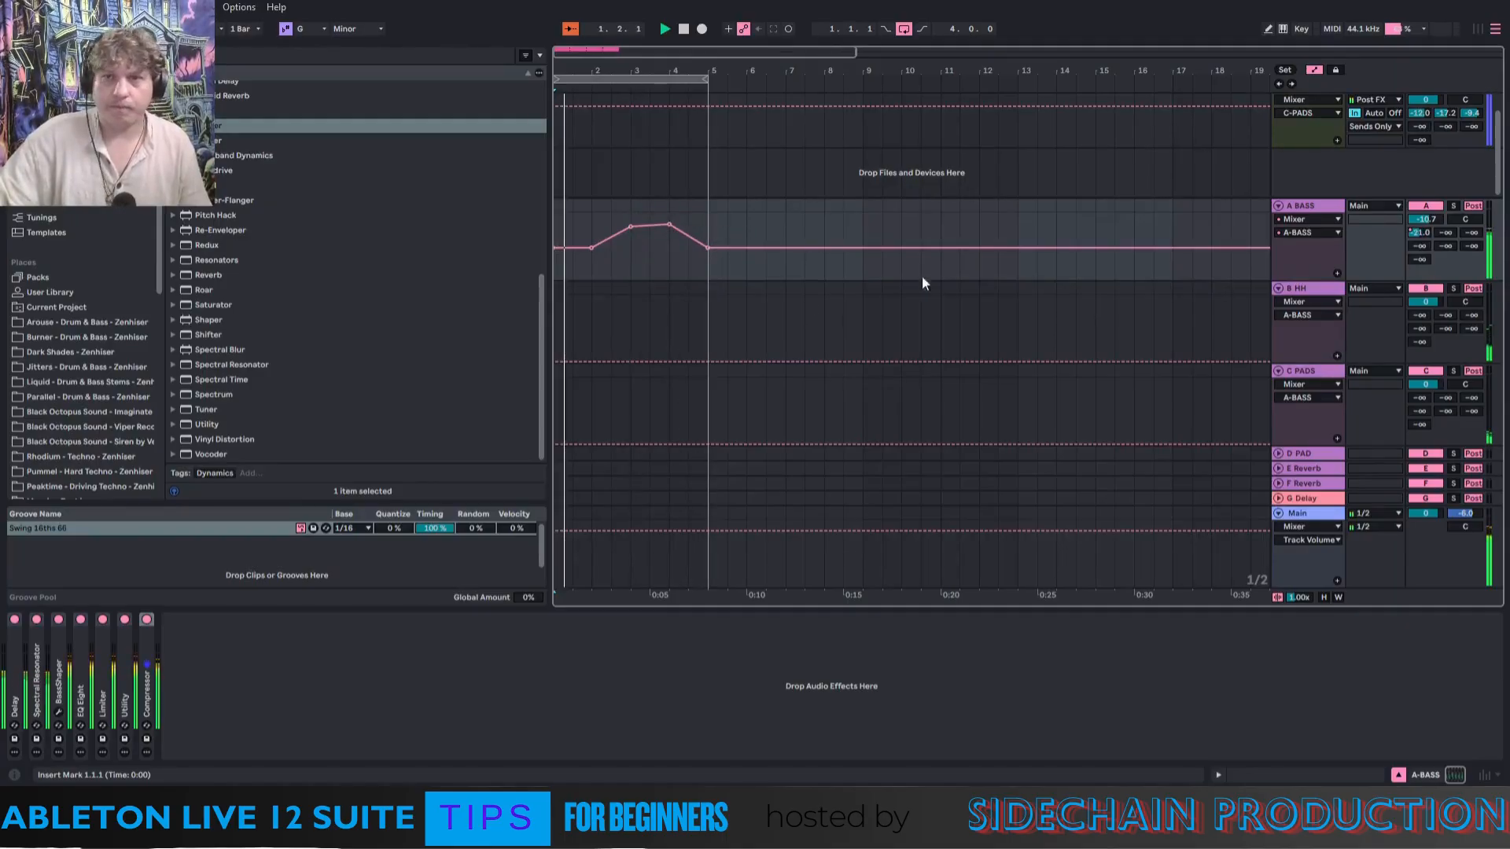
Start automation of the B HH track's A-BASS send with a flat -69.0 dB envelope and a breakpoint at bar 5.
click(1309, 351)
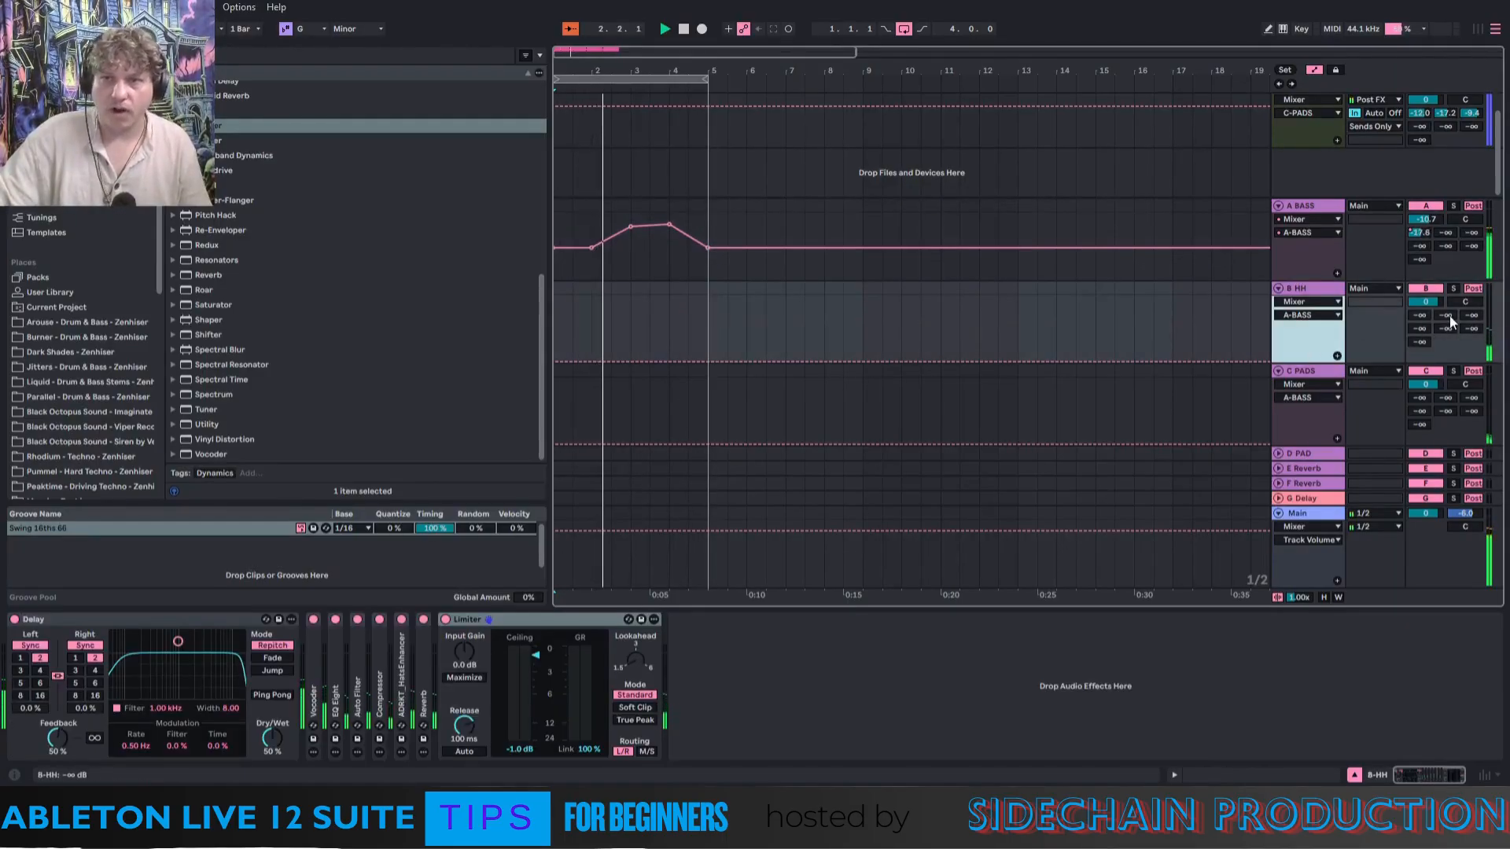
click(1422, 313)
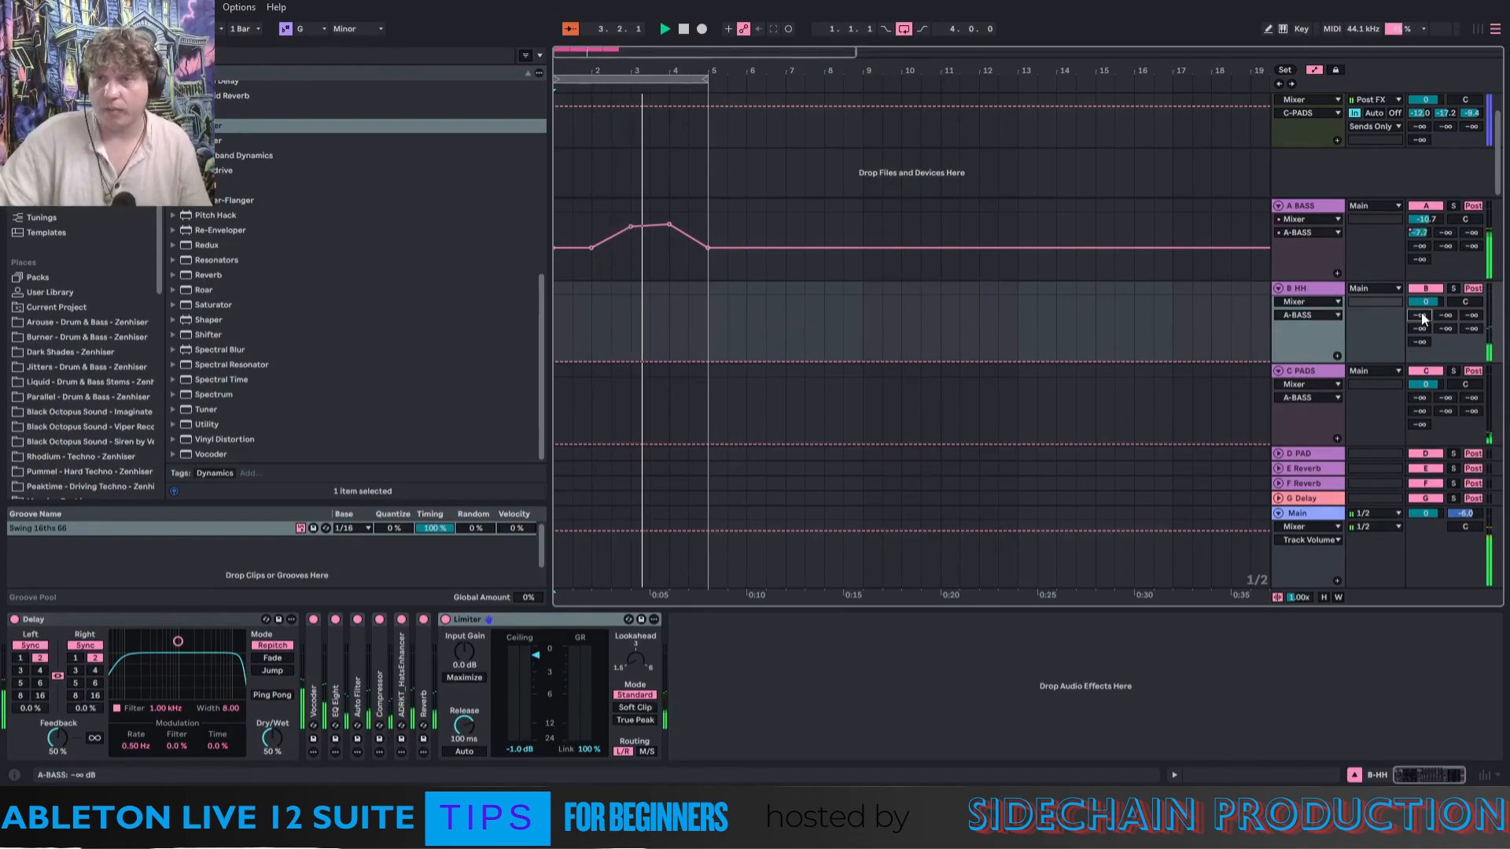
click(706, 362)
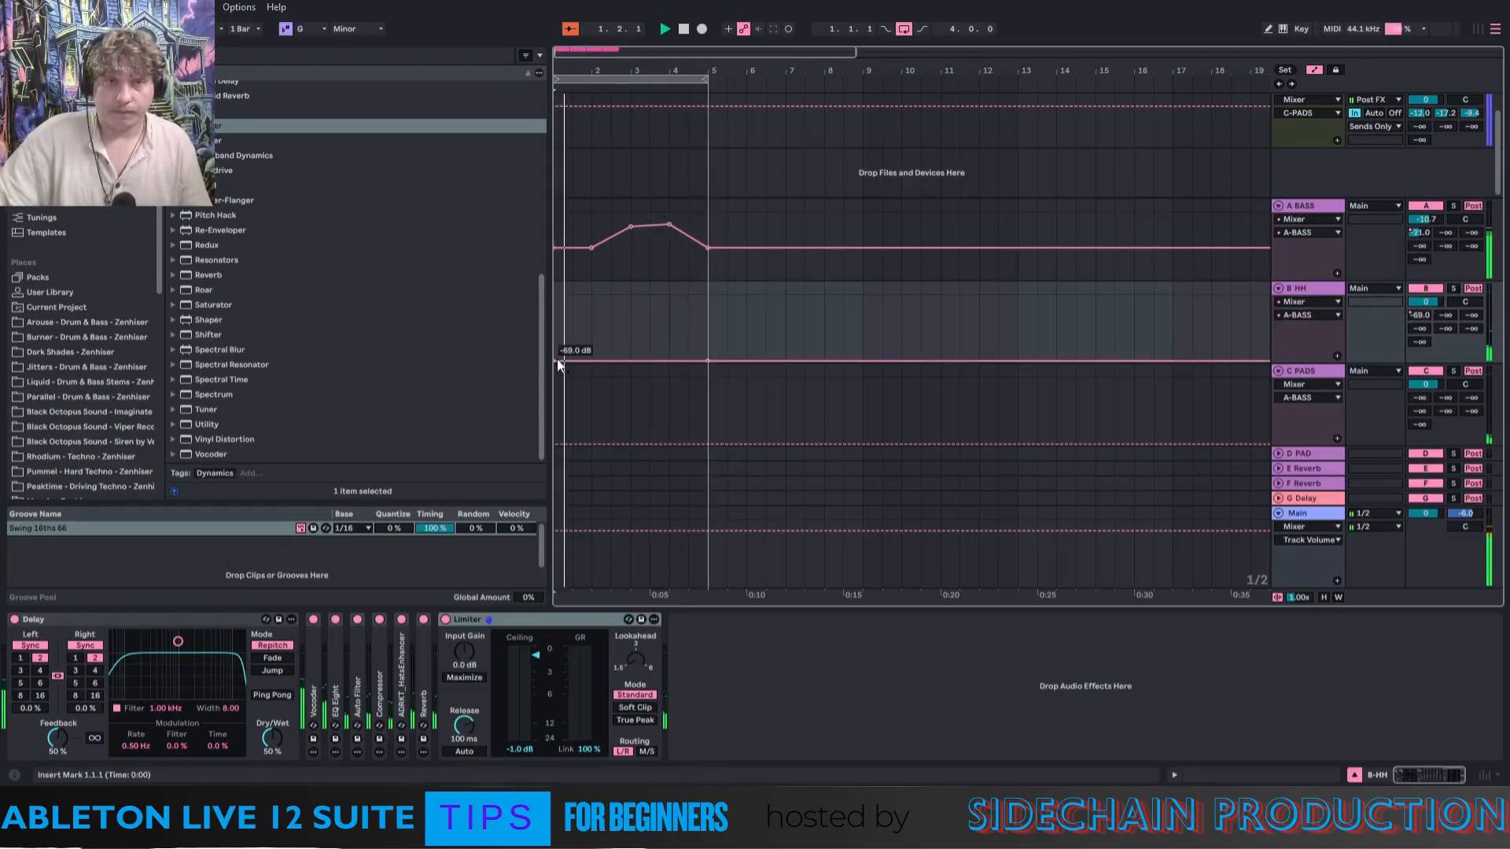
Display the A BASS track's B-HH send automation and raise a breakpoint at bar 4 to about -6.7 dB.
click(1303, 257)
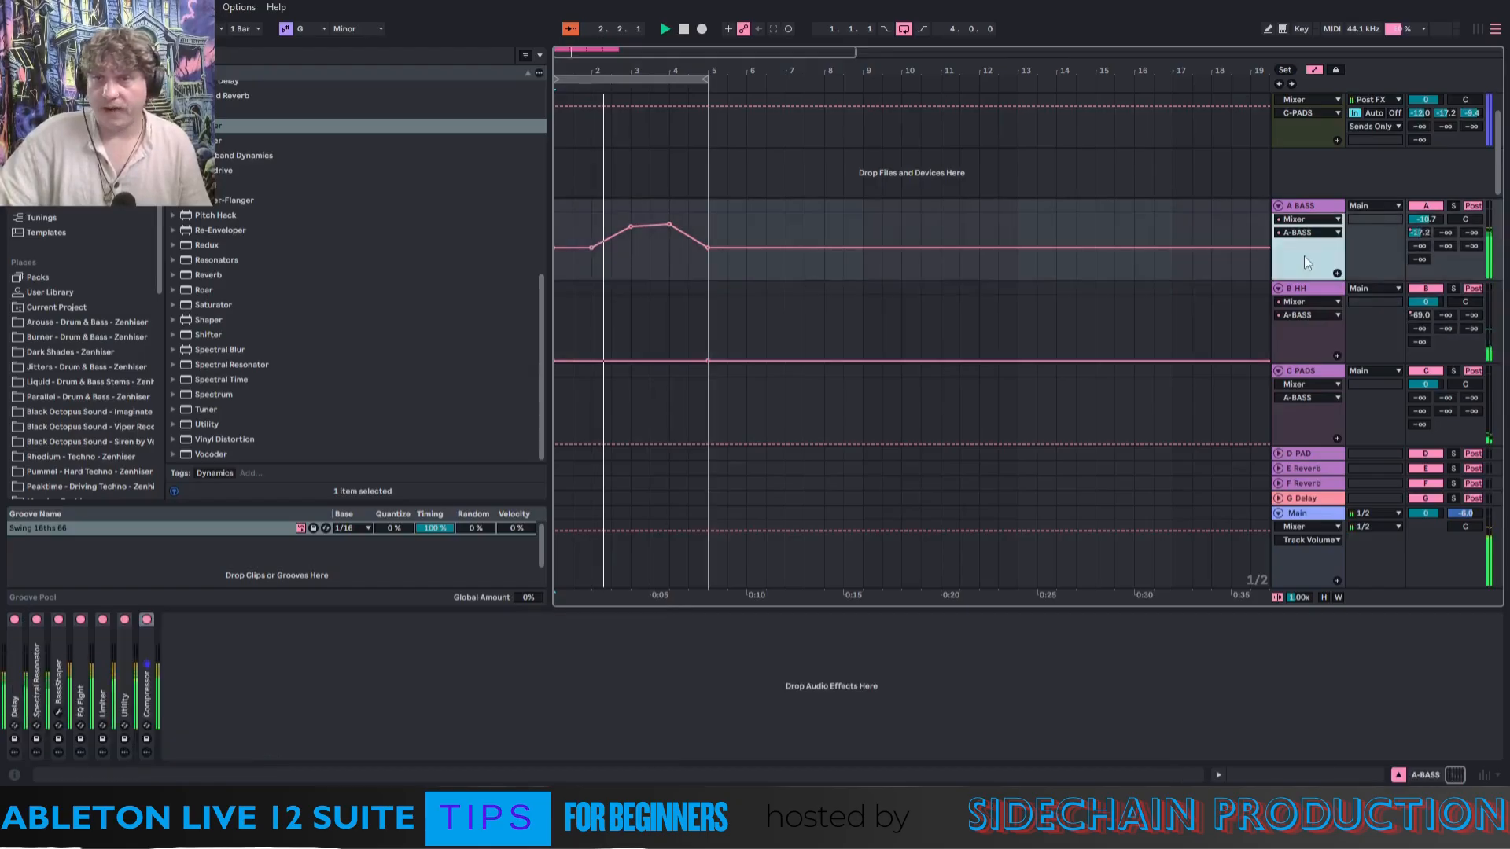
click(1447, 233)
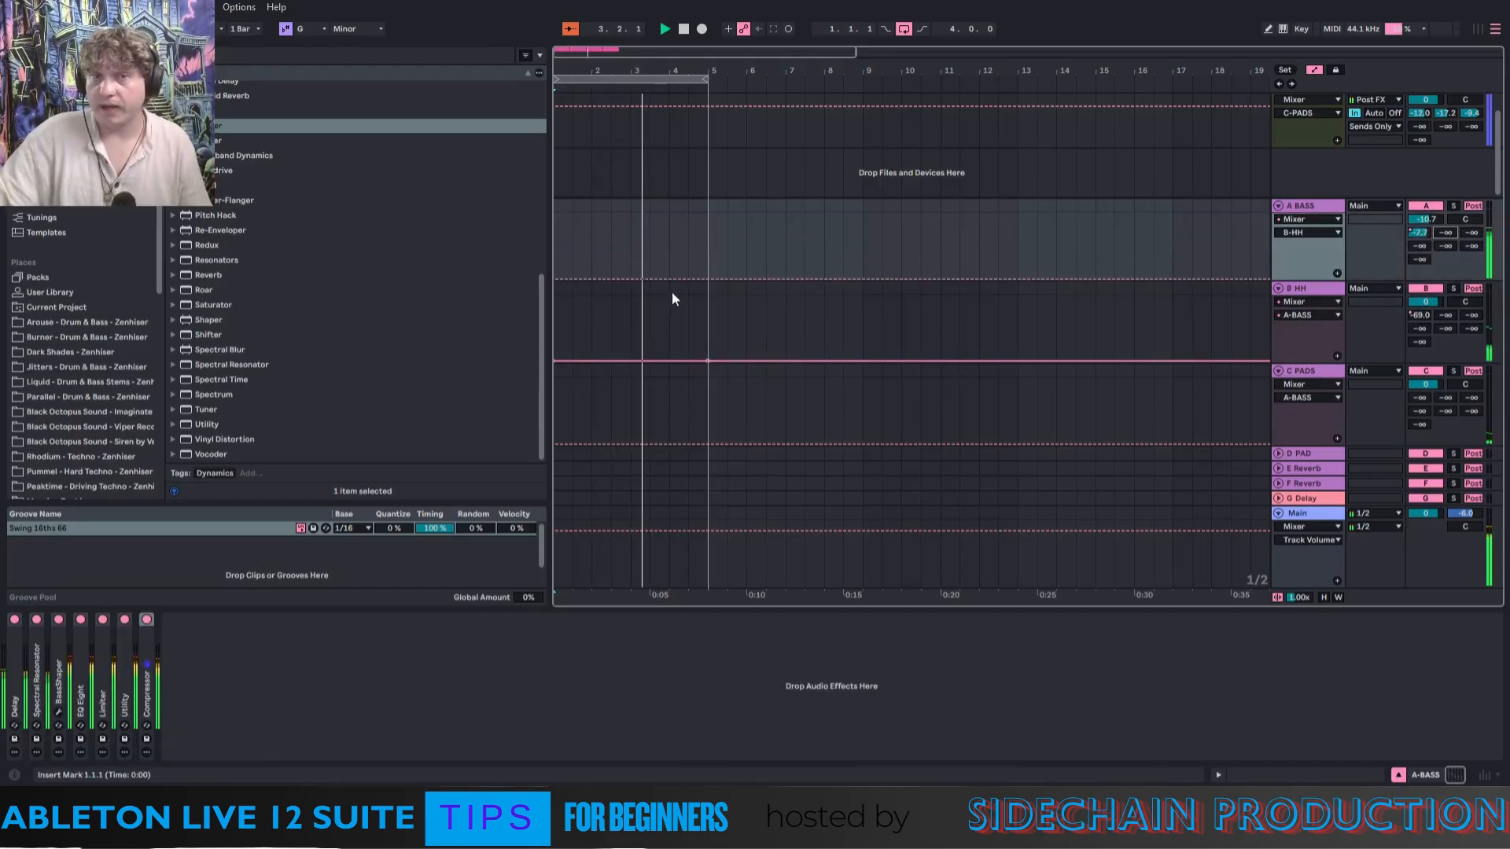
click(706, 279)
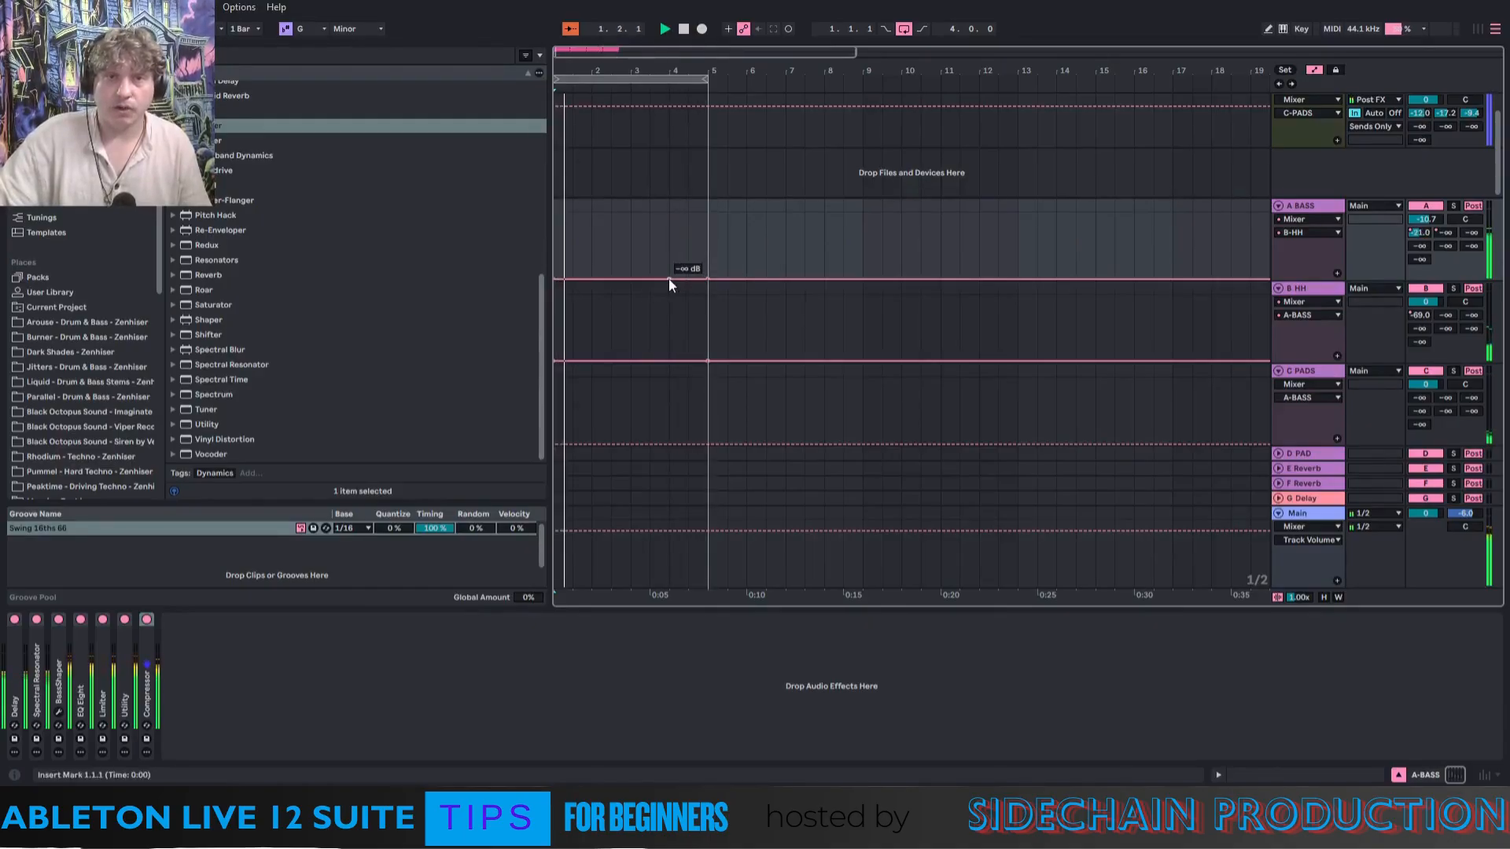
drag(656, 277, 668, 224)
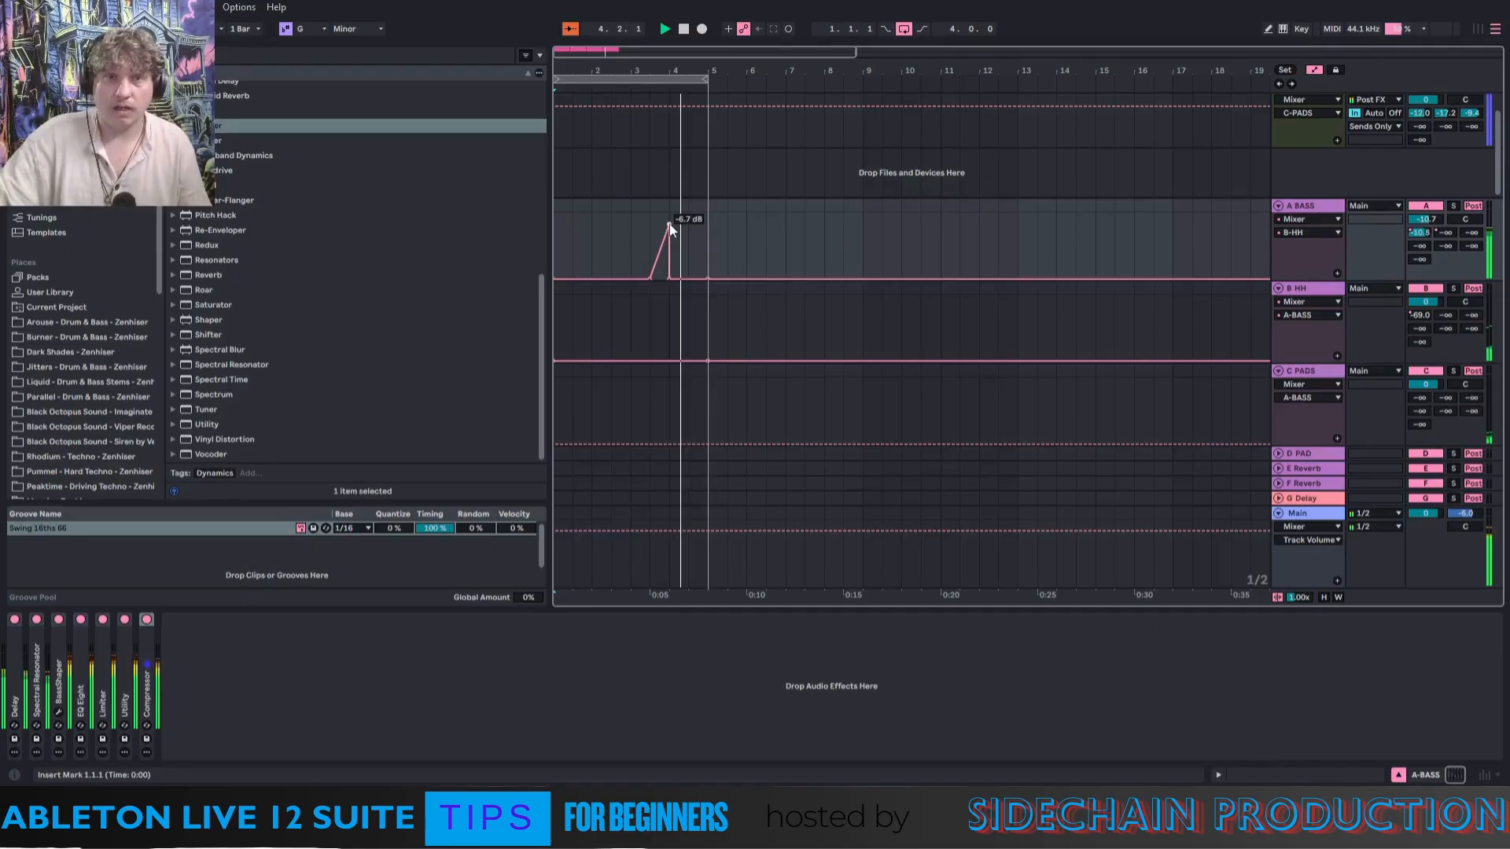
Start the A BASS track's B-HH send ramp at bar 3 with a raised breakpoint, jumping up there and climbing to bar 4.
click(630, 279)
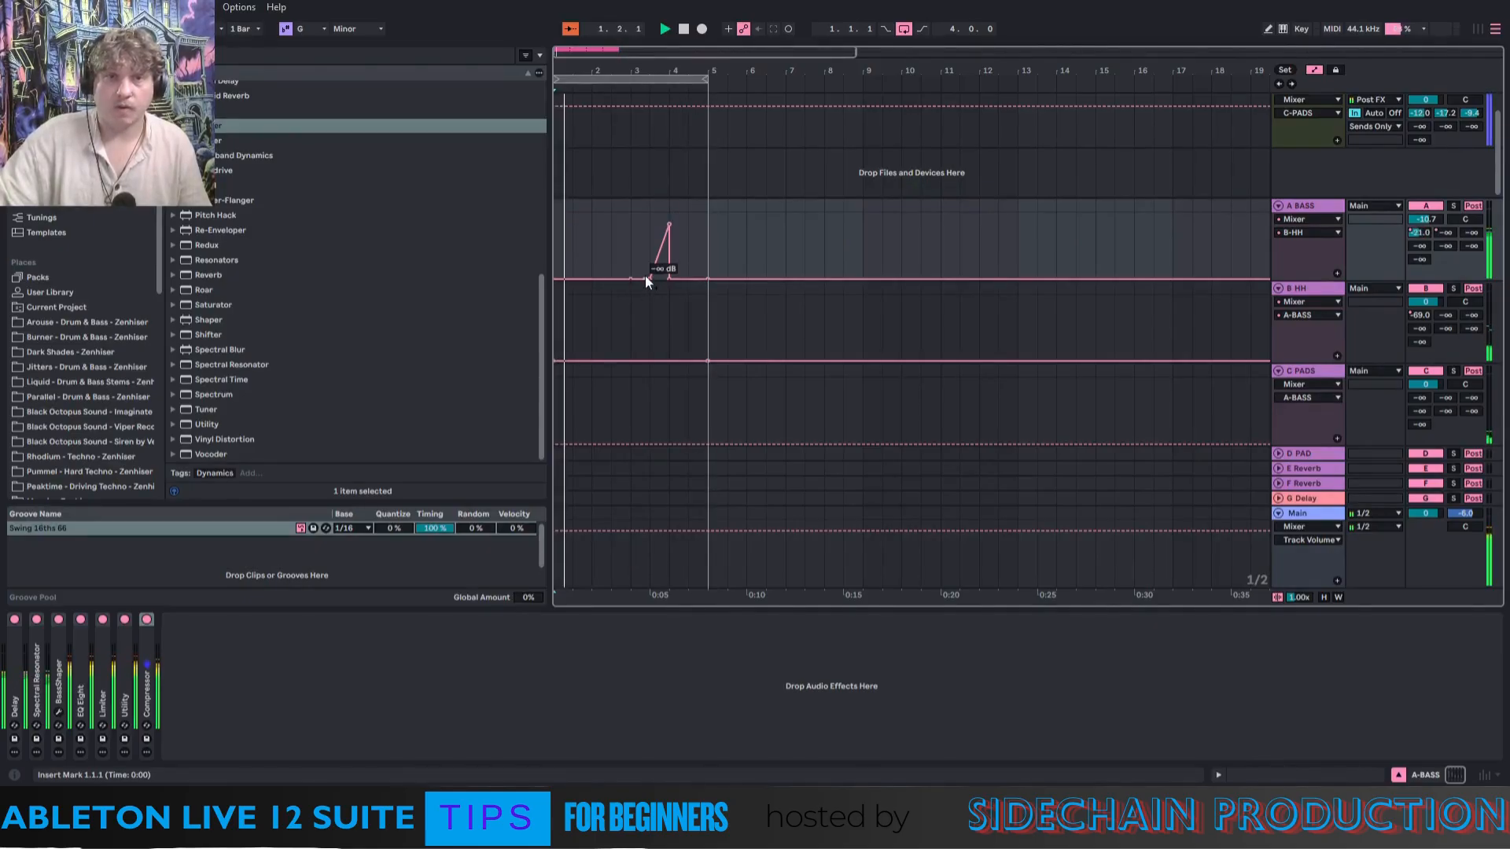
click(645, 278)
drag(644, 278, 631, 252)
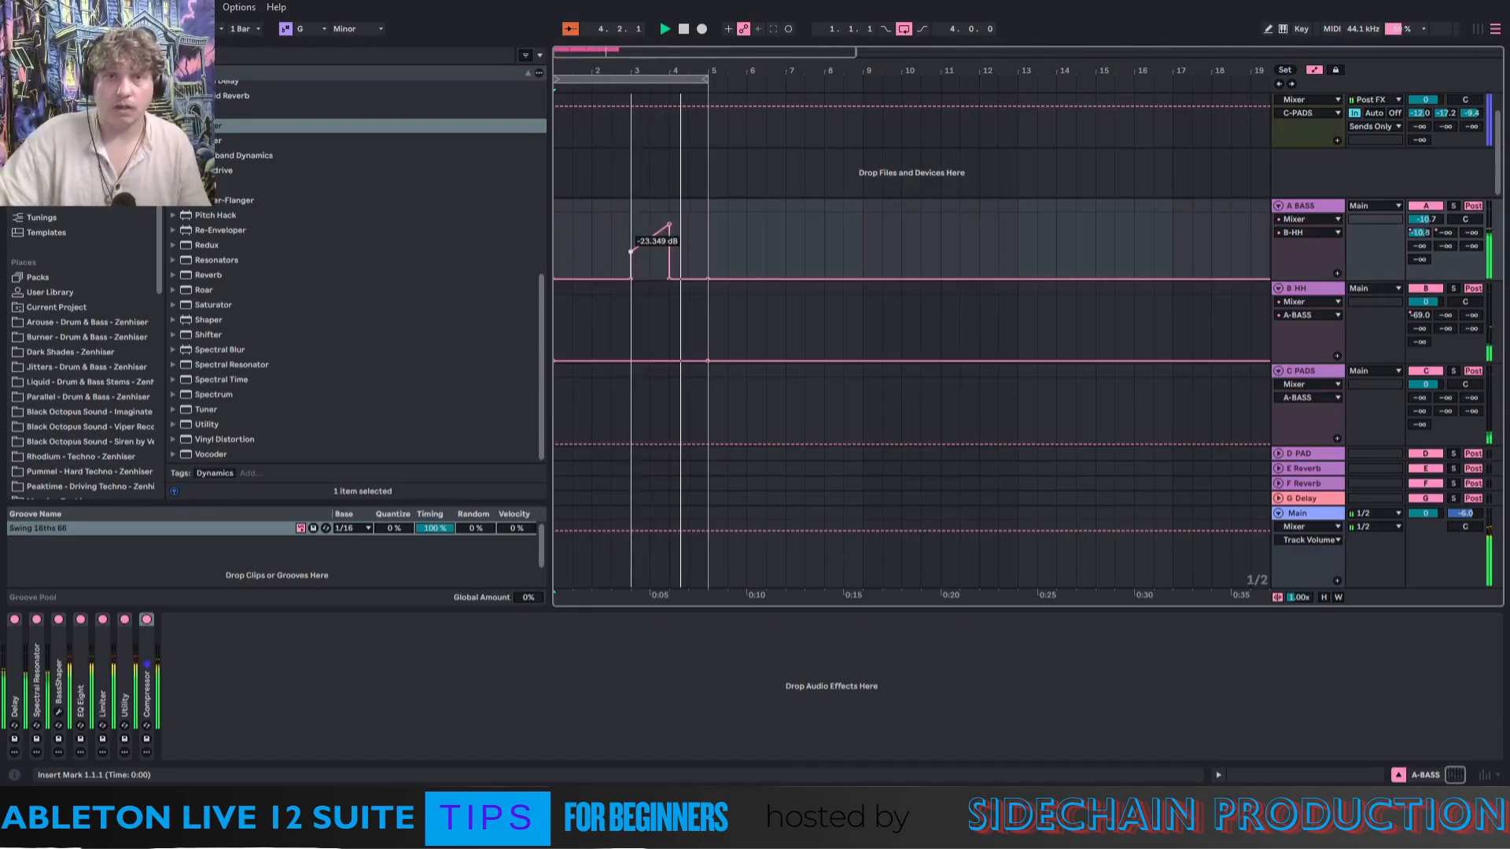
drag(630, 252, 630, 239)
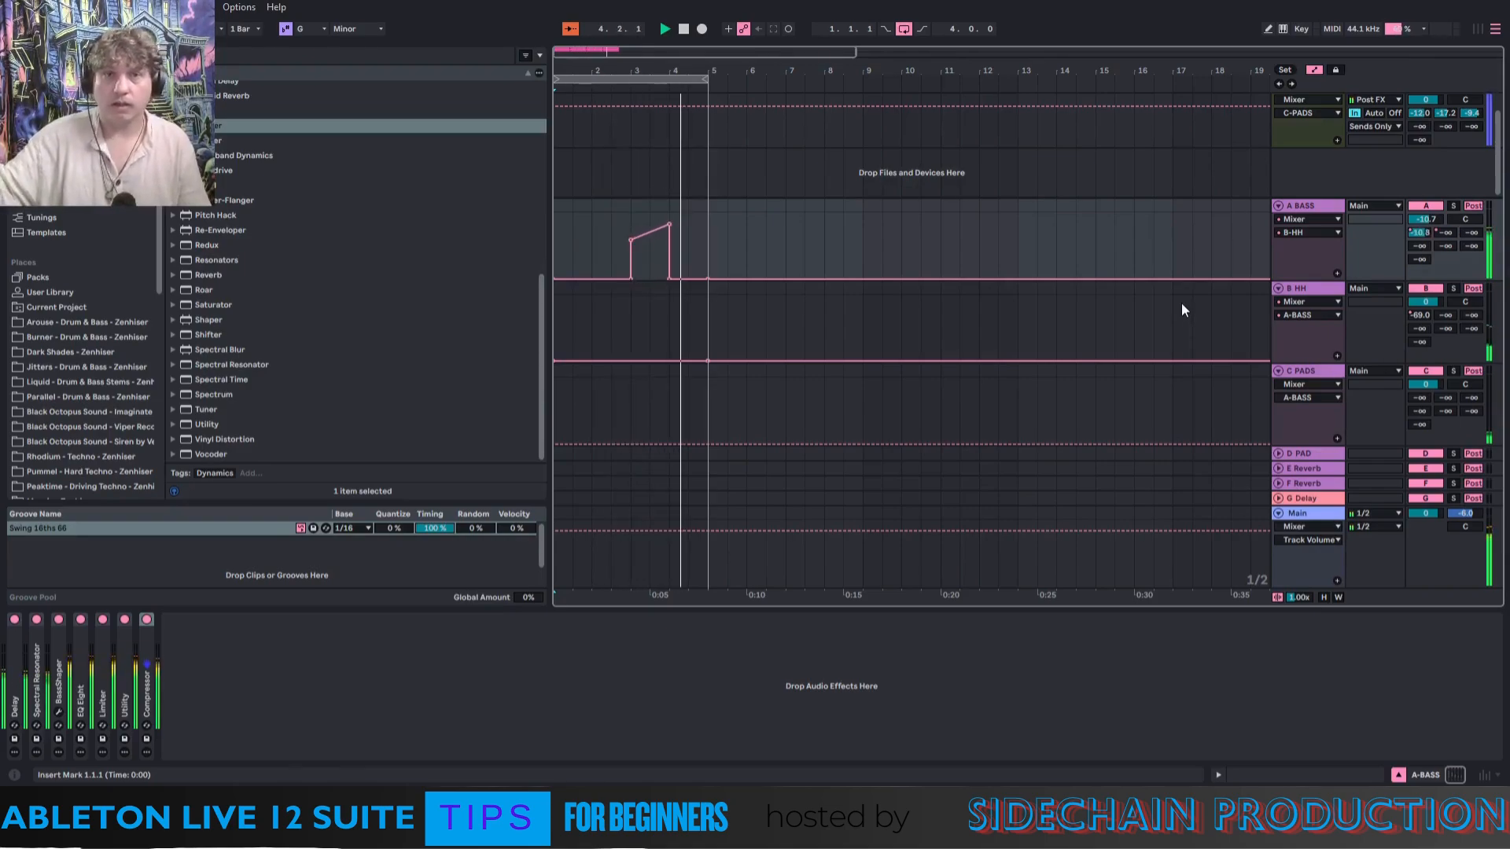
Display the B HH track's Delay L 16th automation envelope.
click(1293, 346)
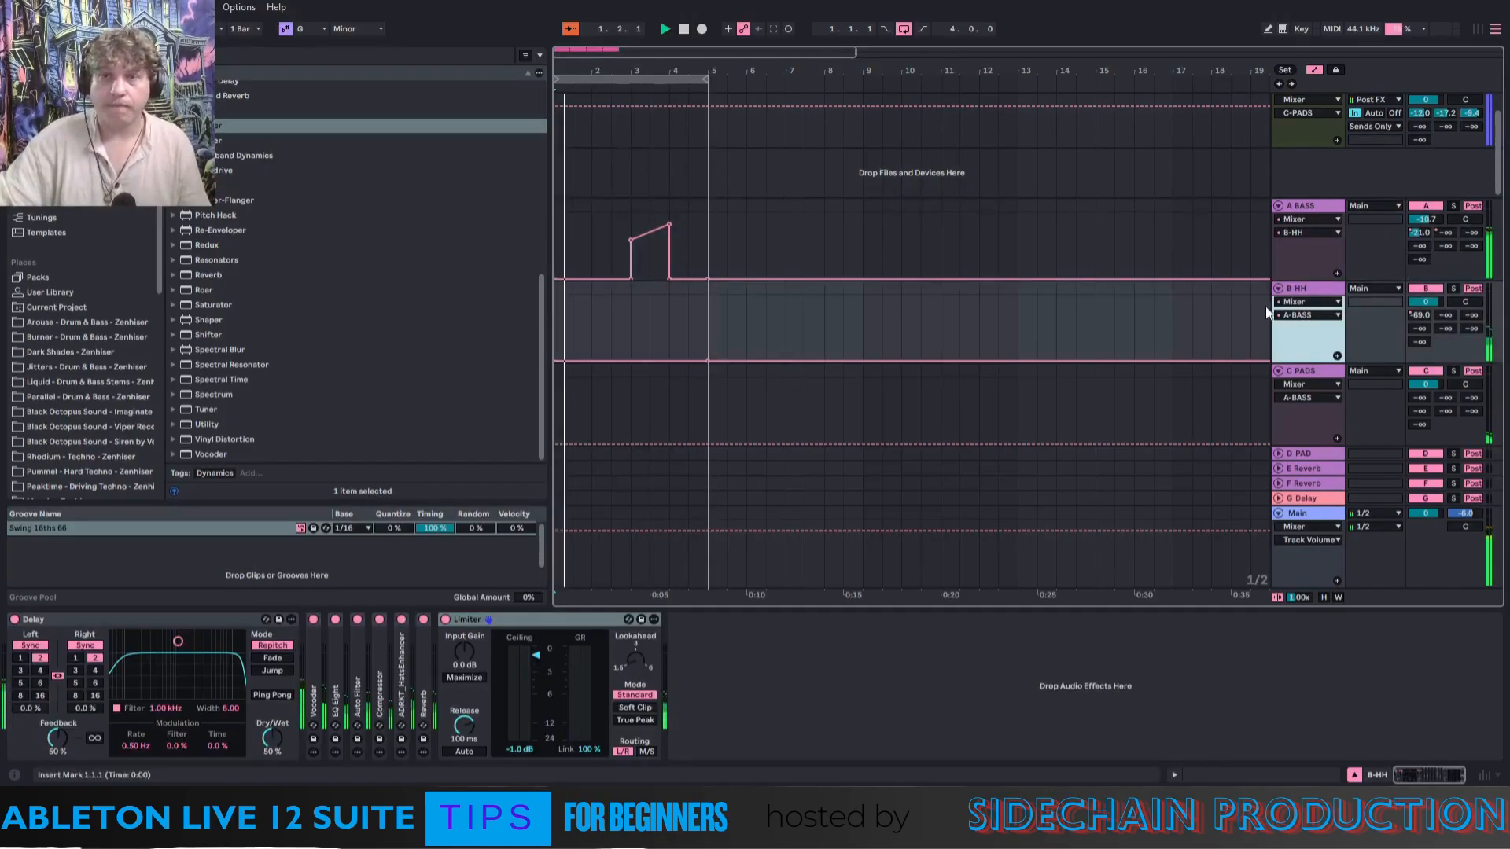
click(1296, 304)
click(1306, 329)
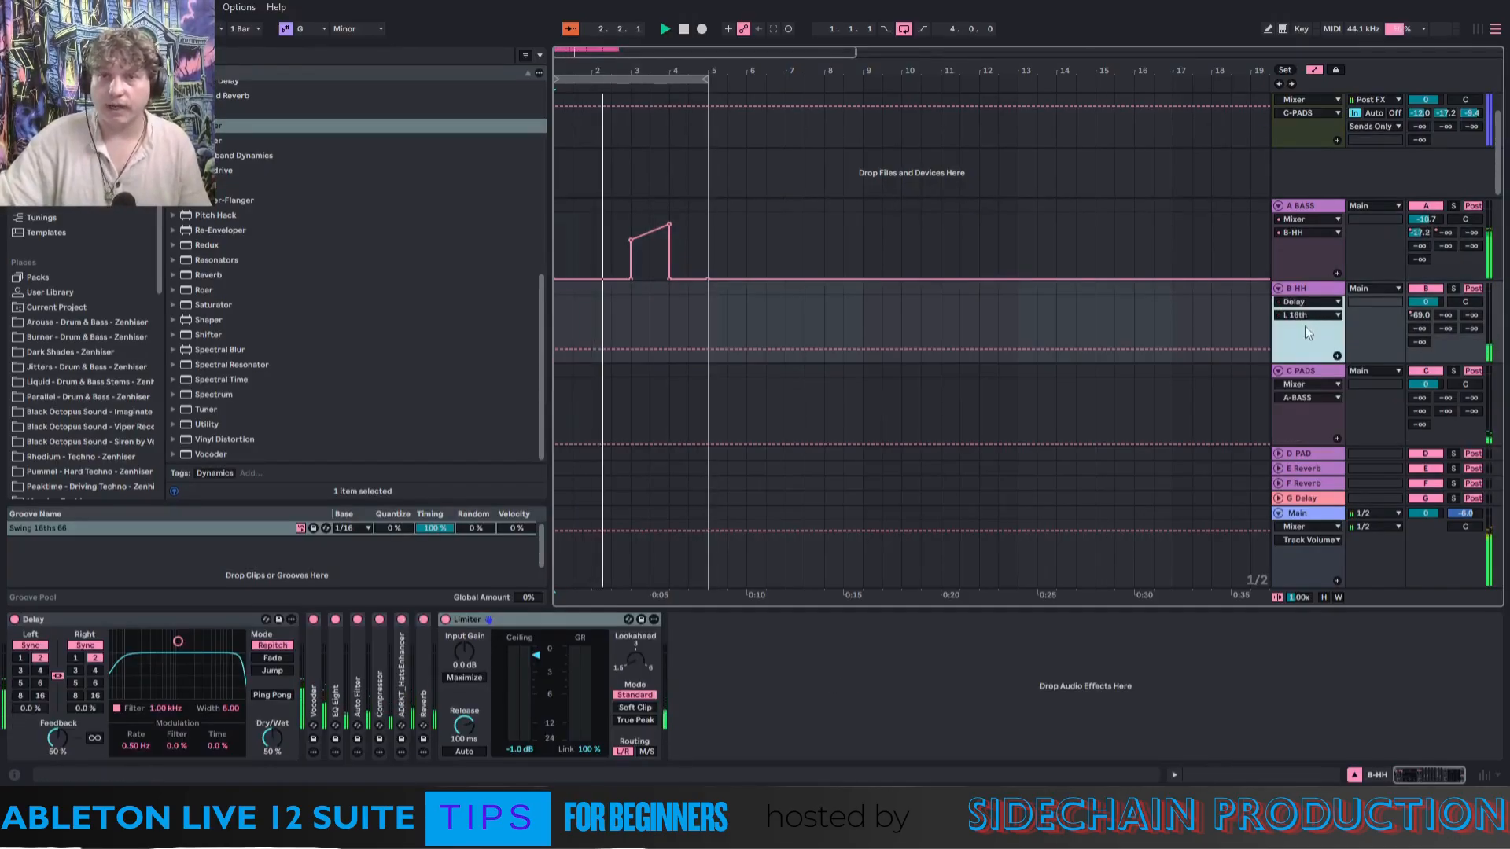
click(1299, 314)
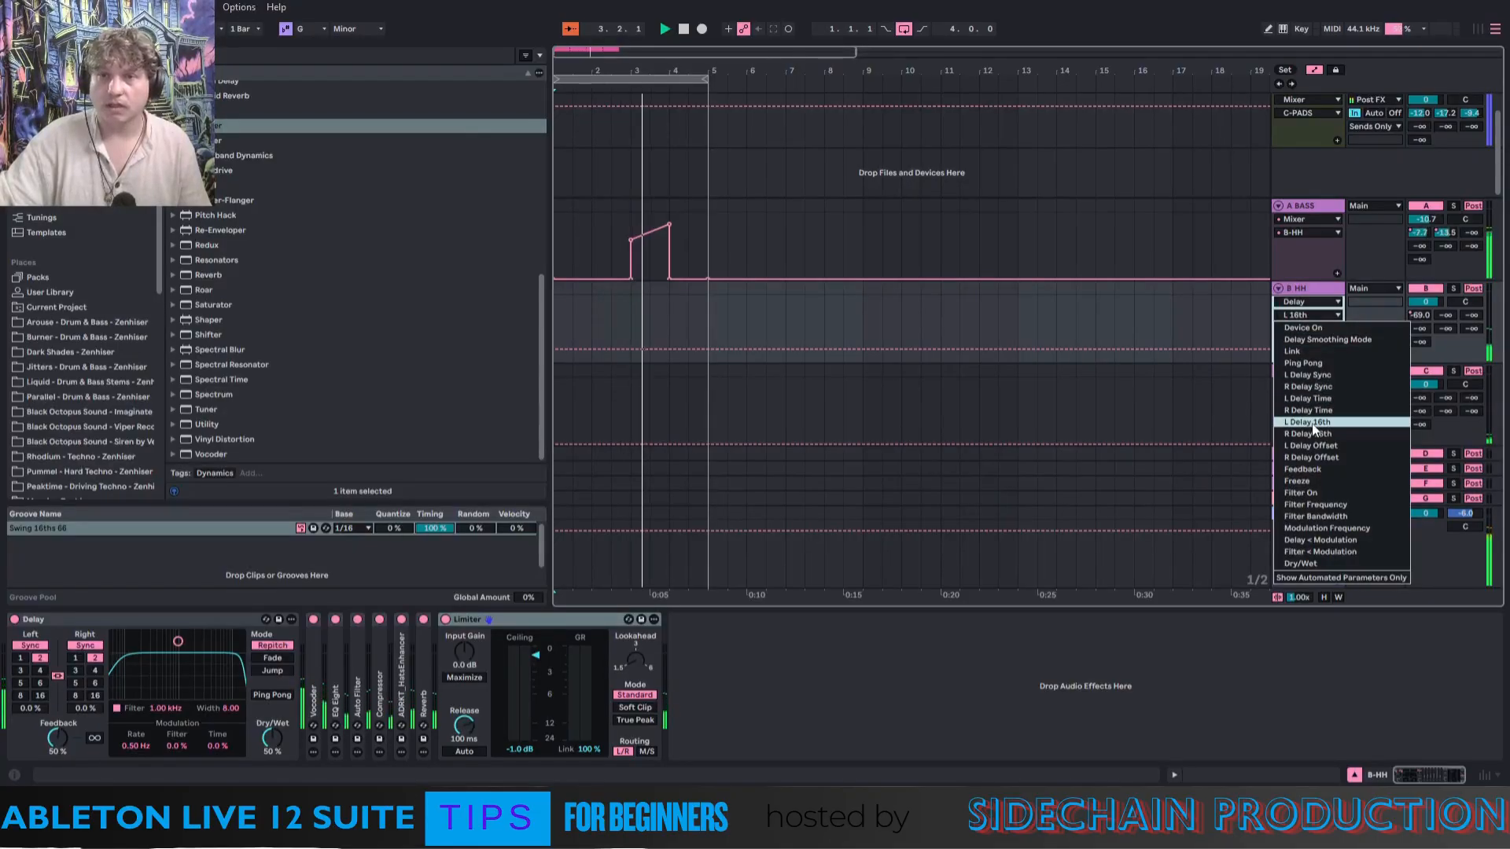
click(735, 328)
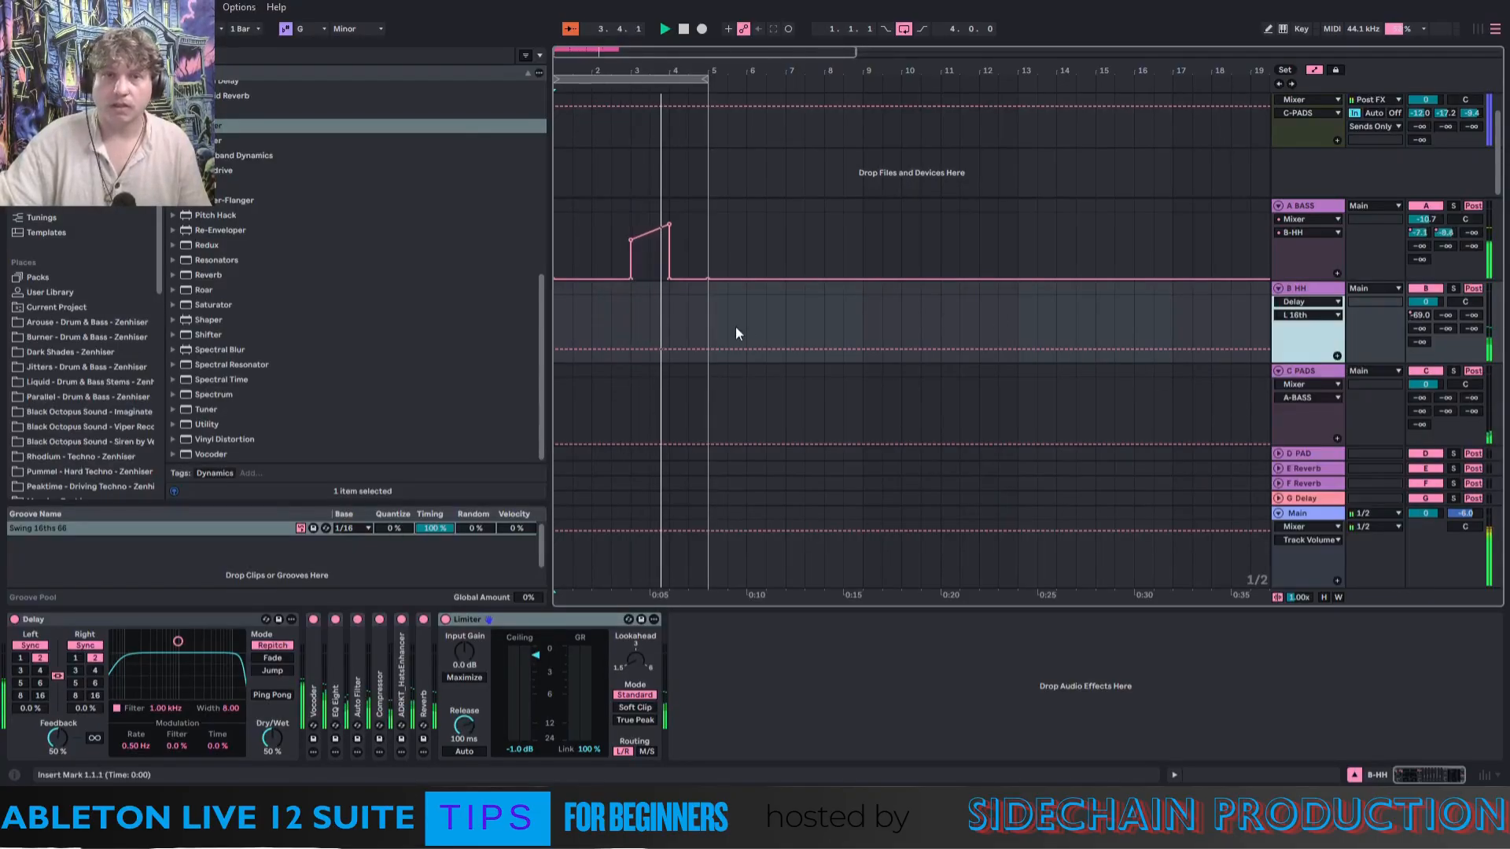
click(95, 659)
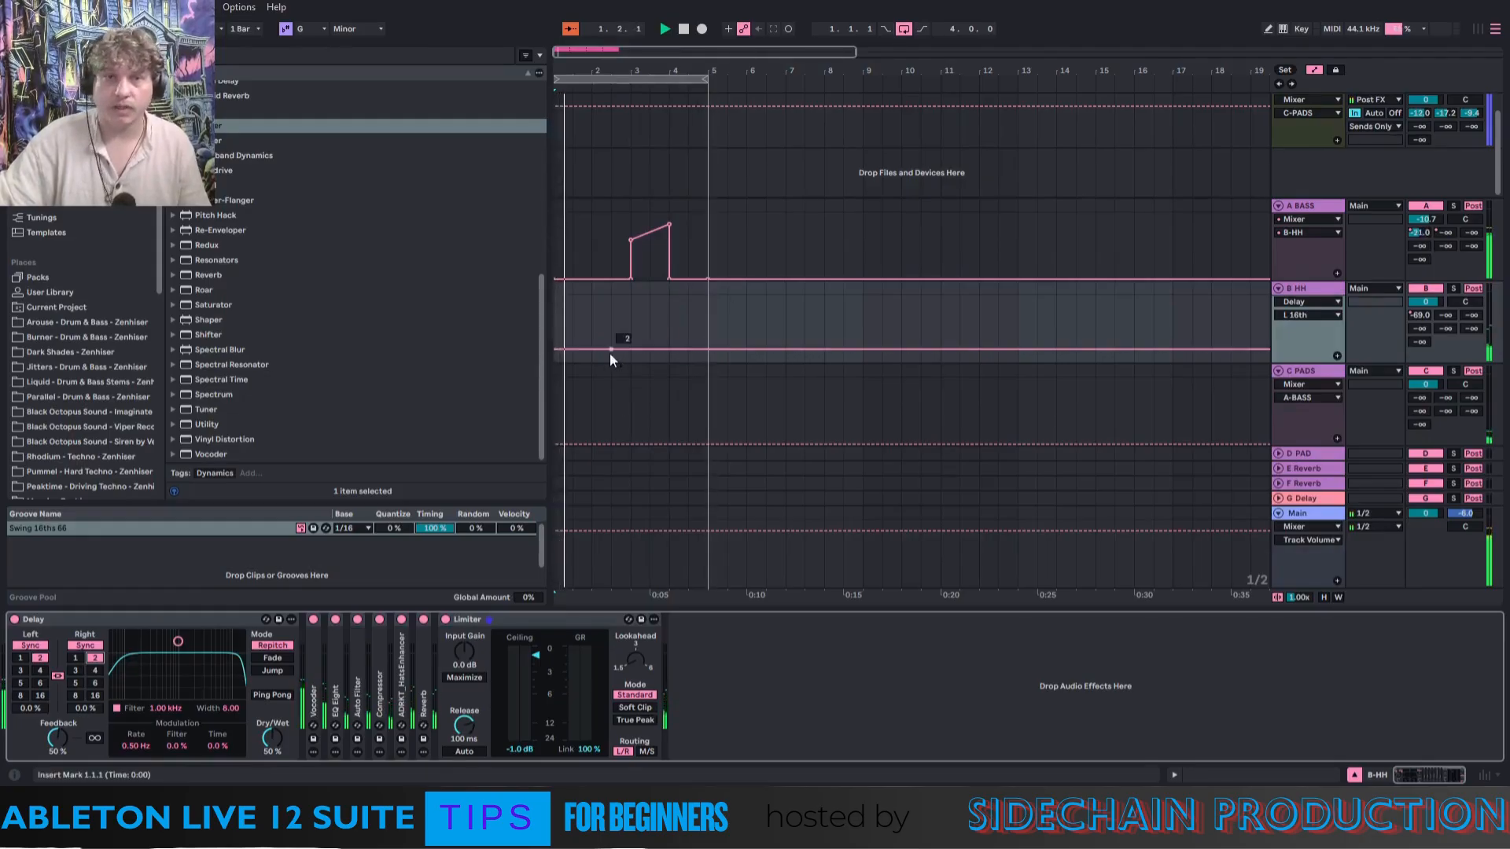
Shape the B HH Delay's L 16th automation with breakpoints at bars 3, 3.5 and 4, raised to 8 during the first half of bar 3.
click(630, 351)
click(669, 351)
click(649, 351)
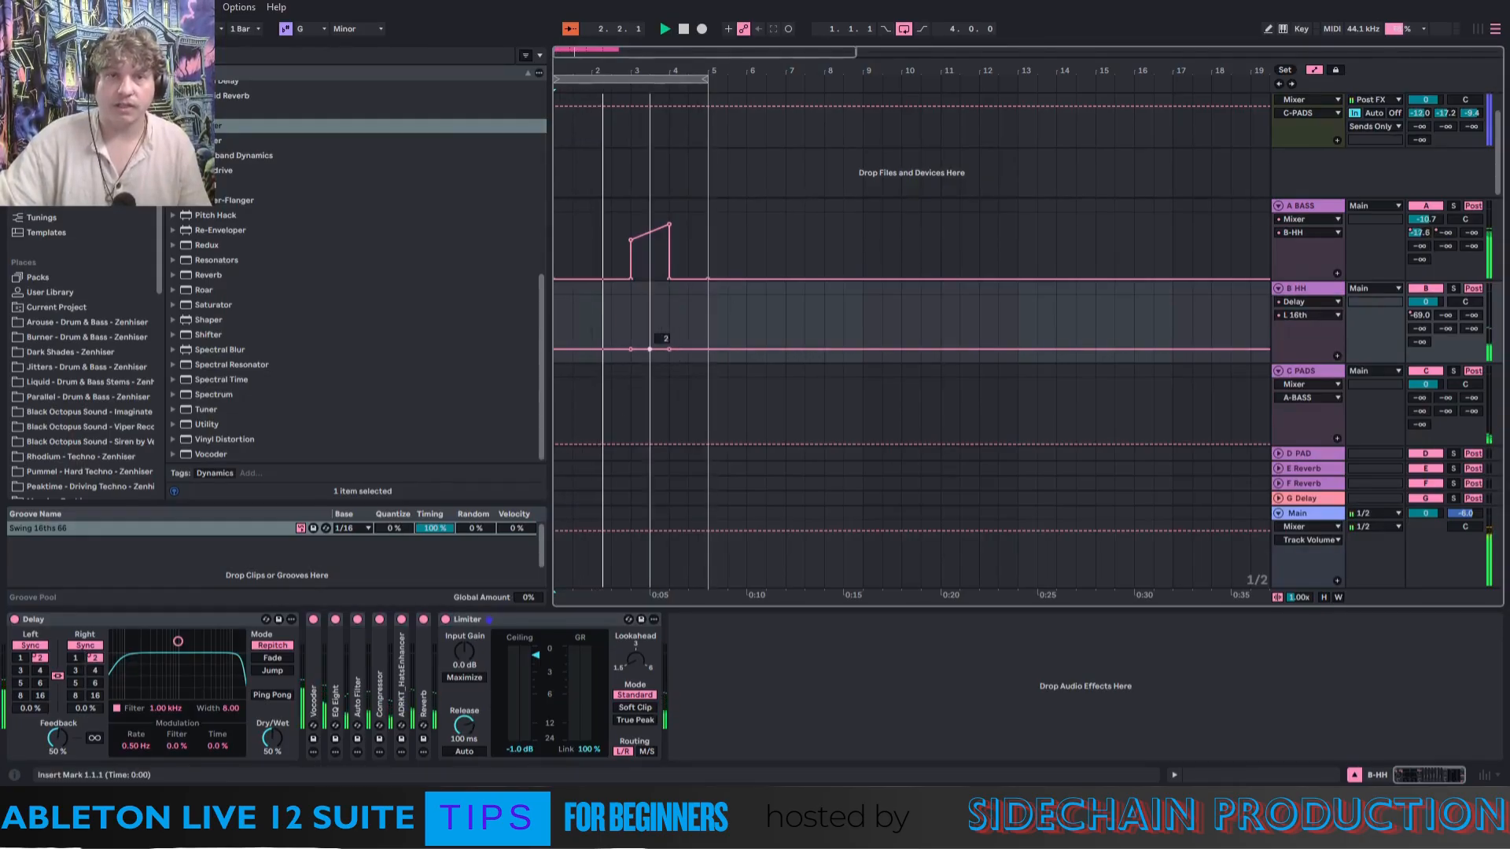
drag(649, 348, 632, 308)
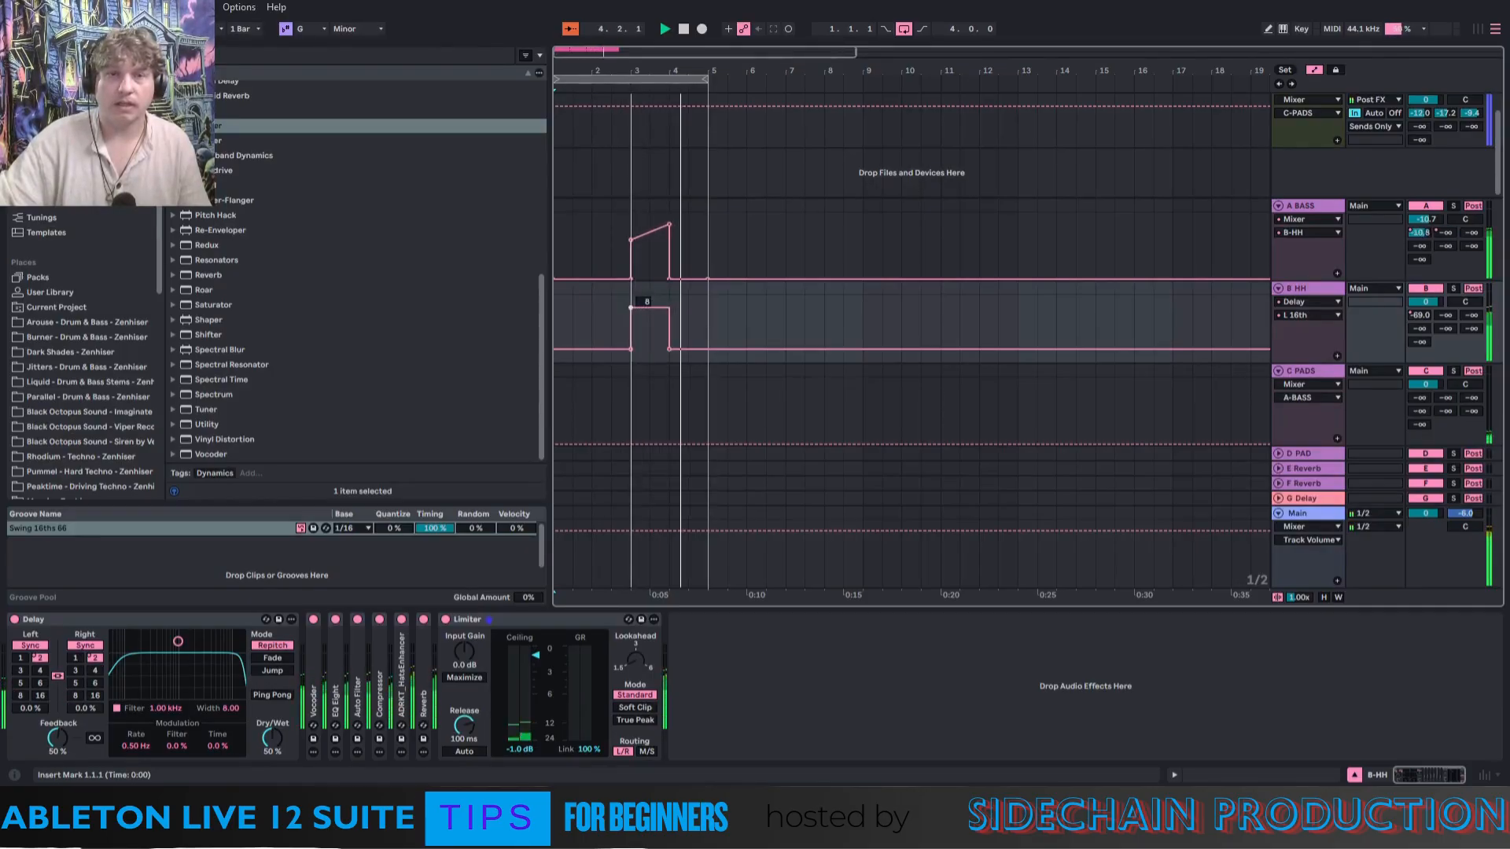
mouse_move(630, 308)
mouse_down()
mouse_move(649, 341)
mouse_move(650, 308)
mouse_up()
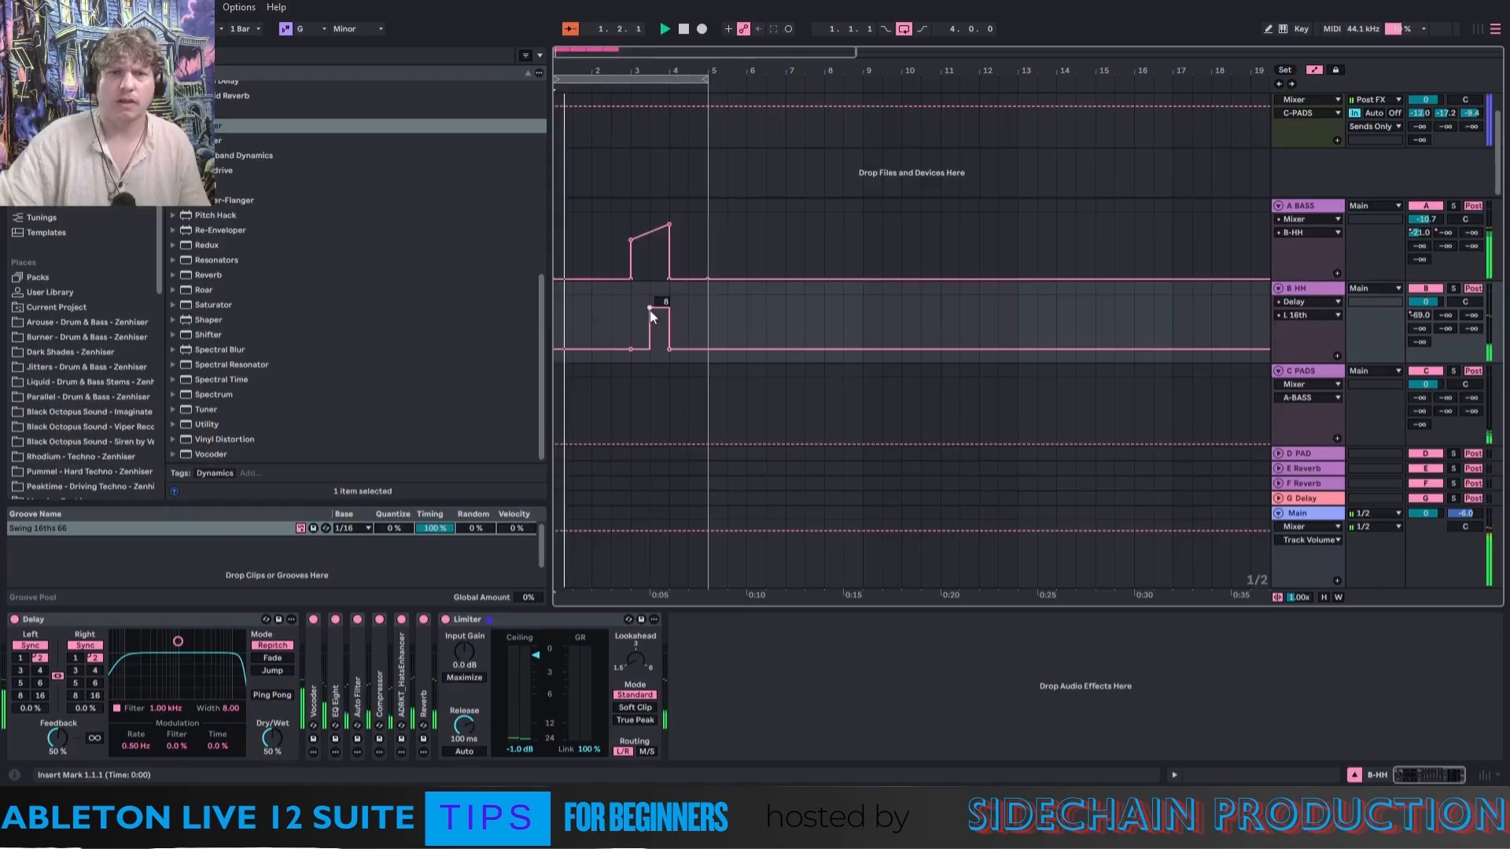
mouse_move(649, 309)
mouse_down()
mouse_move(630, 308)
mouse_move(650, 328)
mouse_up()
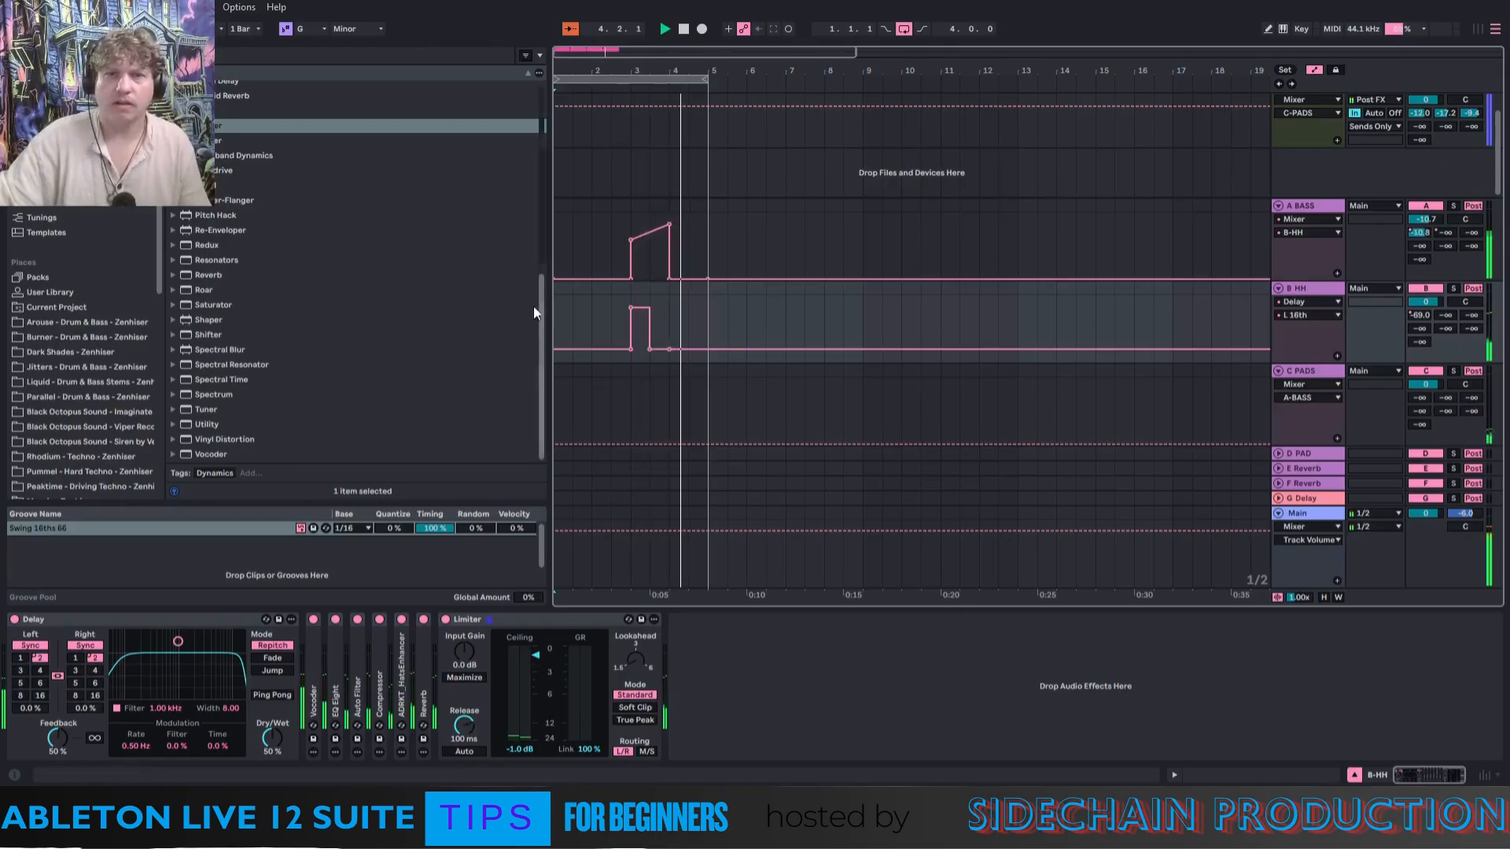
Try lowering the B HH Limiter's ceiling to -19 dB and set it back to -1.0 dB.
click(494, 617)
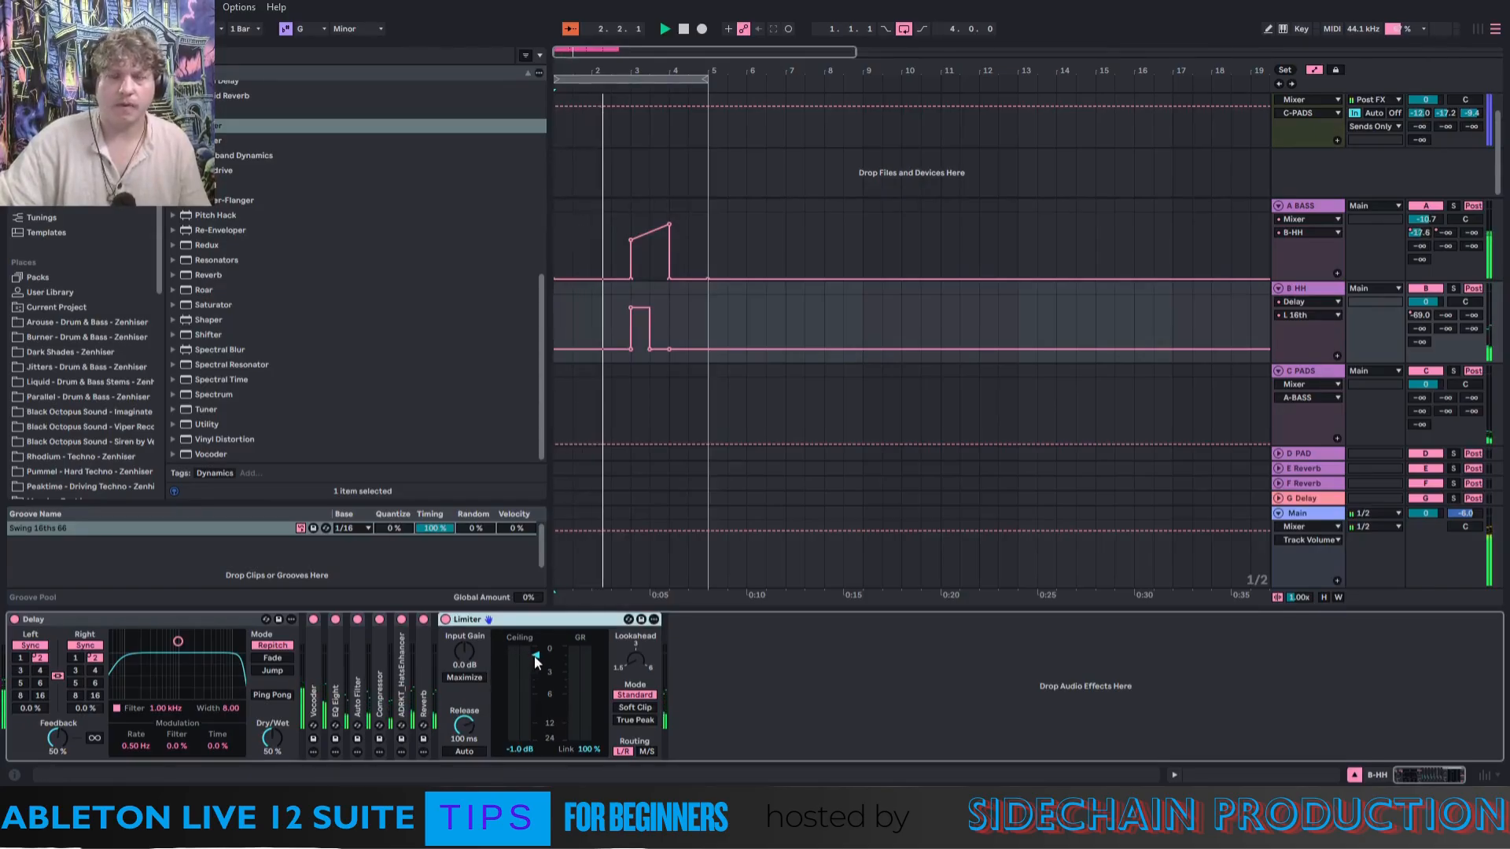
drag(535, 655, 535, 738)
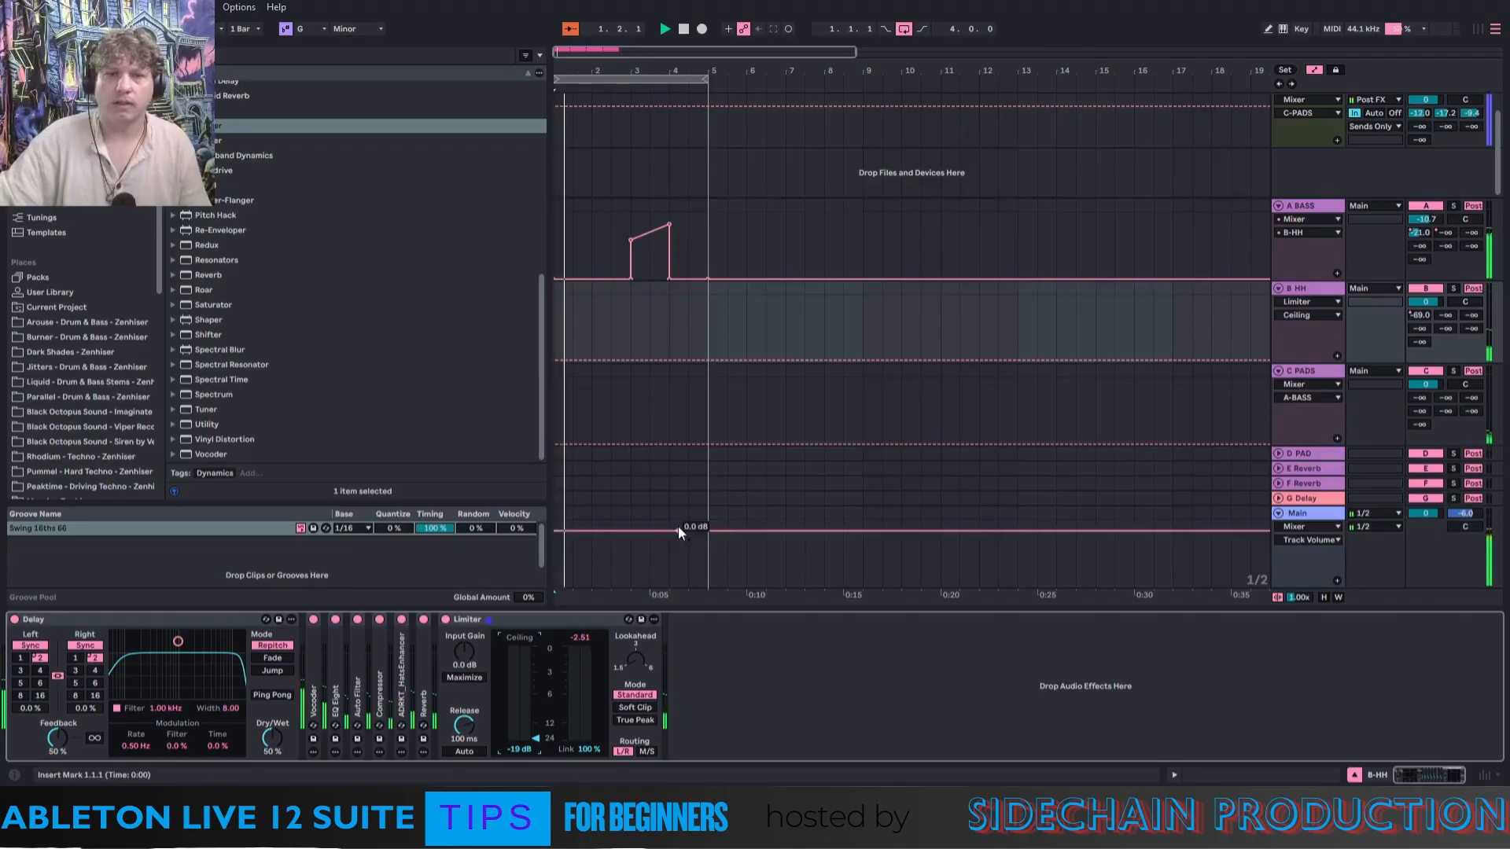
drag(539, 740, 538, 656)
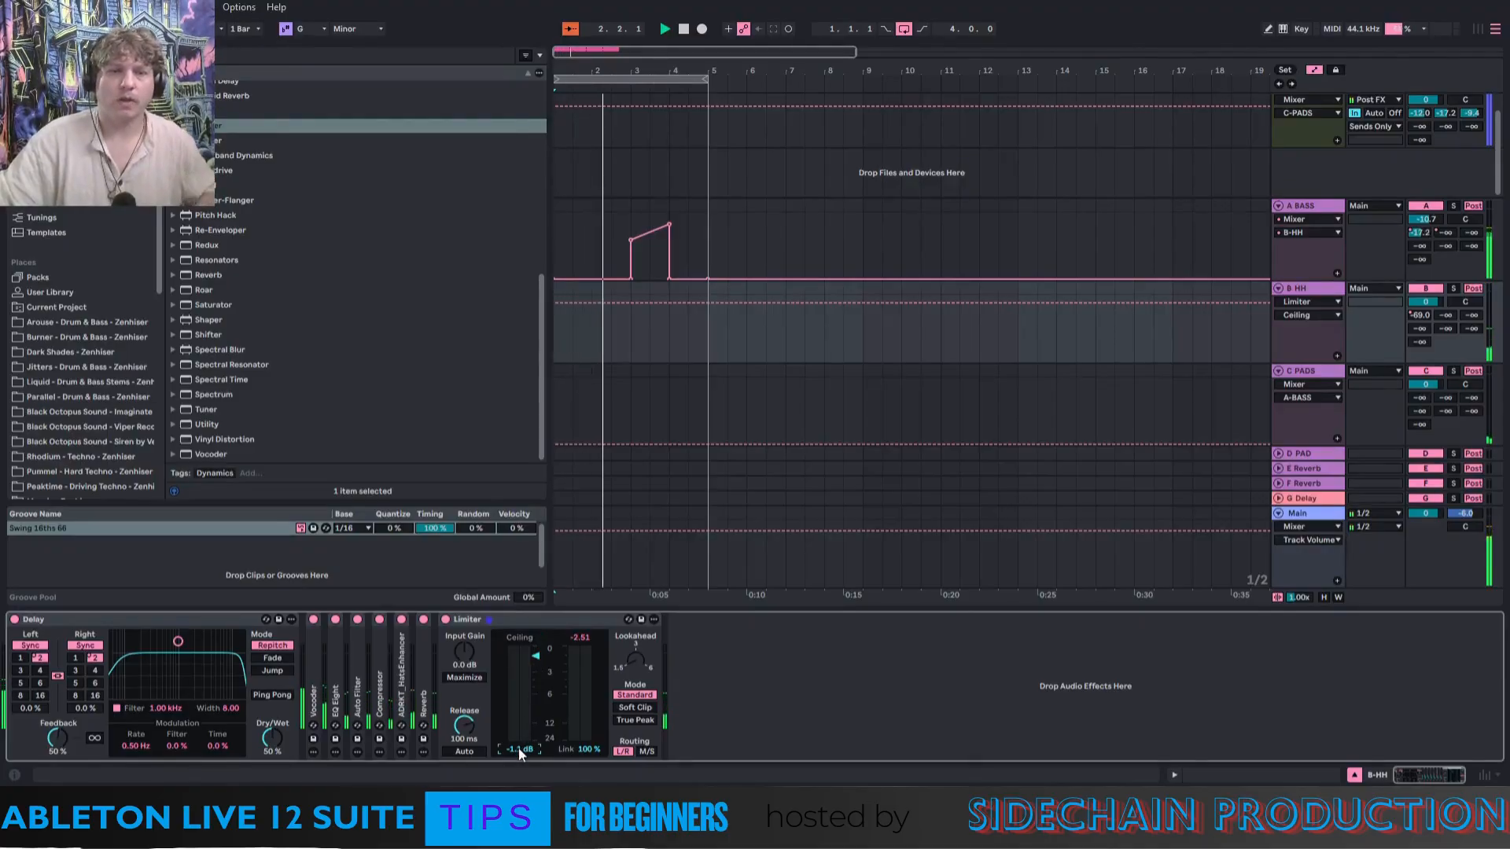
drag(531, 722, 531, 721)
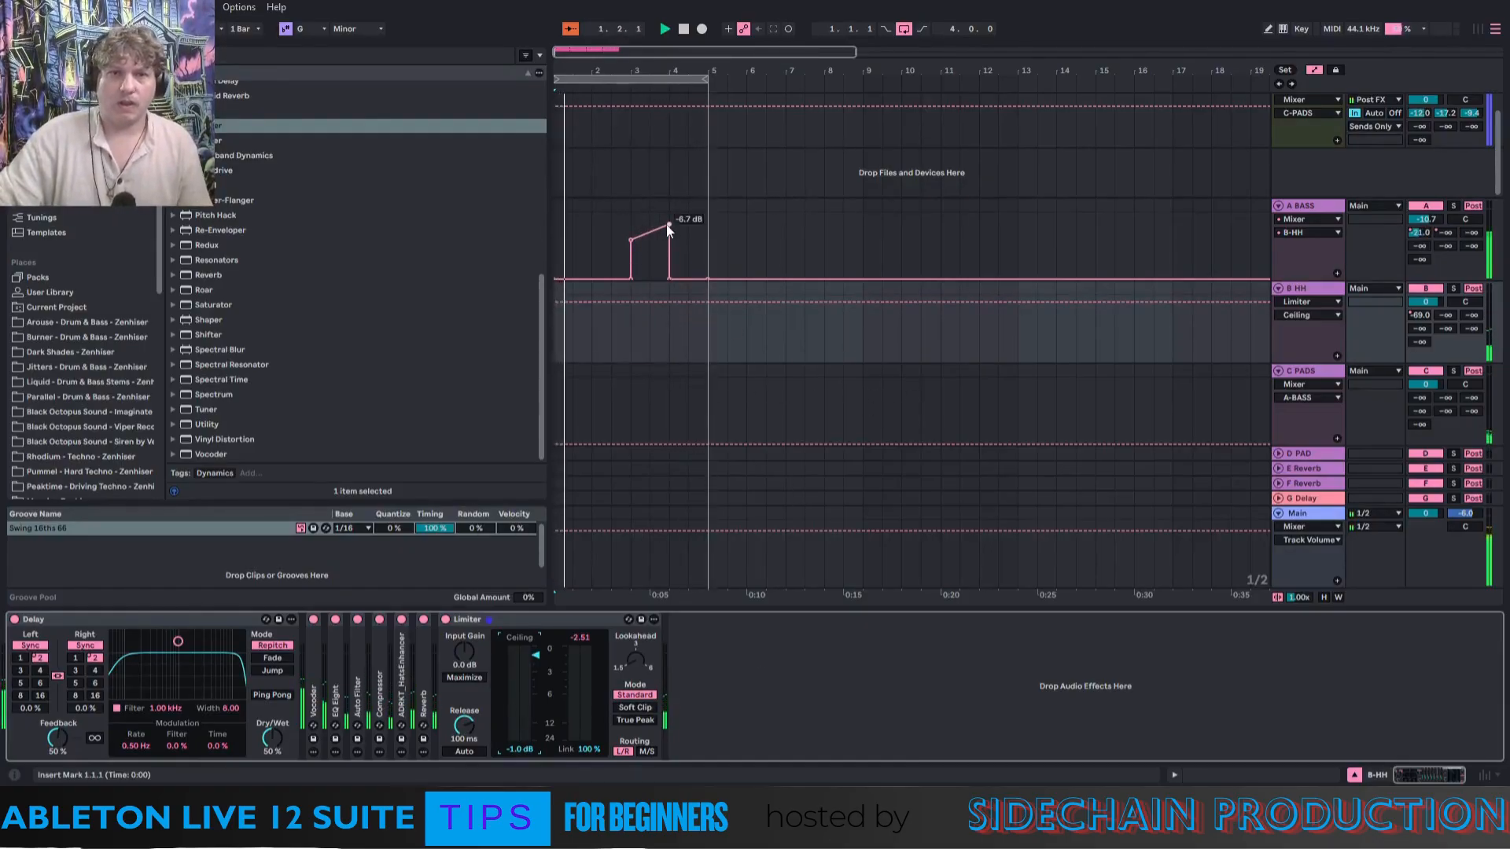
Flatten the A BASS track's B-HH send automation by lowering the raised breakpoints at bars 3 and 4 to the baseline.
drag(667, 224, 629, 248)
click(630, 241)
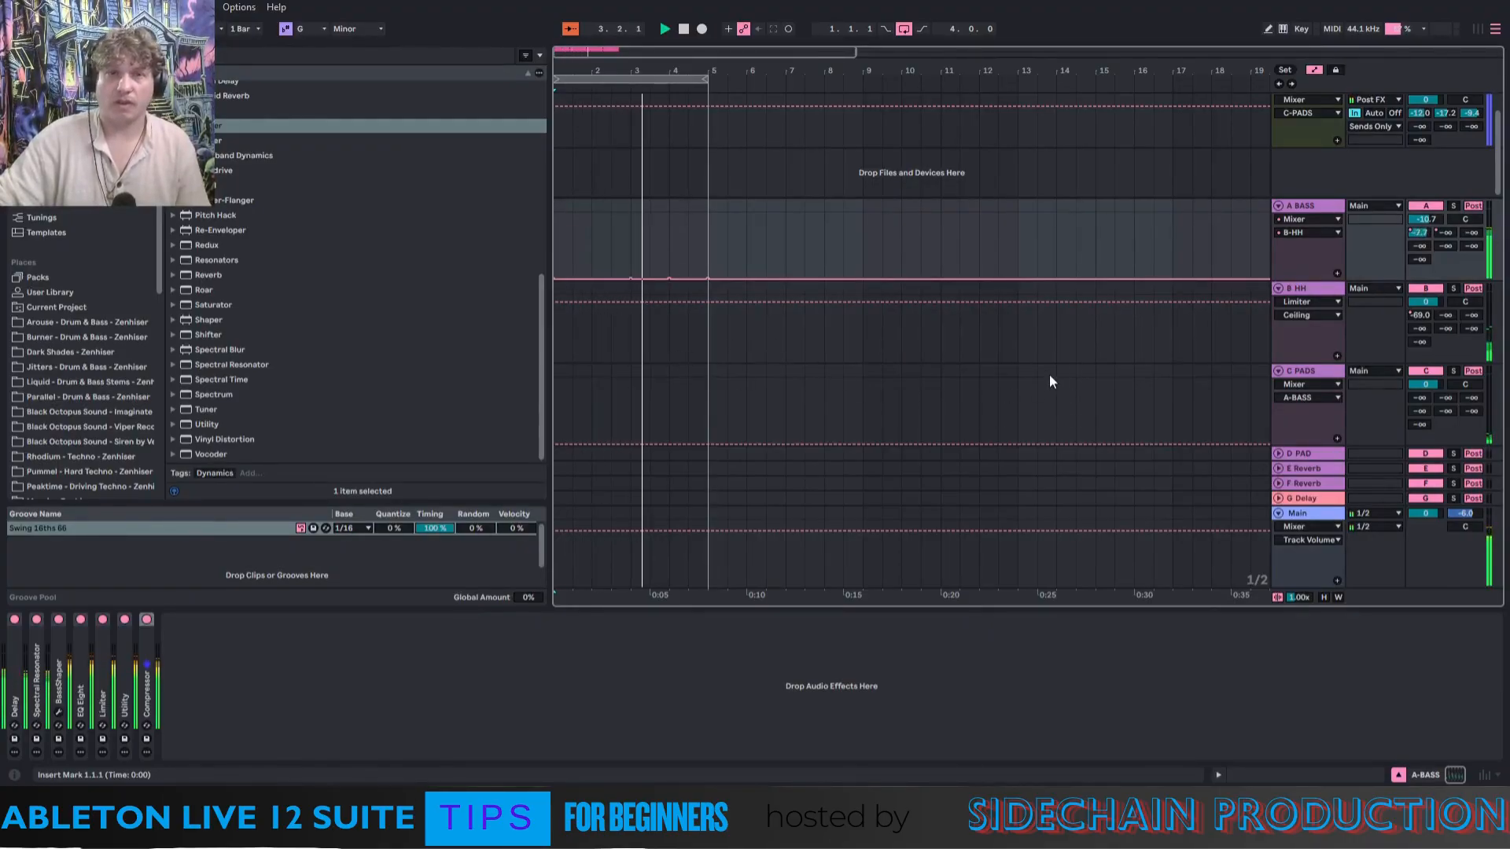
Lower the raised block in the B HH Delay's L 16th automation at bar 3 to 4, keeping the rest at 2.
click(1304, 332)
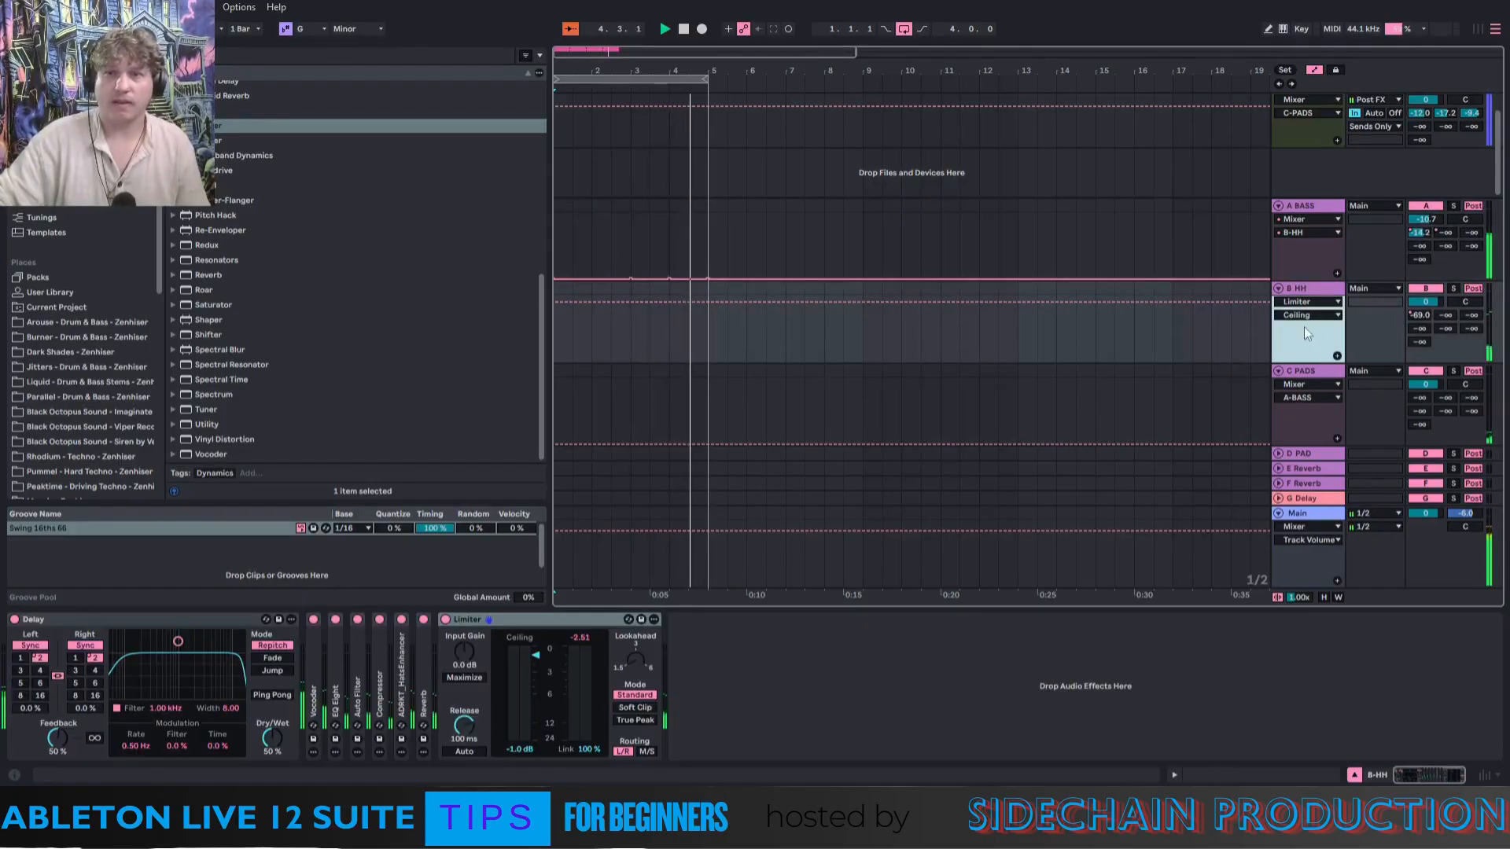
click(93, 657)
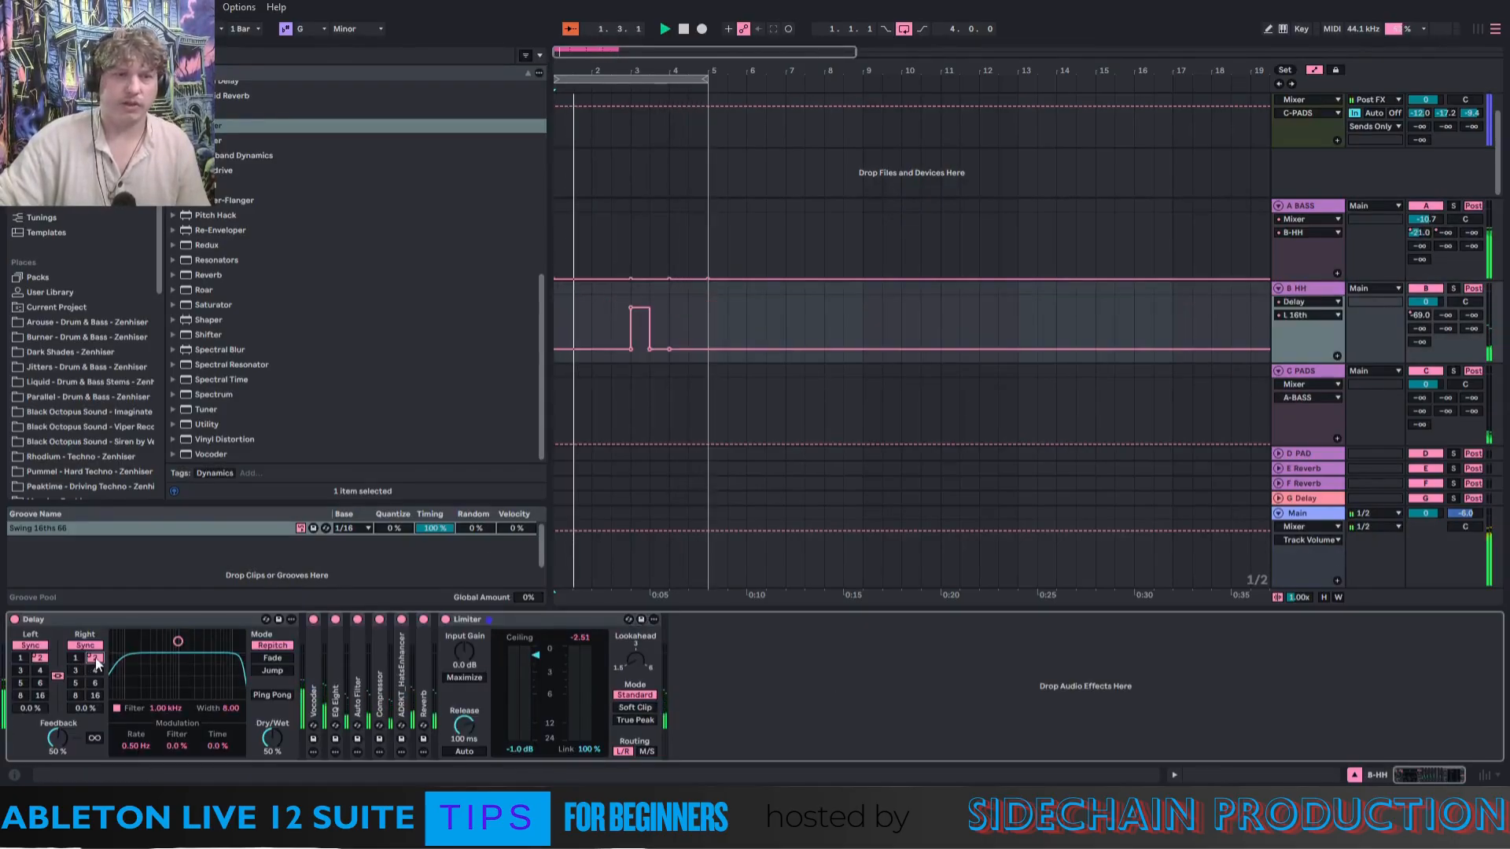
click(640, 316)
drag(637, 308, 634, 336)
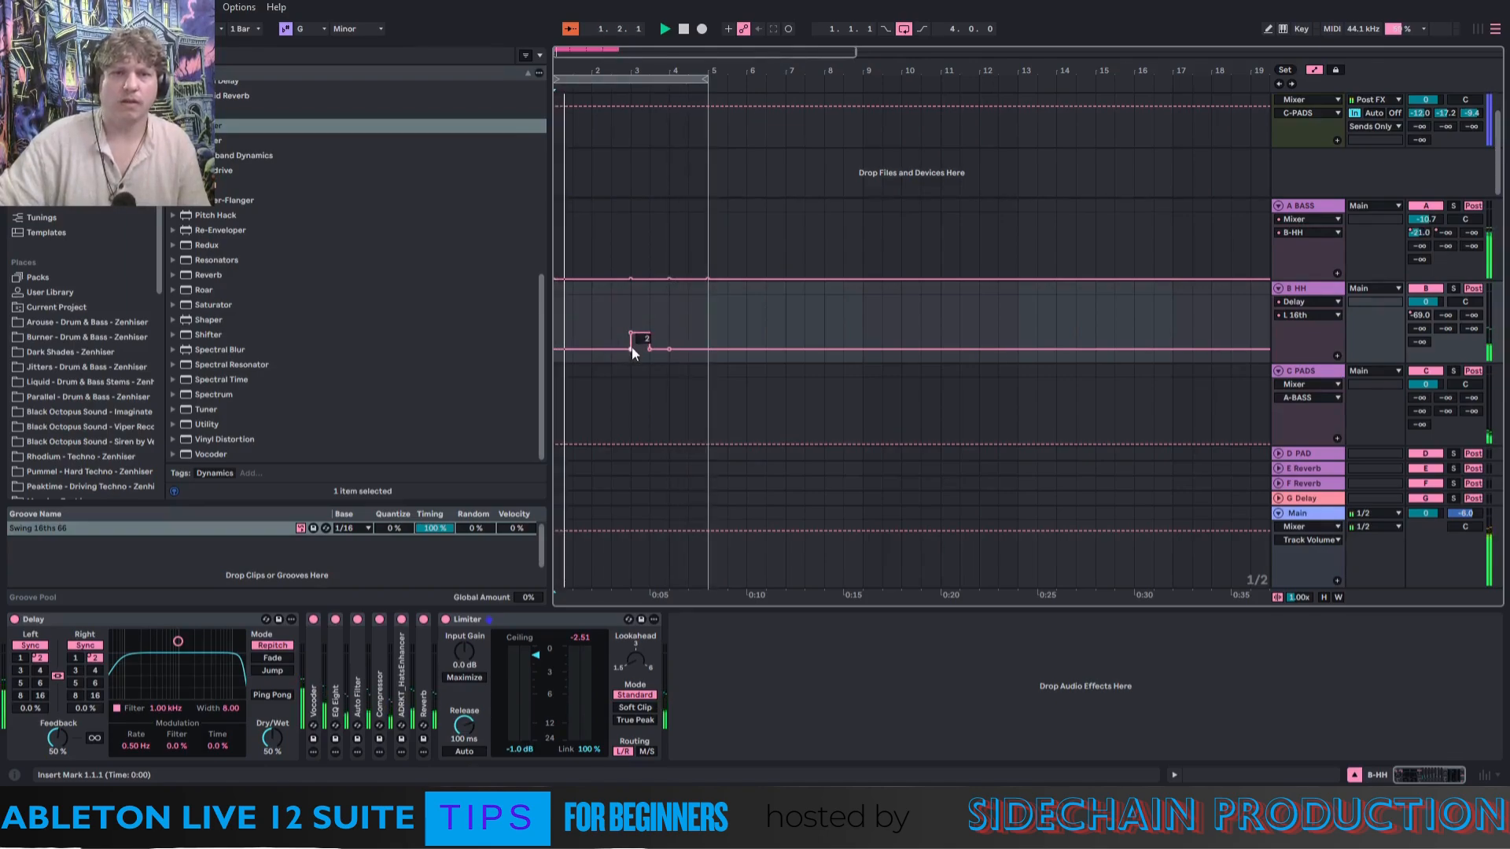
click(630, 347)
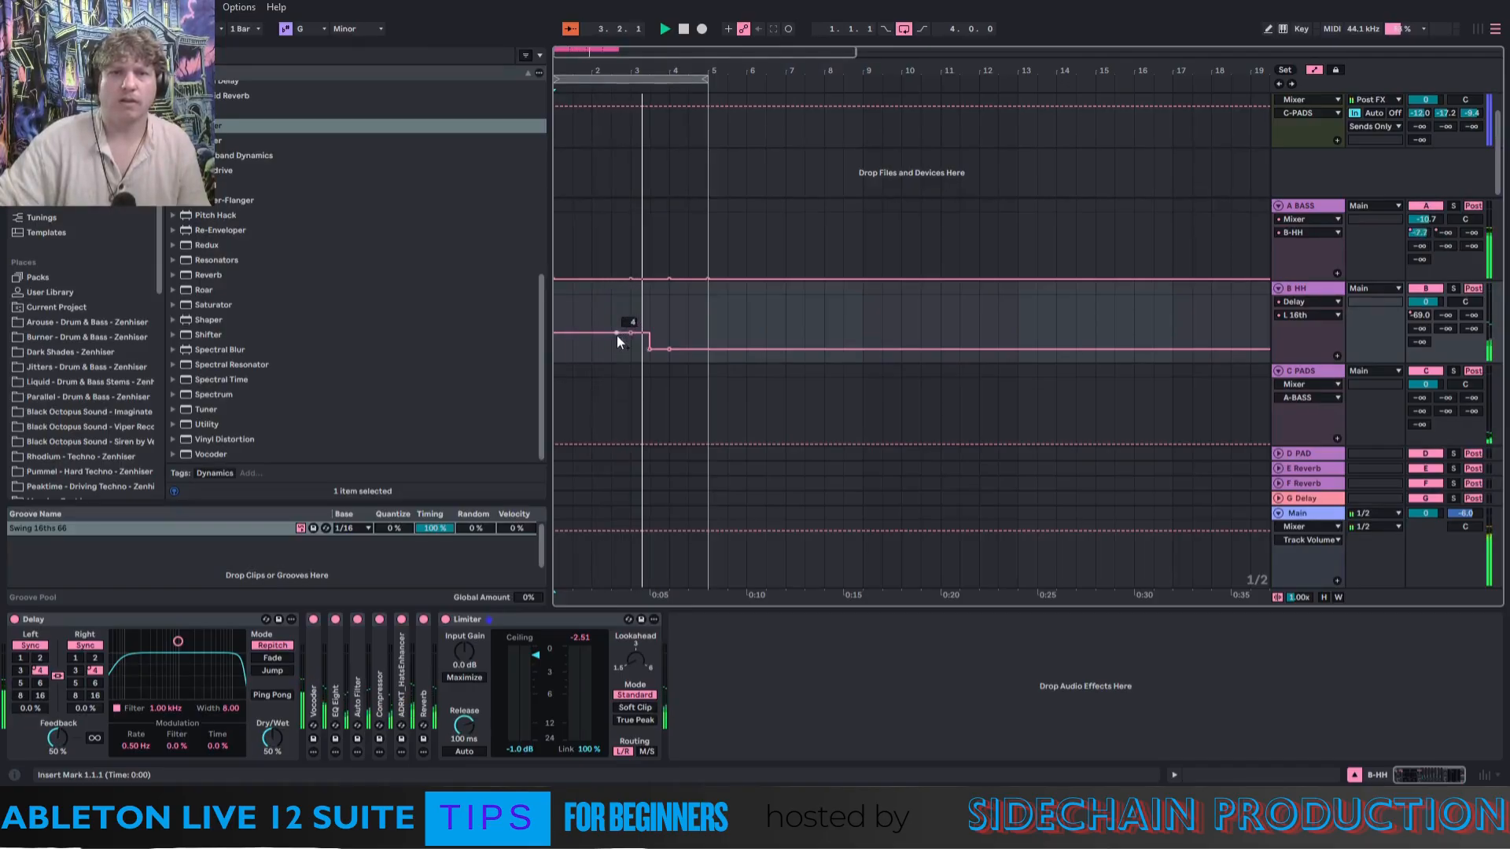
drag(616, 334, 630, 348)
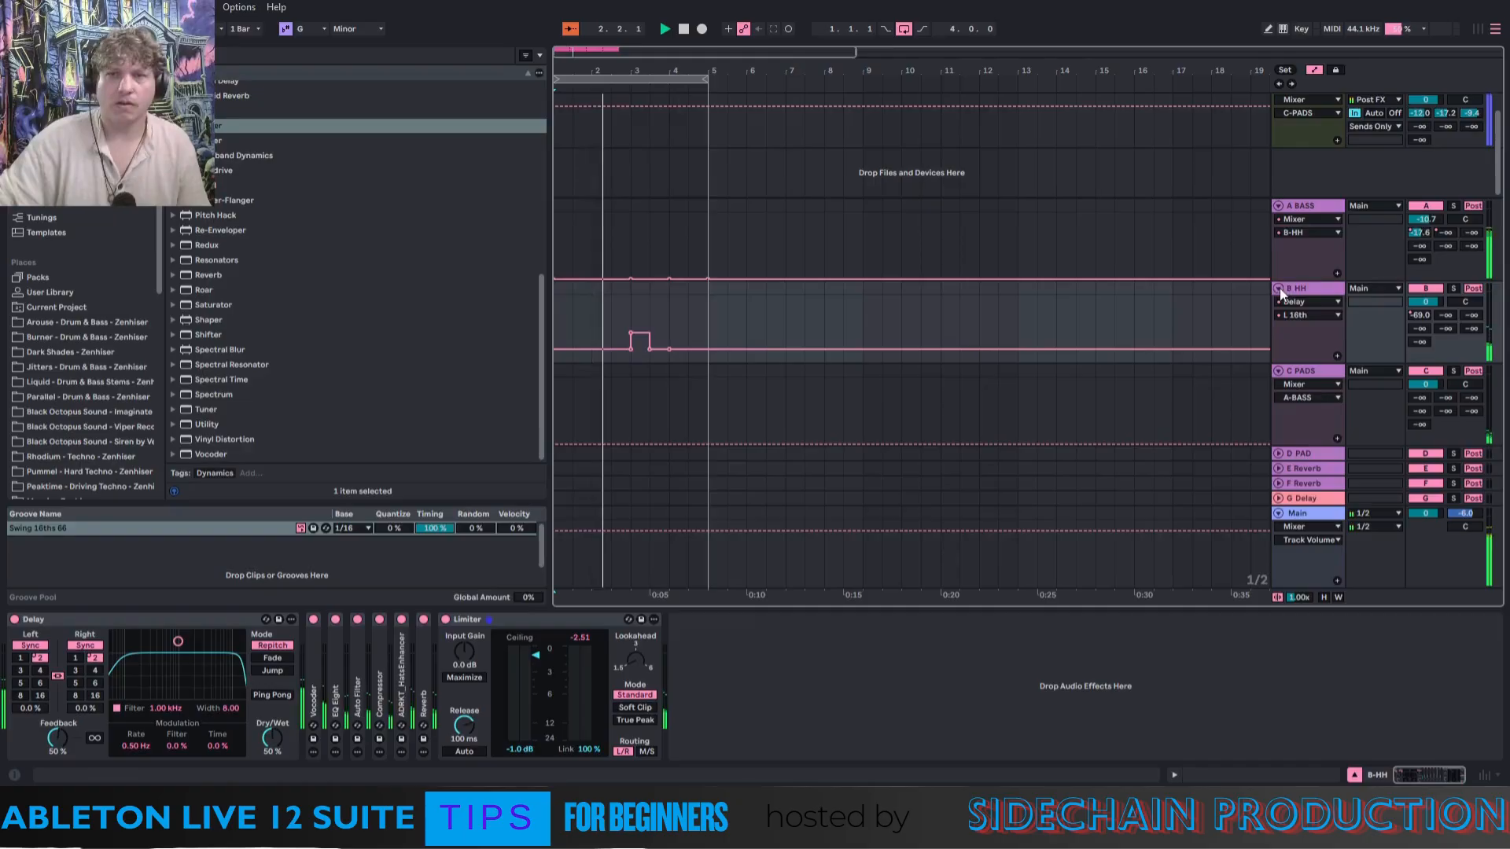
Fold all return tracks and the Main track, and hide the automation lanes in the arrangement.
click(1303, 375)
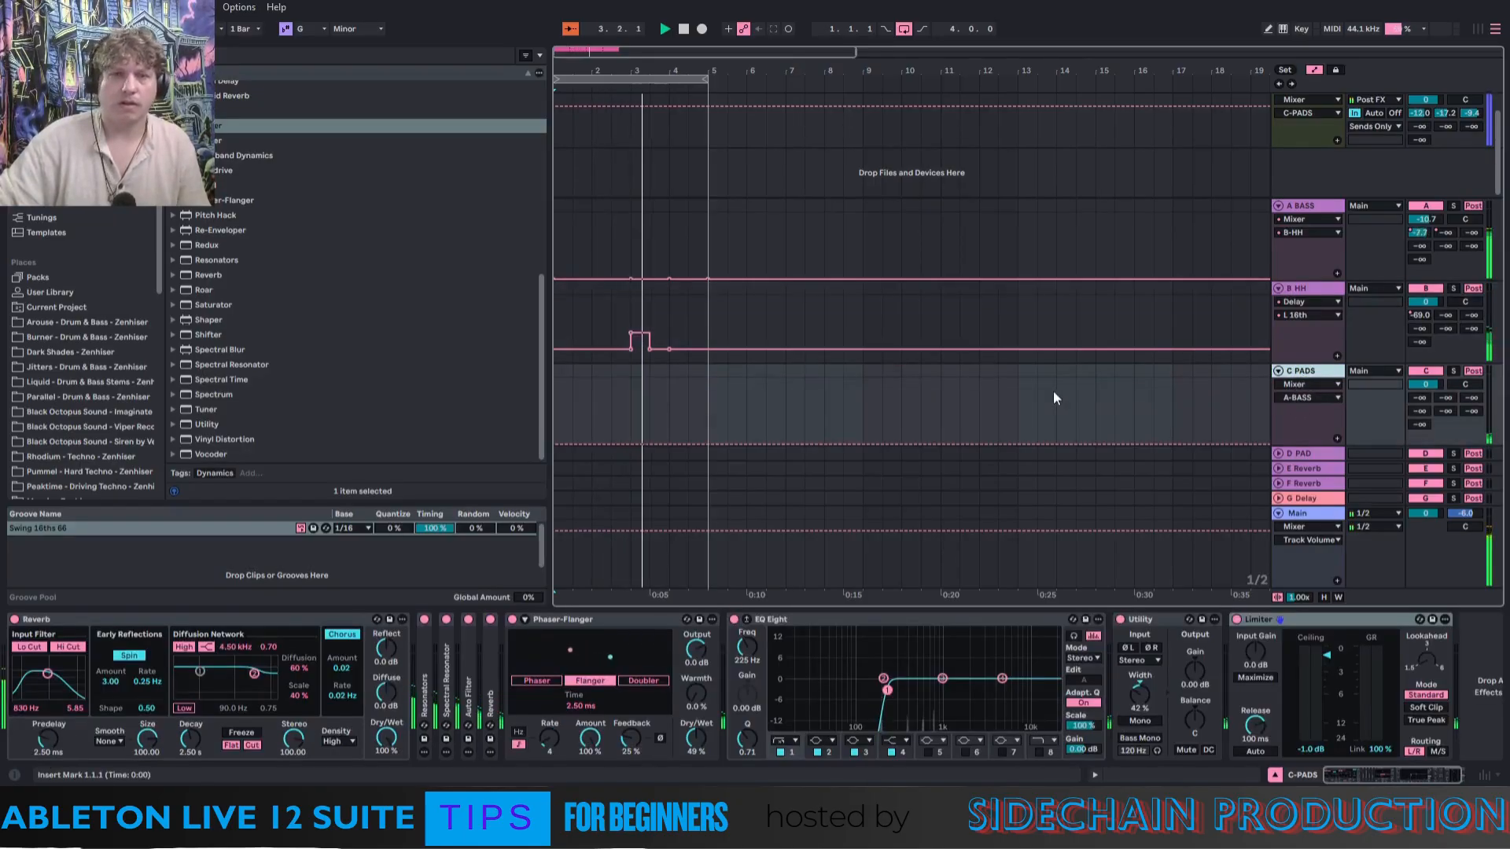
scroll(1053, 392, up, 2)
scroll(1051, 395, down, 1)
mouse_move(632, 337)
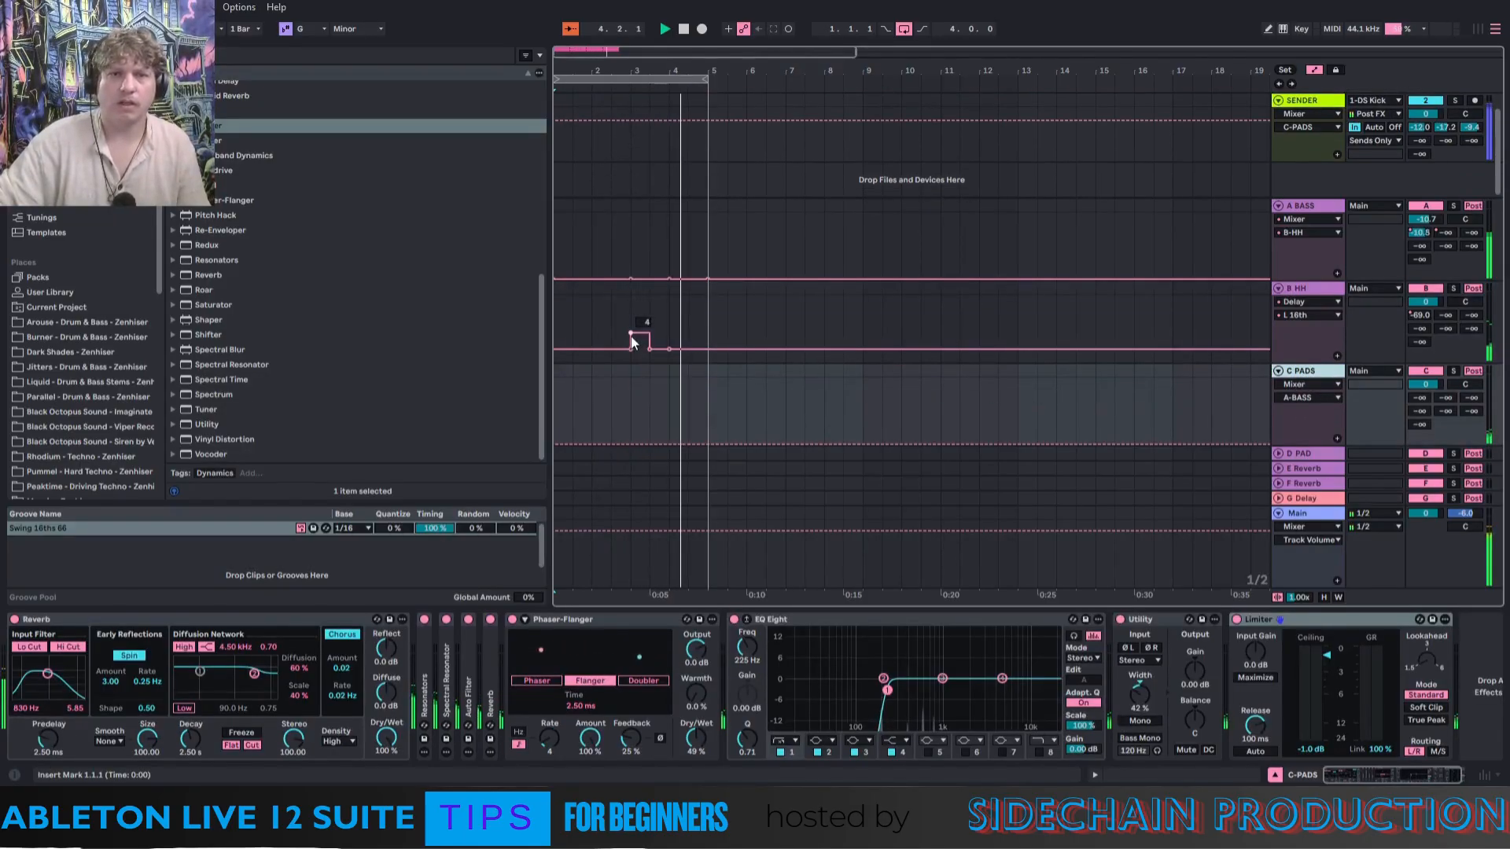
click(1278, 371)
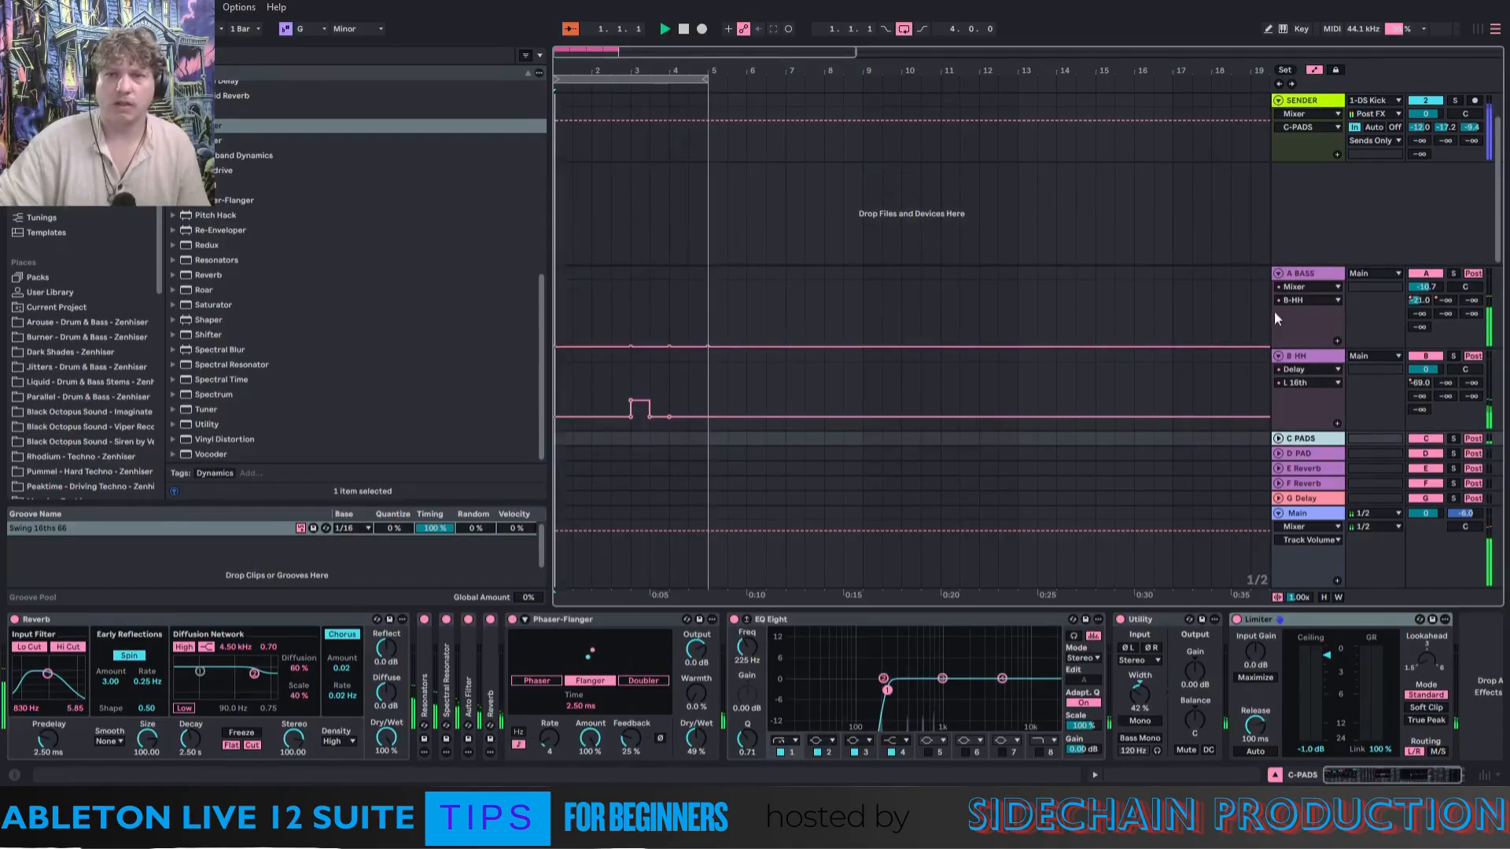
alt+click(1275, 357)
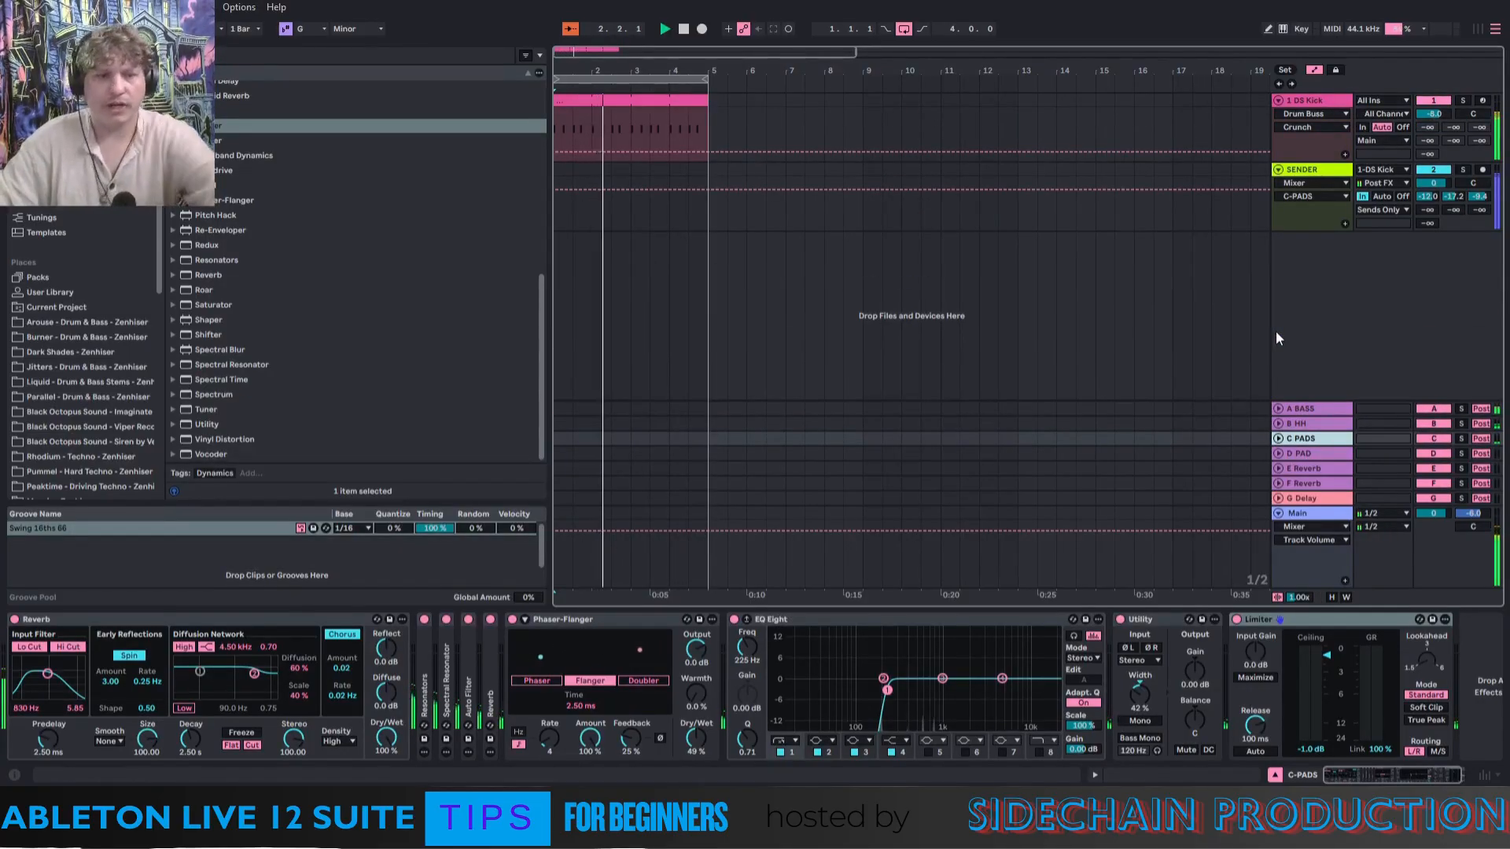
click(1278, 514)
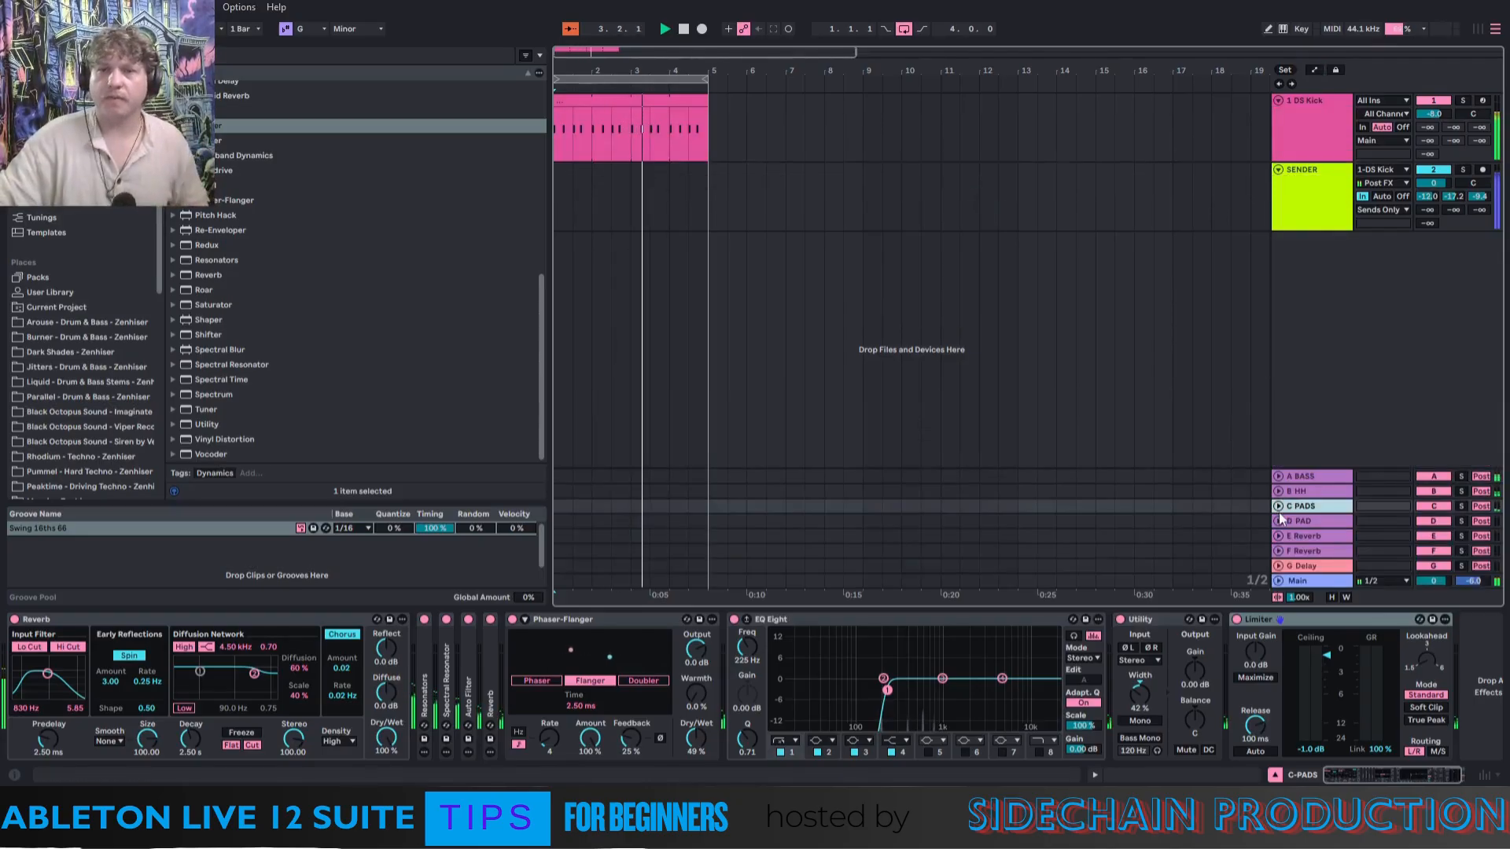
Delete the Reverb from the D PAD return track.
click(1304, 521)
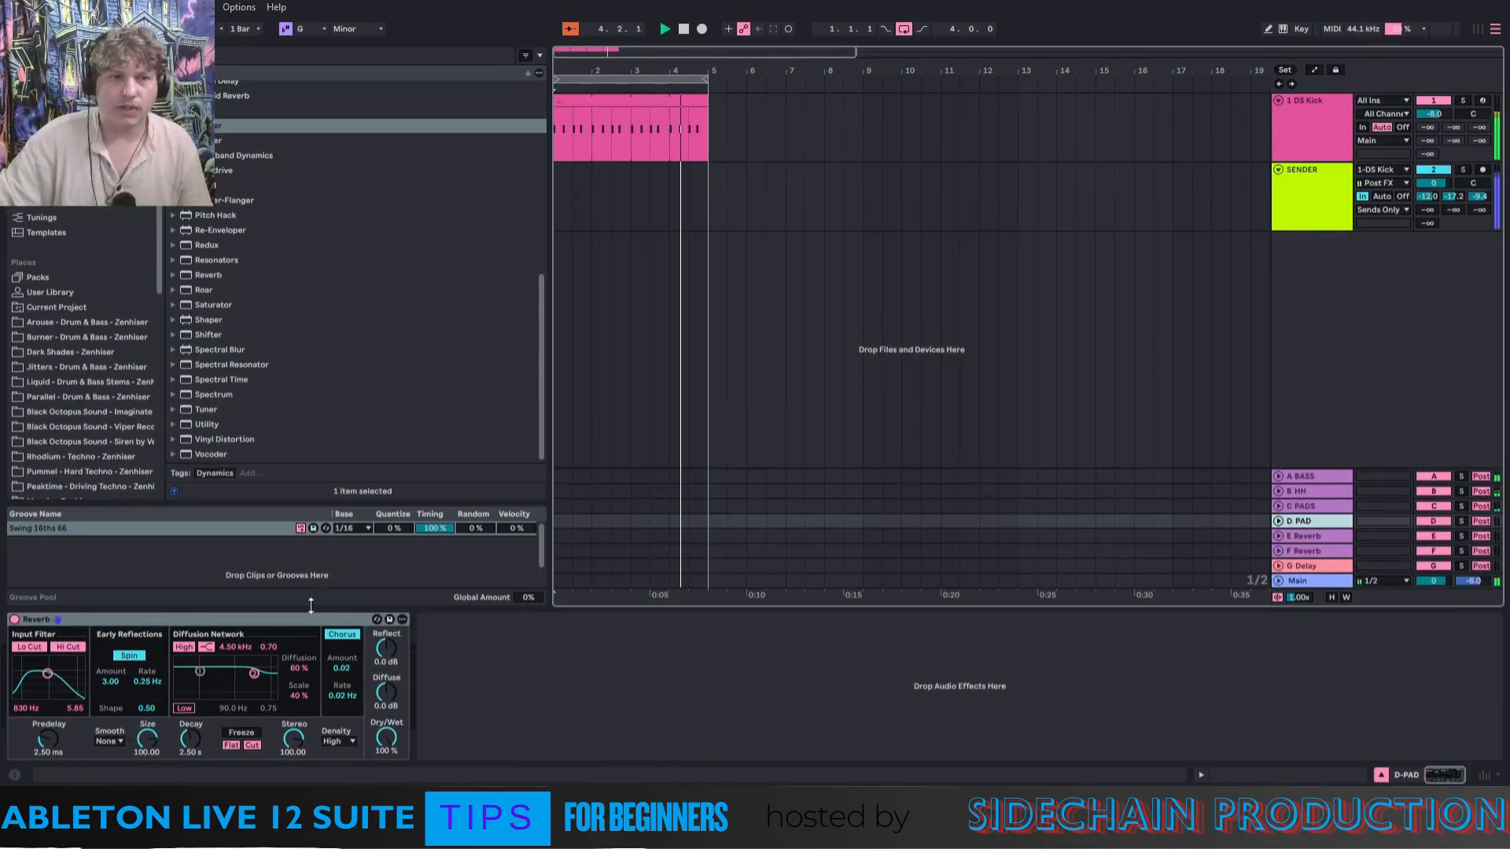
click(201, 622)
key(Delete)
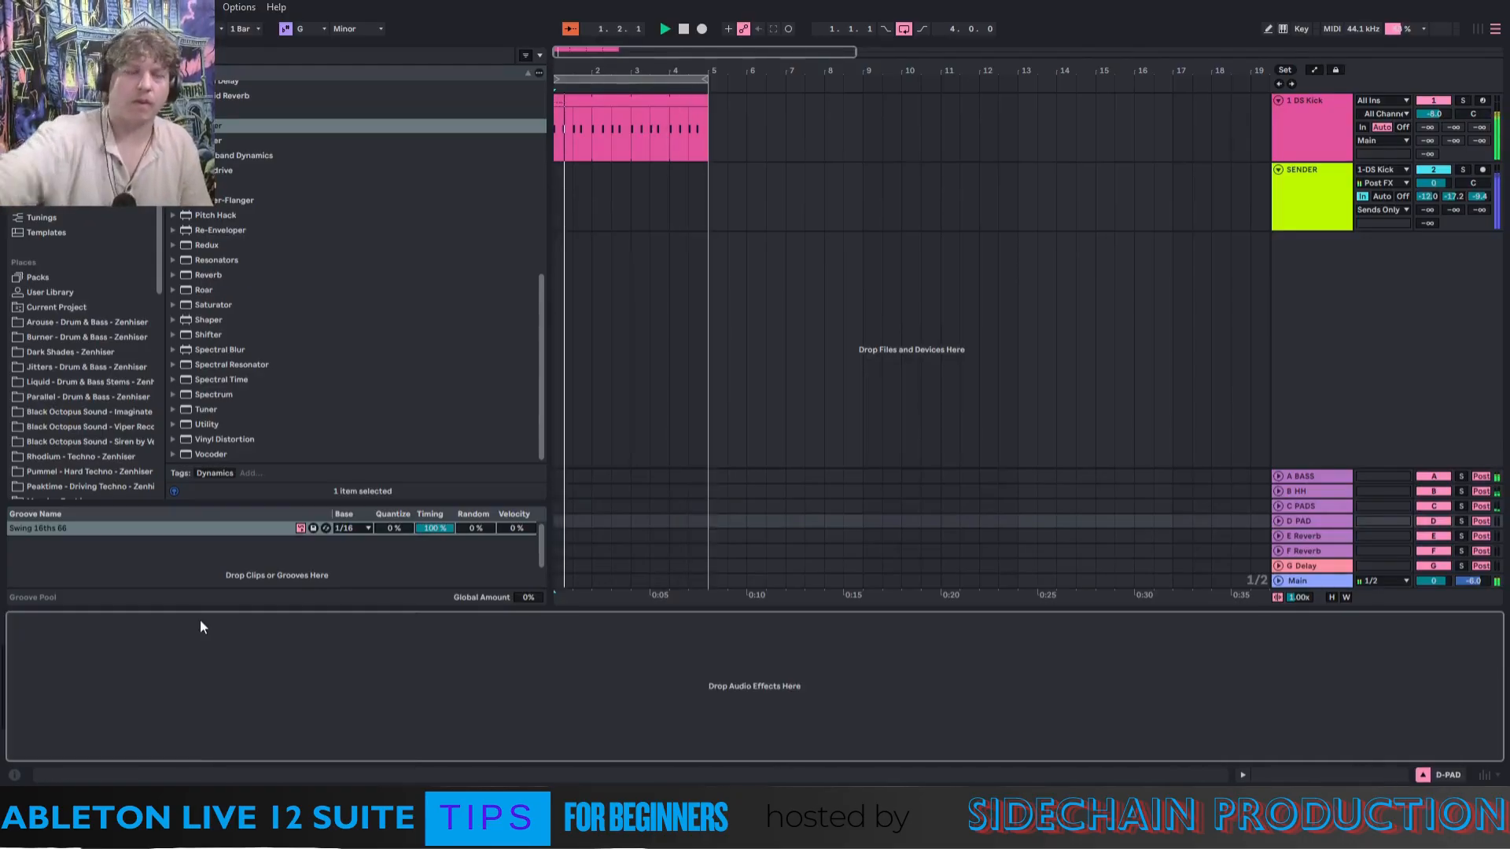
Add a Delay to the D PAD return track and set its linked left and right delay times to 5 sixteenths.
drag(540, 314, 549, 149)
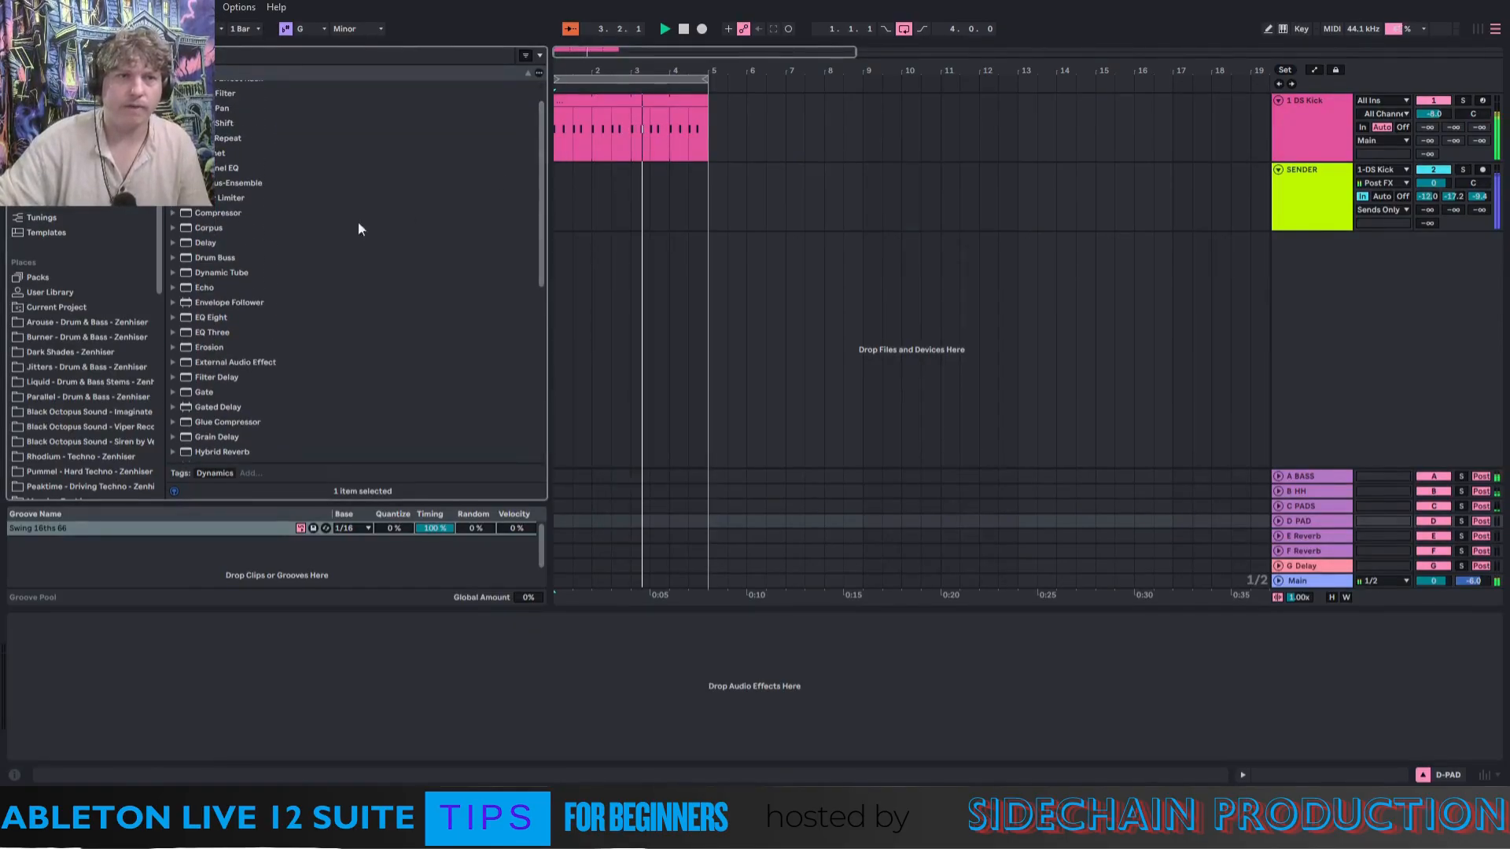
drag(201, 244, 206, 704)
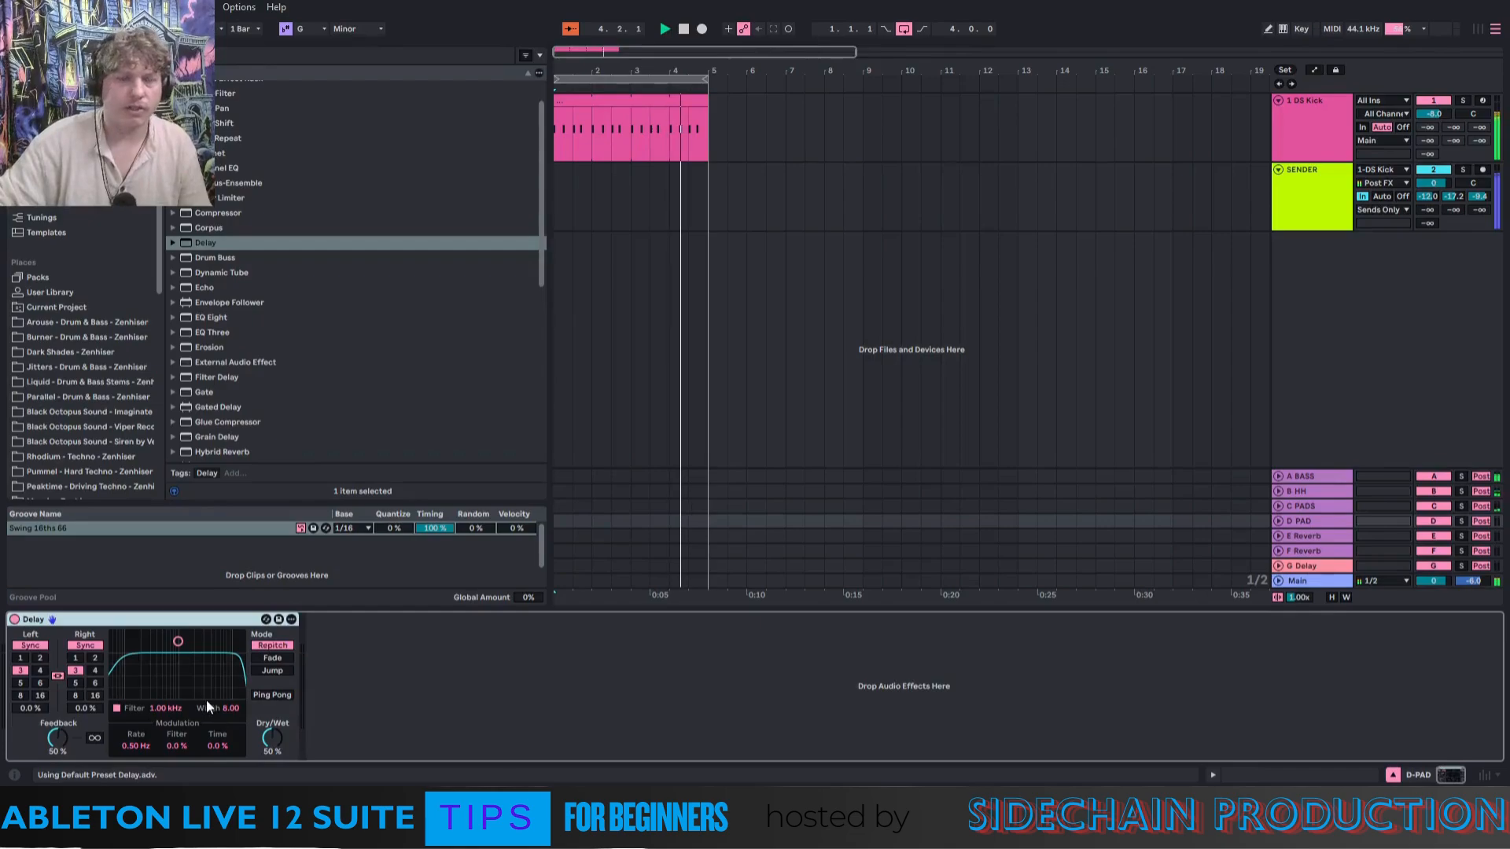
click(76, 682)
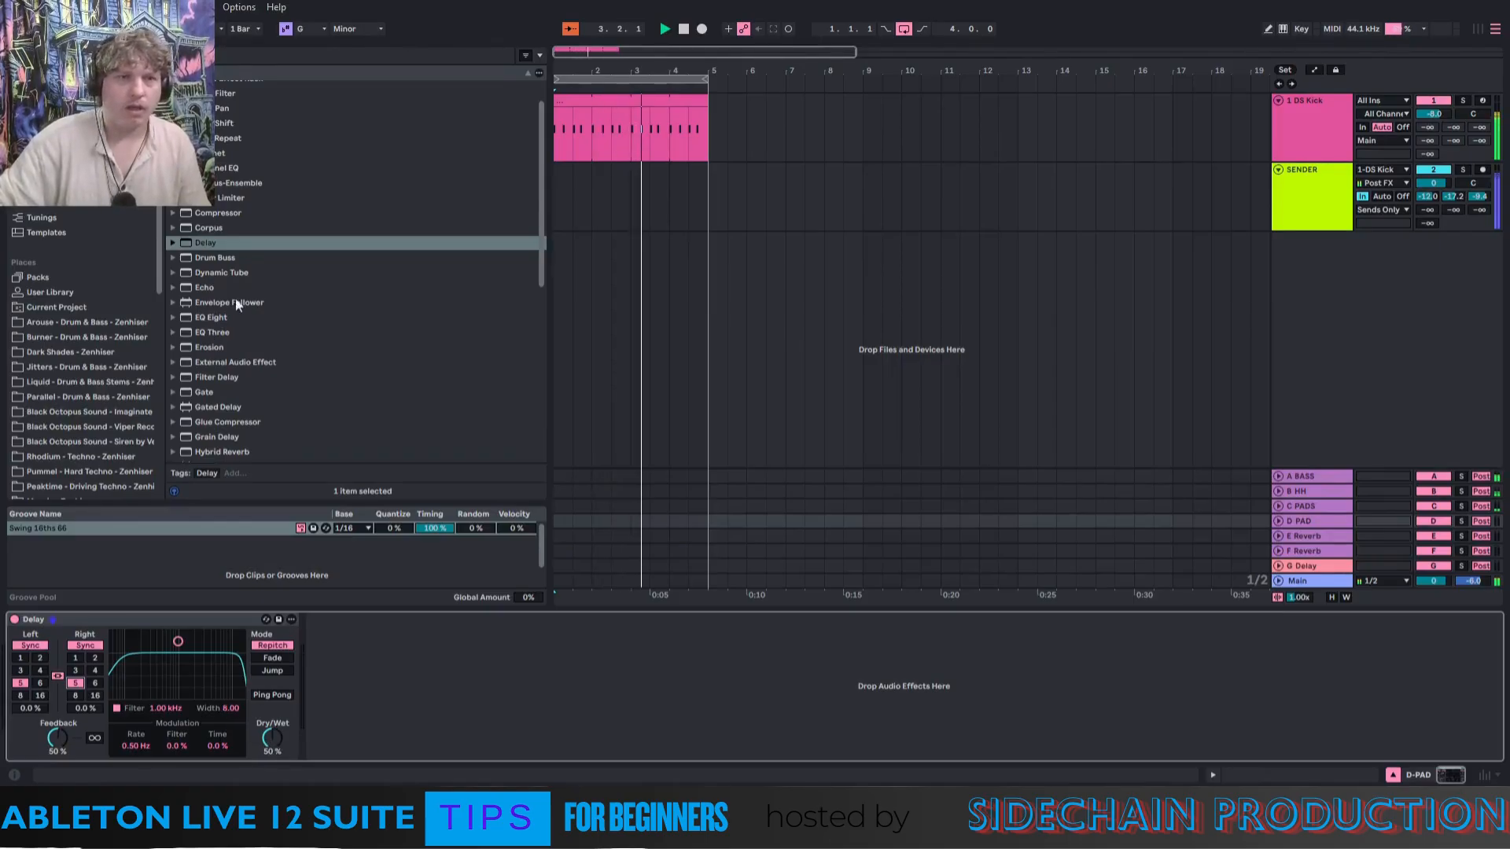
Add a Spectral Resonator after the Delay on D PAD, with its frequency shown as a note and set to G0.
drag(543, 149, 530, 319)
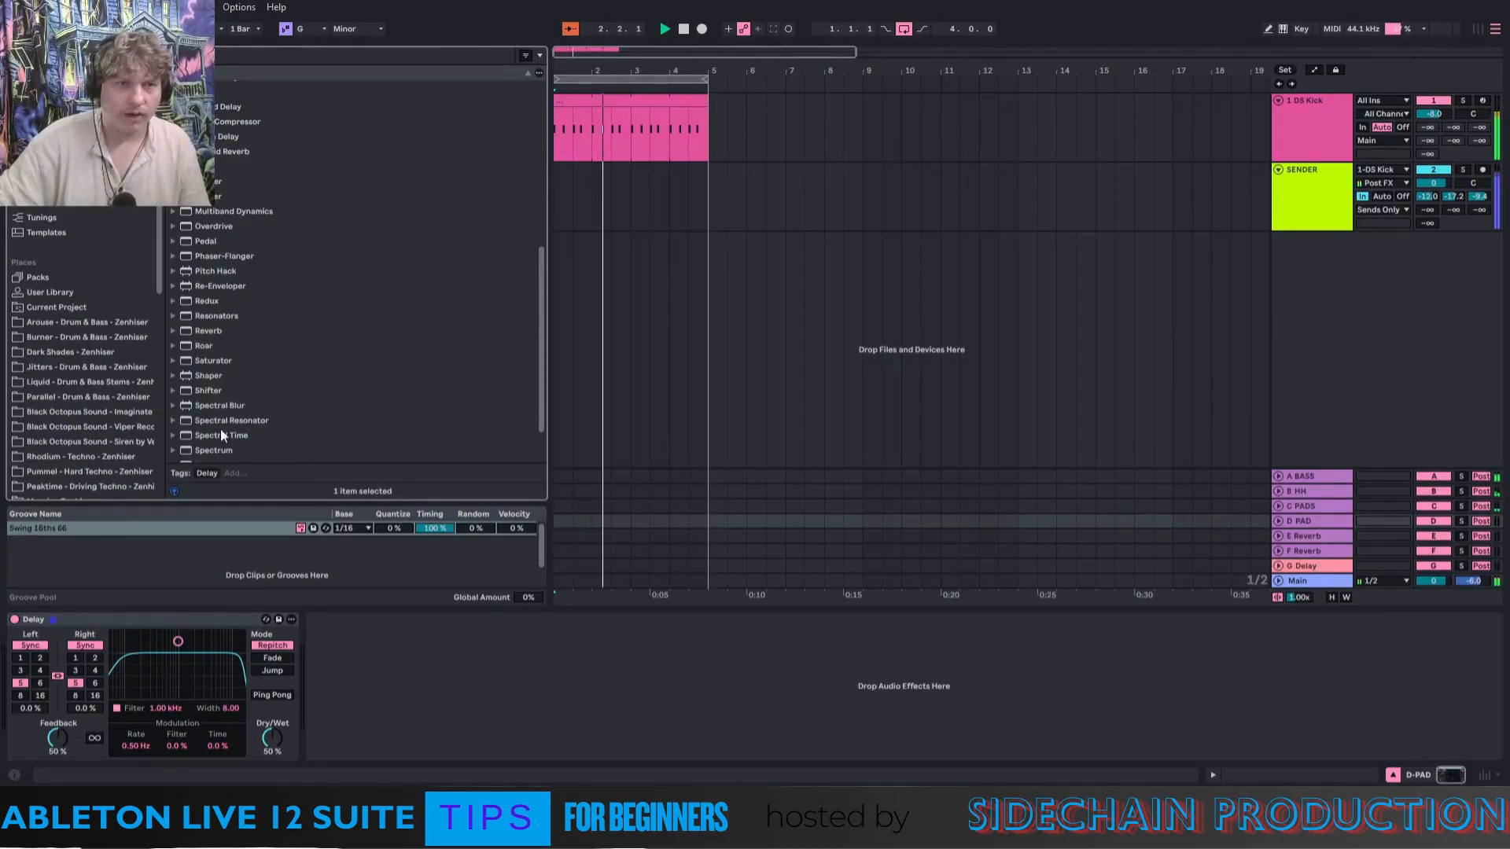
drag(231, 420, 458, 722)
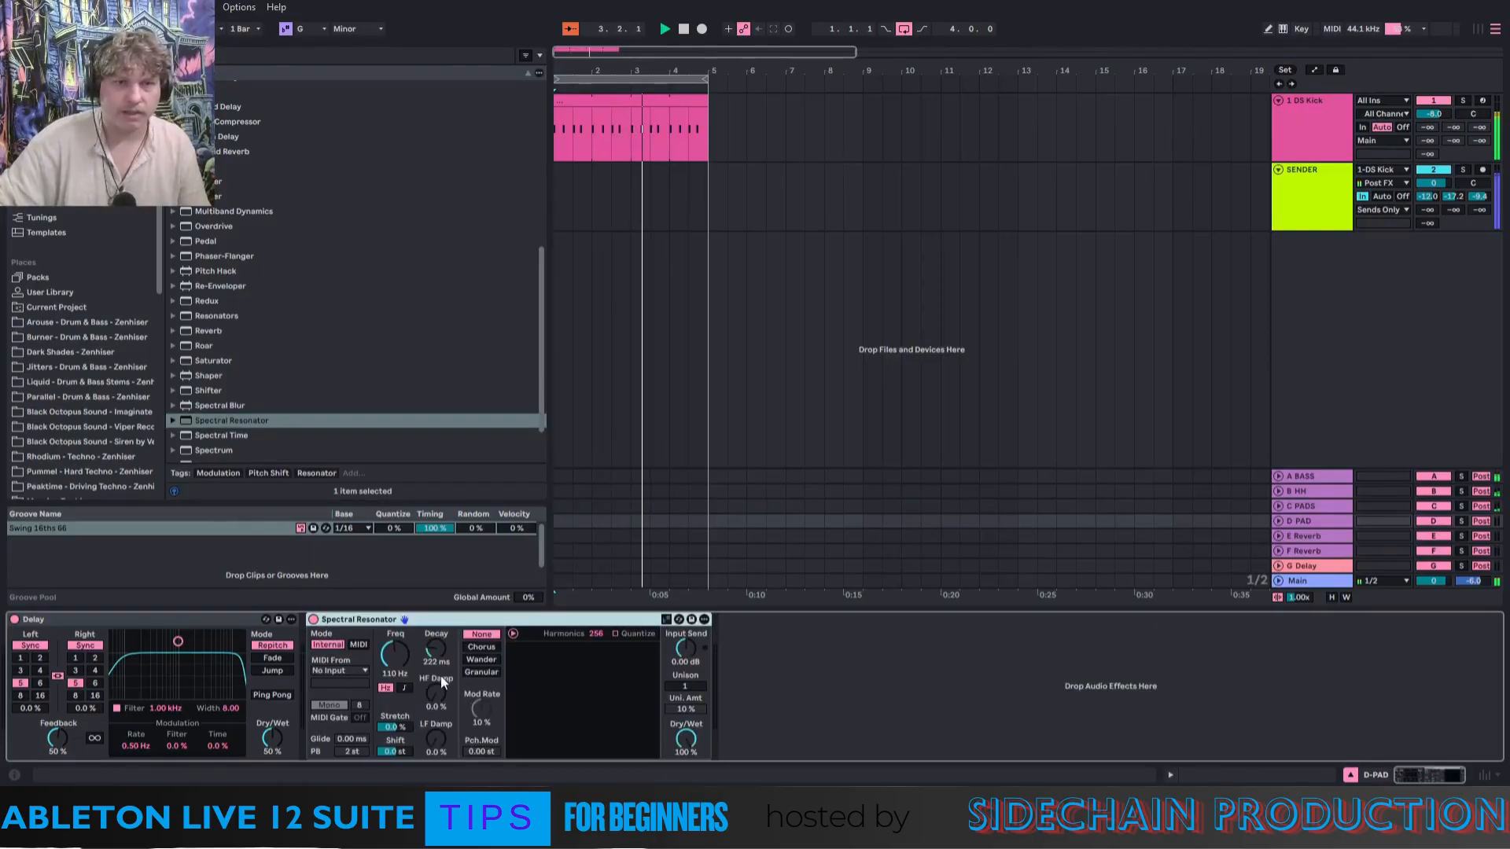
click(405, 689)
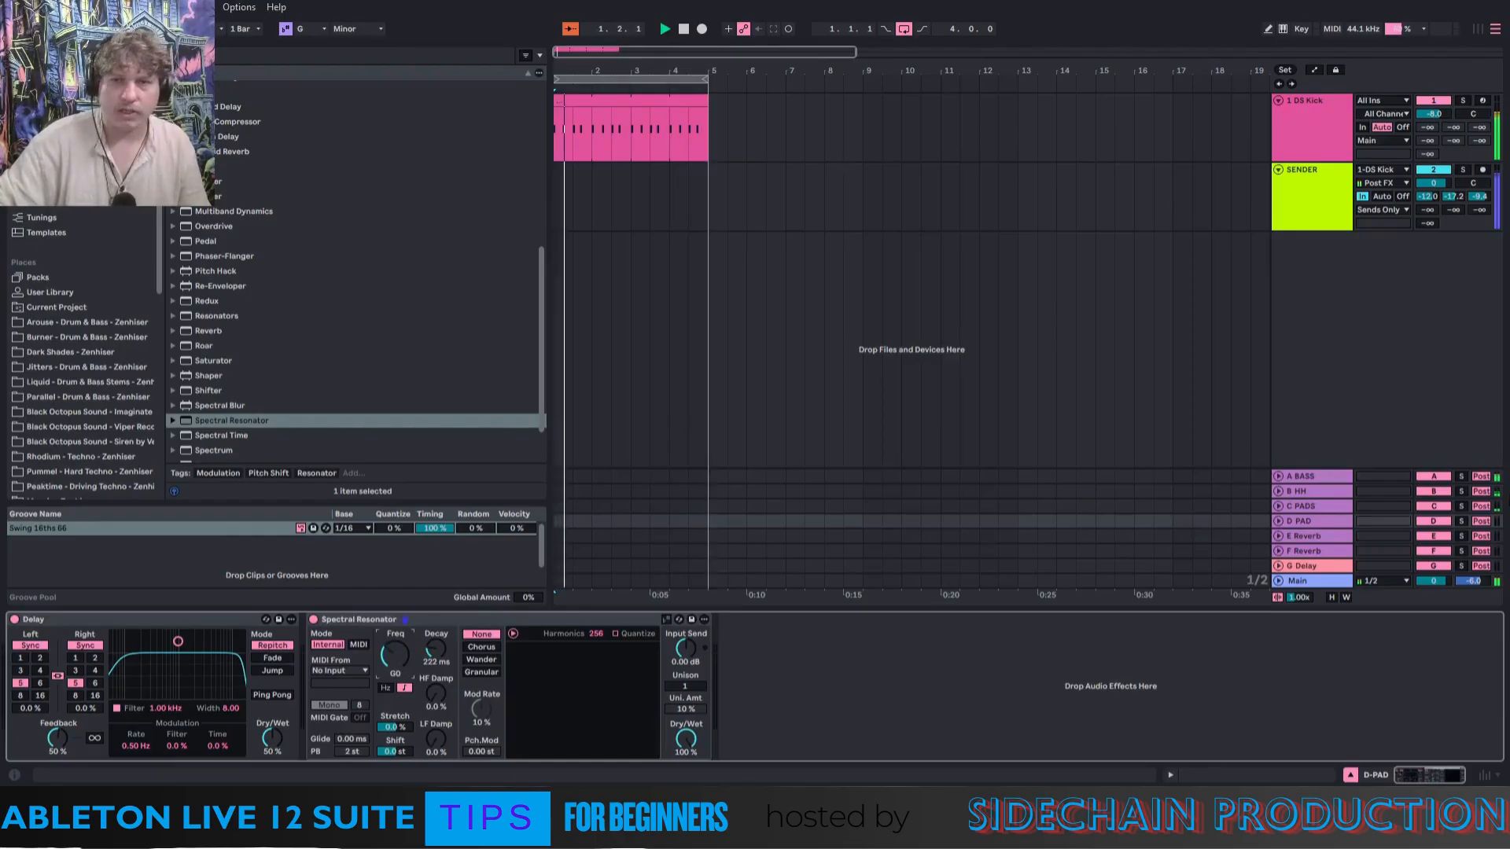
Raise the SENDER track's send to D PAD to about -7.8 dB and shorten the Spectral Resonator's decay to 69.6 ms.
drag(1427, 211, 1428, 215)
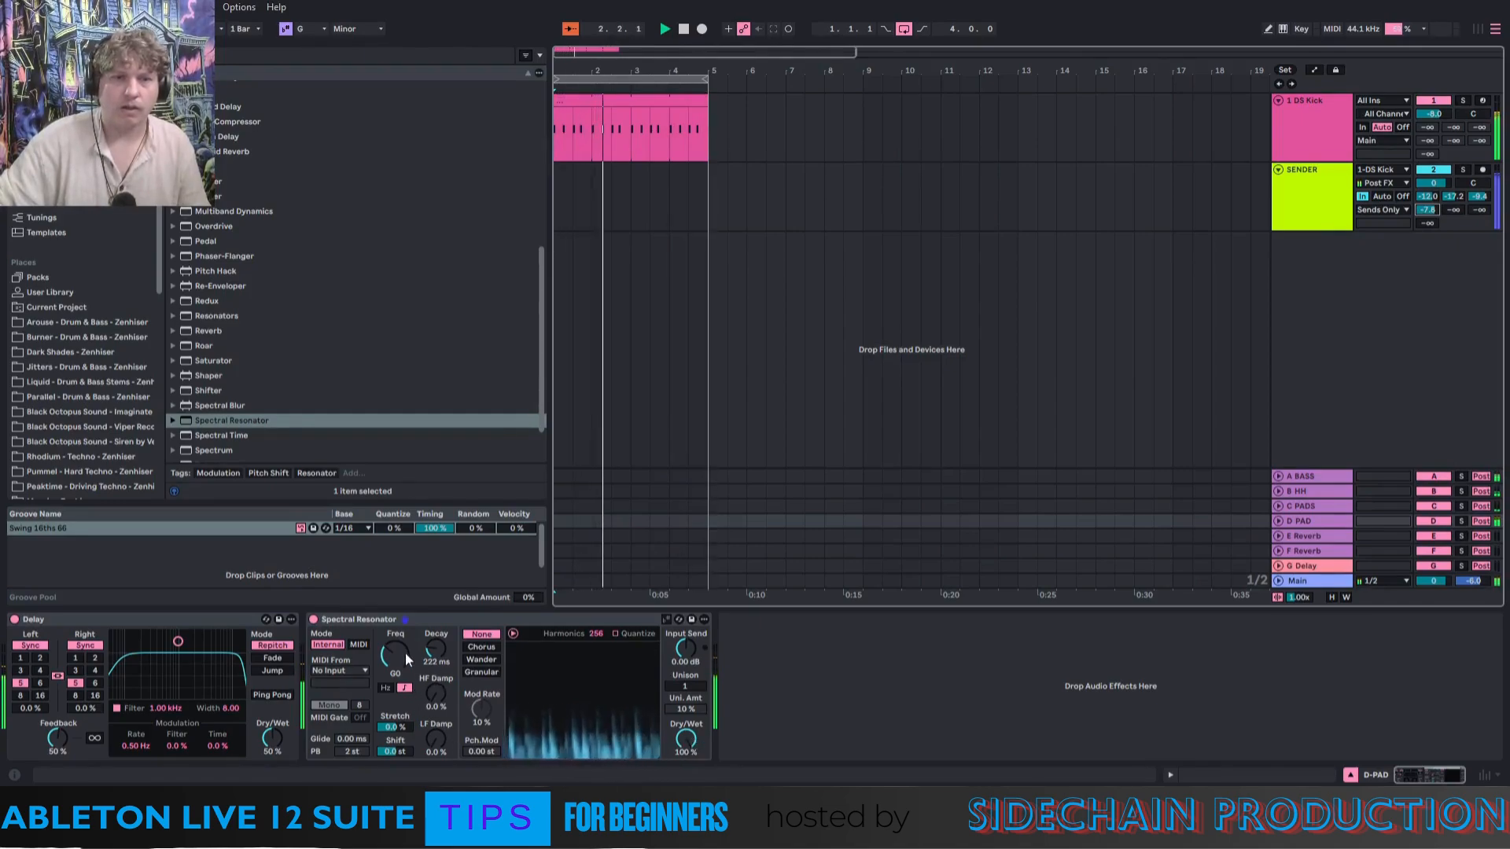
mouse_move(435, 650)
mouse_down()
mouse_move(435, 606)
mouse_move(435, 673)
mouse_up()
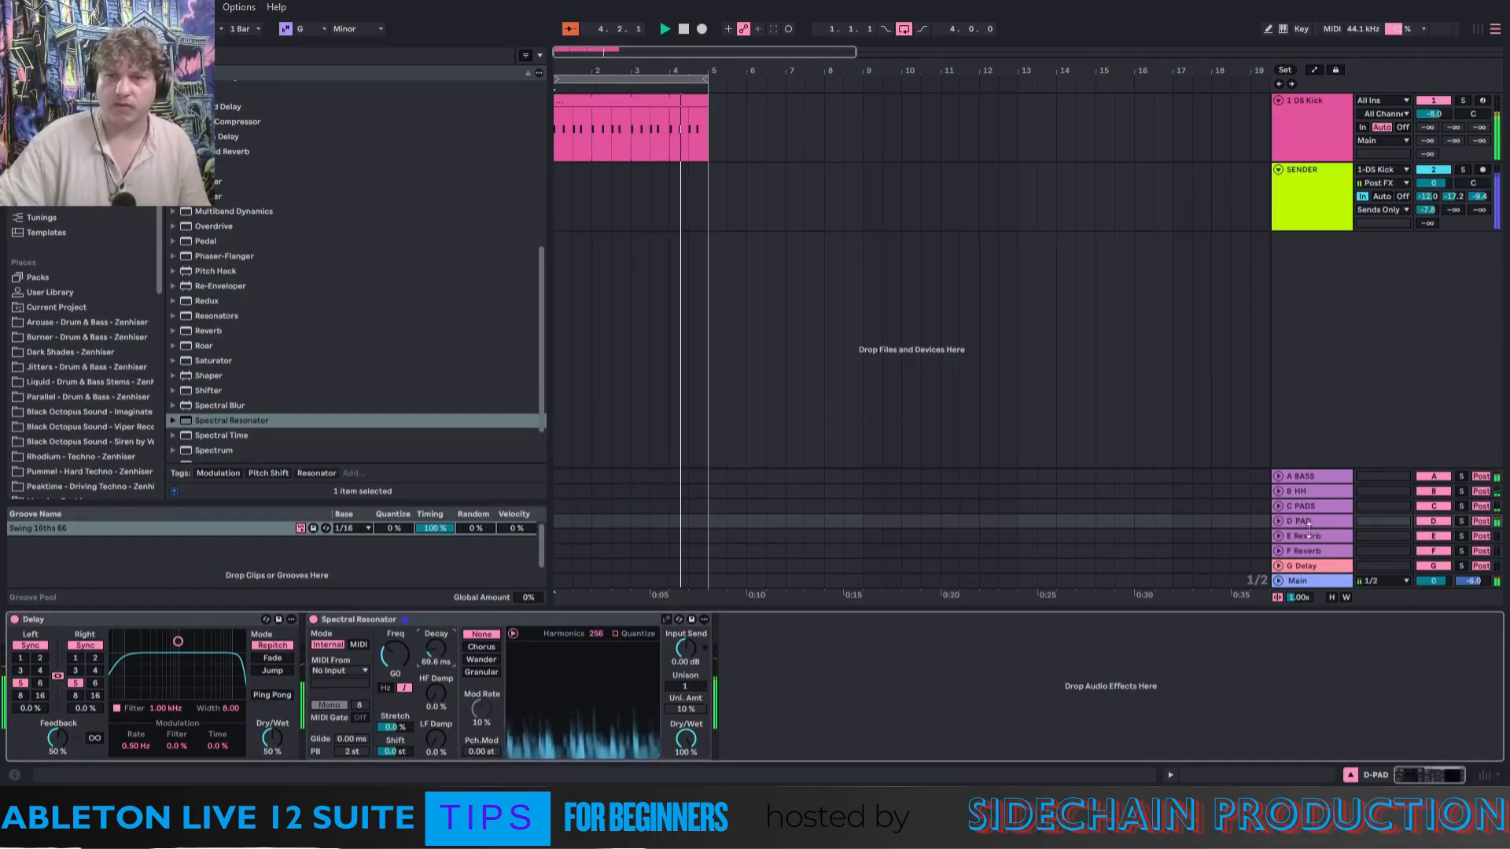
Solo the D PAD return track.
click(1462, 521)
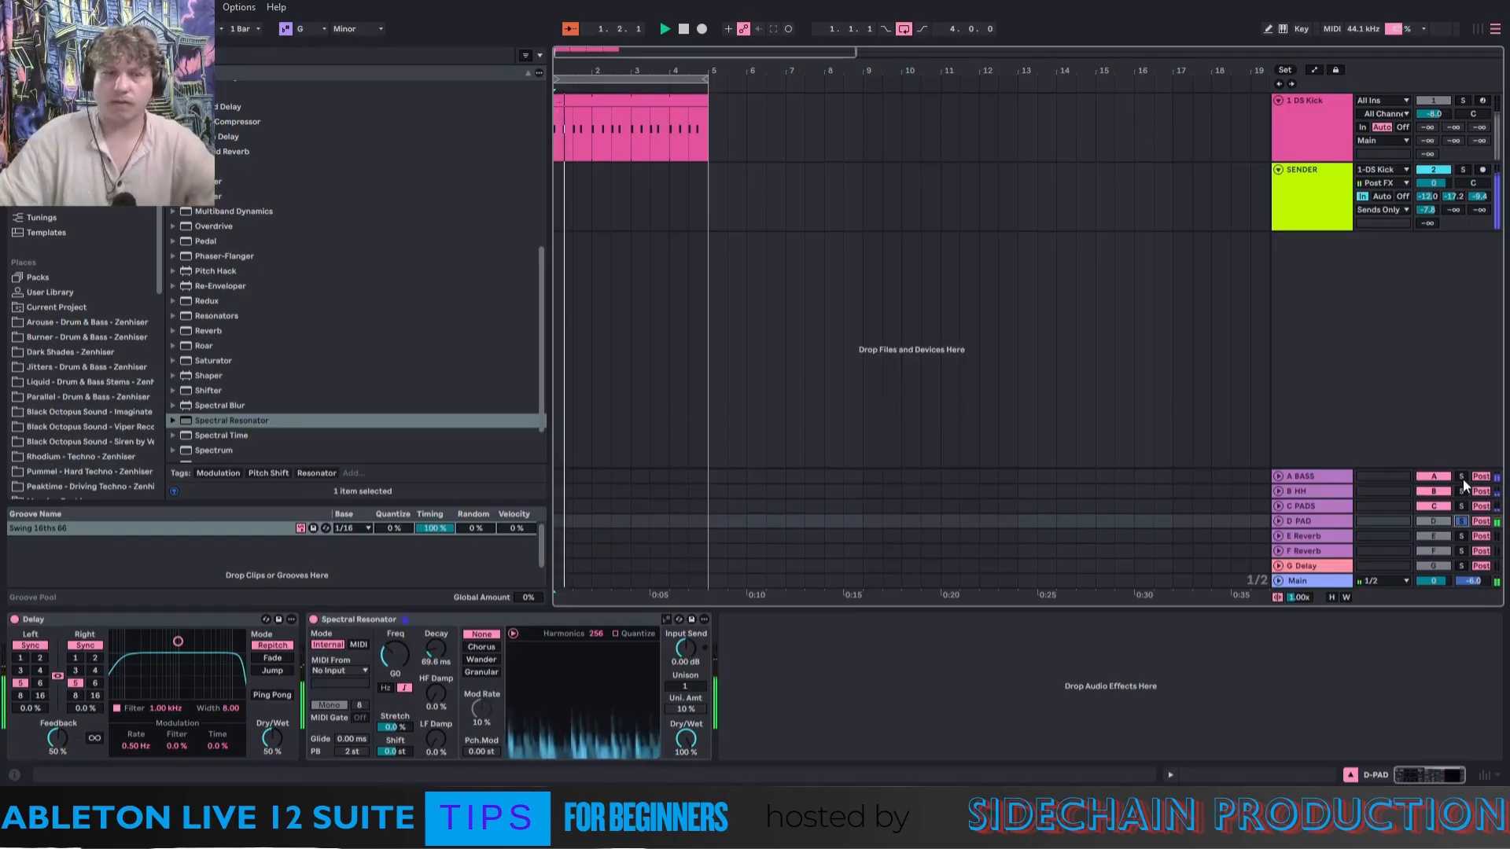
Solo the A BASS return track alongside D PAD and check the delay times of its Delay.
click(1462, 477)
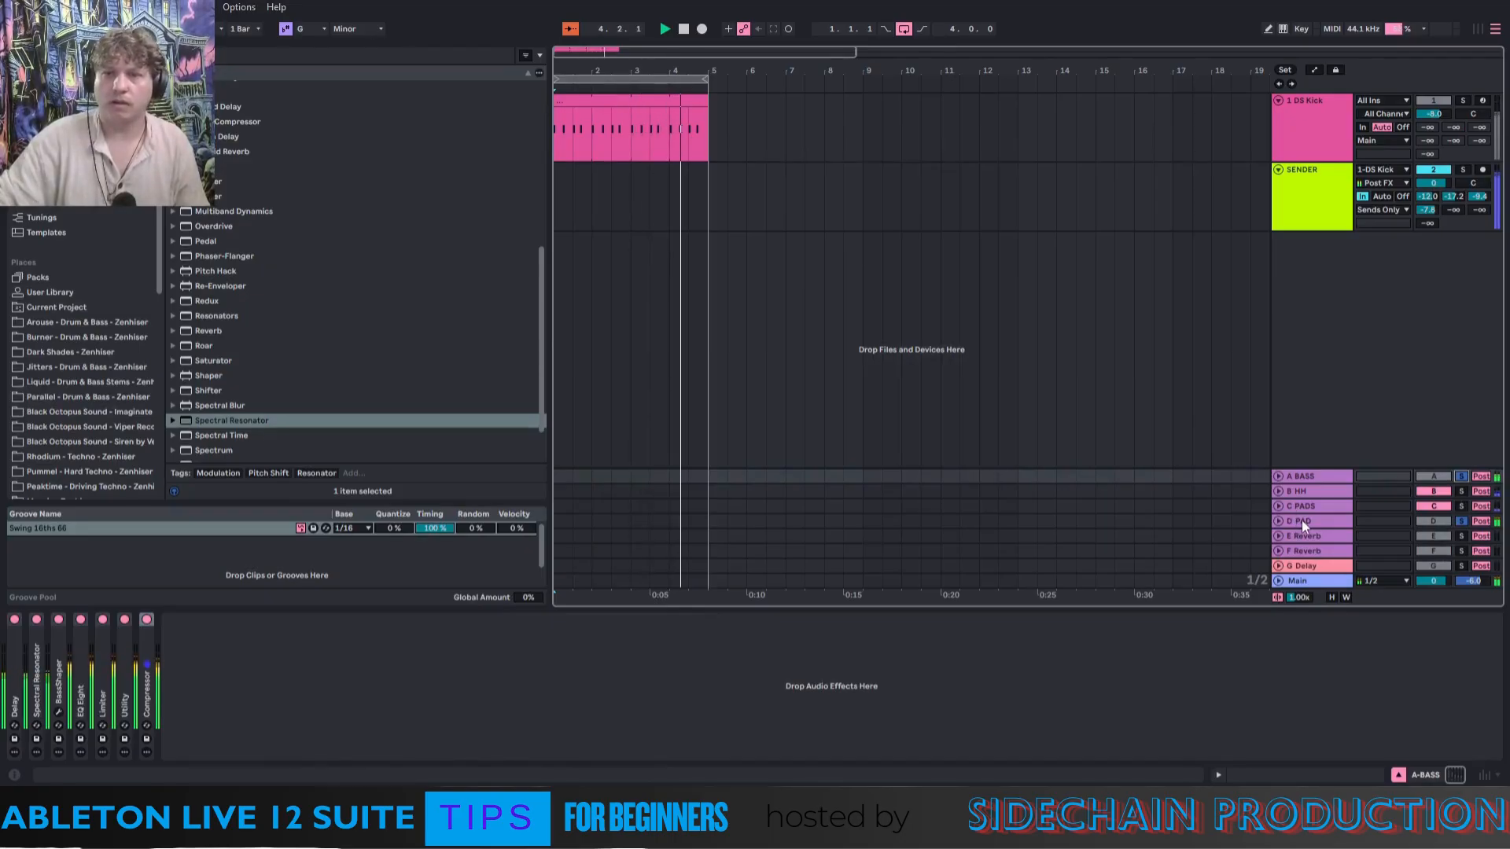
click(1296, 477)
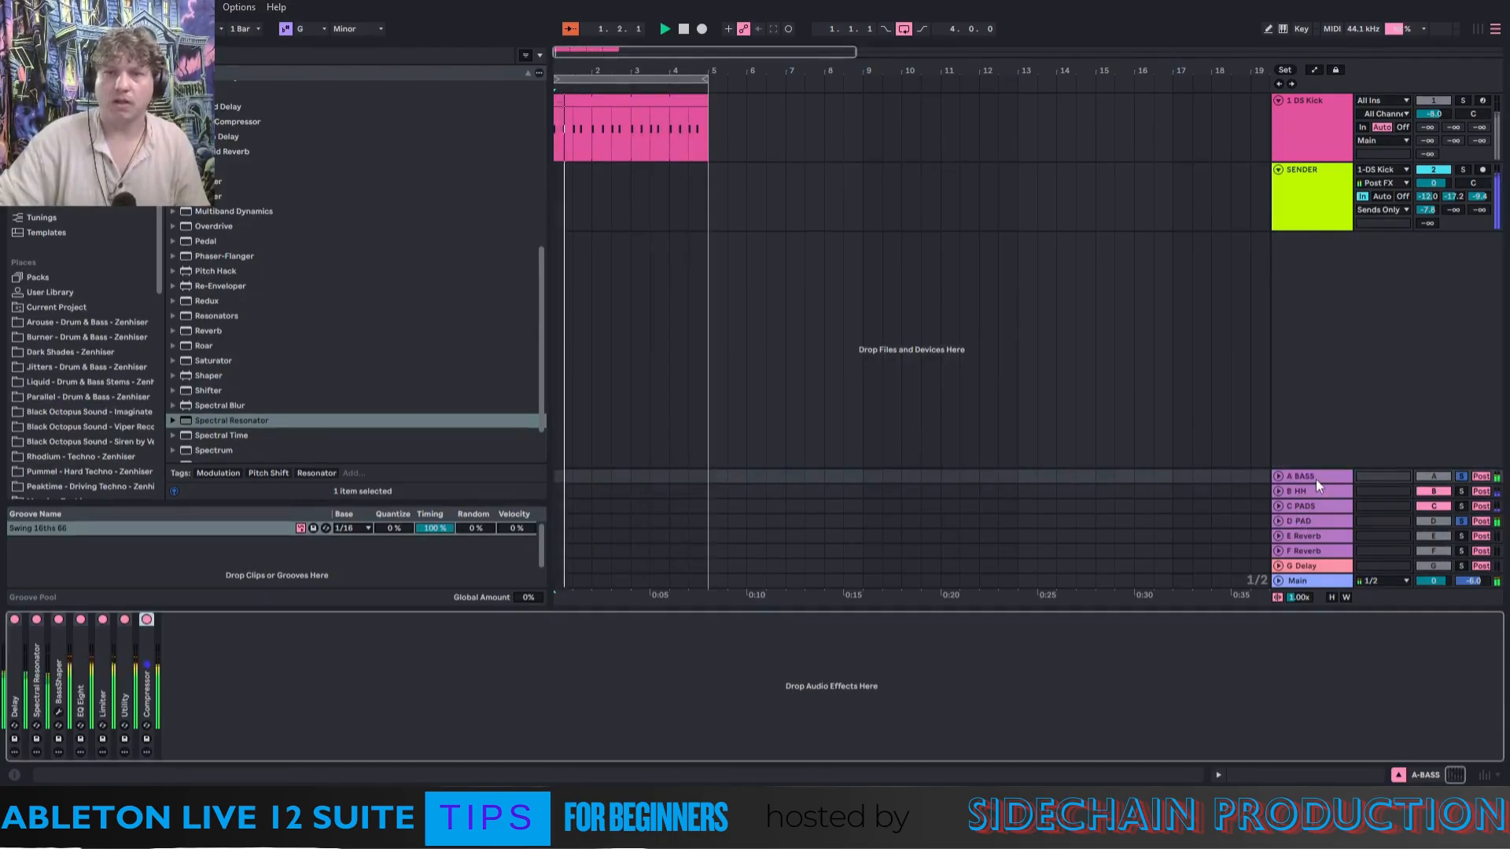
double_click(14, 659)
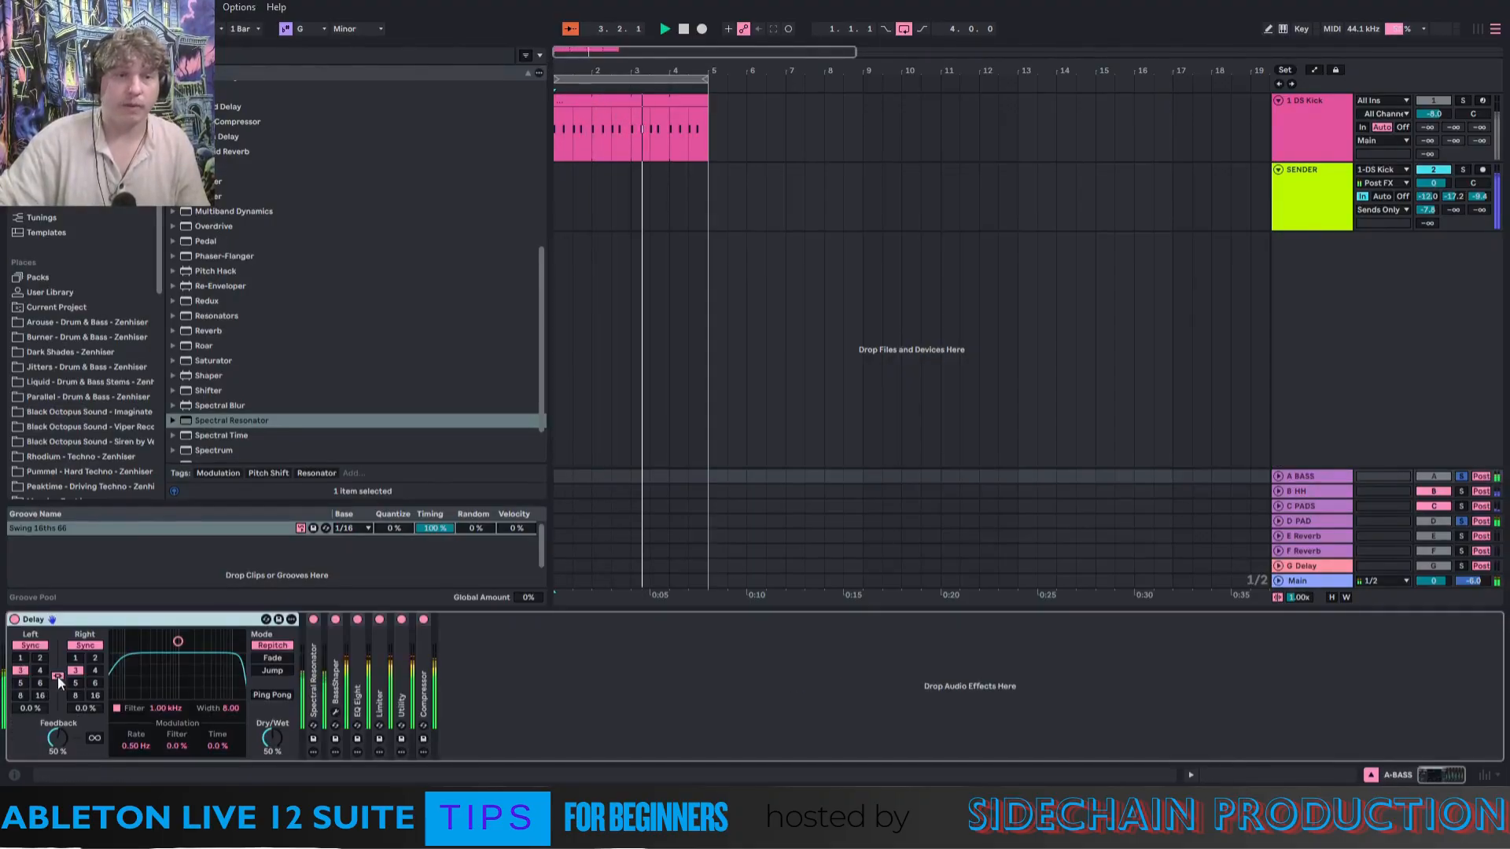
double_click(88, 619)
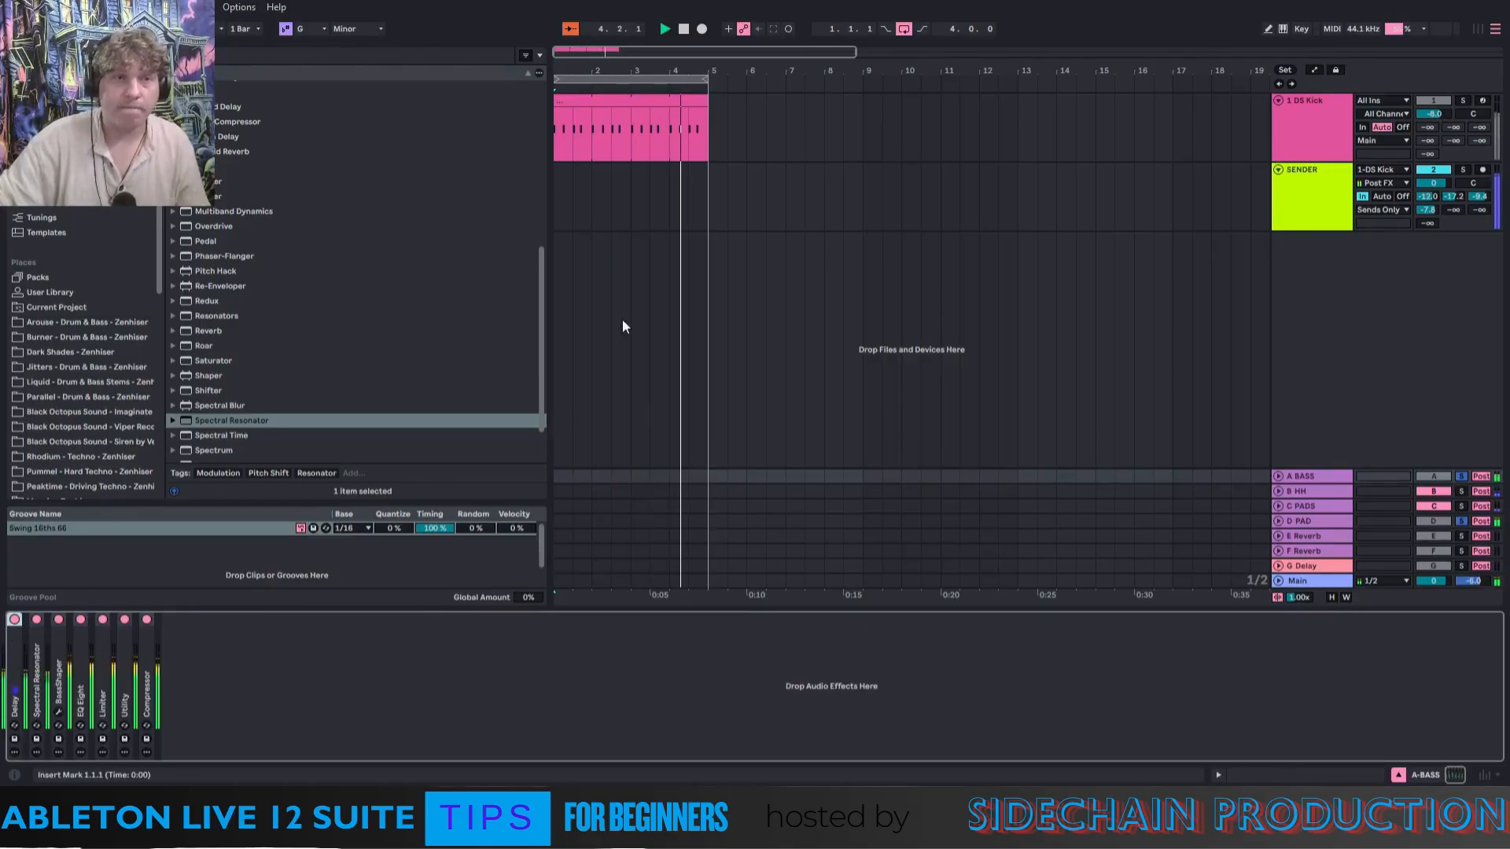
Add an EQ Eight at the end of the A BASS chain with band 1 as a steep low cut at 138 Hz.
drag(542, 294, 539, 187)
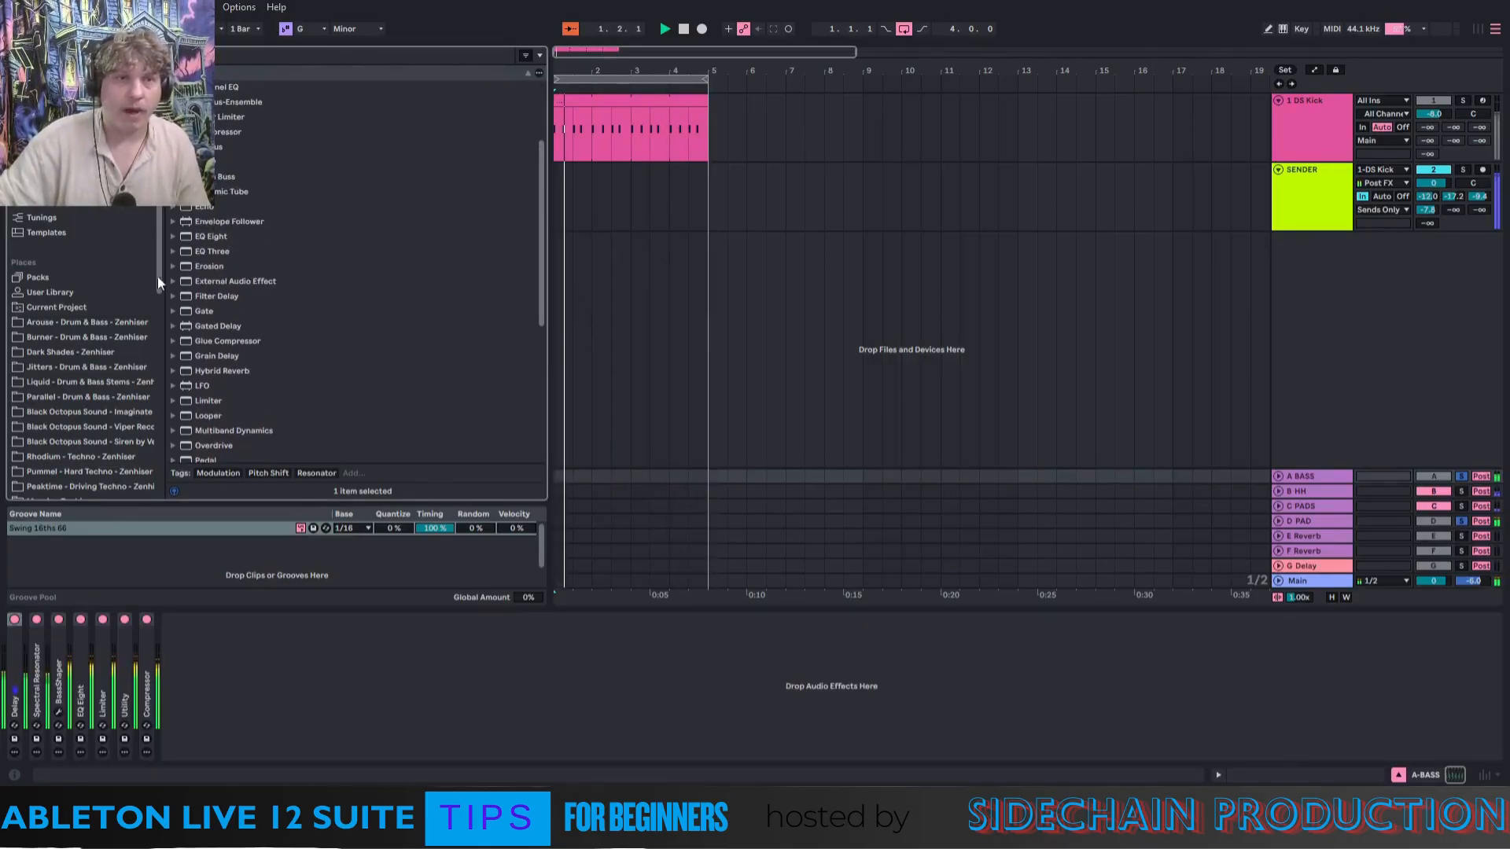
drag(196, 239, 294, 675)
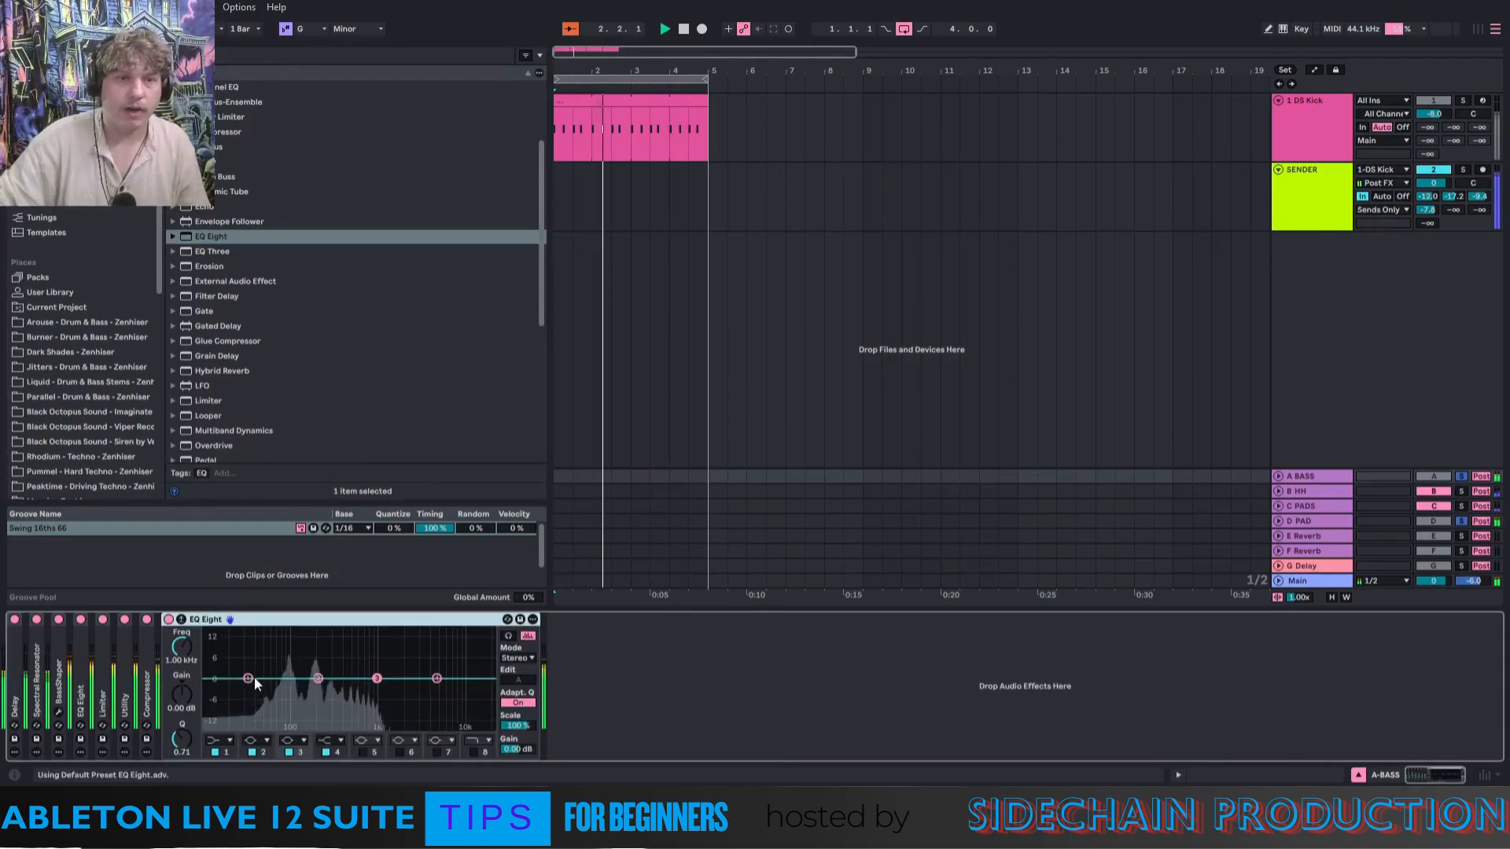
click(220, 741)
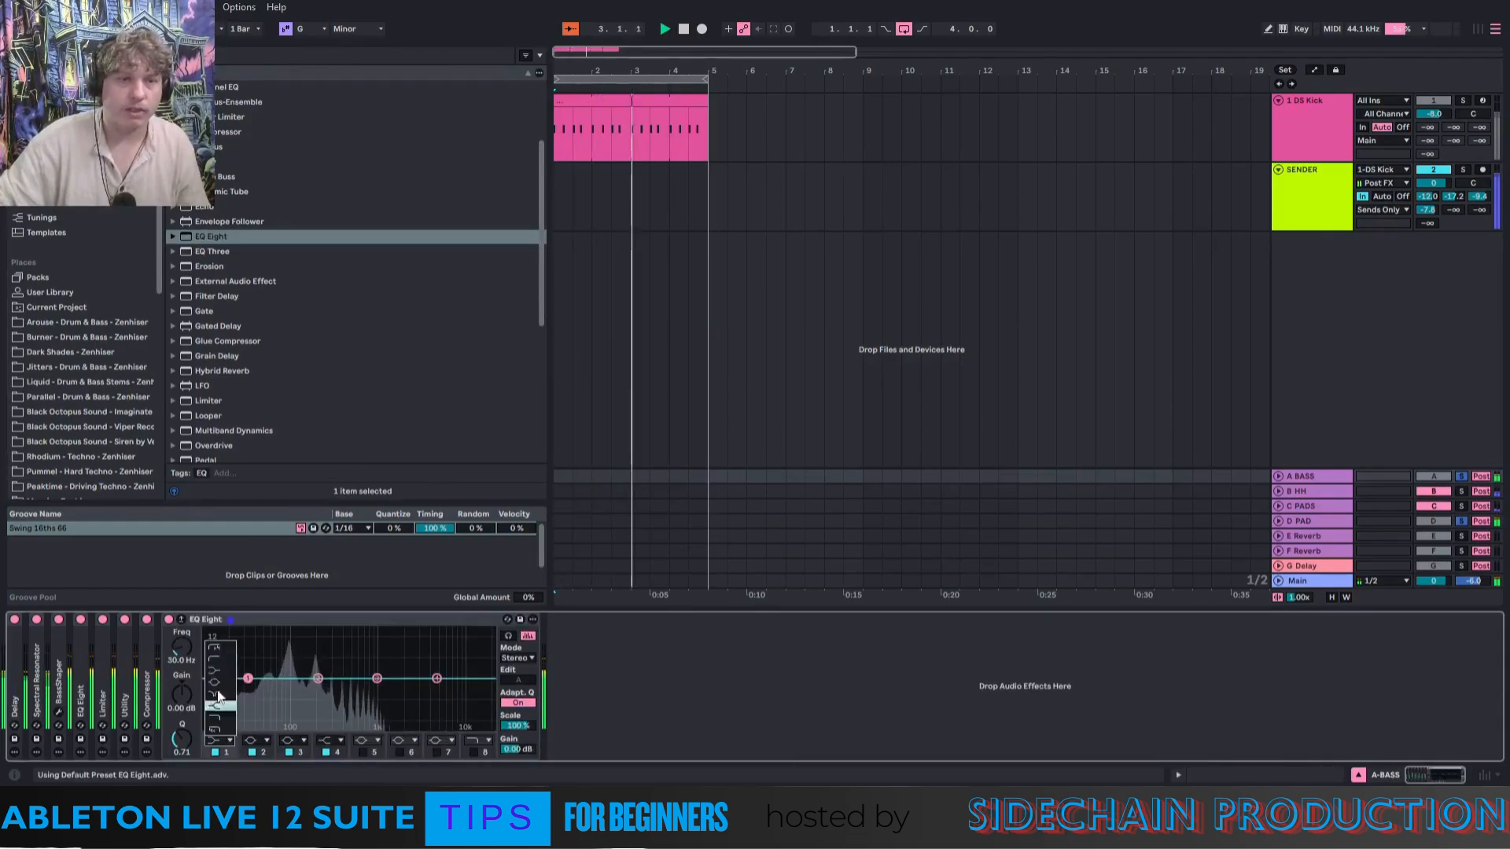
click(216, 647)
drag(180, 646, 180, 619)
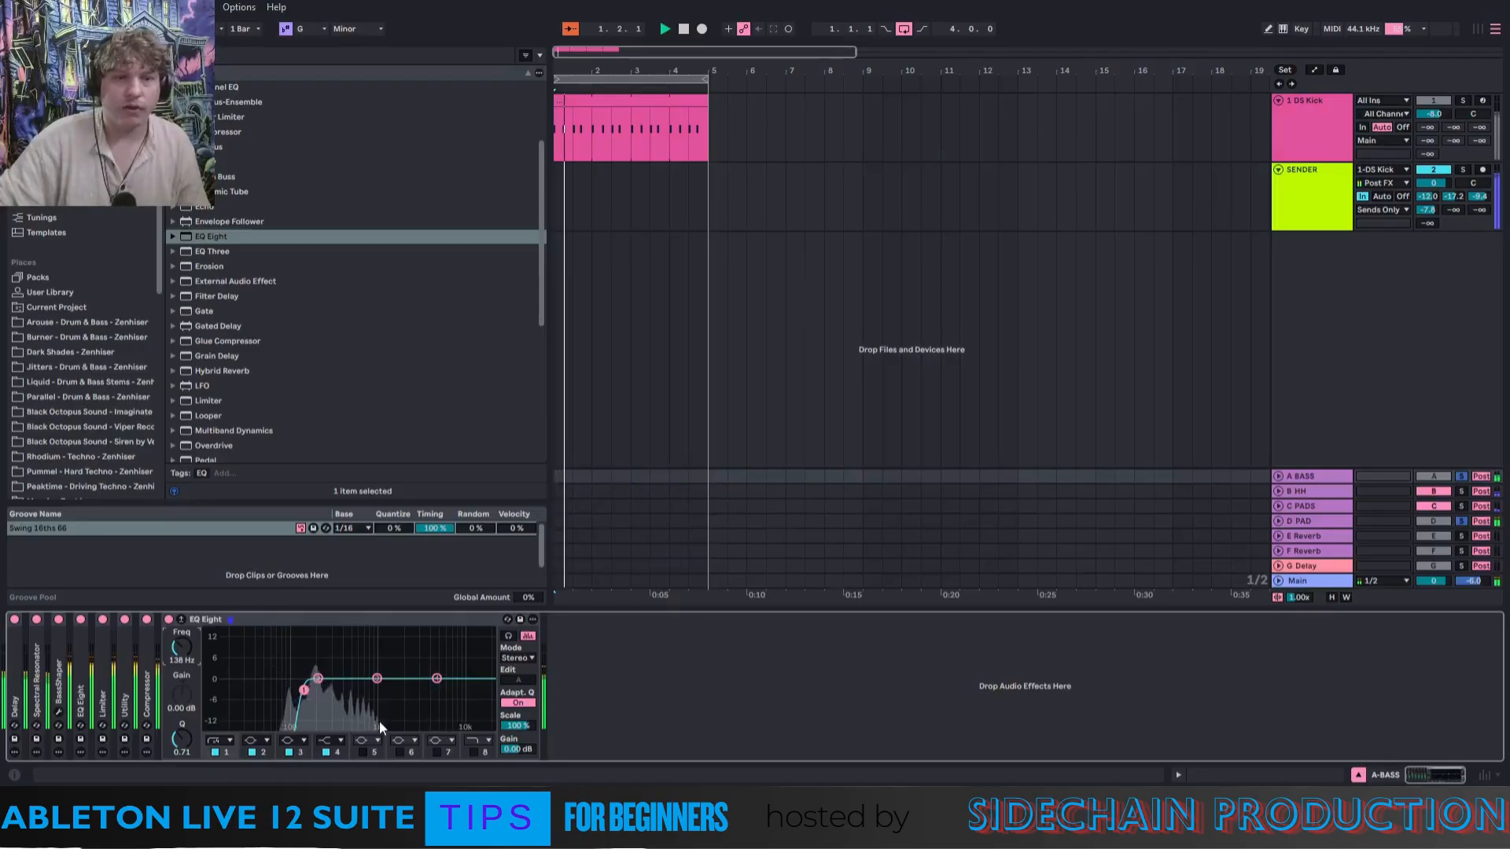
Add an EQ Eight after the Spectral Resonator on D PAD with band 4 as a steep high cut at 122 Hz.
click(1325, 523)
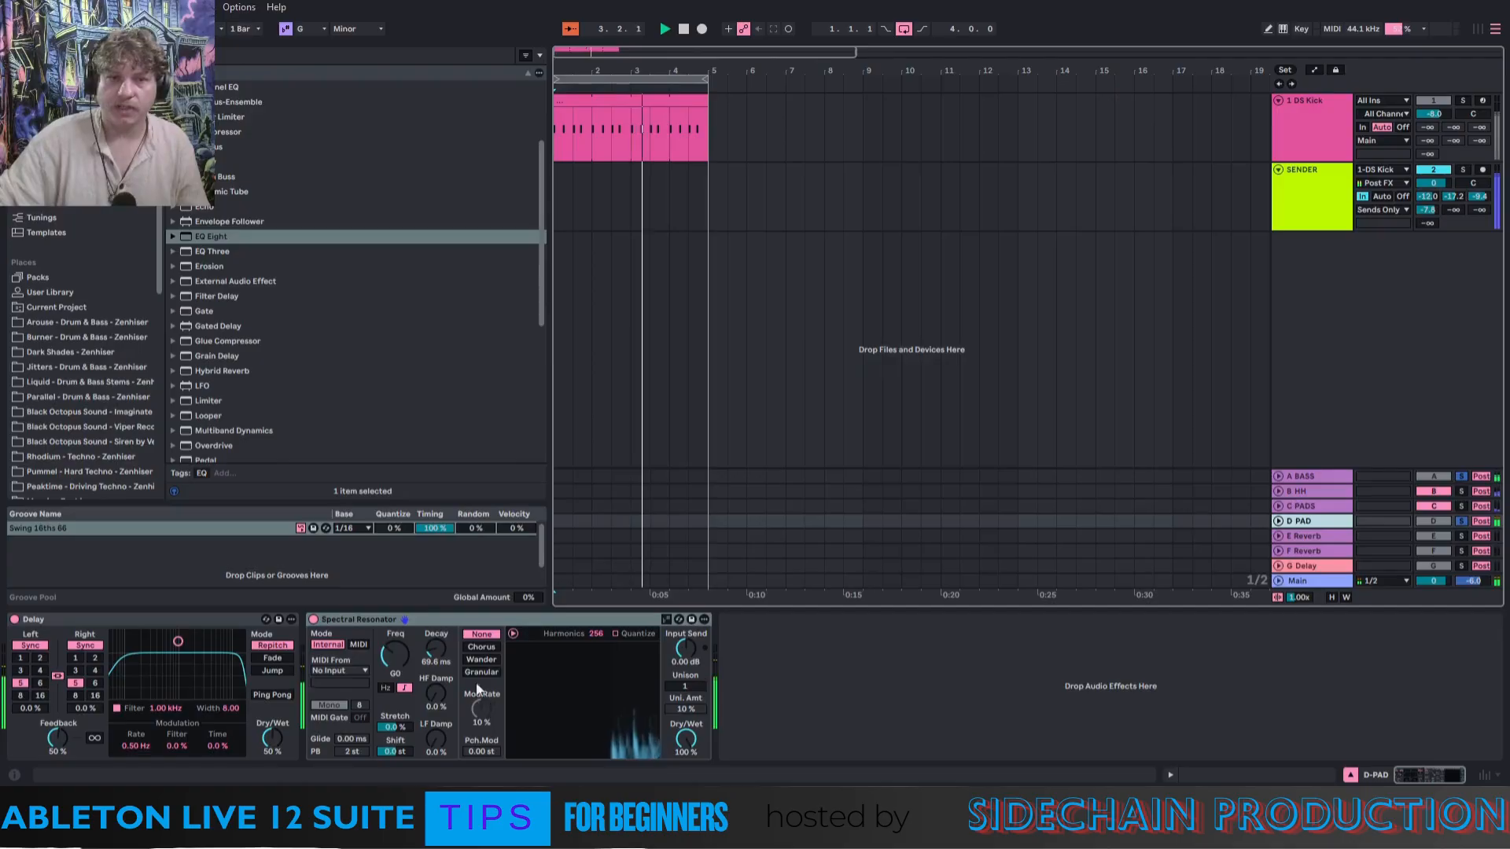
drag(209, 236, 823, 715)
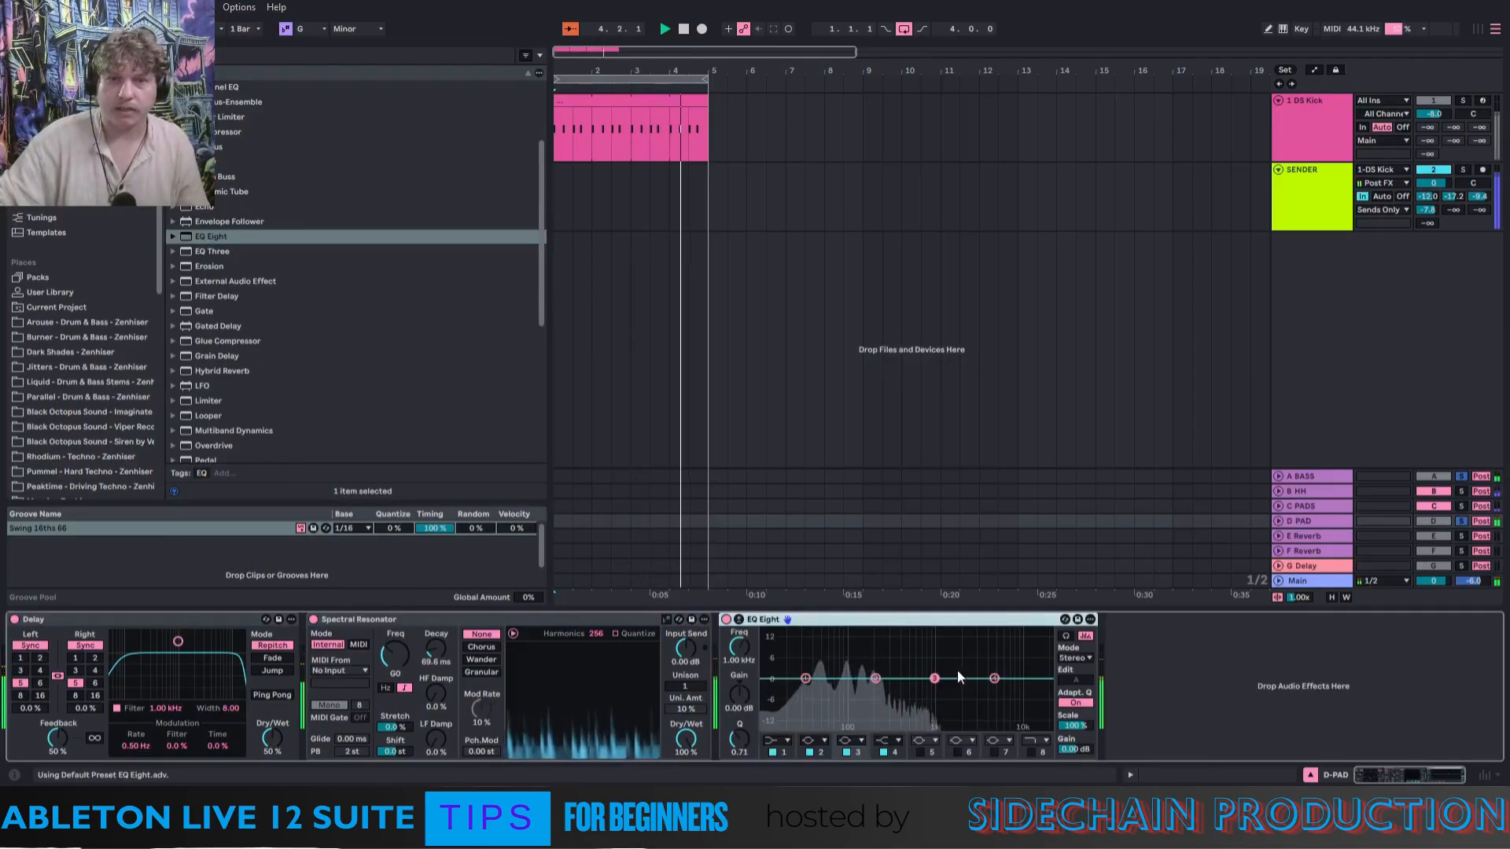
click(884, 740)
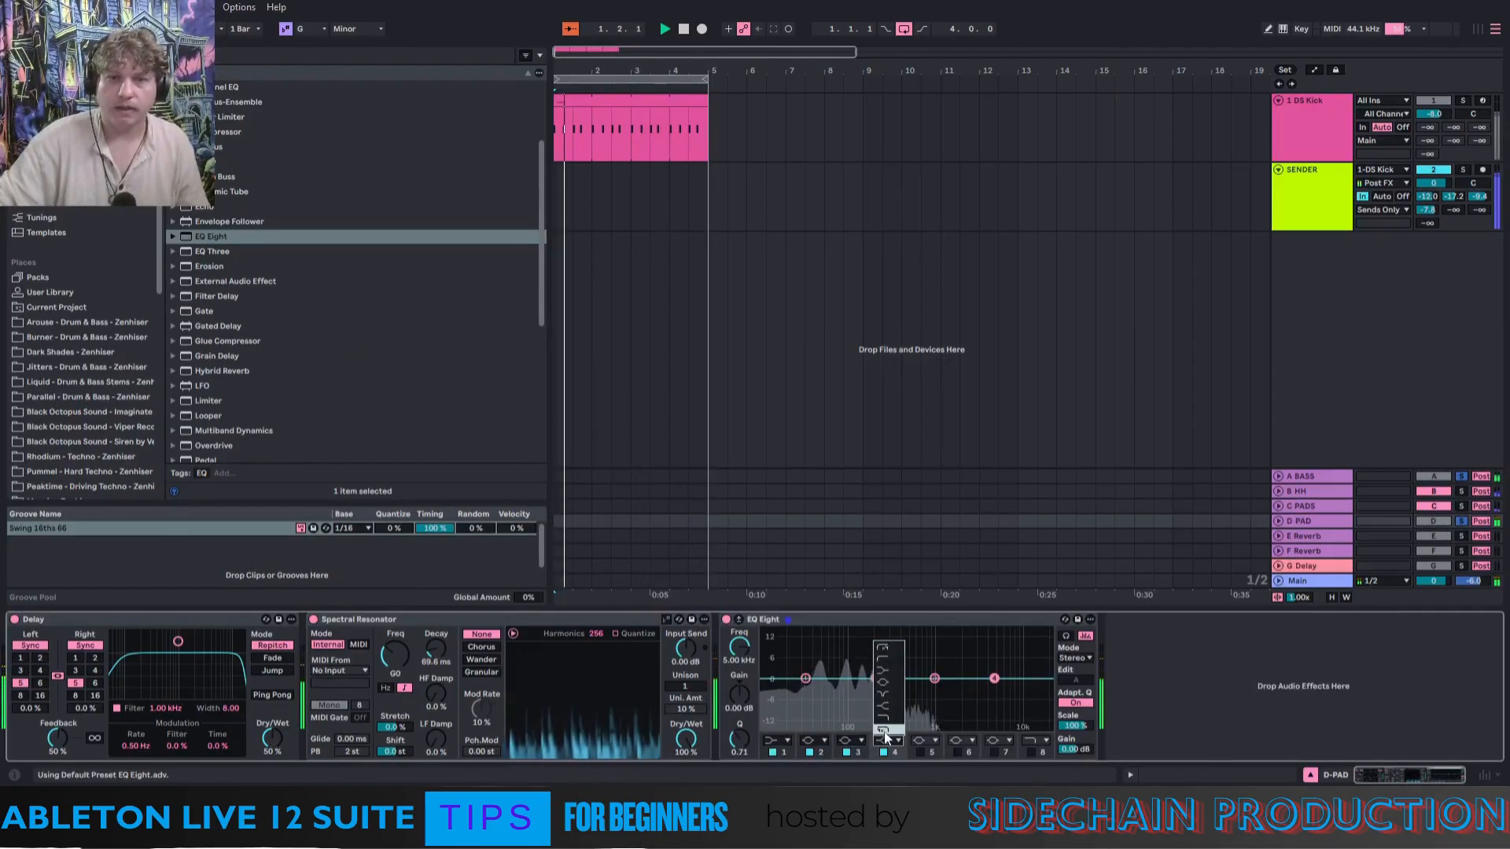
click(885, 732)
drag(739, 648, 740, 727)
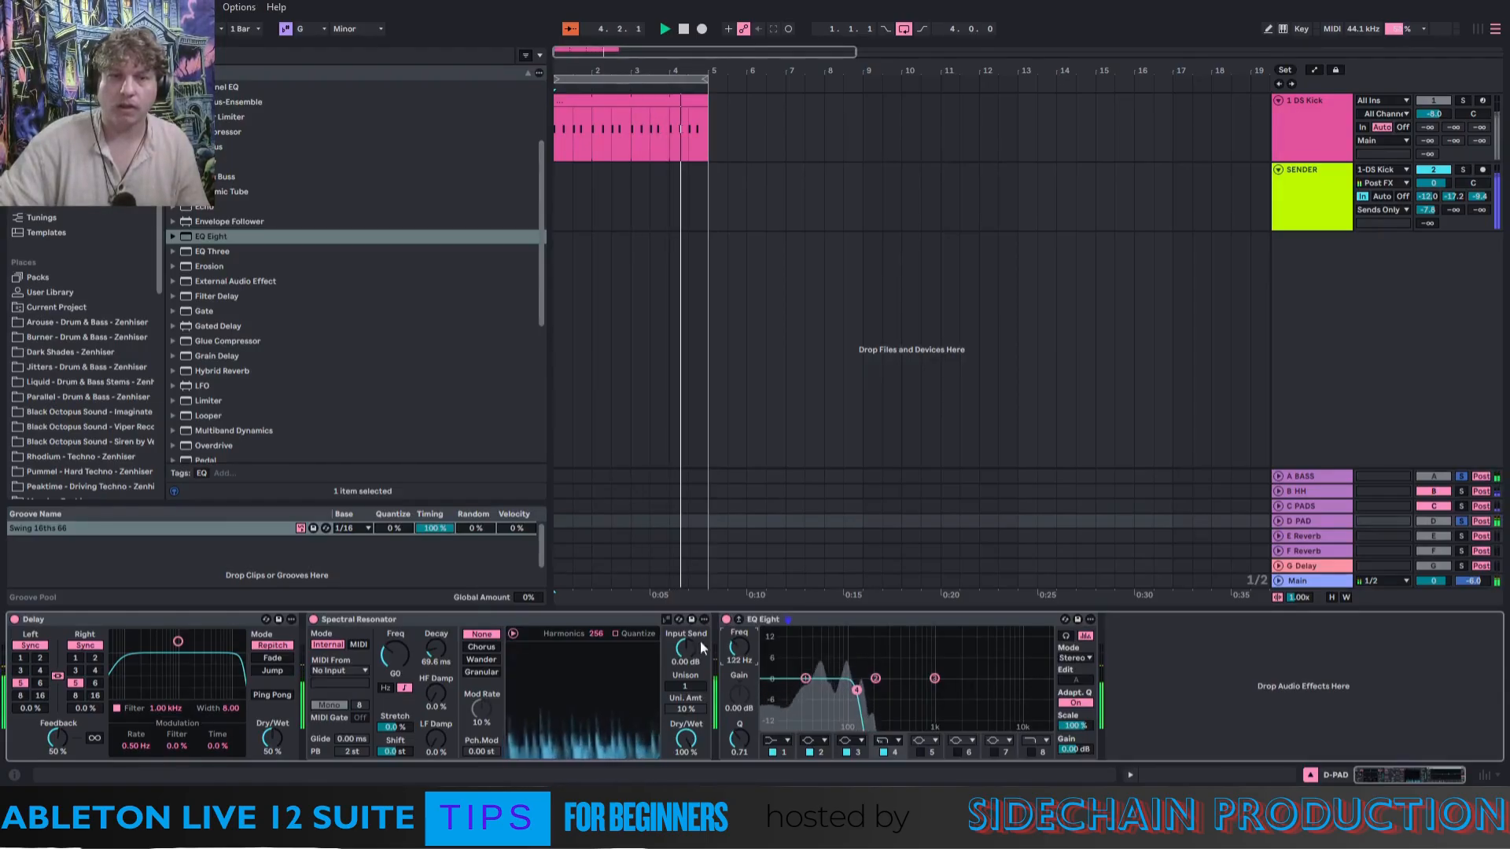
Copy A BASS's Limiter, Utility and Compressor to the end of D PAD's chain and set the copied Compressor's threshold to -13.2 dB.
click(1323, 476)
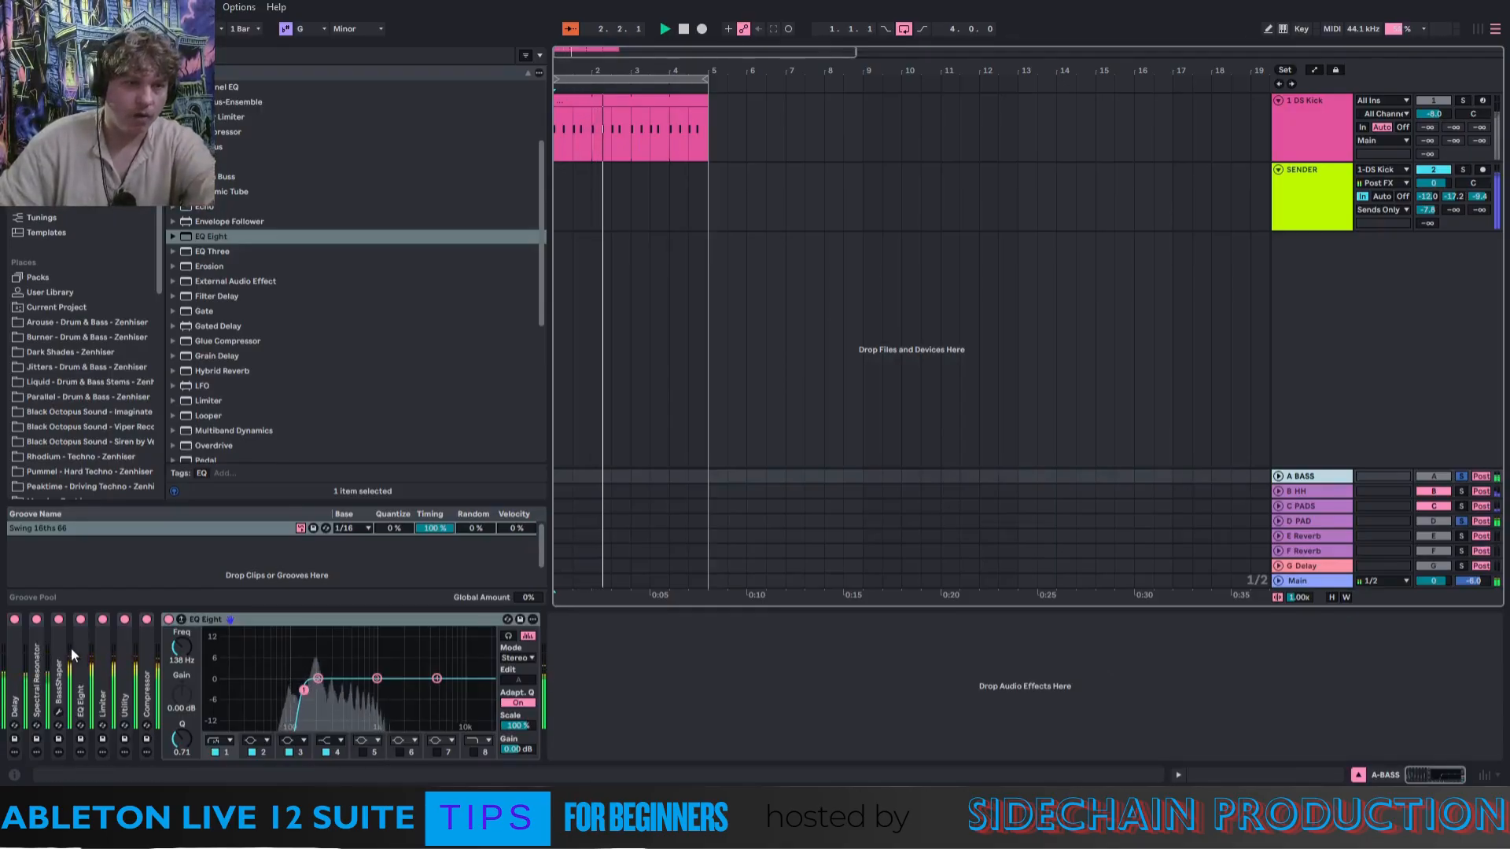
click(101, 653)
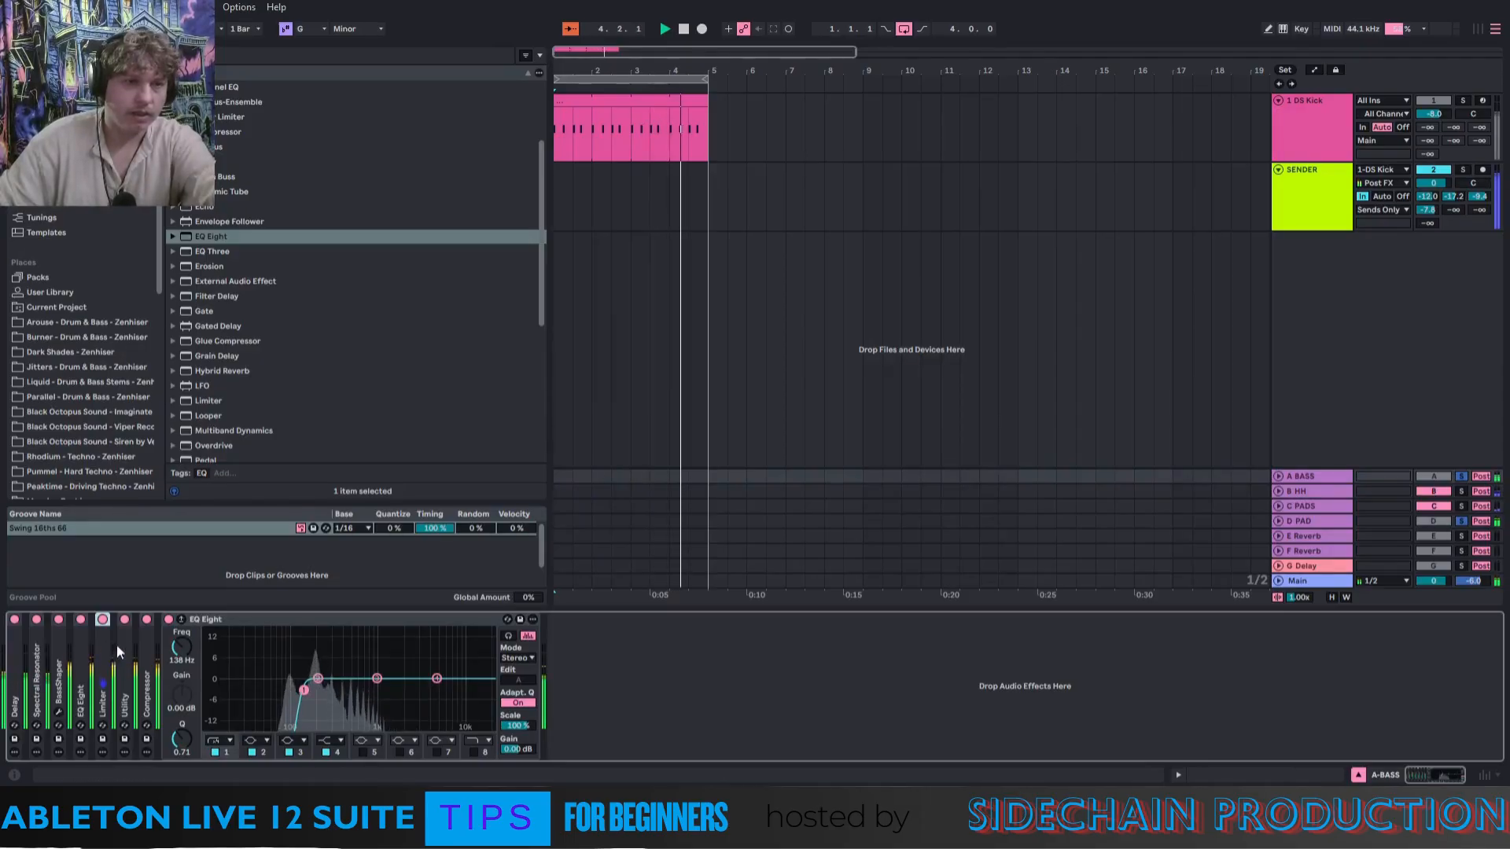
shift+click(145, 659)
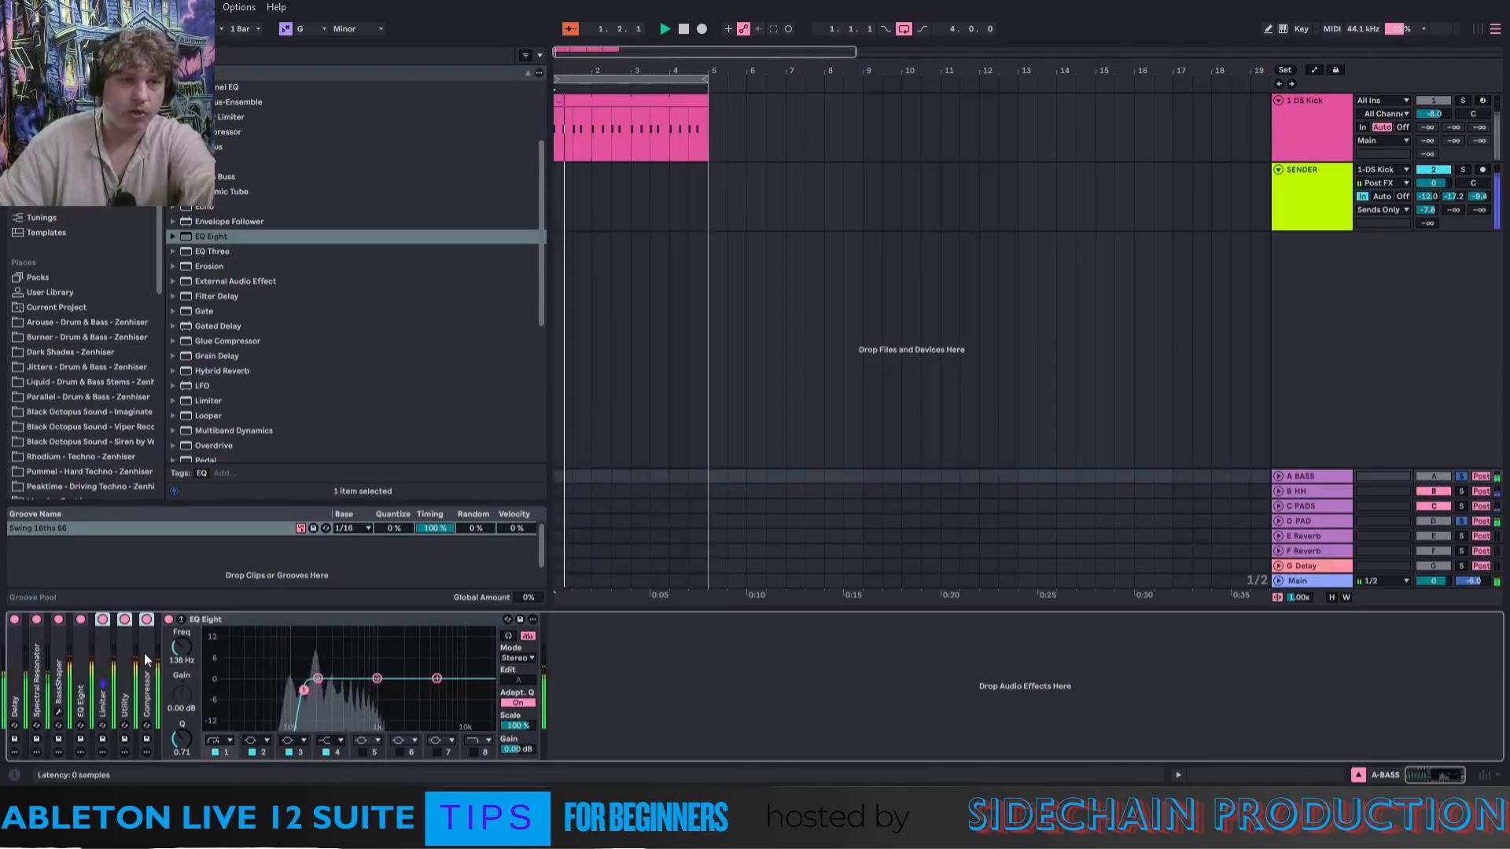
click(1329, 519)
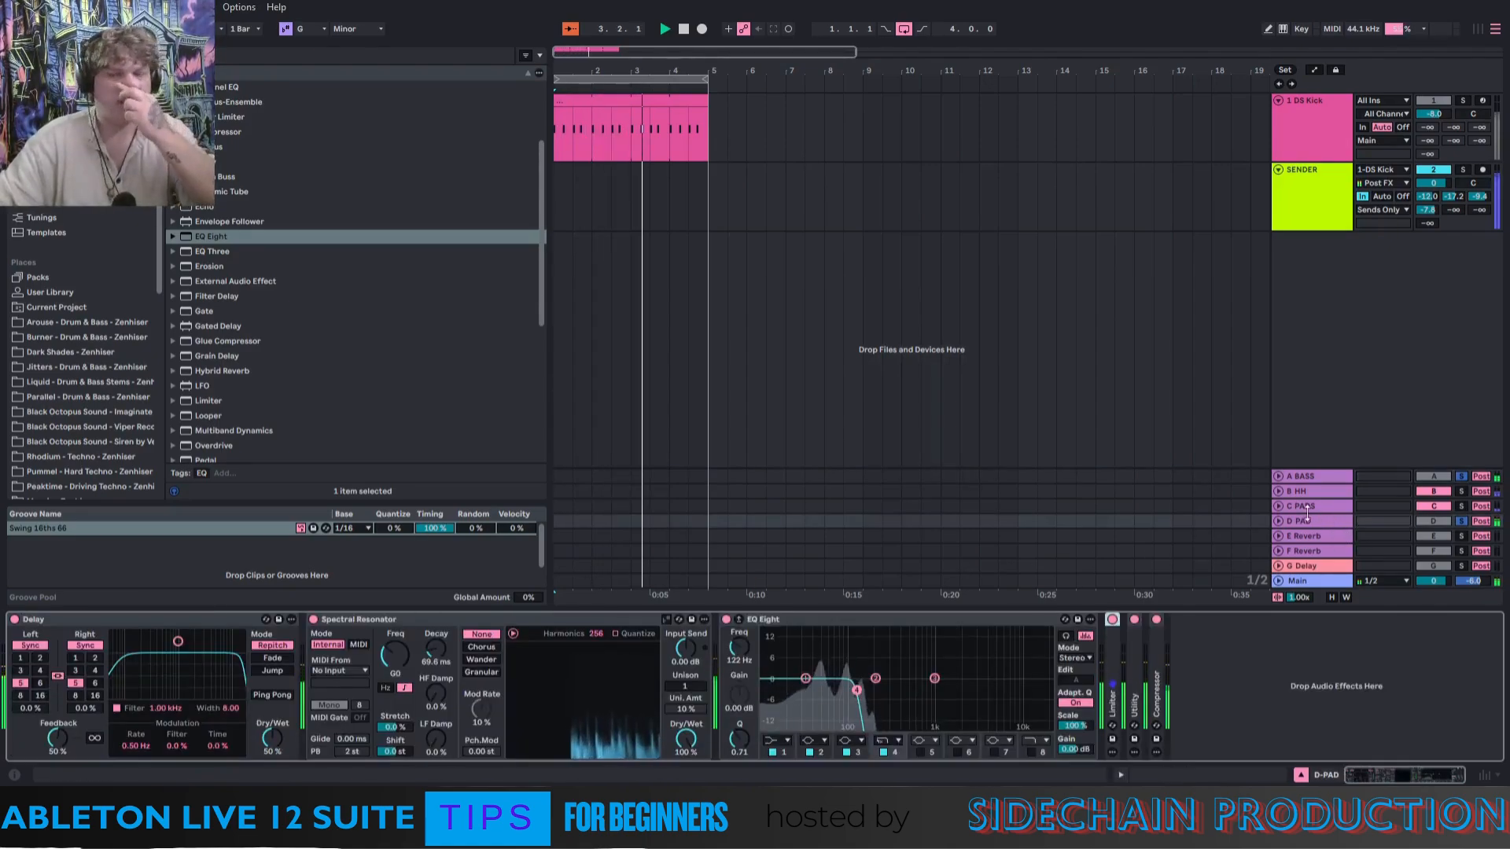
double_click(1156, 669)
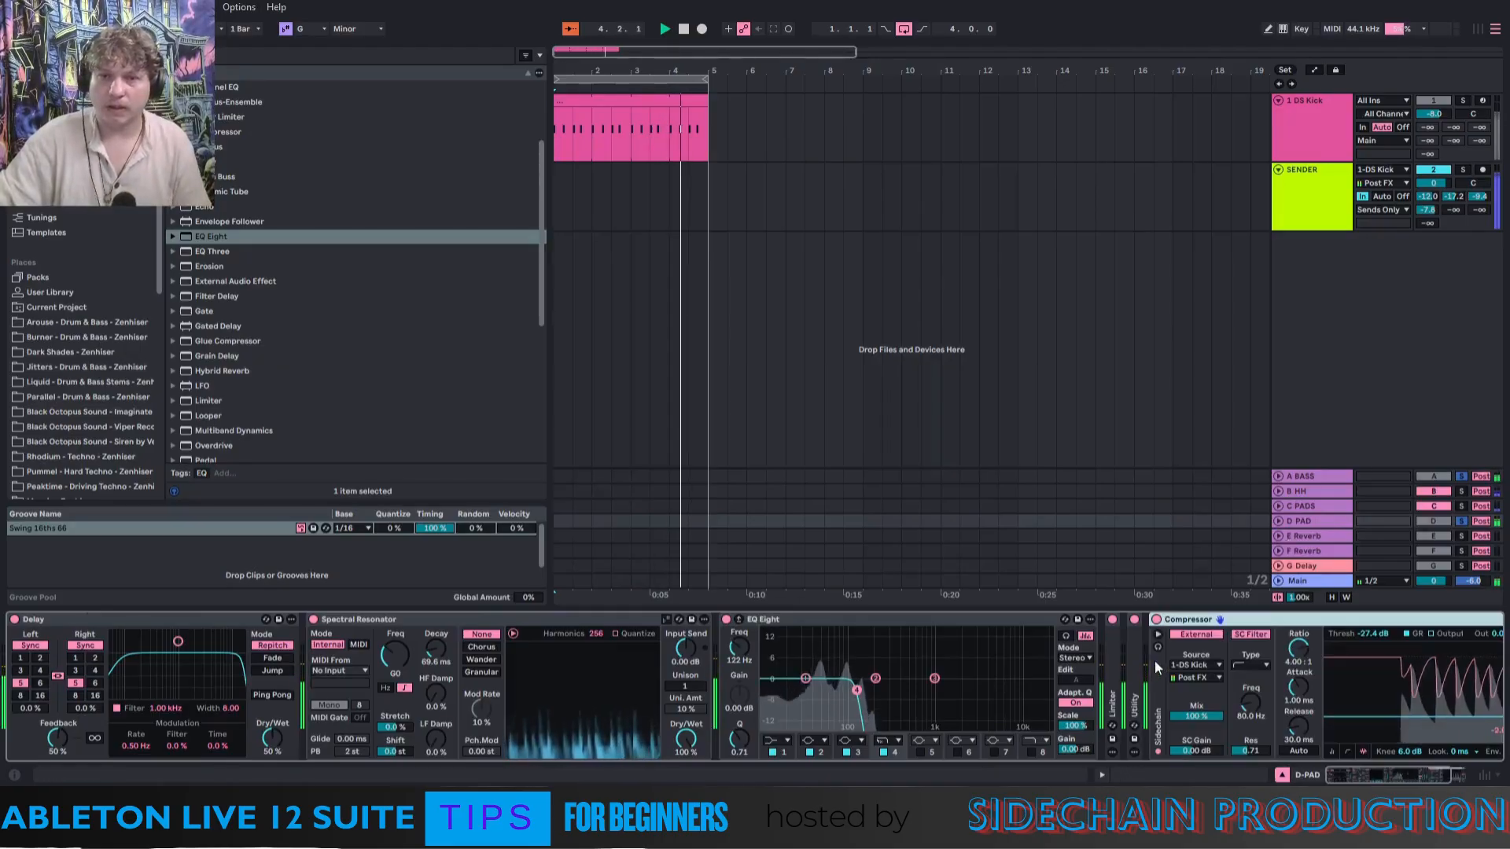
drag(1335, 717, 1335, 691)
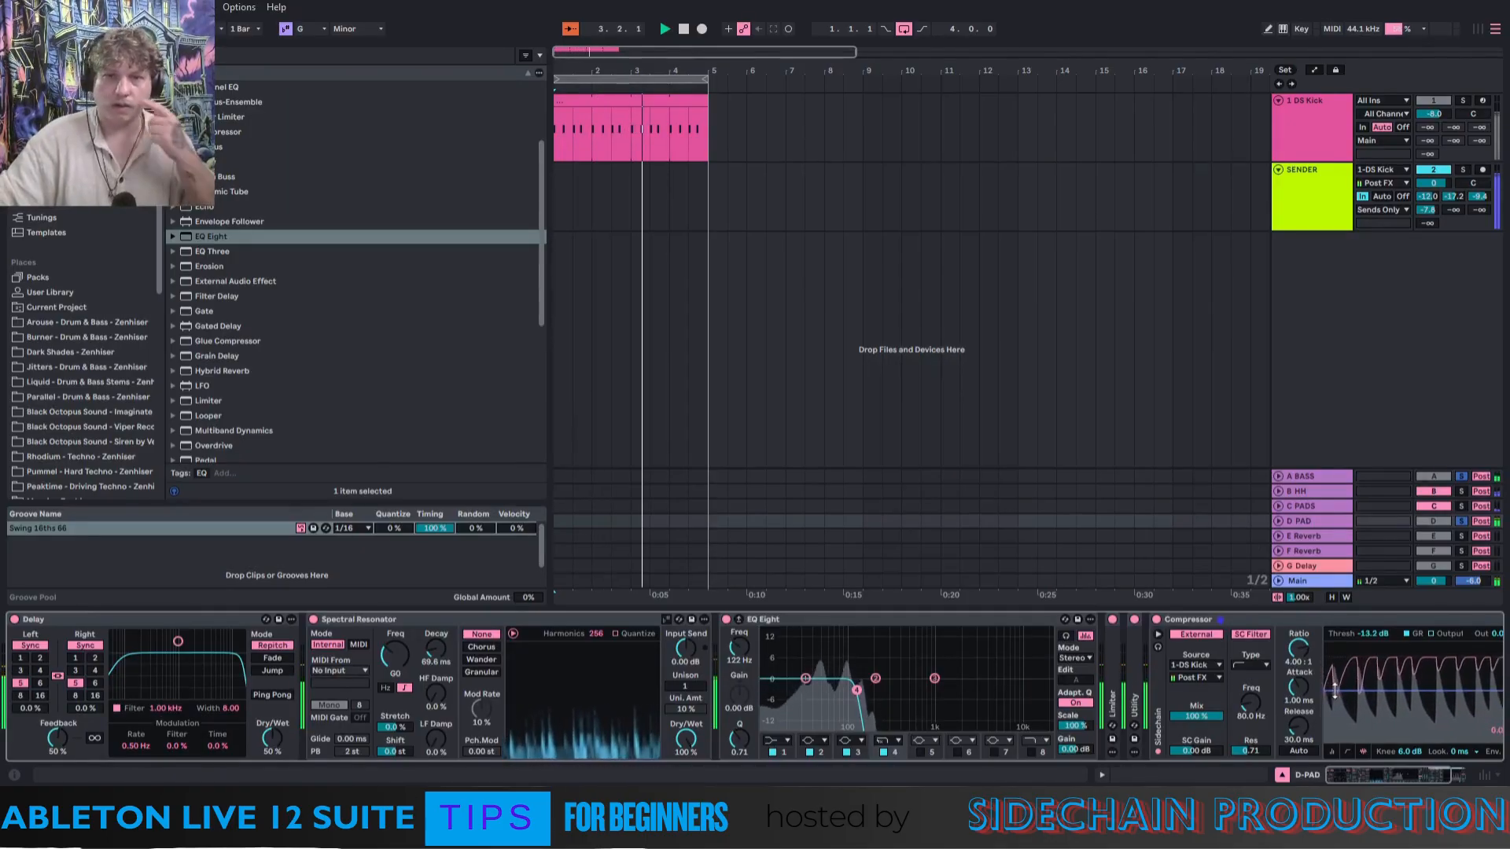
Narrow the stereo width of the Utility on the A BASS return track to 53%.
click(1321, 476)
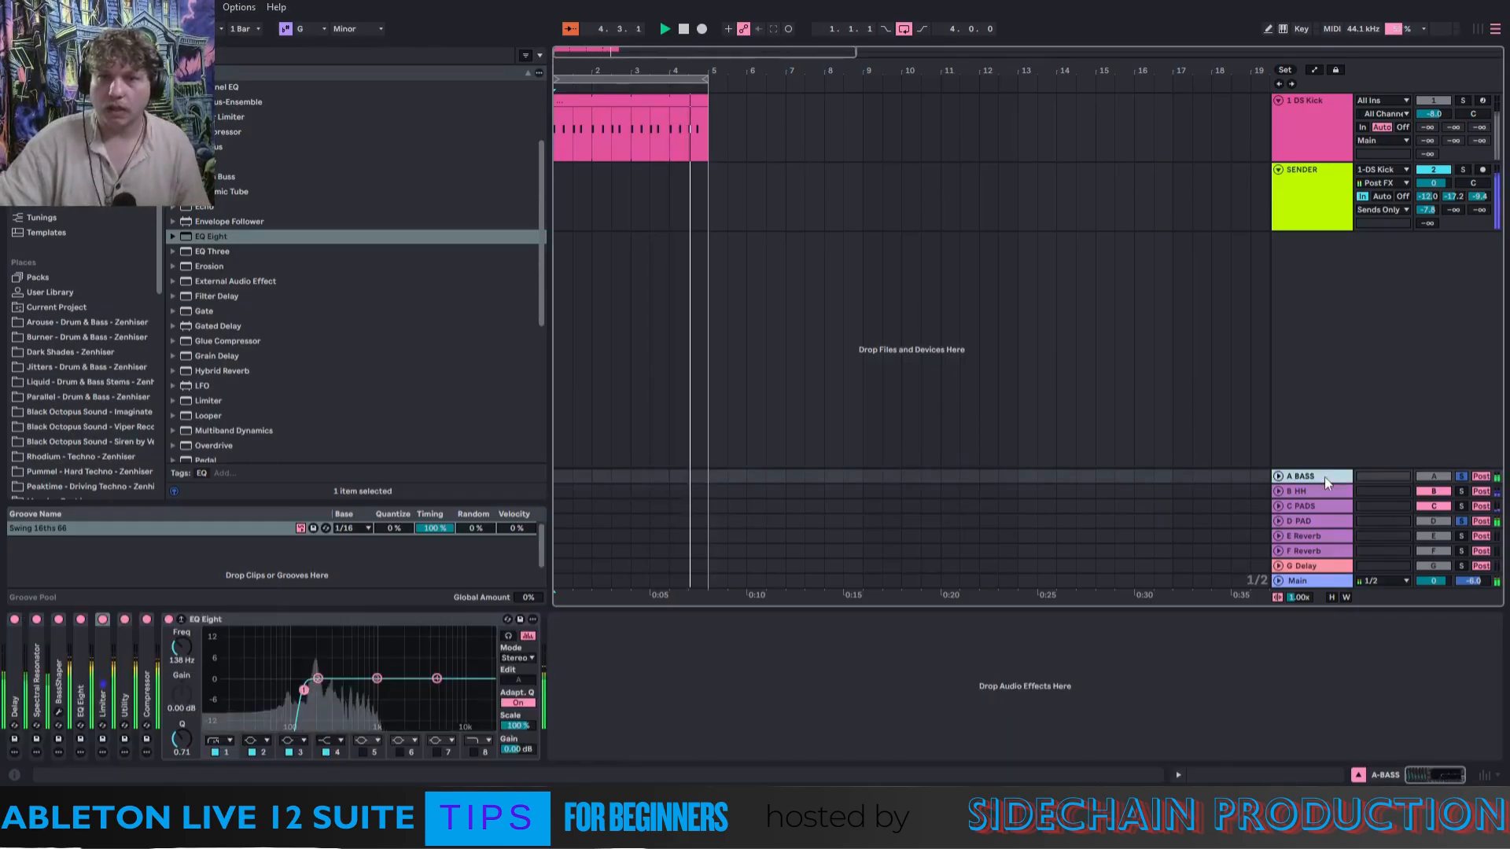
double_click(125, 667)
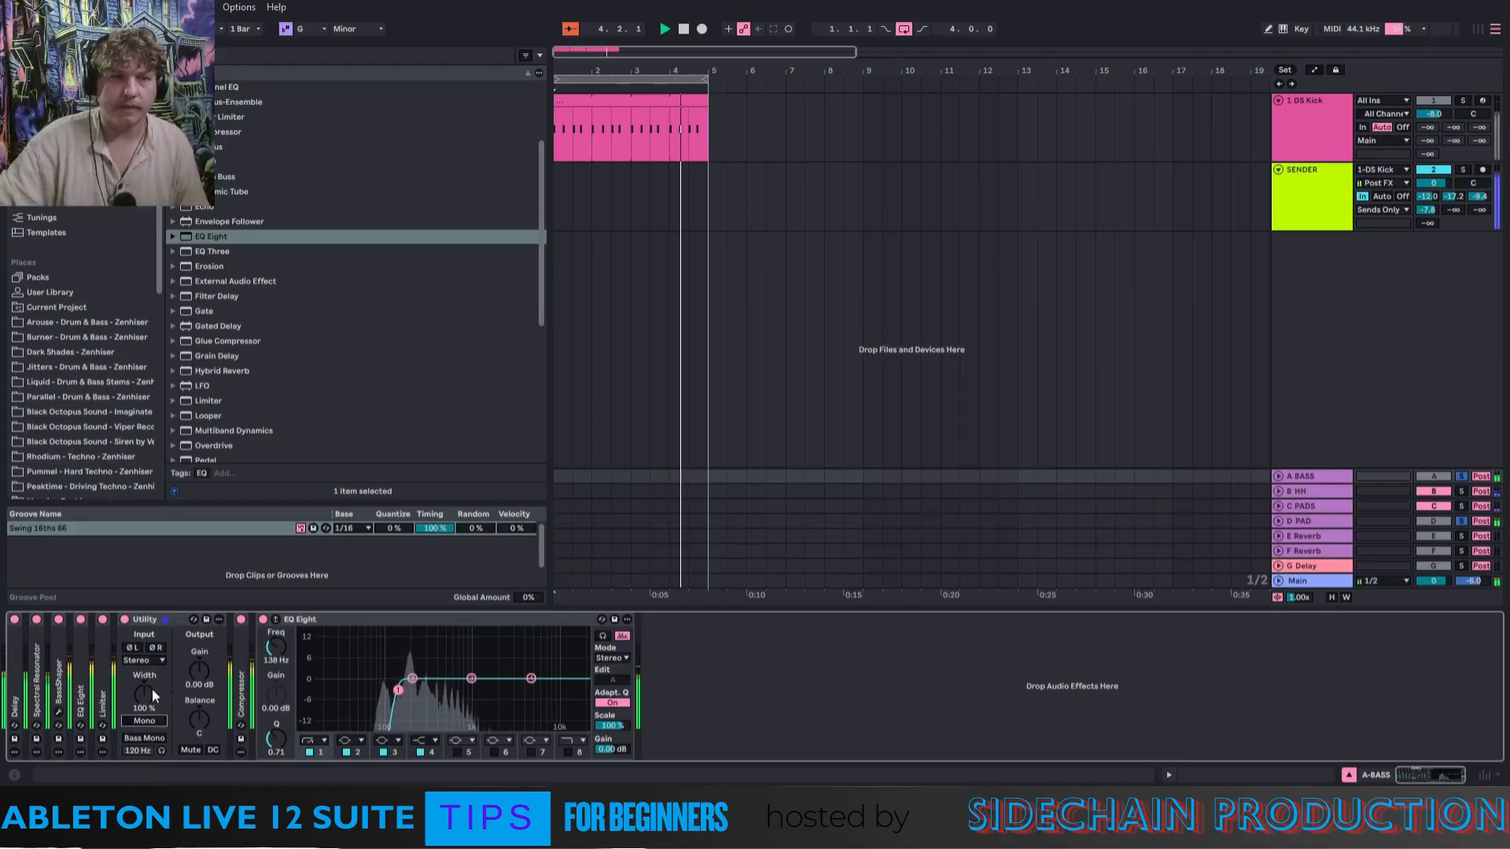
drag(152, 689, 153, 723)
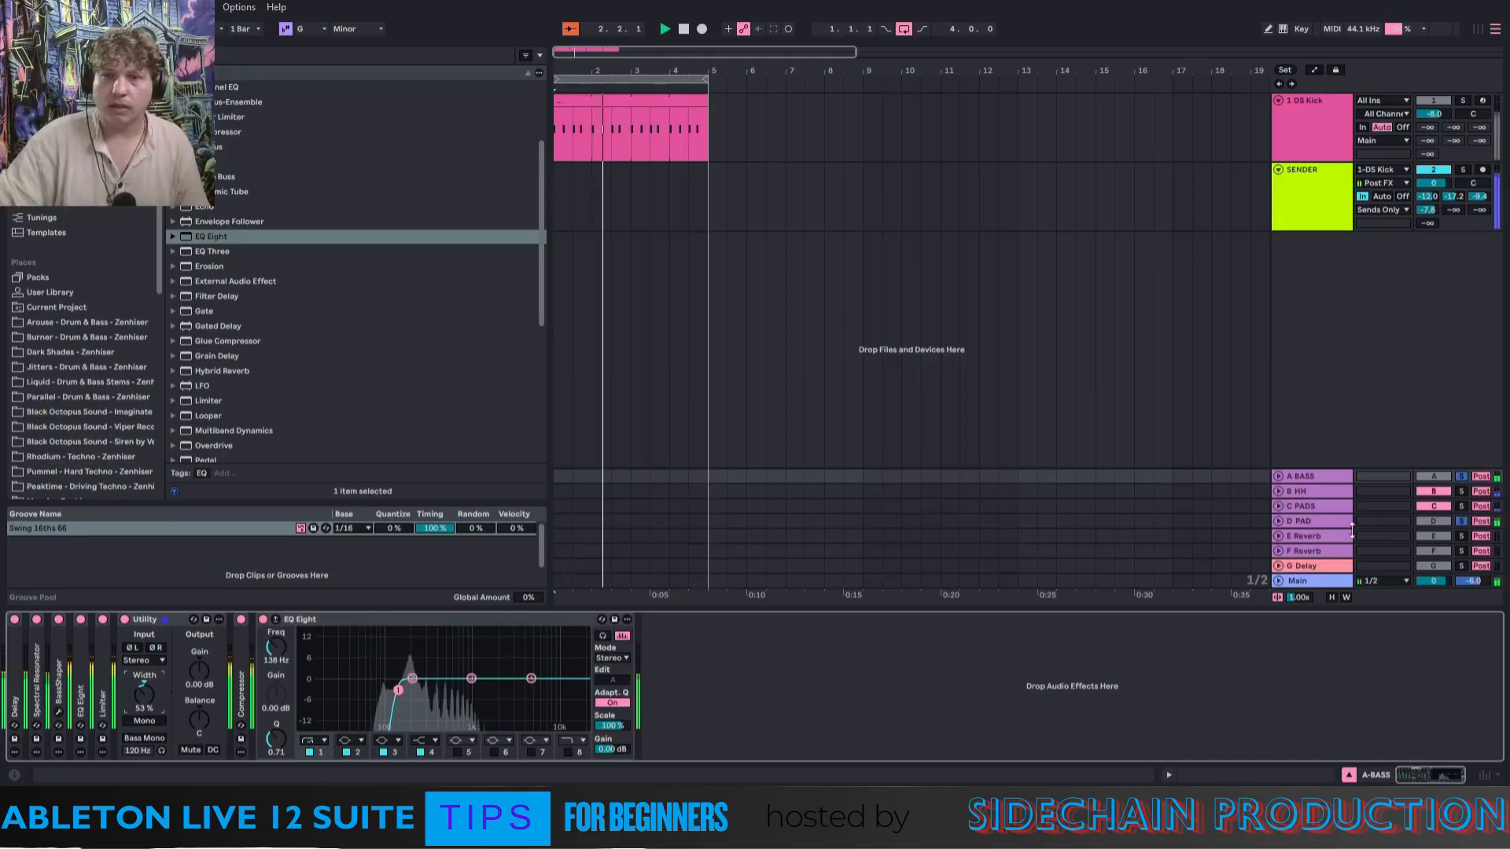
Move the D PAD return track directly below A BASS and rename it SUB BASS.
click(1315, 521)
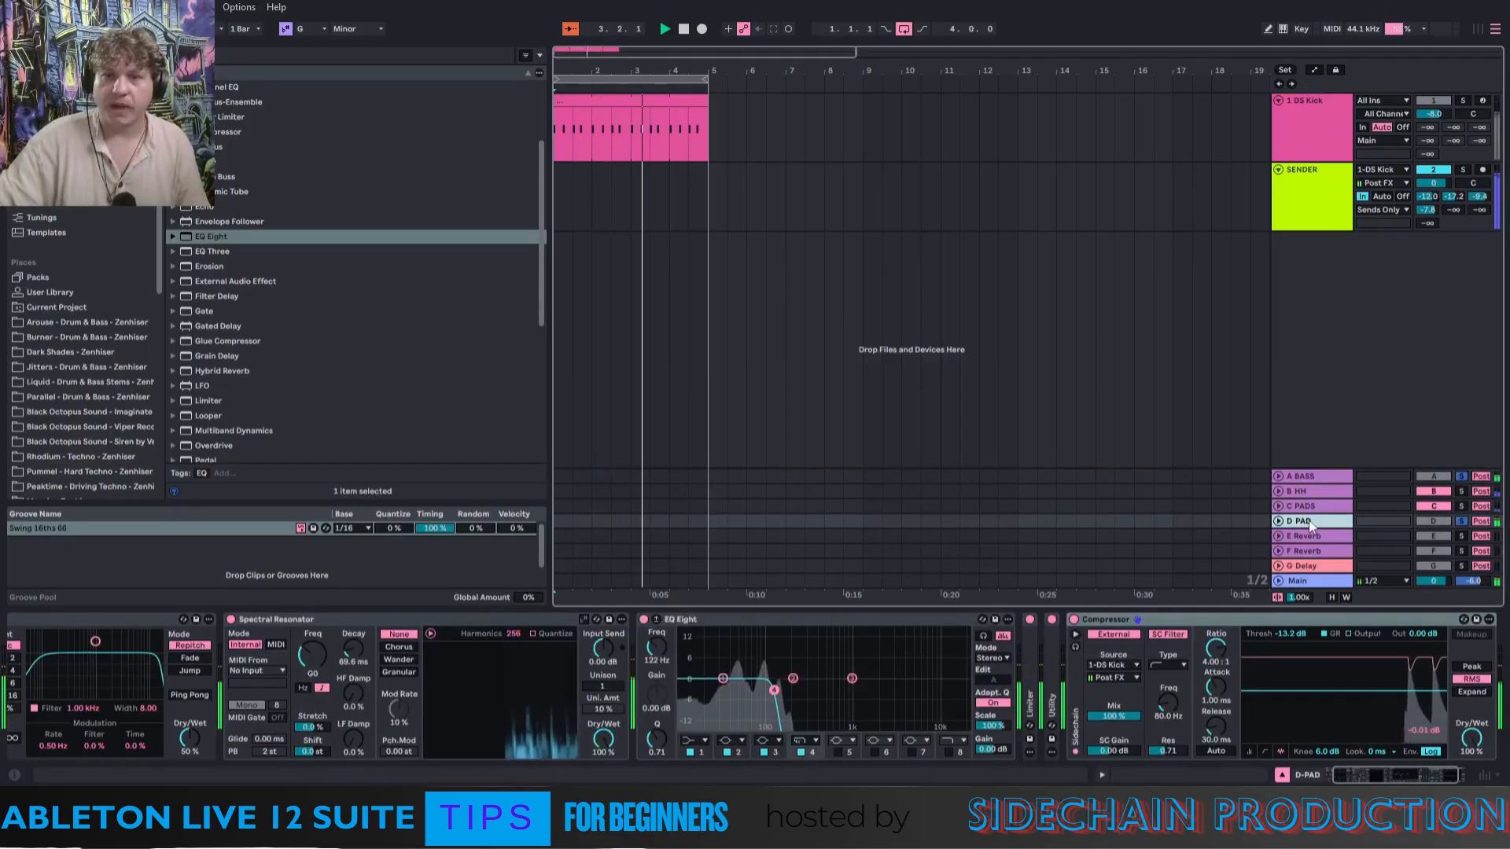
drag(1309, 520, 1309, 489)
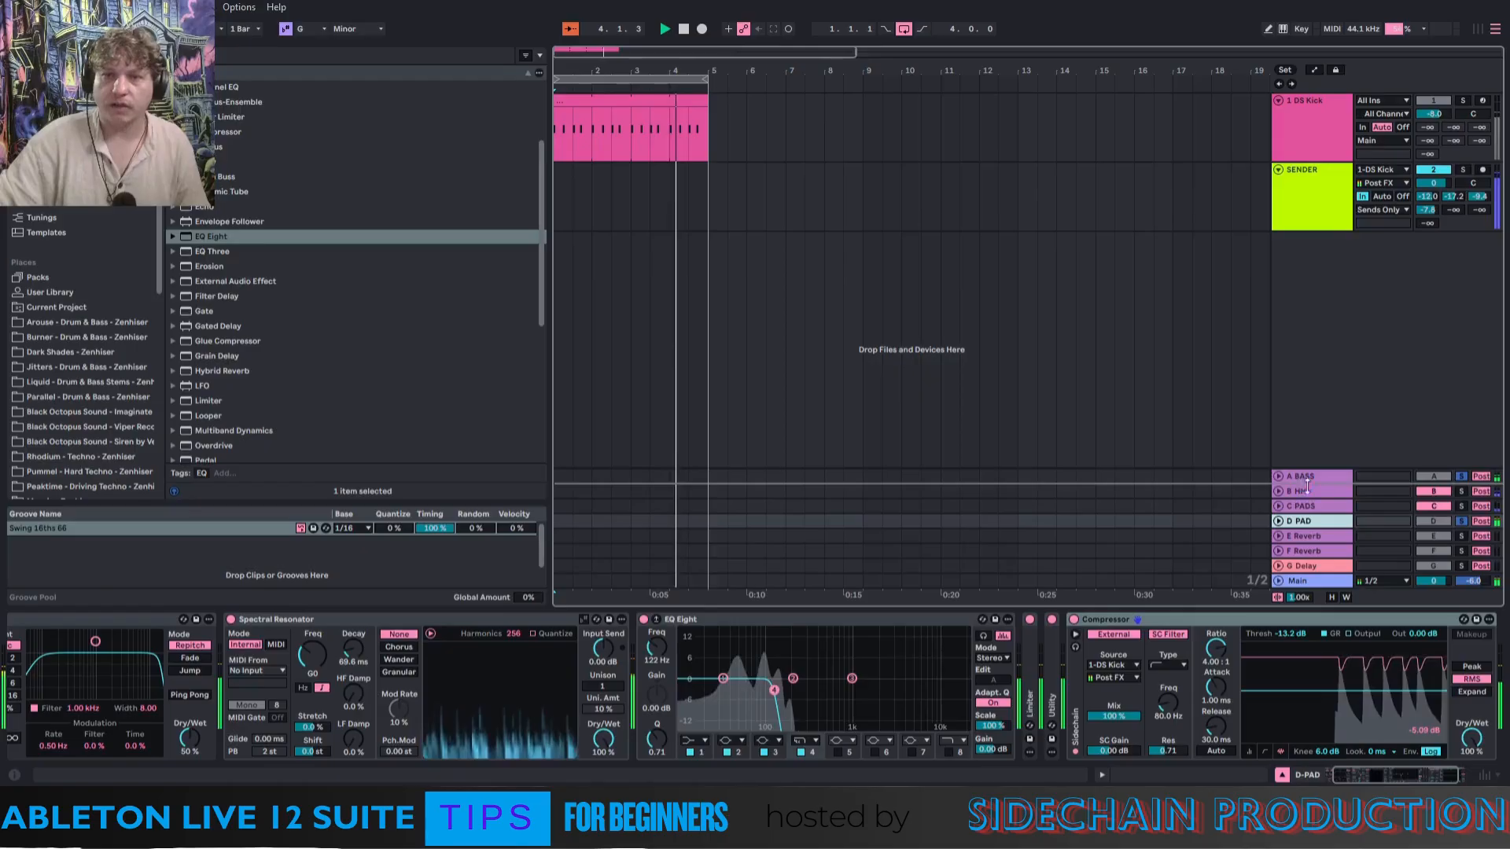
right_click(1303, 495)
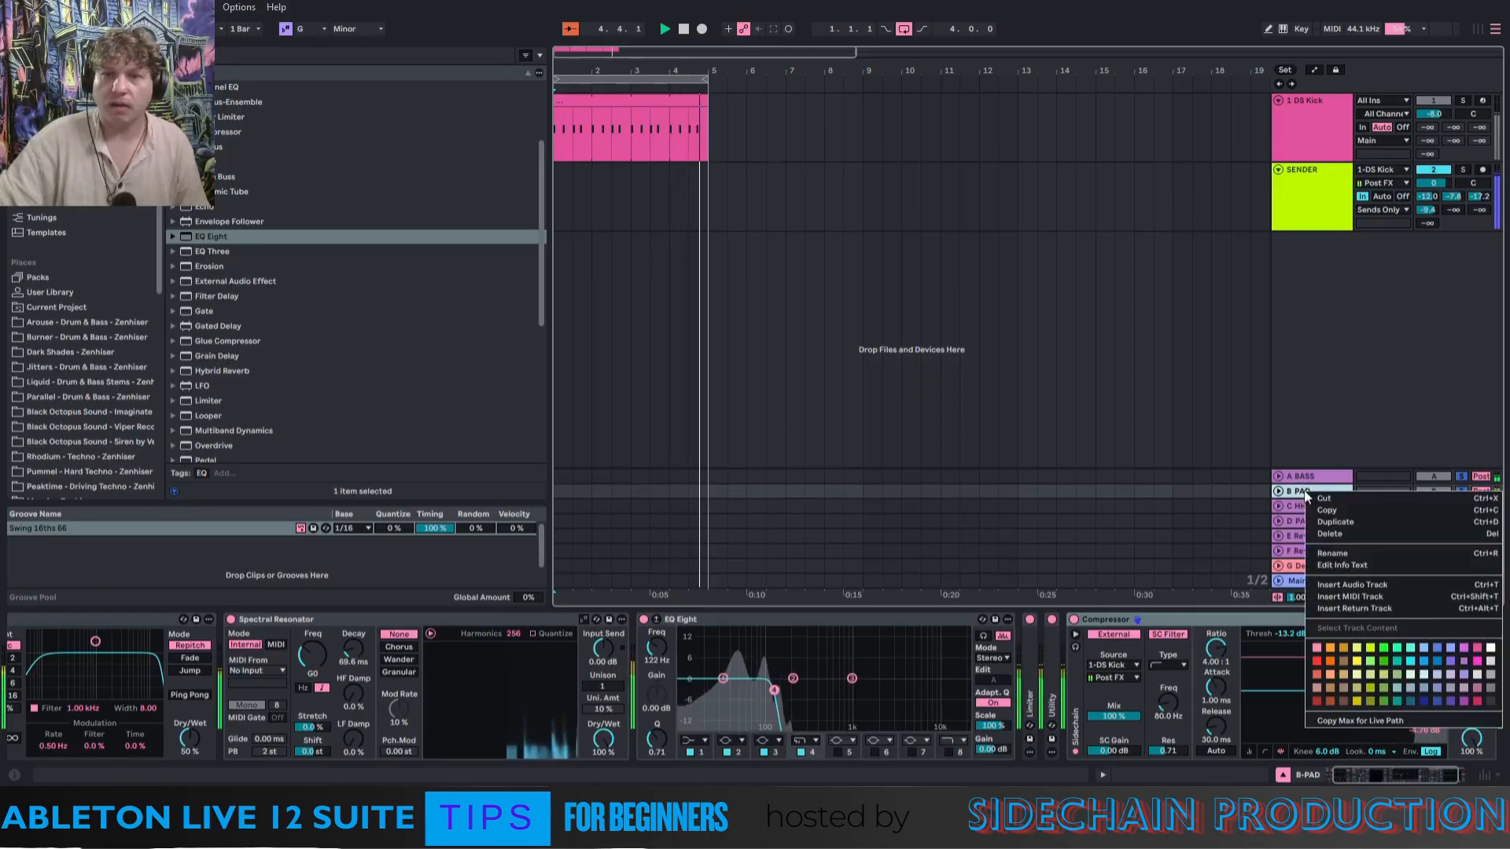
click(1330, 544)
text(SUB)
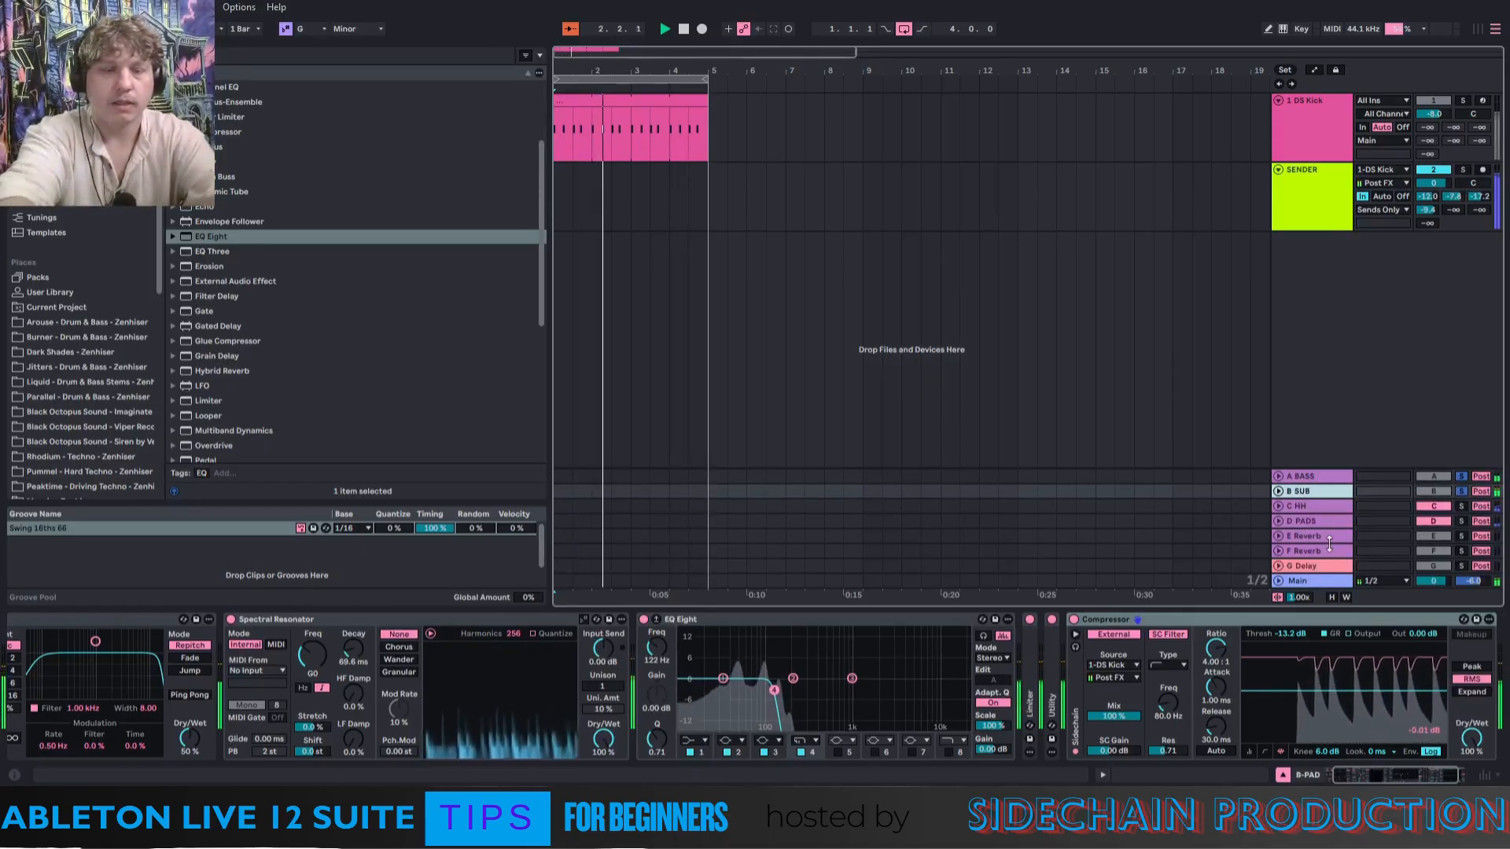
text( BASS)
key(Return)
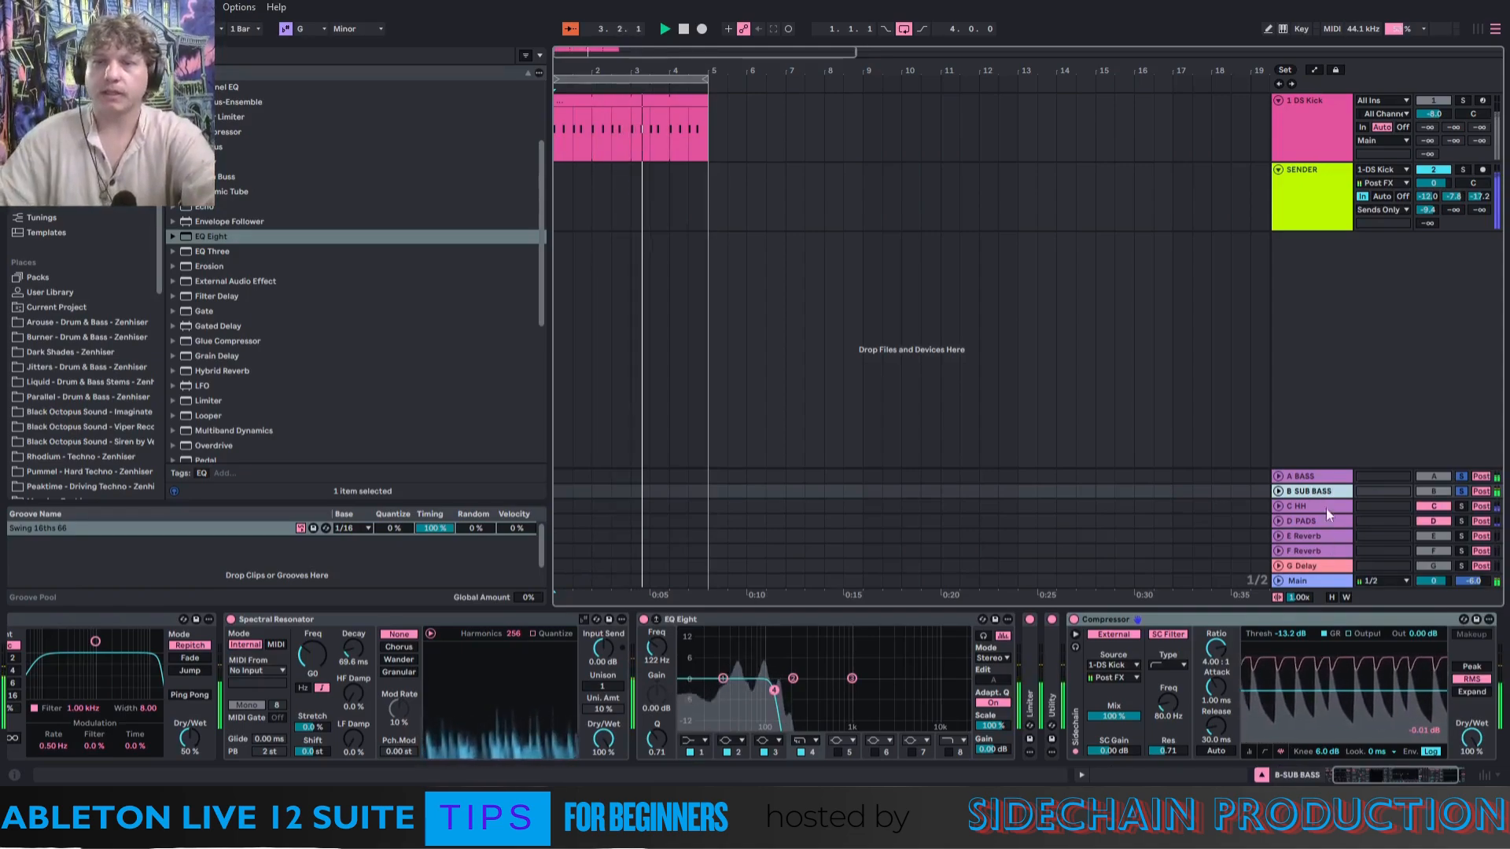
Rename the A BASS return track to RES BASS.
right_click(1302, 478)
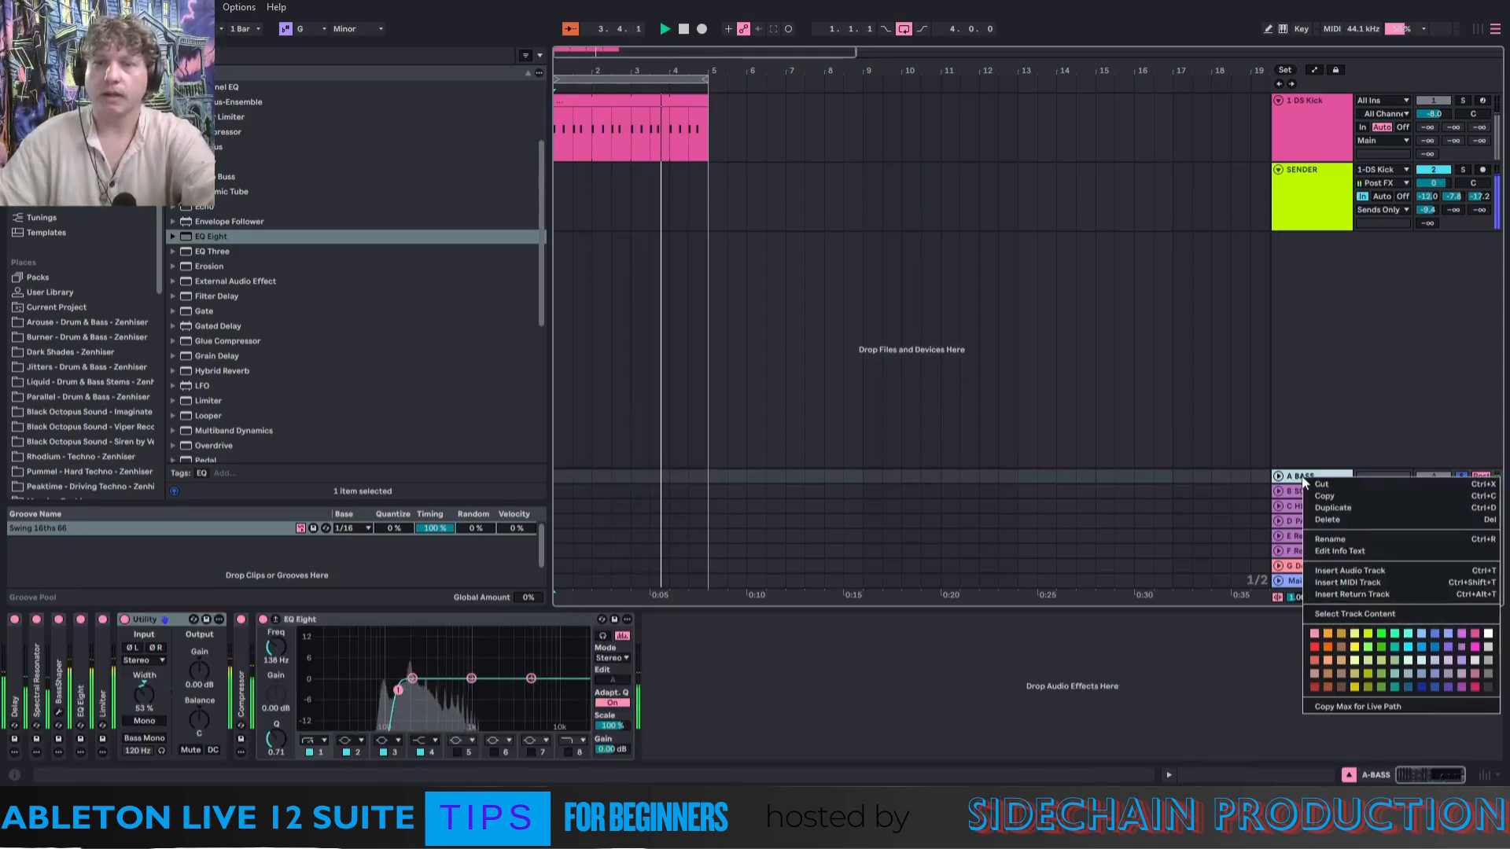
click(1329, 543)
text(E)
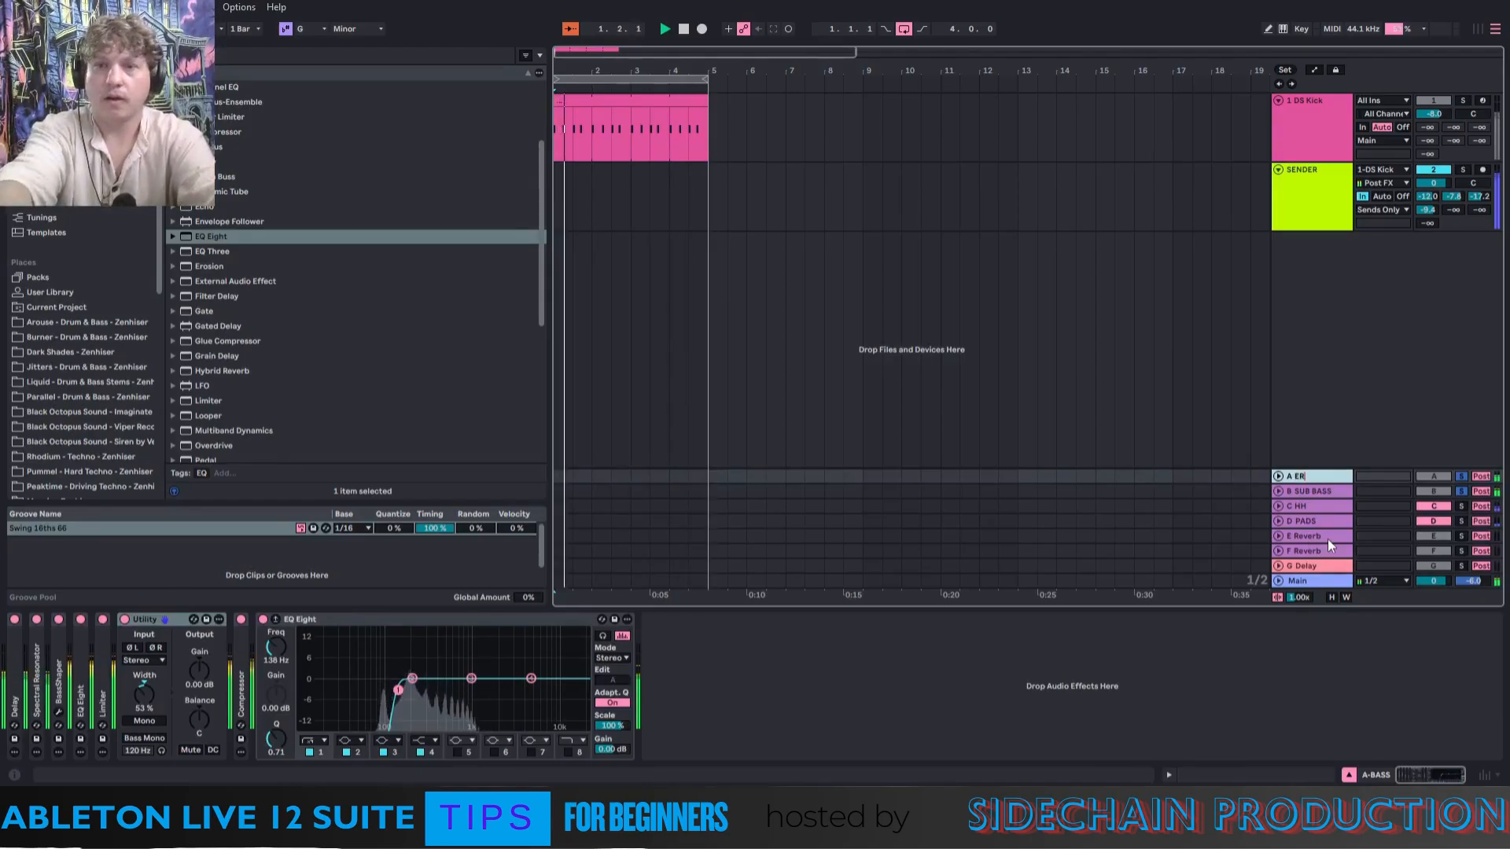
text(ES BA)
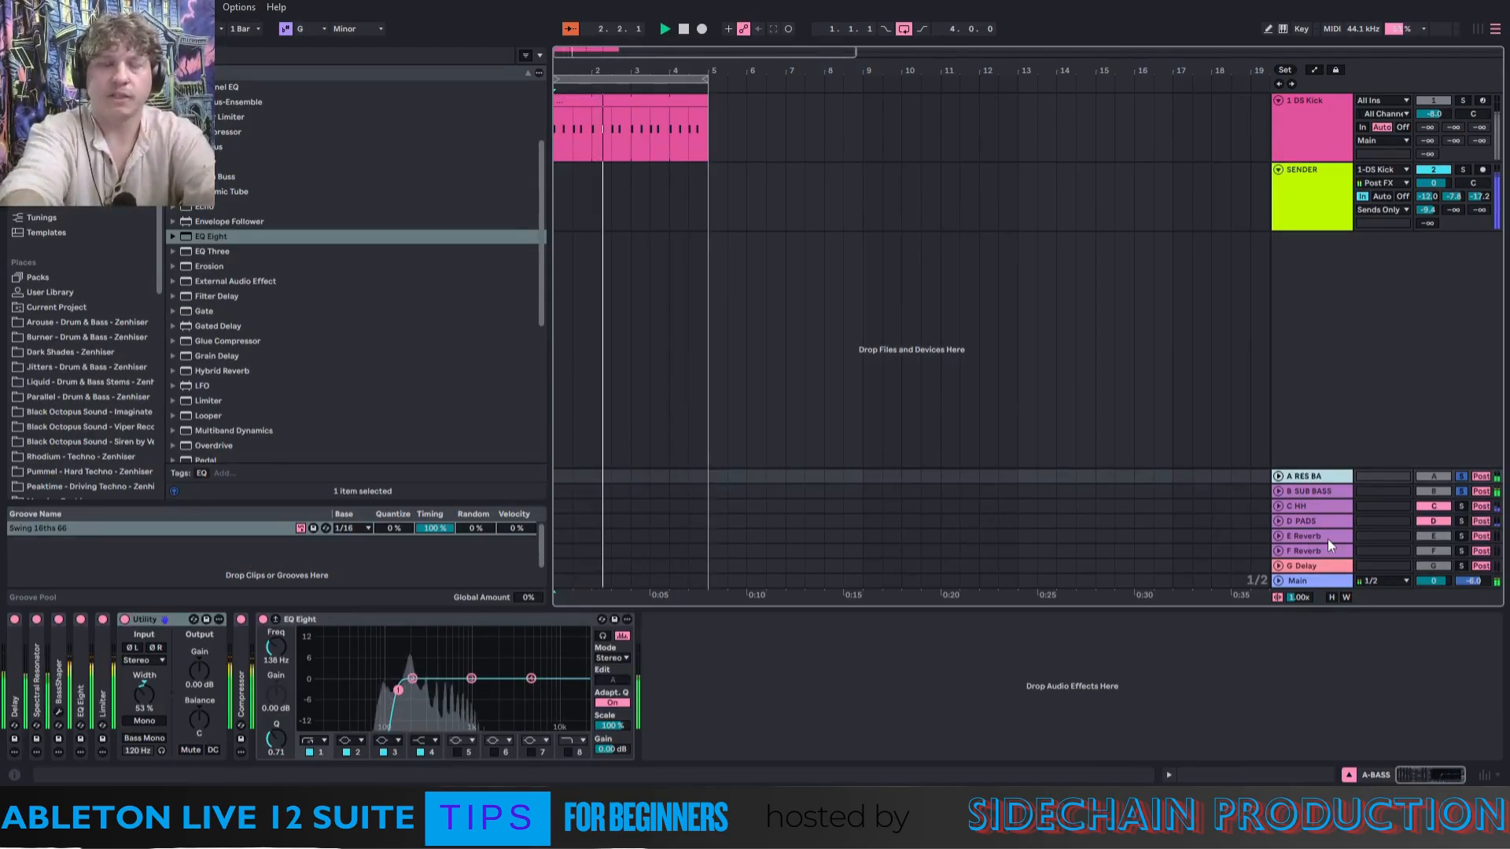
text(SS)
key(Return)
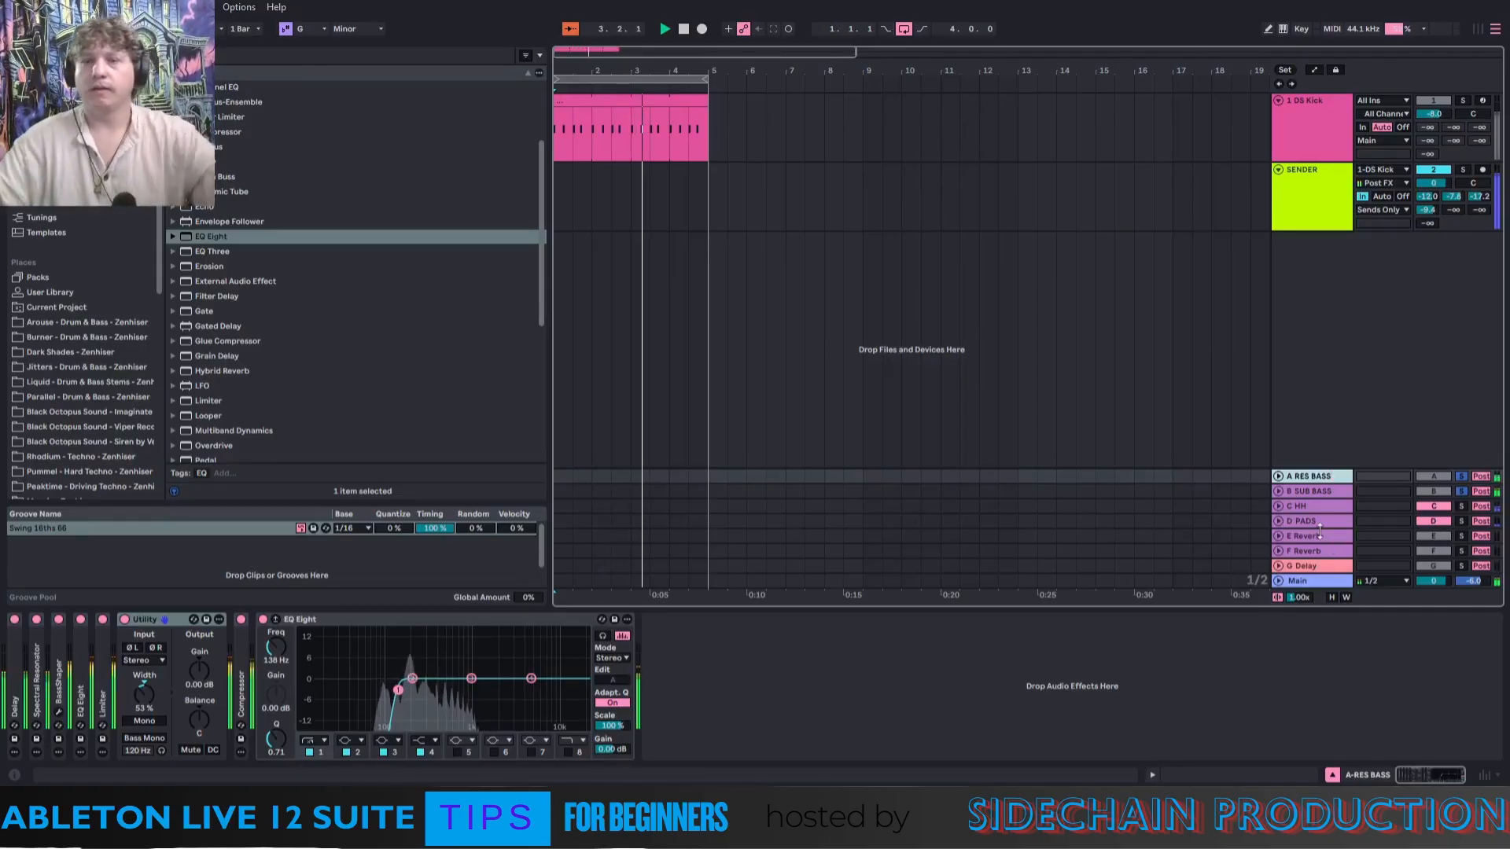
click(1318, 489)
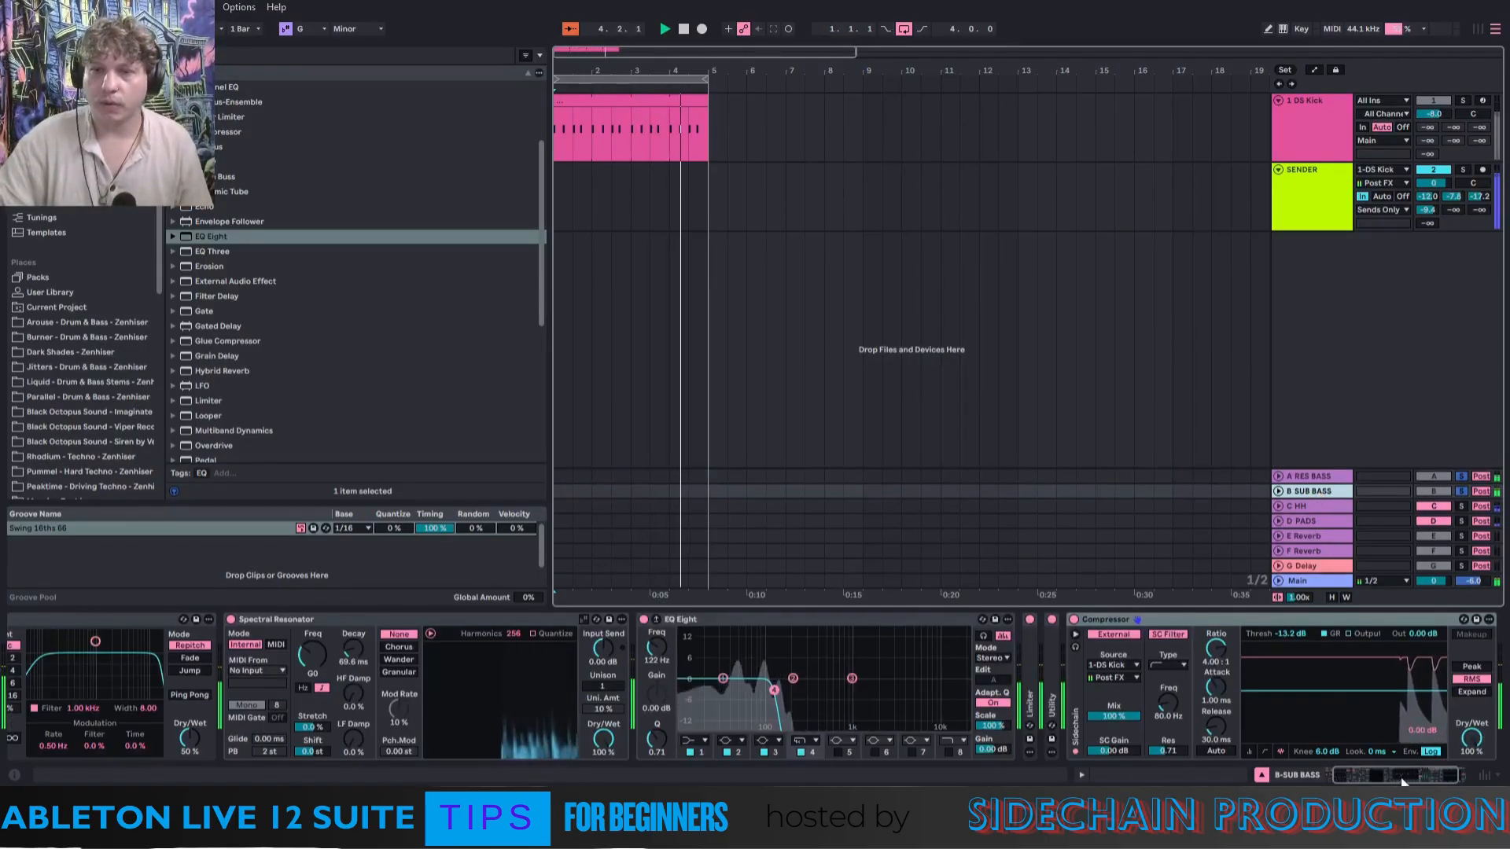
drag(1403, 777, 1430, 778)
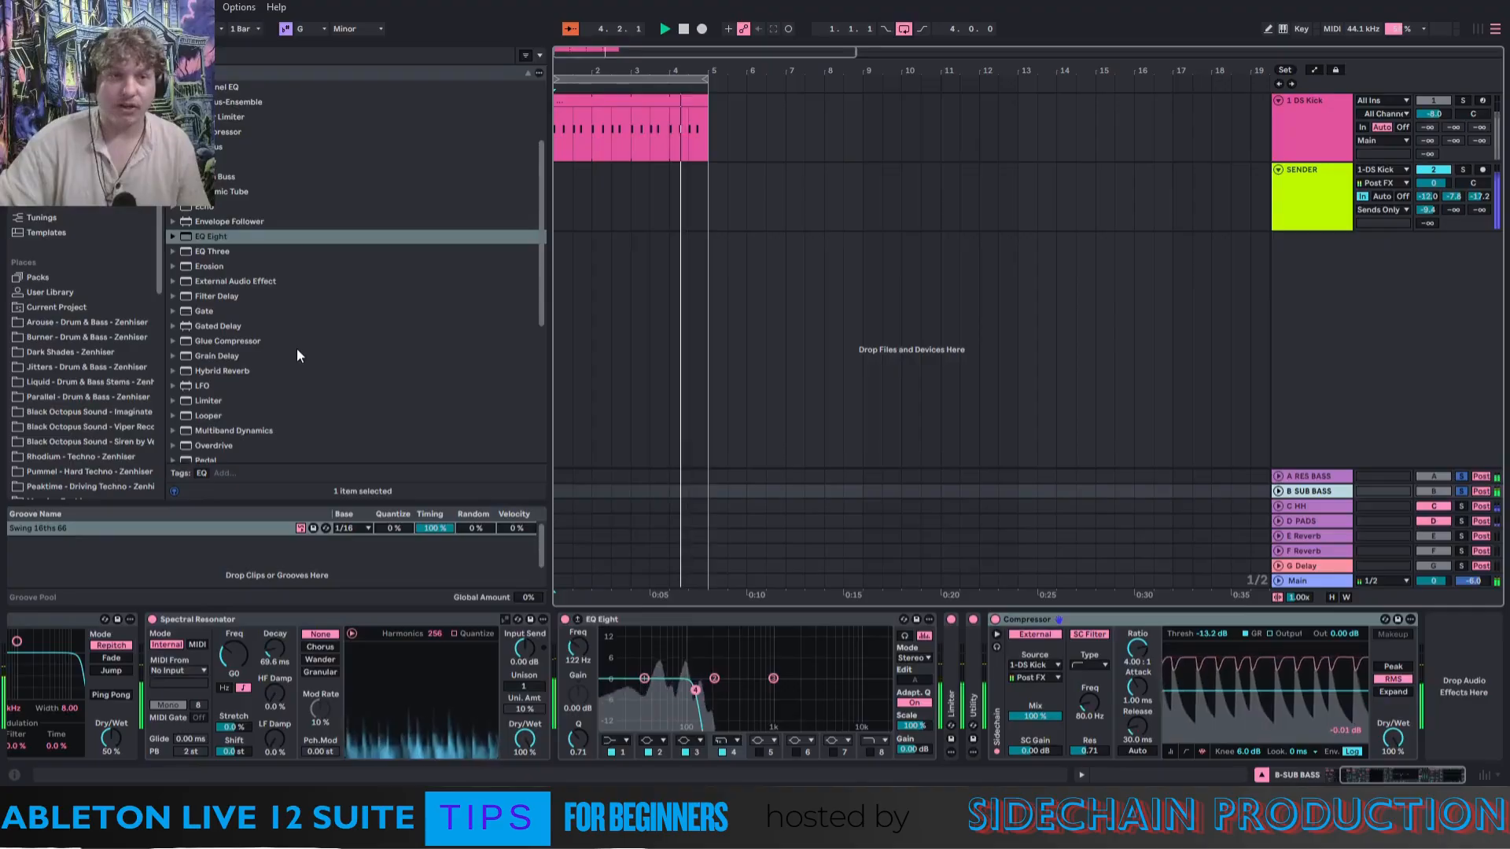
Add an Erosion effect after the EQ Eight on RES BASS and set its mode to Wide Noise.
click(1320, 477)
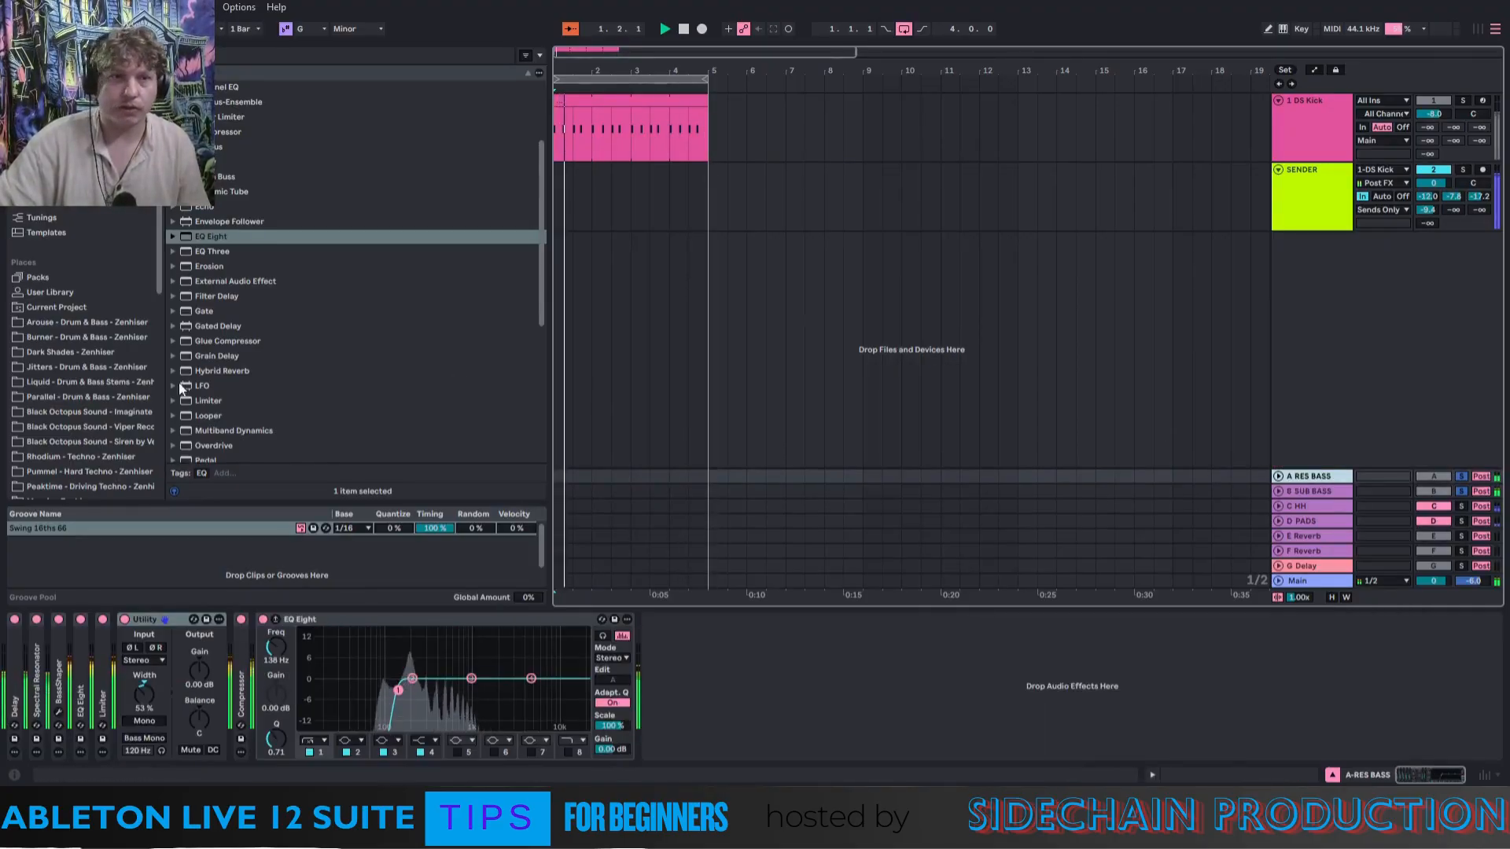
drag(209, 269, 708, 712)
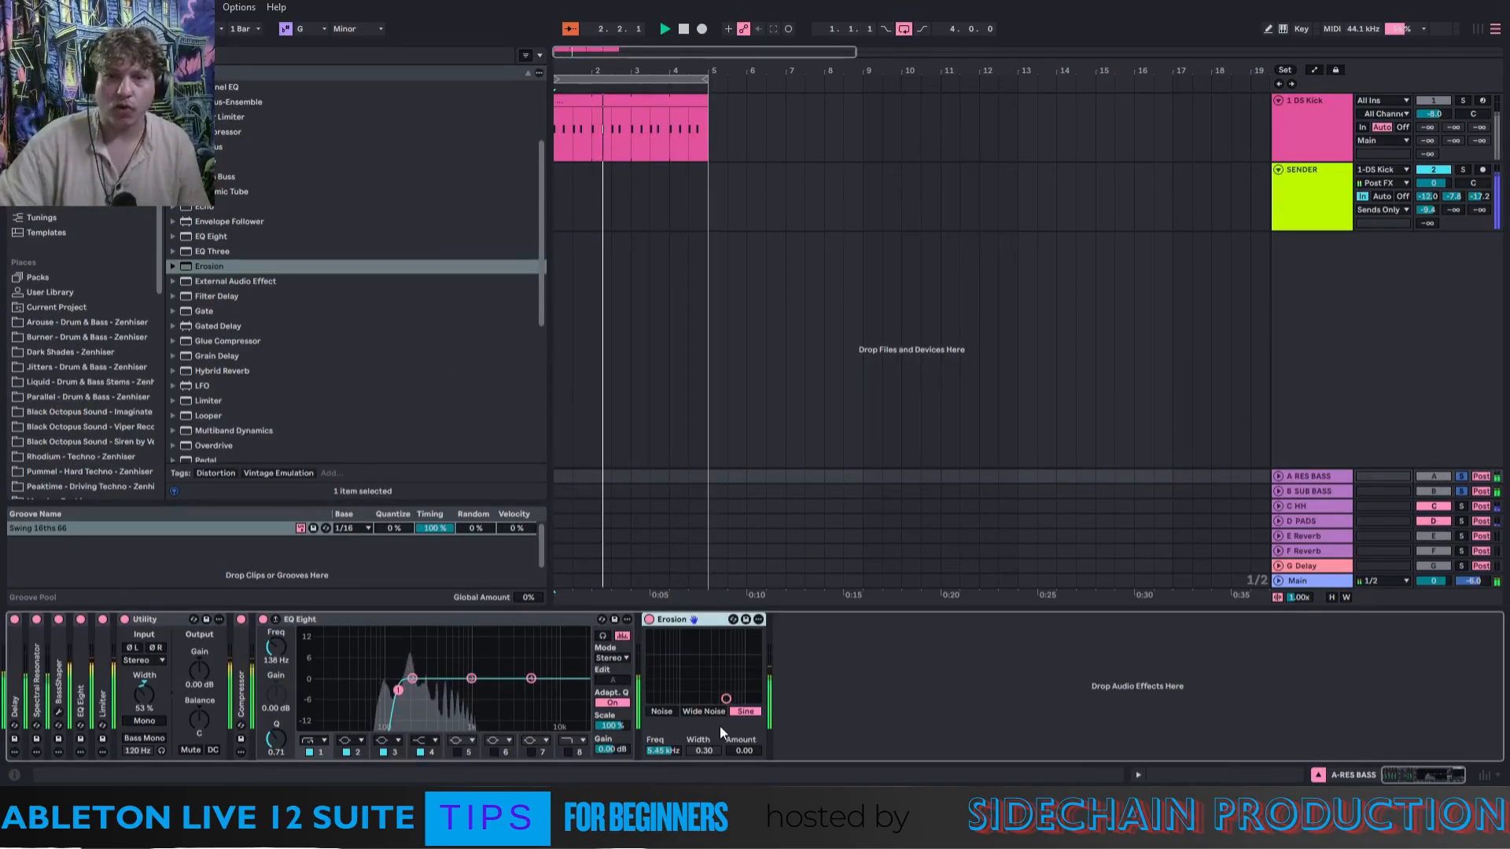
click(710, 713)
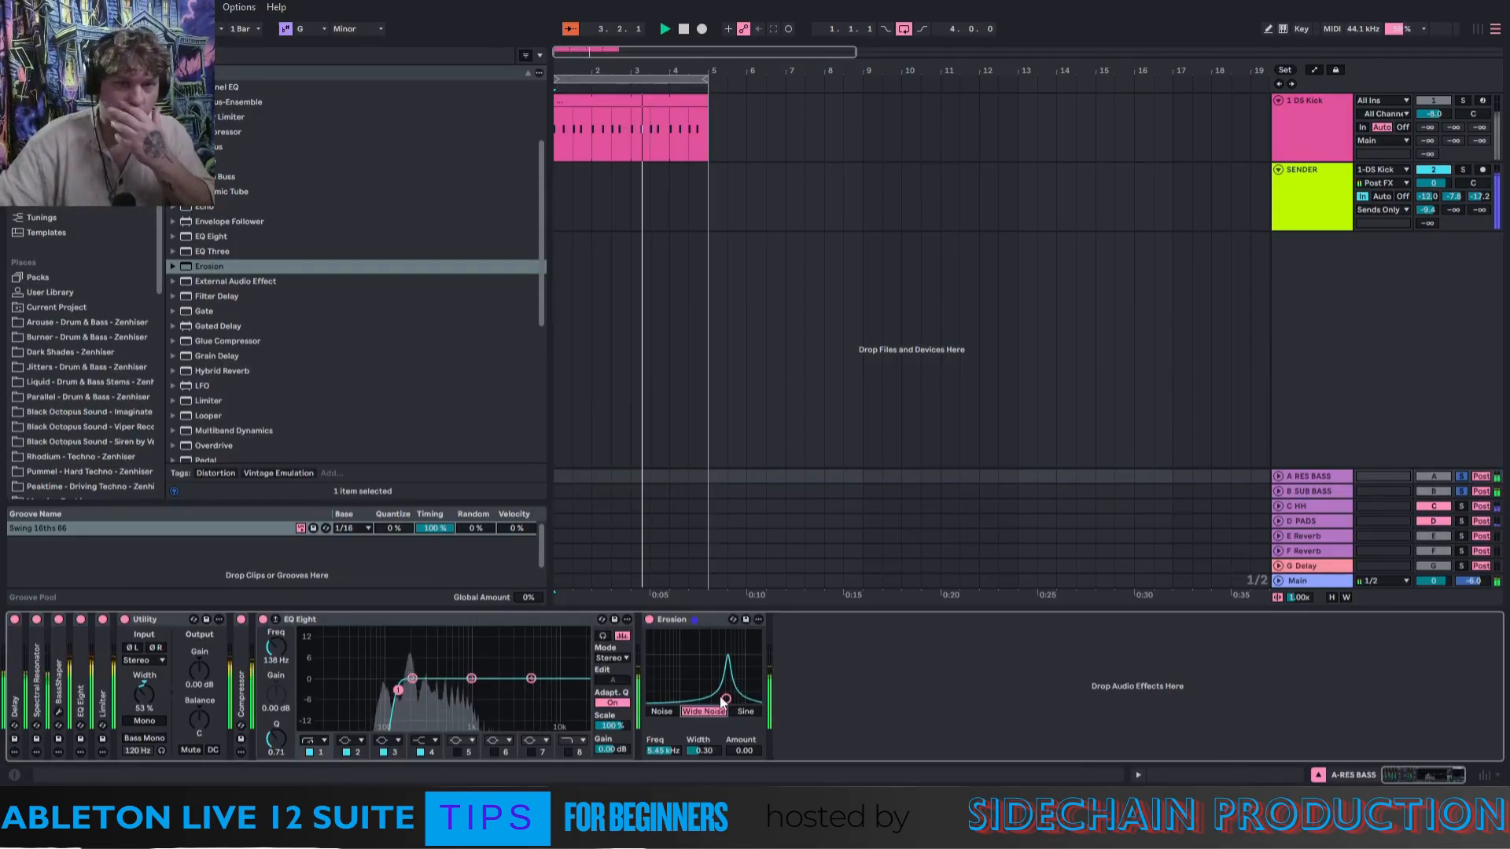
Set the RES BASS Erosion to 765 Hz, width 0.69 and amount 23.6, and move the Utility directly after it.
drag(663, 750, 663, 783)
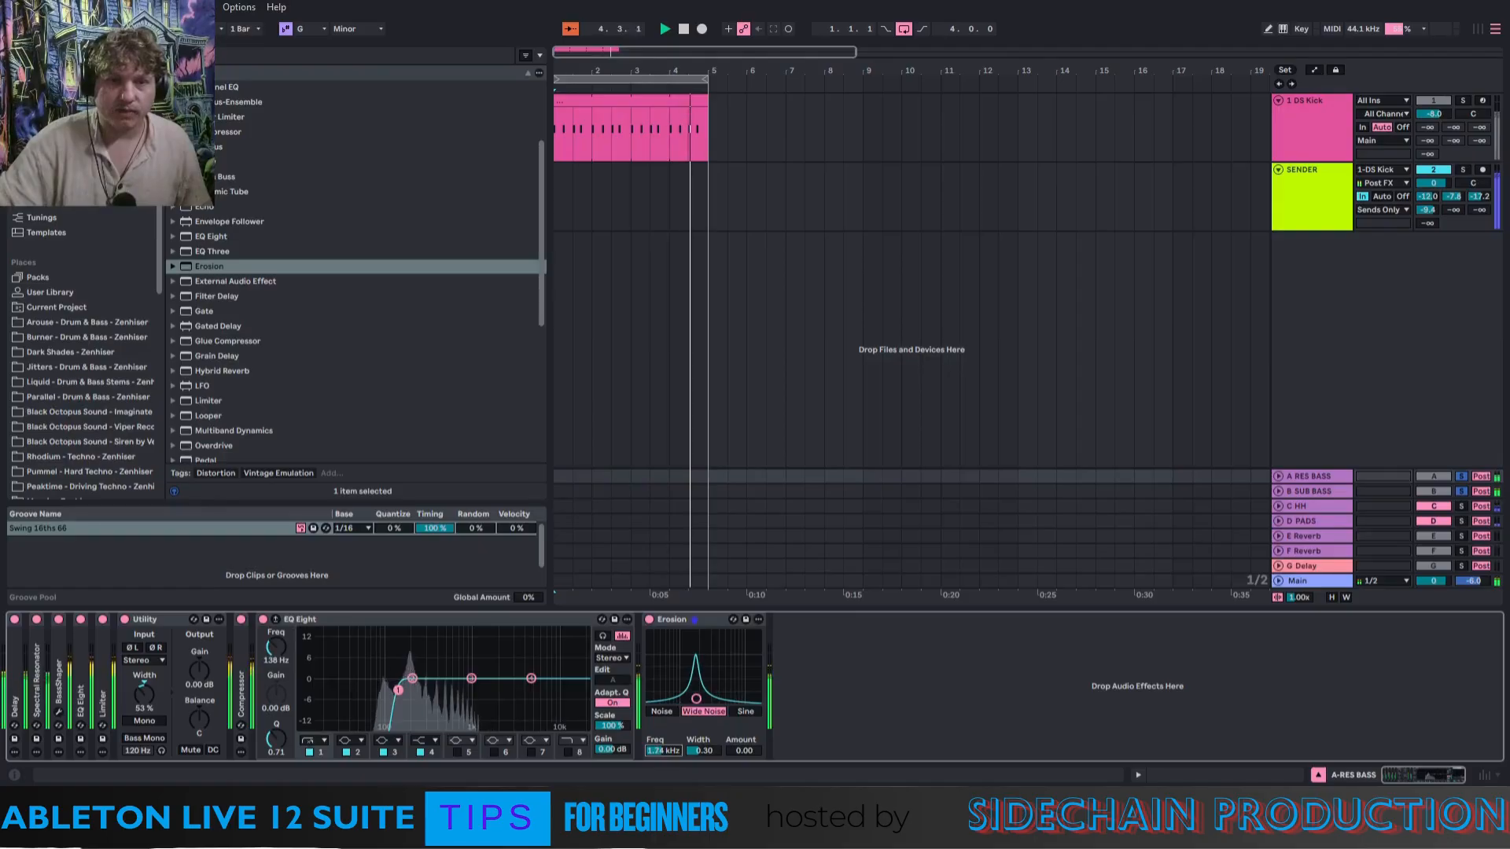
click(275, 619)
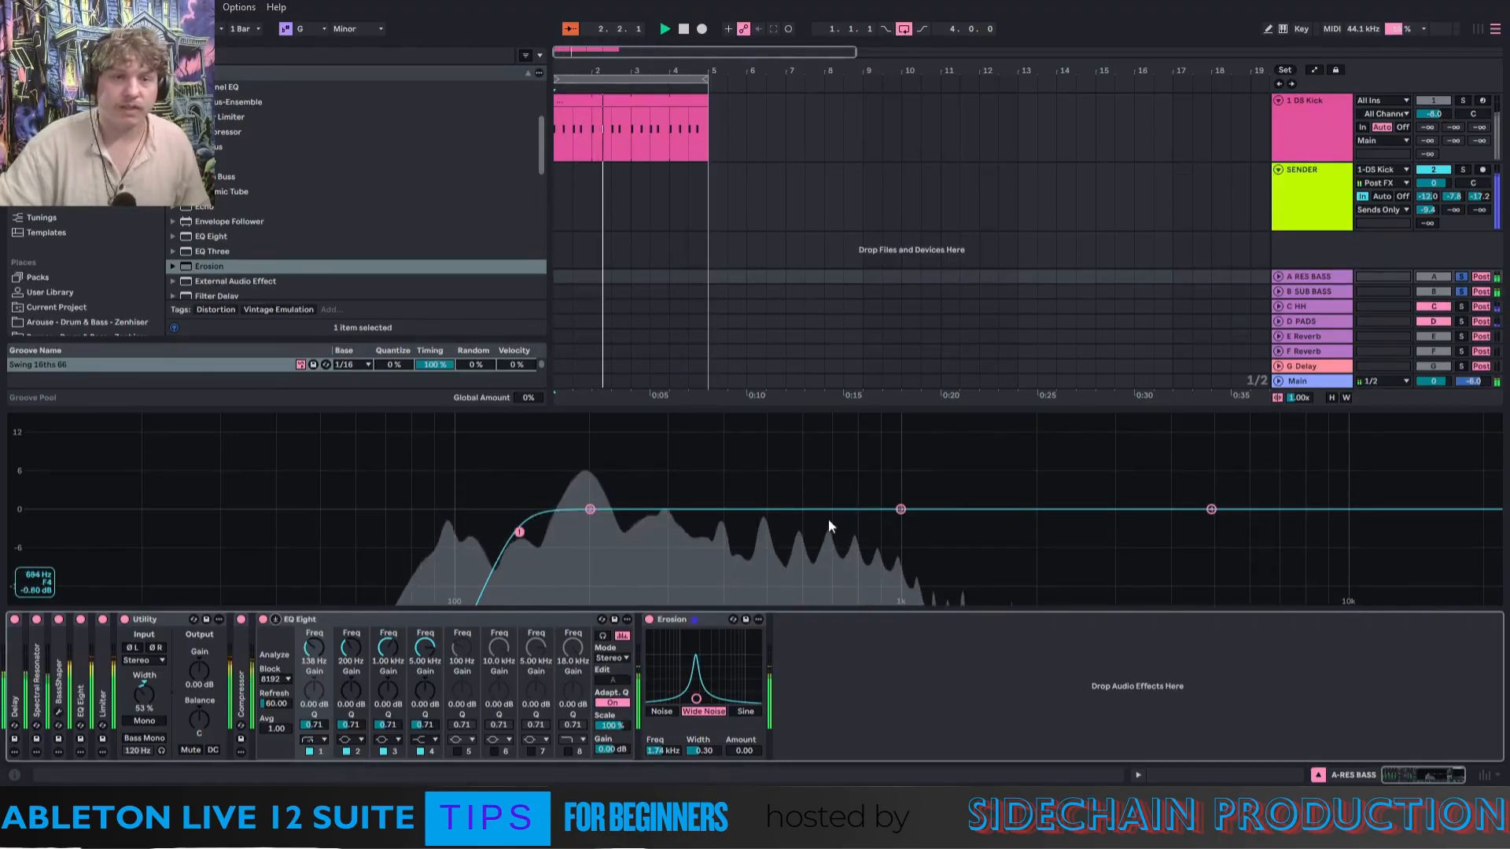
click(651, 752)
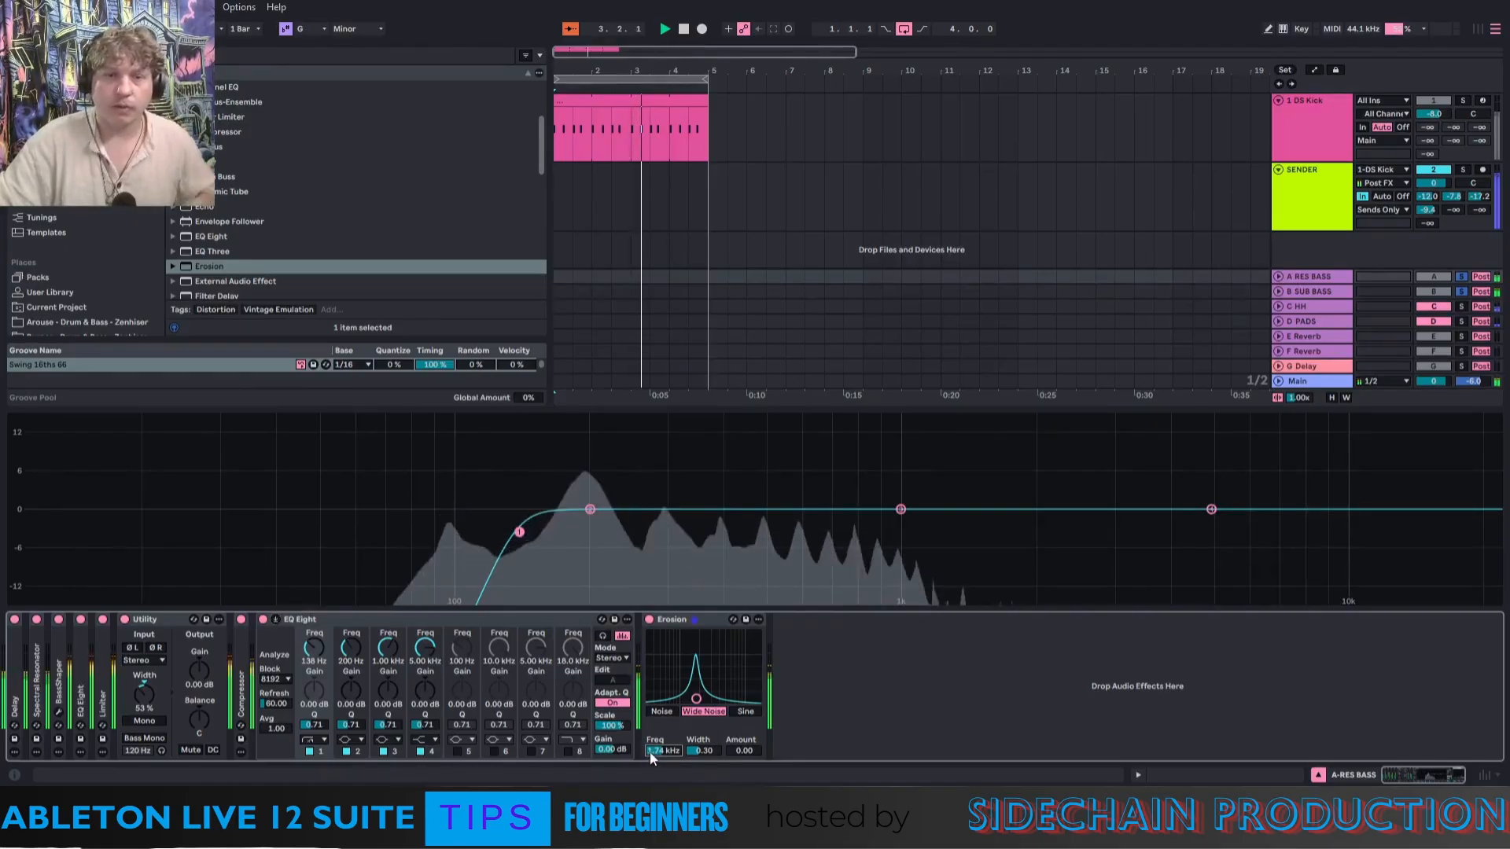
drag(650, 753, 650, 775)
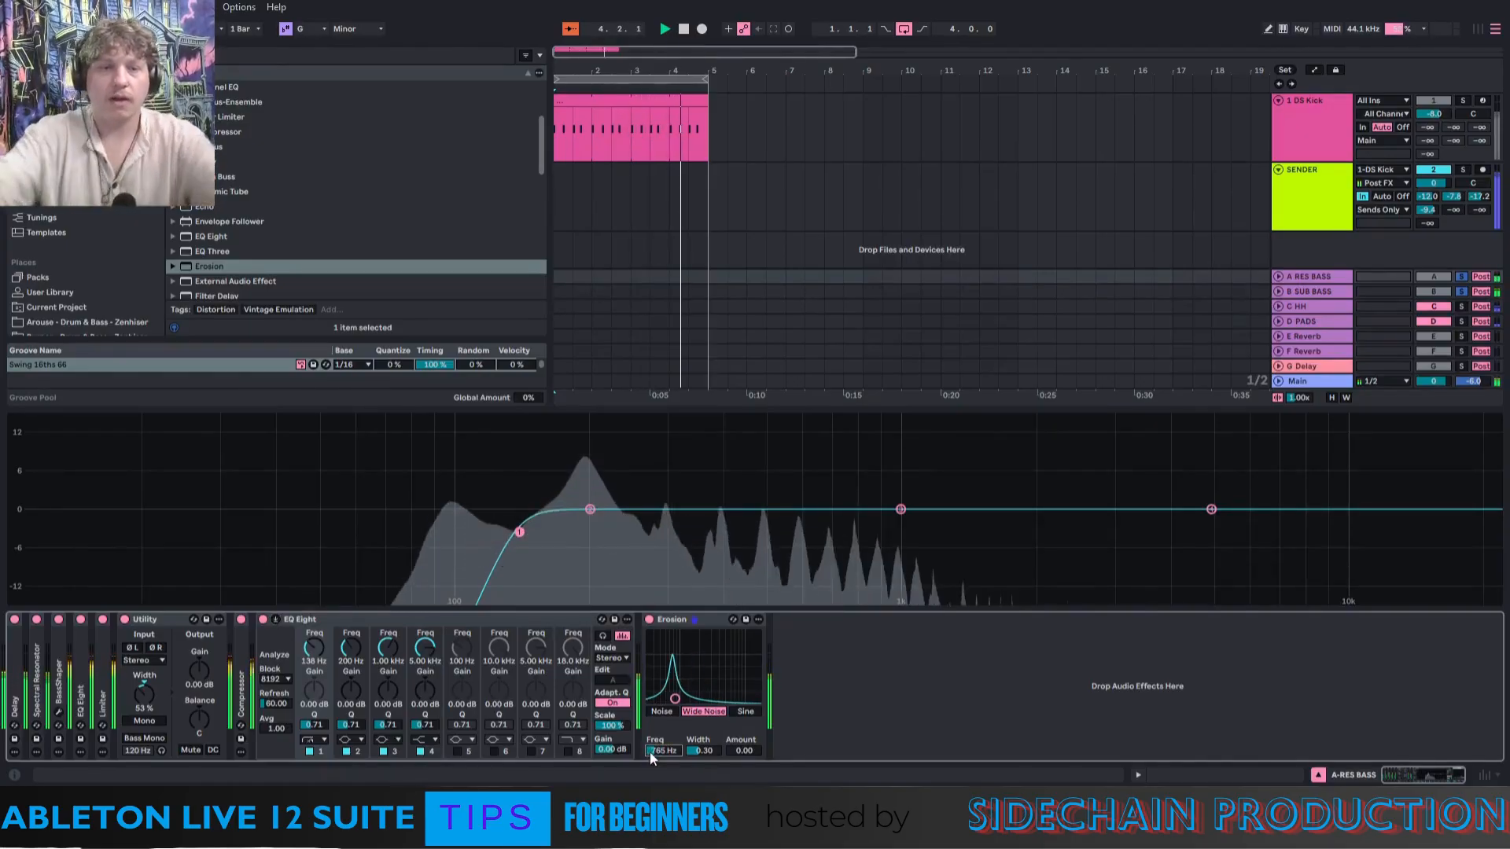
drag(739, 750, 696, 728)
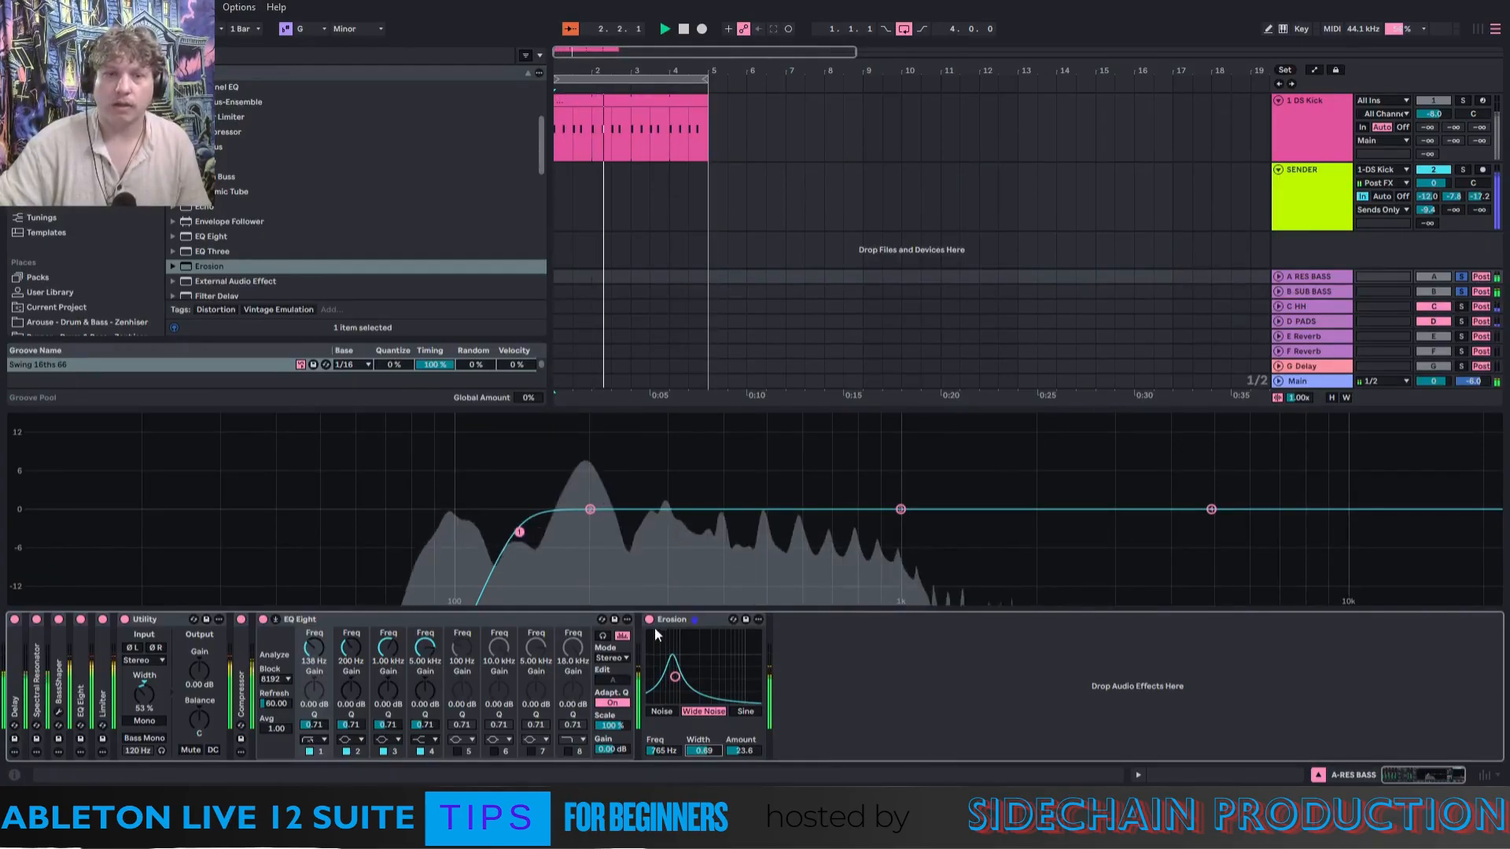
drag(145, 620, 926, 687)
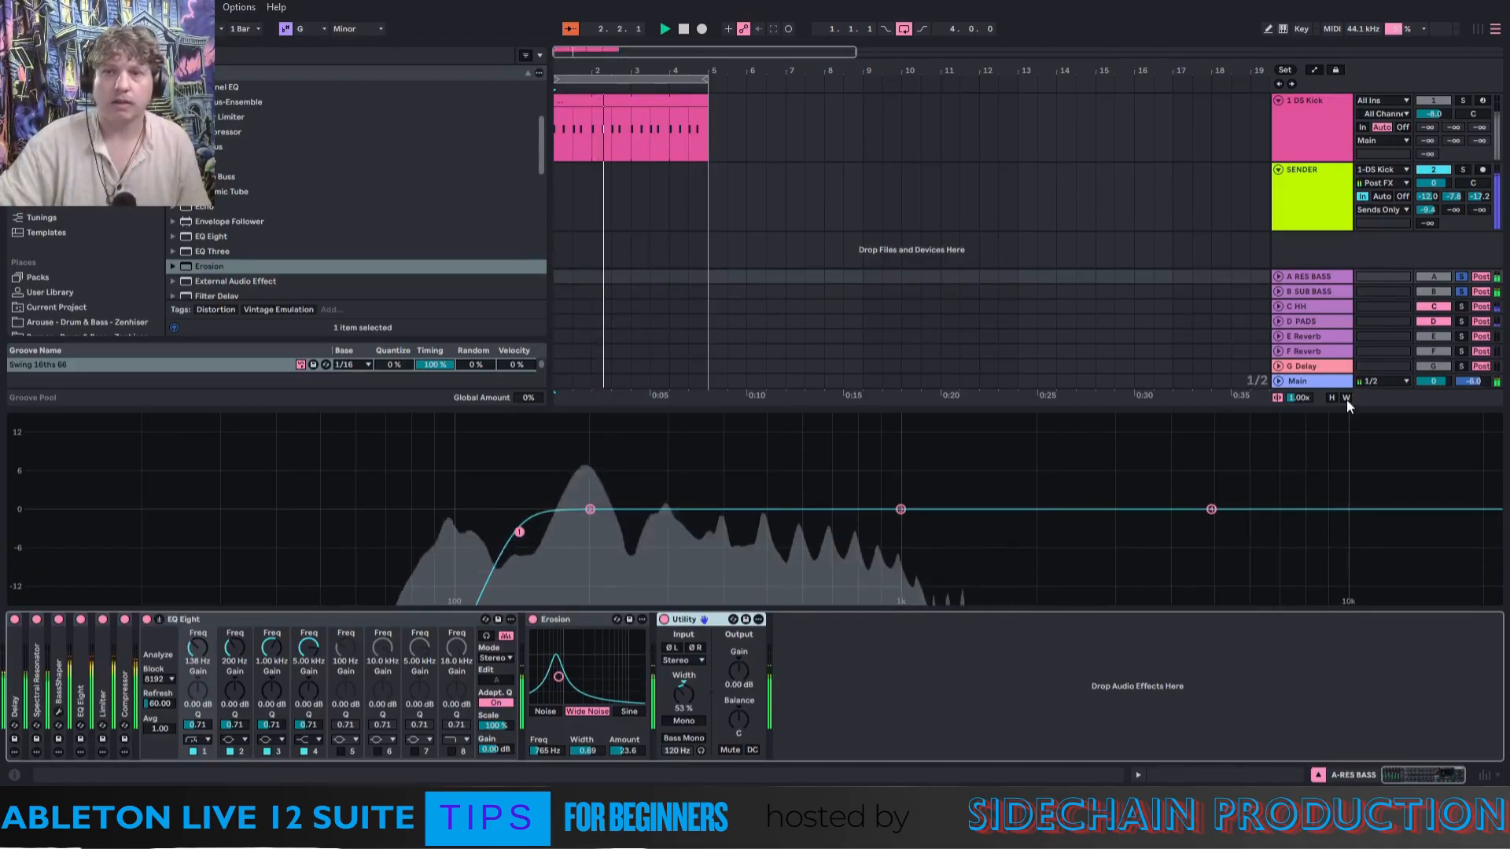
Put the SUB BASS return back directly below RES BASS and add a second Compressor with external sidechain at the end of its chain.
click(1312, 291)
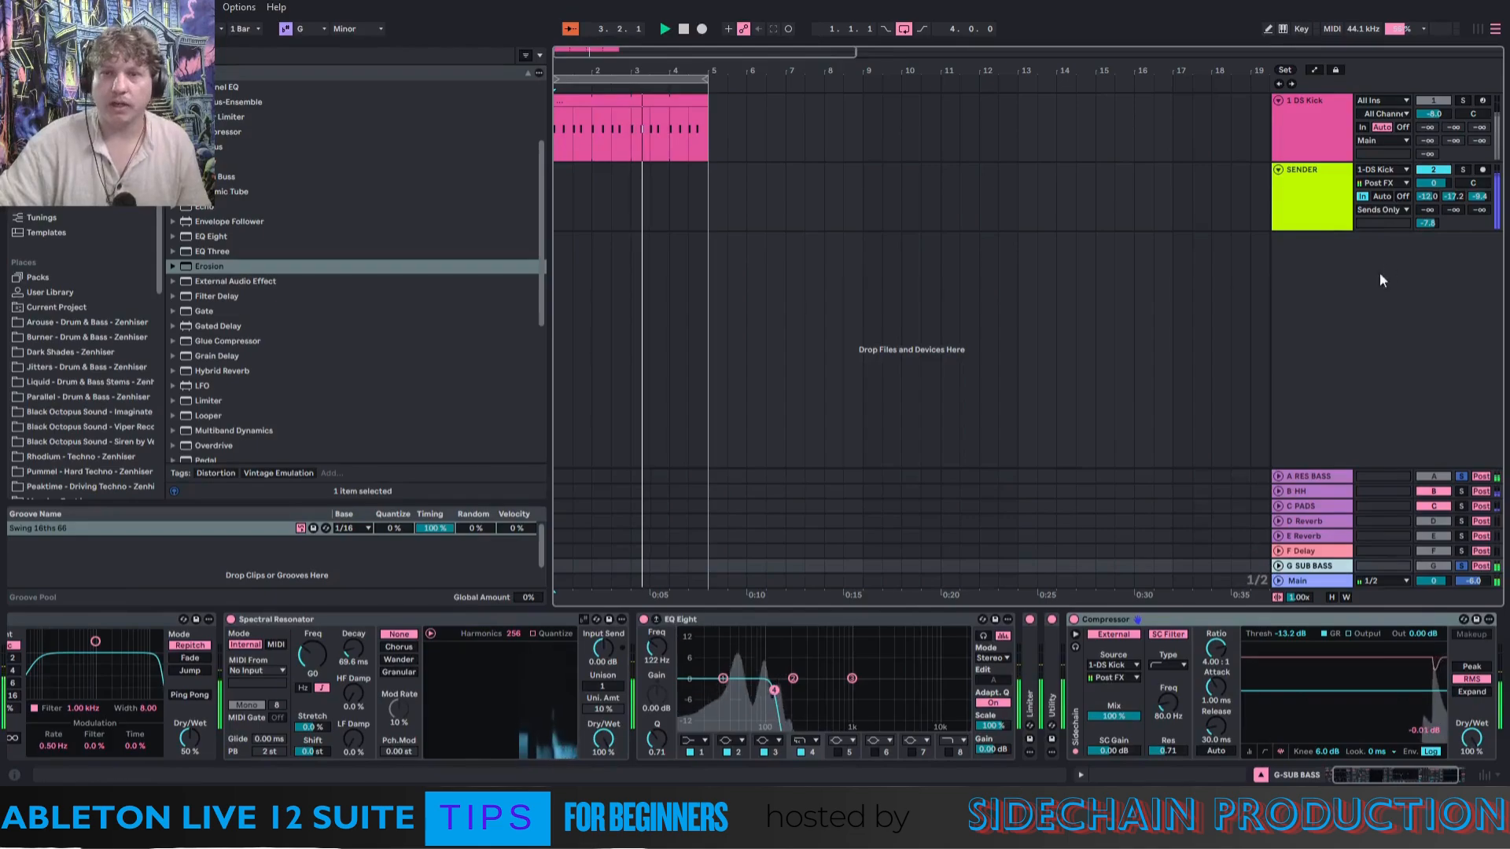
drag(1318, 568, 1305, 488)
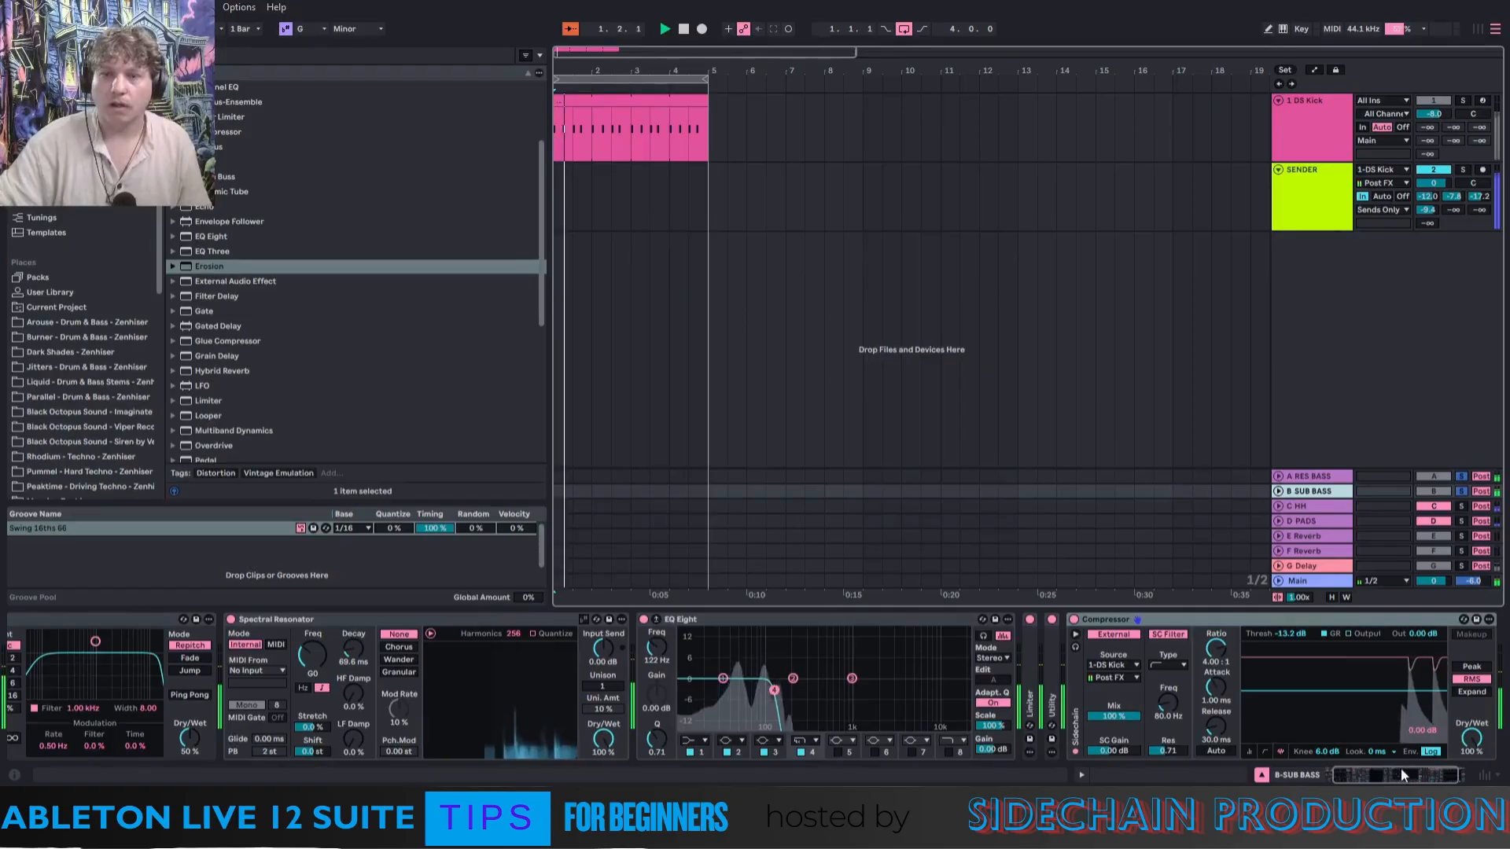
drag(1404, 774, 1432, 777)
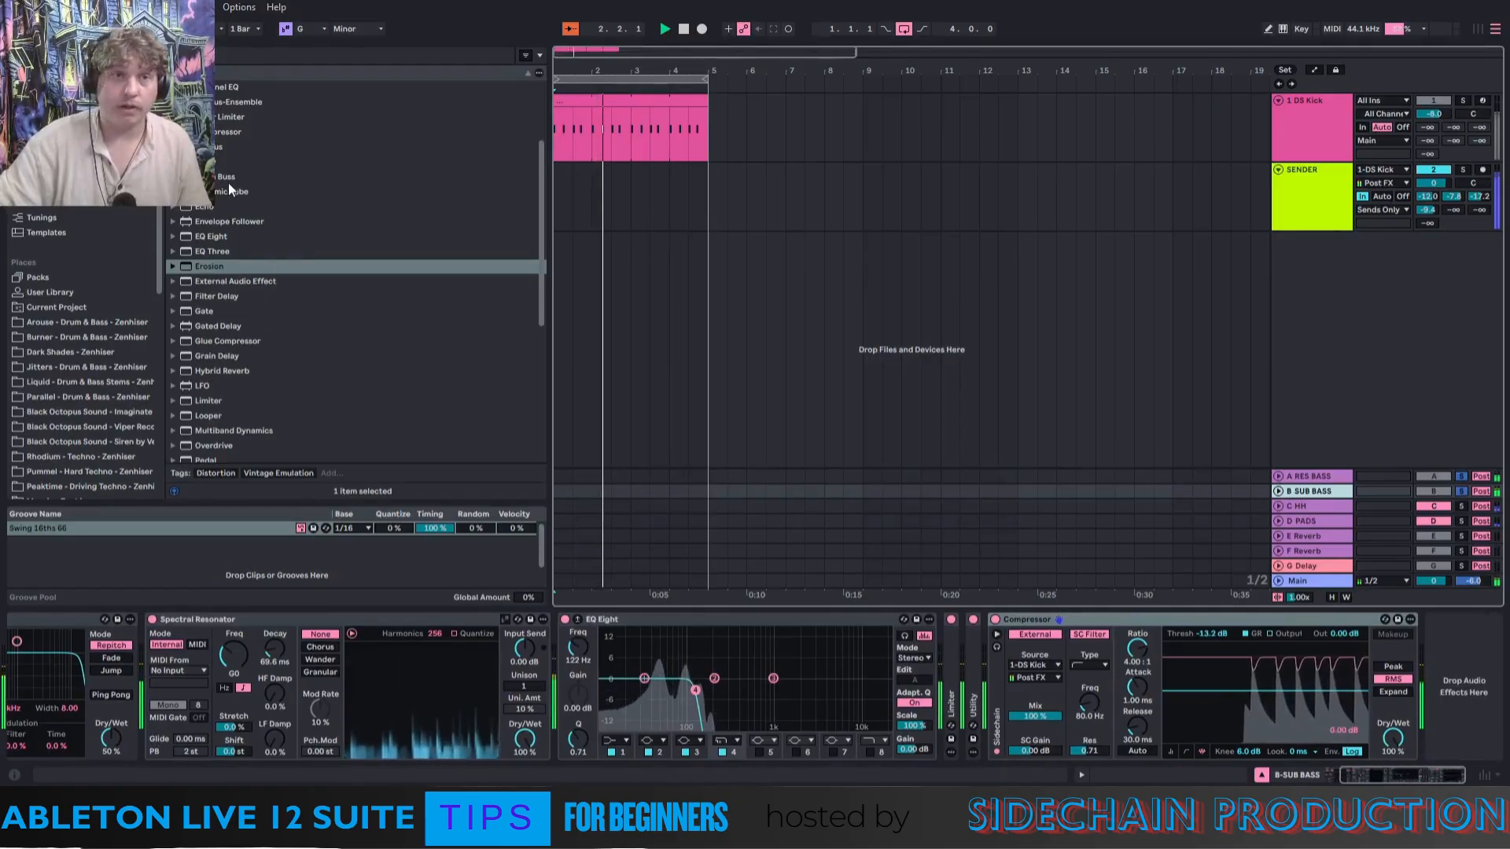
click(225, 133)
drag(226, 135, 1461, 681)
click(1137, 634)
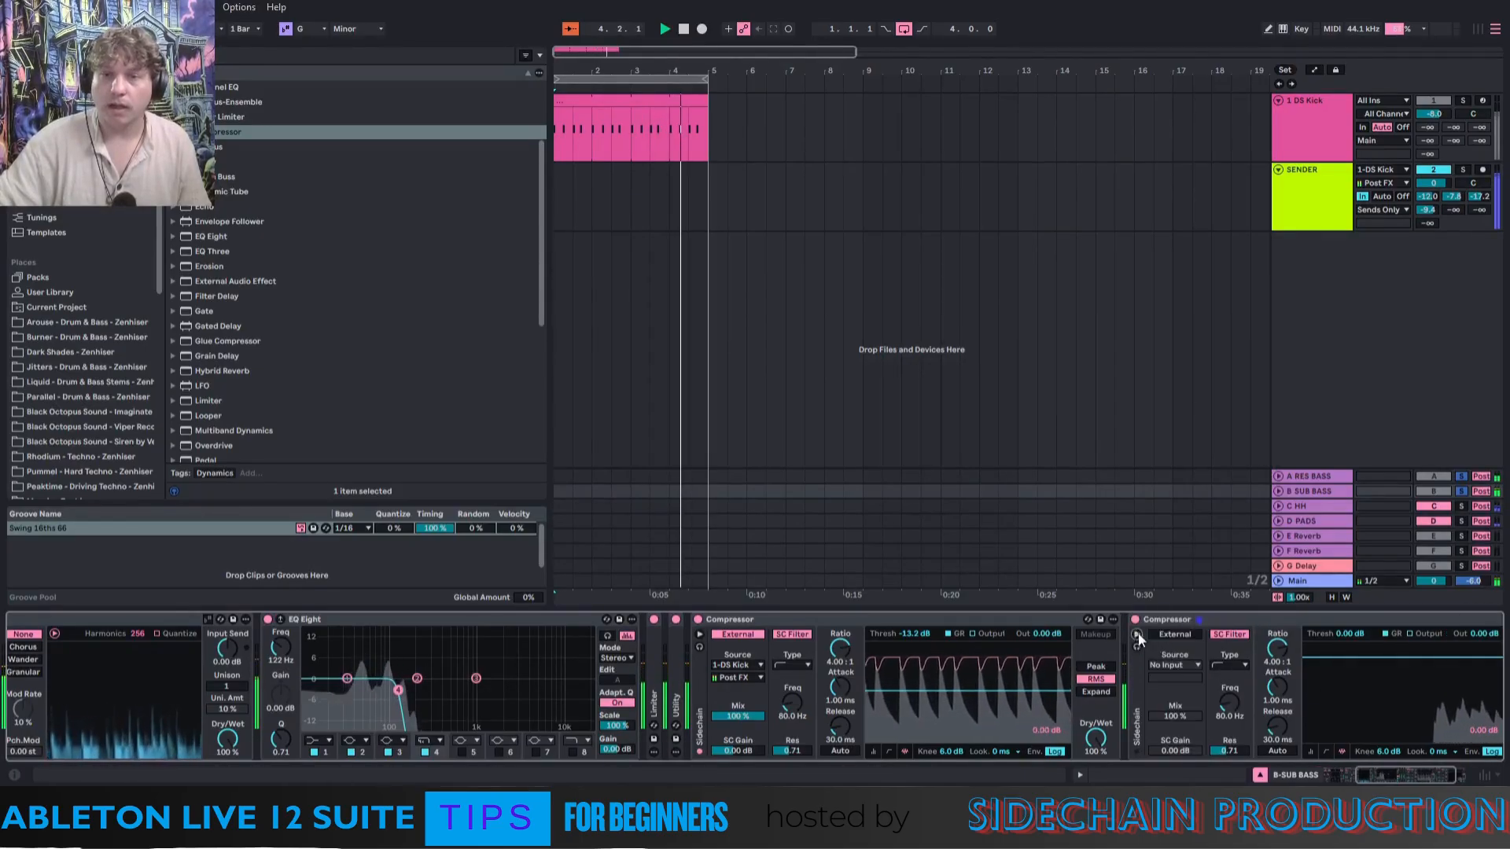
click(1173, 665)
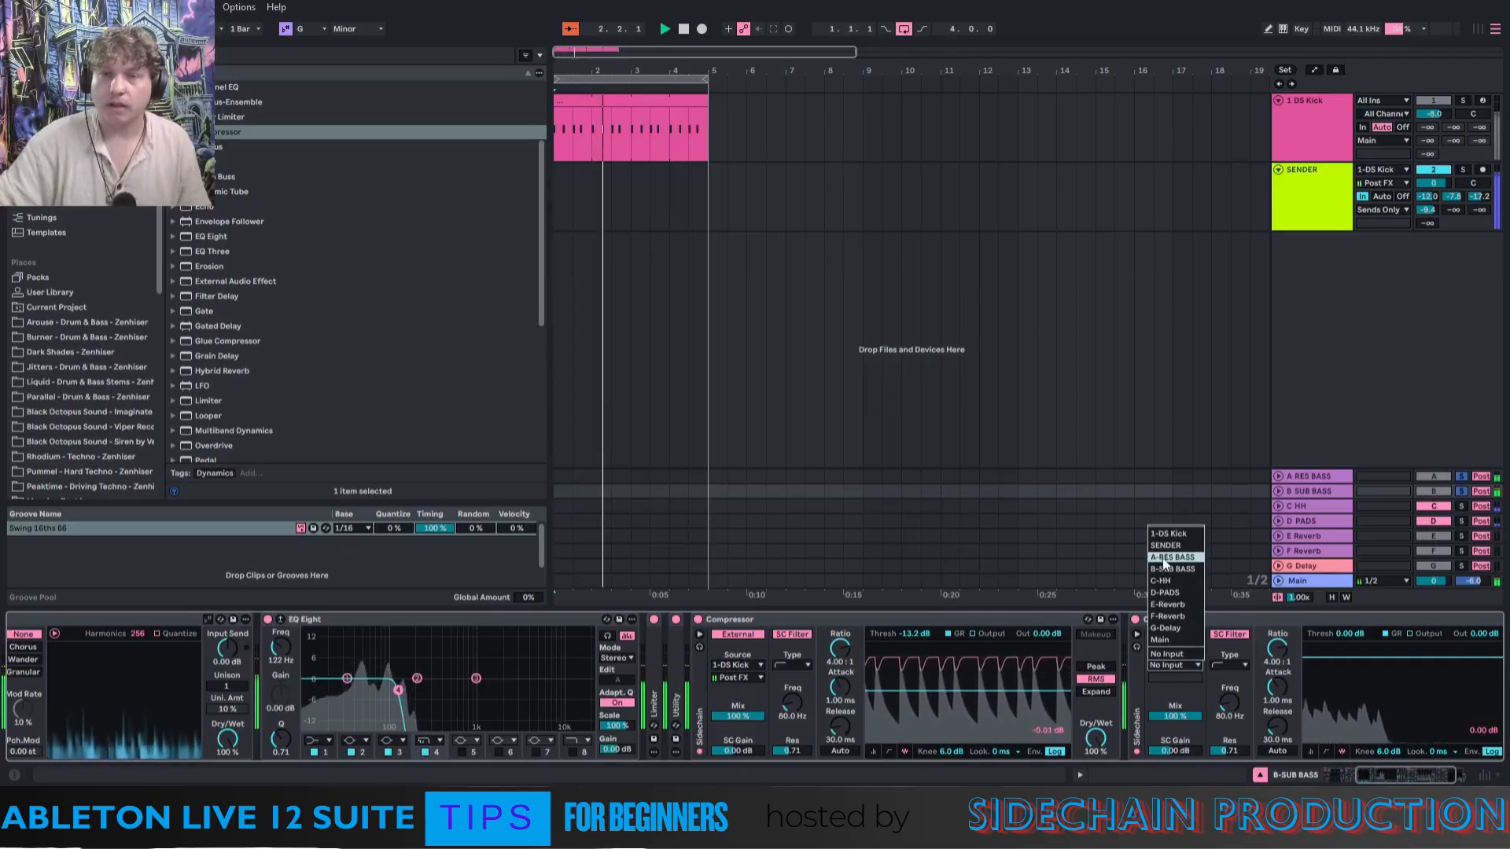
click(1322, 490)
click(1321, 490)
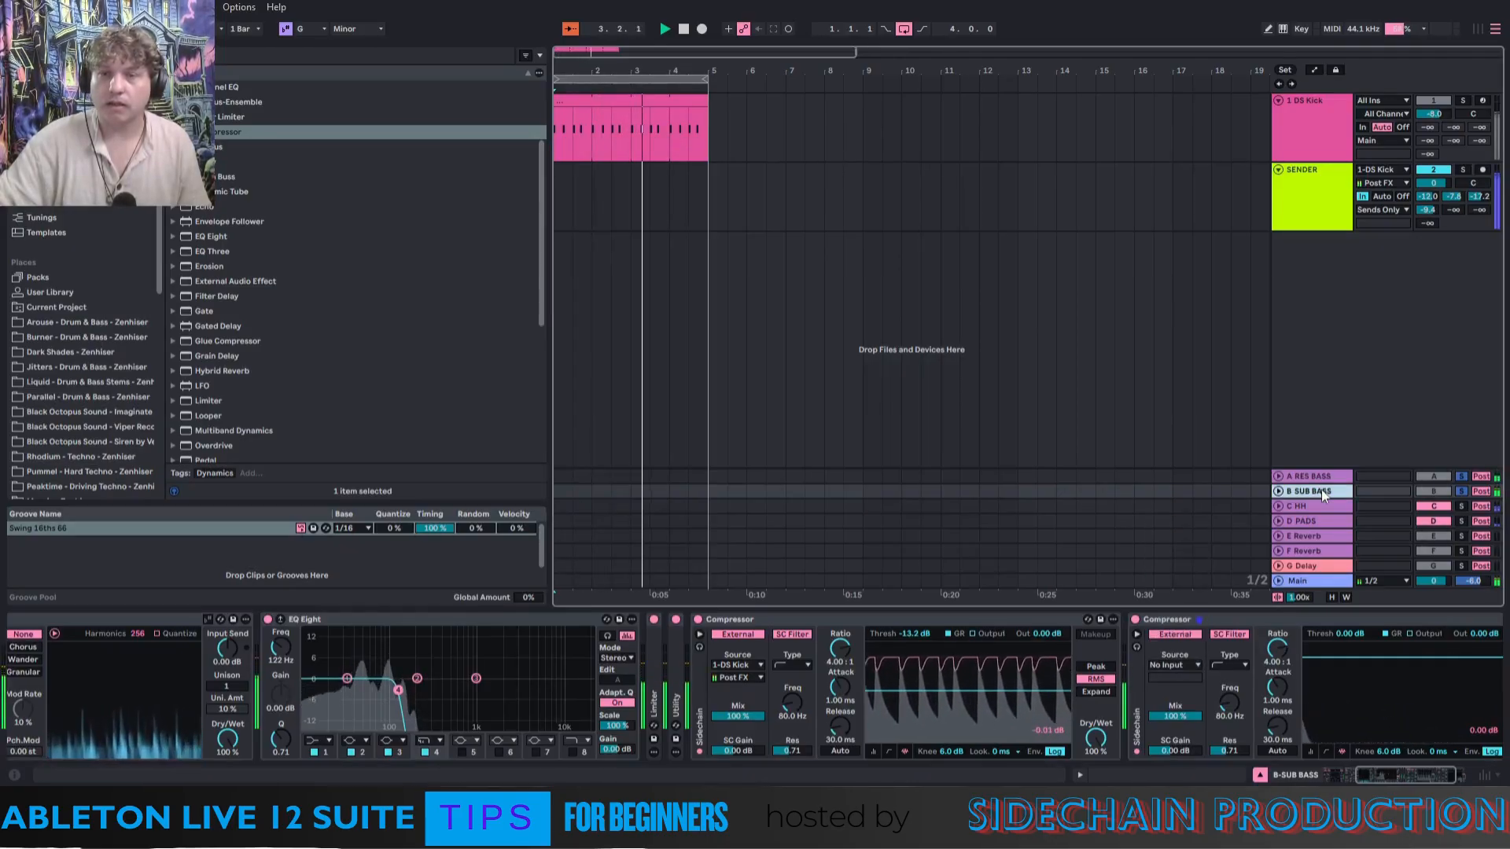
Move the newly added Compressor from SUB BASS to the end of the RES BASS device chain.
click(1267, 618)
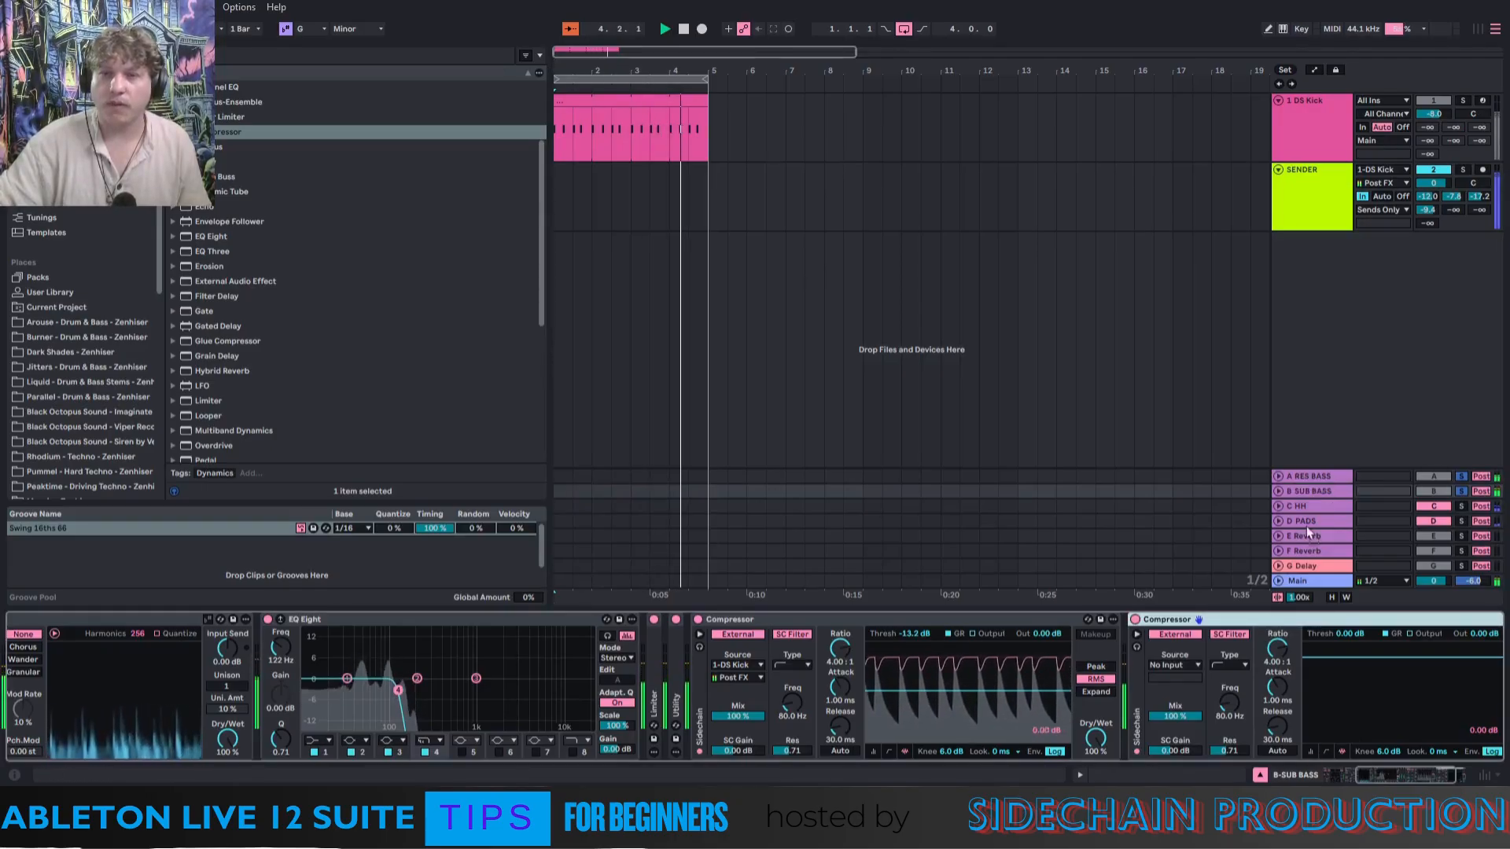
click(1309, 476)
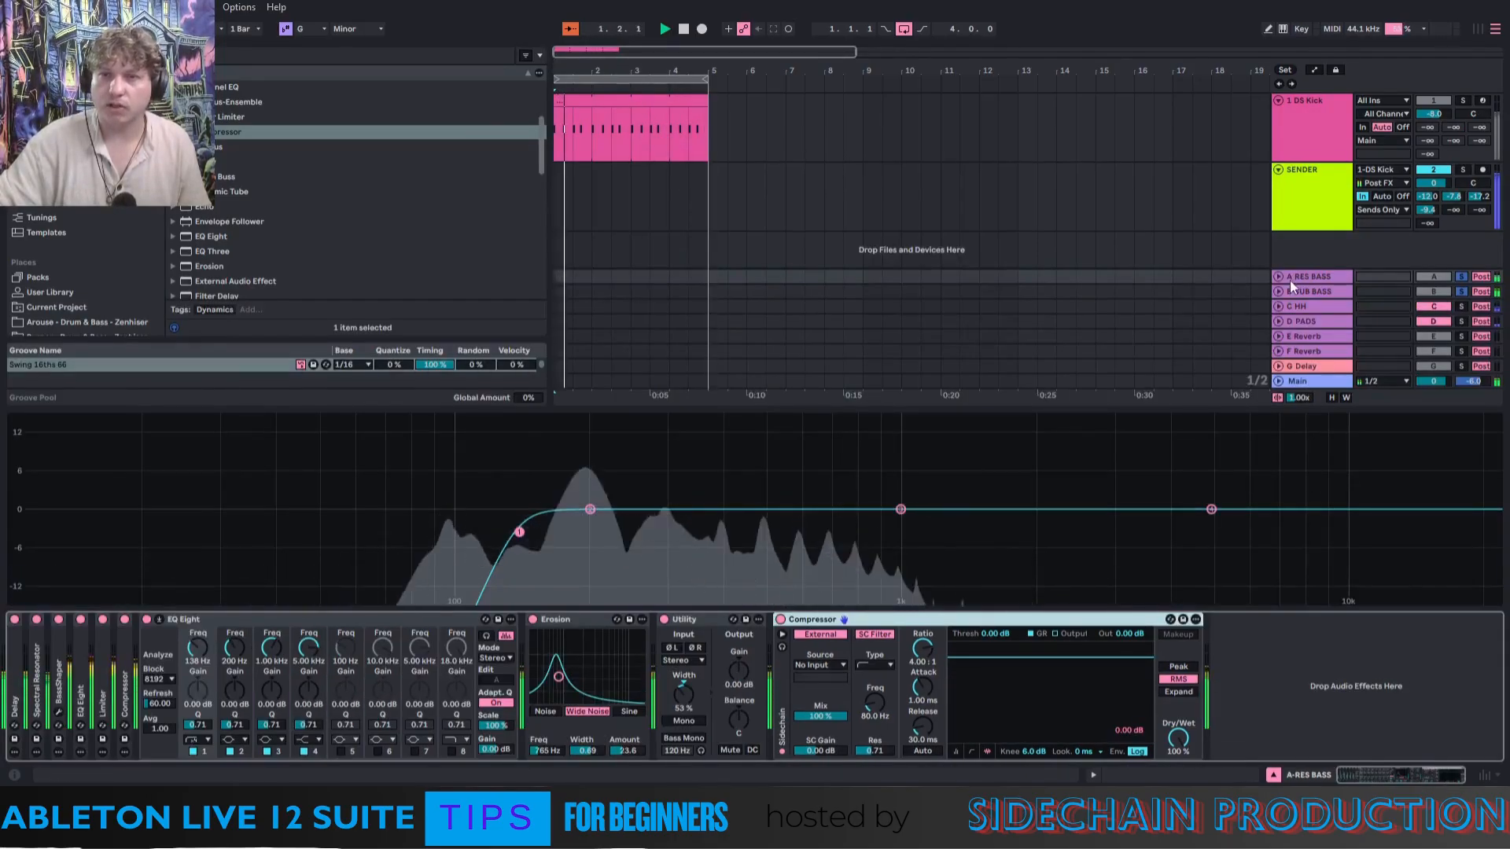
click(158, 620)
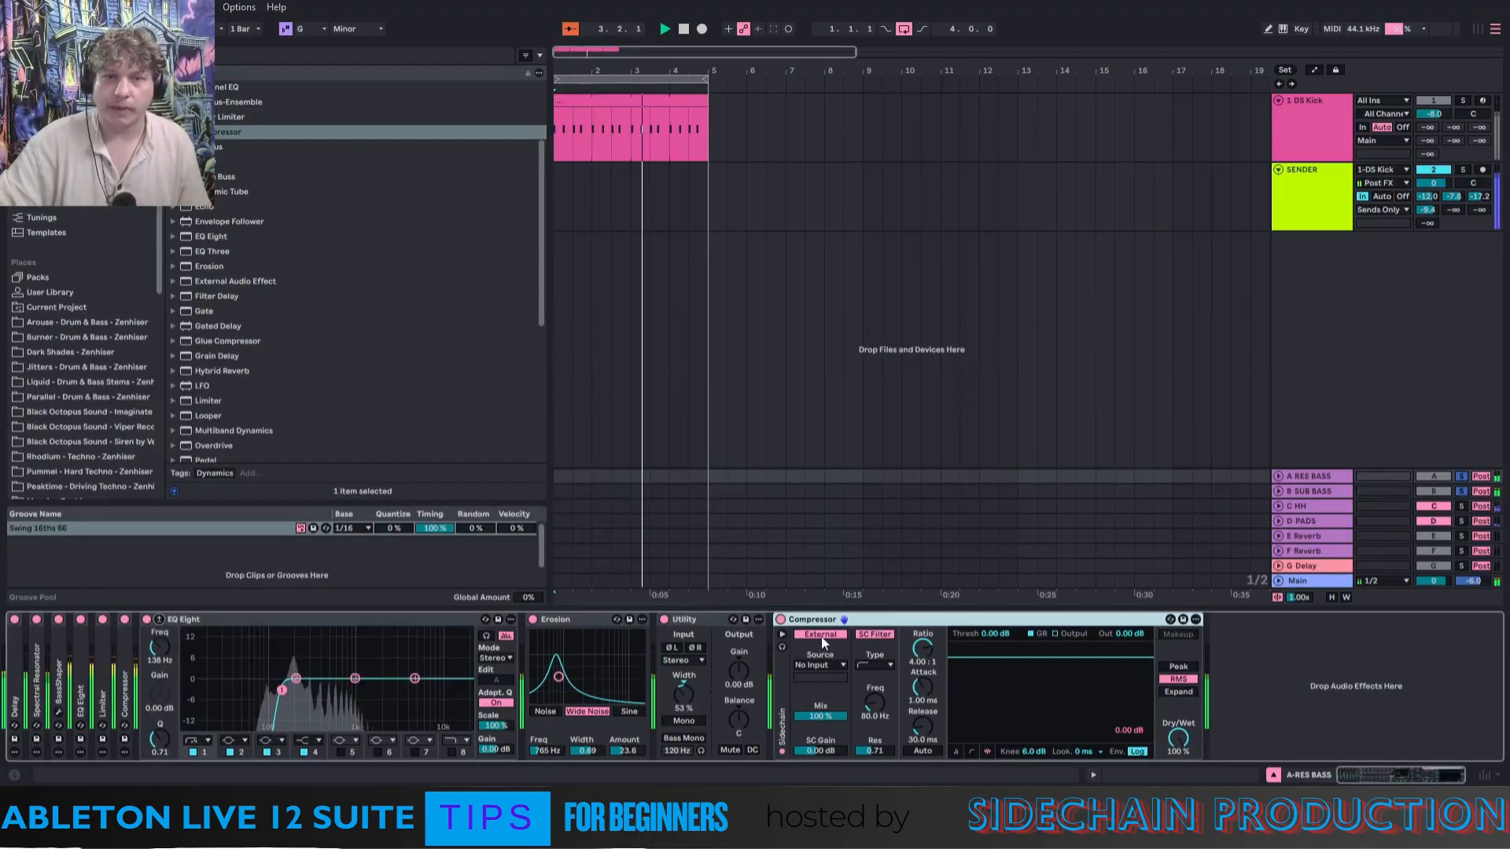
Sidechain the last RES BASS Compressor from B-SUB BASS with a threshold of -35.1 dB and its sidechain filter off.
click(818, 664)
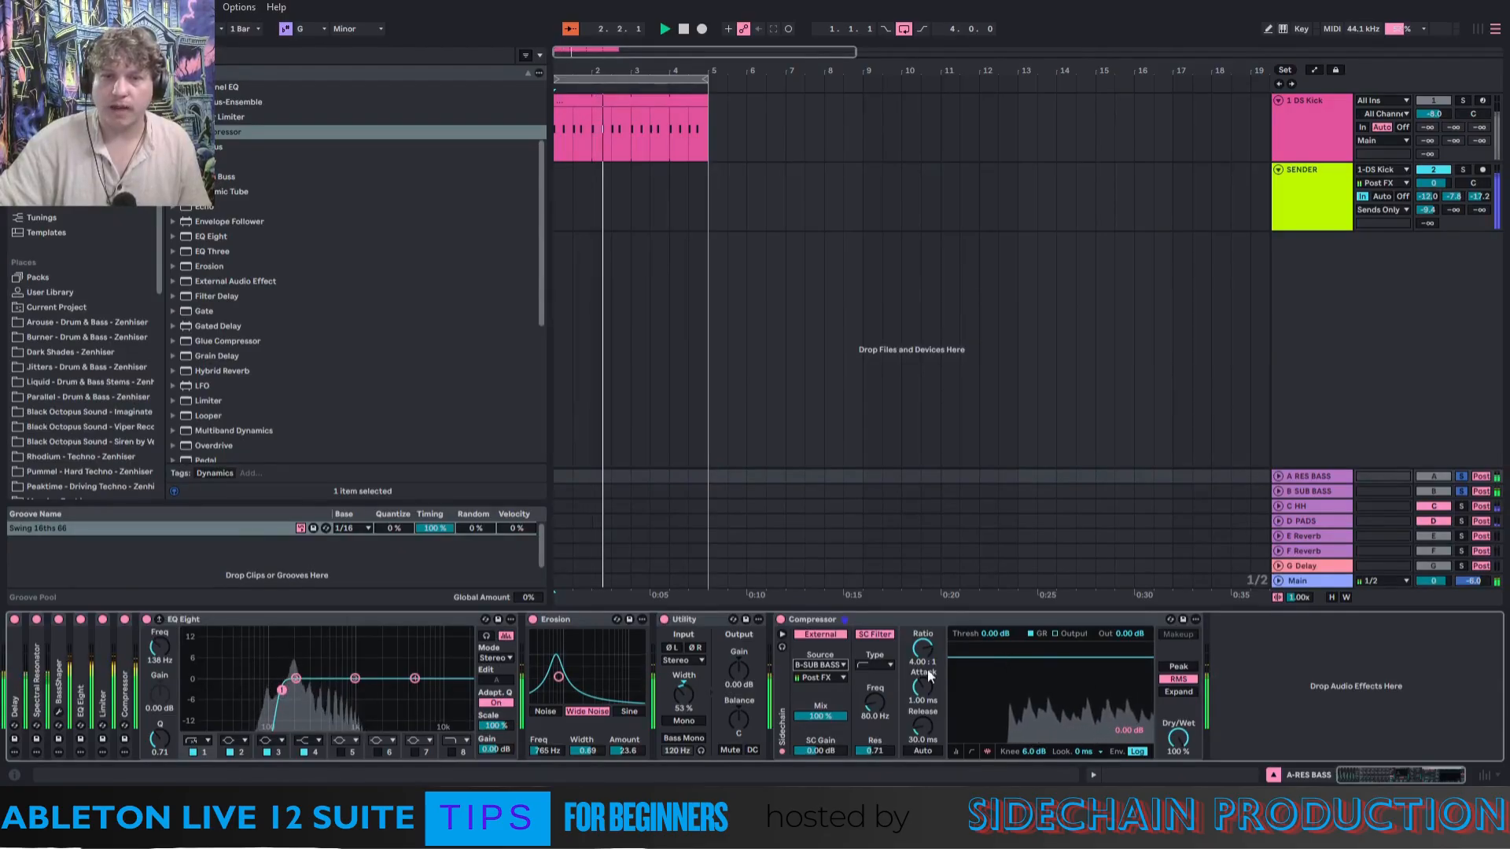
drag(959, 661, 960, 725)
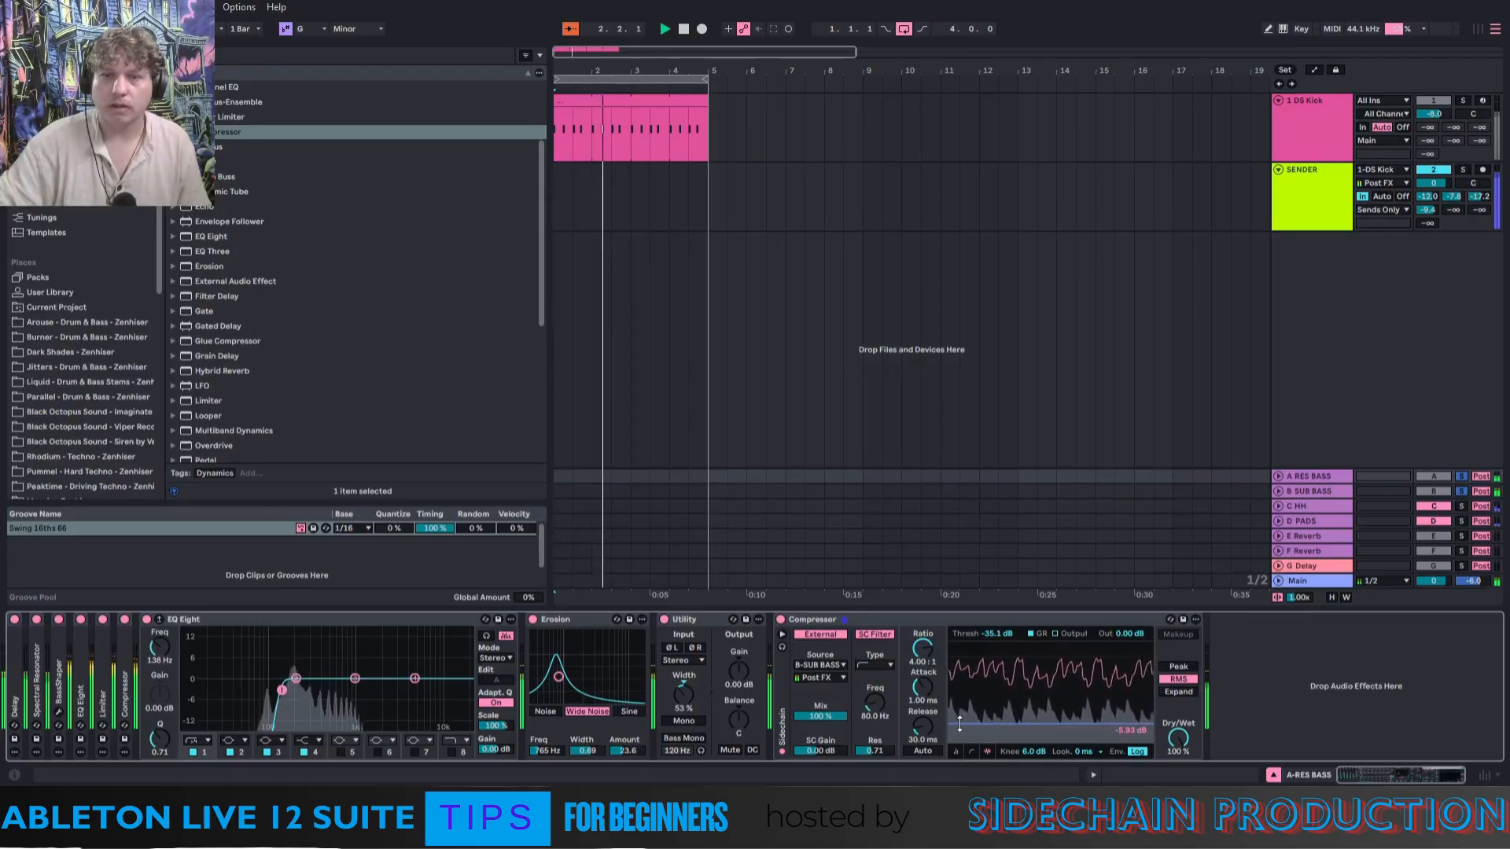
click(866, 635)
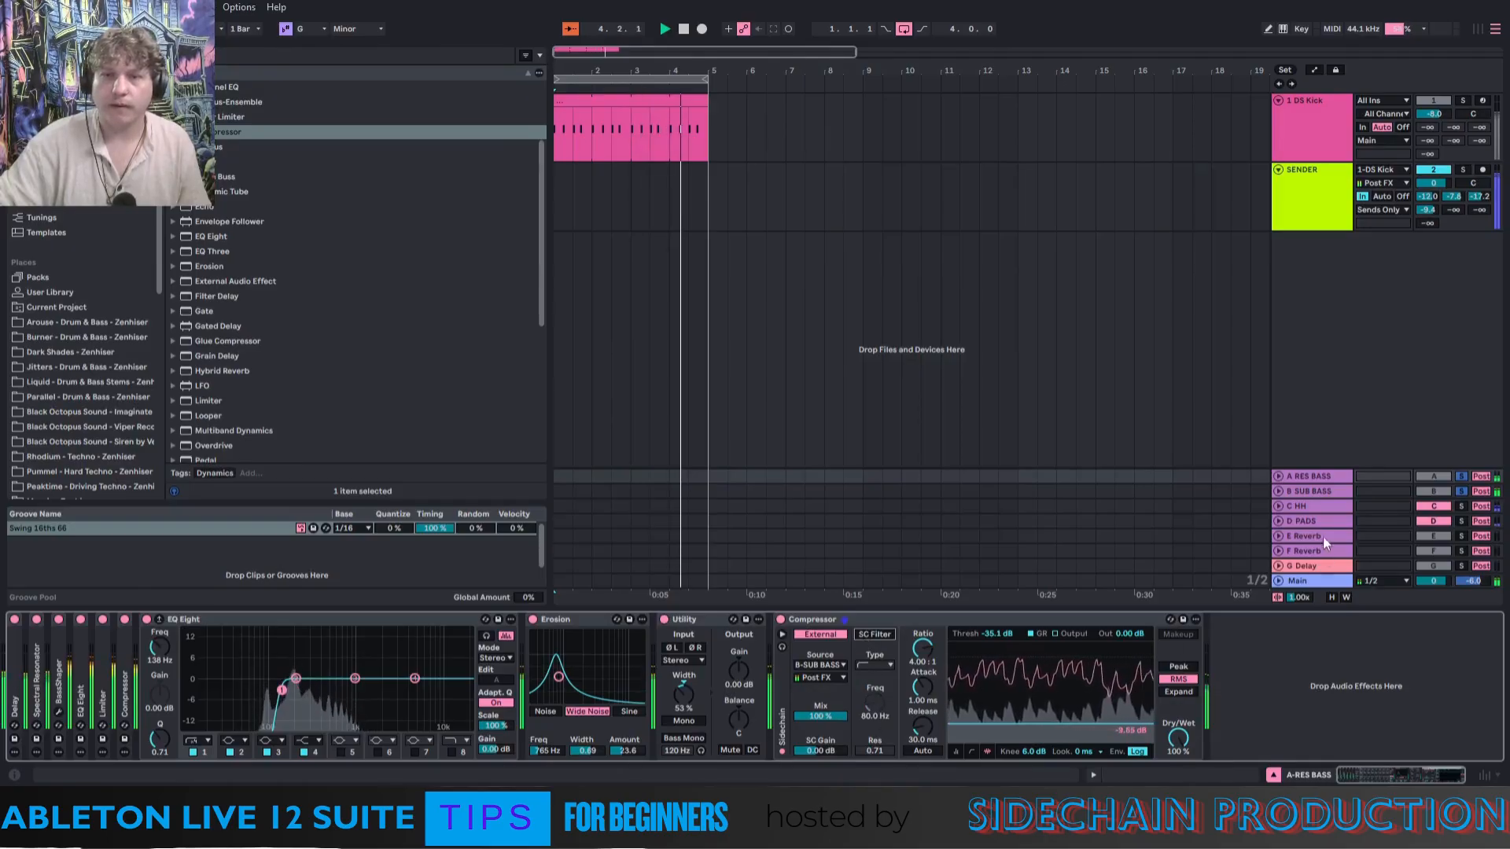
Turn off the sidechain filter on the SUB BASS Compressor and unsolo the RES BASS and SUB BASS returns.
click(1302, 491)
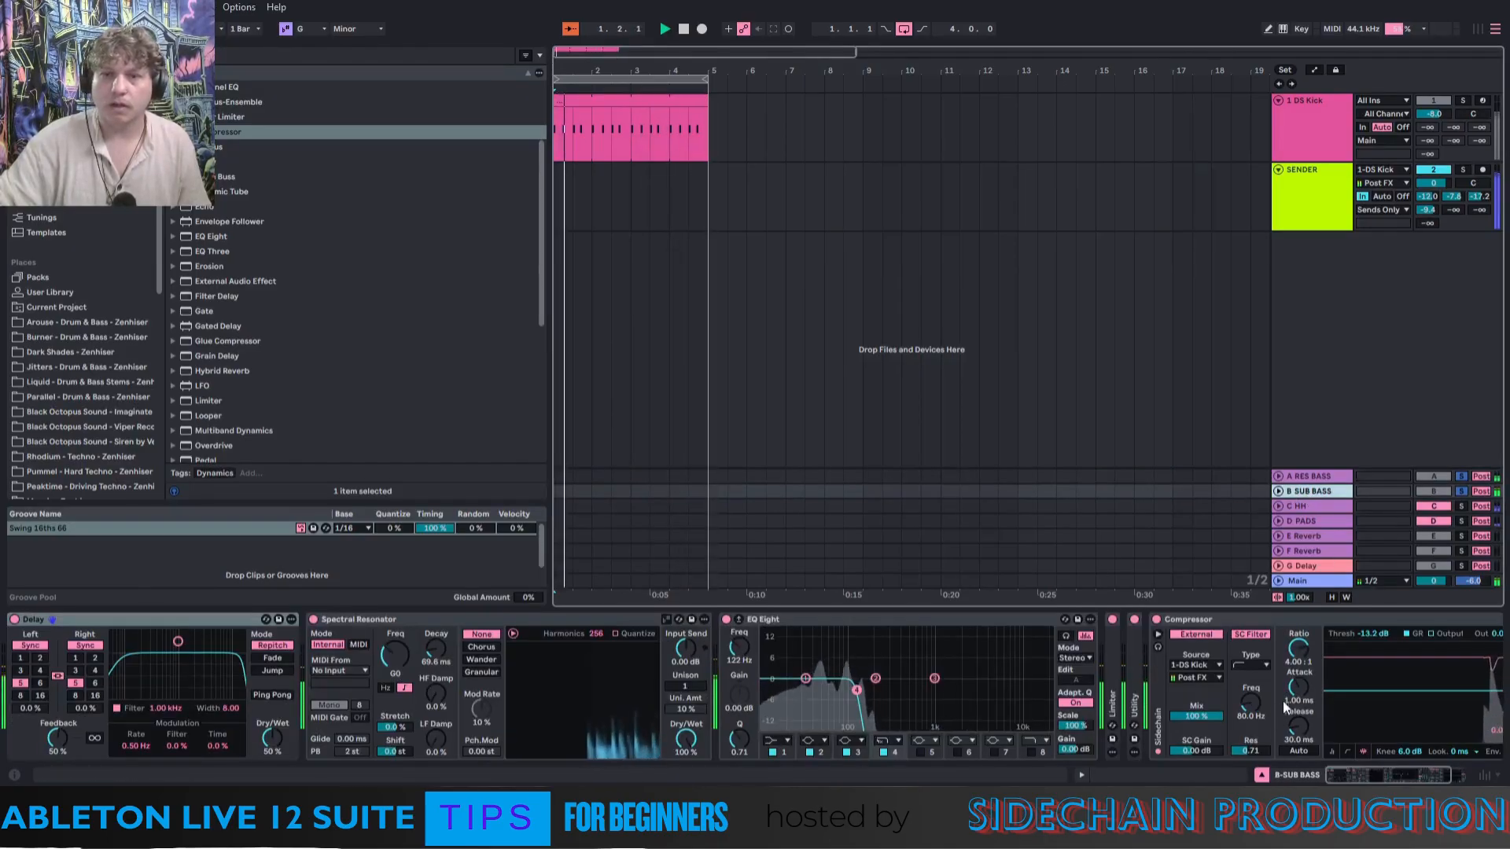
click(1250, 634)
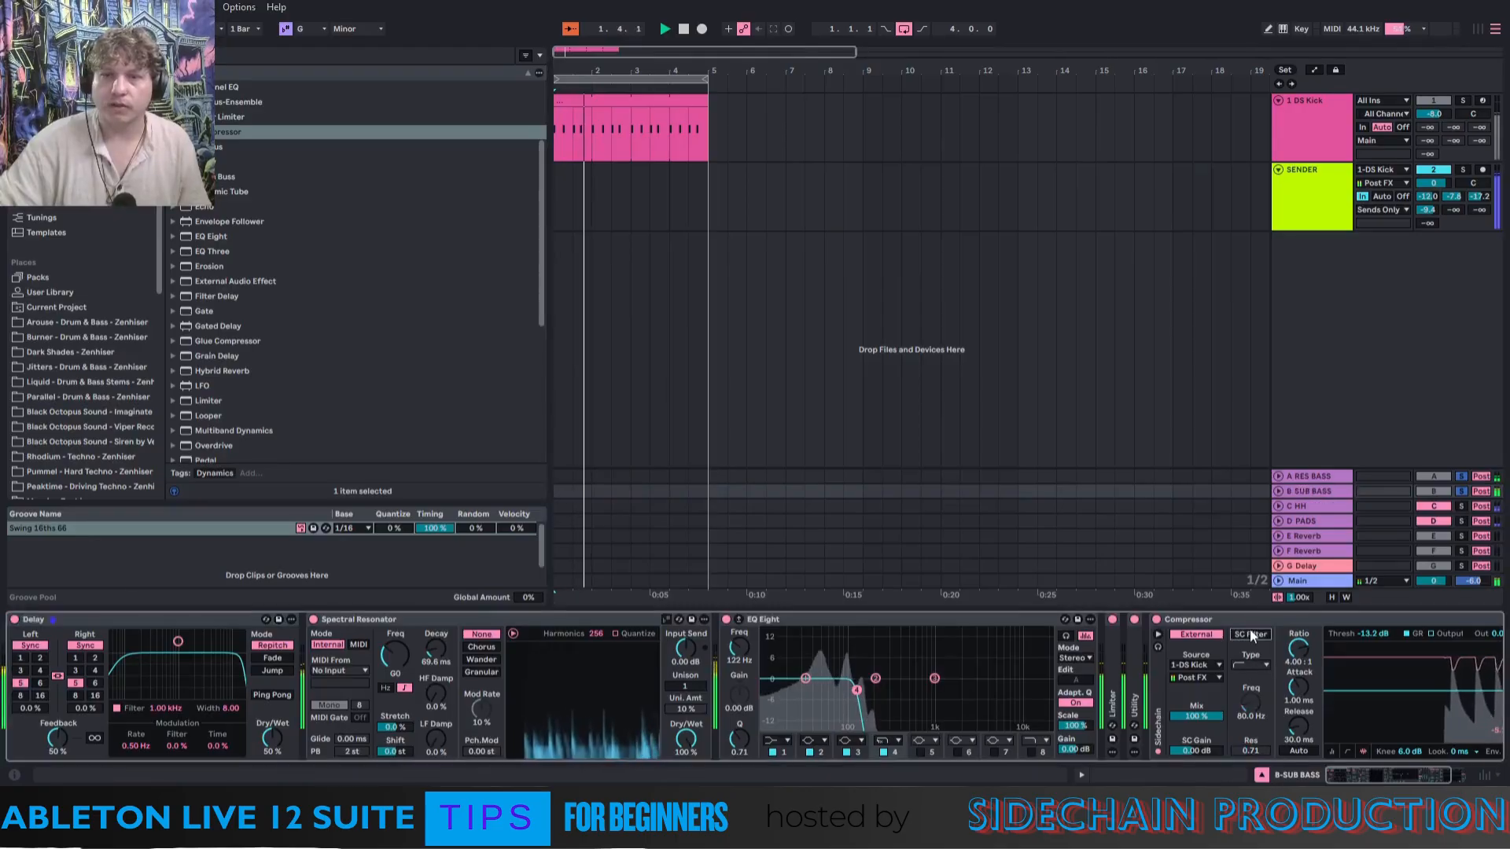
click(1303, 474)
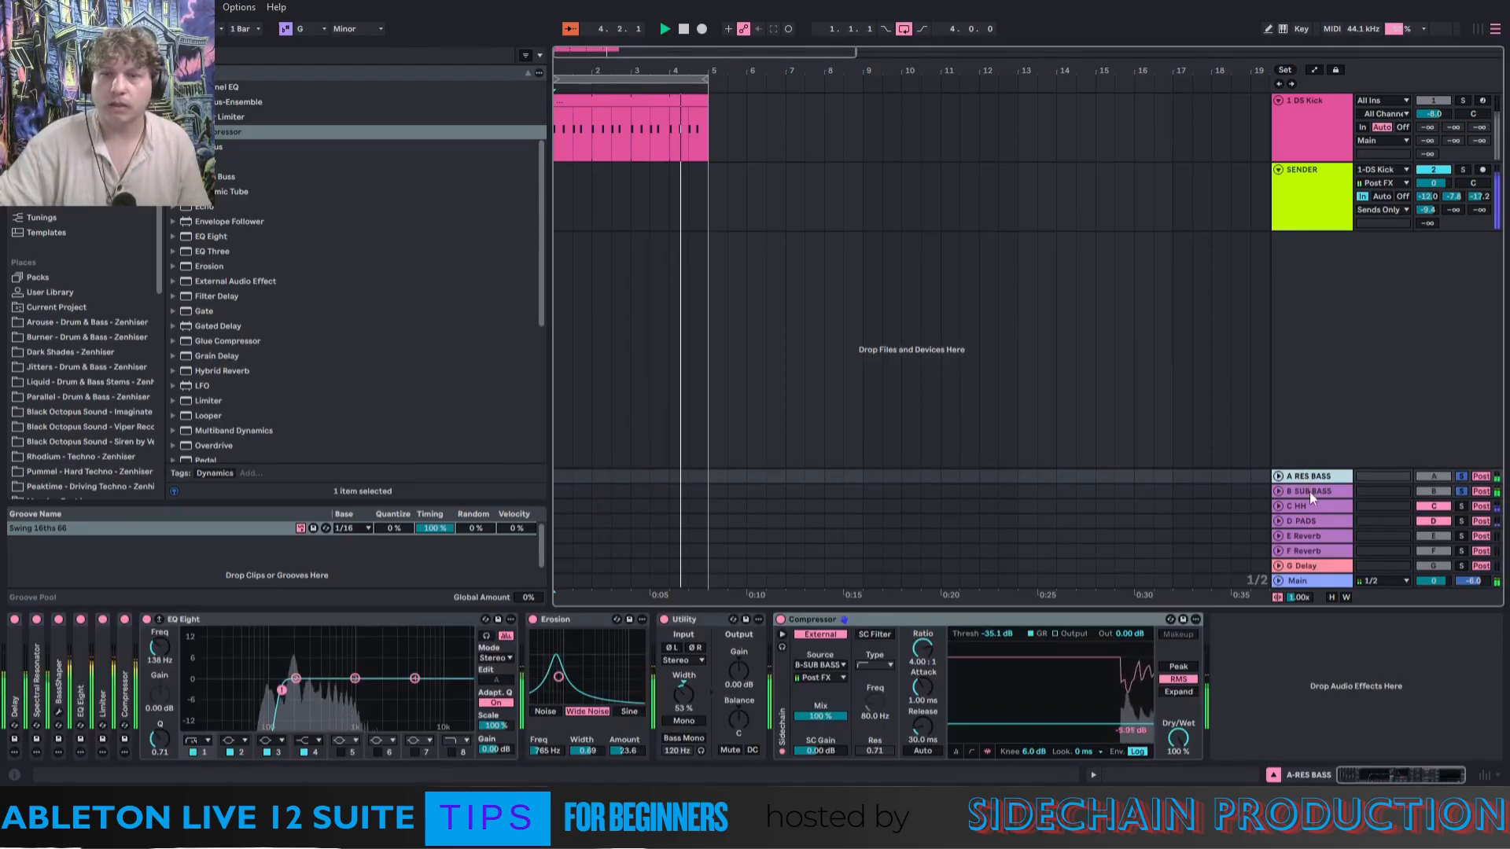
click(1310, 492)
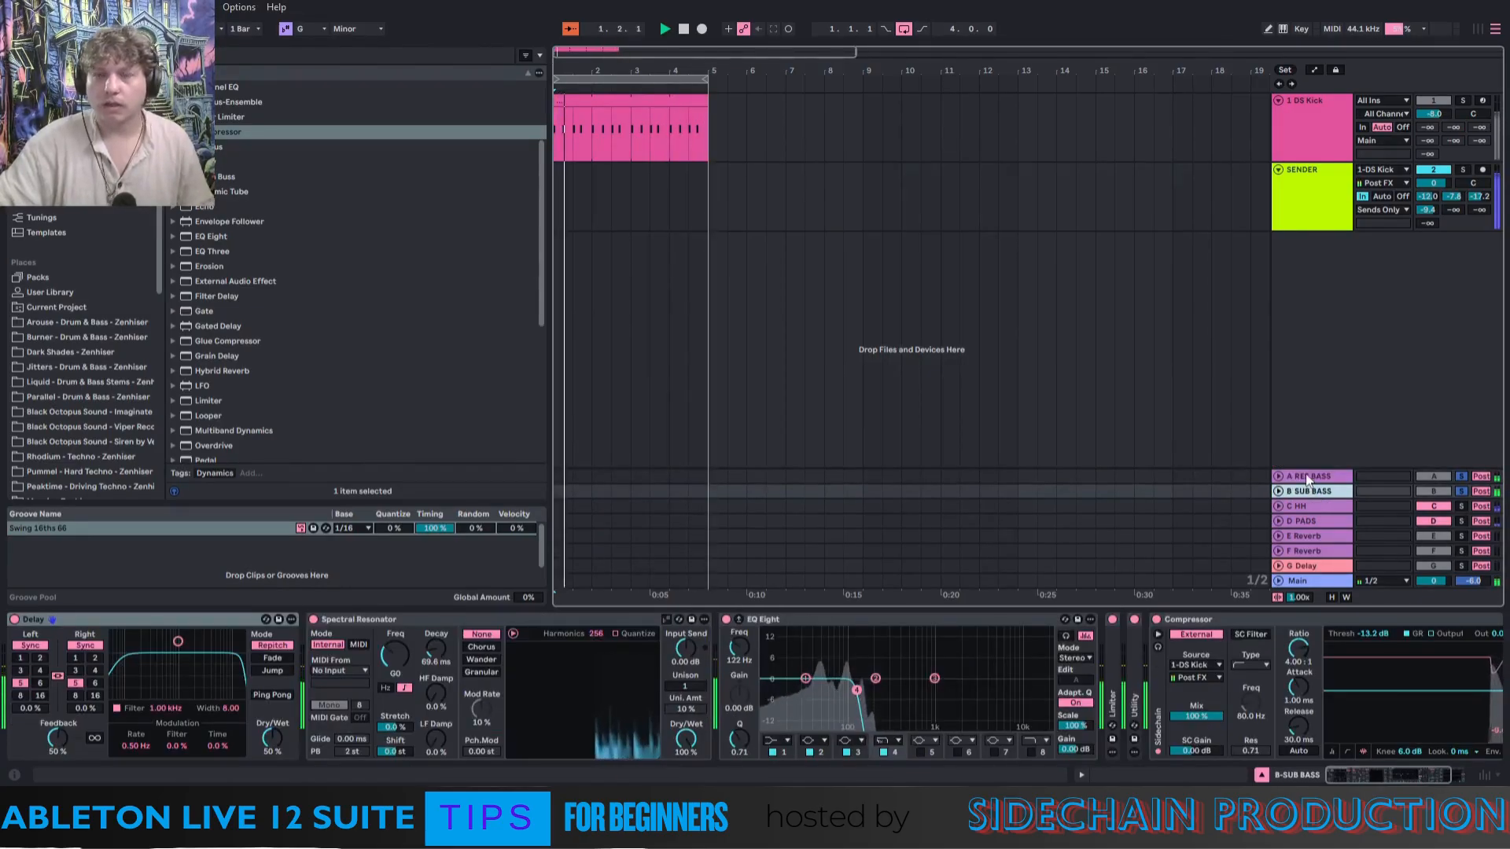
click(1458, 491)
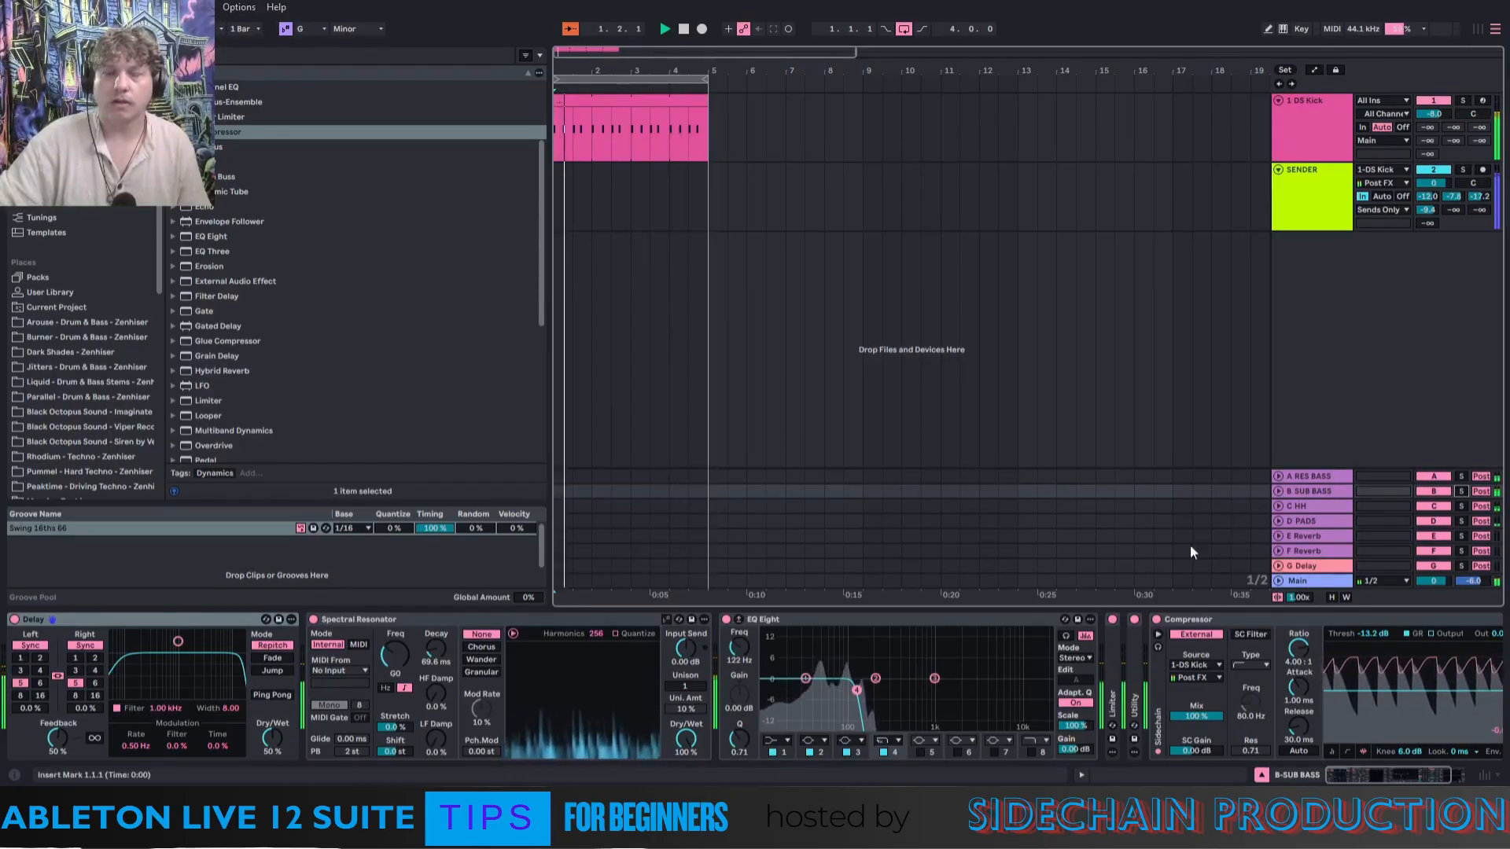
Set the linked left and right times of the Delay on the C HH return to 3 sixteenths.
click(1306, 507)
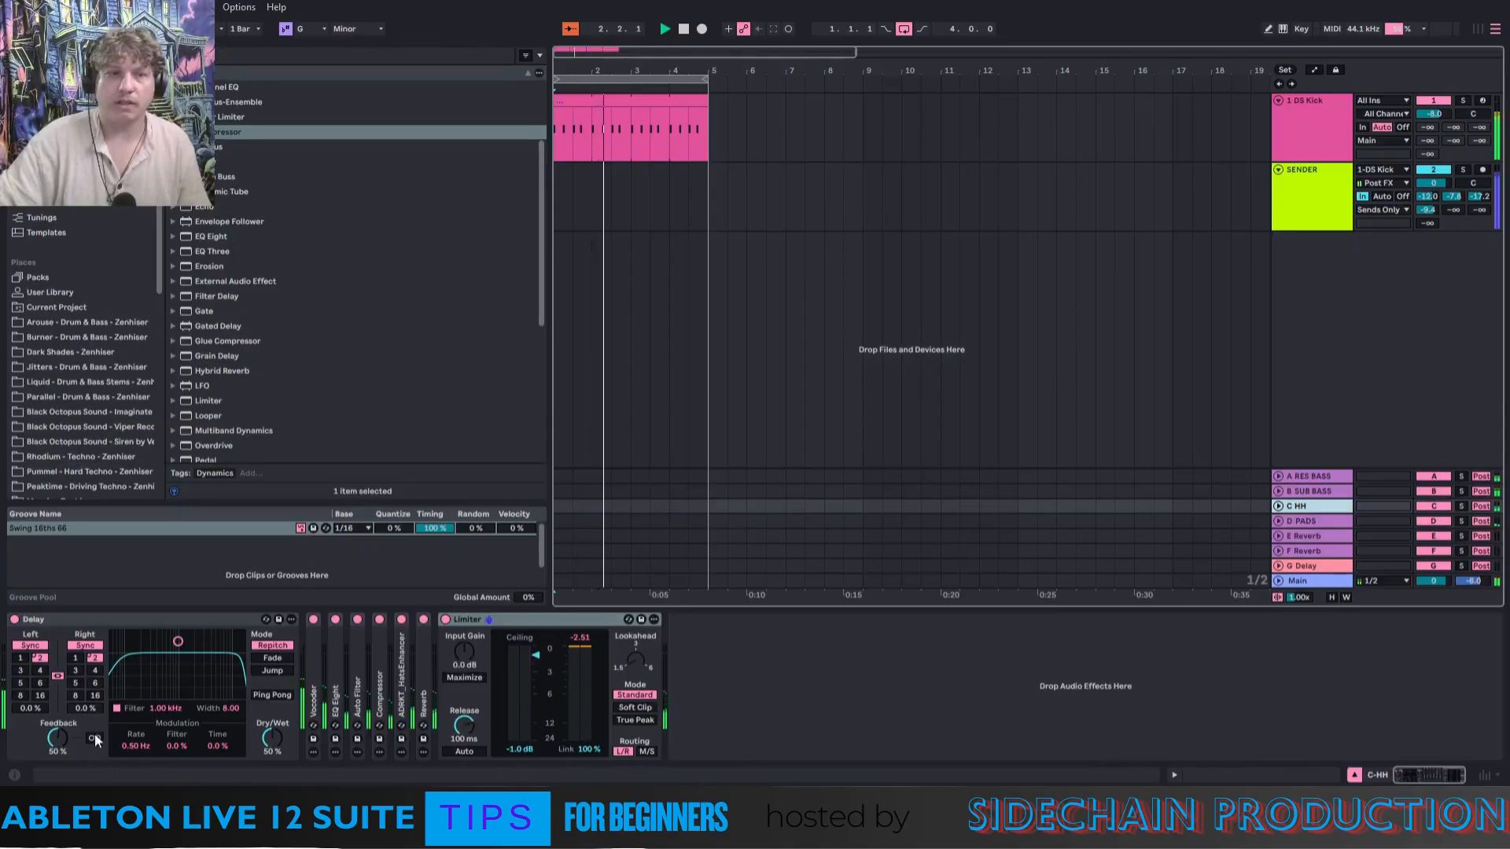
right_click(93, 657)
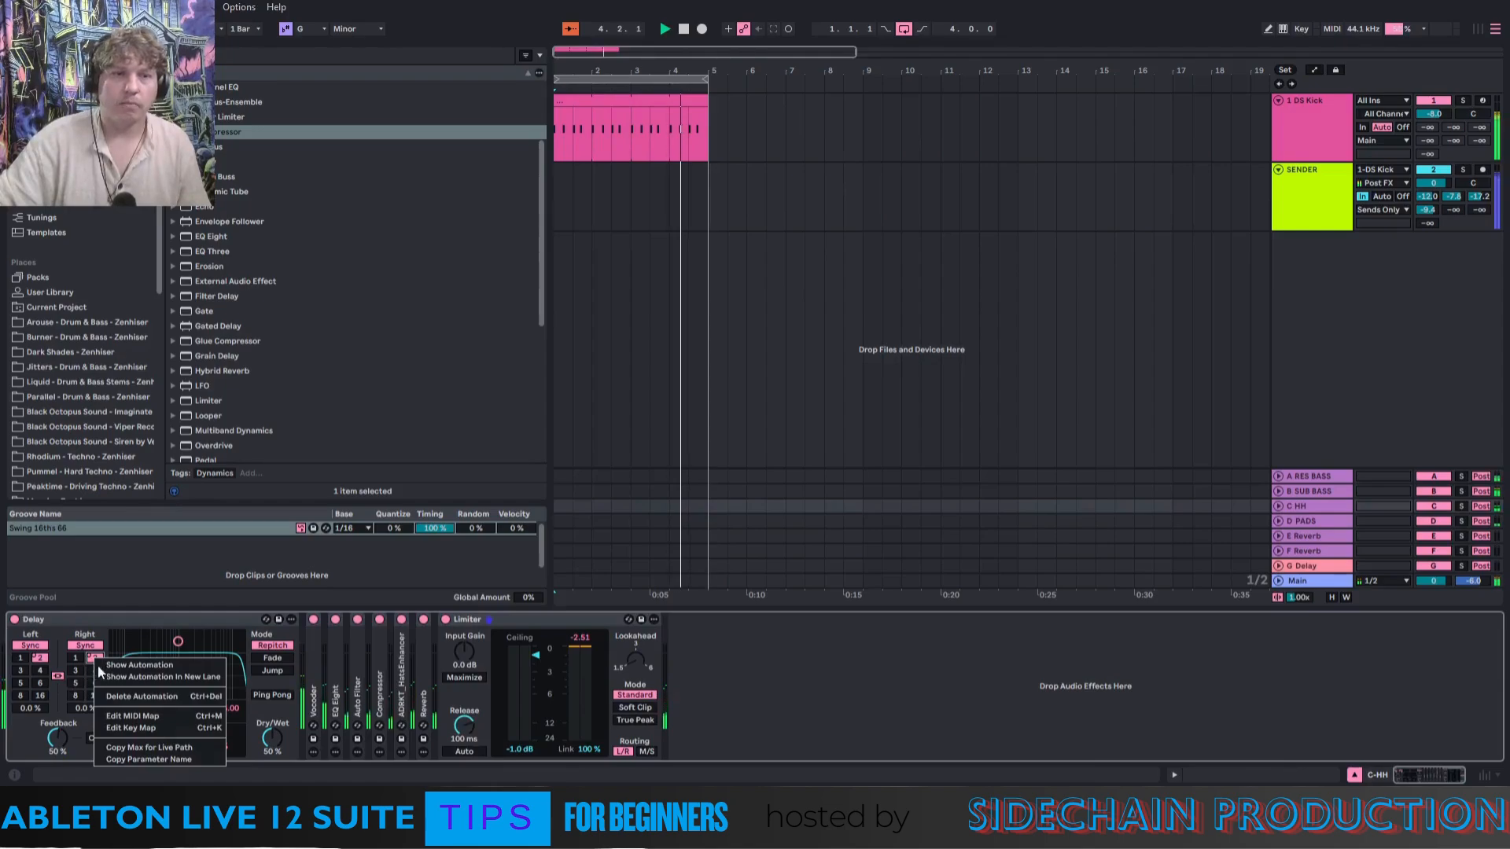
click(208, 622)
right_click(96, 658)
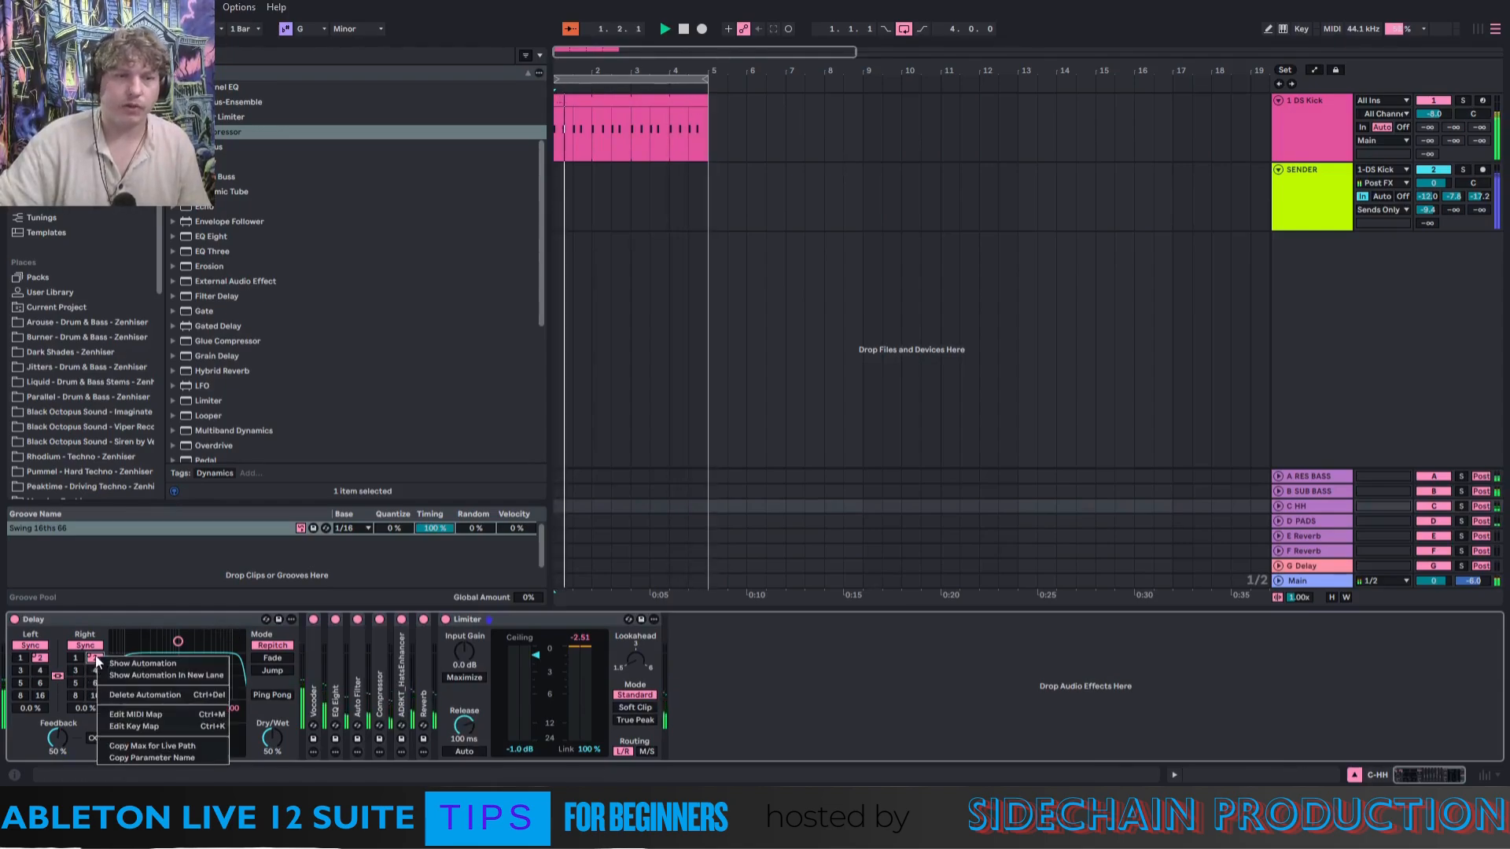
click(115, 695)
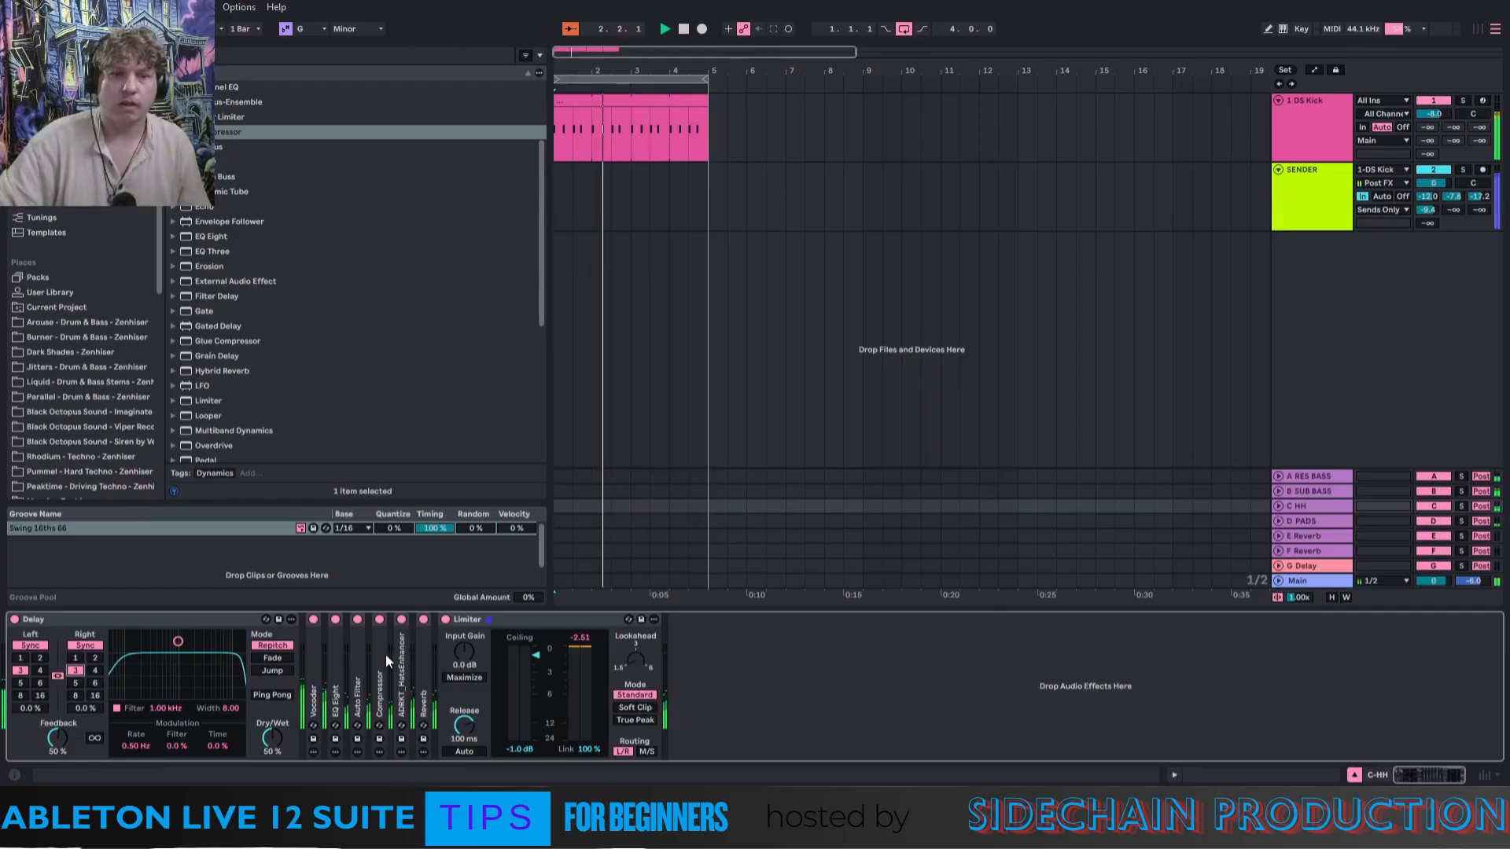
Set the C HH Vocoder's attack to 12.5 ms and its formant shift to 22.3.
double_click(317, 647)
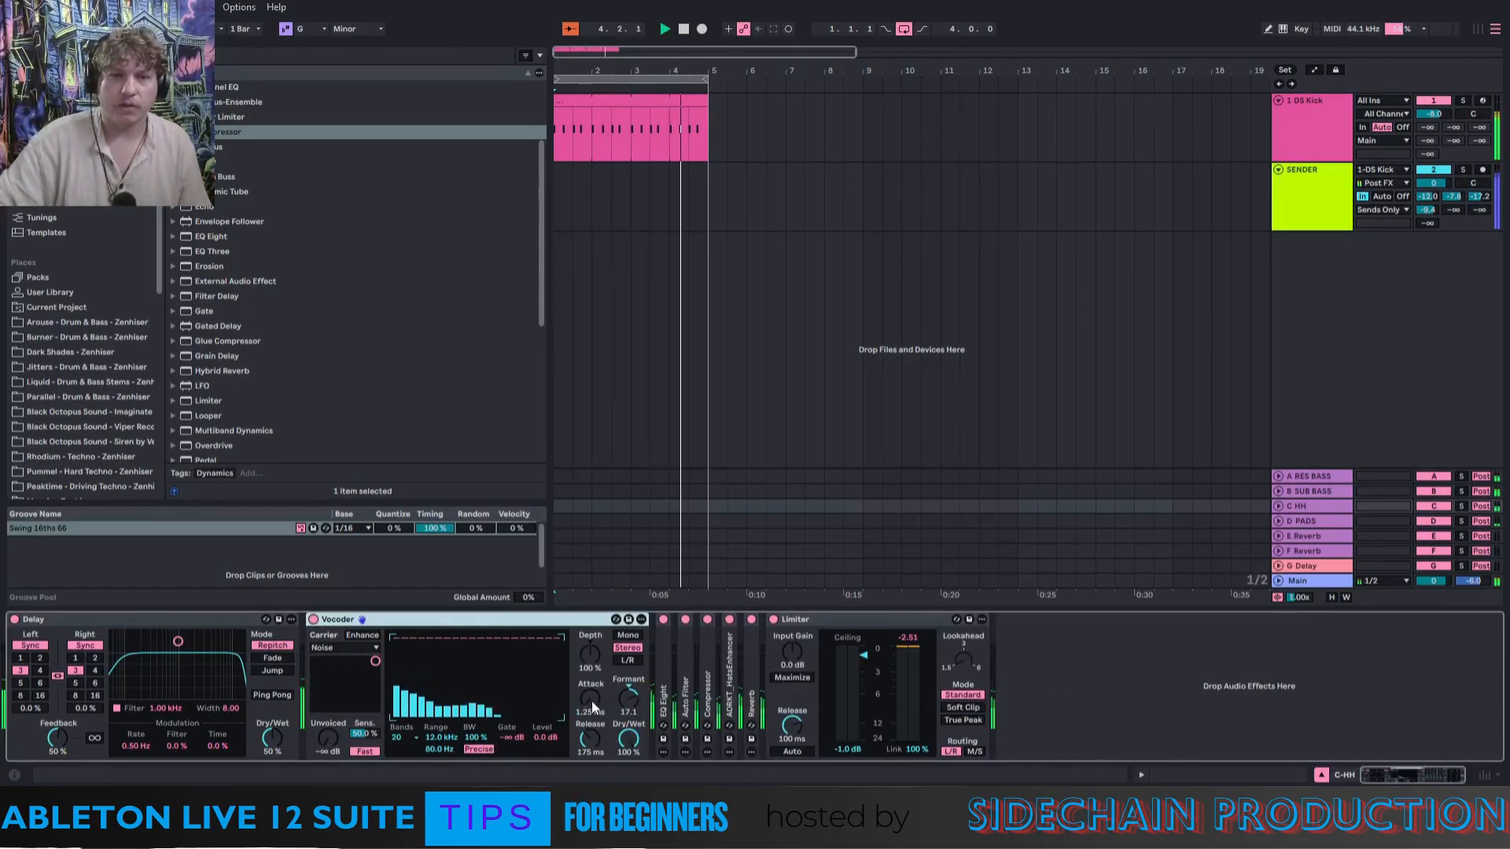
drag(592, 701, 591, 682)
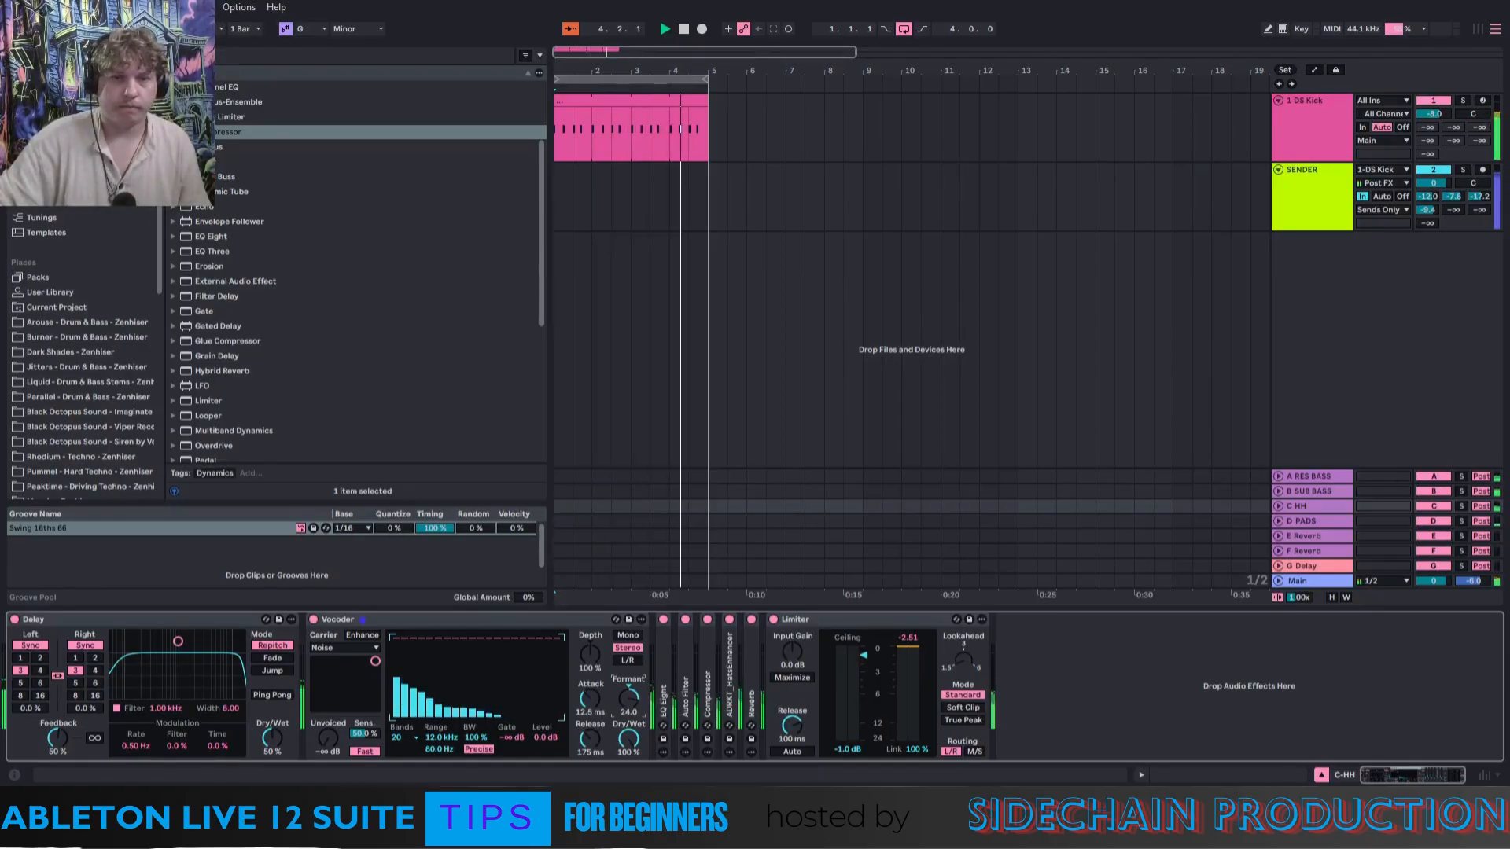
Enable the ADRKT_HatsEnhancer effect on C HH and show its Mid band settings.
double_click(728, 647)
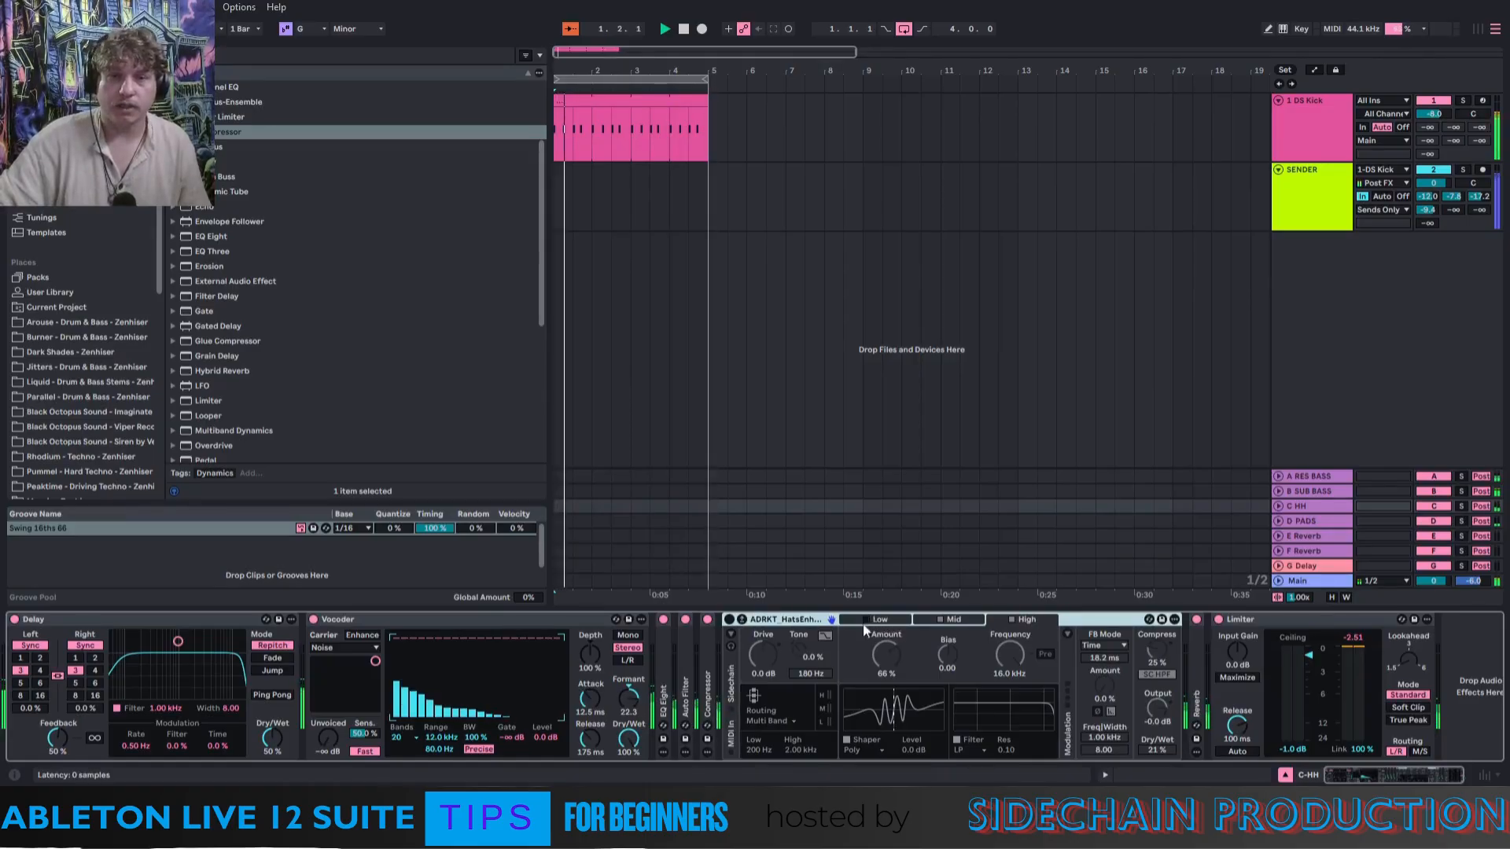
click(730, 619)
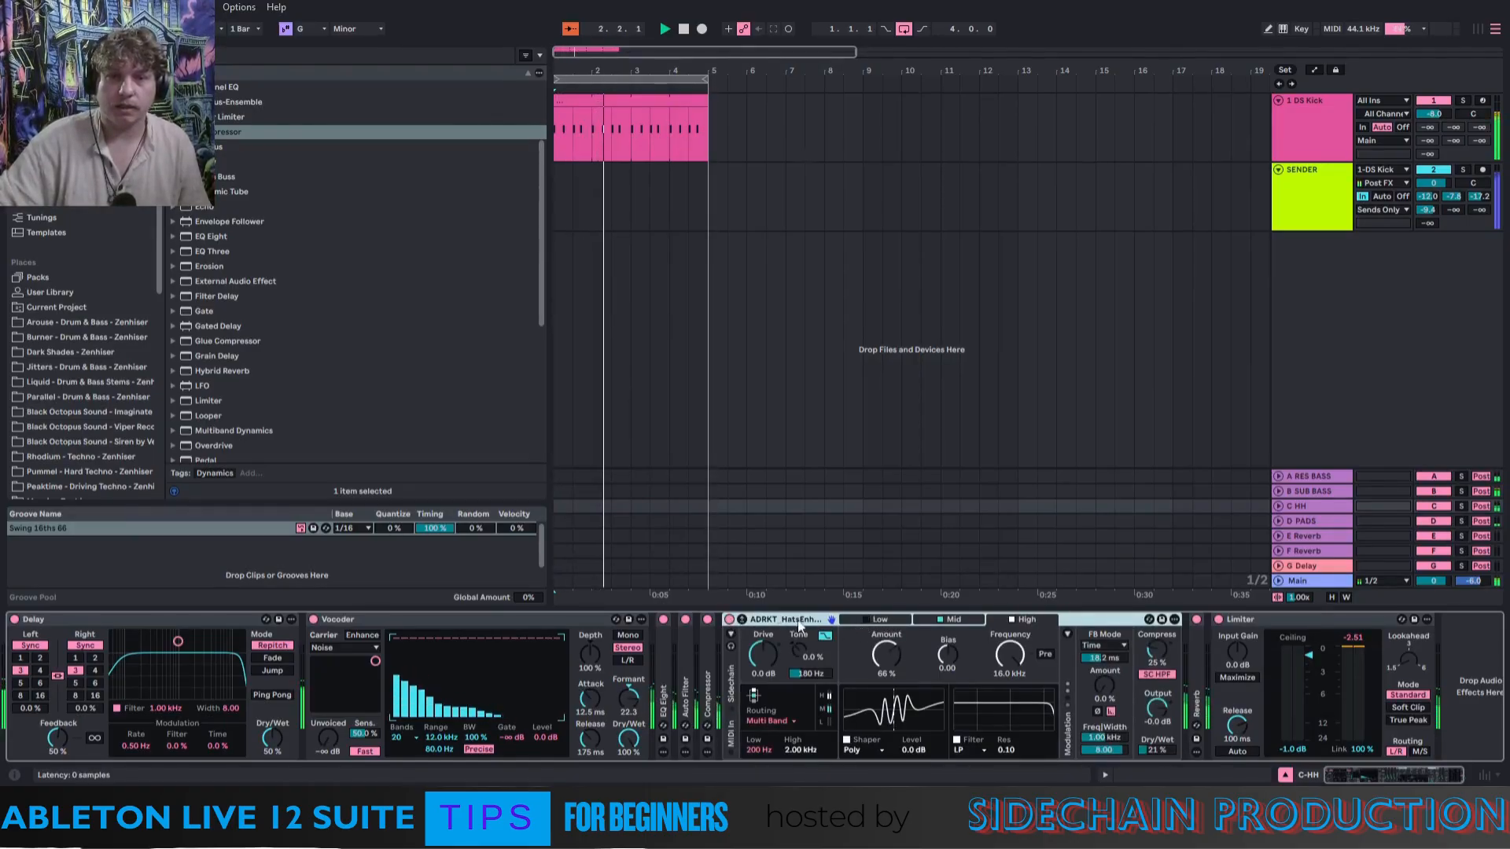
click(953, 621)
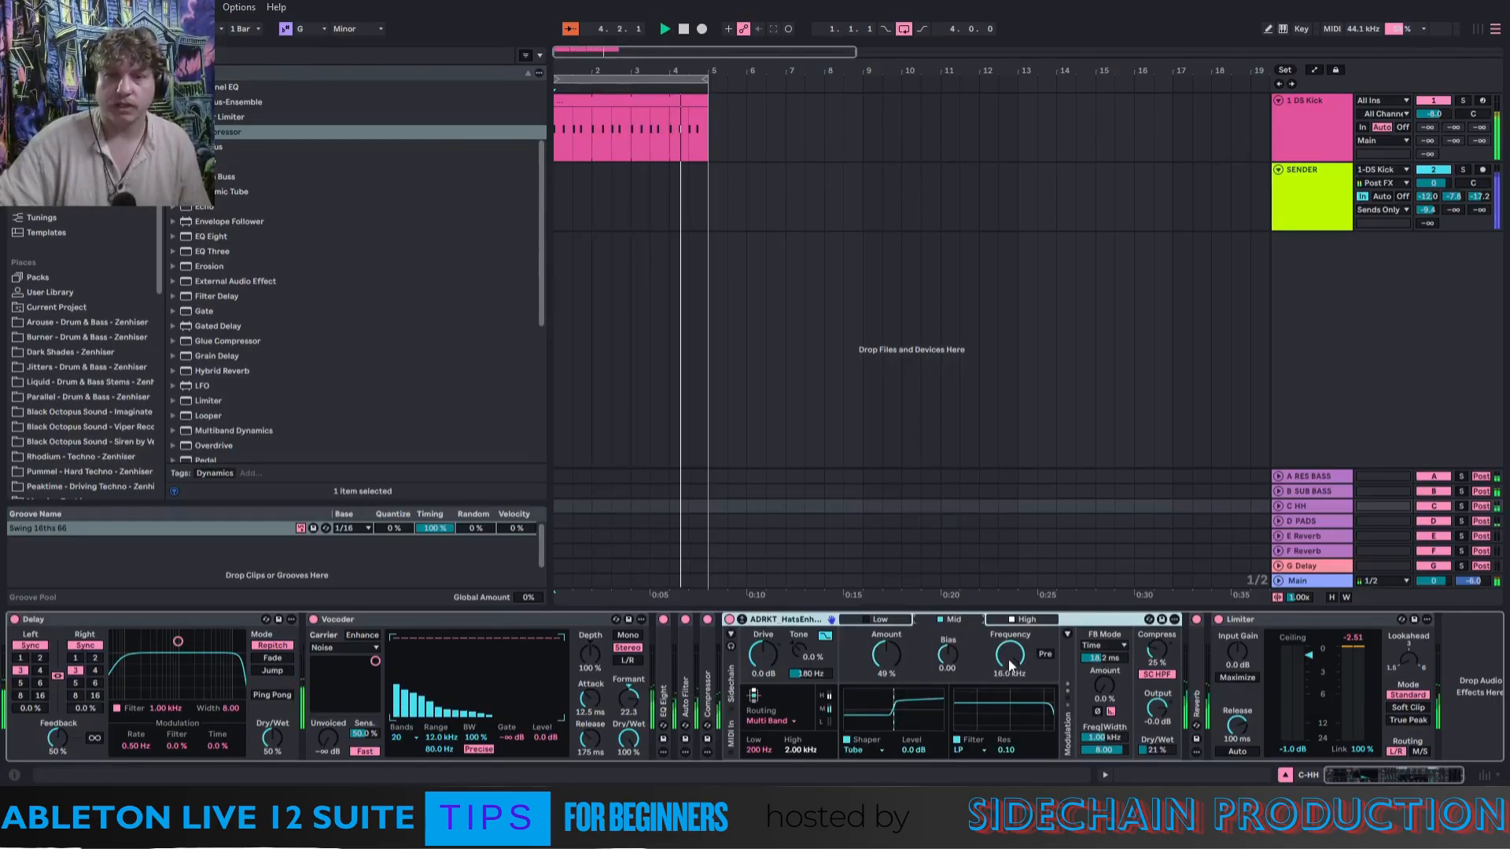
Enlarge the EQ Eight spectrum on C HH for reference and set the HatsEnhancer's Mid band filter frequency to 1.55 kHz.
double_click(661, 659)
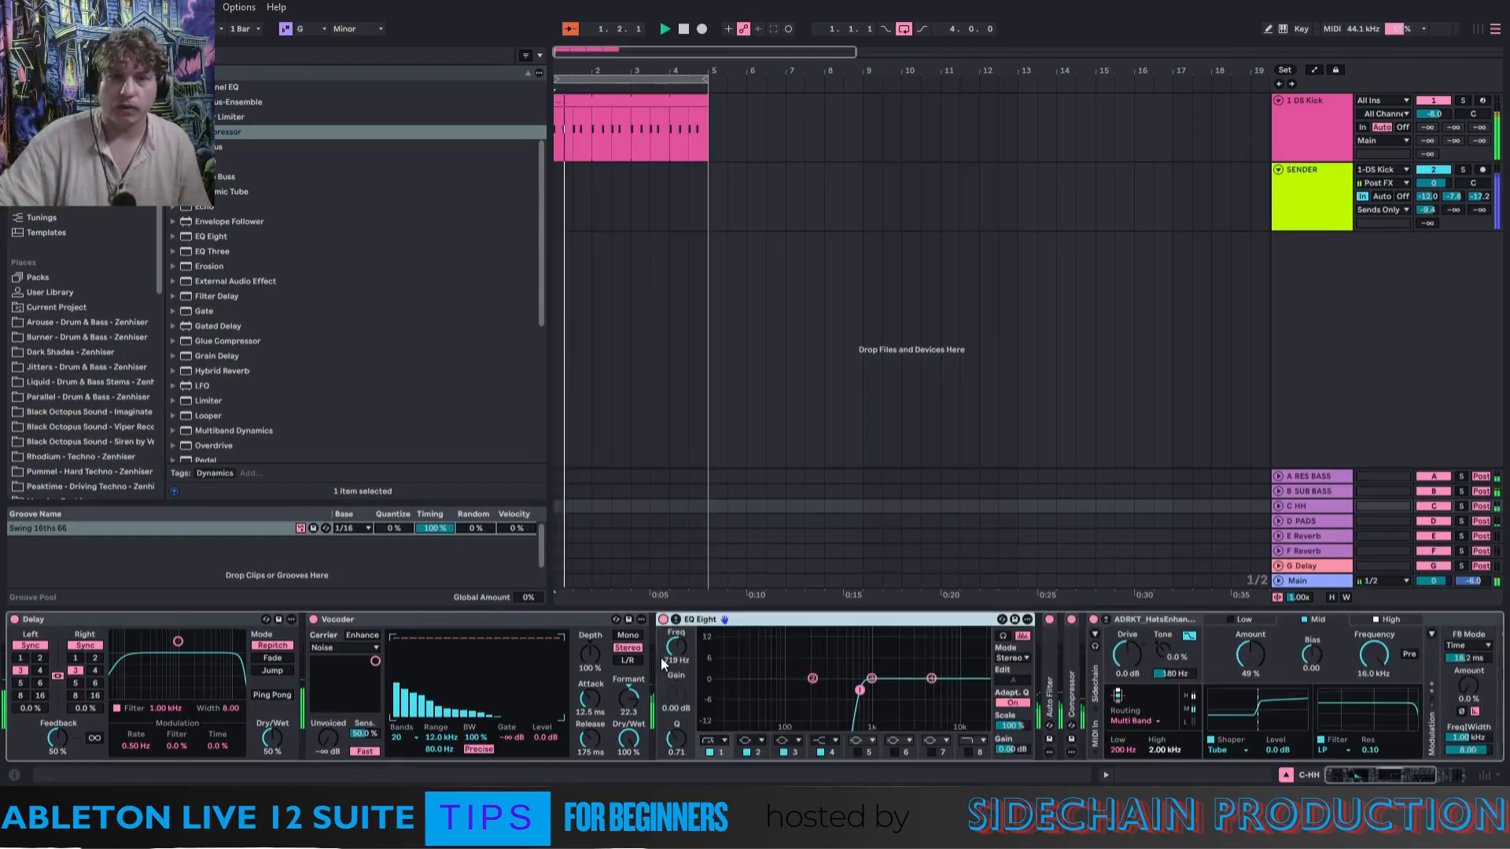
click(1022, 635)
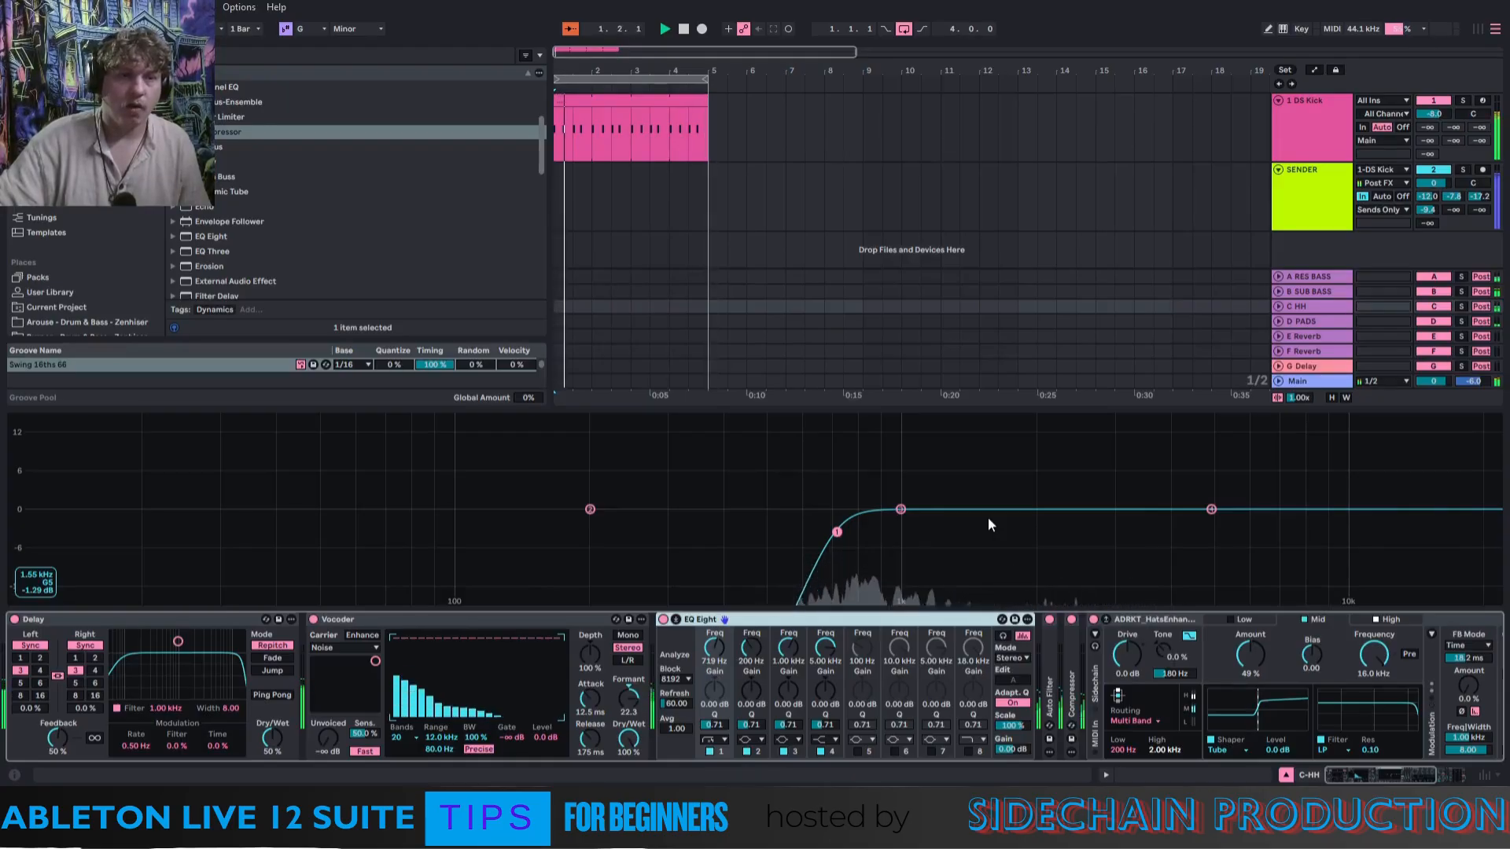
click(1373, 675)
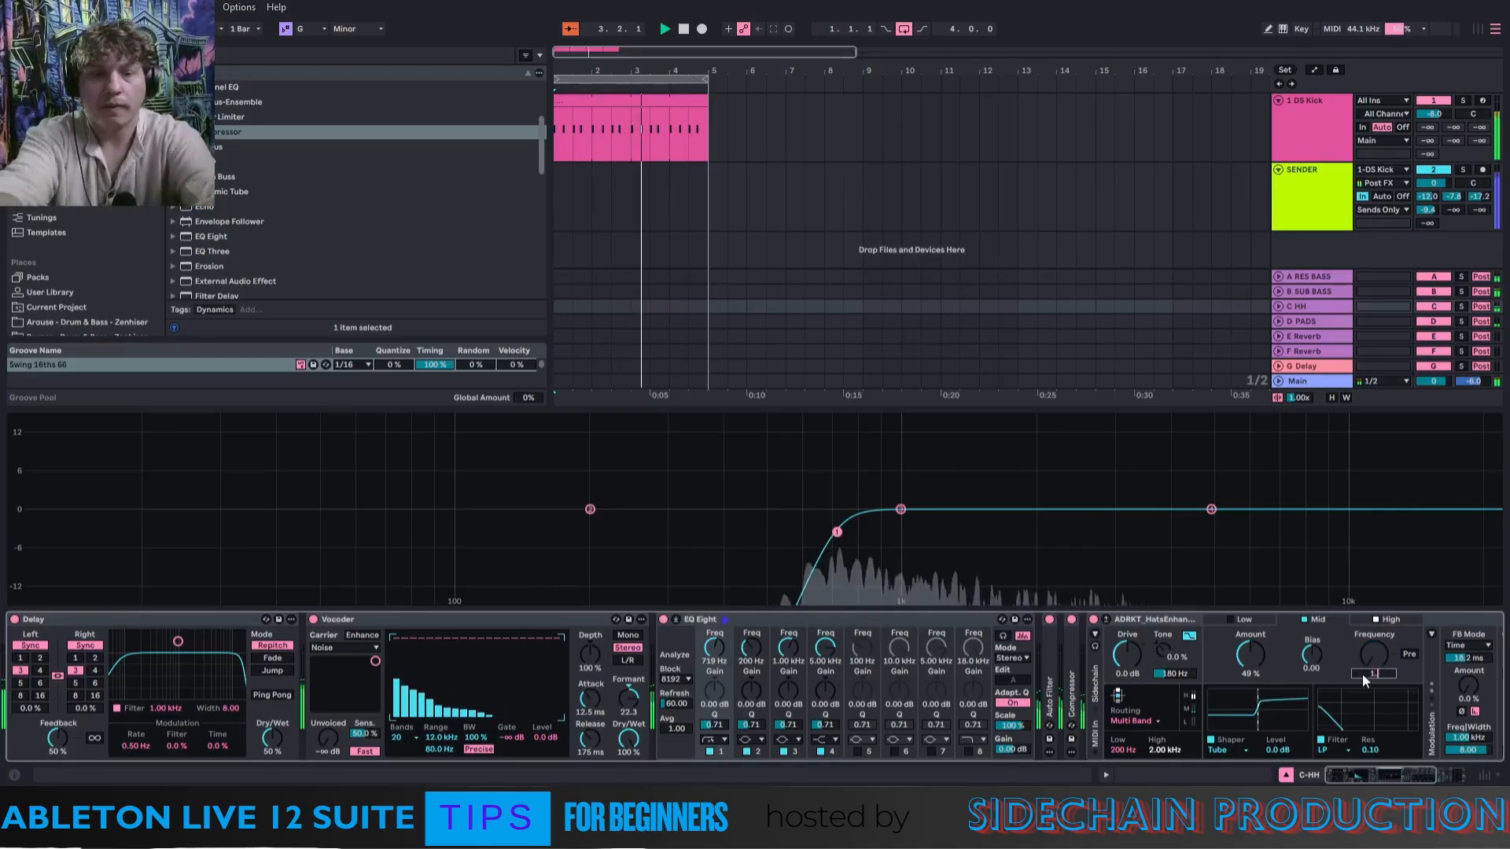
text(20)
key(Return)
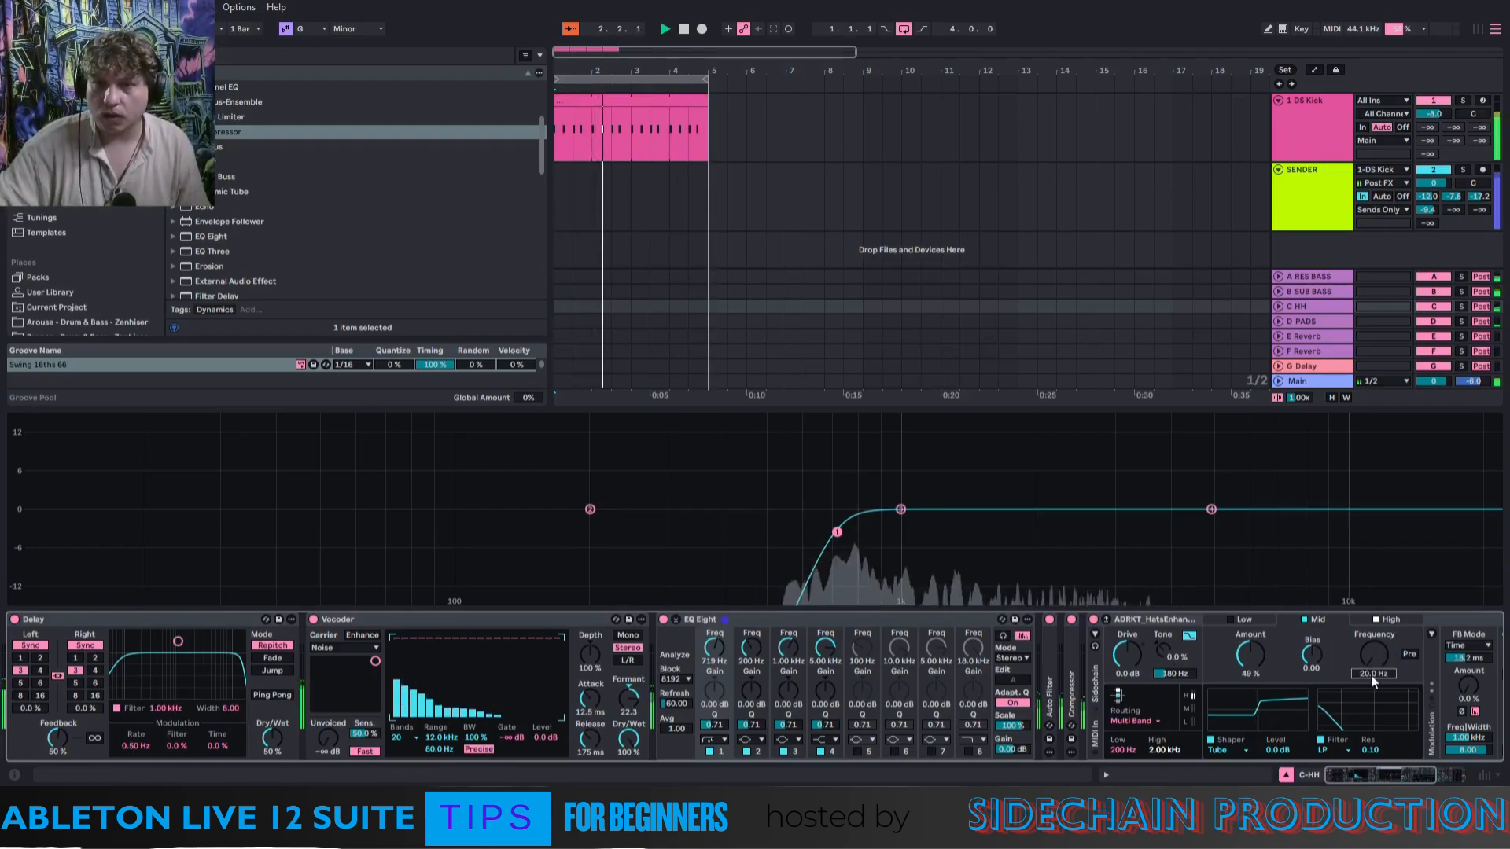
text(1.55)
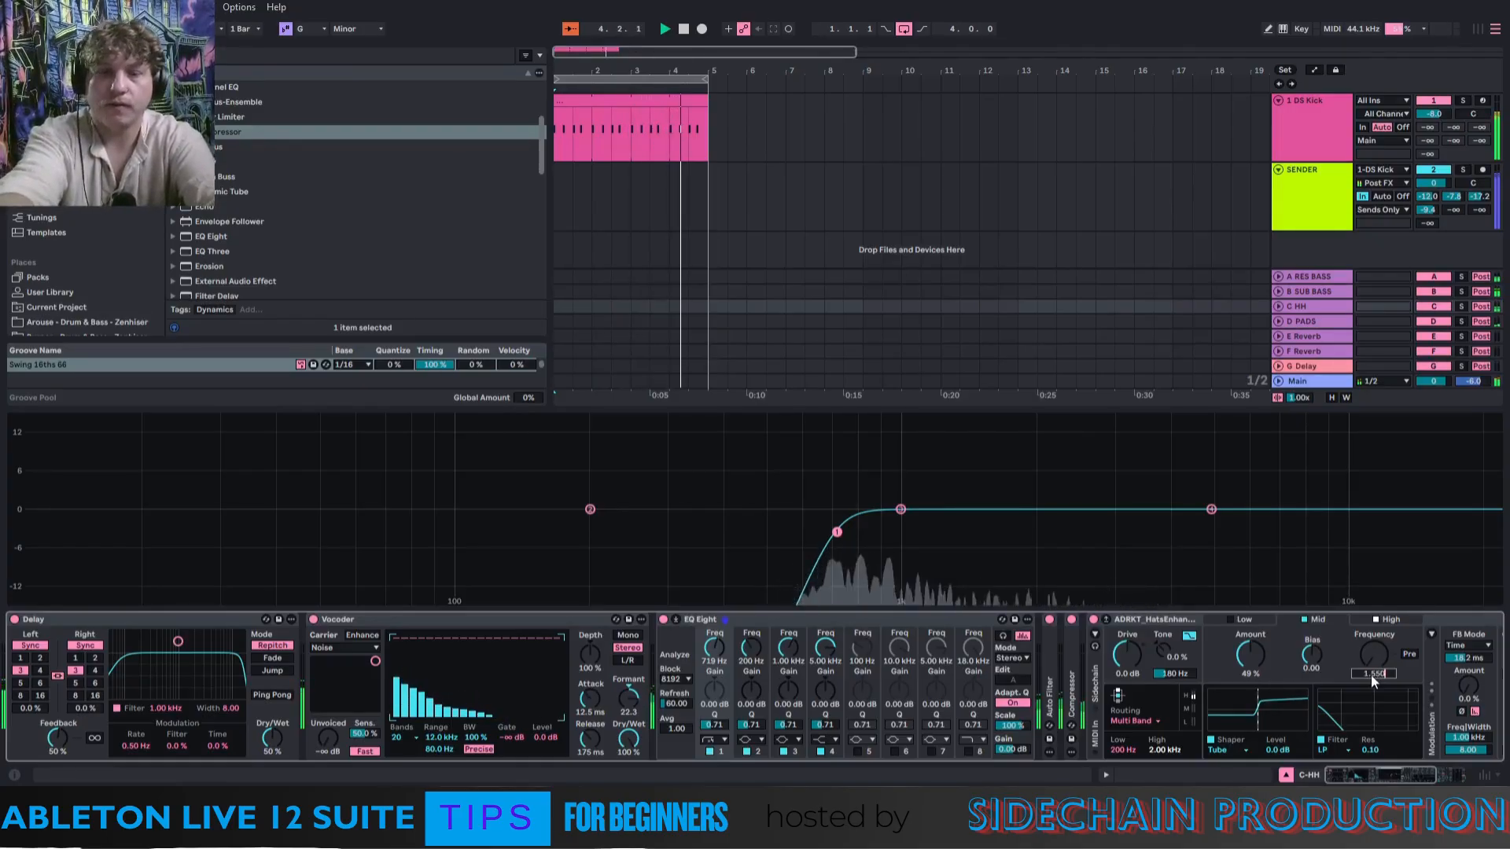
key(Return)
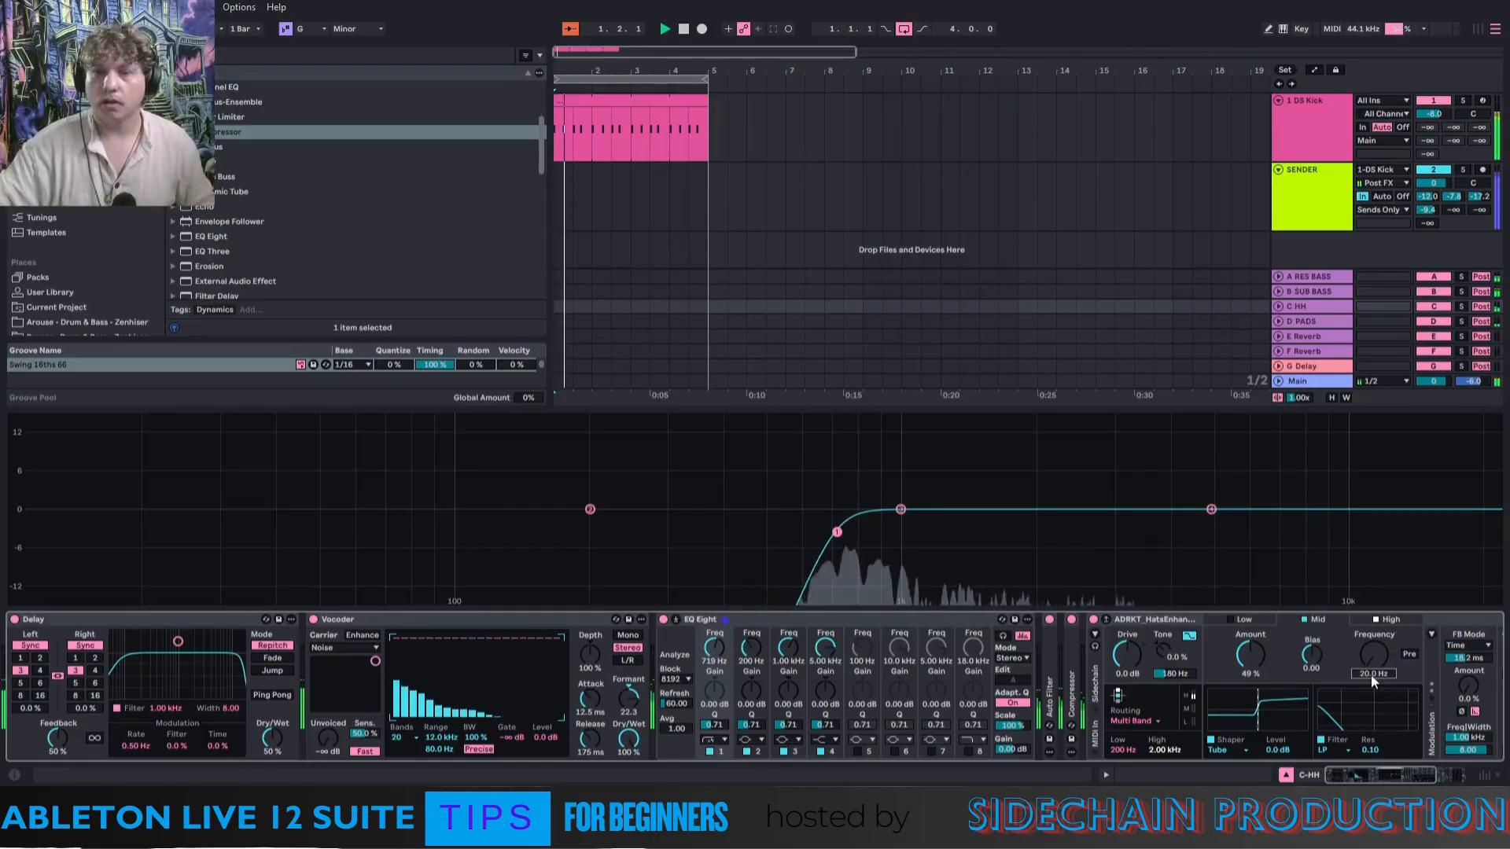
text(1.55)
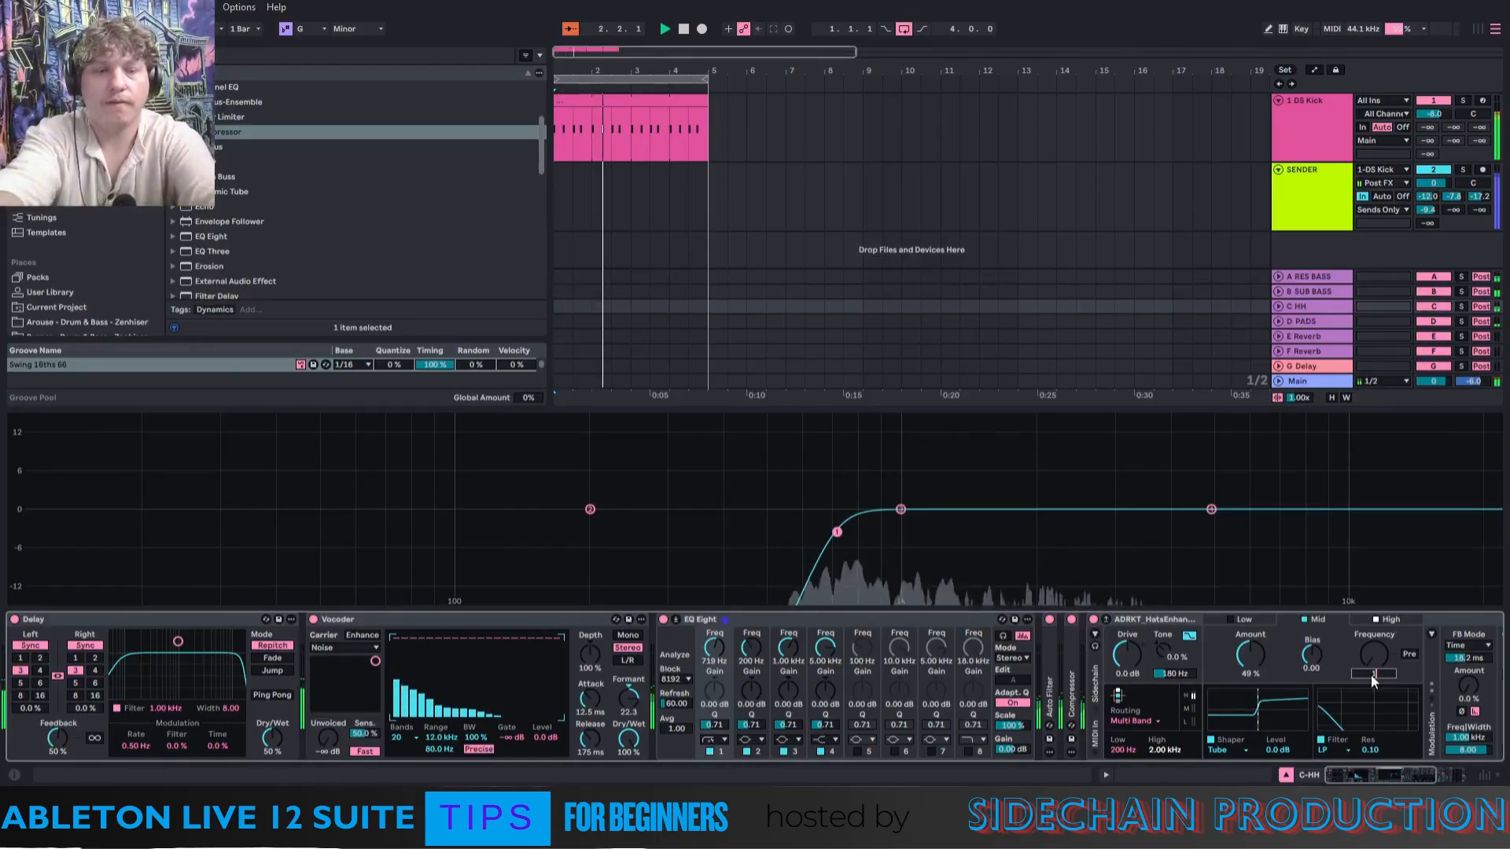
key(Return)
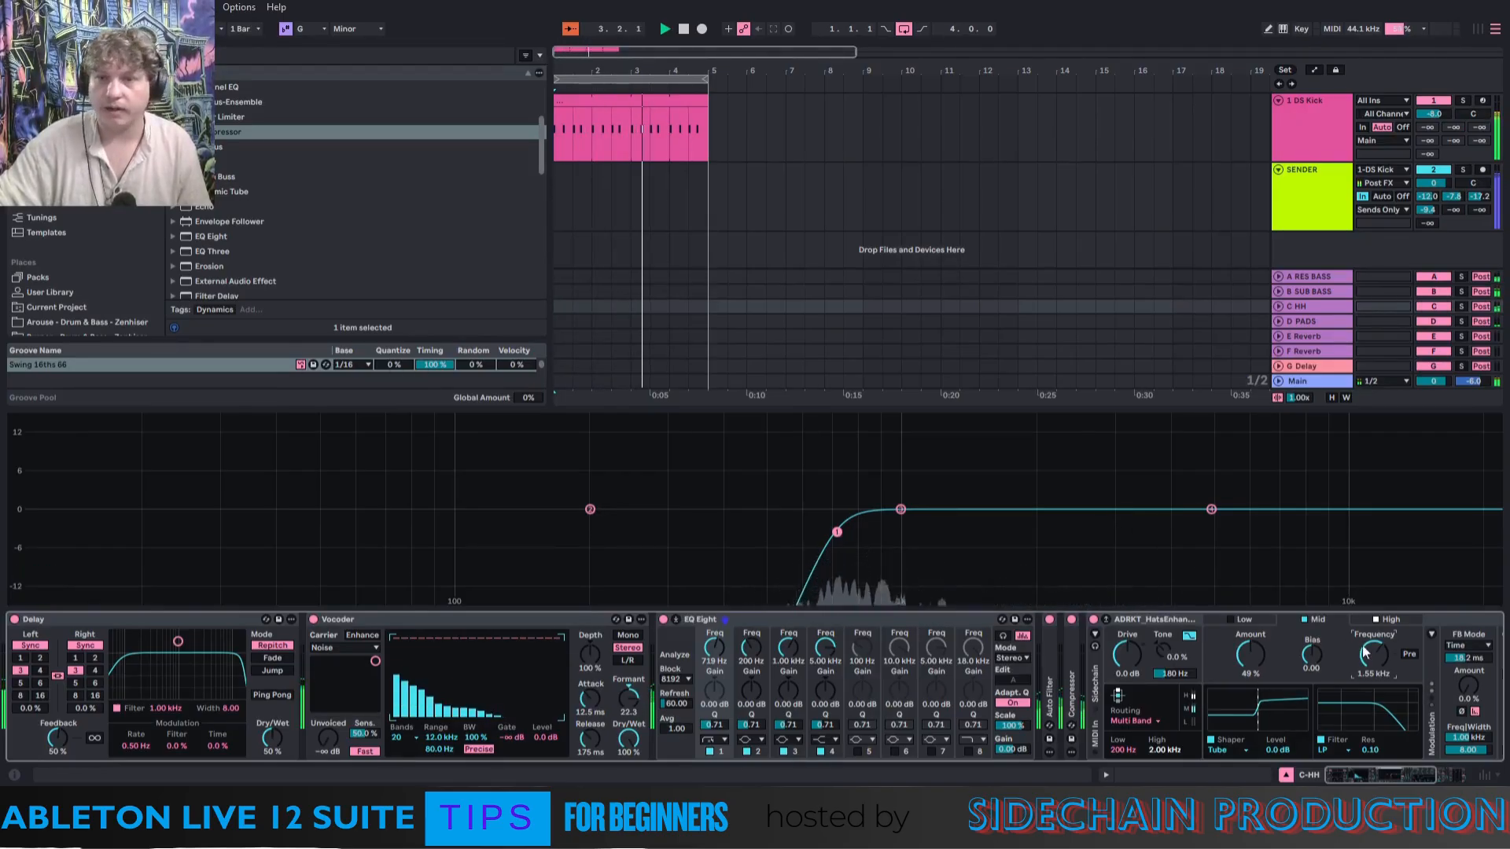
Set the HatsEnhancer's High band filter frequency to 3.10 kHz and, after comparing it bypassed, its Dry/Wet to 7.8%.
click(1391, 619)
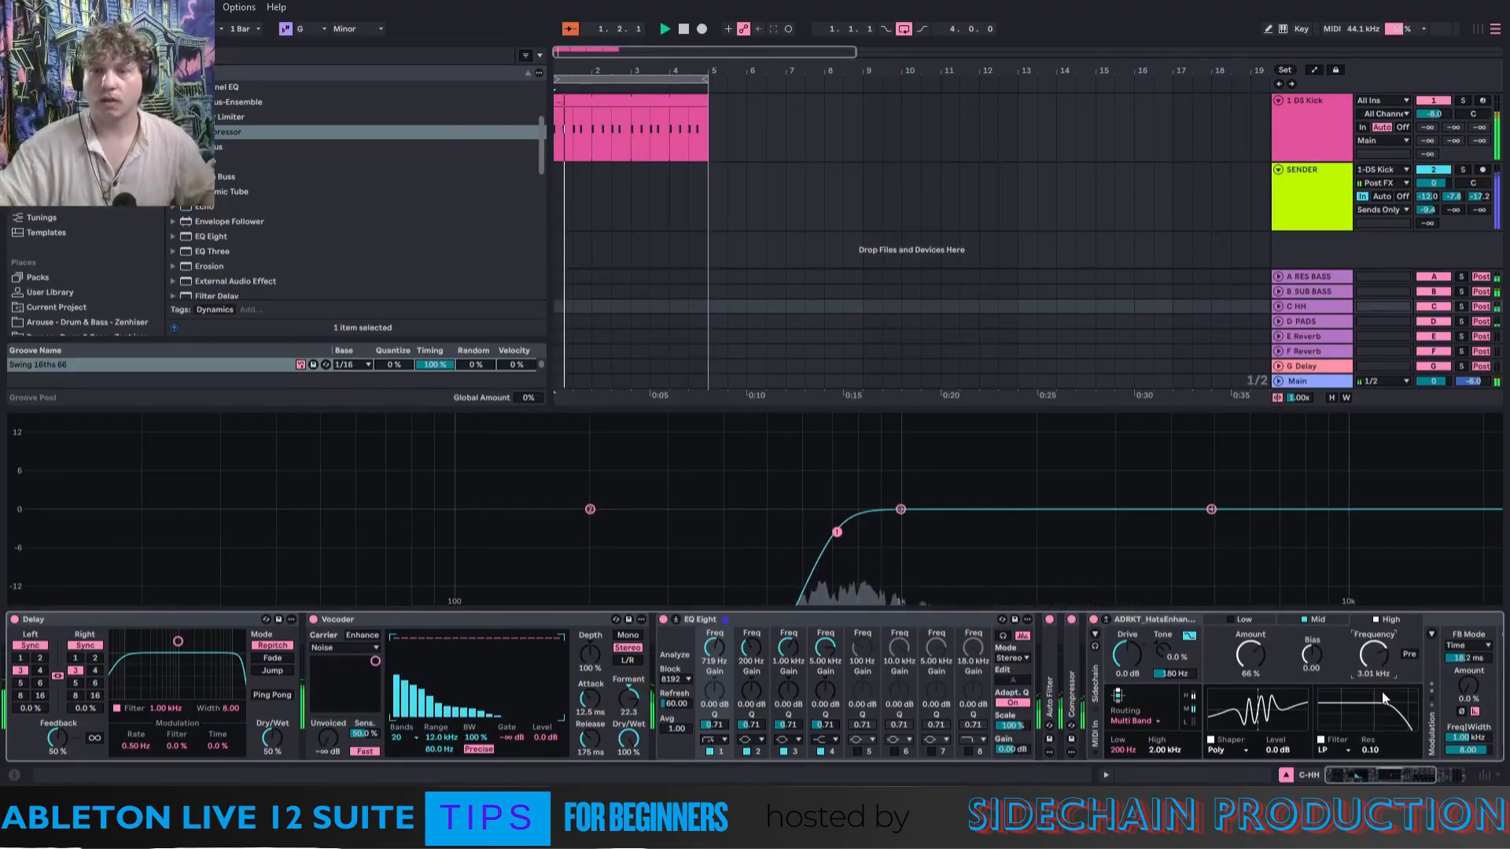
drag(1374, 655, 1374, 653)
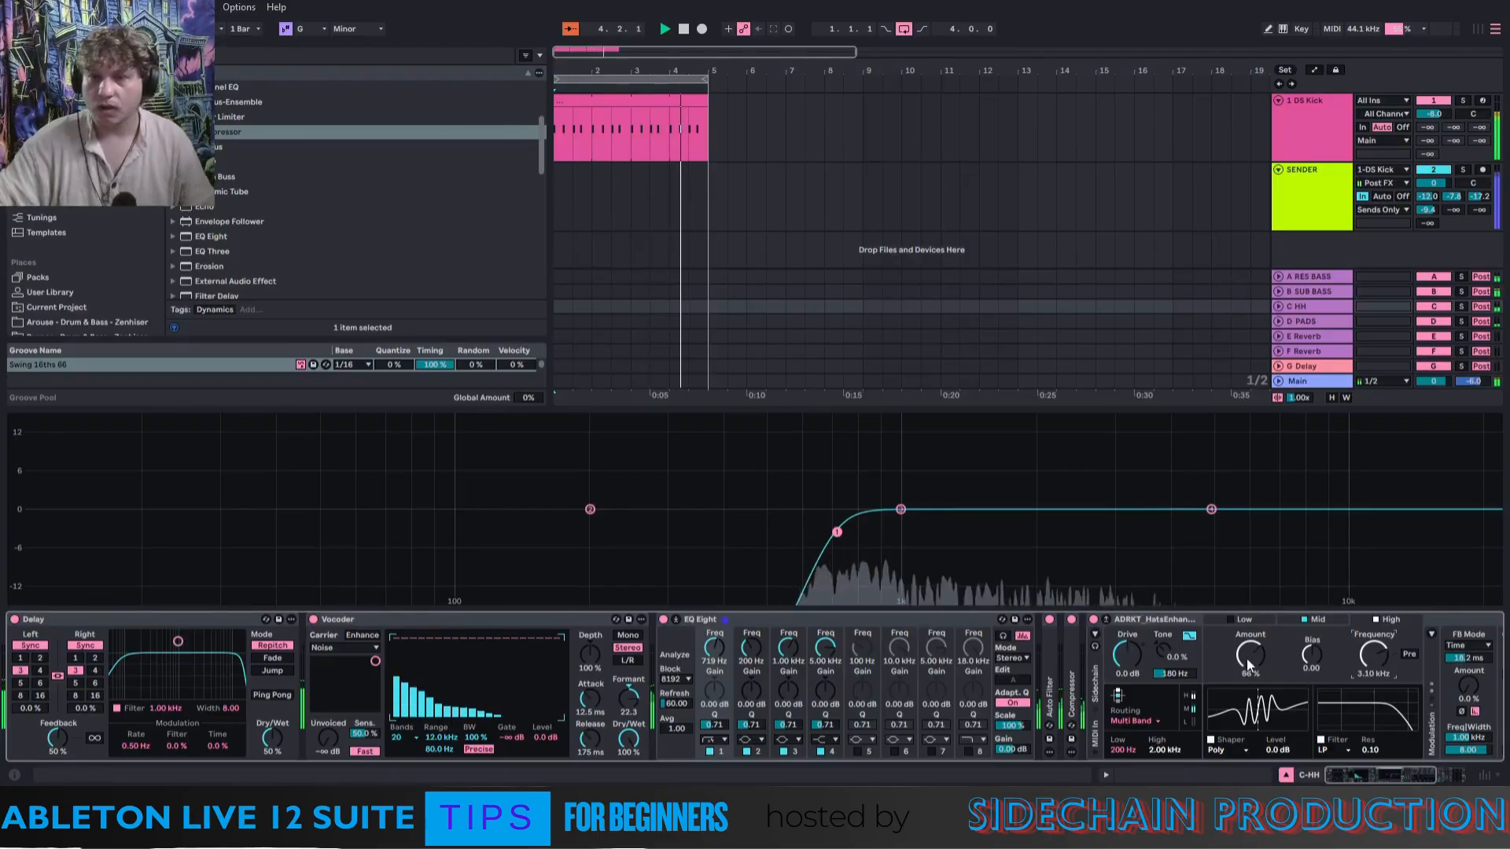
click(1125, 620)
click(1043, 620)
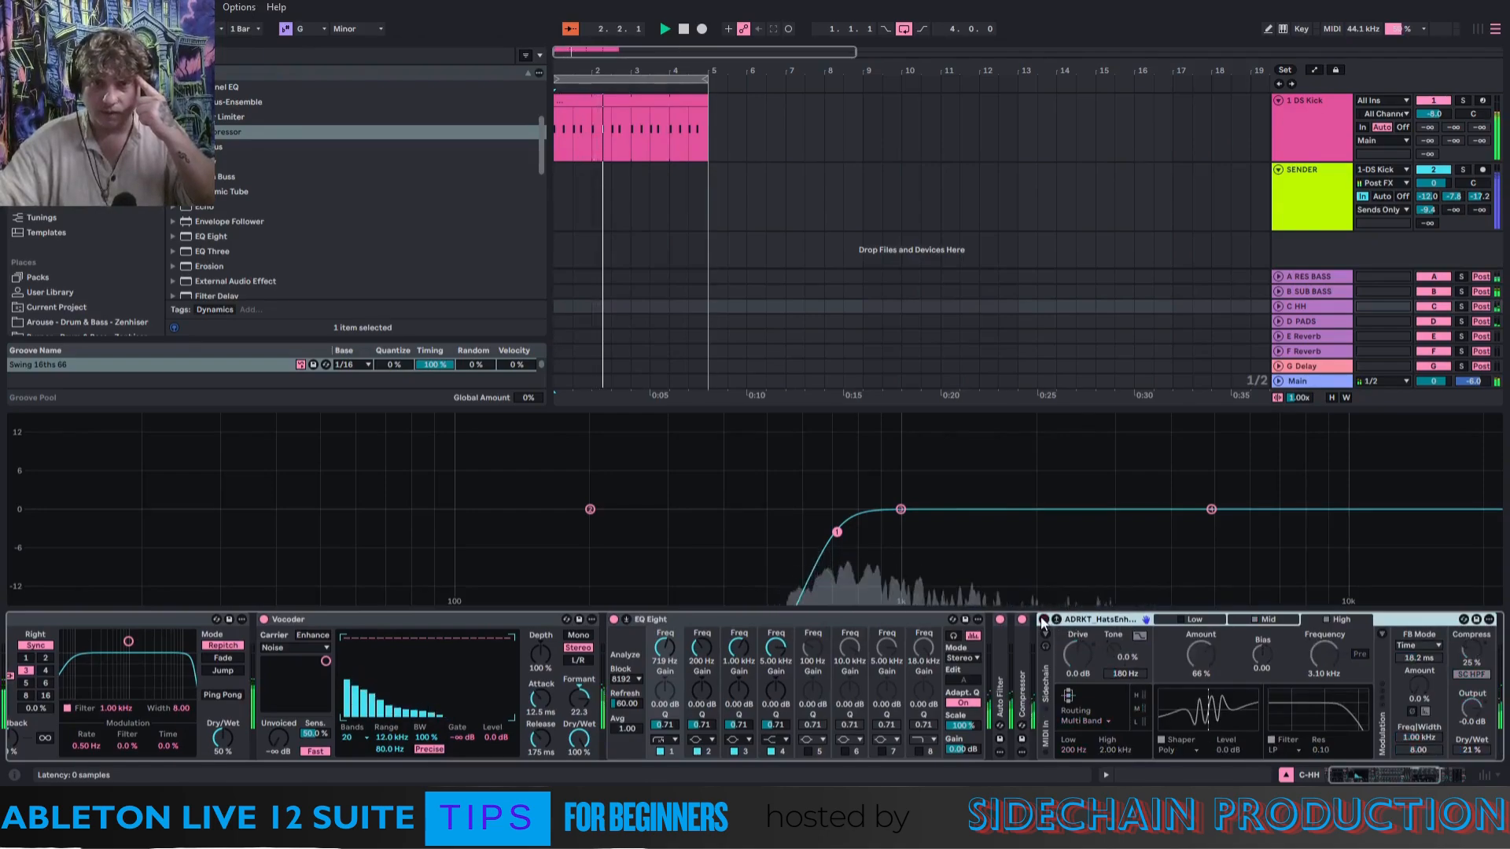
click(1043, 621)
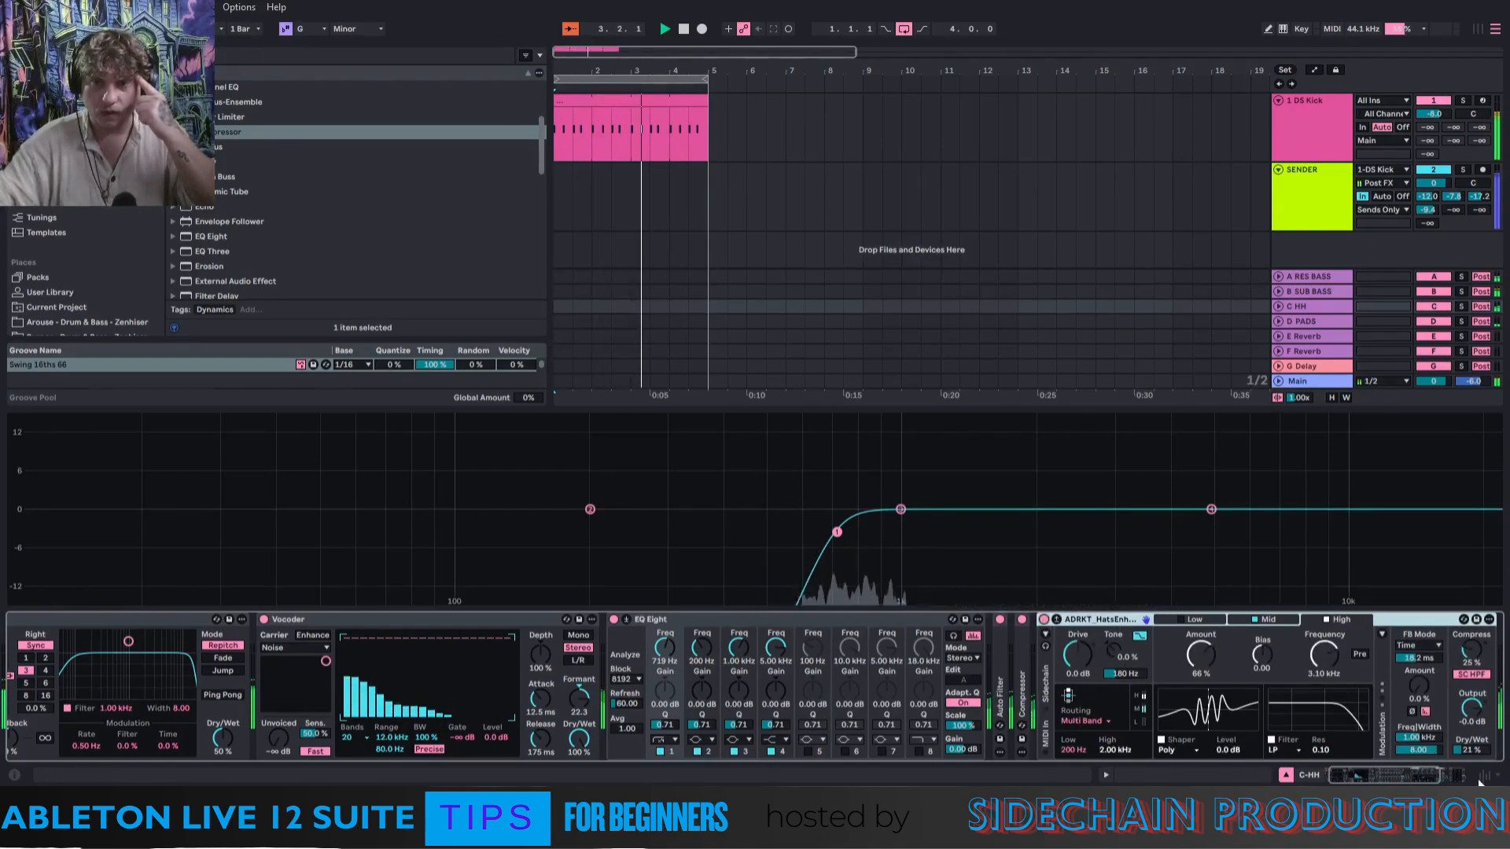
drag(1457, 749, 1408, 779)
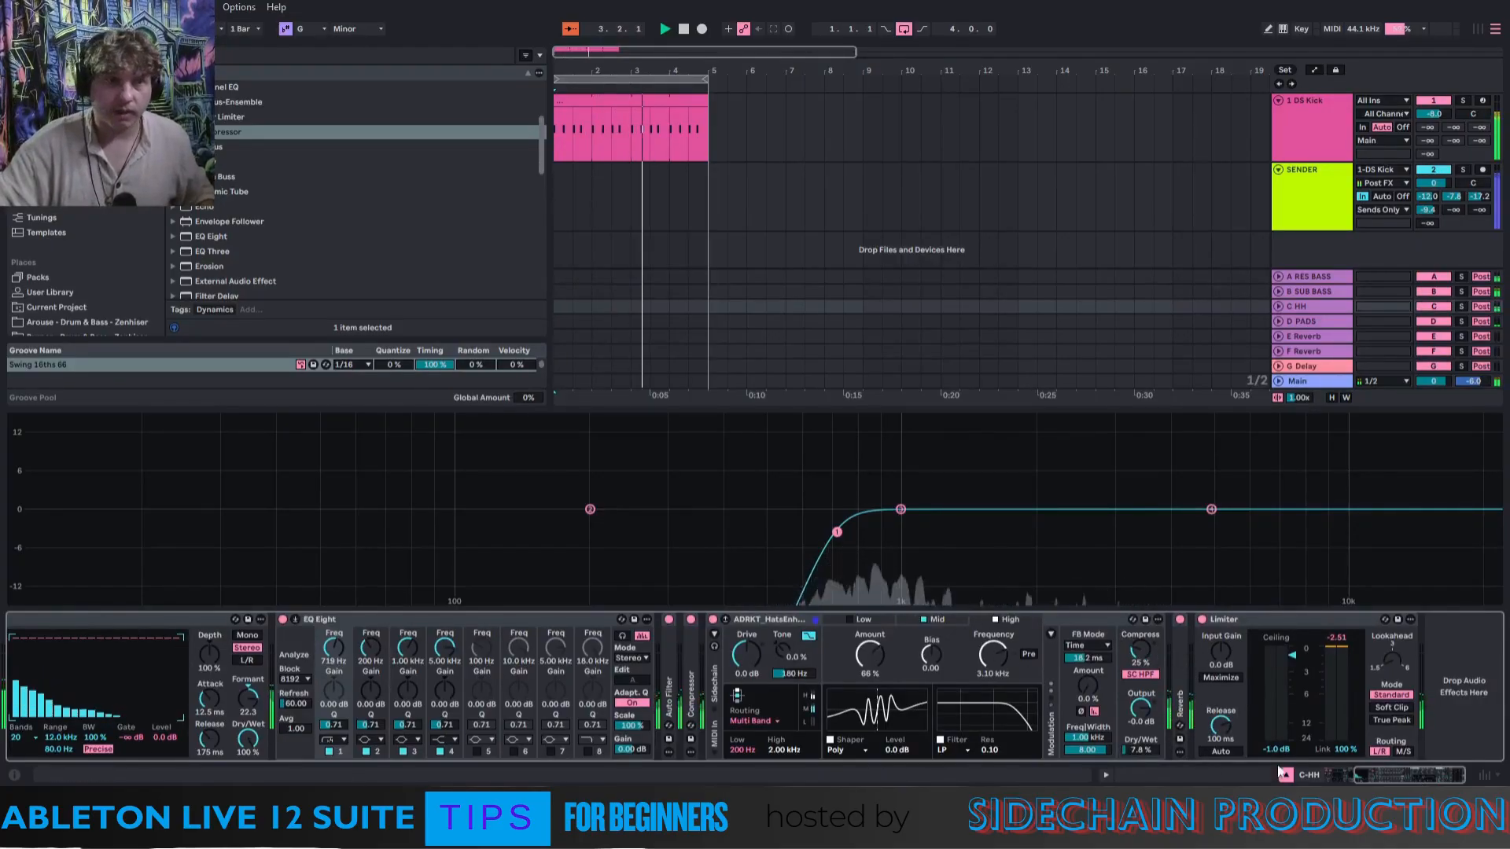
Close the enlarged EQ Eight display, add a Utility after the Limiter on C HH, and narrow its stereo width to roughly half.
click(294, 621)
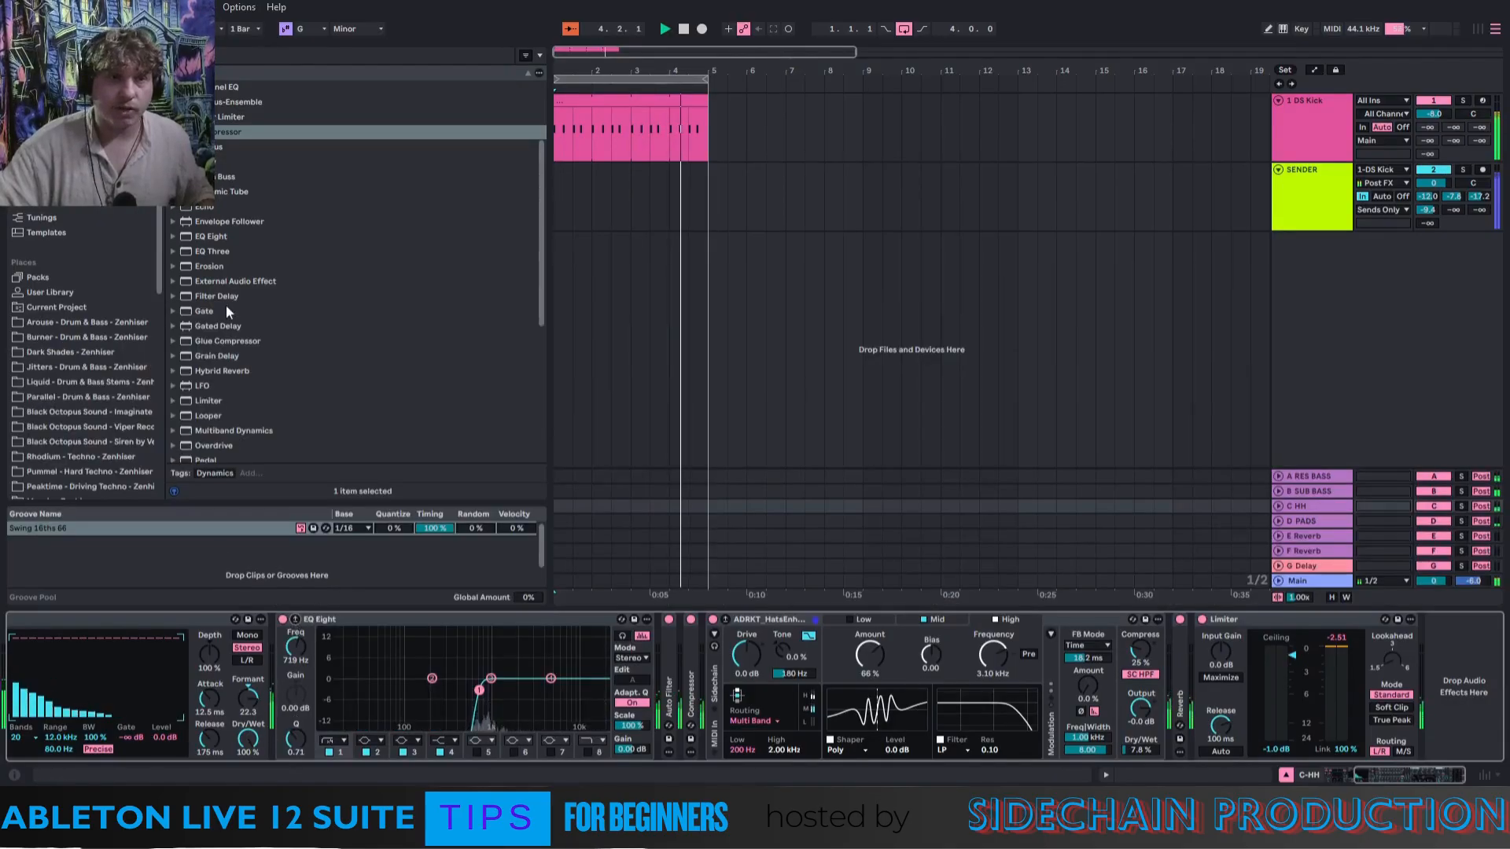
drag(542, 189, 535, 338)
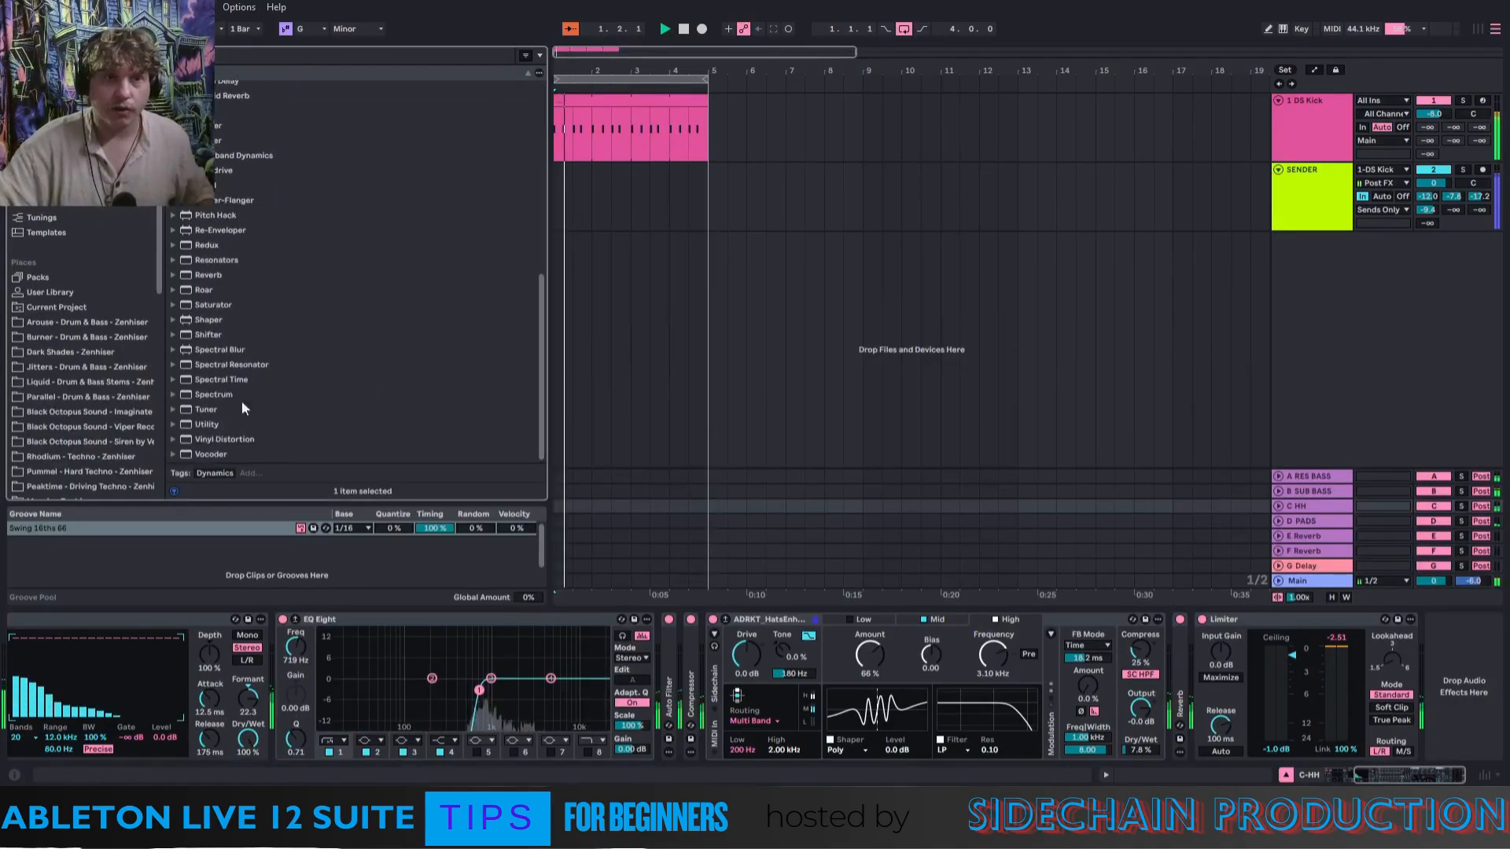
click(217, 426)
drag(216, 423, 1337, 587)
drag(1436, 659, 1421, 735)
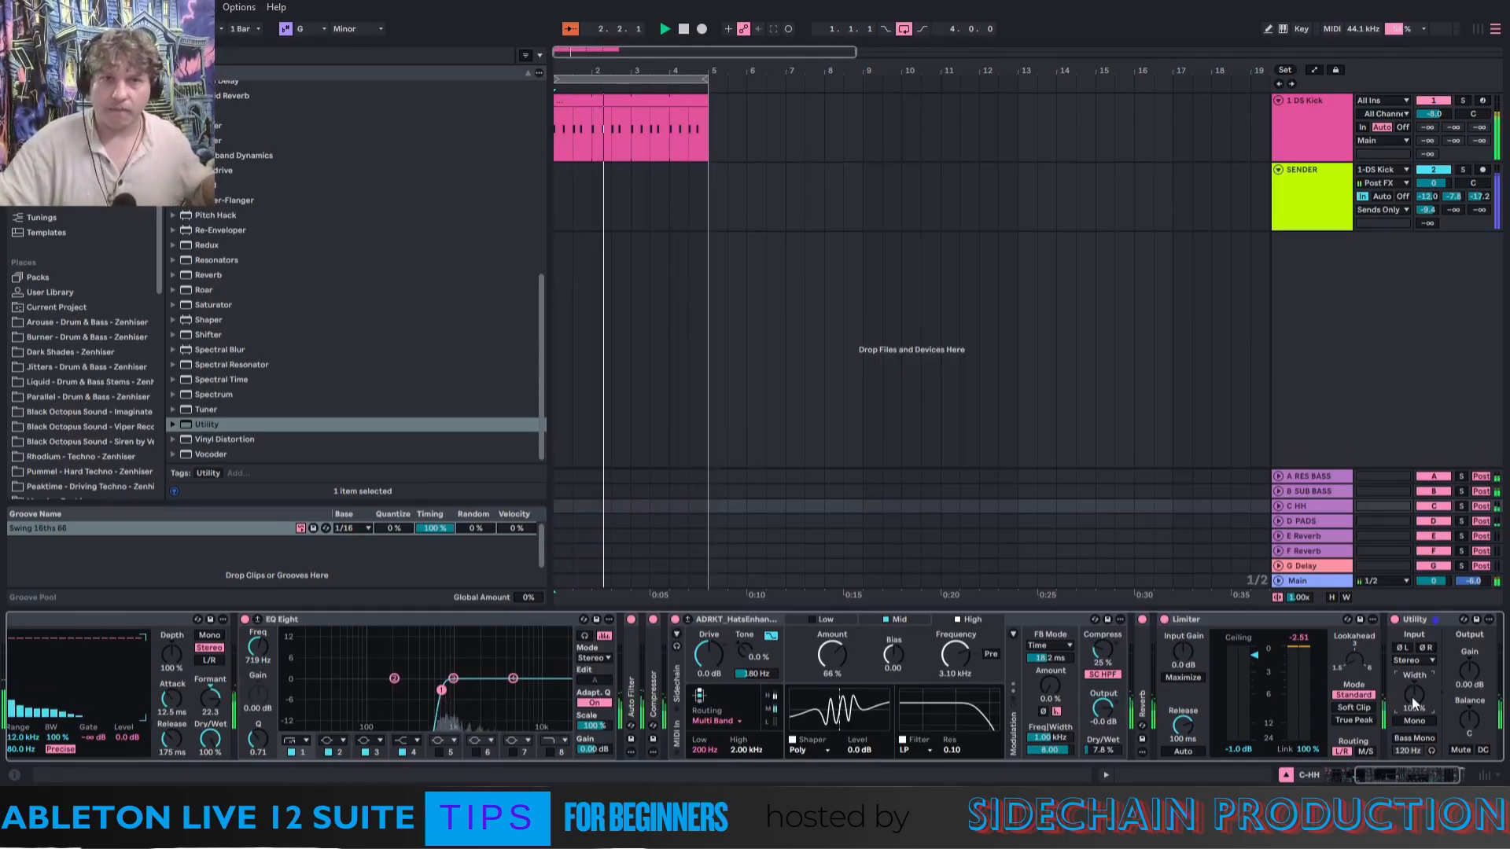
drag(1412, 699, 1413, 695)
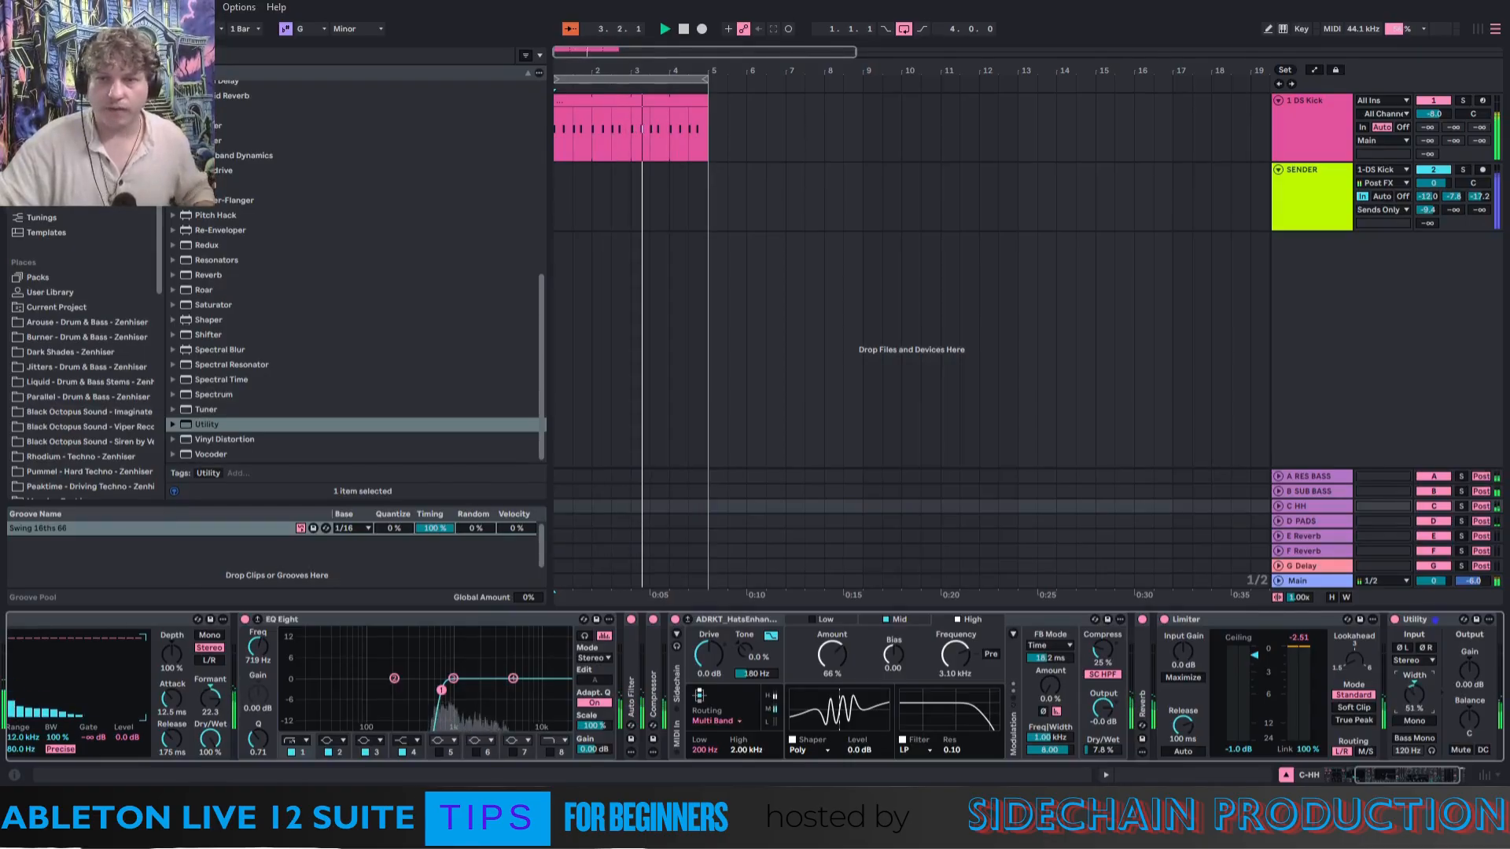
drag(1412, 697, 1413, 697)
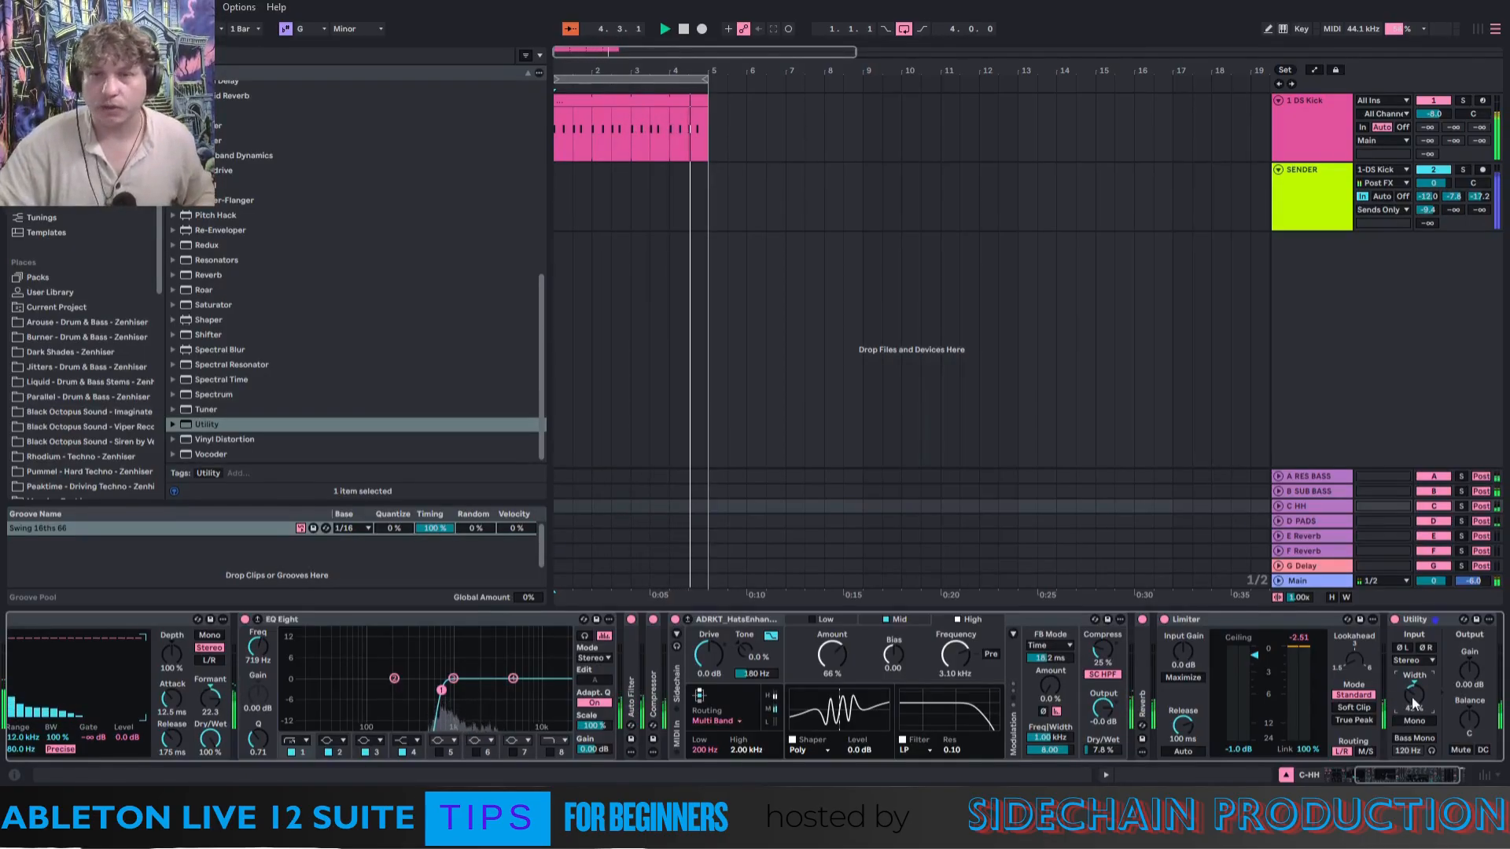
Collapse all the devices in the C HH chain, from the Delay through to the Utility.
double_click(1439, 620)
double_click(1258, 620)
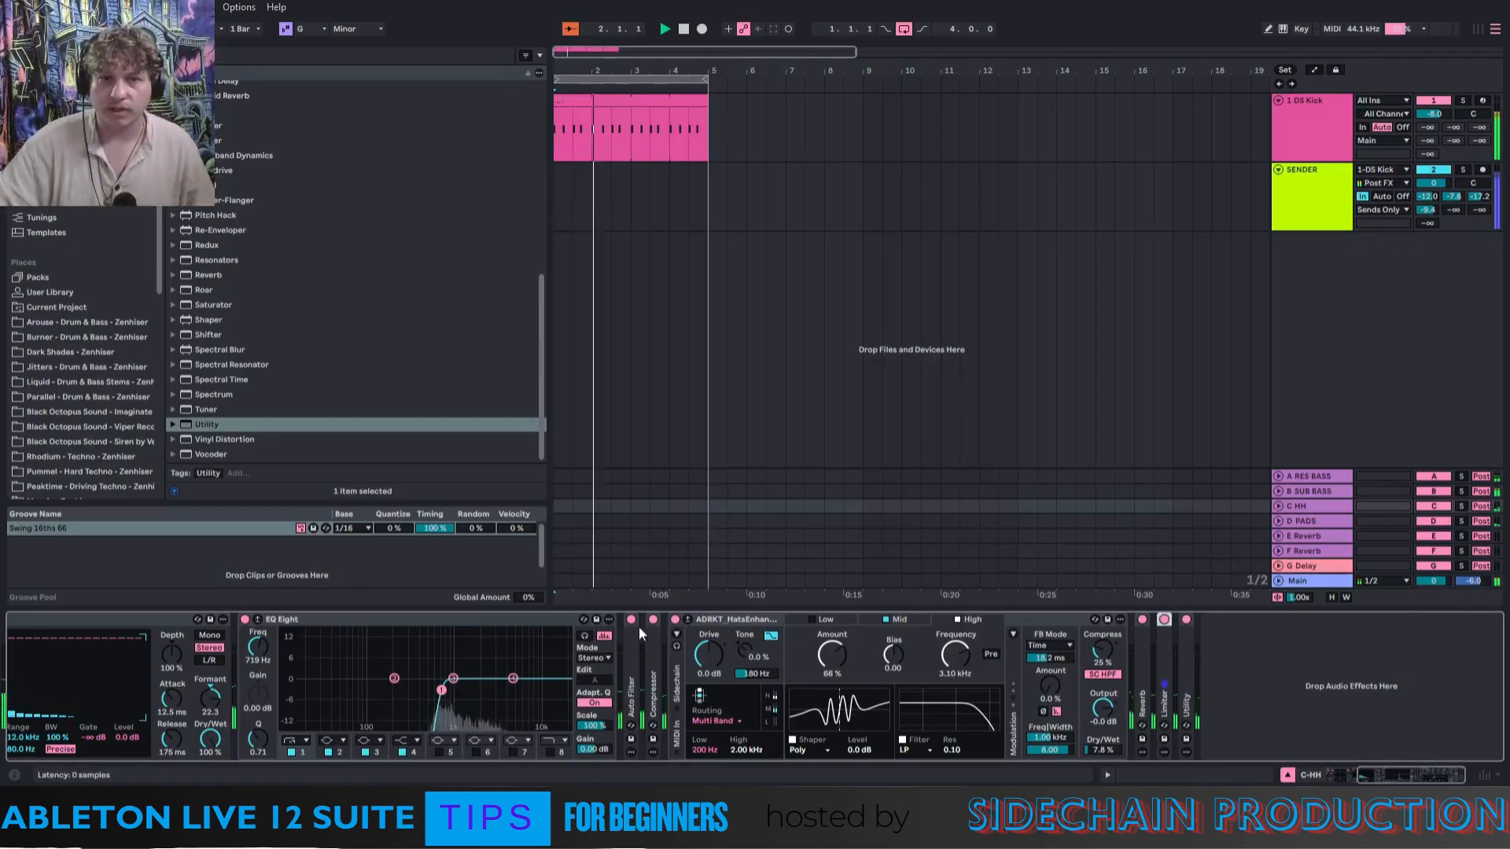
double_click(731, 619)
double_click(371, 618)
drag(1428, 774, 1404, 773)
double_click(411, 619)
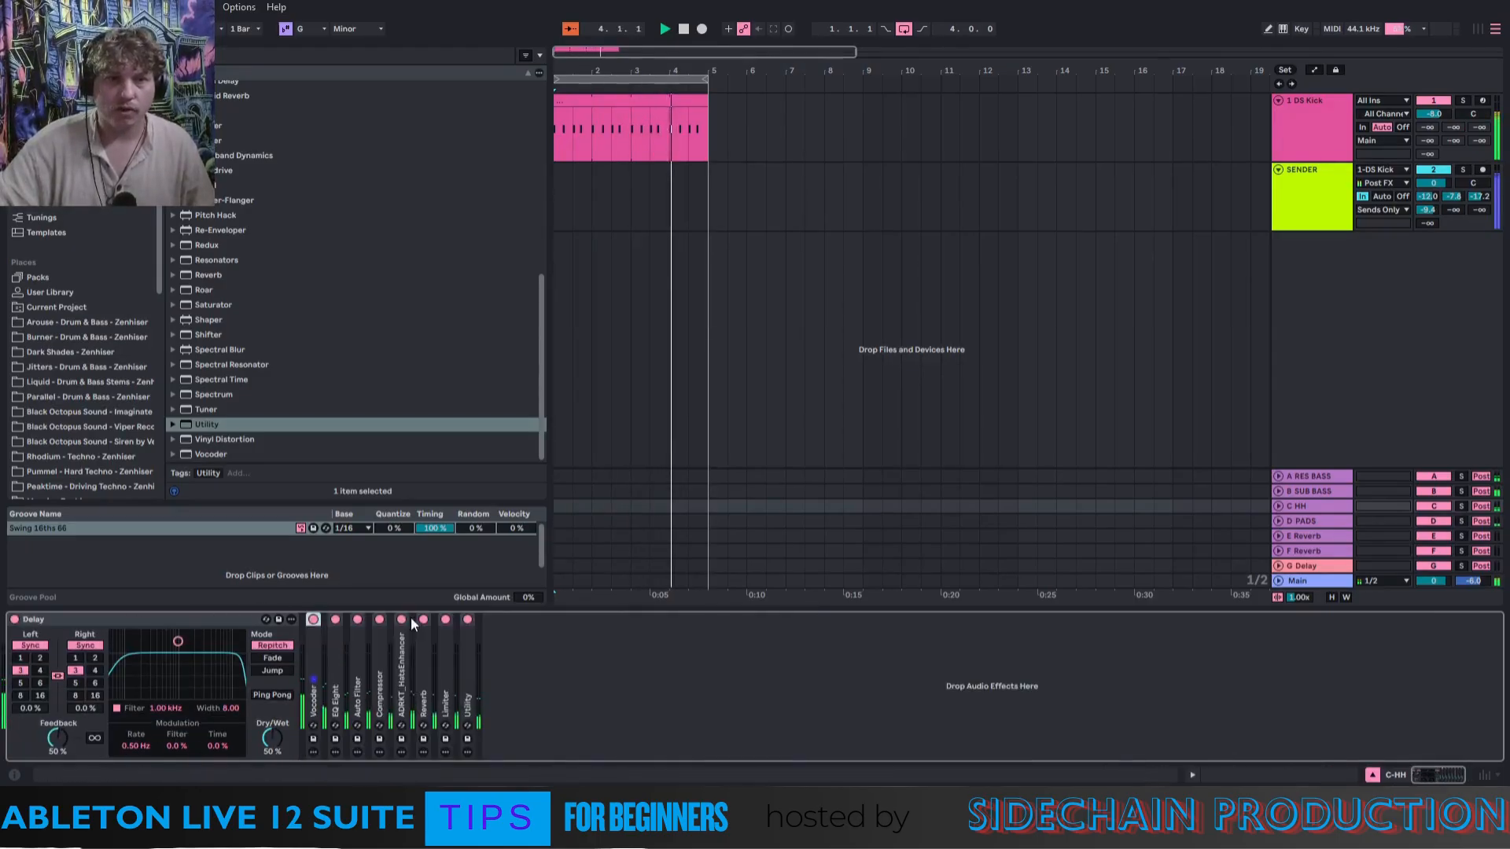
double_click(110, 620)
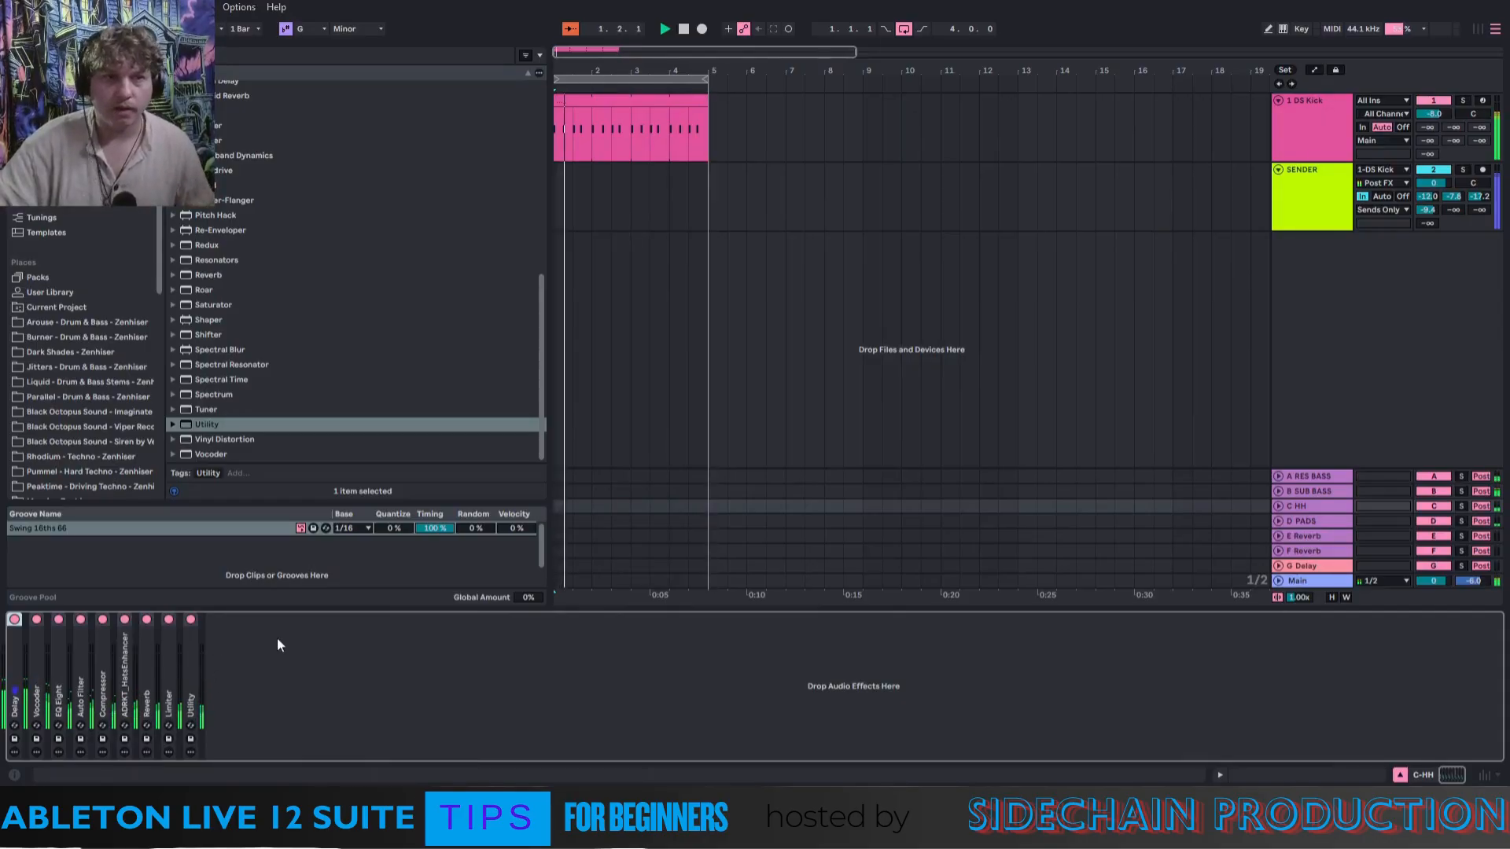
click(1302, 507)
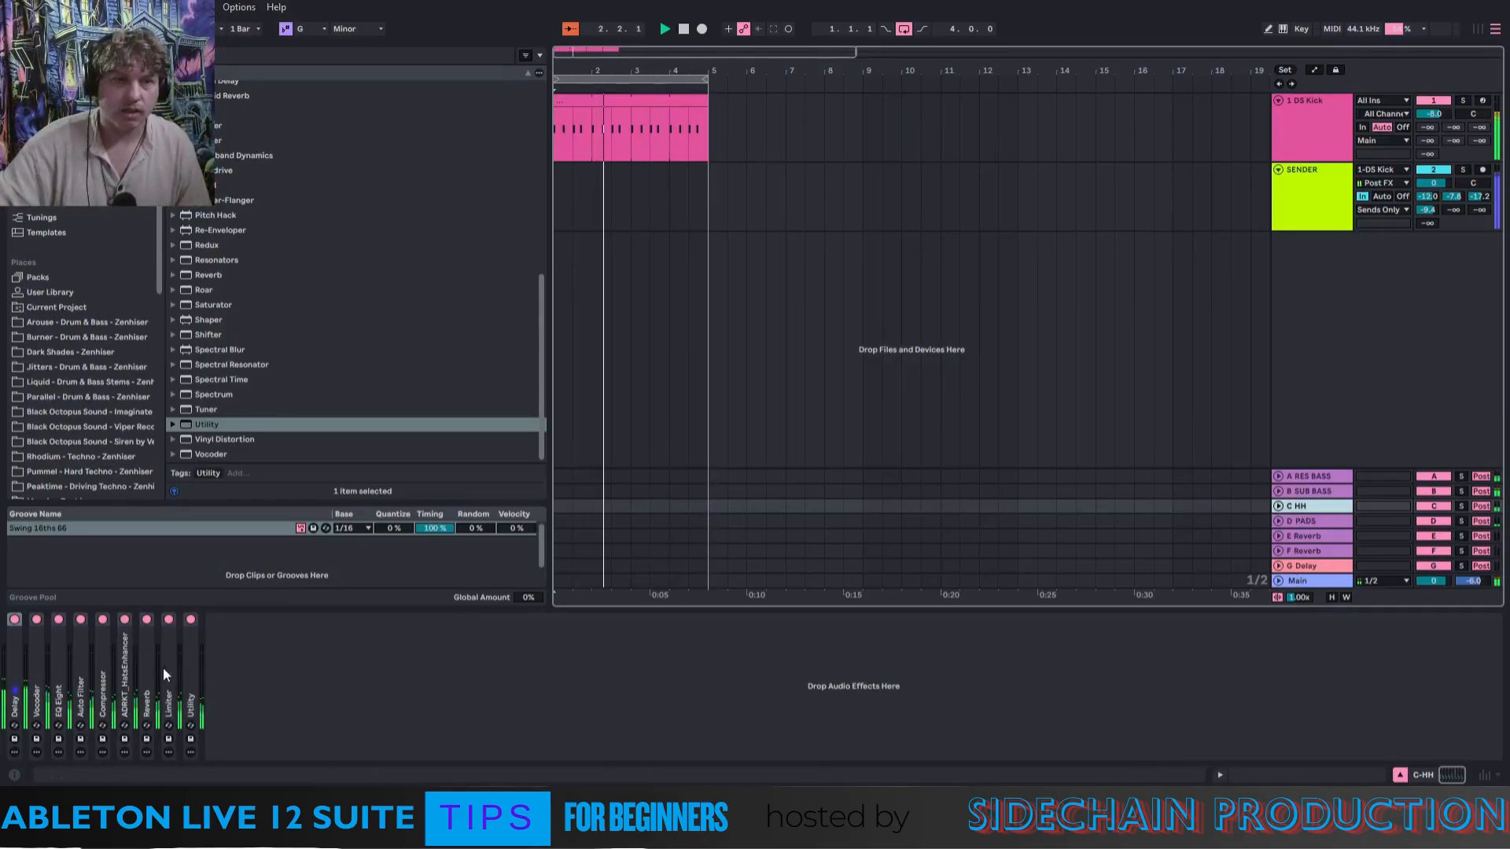
Delete the Reverb device from return track E, leaving its device chain empty.
click(1304, 521)
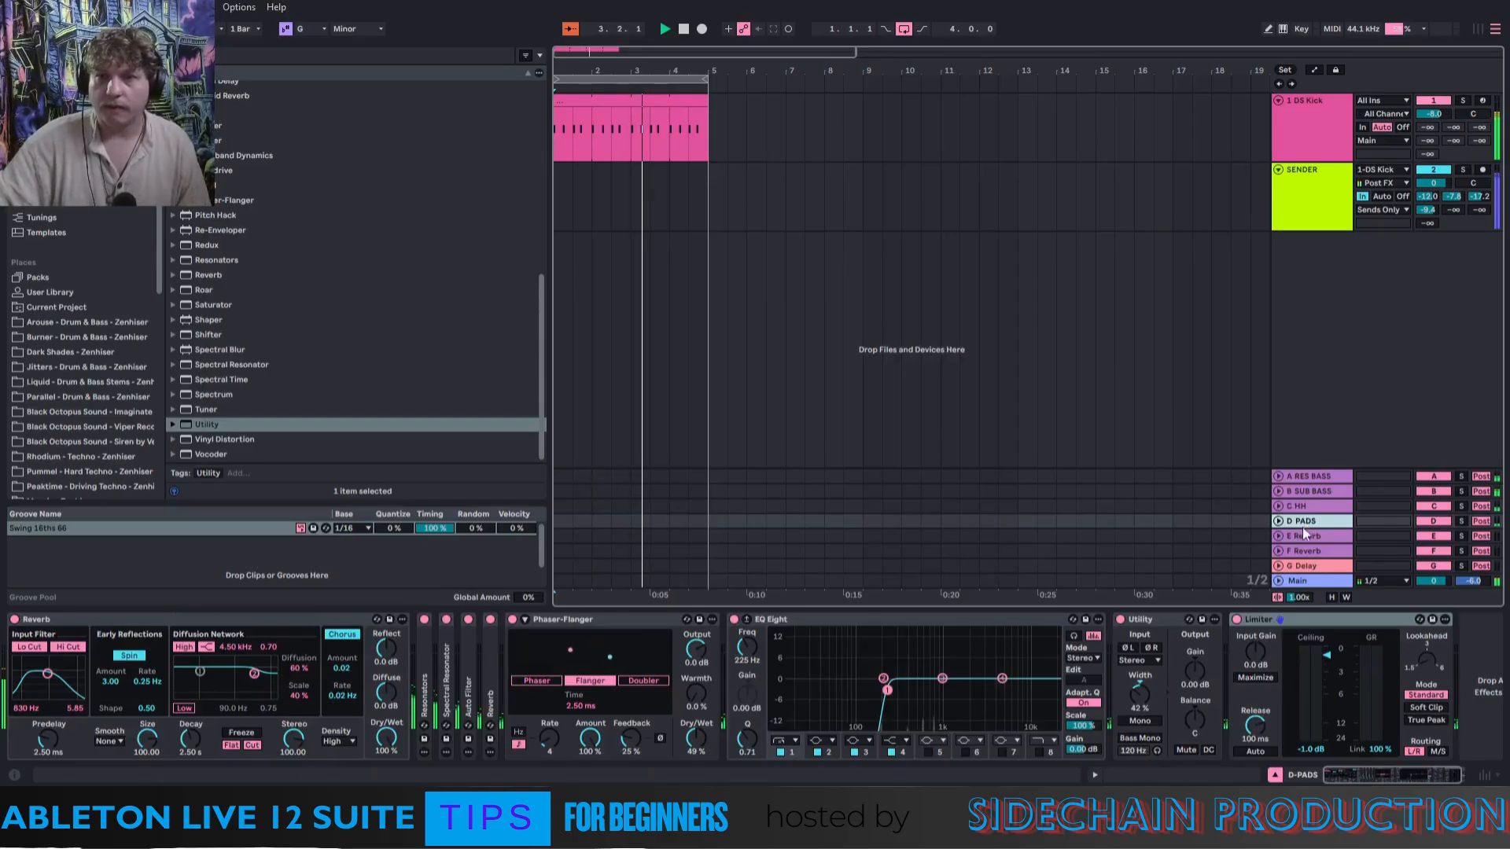
click(1303, 537)
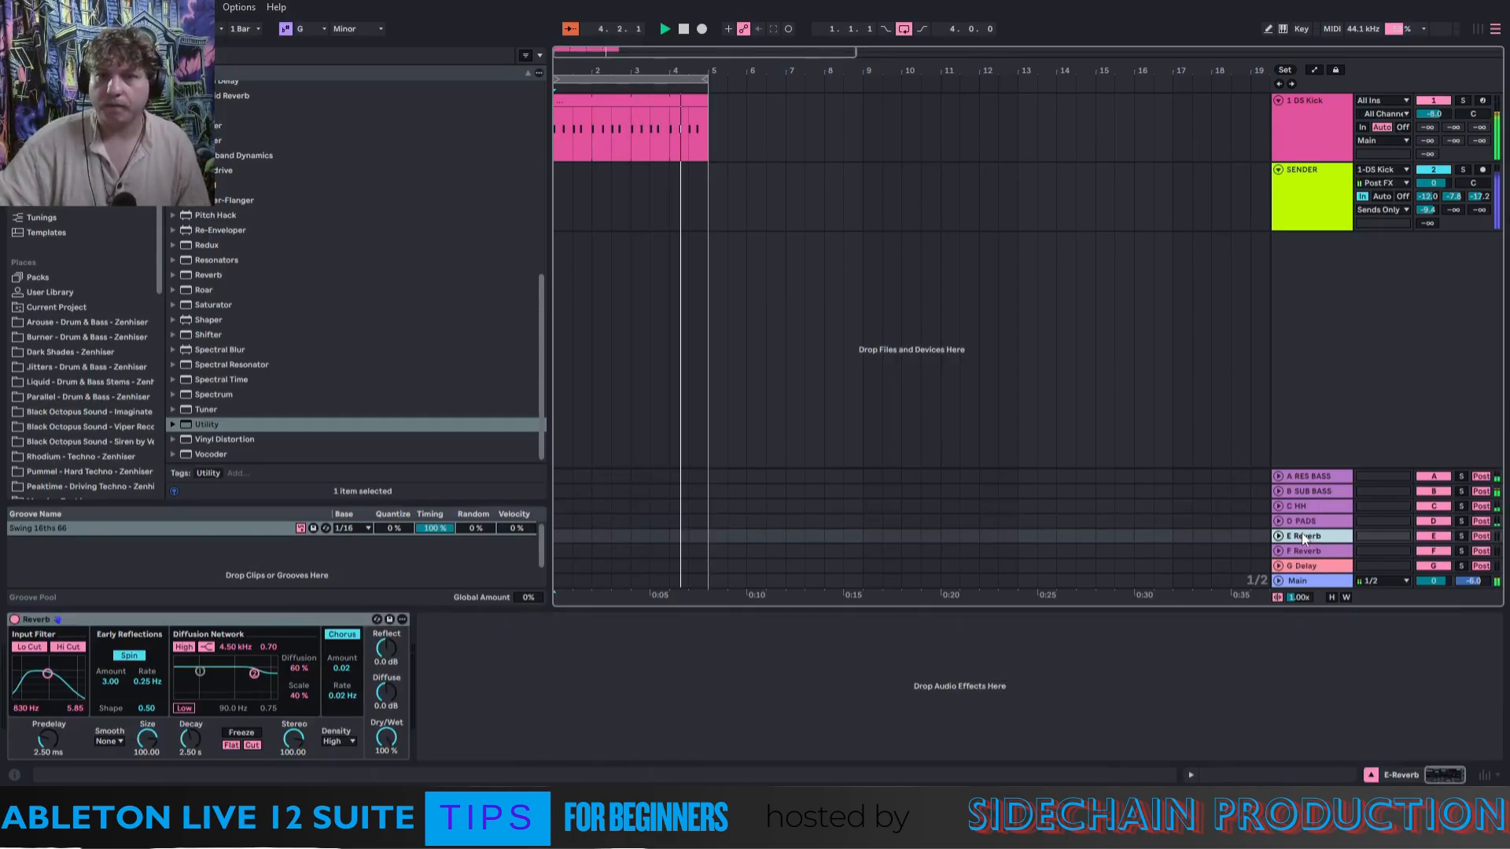
click(85, 634)
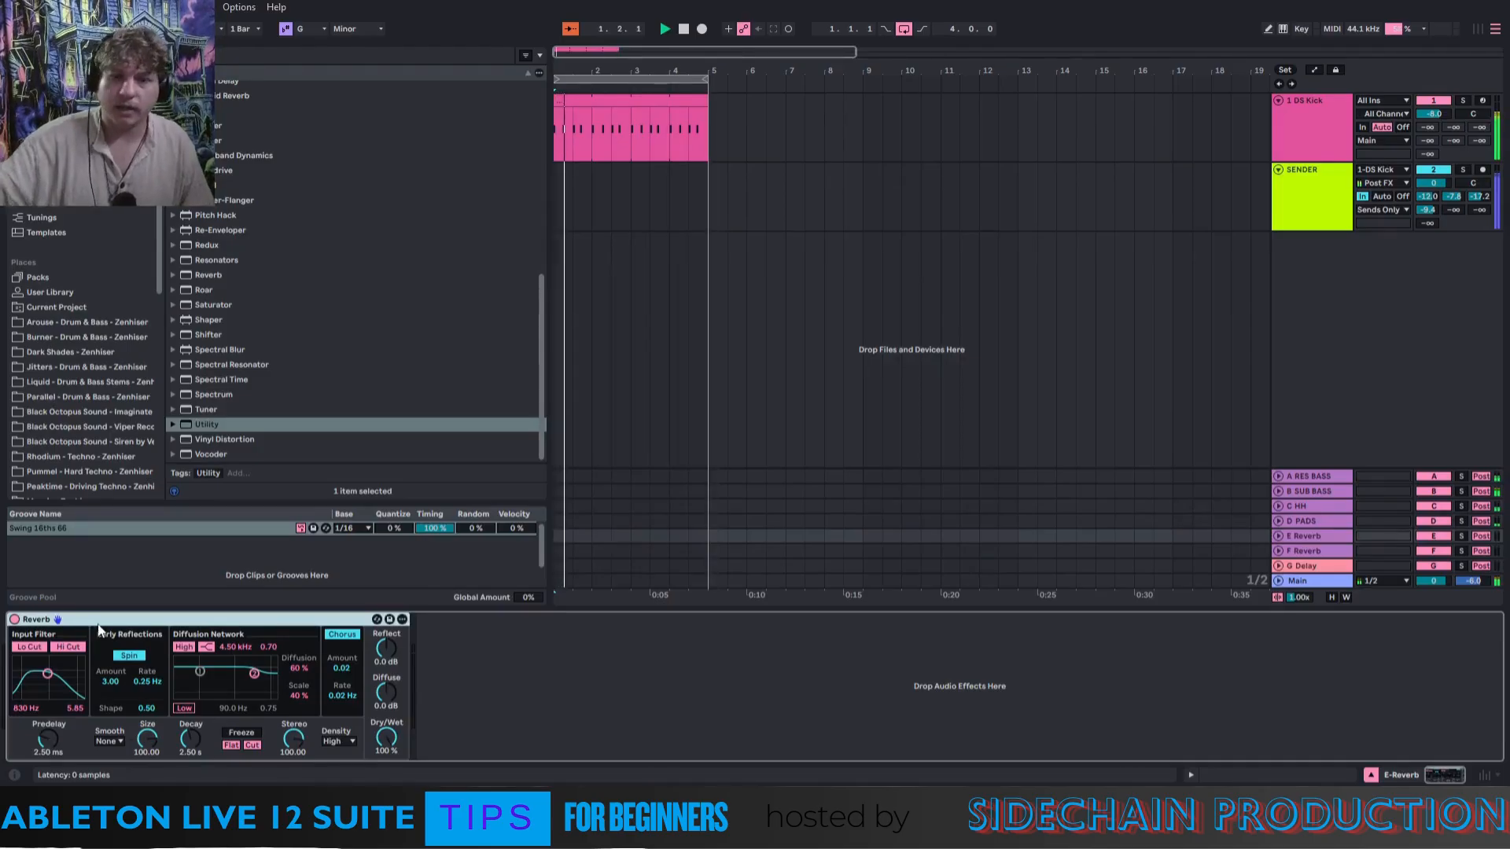
key(Delete)
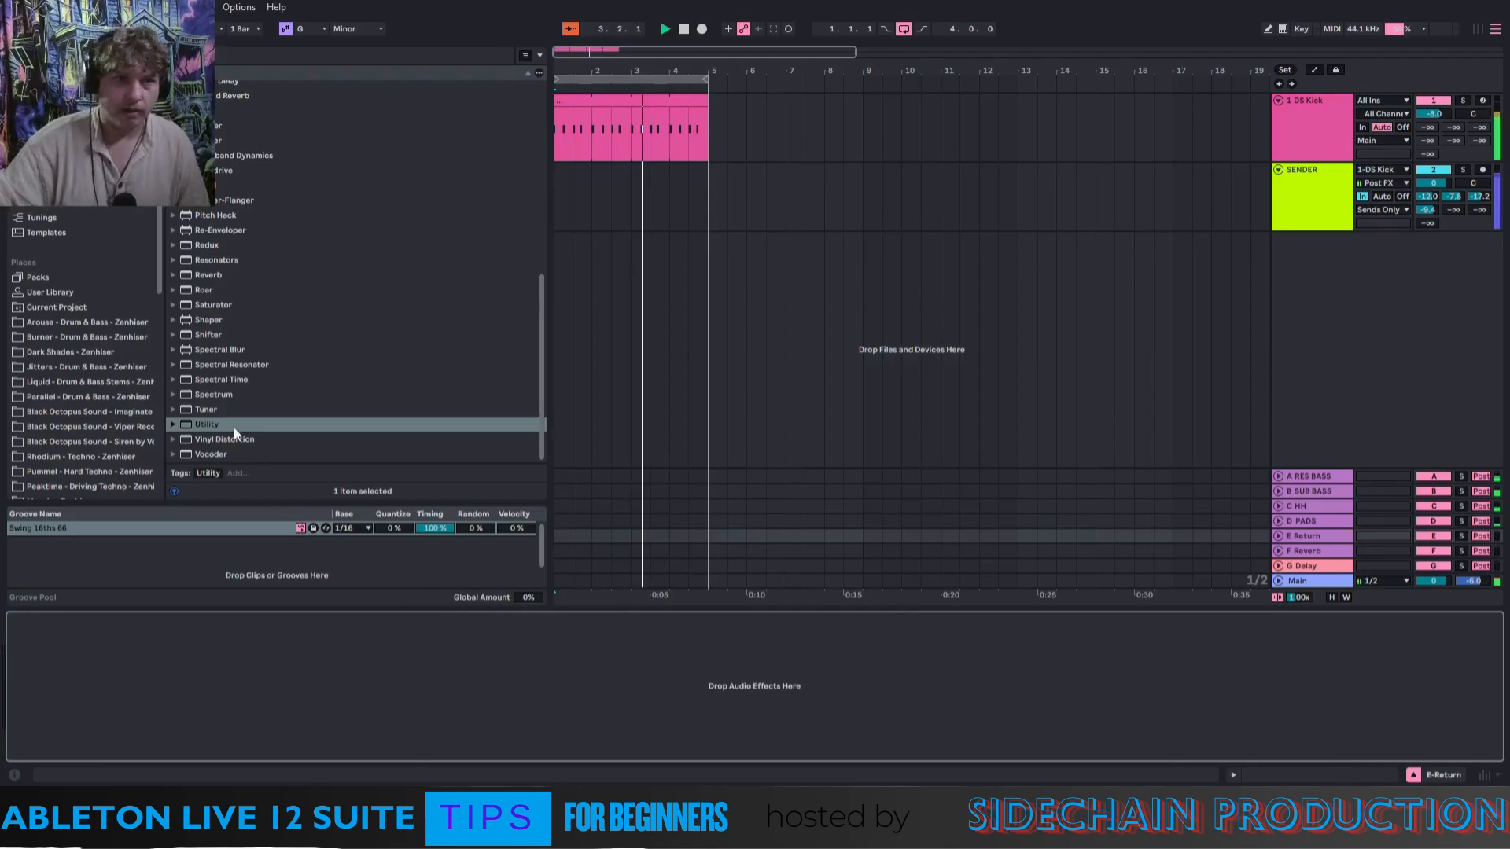
Add a Spectral Resonator to return track E and place a Delay in front of it.
drag(208, 366, 431, 687)
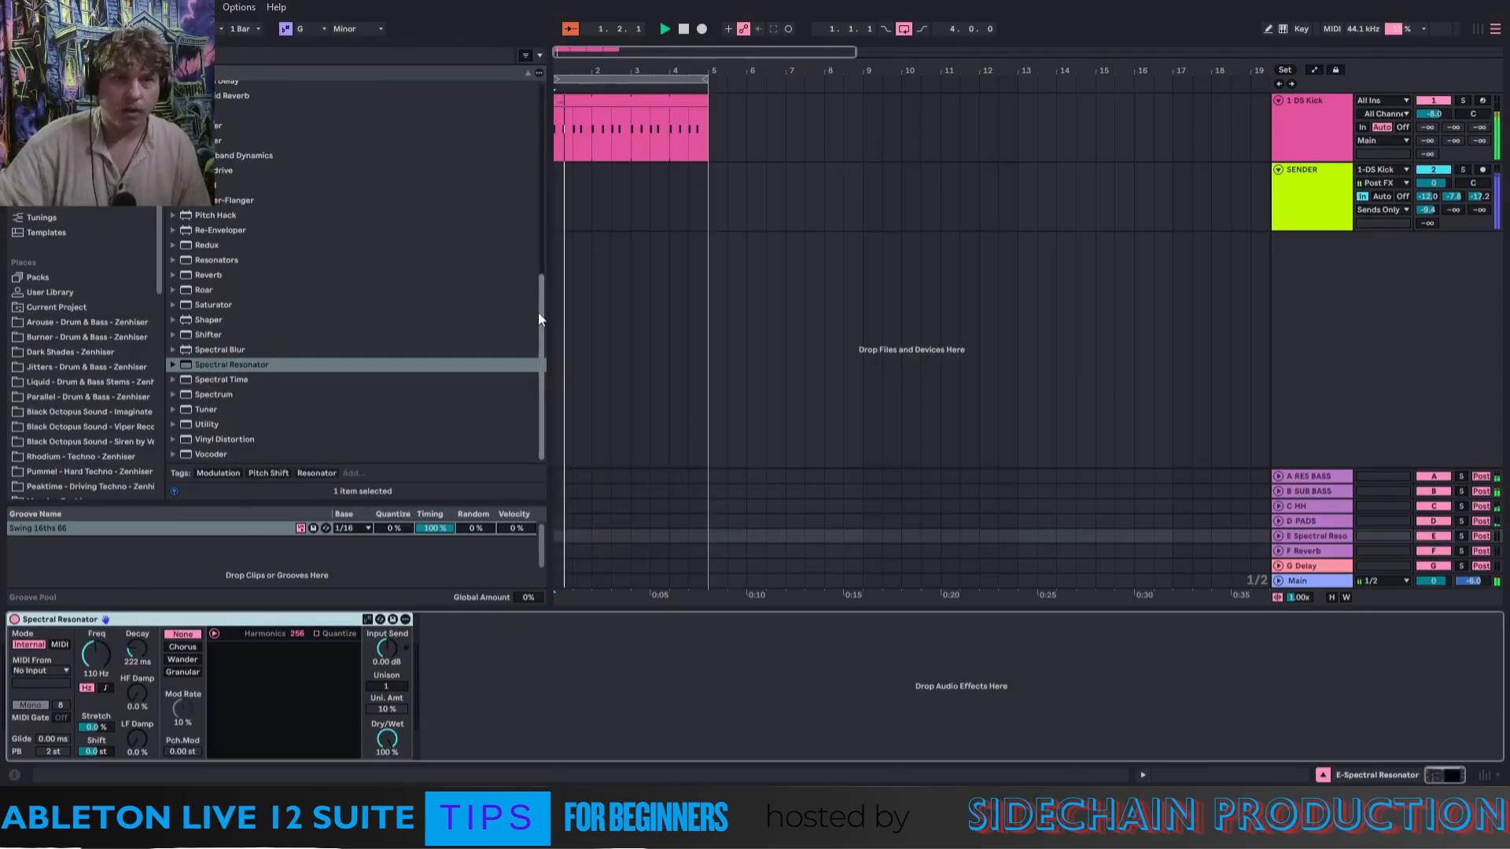
drag(539, 318, 530, 101)
drag(205, 281, 82, 651)
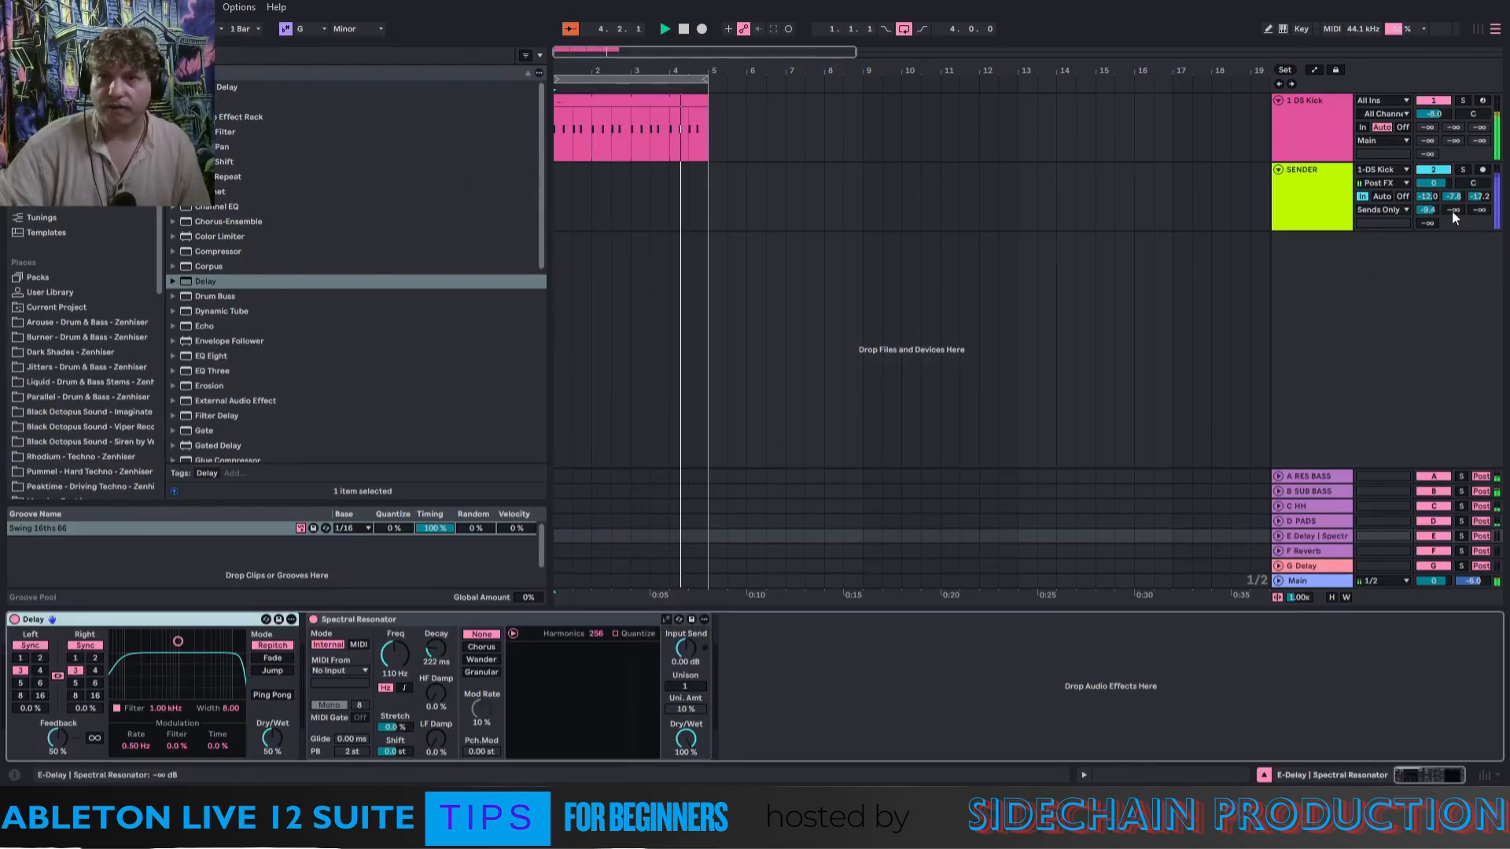
Raise the SENDER track's send to return E to about -12 dB and deactivate returns A to D.
drag(1452, 211, 1452, 197)
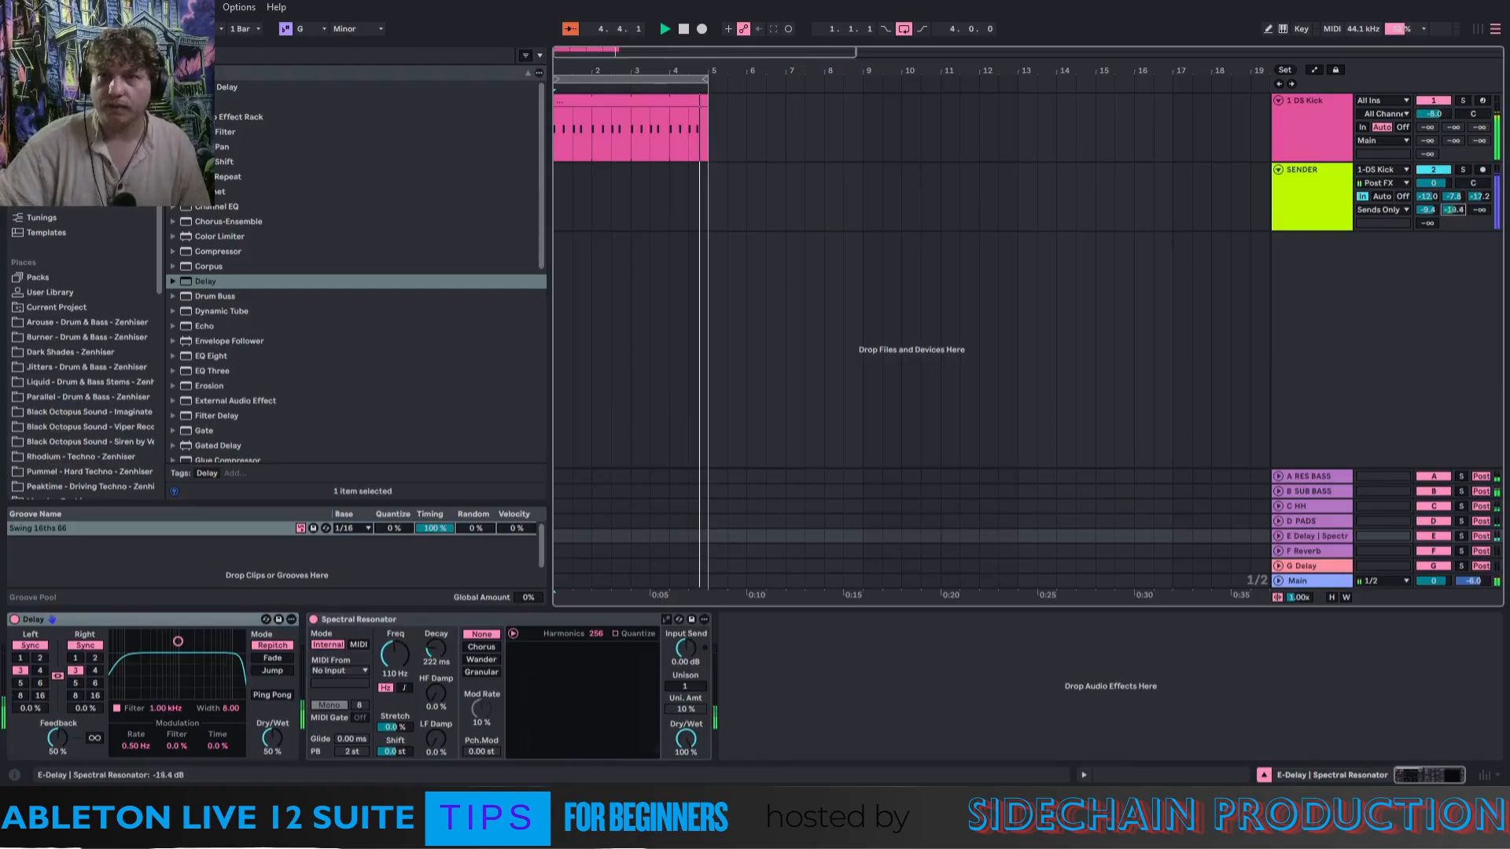
click(1429, 521)
click(1430, 506)
click(1429, 492)
click(1432, 478)
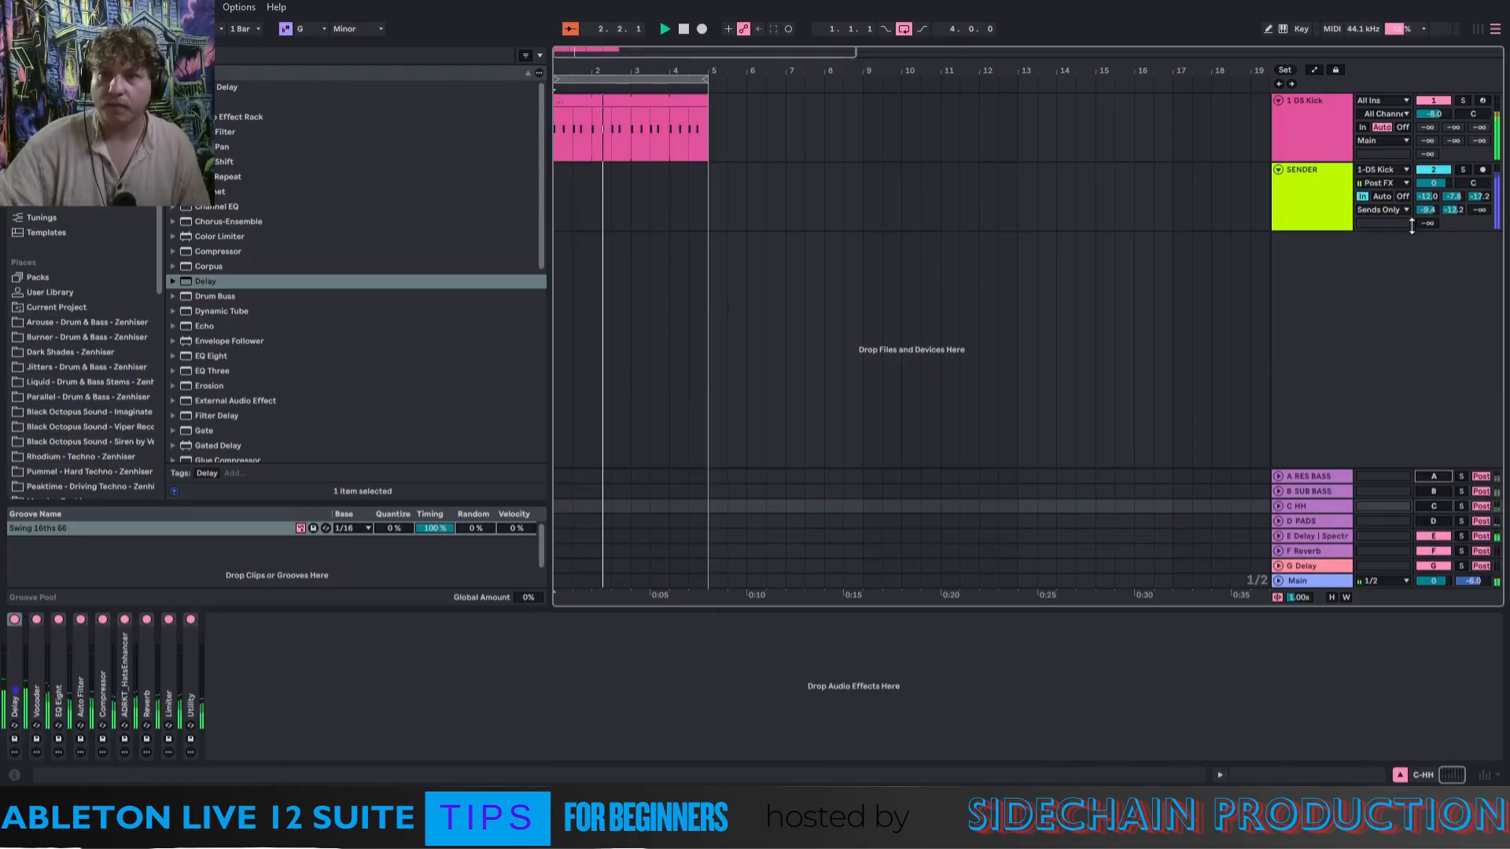
Rename return track E as PAD 2.
click(1306, 537)
right_click(1301, 539)
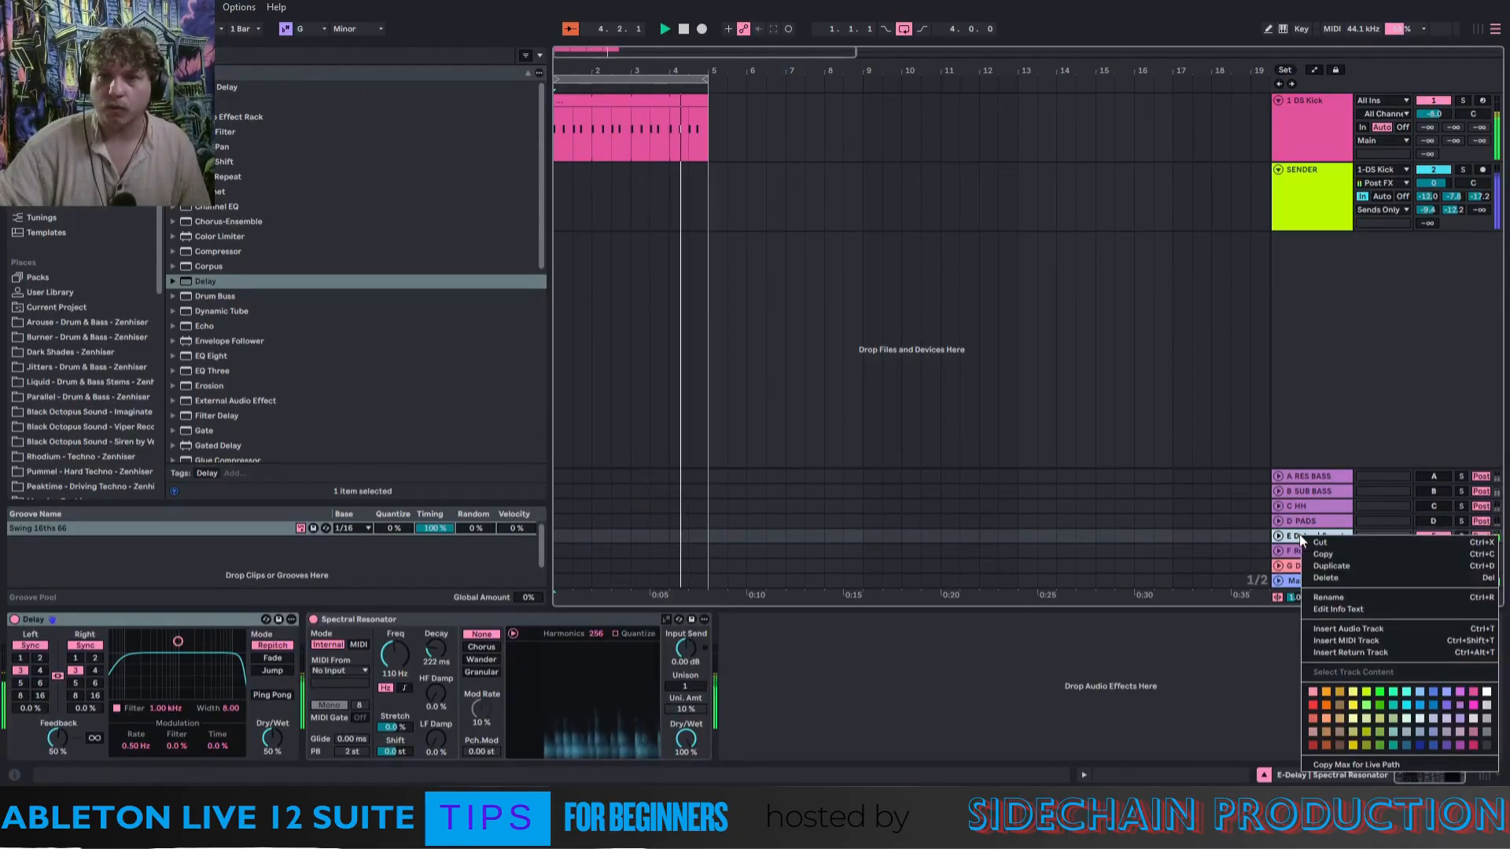
click(1322, 598)
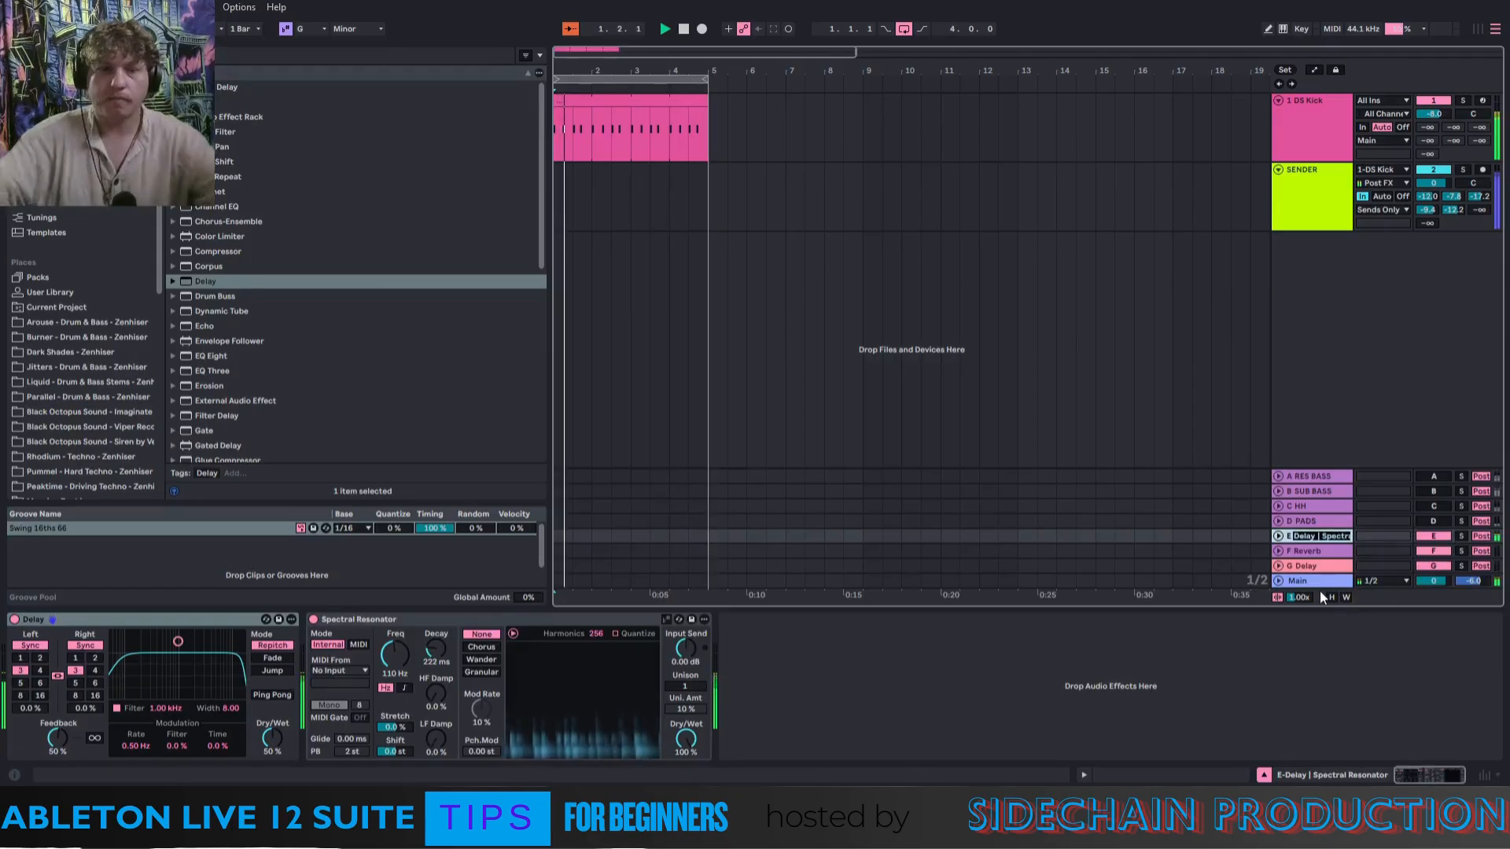
text(PA)
key(Return)
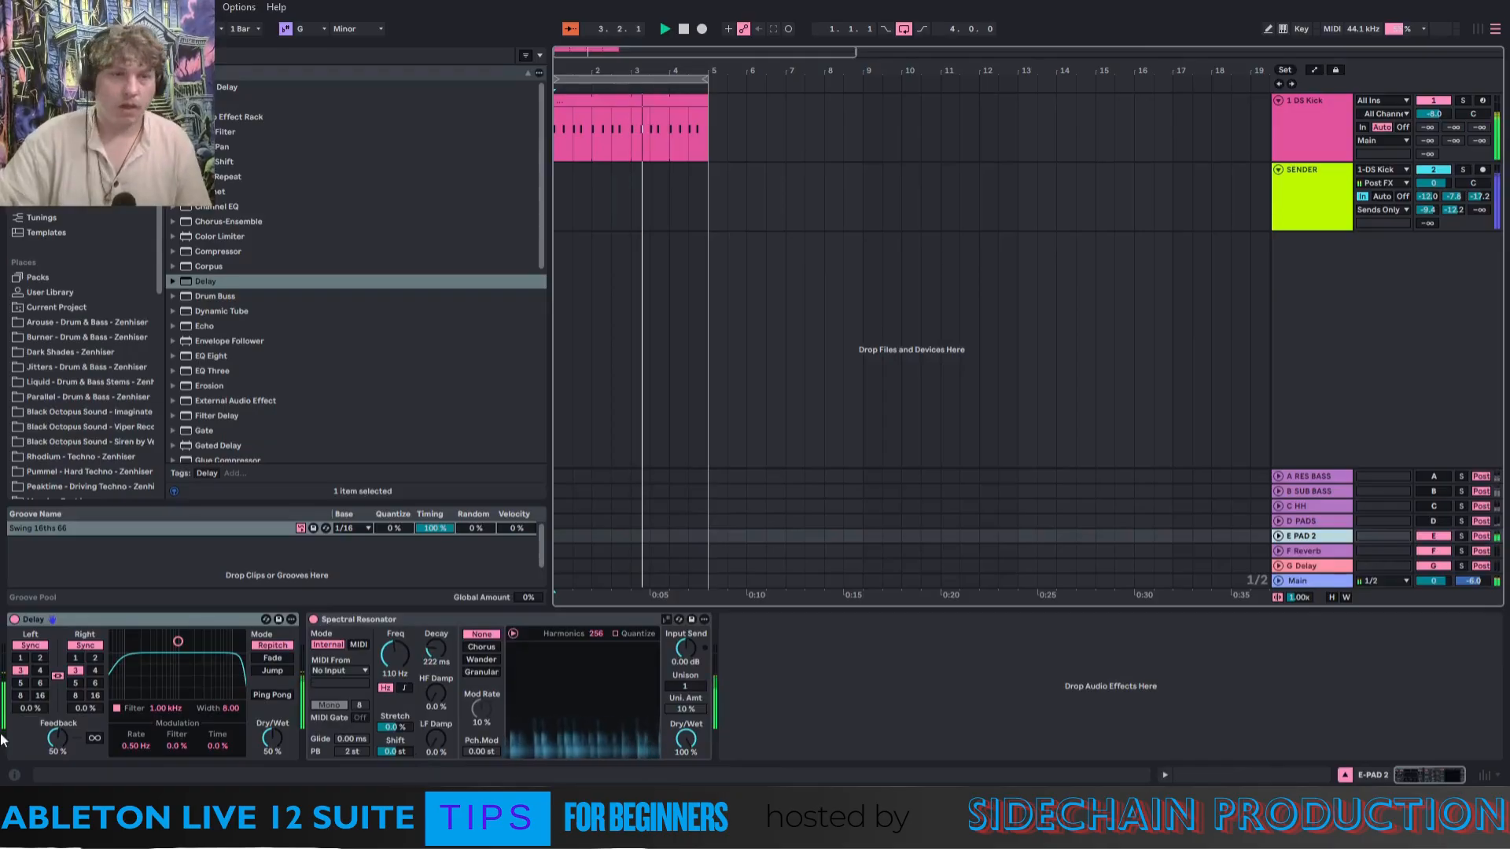
Switch the Spectral Resonator's frequency on PAD 2 to note values and set it to G2.
click(404, 689)
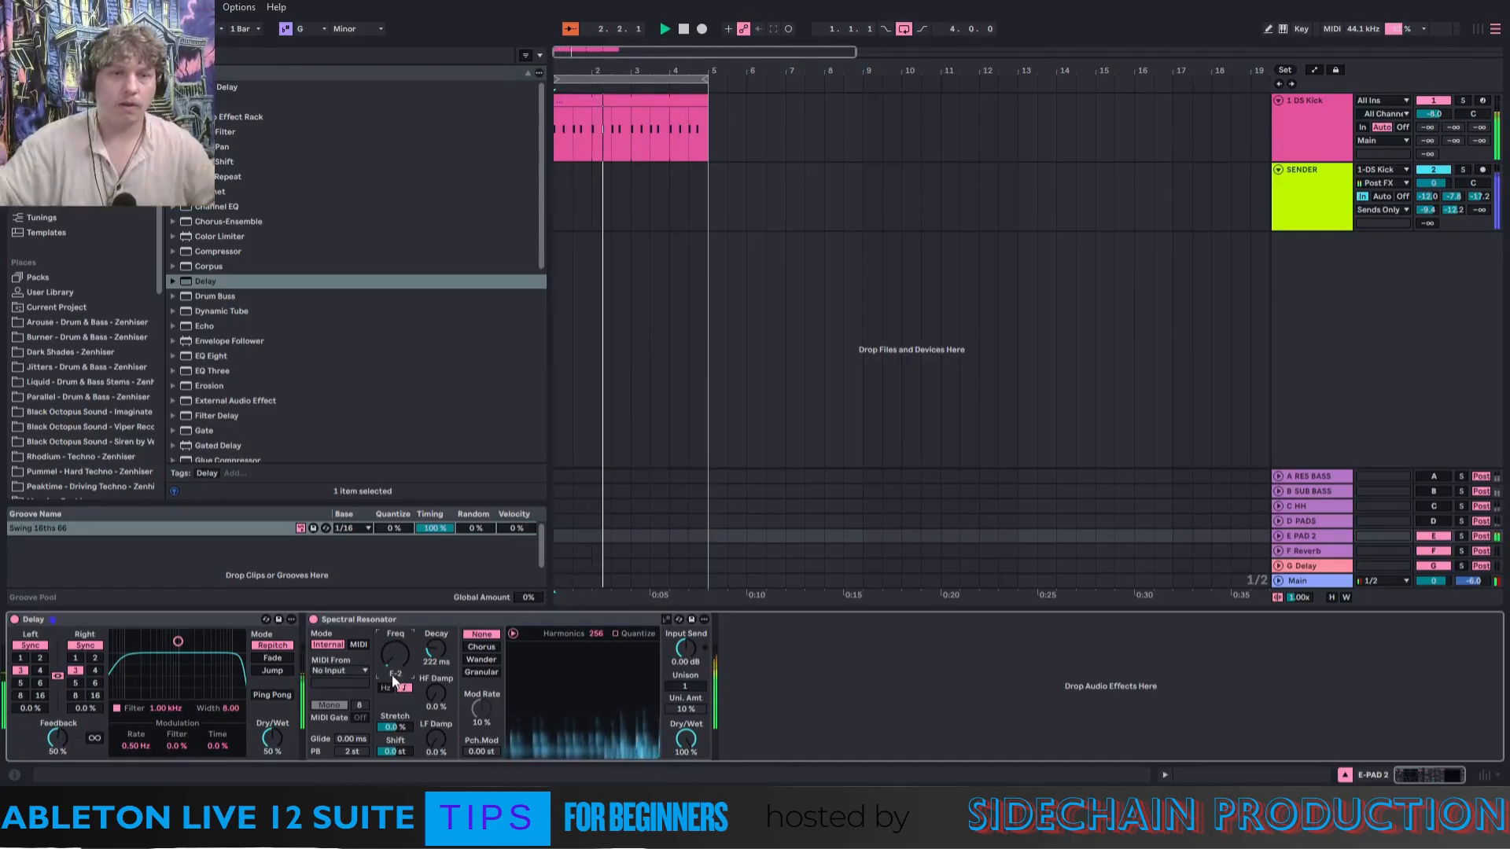
drag(392, 676, 392, 645)
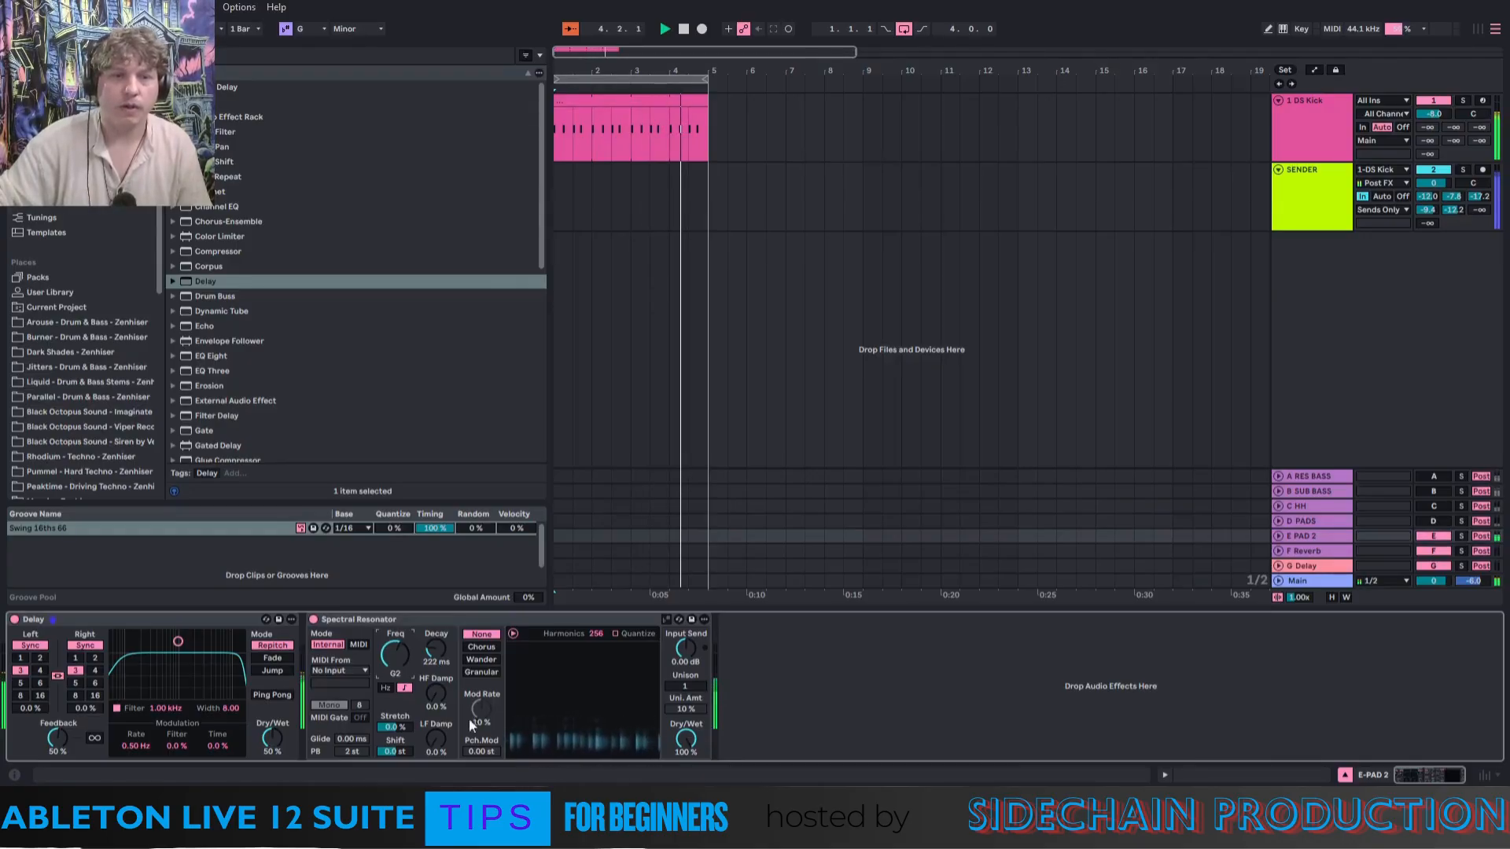
Set the Spectral Resonator's decay to 507 ms and its unison to 2 voices on PAD 2.
mouse_move(432, 653)
mouse_down()
mouse_move(432, 627)
mouse_move(432, 642)
mouse_up()
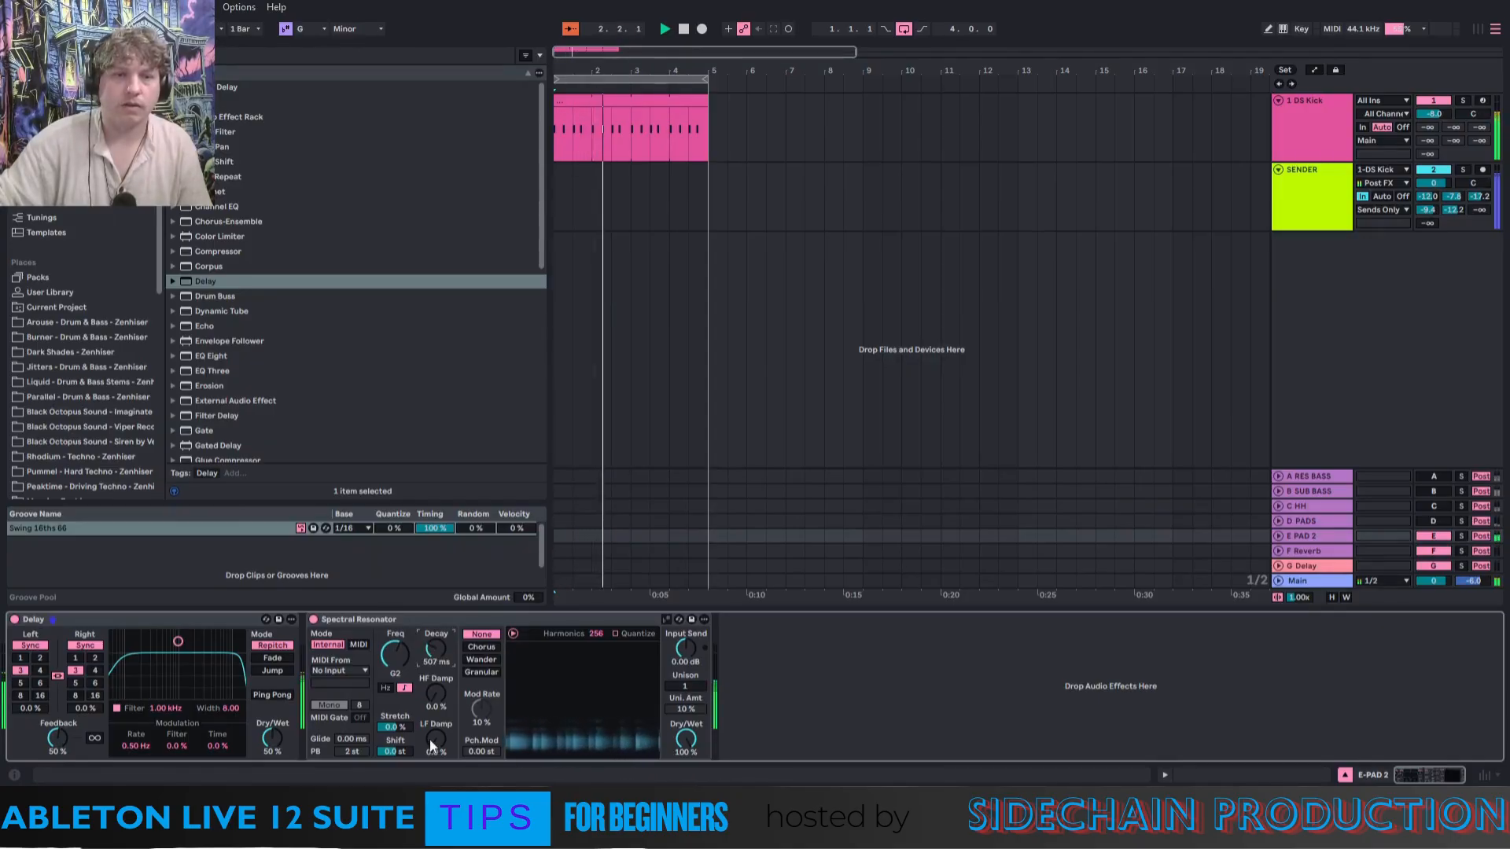
click(685, 687)
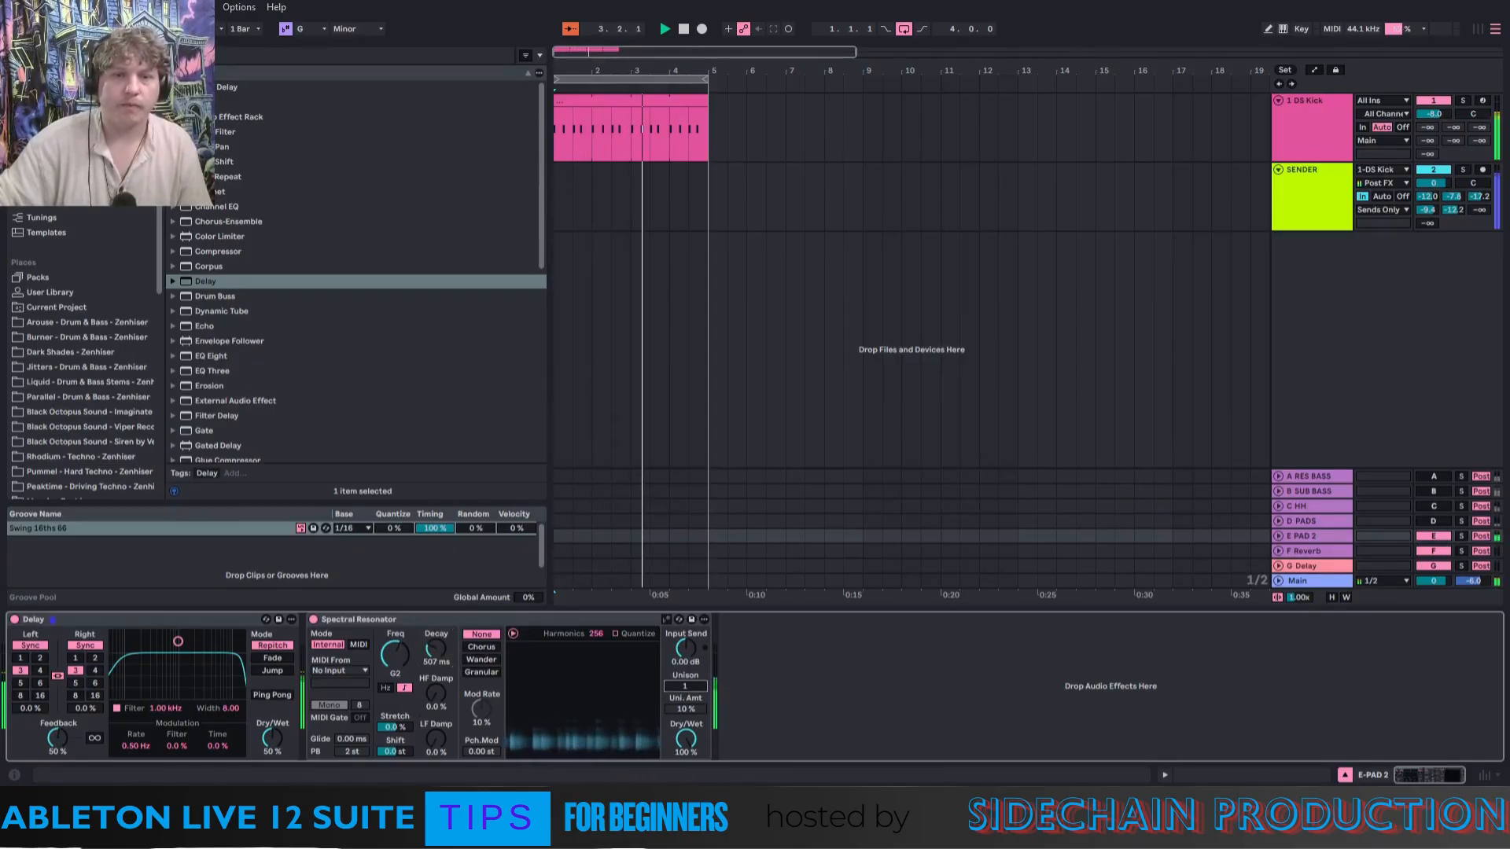
drag(685, 687, 685, 680)
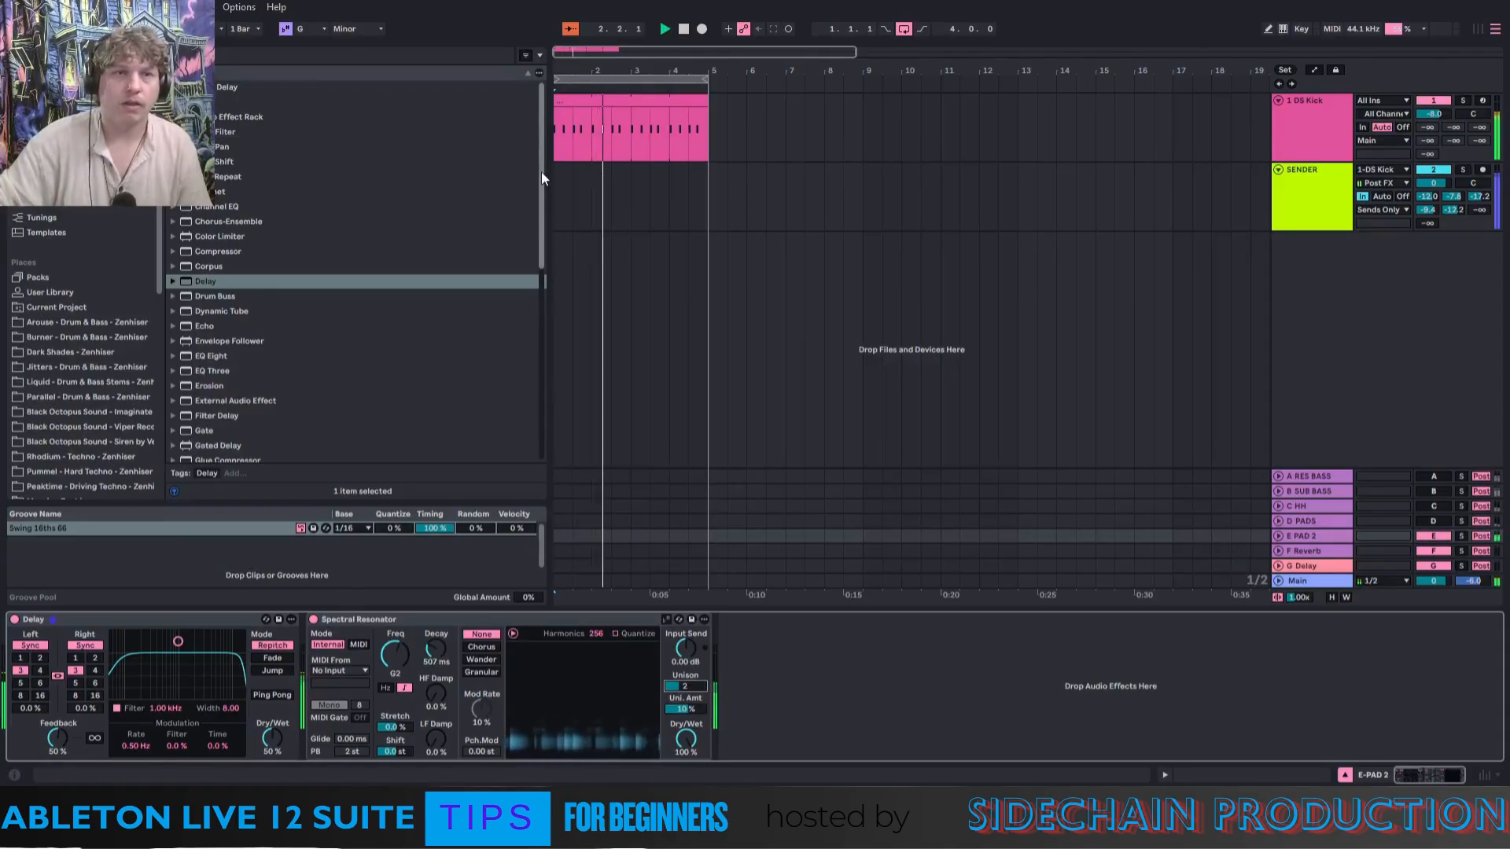
Add Erosion and EQ Eight after the Spectral Resonator and open the EQ's enlarged display.
drag(541, 172, 552, 262)
drag(224, 201, 786, 676)
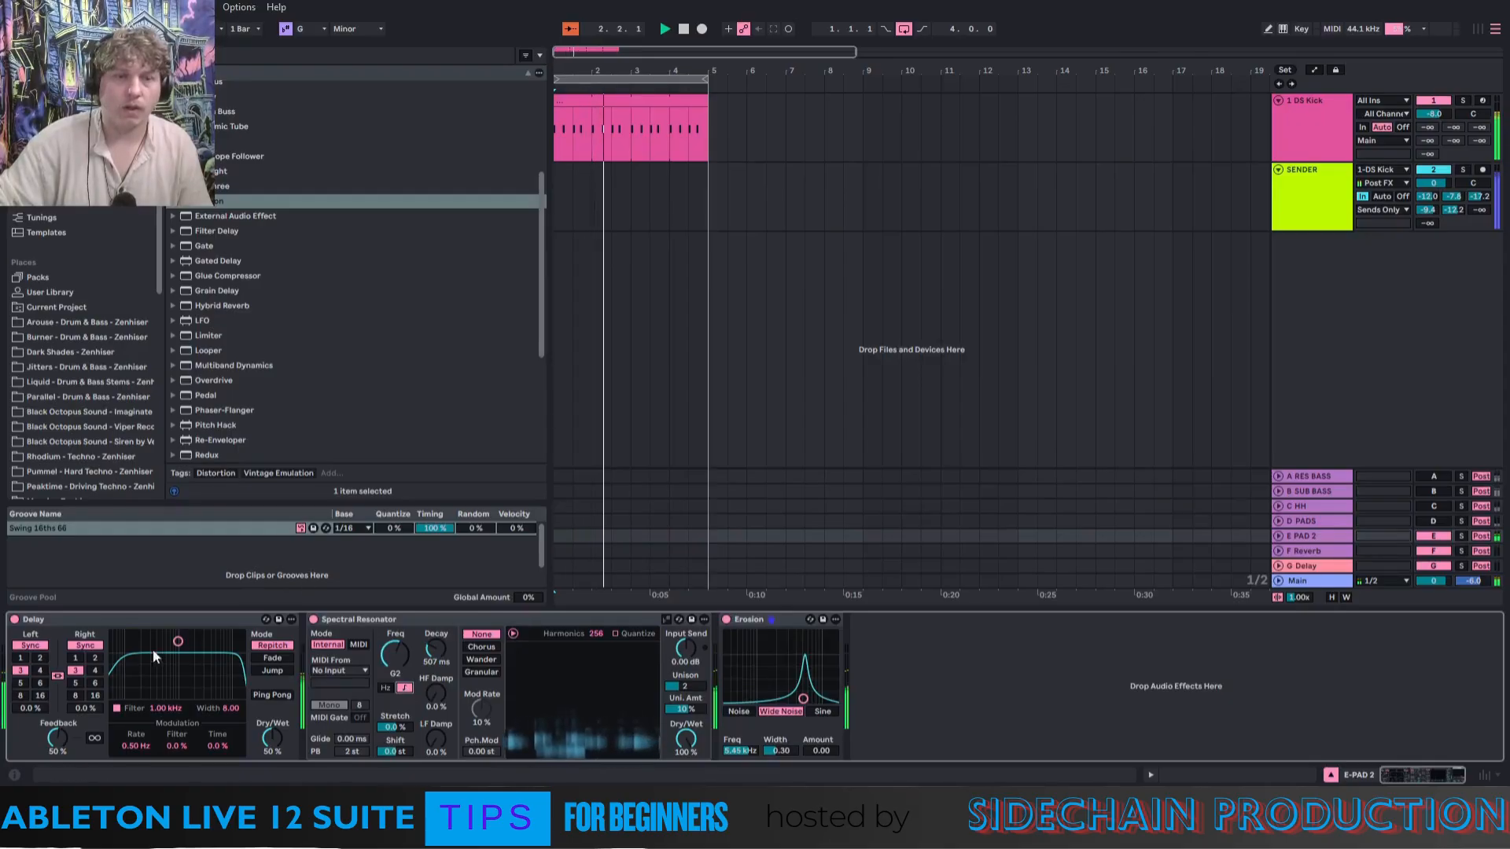
drag(224, 170, 910, 674)
click(1217, 636)
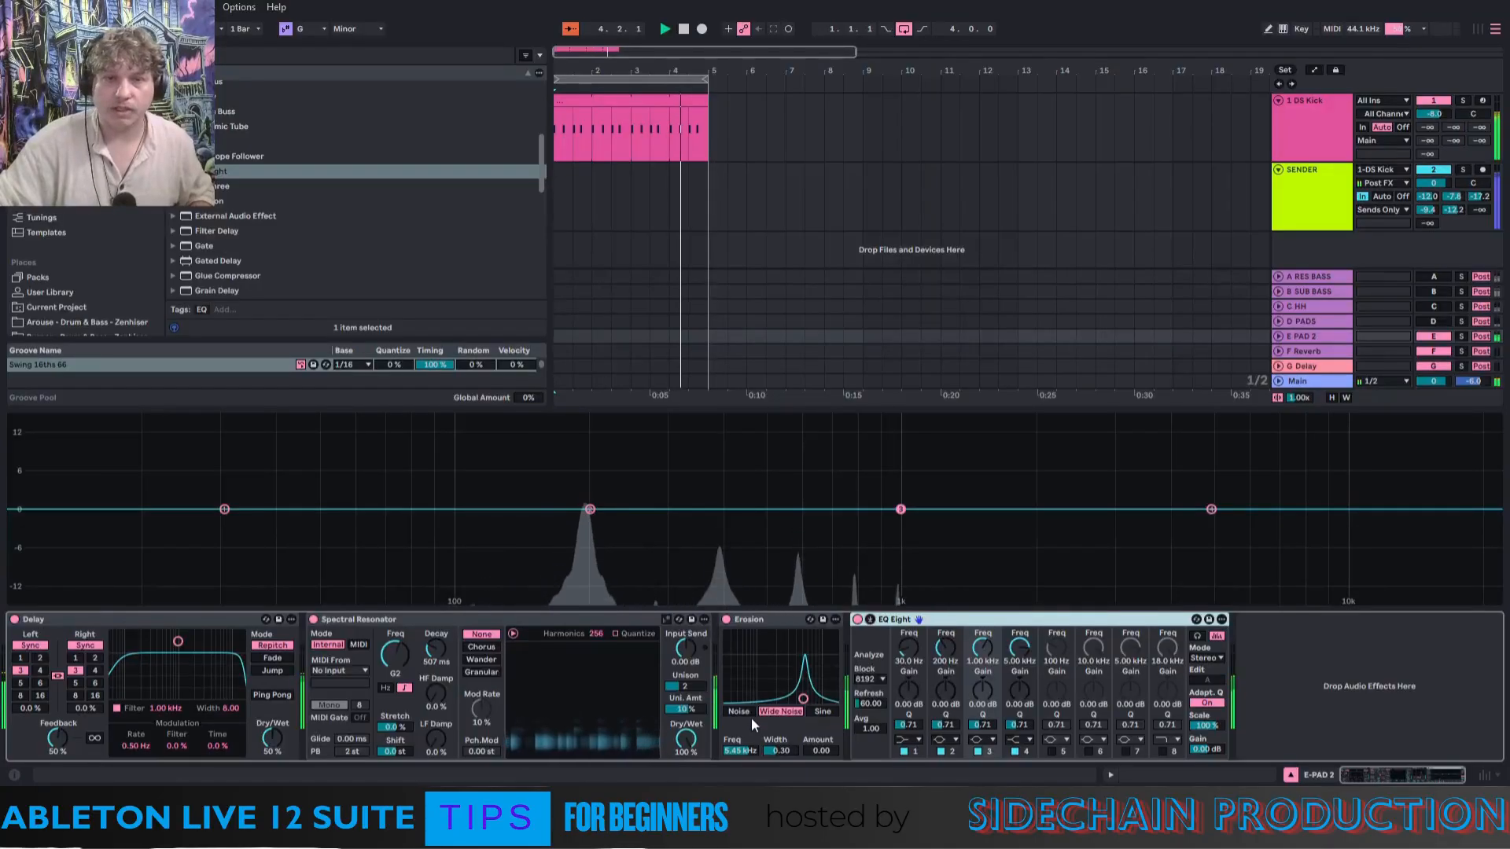
Set Erosion to 394 Hz, width 0.38 and amount 29.3, and fold the Spectral Resonator, Erosion and the enlarged EQ display.
scroll(738, 752, down, 10)
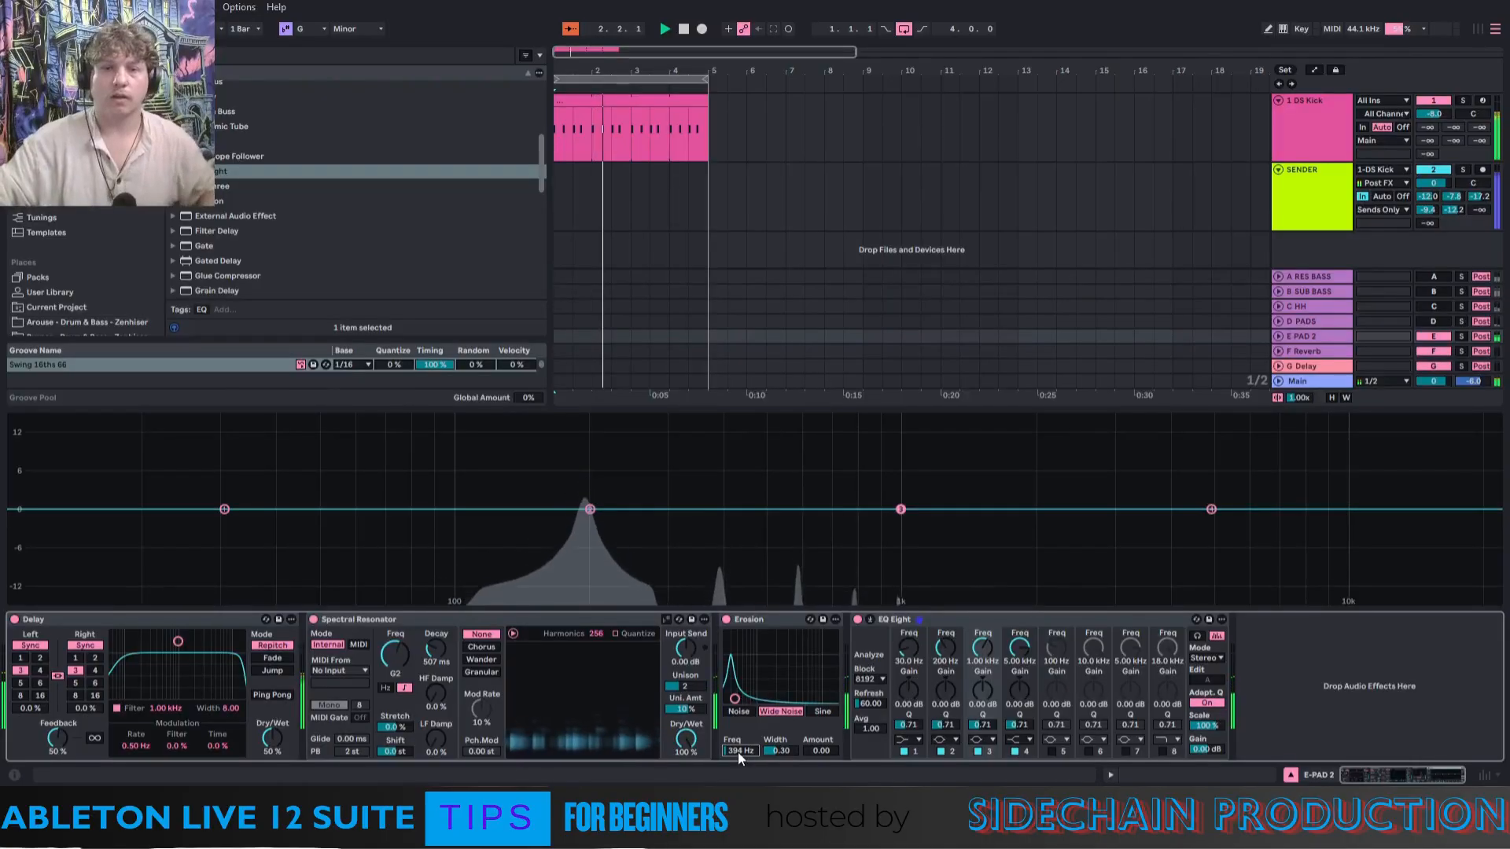
drag(815, 748, 780, 747)
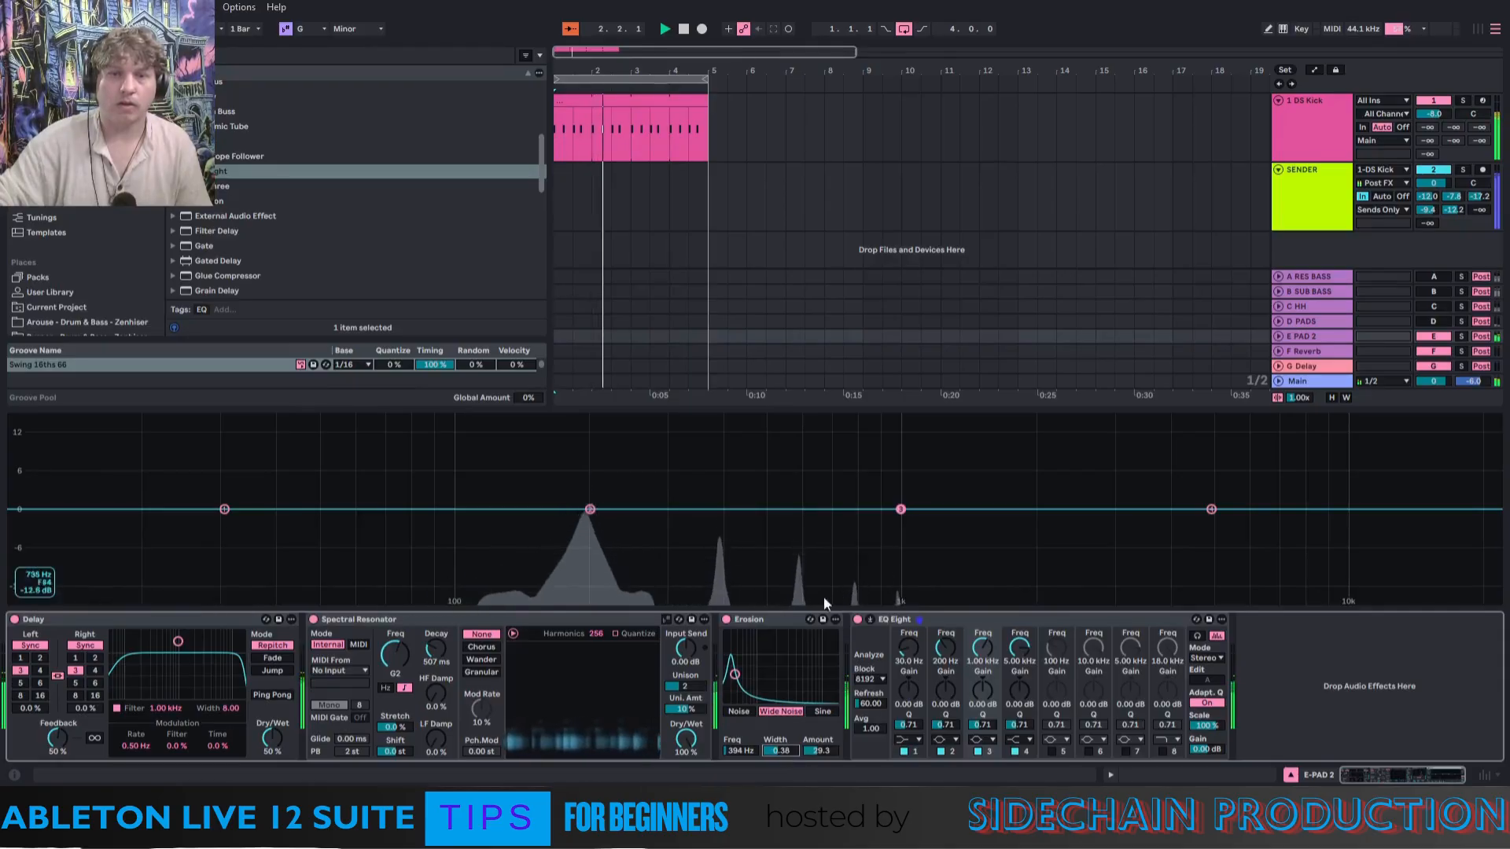
double_click(379, 621)
double_click(379, 621)
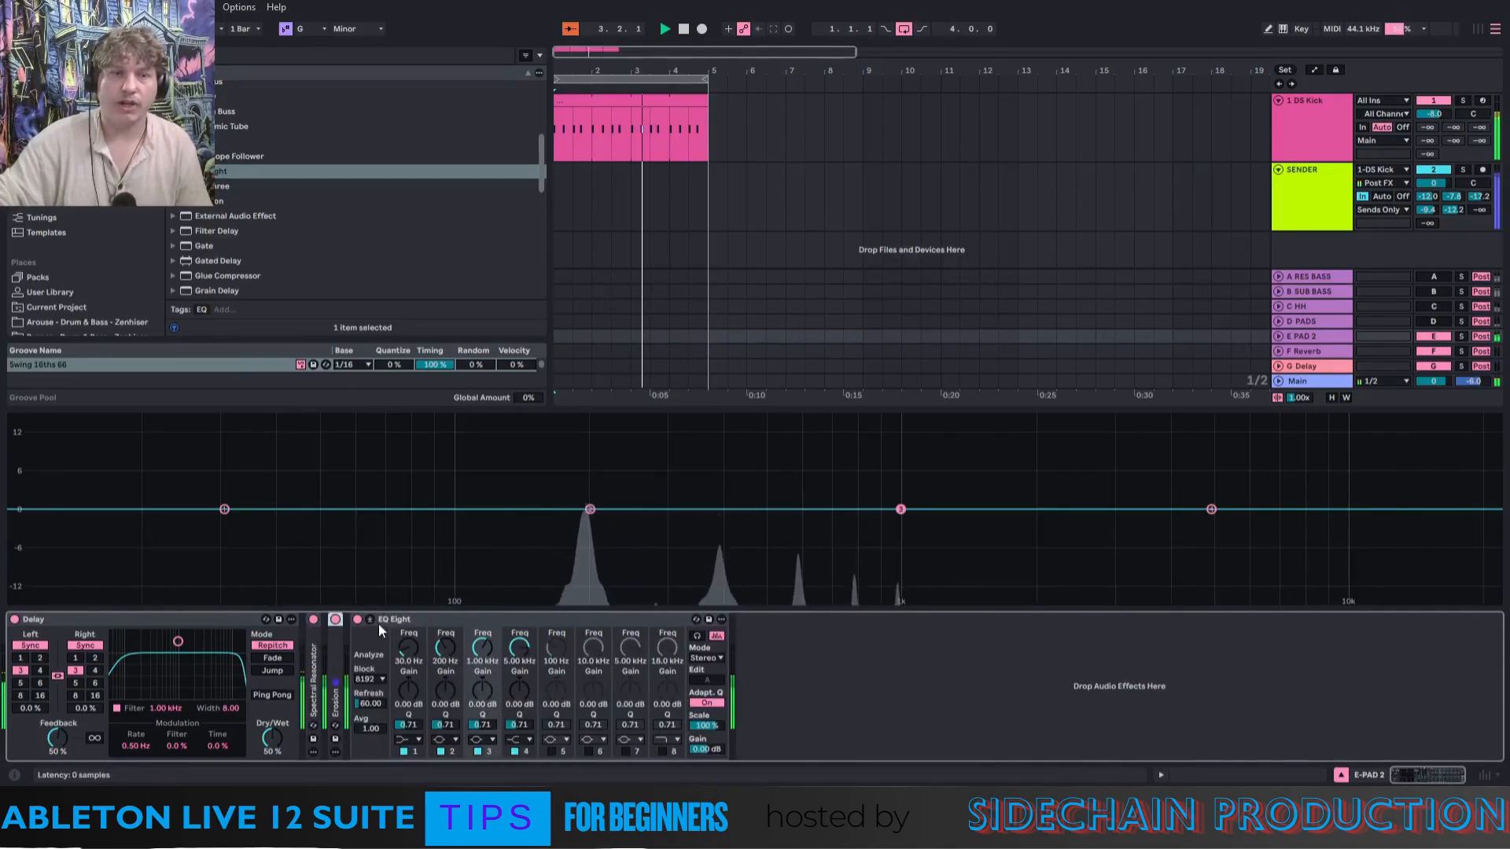
click(371, 619)
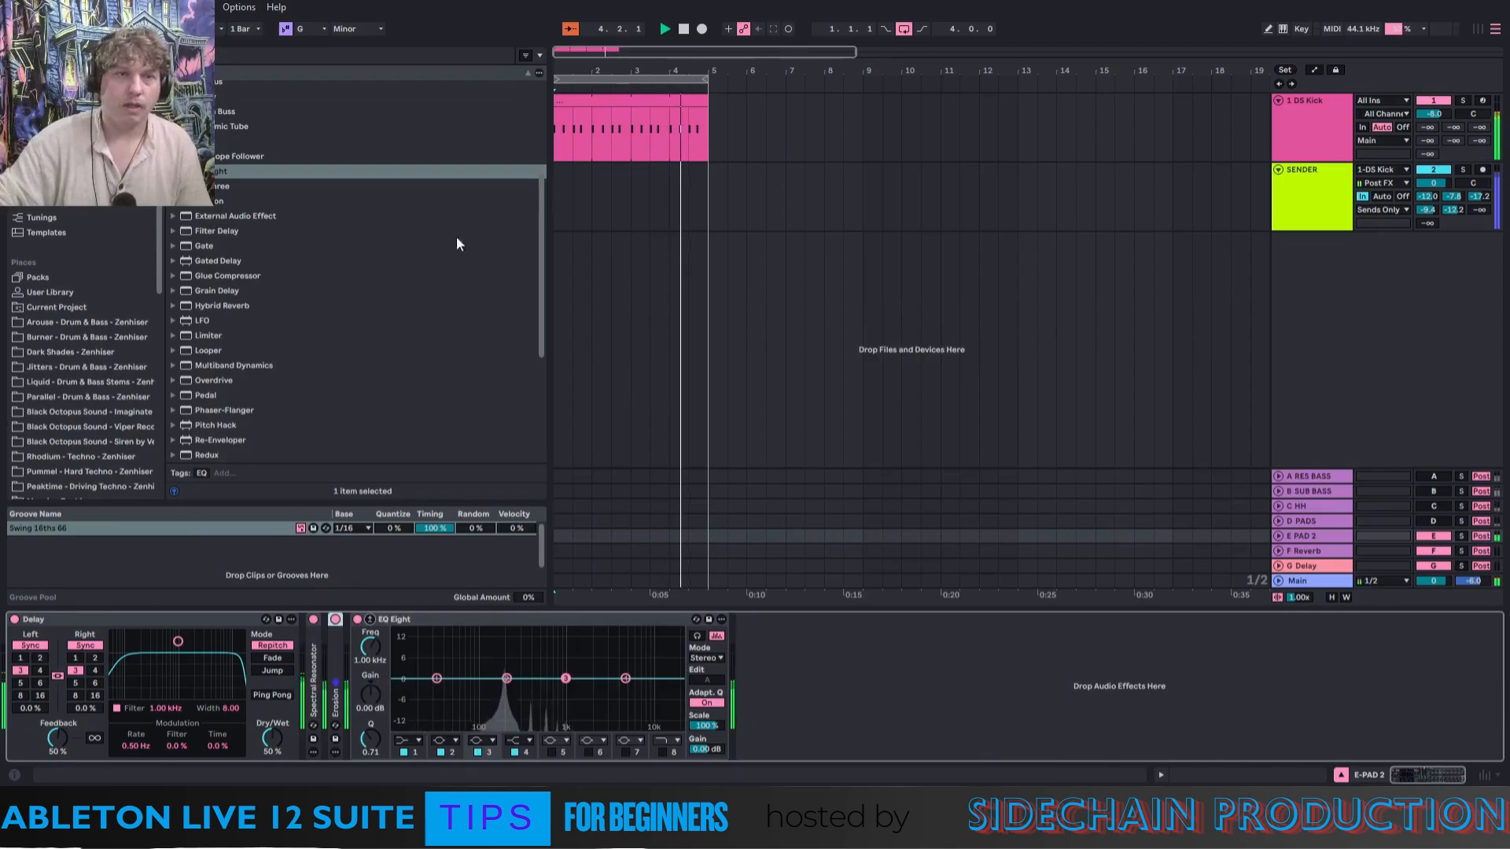
Add an Auto Filter after EQ Eight on PAD 2 and set its cutoff to about 2.78 kHz.
scroll(249, 191, up, 4)
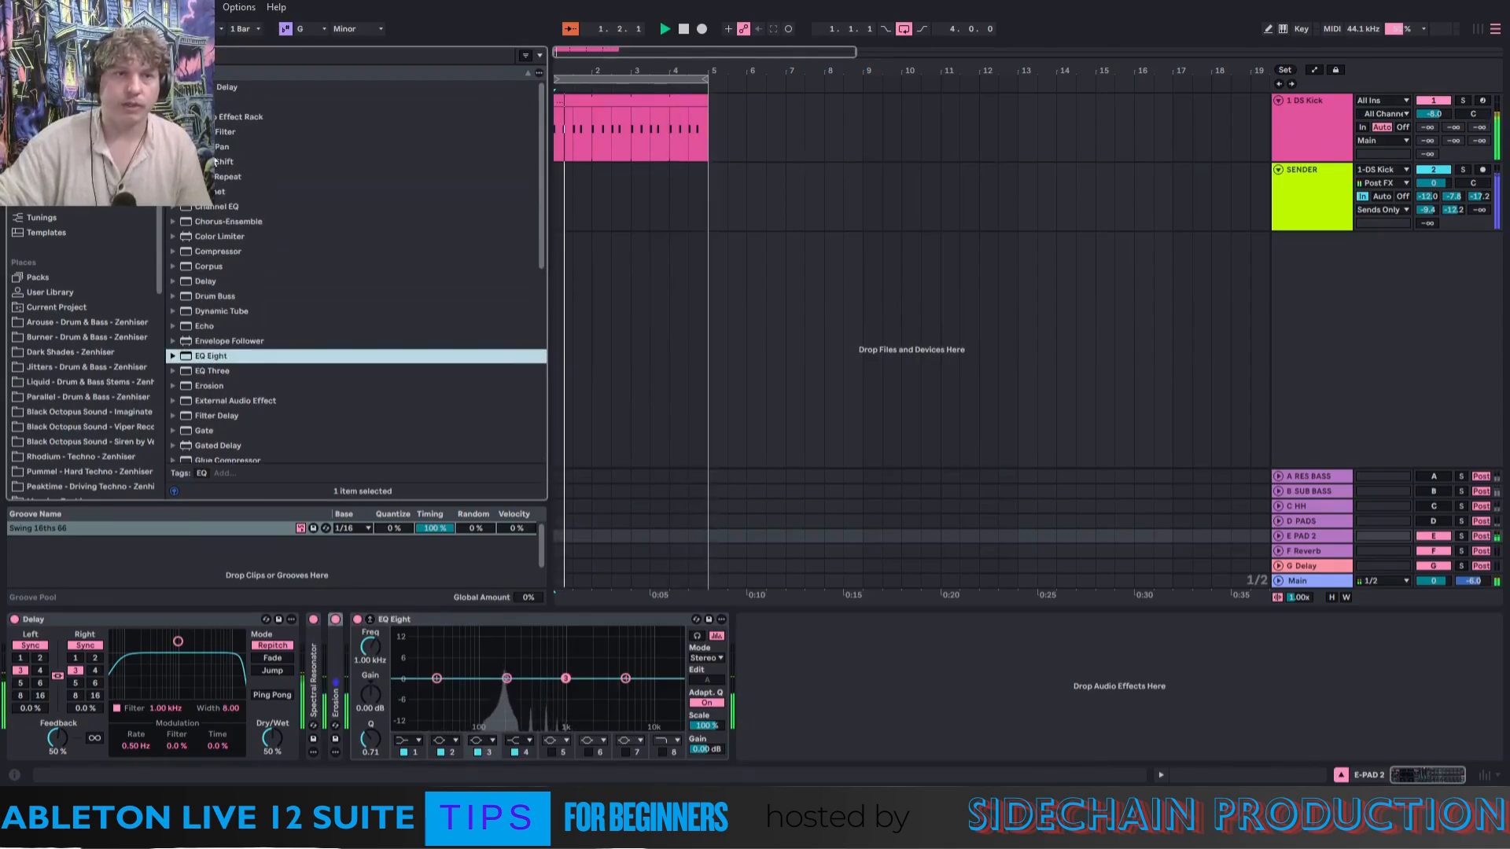
drag(219, 132, 771, 707)
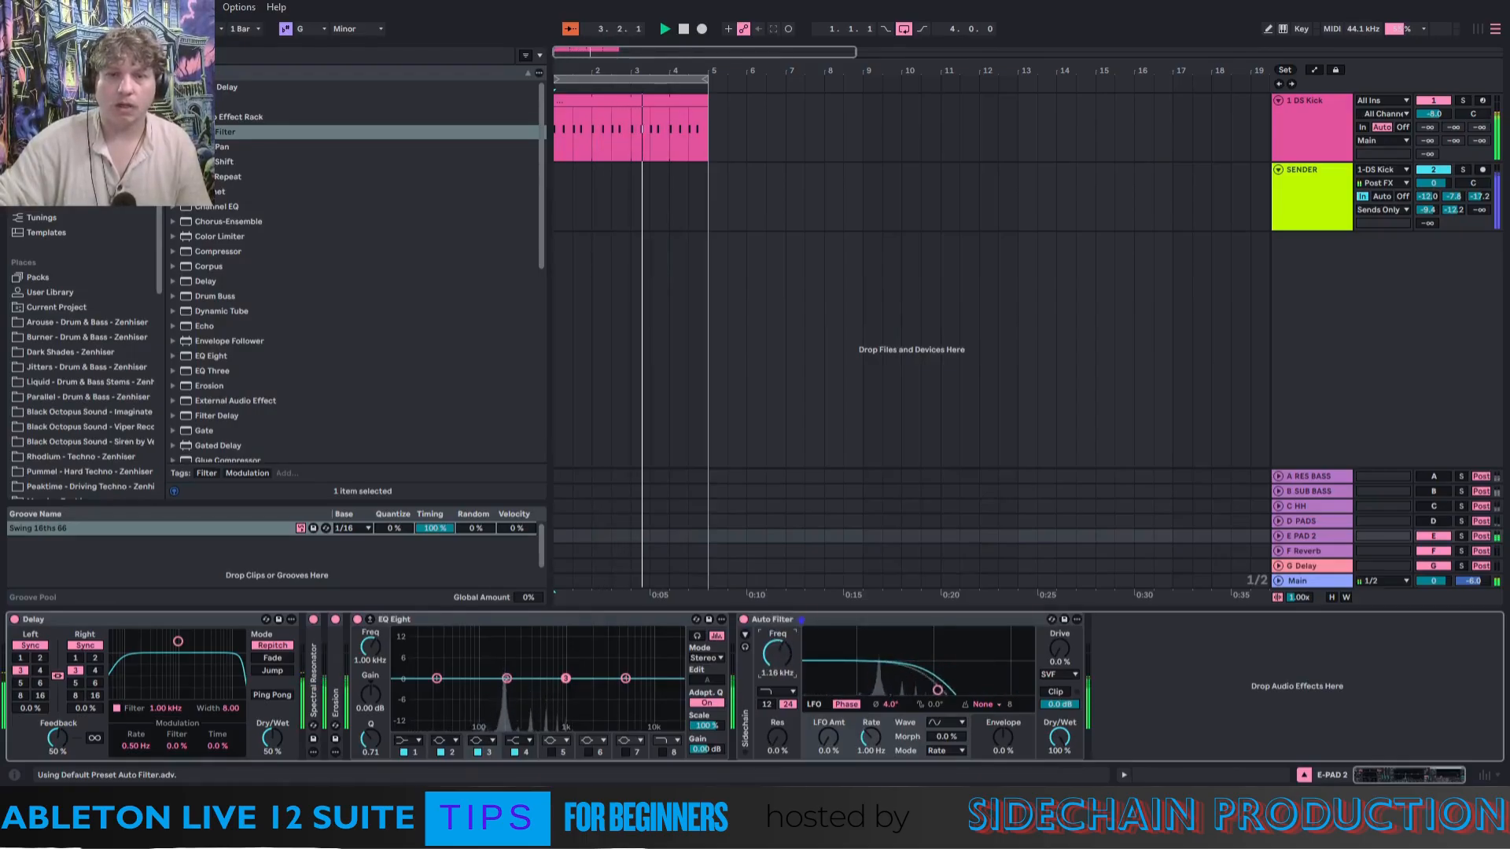
drag(777, 654, 777, 643)
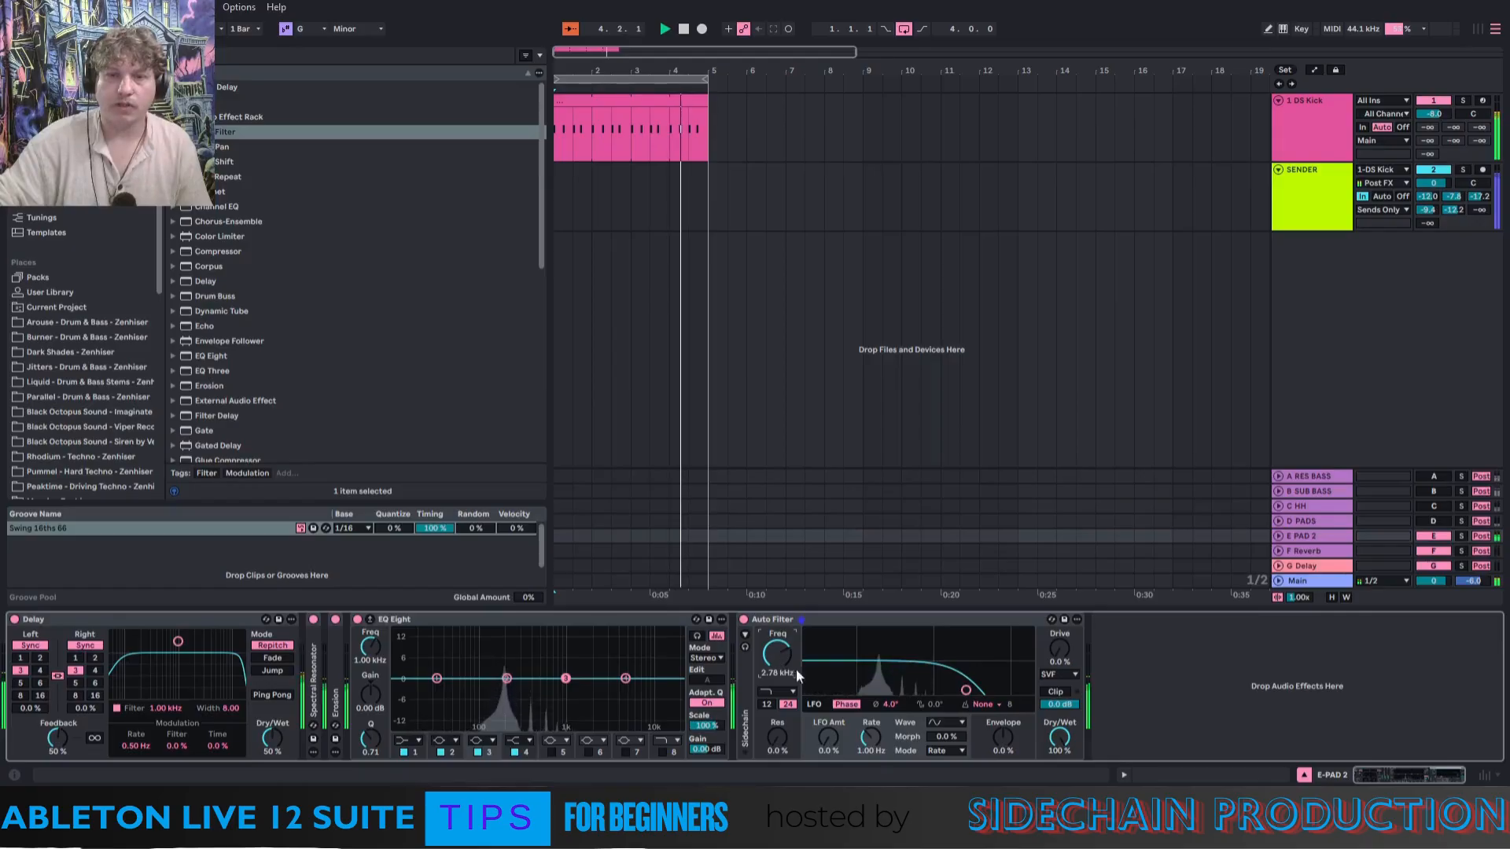
Set the Auto Filter's LFO amount to 4.9 %, try the ramp waveforms and settle on Triangle.
click(939, 721)
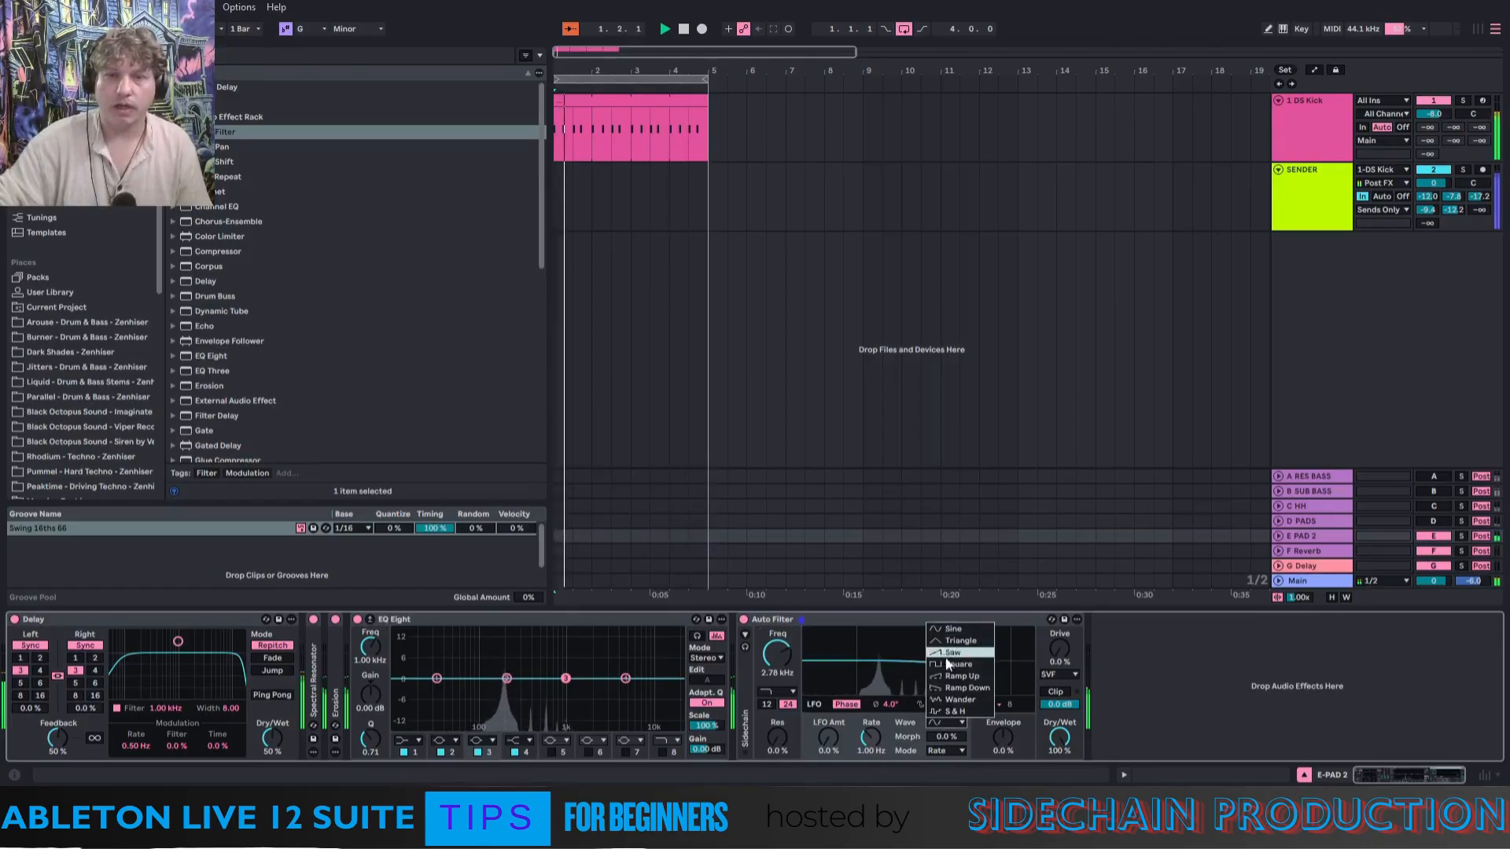
click(949, 689)
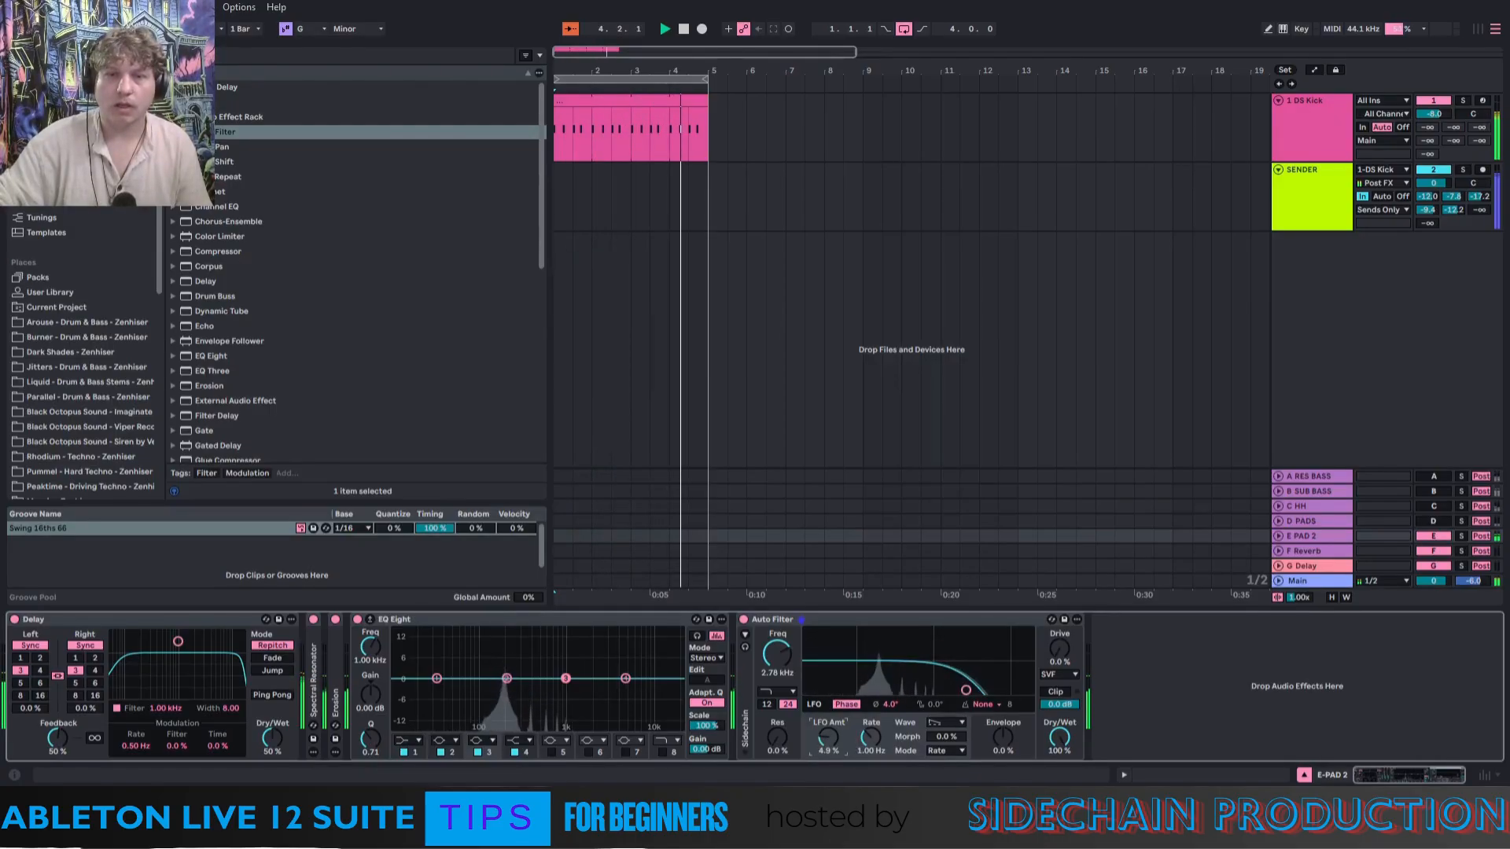
click(955, 724)
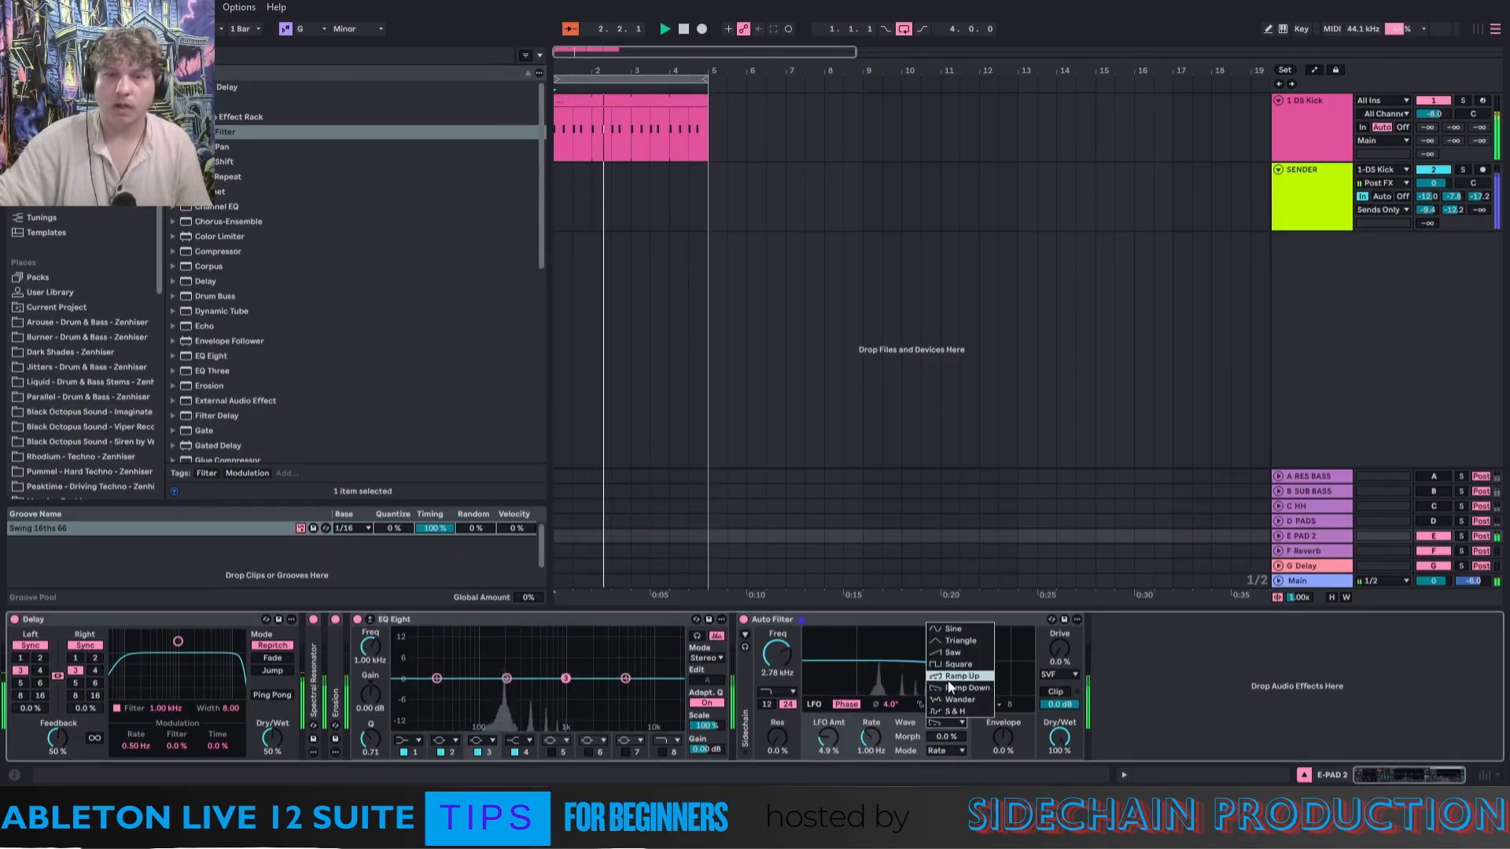
click(947, 678)
click(946, 719)
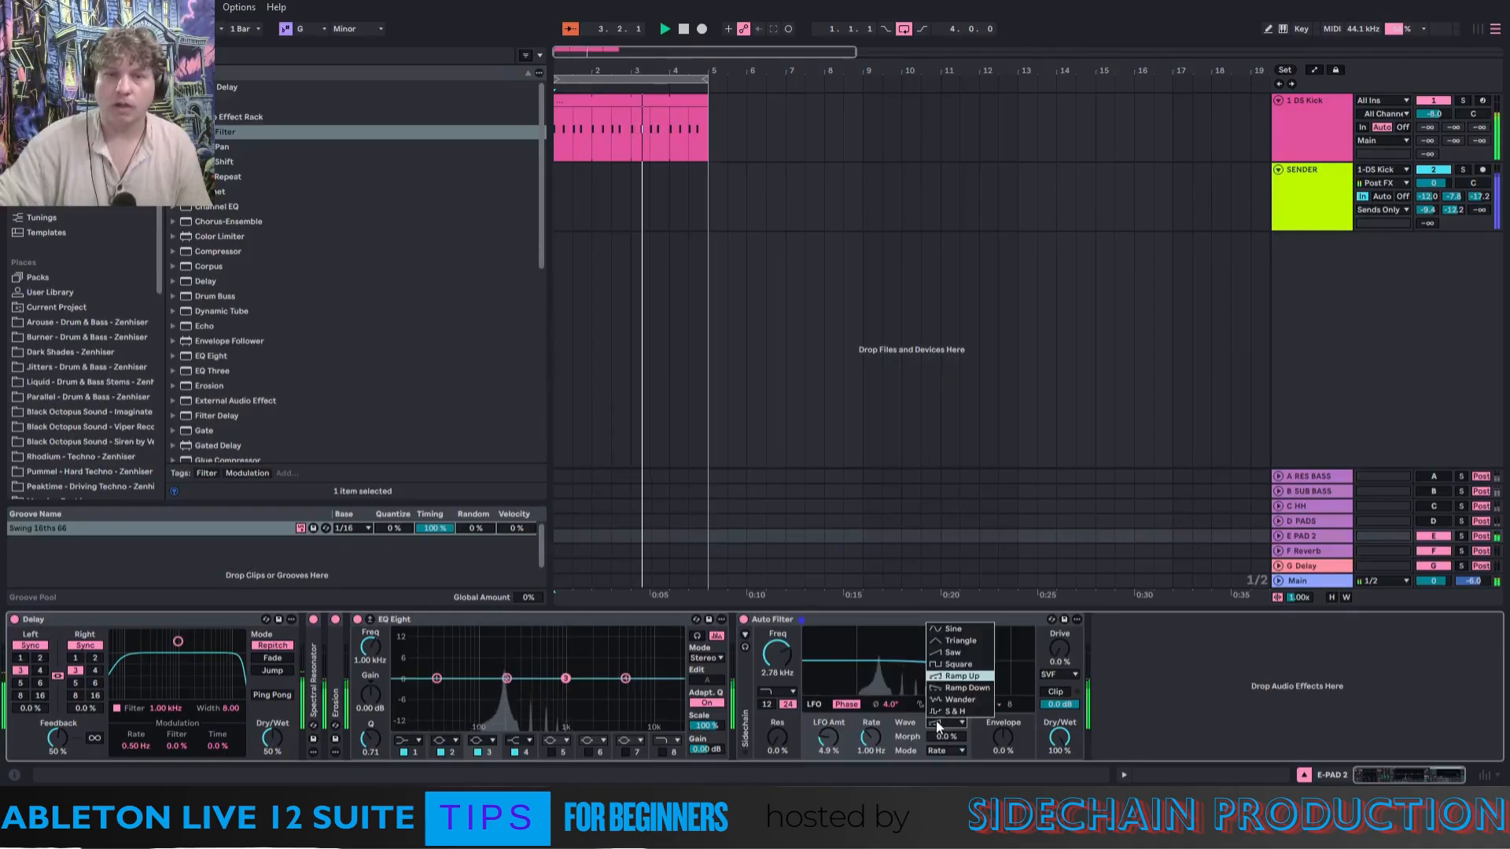
click(958, 641)
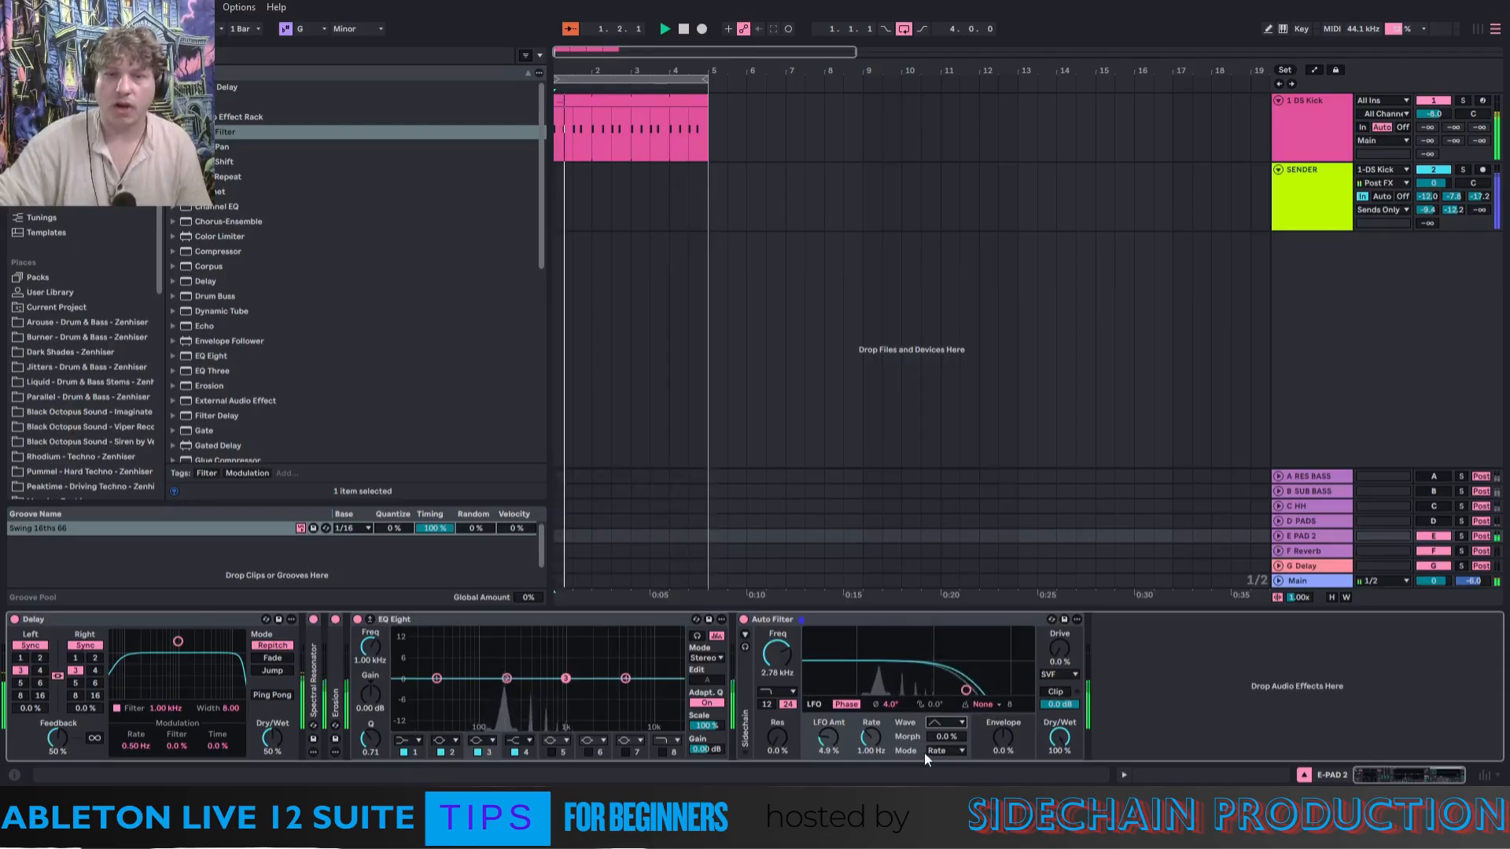
Set the Auto Filter's LFO to Triplet at rate 4 and amount 16 %, with 29 % resonance and a 2.23 kHz cutoff.
click(936, 752)
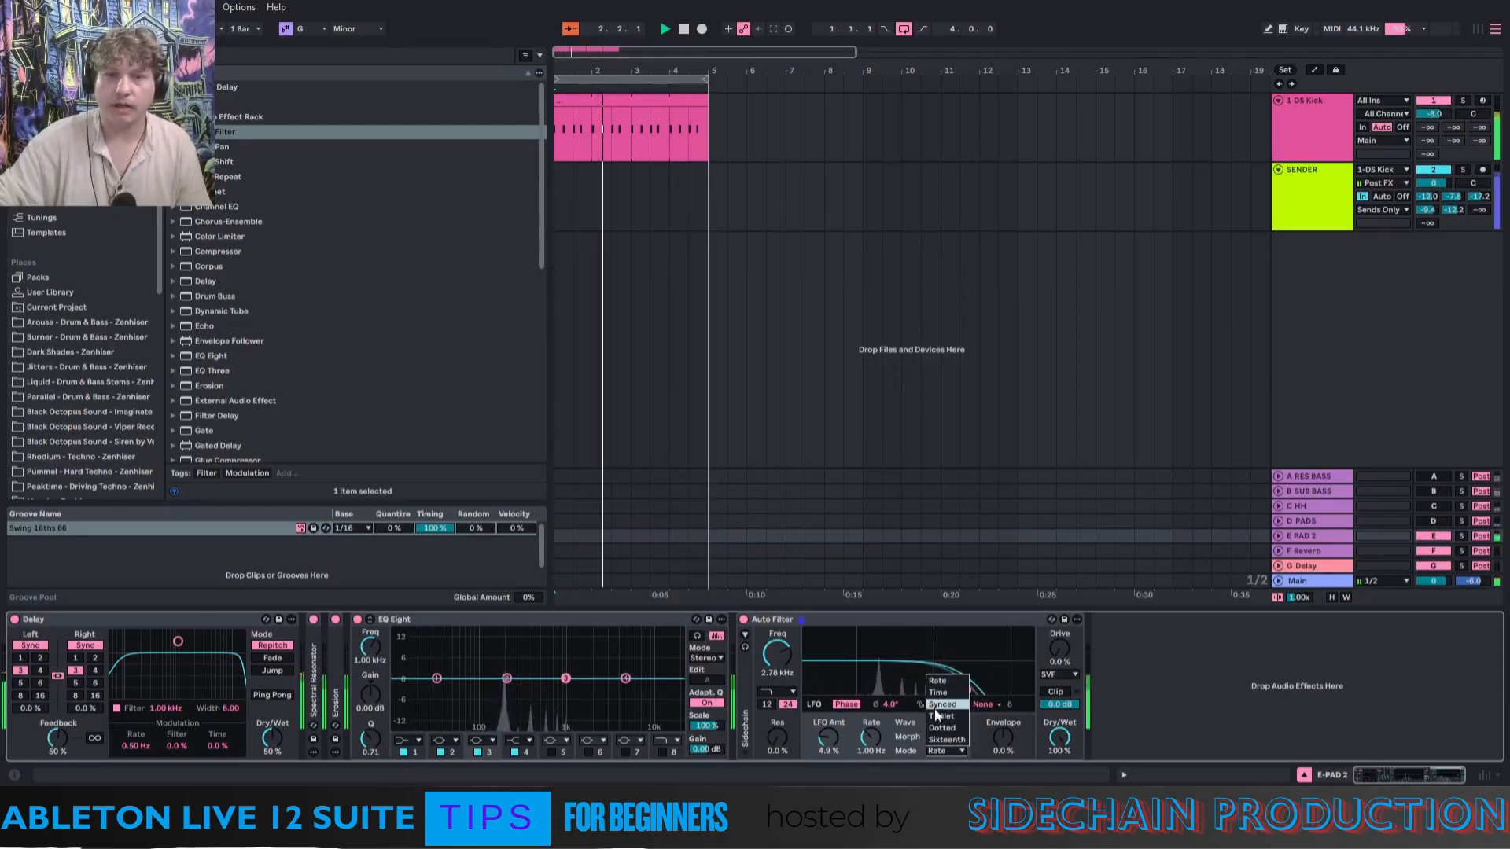
click(941, 716)
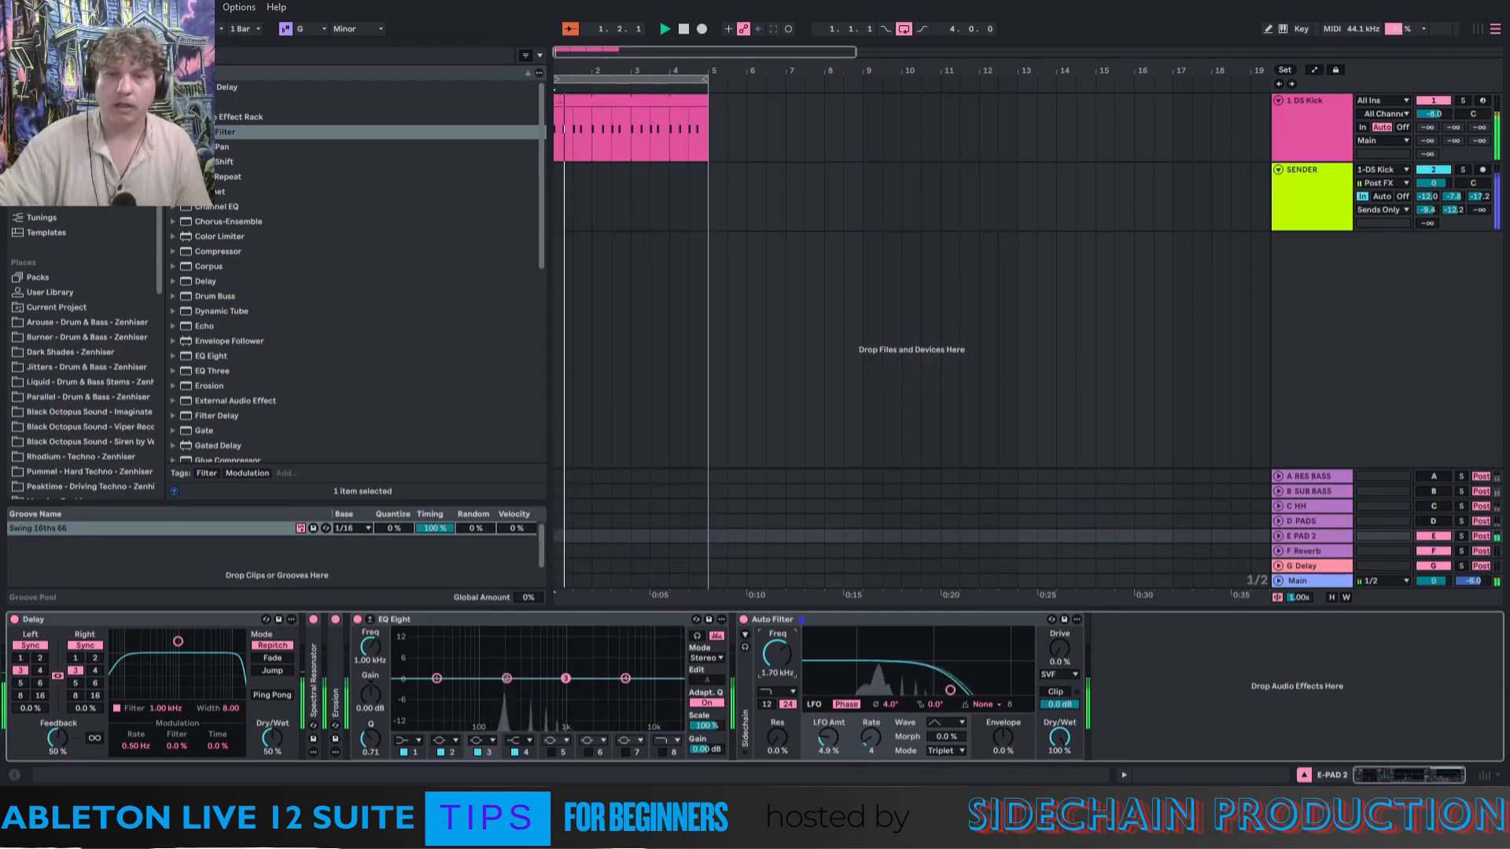
drag(775, 745, 822, 735)
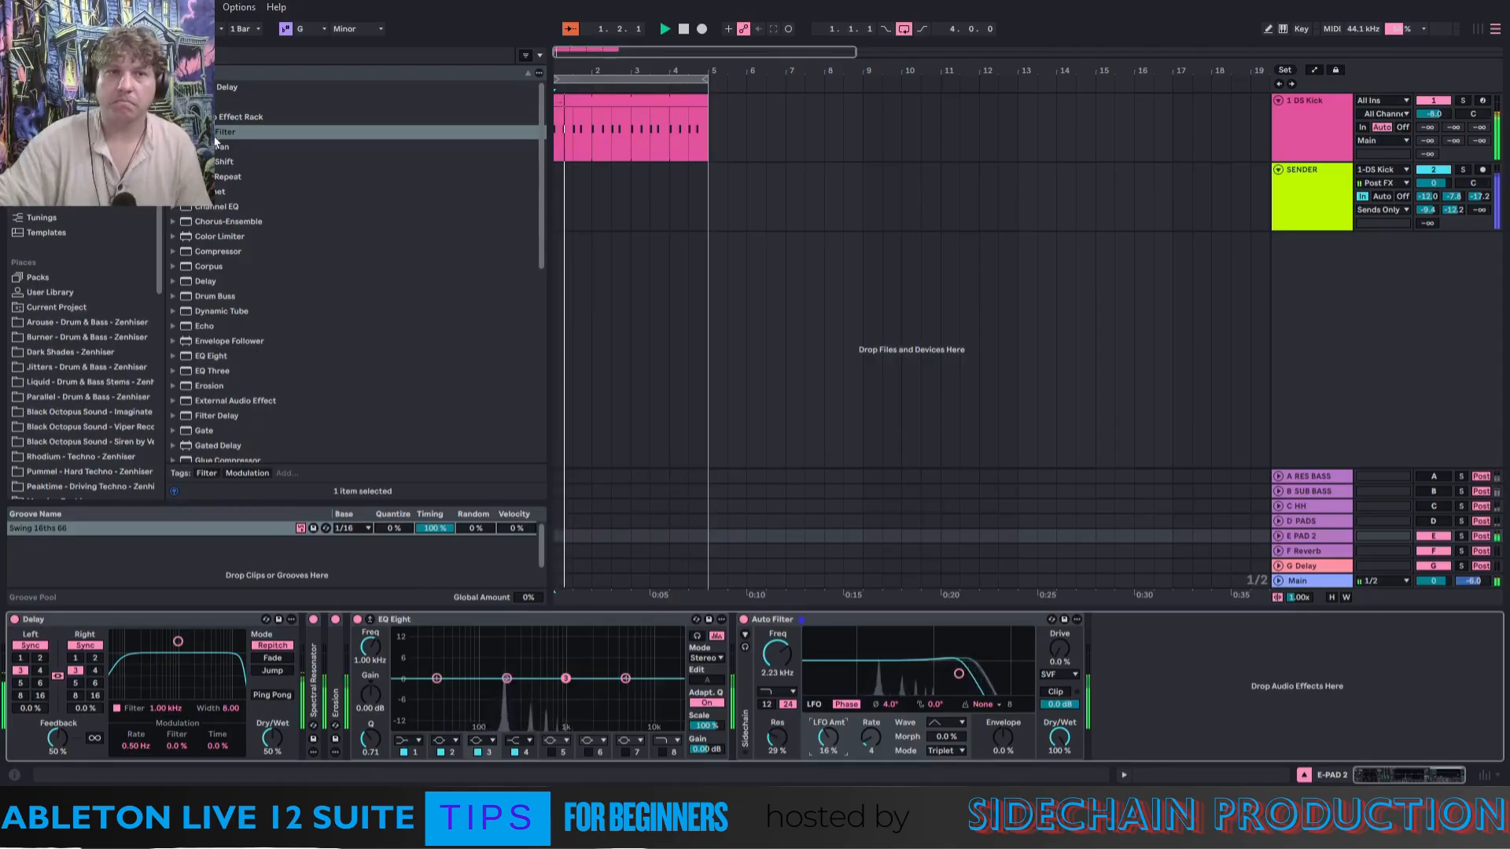
Add a second Auto Filter at the end of the chain as a High-pass with a cutoff of about 98 Hz.
drag(224, 133, 1197, 685)
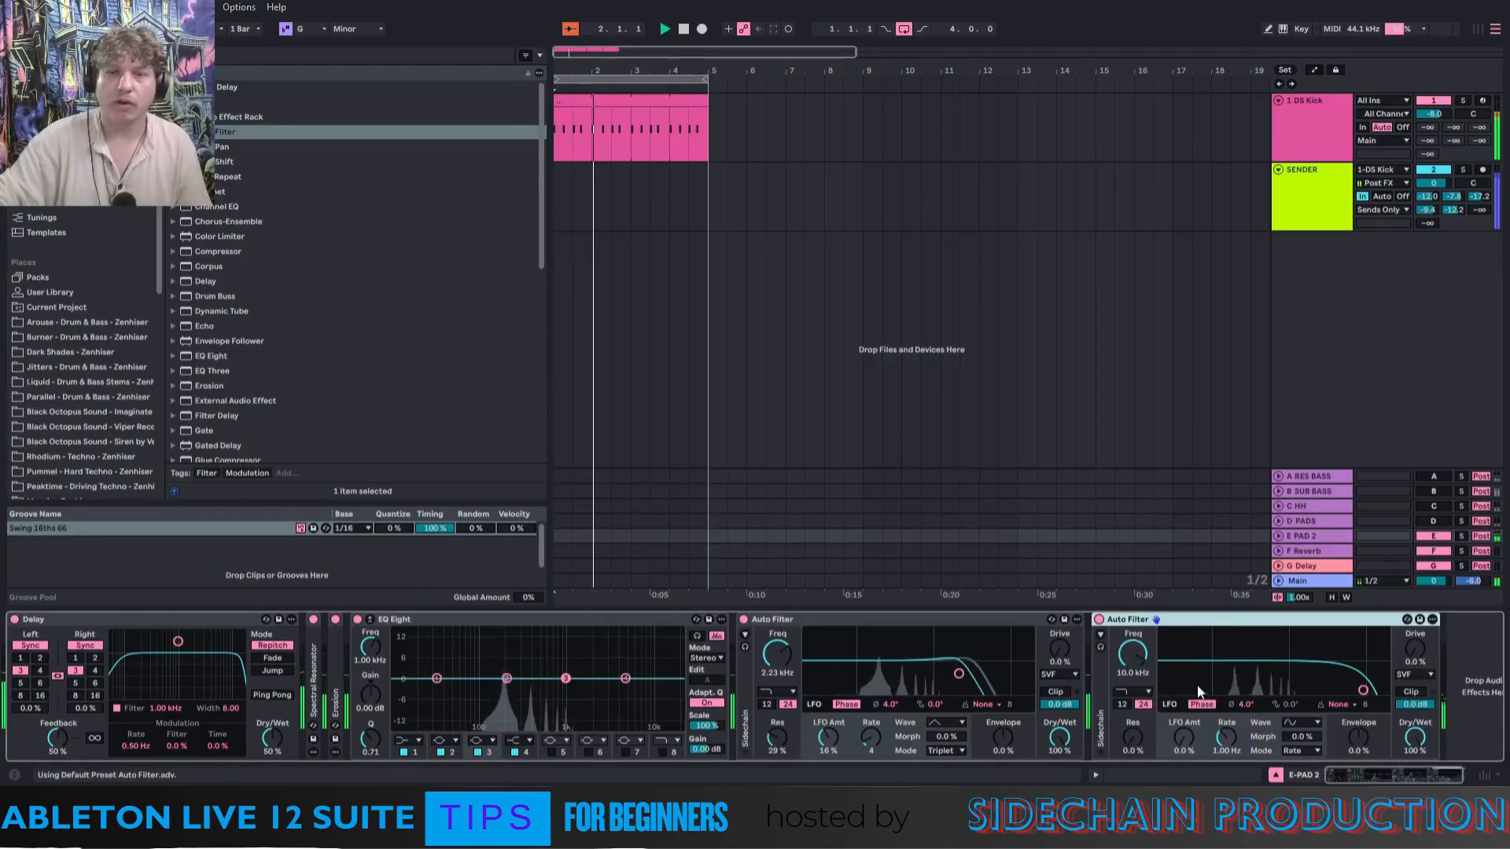
click(1132, 693)
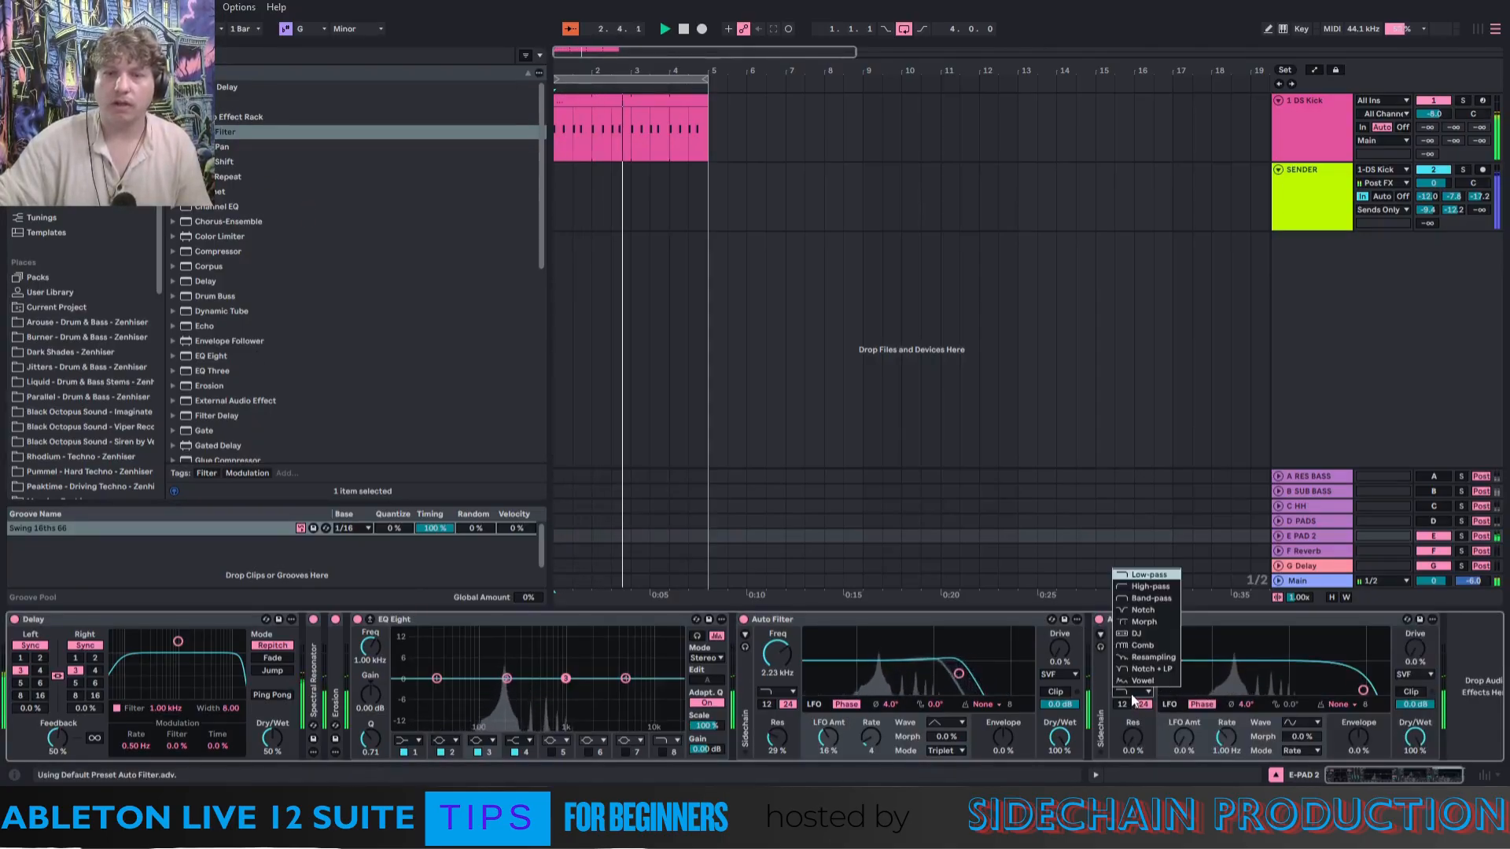
click(1150, 586)
drag(1362, 690, 1227, 691)
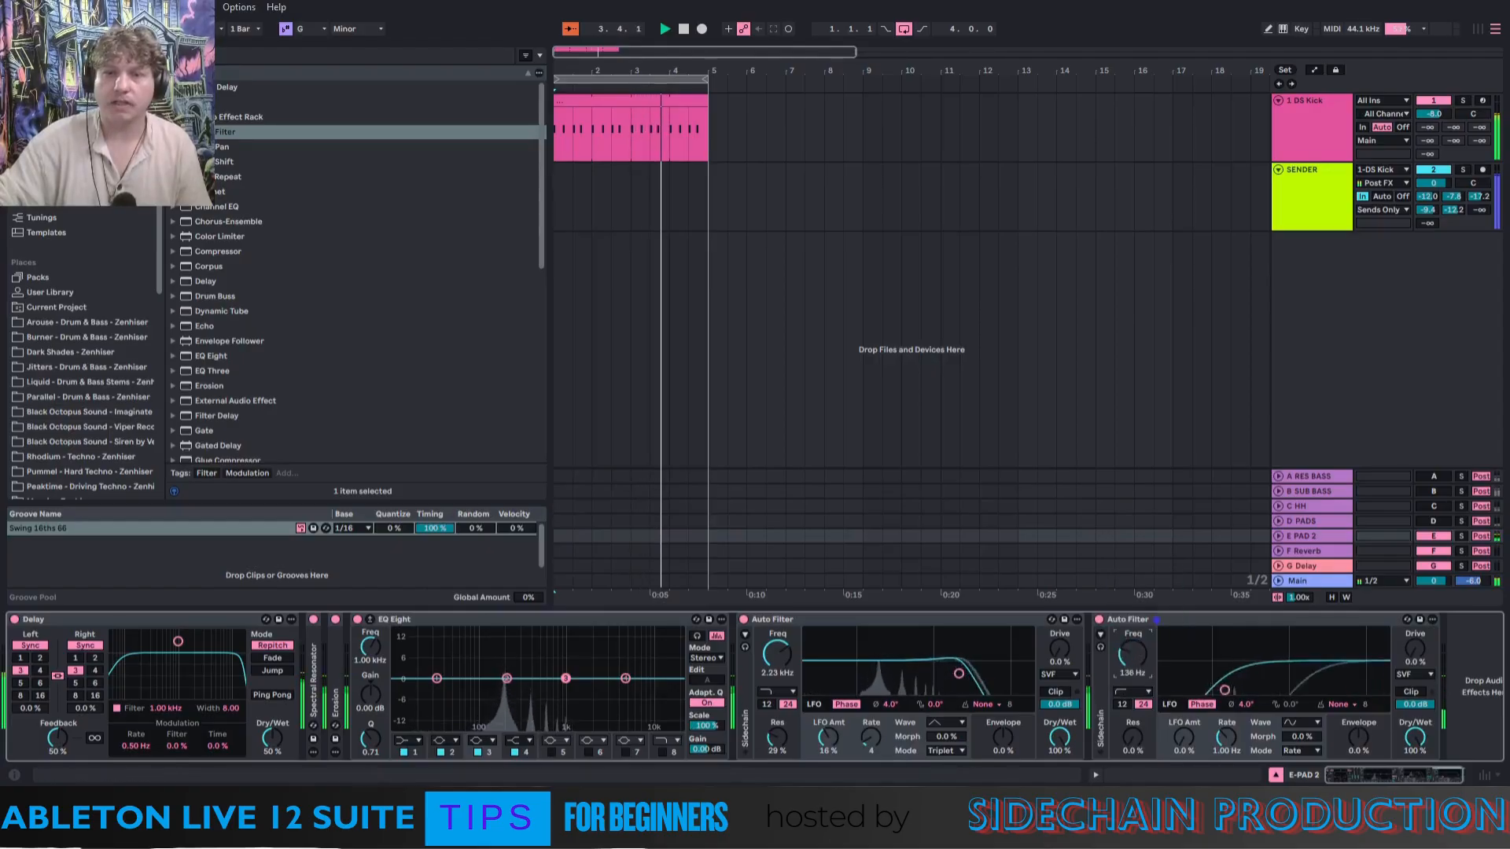
Give the high-pass Auto Filter a Triplet LFO with the Ramp Up waveform, rate 2 and an amount of 27 %.
click(1291, 752)
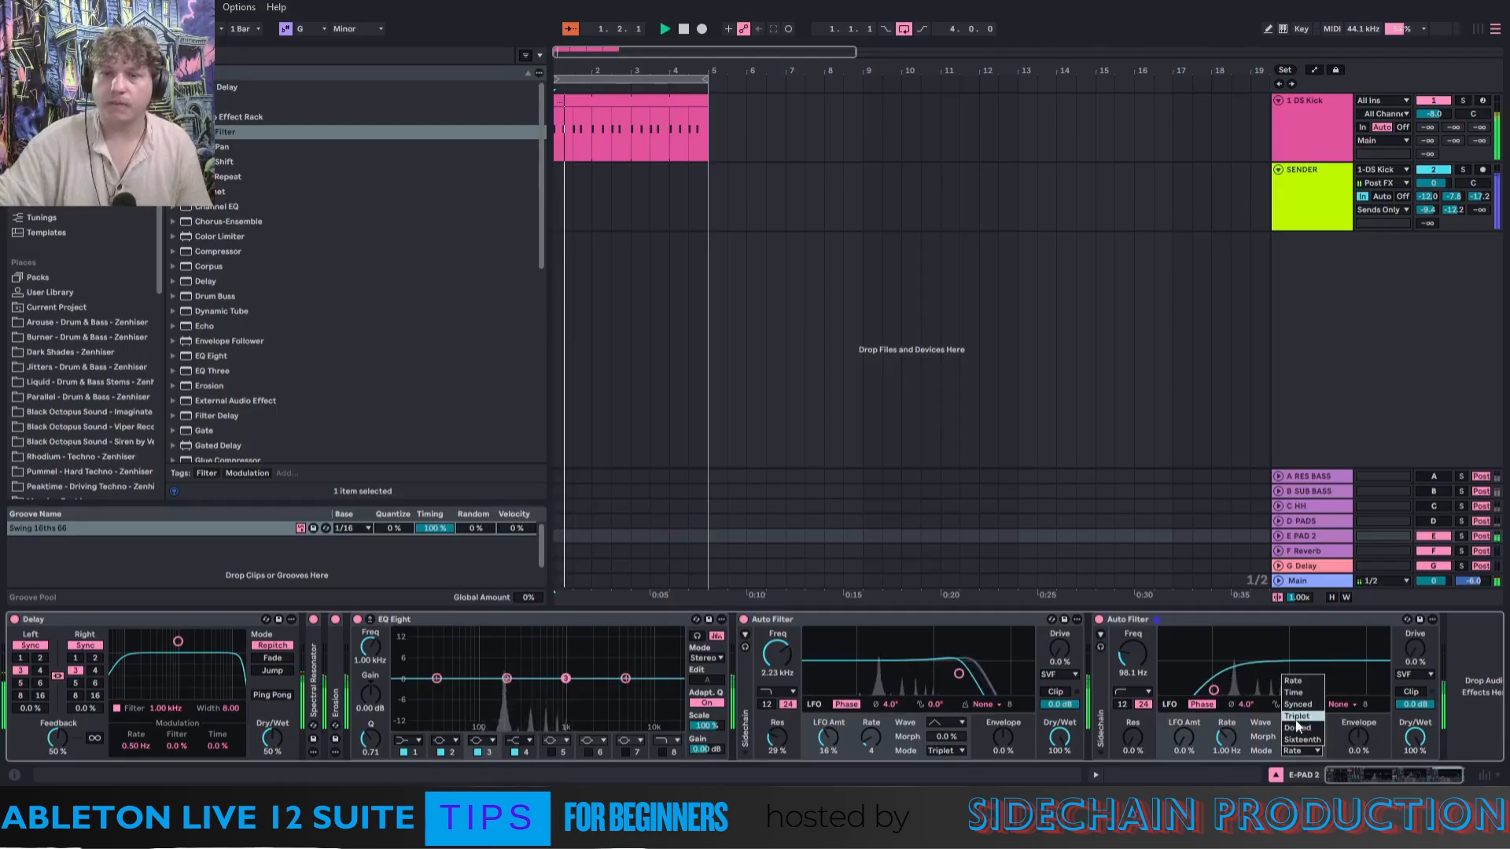
click(1296, 716)
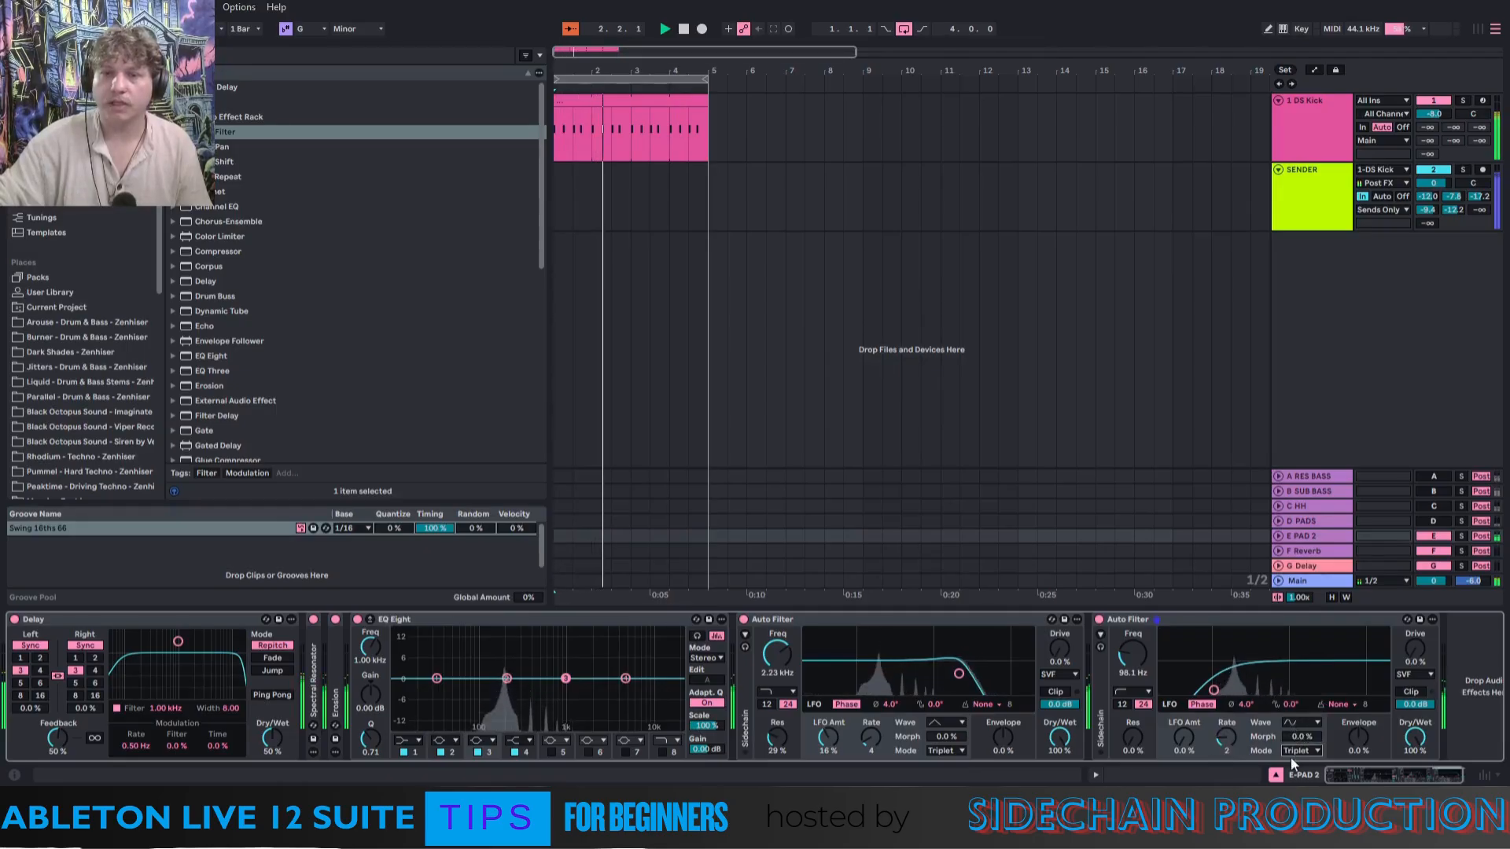
click(1290, 721)
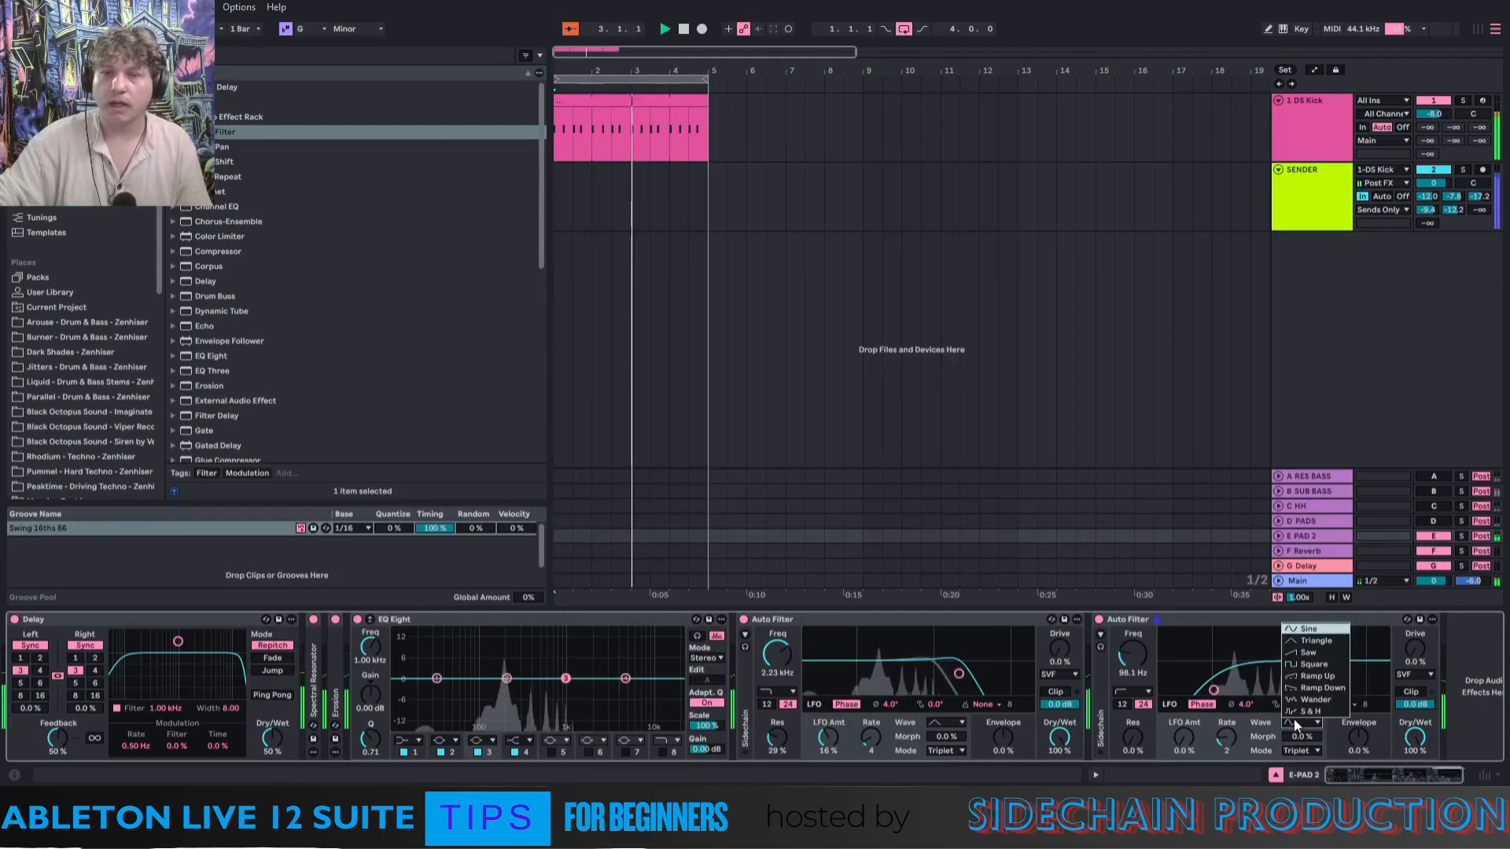
click(1305, 681)
drag(1183, 737, 1183, 727)
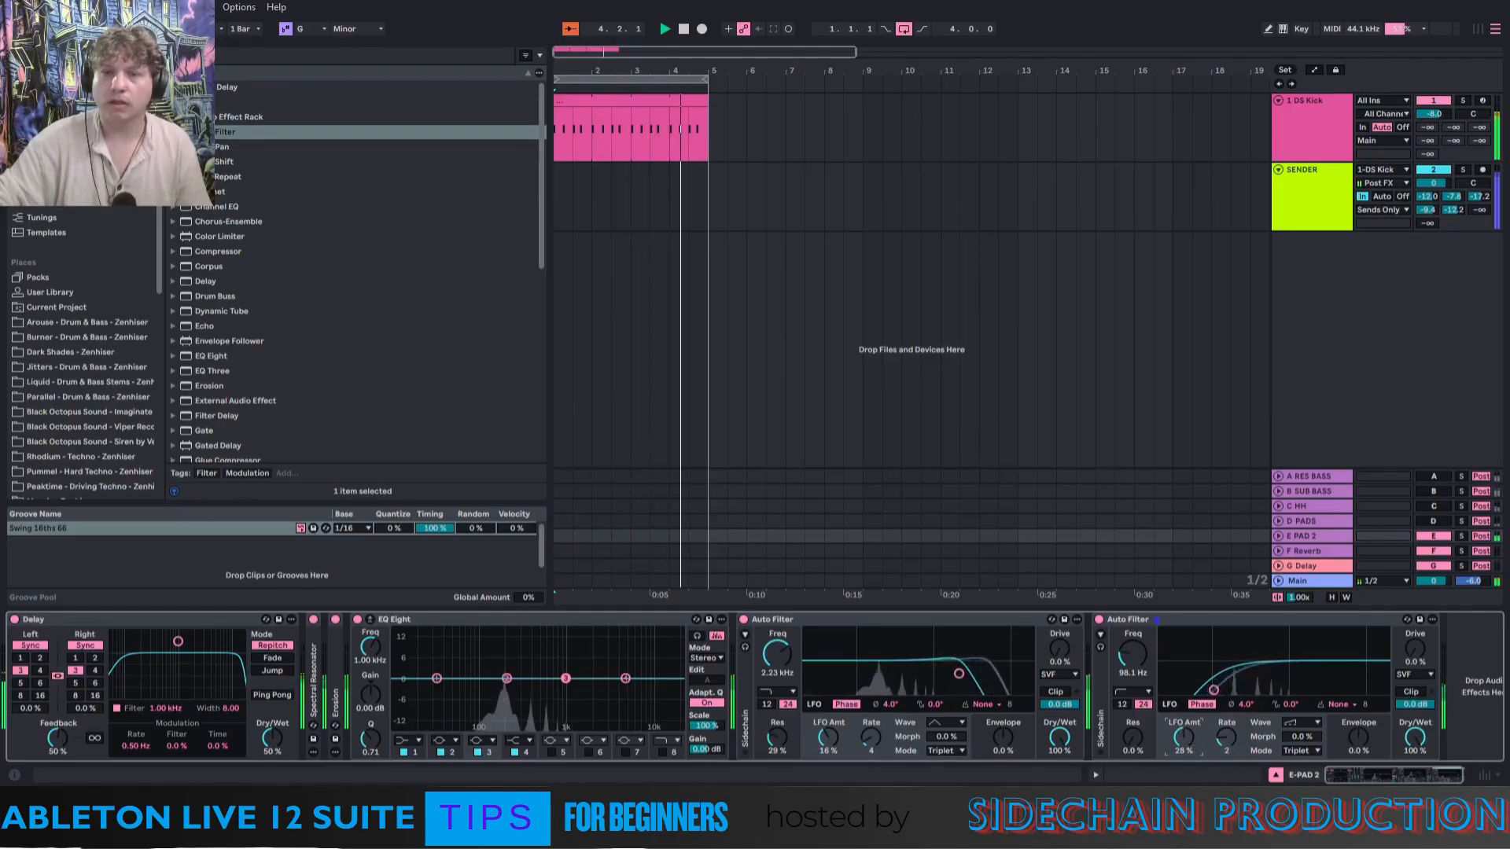
drag(1186, 731, 1187, 728)
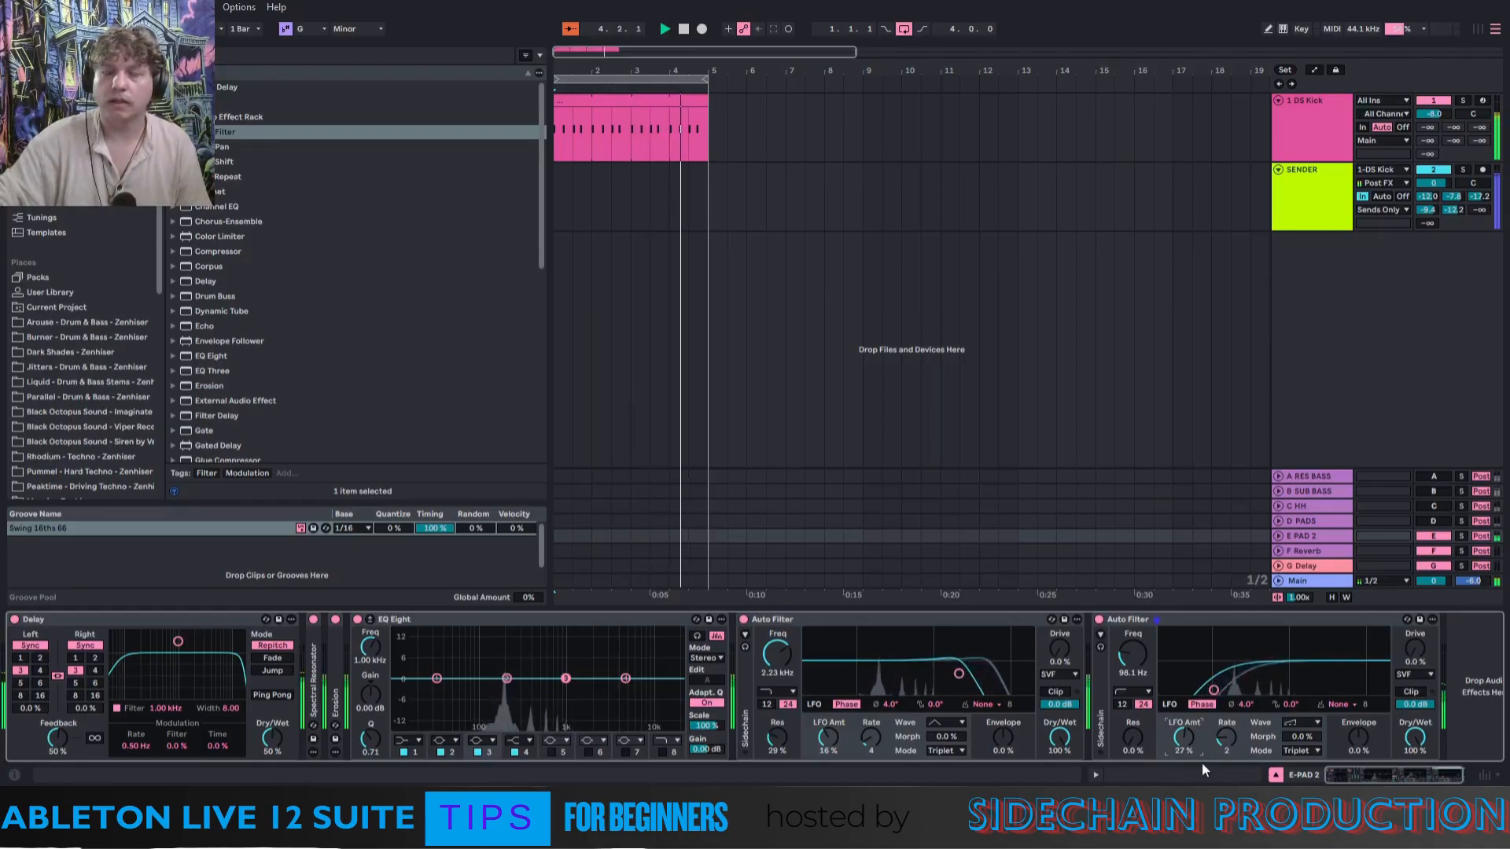
Change the high-pass Auto Filter's LFO rate to 4 and its waveform to Ramp Down.
drag(1226, 737, 1226, 724)
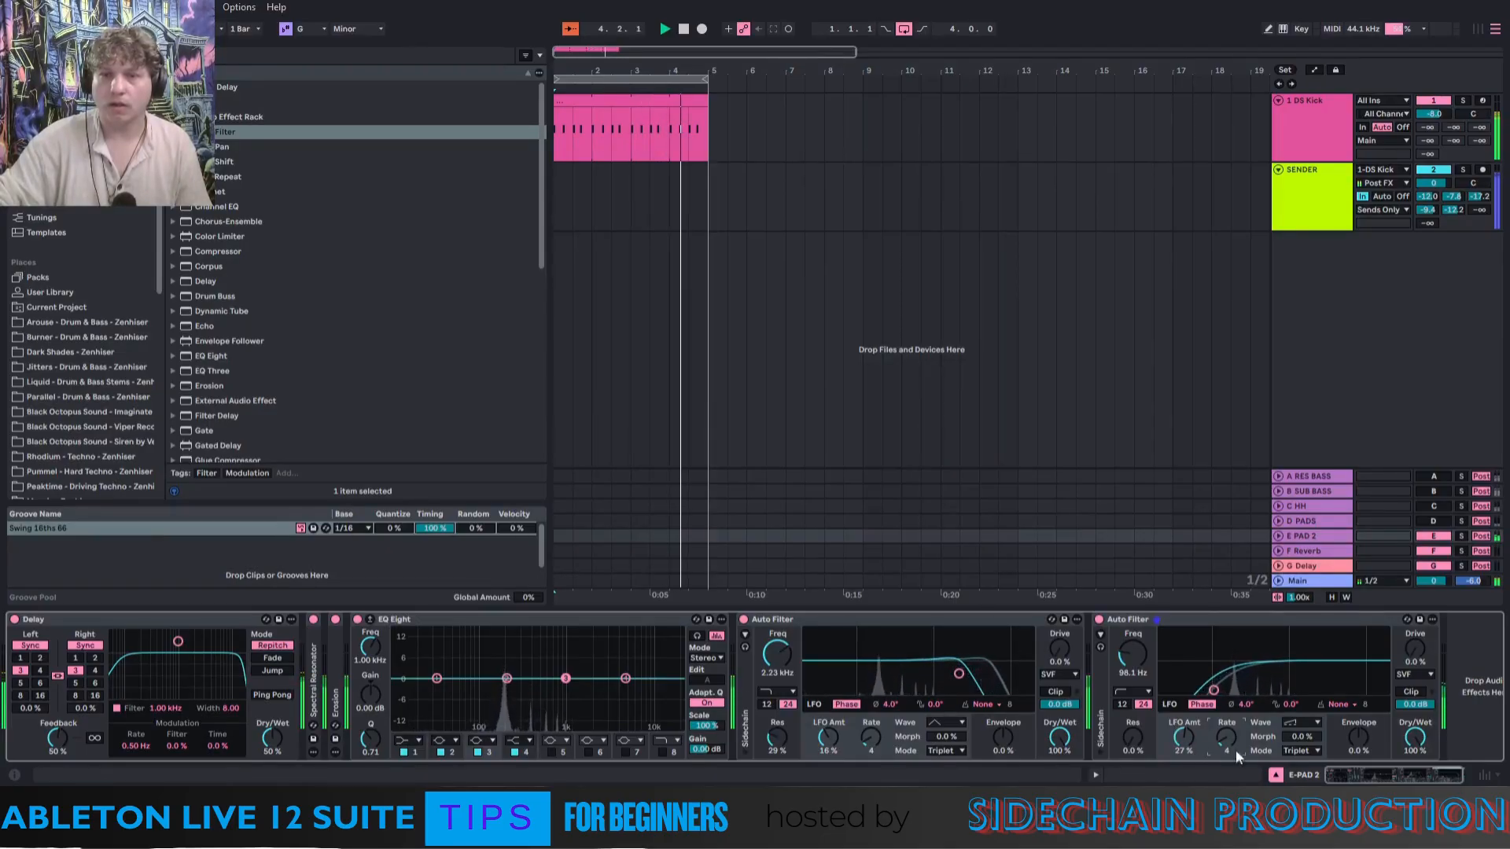
click(1292, 724)
click(1296, 699)
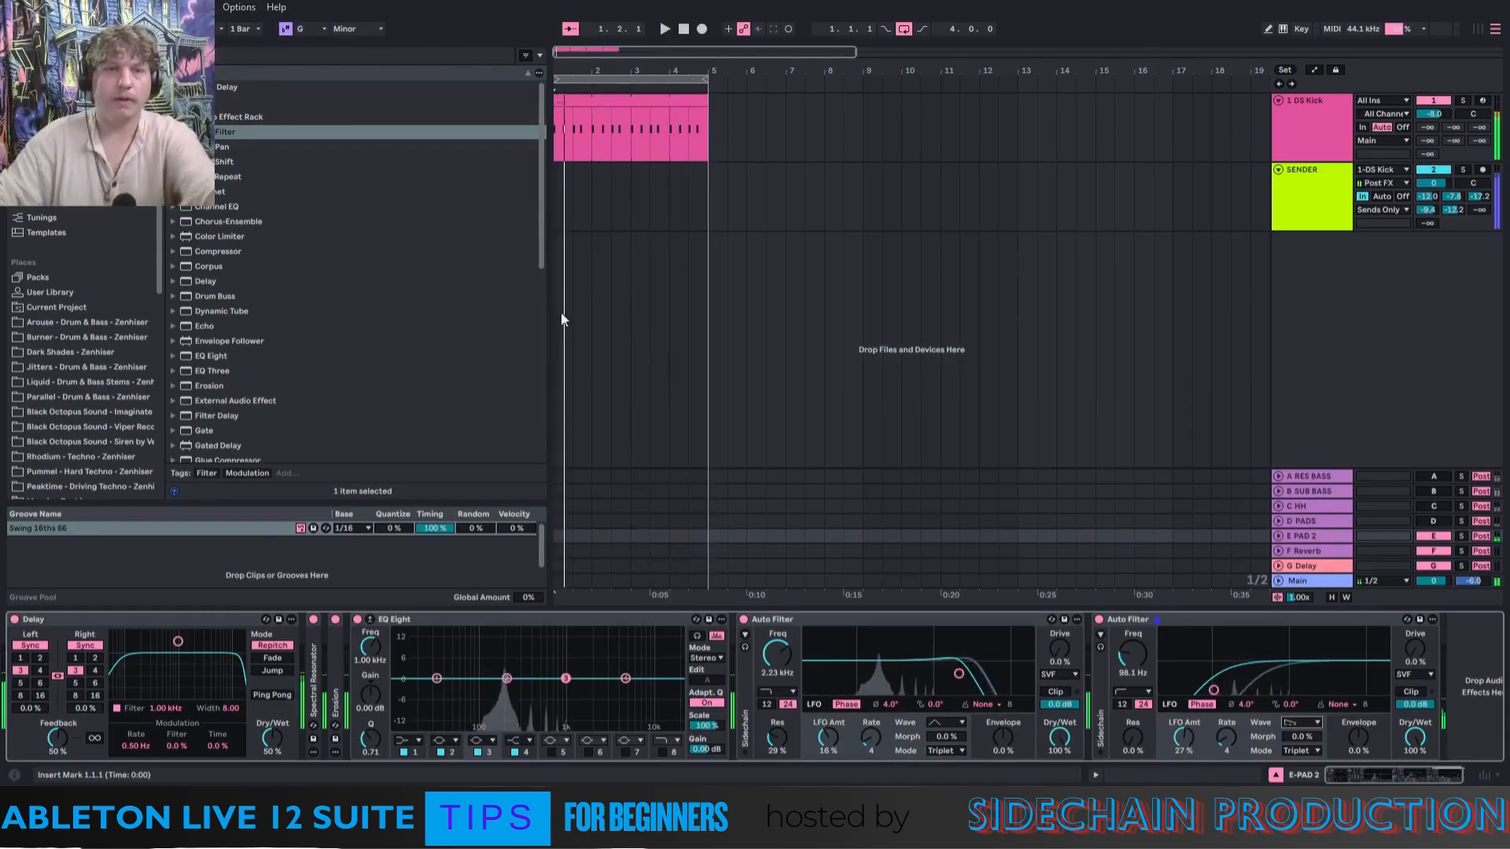
Restart playback from the beginning of the loop with the PAD 2 device chain shown.
key(space)
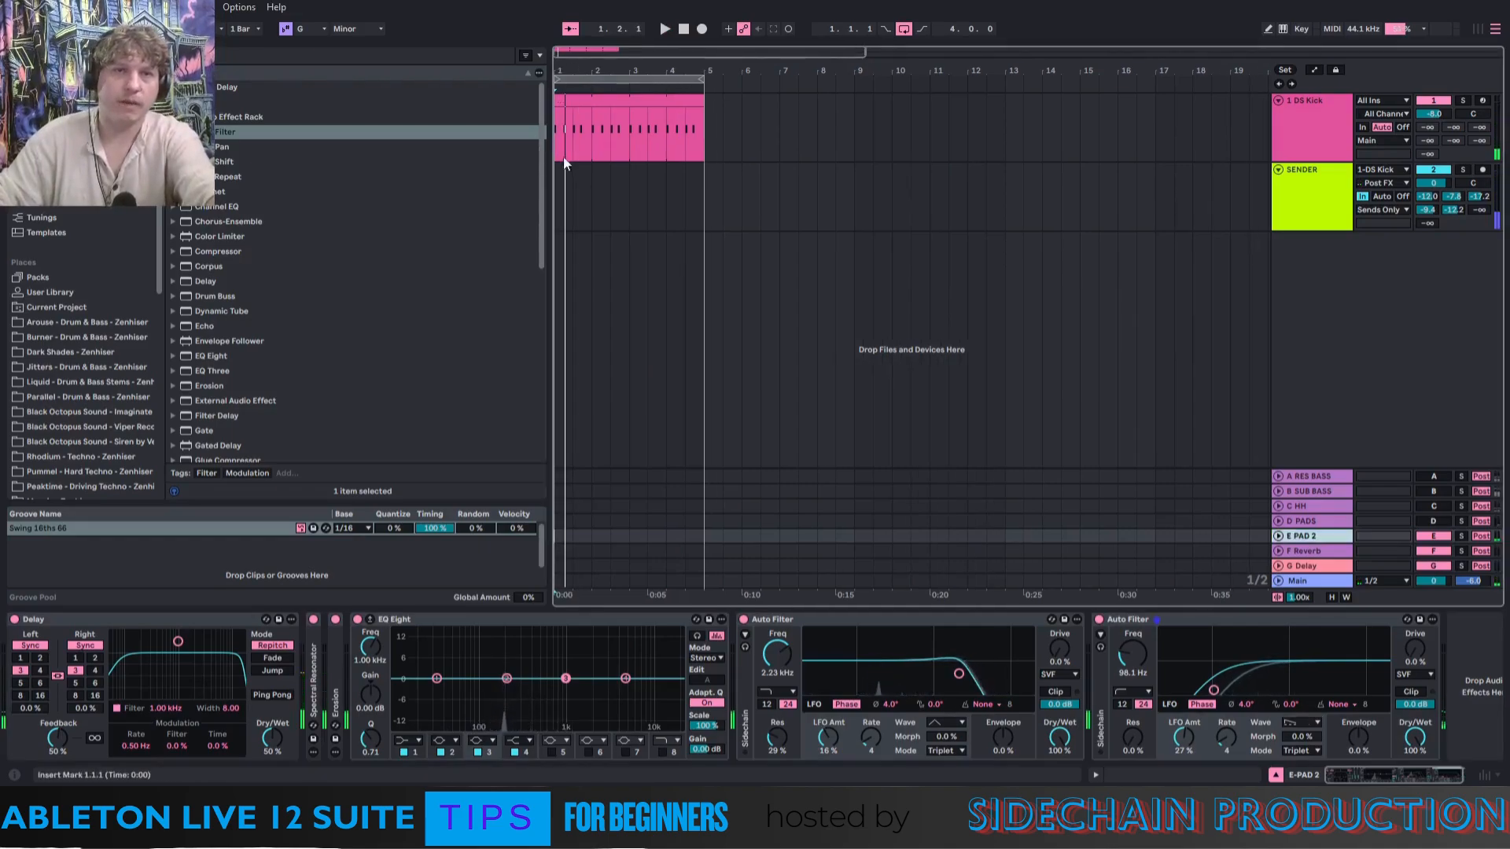
click(560, 181)
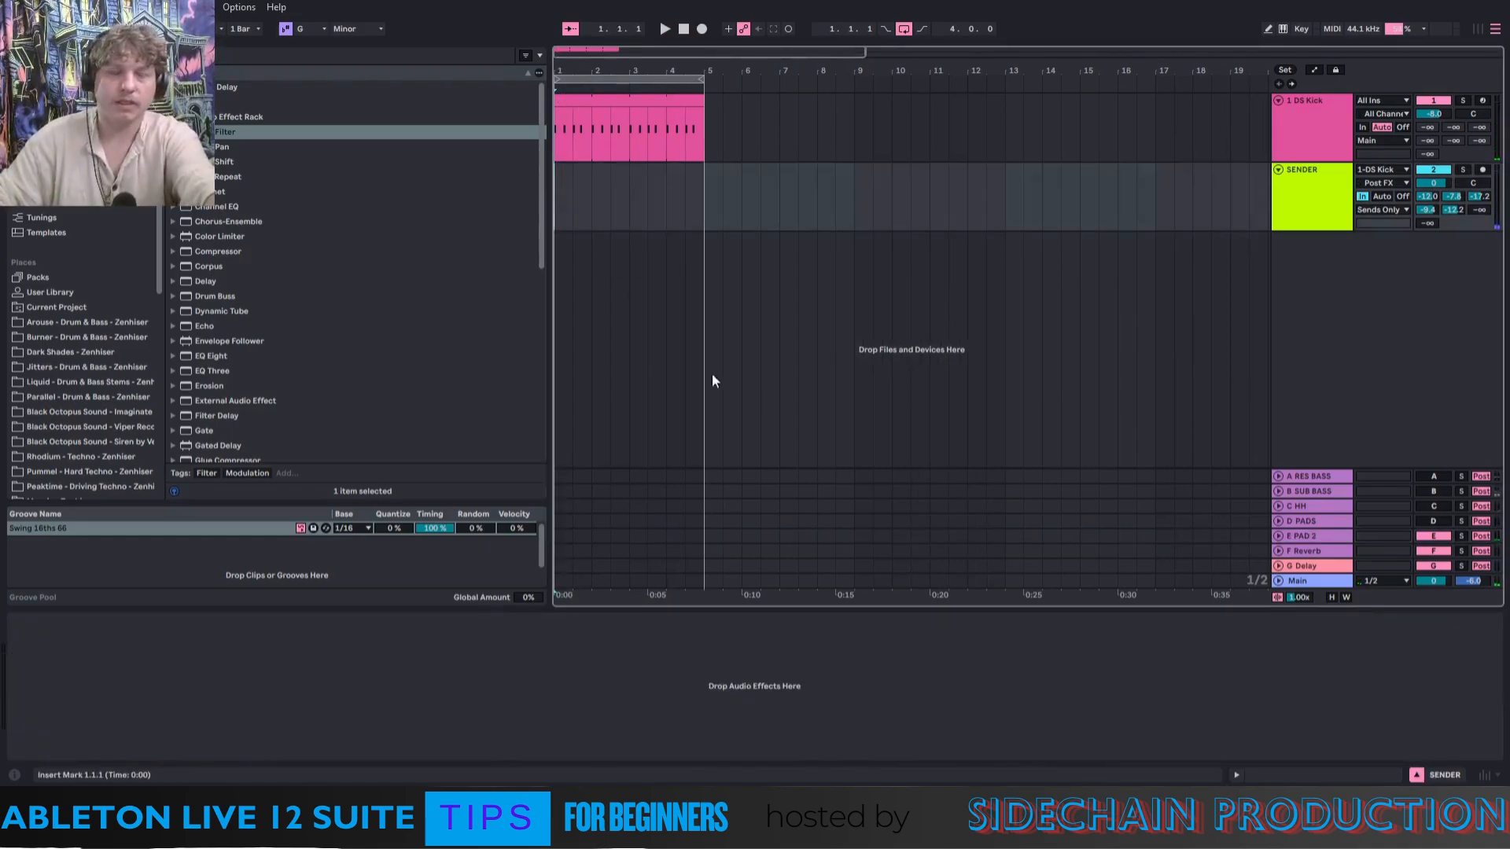
click(1310, 536)
key(space)
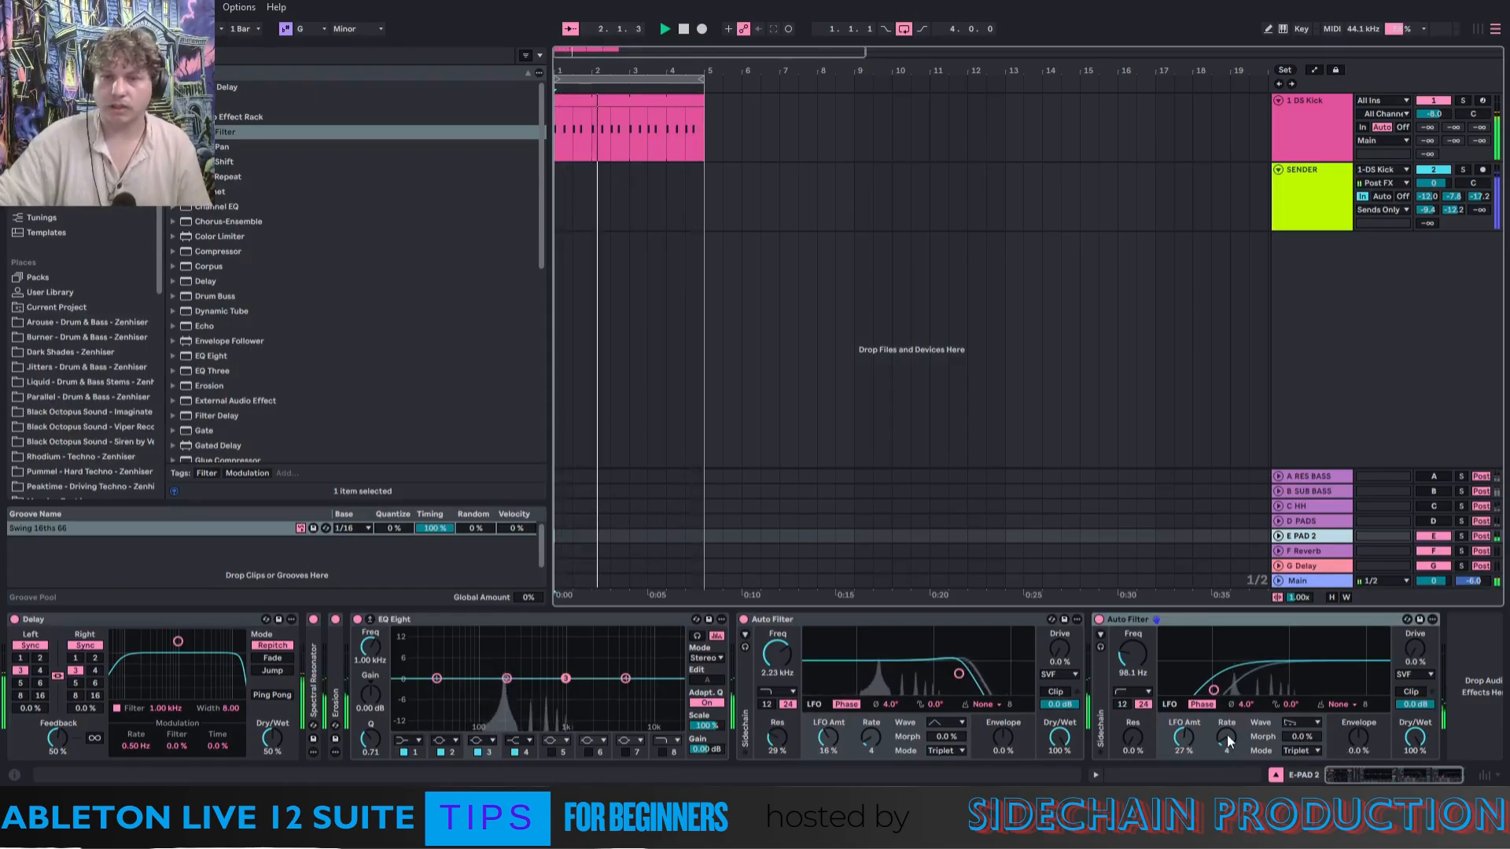
Try the high-pass Auto Filter's LFO in Dotted mode with a rate of 6.
drag(1229, 740, 1230, 749)
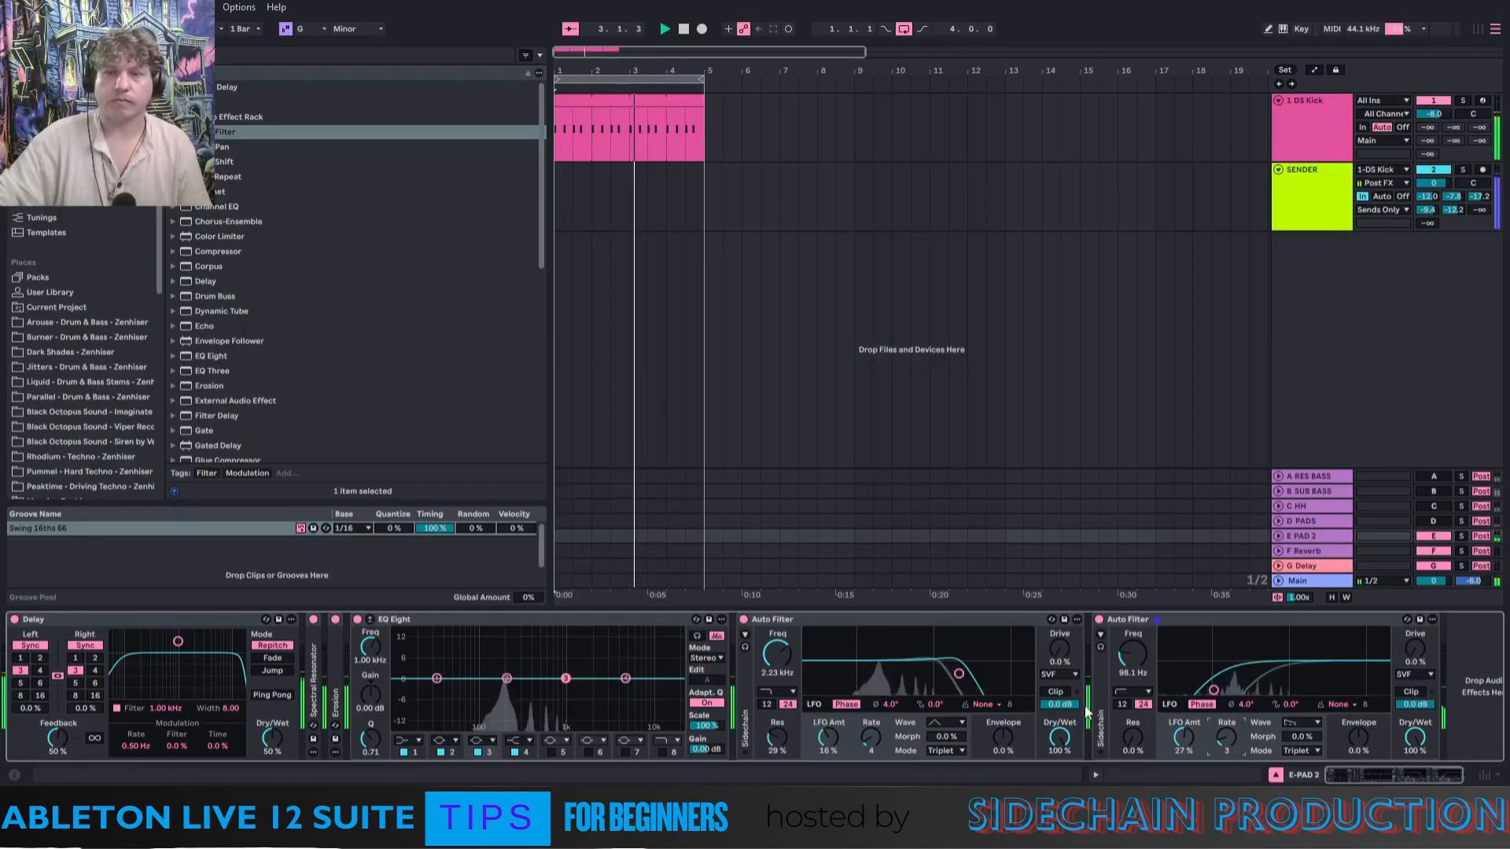
drag(1227, 739, 1227, 735)
click(1304, 752)
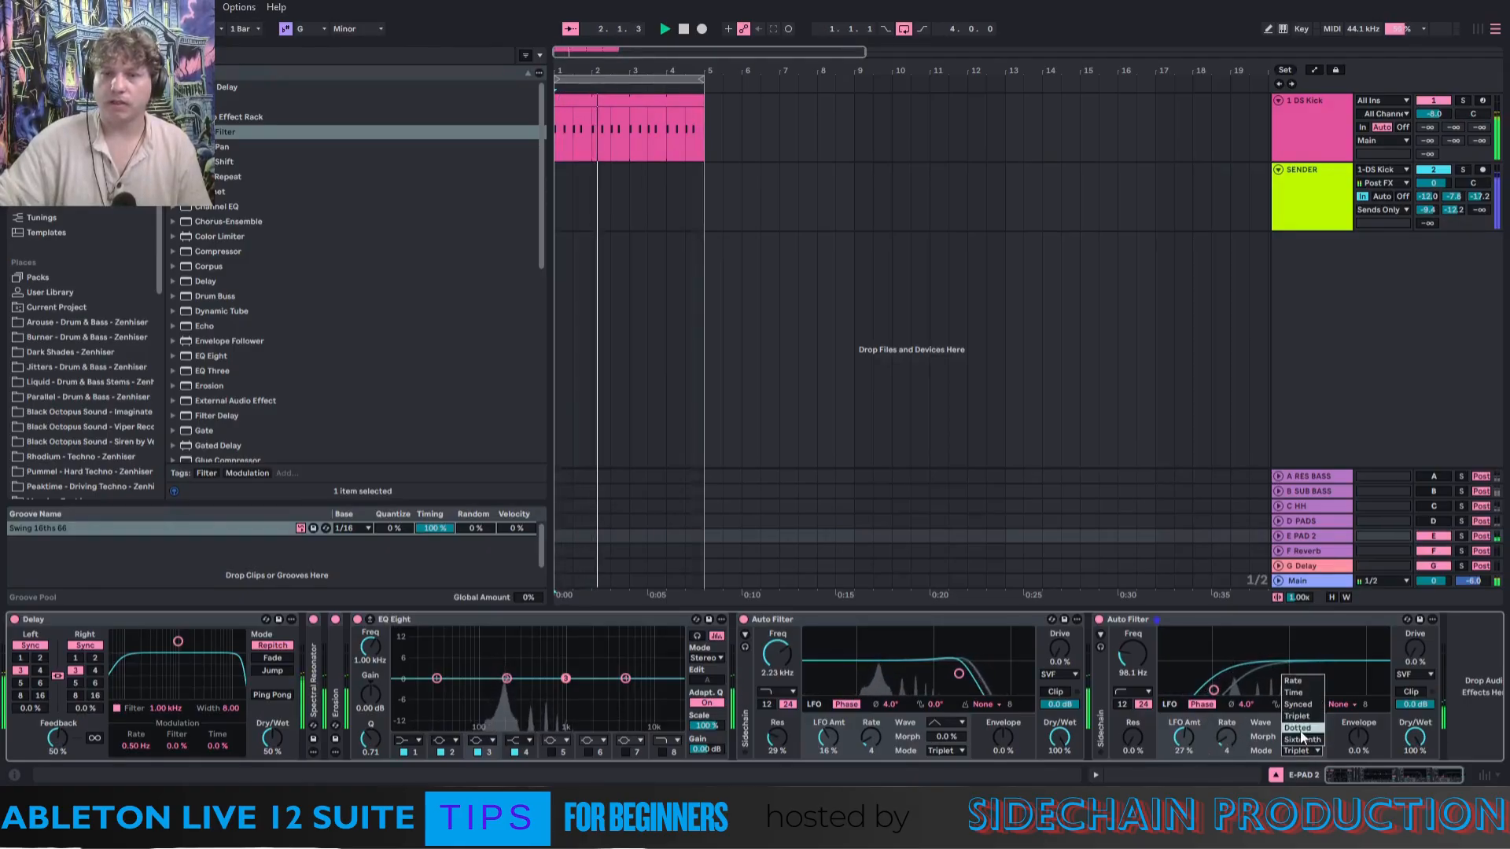
click(1299, 740)
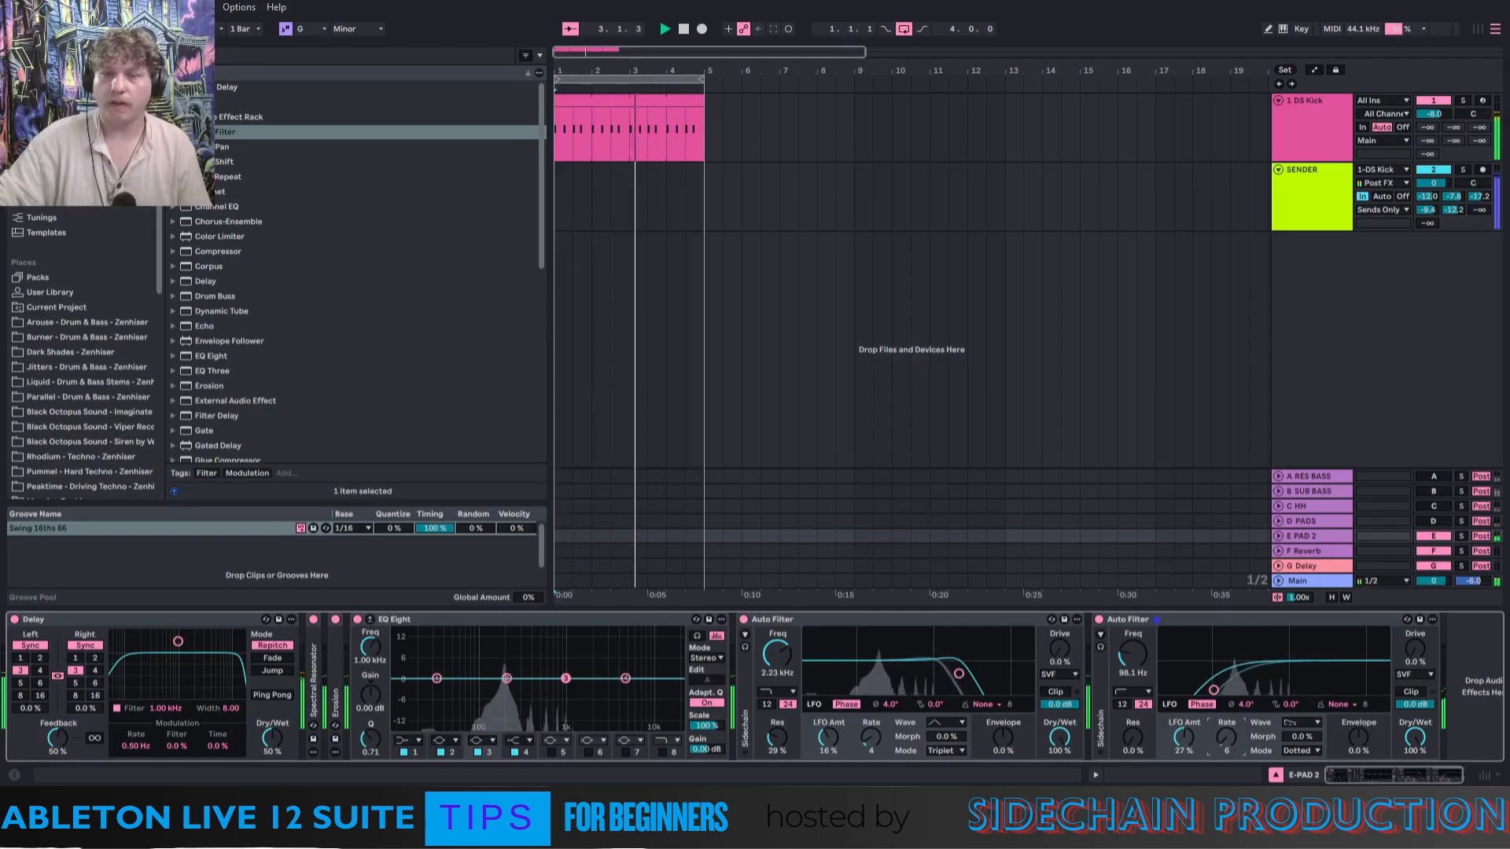
Switch the high-pass Auto Filter's LFO mode to Synced and set its rate to 1.
click(1291, 746)
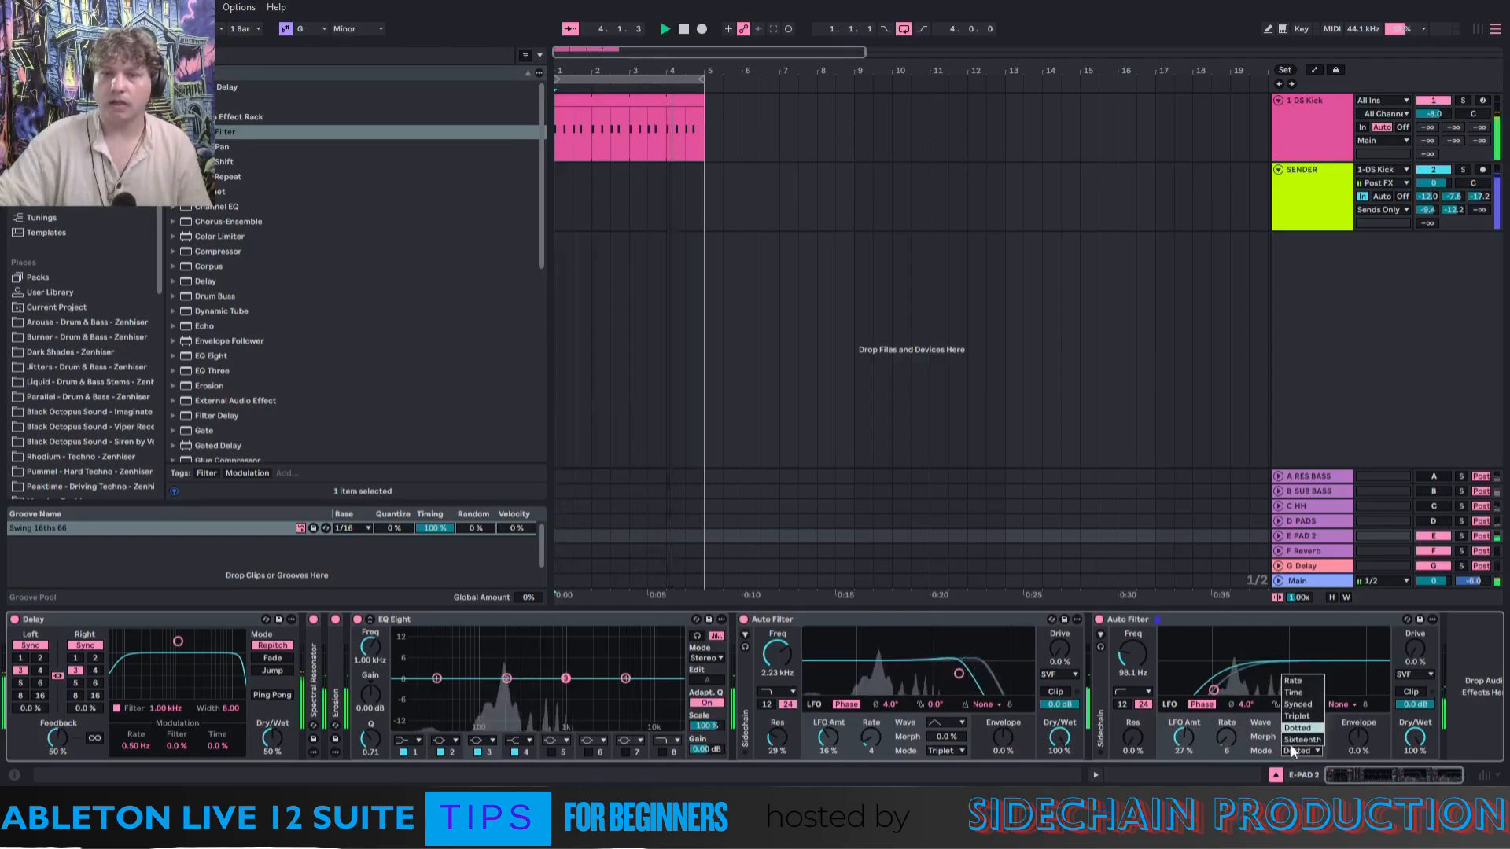
click(1305, 702)
drag(1220, 743, 1220, 753)
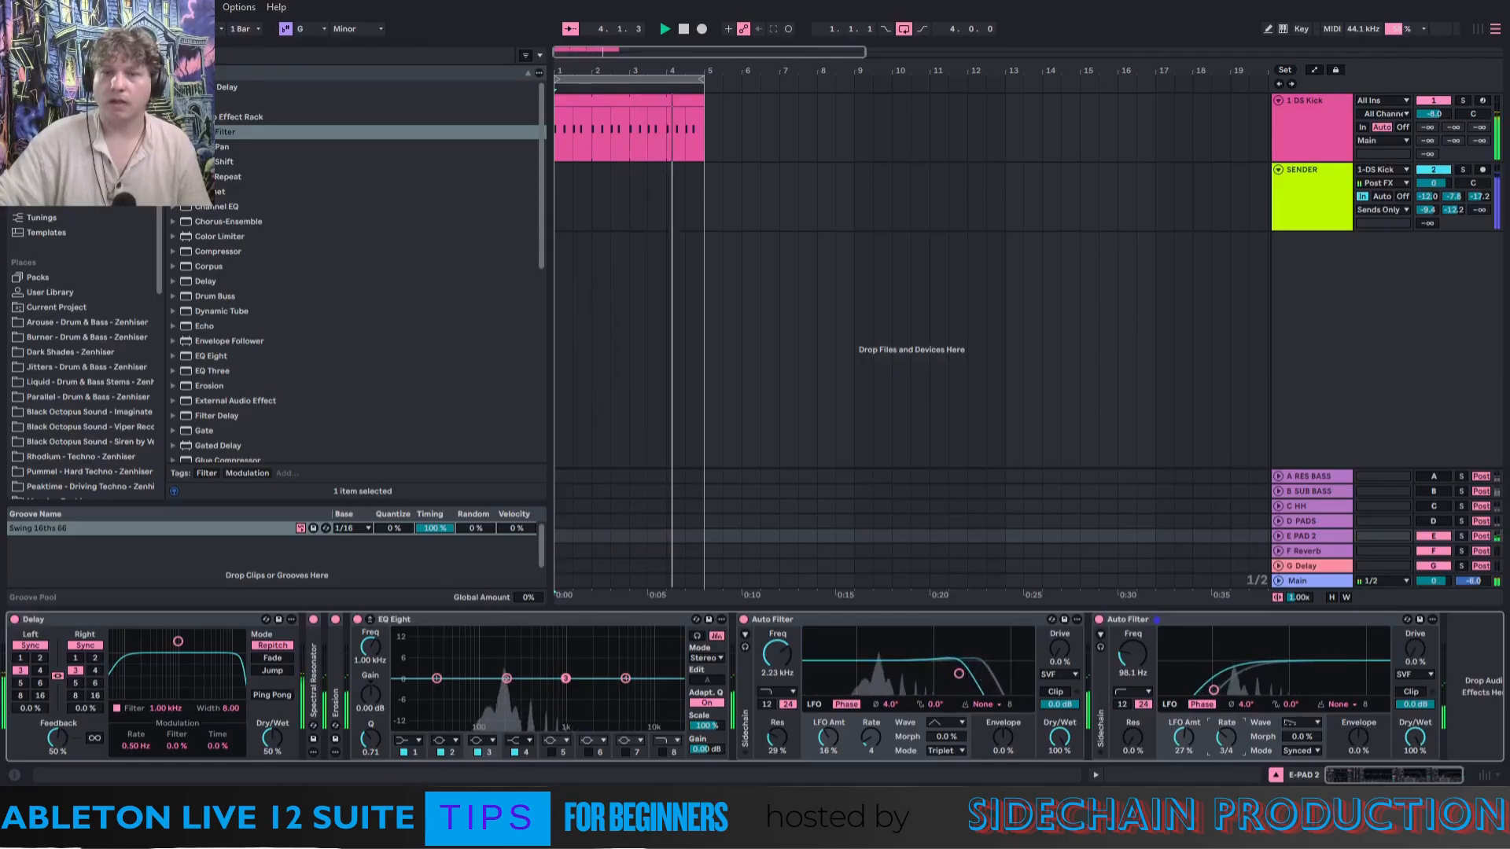
drag(1220, 753, 1220, 751)
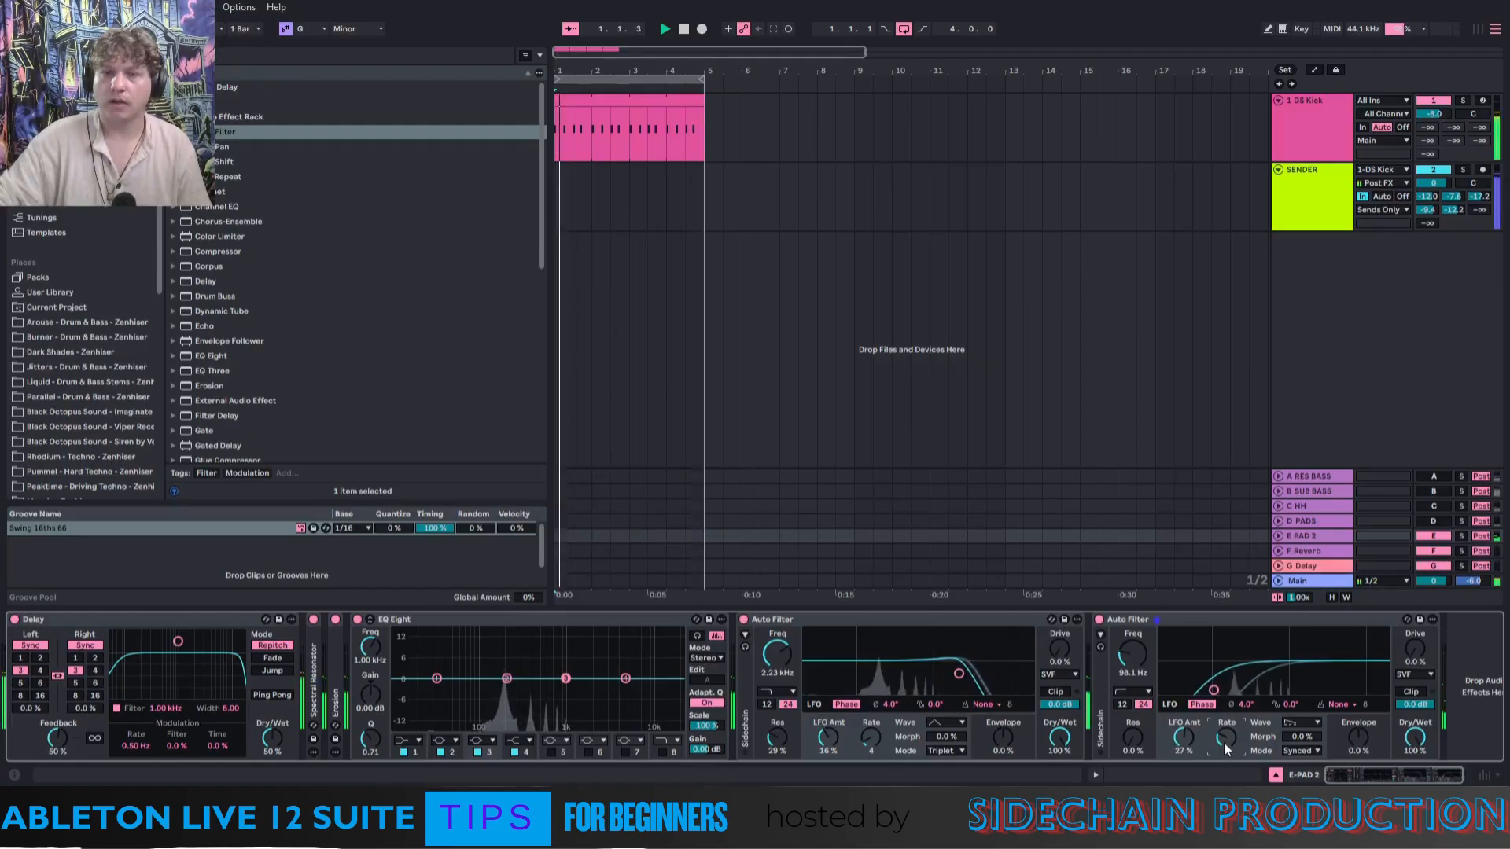
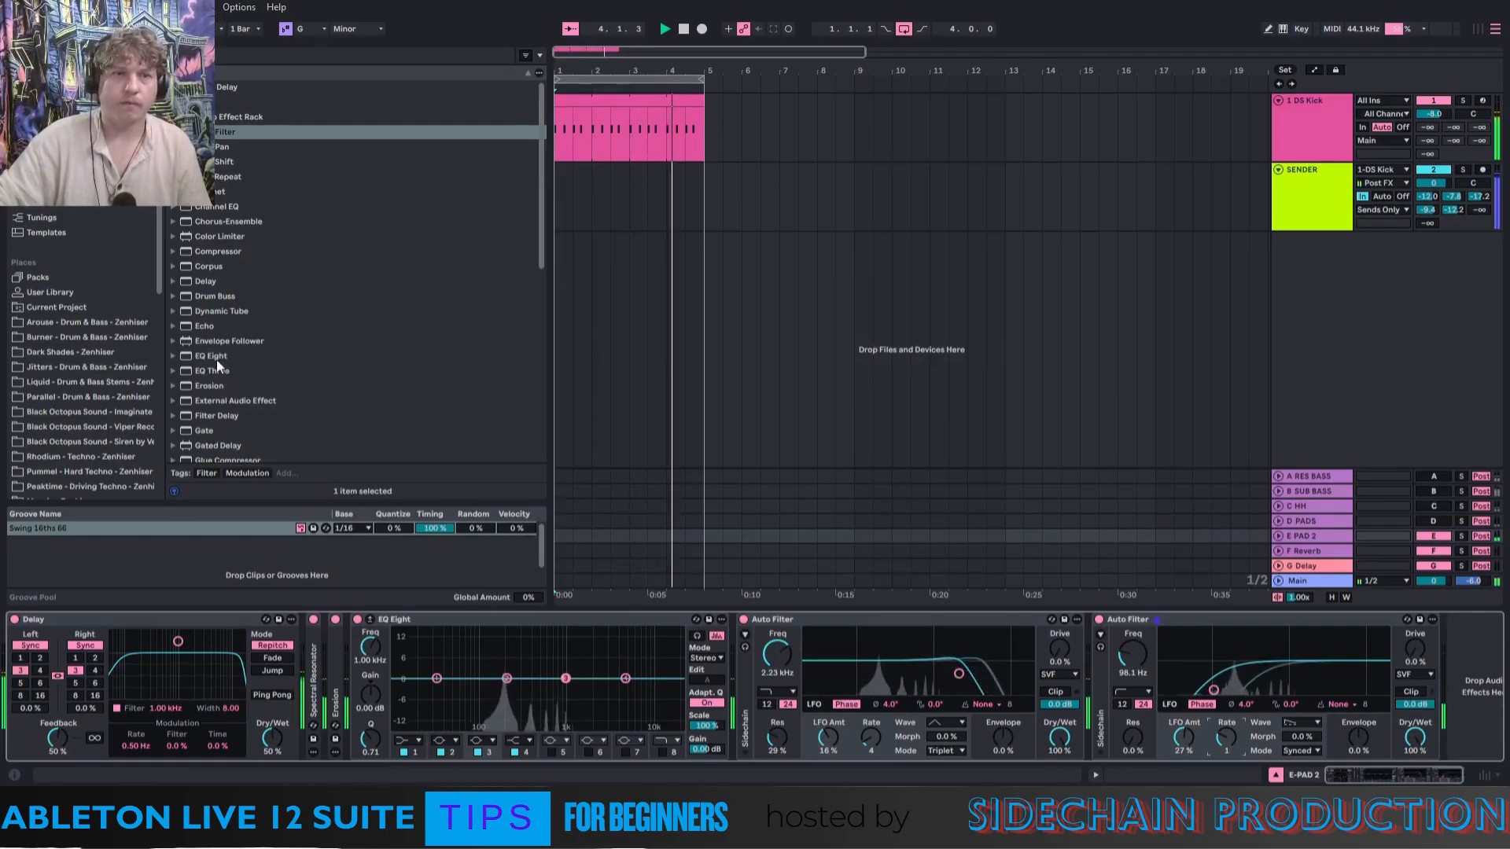
Add an EQ Eight at the end of the PAD 2 chain and make band 1 a low cut at about 168 Hz.
drag(216, 358, 1356, 689)
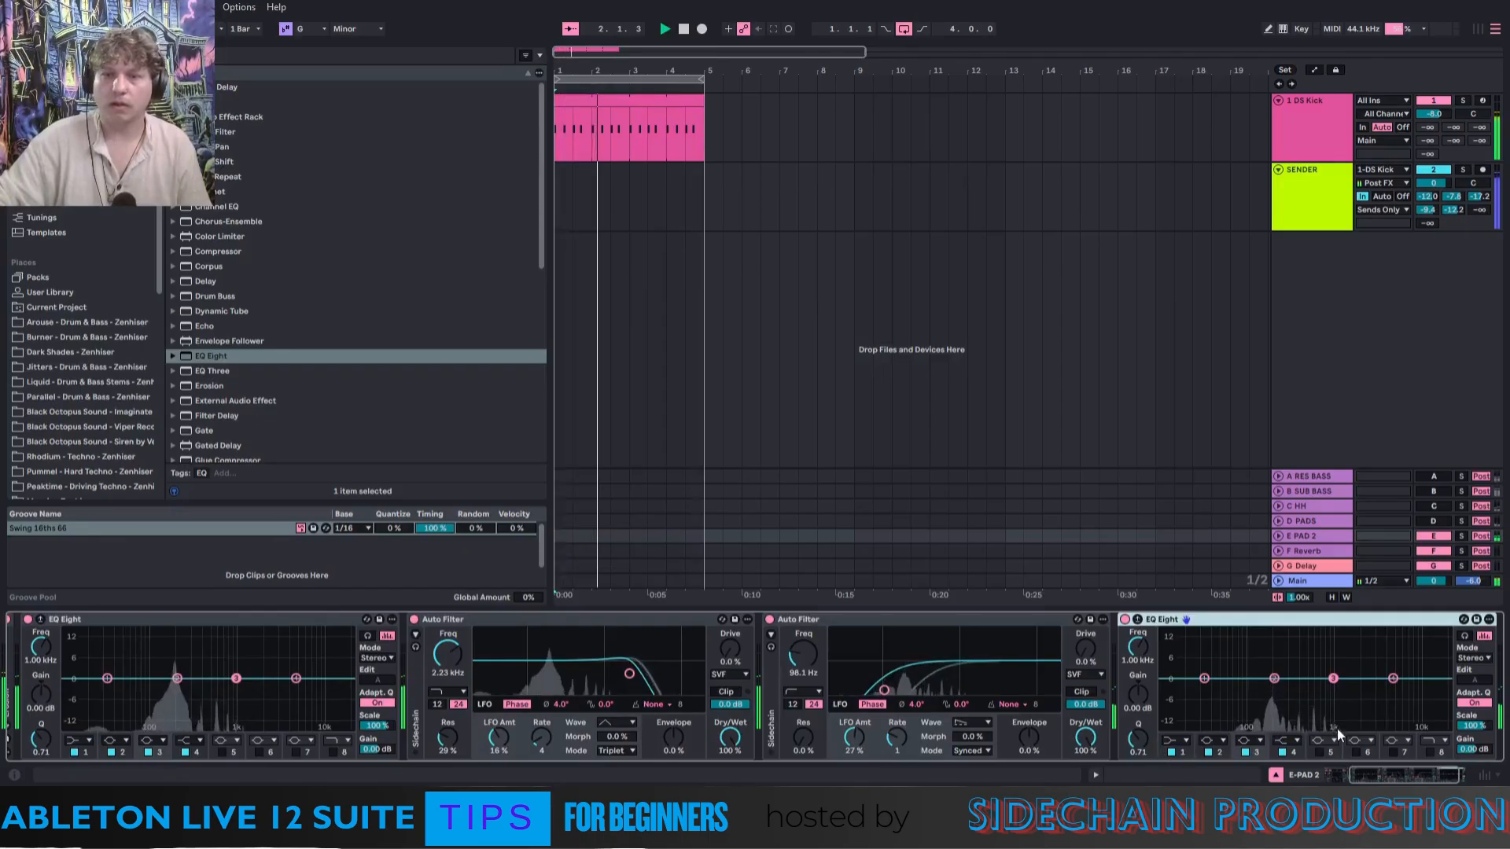
click(1176, 740)
click(1182, 648)
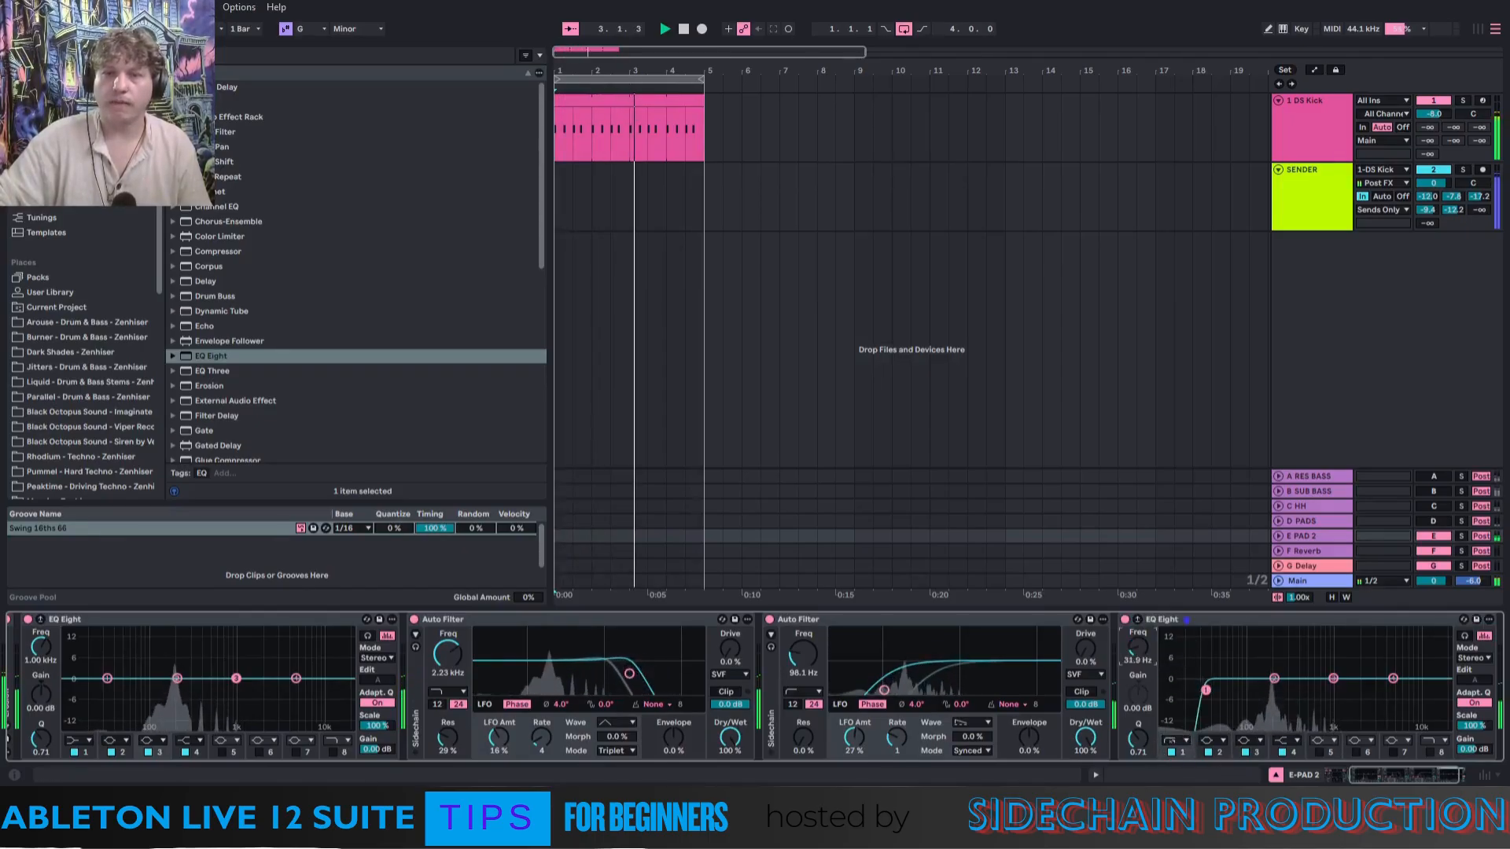
mouse_move(1138, 648)
mouse_down()
mouse_move(1138, 608)
mouse_move(1134, 651)
mouse_up()
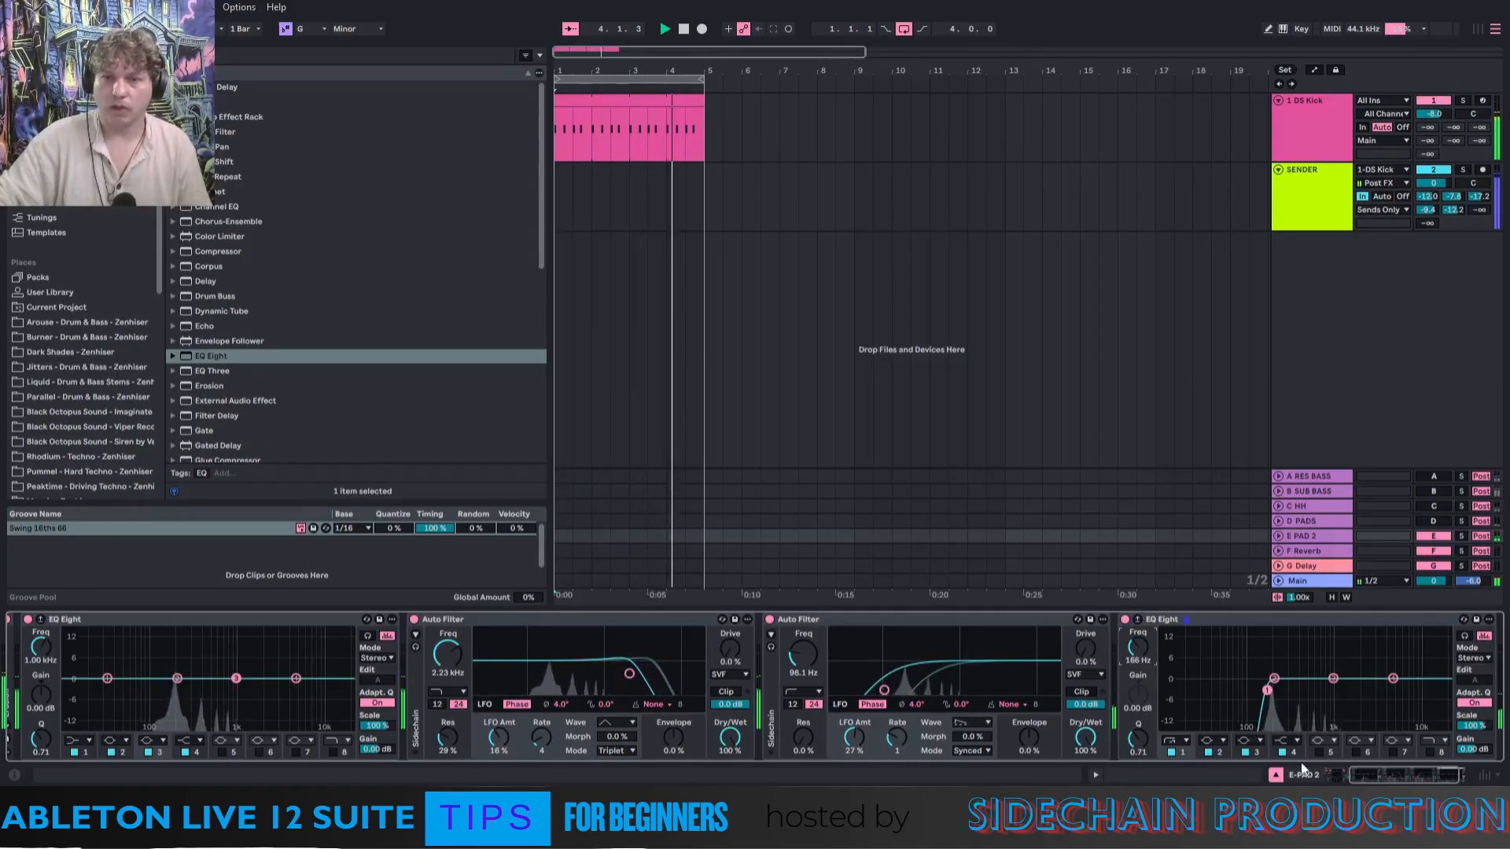
Make band 4 of the new EQ Eight a high cut at about 367 Hz and move the band 1 low cut to about 199 Hz.
click(1286, 741)
click(1280, 719)
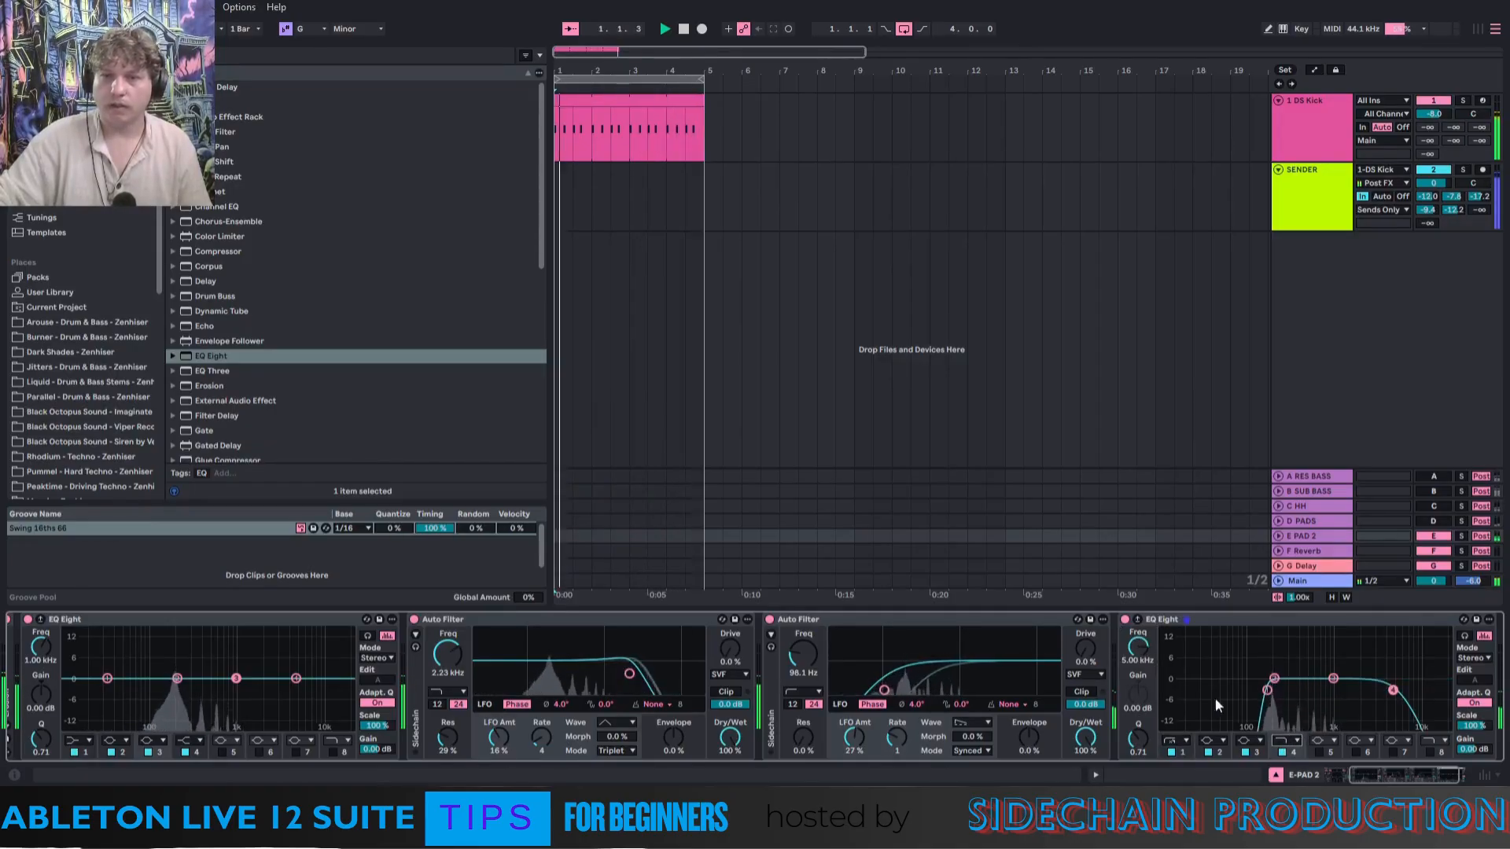
drag(1142, 647, 1142, 670)
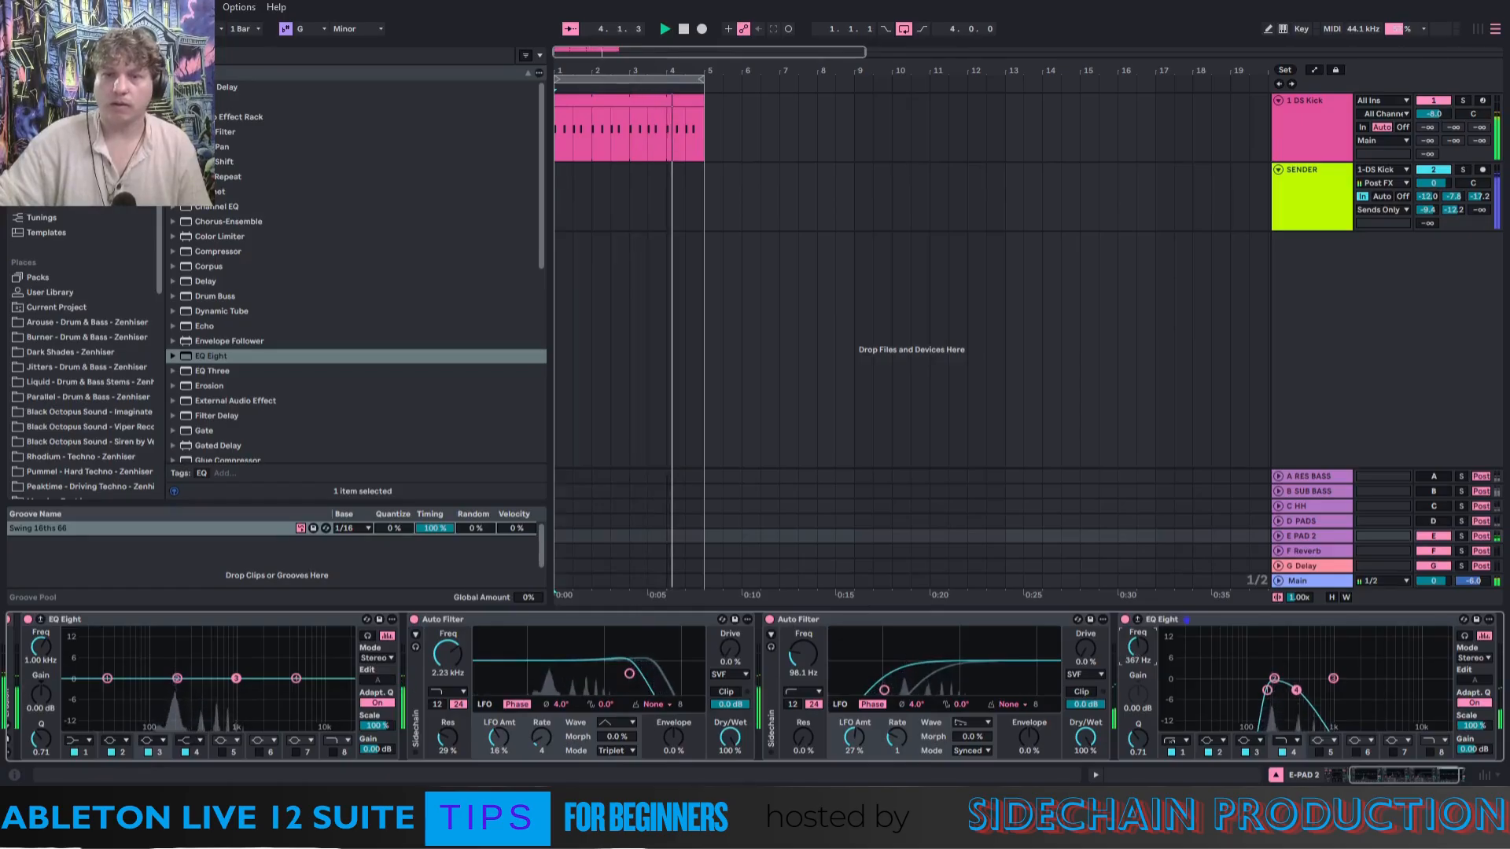
drag(1139, 648, 1139, 652)
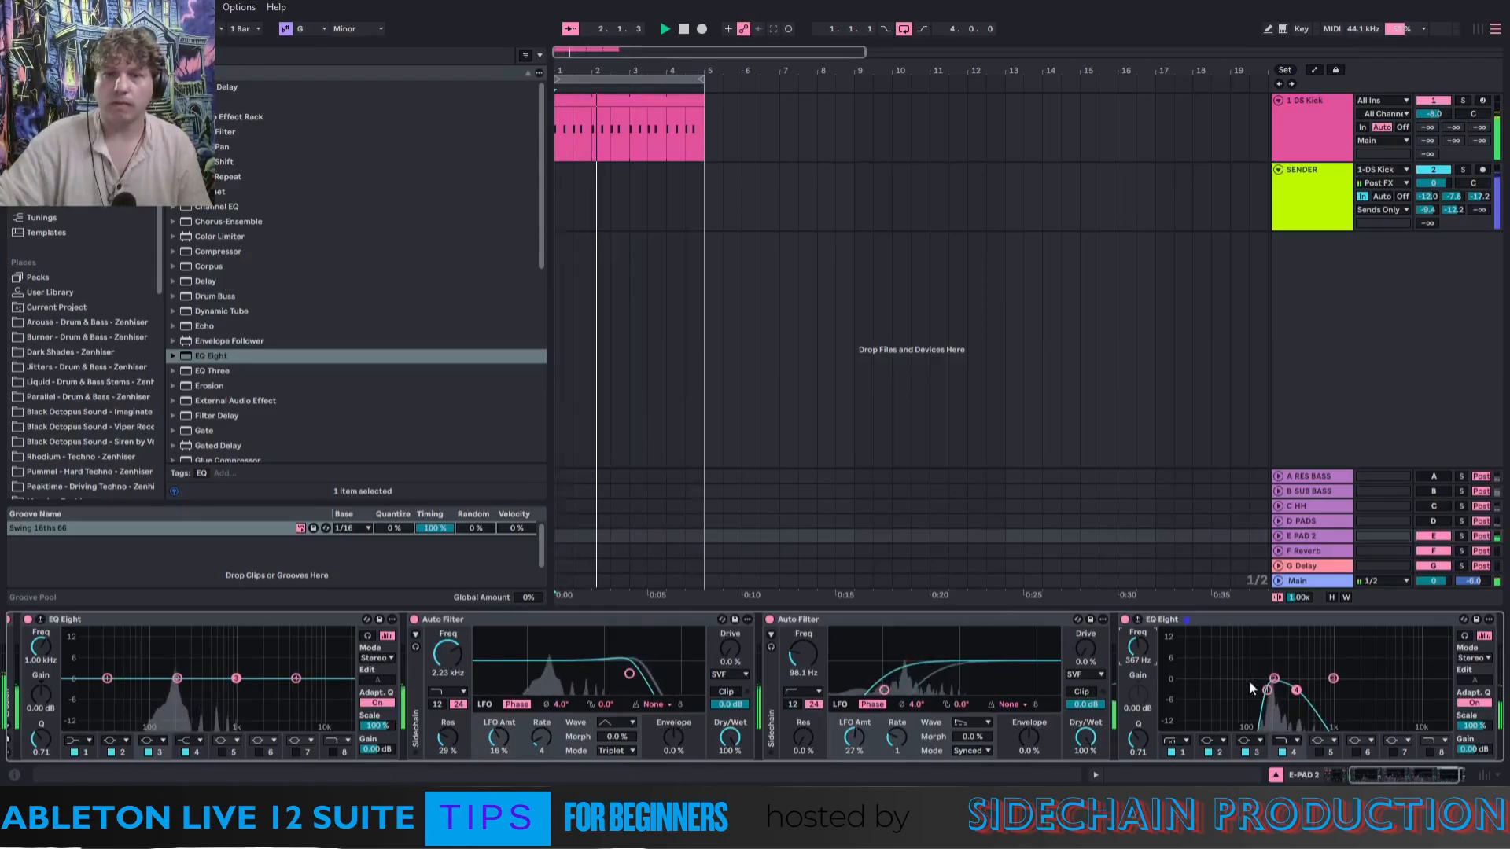
drag(1132, 657, 1132, 668)
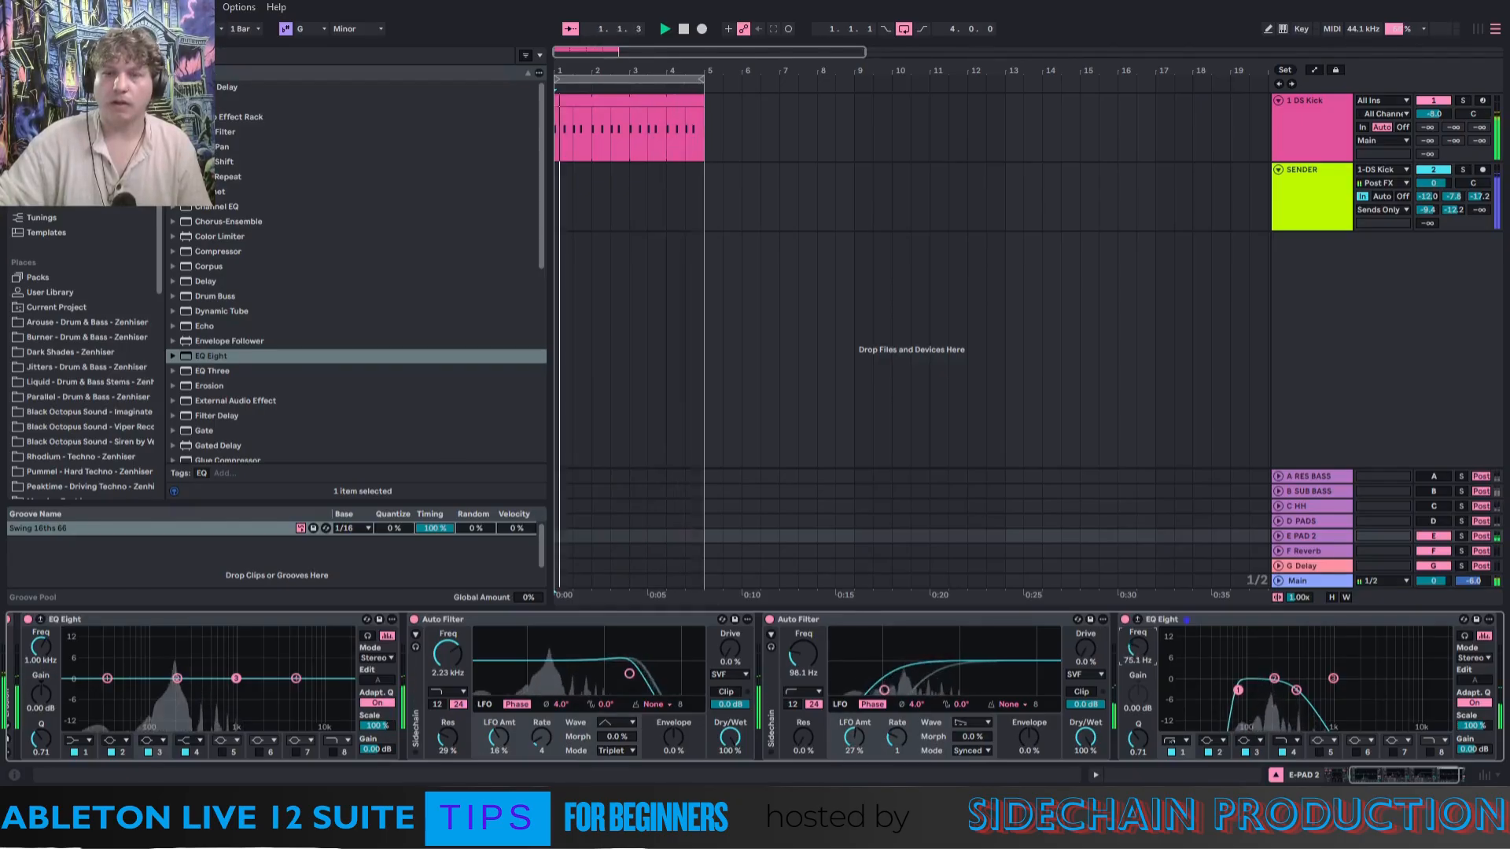
drag(1136, 652, 1137, 638)
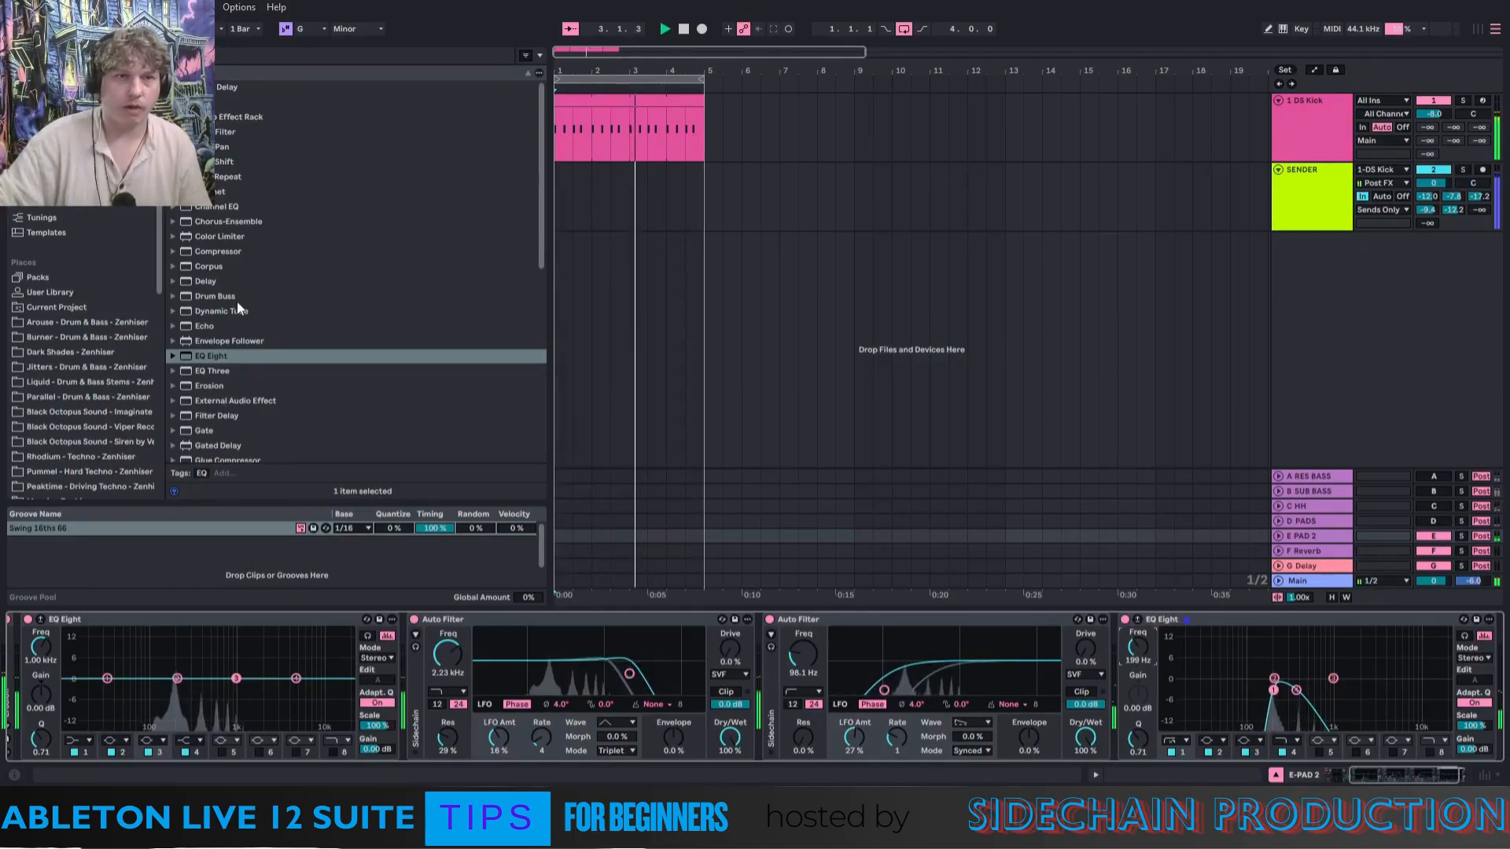
Add a Utility with 40 % width at the end of the chain and insert a Reverb between the EQ Eight and the Utility.
drag(540, 205, 545, 403)
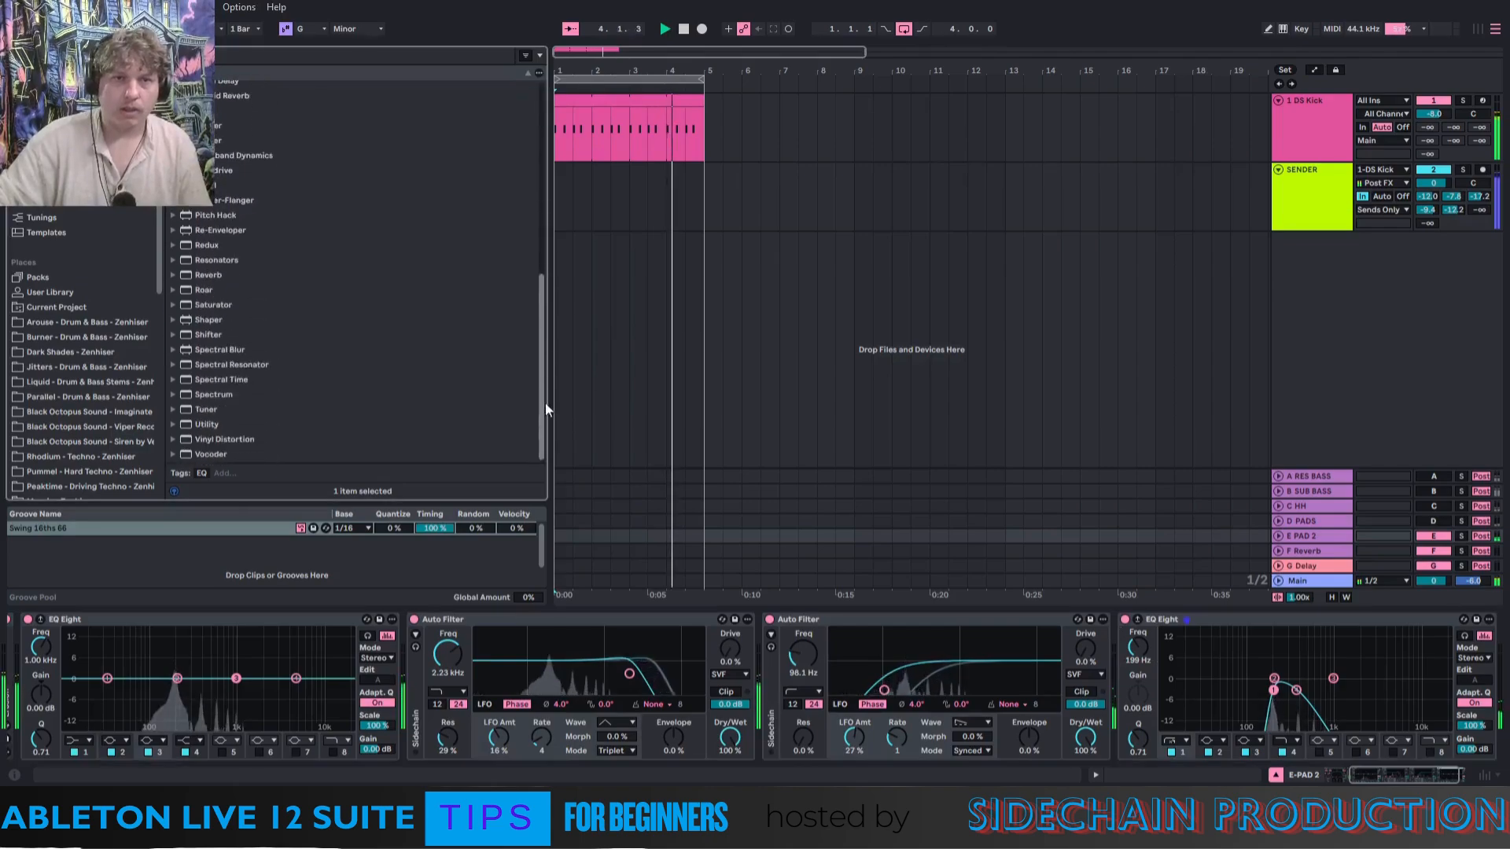
drag(198, 428, 1427, 652)
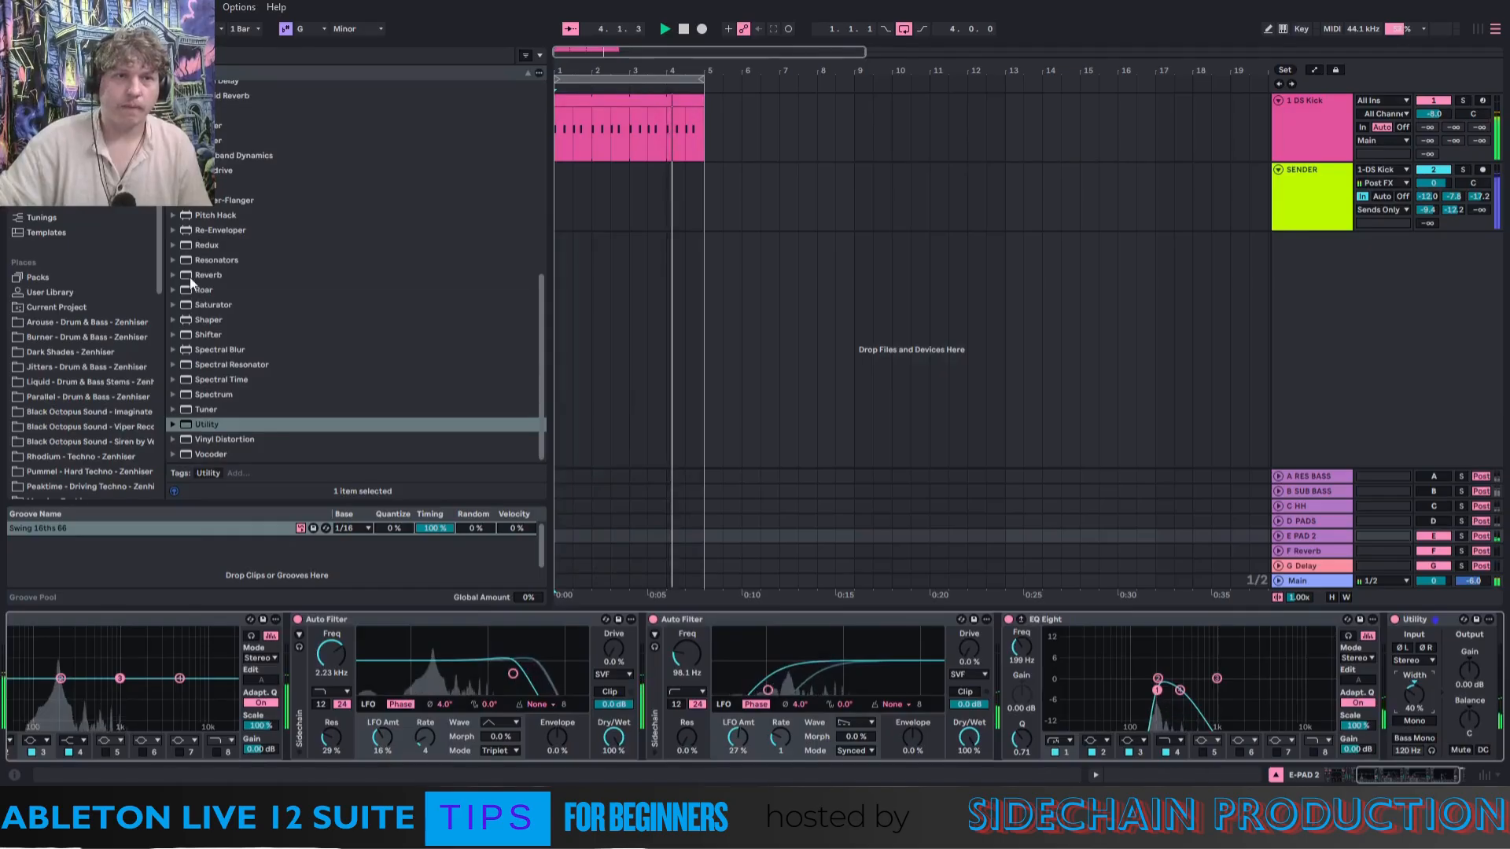
drag(190, 276, 1368, 644)
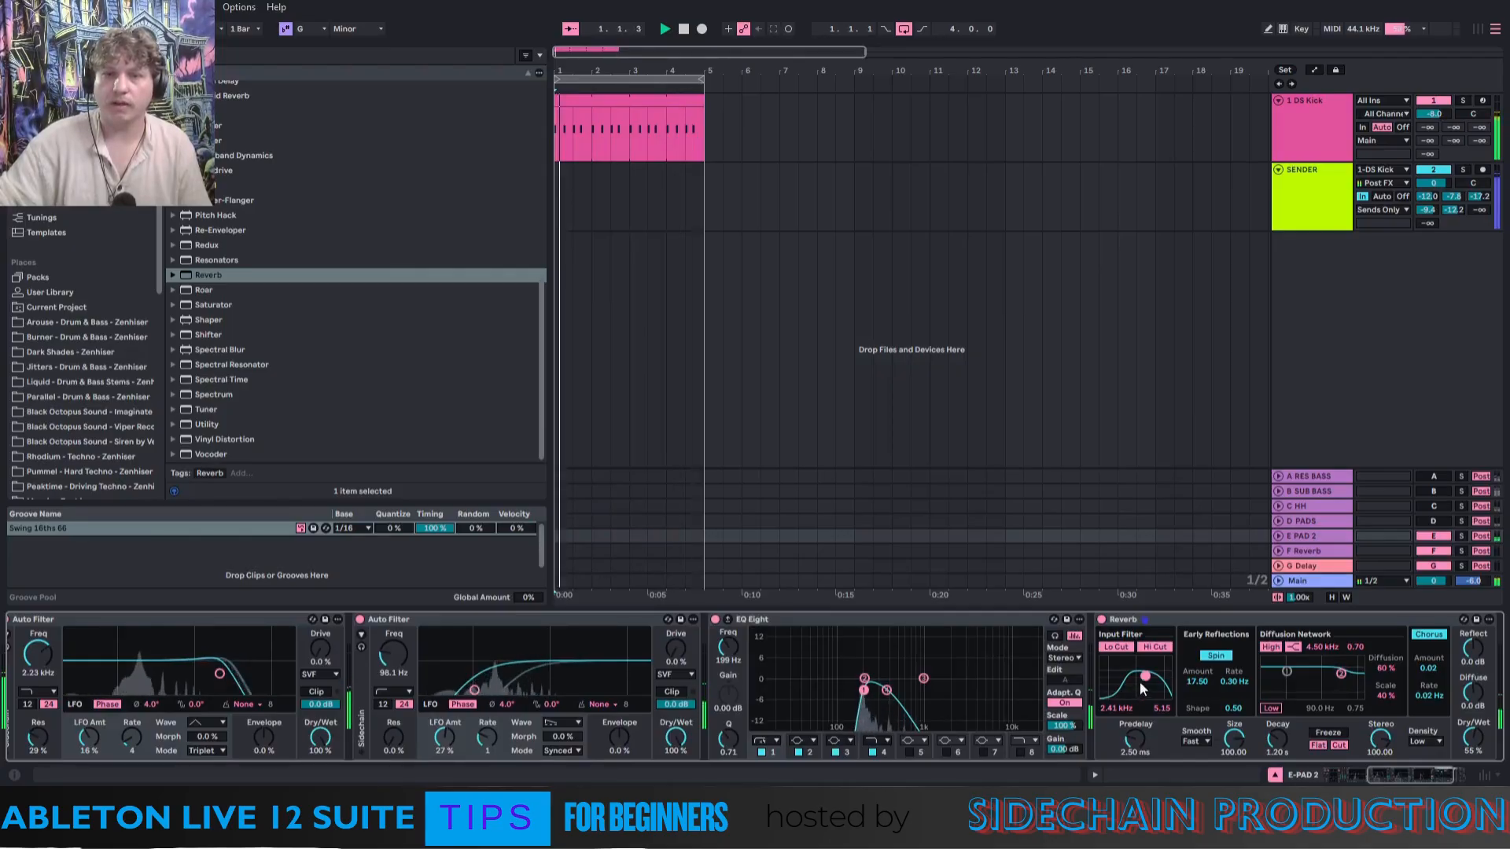
Set the Reverb's input filter to about 985 Hz, decay to 4.55 s and dry/wet to 79 %, and raise the Utility gain to 8.33 dB.
drag(1473, 737, 1473, 712)
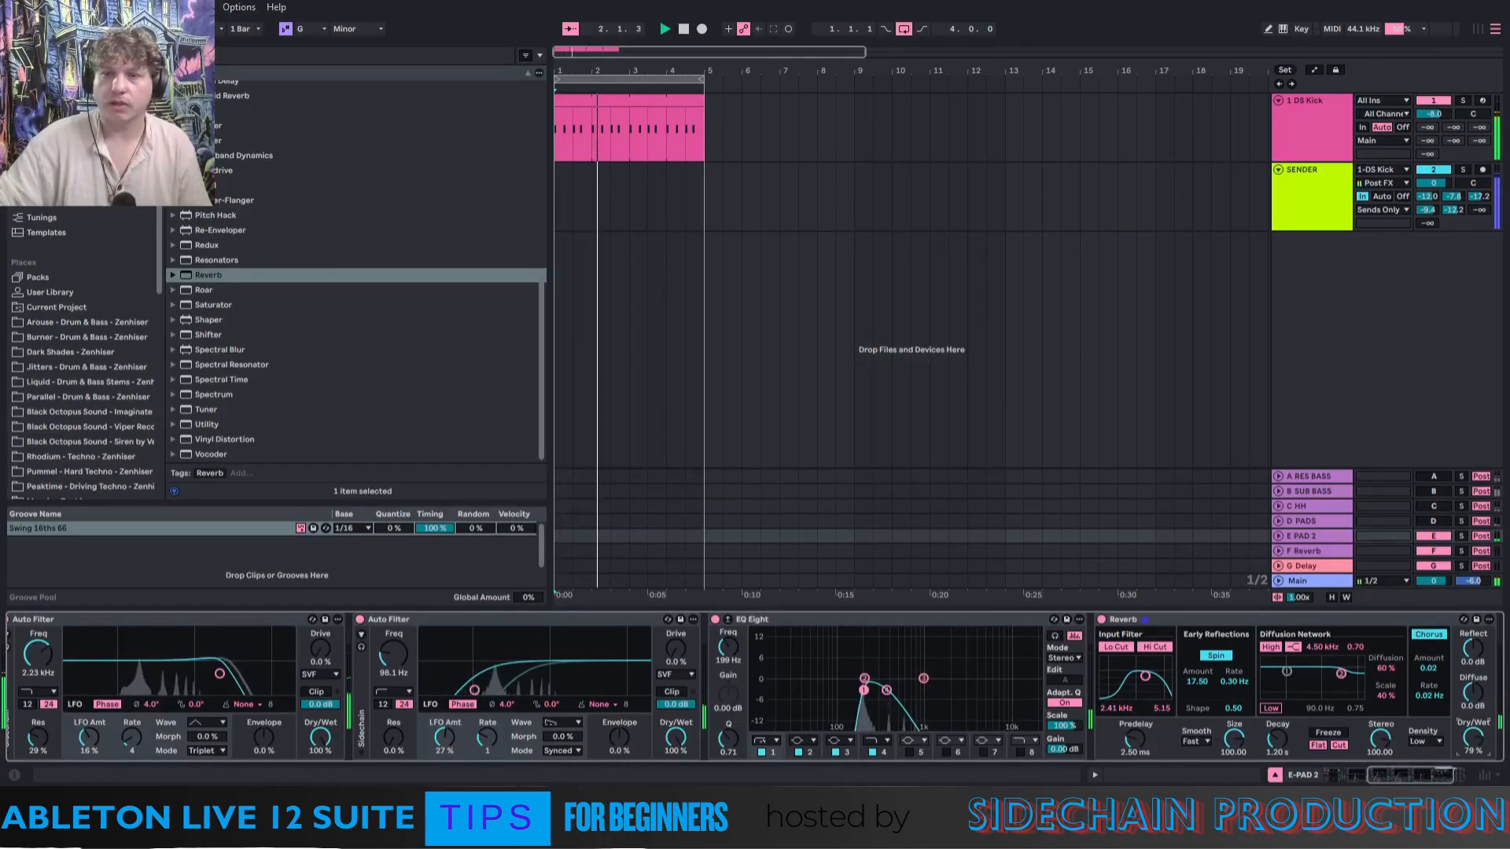
drag(1144, 690, 1137, 688)
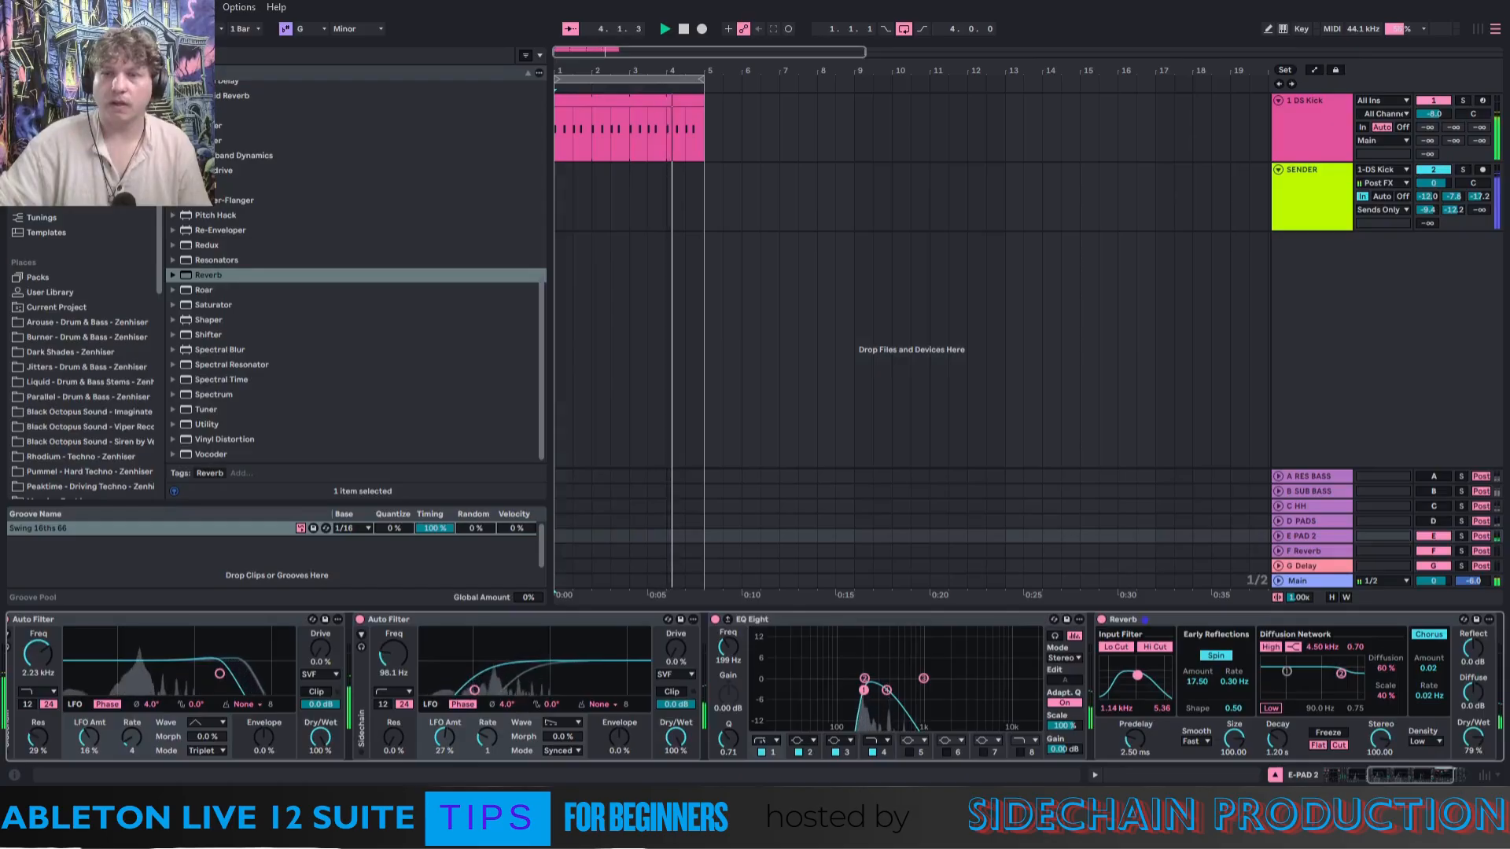
drag(1137, 676, 1136, 675)
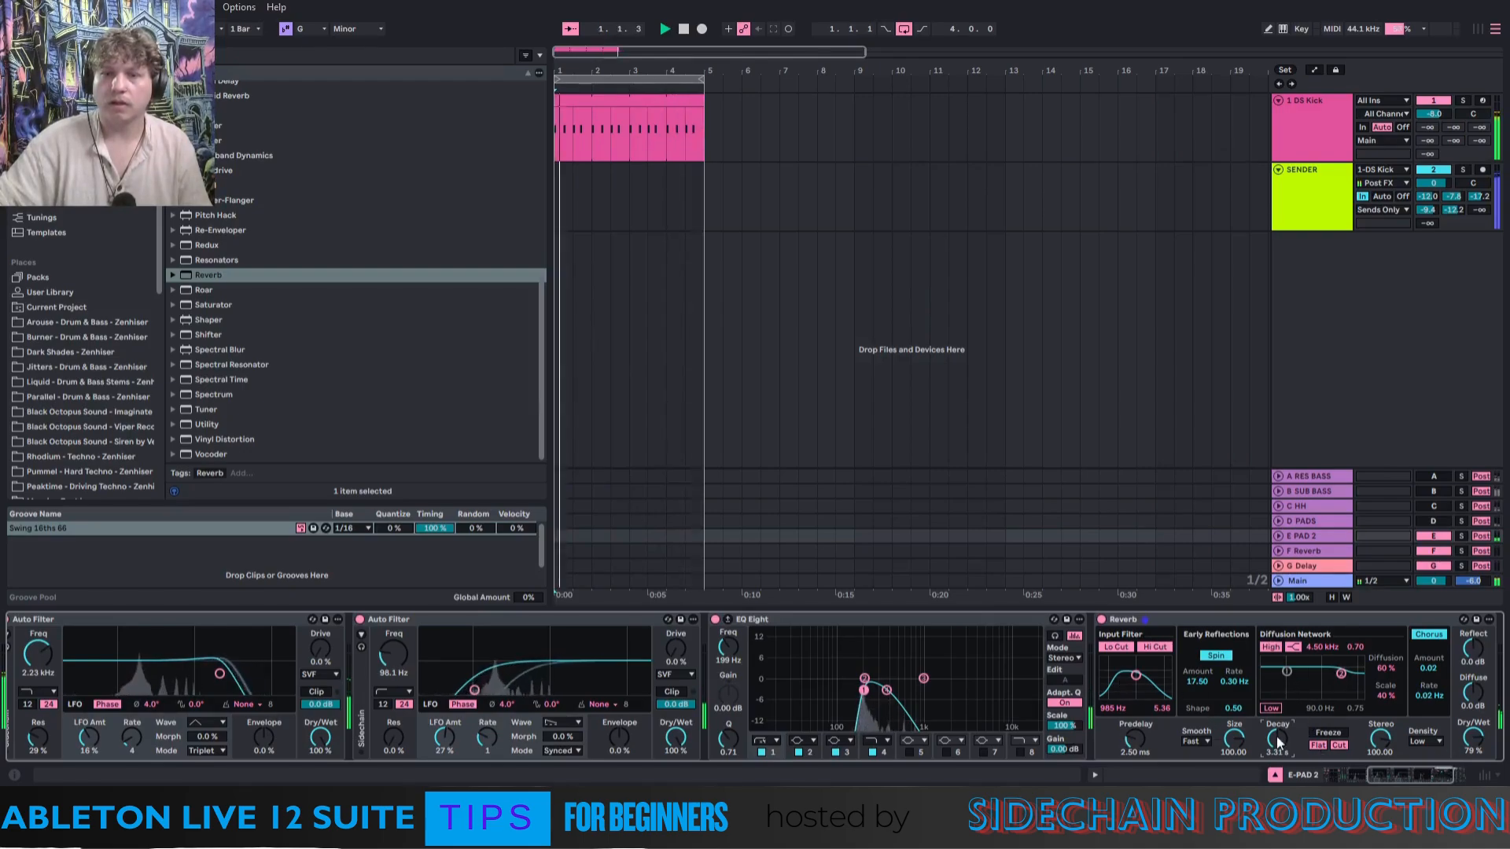
drag(1277, 740, 1277, 730)
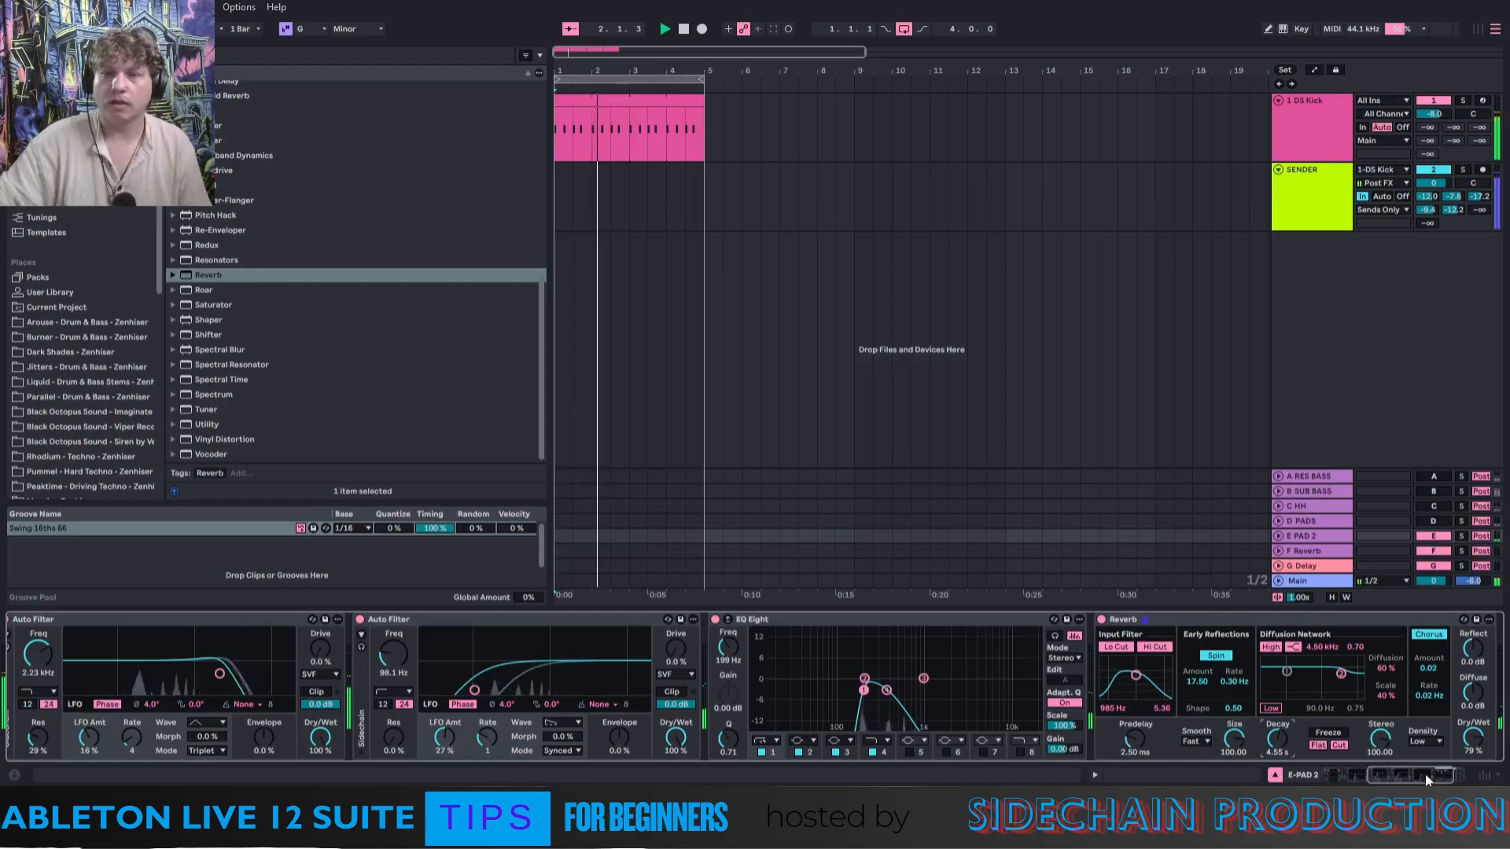
drag(1425, 774, 1436, 772)
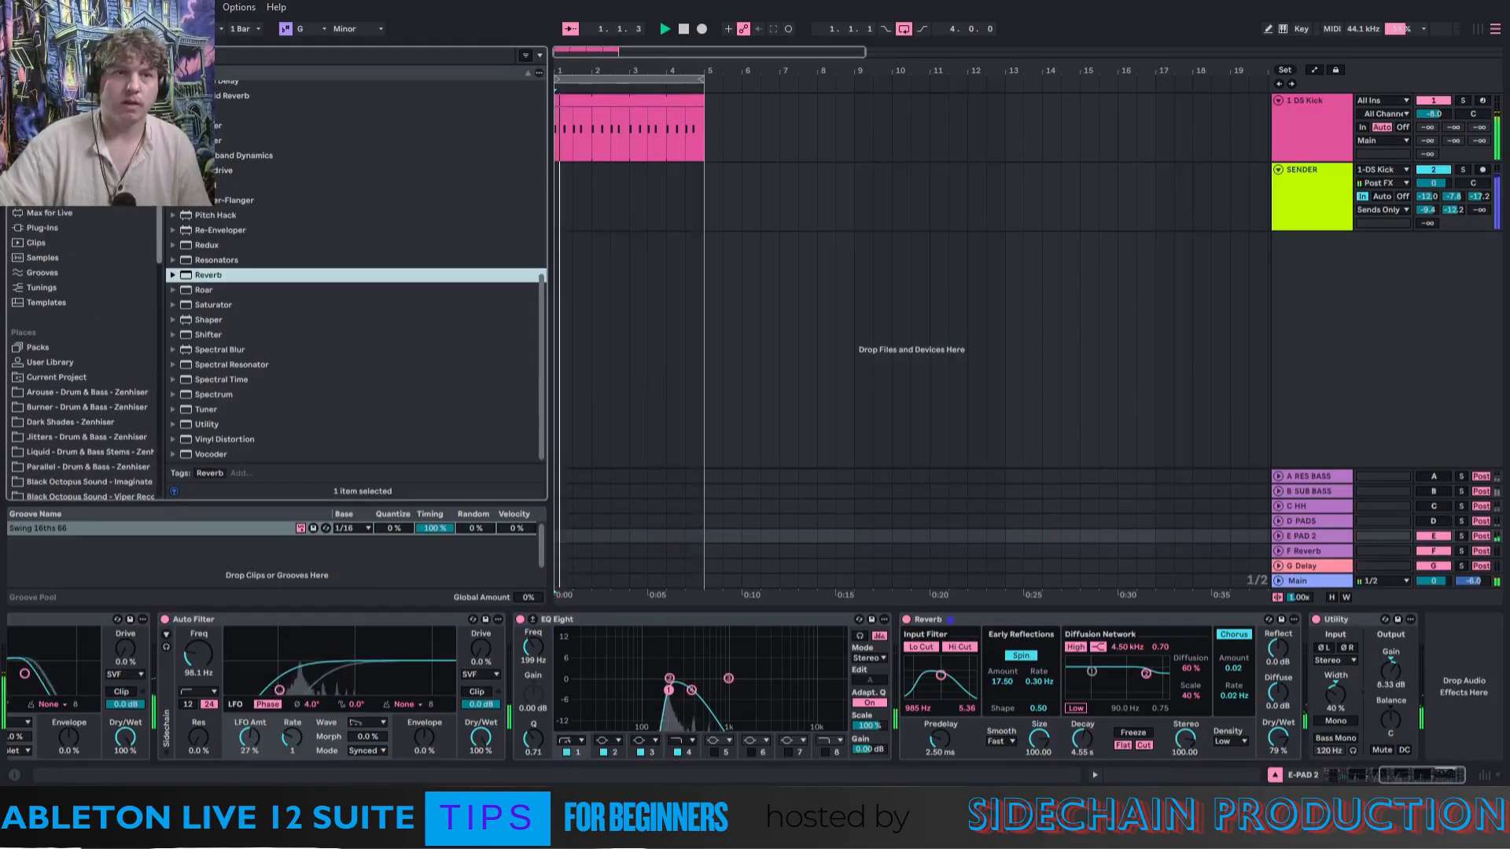
Load the Eventide Crystals plug-in after the Utility, set its tempo mode to Sync and close its window.
scroll(54, 207, up, 3)
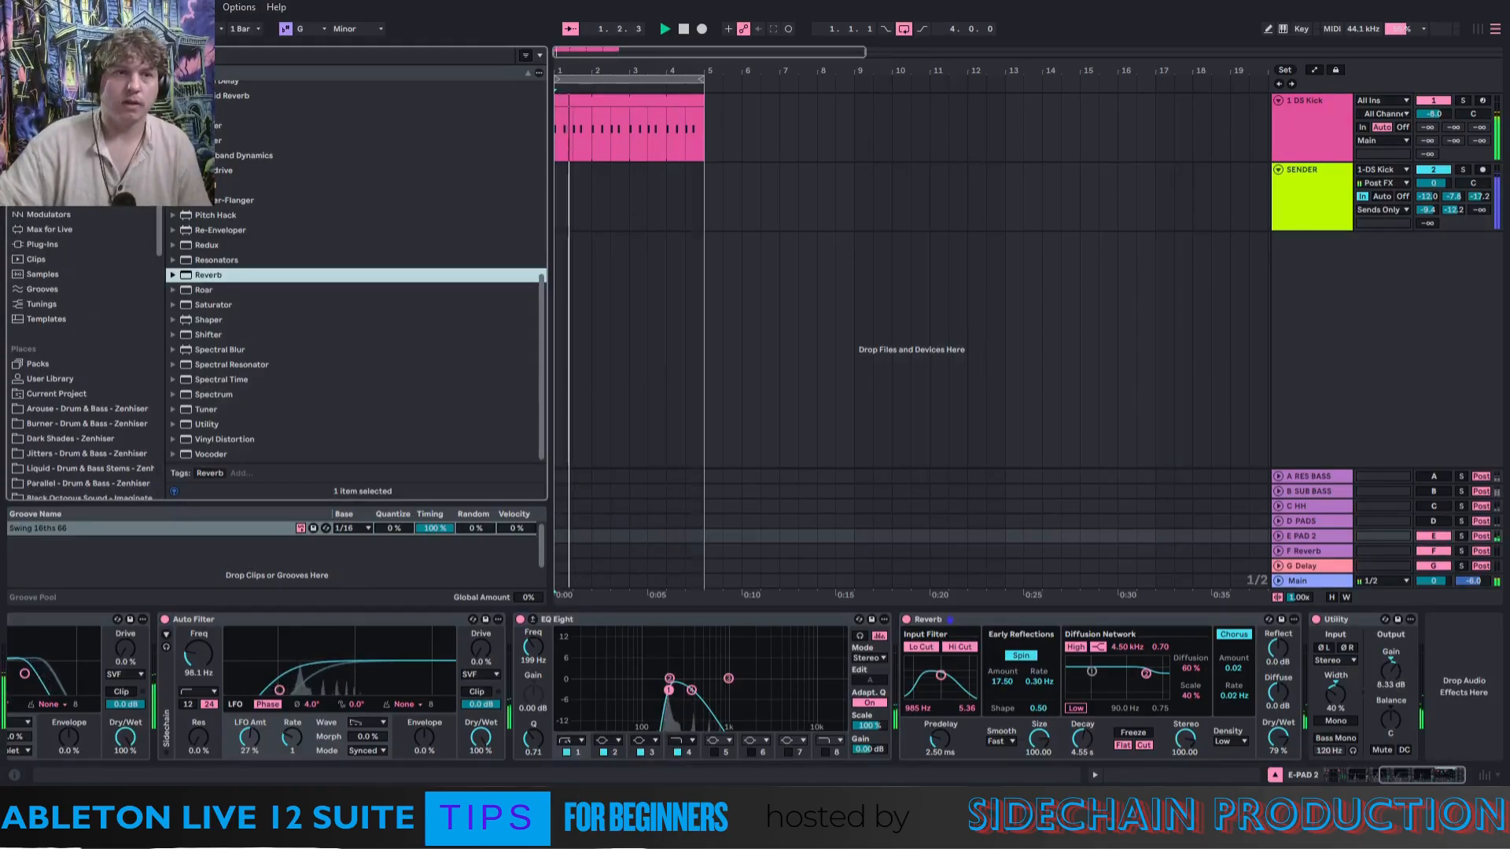
click(53, 244)
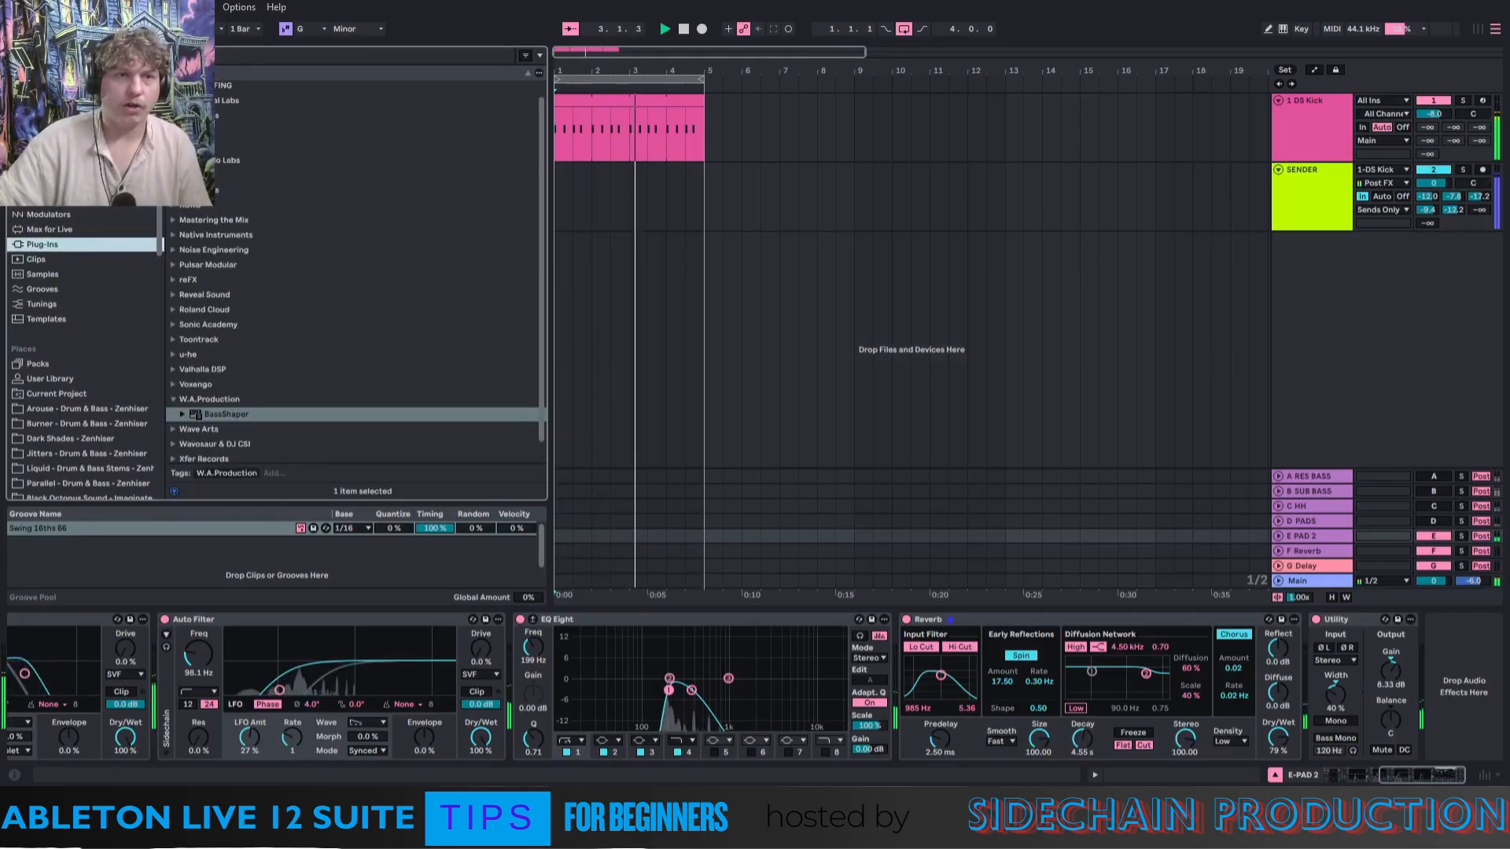
click(183, 131)
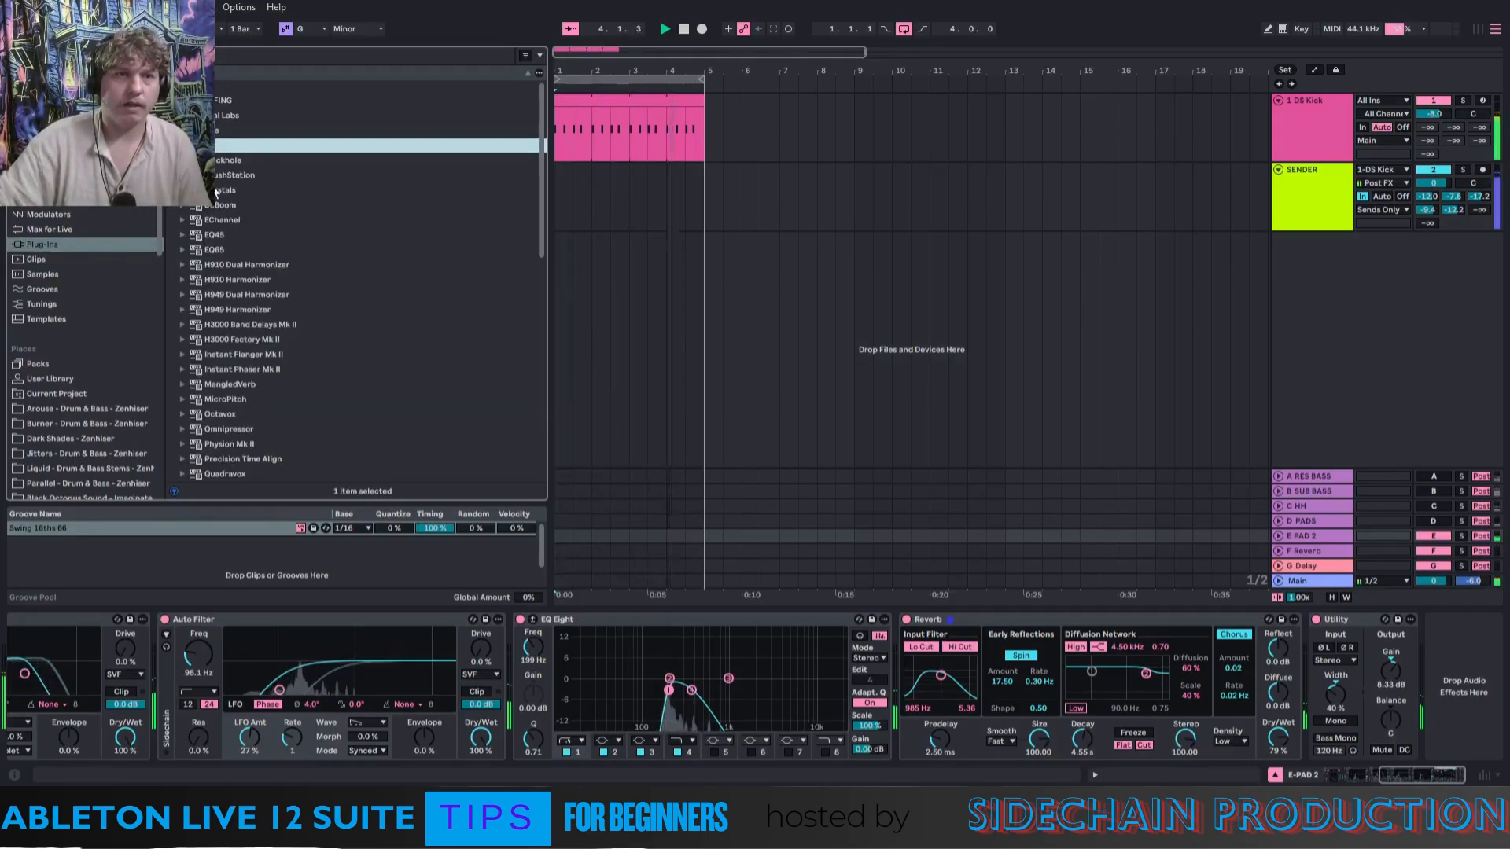
double_click(224, 190)
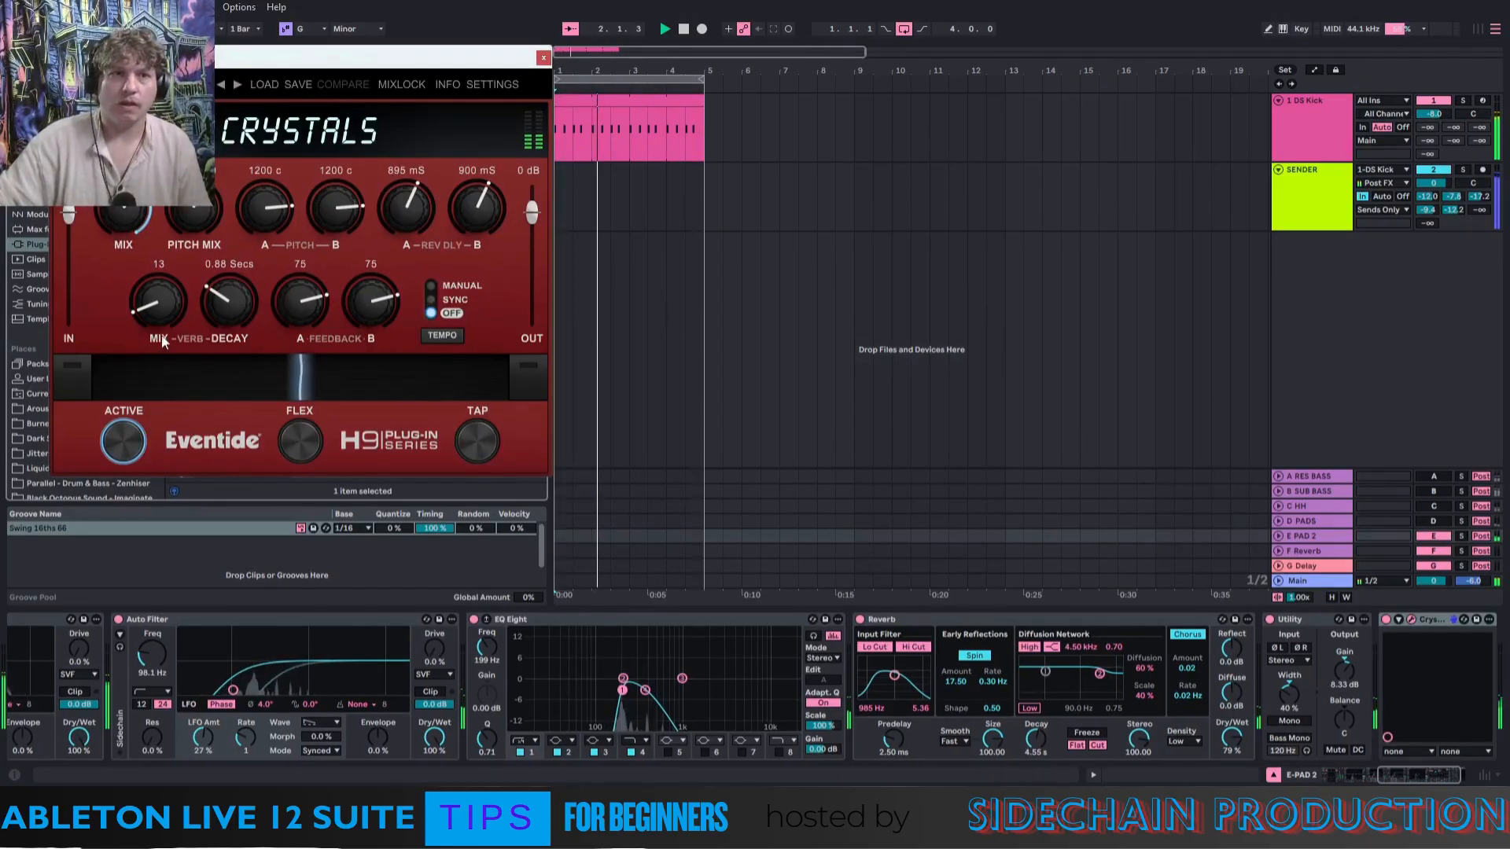
click(431, 299)
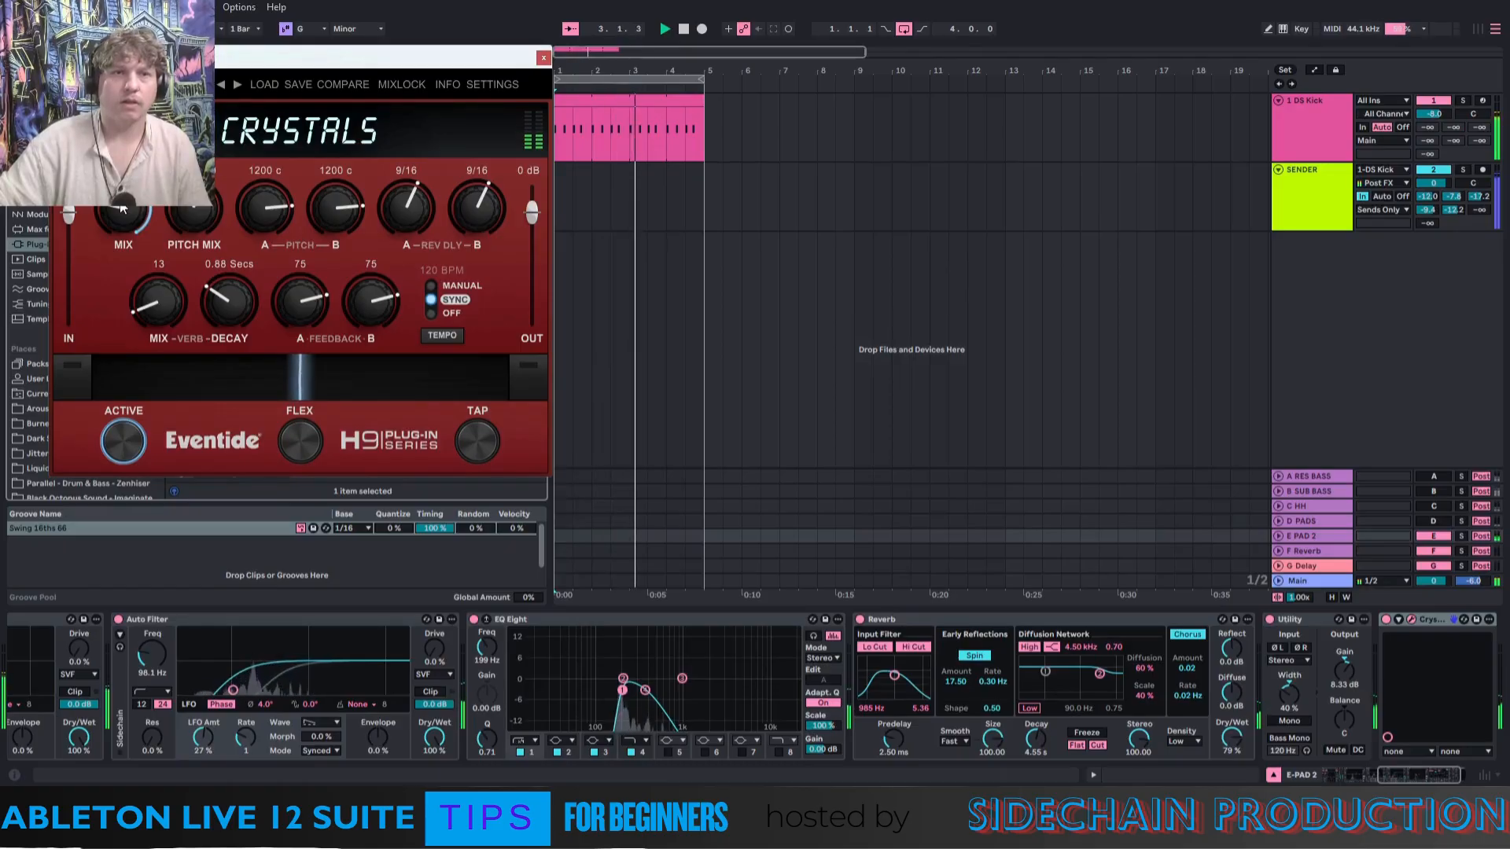
click(1410, 621)
Unfold the PAD 2 return track and enable its sends.
click(1277, 536)
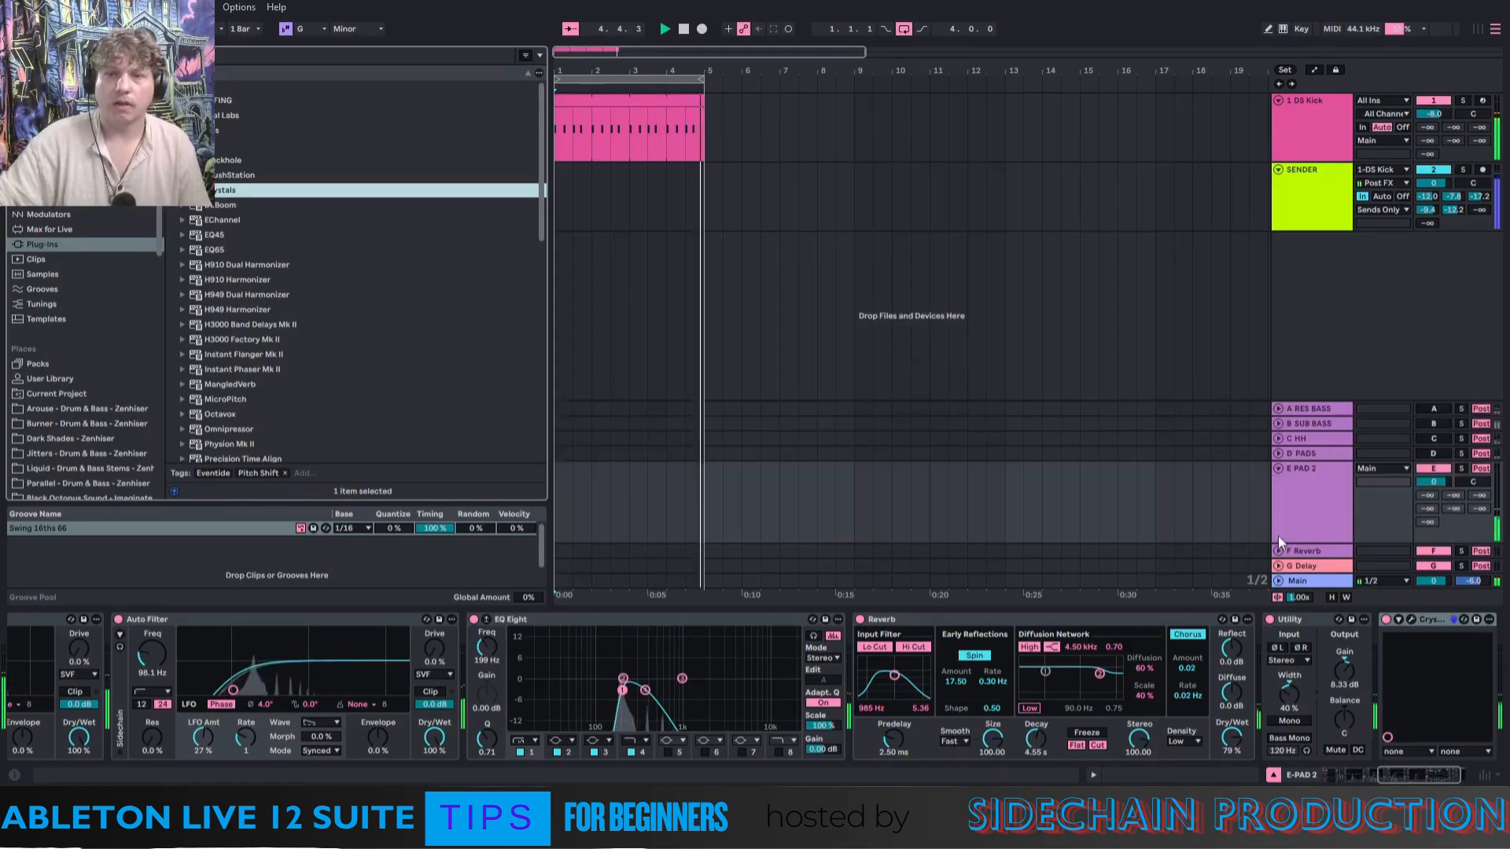
click(1341, 521)
right_click(1428, 505)
click(1374, 527)
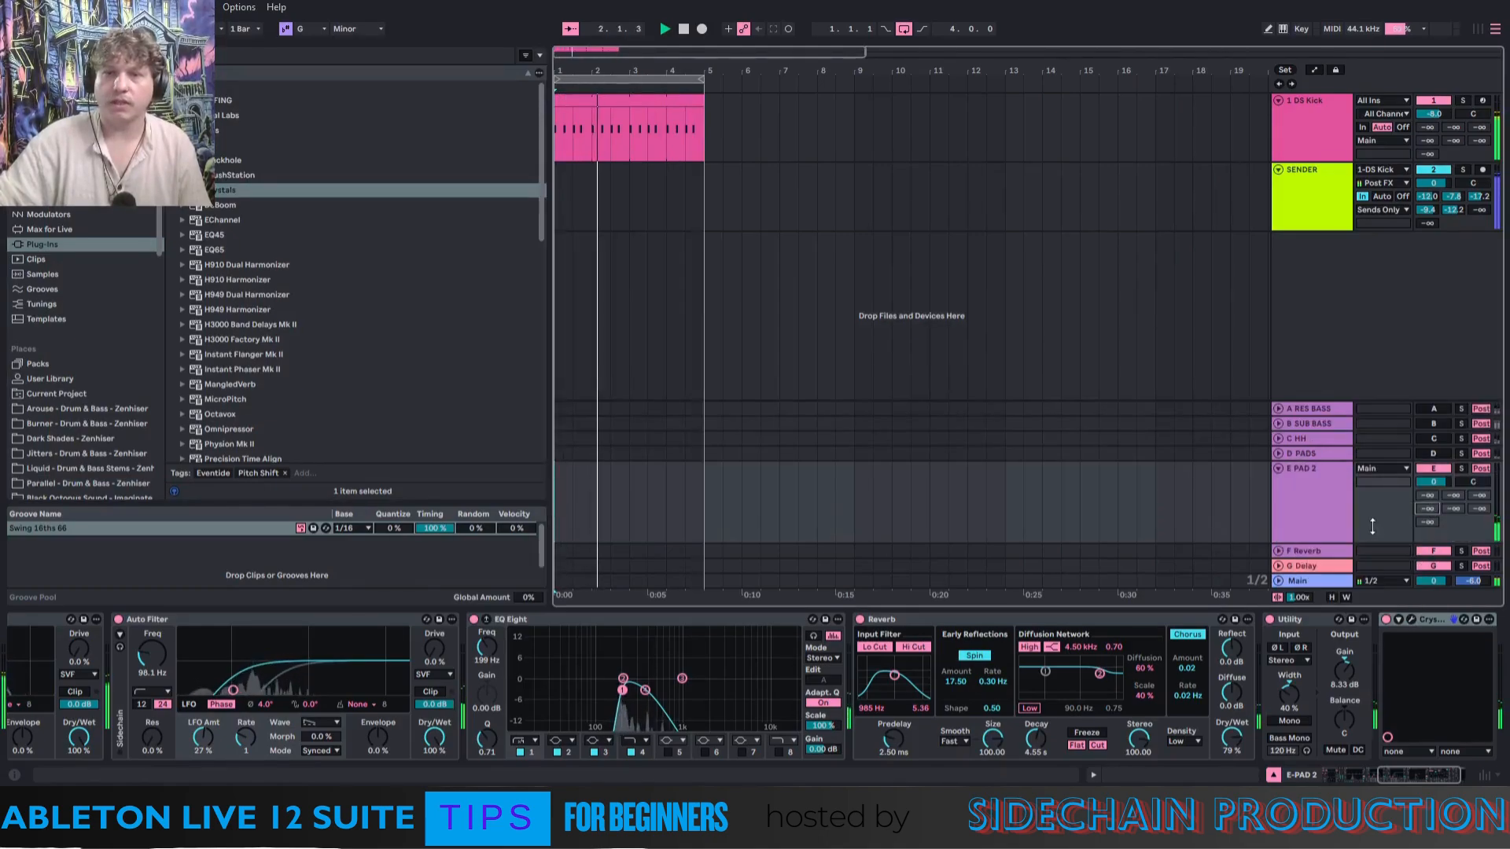
right_click(1426, 495)
click(1405, 518)
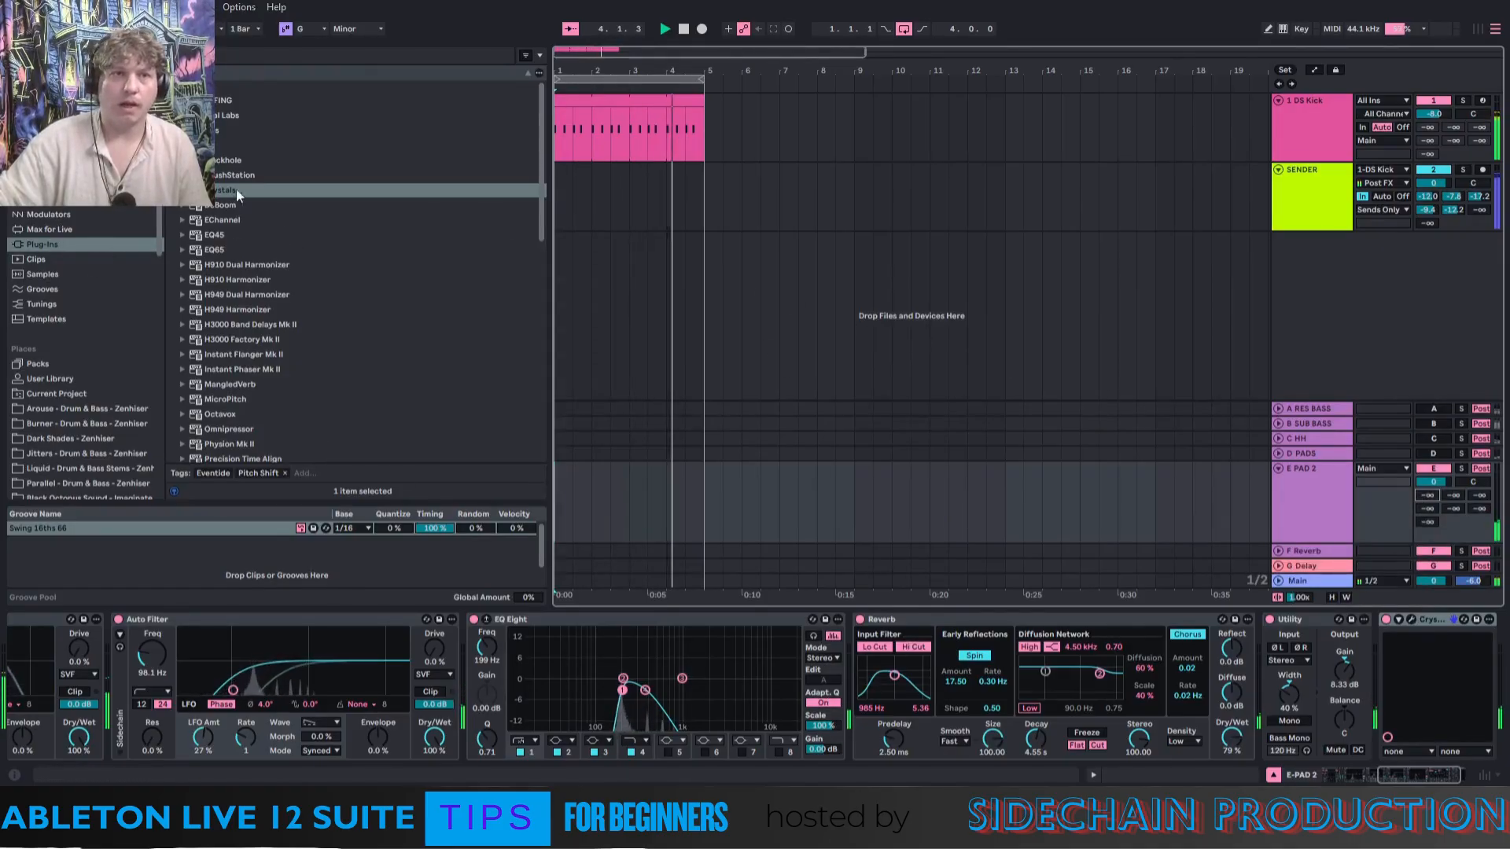
Copy the Limiter from the PADS return and paste it at the end of the PAD 2 device chain.
click(1300, 453)
click(1267, 624)
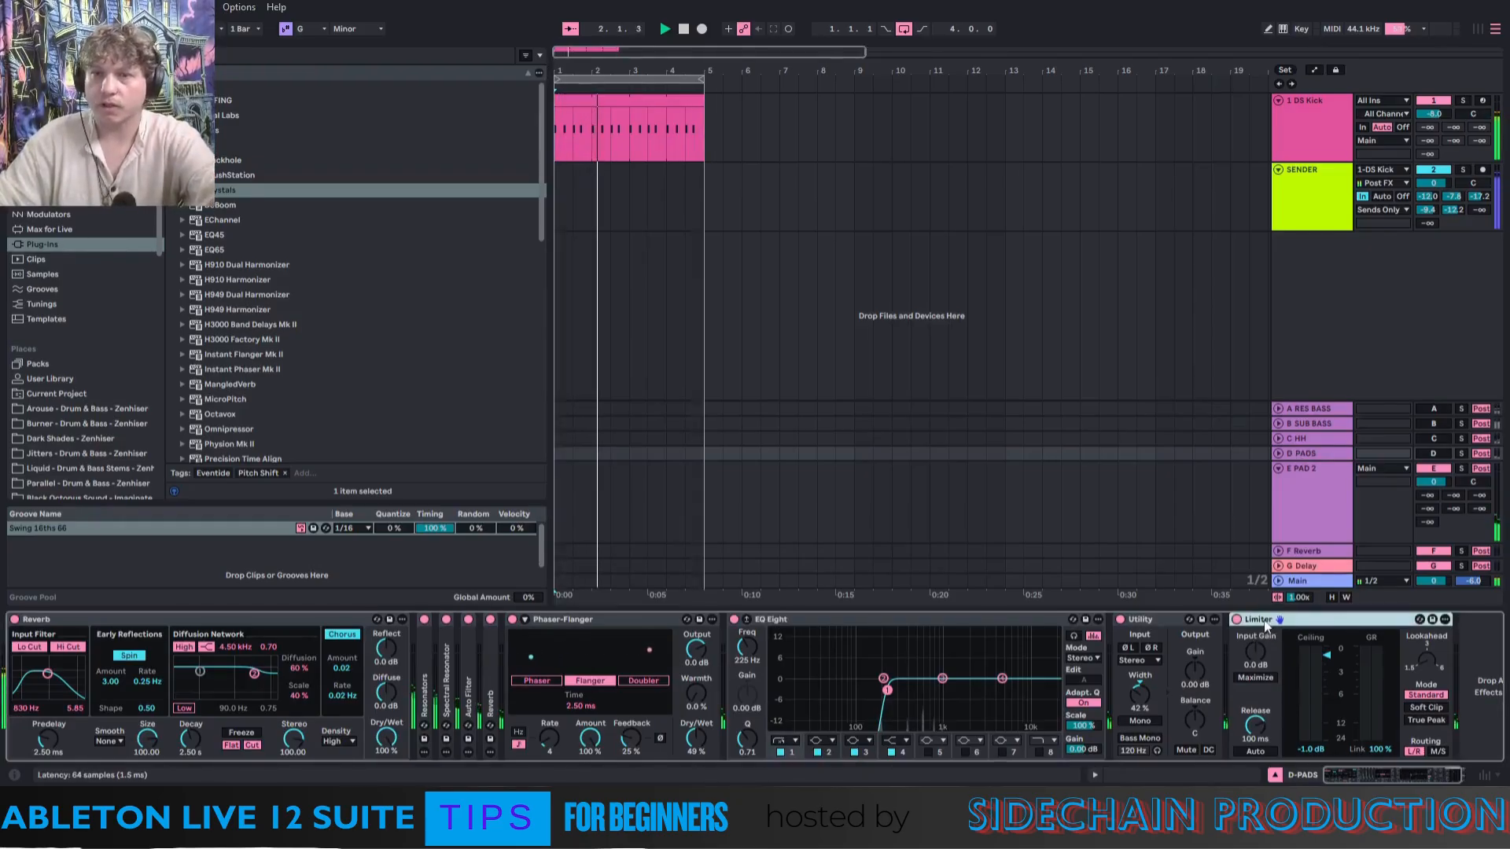
click(1318, 486)
click(1318, 486)
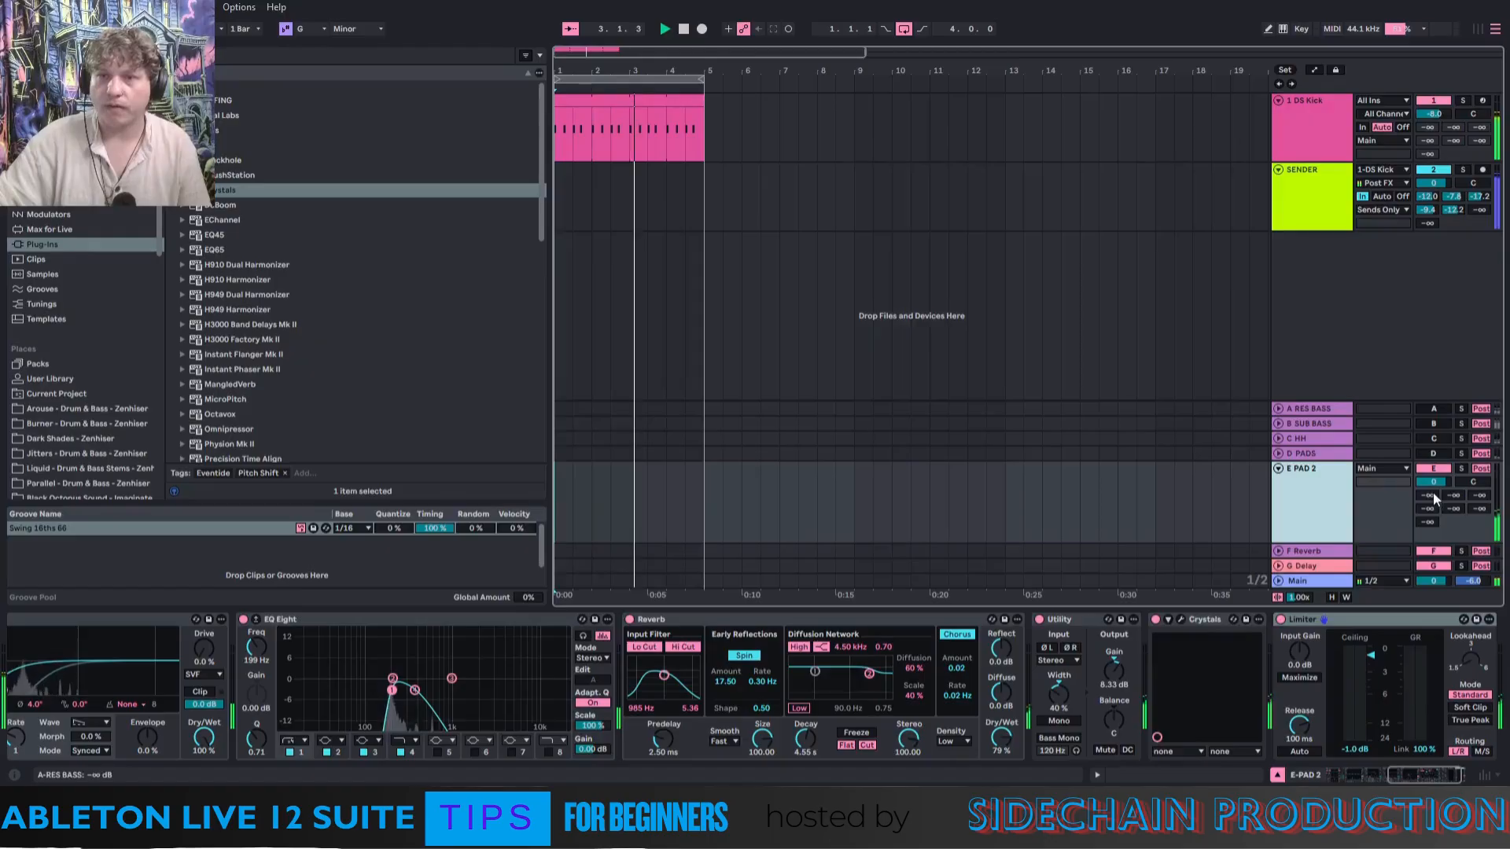
Feed the PAD 2 return back into itself by raising its E-PAD 2 send to about -3.7 dB.
click(1453, 508)
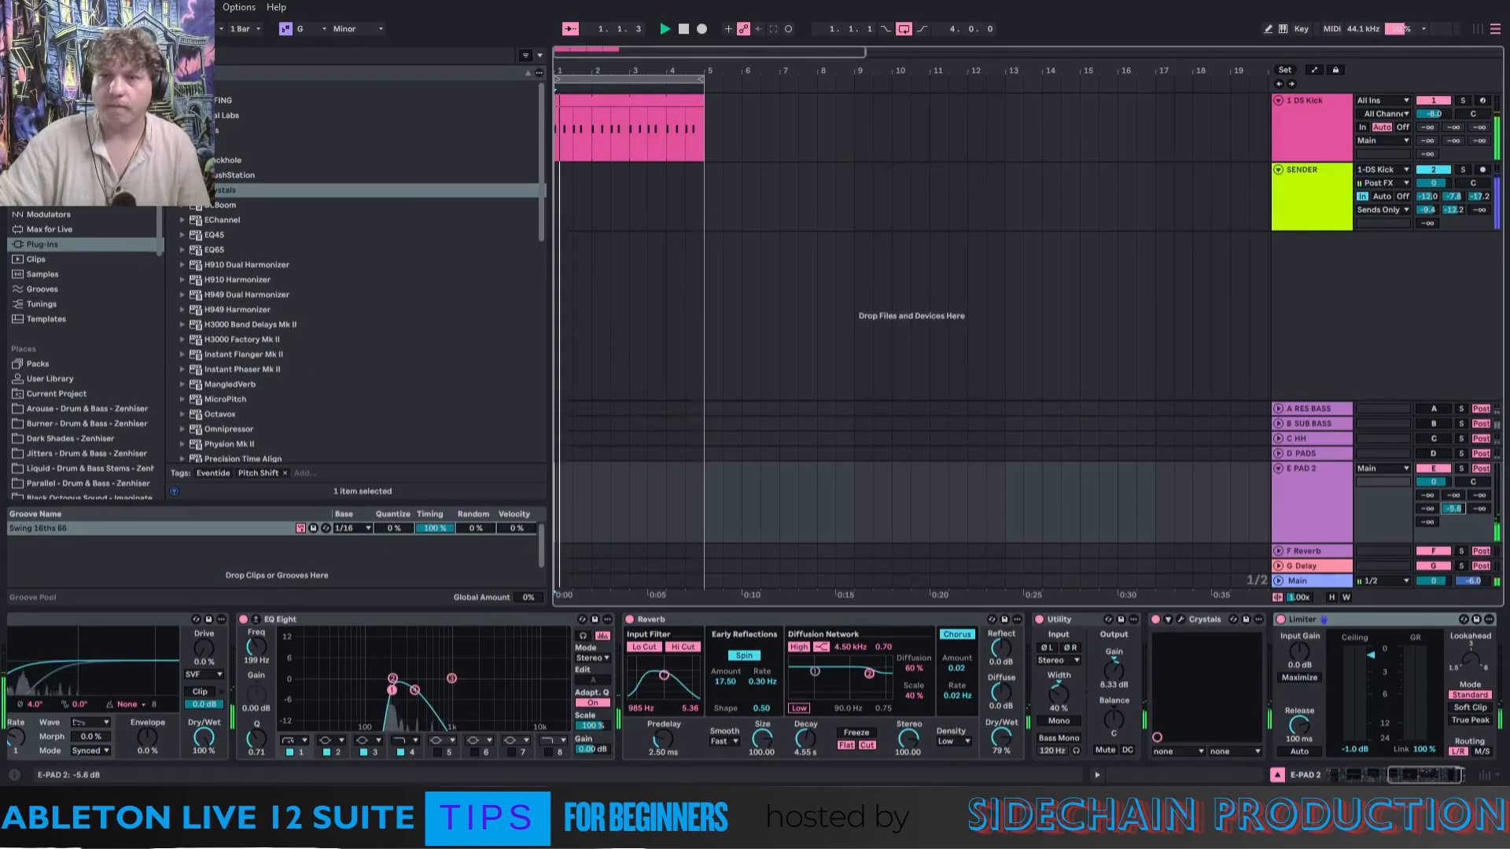
drag(1453, 508, 1453, 503)
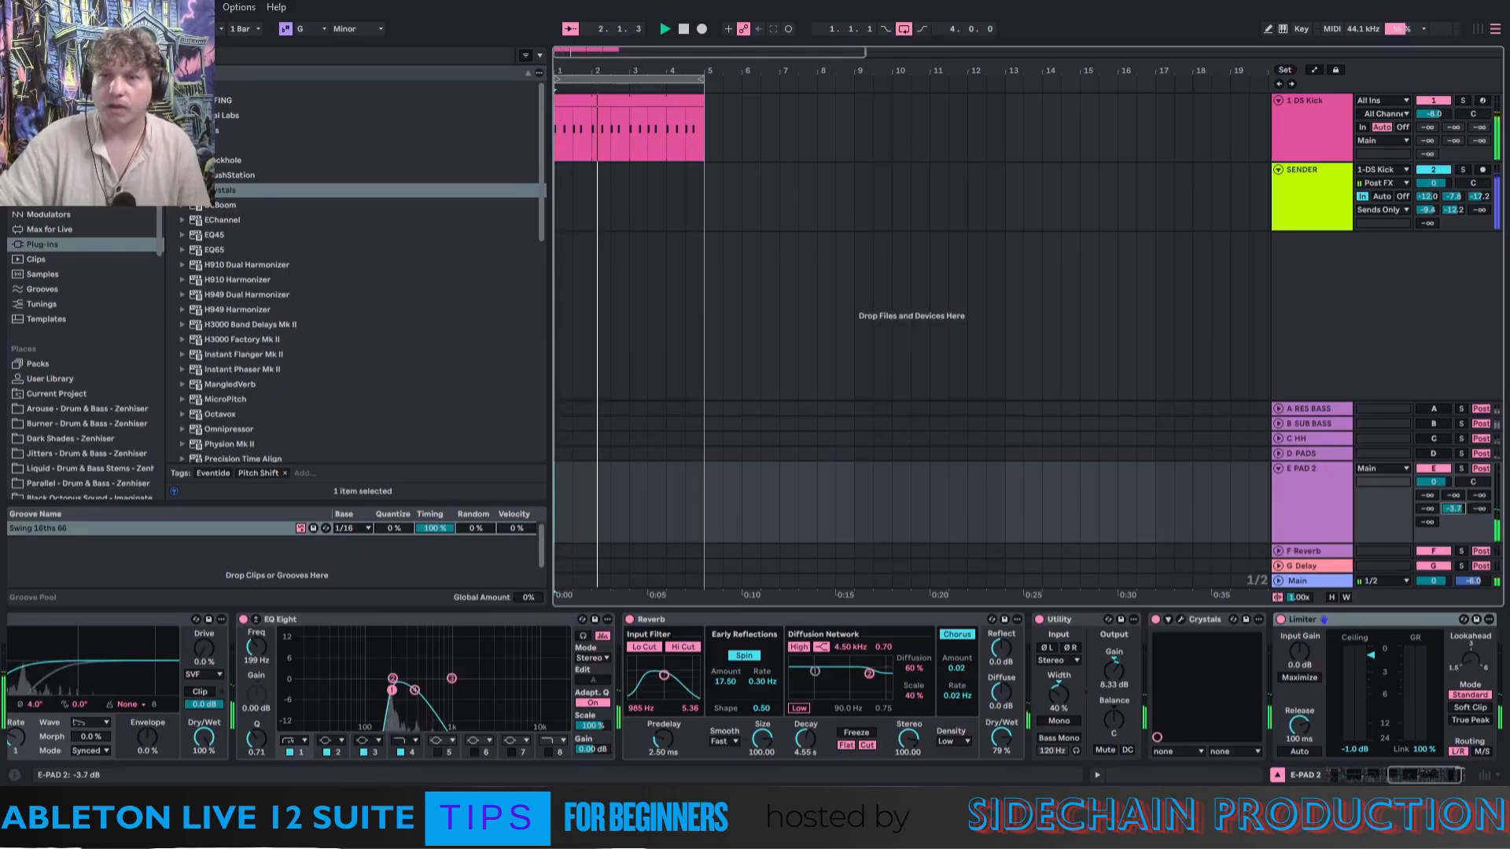
Solo the PAD 2 return and raise its E-PAD 2 self-feedback send to 0 dB.
click(1461, 468)
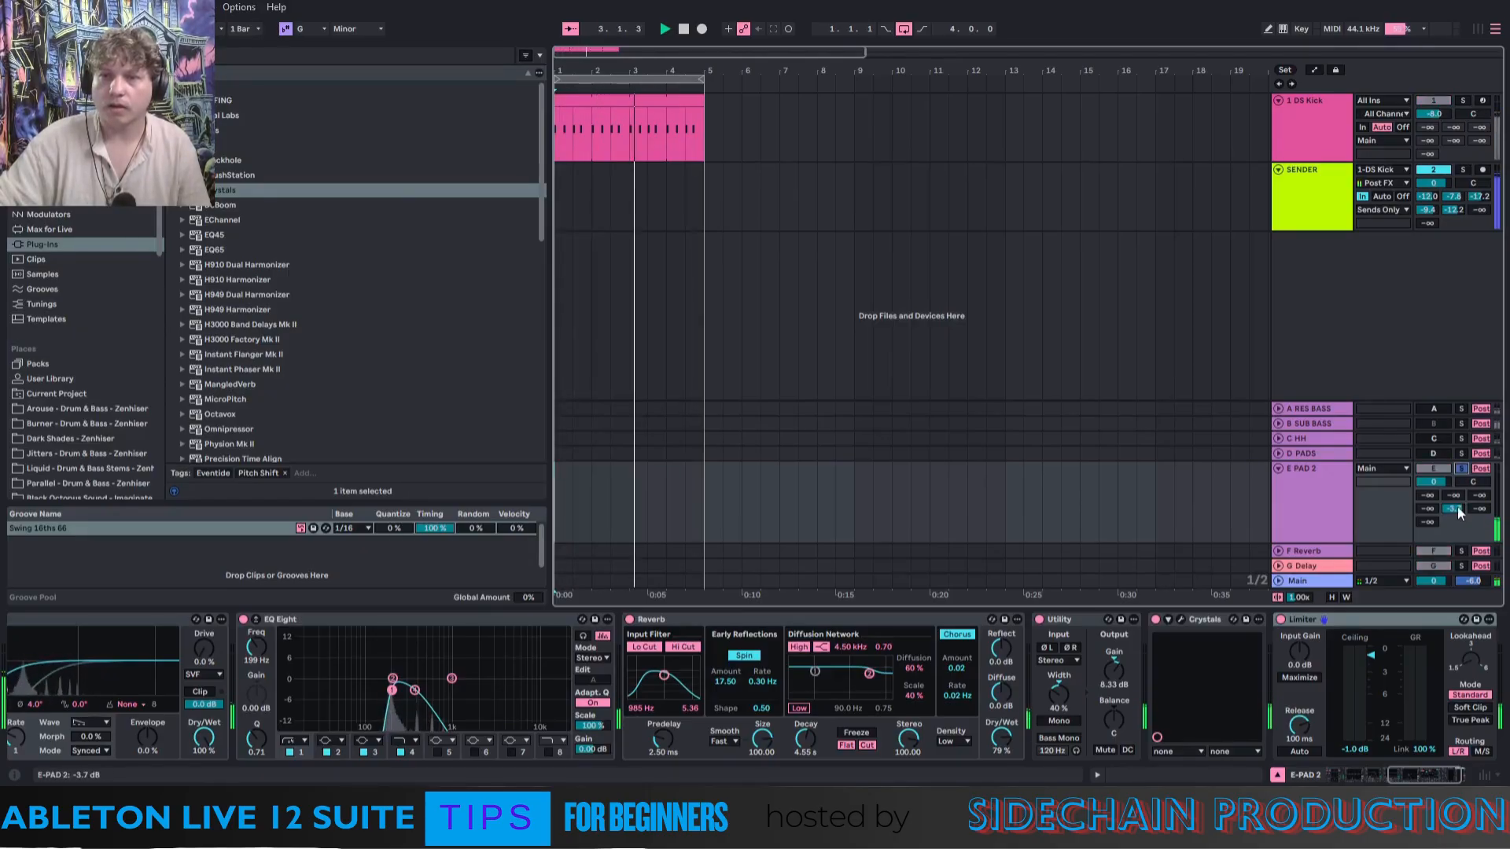
drag(1456, 507, 1456, 496)
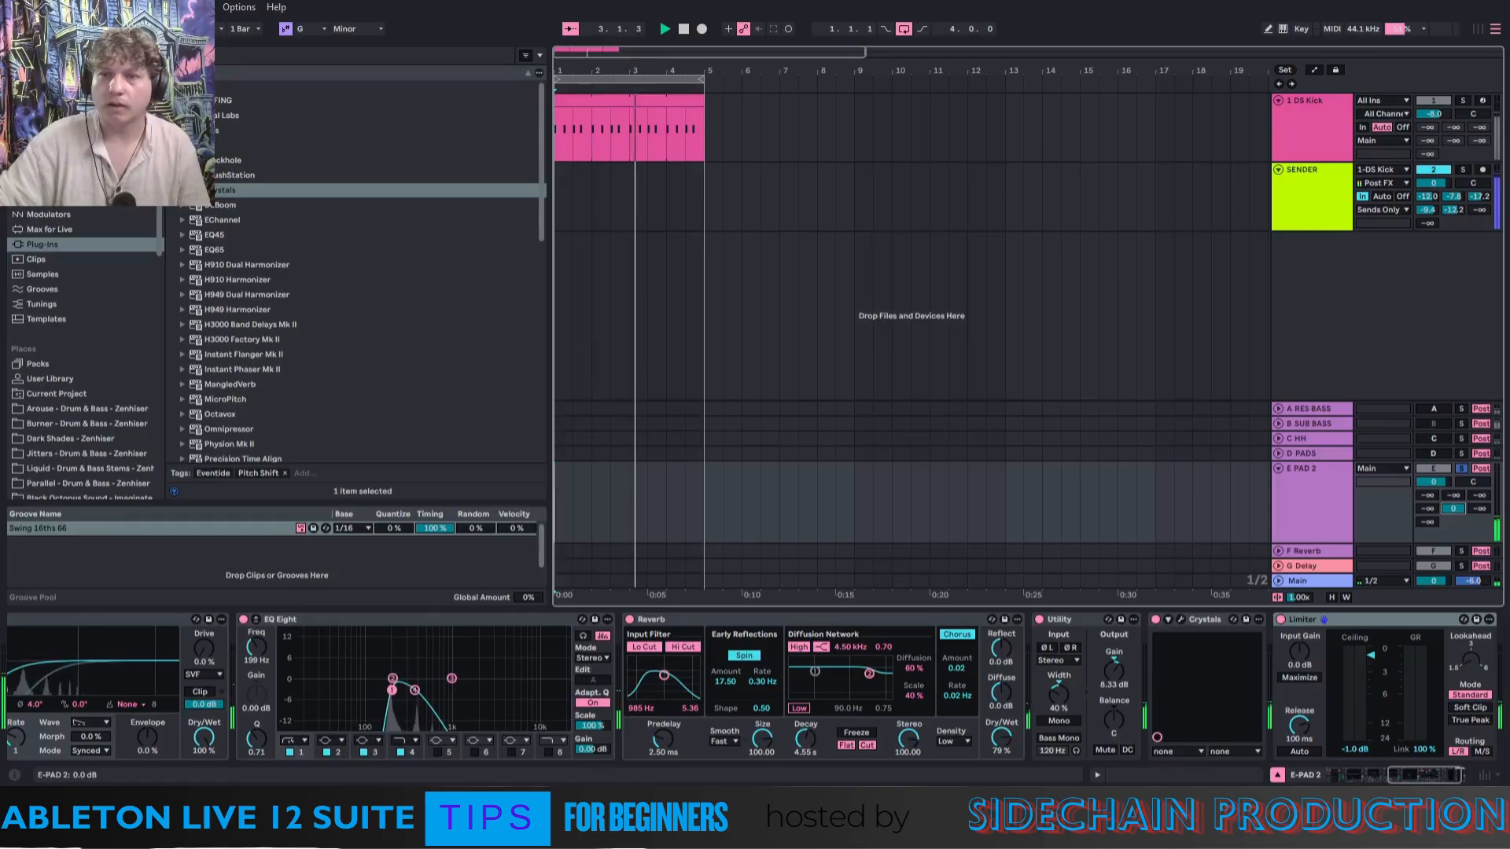
click(1329, 504)
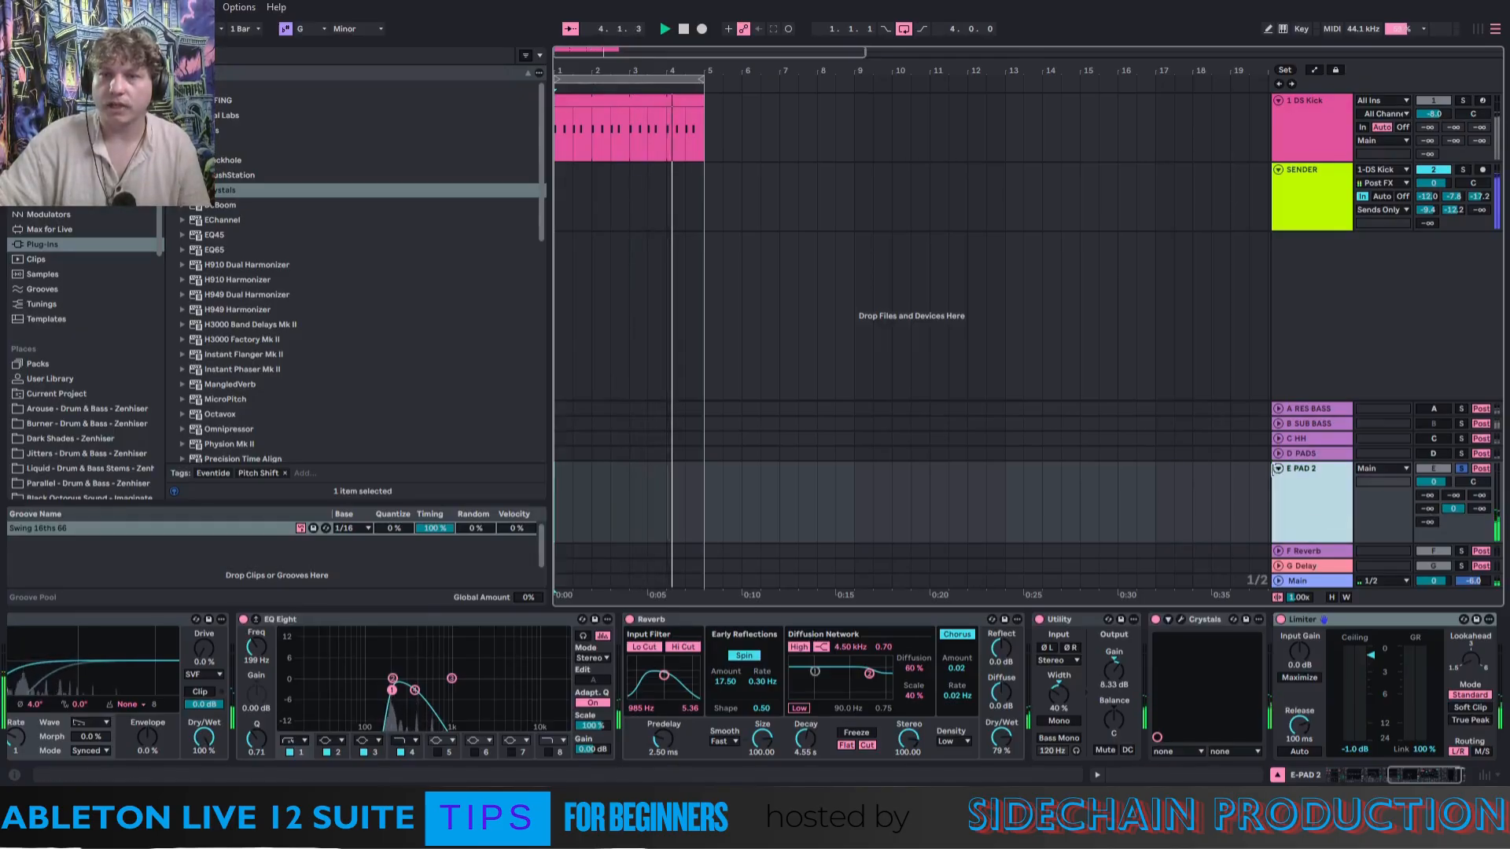
Unfold the PADS return, set its E-PAD 2 send to 0 dB and add it to the solo.
click(1278, 454)
click(1319, 439)
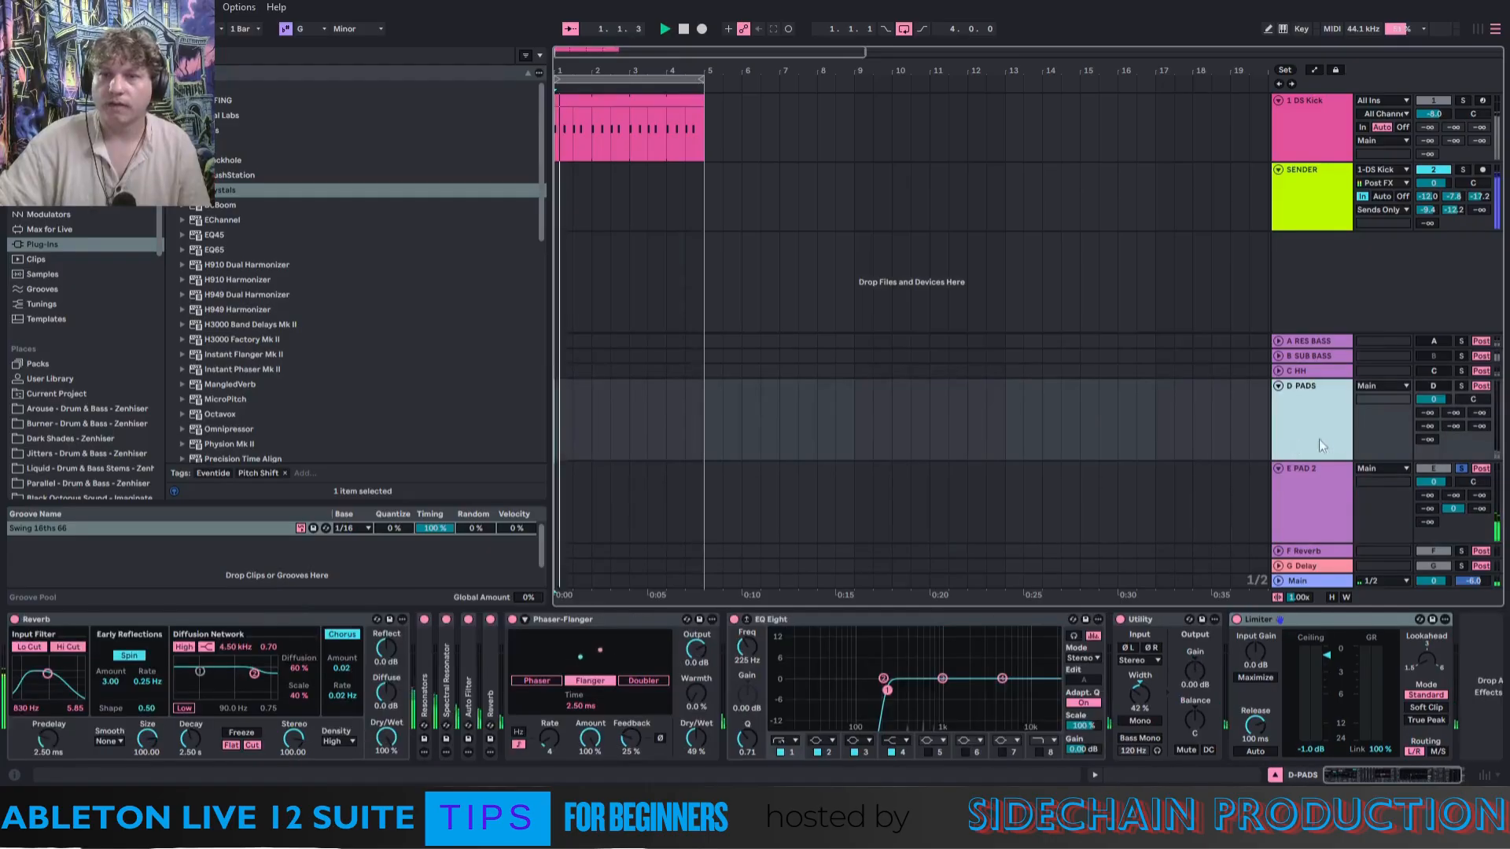
drag(1454, 427, 1454, 402)
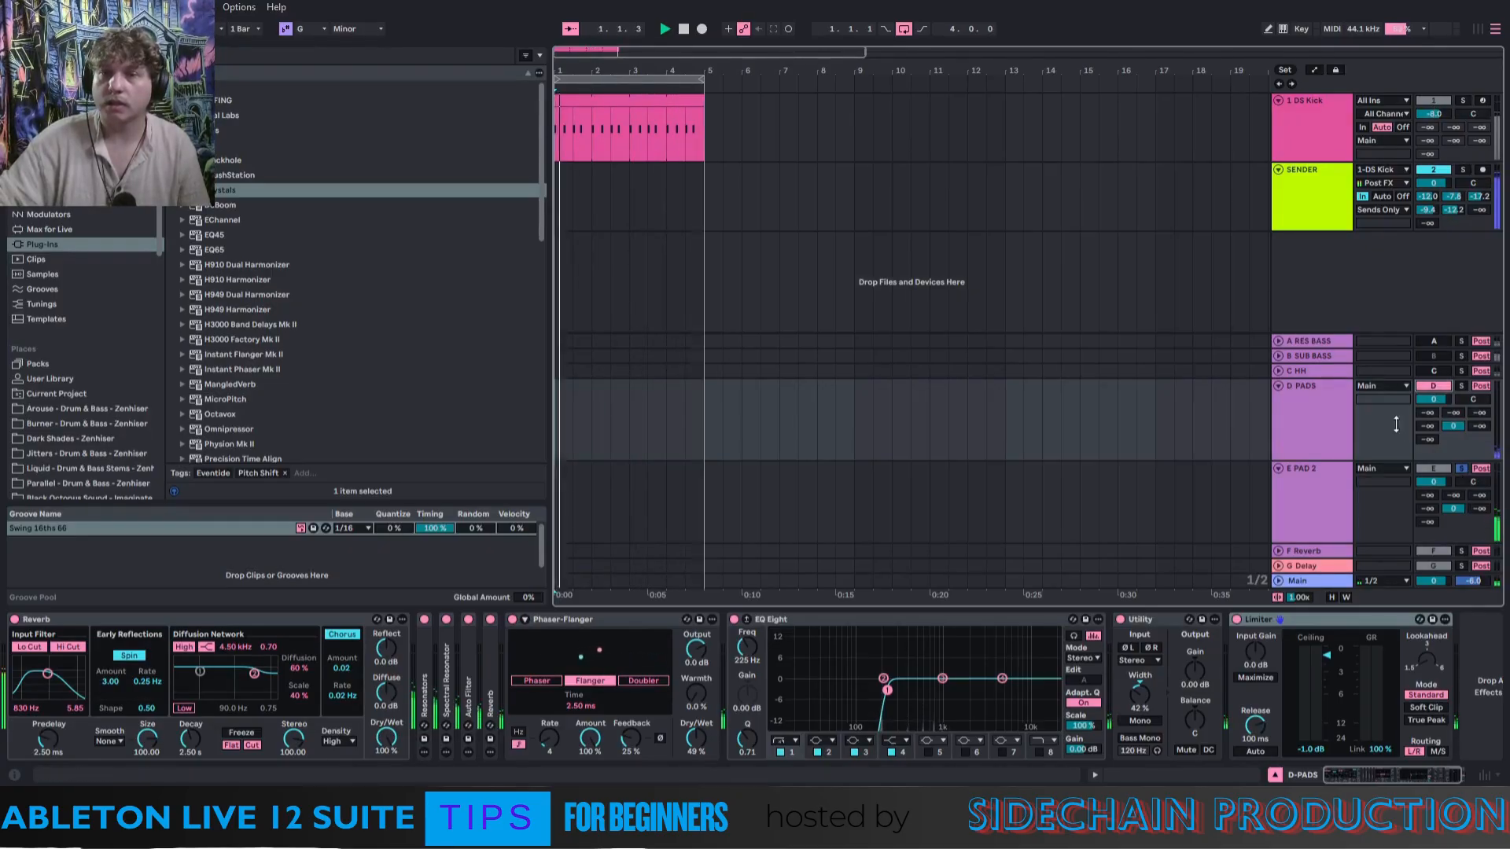
click(1462, 385)
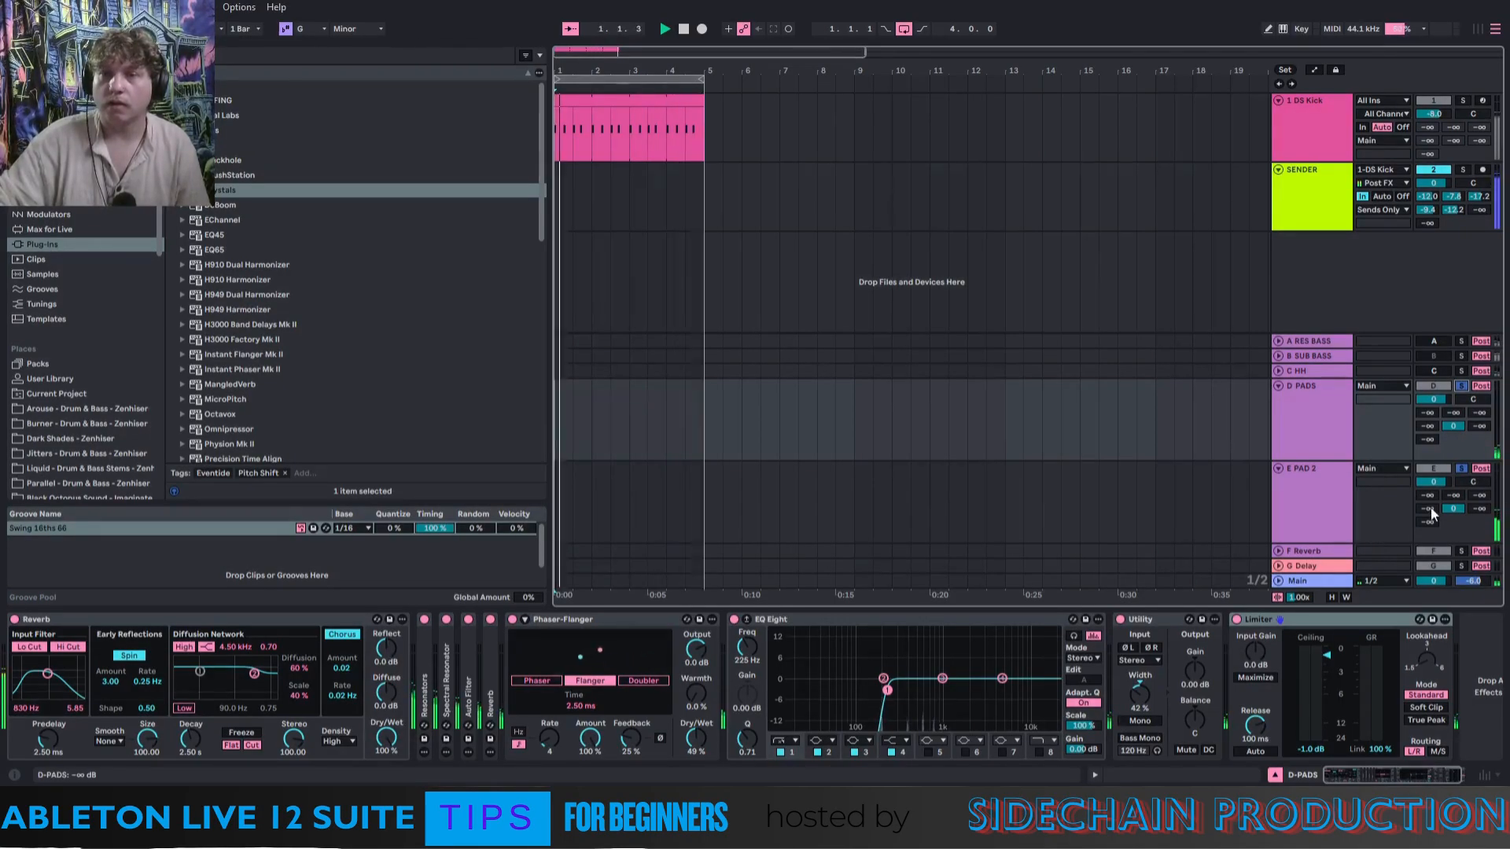
Set the D-PADS send to 0 dB on both the PAD 2 and PADS returns.
drag(1431, 508, 1428, 432)
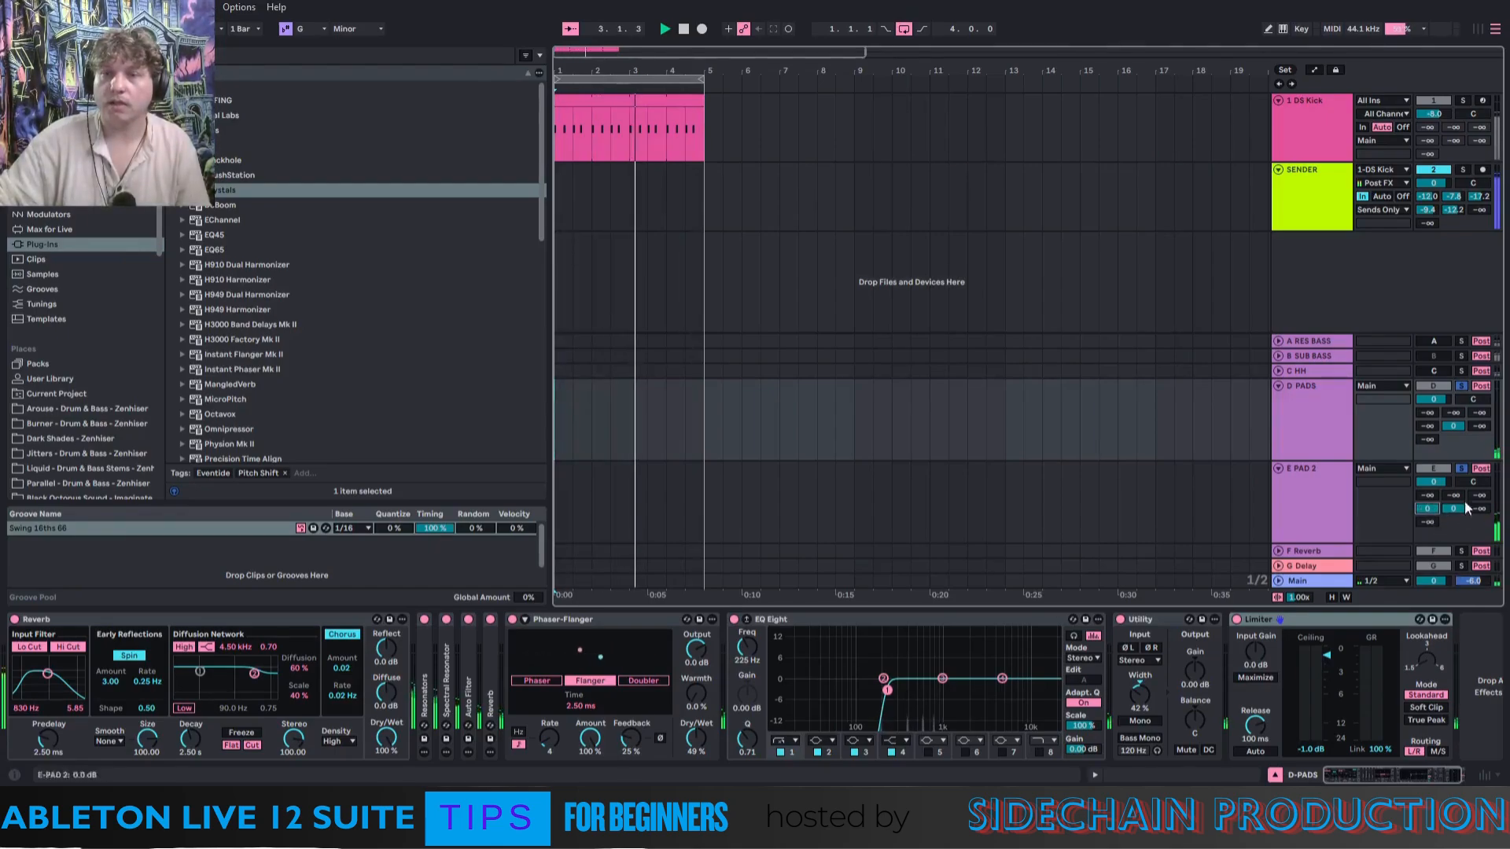
drag(1429, 426, 1428, 358)
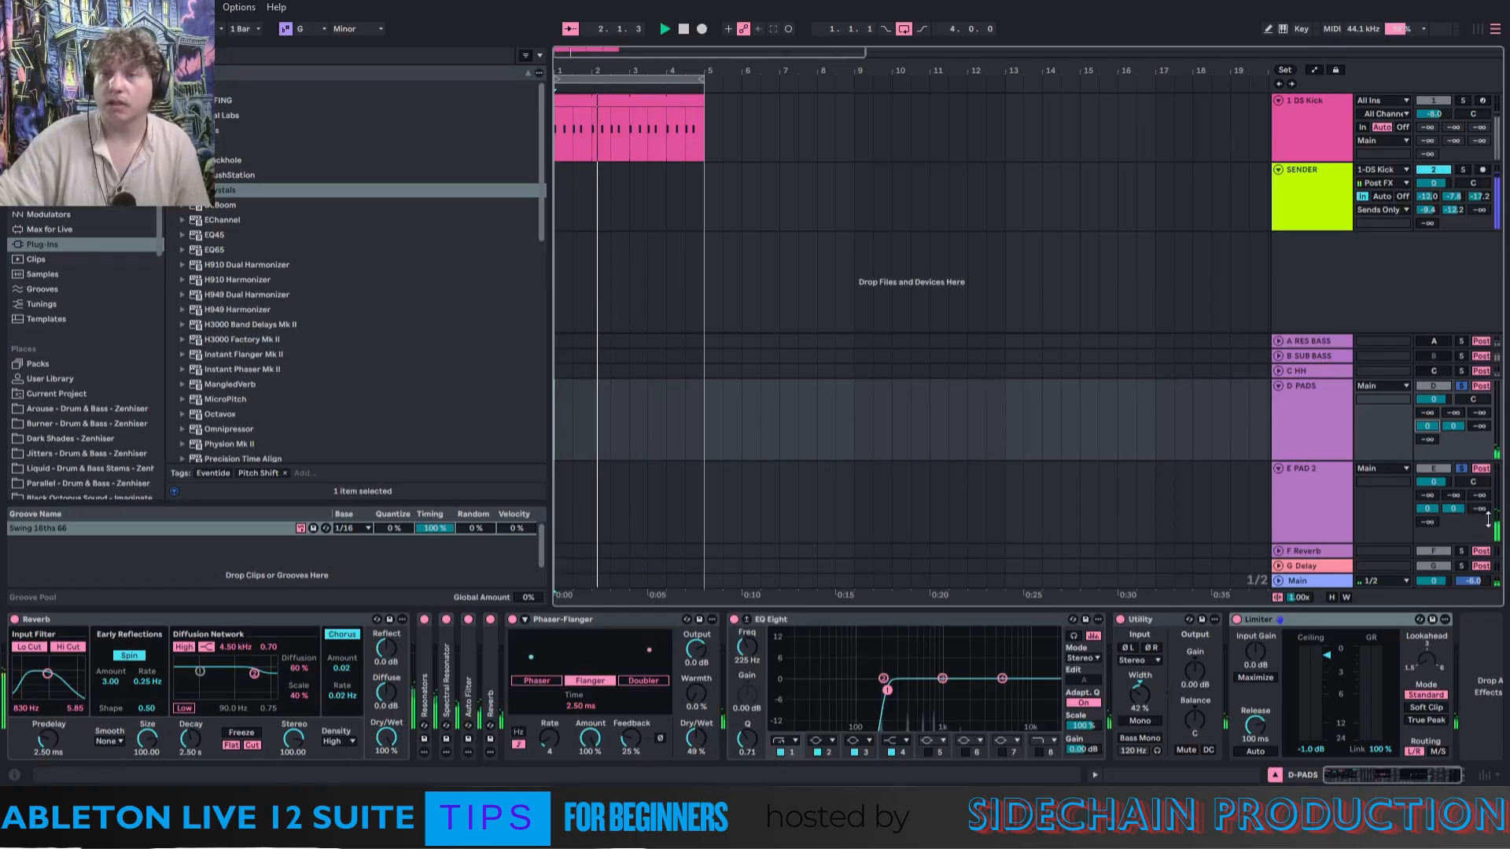
click(1326, 511)
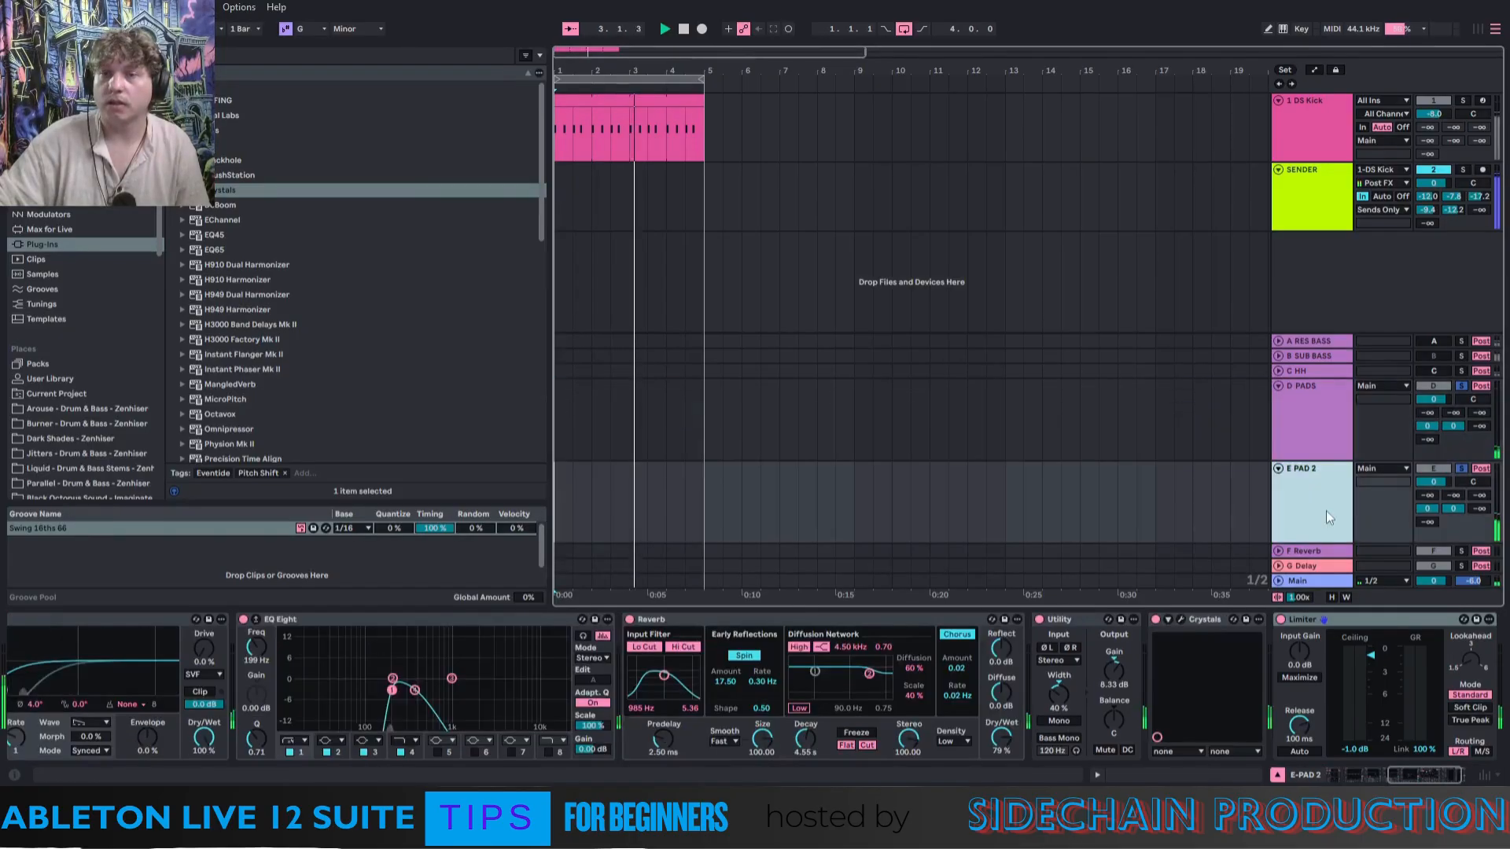
Unsolo the pad returns, reactivate the HH, SUB BASS and RES BASS returns, and fold PADS and PAD 2.
click(1463, 385)
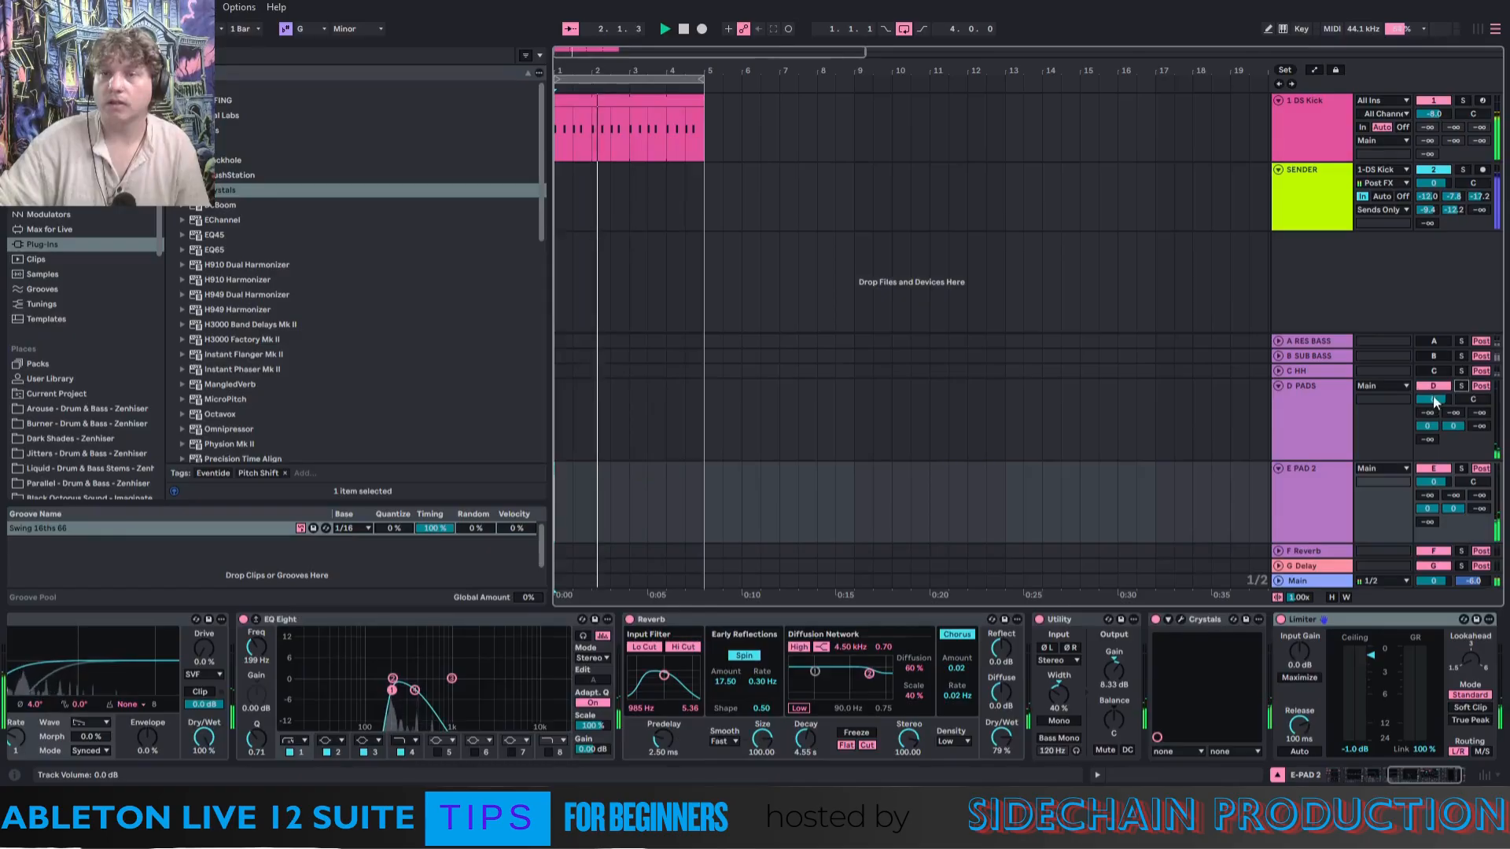
click(1433, 371)
click(1434, 356)
click(1433, 344)
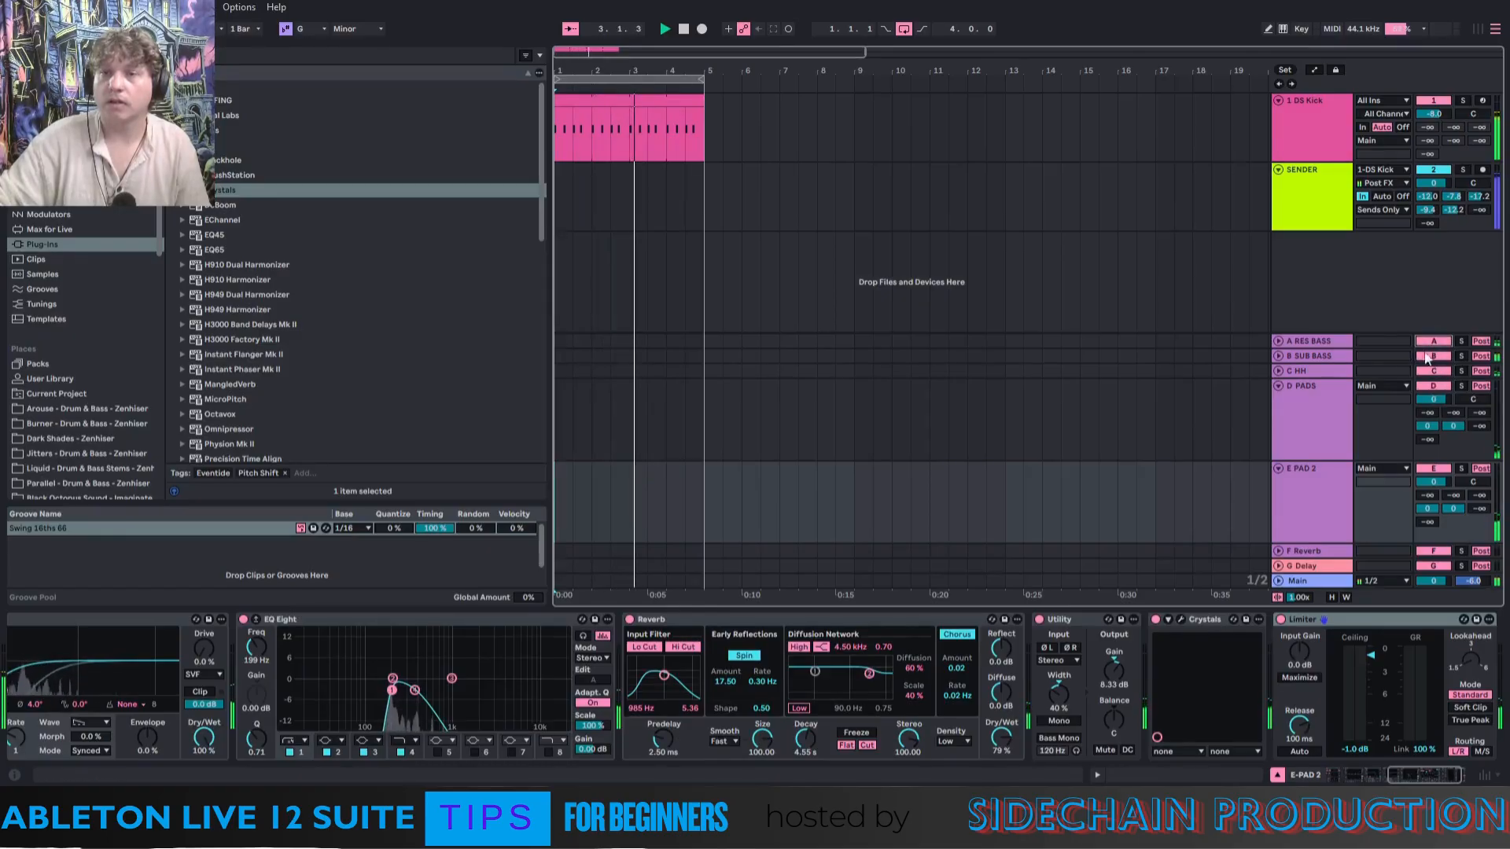
click(1278, 385)
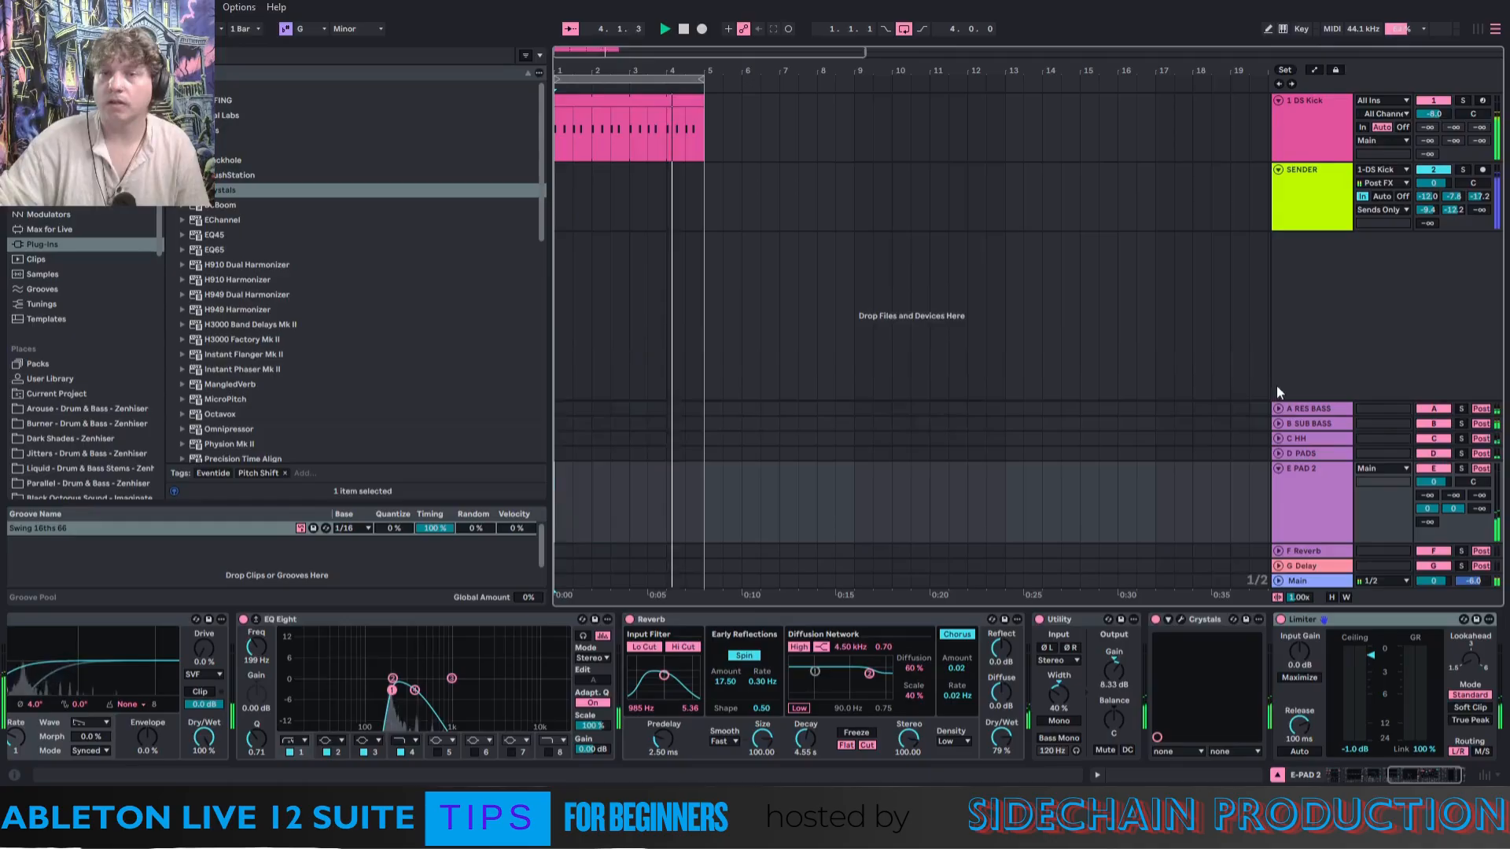
click(1279, 468)
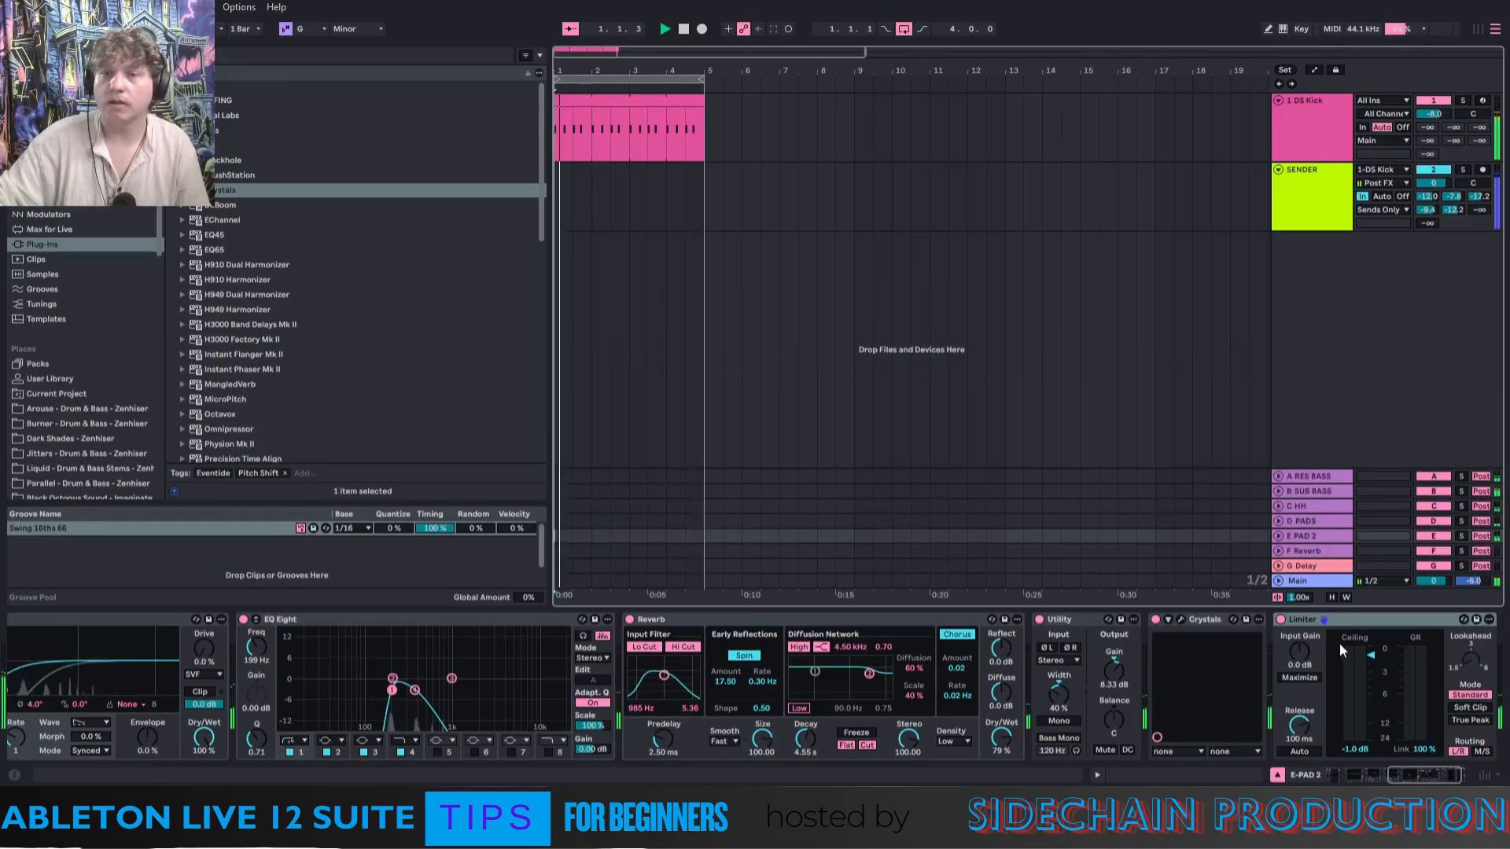
Unfold the SUB BASS and RES BASS returns and set the RES BASS volume to -5.0 dB.
click(1308, 492)
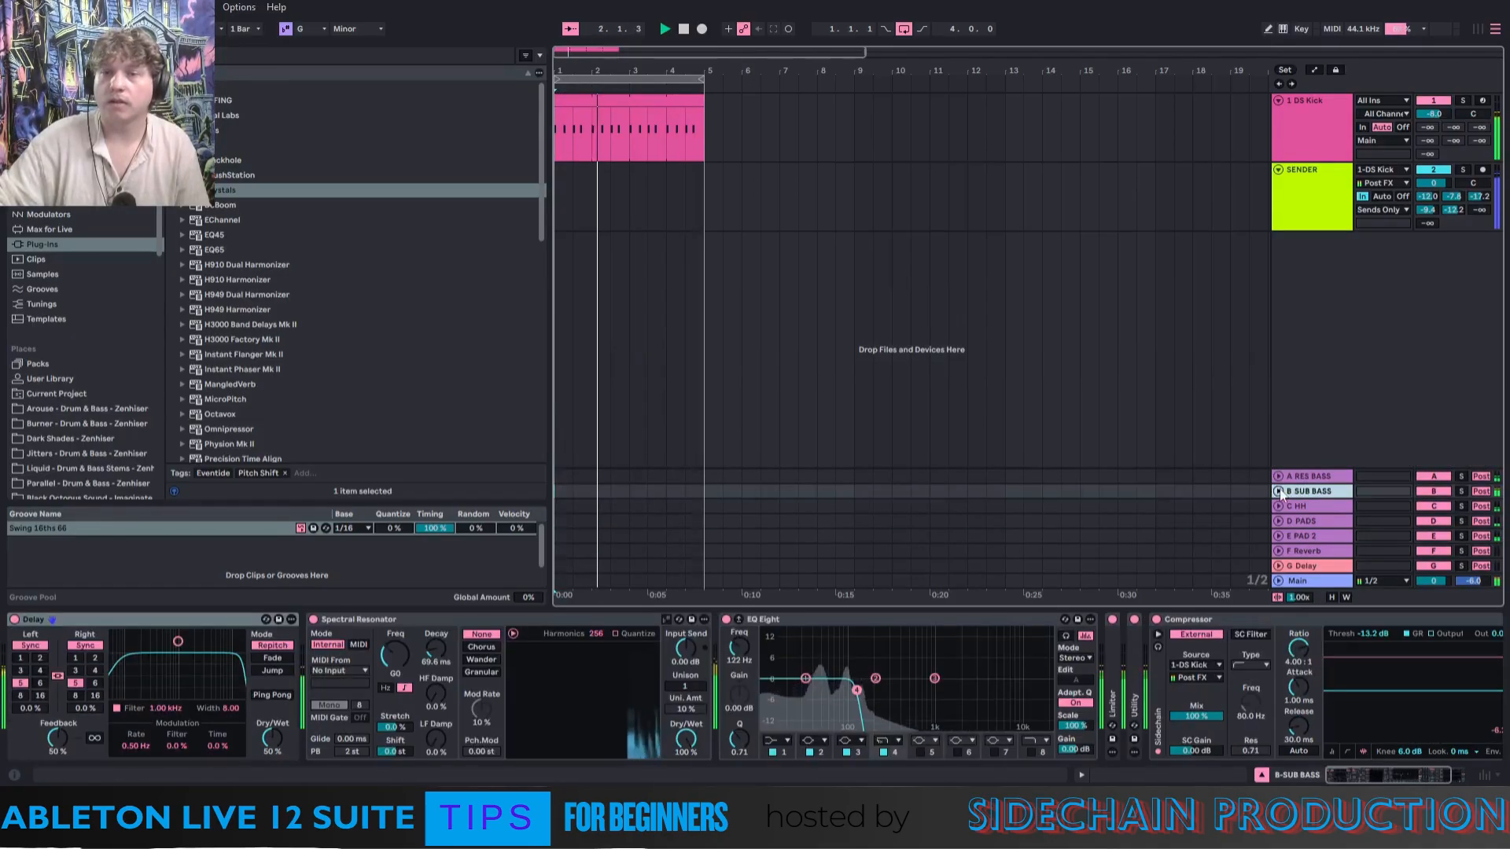
click(1278, 492)
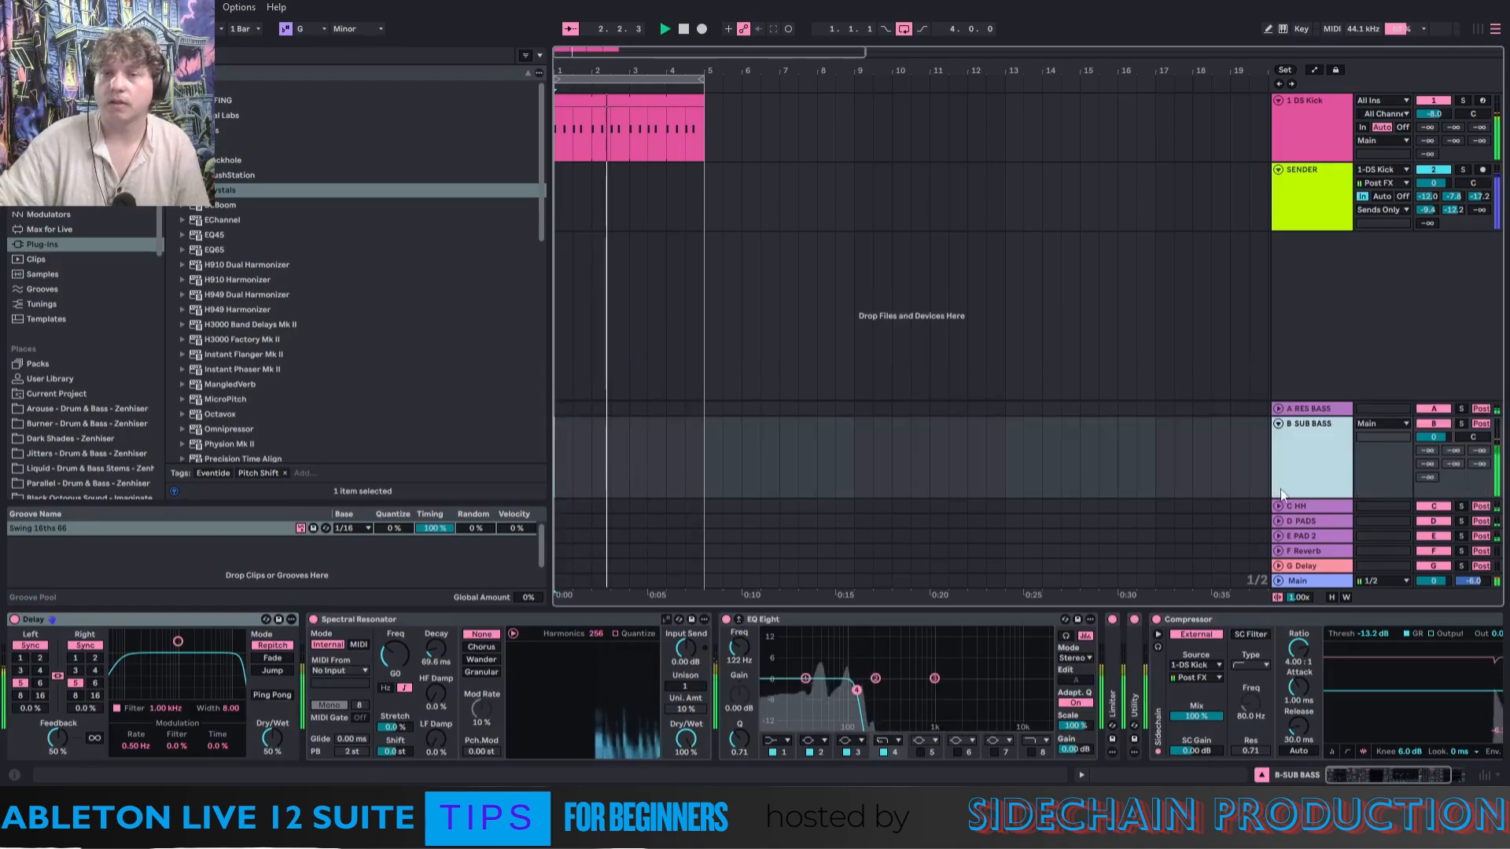
click(1278, 408)
drag(1433, 354, 1433, 344)
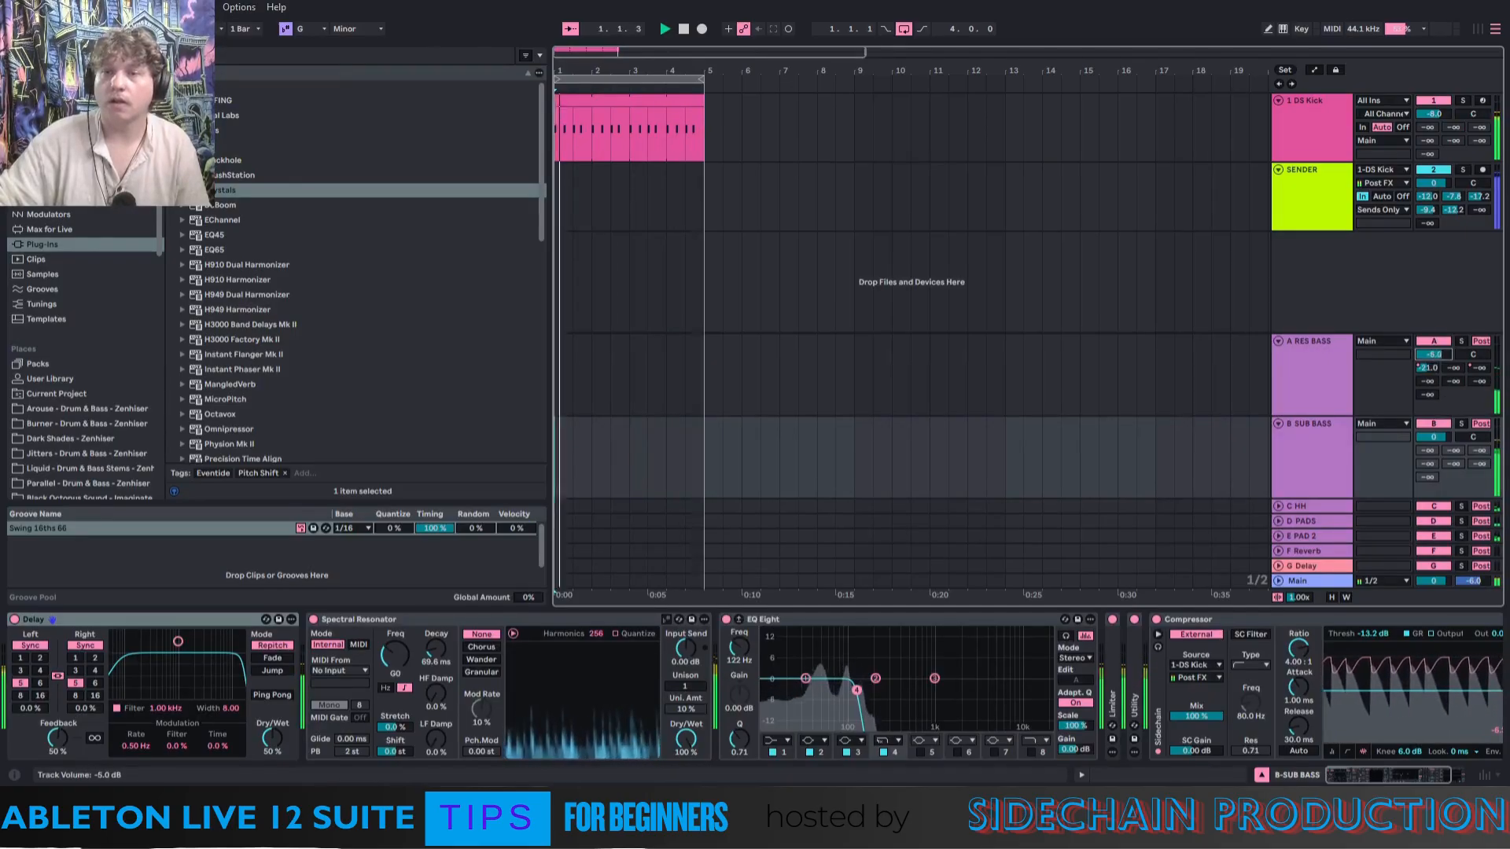
Expand the Spectral Resonator on RES BASS and set its decay to about 796 ms and its unison to 2.
click(1326, 381)
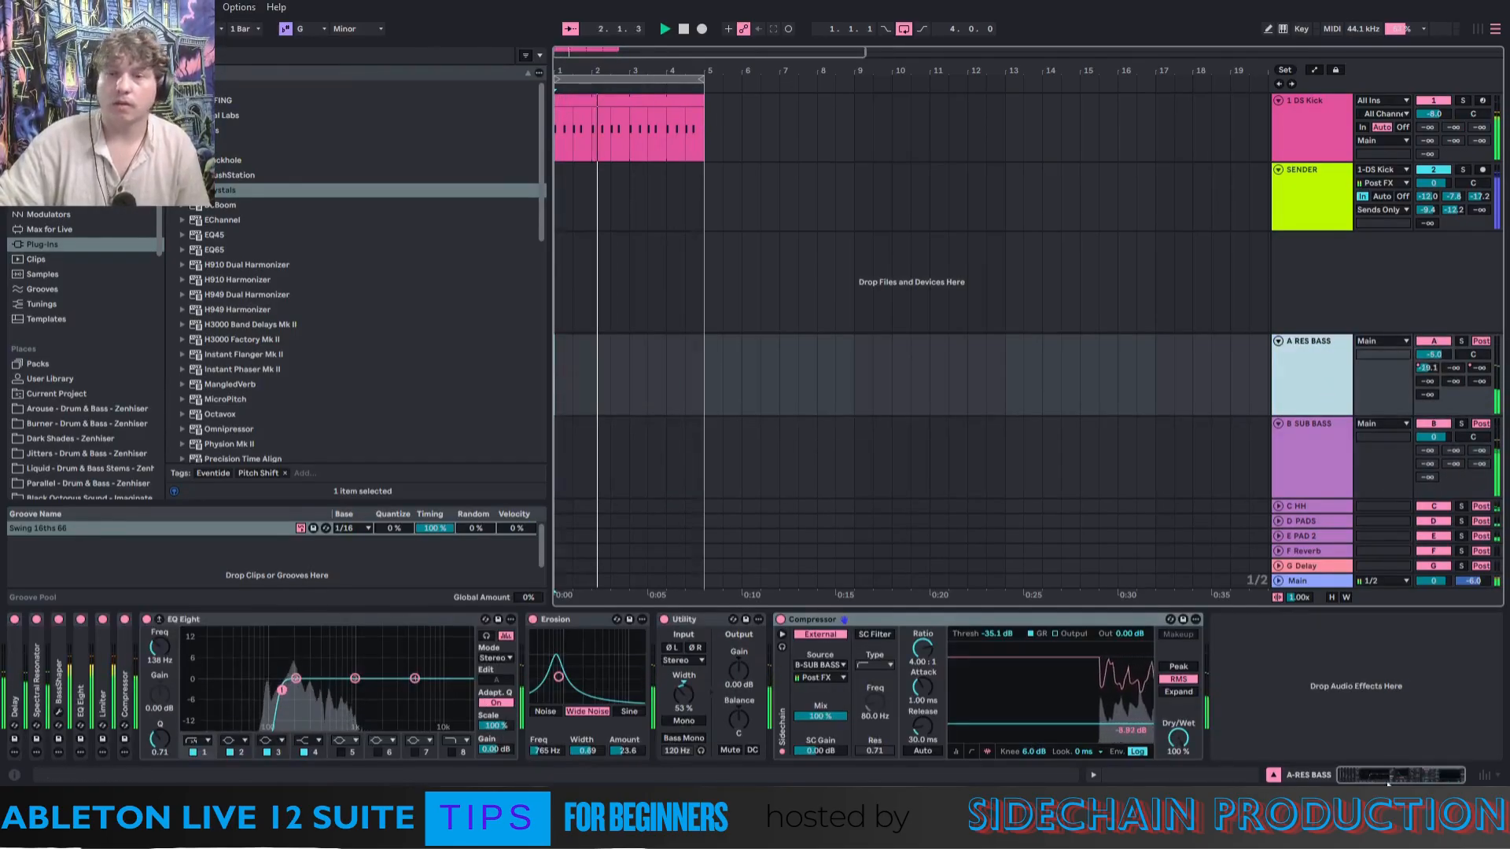
double_click(37, 686)
drag(162, 652, 158, 638)
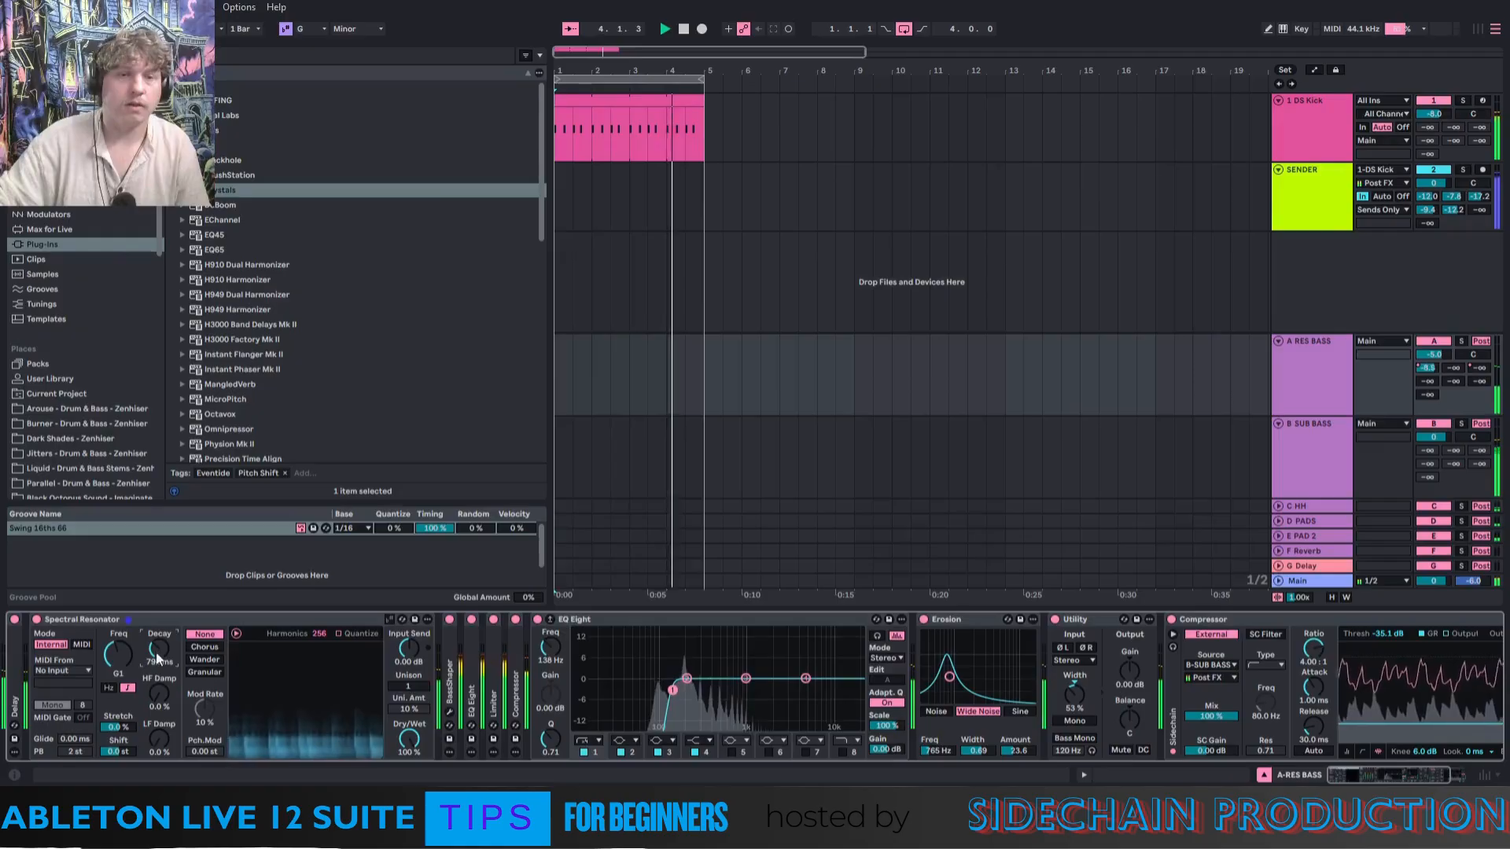
drag(409, 686, 408, 678)
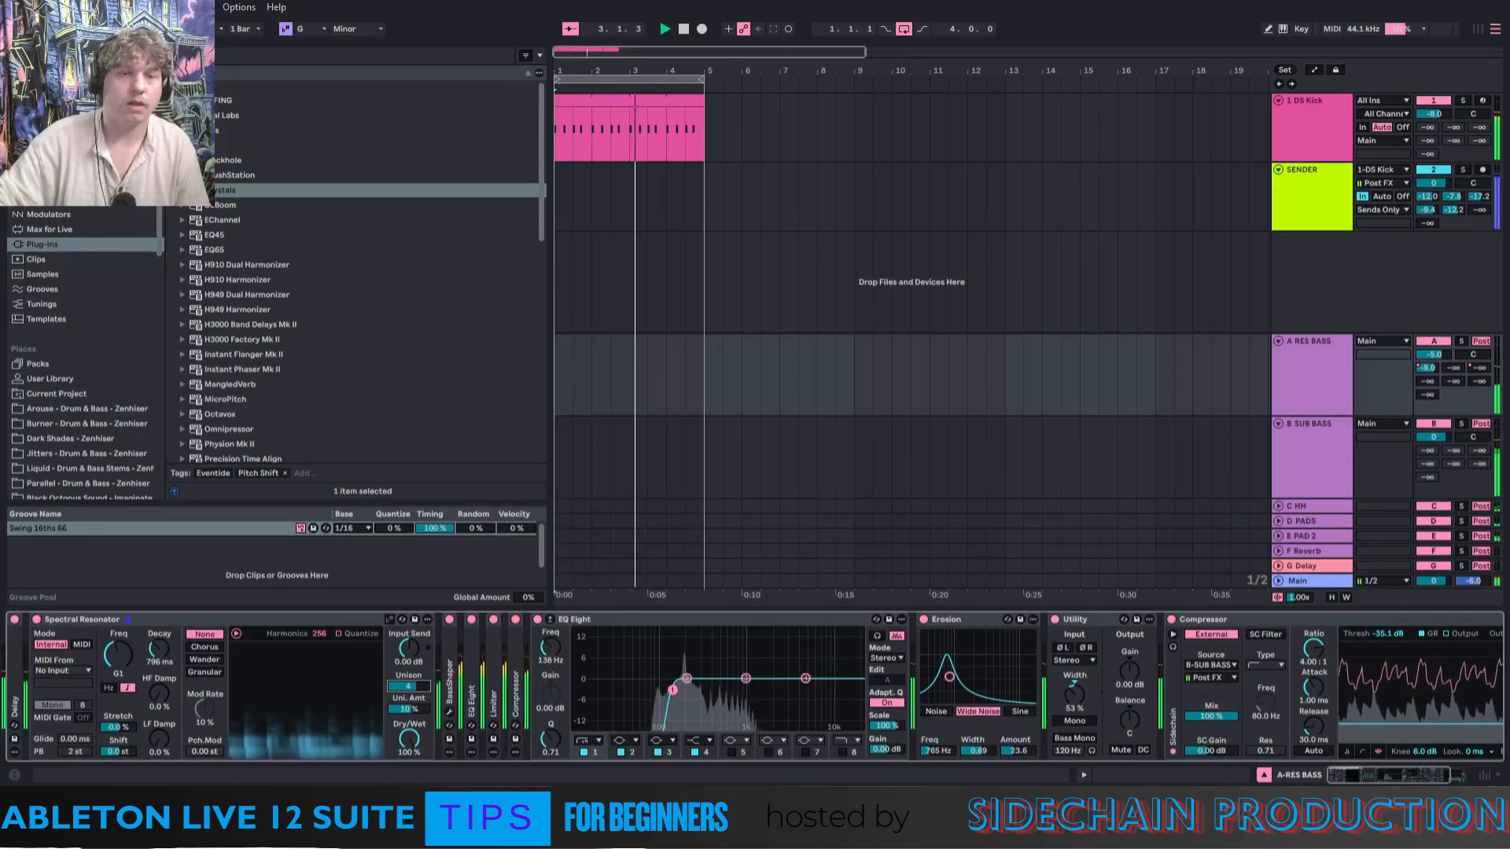
drag(408, 687, 408, 695)
click(1350, 778)
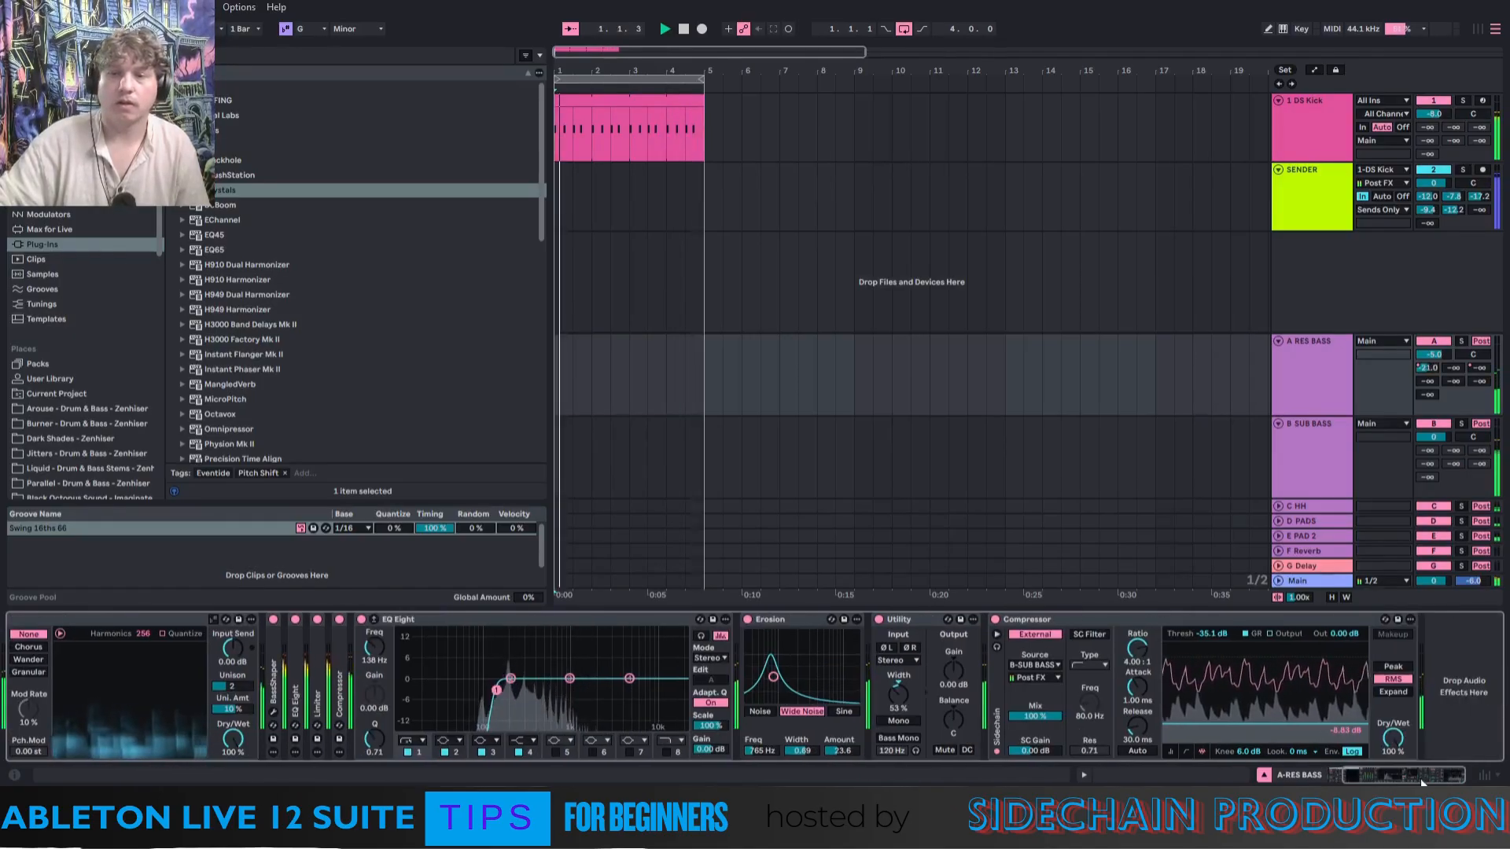
click(172, 145)
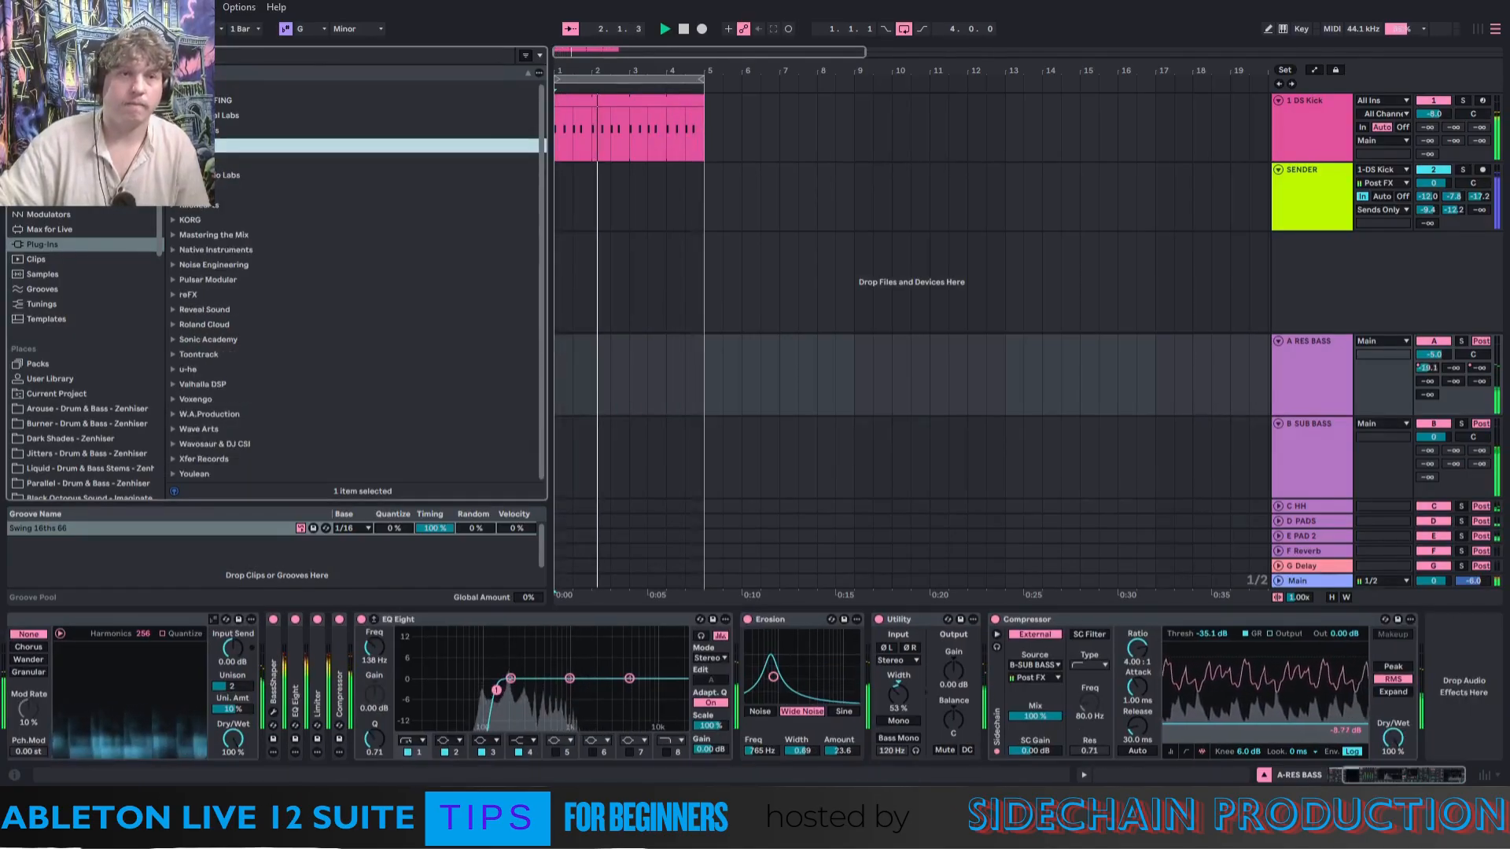
click(52, 185)
scroll(332, 362, down, 1)
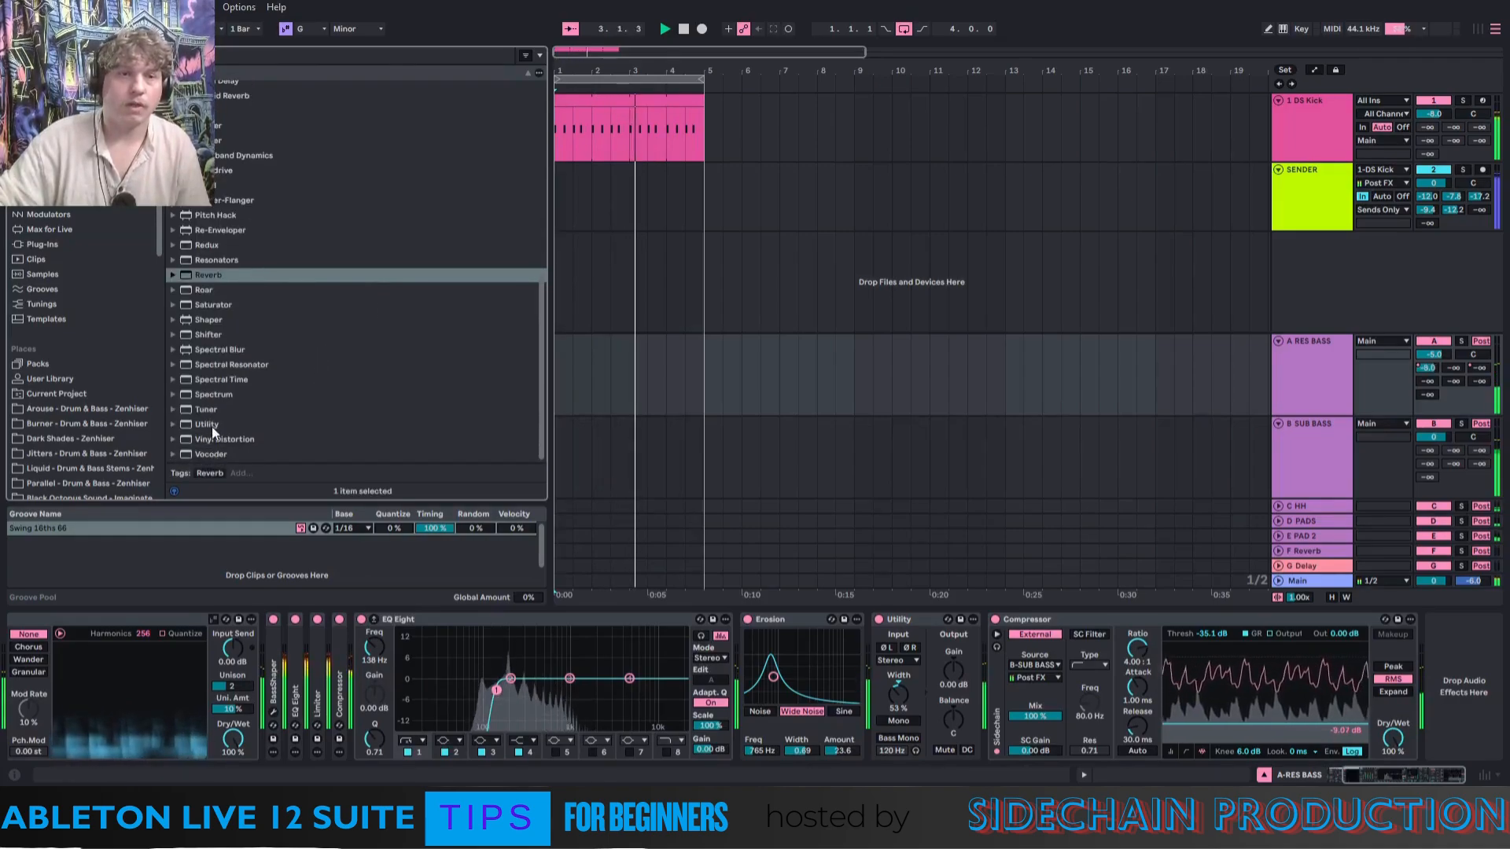
Narrow the Utility's stereo width on RES BASS to 24 % and audition that return soloed.
drag(901, 695, 901, 727)
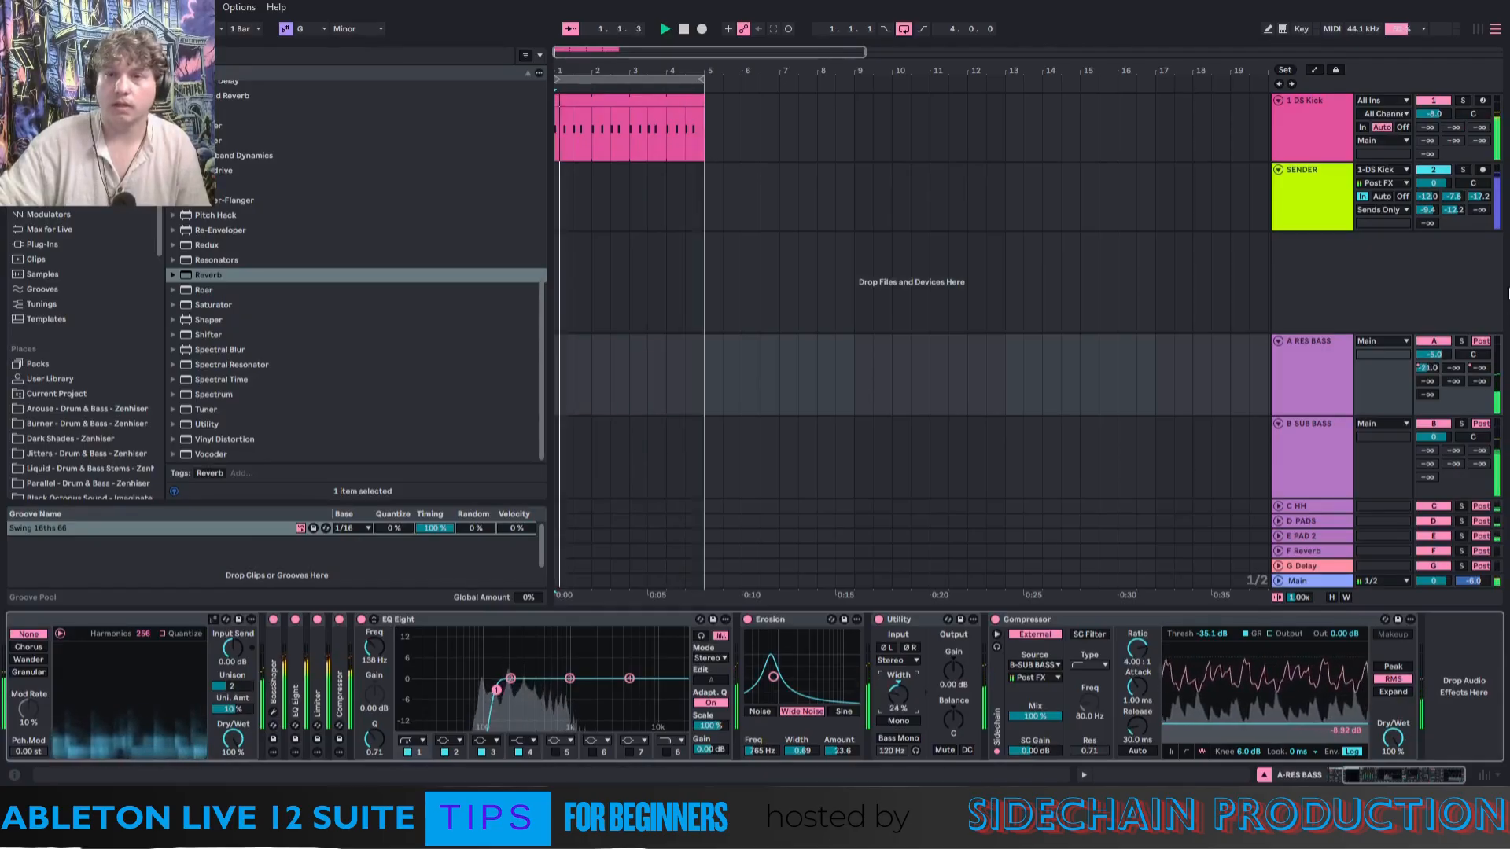
click(1461, 341)
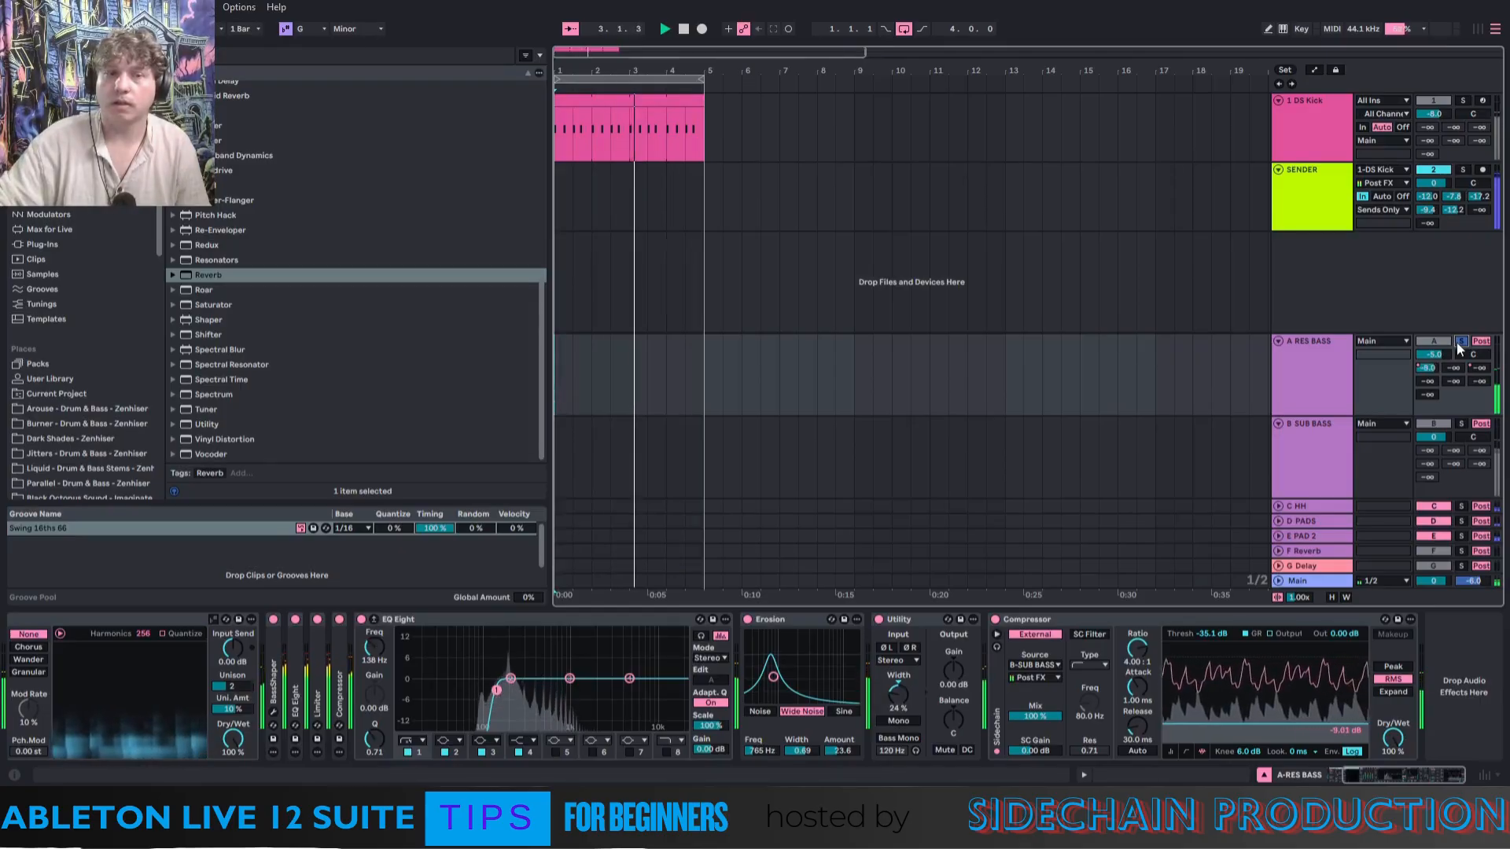
click(1456, 342)
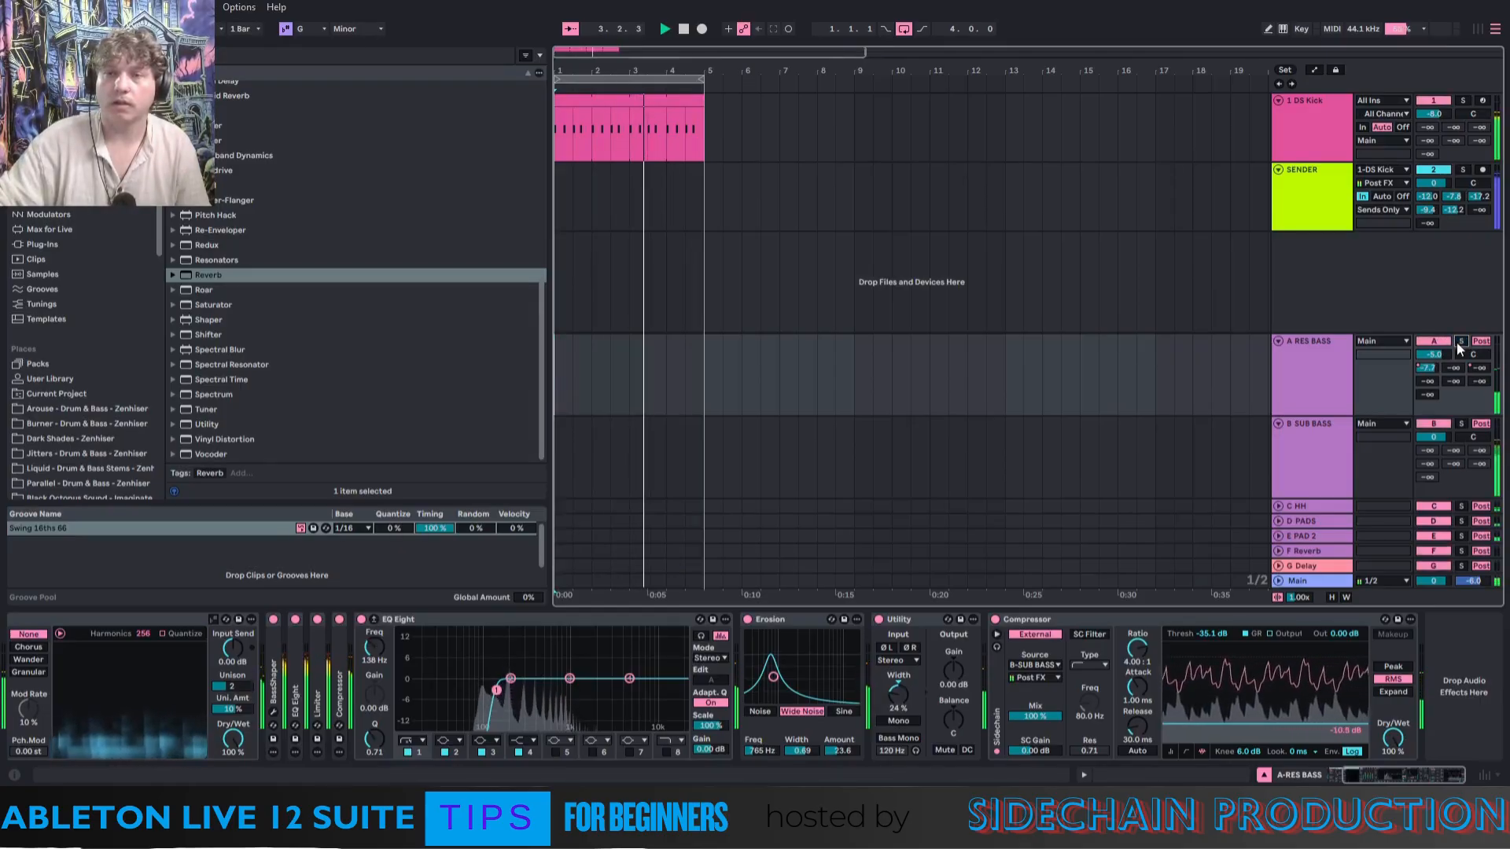
Fold the RES BASS and SUB BASS returns, collapse the EQ Eight before the Erosion on RES BASS, and select the SENDER track.
click(1280, 341)
click(1279, 421)
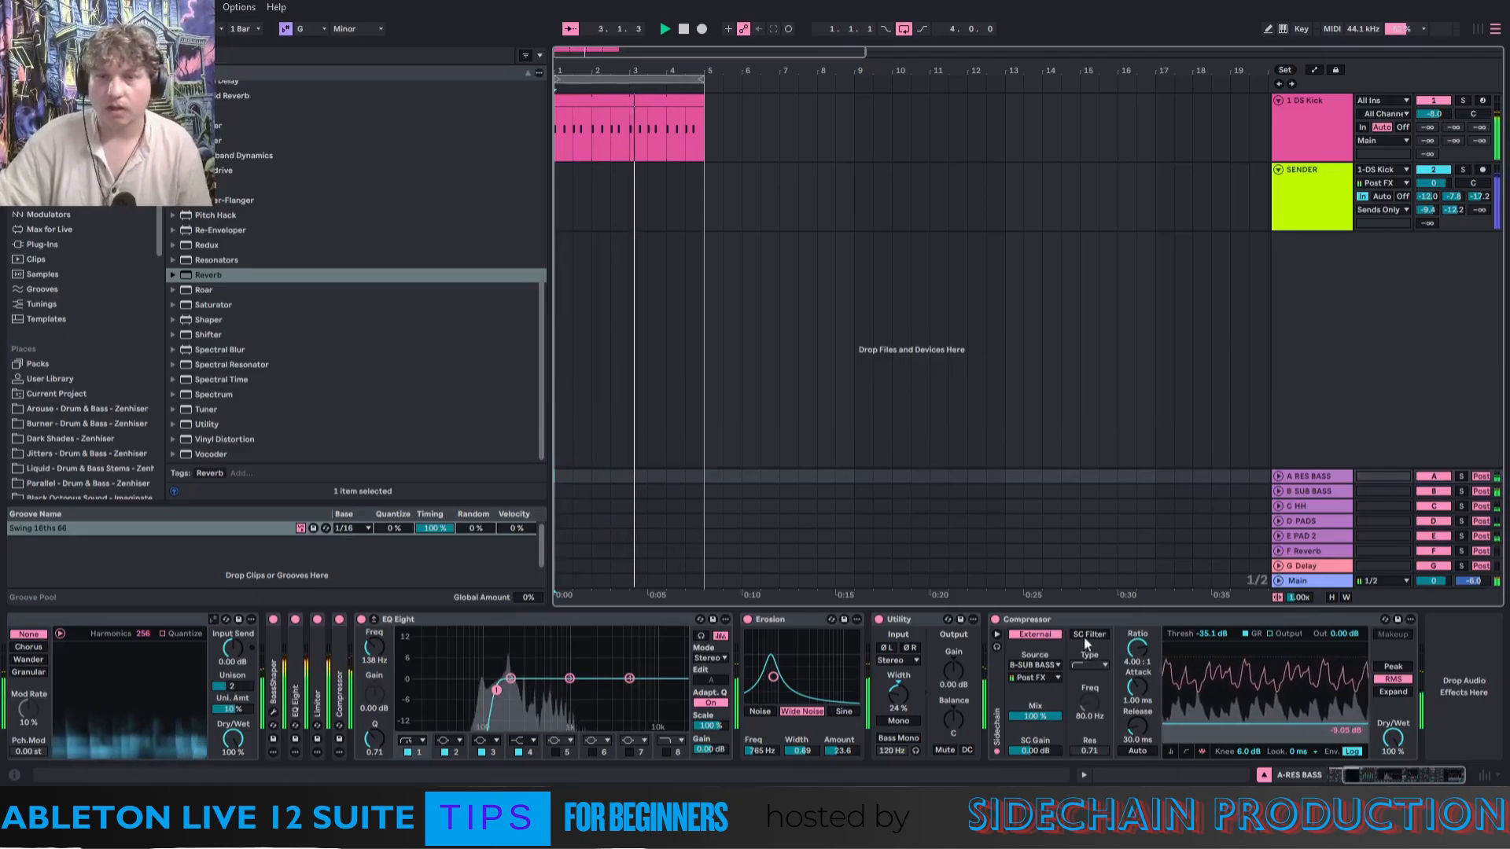
double_click(493, 621)
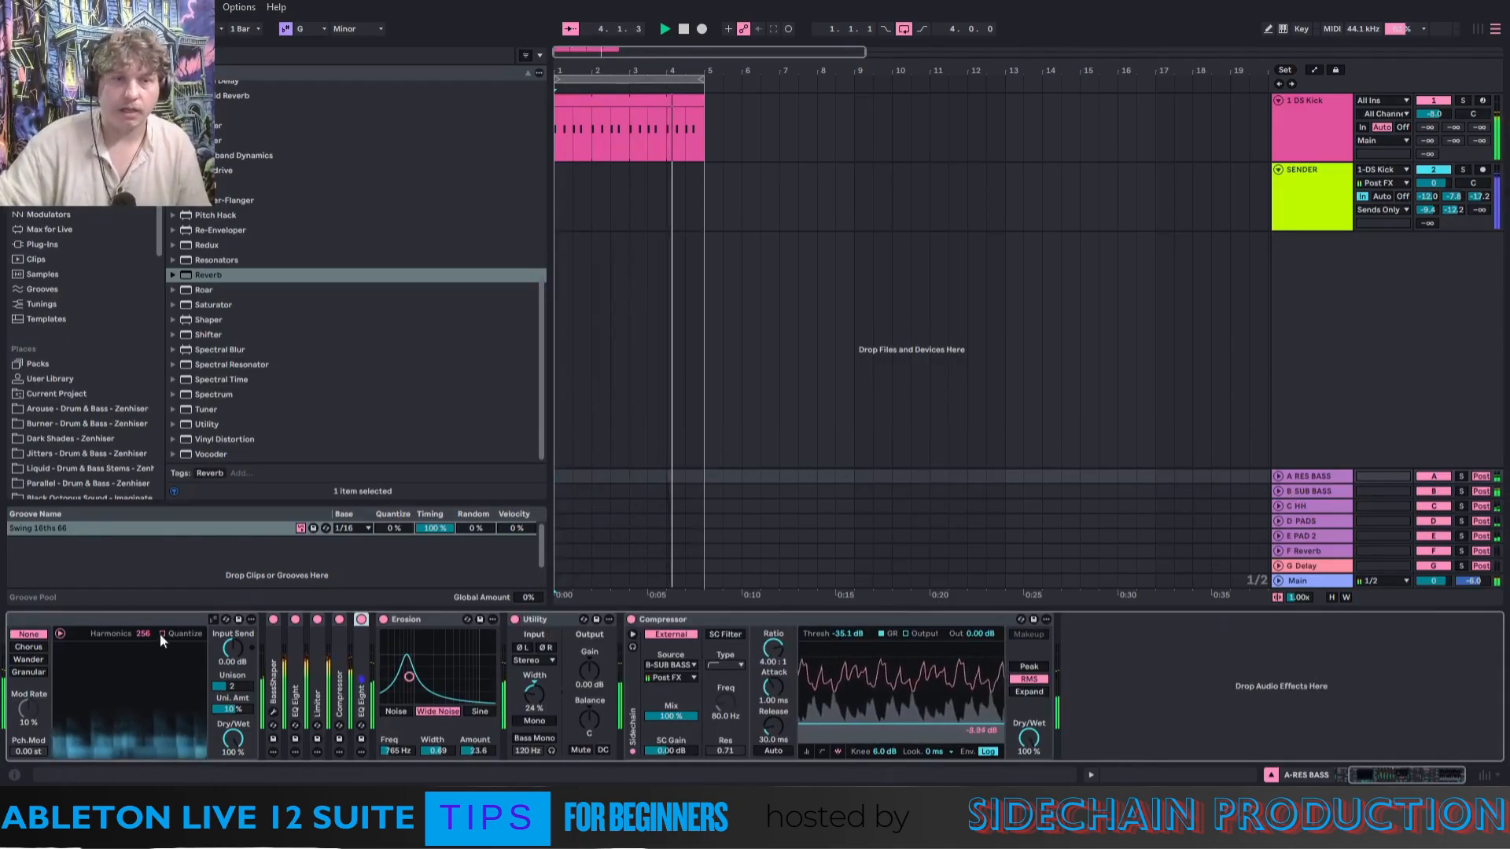
click(1334, 206)
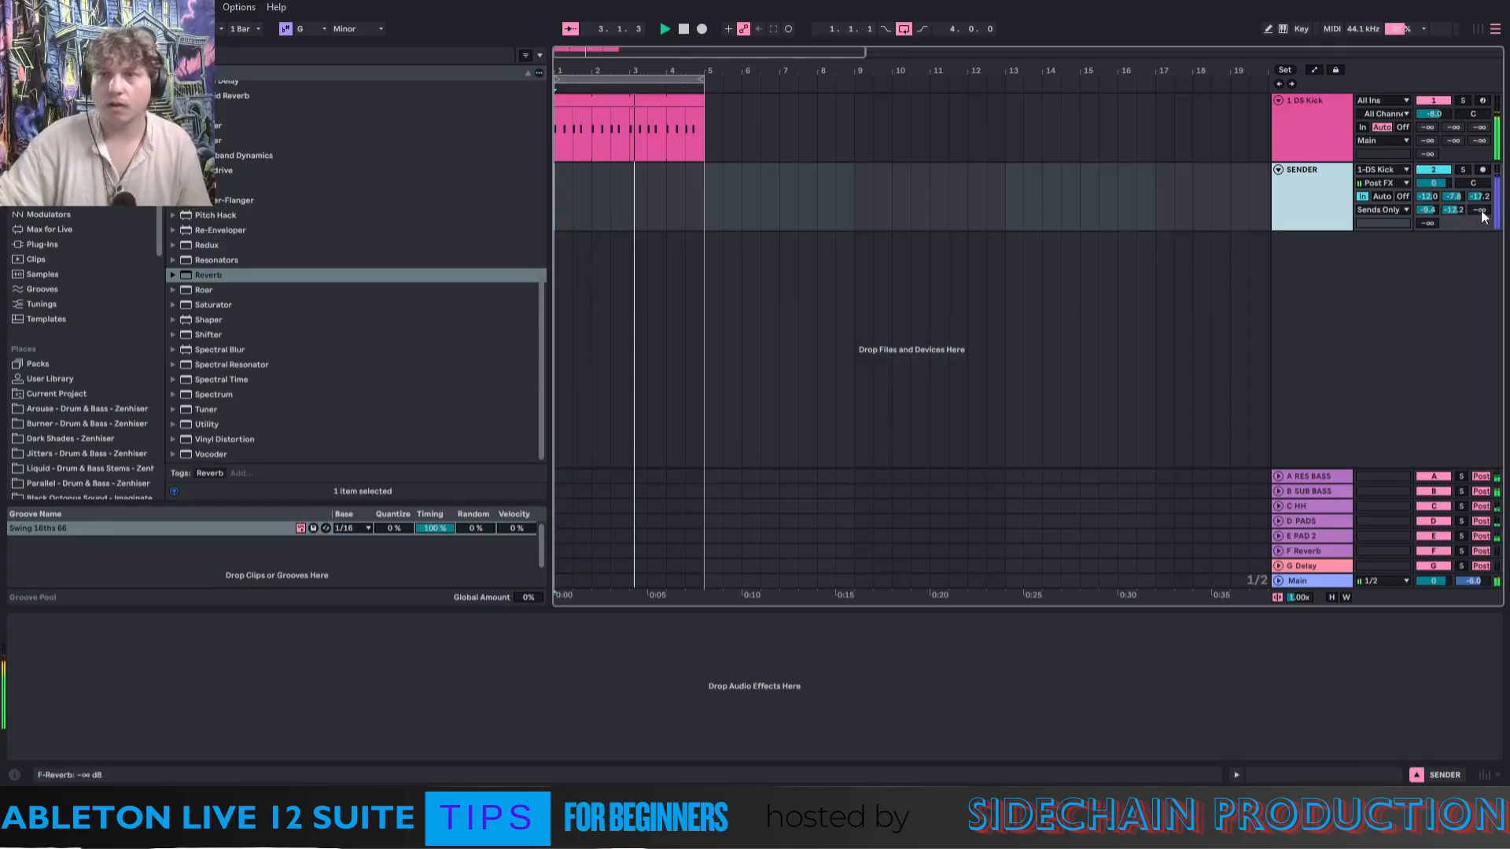
Unfold RES BASS and SUB BASS, enable the SUB BASS sends and raise its B-SUB BASS send to -61.0 dB.
click(1278, 476)
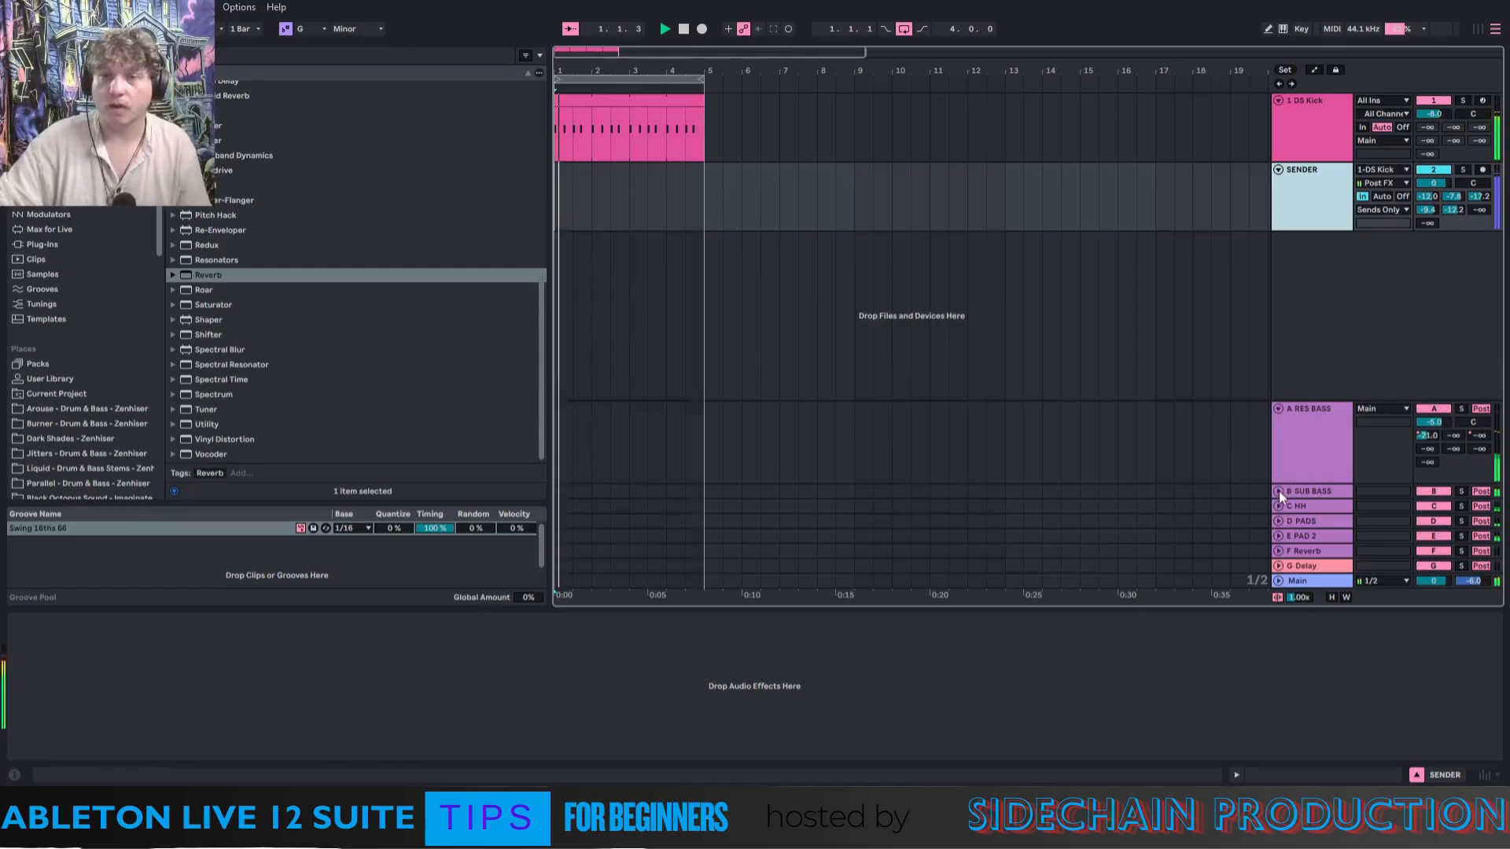
click(1279, 491)
right_click(1428, 452)
click(1371, 474)
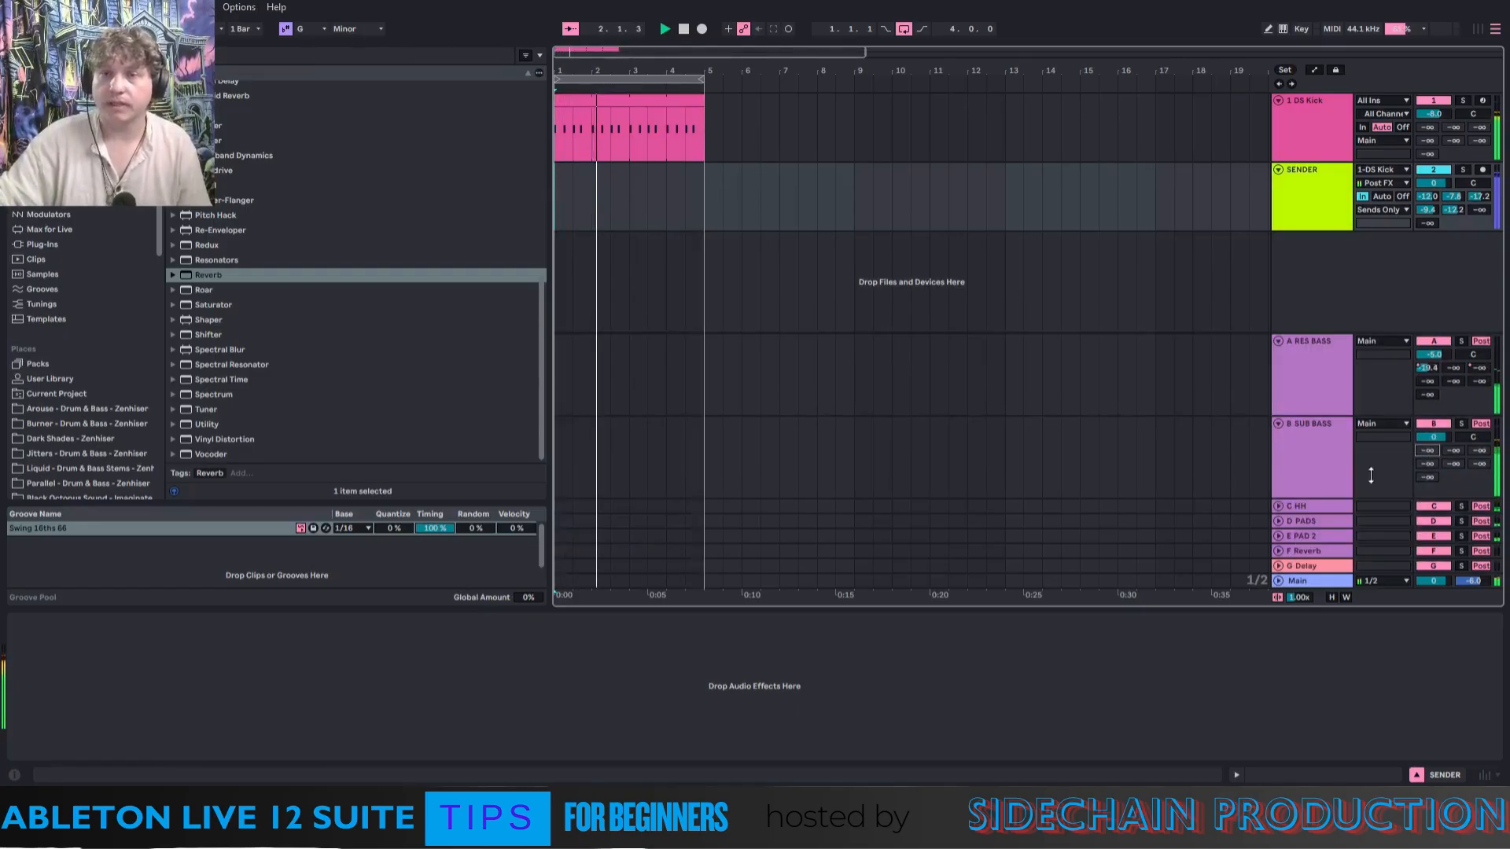
drag(1451, 450, 1452, 421)
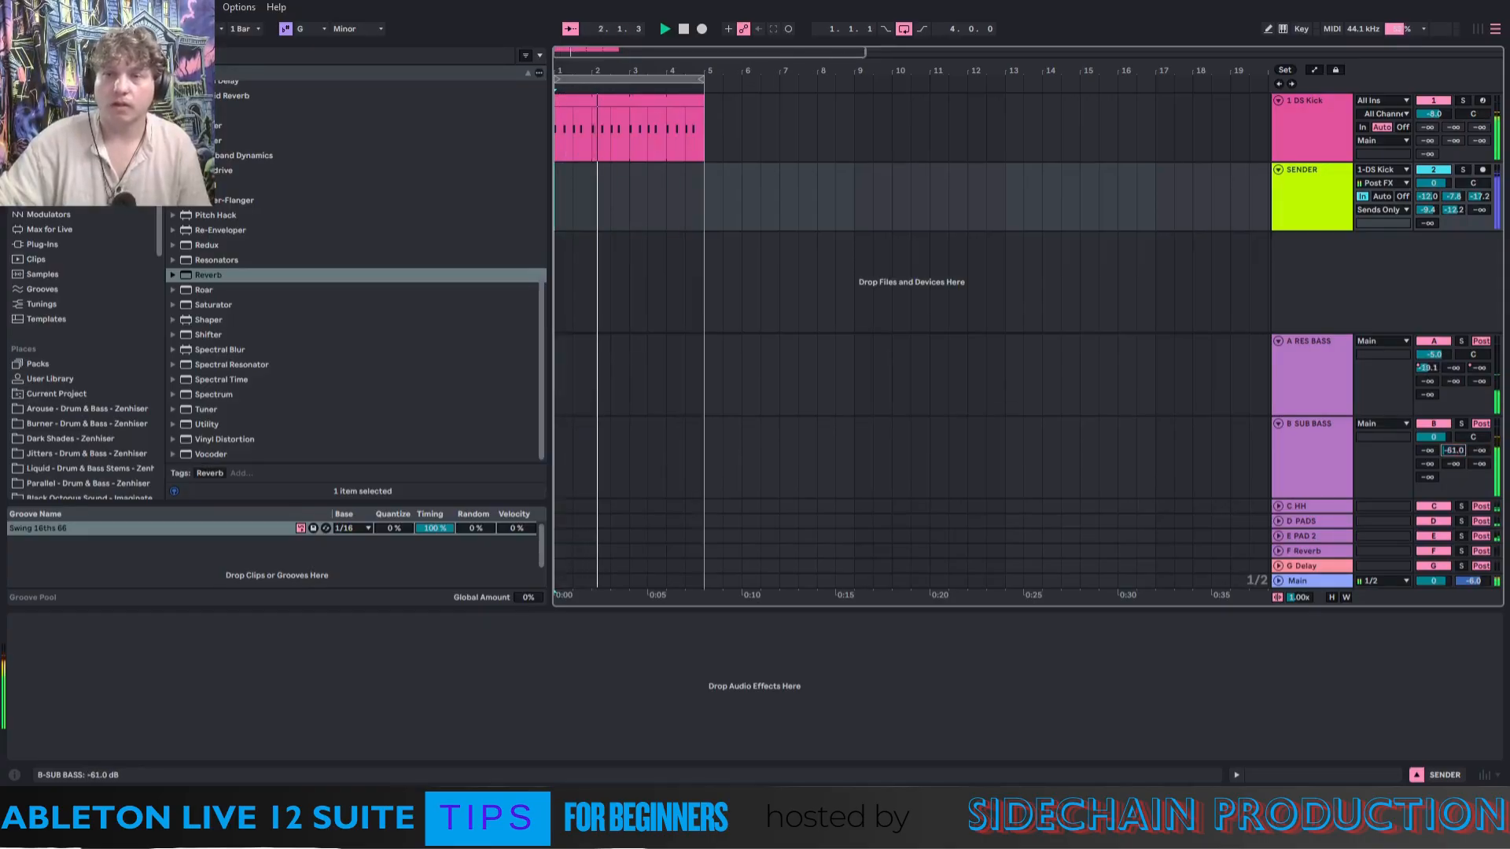
Show automation for the SUB BASS self-send and insert an automation shape across the four-bar loop.
right_click(1451, 449)
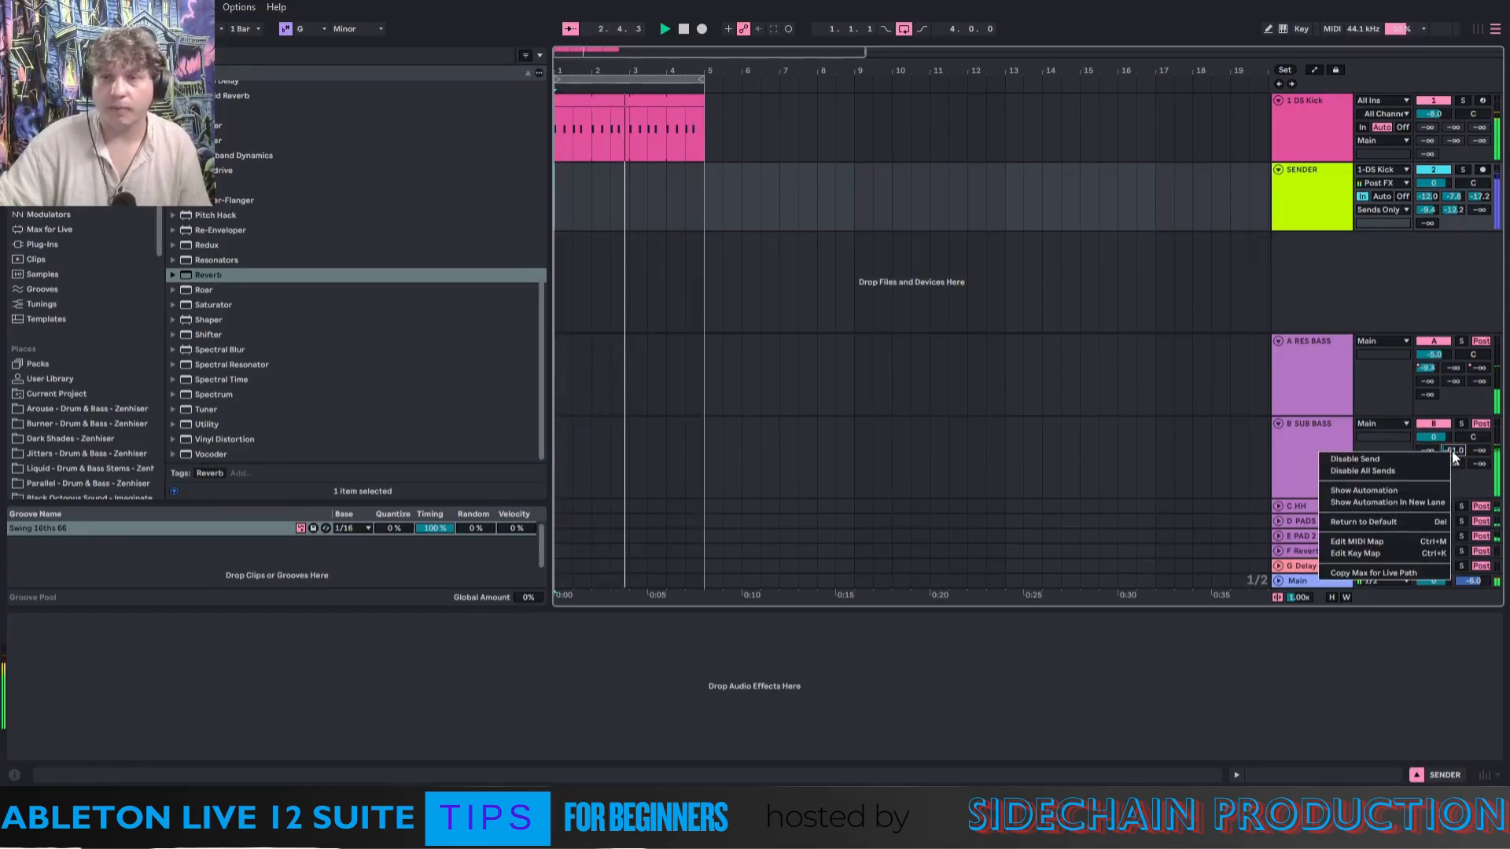
click(1355, 491)
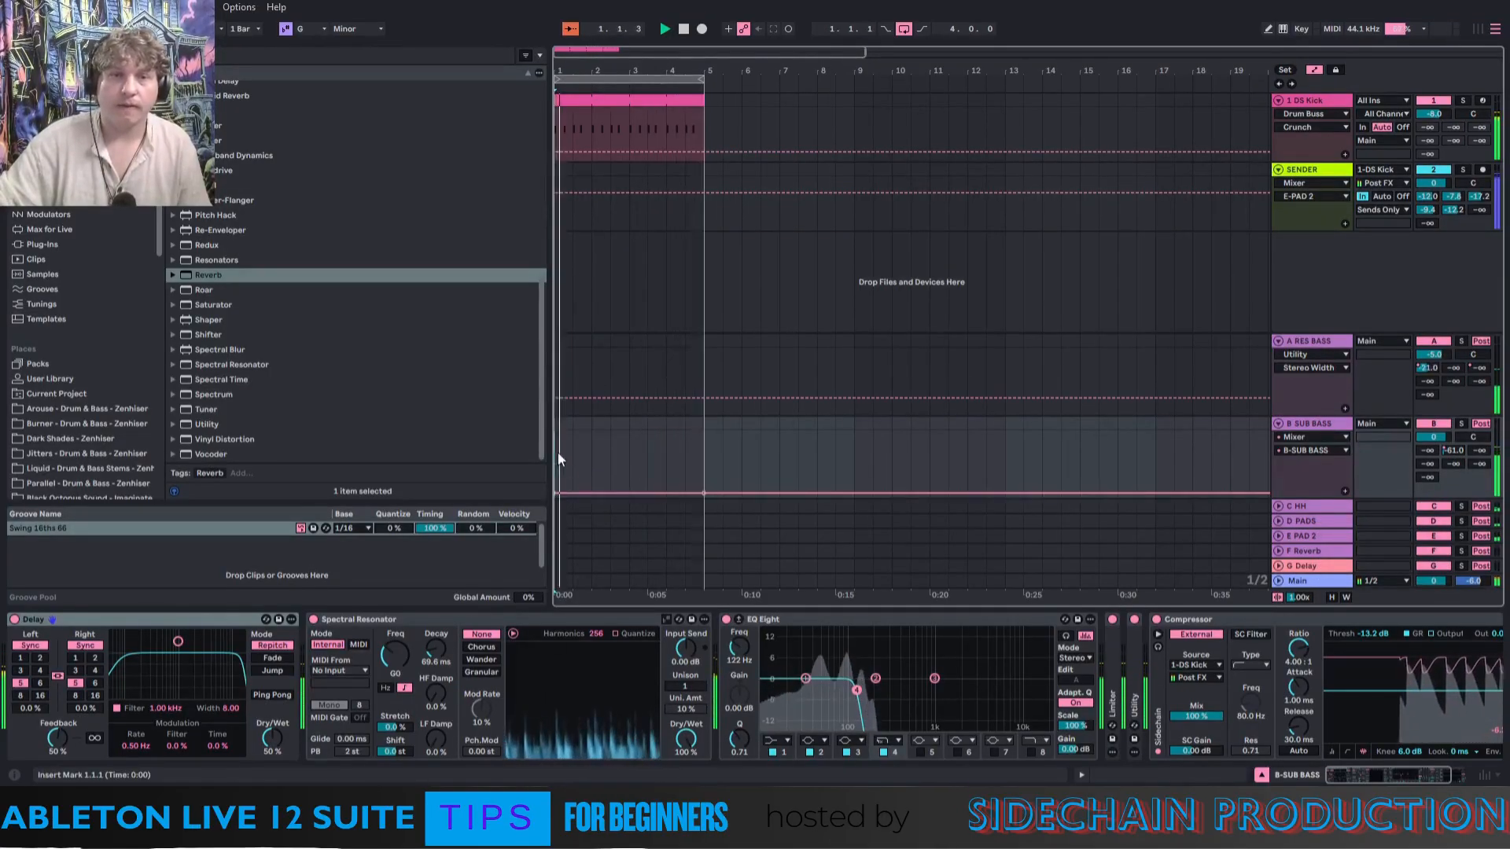
drag(559, 451, 657, 466)
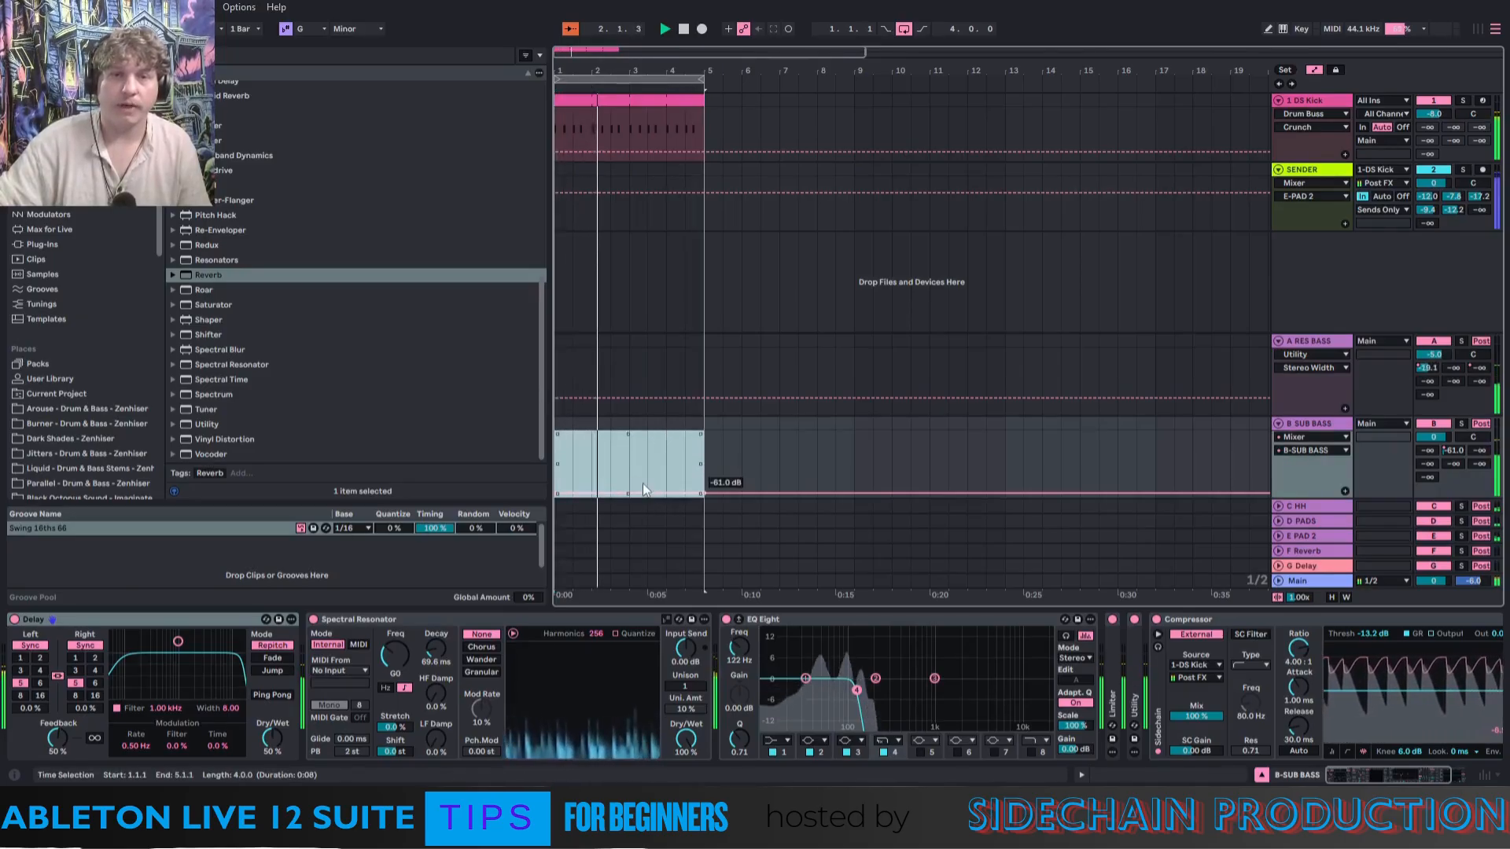
right_click(644, 483)
click(752, 476)
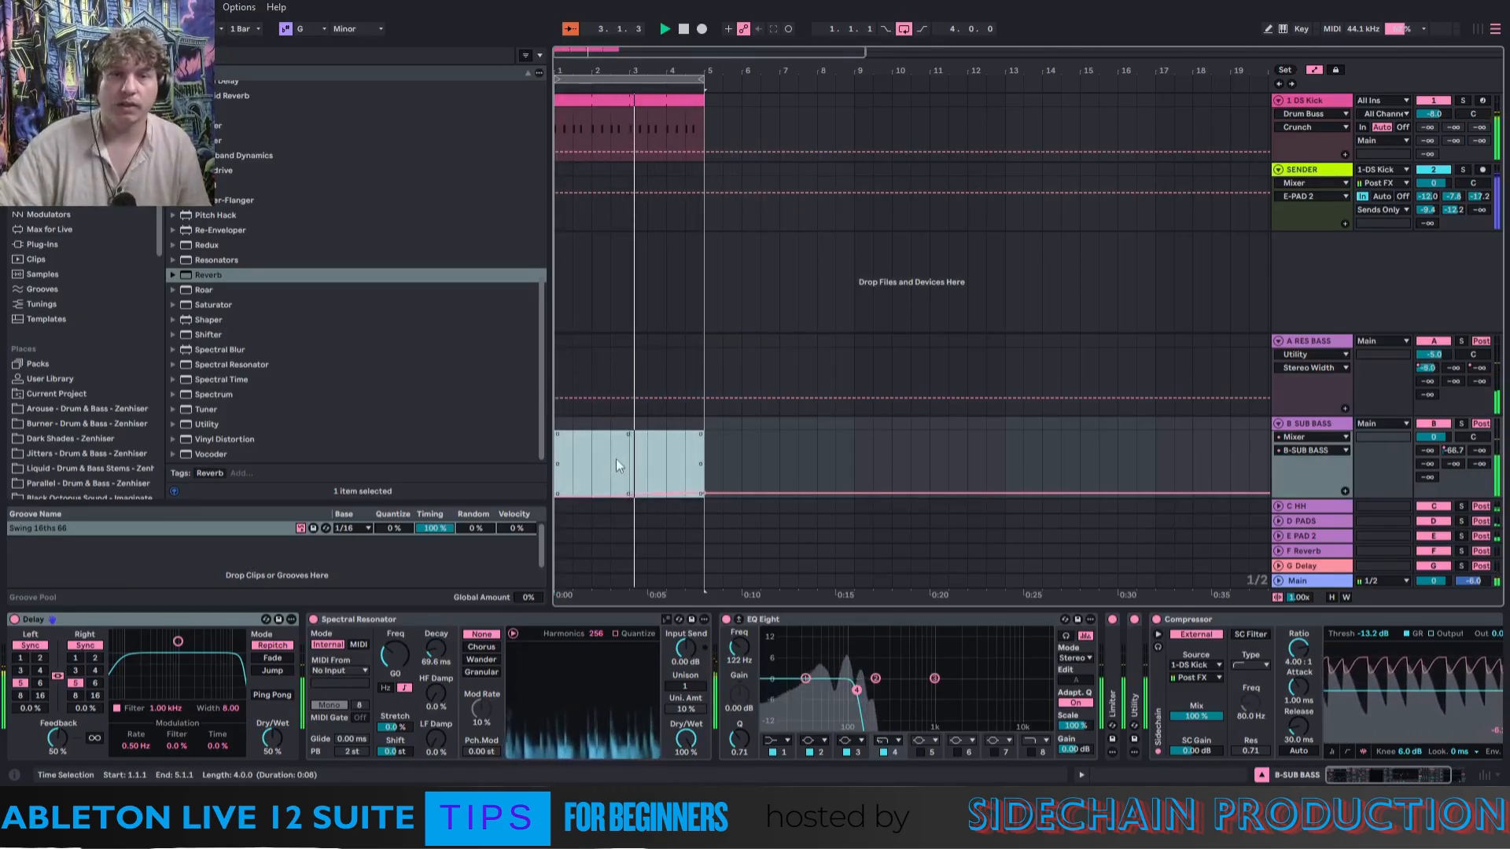
Refine the SUB BASS self-send automation into a gentle rise across the four-bar loop, raising its start and keeping -inf dB after the loop.
click(646, 464)
drag(704, 494, 738, 497)
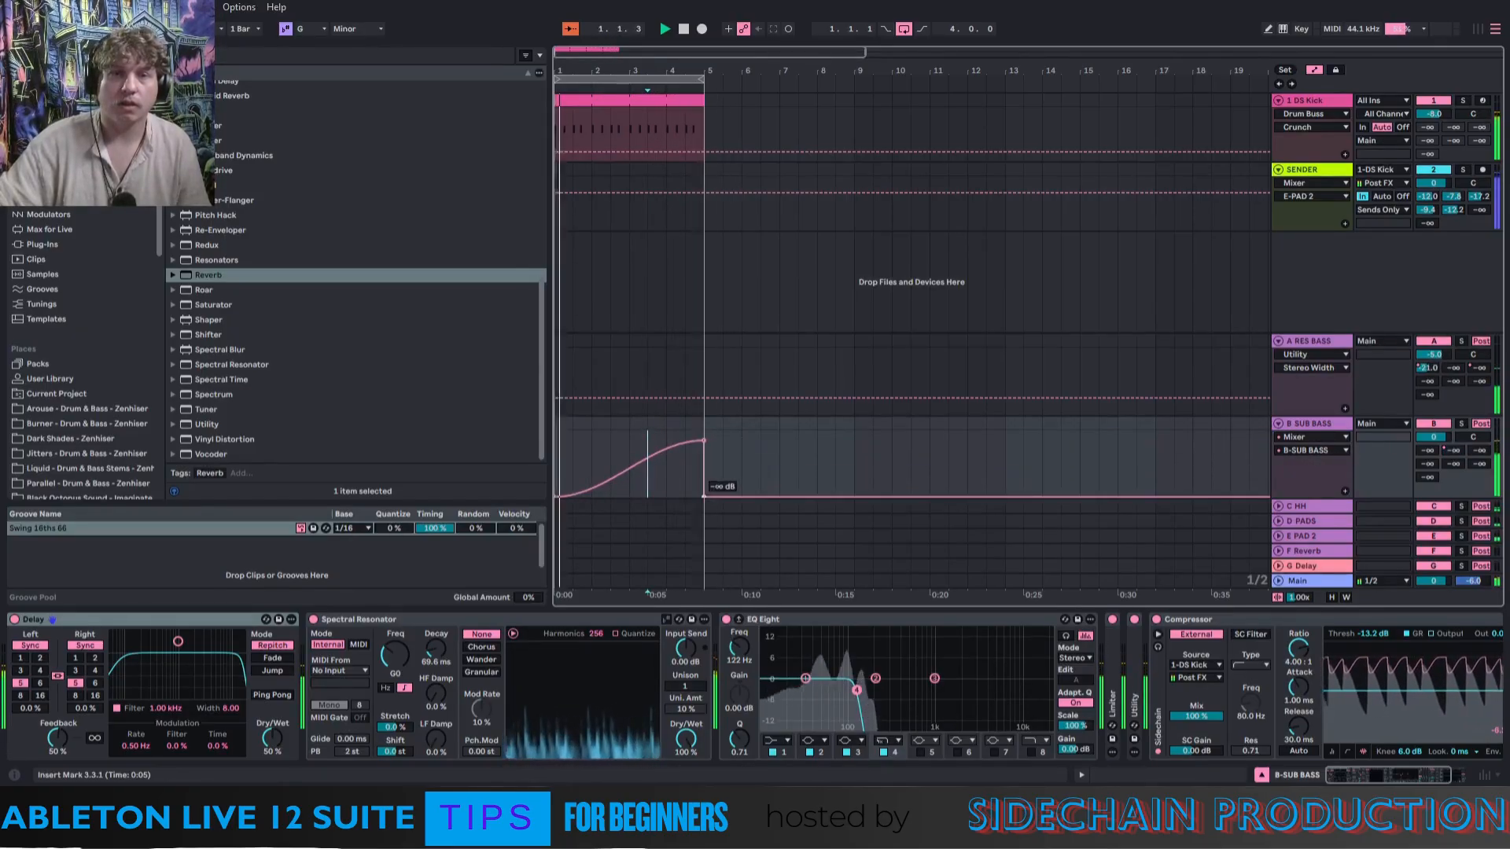
drag(703, 439, 703, 437)
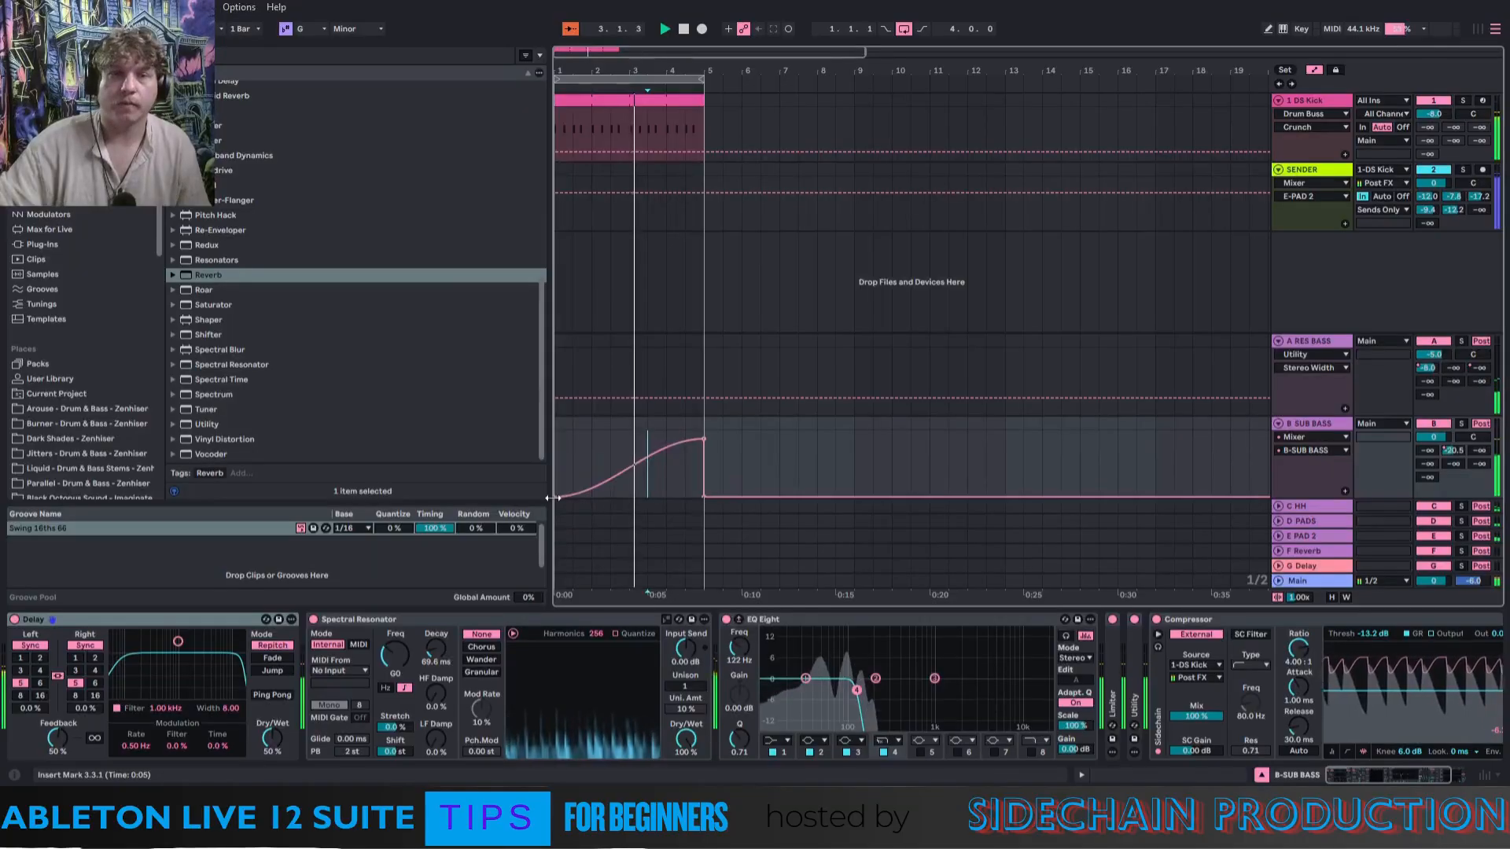
drag(555, 497, 555, 466)
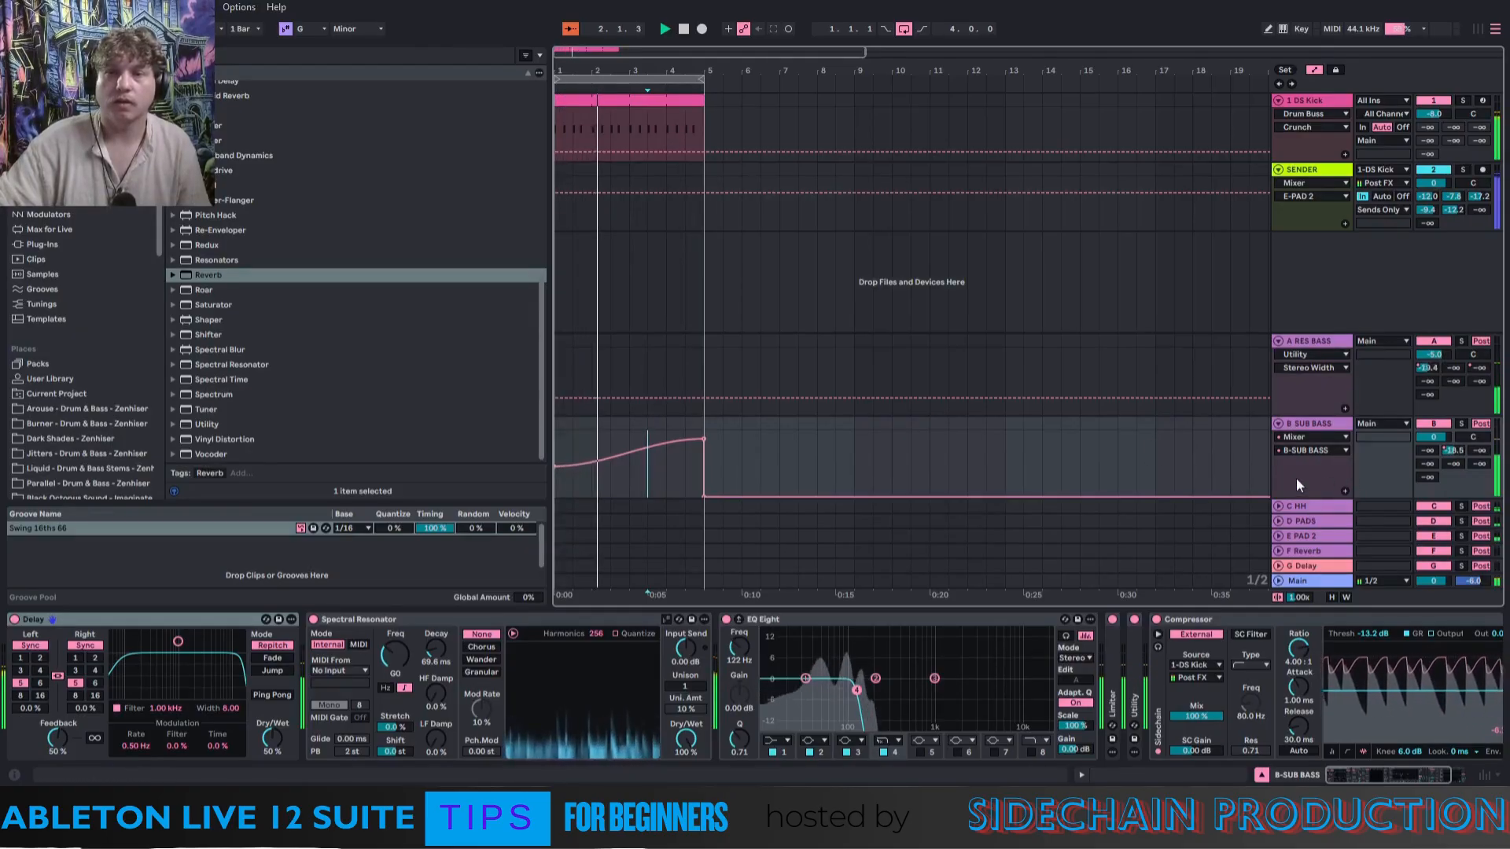
Show automation for the RES BASS send to SUB BASS and ramp it up across the four-bar loop to about -10.5 dB.
click(1313, 400)
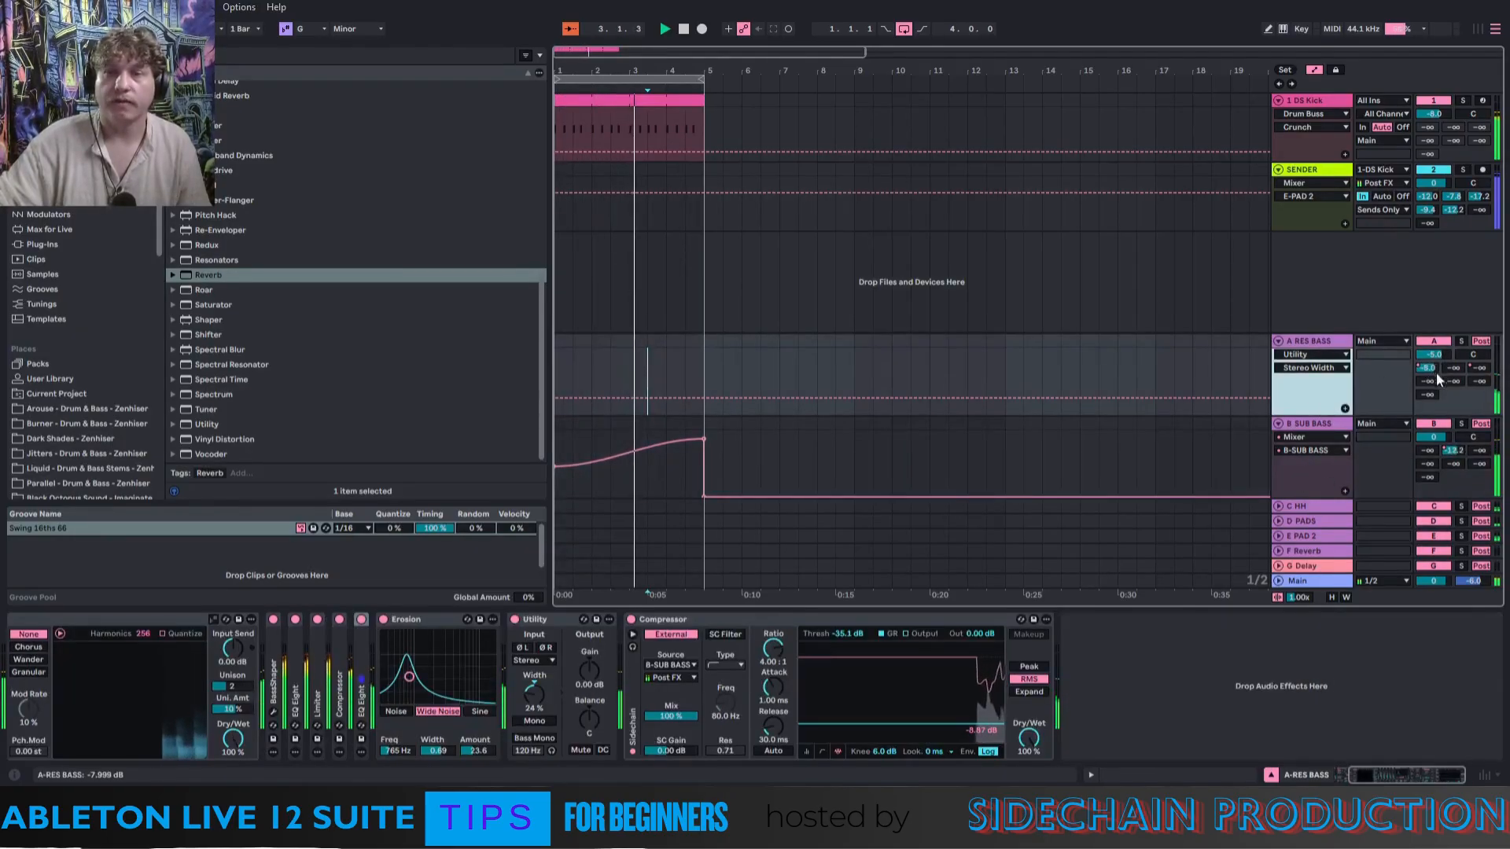
right_click(1451, 367)
click(1347, 392)
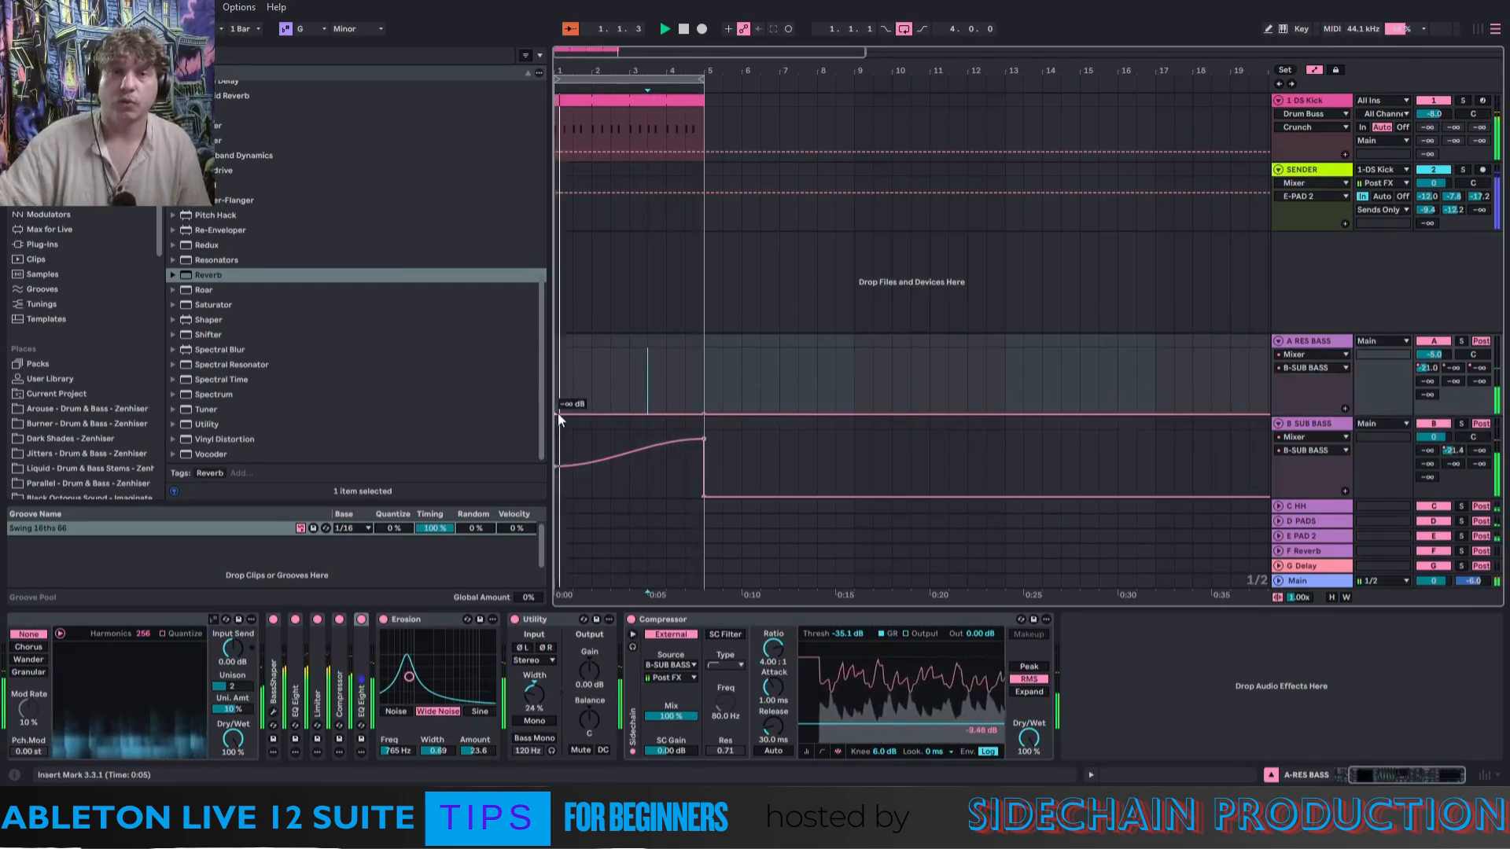
drag(557, 386, 706, 388)
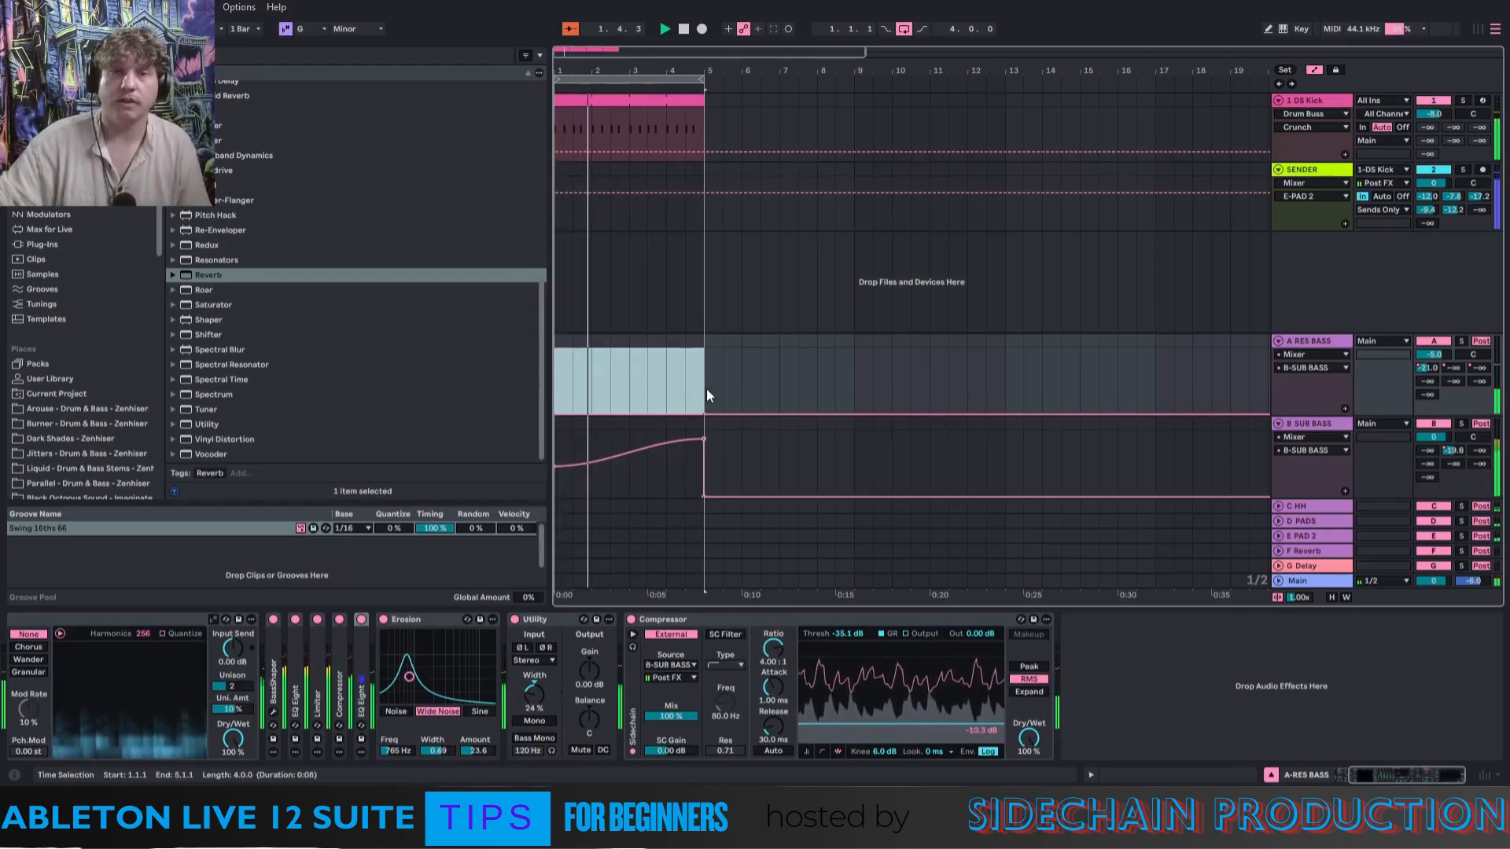
right_click(659, 412)
click(767, 761)
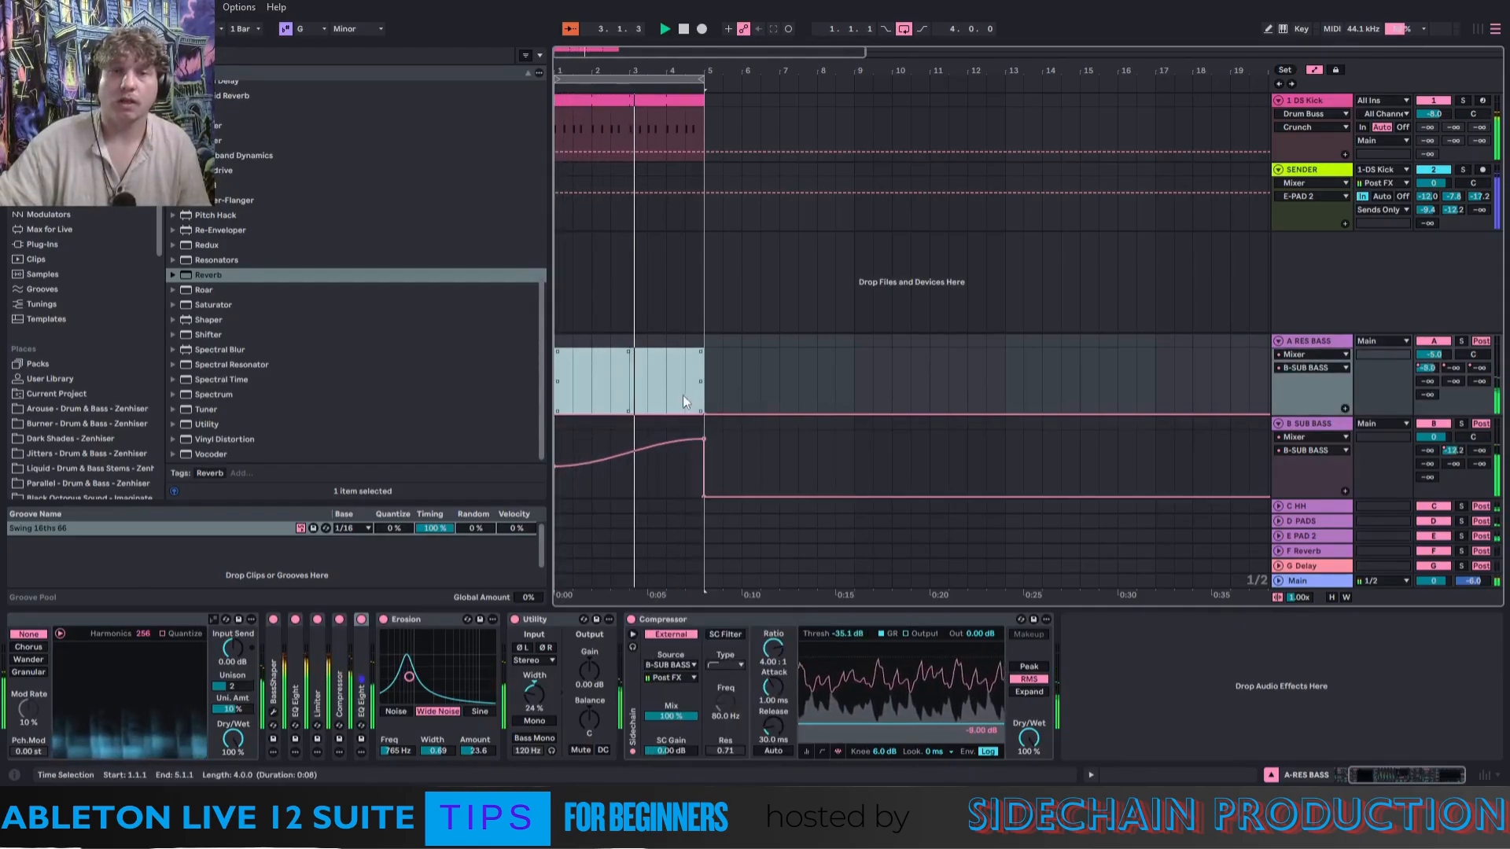
drag(702, 412, 703, 365)
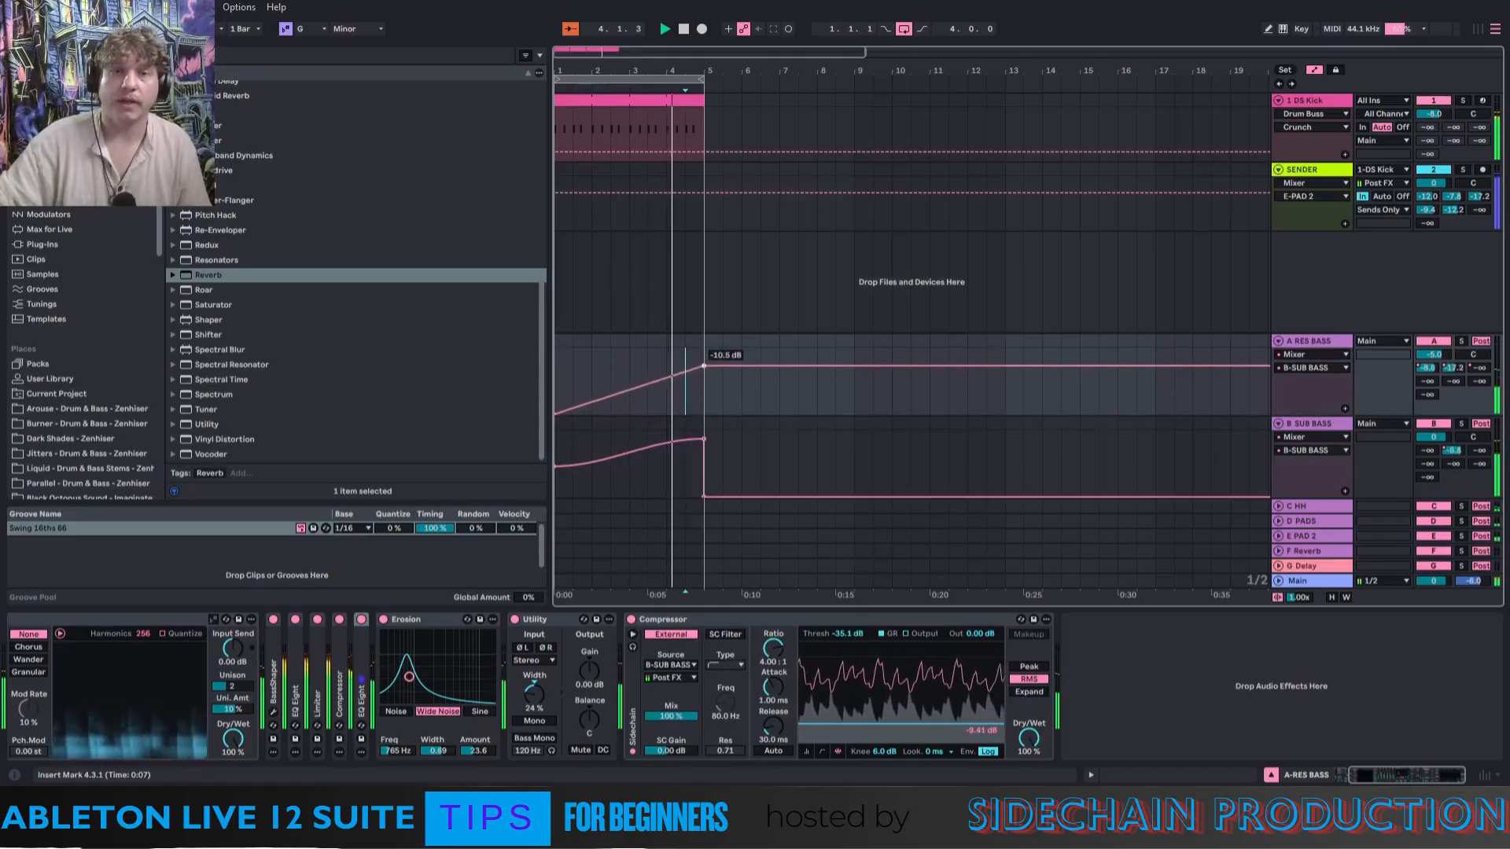
Turn the RES BASS send ramp into an S-curve starting at -25.0 dB and drop it to -inf dB after the loop.
click(560, 365)
drag(560, 365, 706, 365)
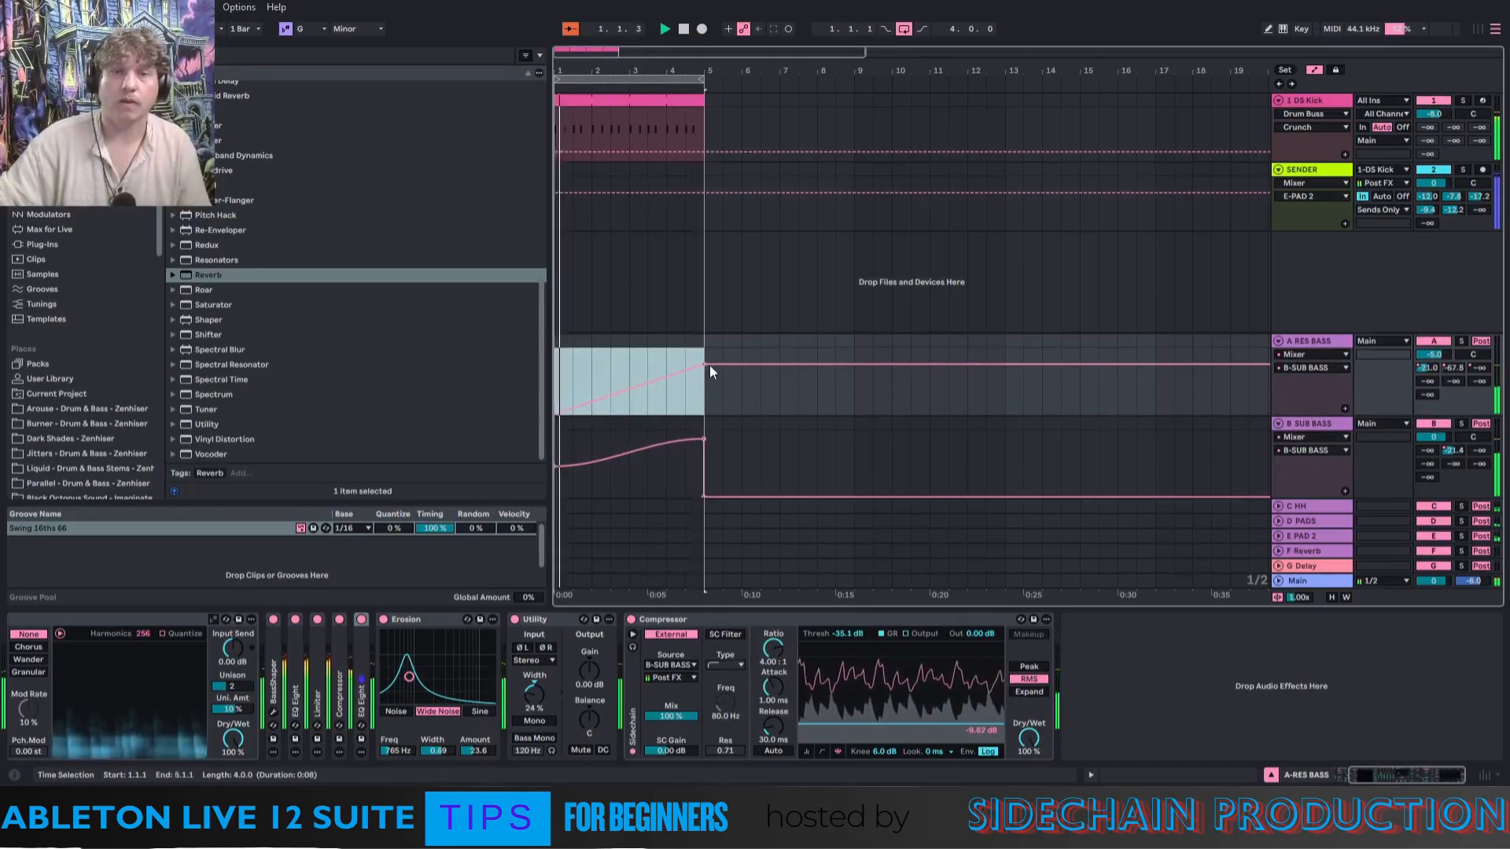
right_click(664, 389)
click(772, 743)
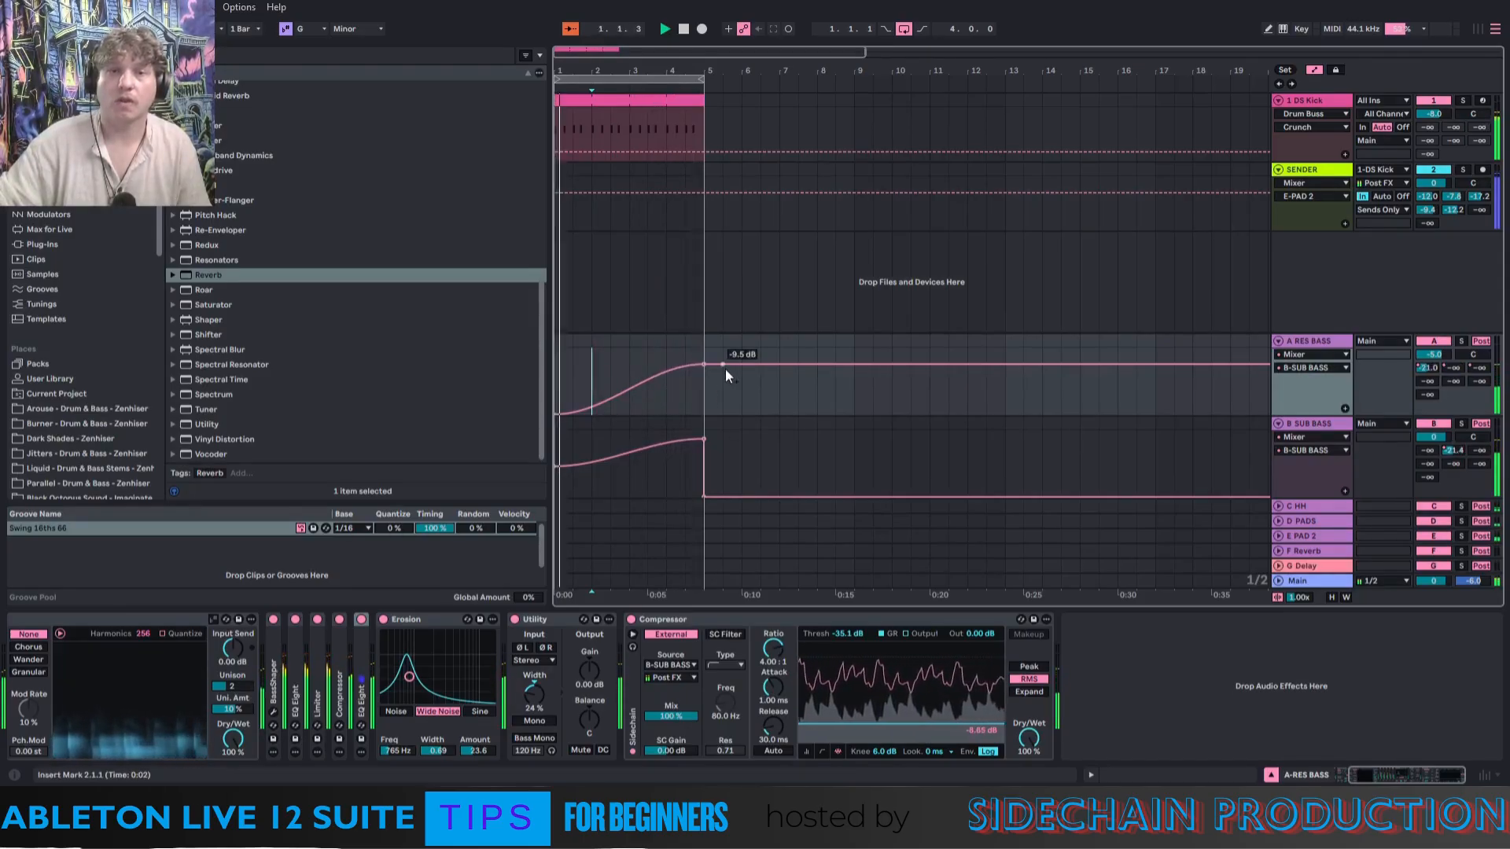
drag(725, 367, 719, 412)
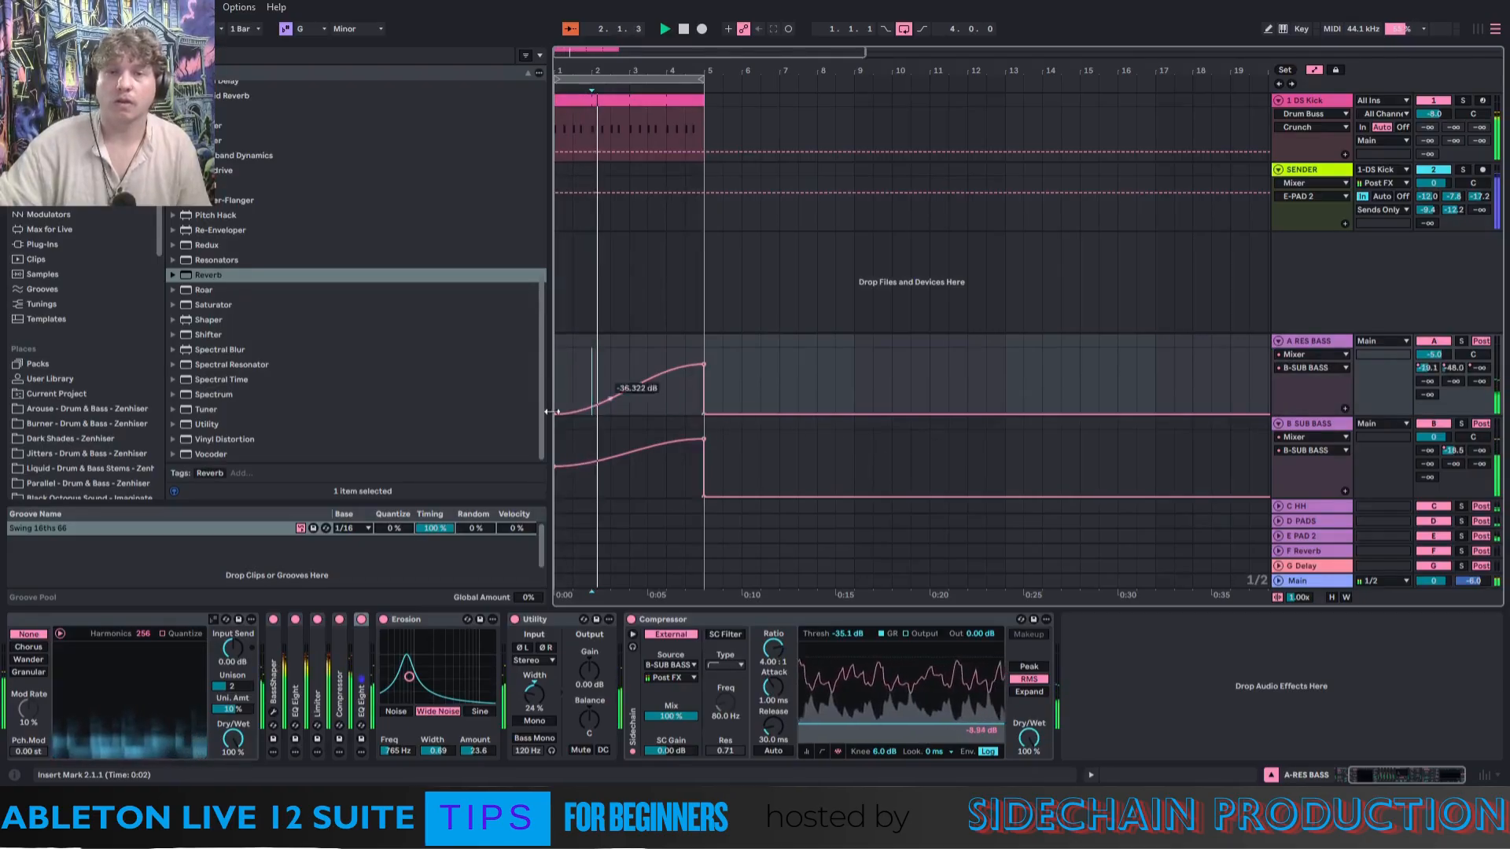
drag(555, 409, 555, 388)
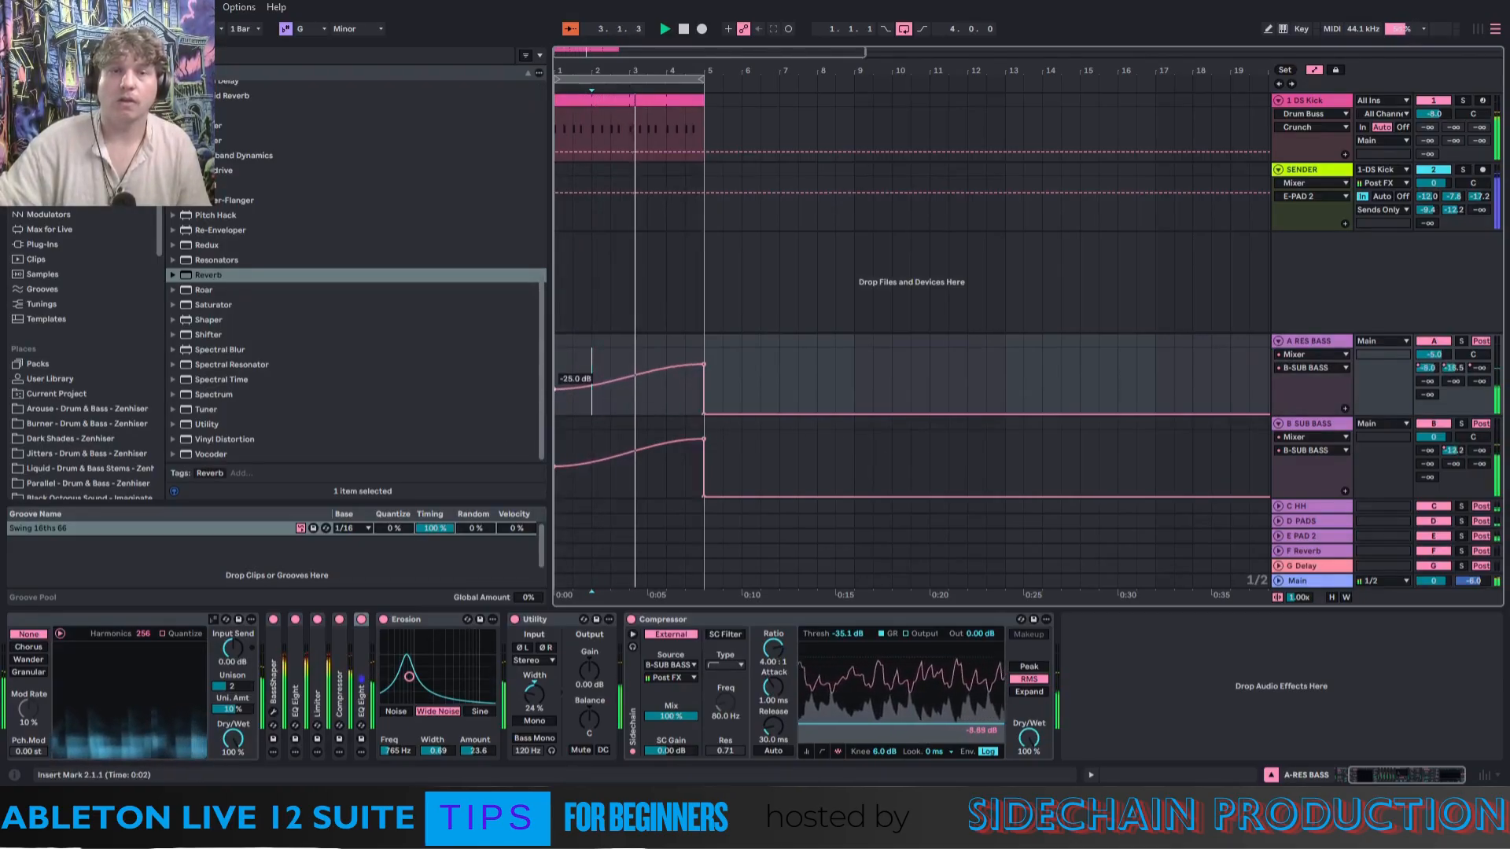
Show automation for the SUB BASS send to C-HH and step it to 0.0 dB during bar 4 only, with -inf dB elsewhere.
right_click(1478, 452)
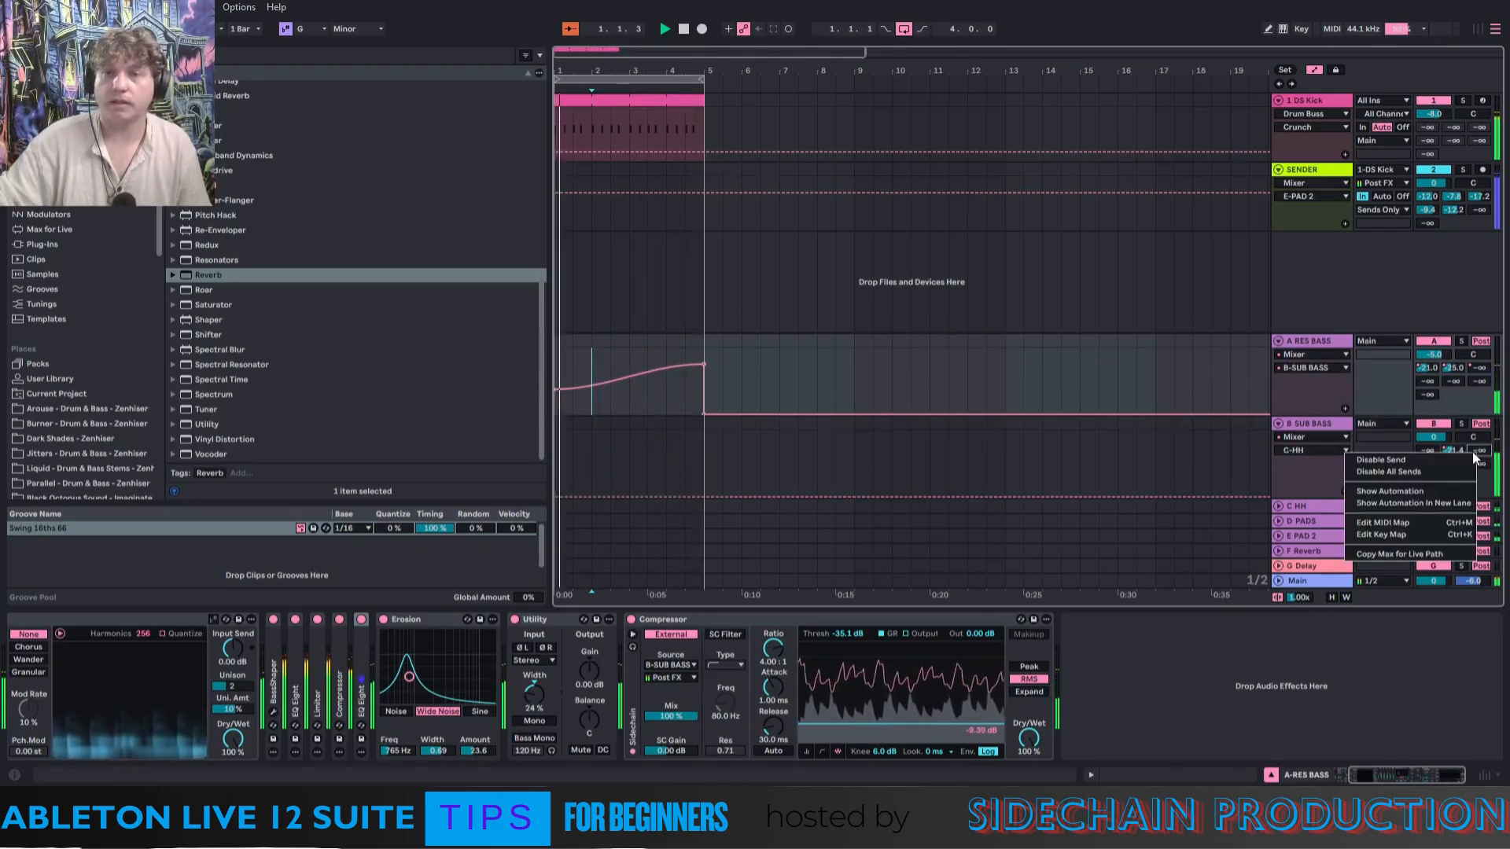
click(1452, 494)
click(666, 497)
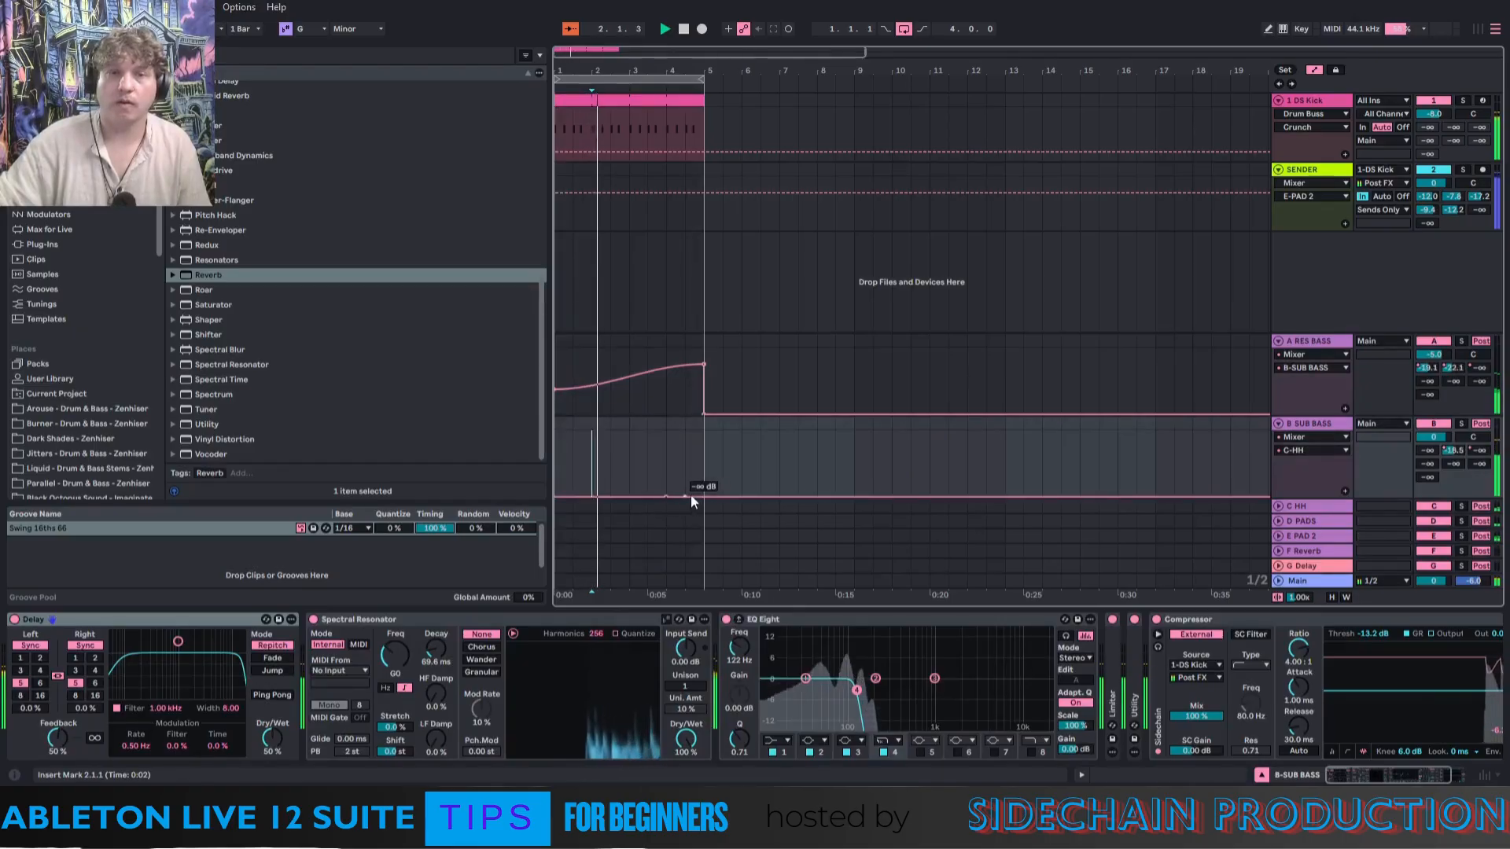
drag(690, 495, 691, 431)
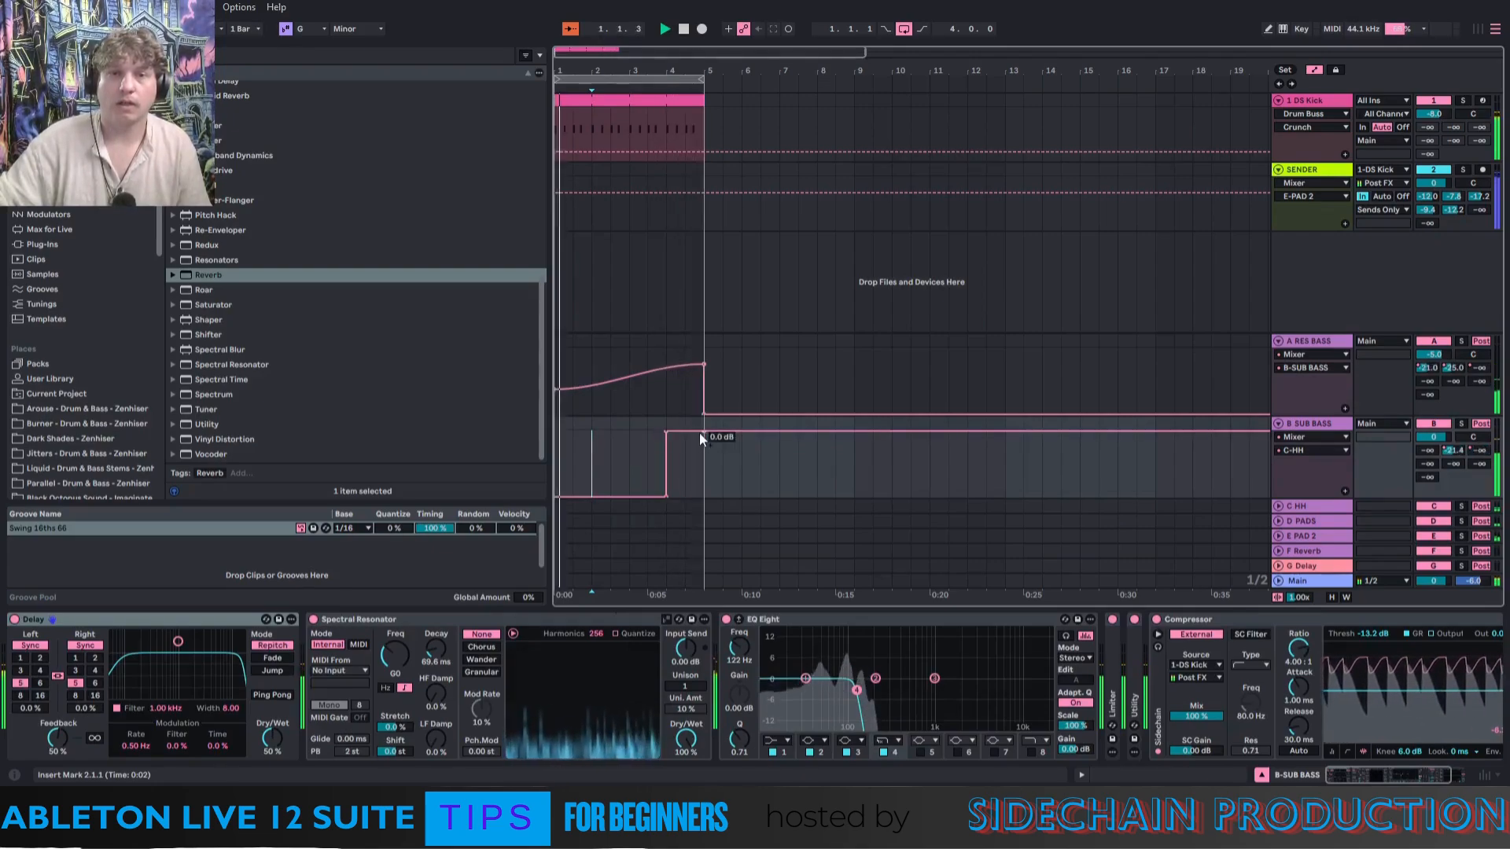
mouse_move(704, 433)
mouse_down()
mouse_move(704, 493)
mouse_move(700, 432)
mouse_up()
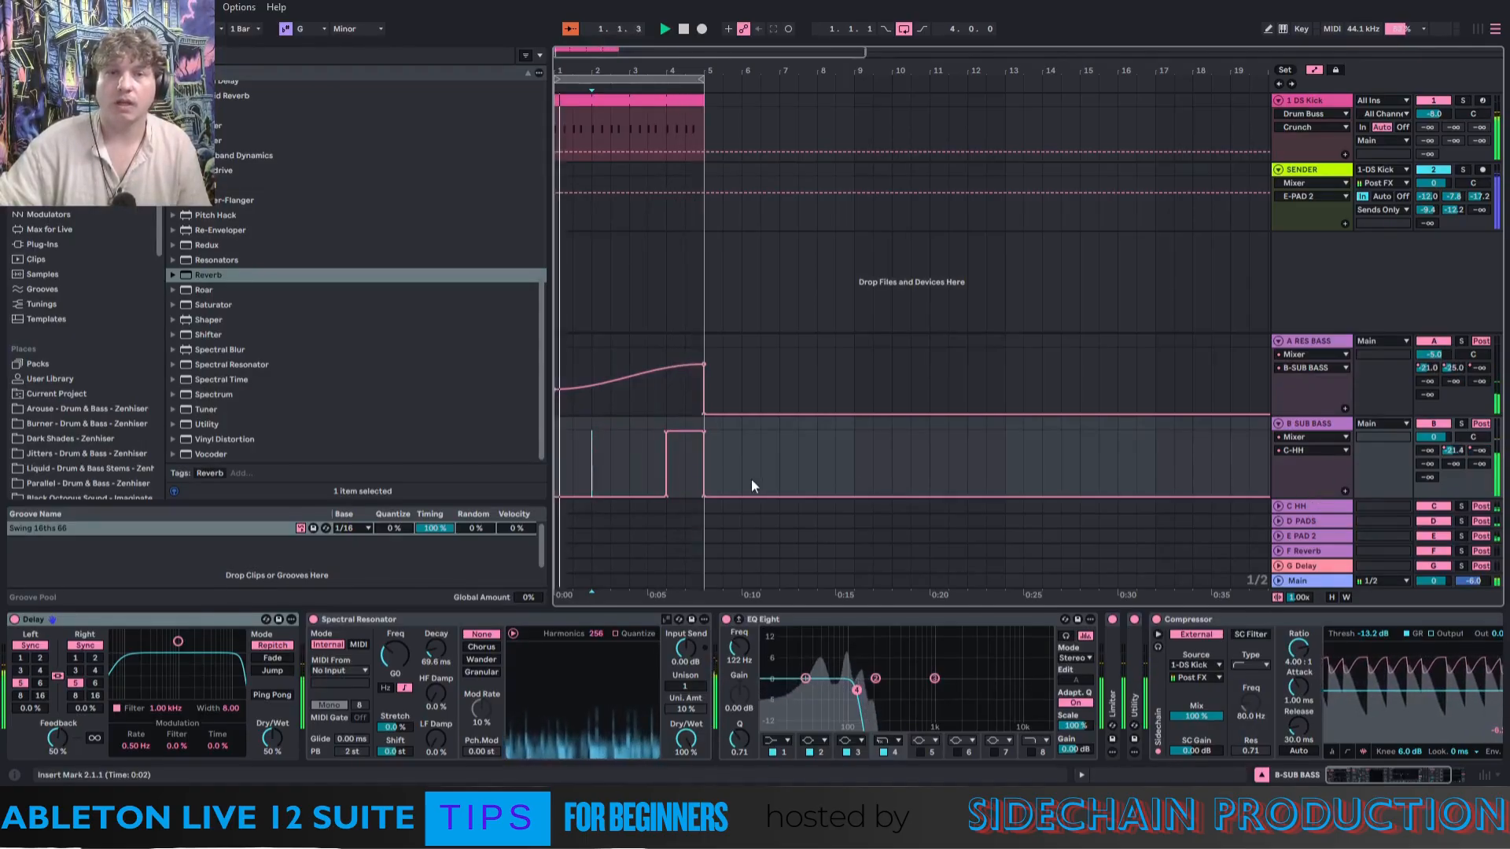
Fold the RES BASS and SUB BASS returns, unfold the Erosion on the DS Kick track and show automation for its Amount.
click(1279, 424)
click(1277, 409)
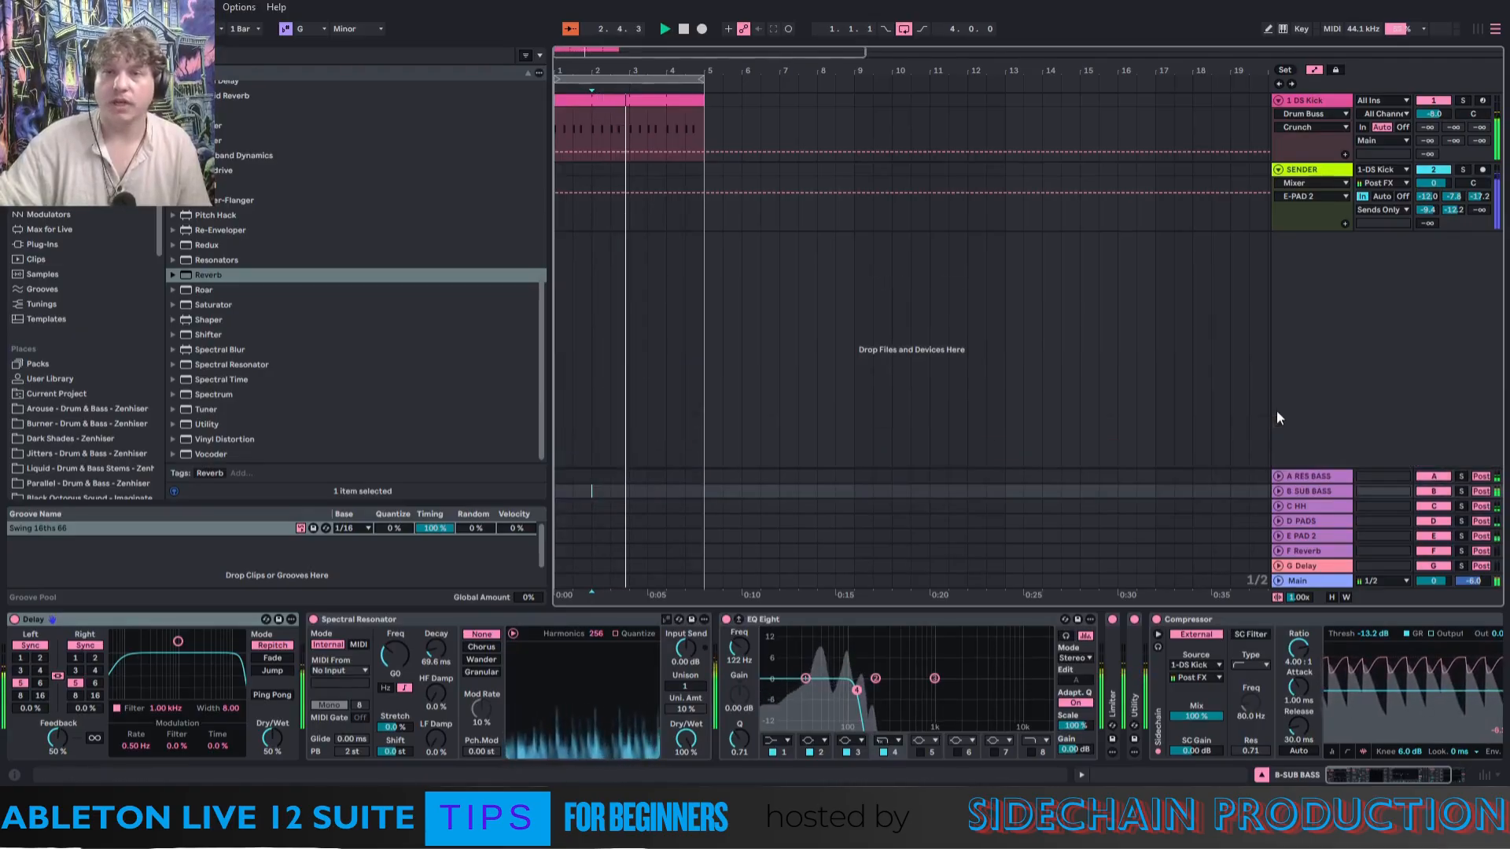
click(1306, 140)
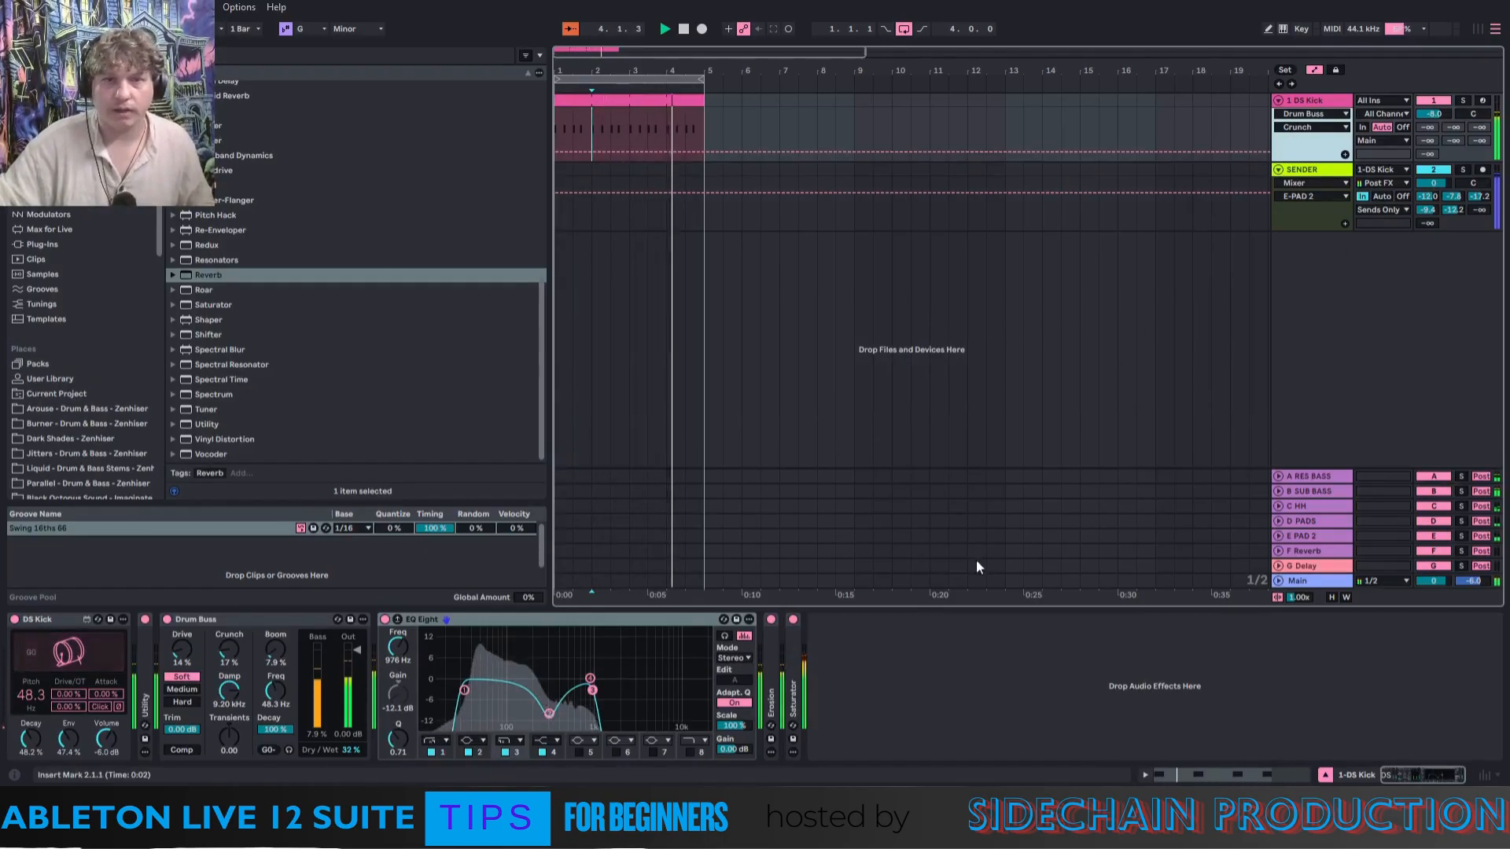
double_click(767, 657)
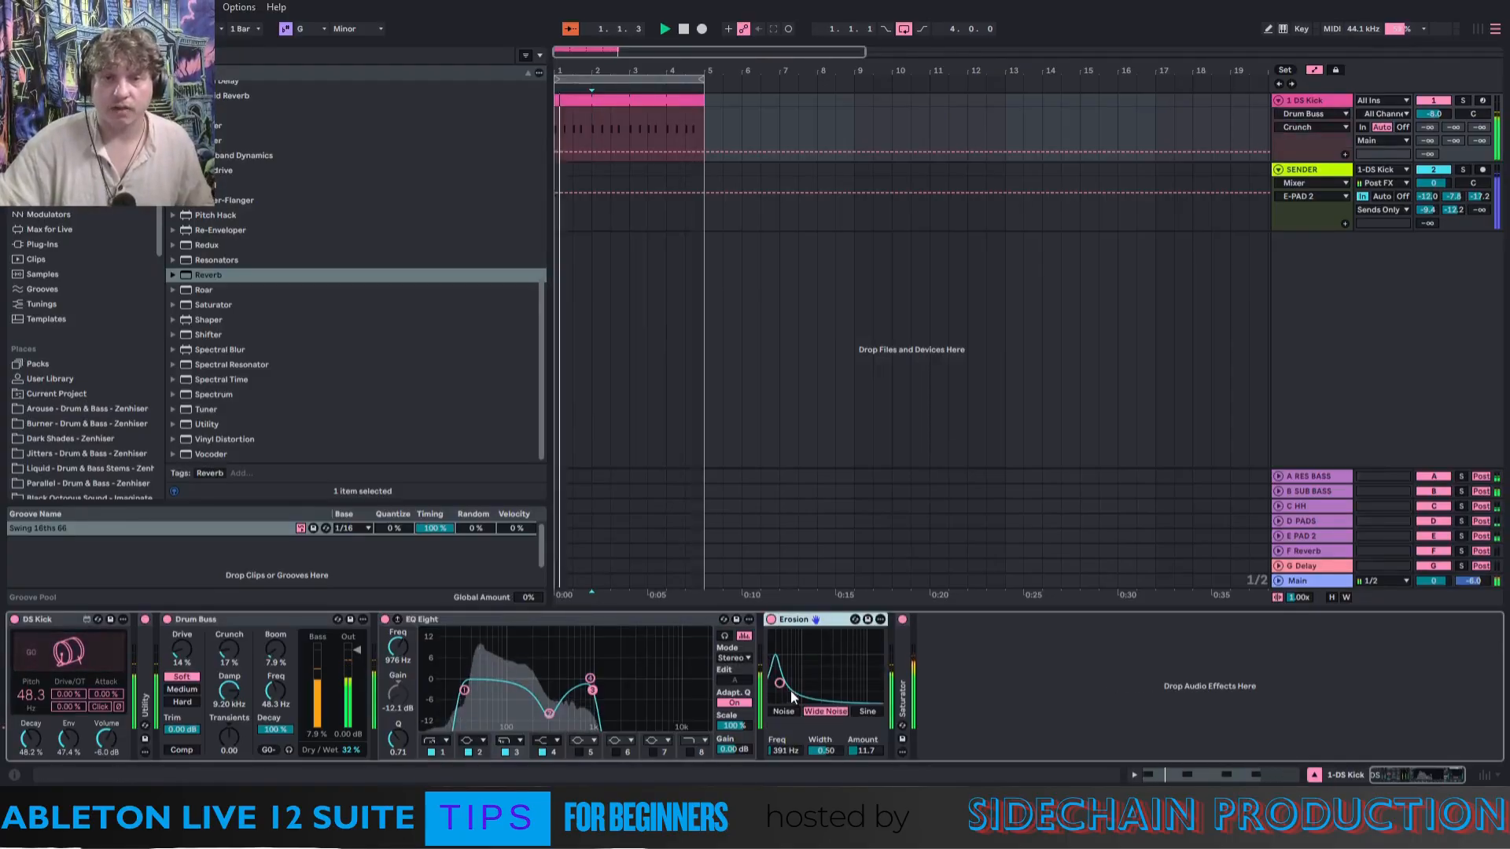
click(859, 749)
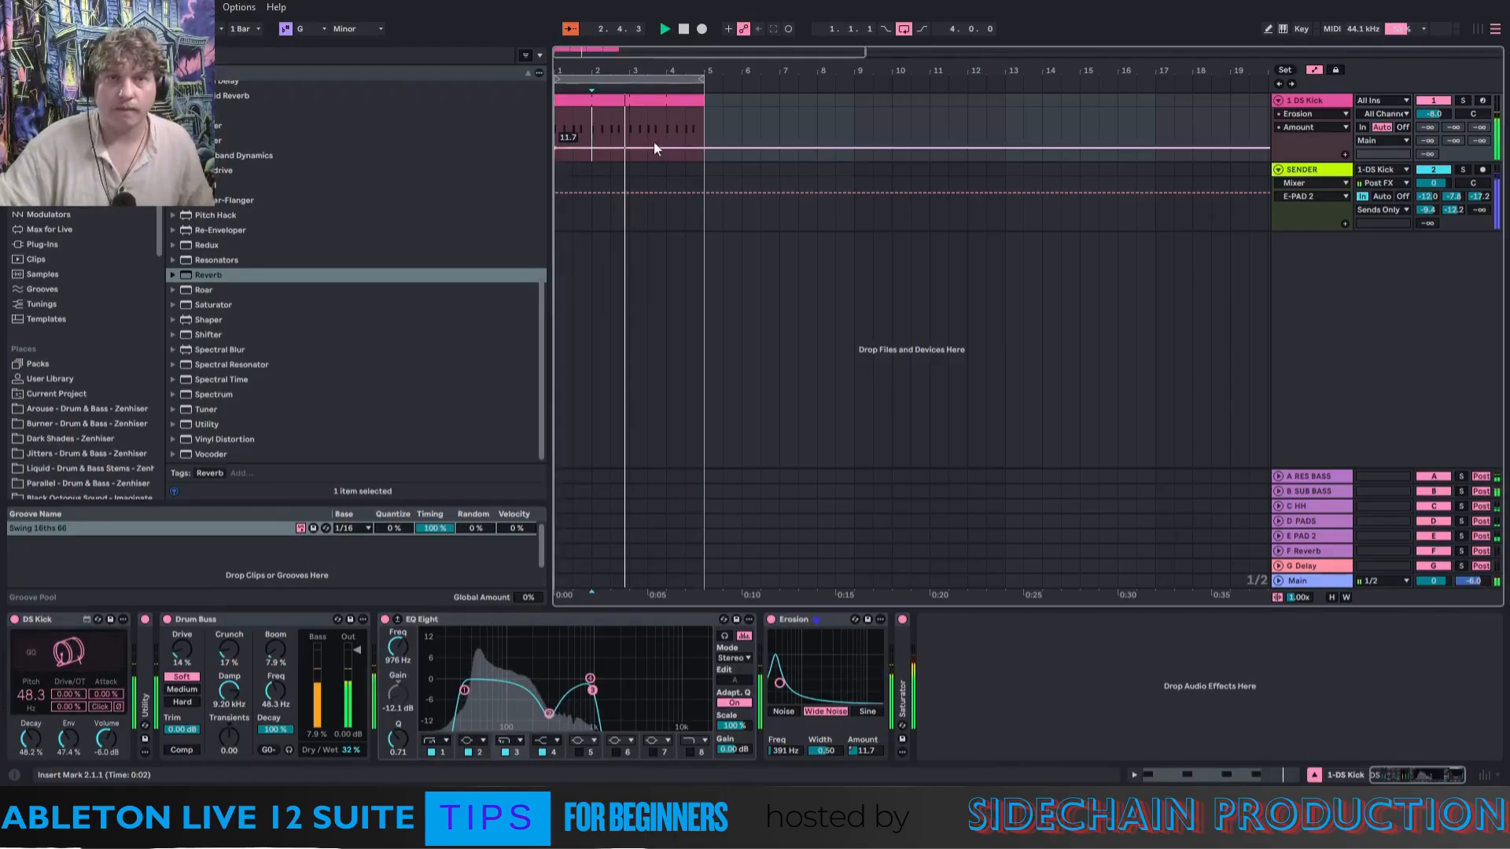
Add Erosion Amount automation breakpoints at bars 3 and 5 on the kick track, raising the bar 3 point to about 20.
click(705, 148)
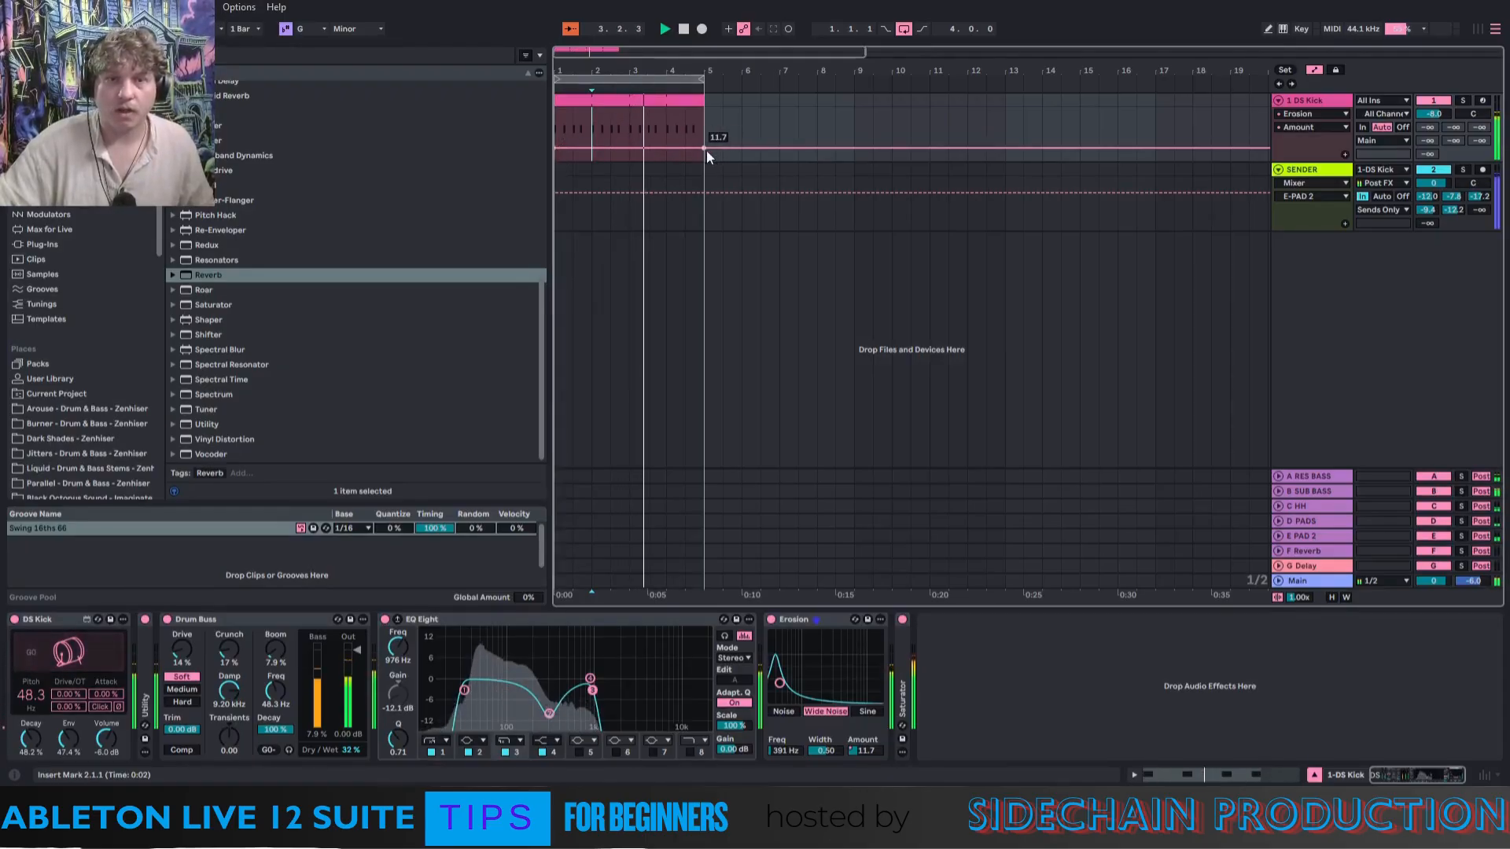
click(631, 146)
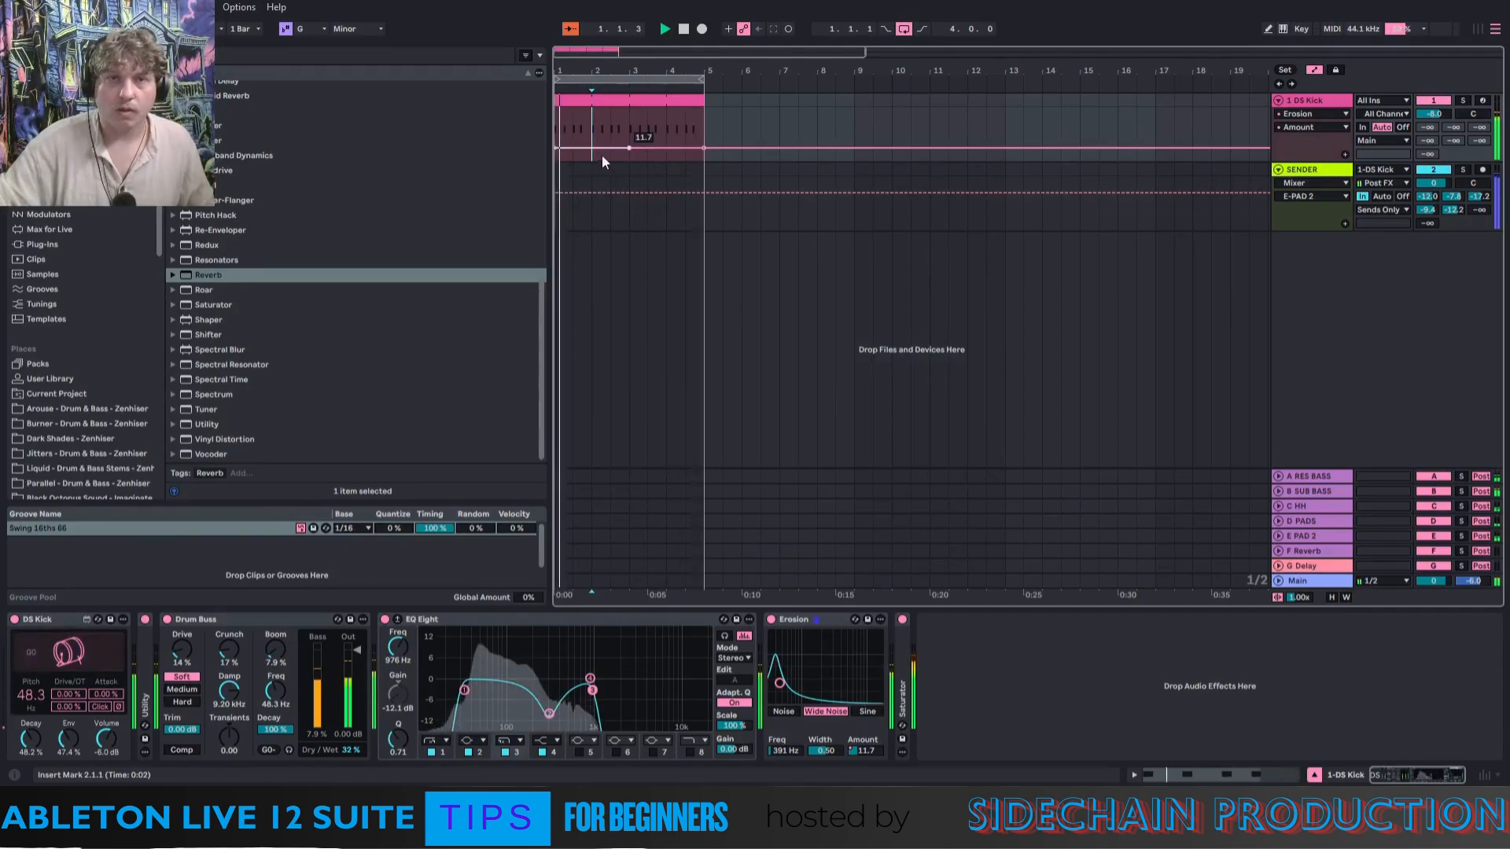
drag(629, 146, 630, 128)
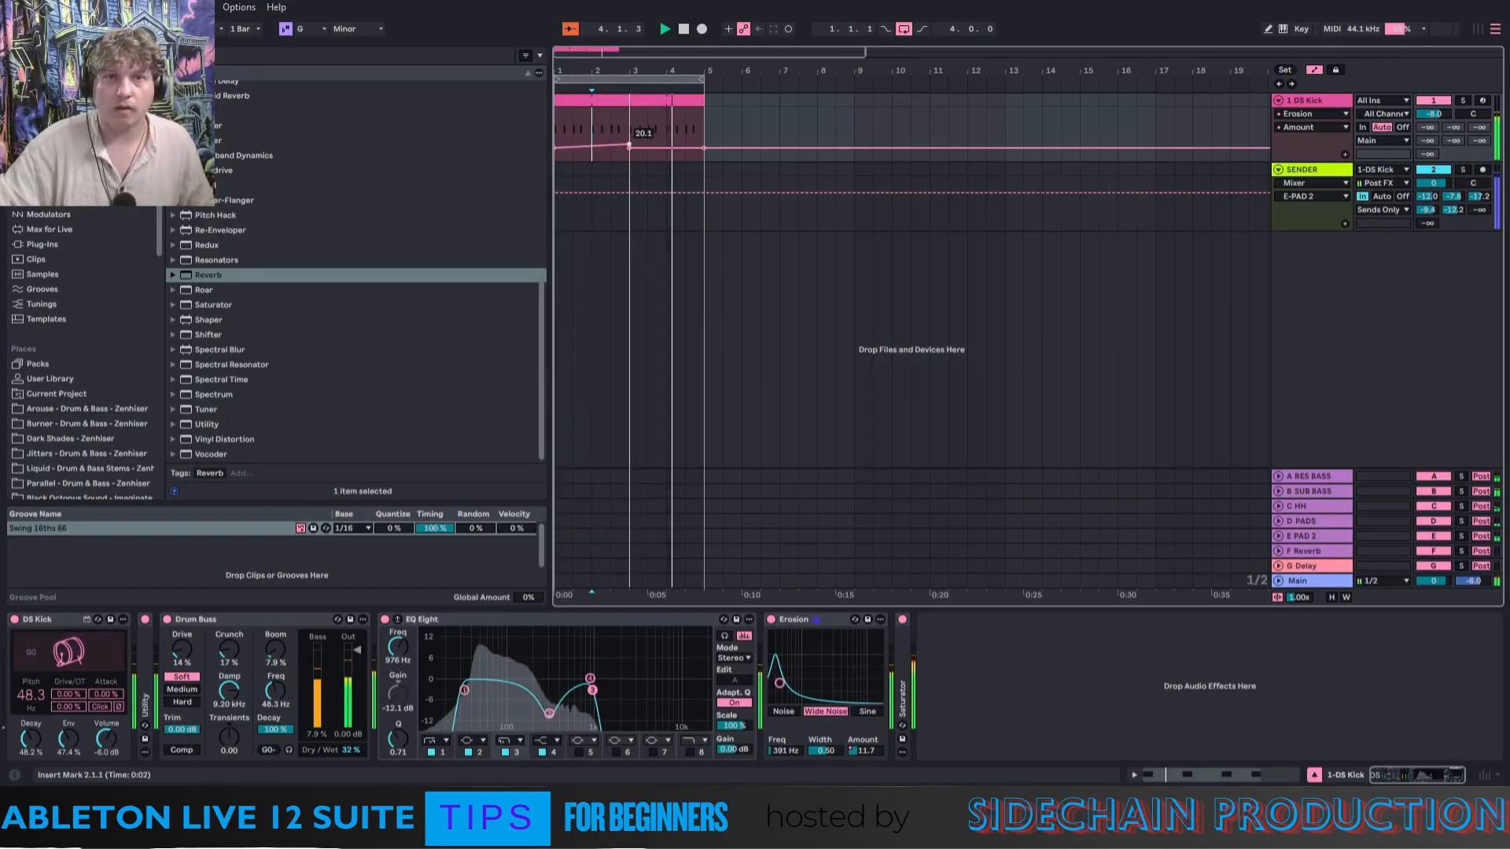
Automate the Saturator Drive with breakpoints at bars 3, 4 and 5, rising to about 6.7 dB at bar 4 and 16 dB at bar 5.
double_click(903, 678)
click(928, 737)
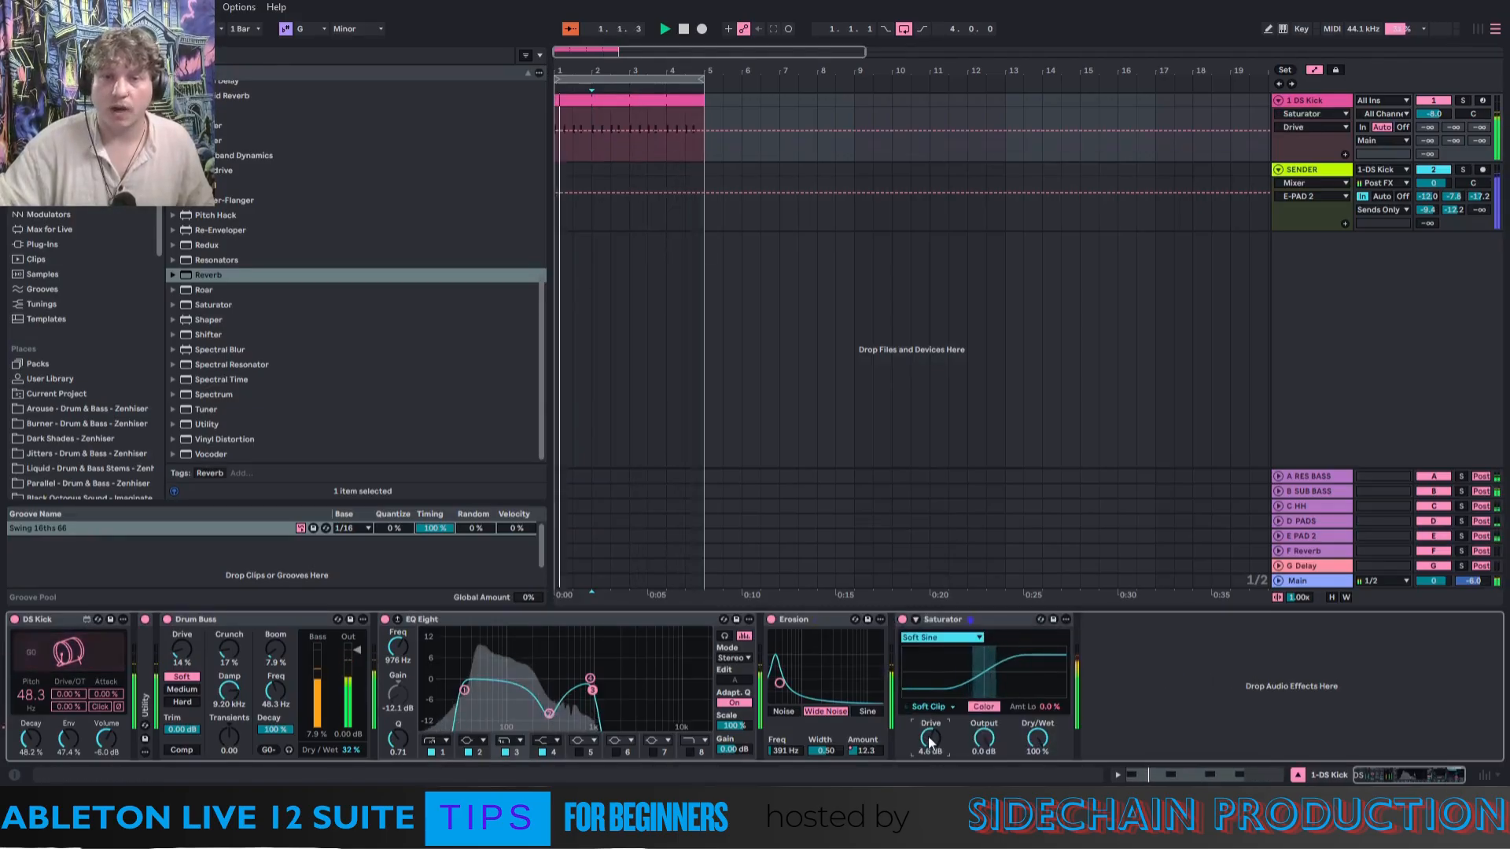
click(630, 130)
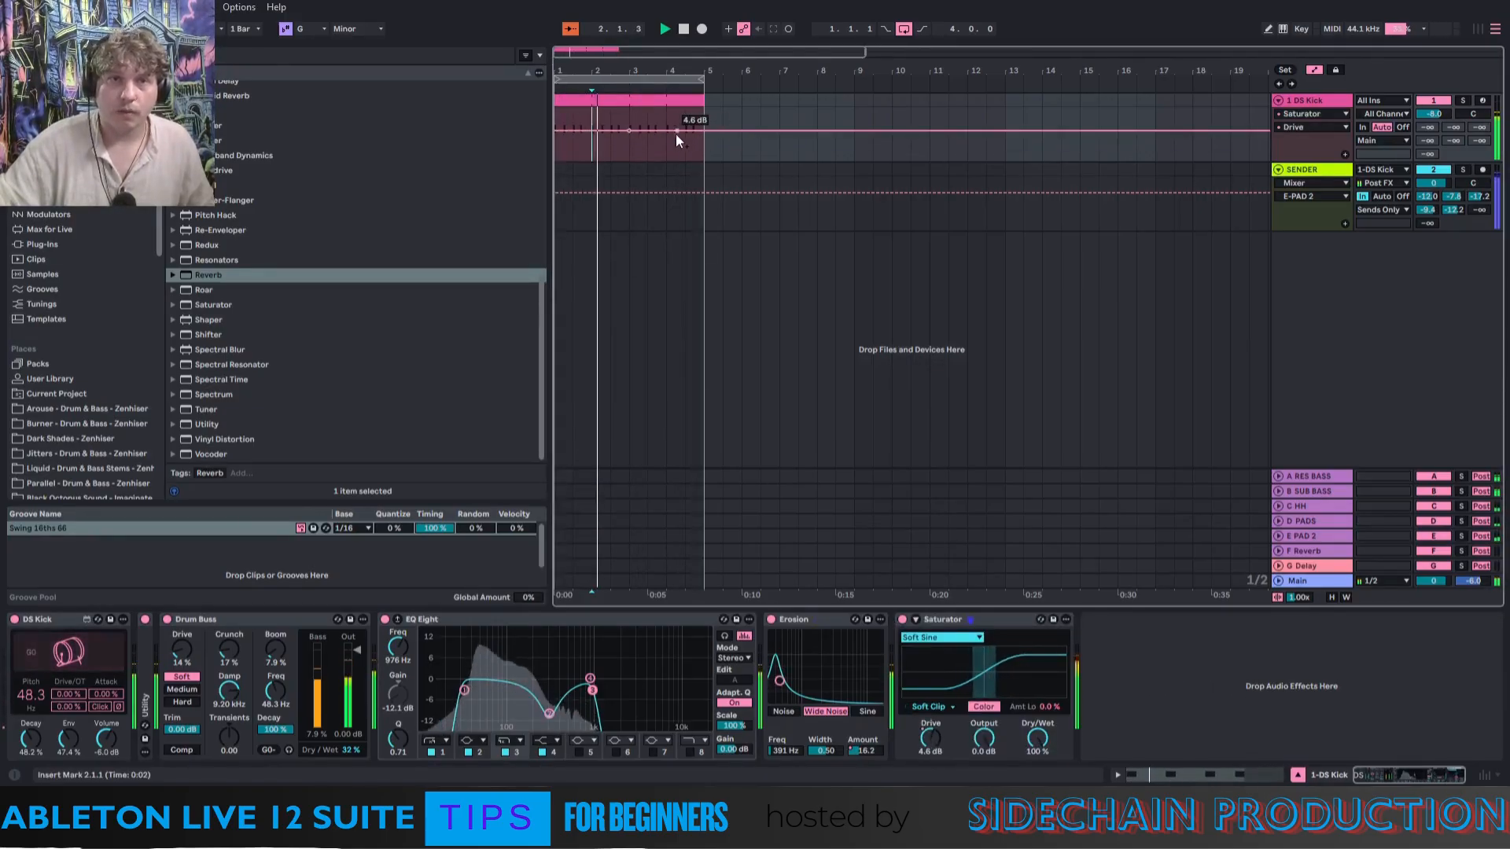
mouse_move(669, 129)
mouse_down()
mouse_move(667, 113)
mouse_move(666, 129)
mouse_up()
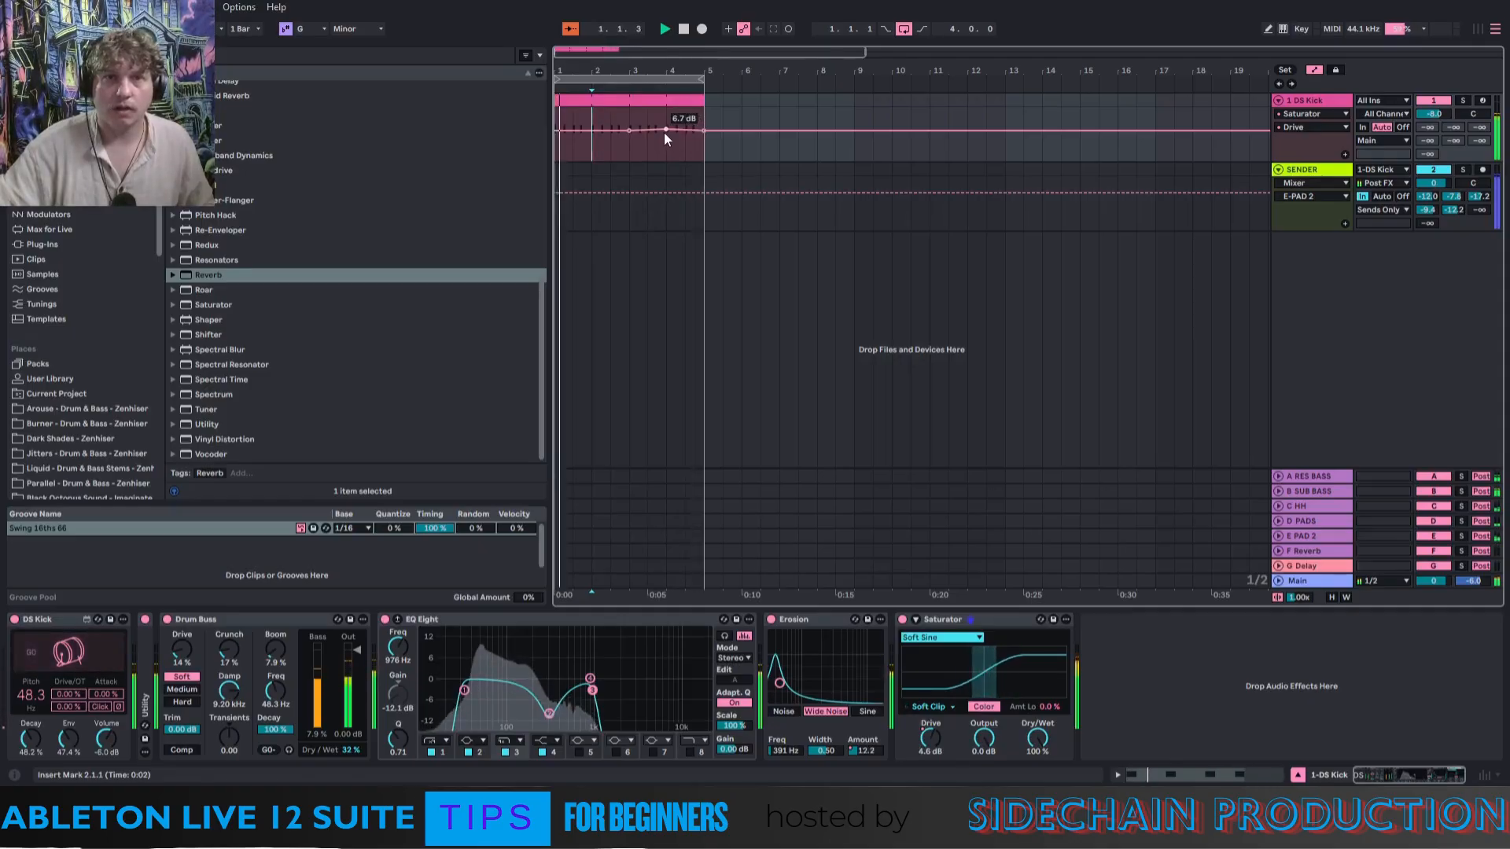
drag(687, 132, 704, 124)
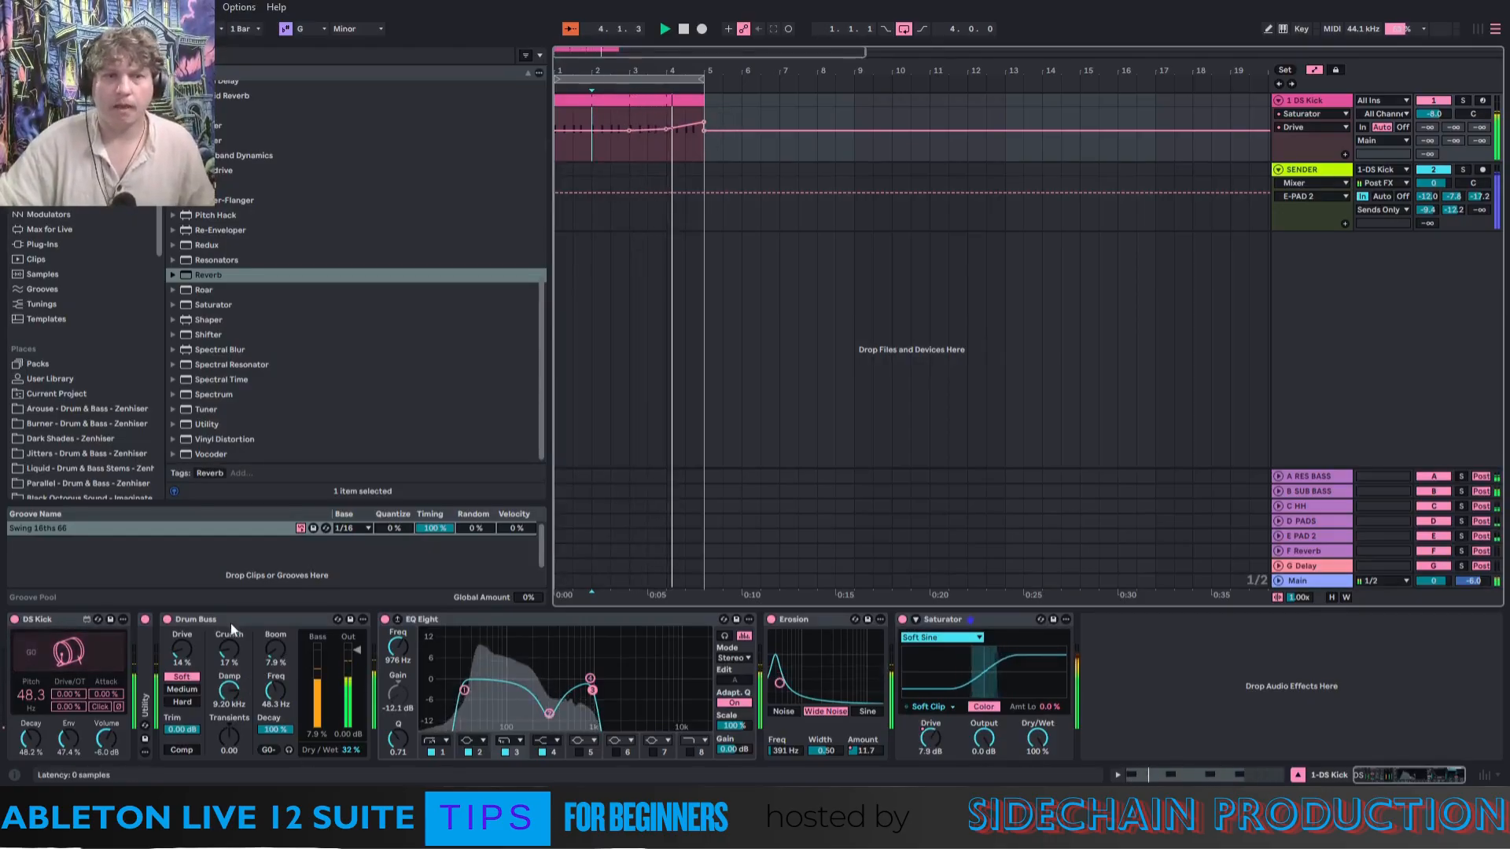
Duplicate the kick track's EQ Eight to the end of the device chain, after the Saturator.
click(492, 620)
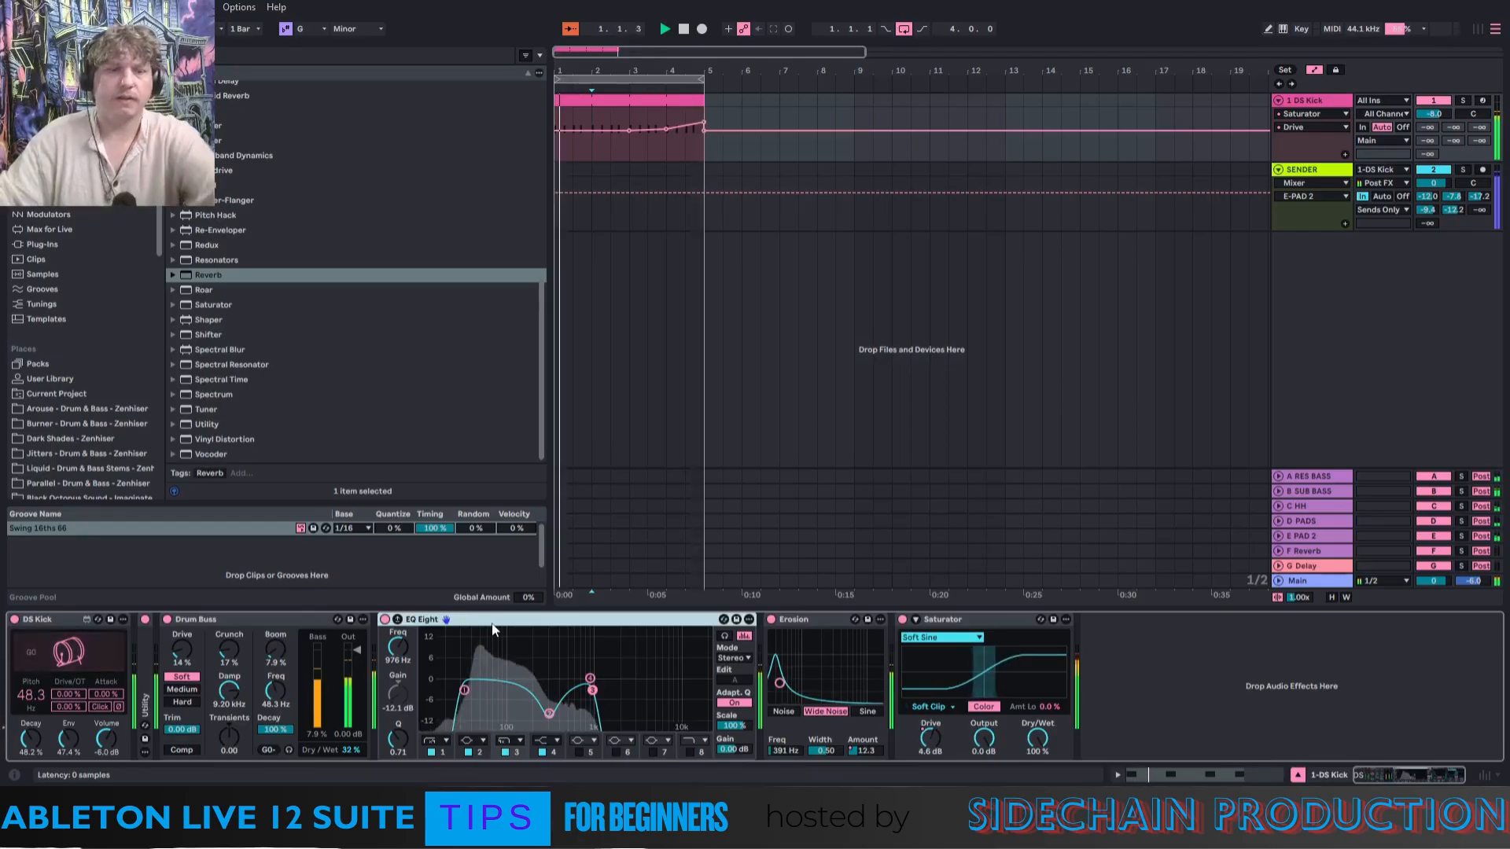
drag(492, 621, 1131, 649)
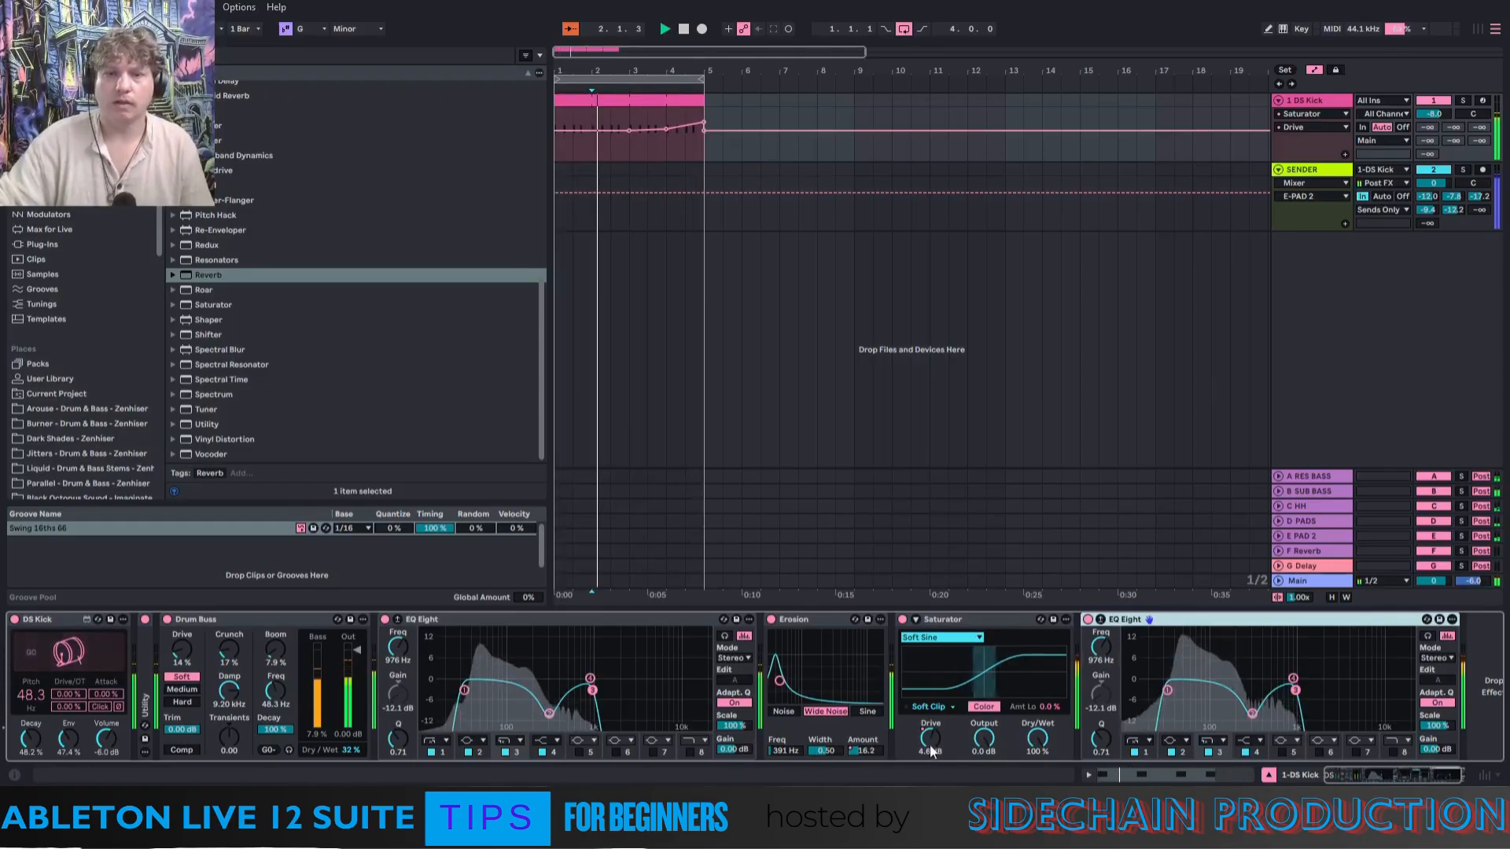
Lower the Saturator Drive automation peak at bar 5, and raise the Erosion Amount automation at bar 5.
mouse_move(700, 121)
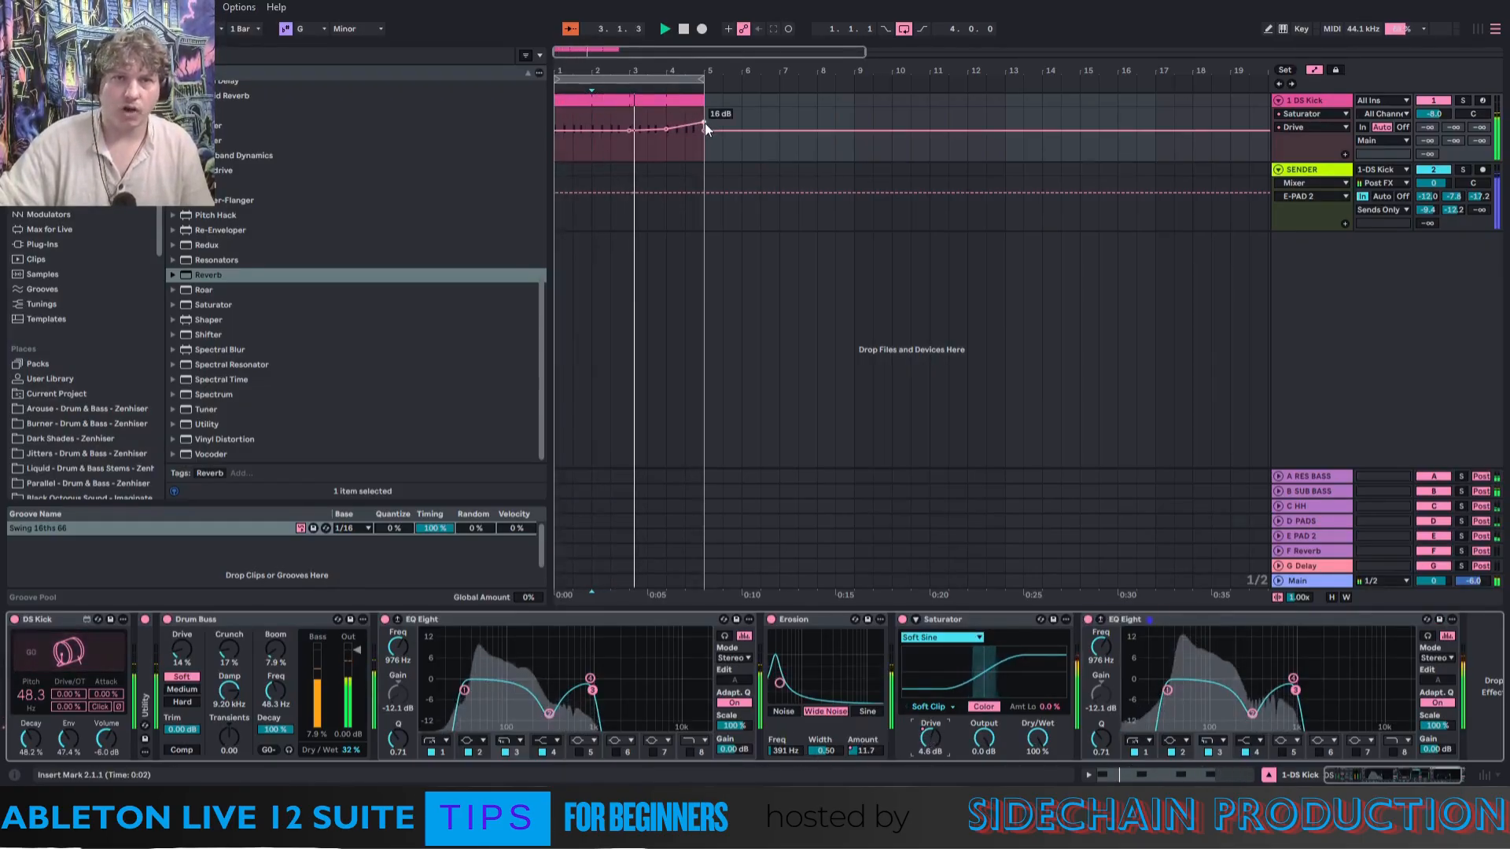
drag(701, 122, 702, 128)
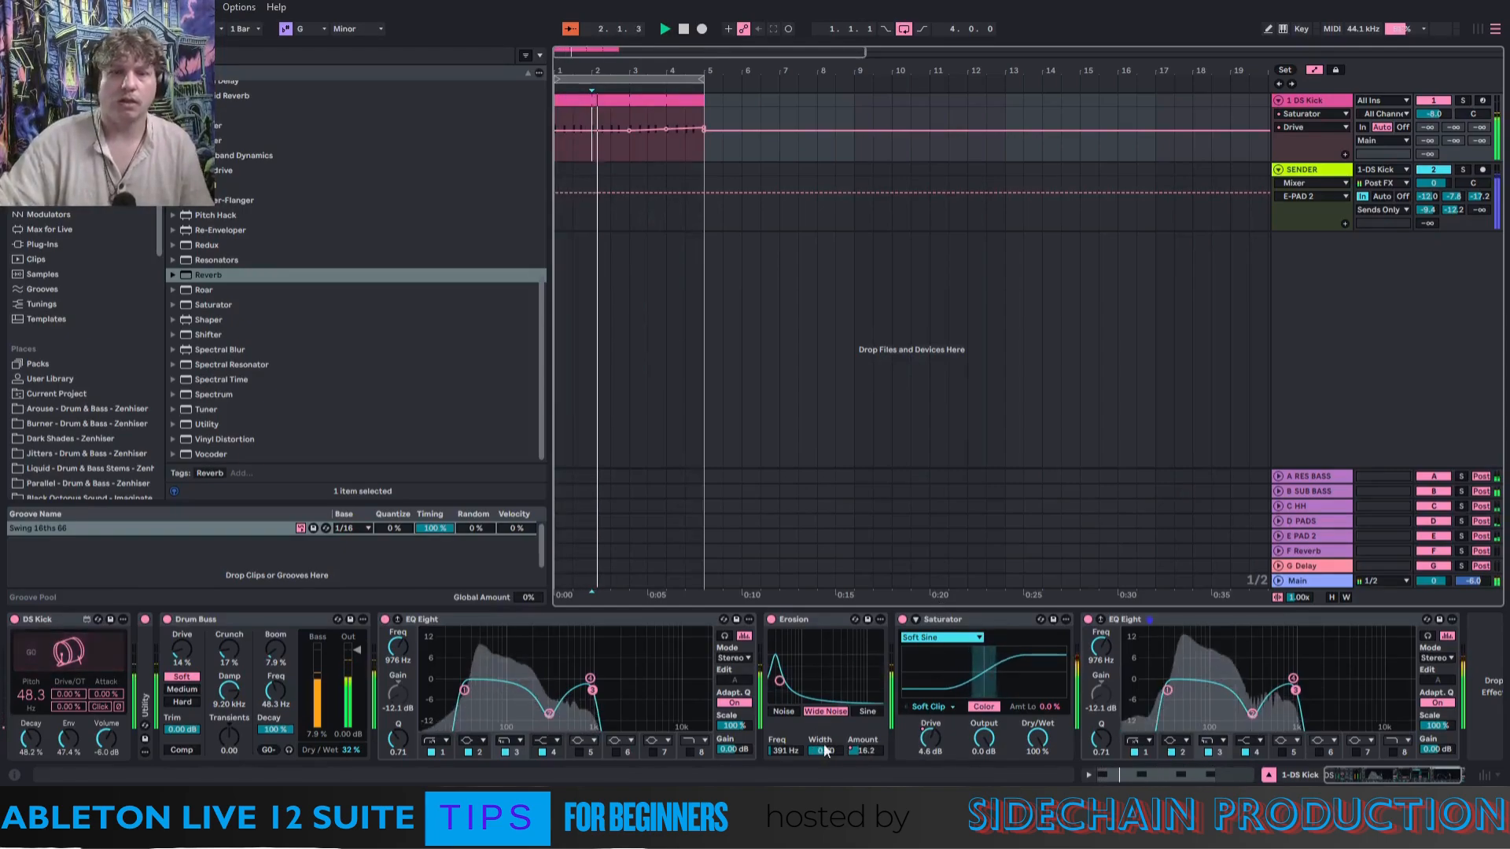
click(859, 749)
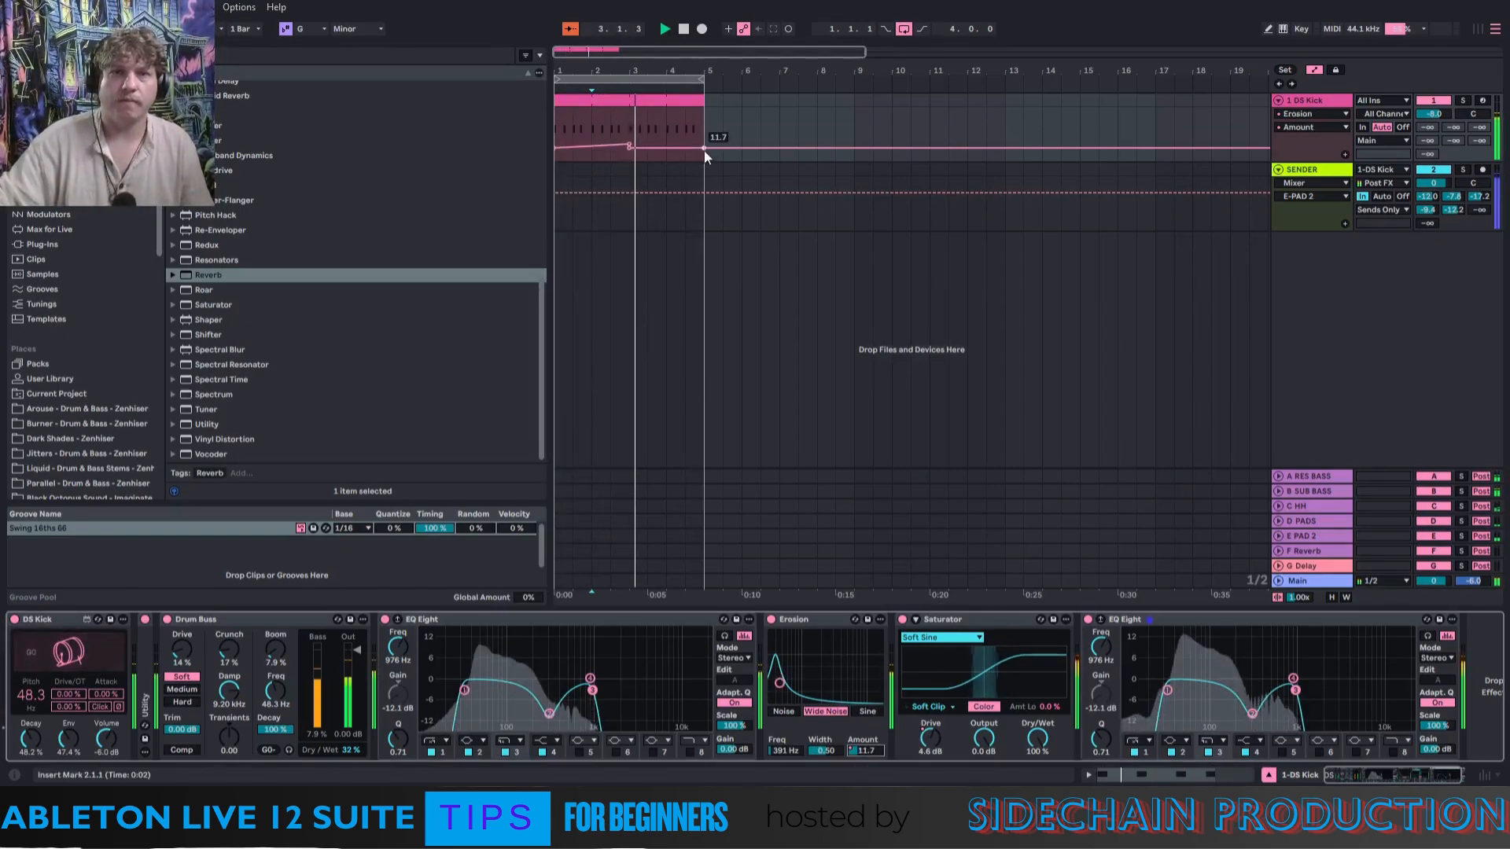
drag(695, 142, 704, 137)
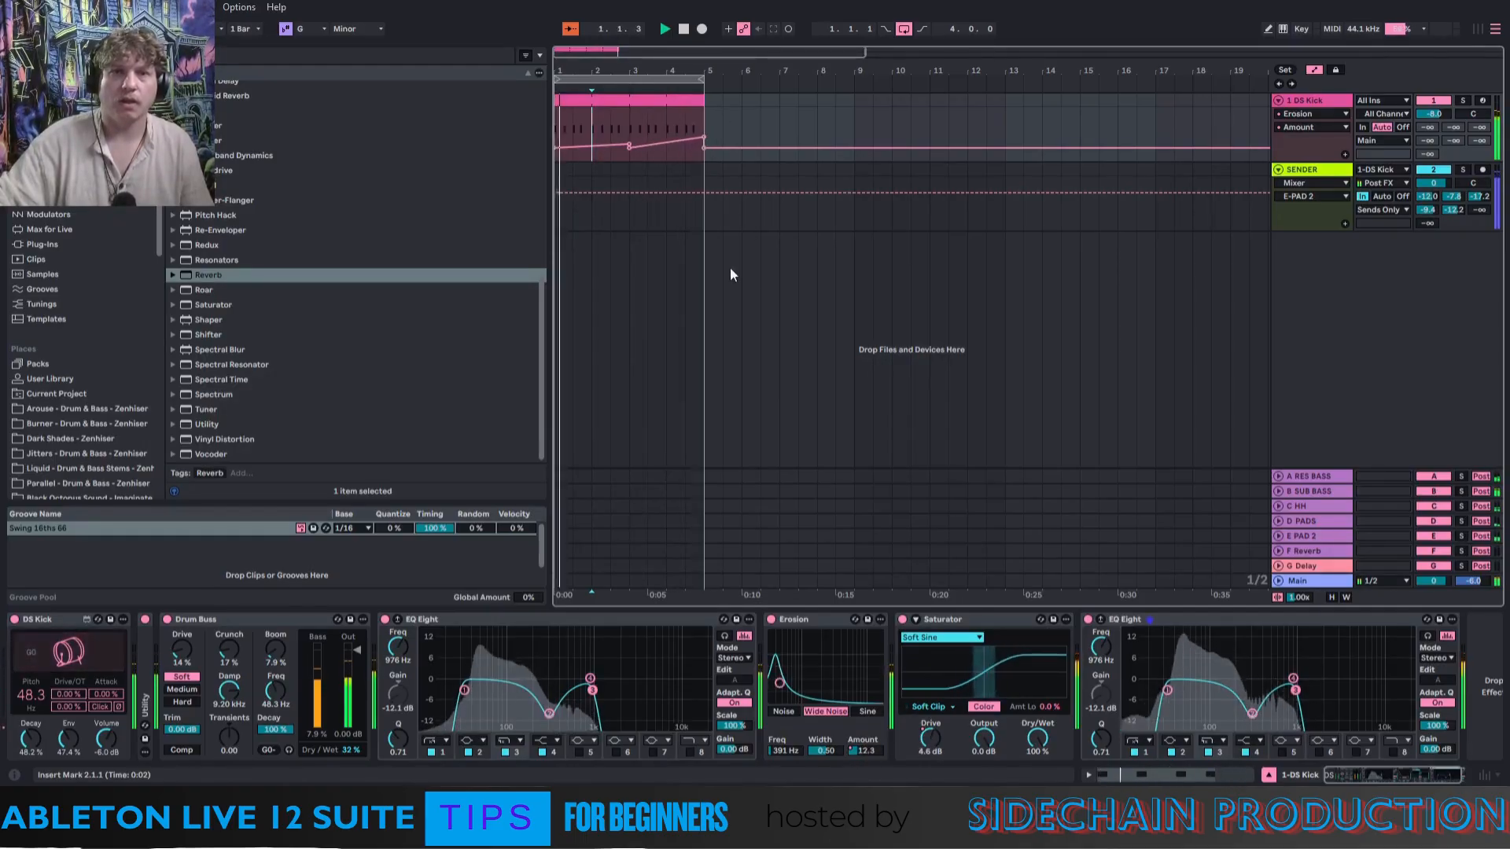
Automate the DS Kick Overtone as a ramp from bar 1 up to about 30% at bar 5.
click(69, 707)
click(701, 159)
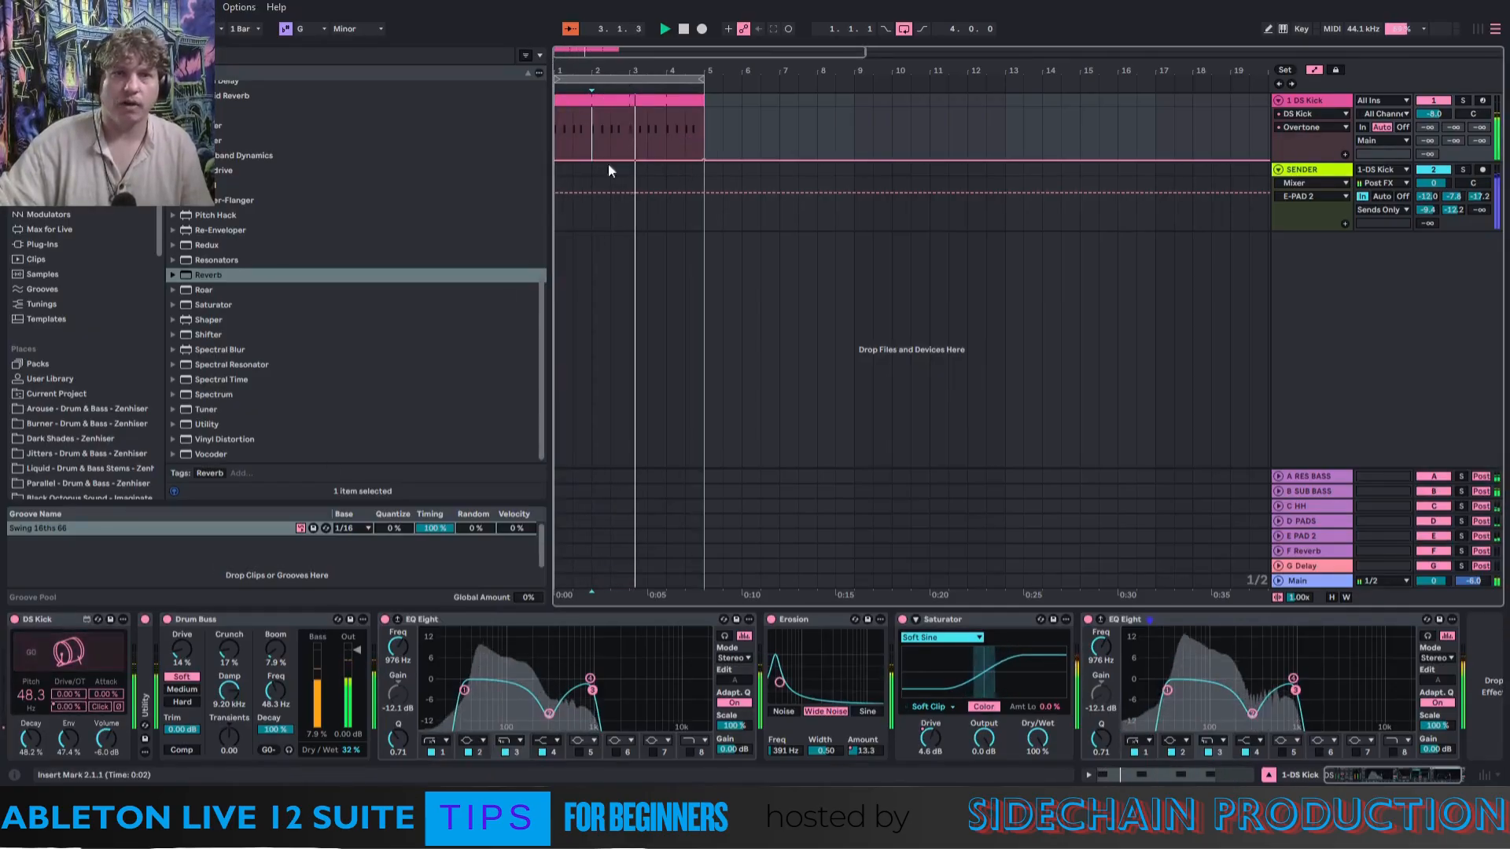
drag(704, 160, 704, 144)
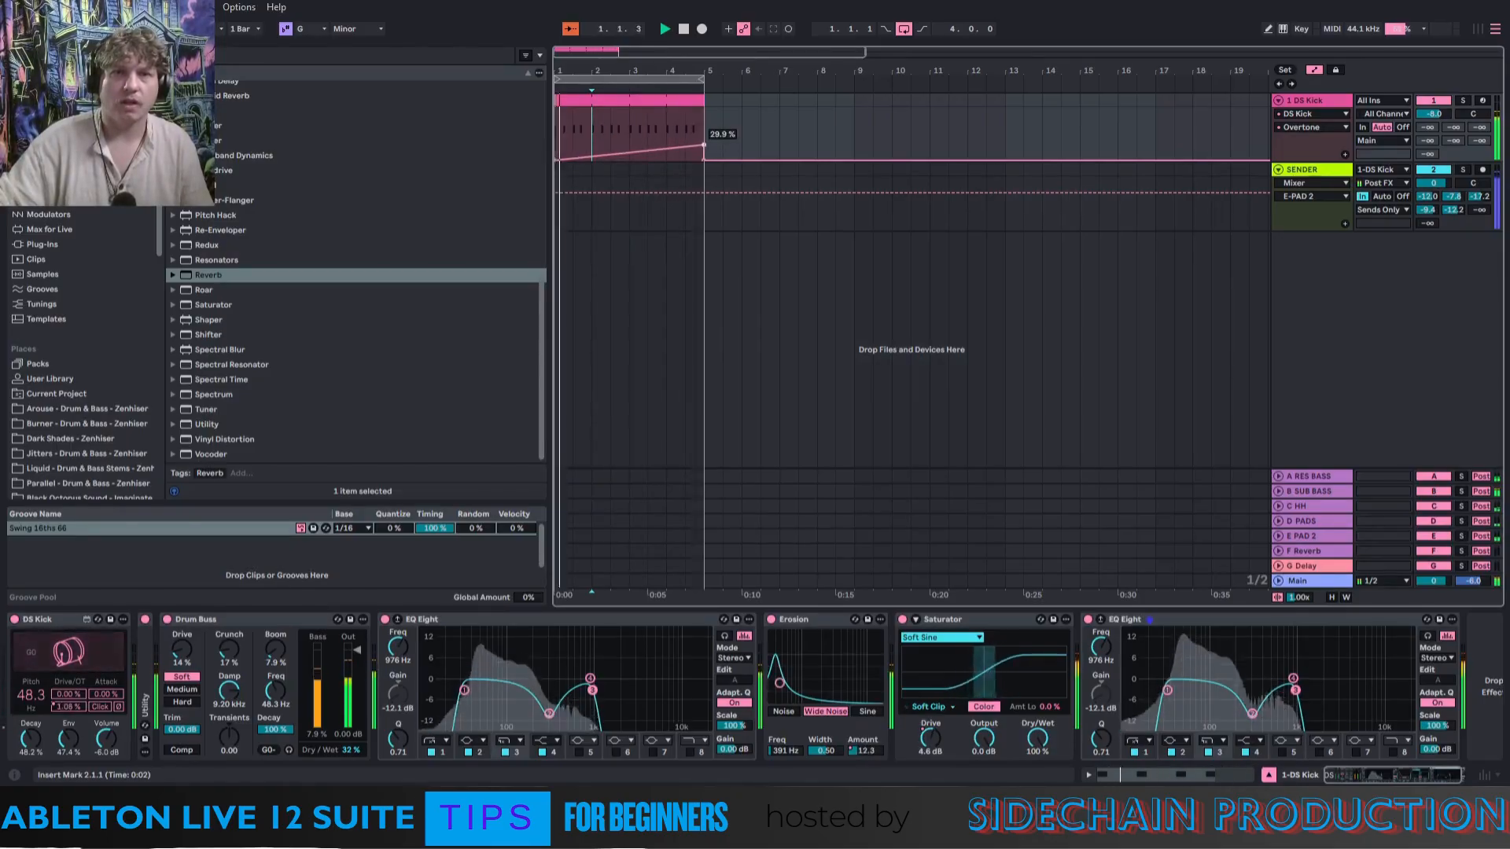
Add DS Kick overdrive automation that starts slightly raised at bar 1 and slopes down to zero at bar 5.
click(66, 695)
click(704, 159)
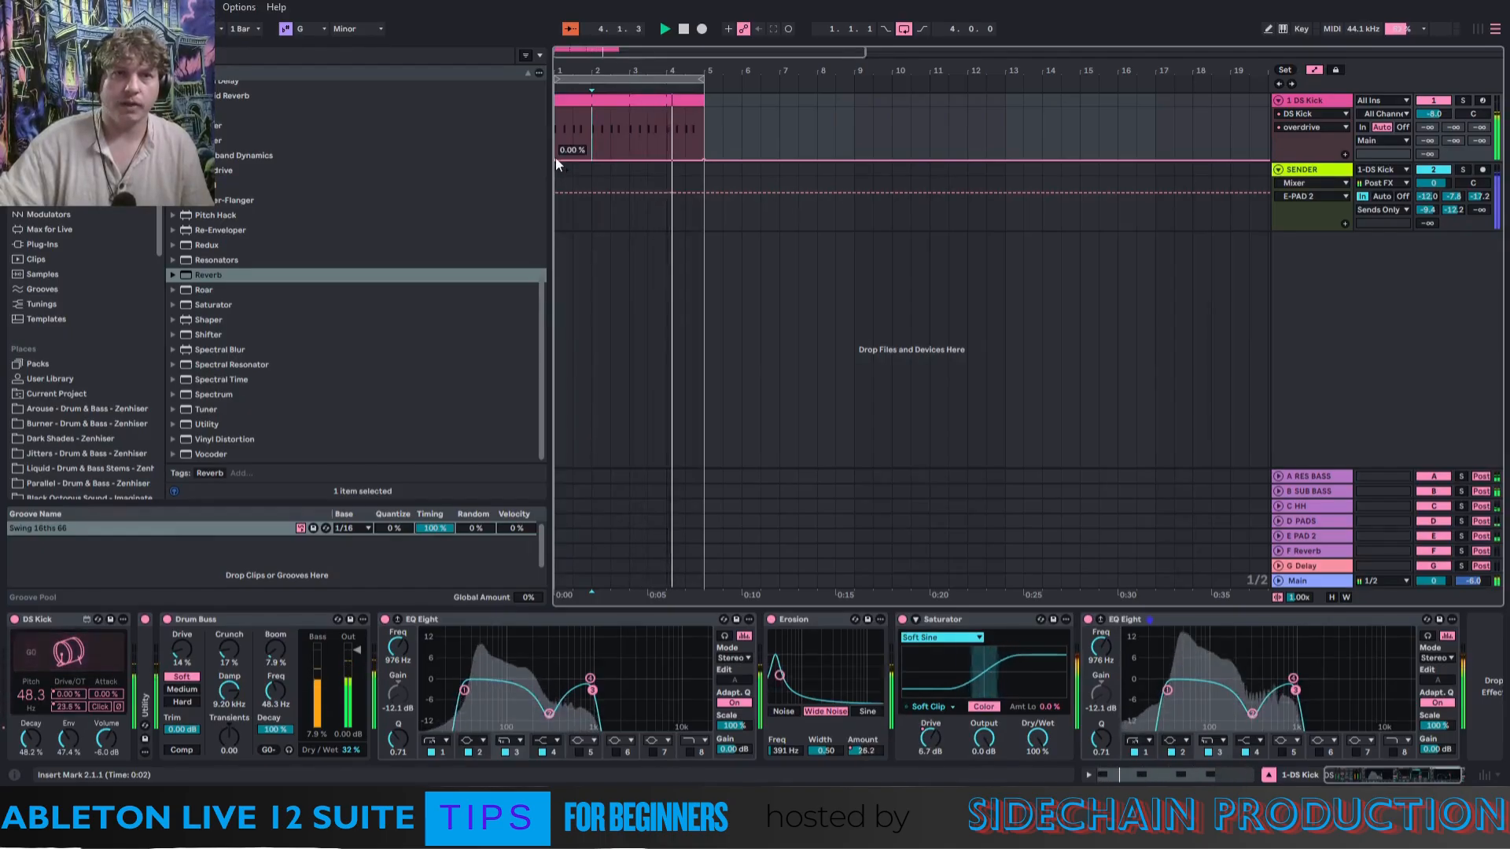
click(582, 157)
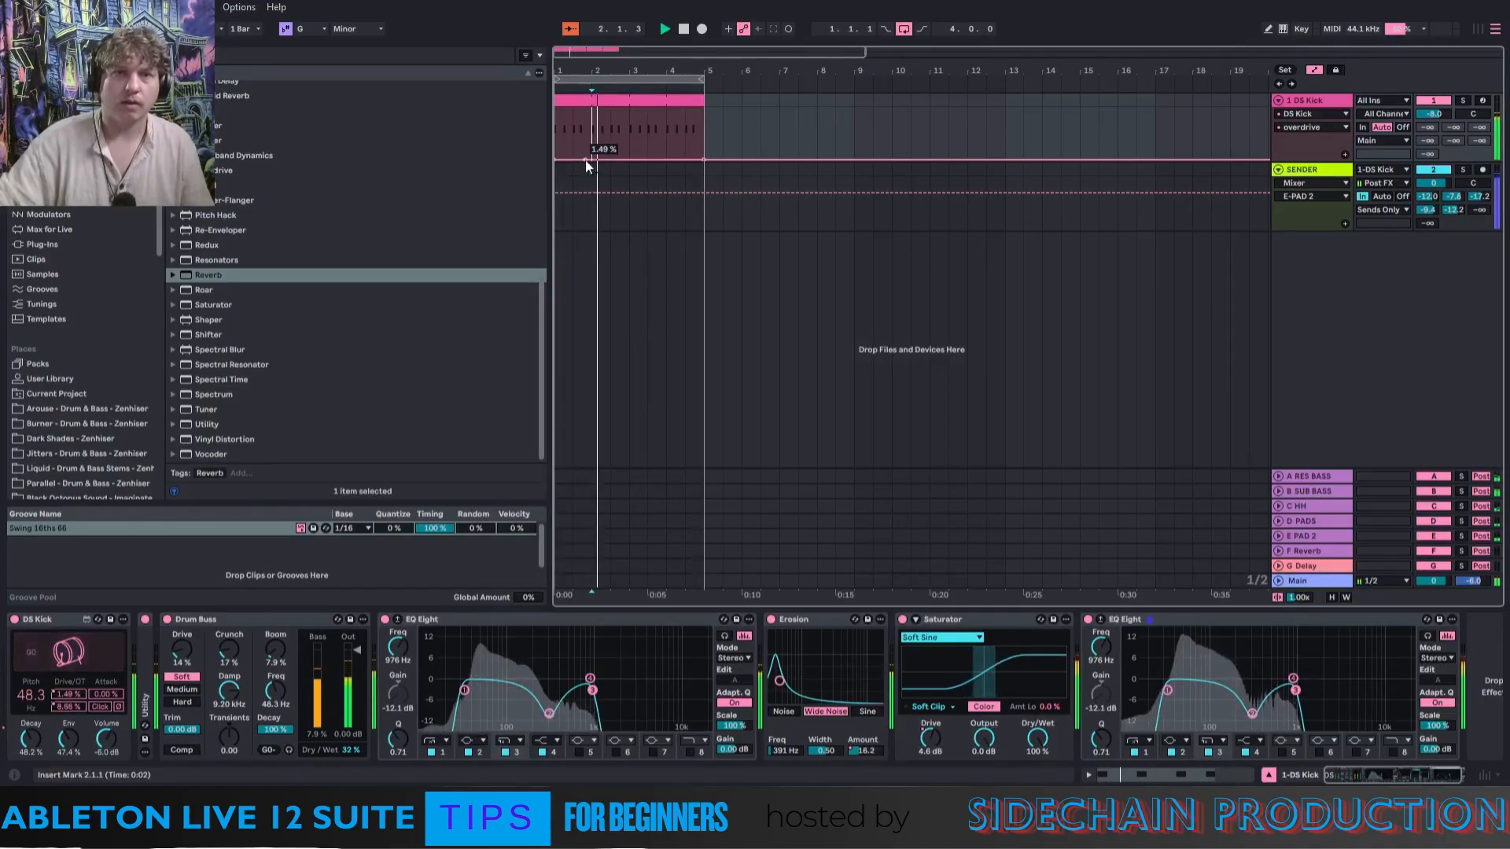
mouse_move(555, 160)
mouse_down()
mouse_move(555, 128)
mouse_move(555, 154)
mouse_up()
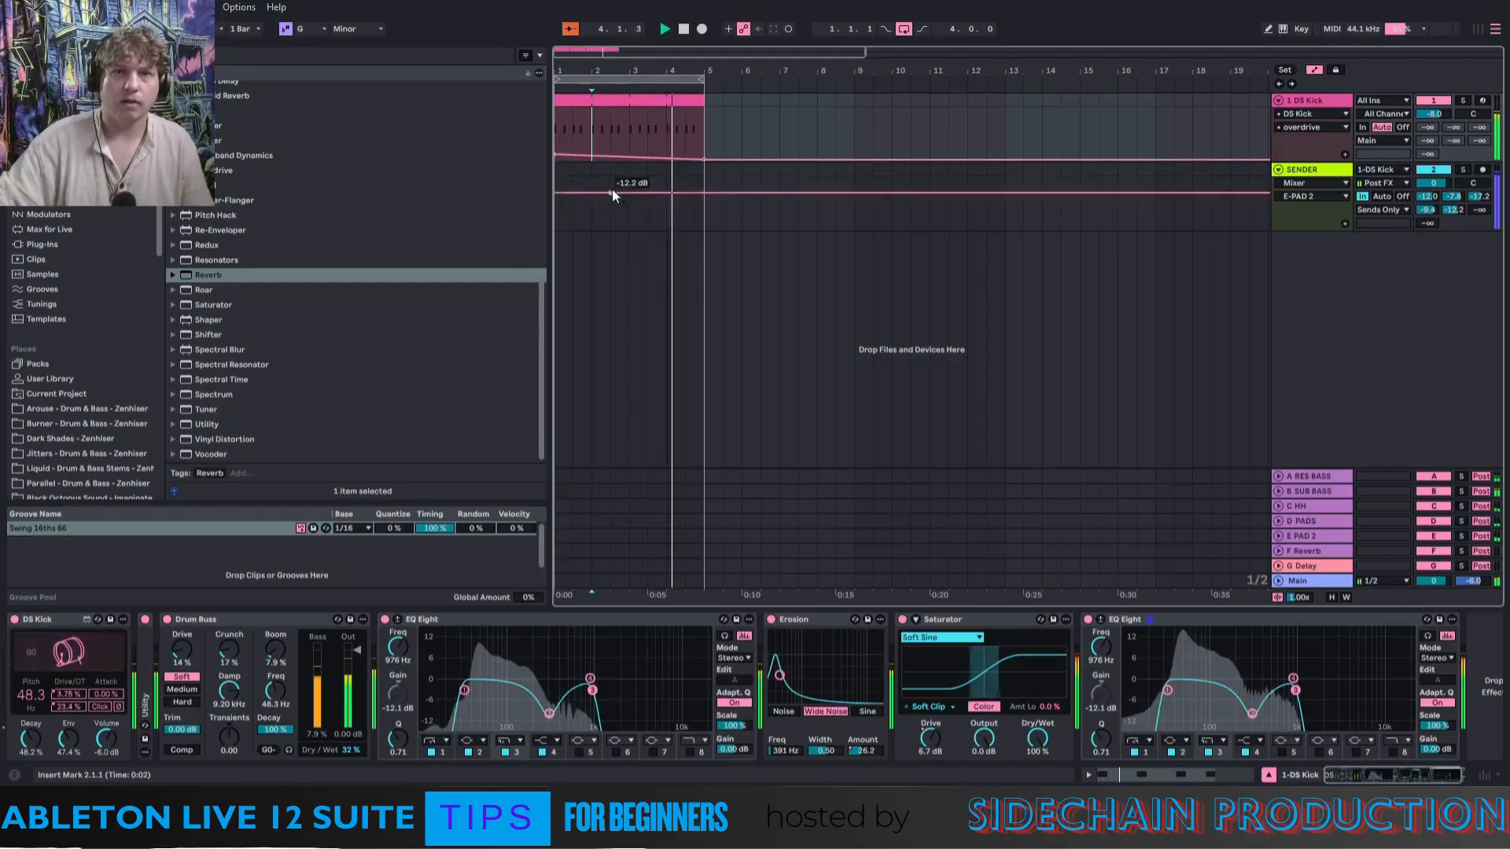
Add overdrive breakpoints at bars 3 and 4 and shape the curve to dip mid-loop and rise slightly into bar 5.
click(629, 158)
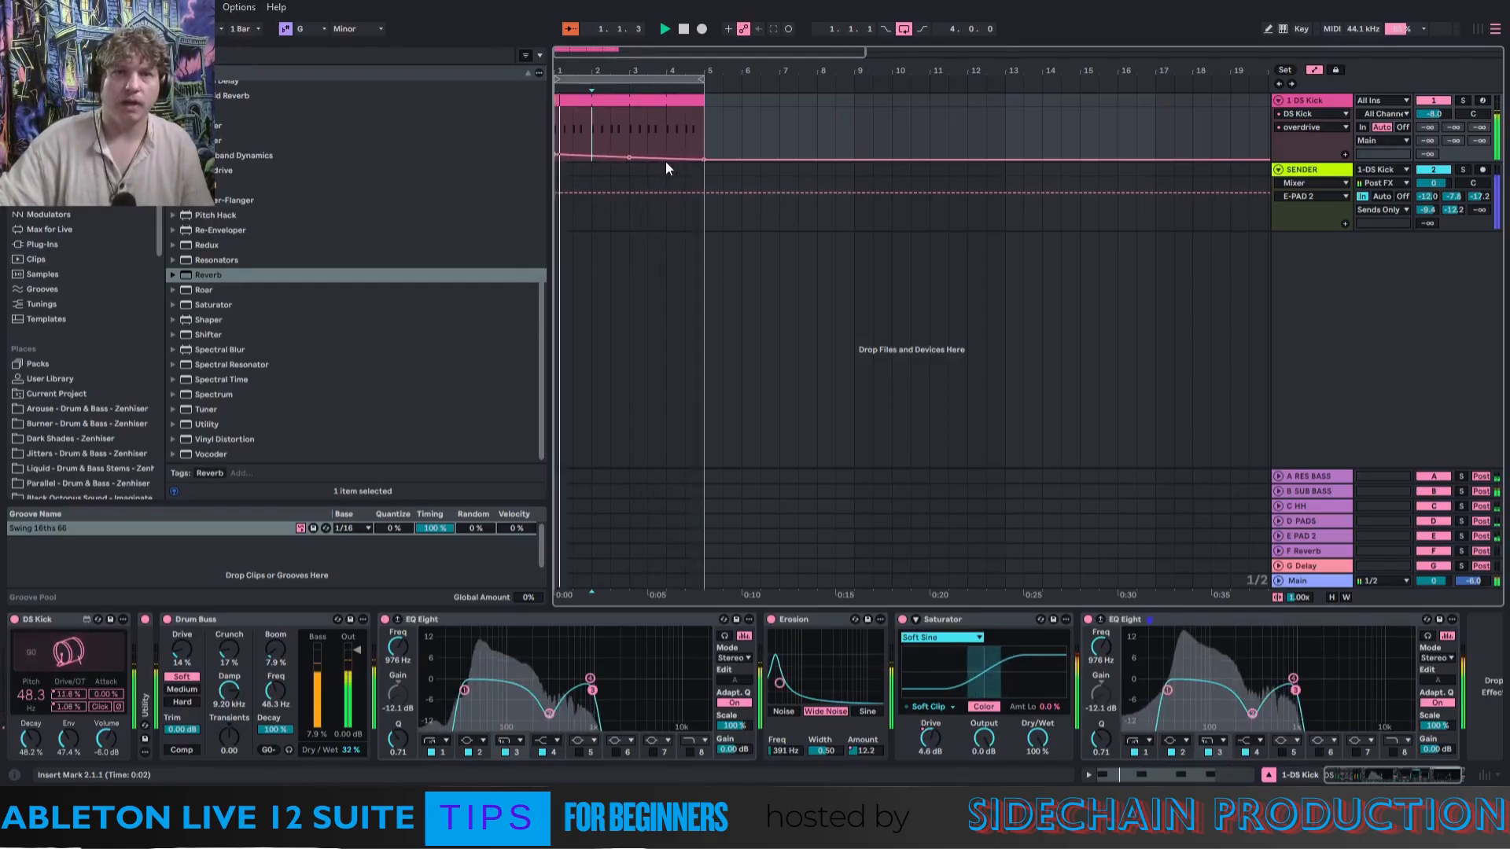
click(664, 159)
drag(704, 159, 666, 154)
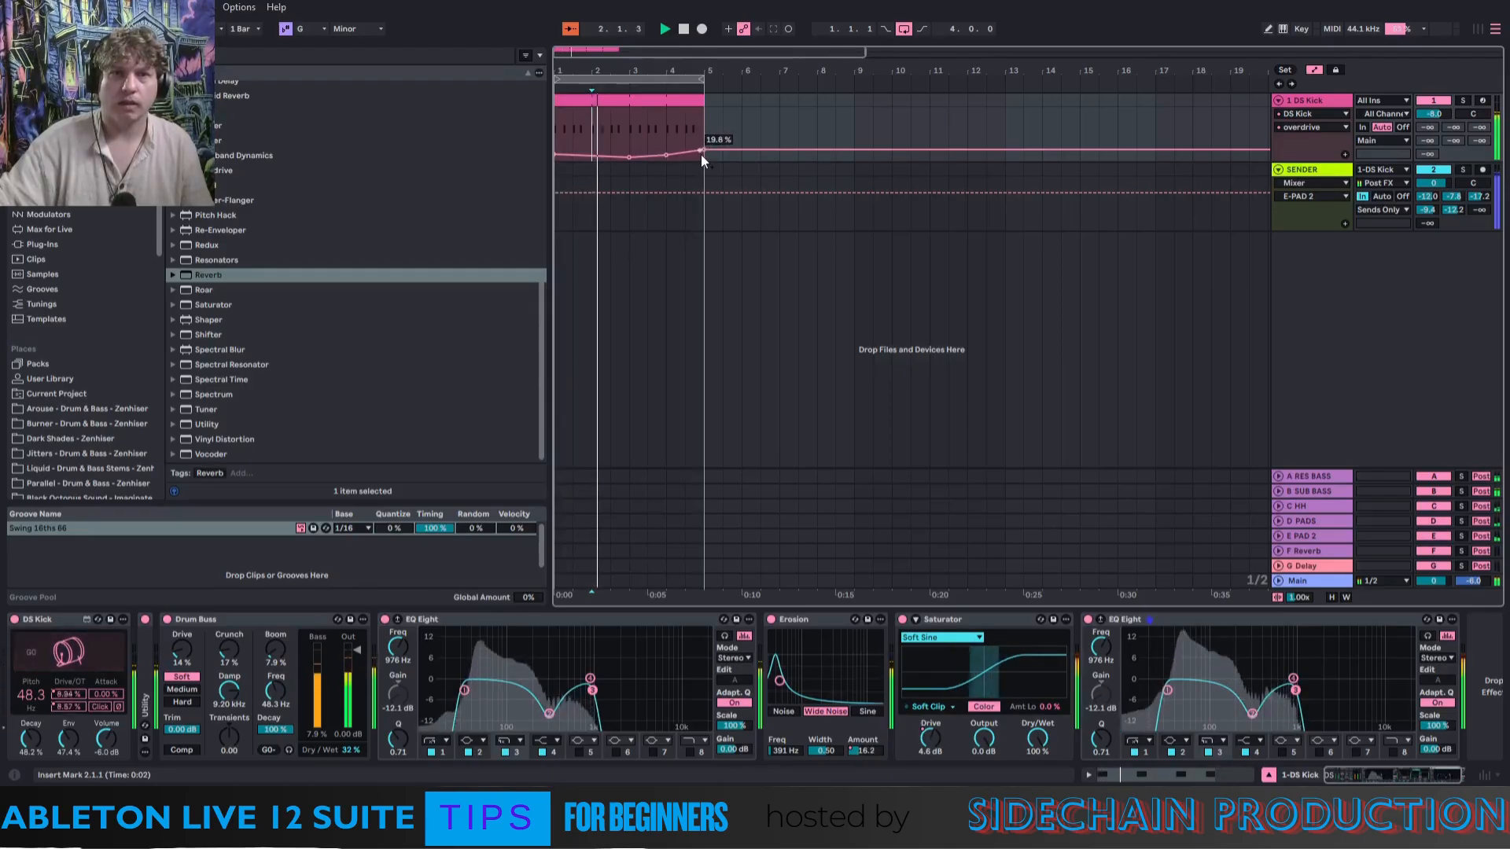
drag(701, 155, 668, 161)
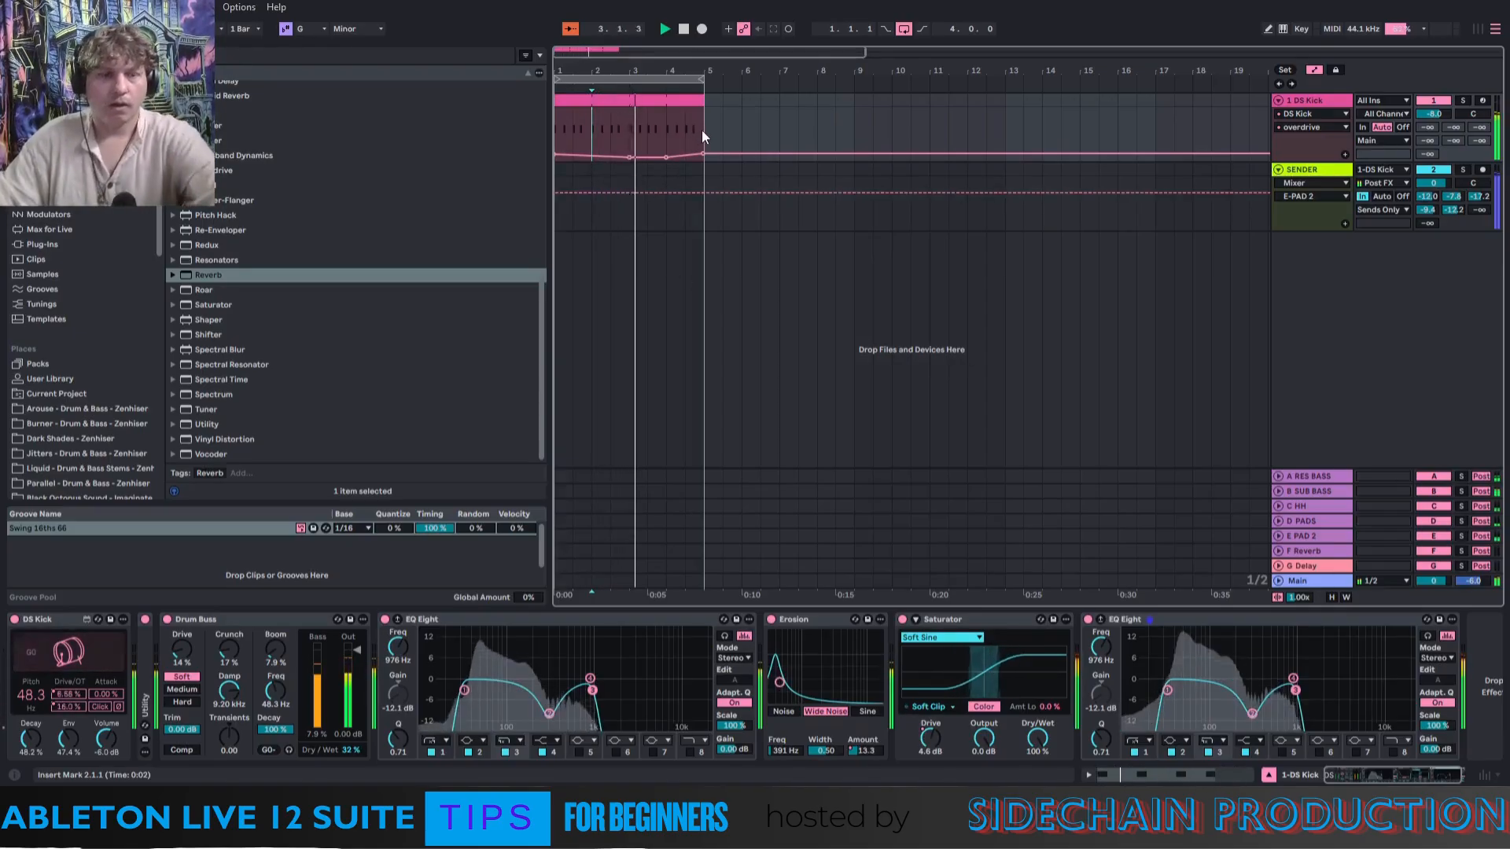
Hide the automation and duplicate the four-bar kick clip four times, extending it to bar 21.
key(a)
drag(707, 130, 555, 121)
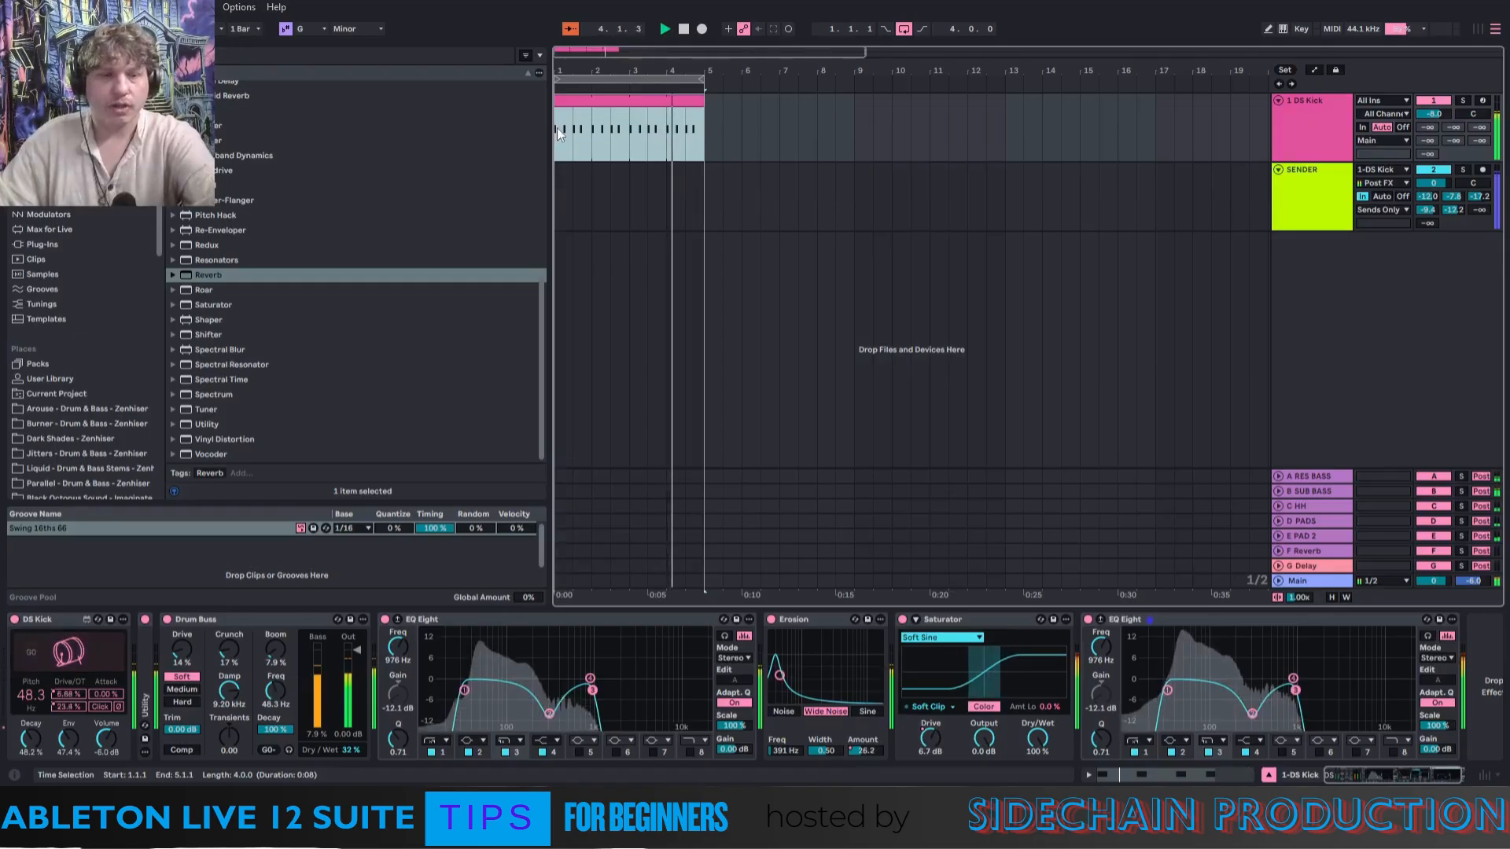
key(ctrl+d)
key(ctrl+d)
key(ctrl+d)
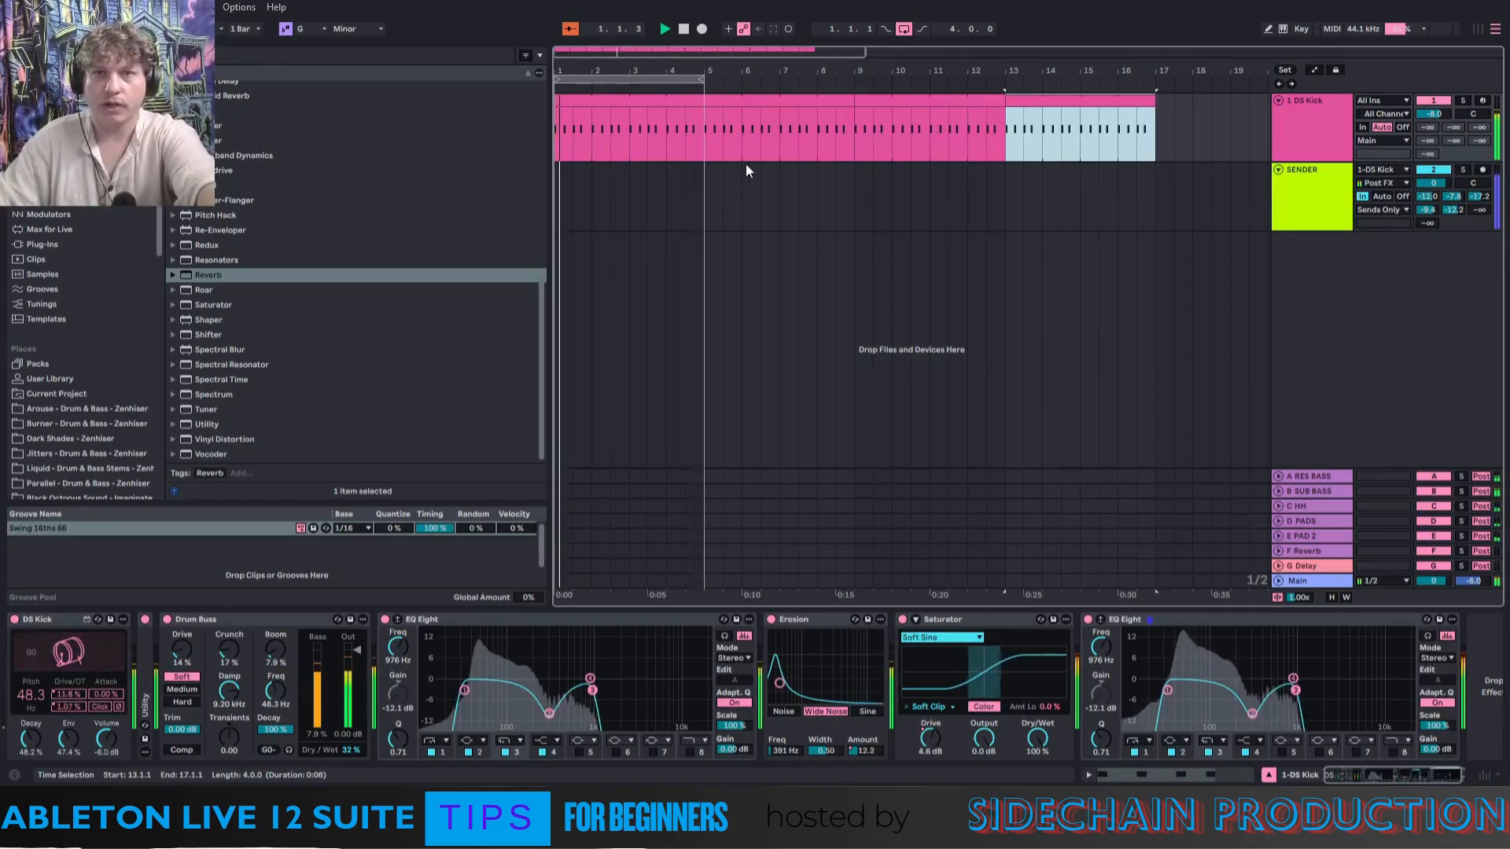
key(ctrl+d)
Try to deactivate the kick clip covering the first four bars.
drag(579, 70, 708, 63)
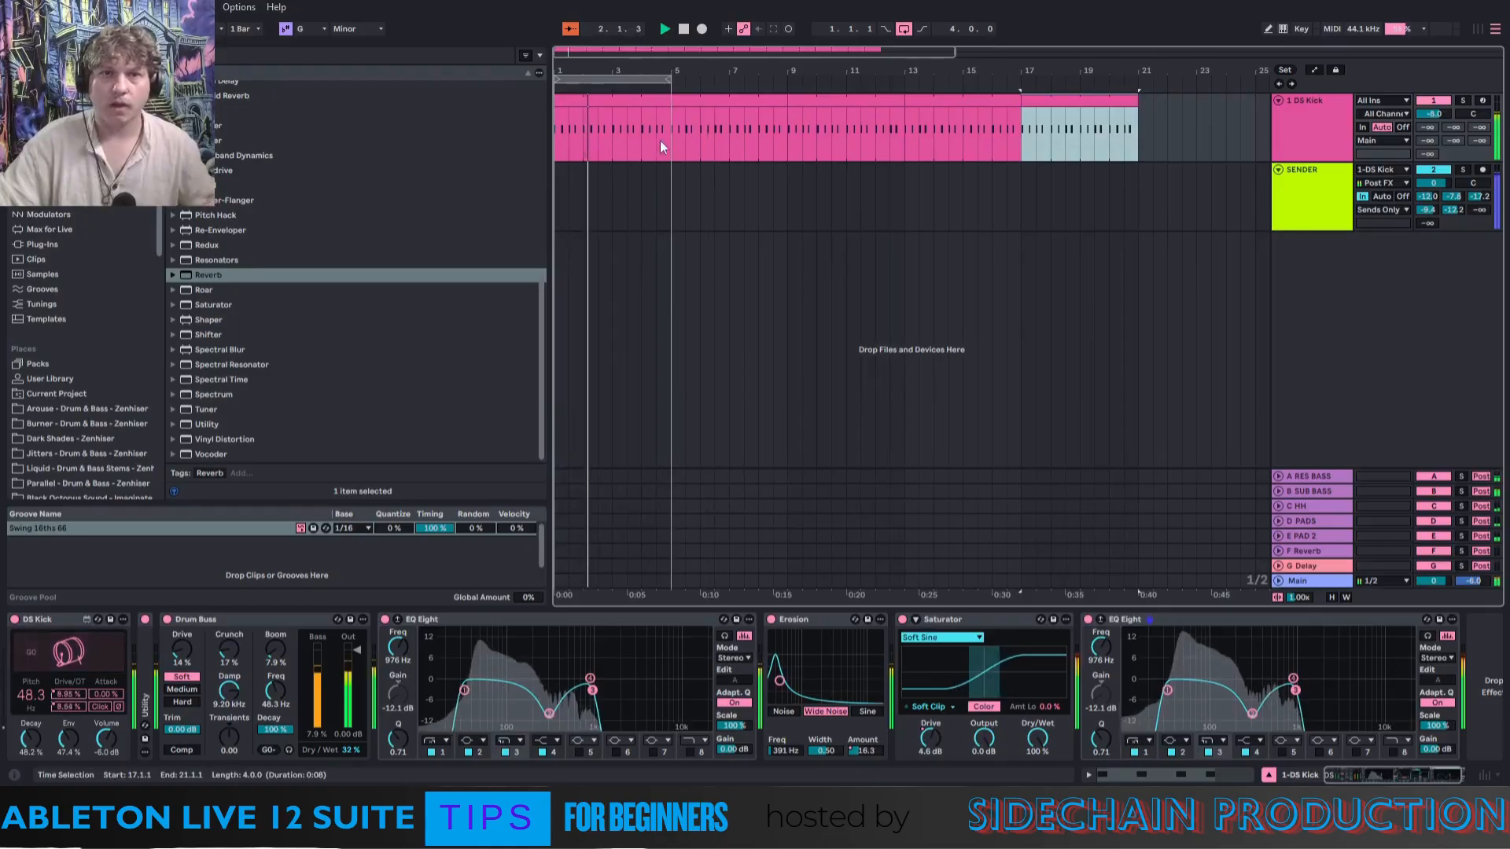
drag(668, 134, 520, 128)
right_click(582, 103)
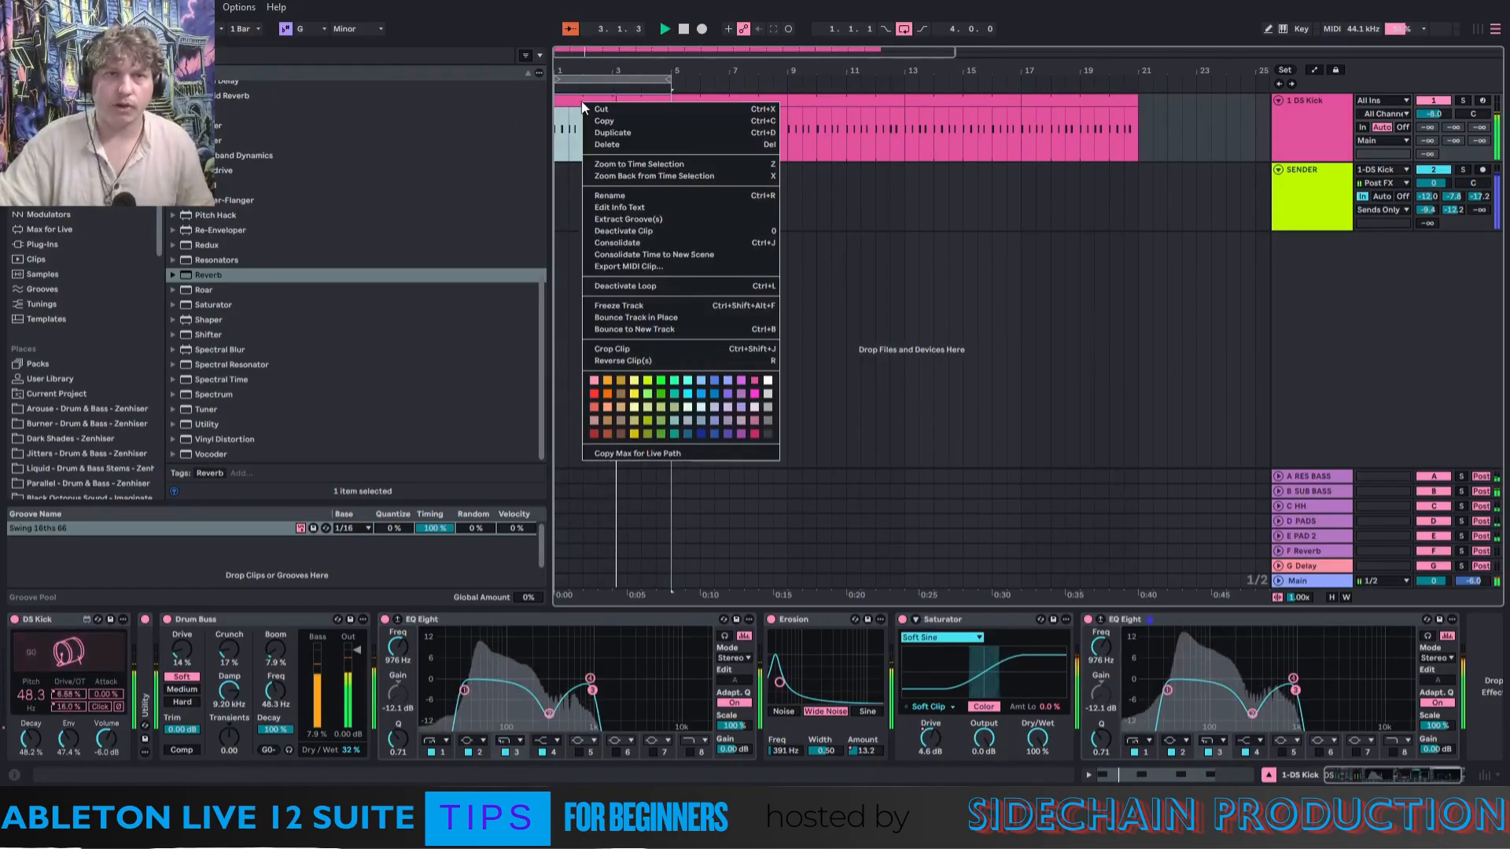
click(605, 234)
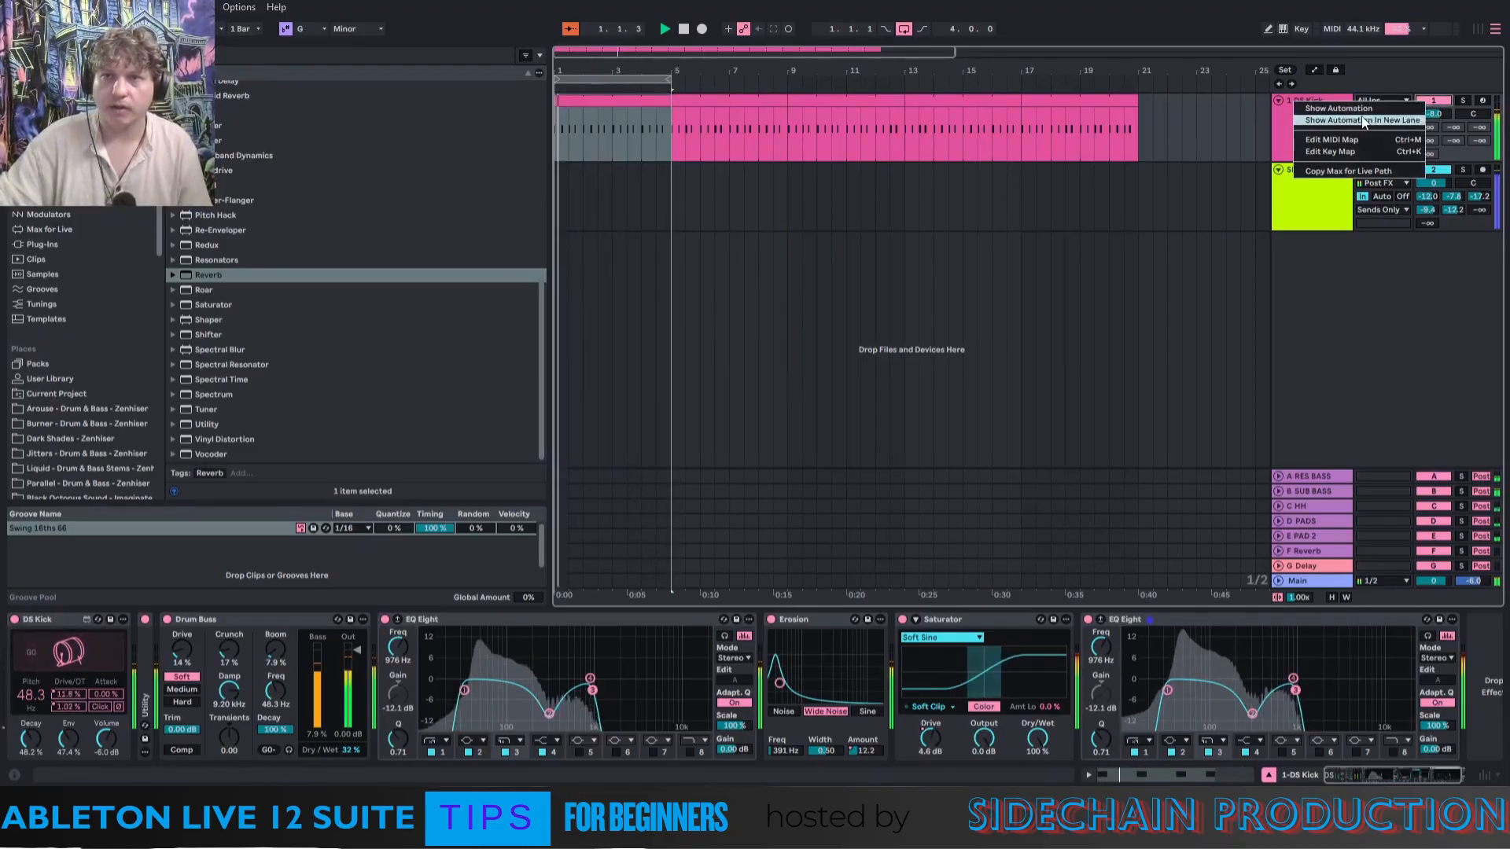
Automate the kick track's Speaker On to off from bar 1 to bar 5, and move the loop to bars 17–21.
key(a)
drag(668, 121, 661, 126)
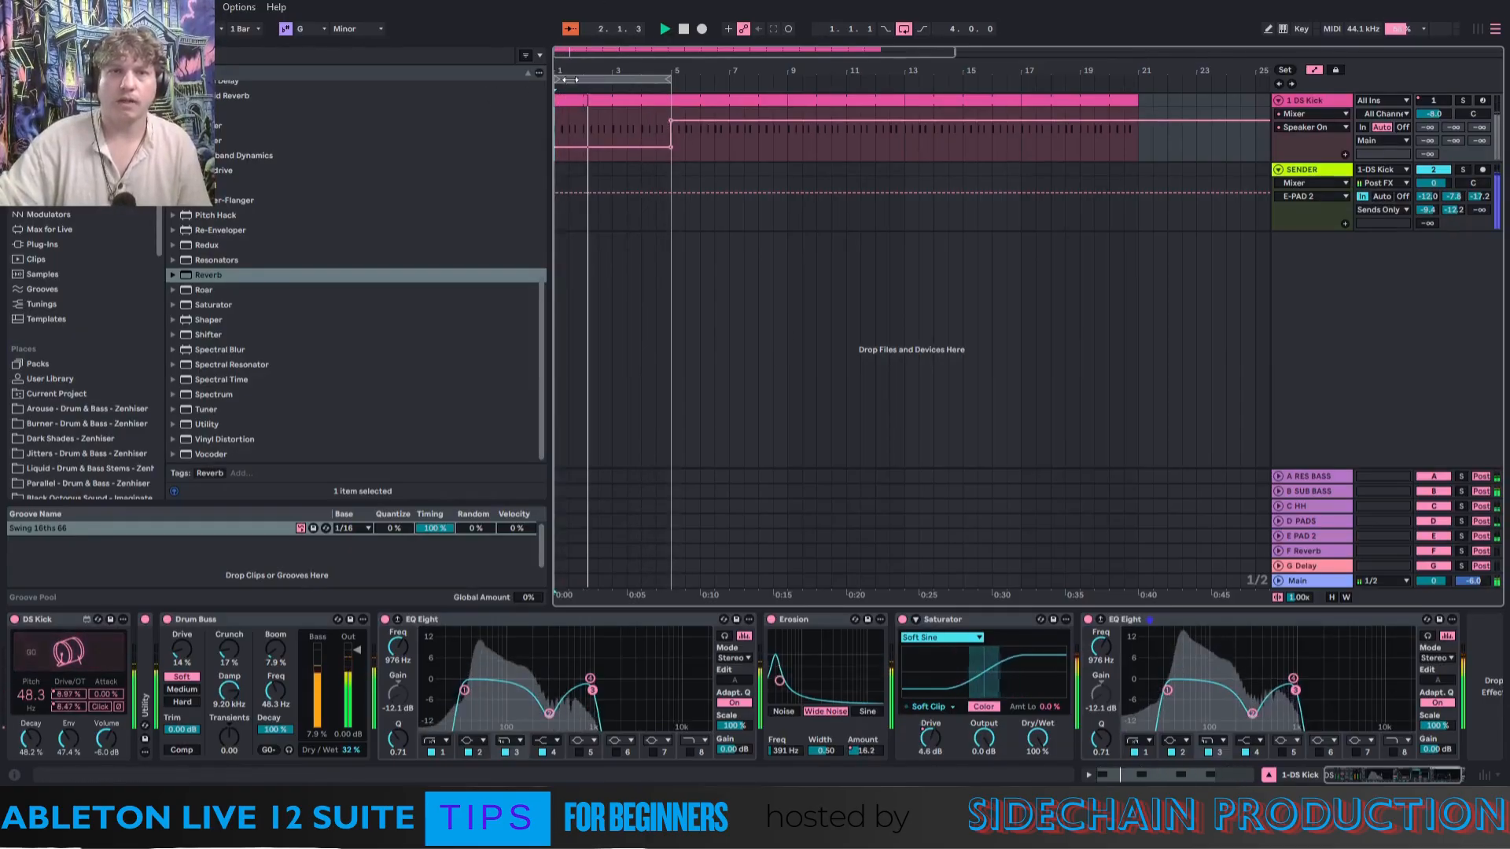
drag(643, 80, 1055, 95)
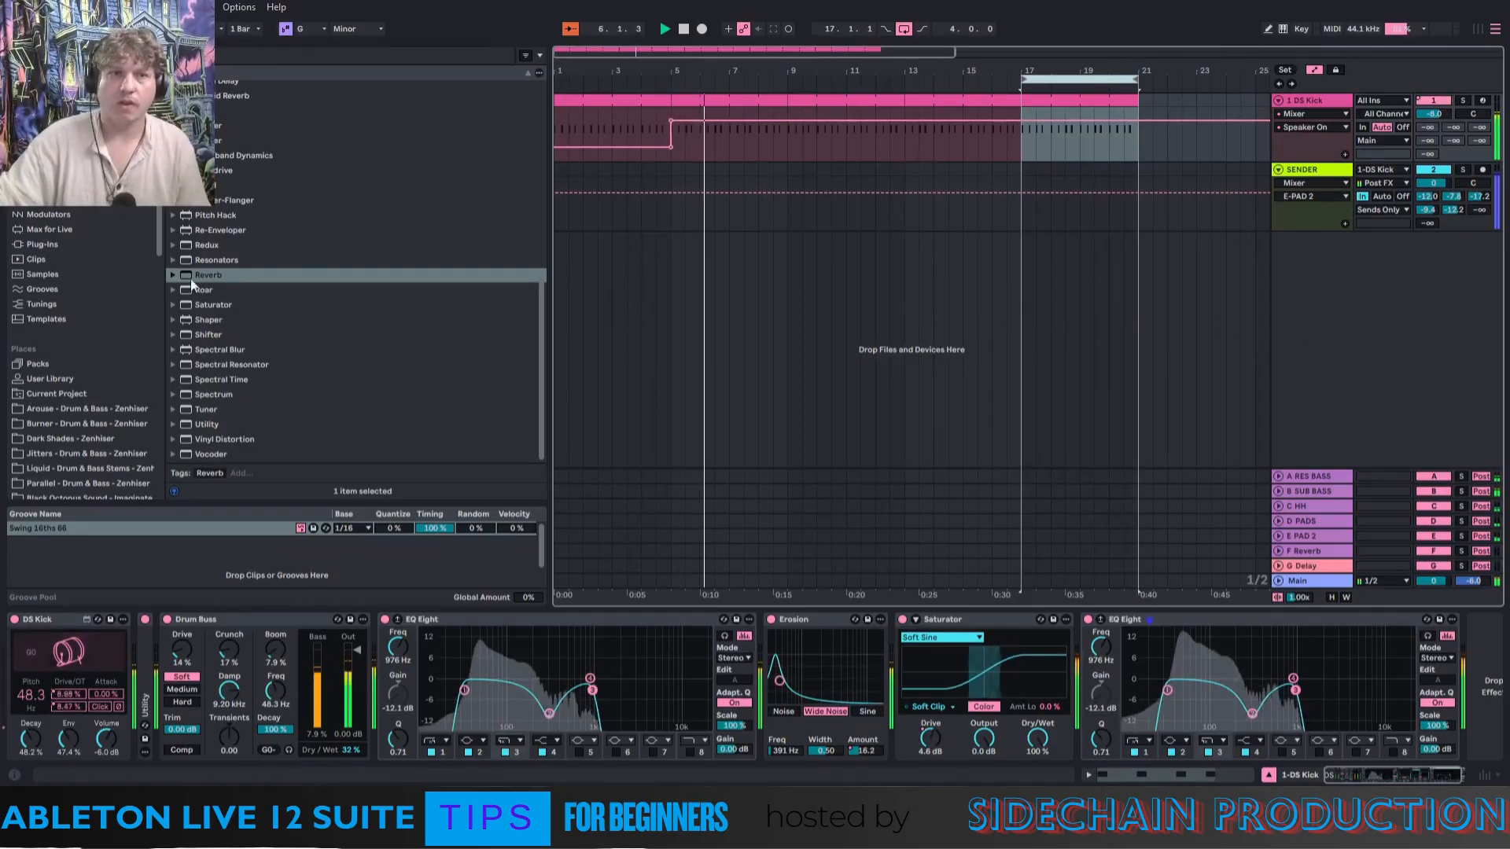
Add an EQ Eight to the Main track and make band 1 a steep low cut at about 124 Hz with Q 1.26.
drag(538, 324, 545, 257)
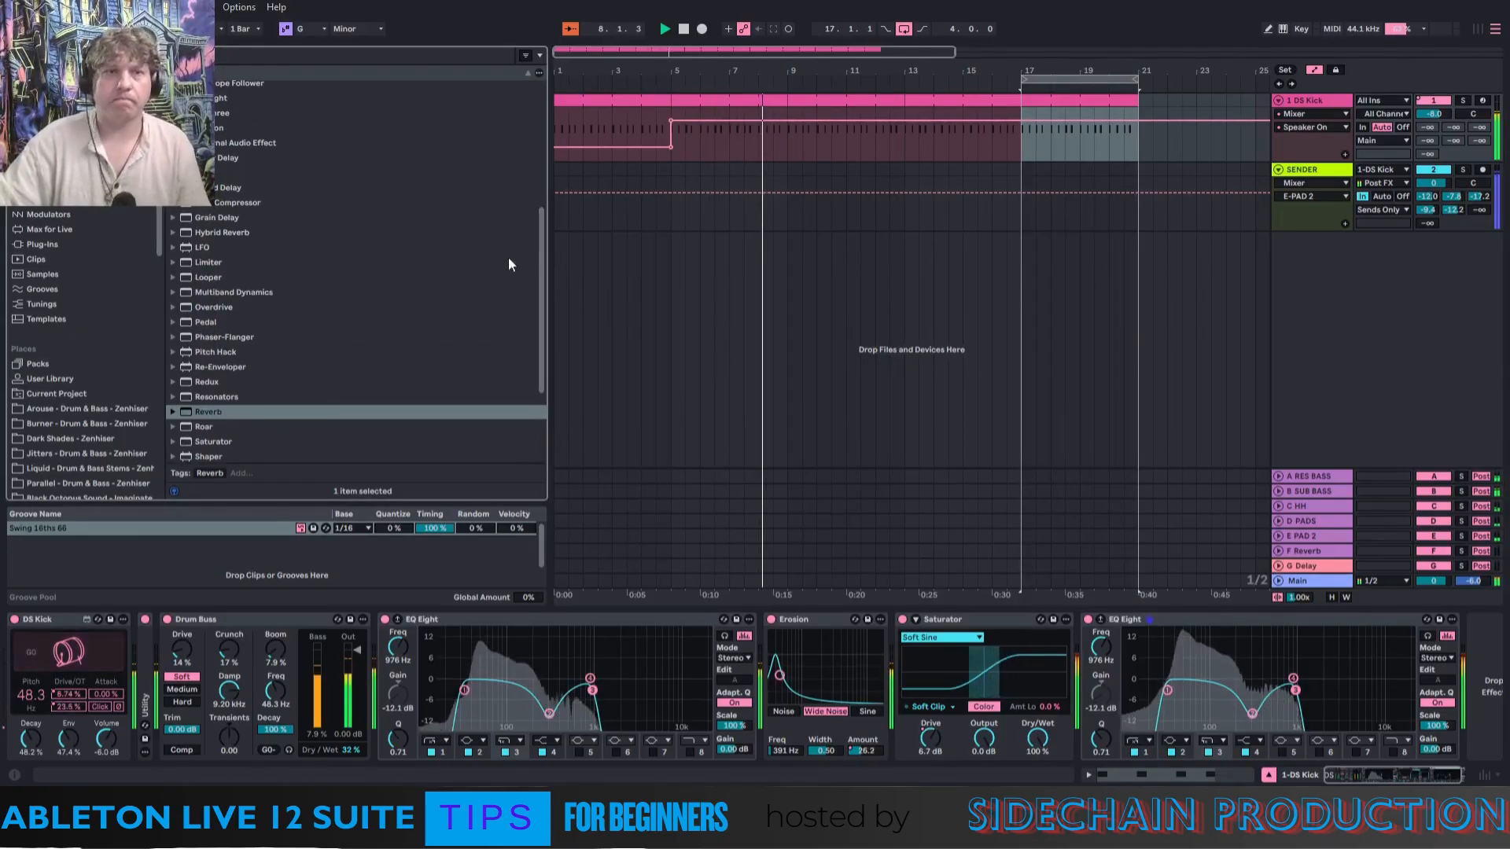
click(206, 99)
drag(206, 99, 1305, 581)
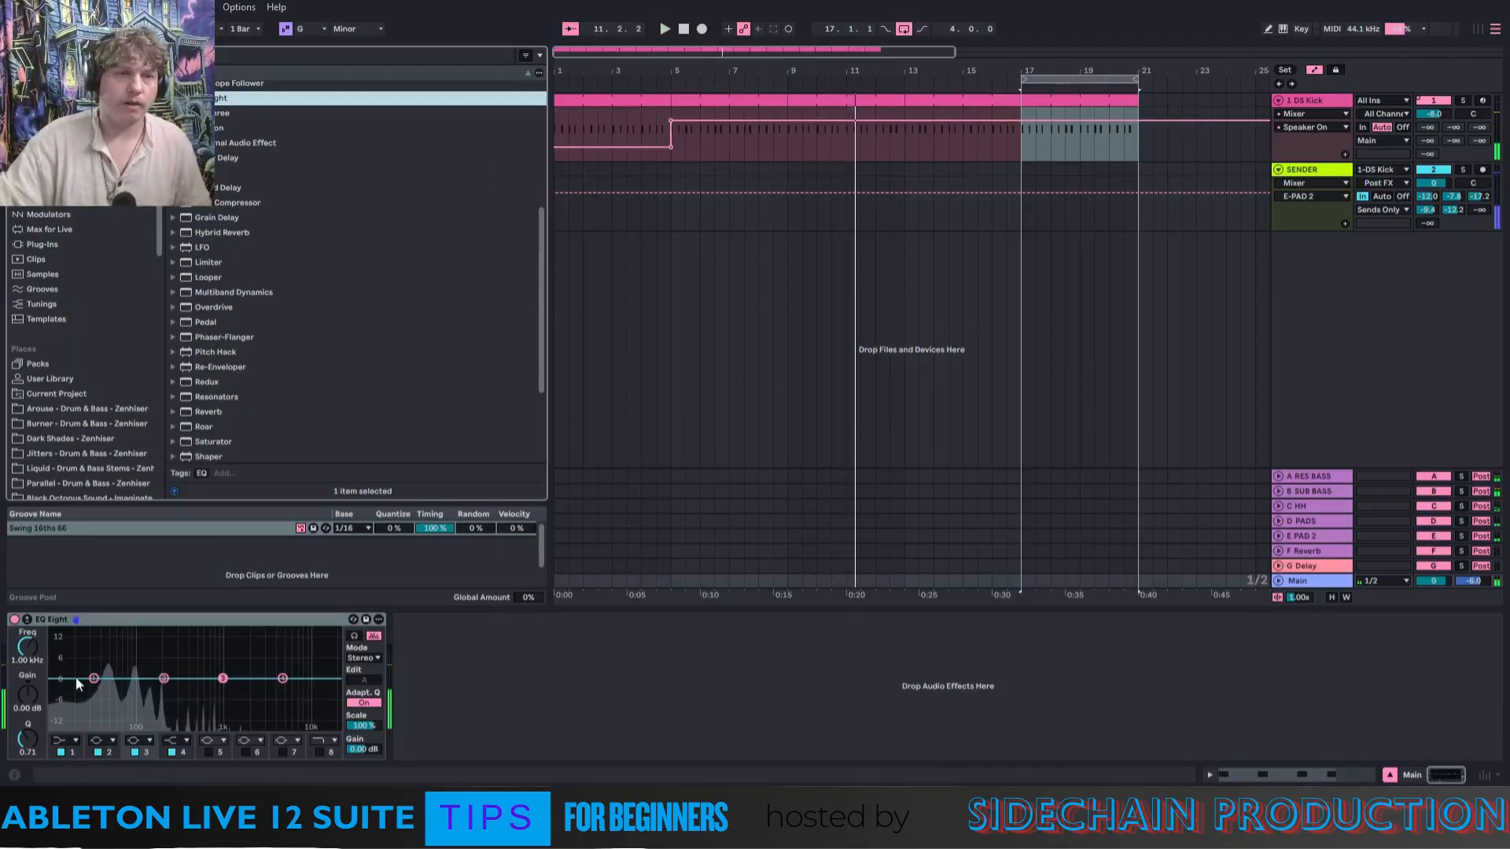
click(61, 740)
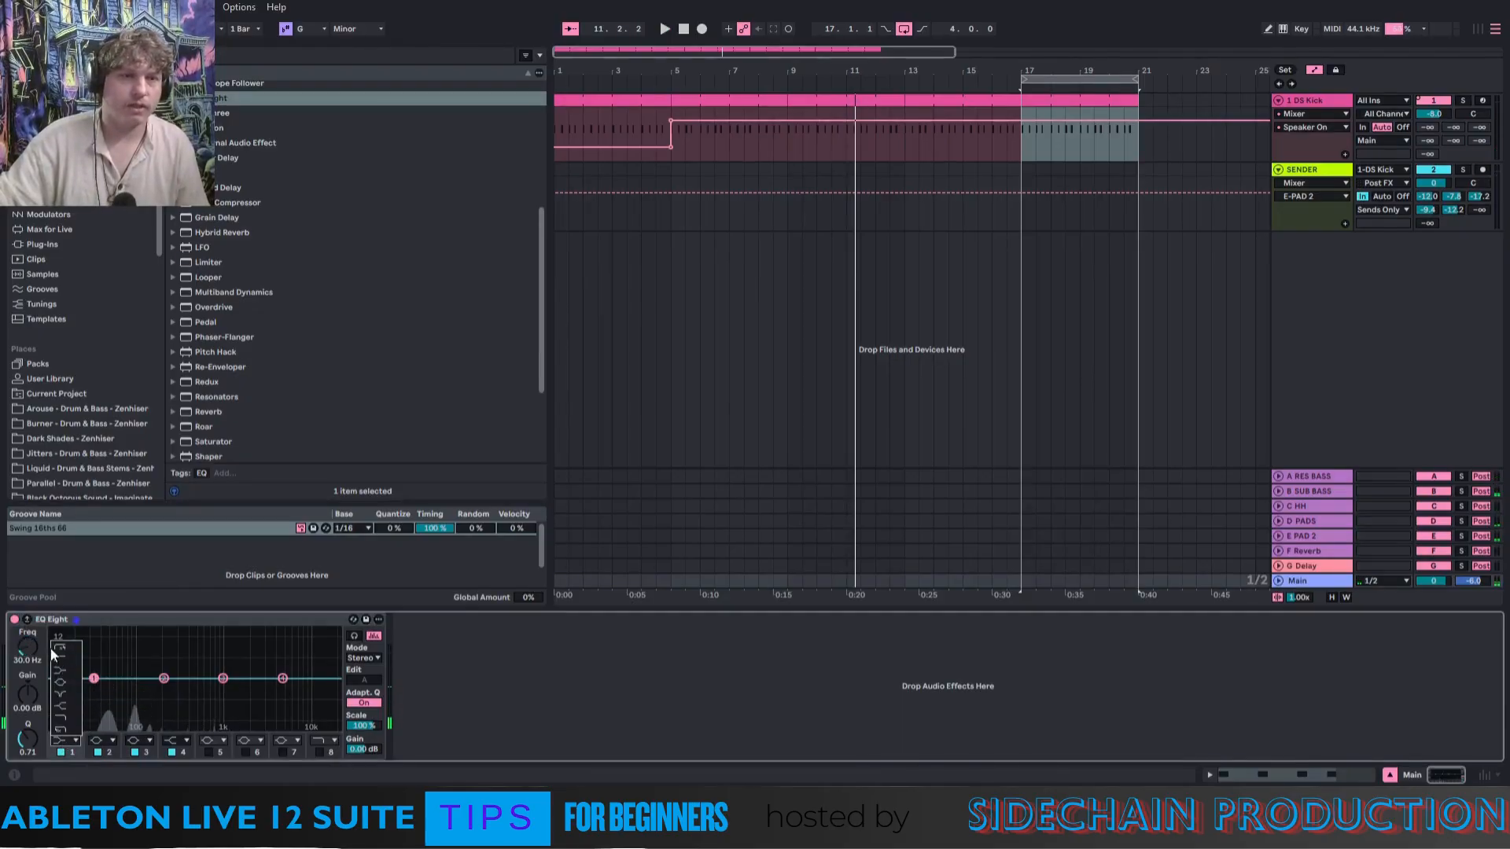
drag(28, 648, 28, 631)
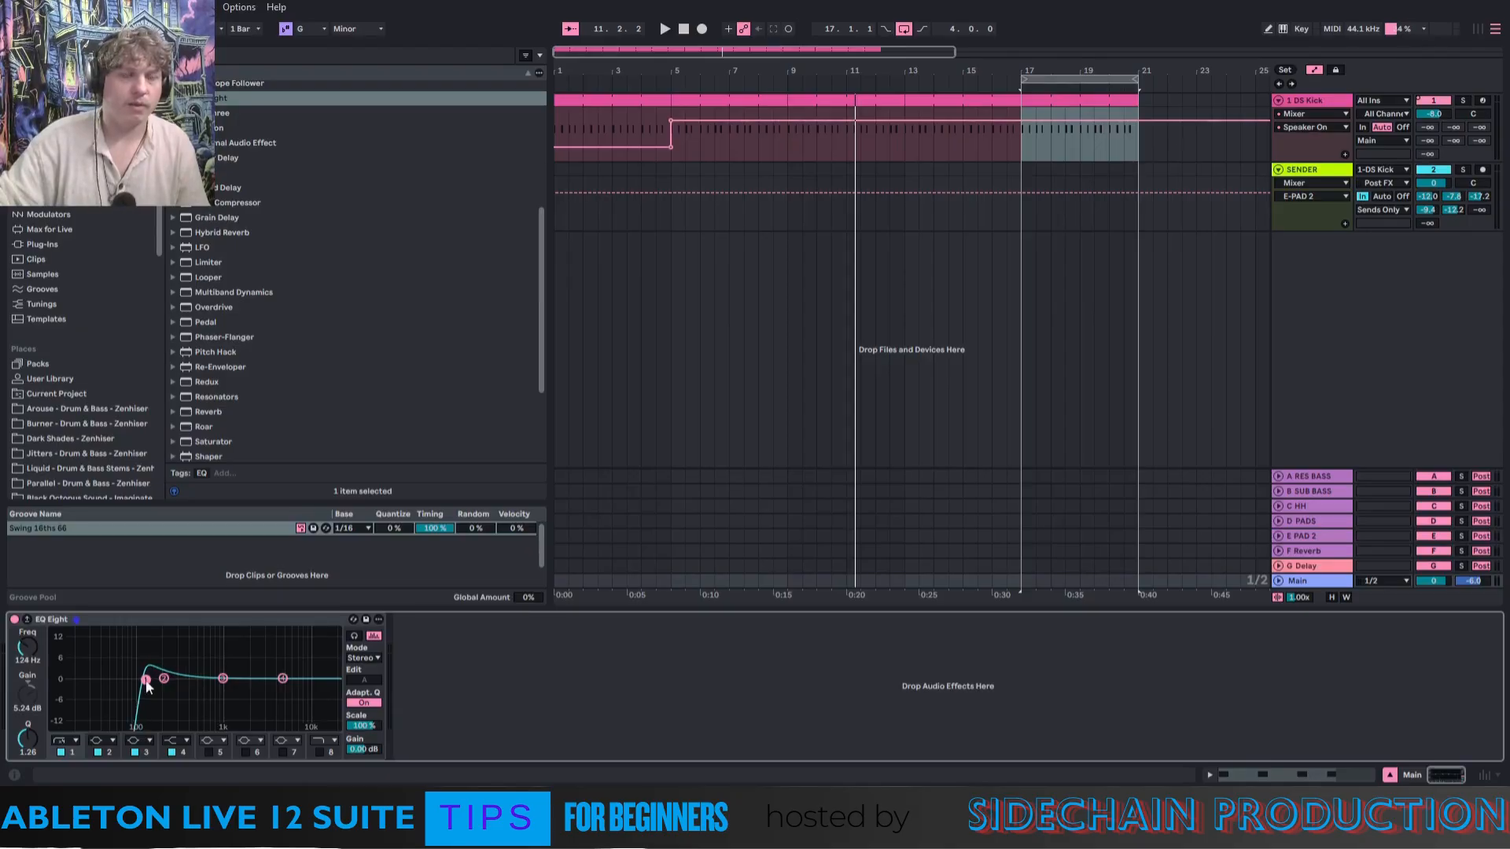
Automate the Main track EQ Eight's Device On so it stays on until bar 9 and switches off from there.
right_click(13, 621)
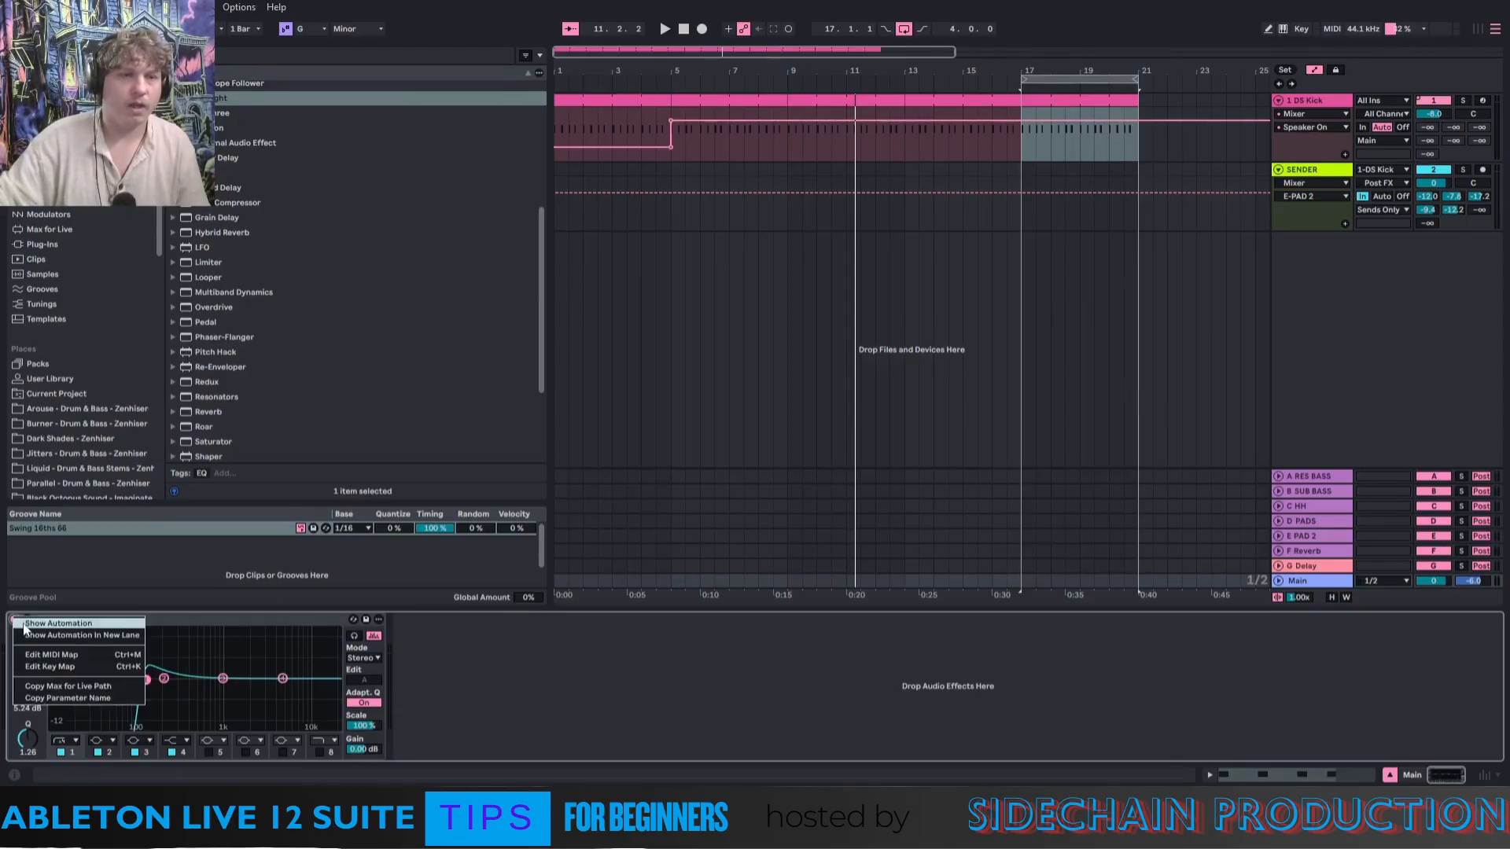
click(31, 623)
click(786, 539)
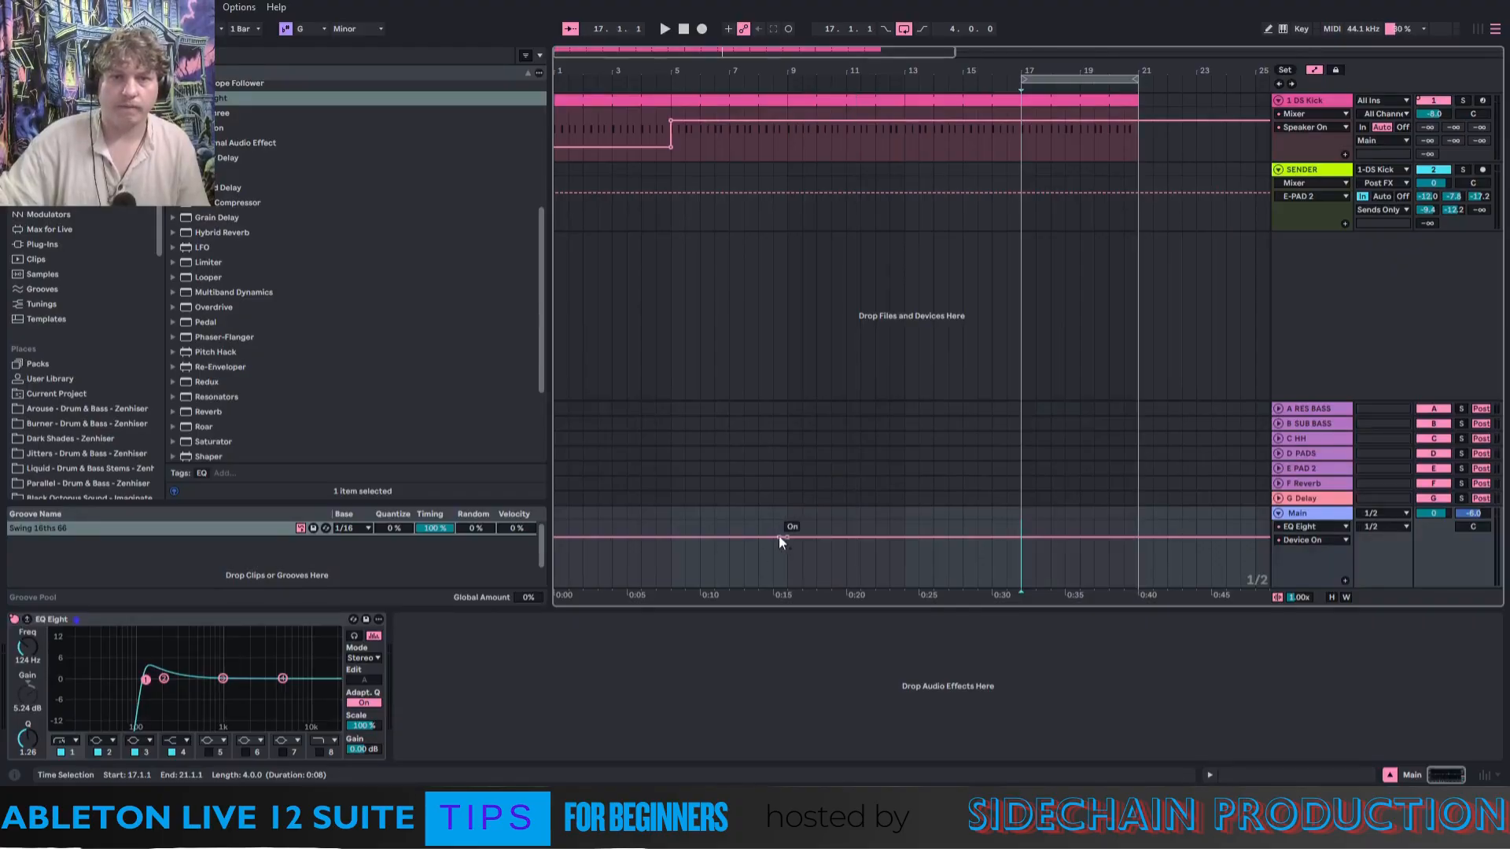
drag(770, 539, 787, 570)
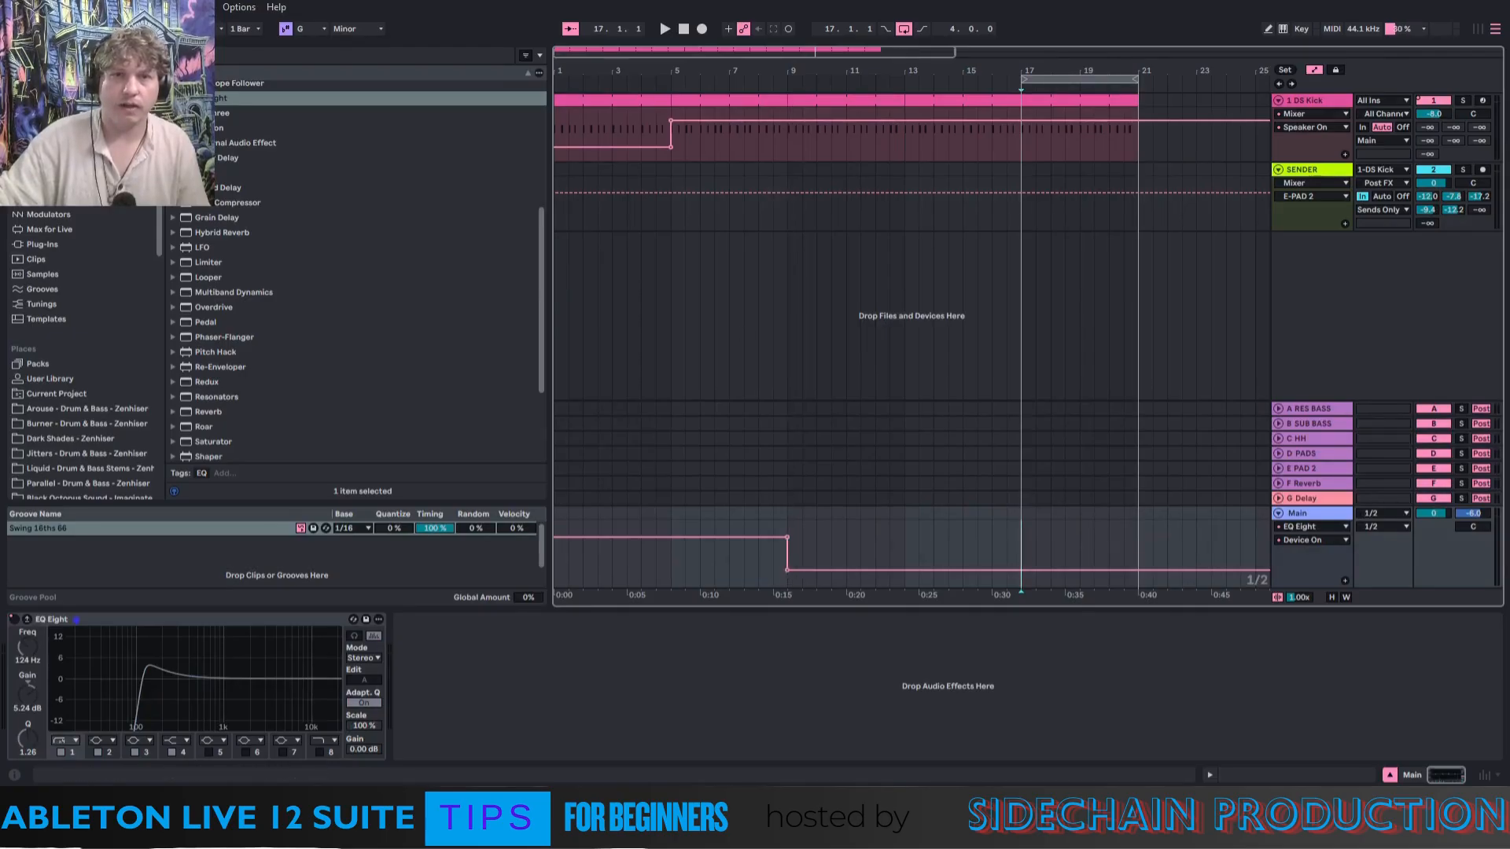
Play from bar 1 and automate the SENDER track's B-SUB BASS send to minimum until bar 9, jumping back to its original level there.
click(560, 437)
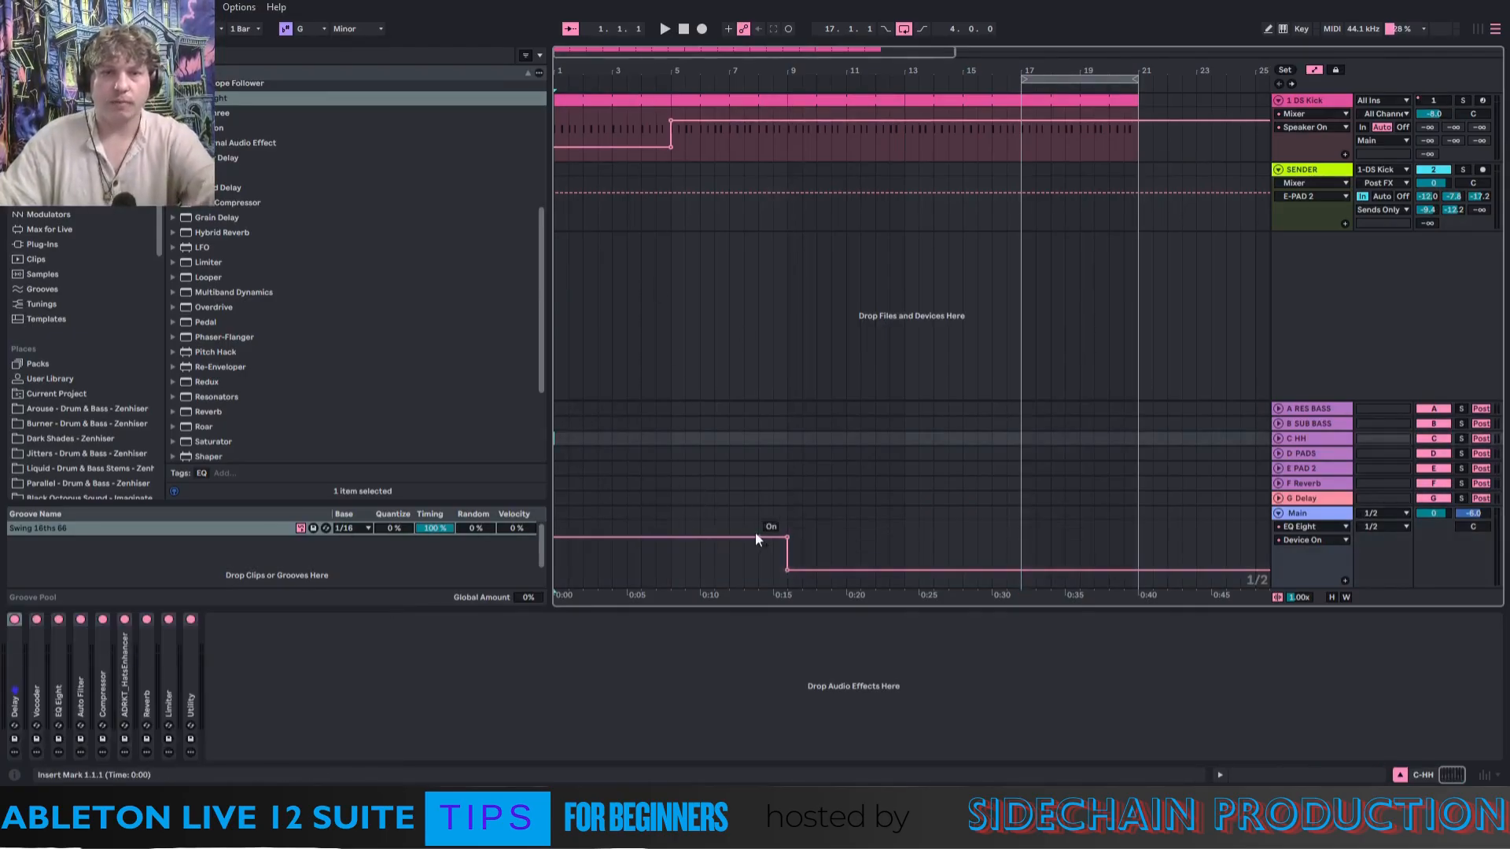
key(space)
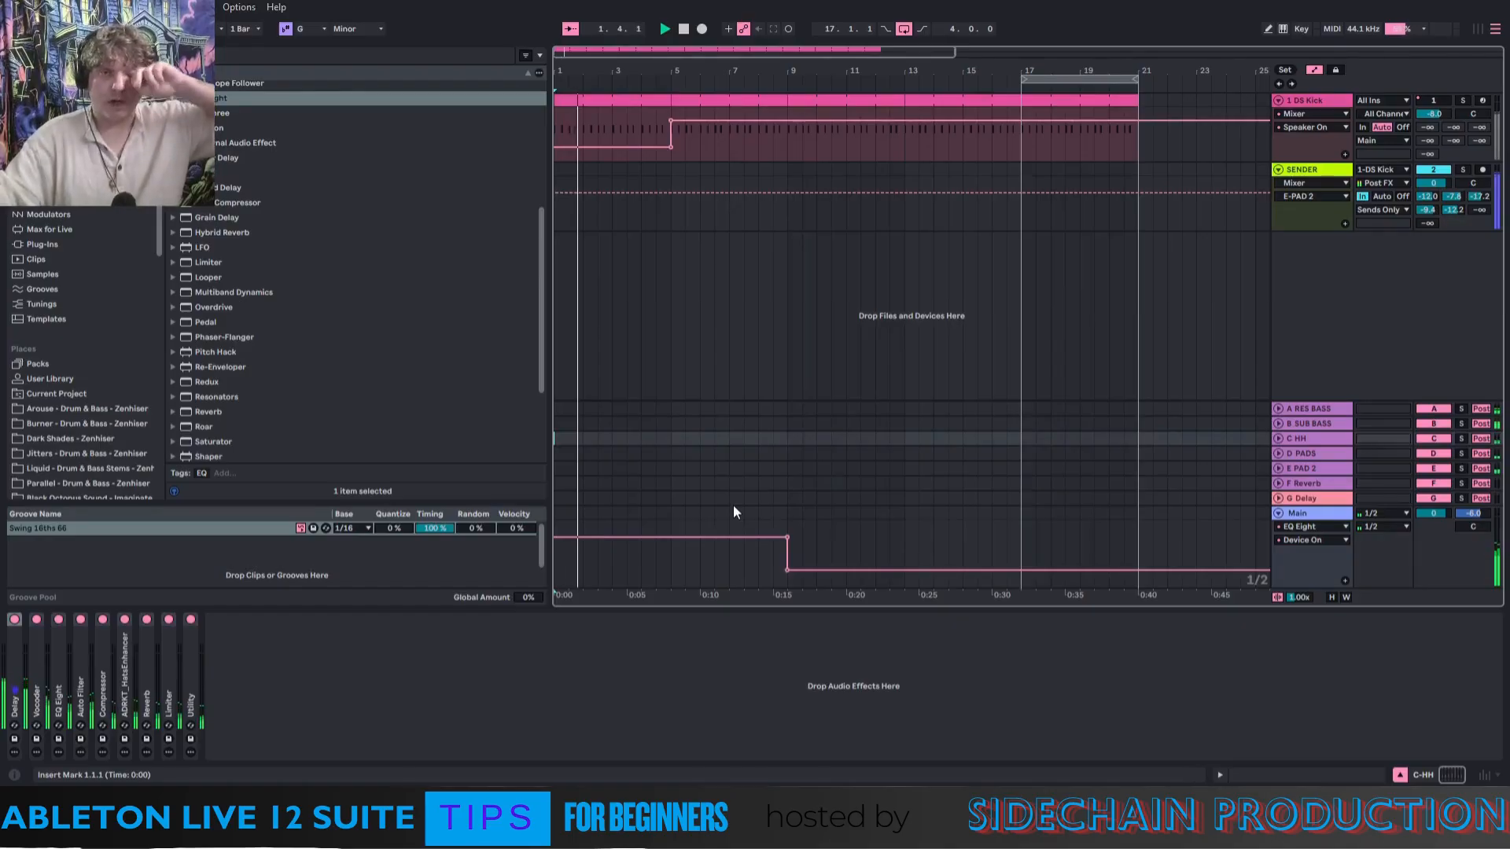
right_click(1450, 199)
click(1308, 236)
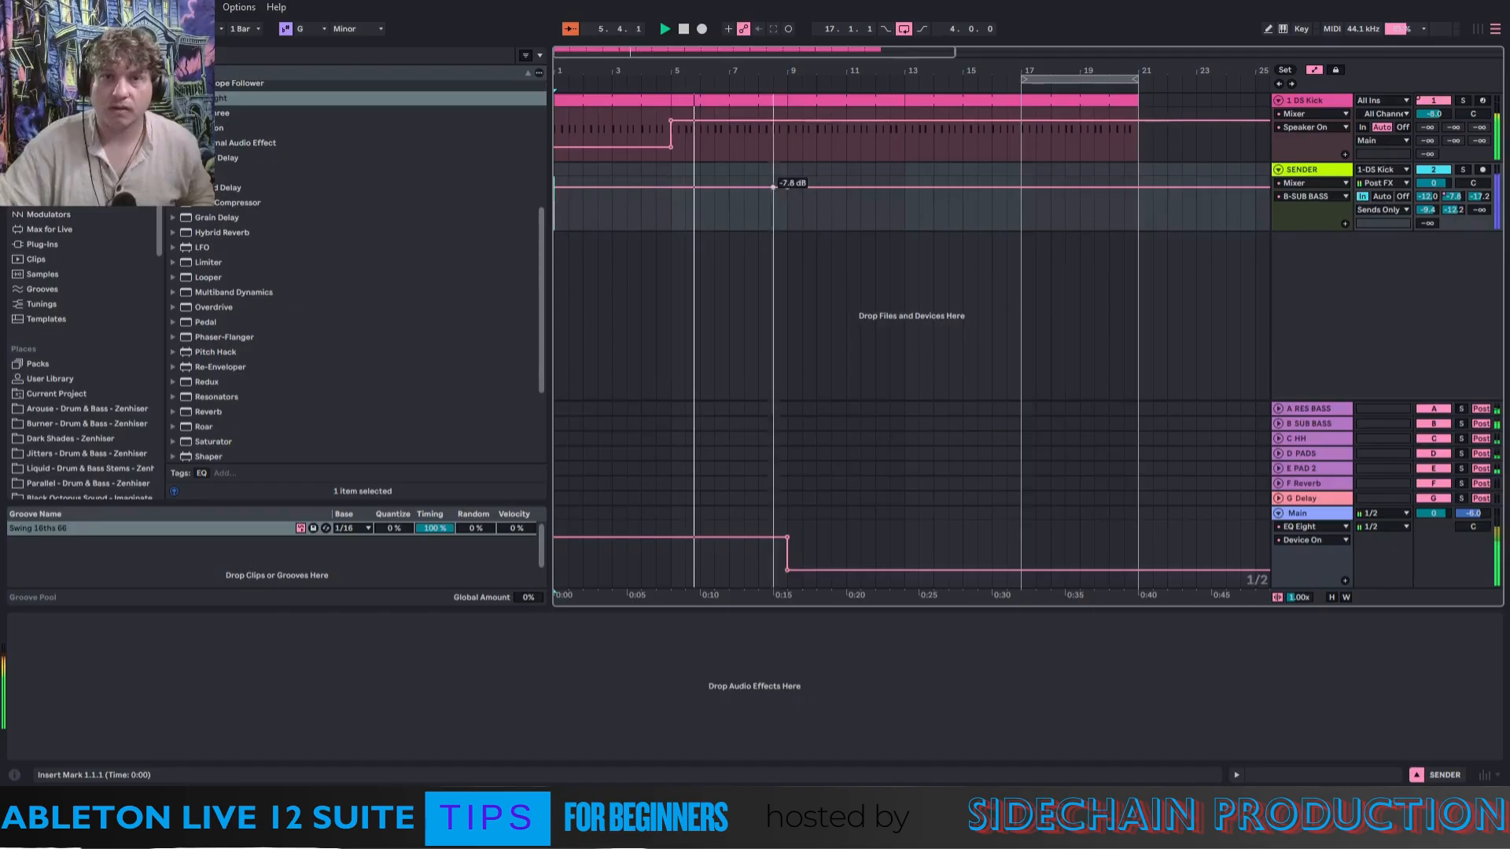
drag(787, 191, 787, 229)
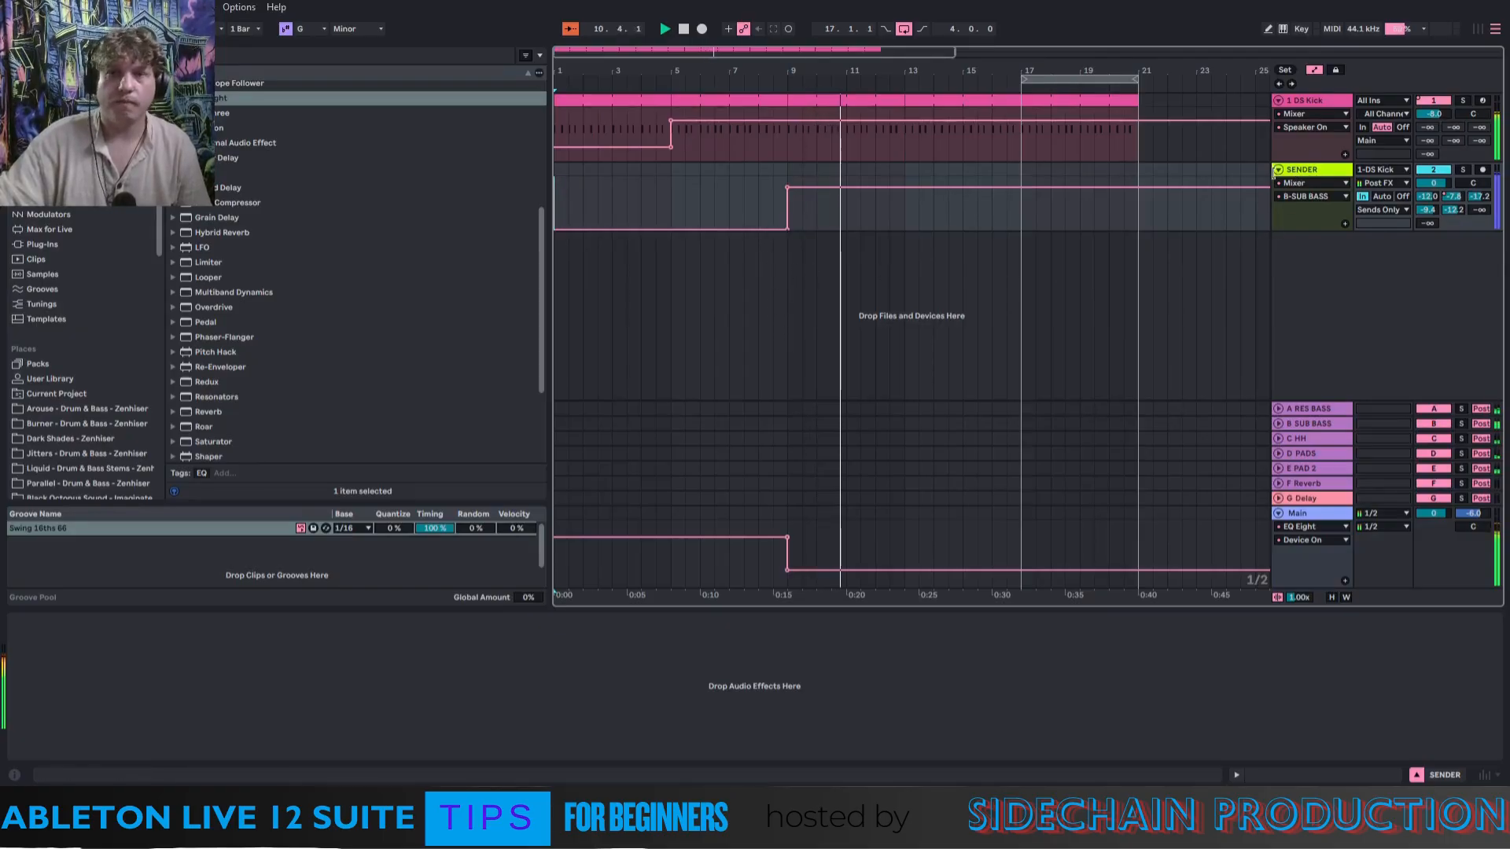
Collapse the SENDER, kick and Main tracks, and stop playback with the insert marker at bar 9.
click(1279, 170)
click(1279, 101)
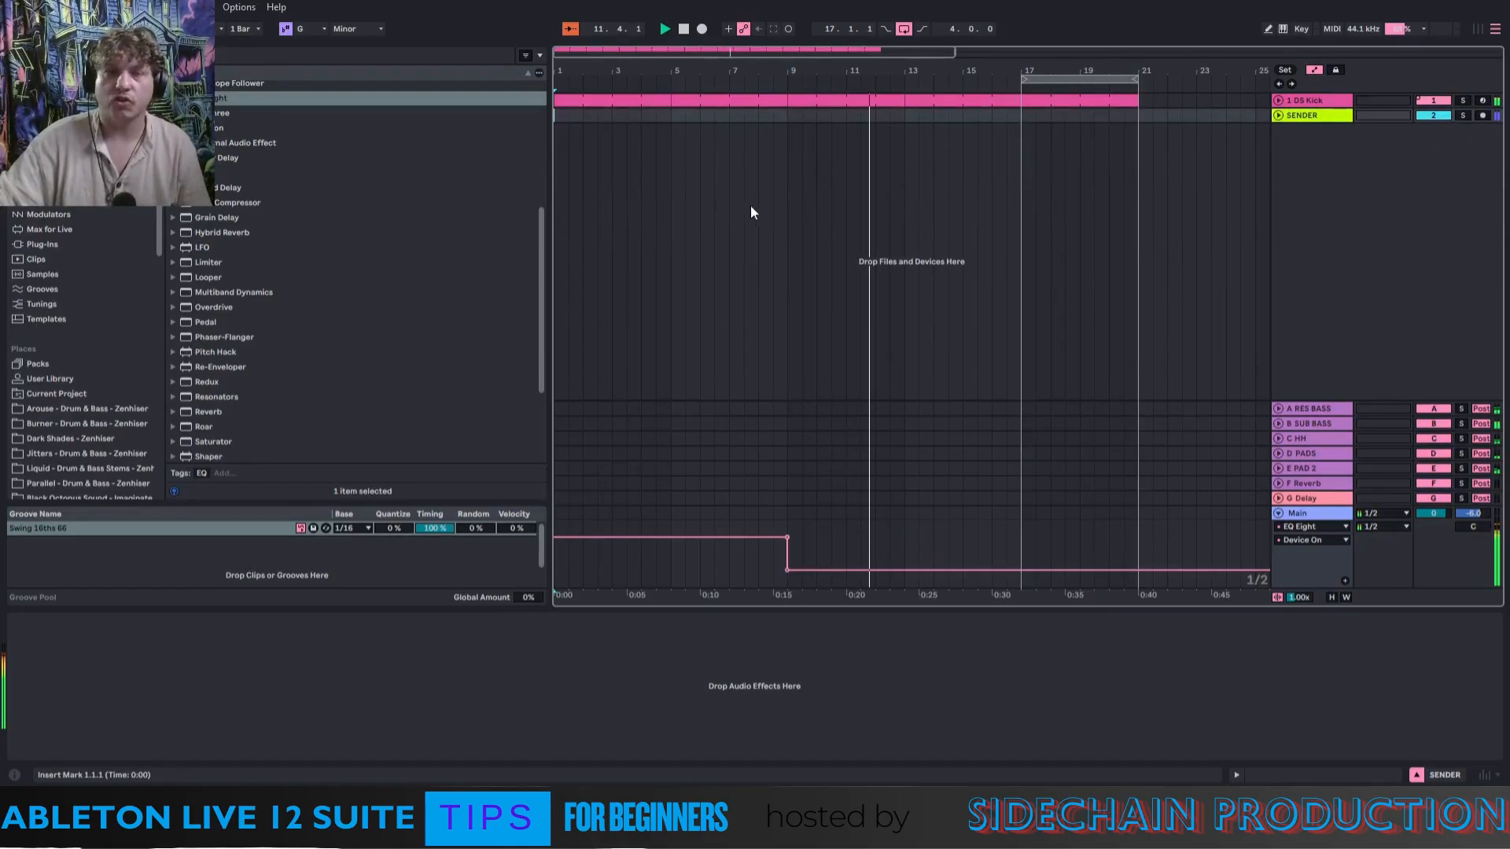
click(794, 260)
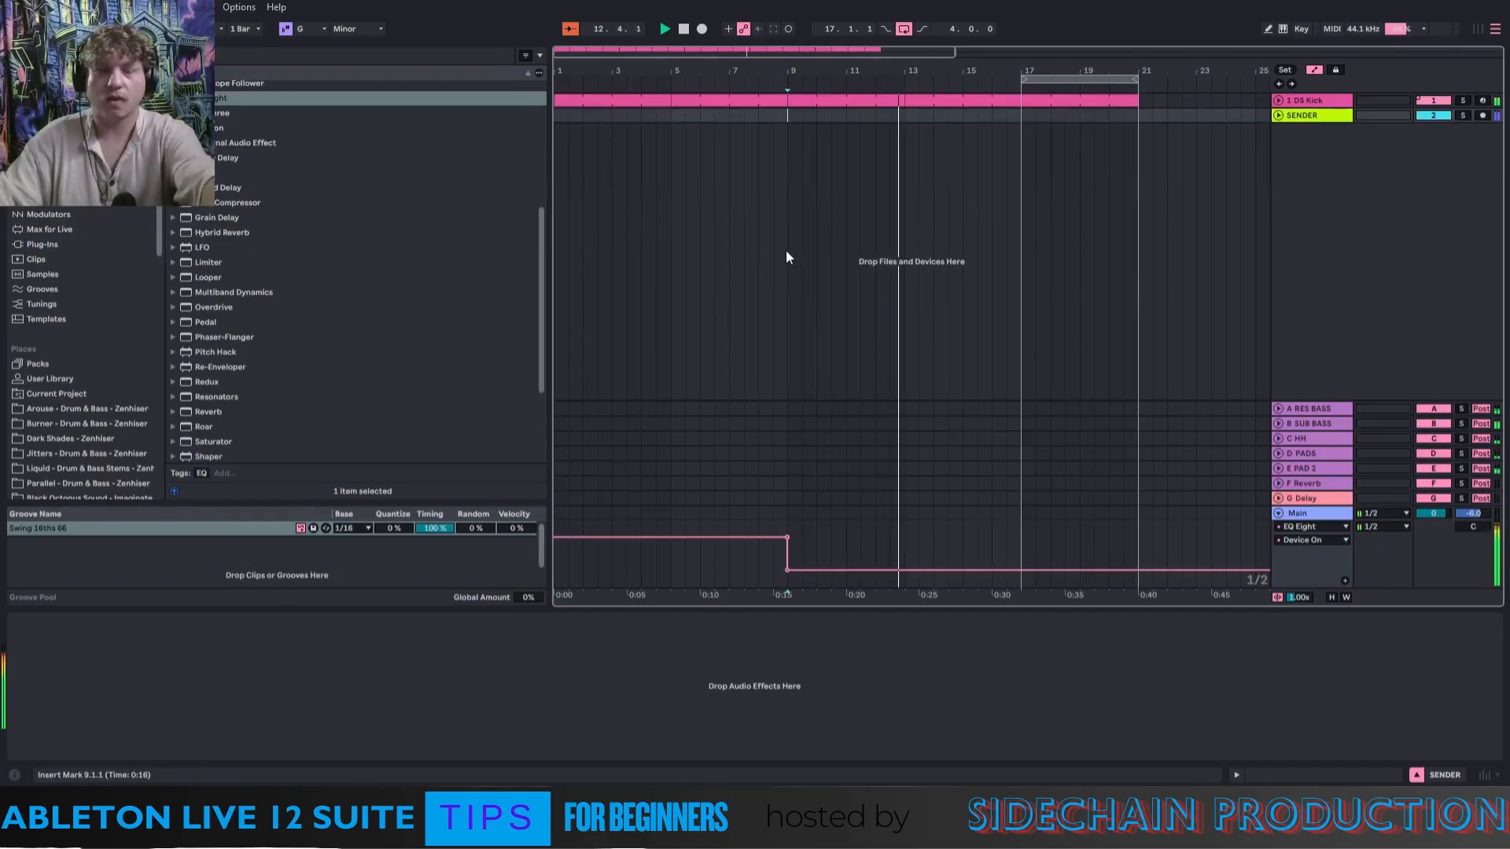
key(space)
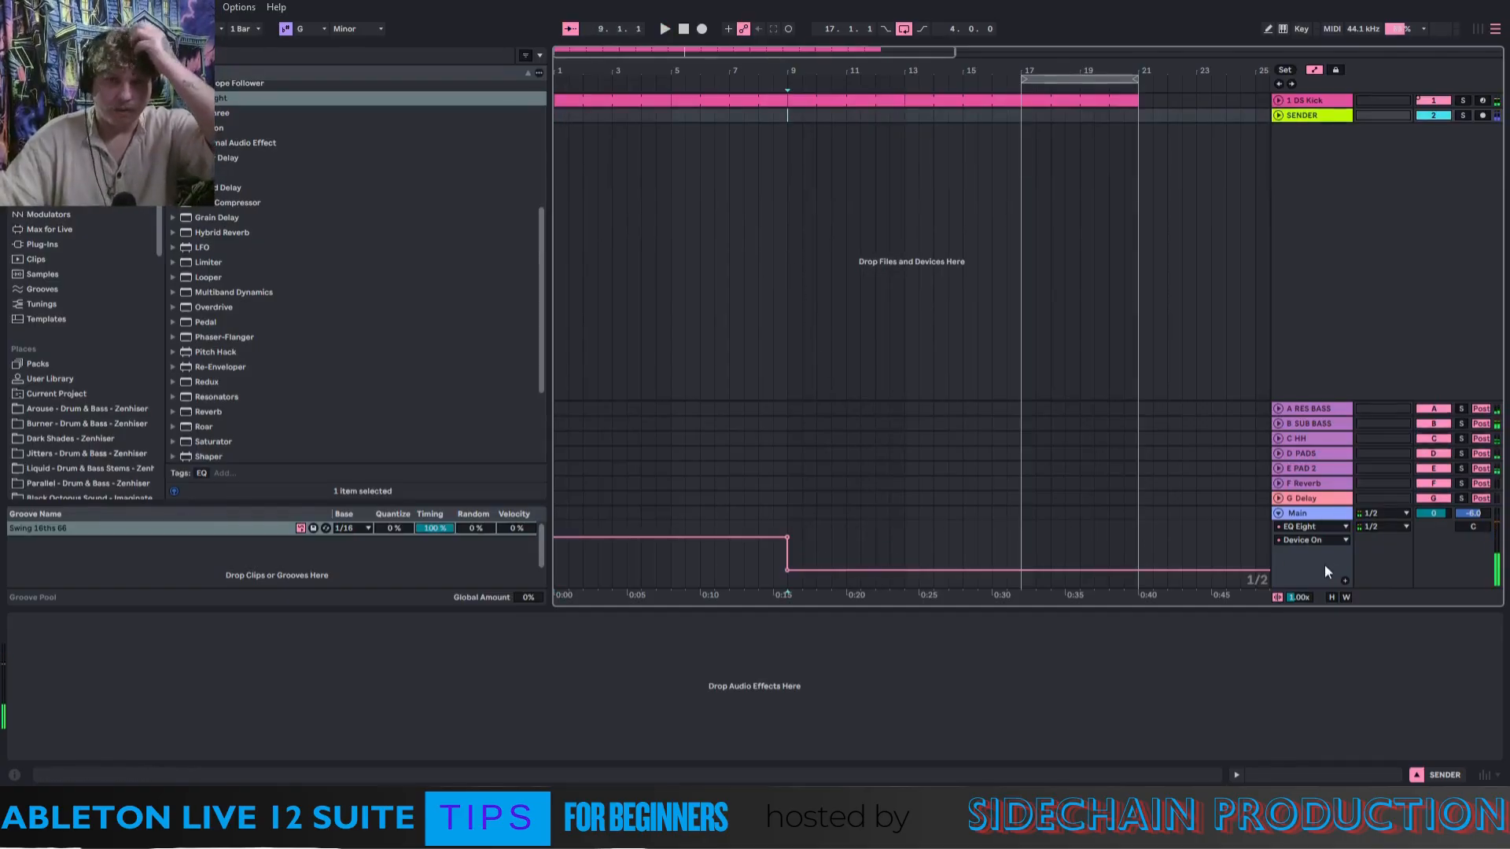
click(1279, 514)
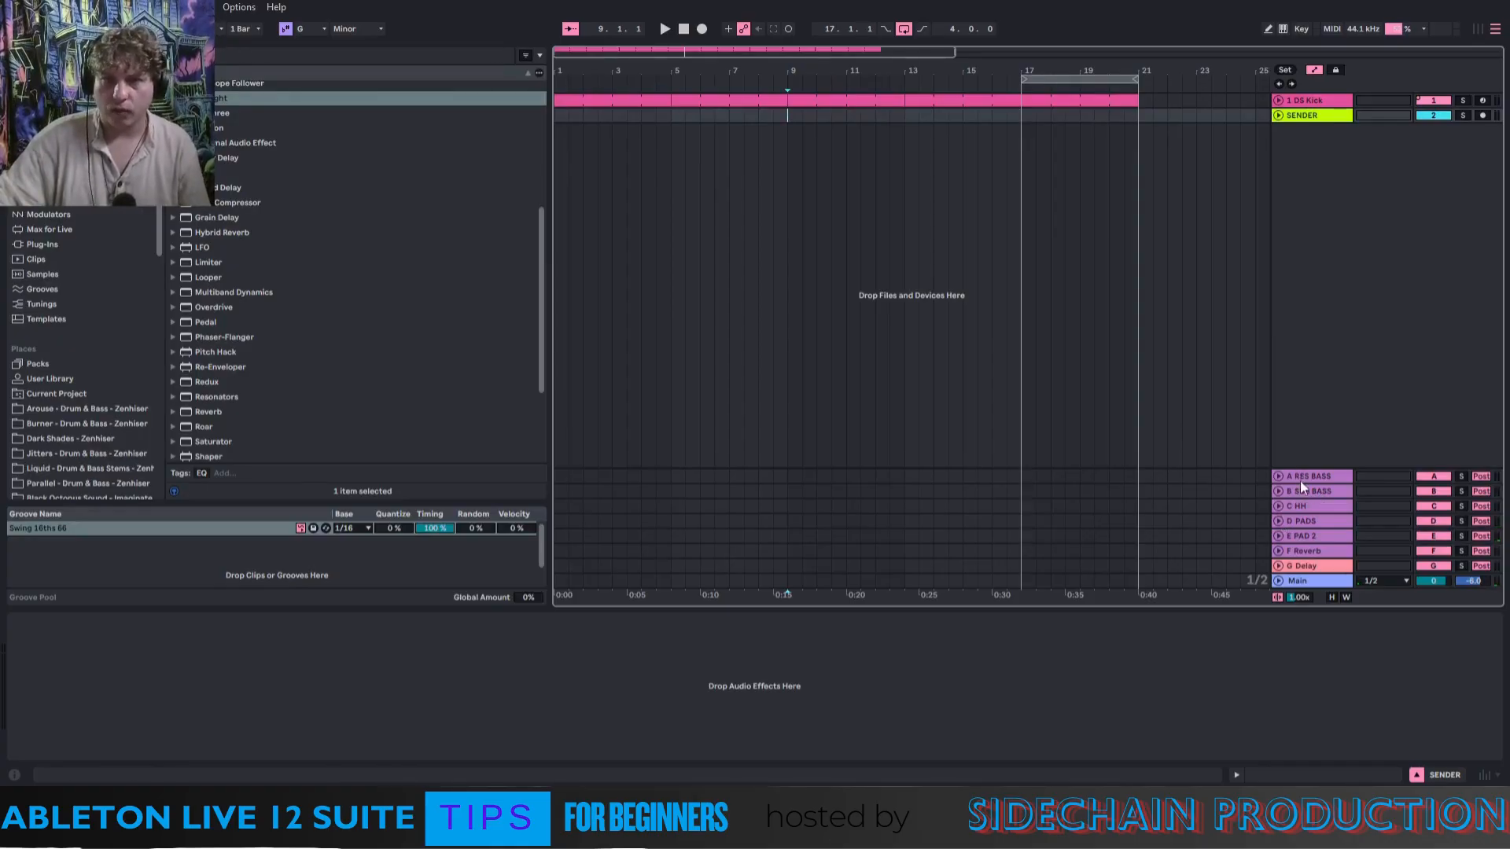
Set the F Reverb return's input filter to about 3.01 kHz with a width of 5.36 and its decay to 975 ms.
click(1309, 550)
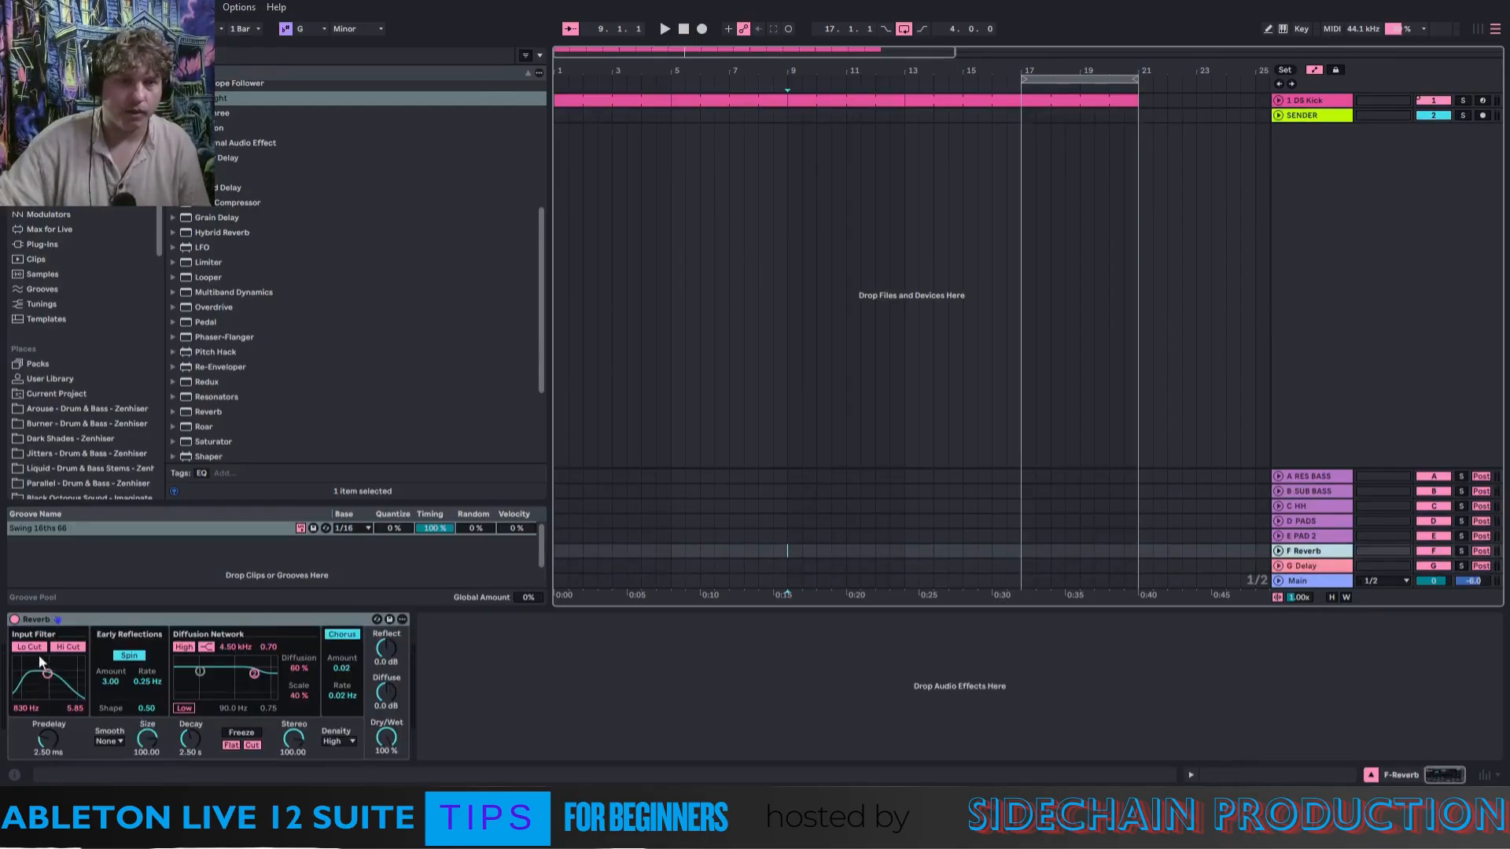
drag(48, 678, 60, 676)
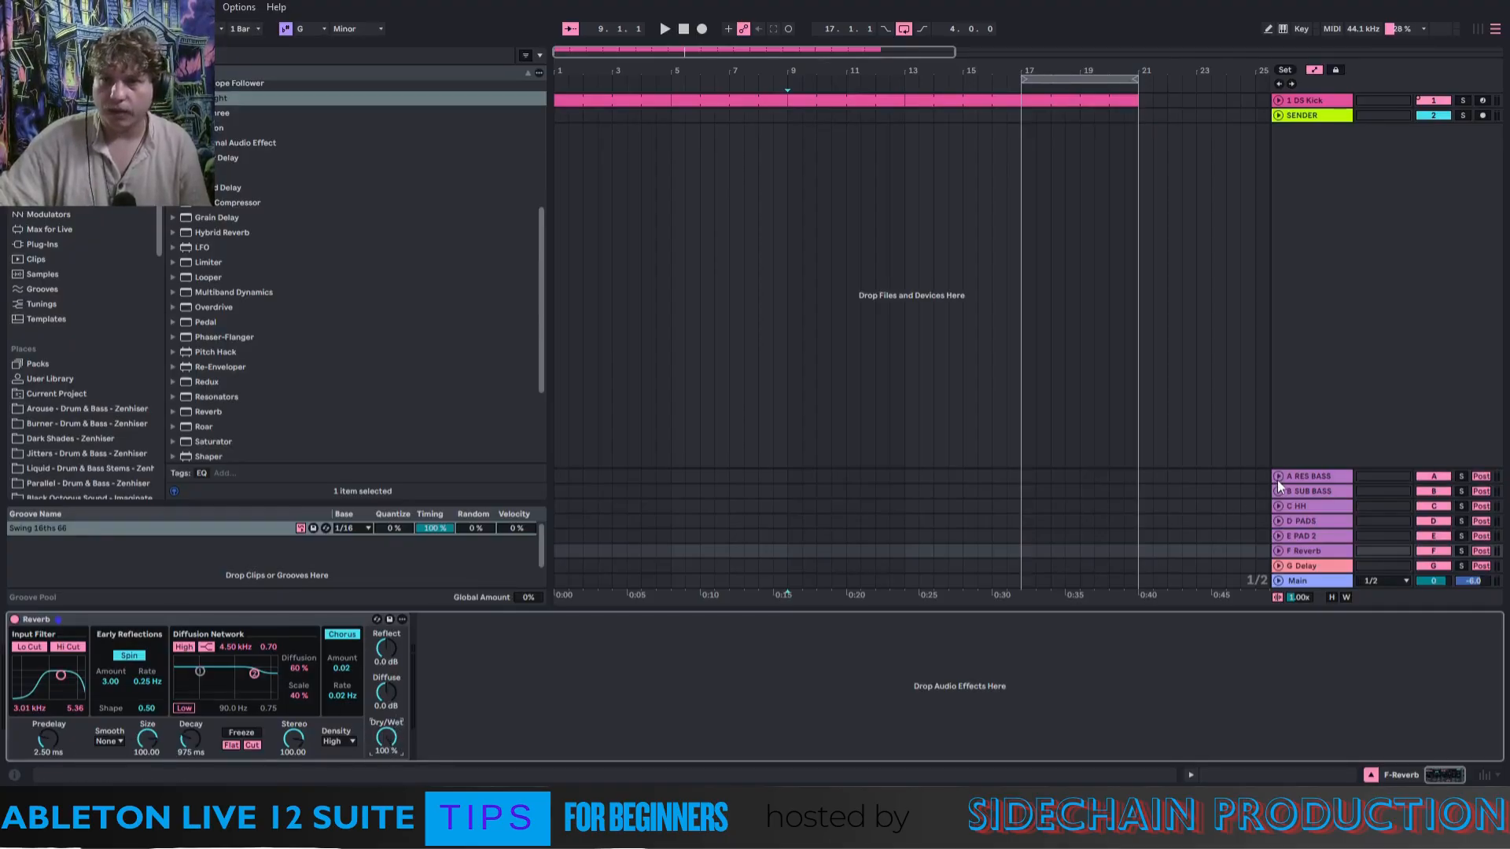
click(1300, 551)
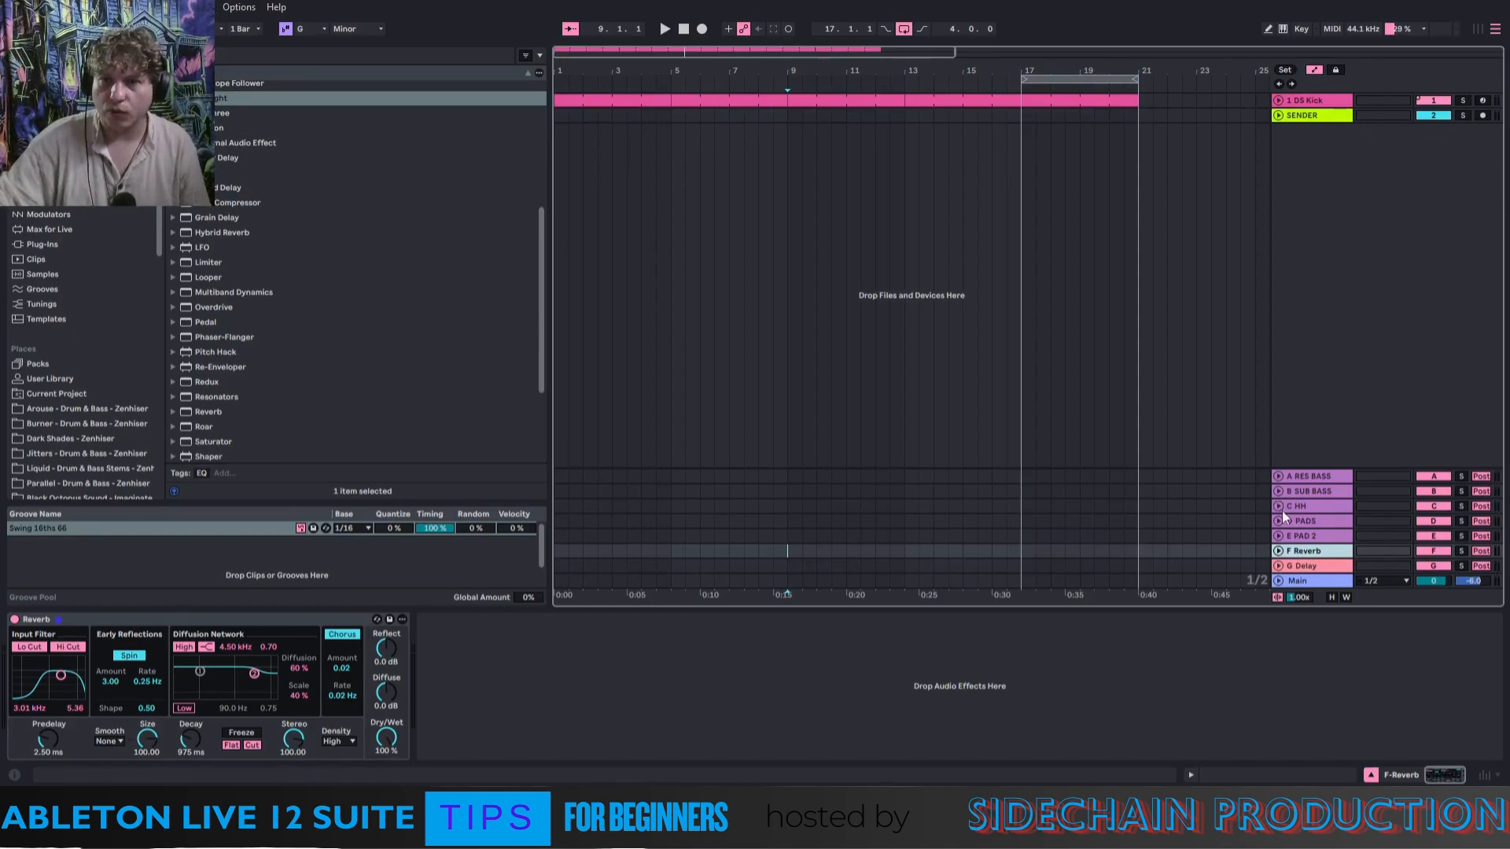
Solo the A RES BASS and F Reverb returns and, during playback, set RES BASS's reverb send to -4.4 dB.
click(1278, 476)
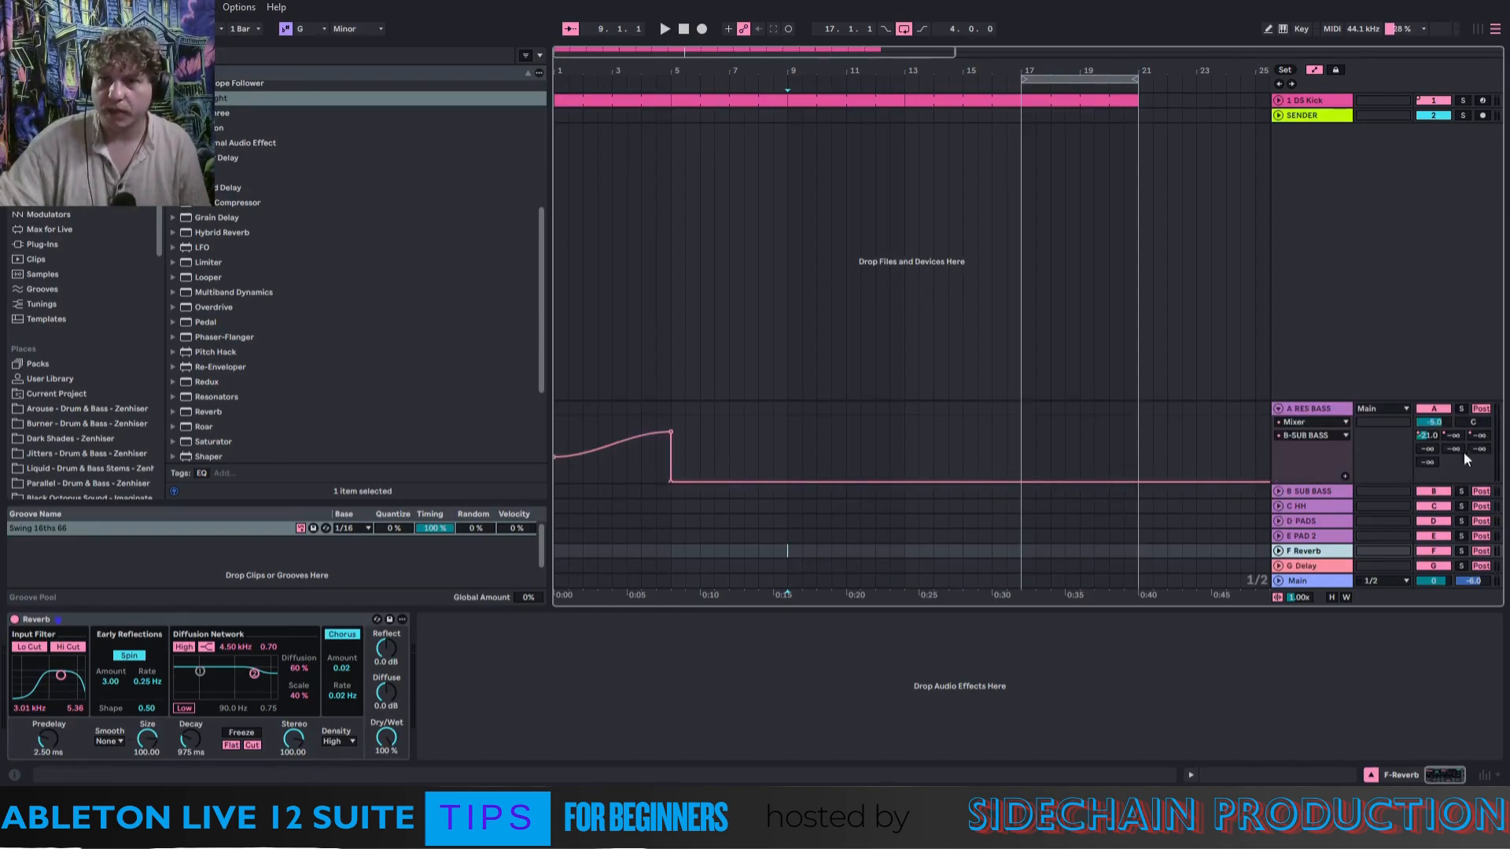
click(1305, 412)
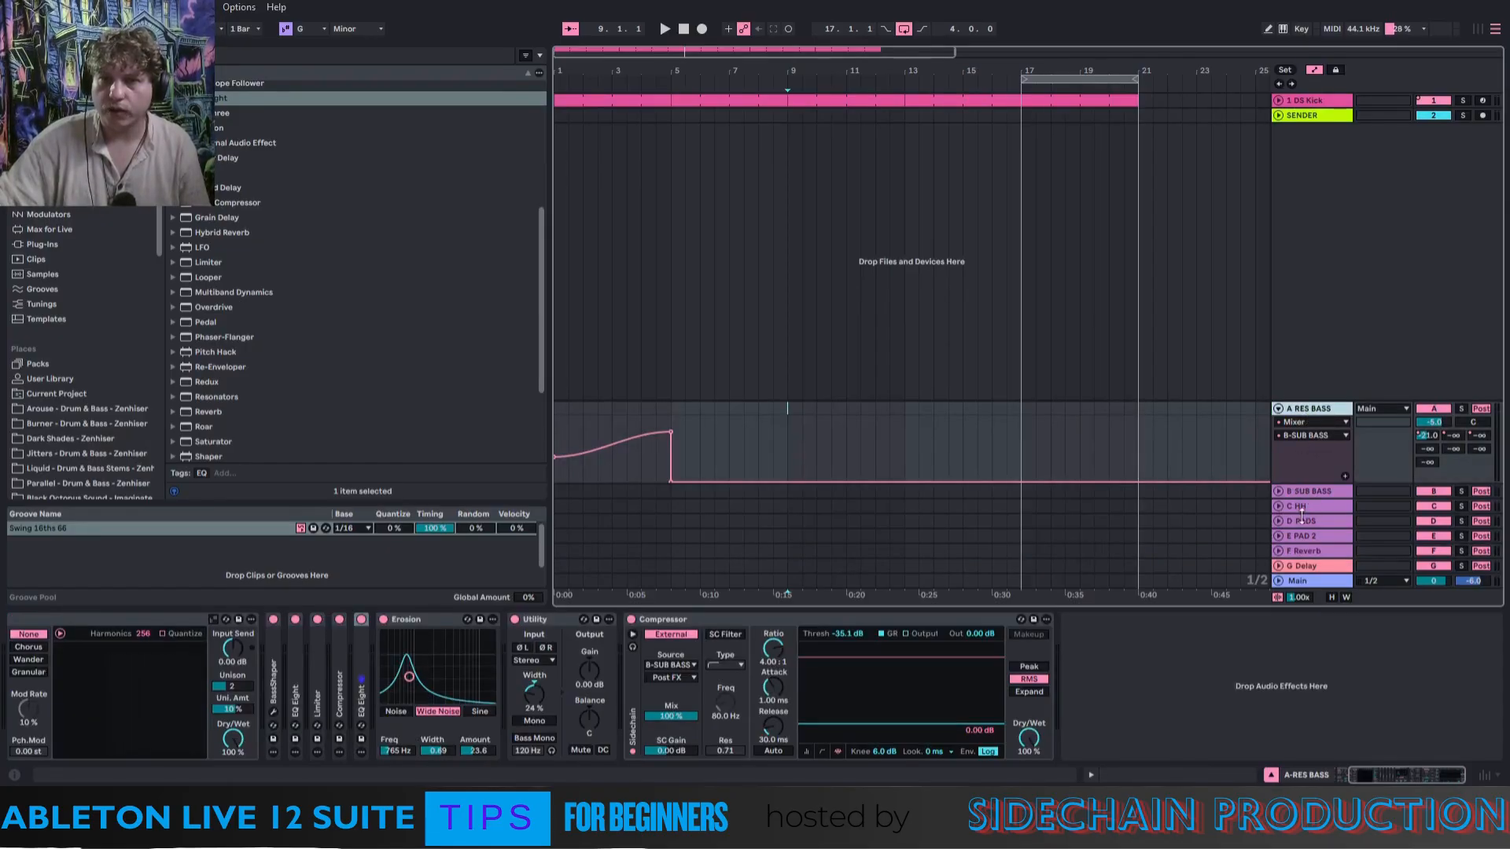
drag(1466, 462, 1468, 440)
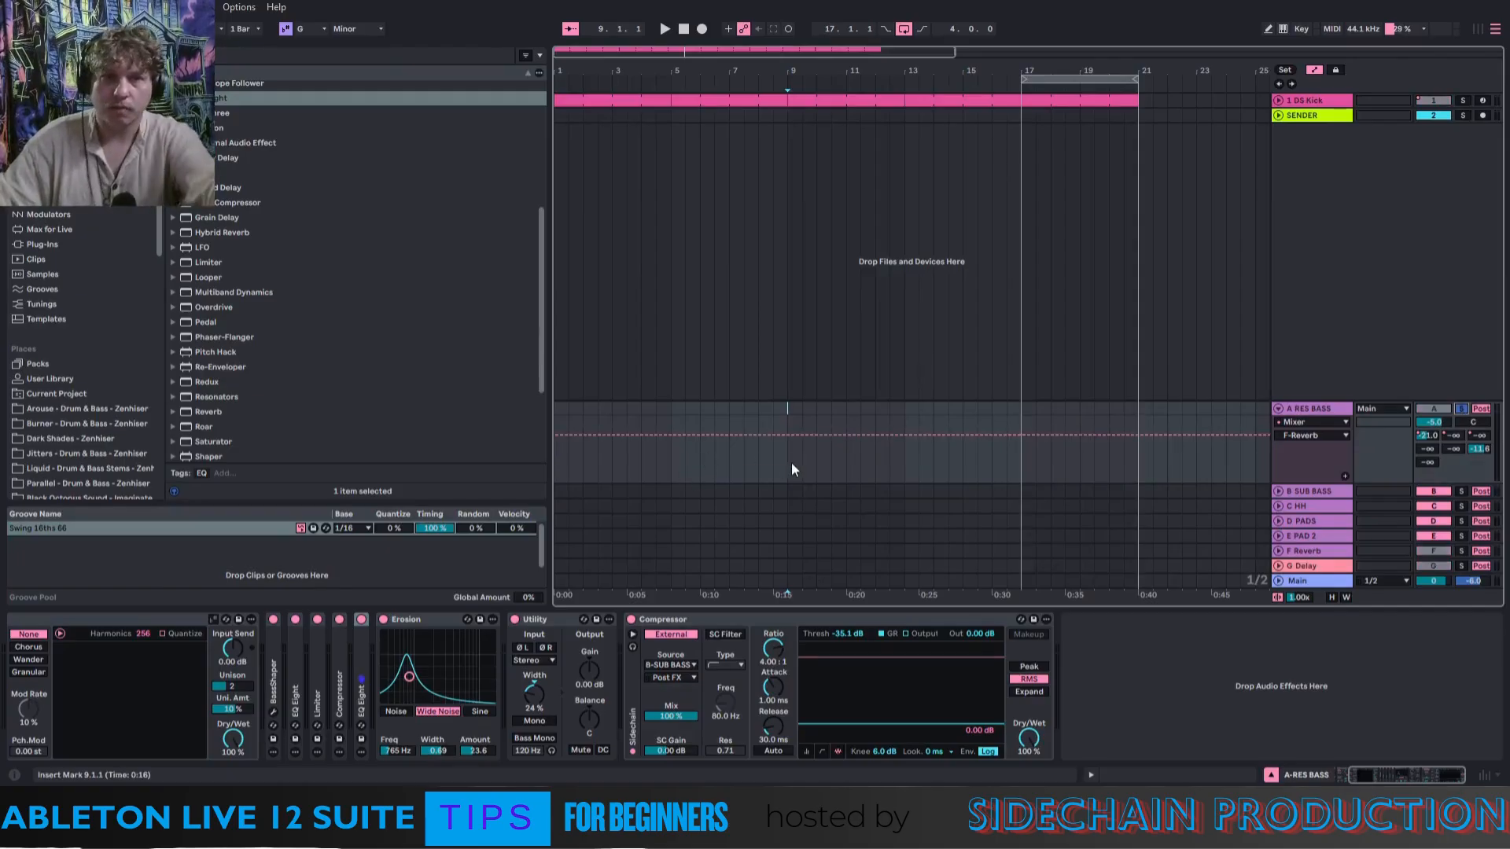
key(space)
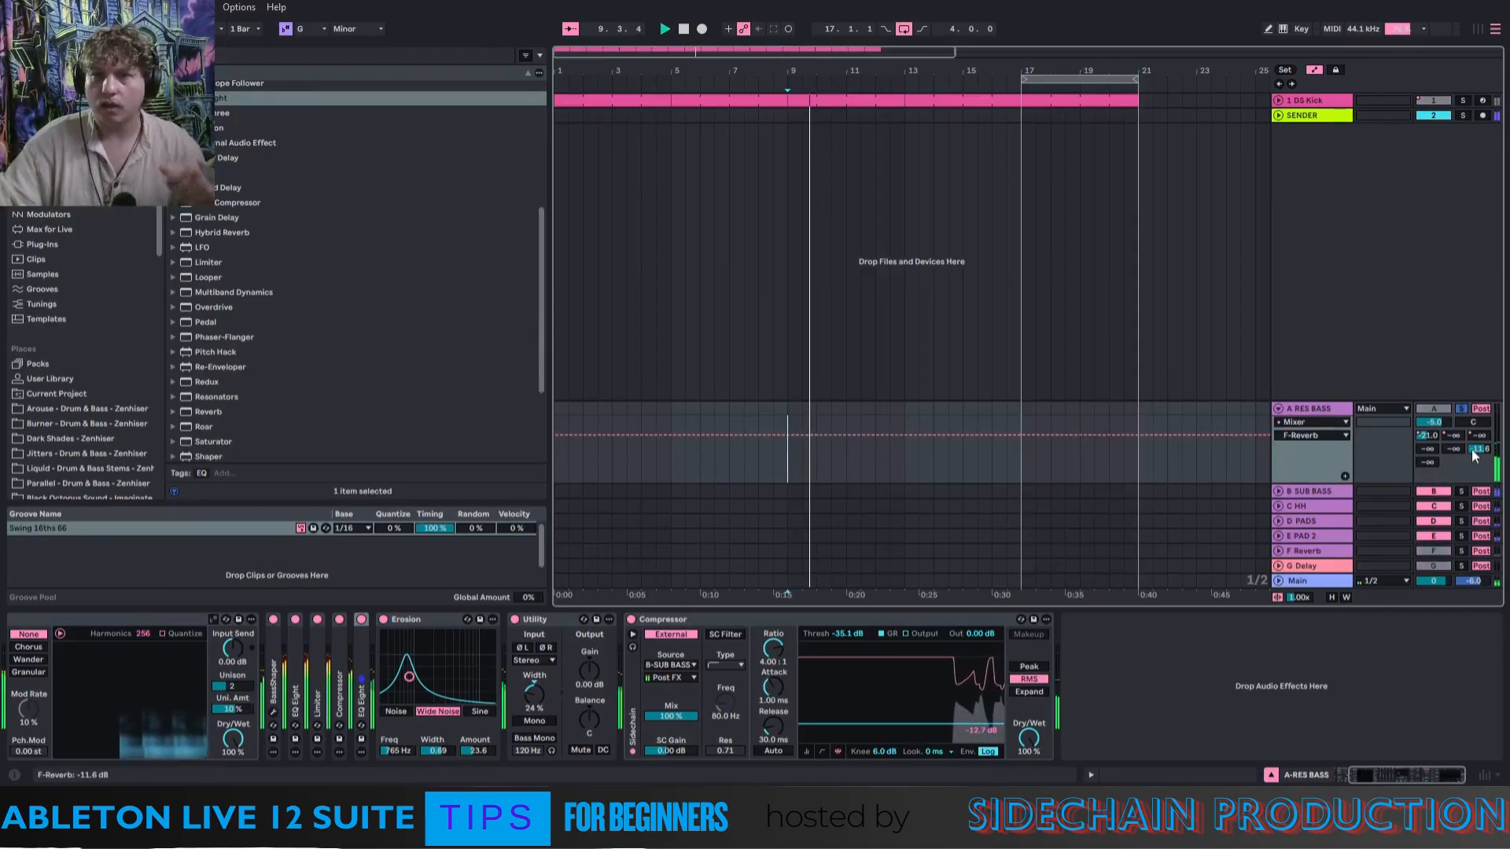
click(1466, 550)
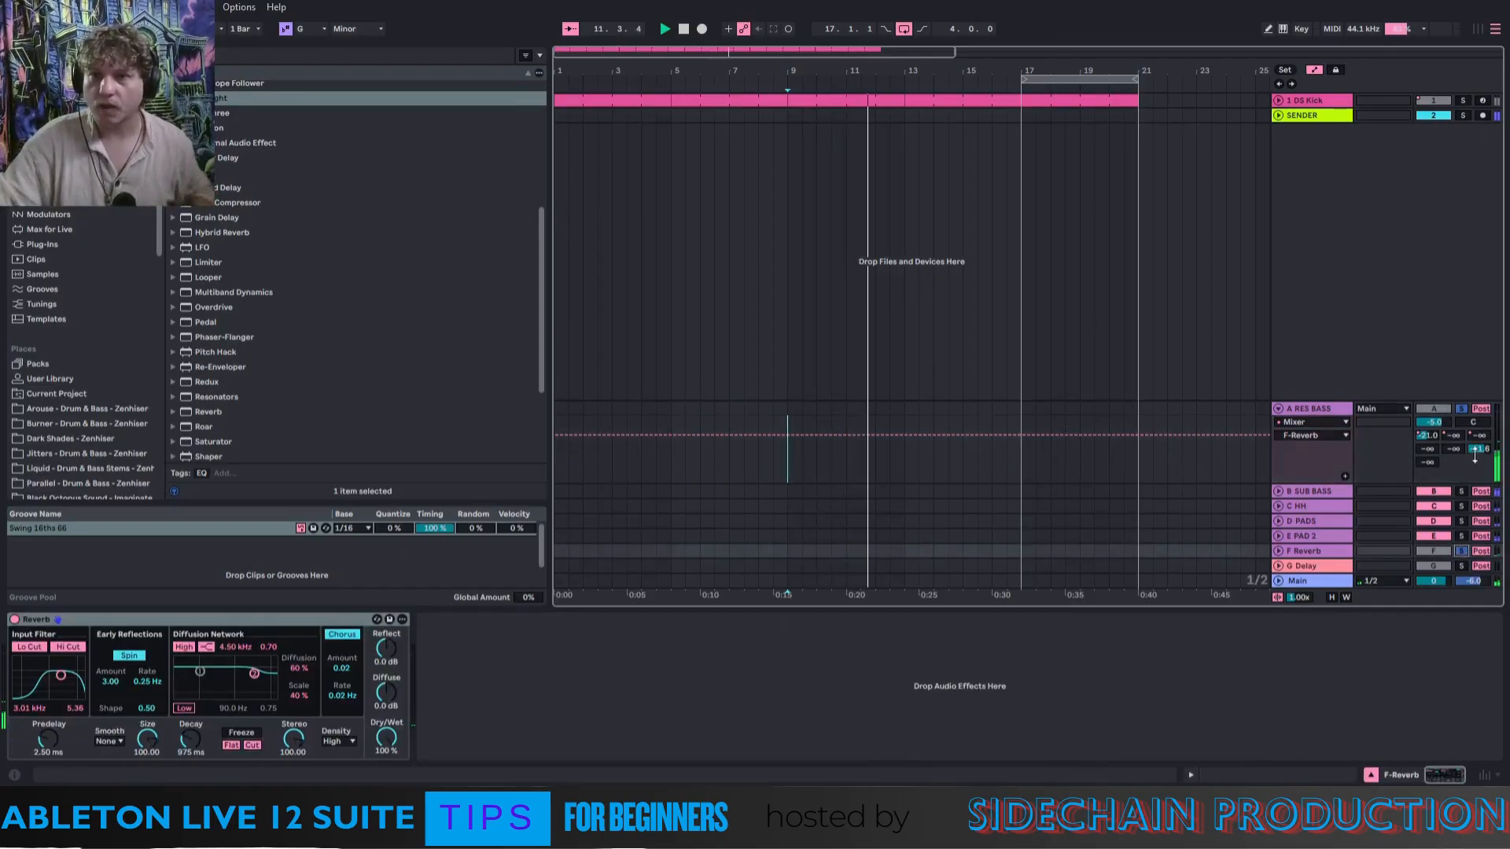
drag(1475, 455, 1476, 473)
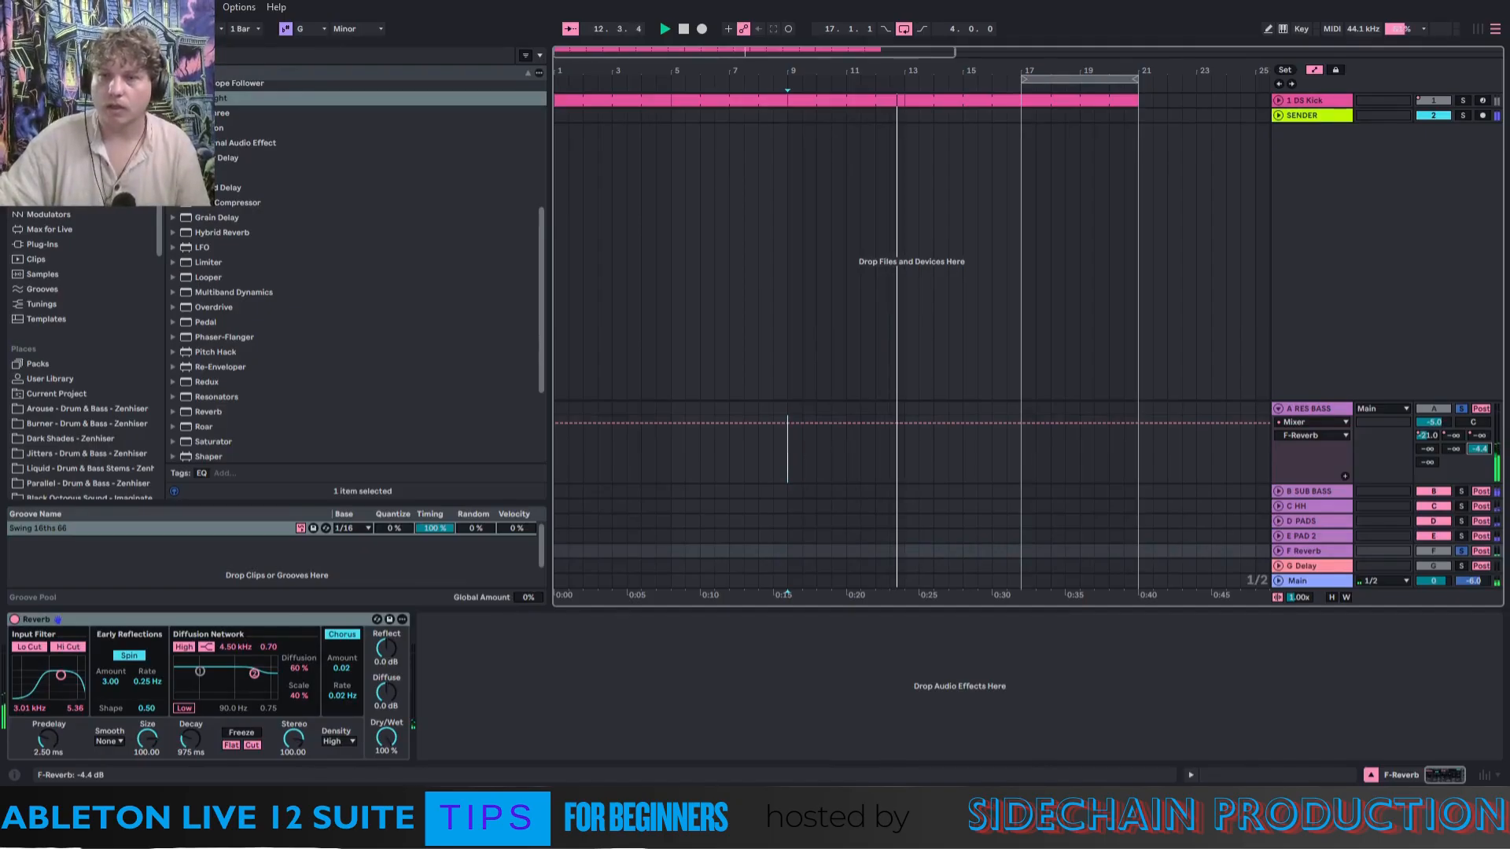
Audition the C HH return in solo, set its reverb send to -9.0 dB, and clear the solos.
click(1279, 506)
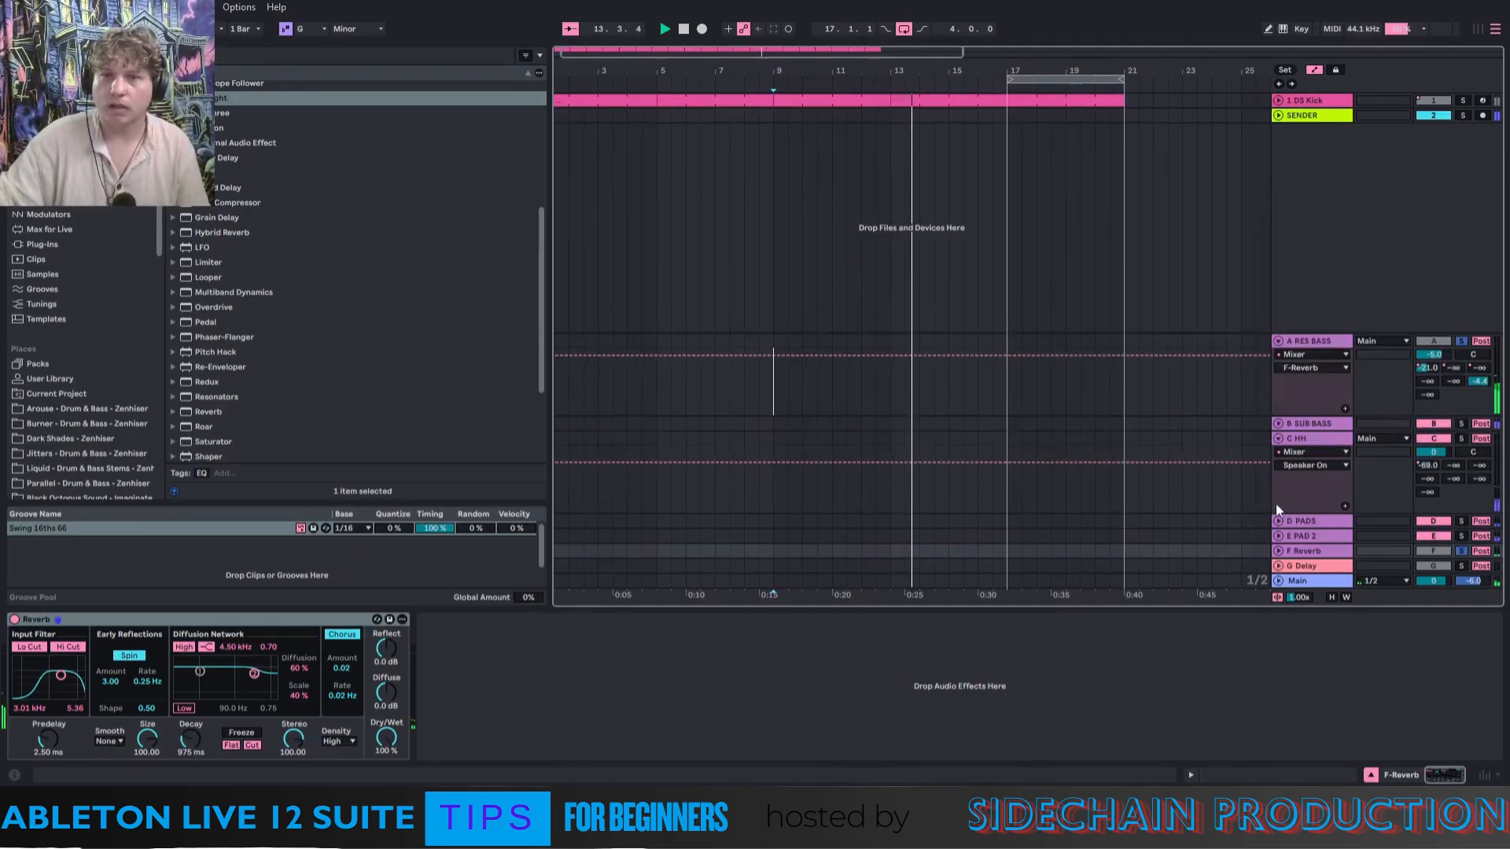
click(1460, 440)
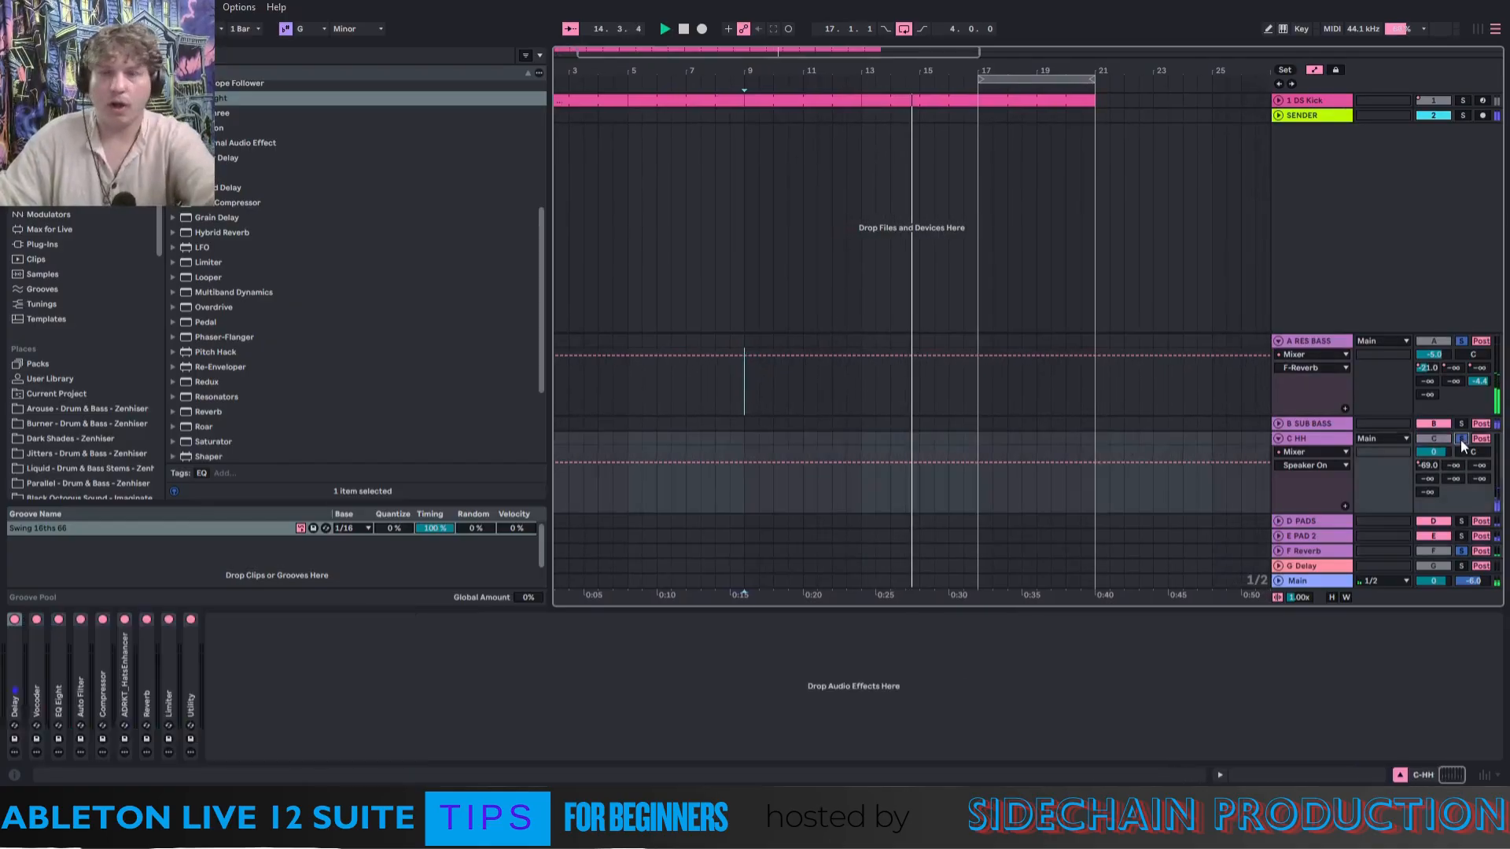
drag(1476, 477, 1476, 421)
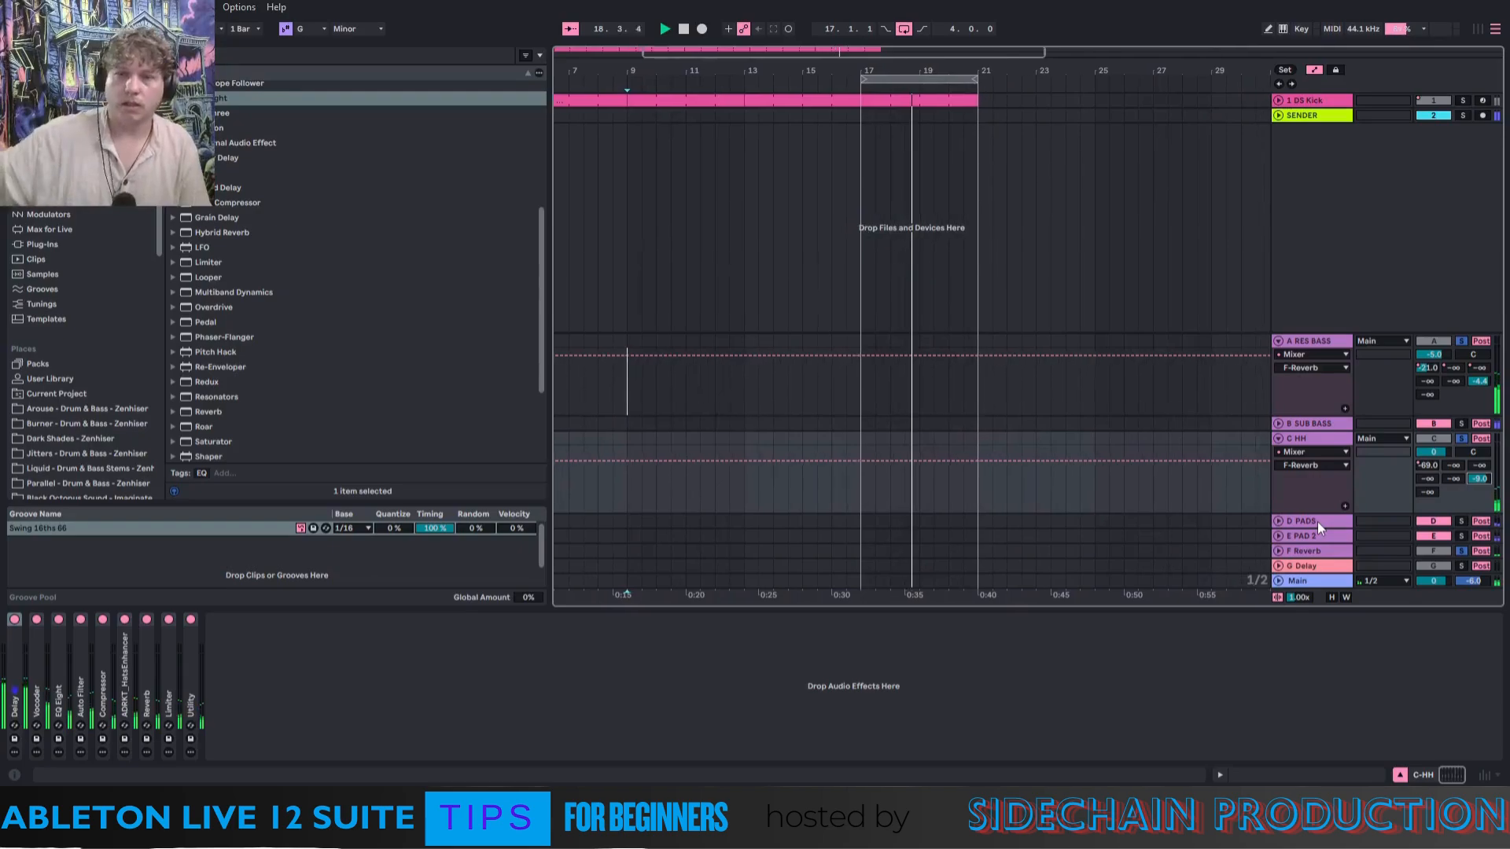
click(1460, 341)
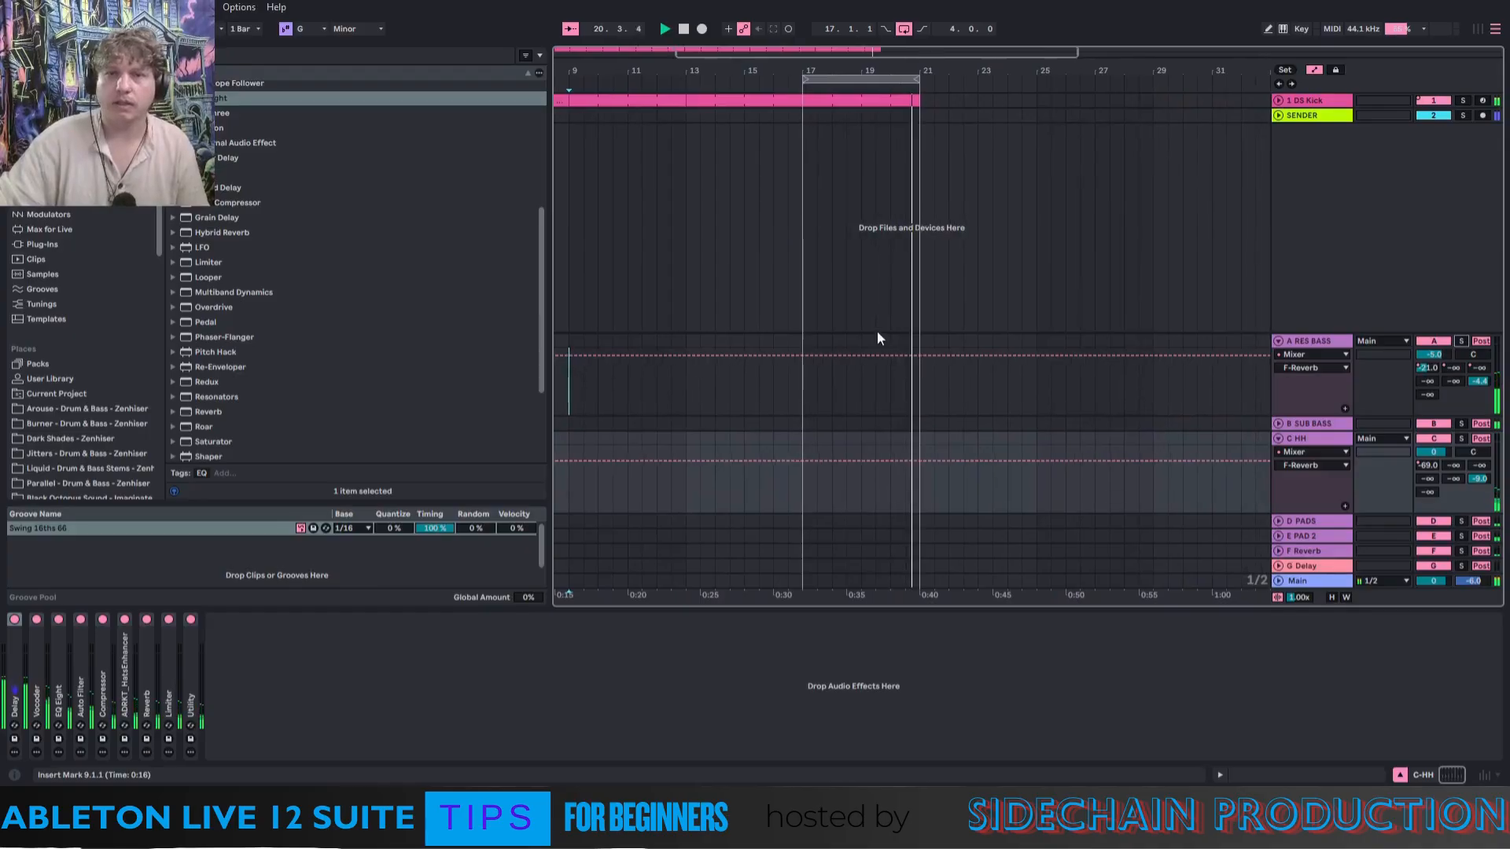
Stop playback, return the insert marker to bar 1, and hide the automation lanes.
drag(909, 65, 792, 128)
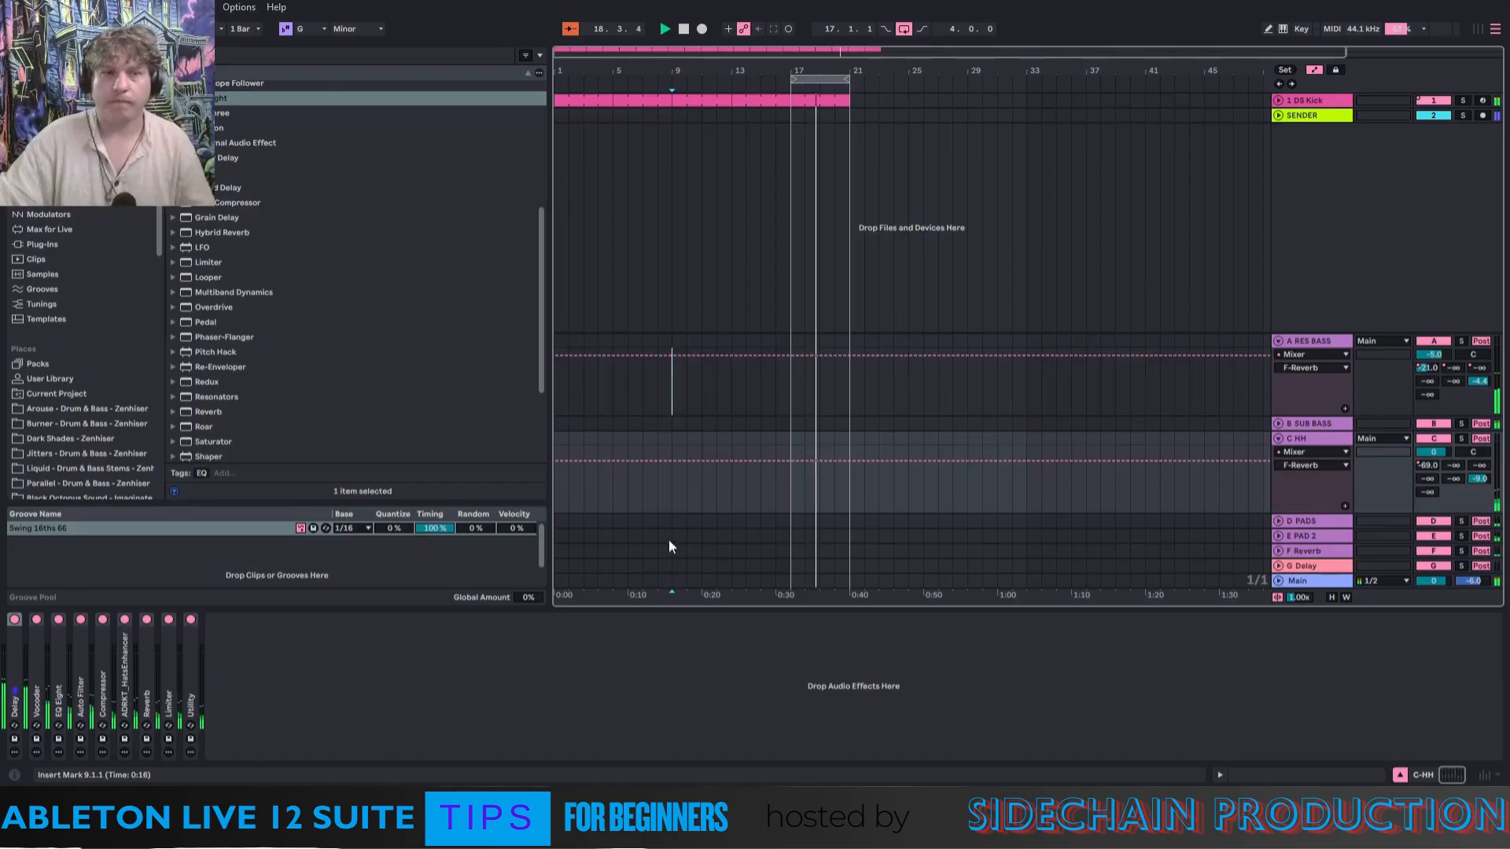
click(555, 474)
key(space)
key(a)
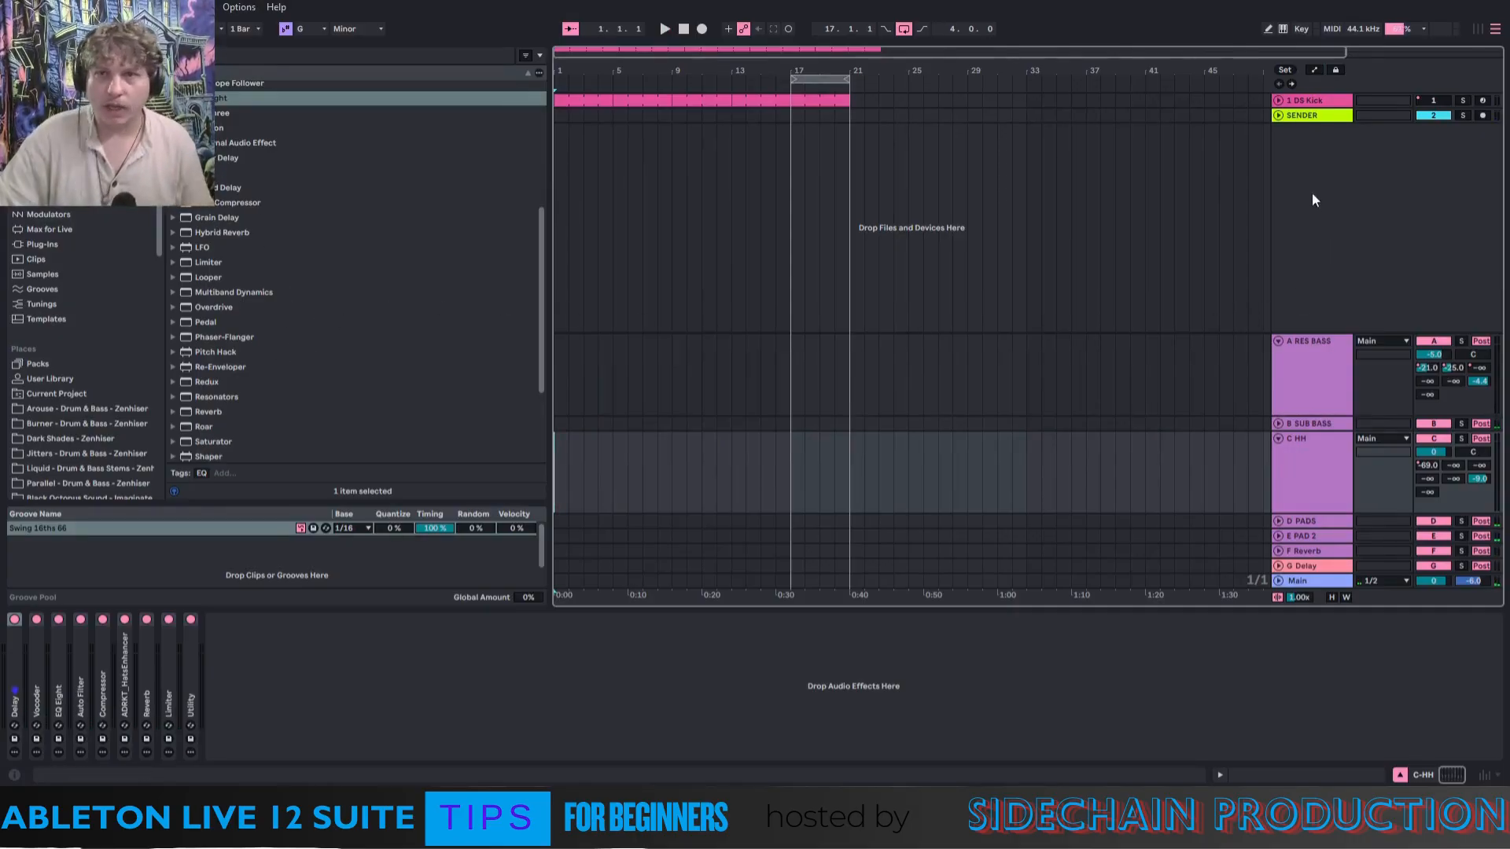
Insert a new MIDI track below SENDER and collapse the A RES BASS and C HH returns.
right_click(1301, 217)
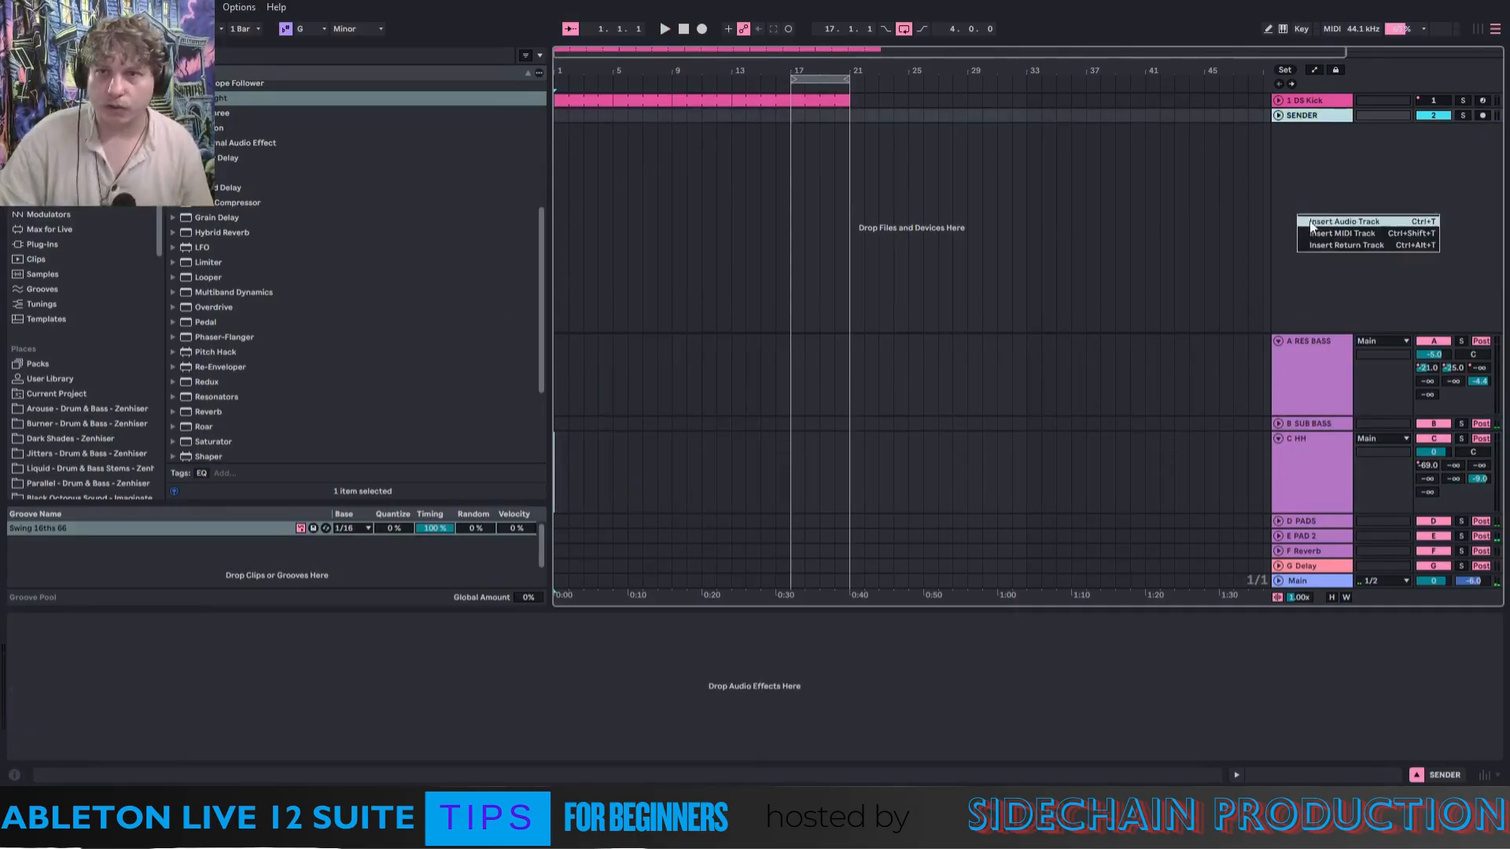
click(1279, 340)
click(1280, 439)
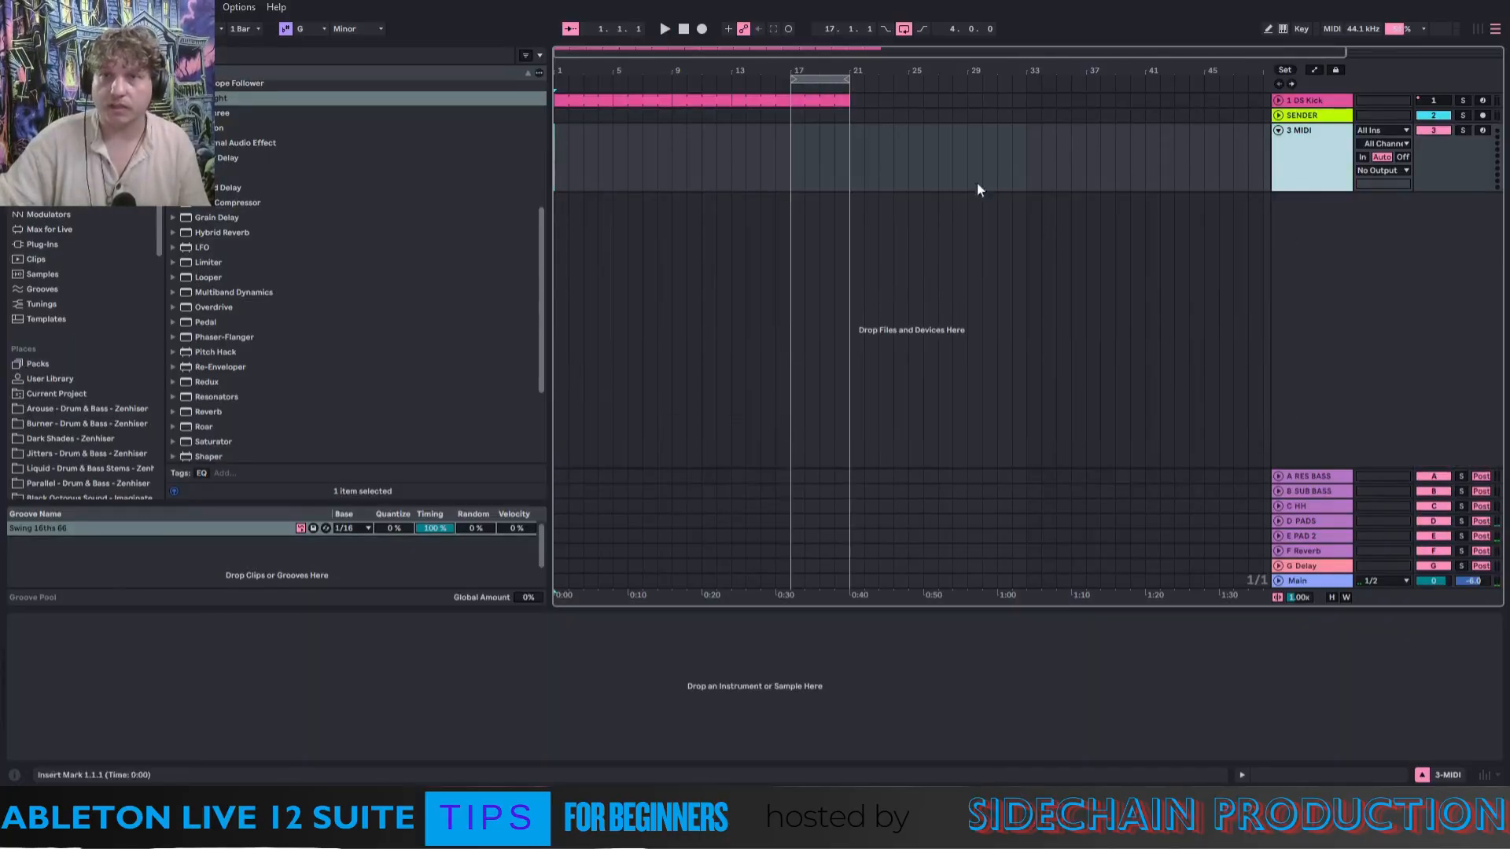
Load ADRKT_WTTB5_Horn_07 from the WavetableTechnoBank5 WET presets onto the new MIDI track and lower the track volume to -18.1 dB.
click(42, 244)
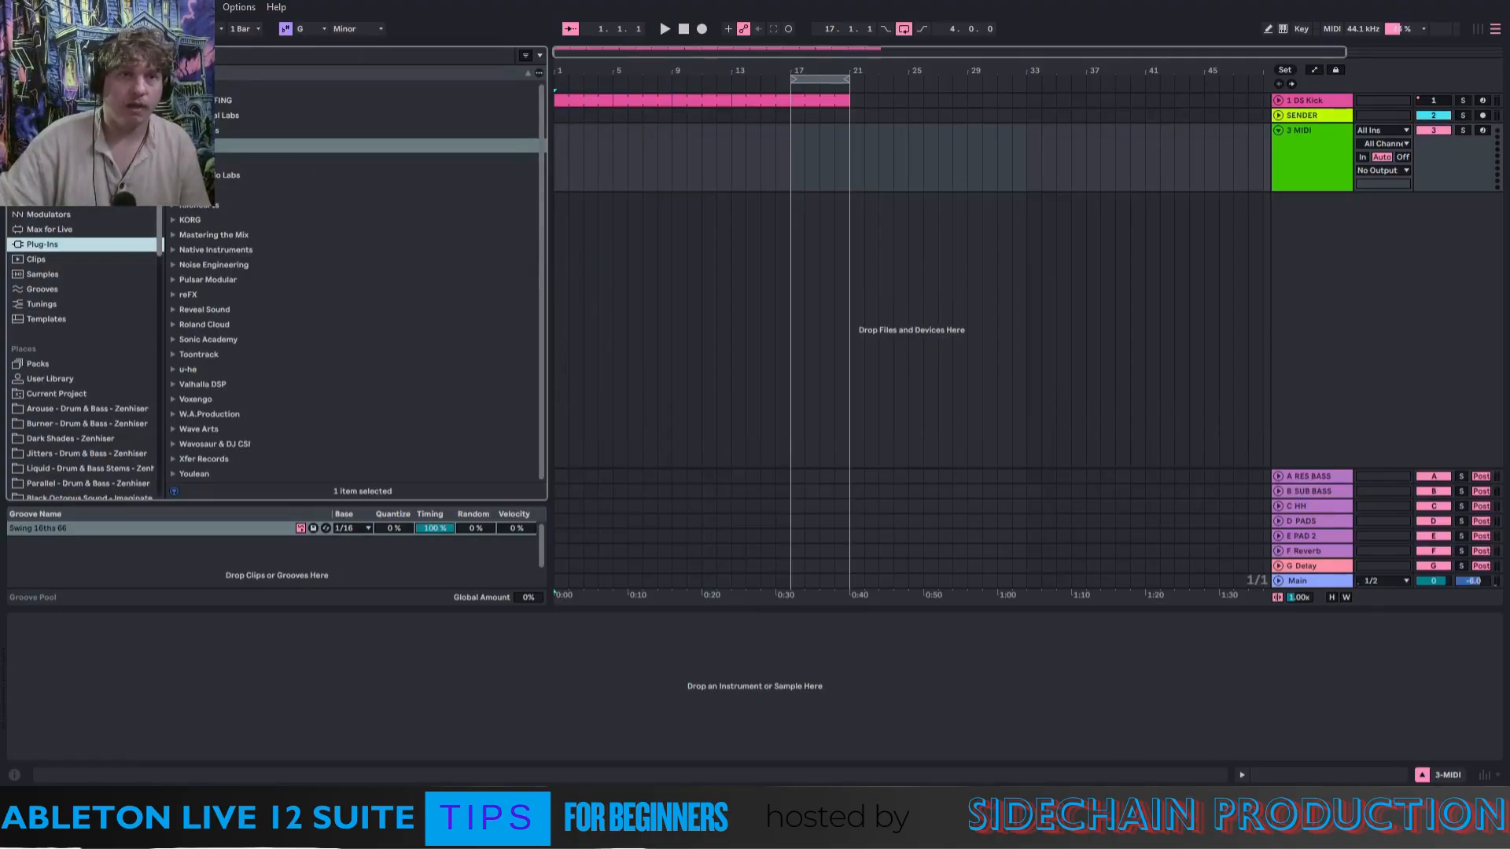
scroll(140, 253, down, 8)
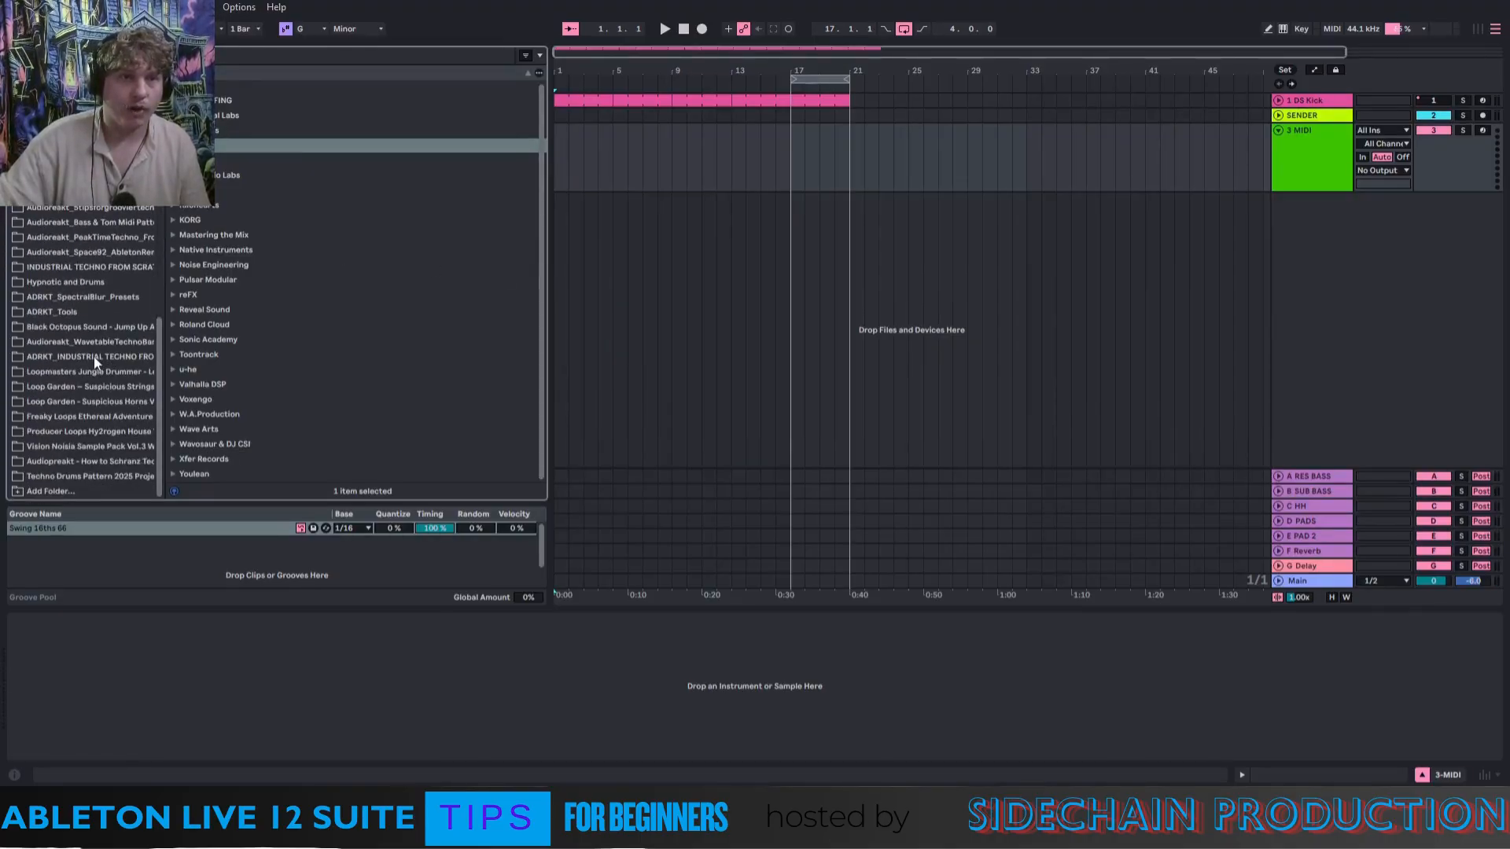
click(93, 356)
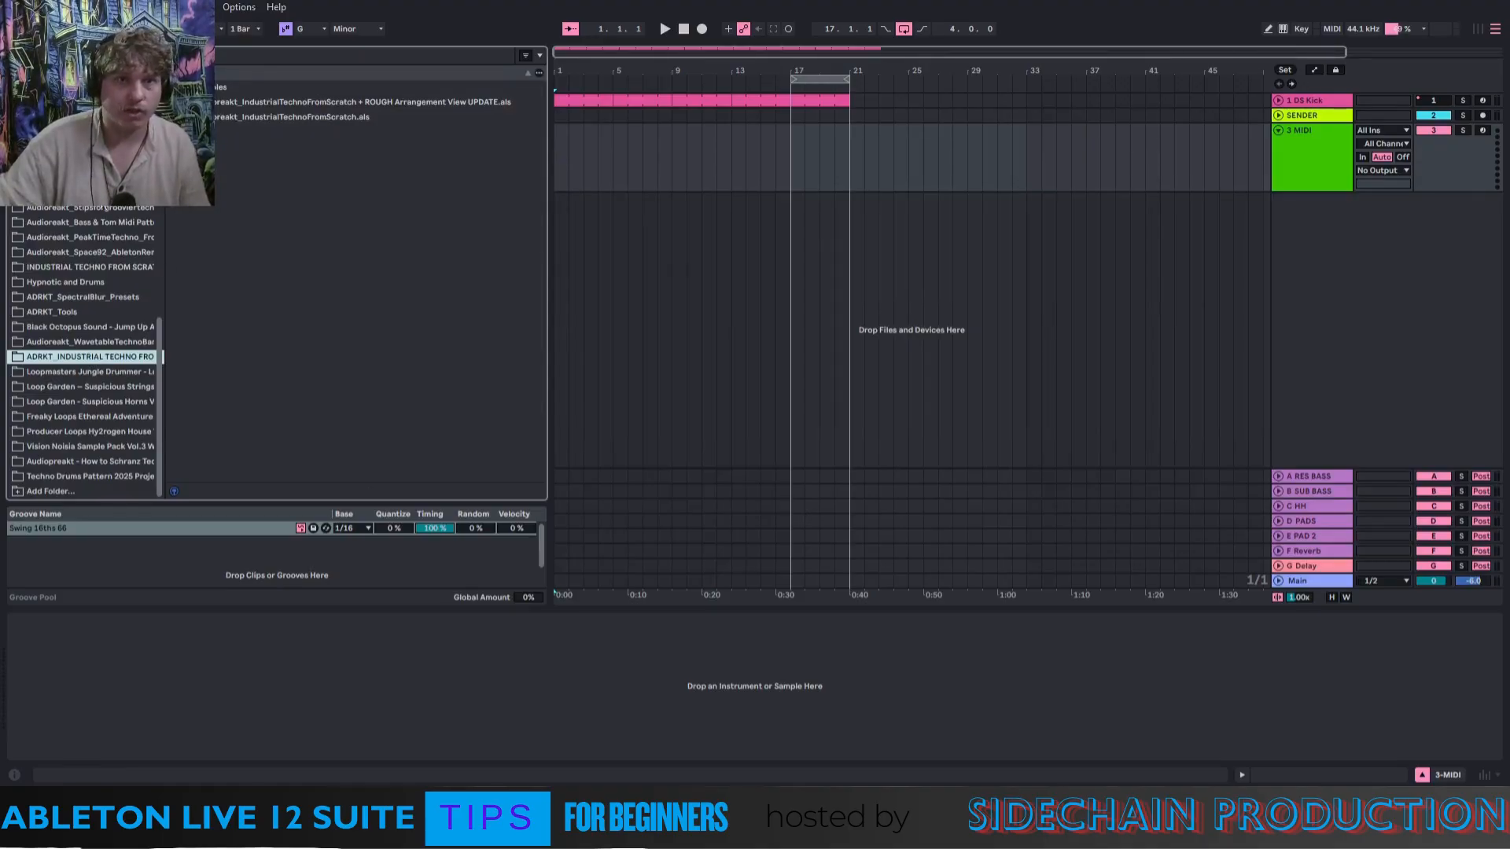
click(55, 341)
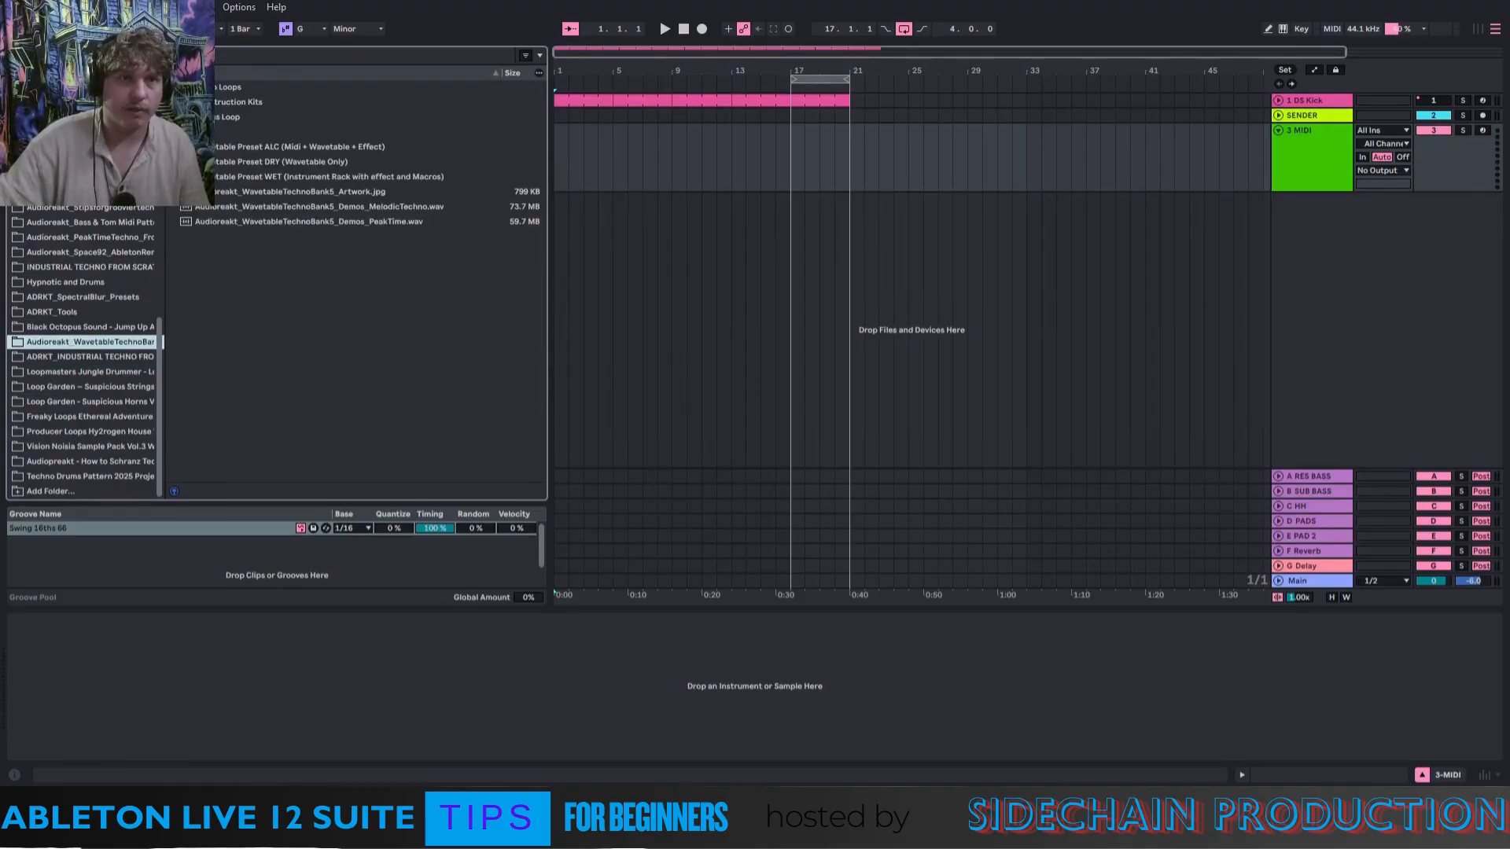
click(299, 176)
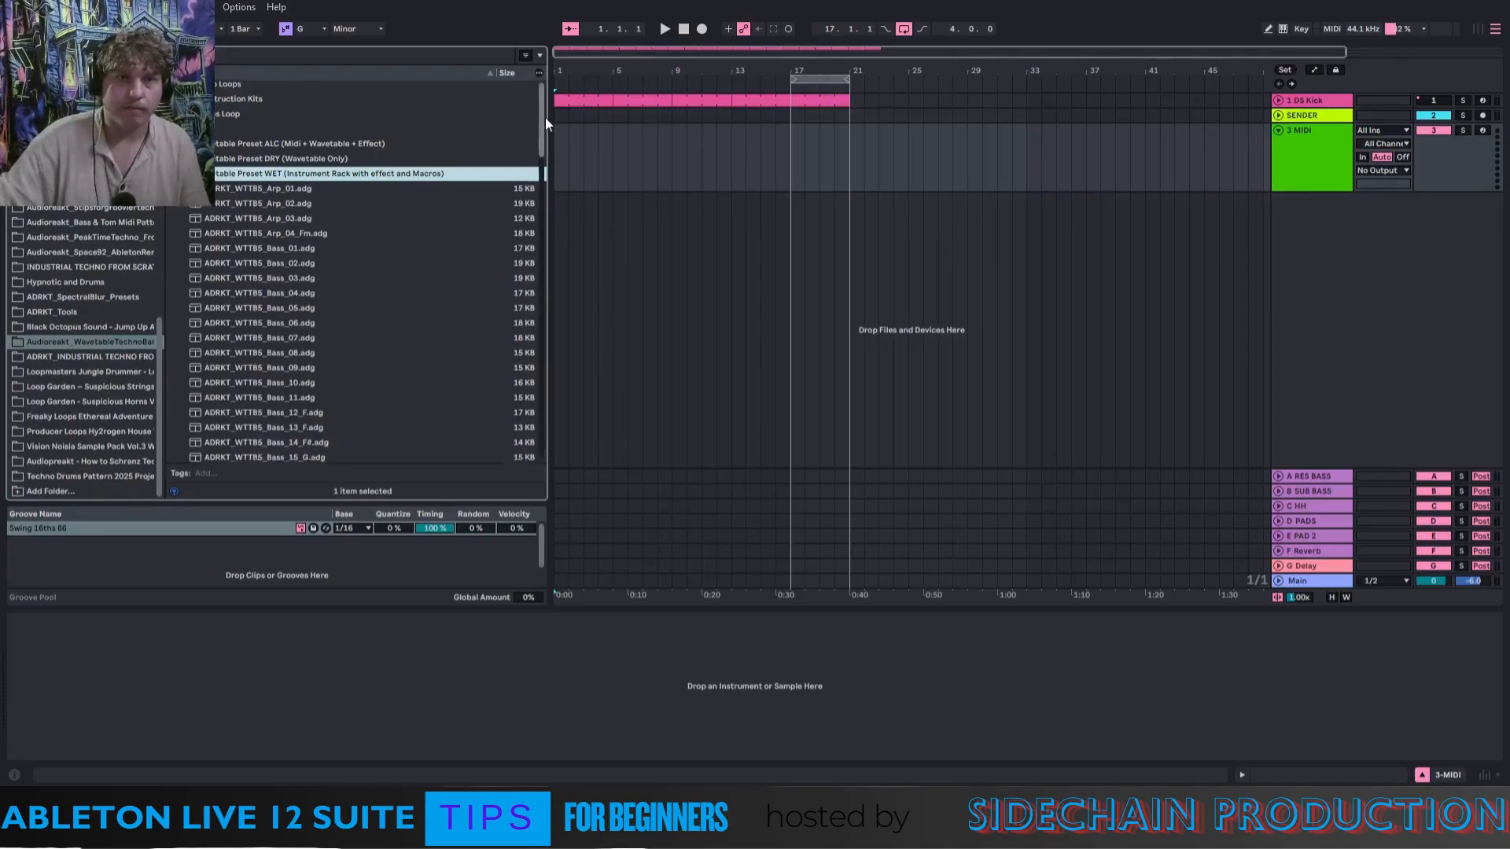
drag(542, 116, 533, 176)
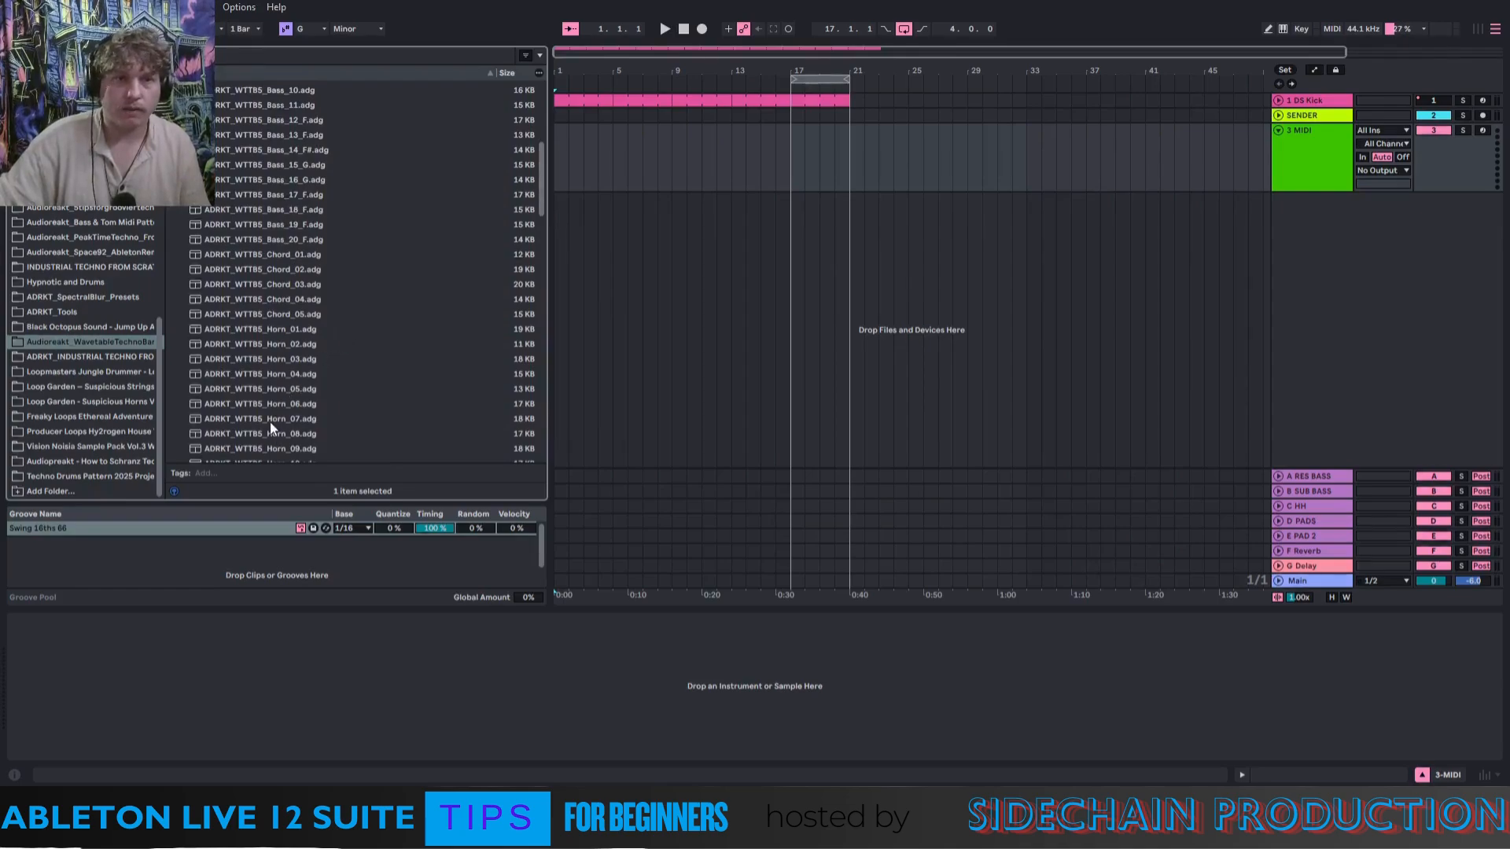
drag(270, 421, 643, 202)
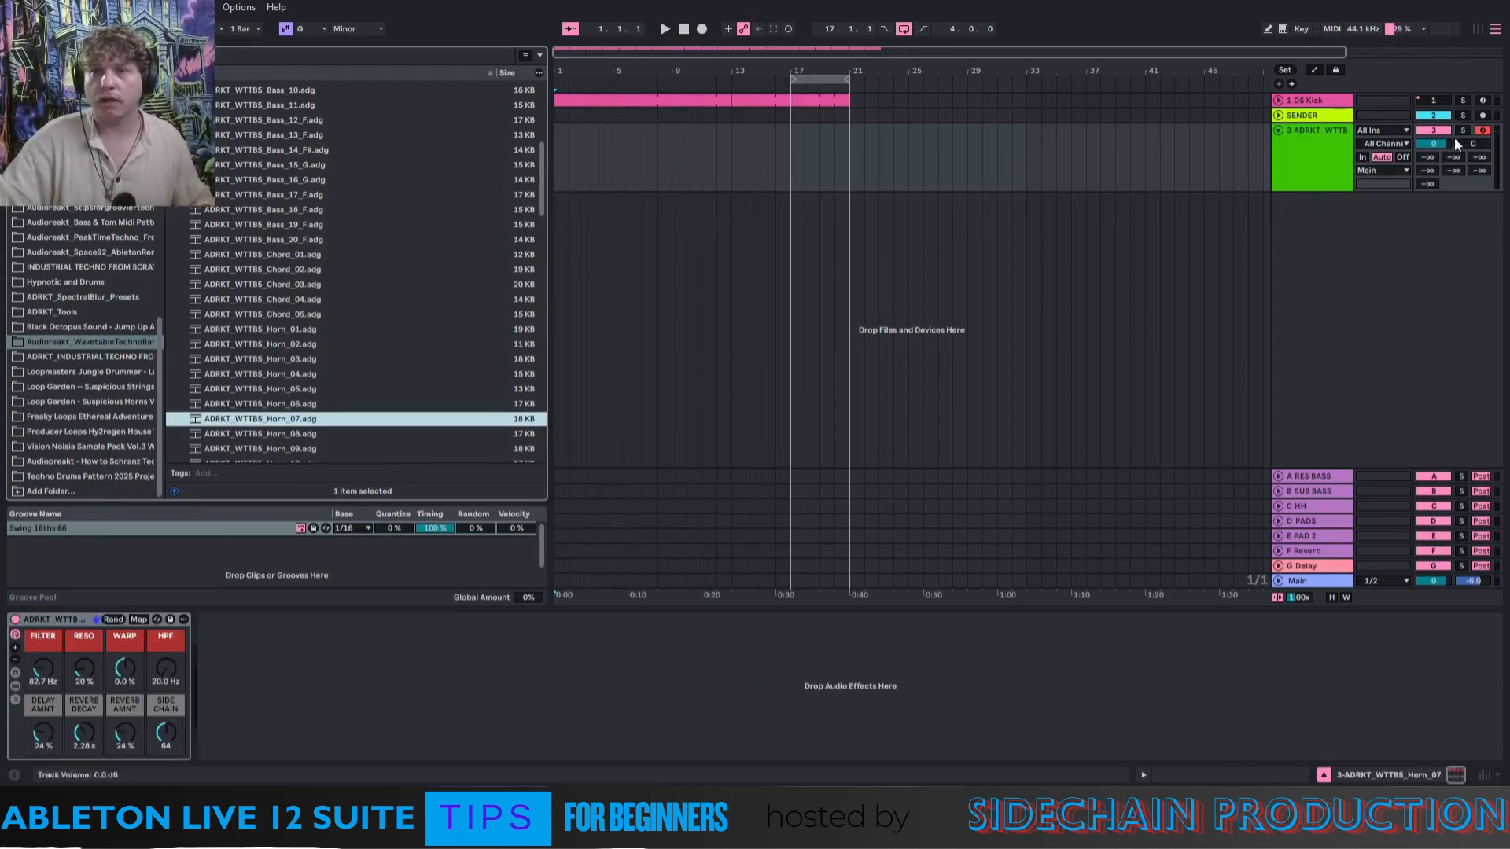
drag(1440, 149, 1440, 173)
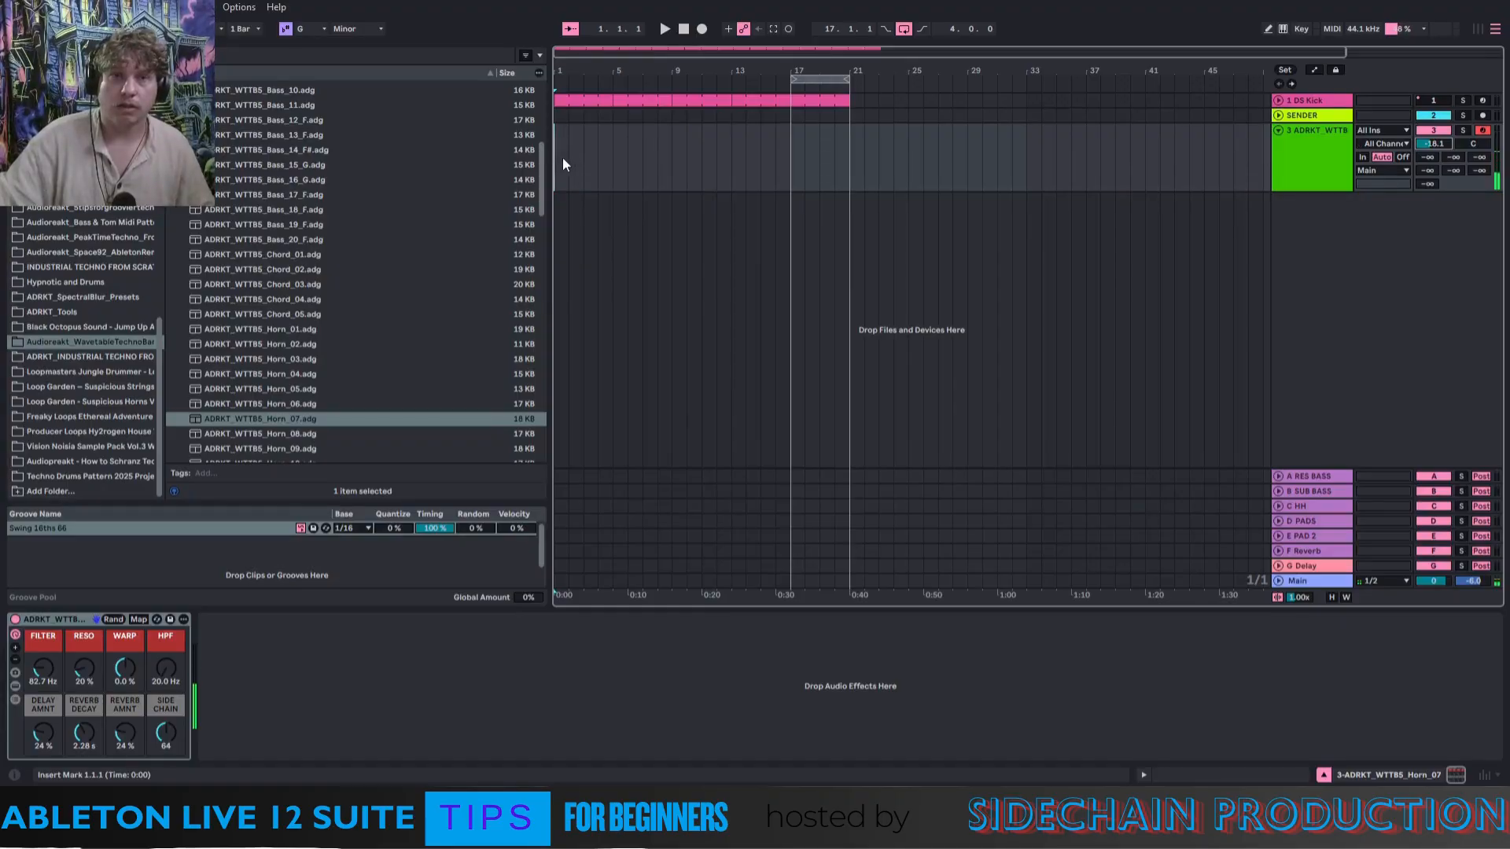
Create a consolidated one-bar MIDI clip at bar 9 on the horn track and add a 1/64 G3 note at its start.
double_click(674, 154)
right_click(678, 131)
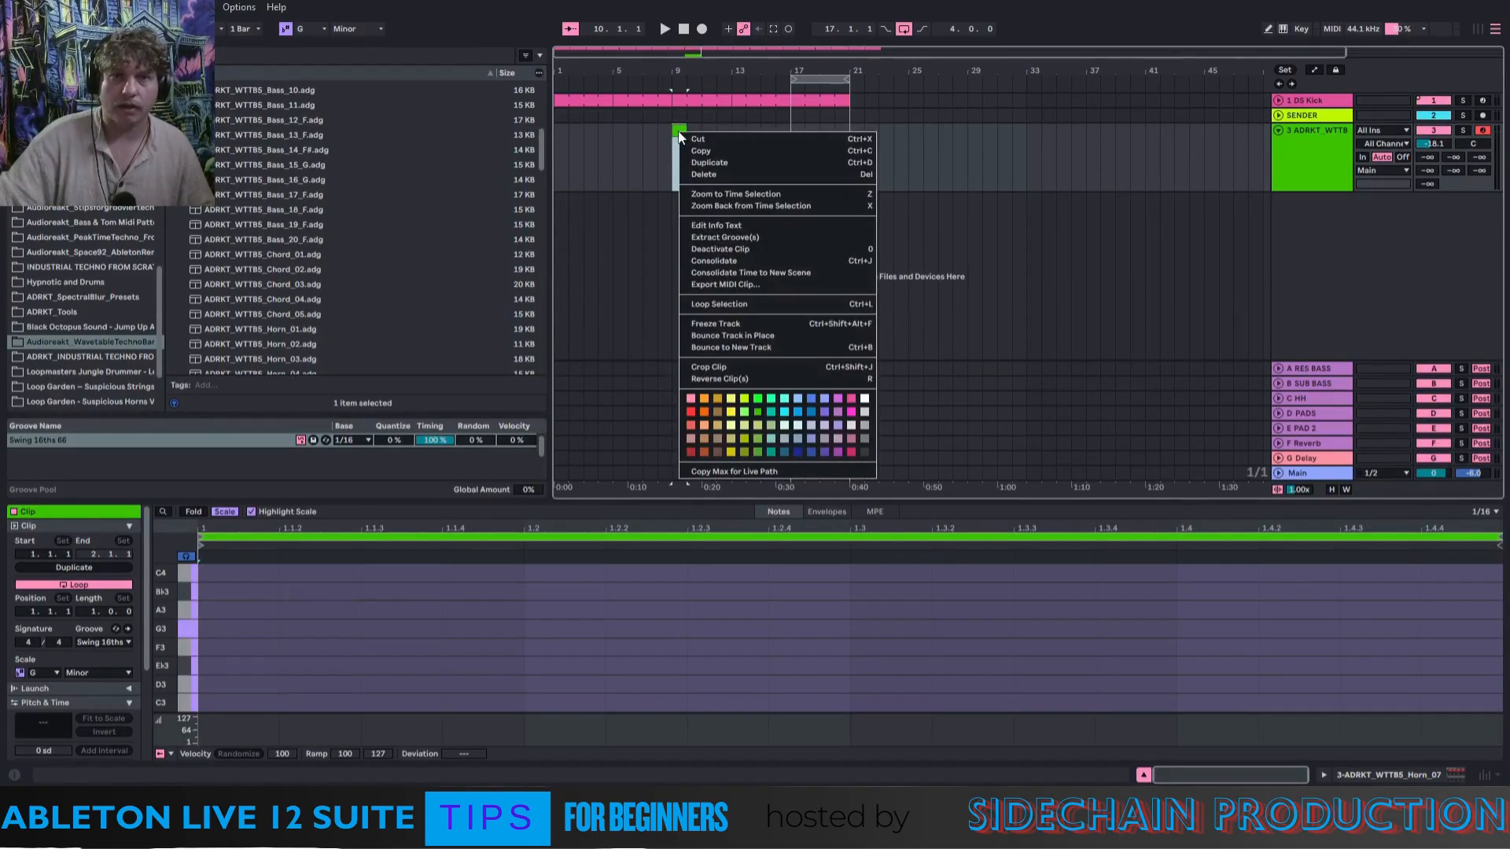
click(729, 262)
double_click(205, 629)
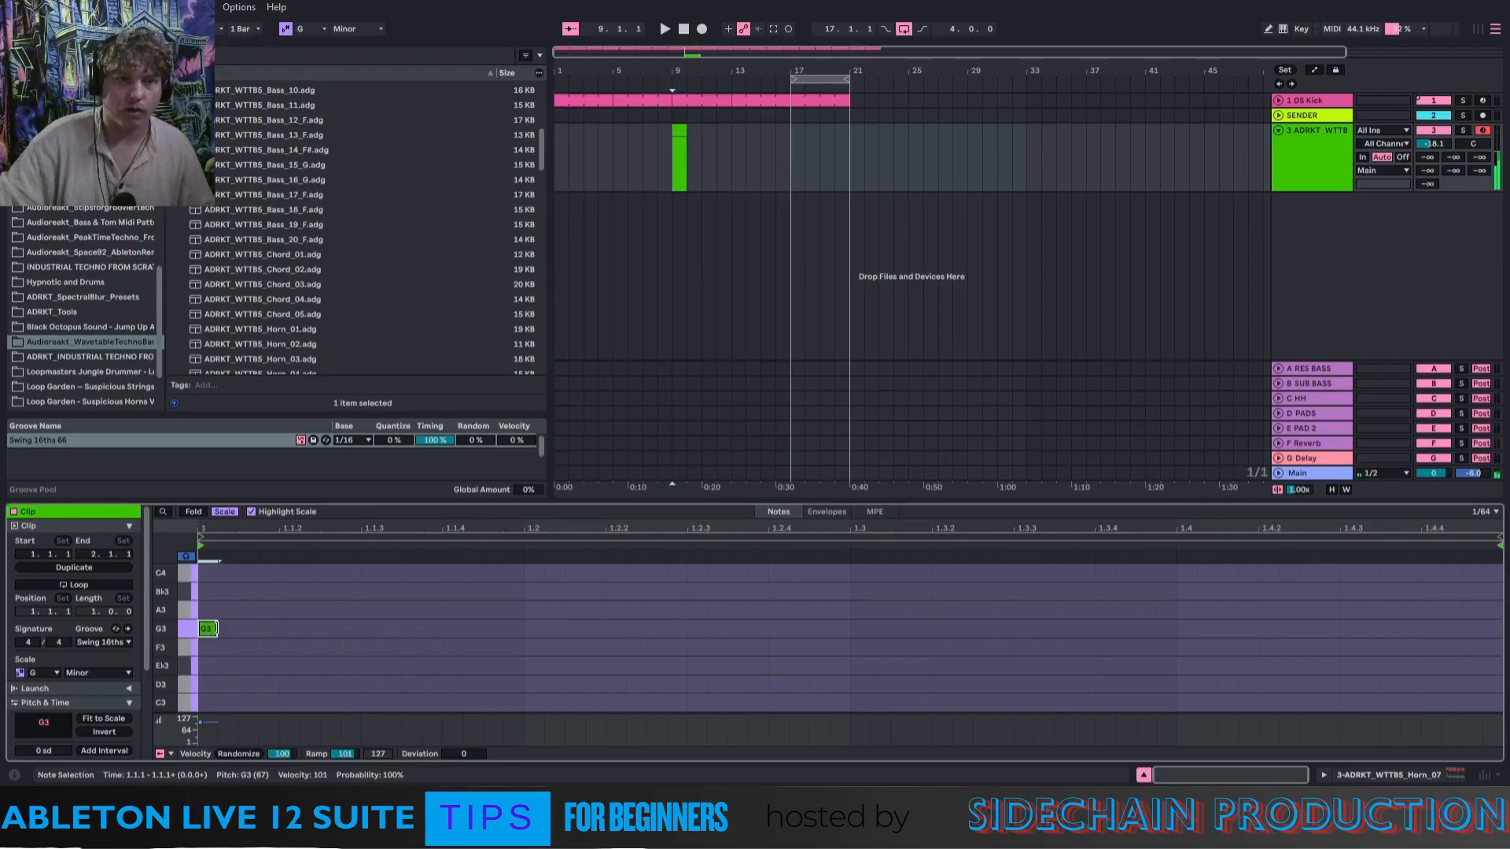
Lengthen the G3 note to fill the whole one-bar horn clip and transpose it down two octaves to G1.
drag(217, 629, 1375, 631)
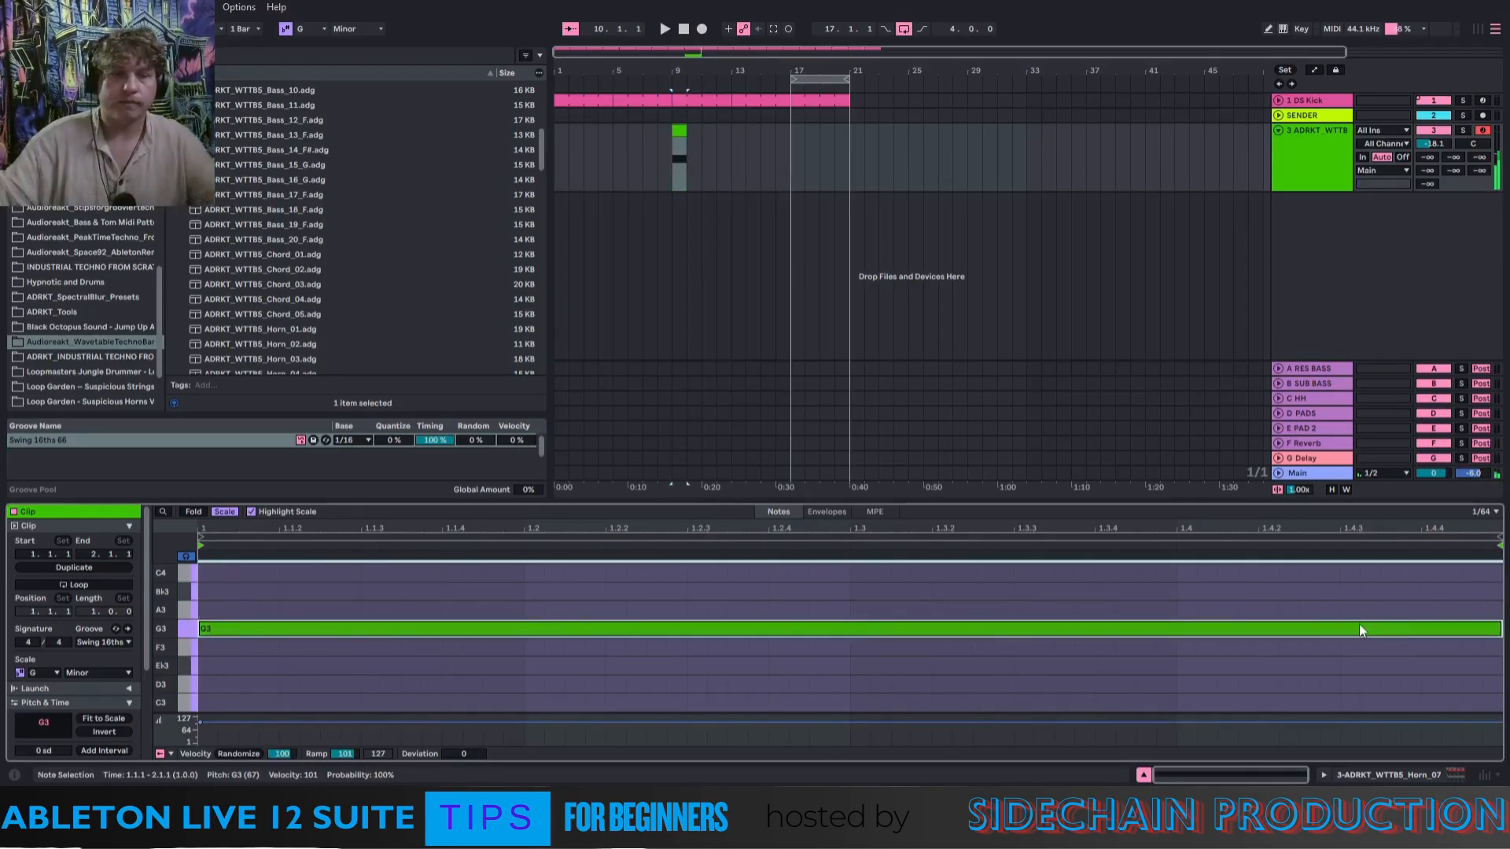
key(shift+Down)
key(shift+Down)
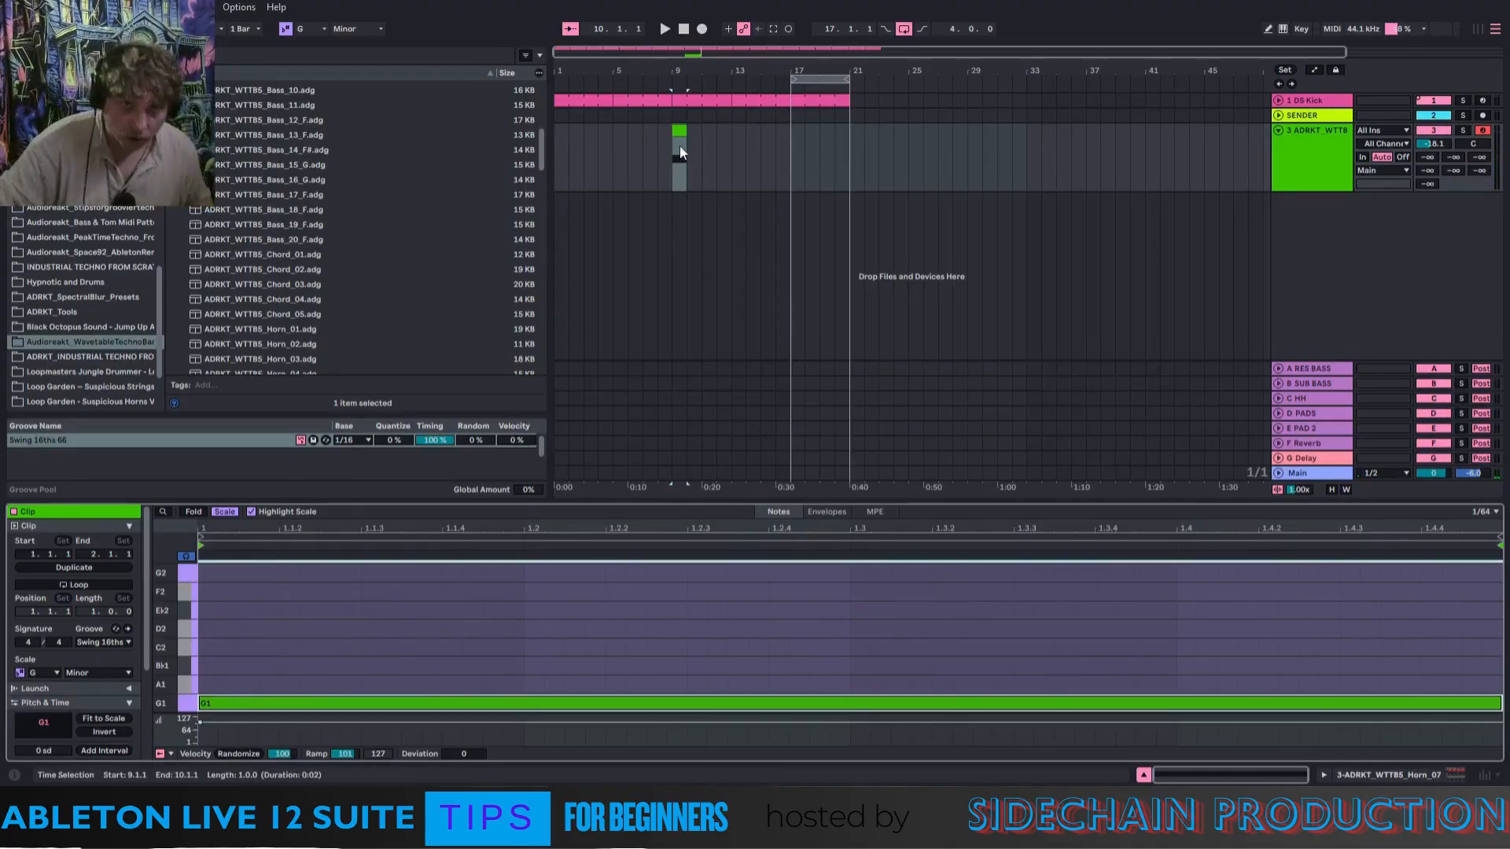
Play from bar 1, move the horn clip to bar 8 and trim its start to 8.3 so it ends at bar 9.
click(560, 154)
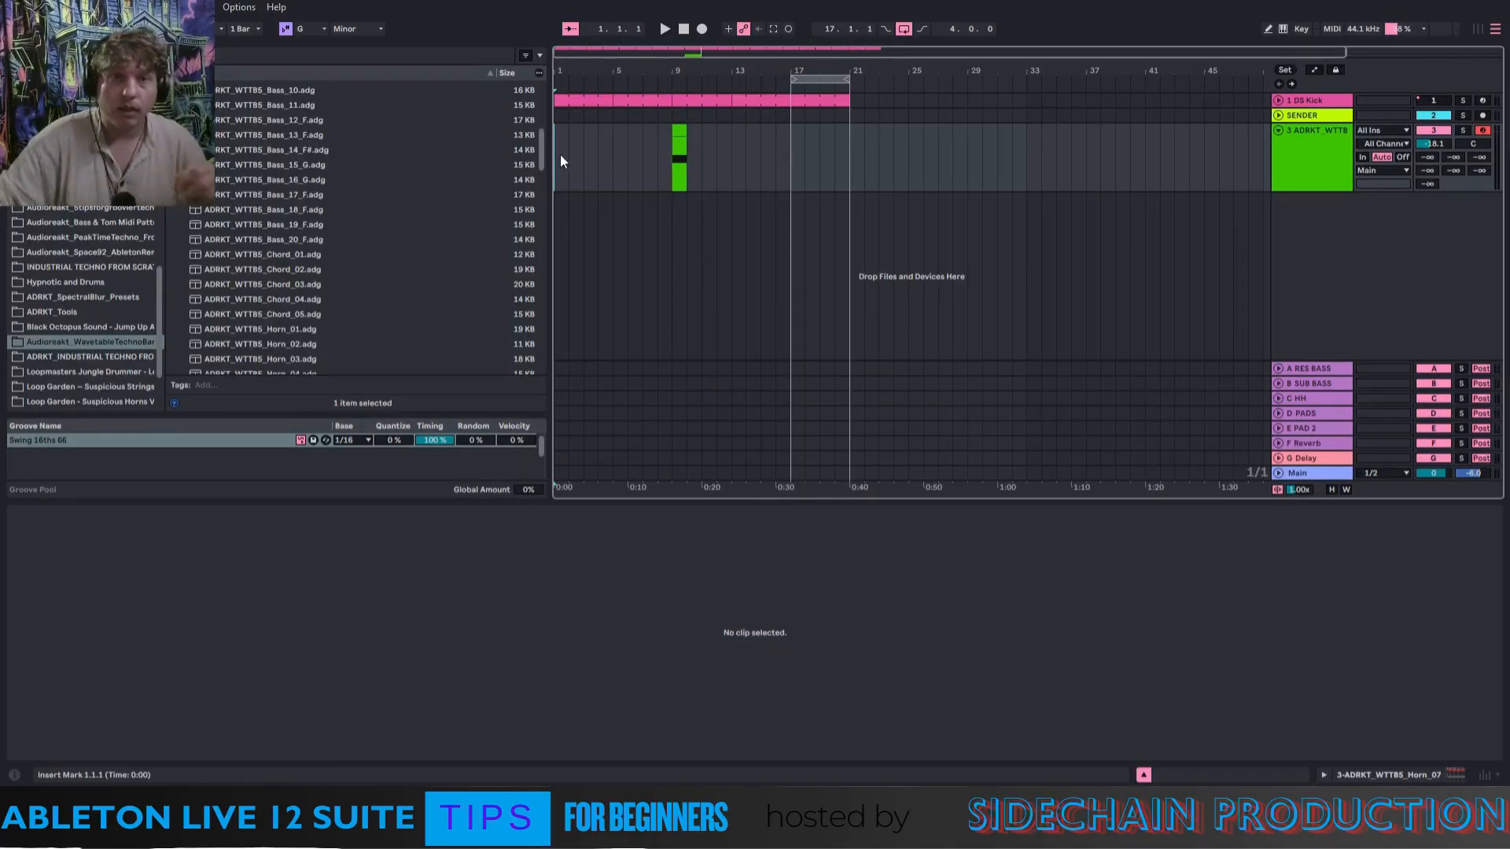
key(space)
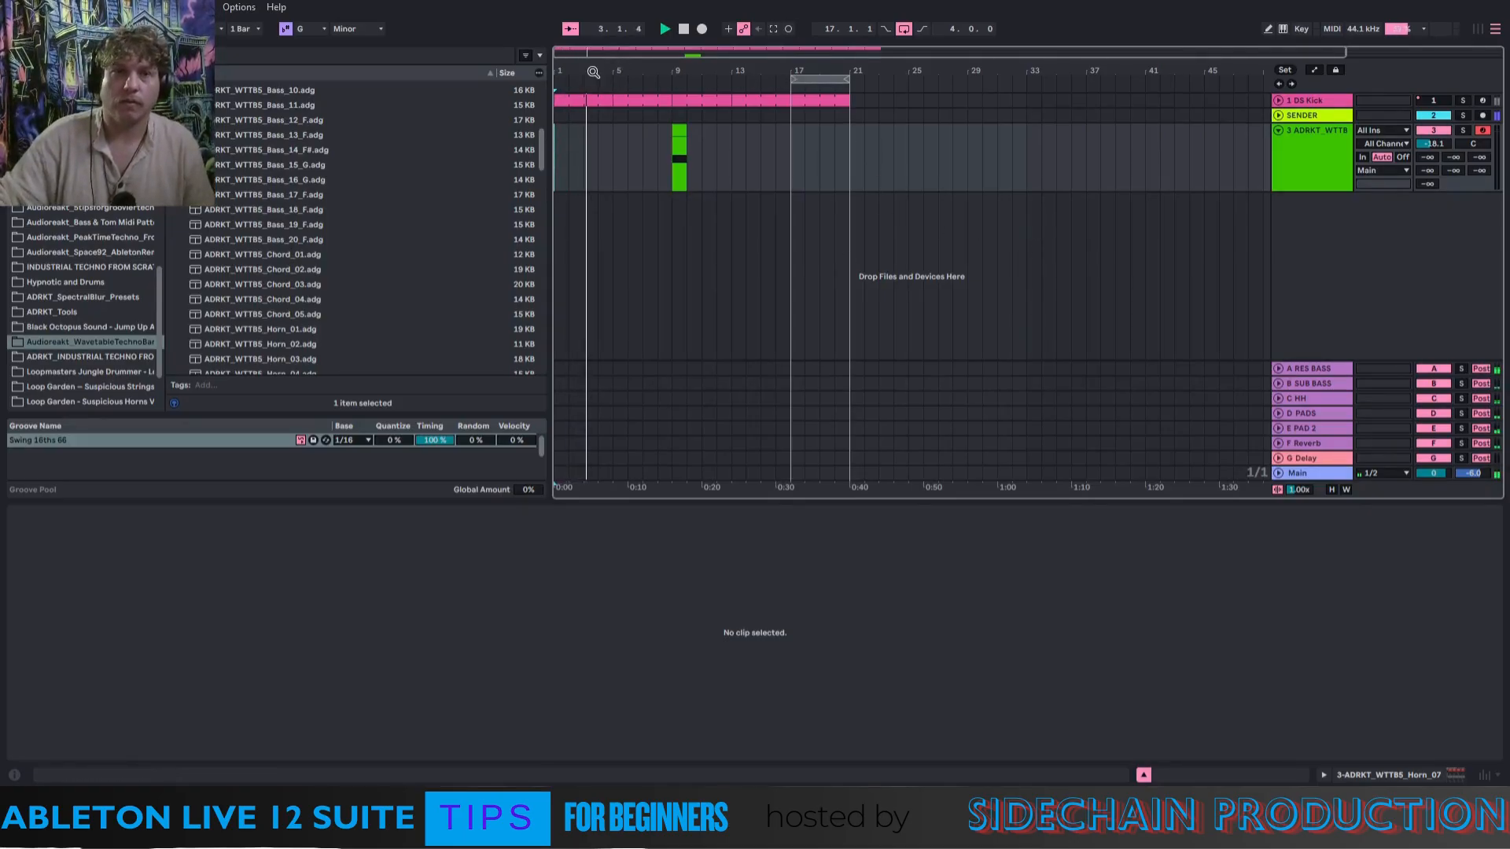
drag(594, 72, 593, 167)
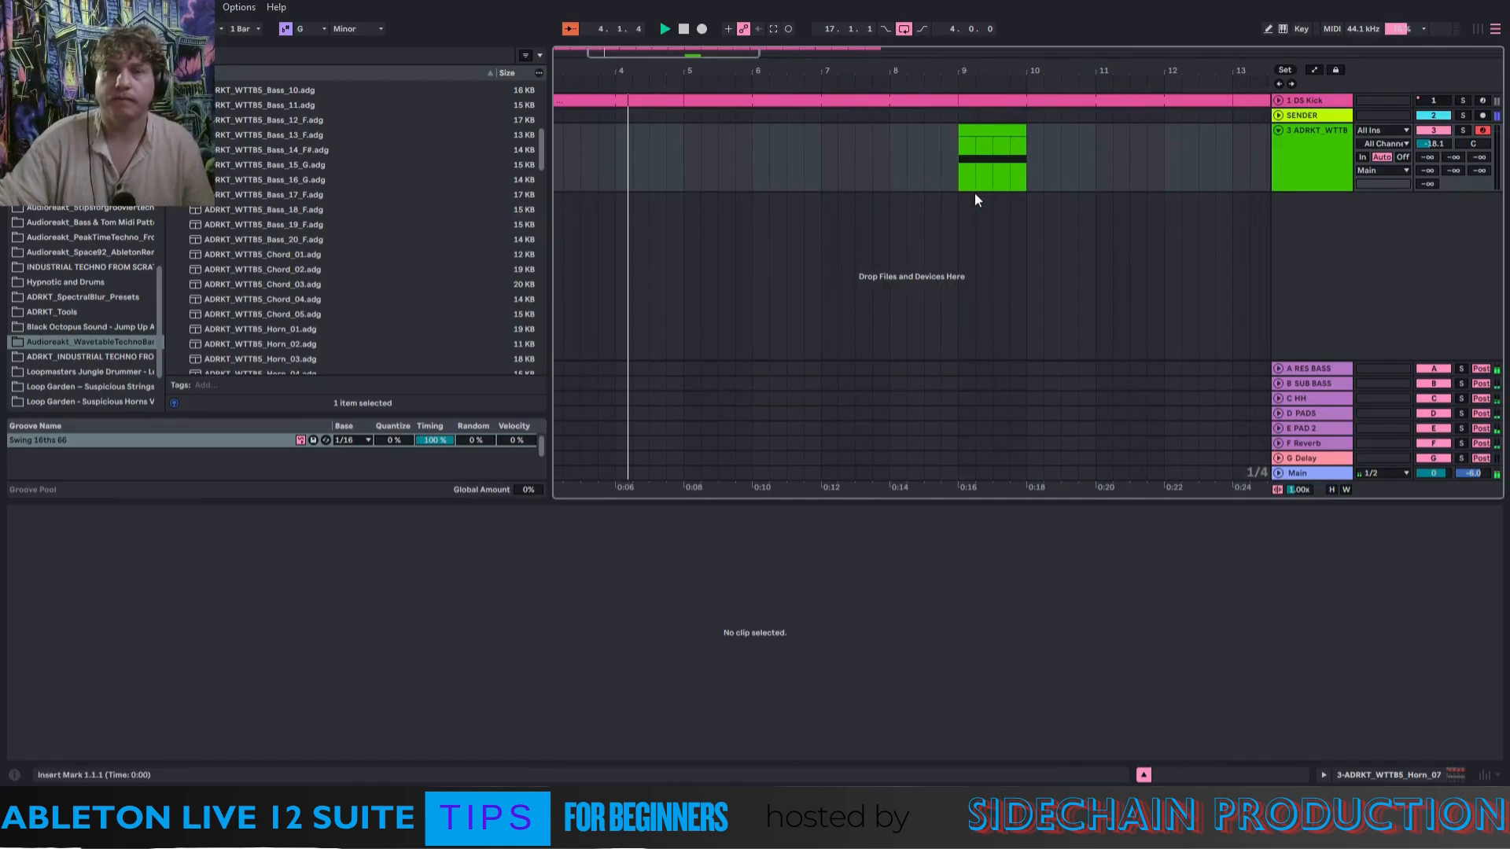
drag(1003, 138, 937, 140)
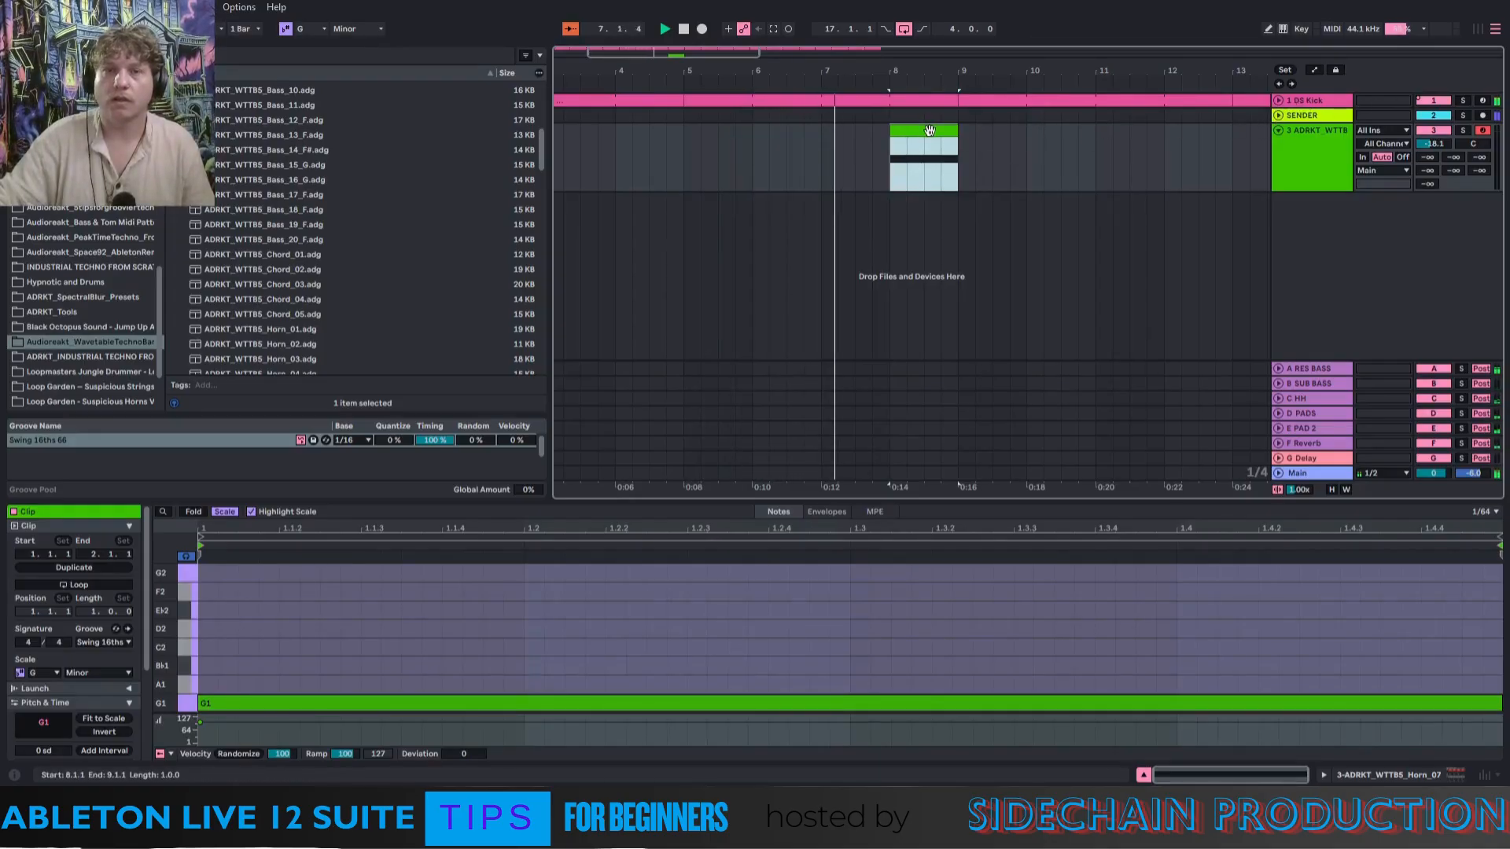
drag(934, 131, 968, 131)
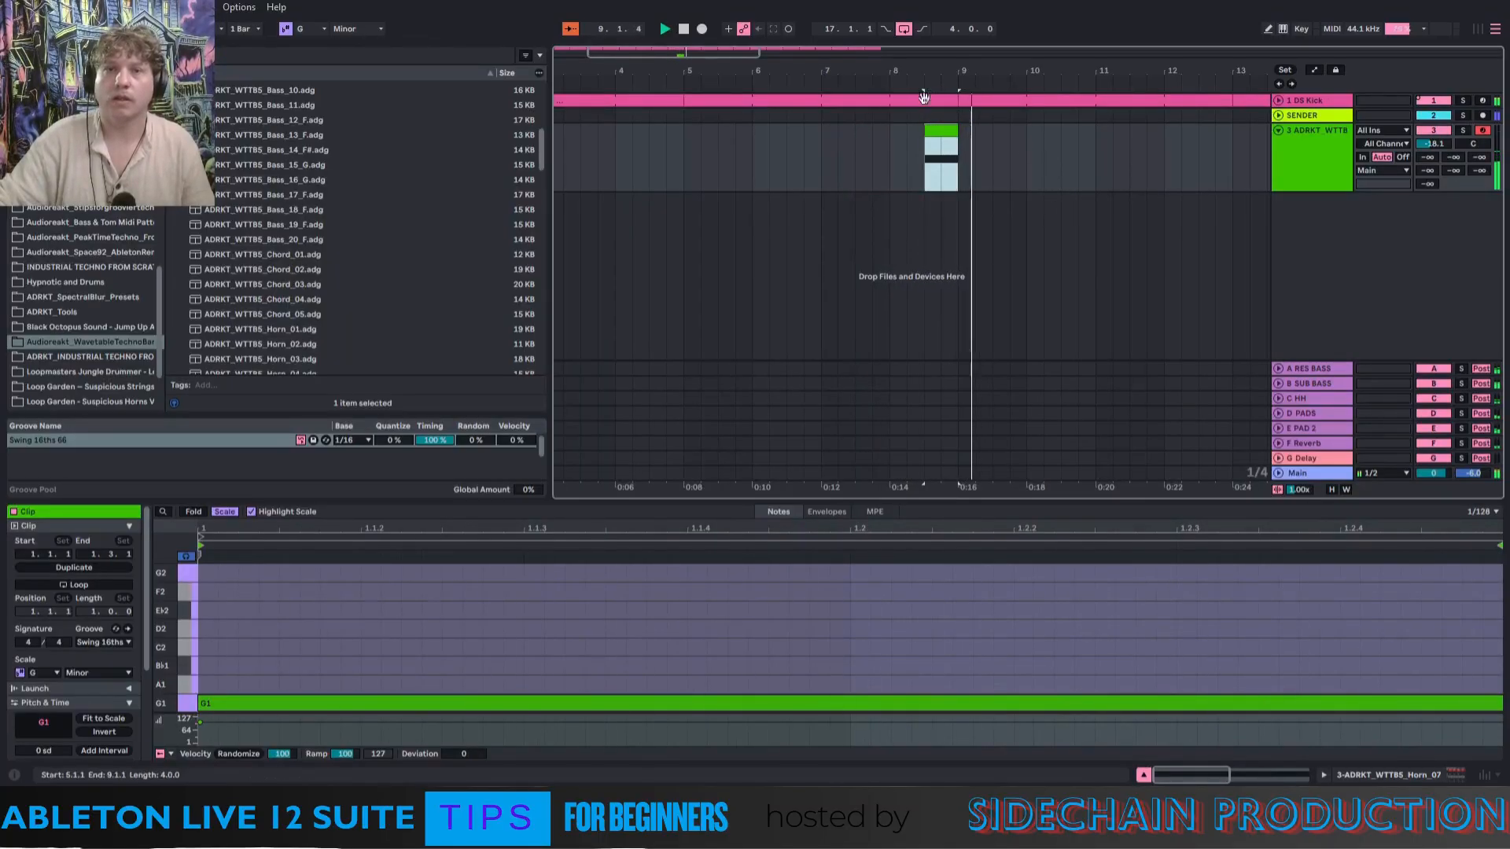
Disarm the horn track for recording and insert a new MIDI track below it.
click(1315, 103)
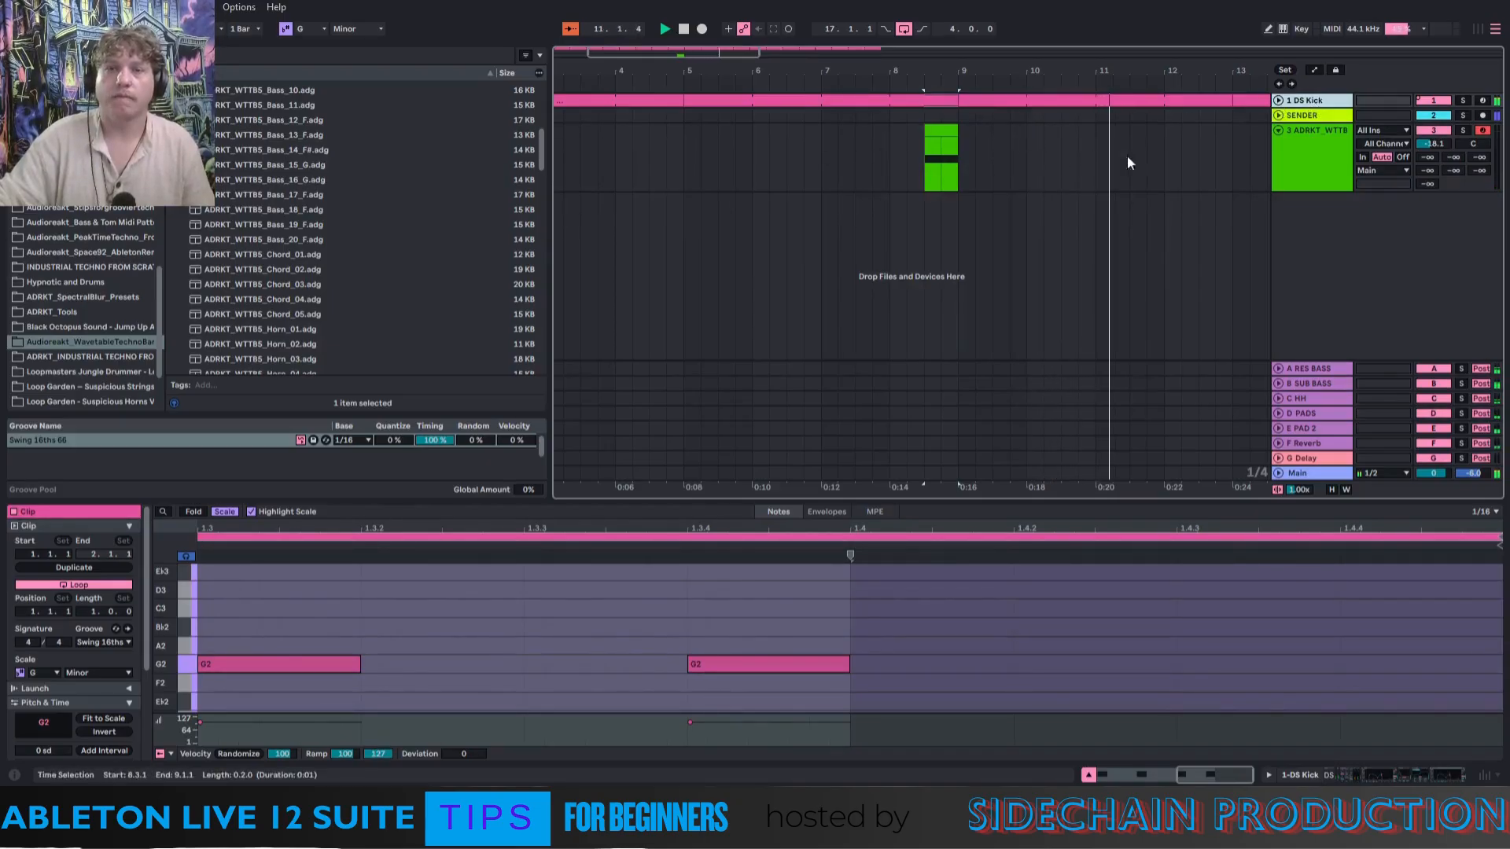
click(1310, 161)
click(1485, 130)
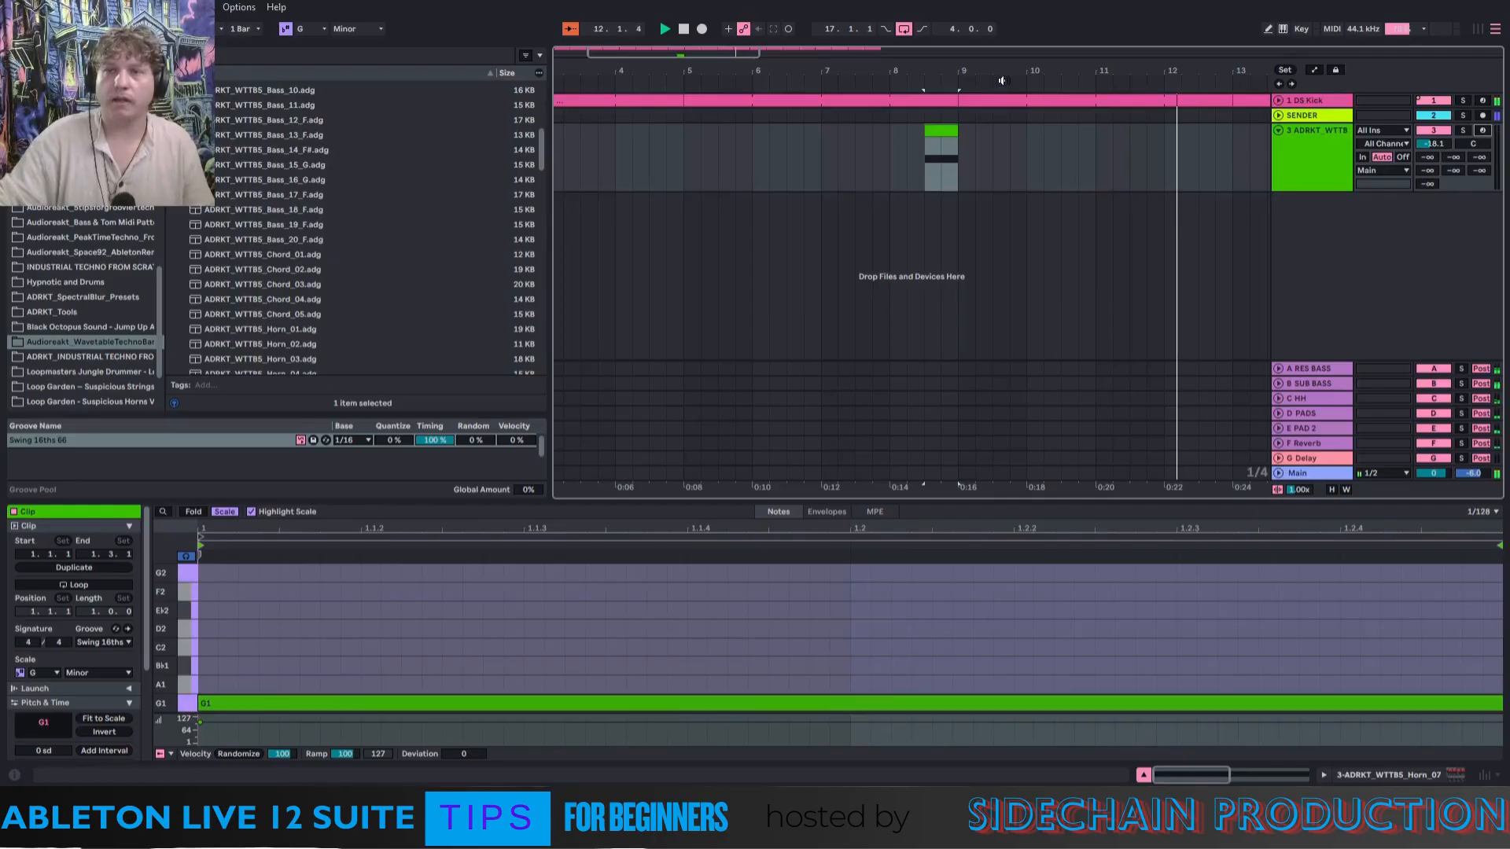
drag(992, 73, 828, 72)
right_click(1308, 231)
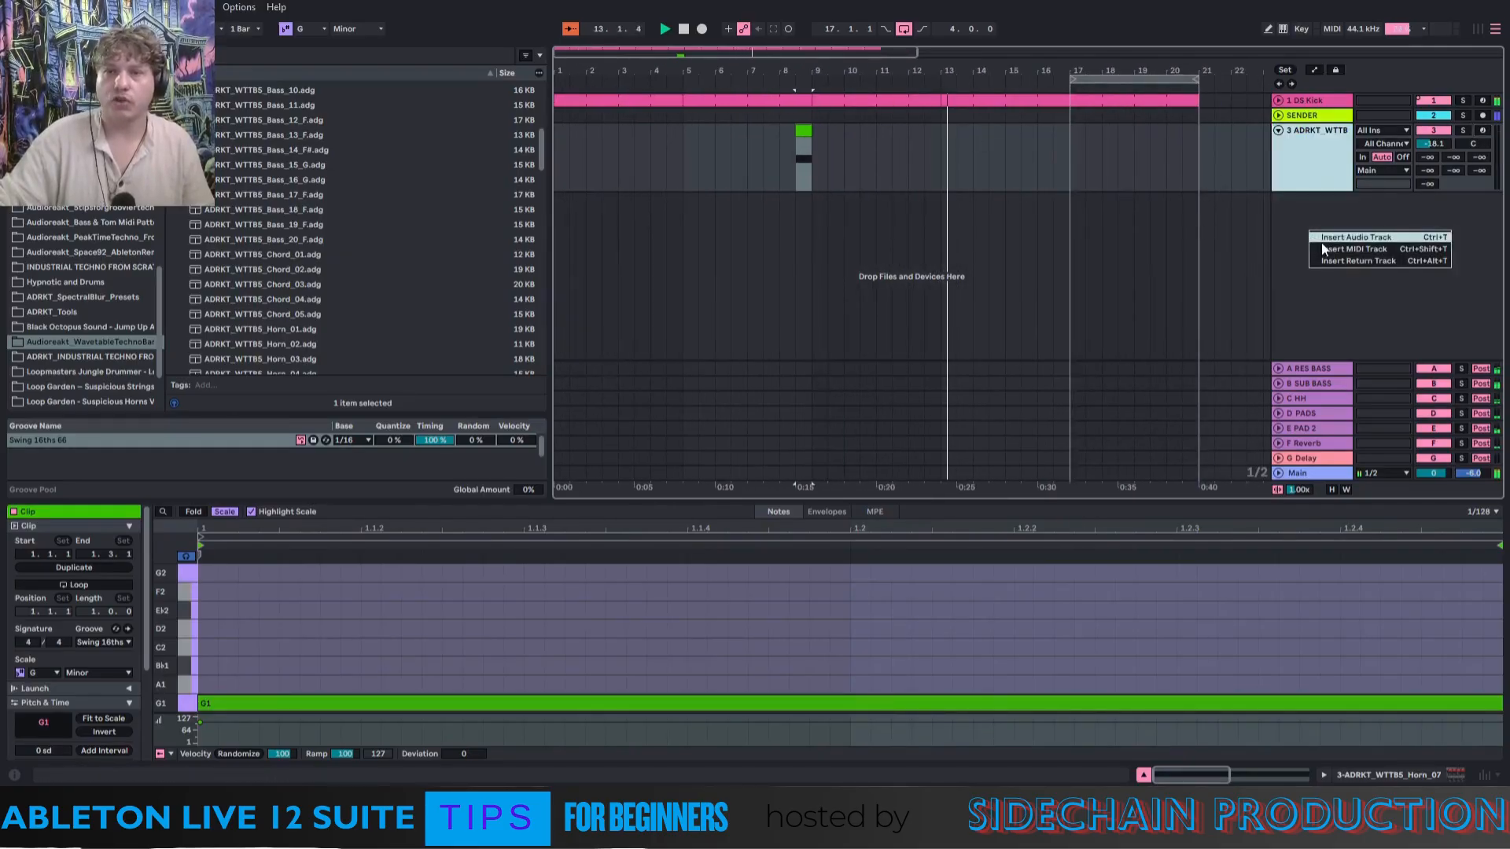
click(1313, 251)
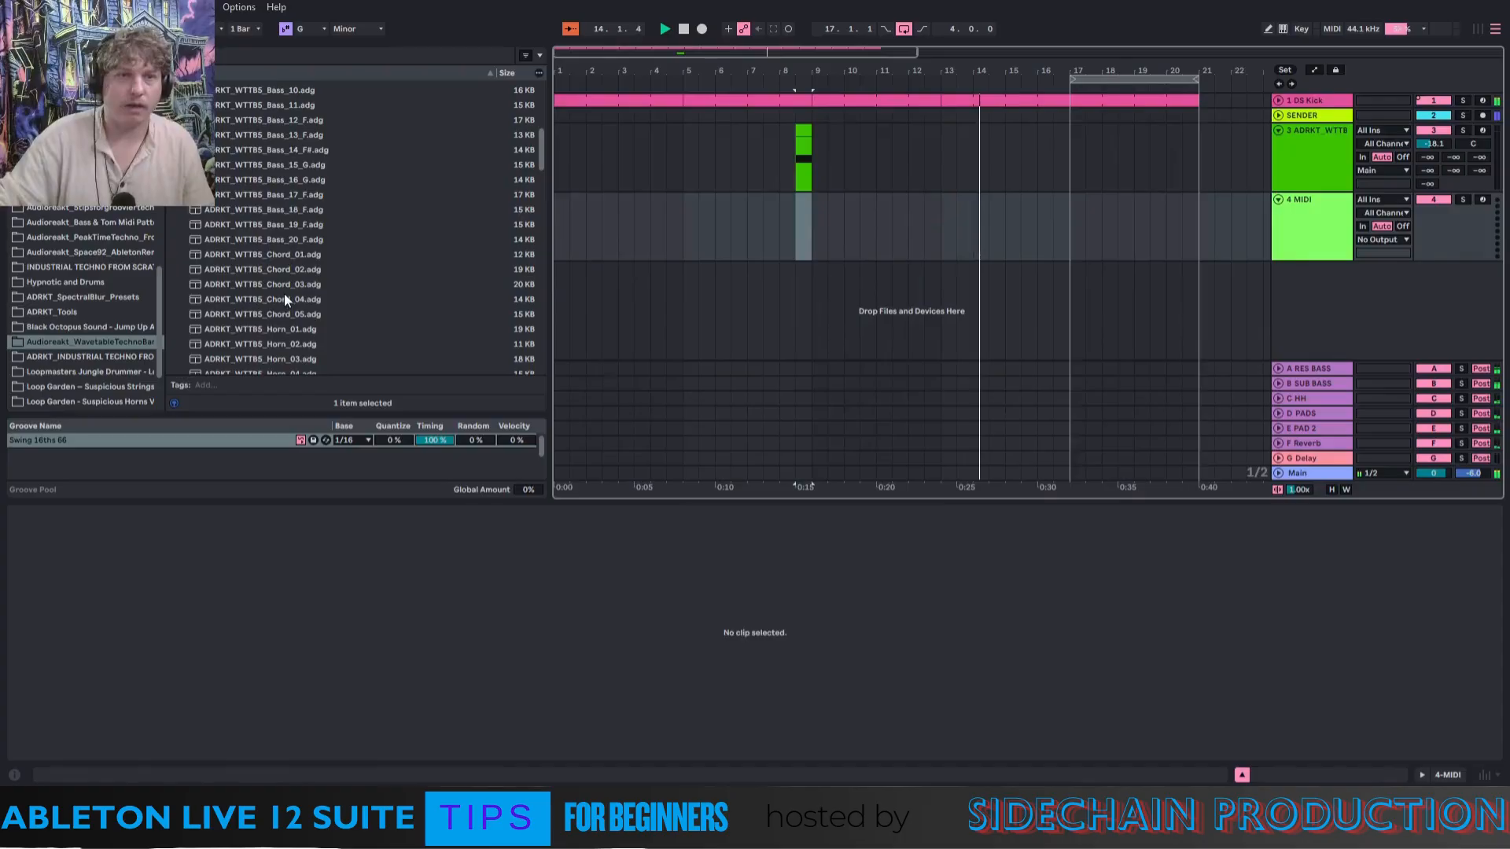
Load the ADRKT_WTTB5_Chord_04 preset onto the new MIDI track and lower the track volume to -11.7 dB.
drag(285, 300, 775, 292)
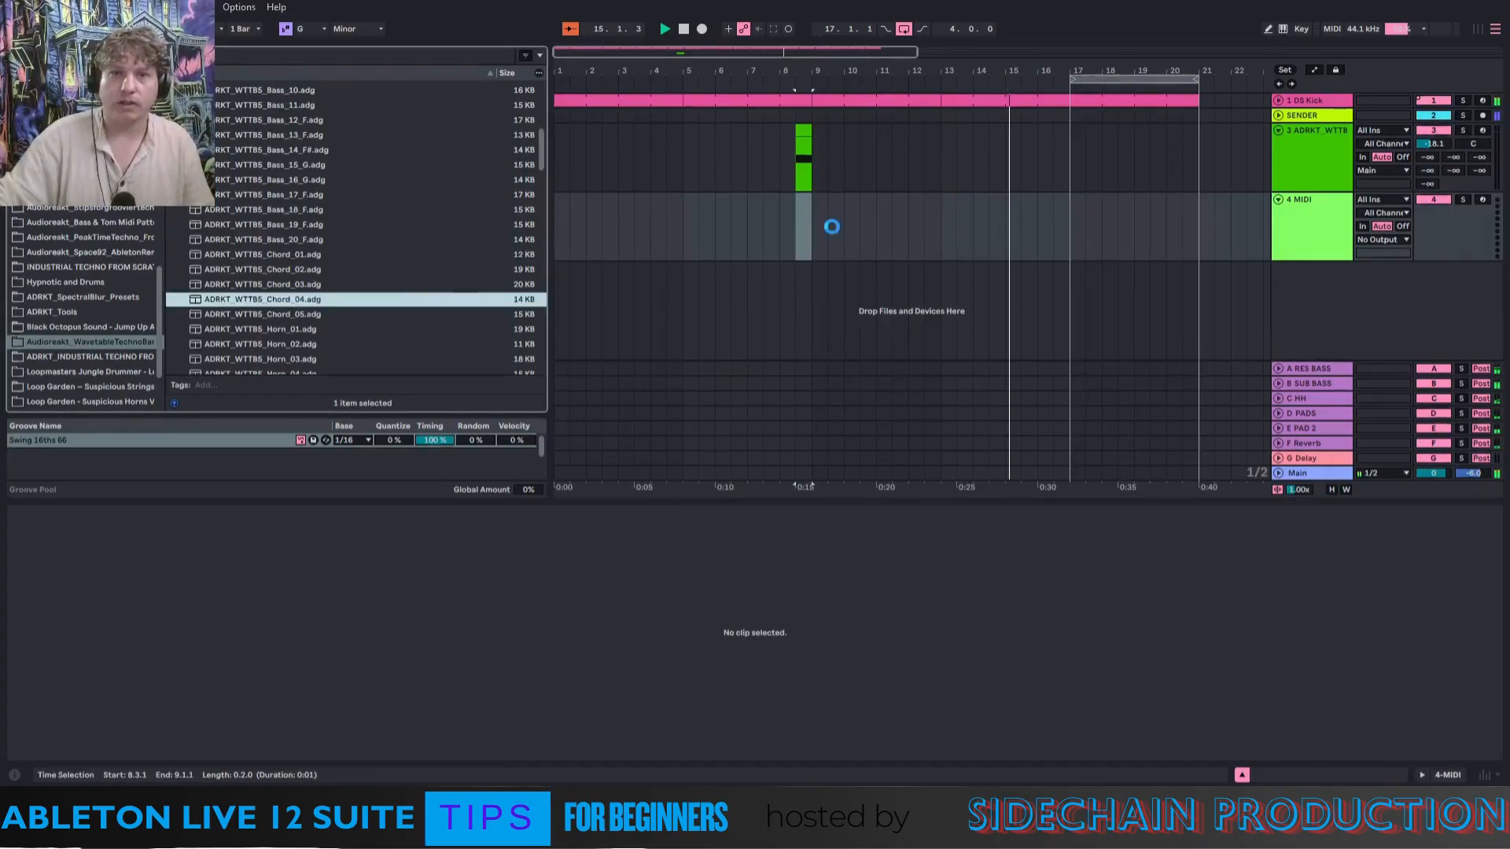
drag(831, 227, 816, 256)
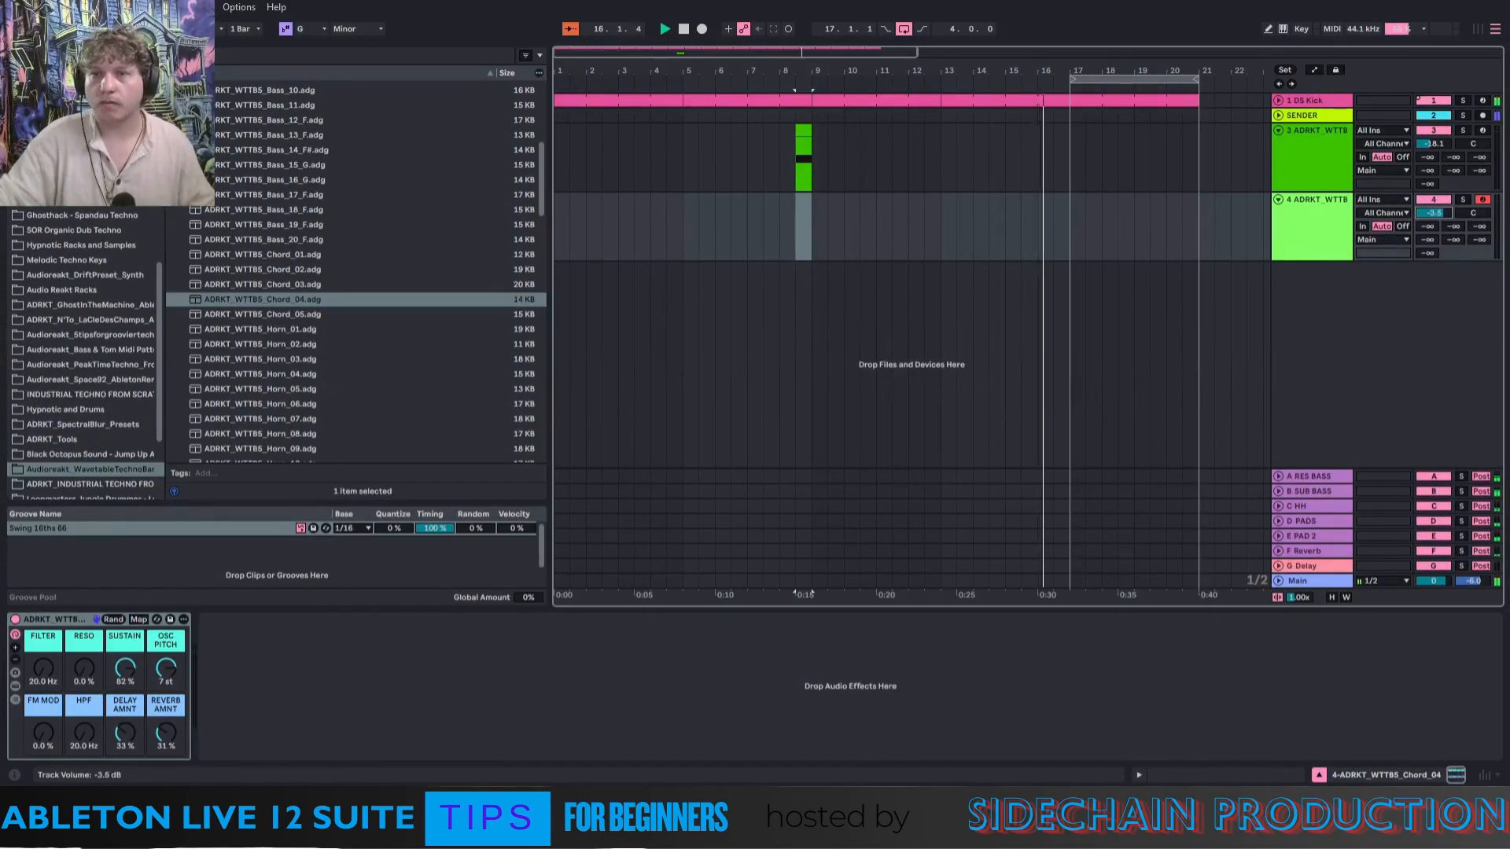
drag(1435, 213, 1434, 215)
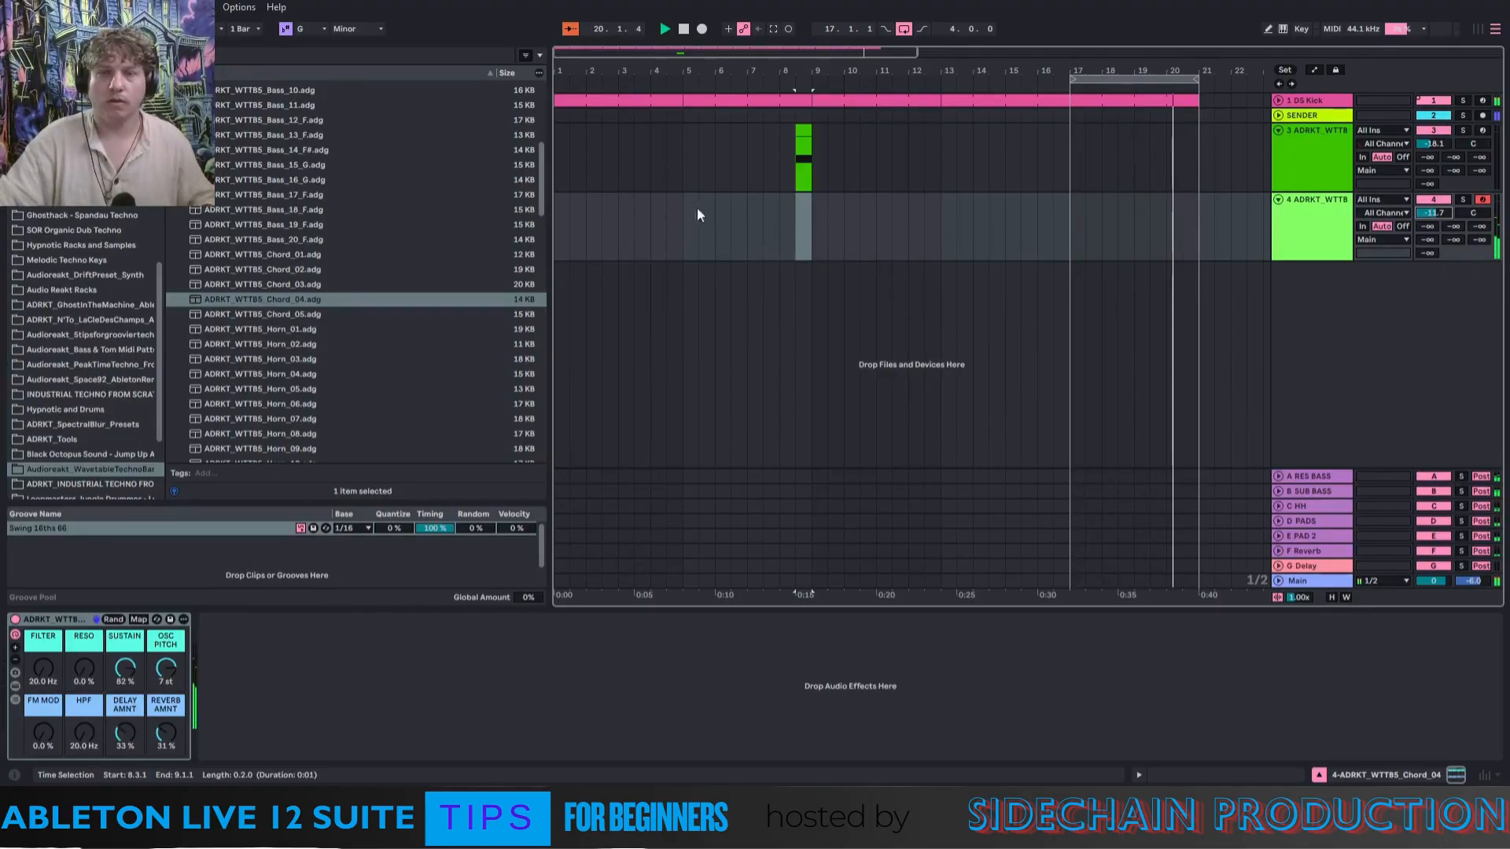
Create a MIDI clip on the chord track spanning bars 9 to 21 and consolidate it into one 12-bar clip.
double_click(563, 214)
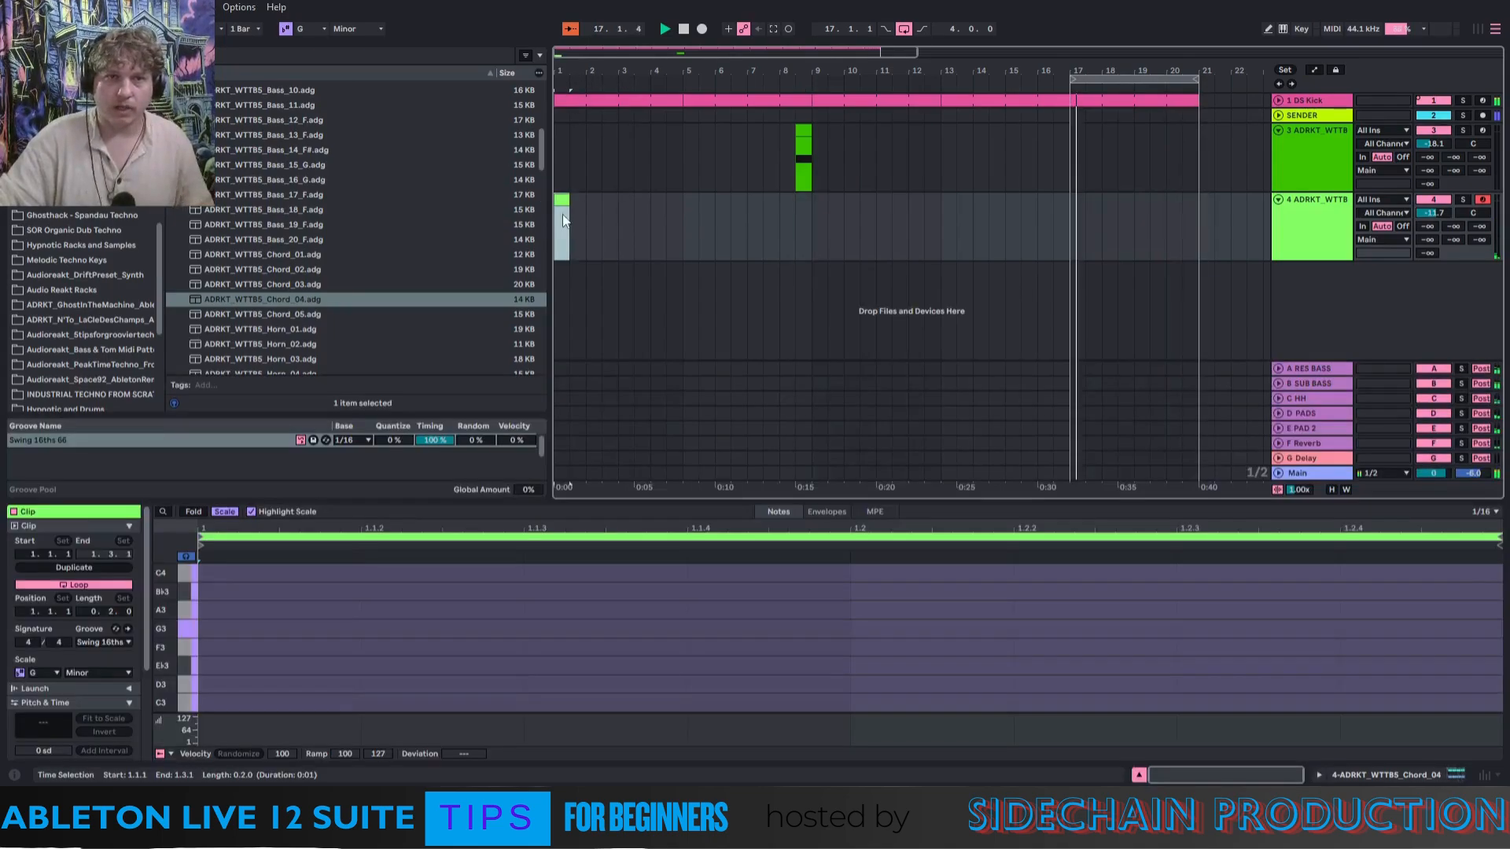
drag(566, 198, 1199, 198)
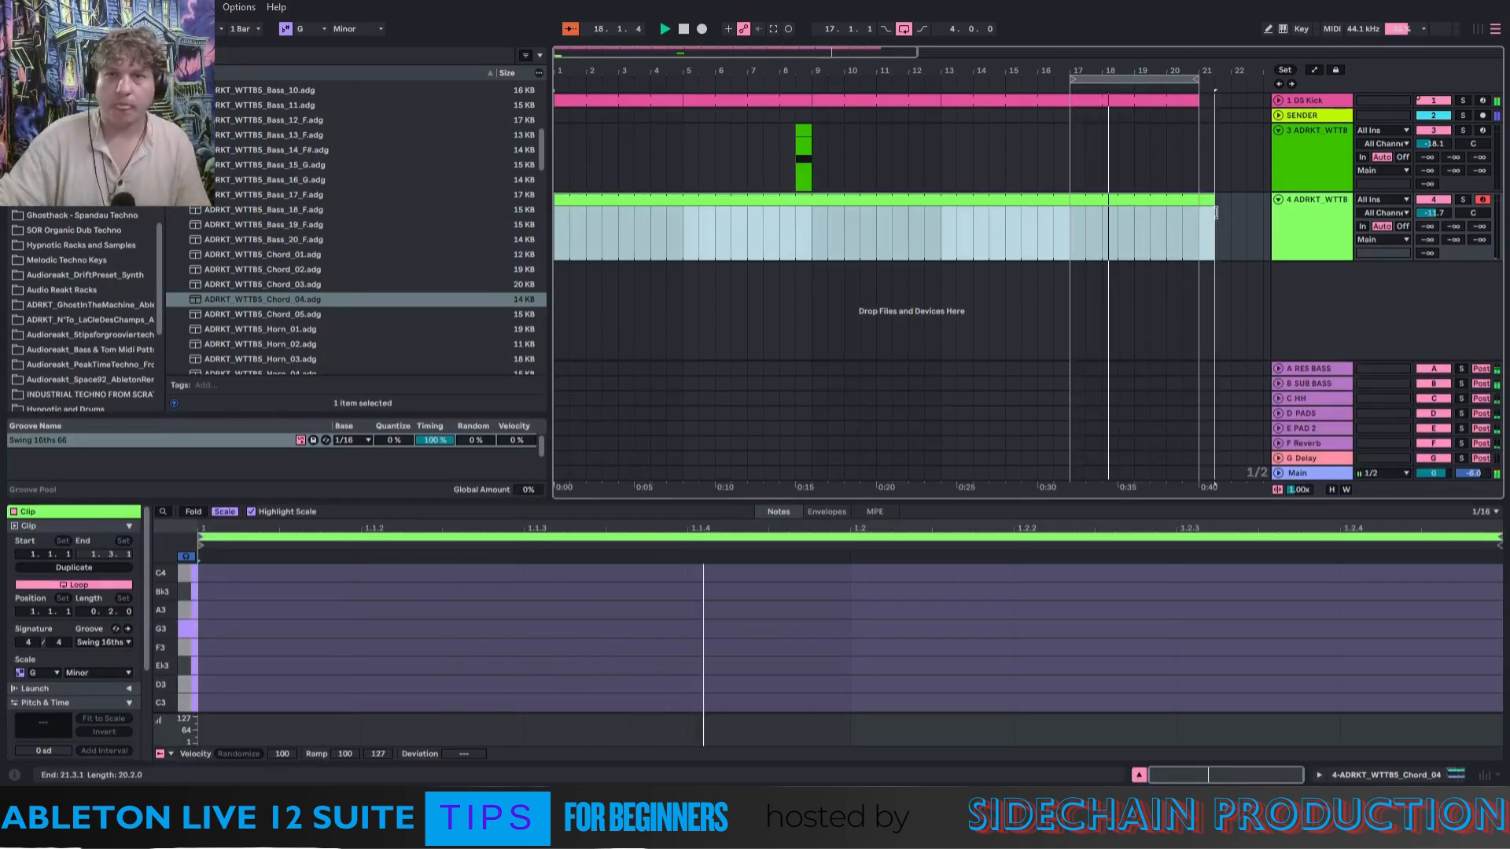
drag(550, 196, 812, 198)
right_click(835, 202)
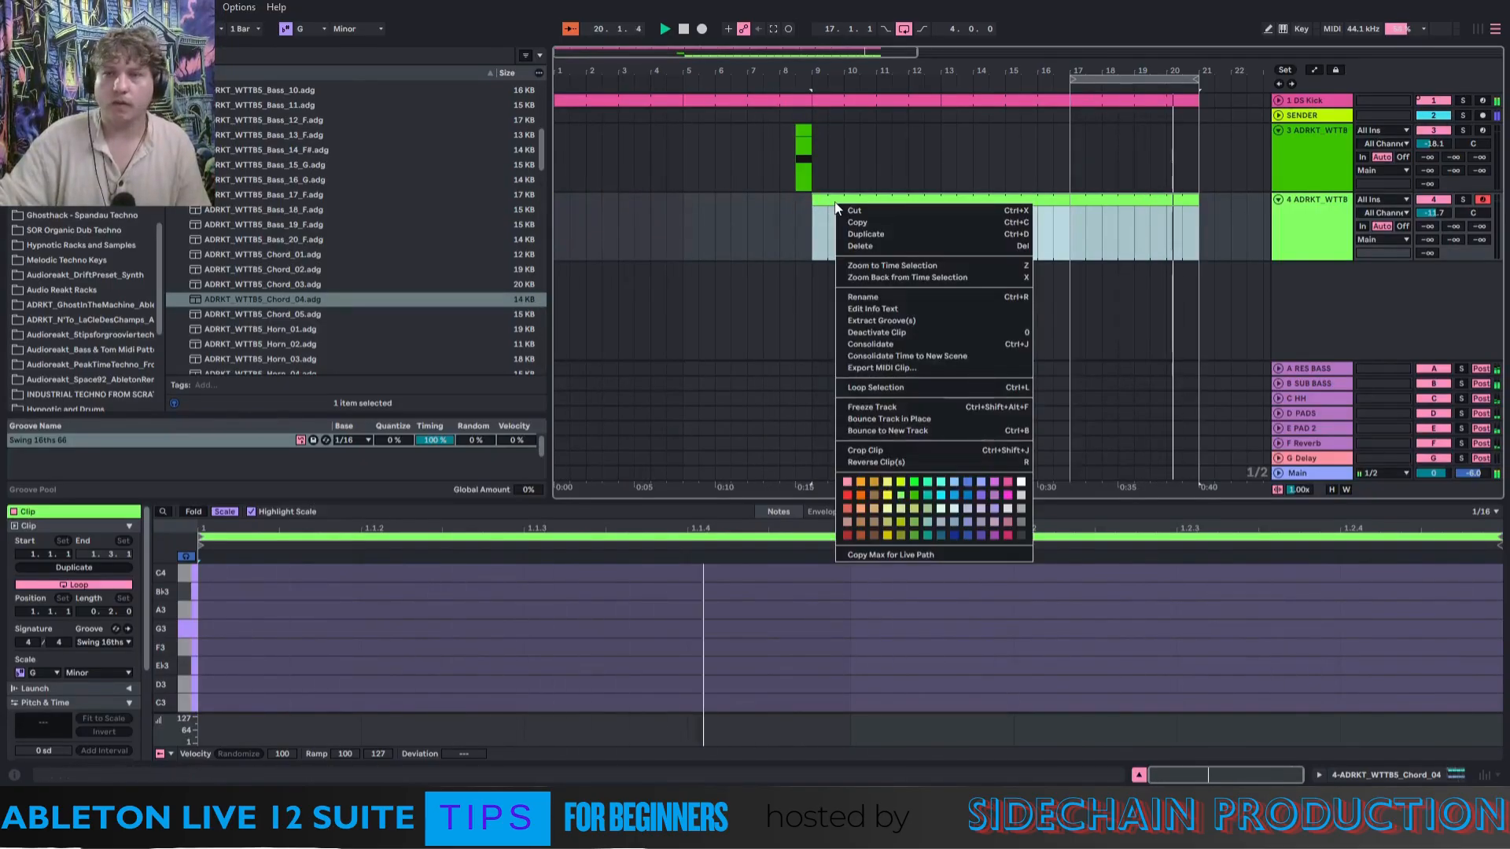
click(889, 323)
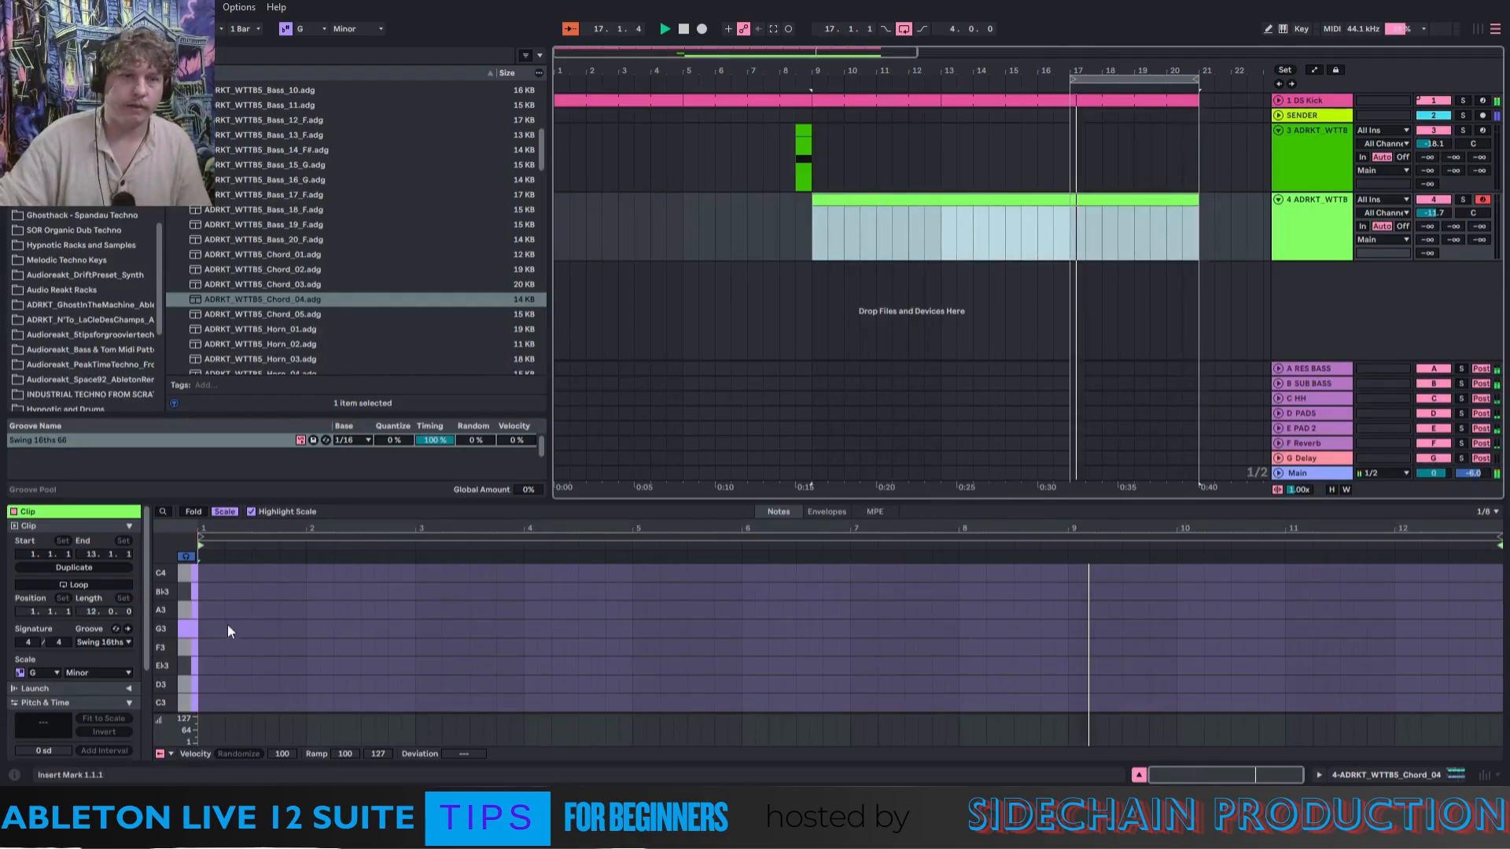
Build a half-bar chord of G4, B♭4 and D5 at the chord clip's start and transpose it down one octave.
double_click(204, 630)
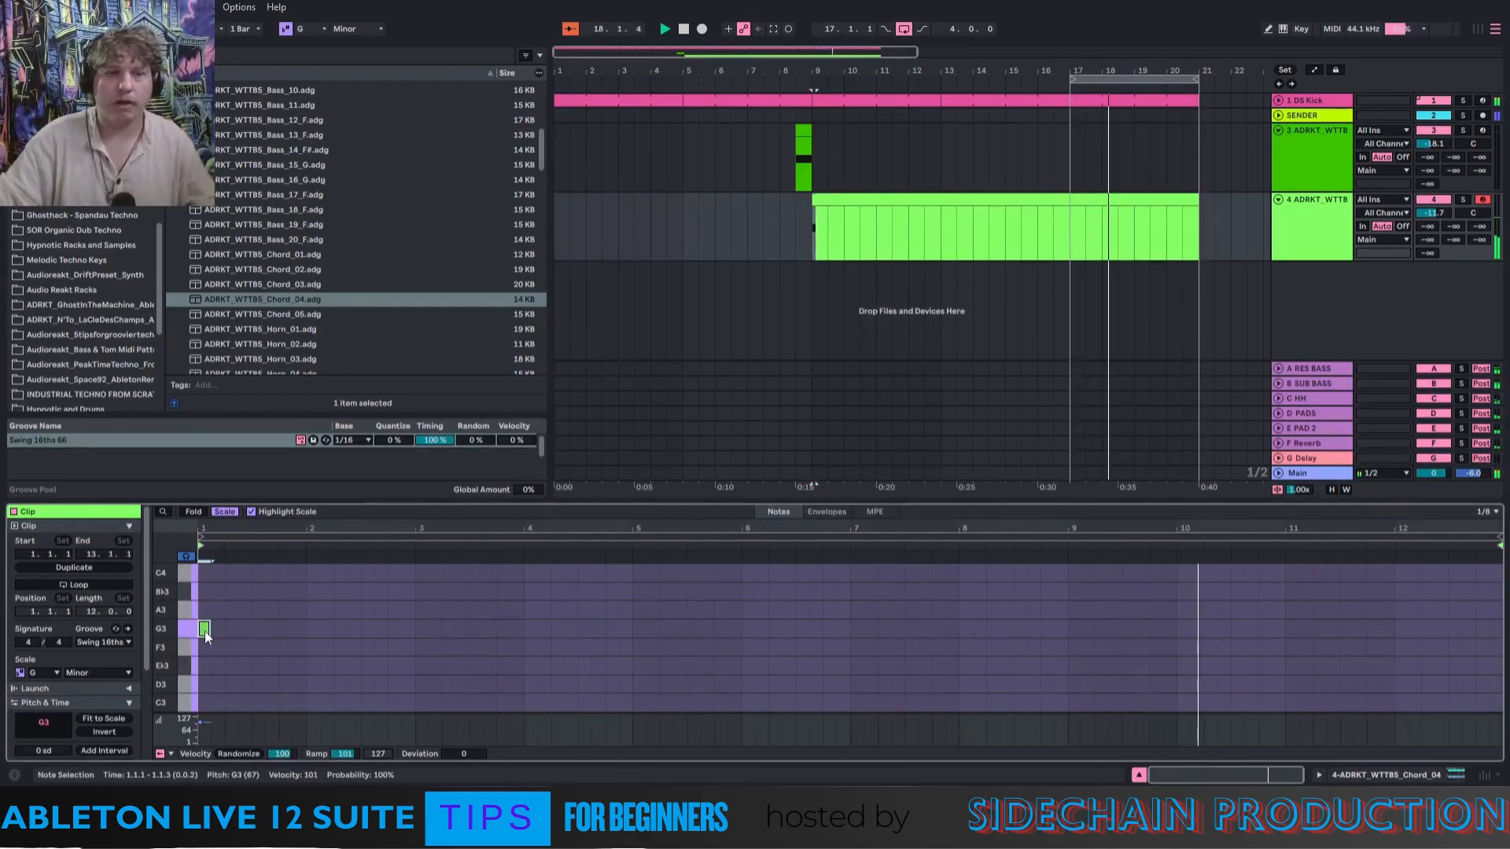
key(shift+Up)
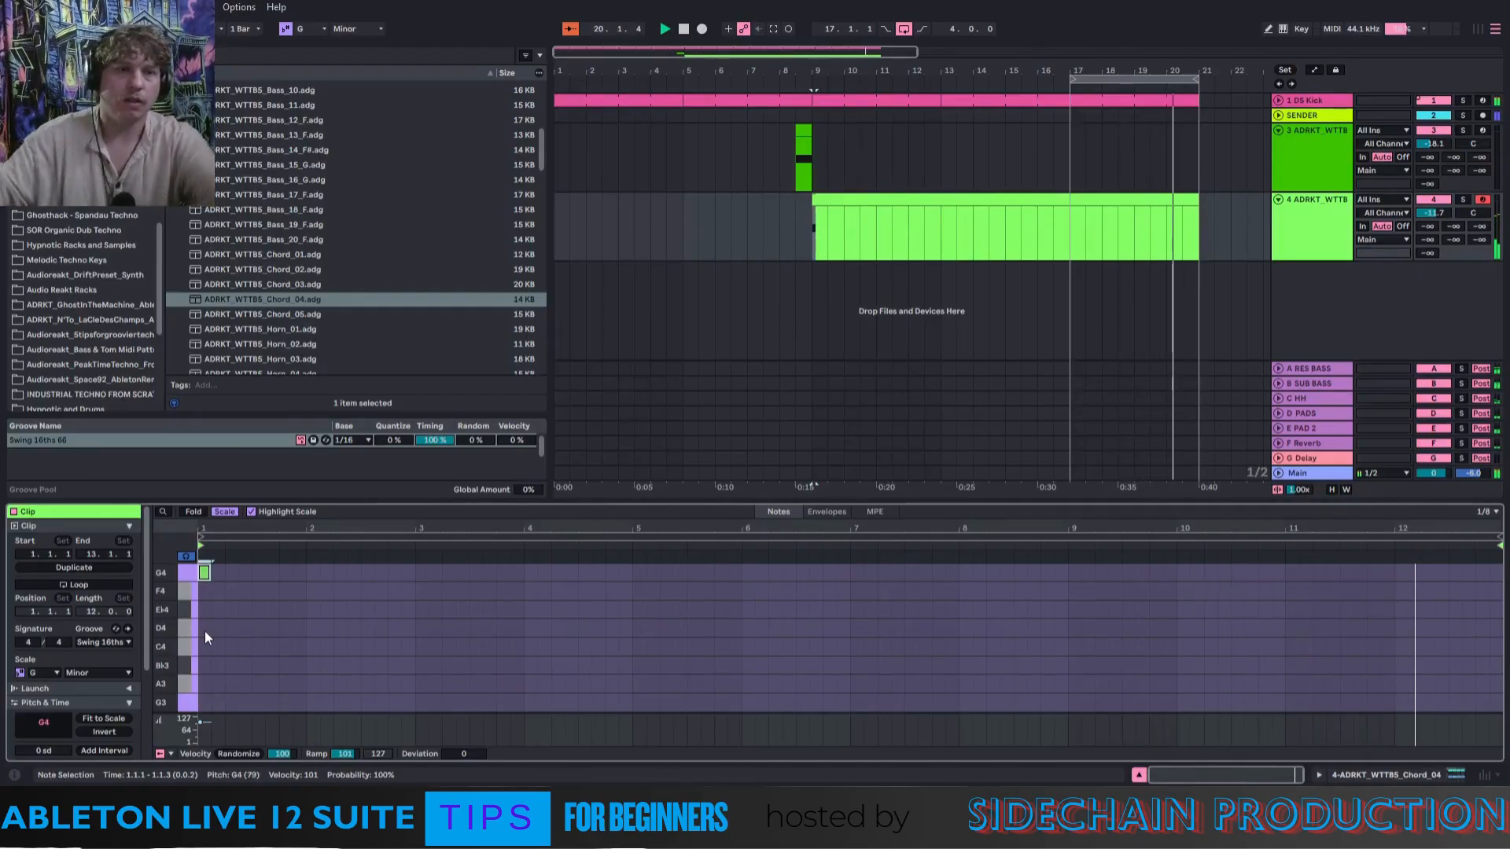
drag(208, 574, 250, 574)
scroll(236, 623, up, 2)
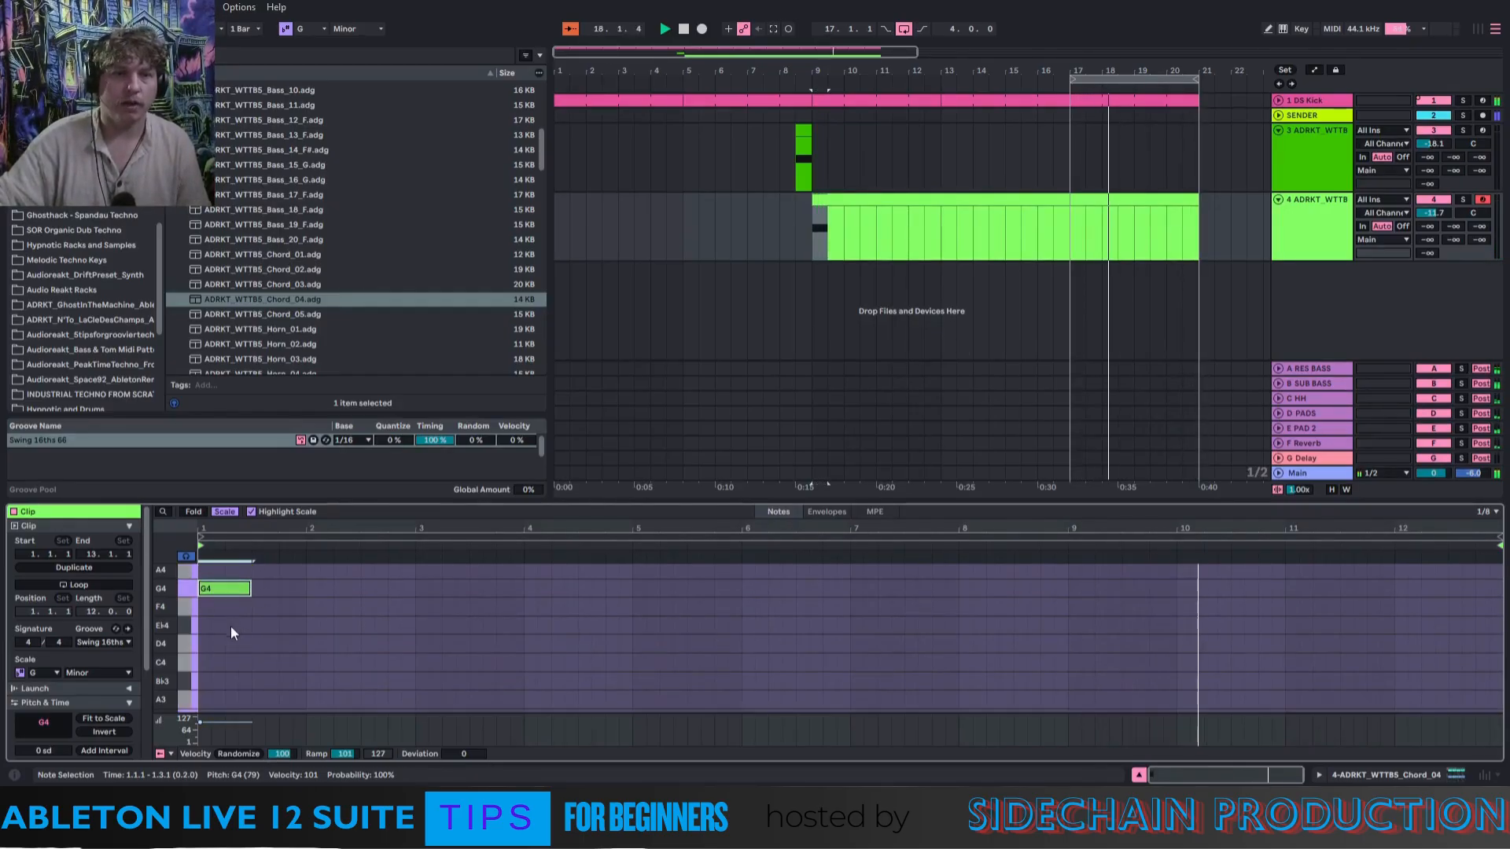
scroll(219, 611, up, 2)
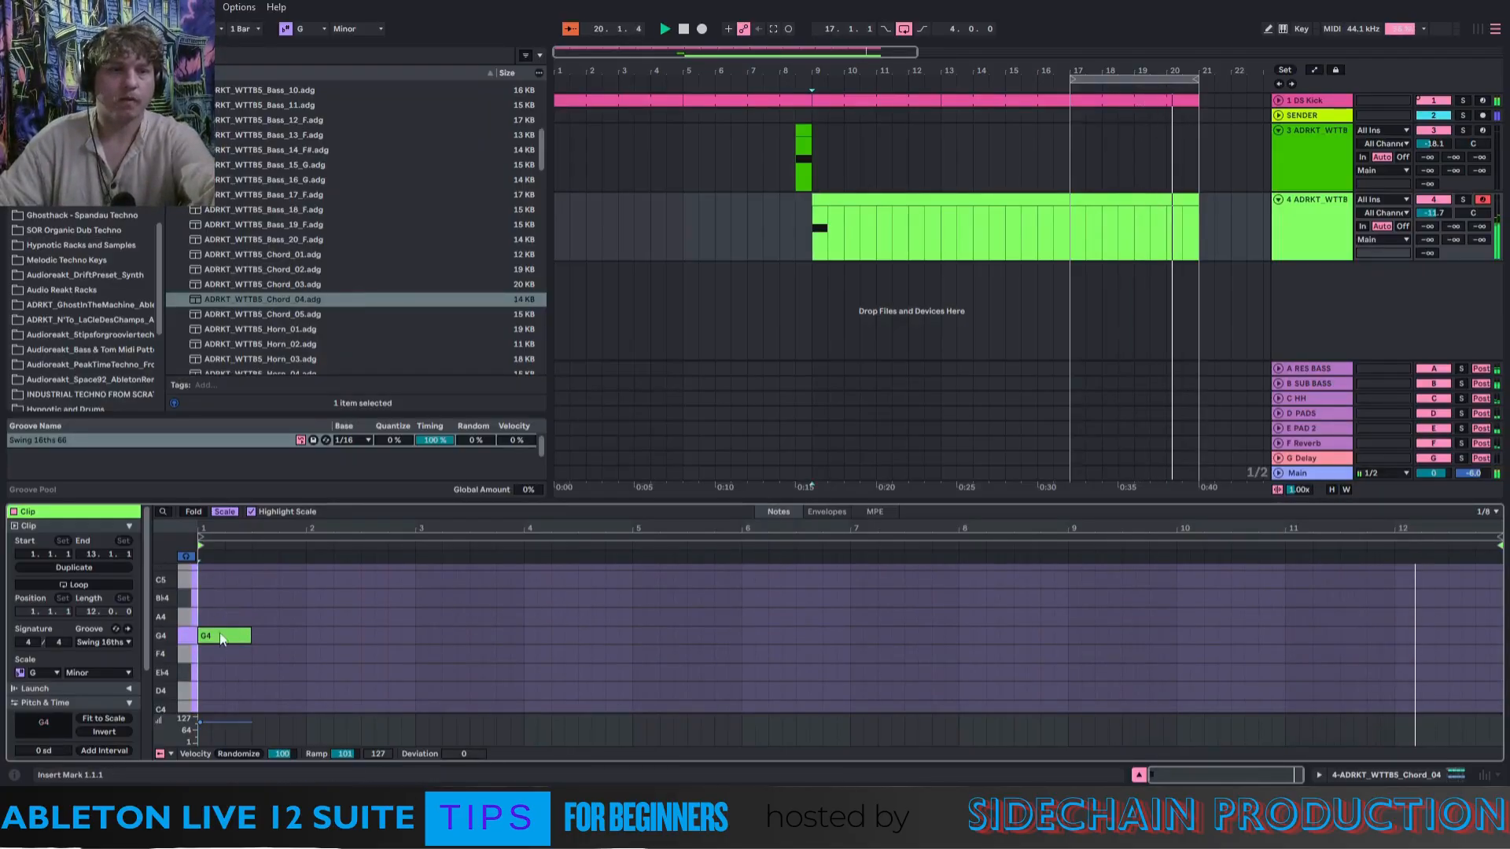
double_click(223, 599)
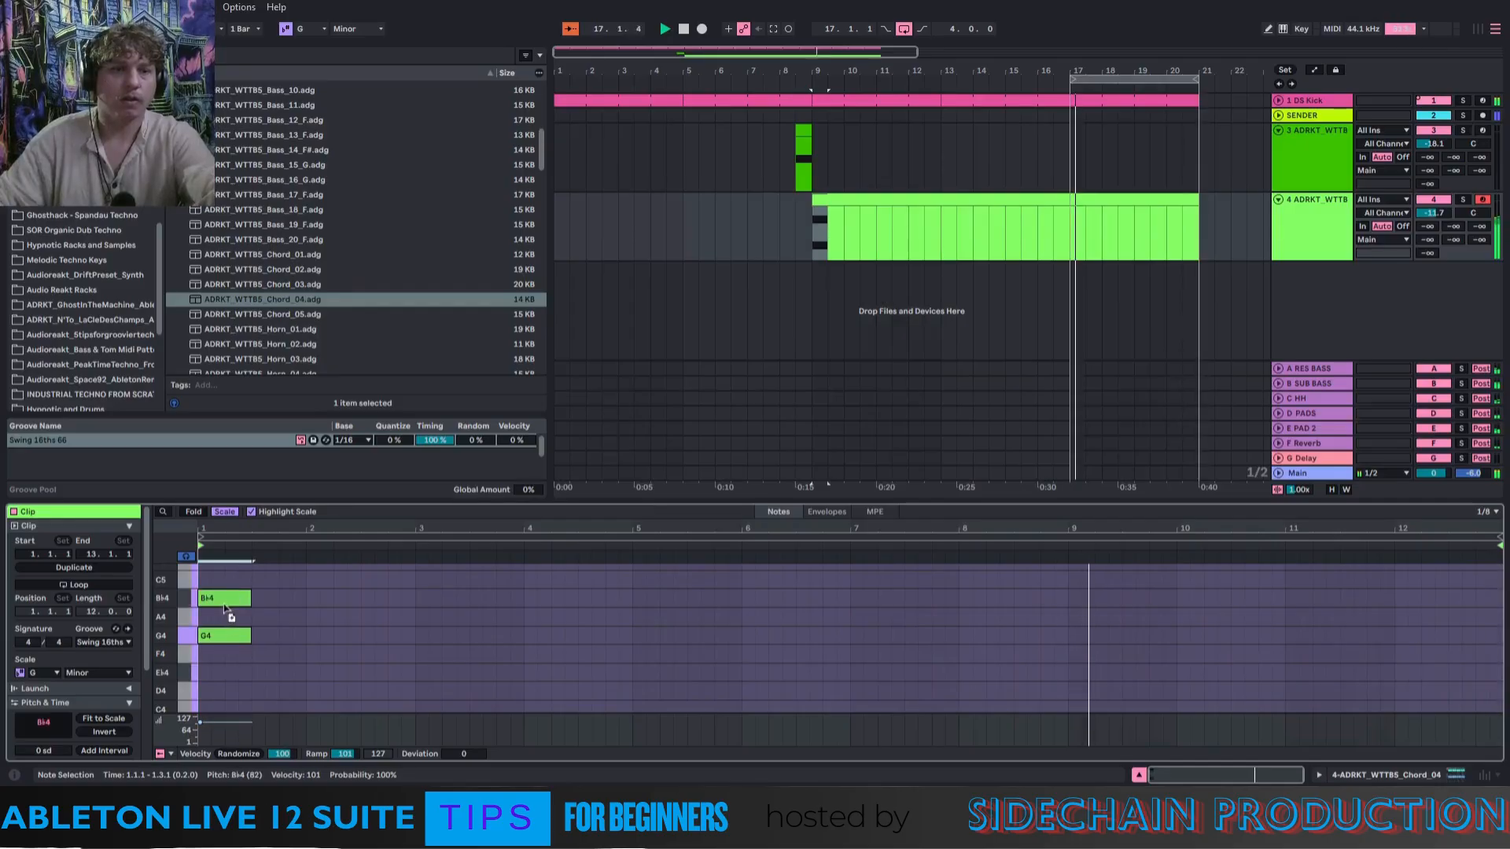
scroll(225, 607, up, 2)
double_click(224, 595)
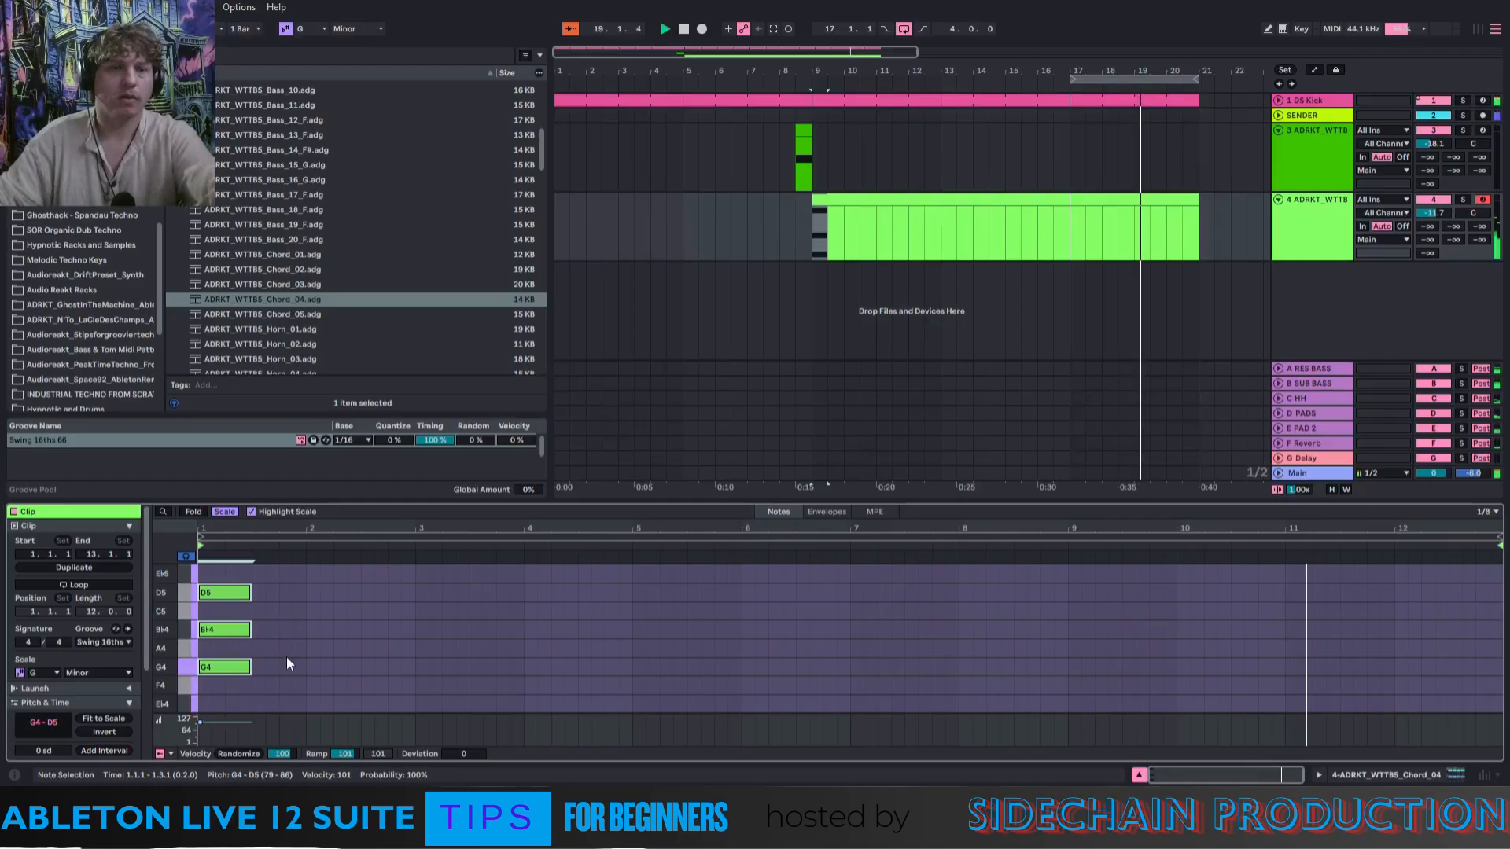
key(shift+Down)
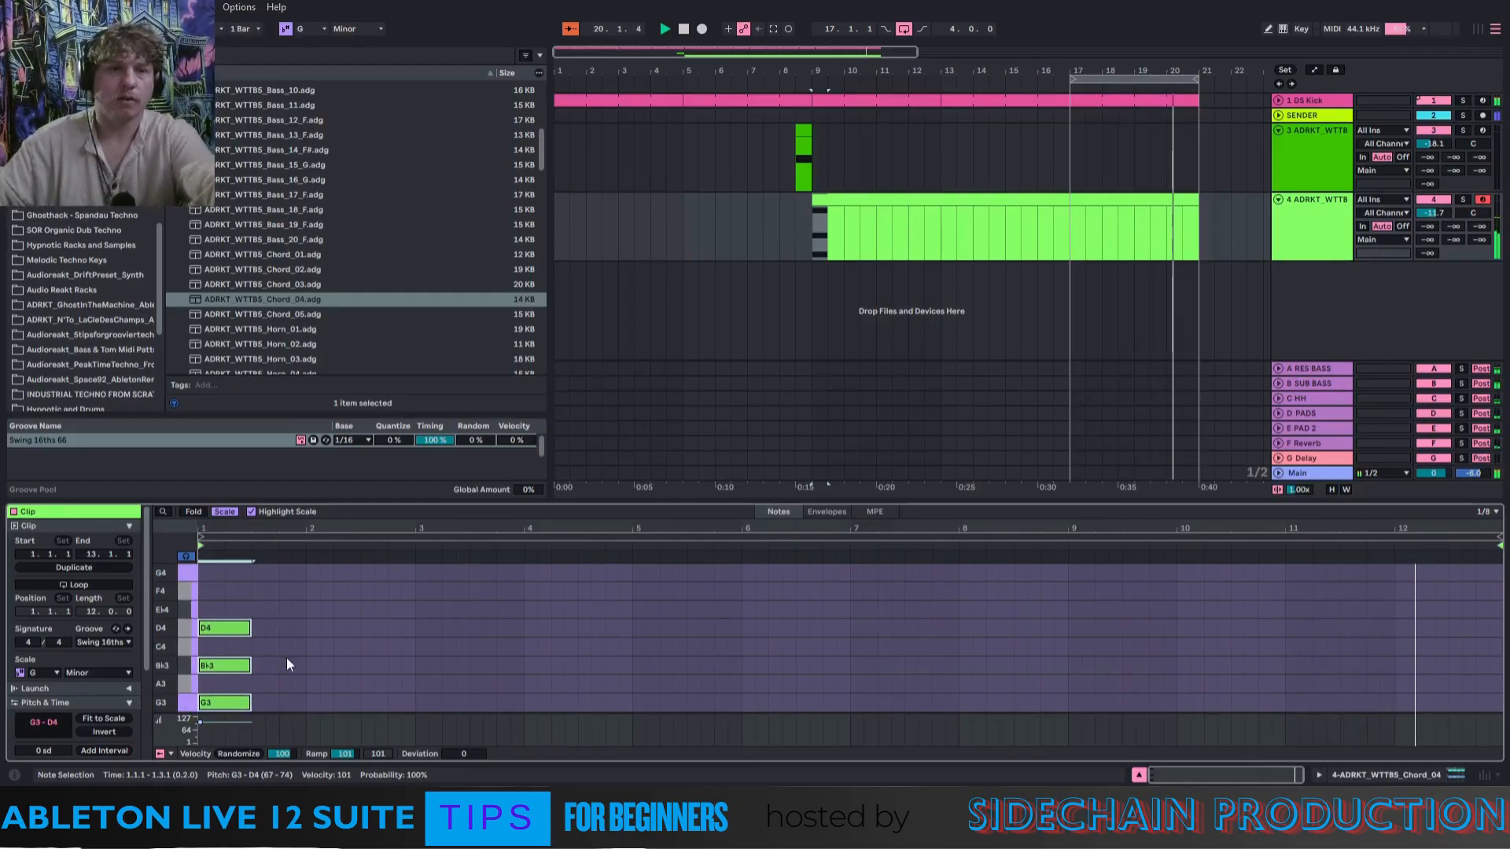
Add a second half-bar chord of B♭3, D4 and F4 at bar 2 of the chord clip.
double_click(318, 665)
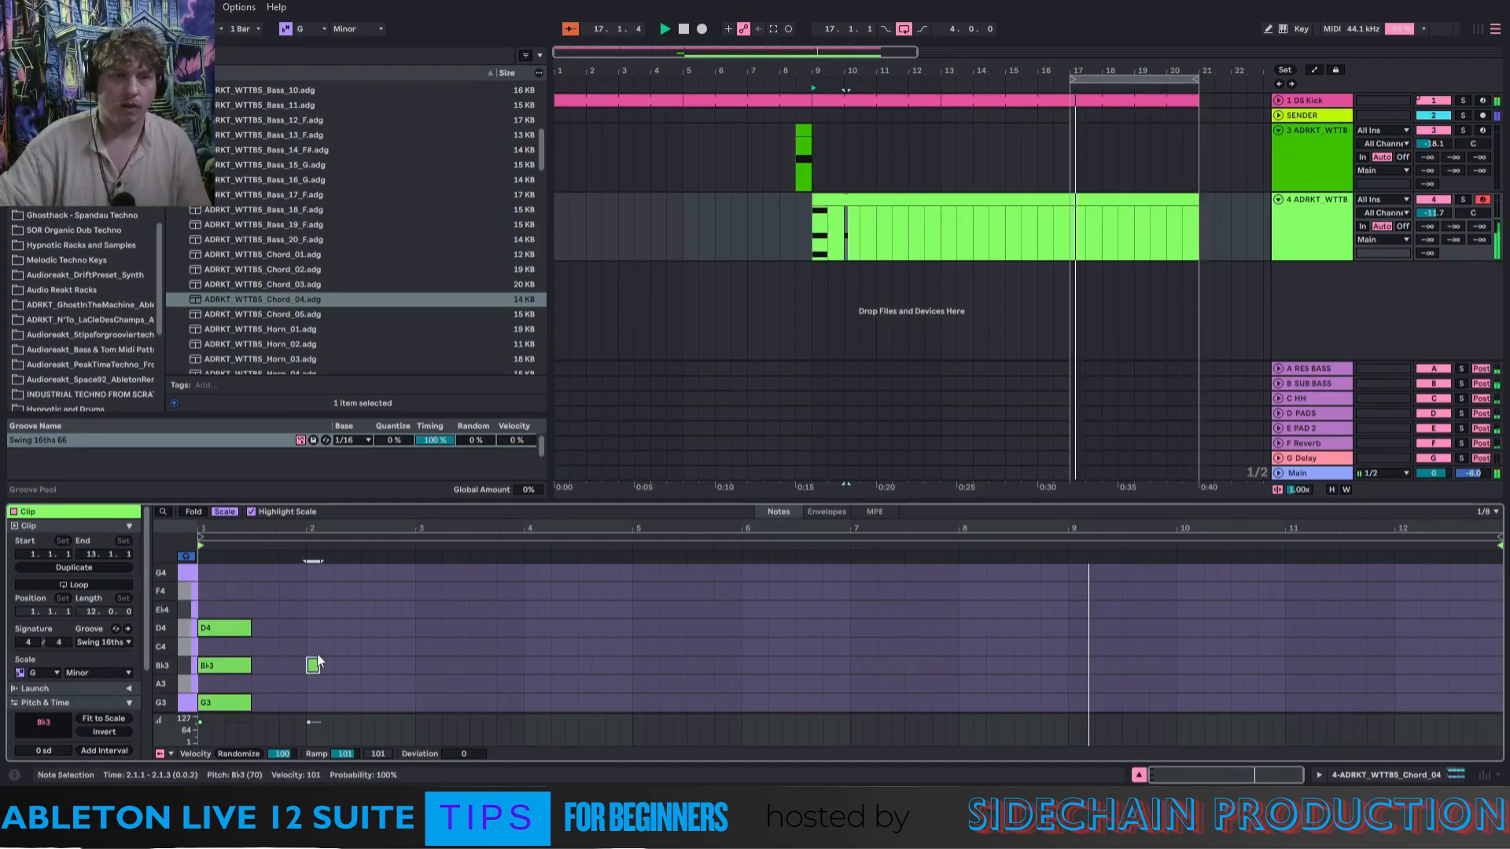
drag(319, 667, 361, 668)
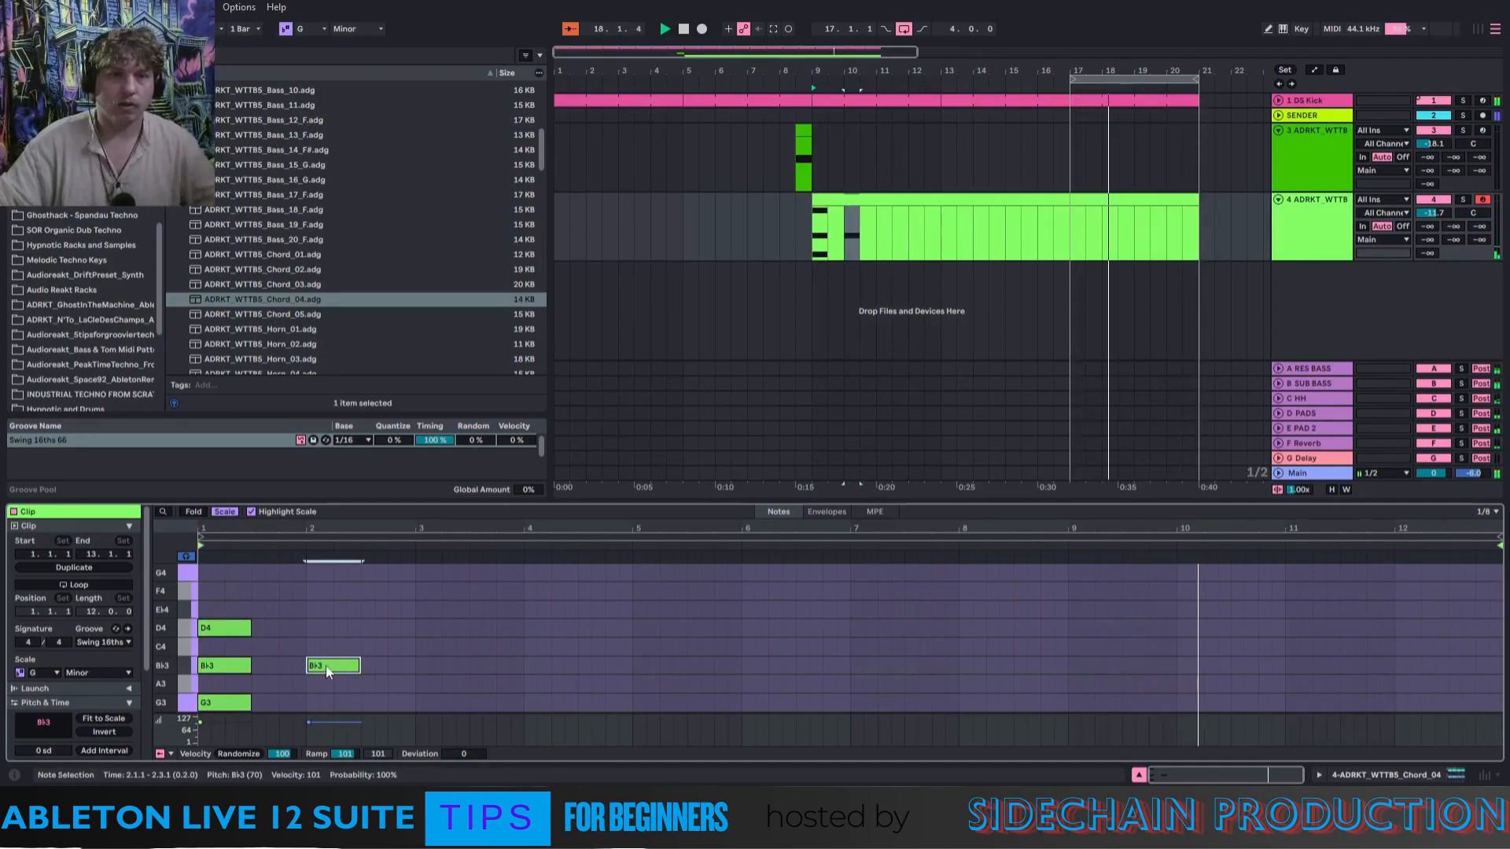
double_click(327, 629)
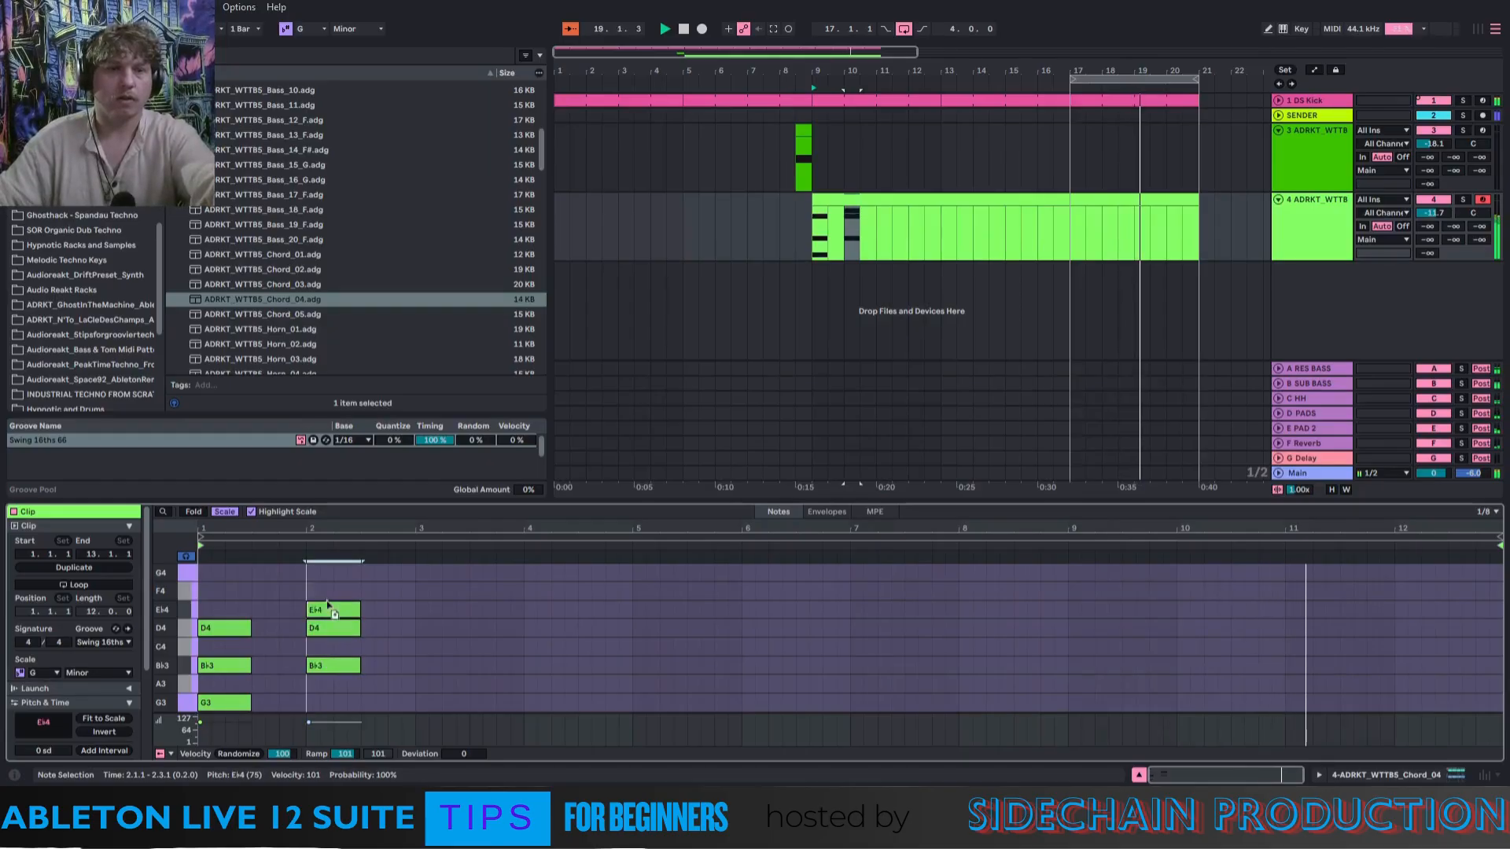
double_click(327, 593)
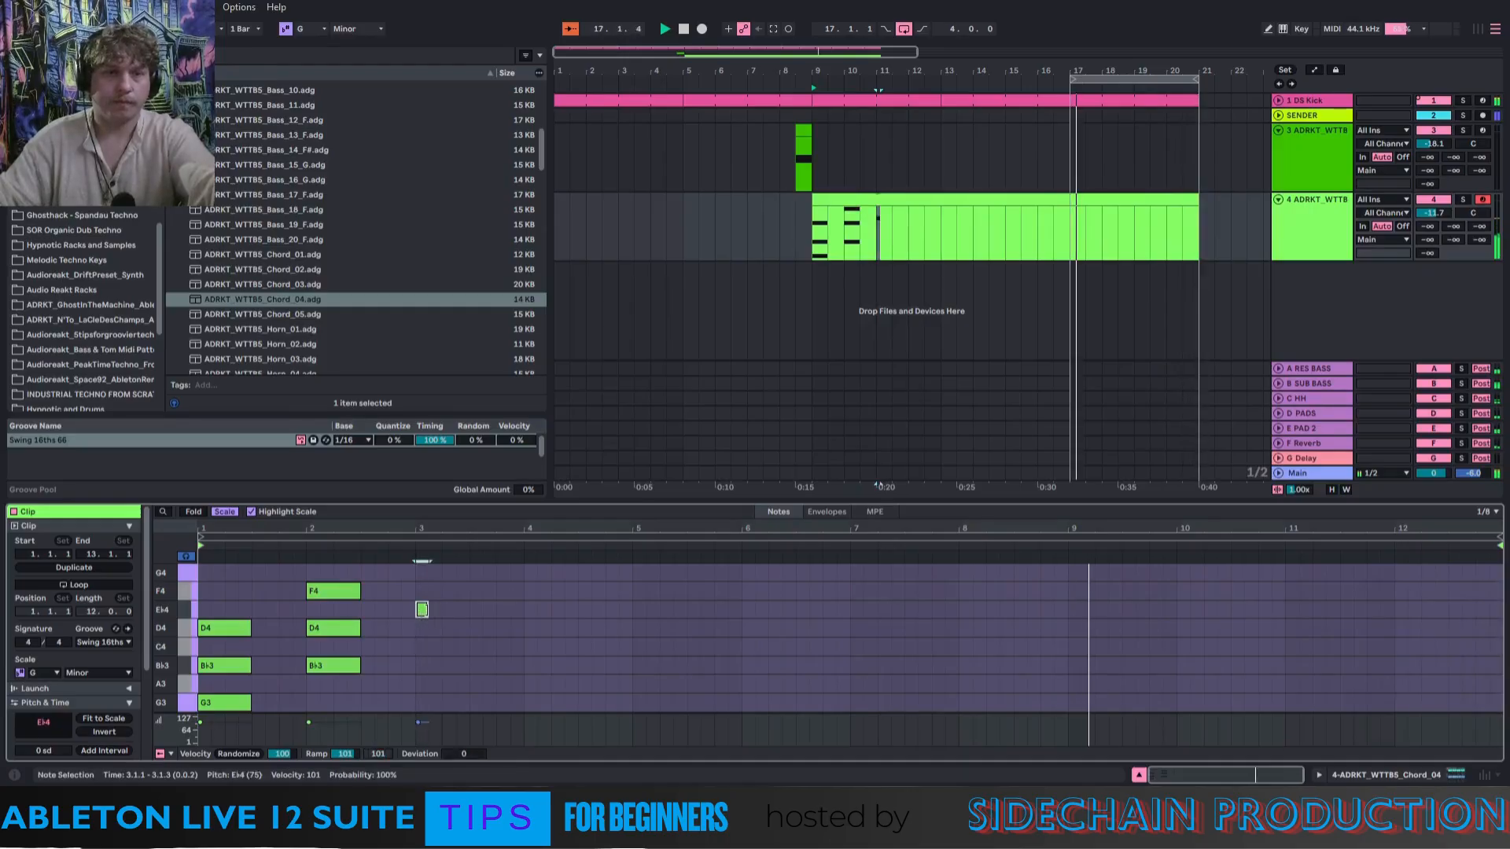
Add a third half-bar chord of A3, C4 and E♭4 at bar 3 of the chord clip.
double_click(421, 610)
double_click(441, 646)
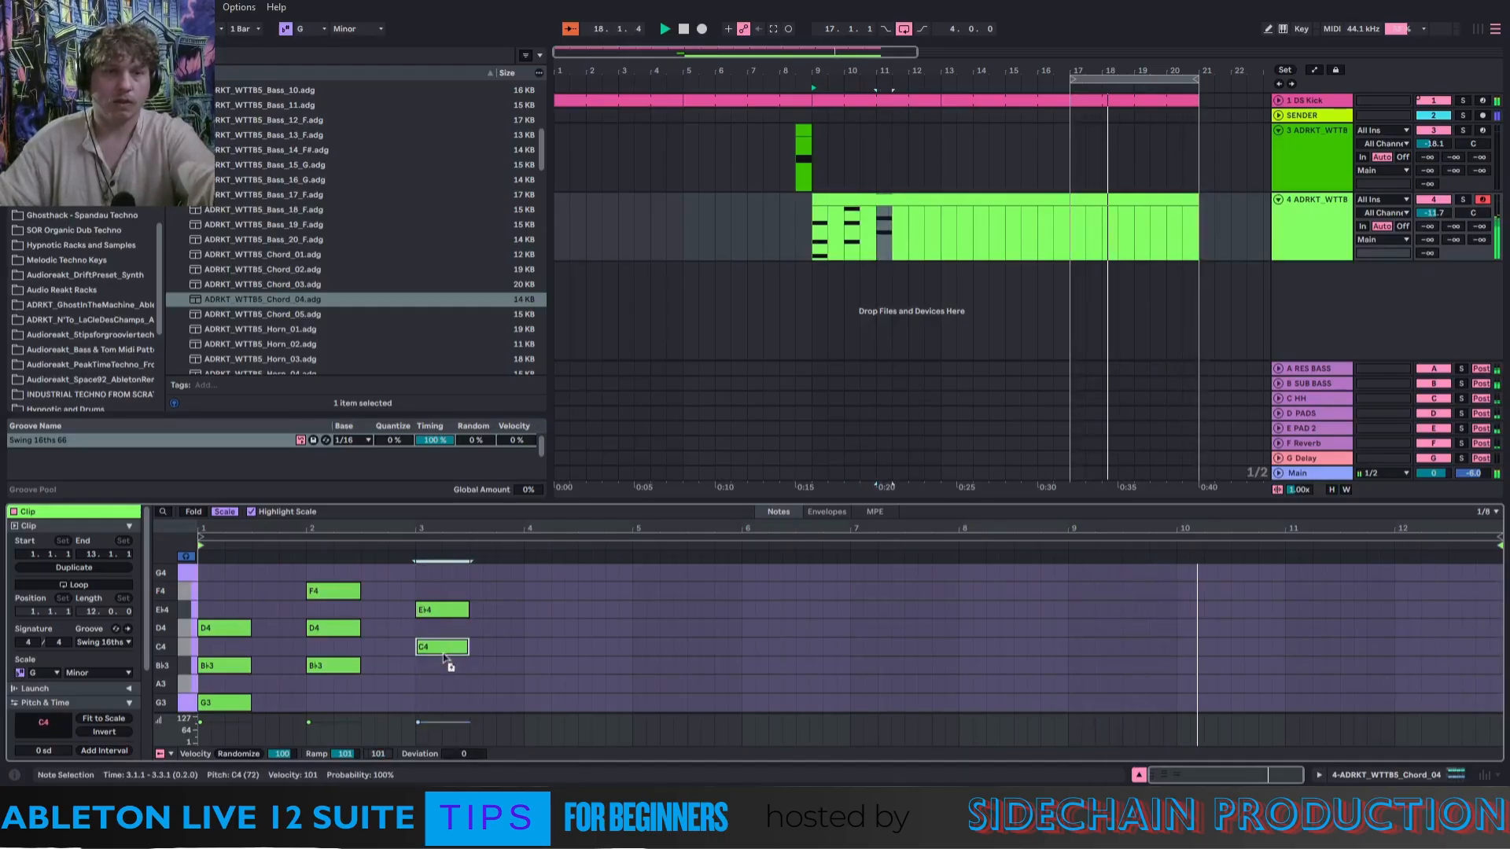
double_click(445, 684)
Play the arrangement from 8.3.1 and lower the chord track volume to -15.3 dB.
click(799, 233)
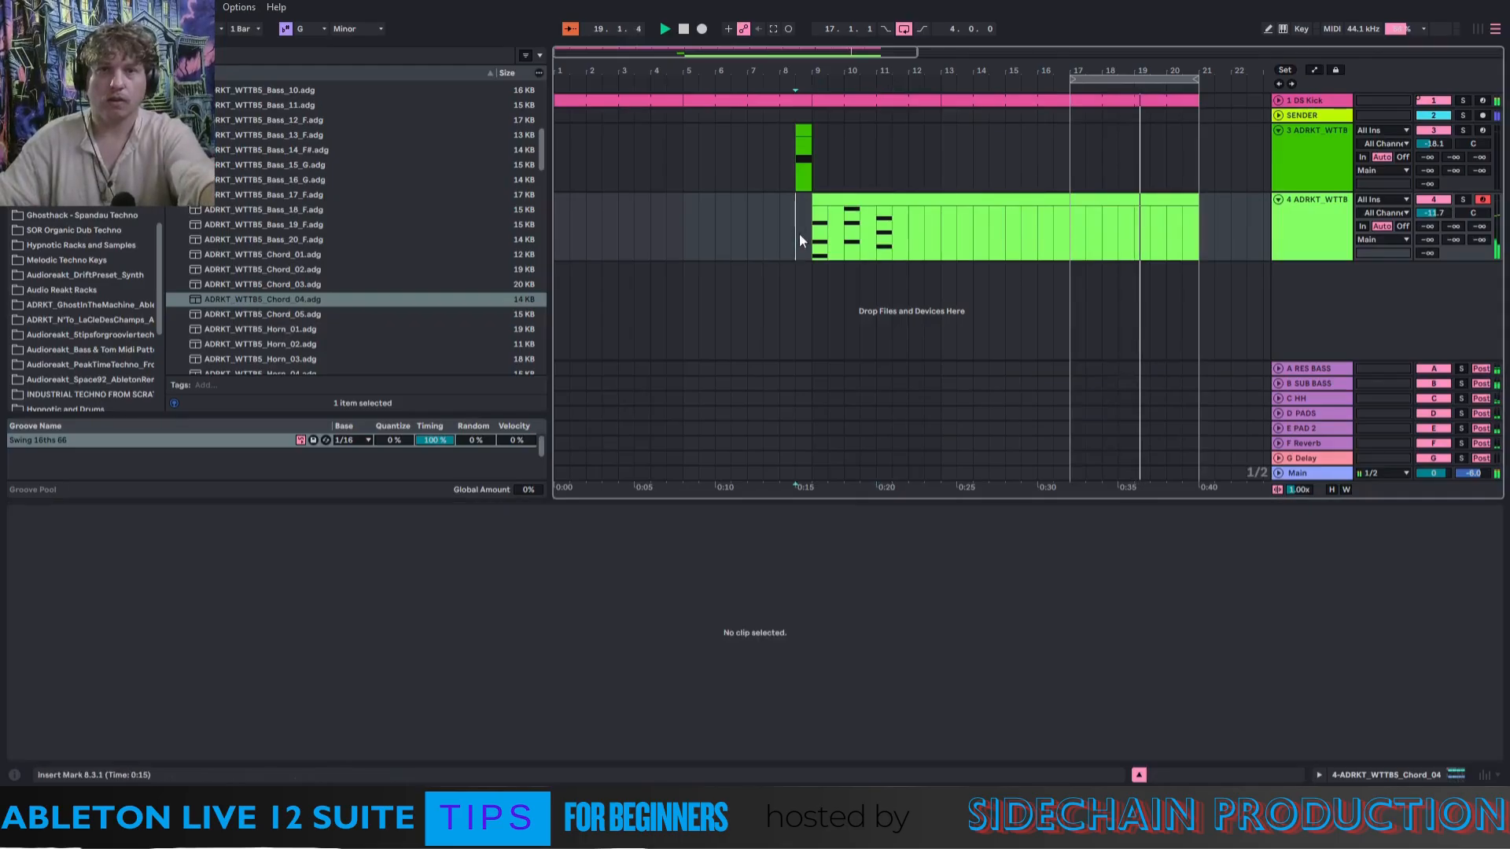
drag(1434, 212, 1434, 233)
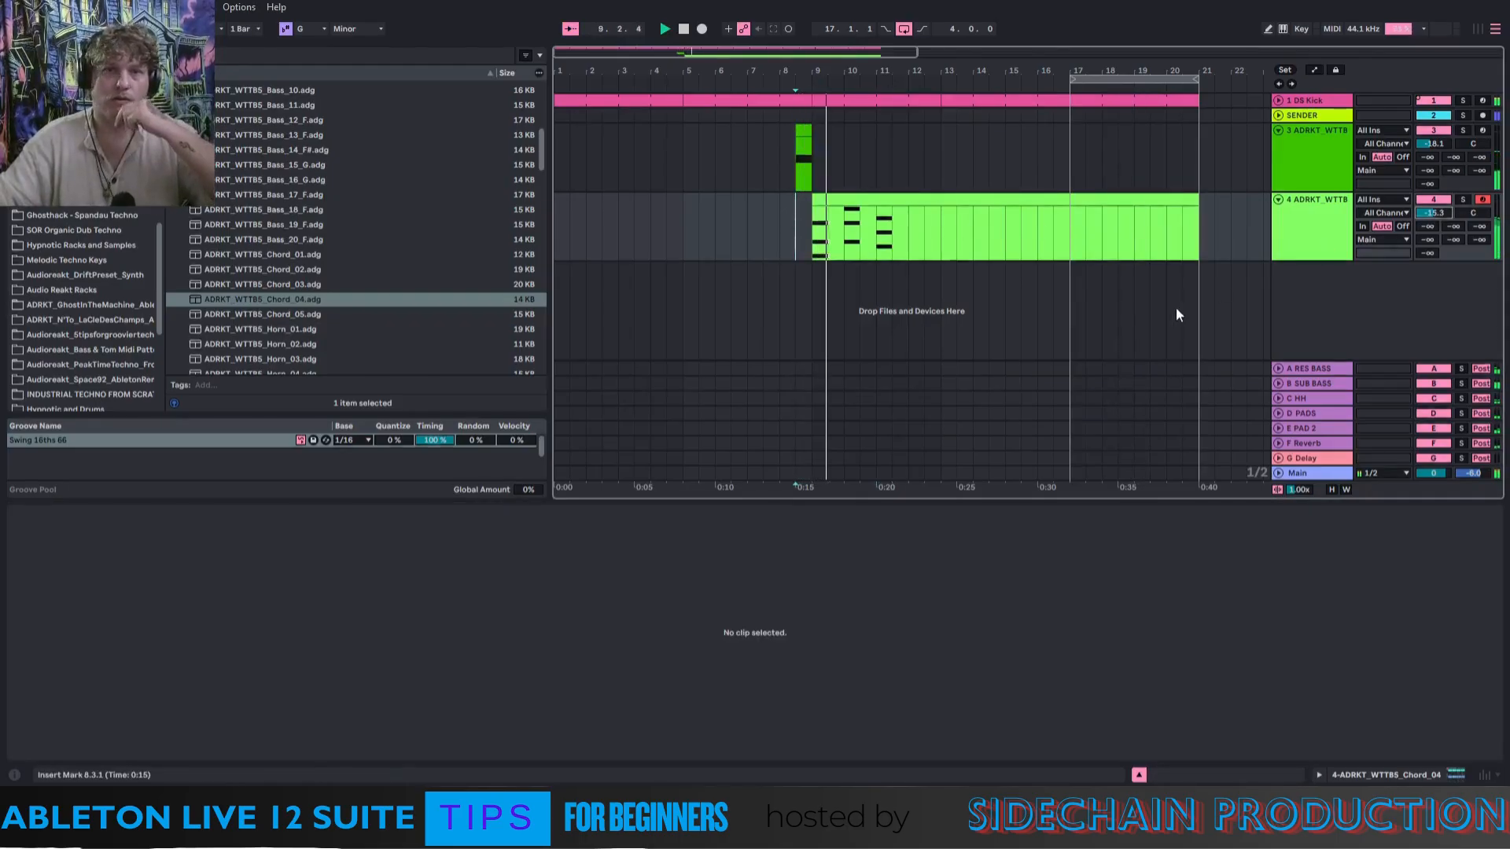
Select all notes of the three chords in the chord clip and shorten them to a quarter bar each.
click(876, 222)
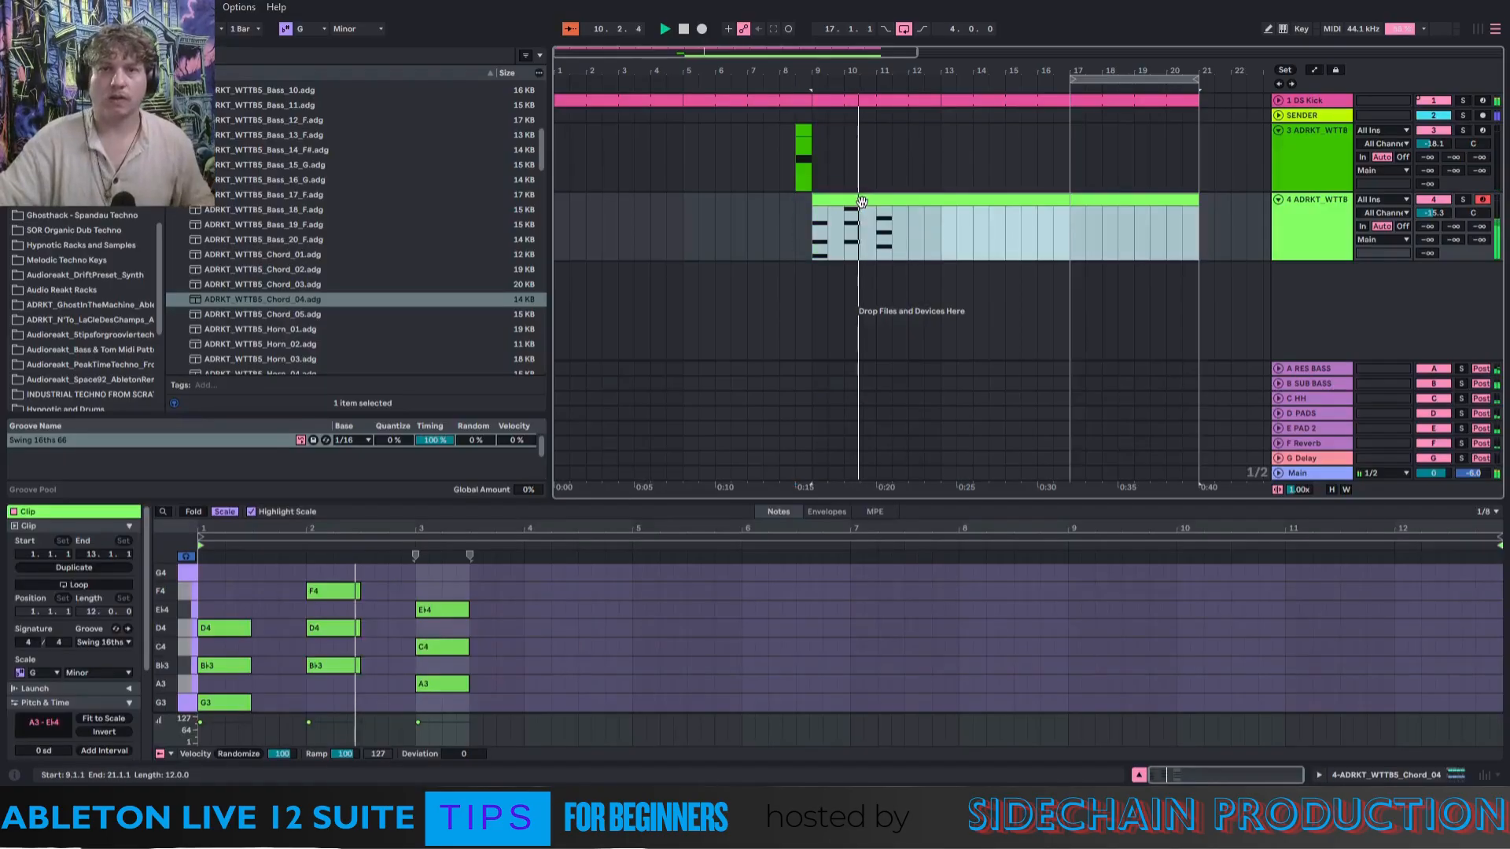
click(211, 573)
drag(211, 573, 606, 736)
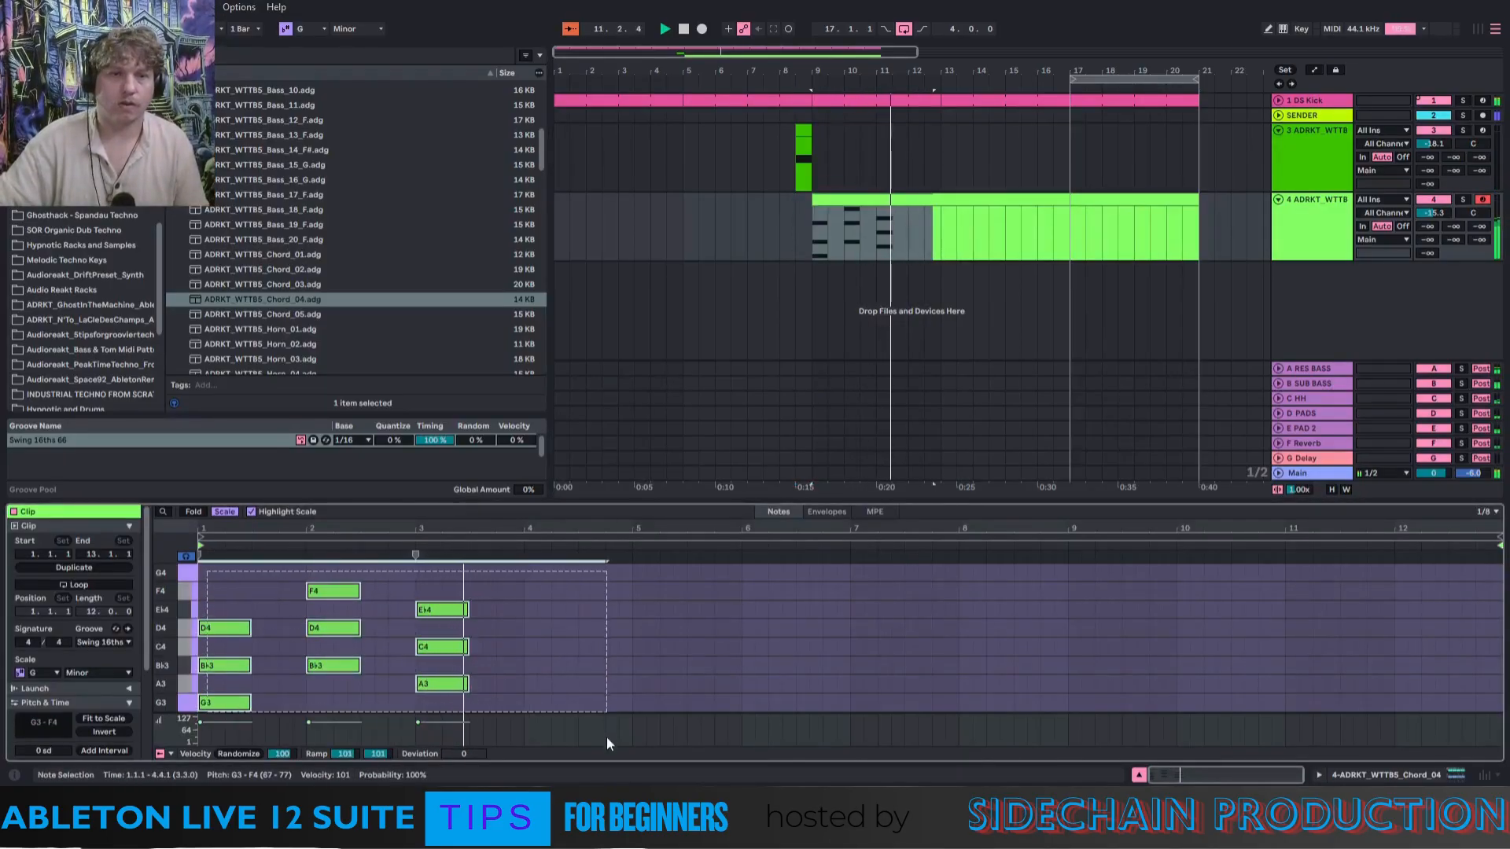
drag(251, 628, 226, 627)
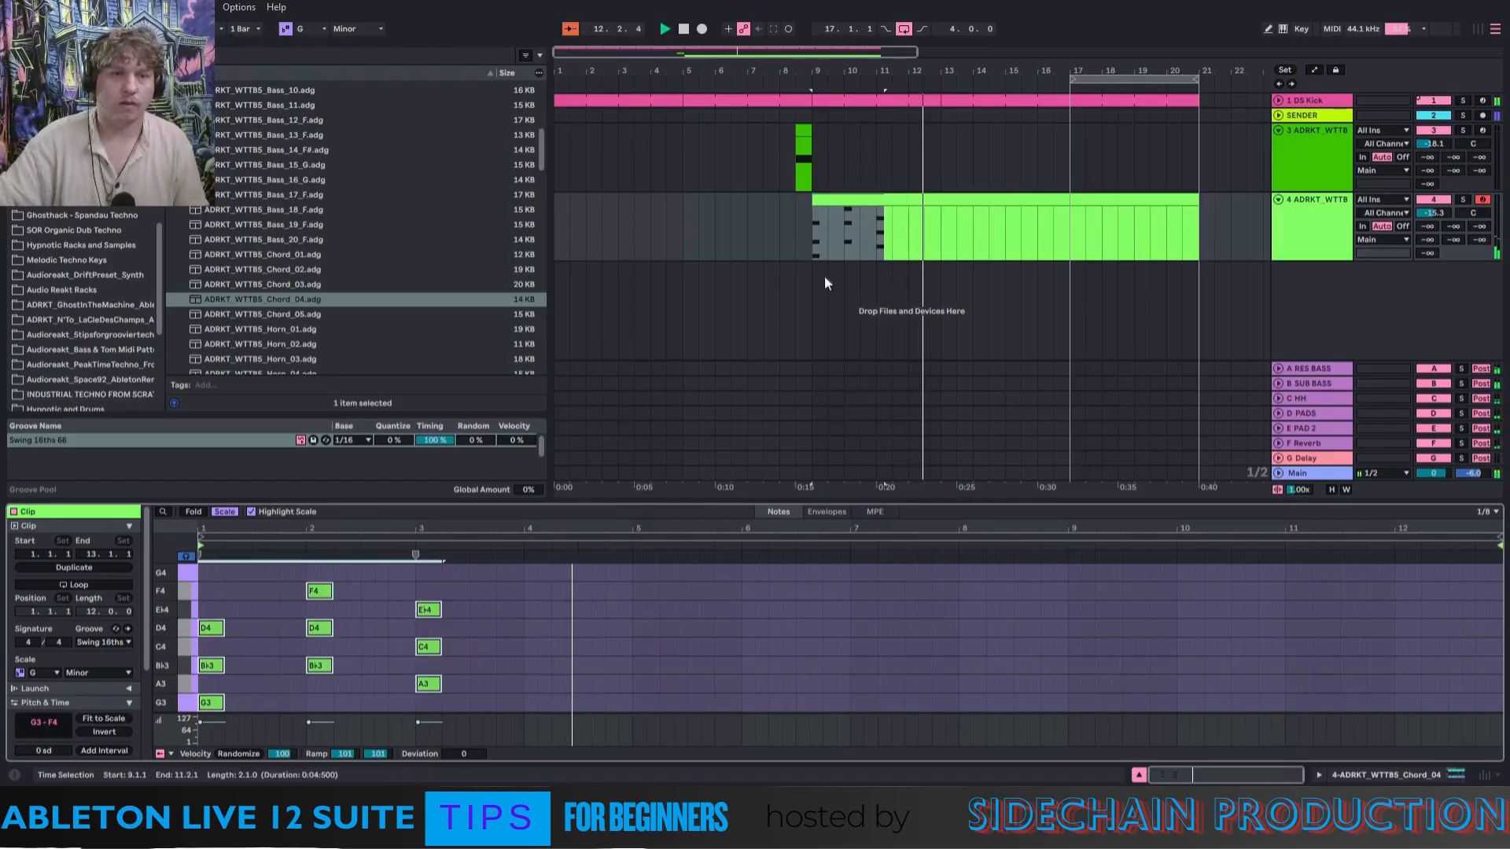
Play the arrangement from 9.1.1 and shorten all notes of the three chords to an eighth note each.
click(815, 232)
click(813, 228)
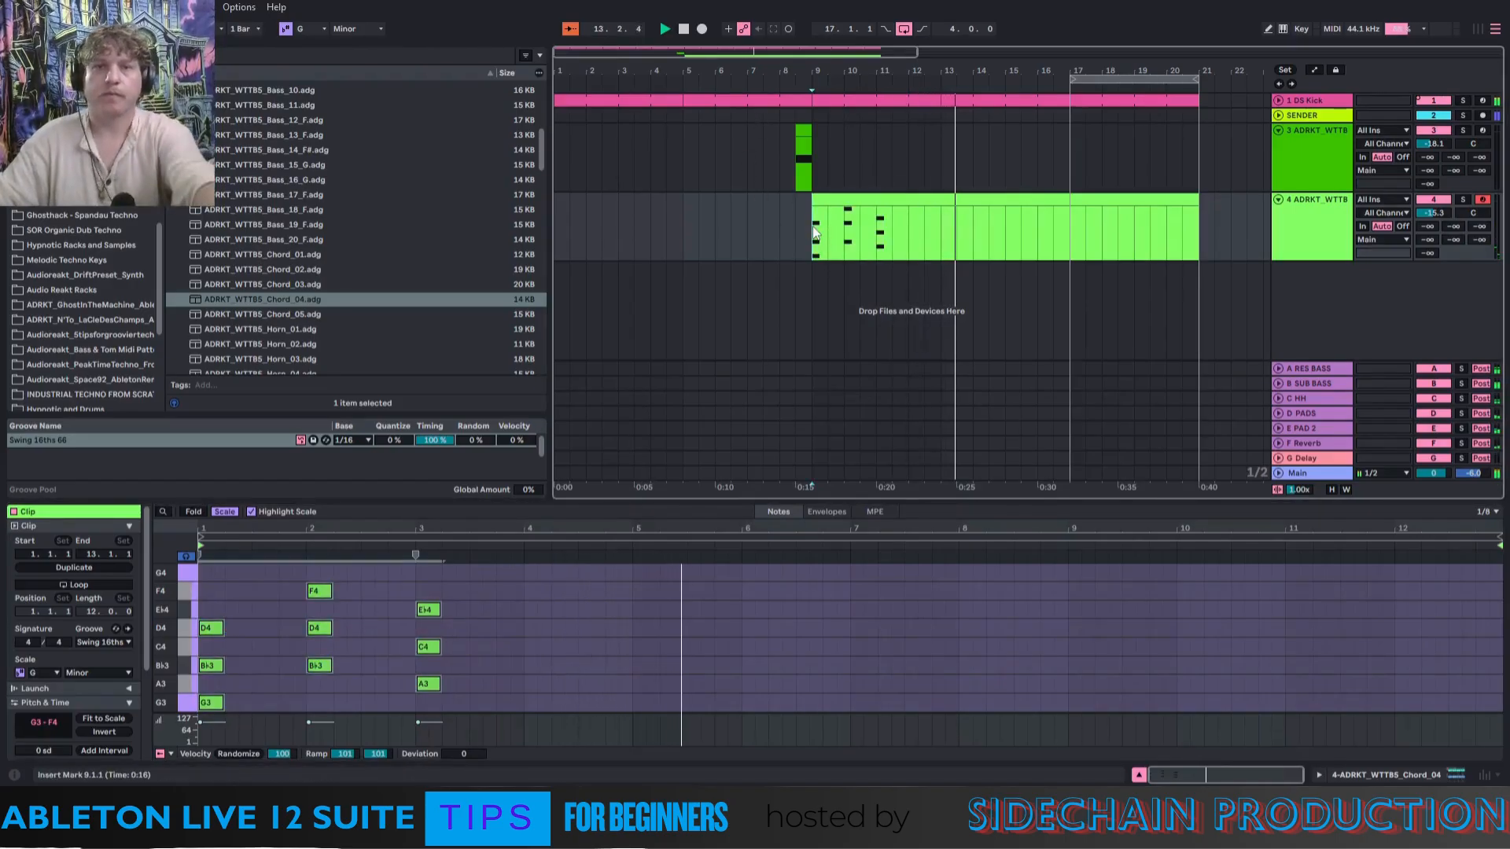
key(space)
key(space)
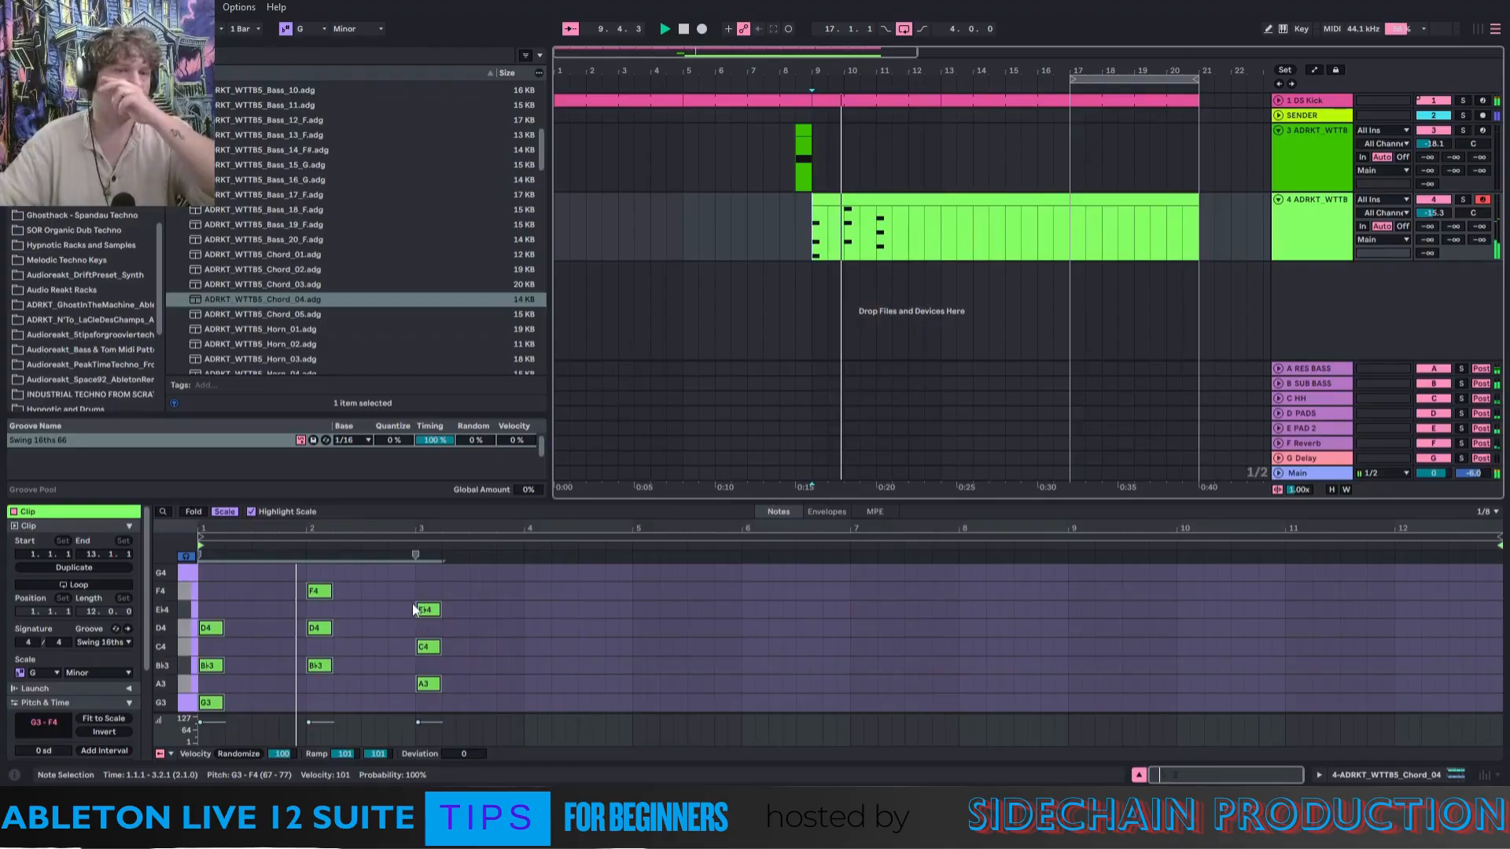
drag(207, 574, 560, 743)
drag(224, 703, 209, 702)
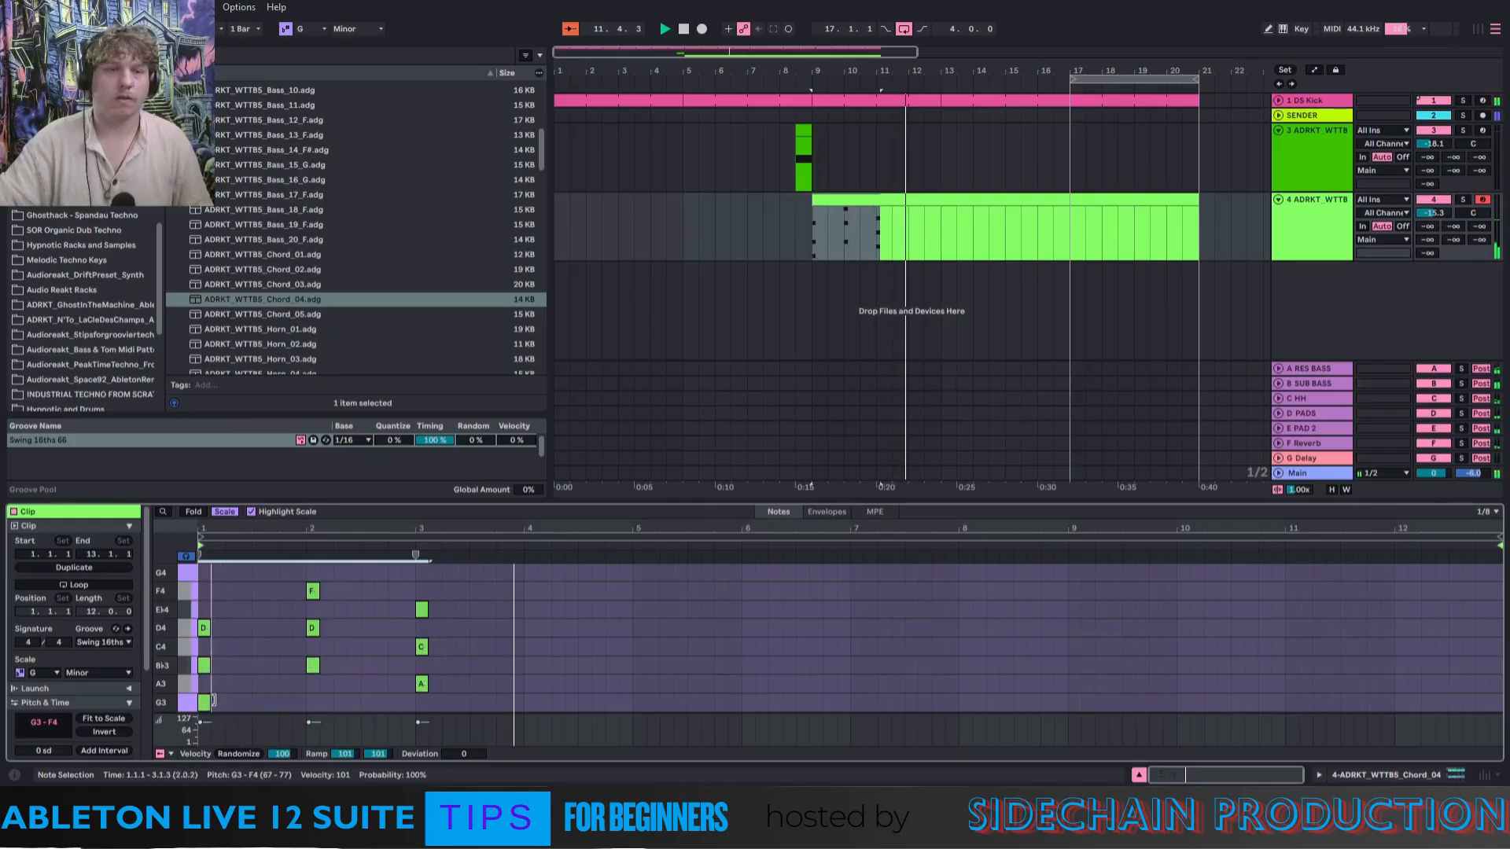
key(space)
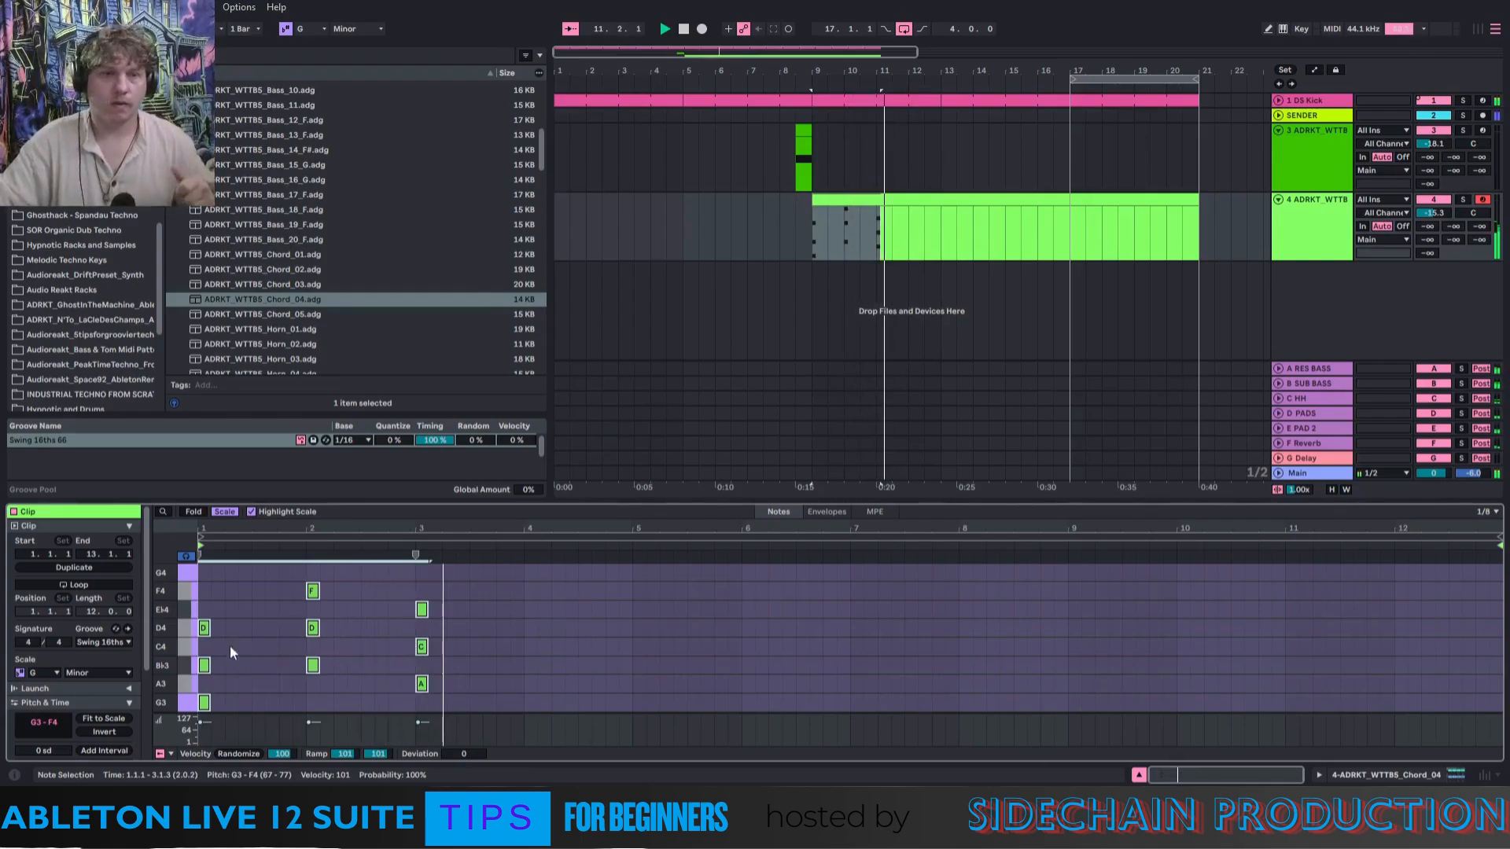
Delete the upper notes of all three chords, keeping G3, B♭3 and A3, and lower the chord track volume to -22.6 dB.
double_click(206, 631)
double_click(206, 666)
drag(278, 574, 457, 648)
key(Delete)
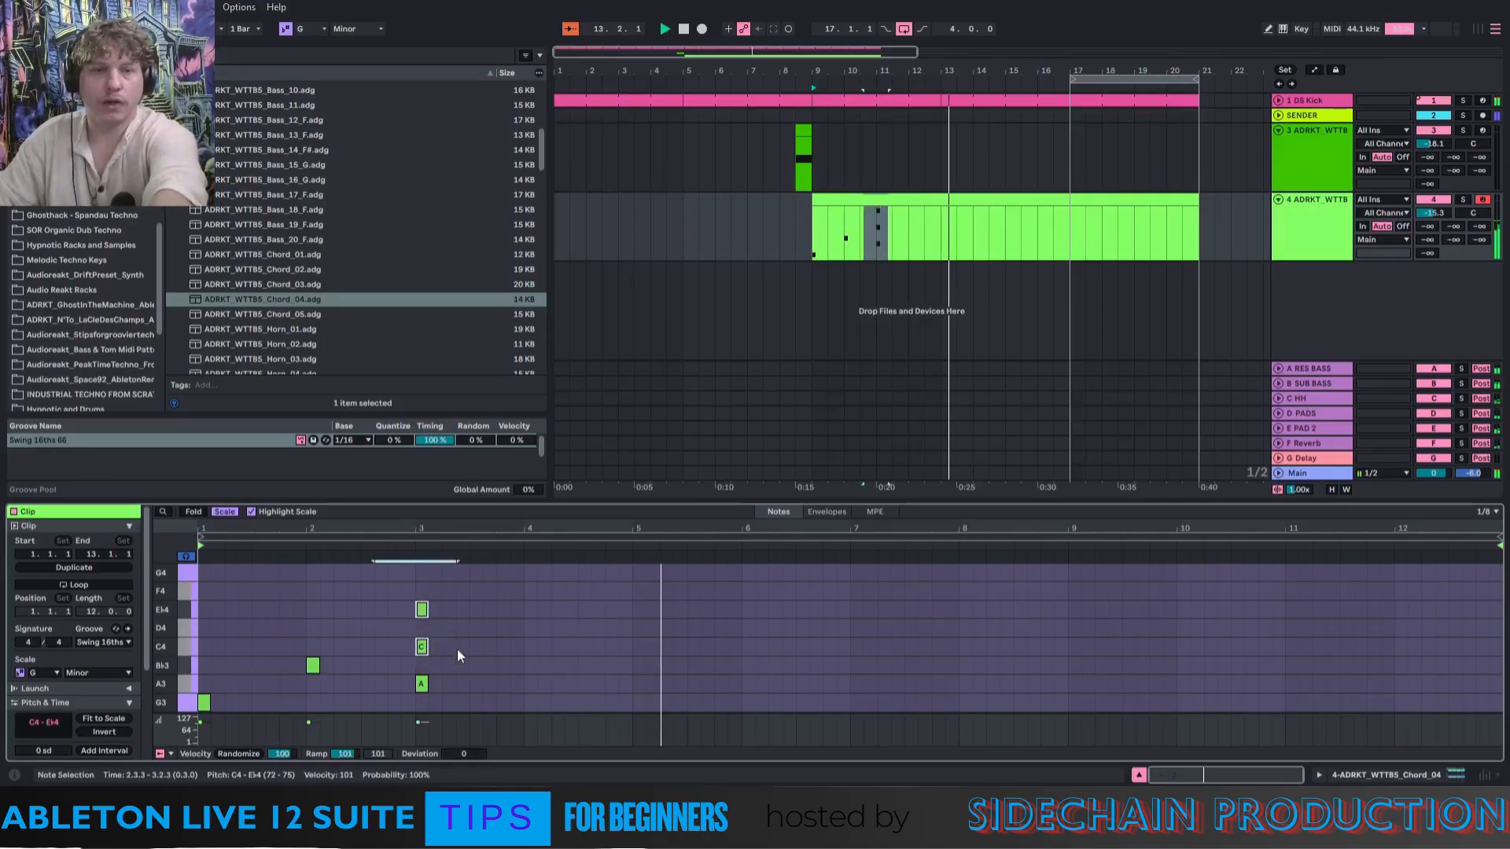
key(Delete)
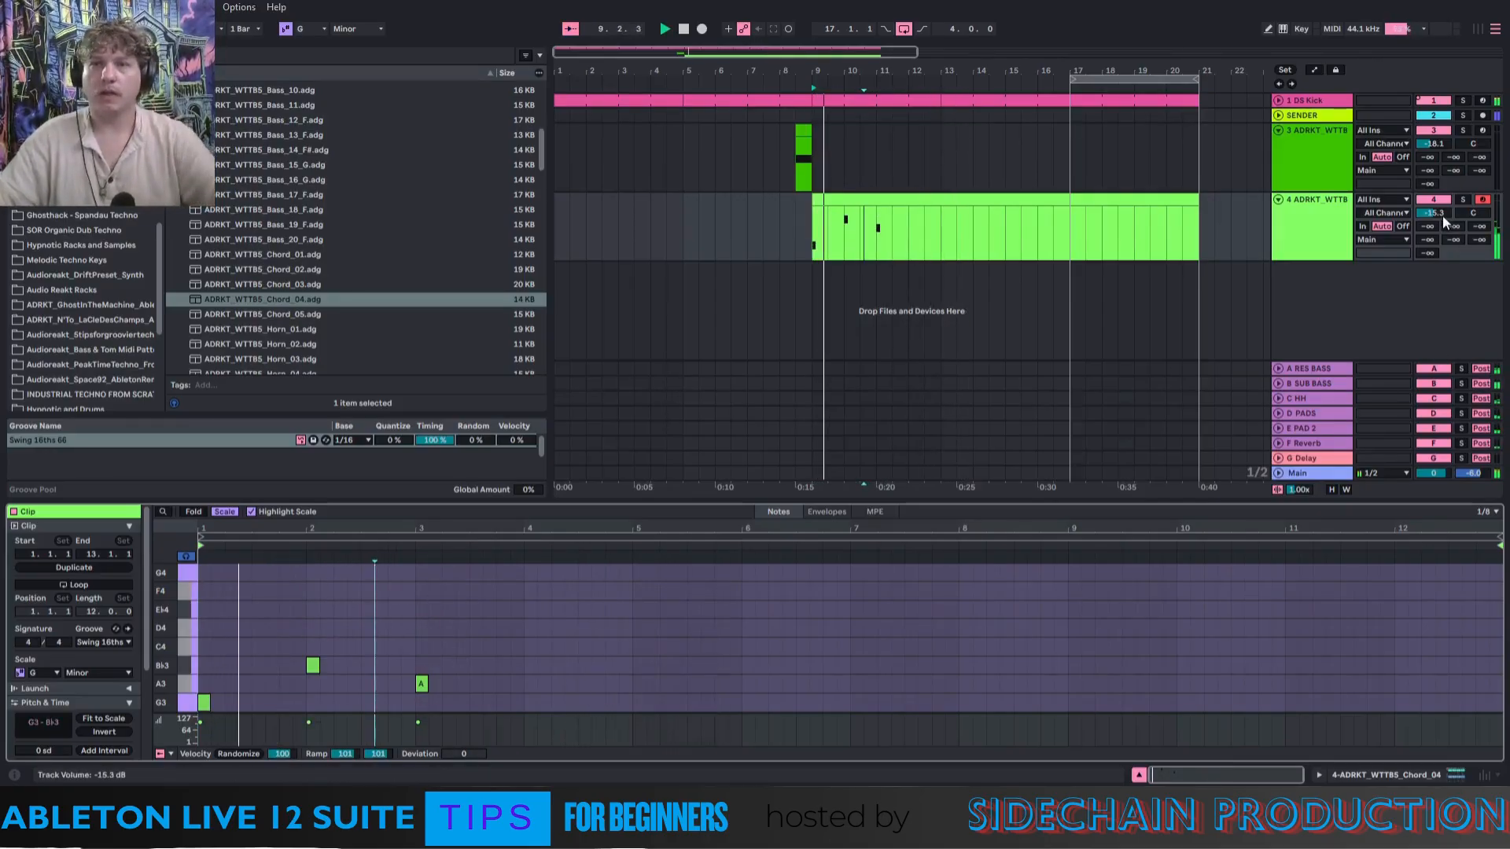
drag(1442, 215, 1442, 267)
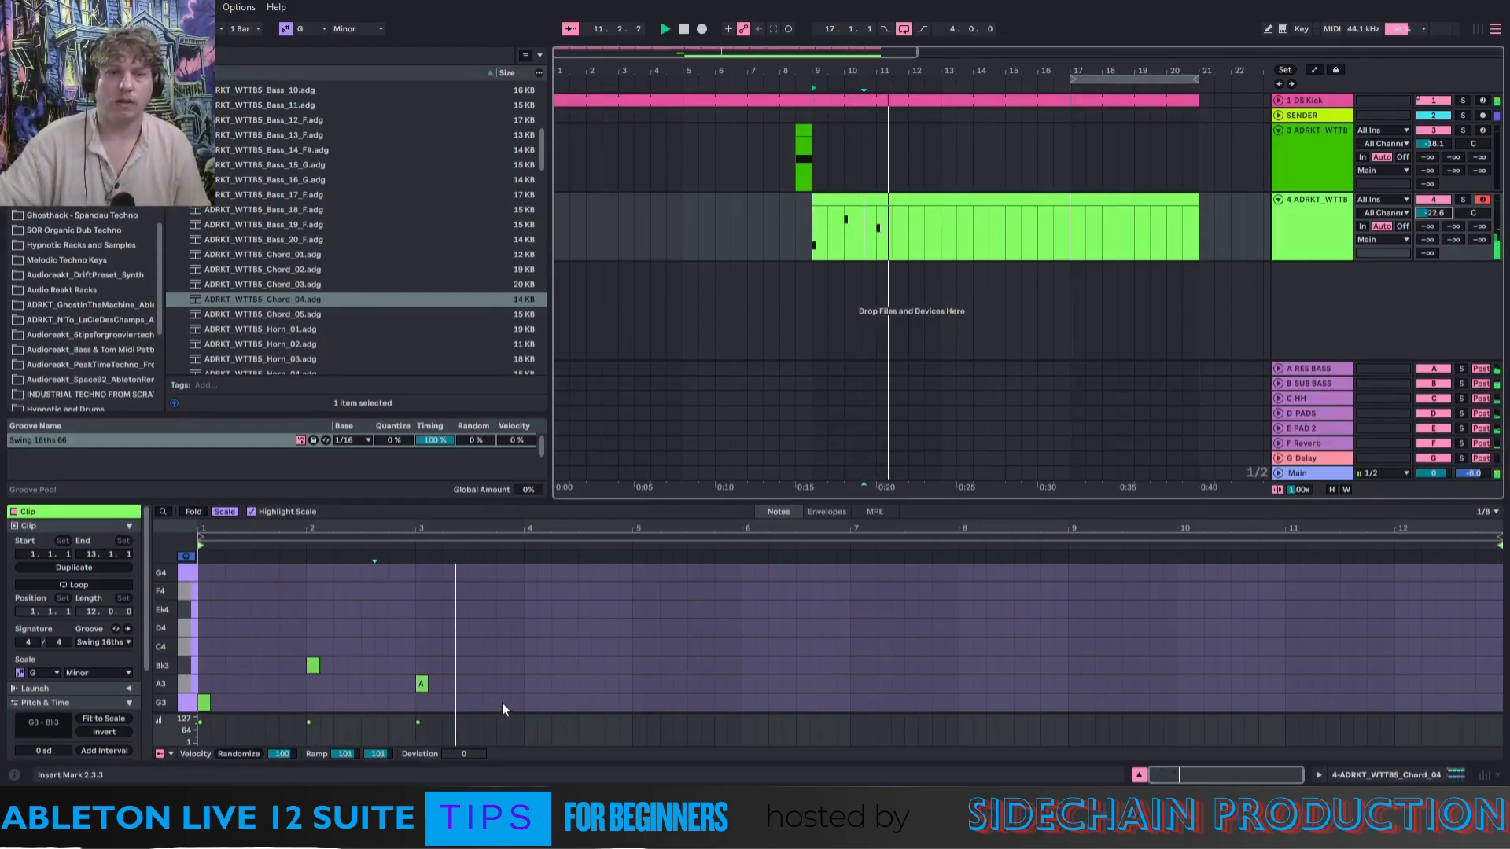
Add a quarter-note G3 at bar 4 of the chord clip, auditioning the arrangement from 8.3.1.
double_click(532, 704)
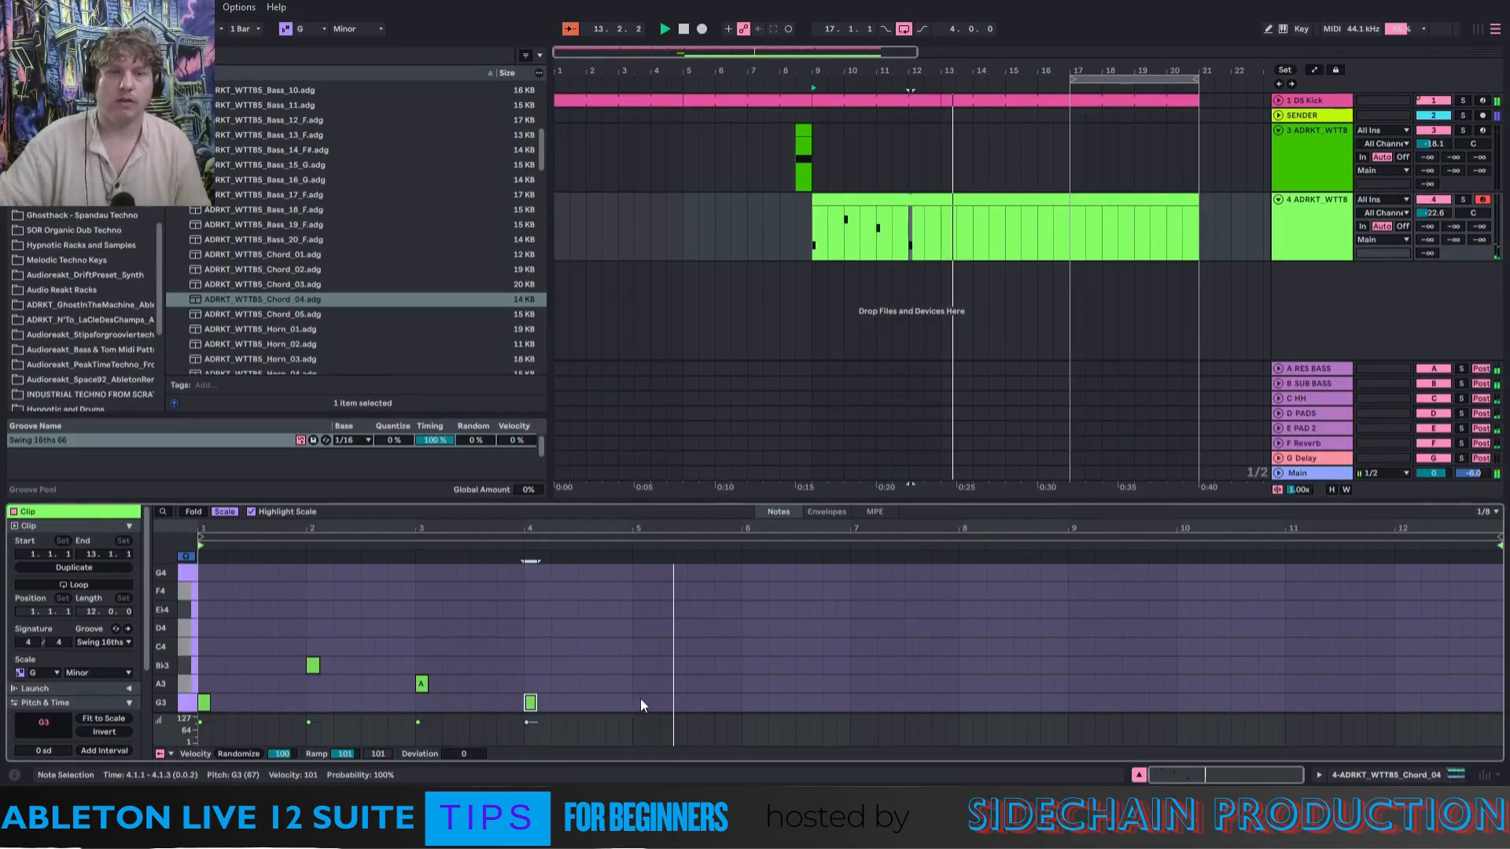
click(795, 247)
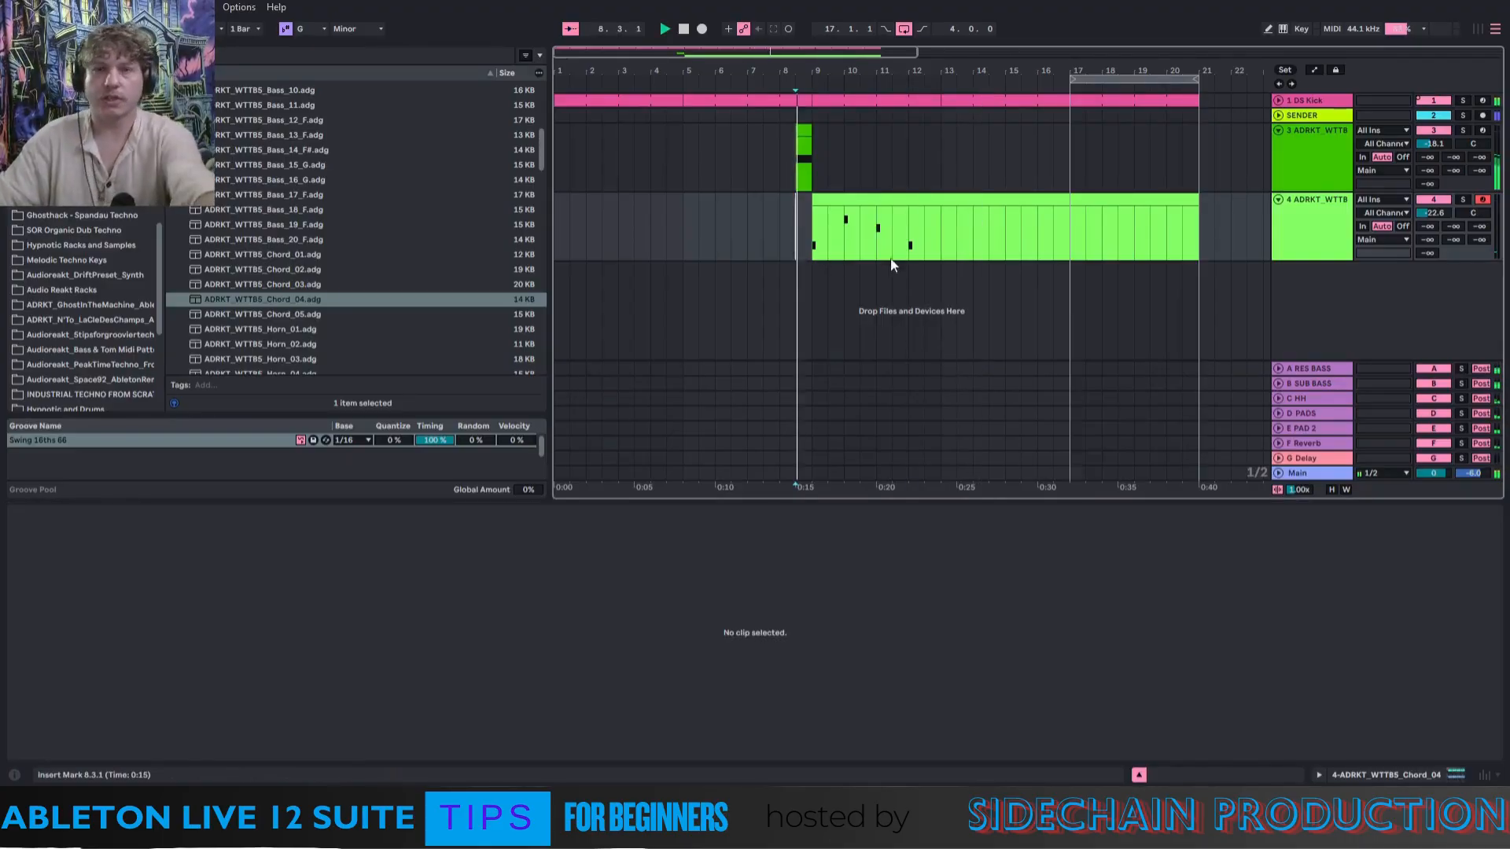
click(895, 202)
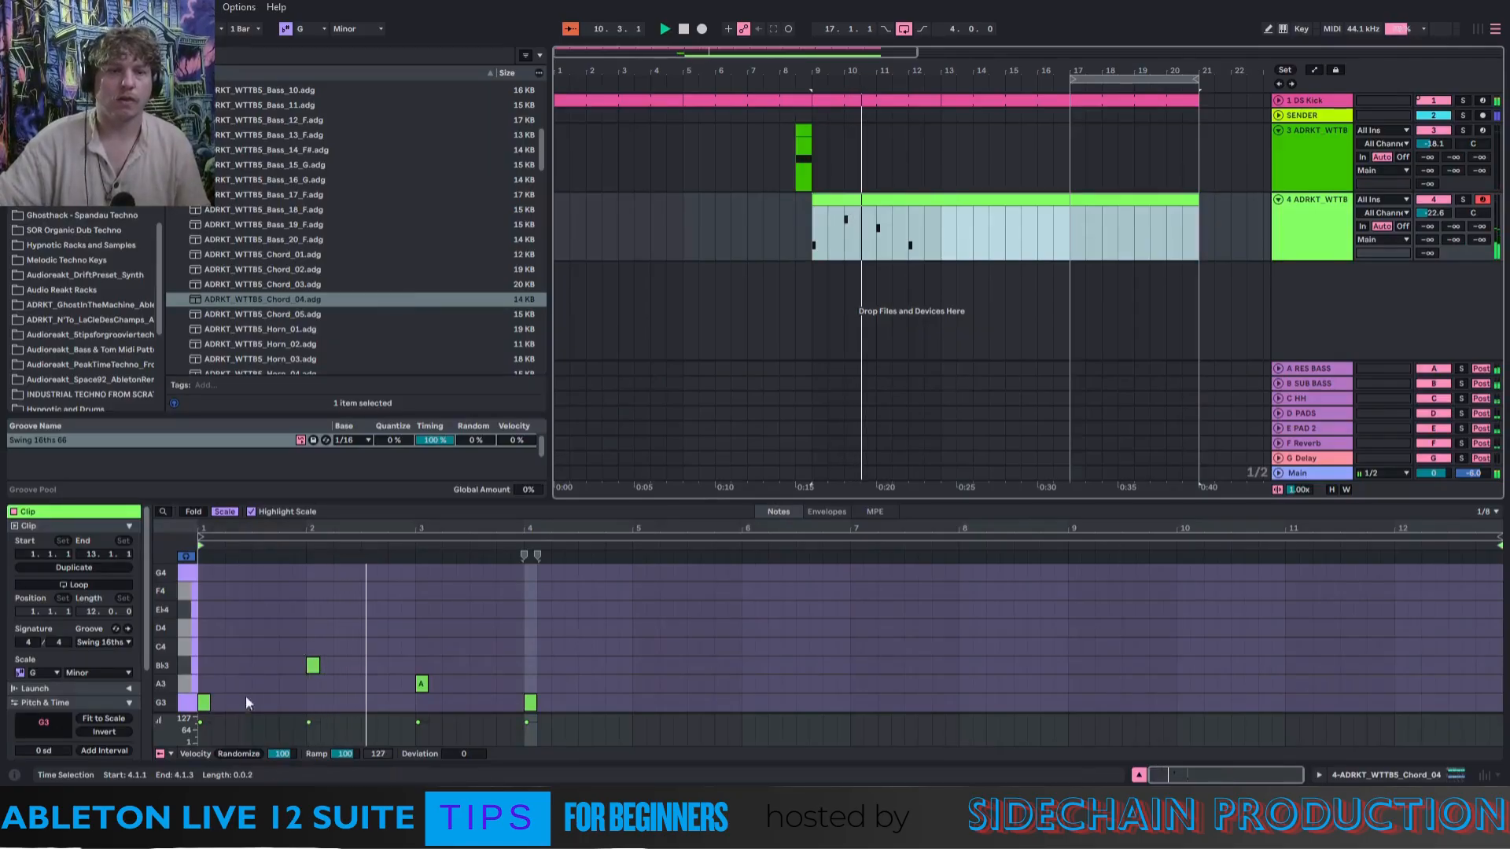
click(530, 702)
drag(535, 702, 575, 706)
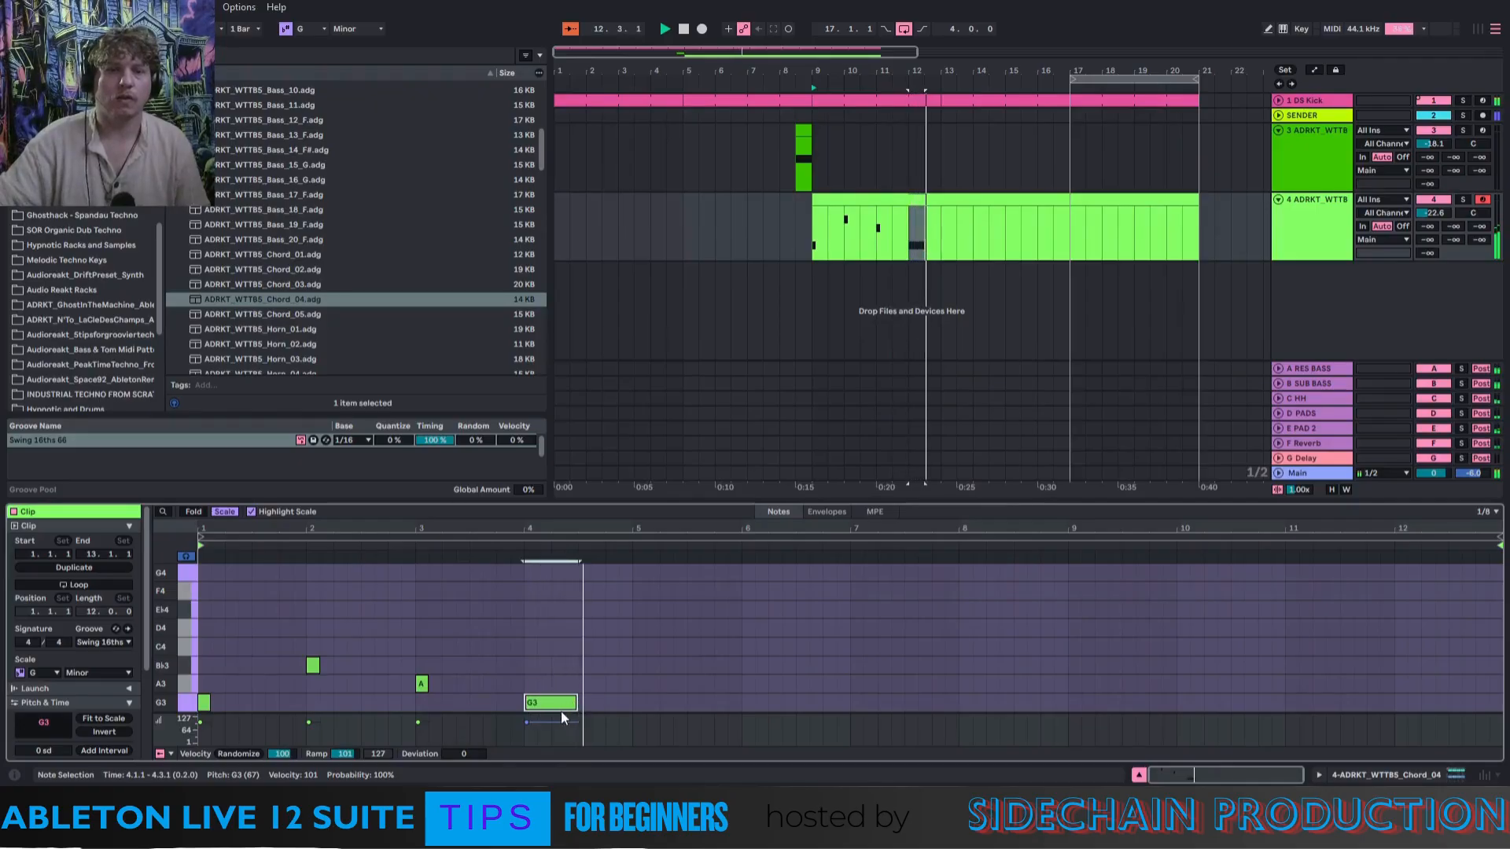
drag(575, 702, 563, 700)
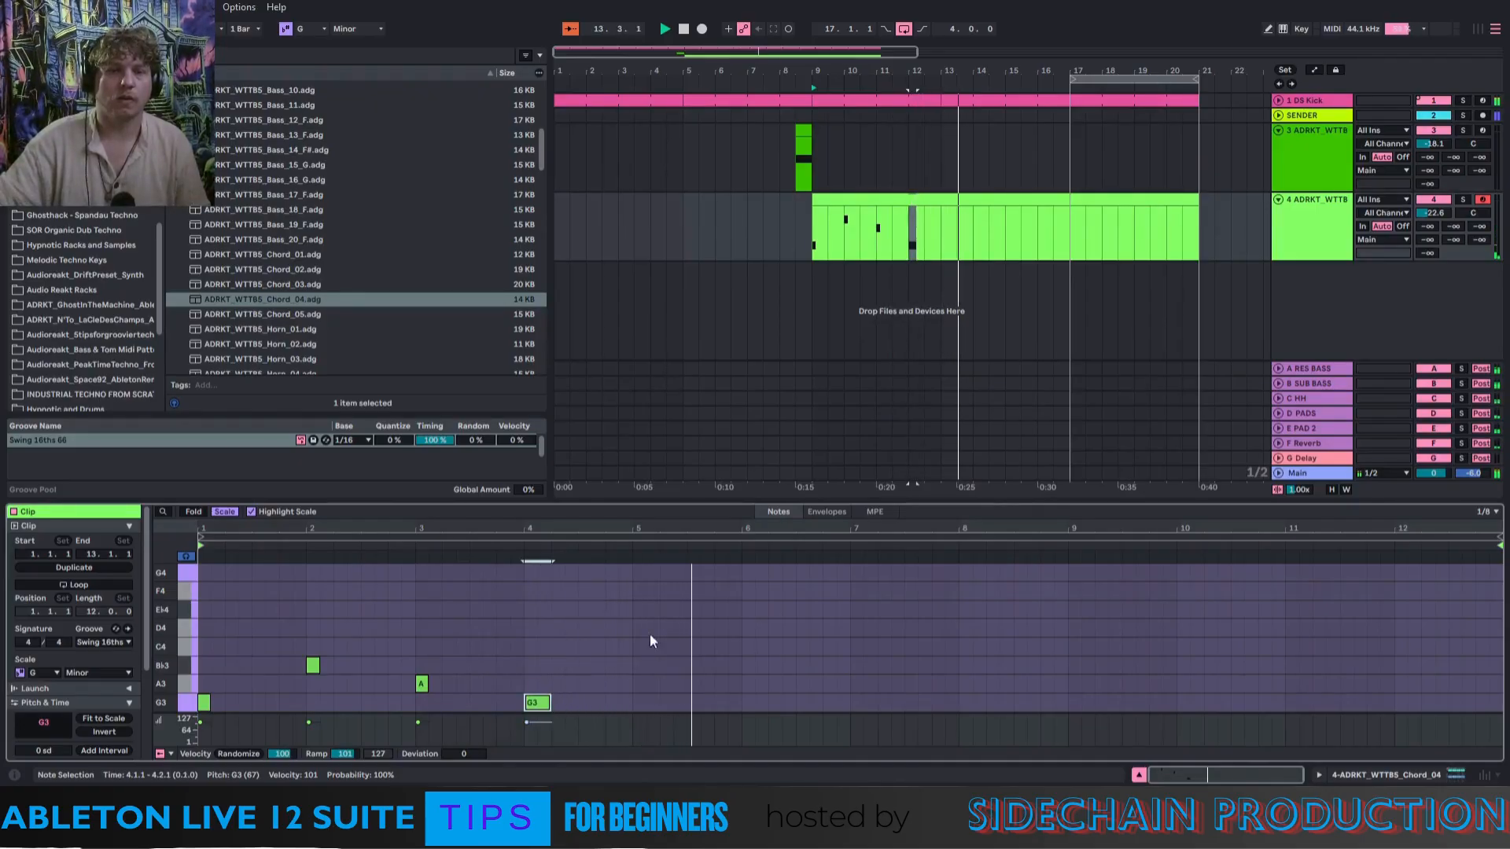
Play the chord track from 9.1.1 and transpose all notes of its clip down one octave.
key(shift+Tab)
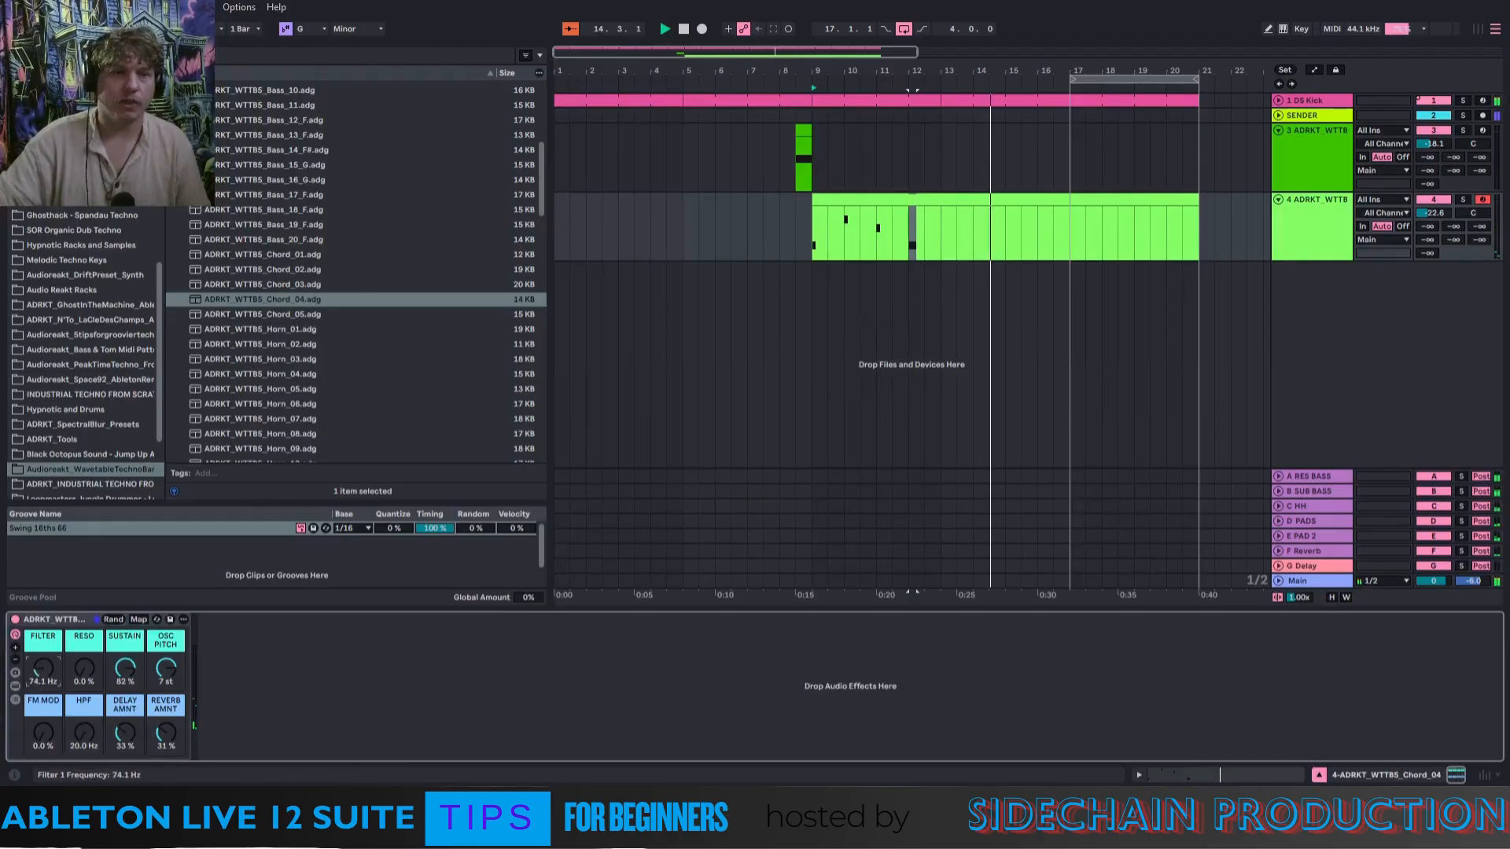
click(814, 224)
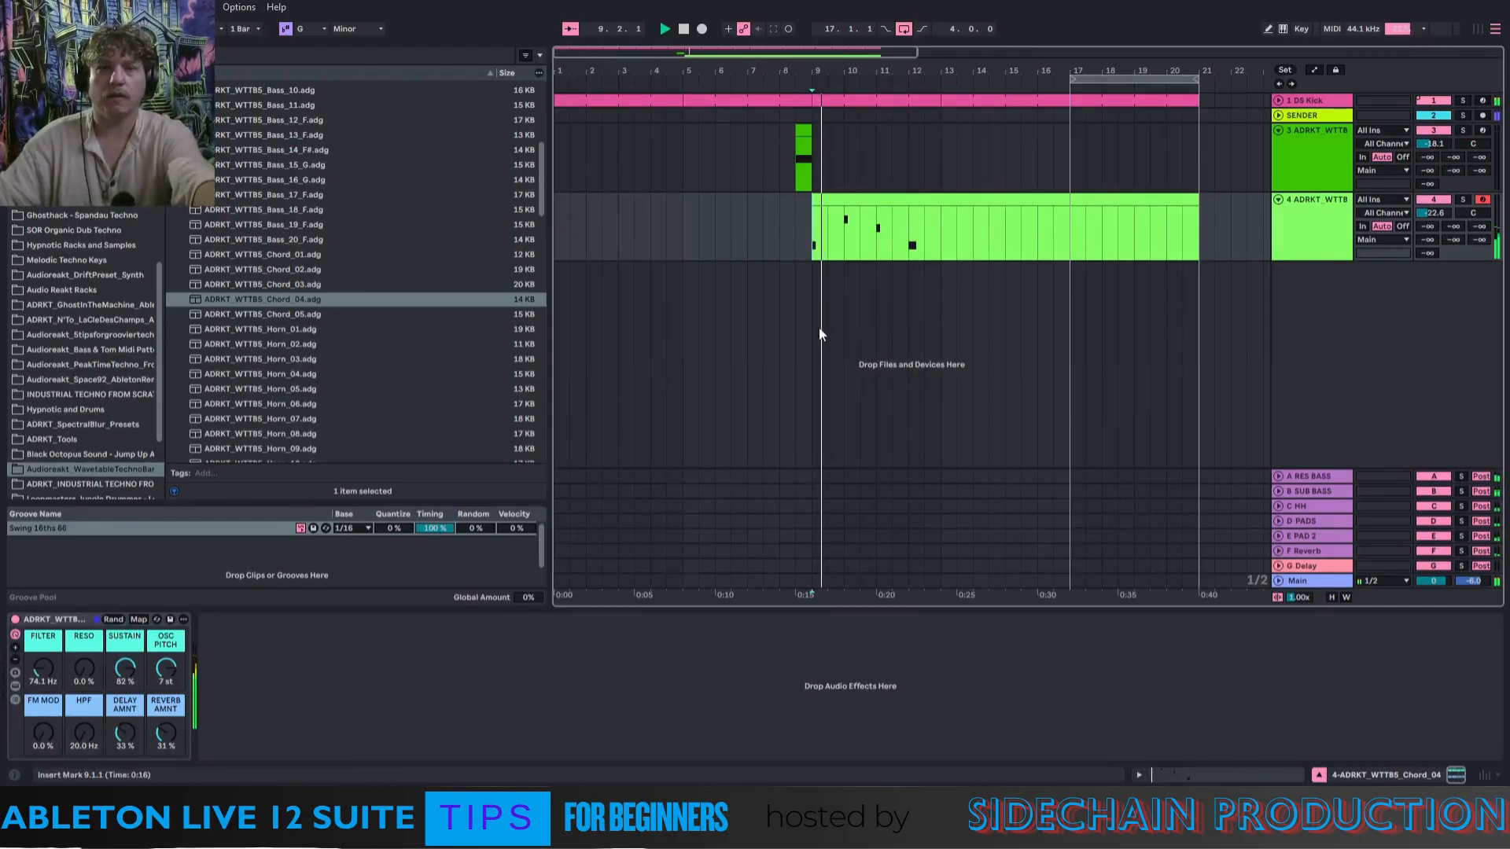
double_click(842, 223)
click(681, 623)
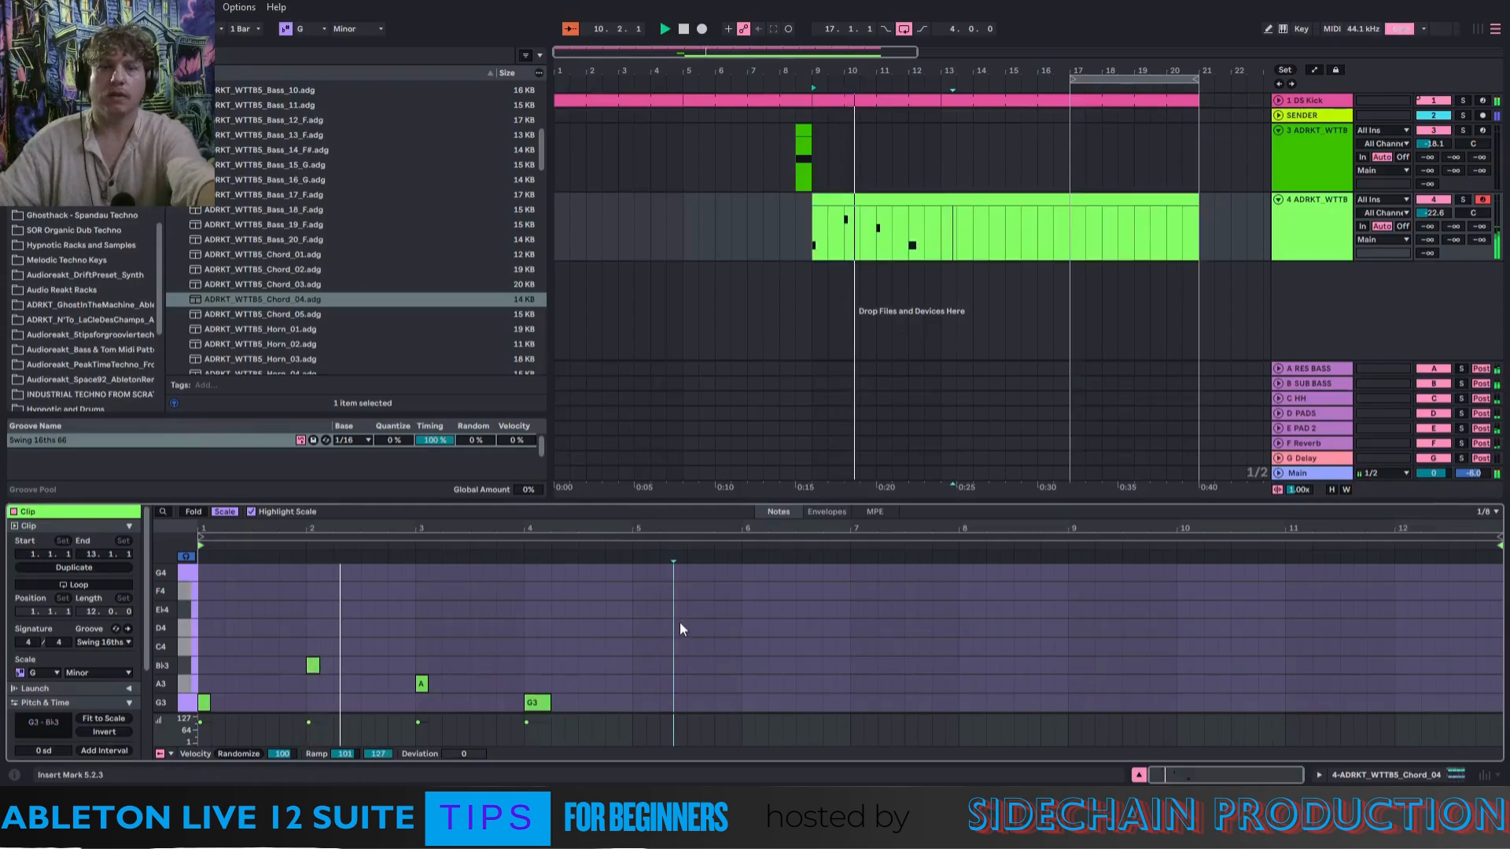
key(ctrl+a)
key(shift+Down)
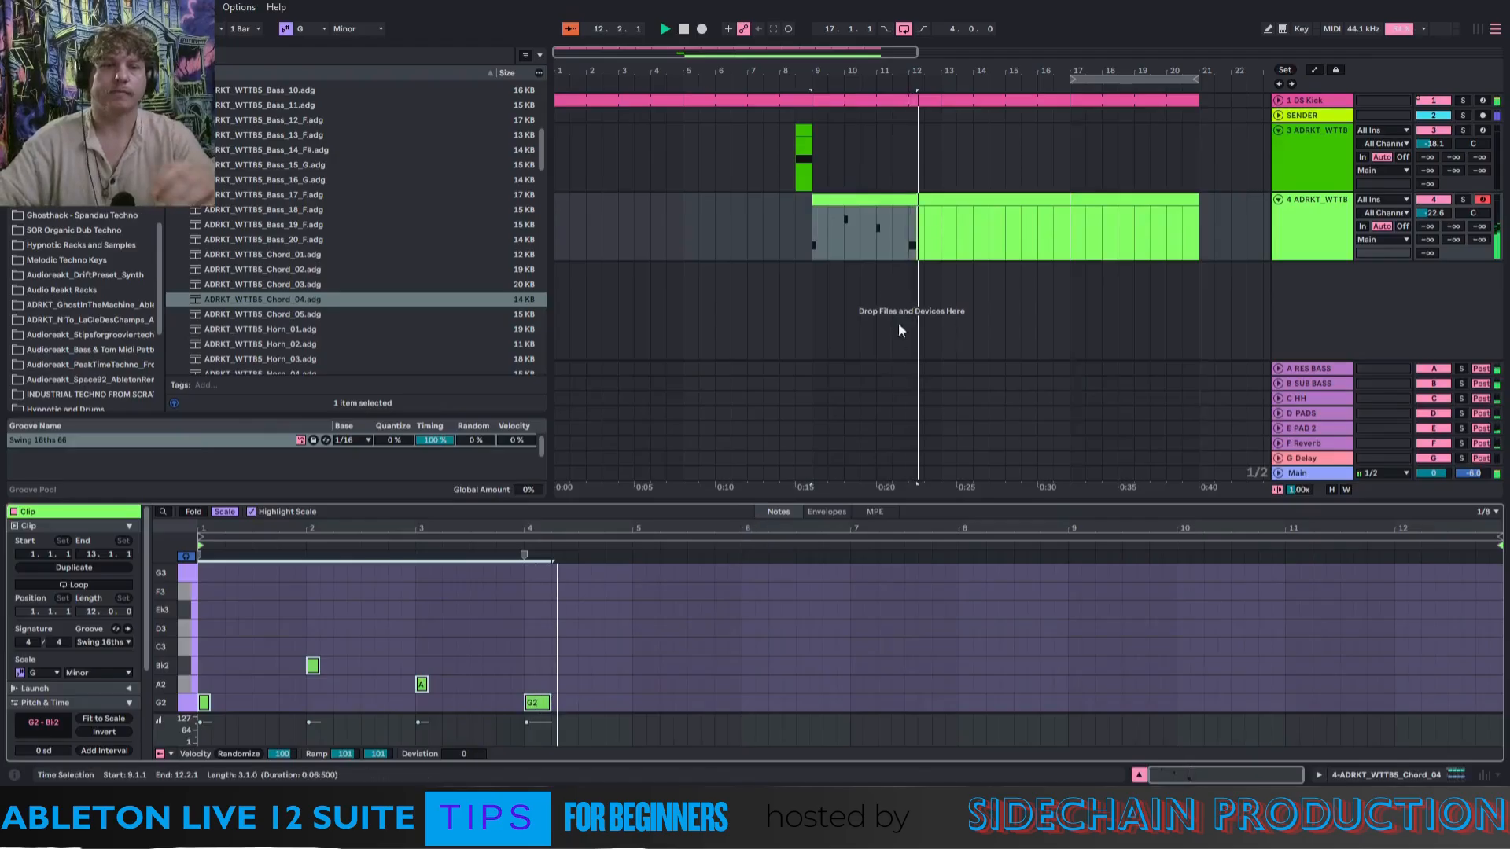
Move the B♭2 note to 1.3, the A2 note to 2.1 and the last G2 note to 2.3 in the chord clip.
double_click(882, 201)
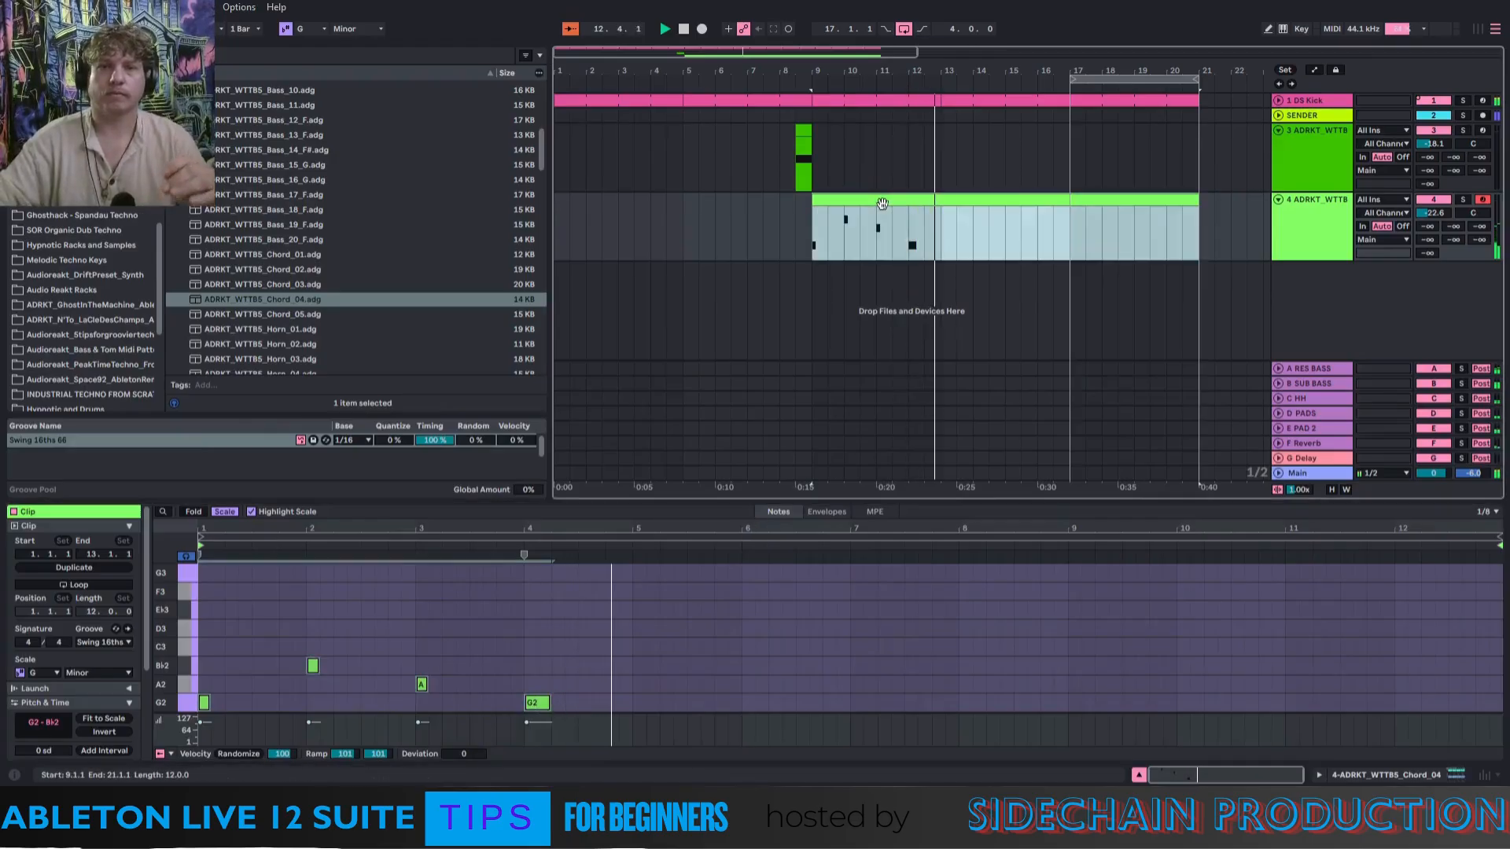
double_click(1310, 253)
double_click(837, 257)
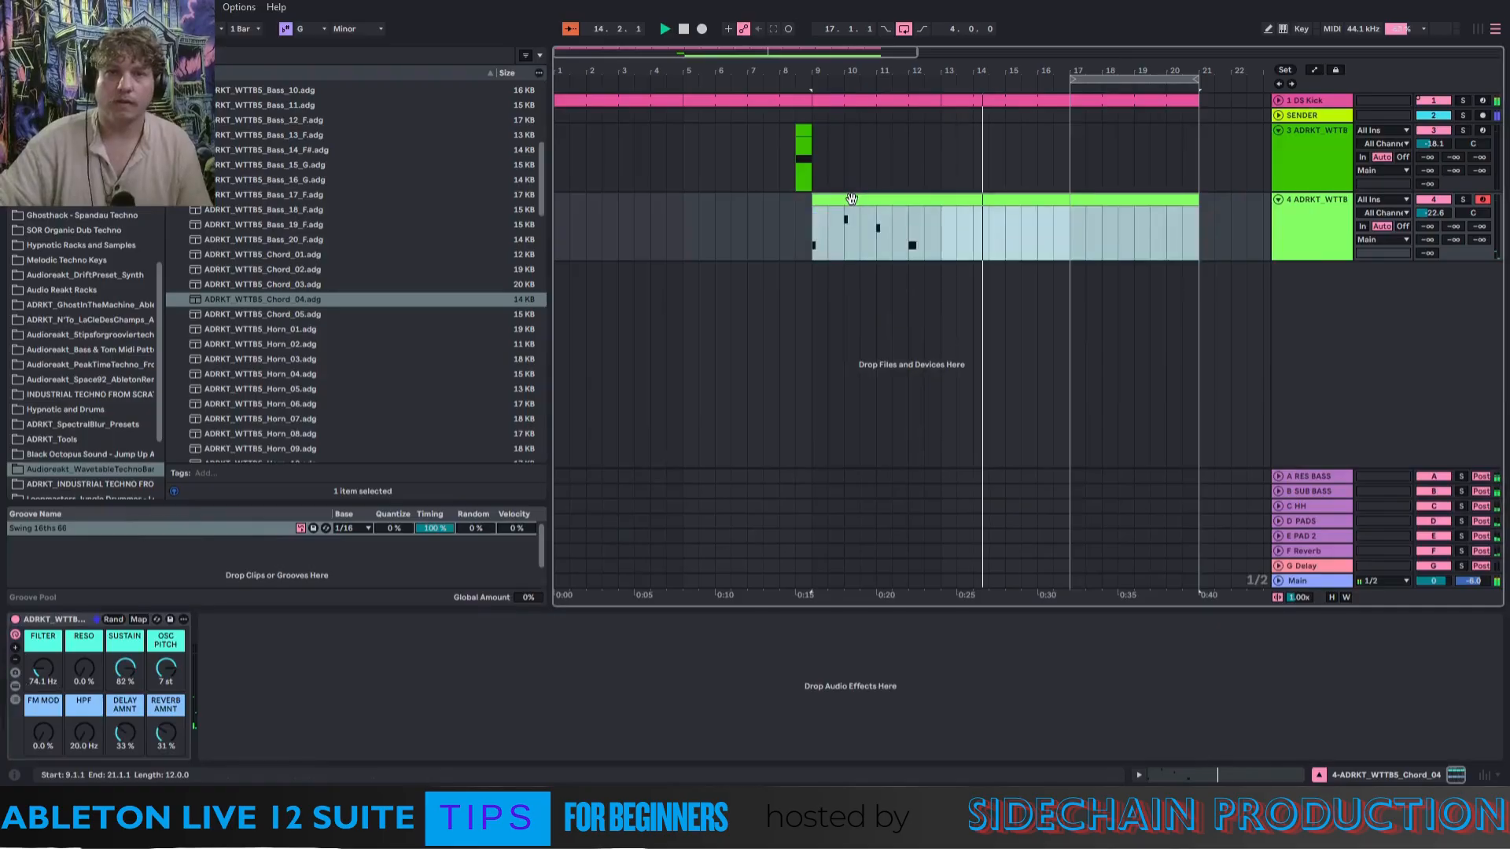
drag(315, 667, 268, 670)
drag(422, 685, 312, 684)
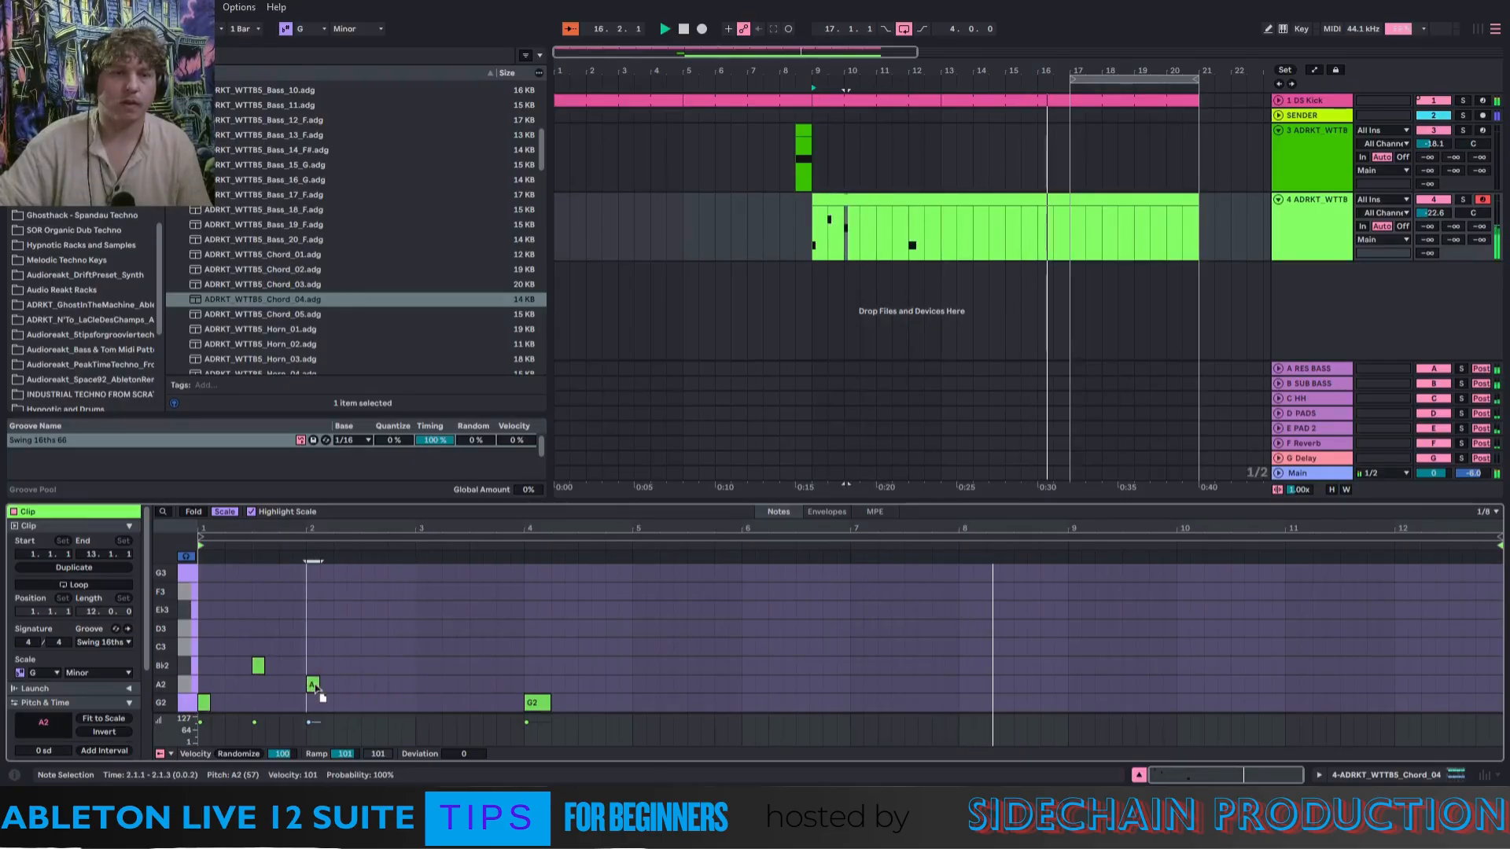
drag(534, 706, 371, 706)
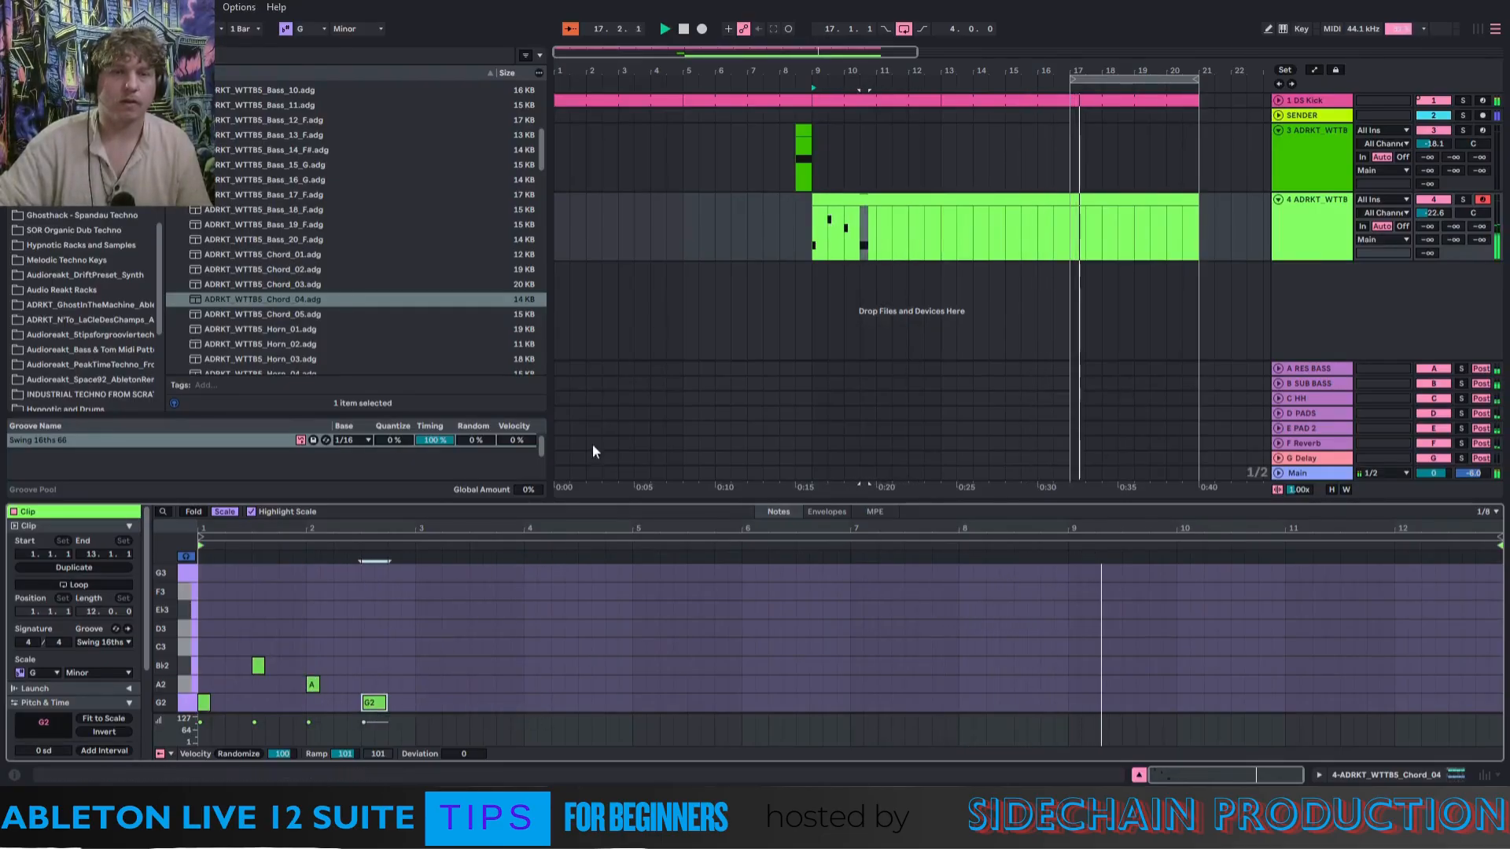
Play the phrase from 9.1.1 and move the last G2 note to 2.2 in the chord clip.
click(812, 238)
key(space)
key(space)
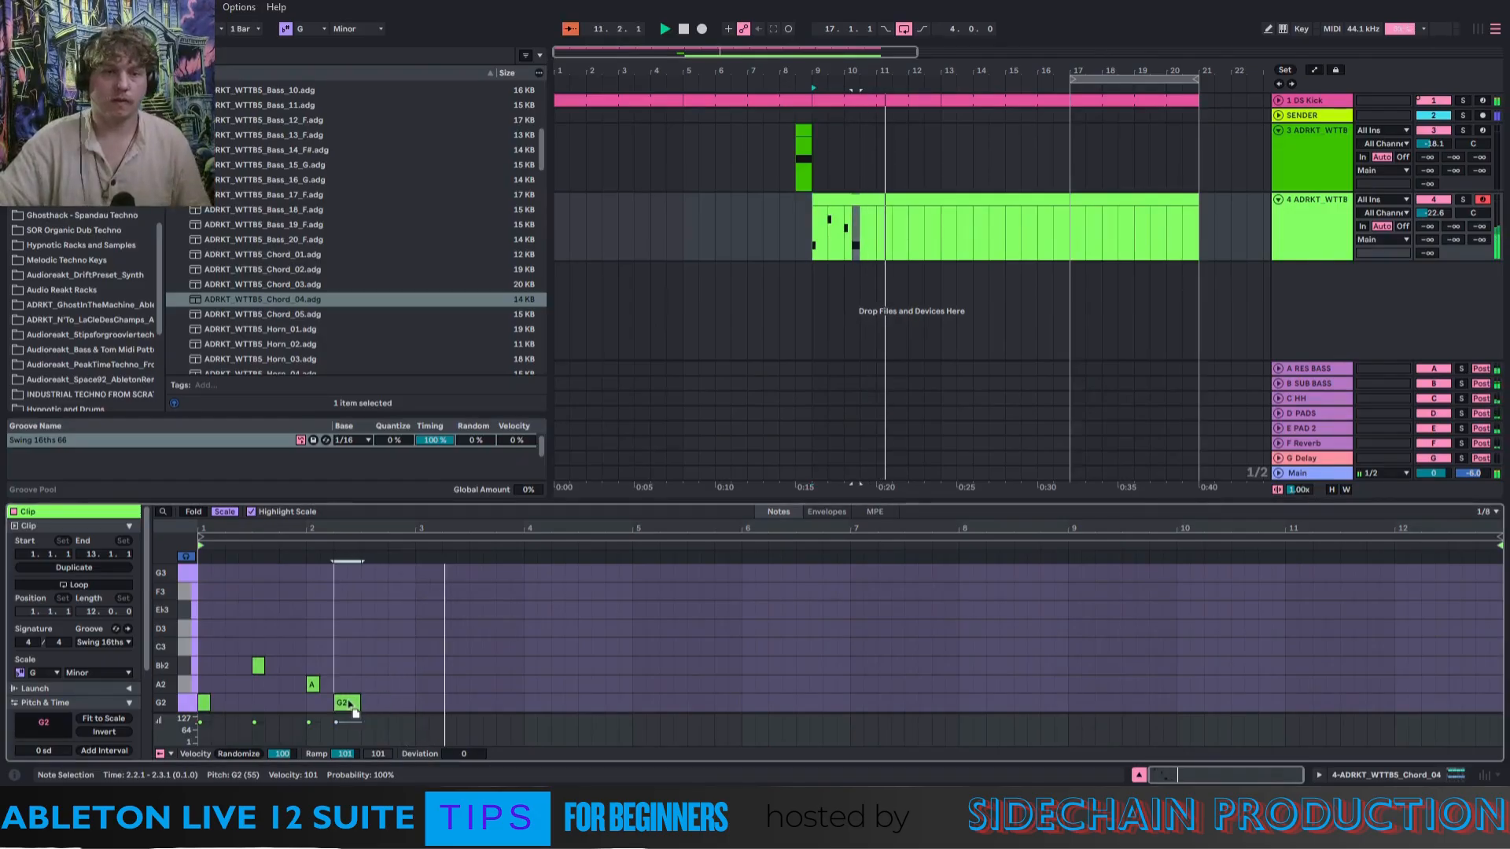
drag(383, 704, 356, 703)
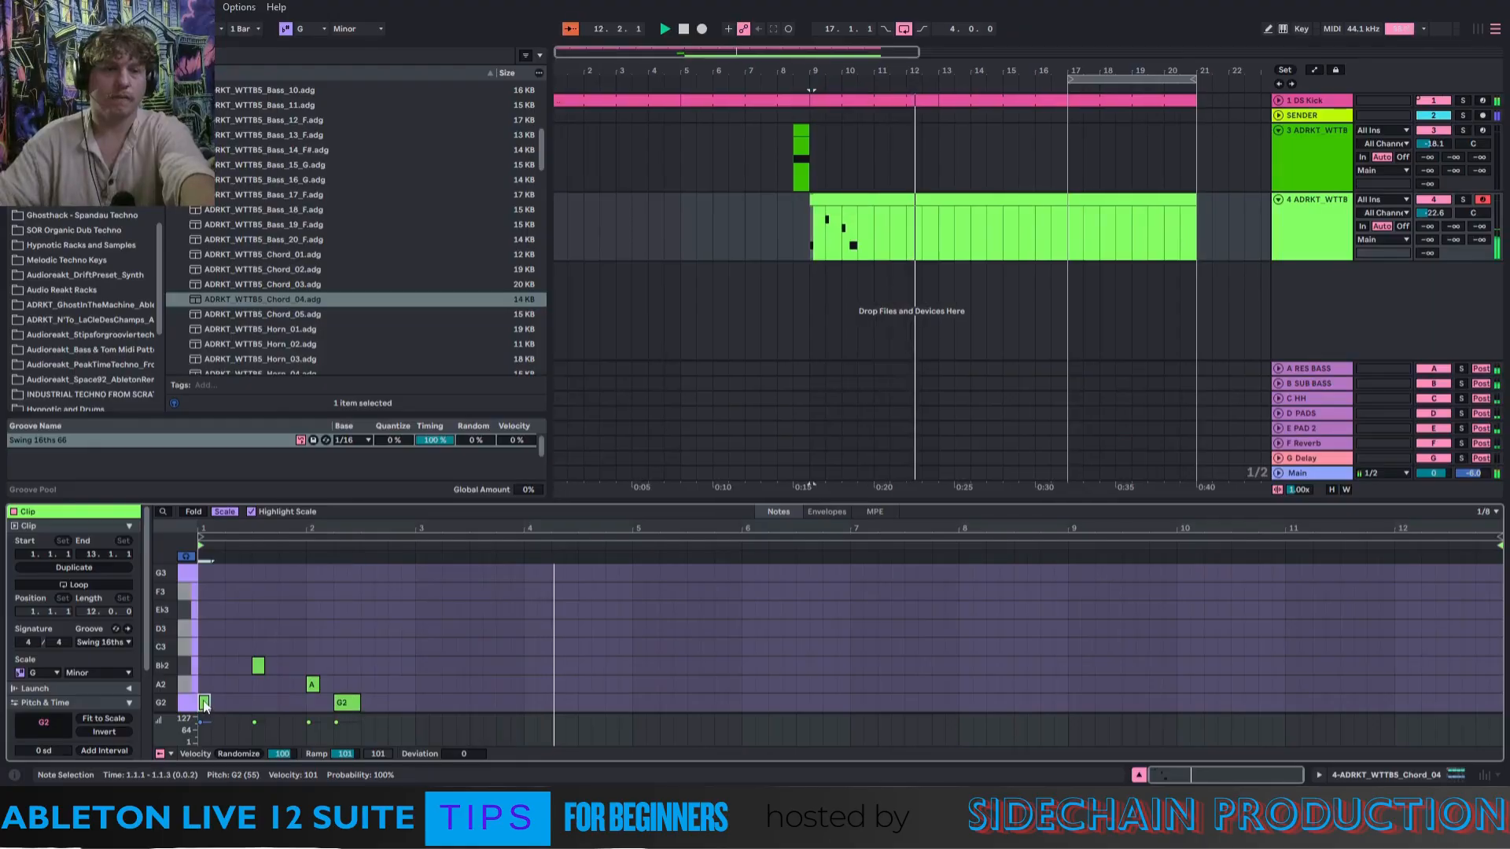
Repitch the first three notes of the chord clip to E♭3, C3 and D3.
drag(204, 705, 204, 612)
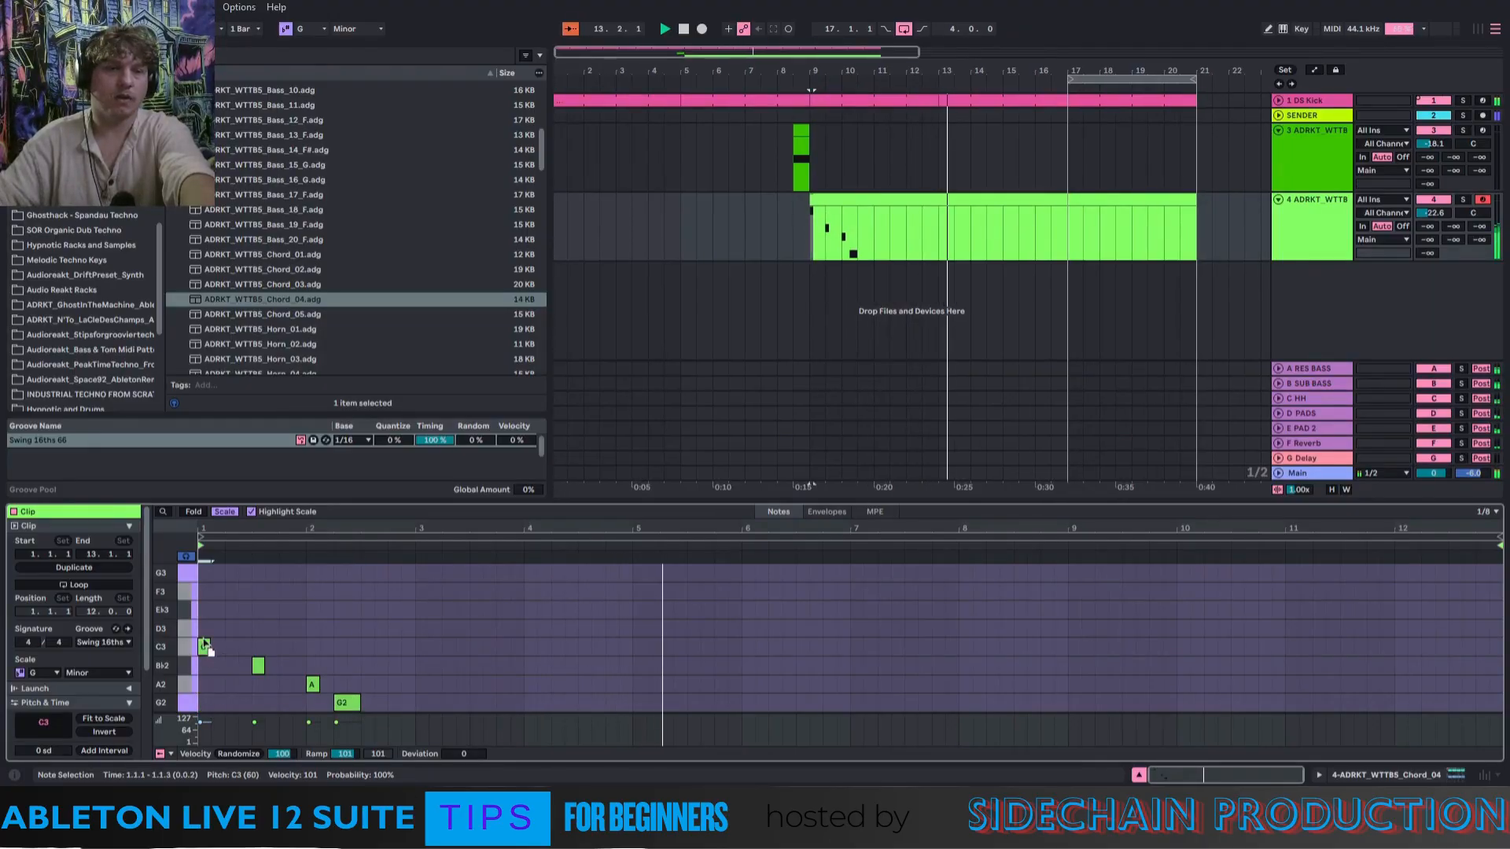
drag(258, 673, 313, 628)
double_click(260, 651)
double_click(260, 651)
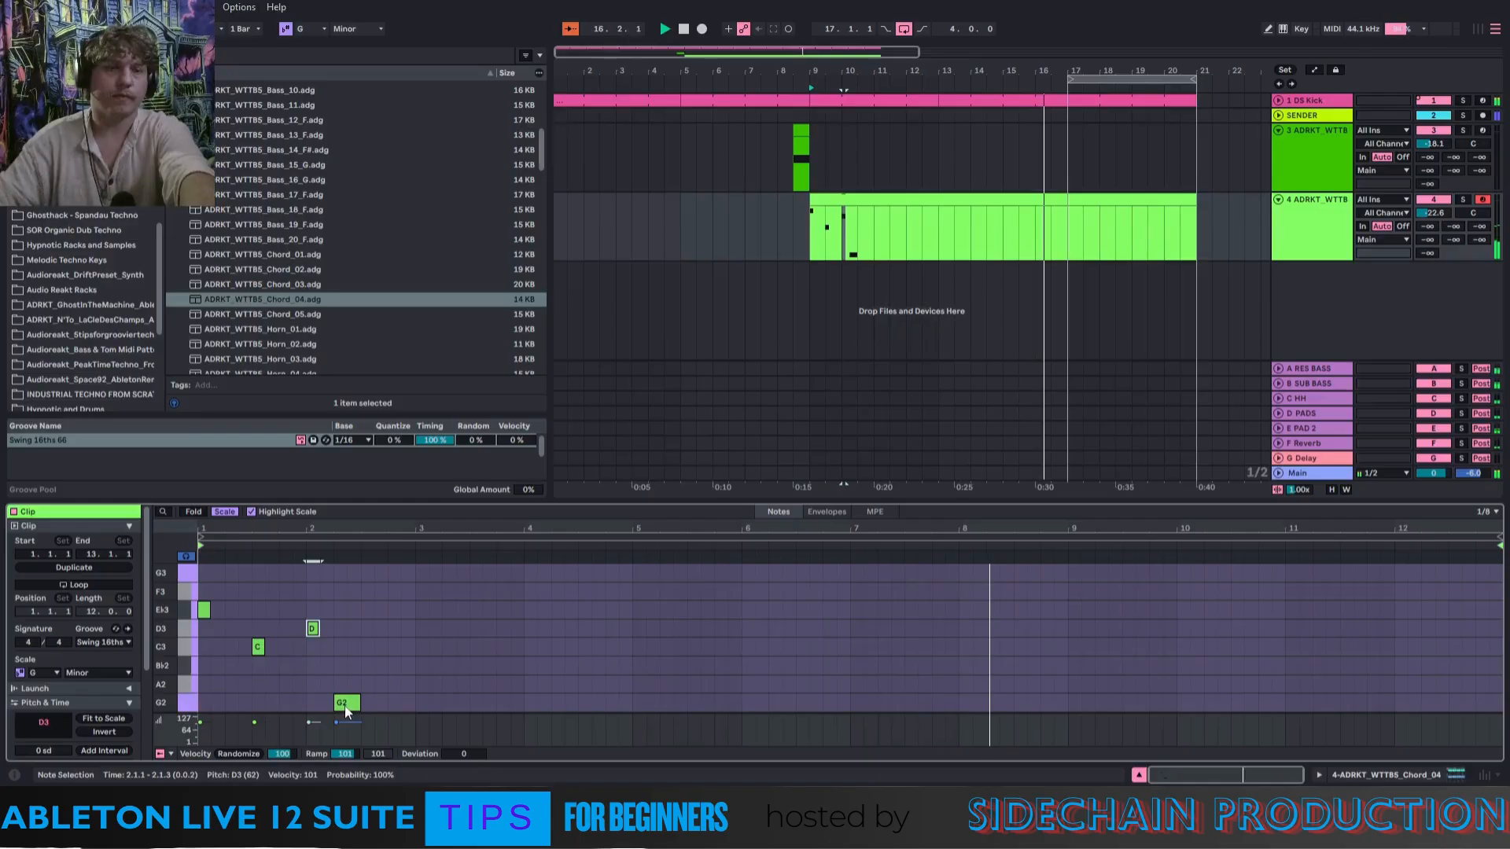
Replay the phrase and move the C3 note to 1.2 and the D3 note to 1.4.
key(space)
key(space)
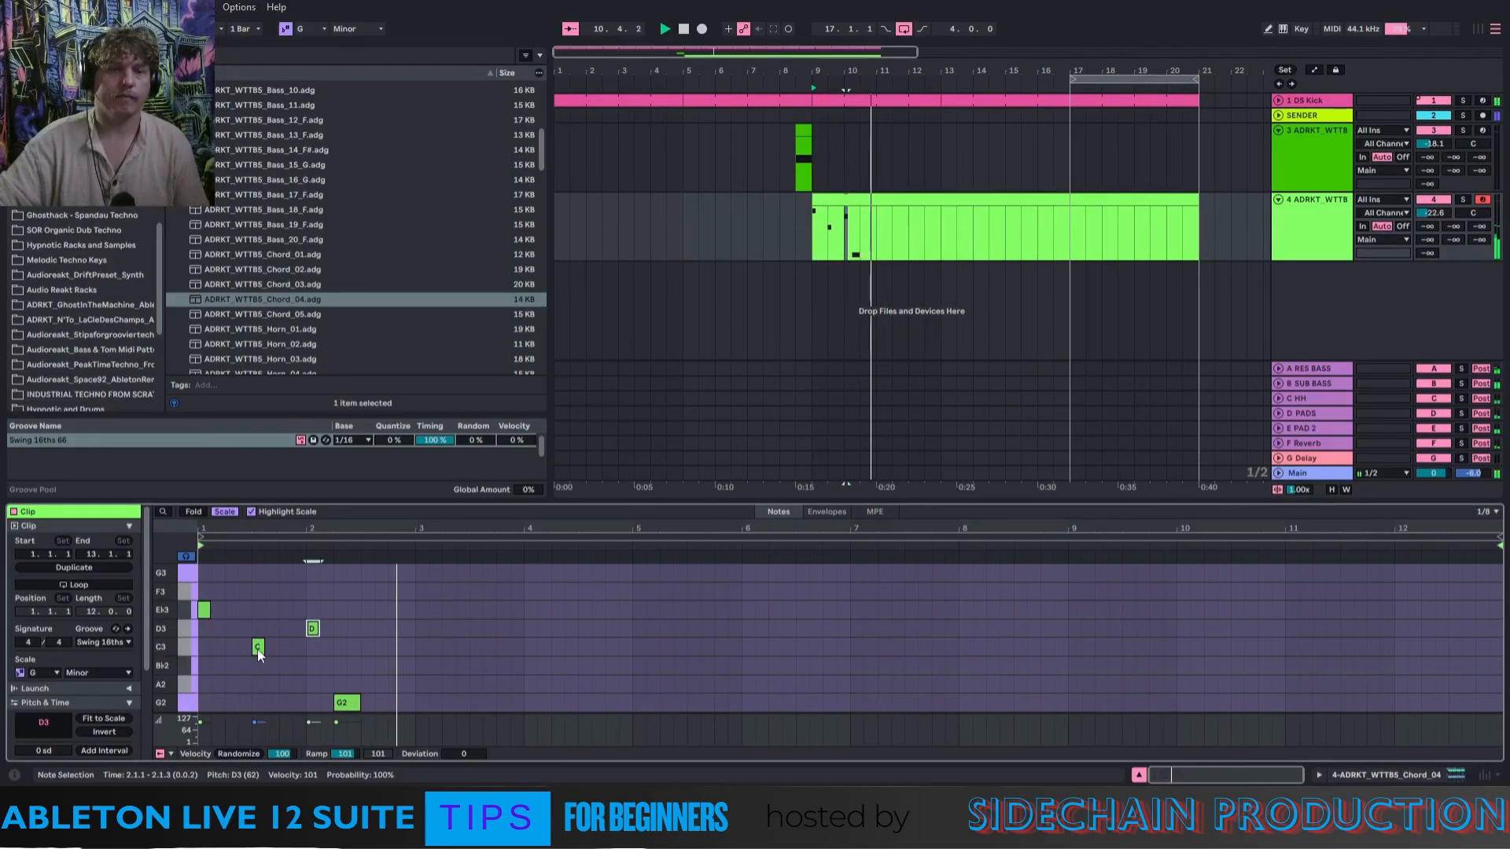
drag(258, 648, 289, 634)
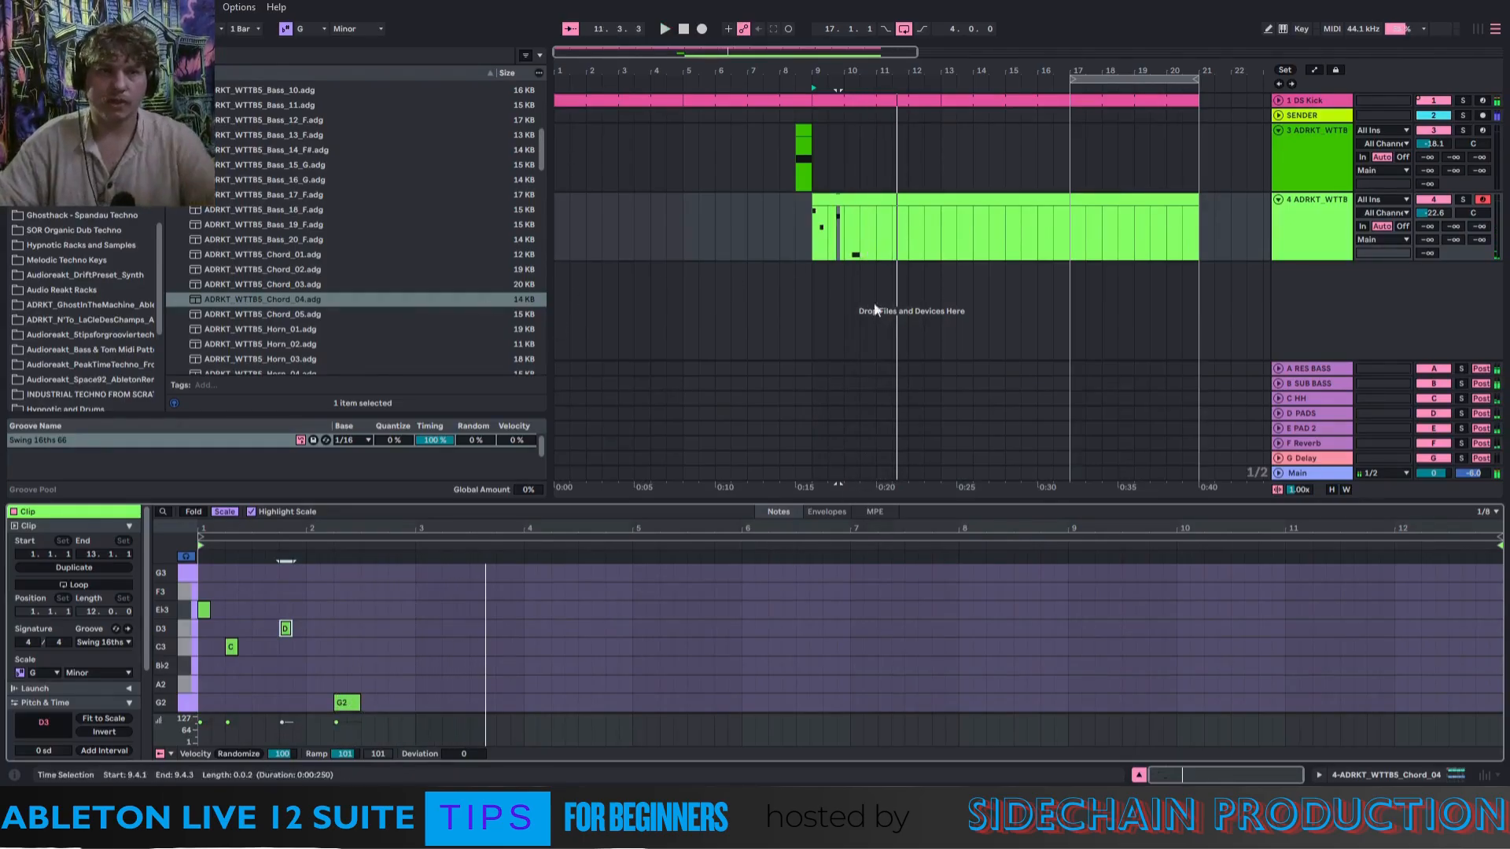
Insert a MIDI track below the chord track, load the ADRKT_WTTBS_Key_15 preset on it and lower its volume to -15.4 dB.
right_click(1291, 295)
click(1337, 314)
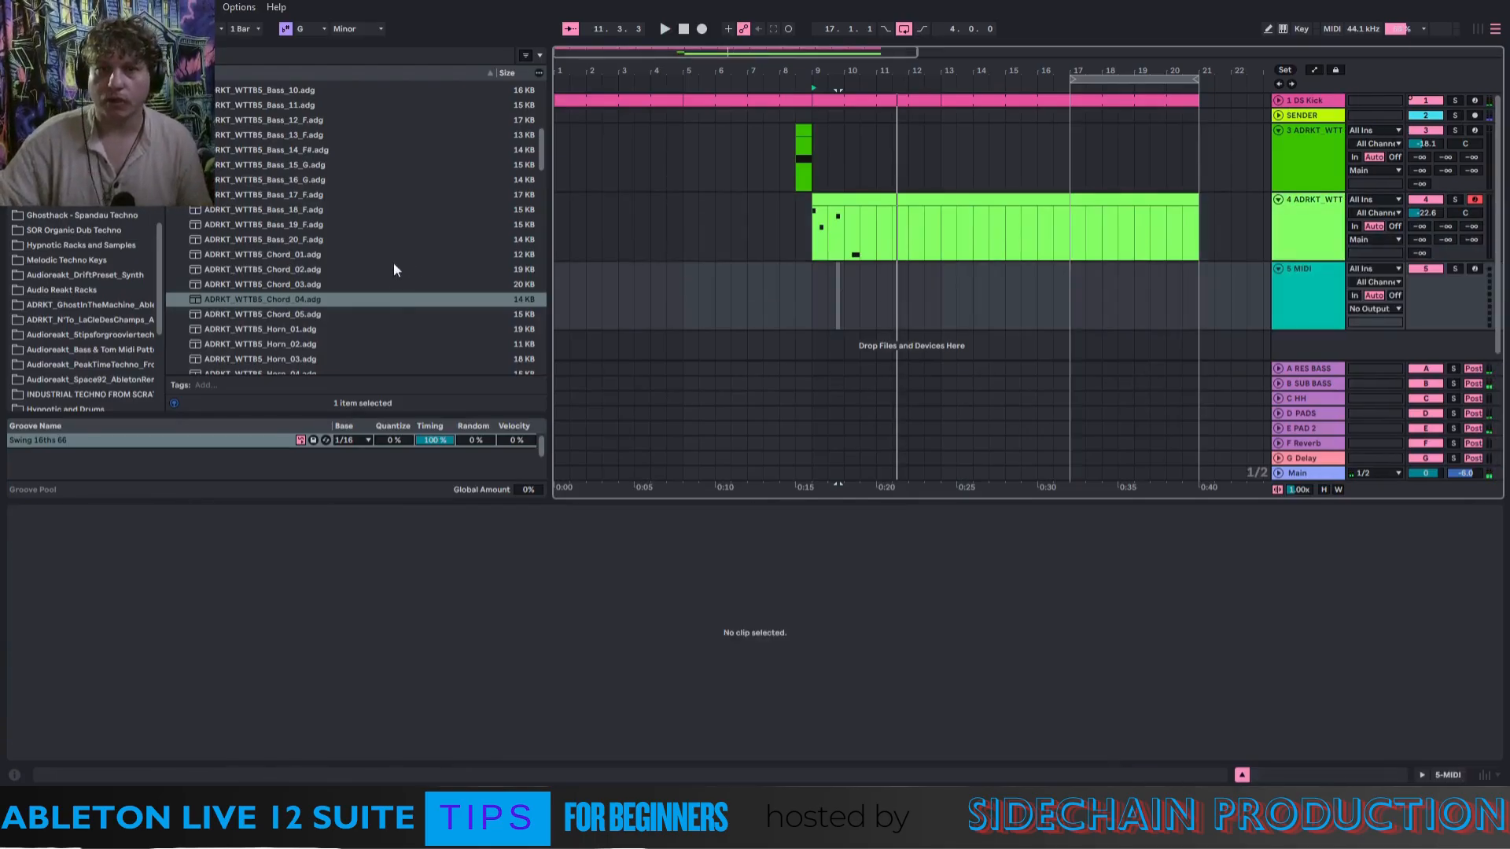
drag(540, 157, 544, 228)
drag(280, 187, 988, 286)
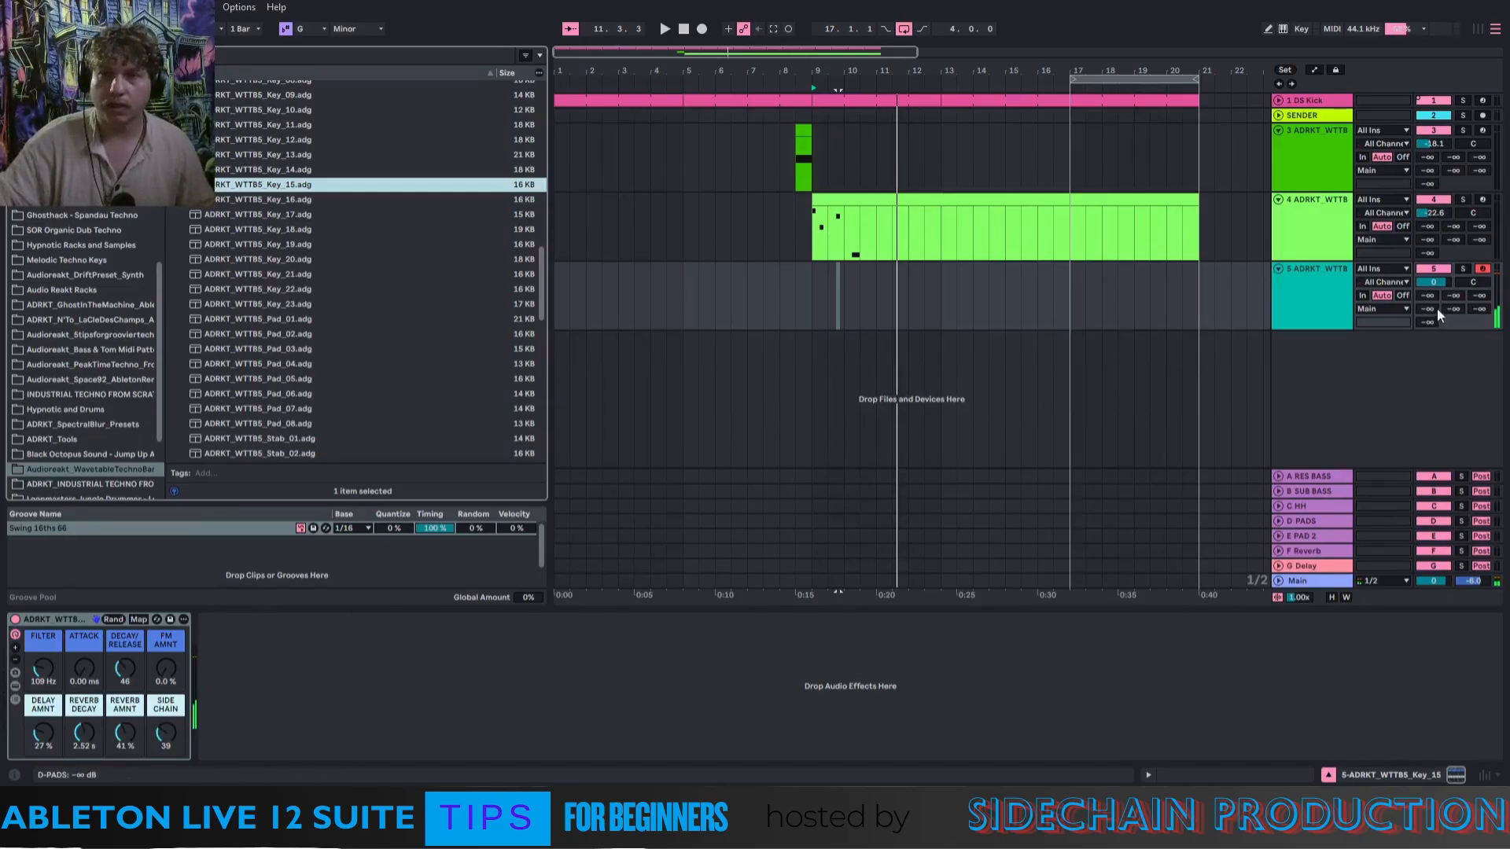
drag(1432, 281, 1433, 323)
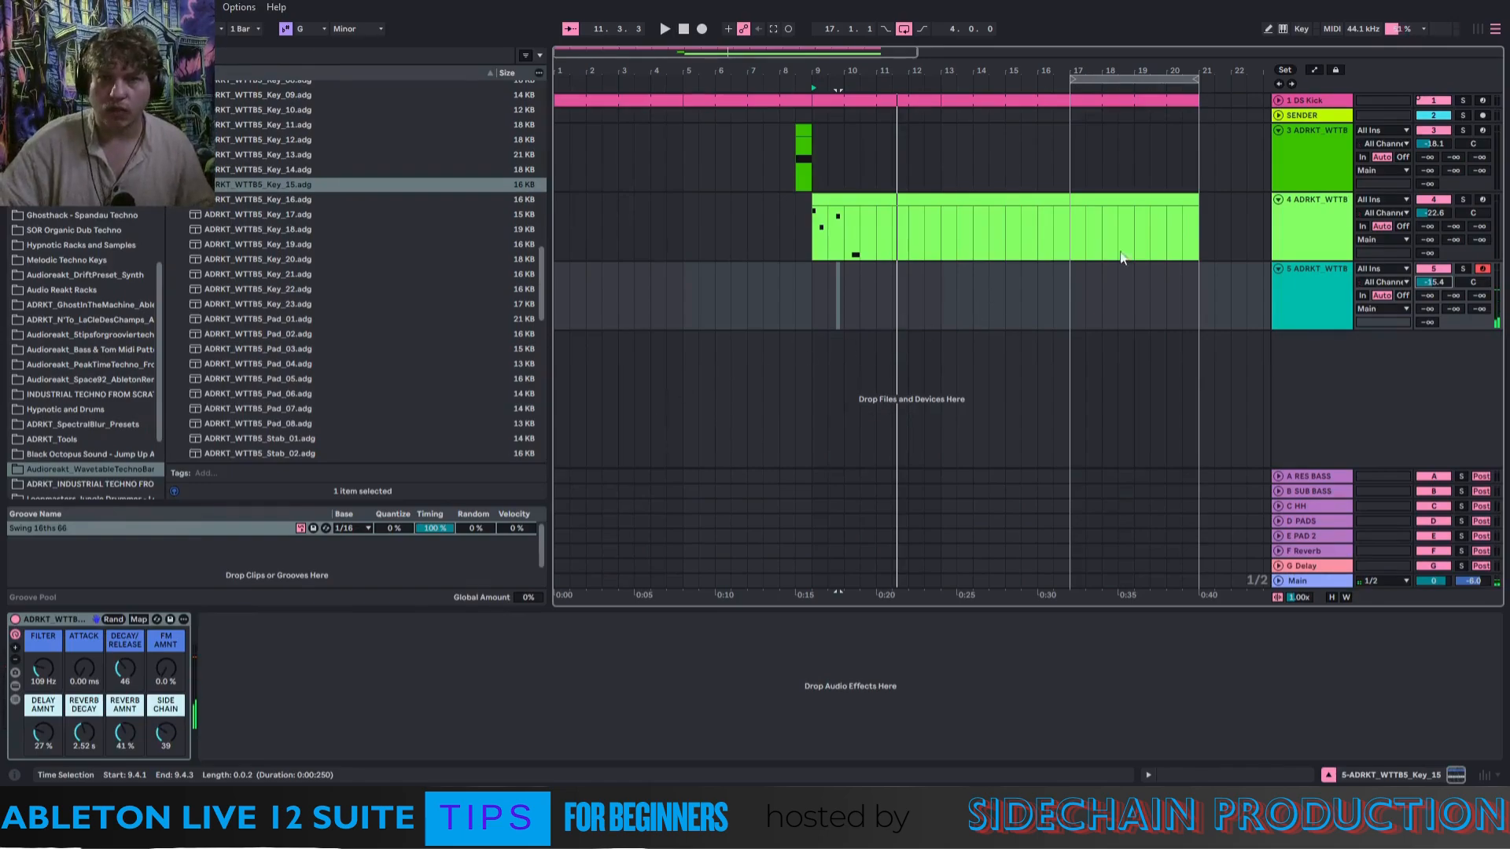
Create a MIDI clip on the Key_15 track spanning 9.1.1 to 21.1.1 and consolidate it.
click(1309, 536)
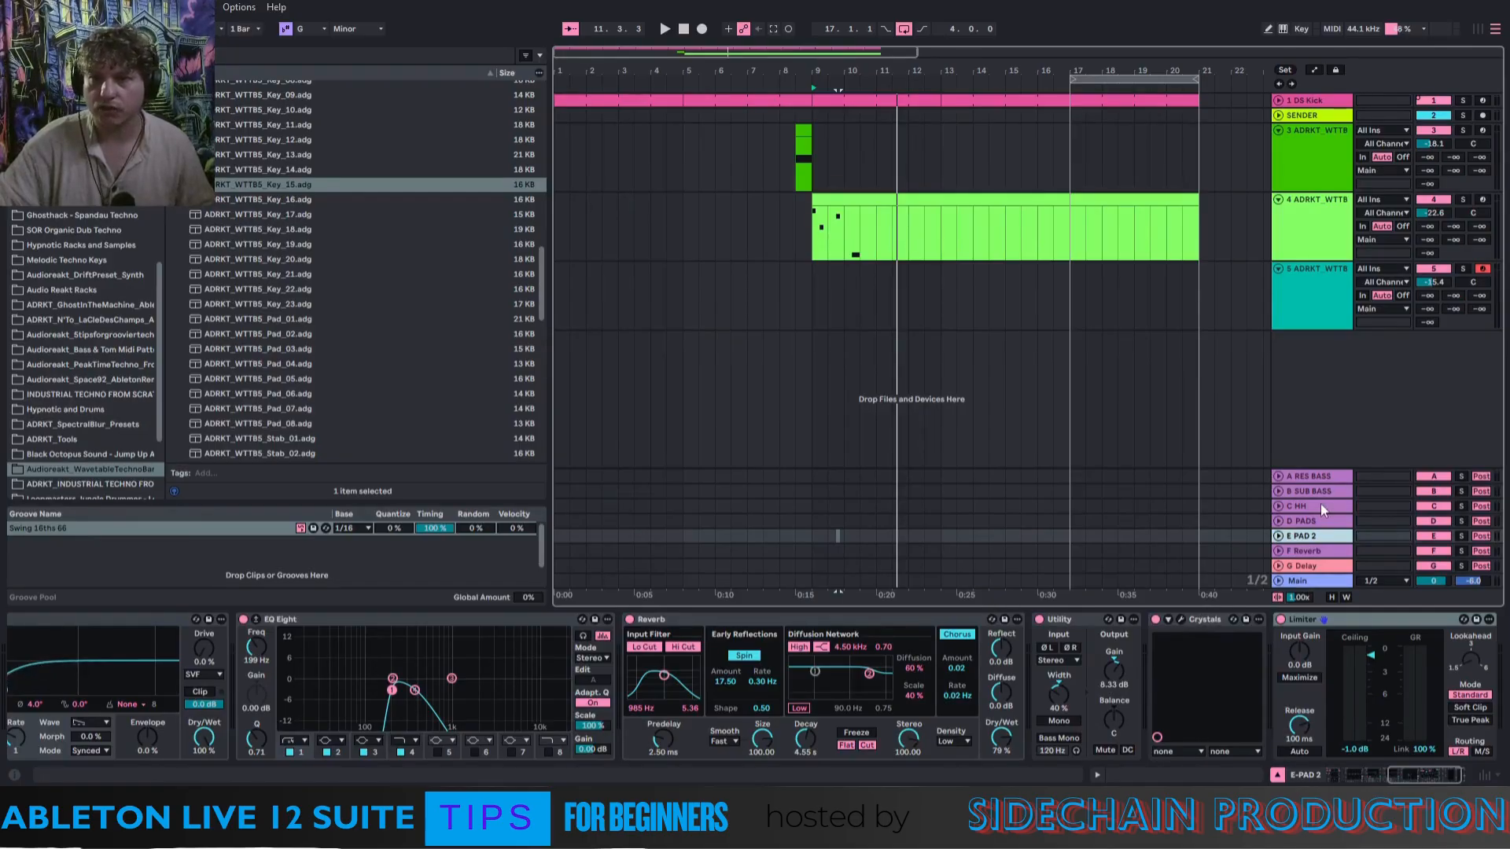
click(1332, 299)
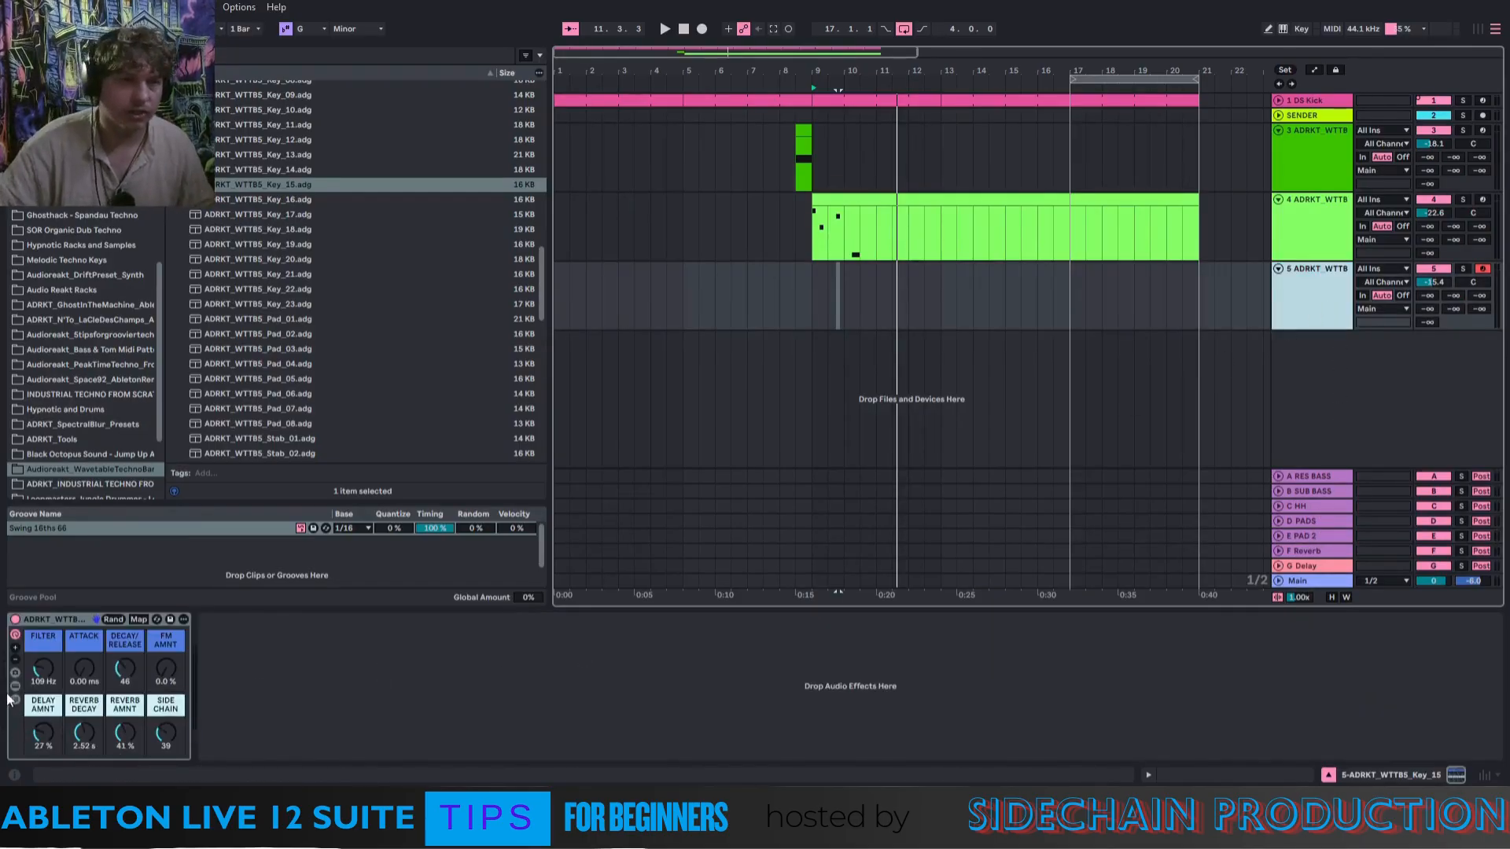
double_click(559, 300)
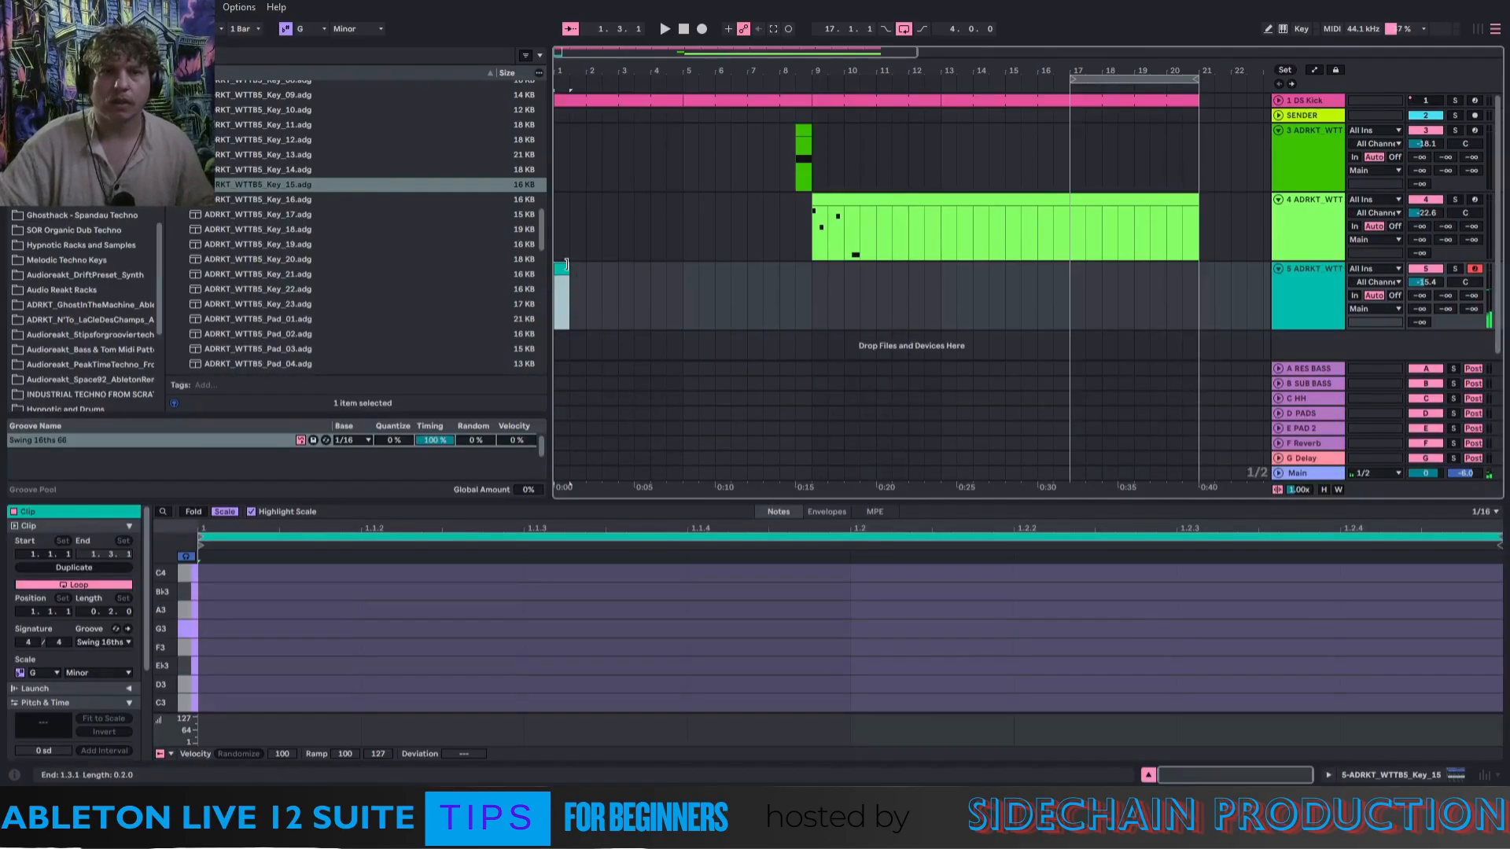
drag(566, 265, 1185, 298)
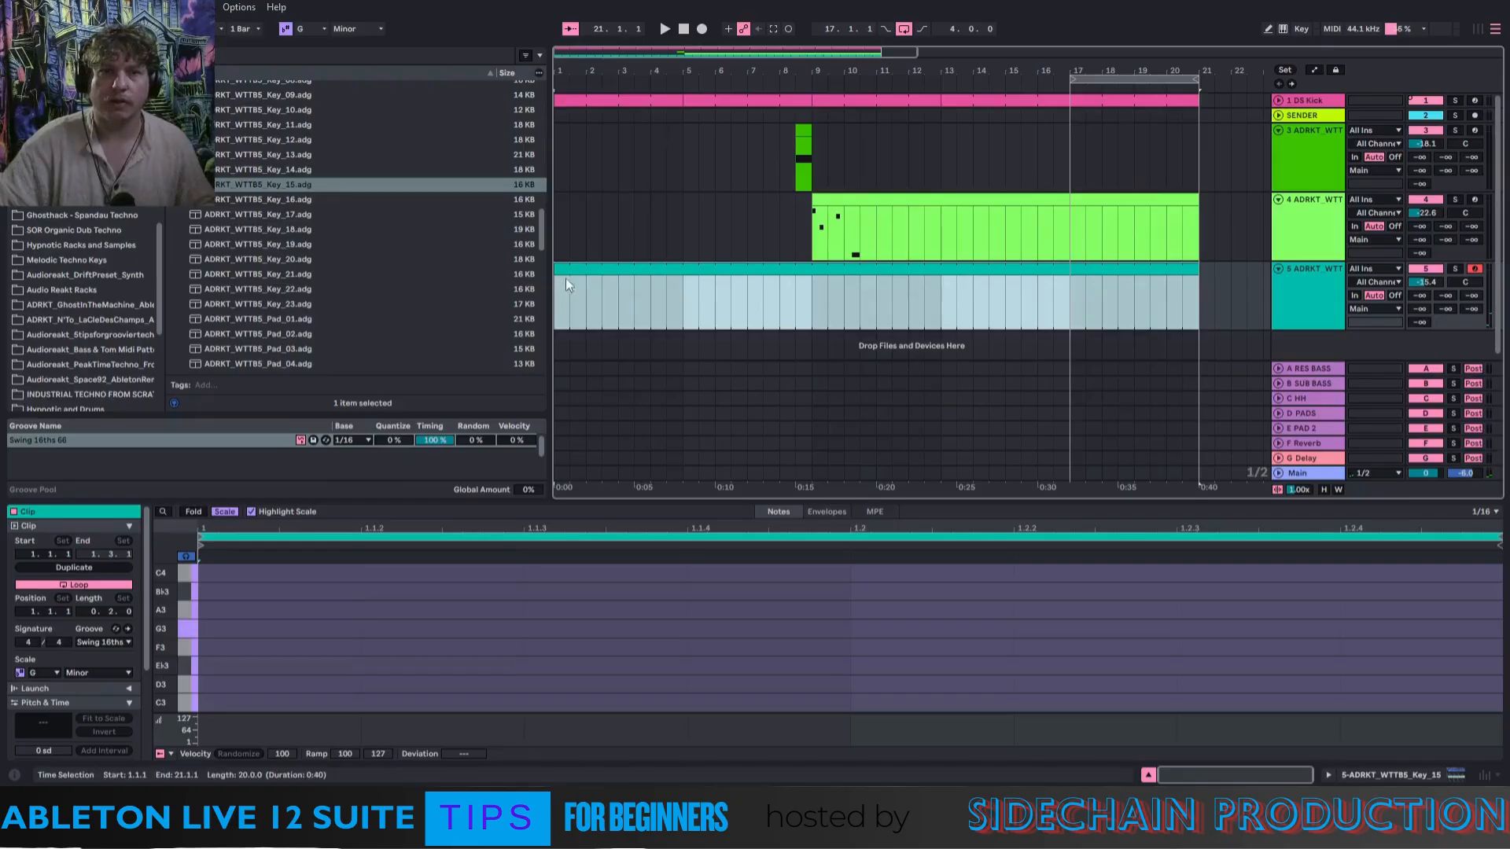
drag(558, 266, 813, 265)
right_click(839, 268)
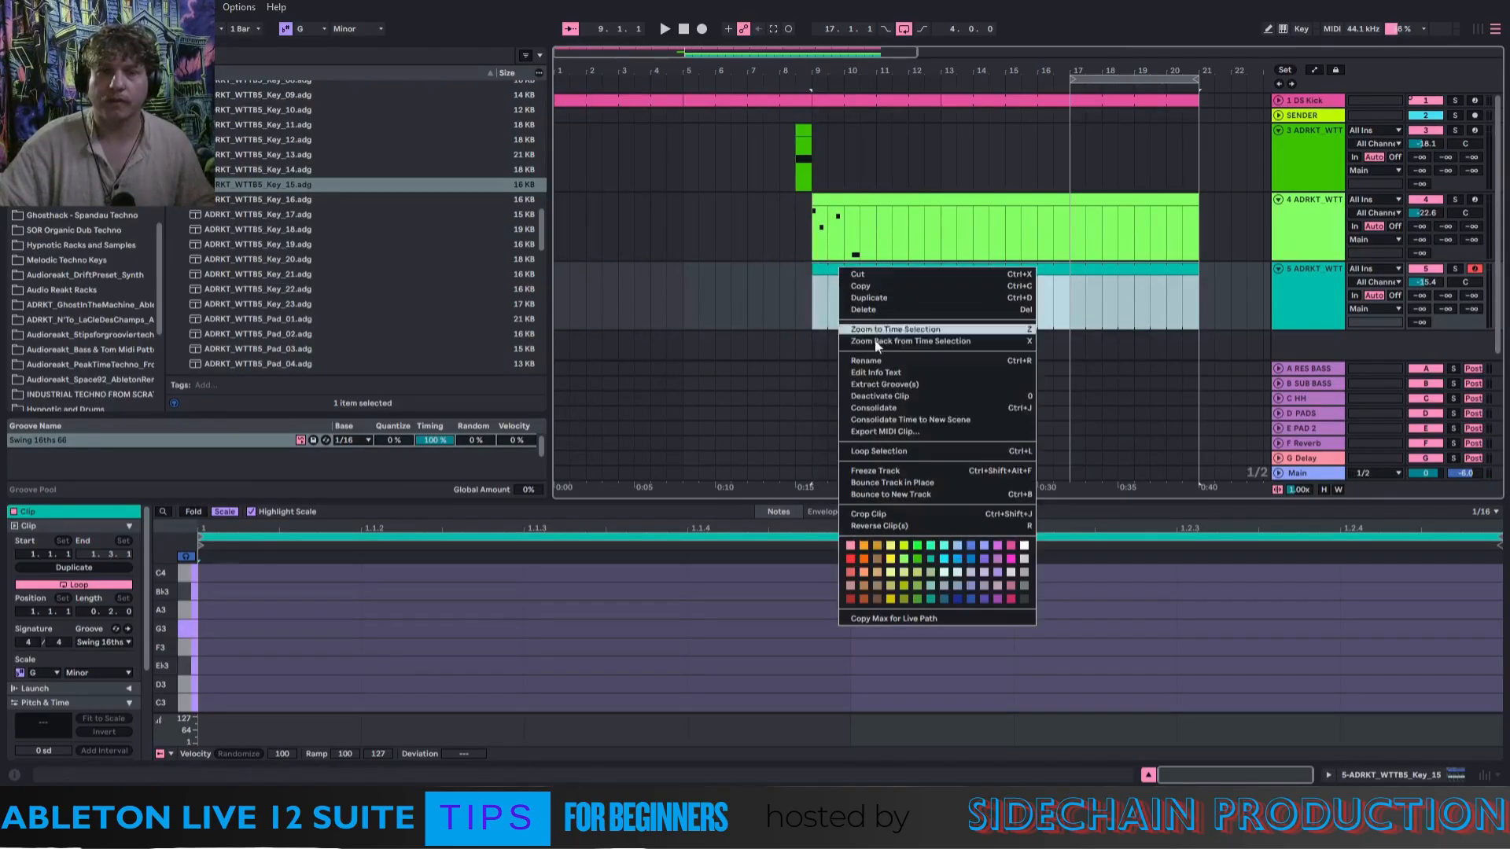
click(884, 409)
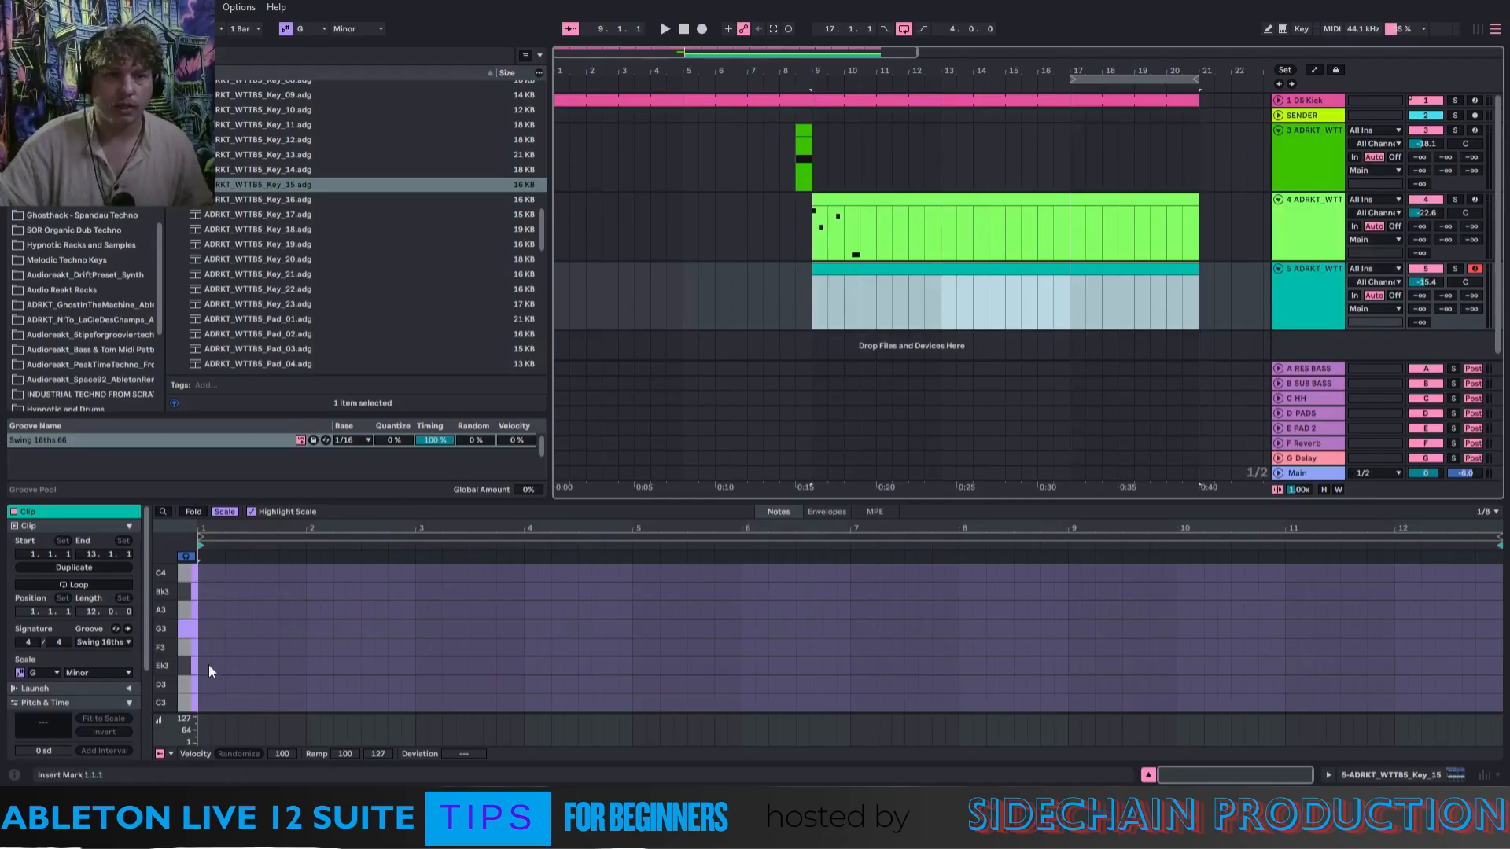
Add a one-beat G1 note at 1.1.1 in the Key_15 clip.
scroll(209, 664, down, 3)
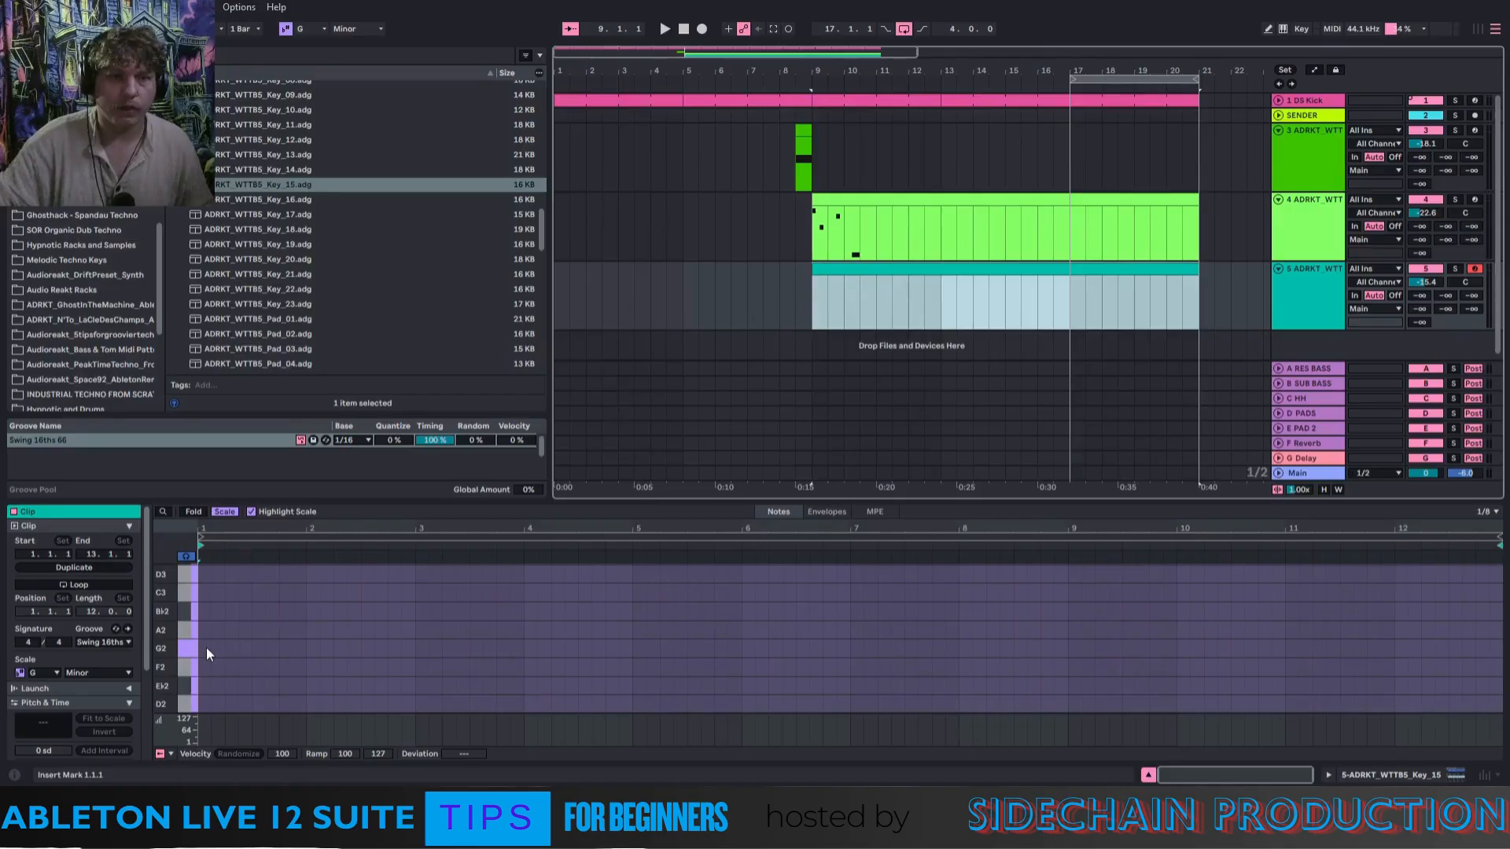
double_click(206, 648)
drag(209, 648, 277, 648)
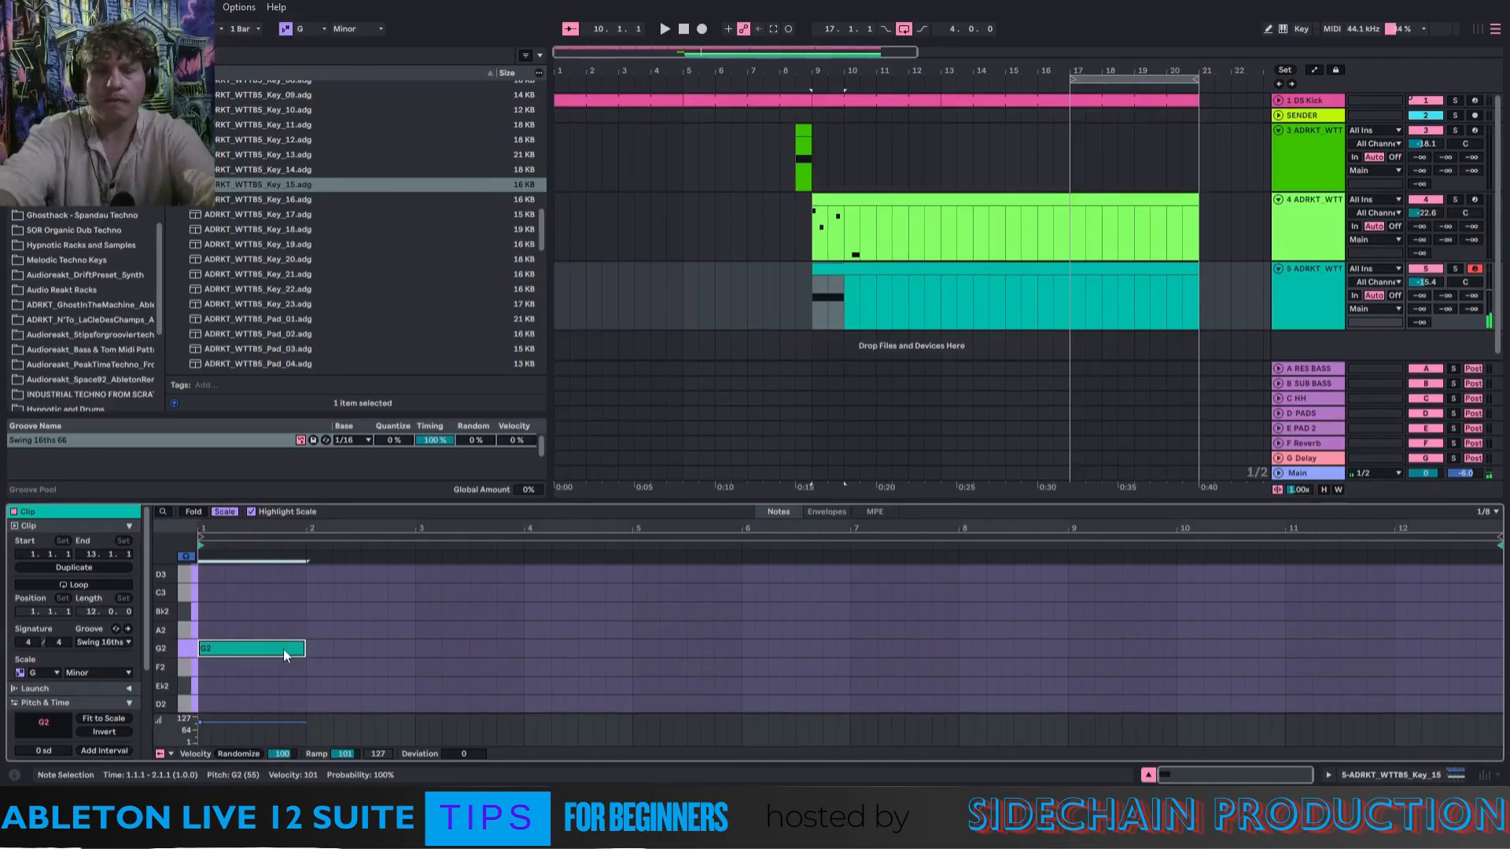
key(shift+Down)
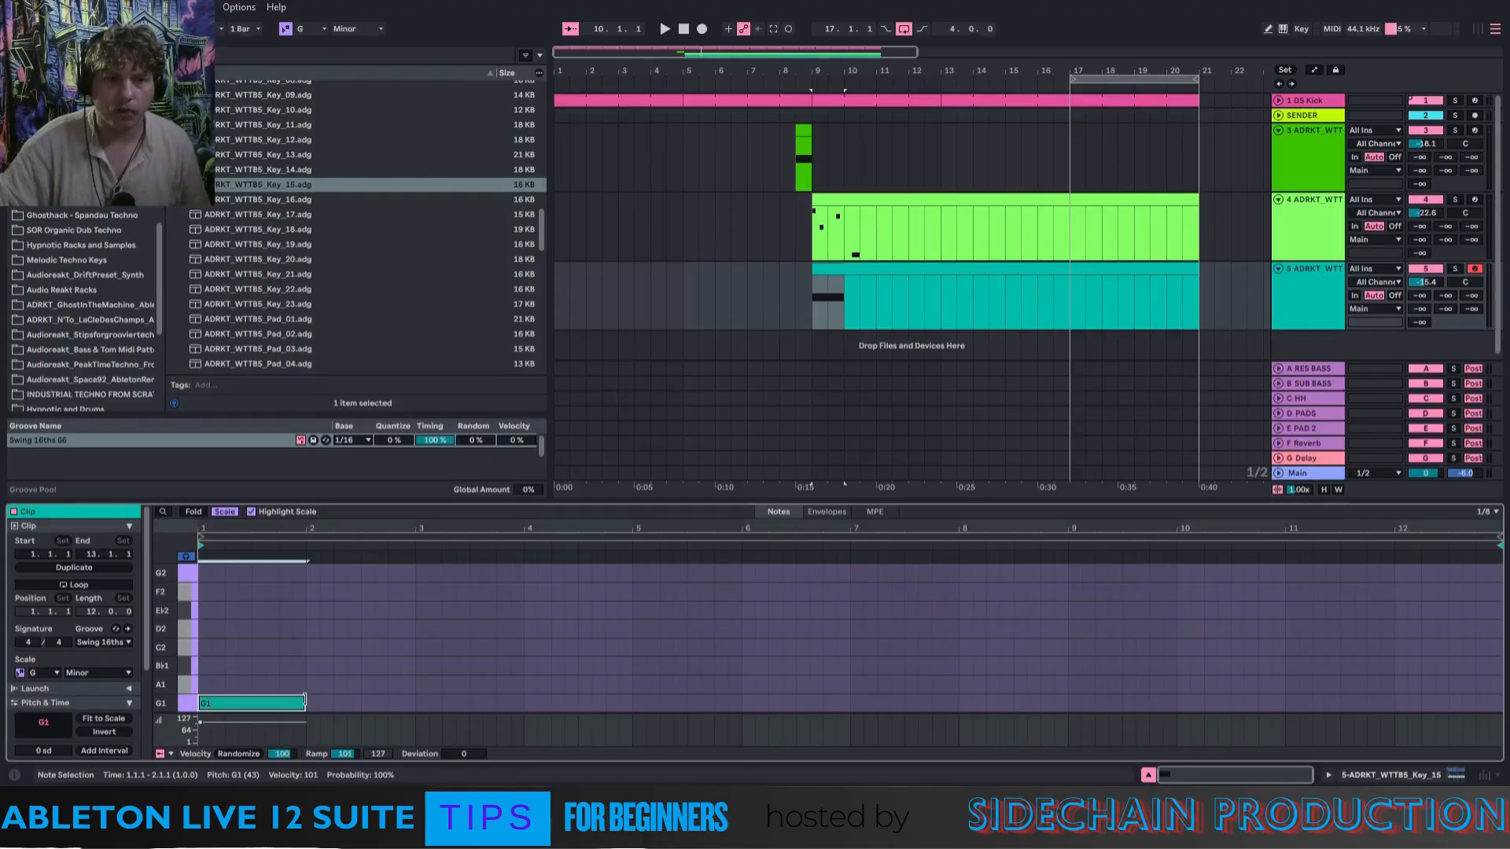
drag(305, 702, 227, 699)
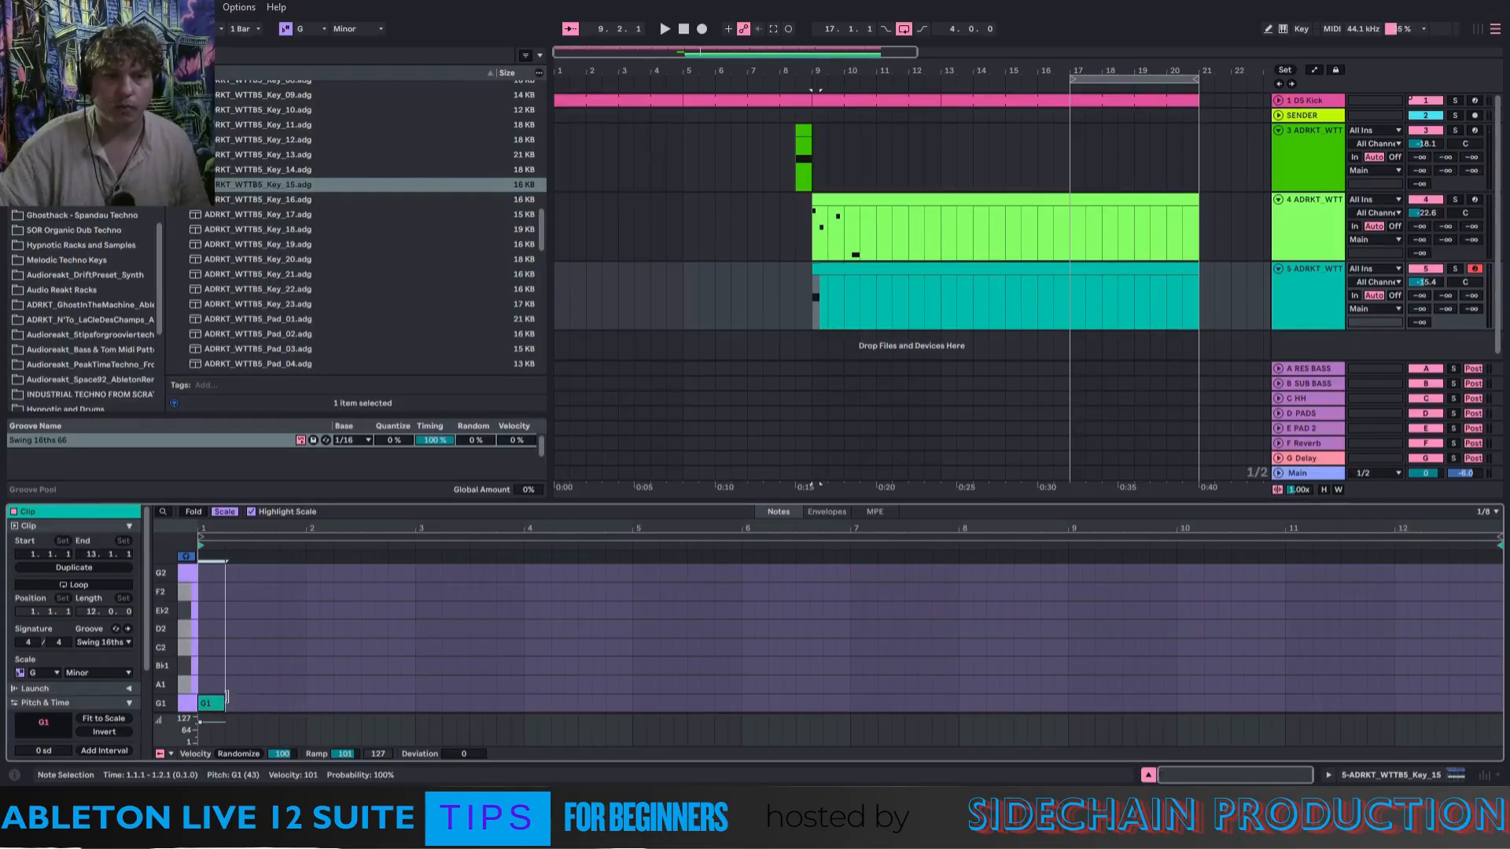
Add one-beat notes B♭1 at bar 2, A1 at bar 3 and F1 at bar 4 of the Key_15 clip.
double_click(315, 666)
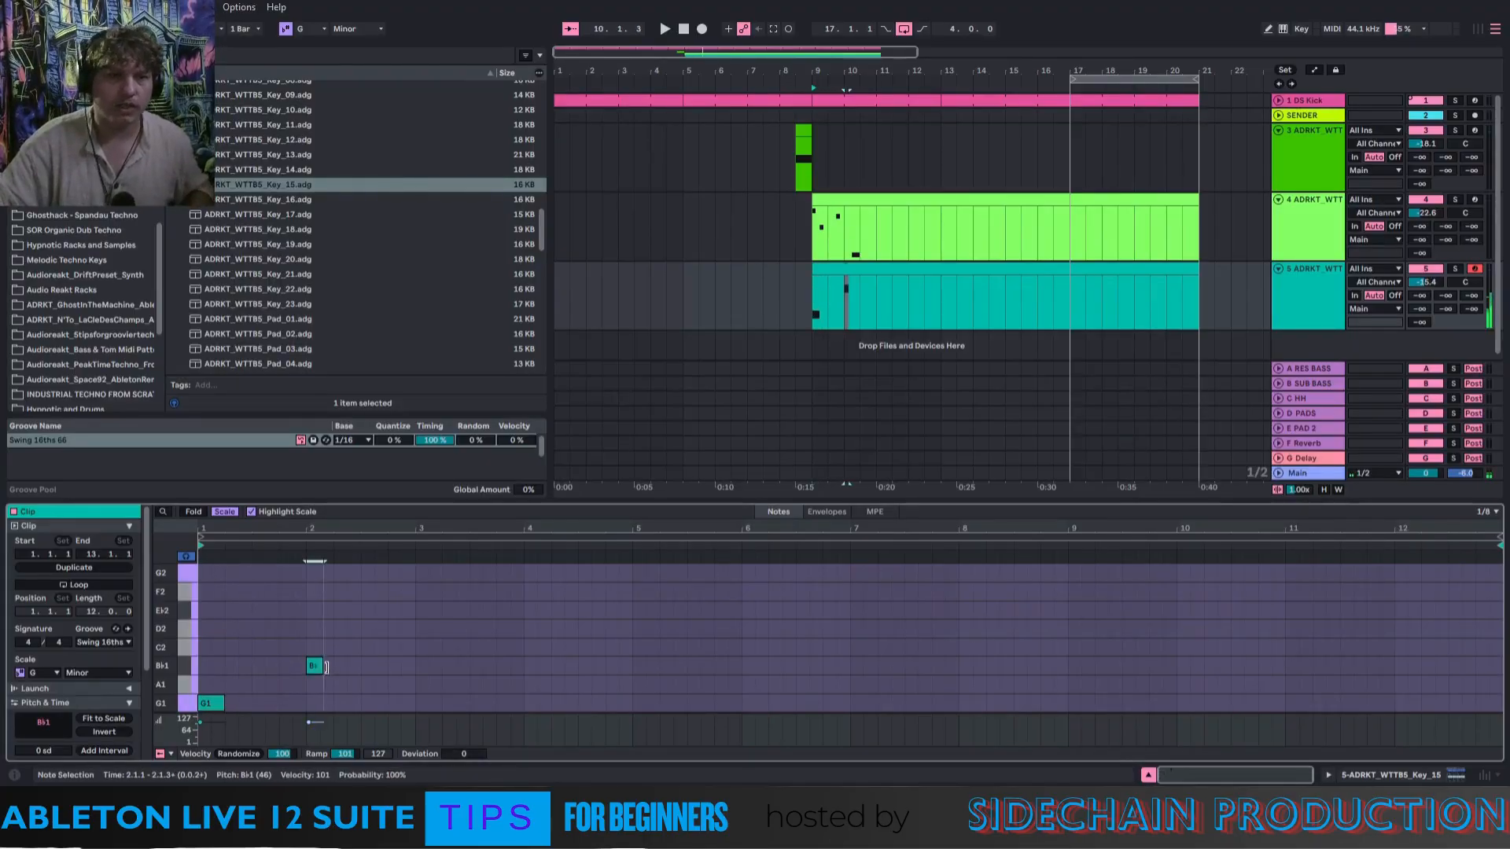
double_click(421, 685)
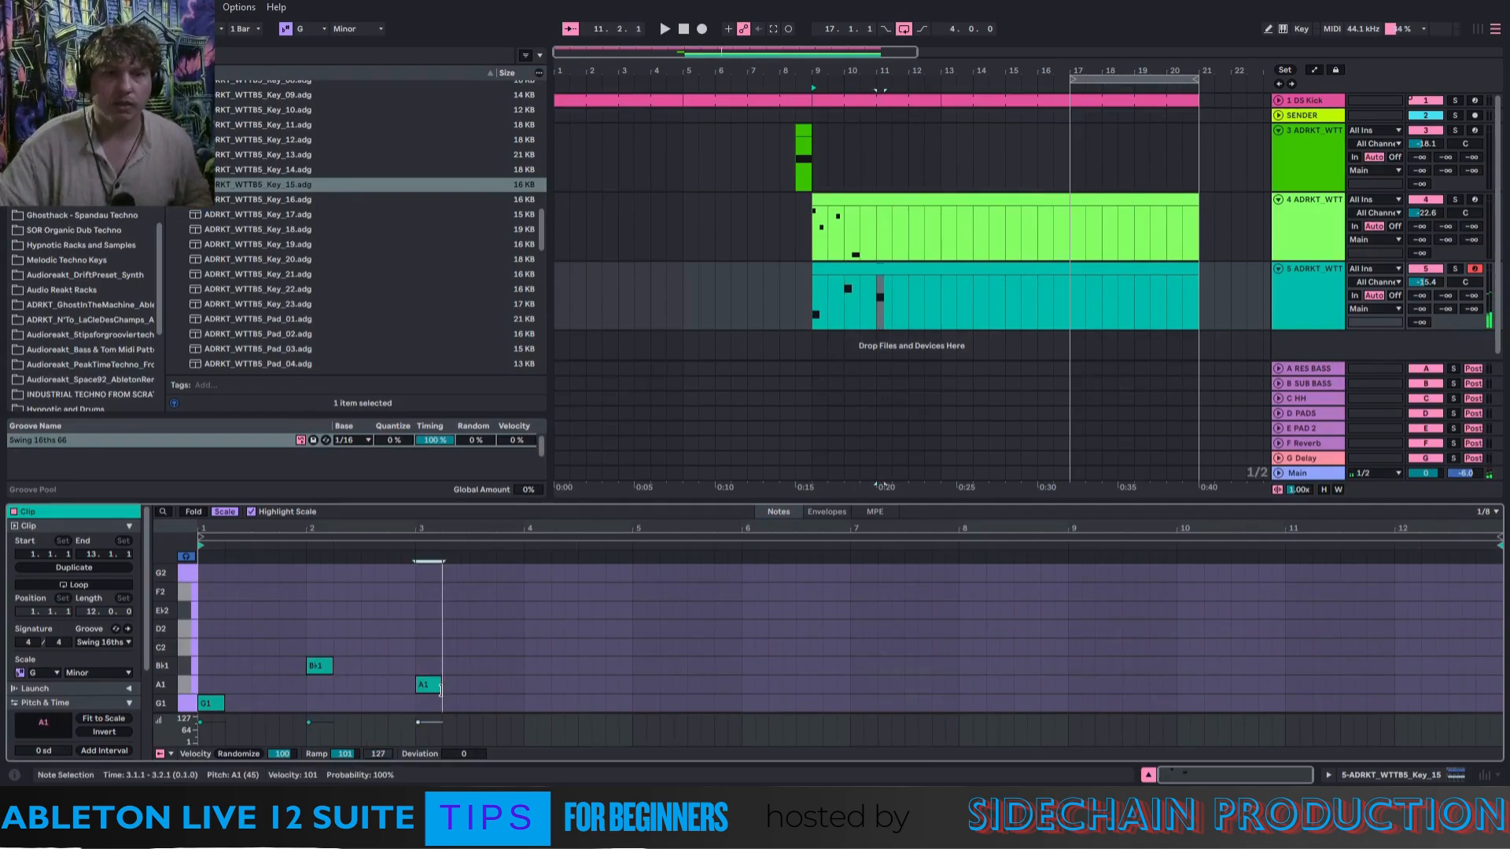
scroll(527, 706, down, 2)
double_click(527, 689)
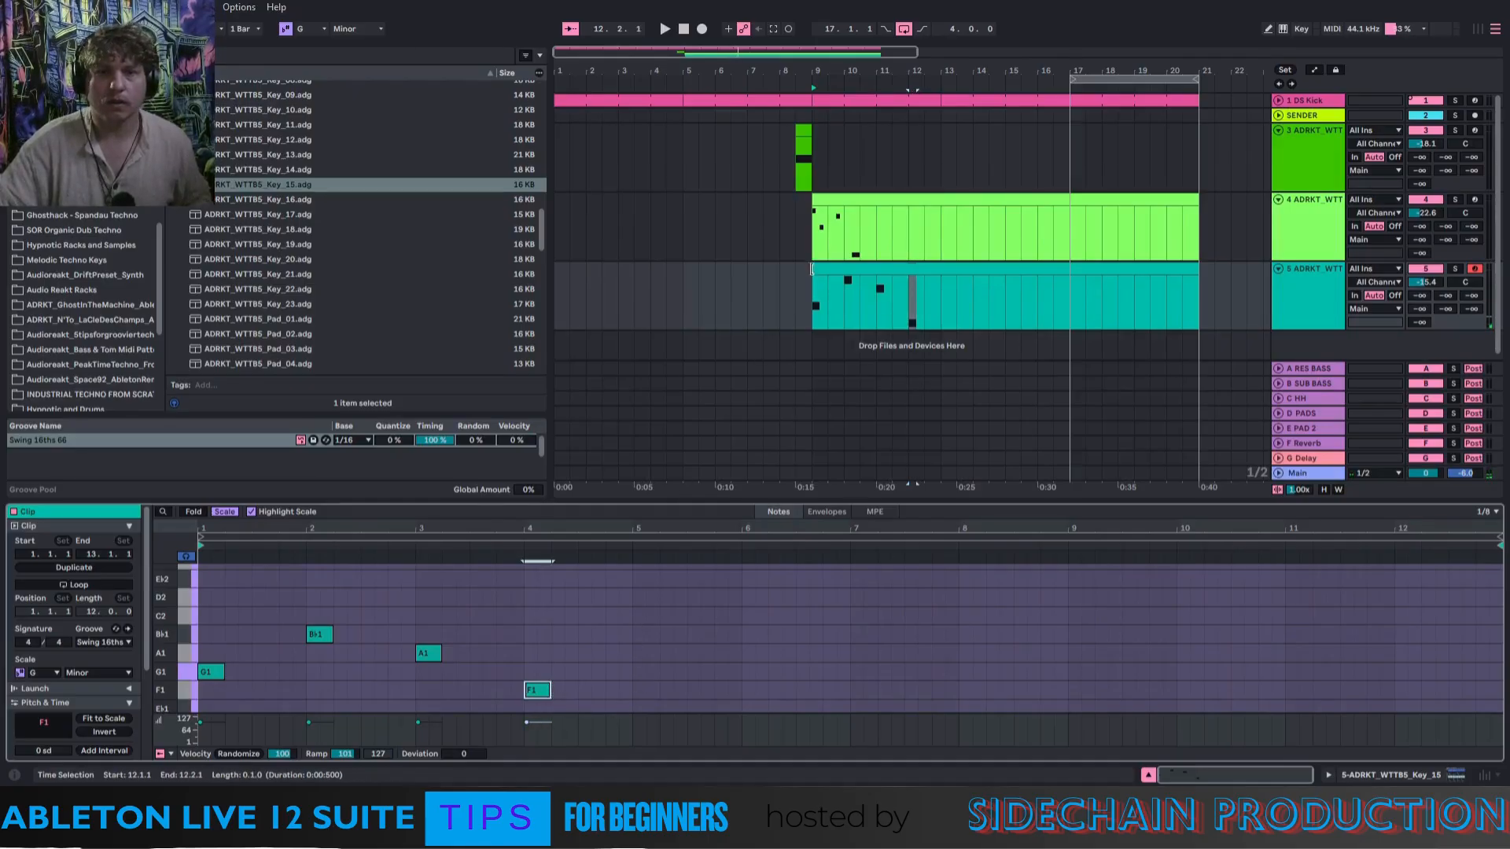
Play from 9.1.1 and duplicate the four-bar key phrase twice to fill the twelve-bar clip.
click(820, 294)
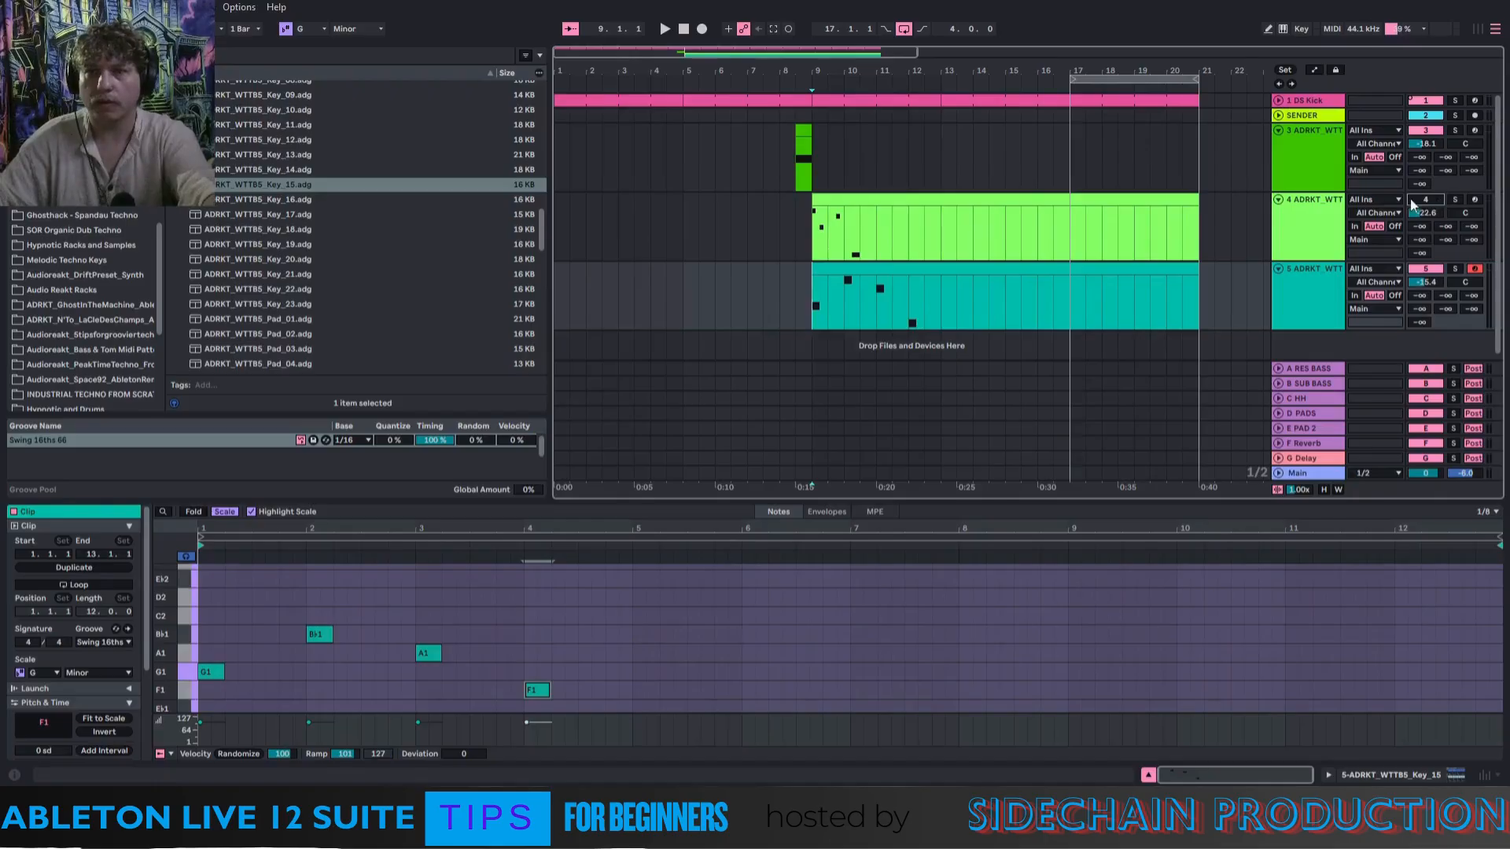
key(space)
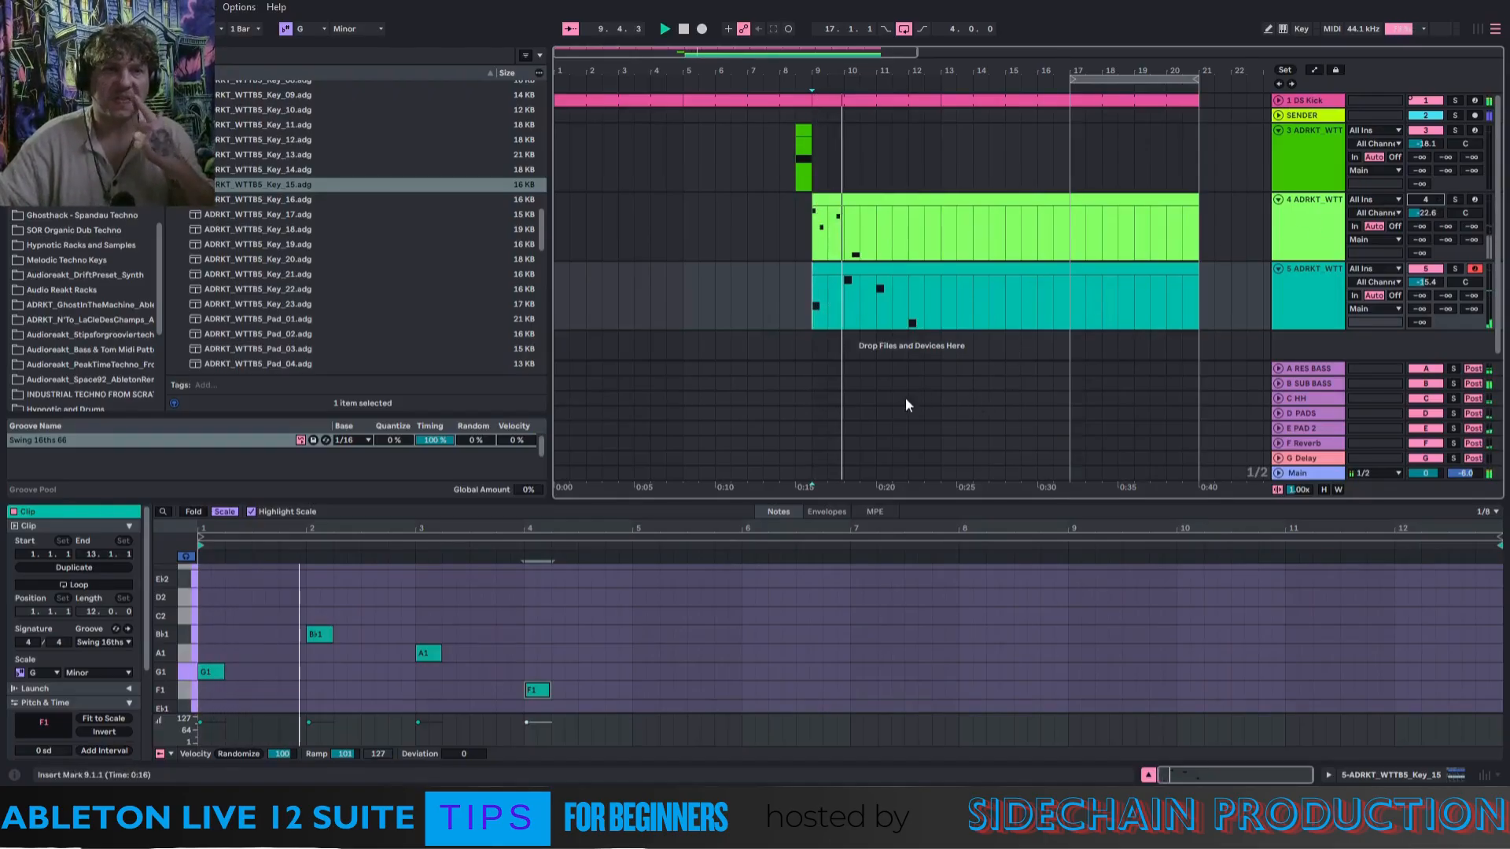
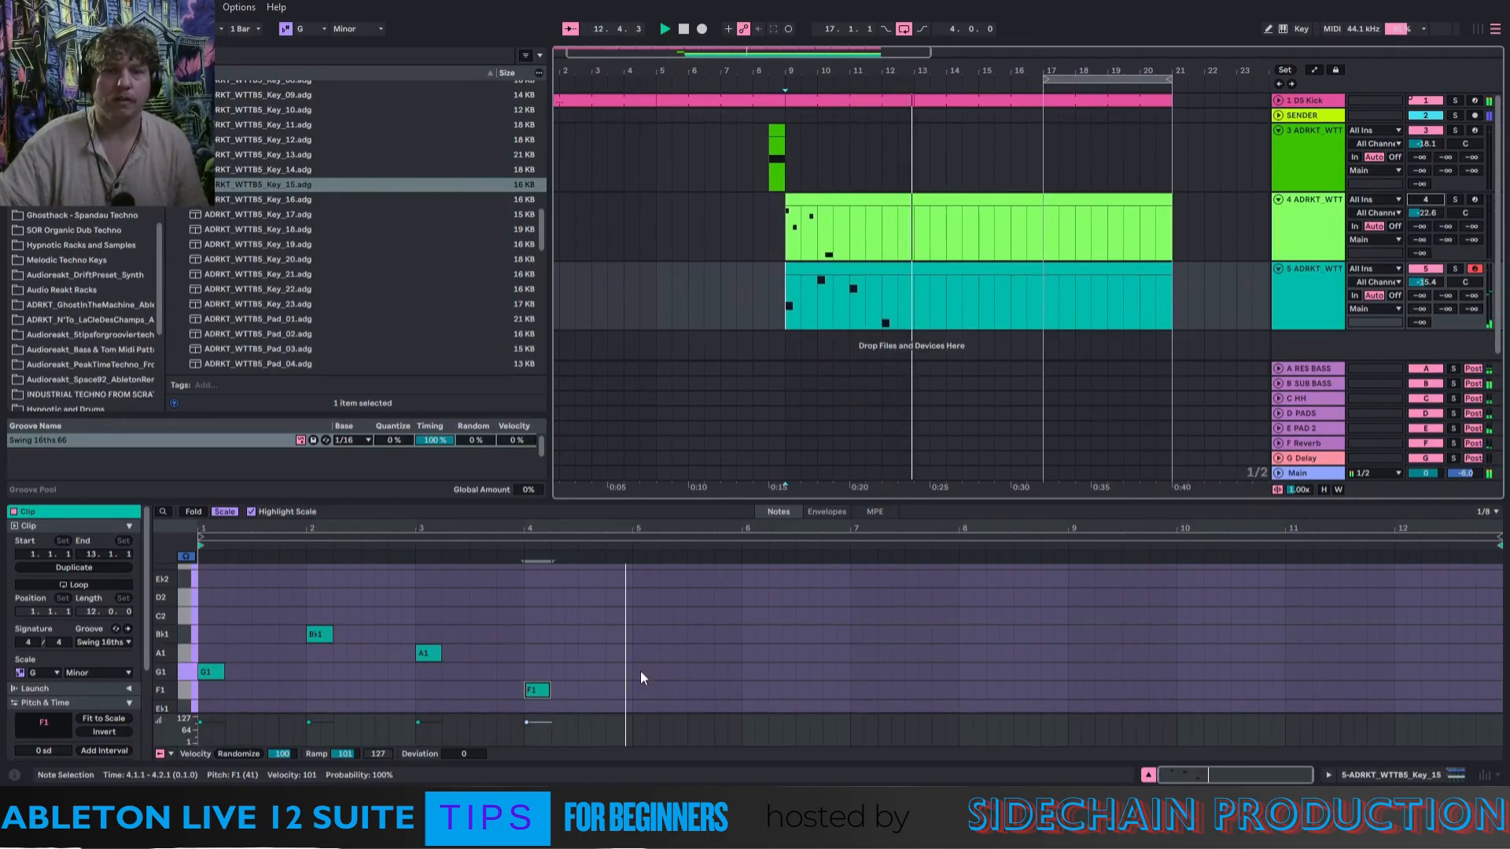
drag(583, 703, 195, 602)
key(ctrl+d)
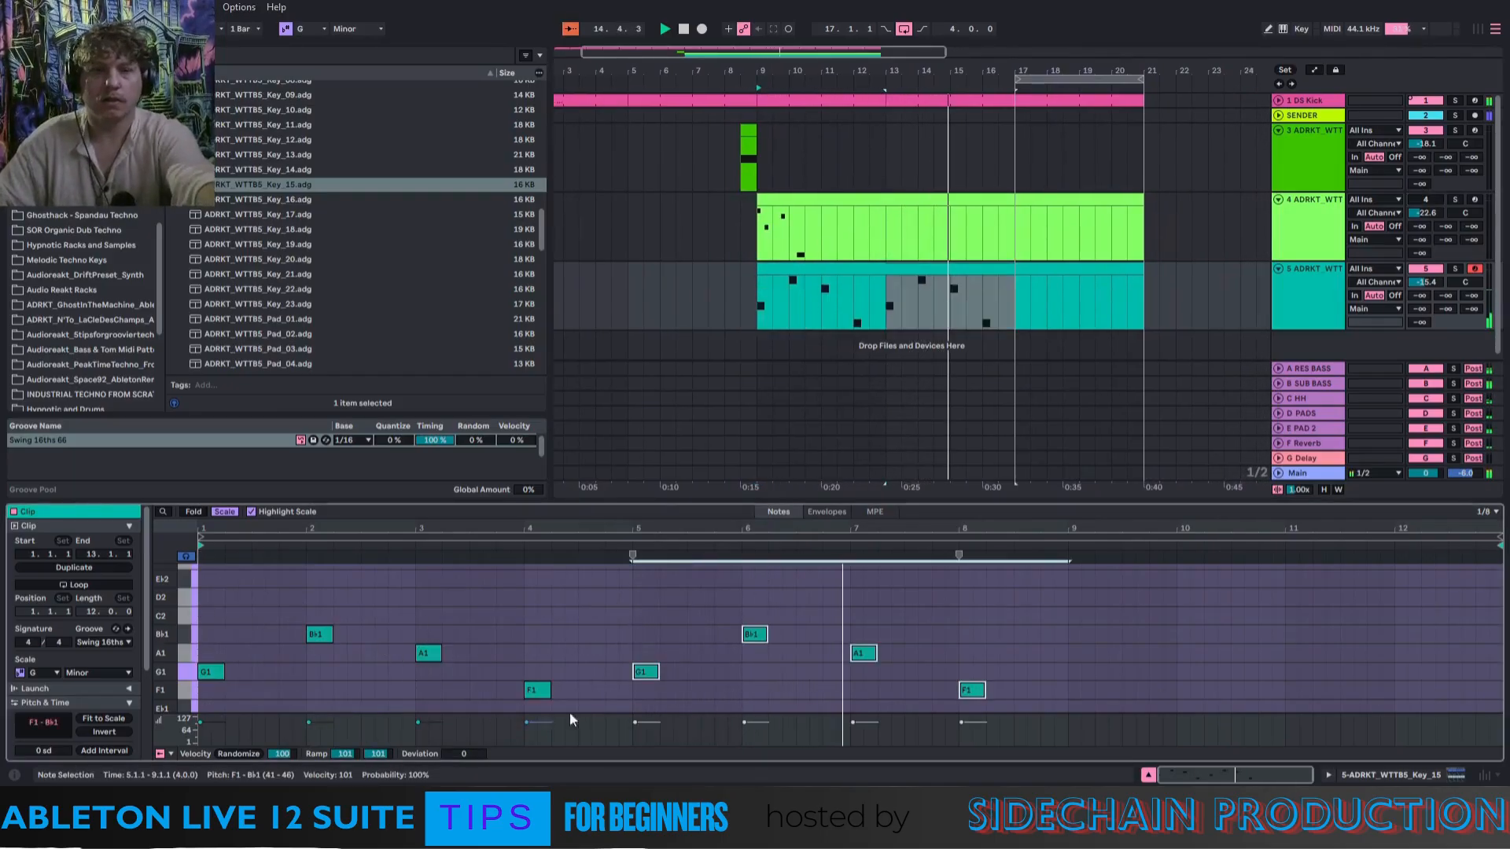
key(ctrl+d)
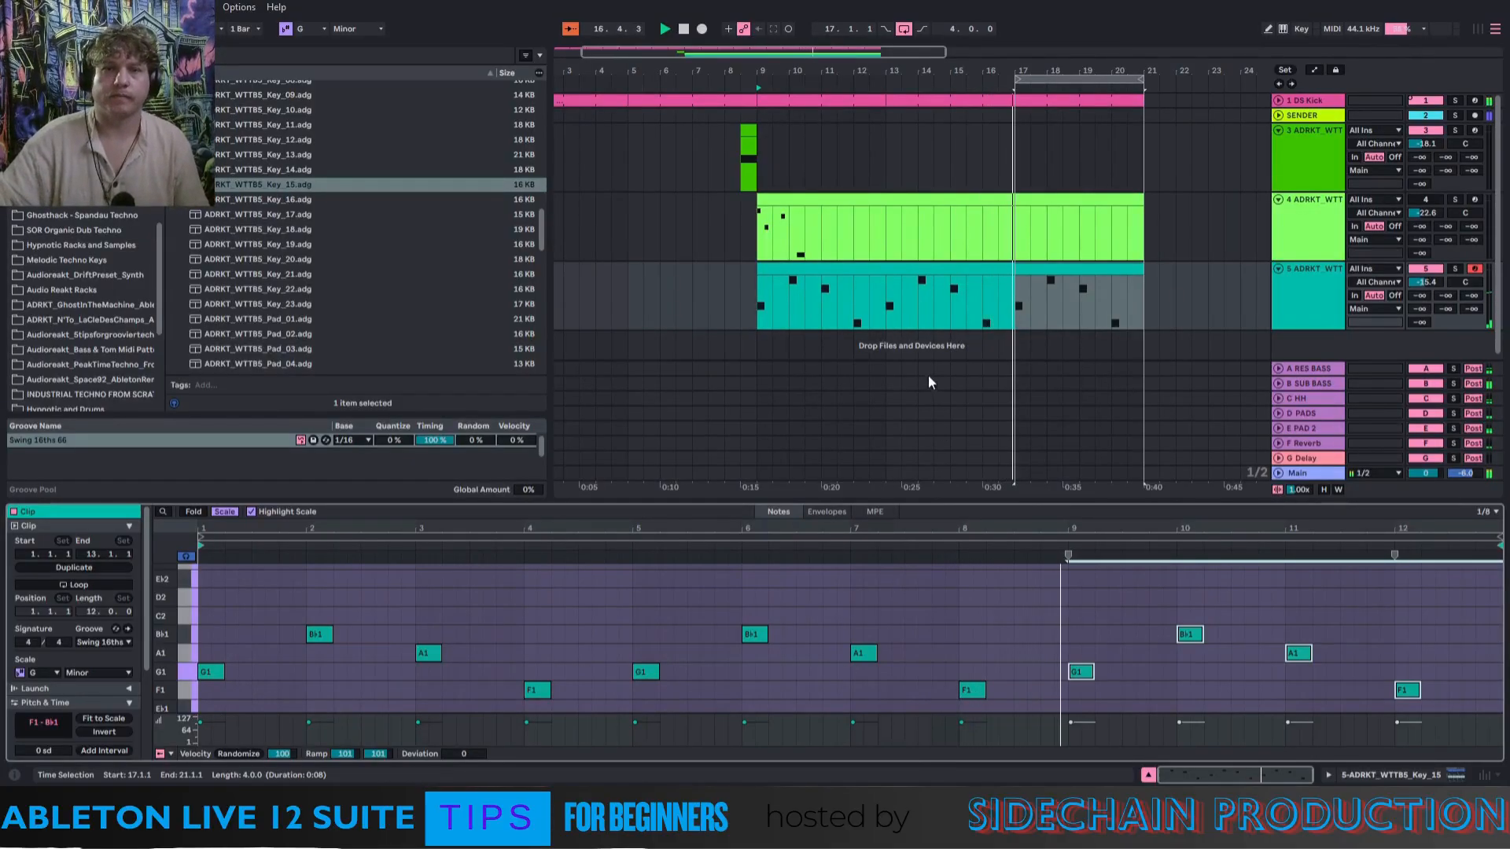
Trim the start of the Key_15 clip to bar 13 and replay the arrangement from 9.1.1.
click(788, 268)
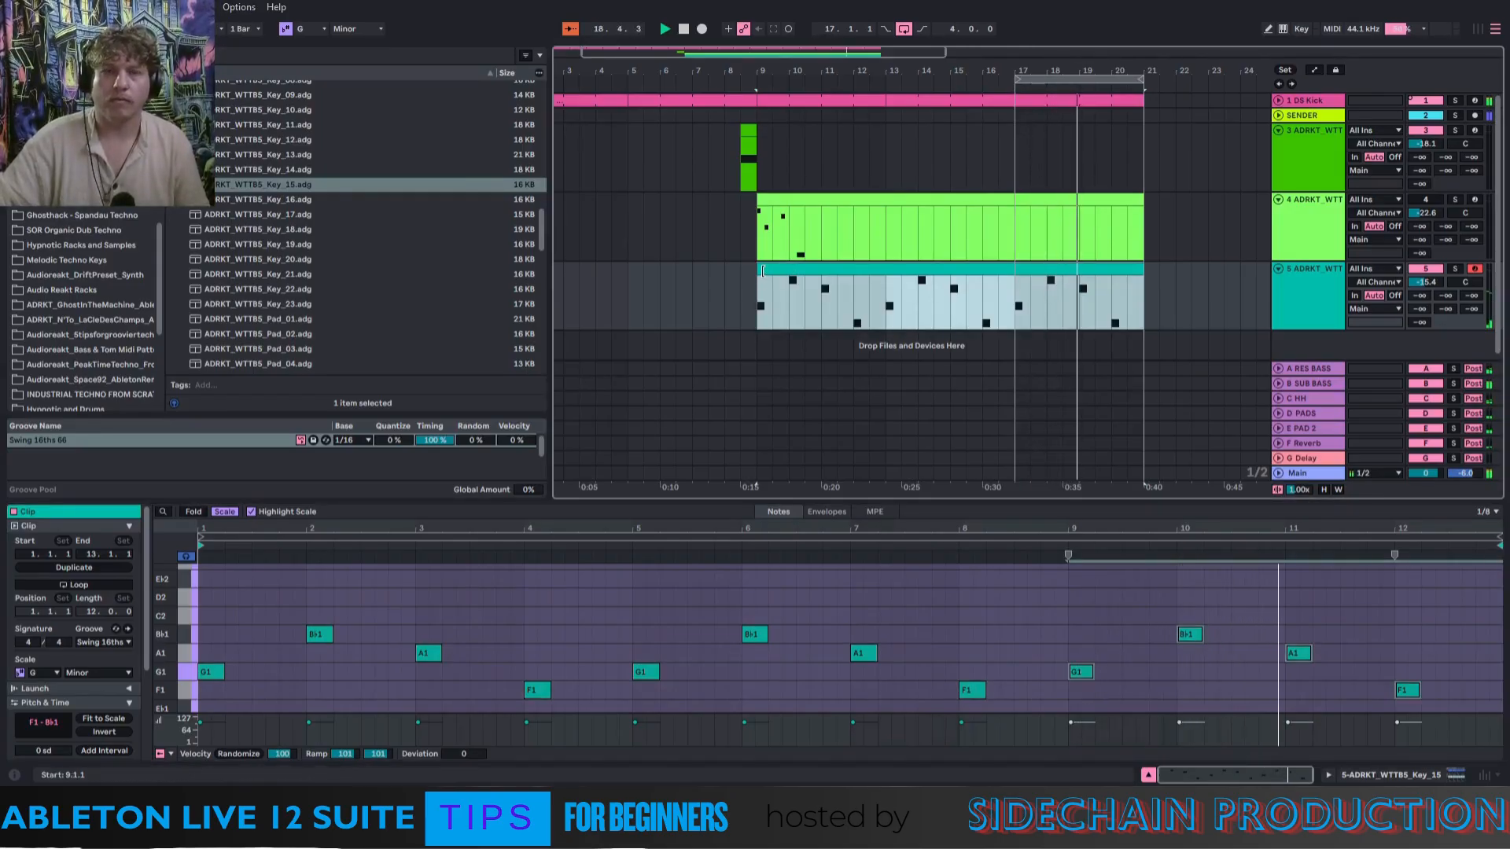
drag(761, 270, 869, 269)
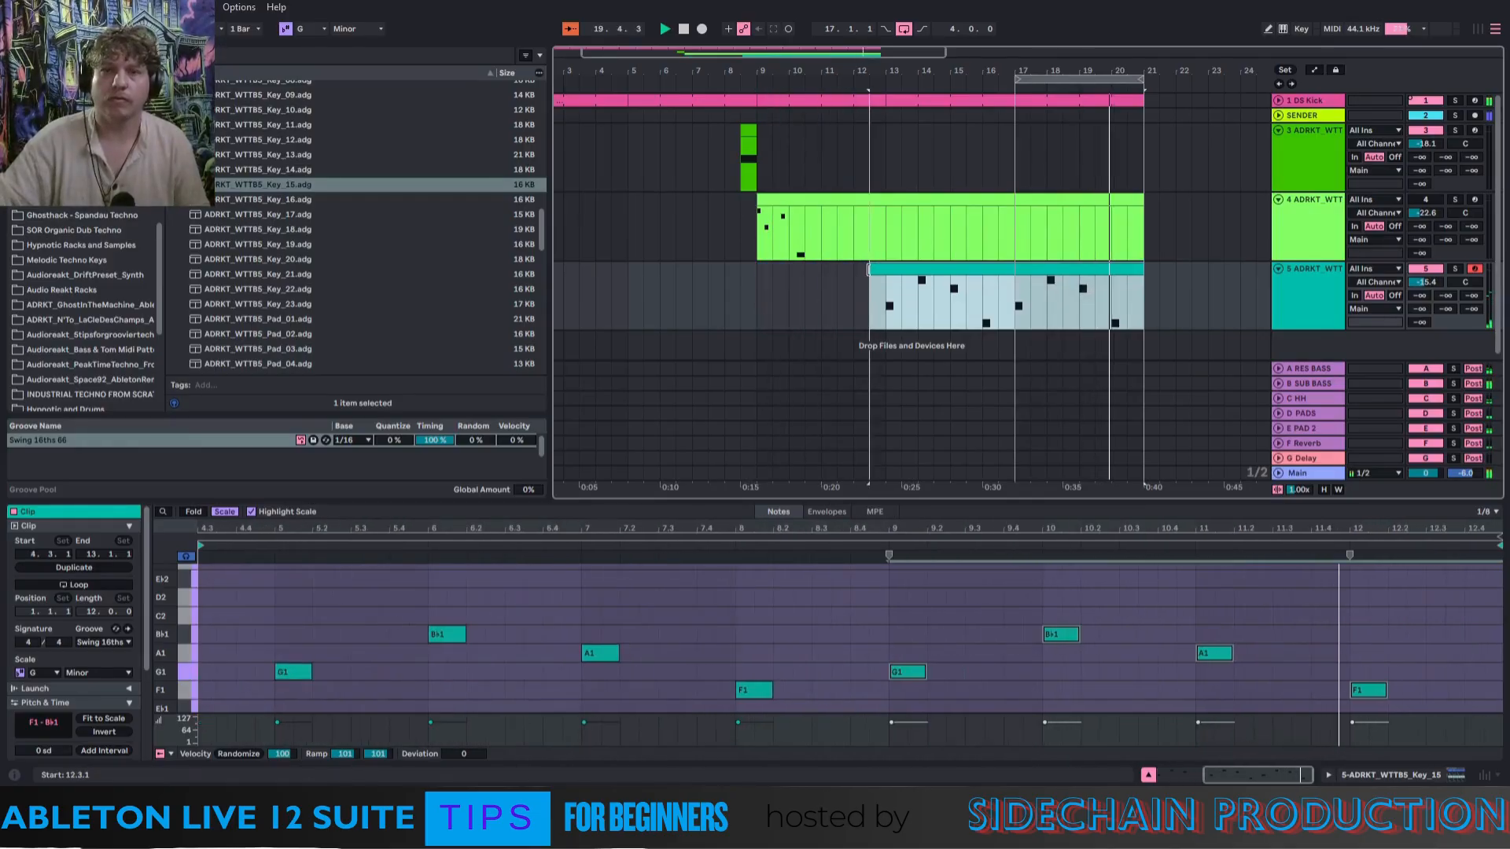
click(756, 286)
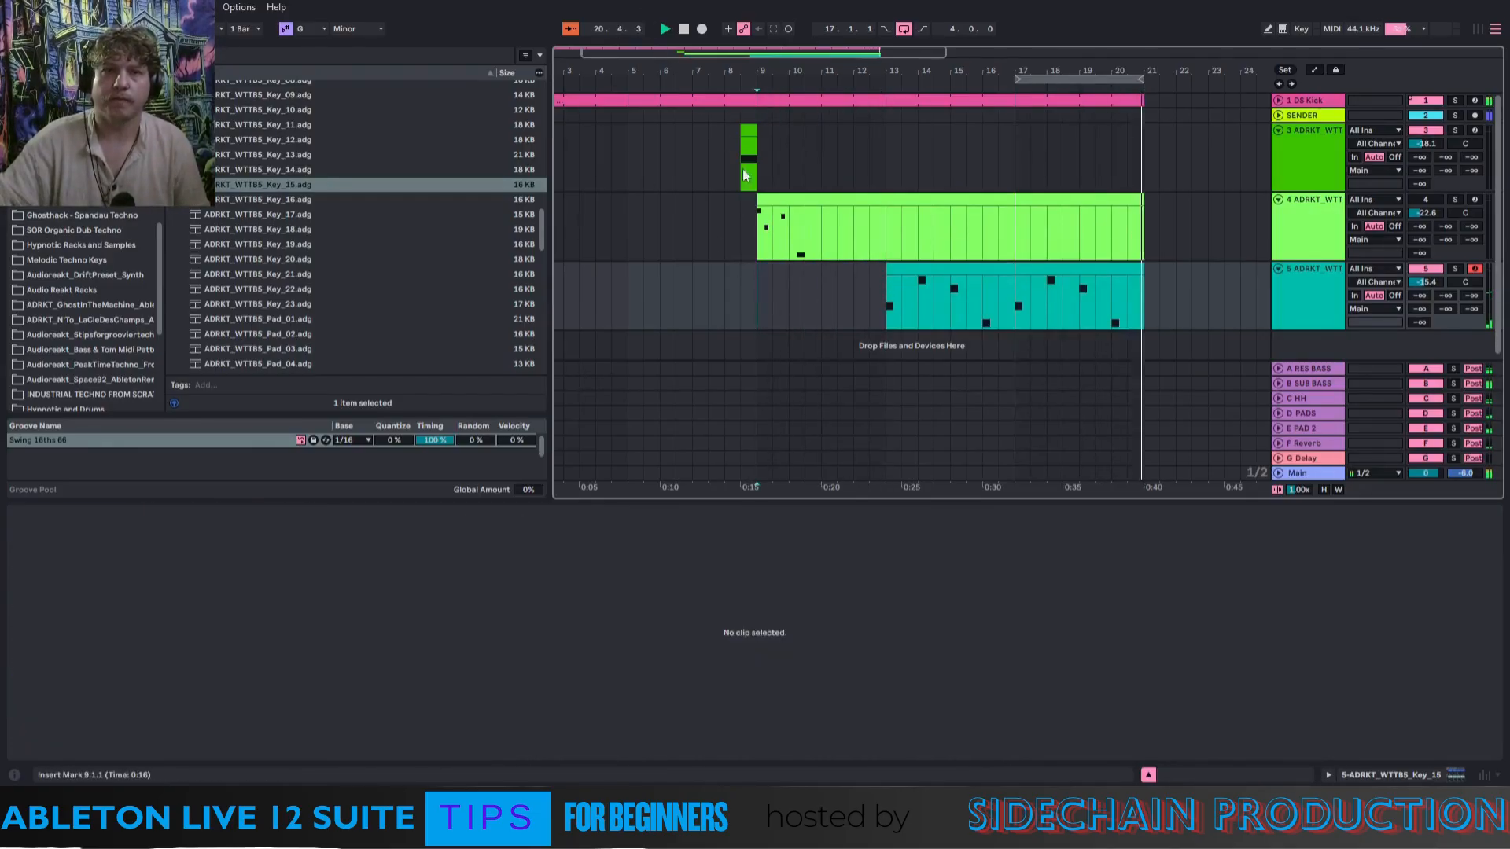
key(space)
key(space)
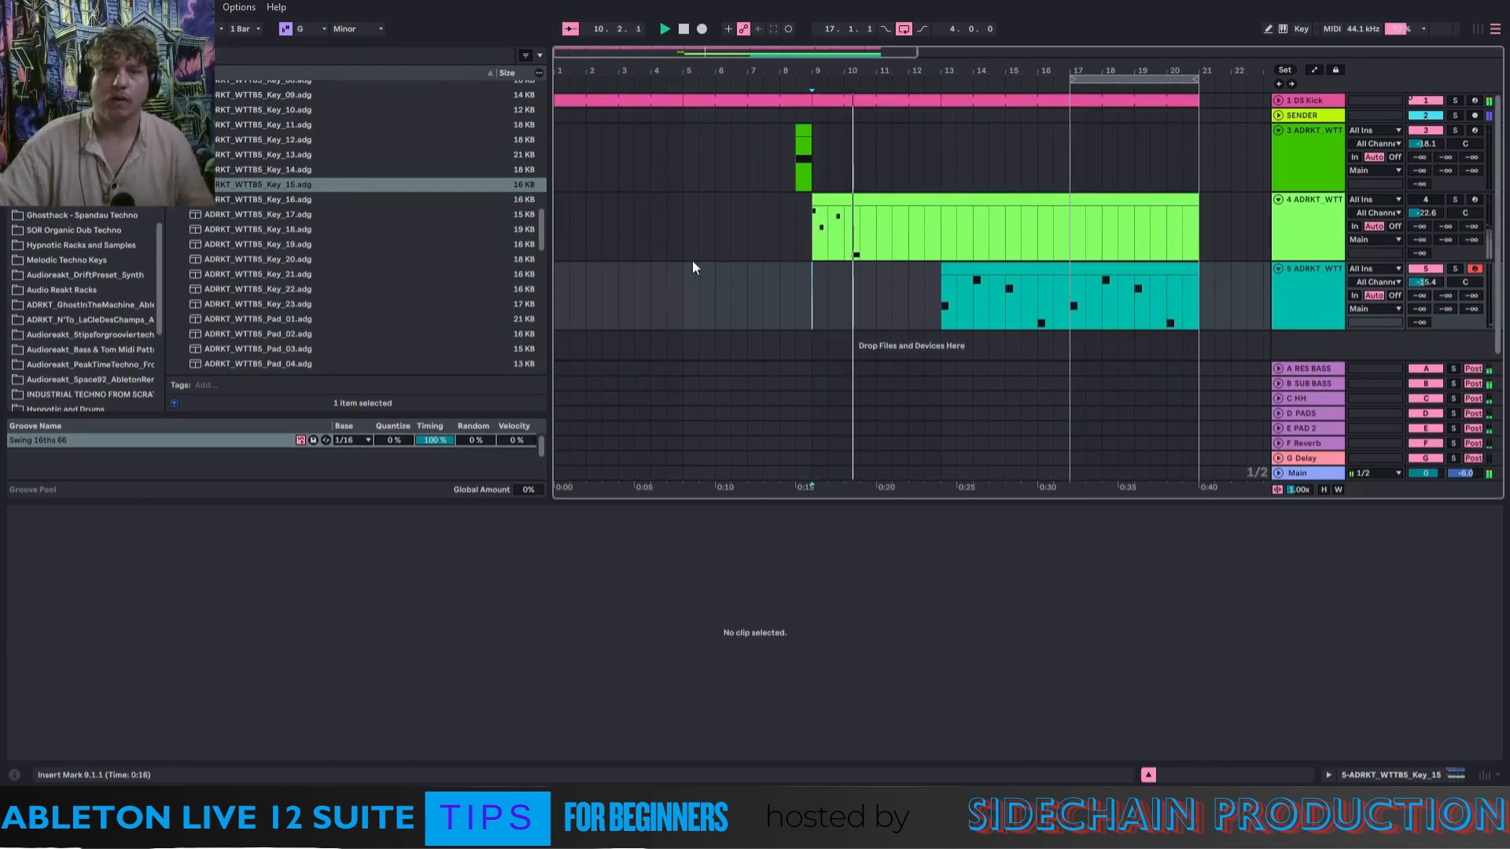
key(space)
Insert a MIDI track below the Key_15 track and load the ADRKT_WTTBS_Stab_10 preset on it.
right_click(1309, 346)
click(1328, 366)
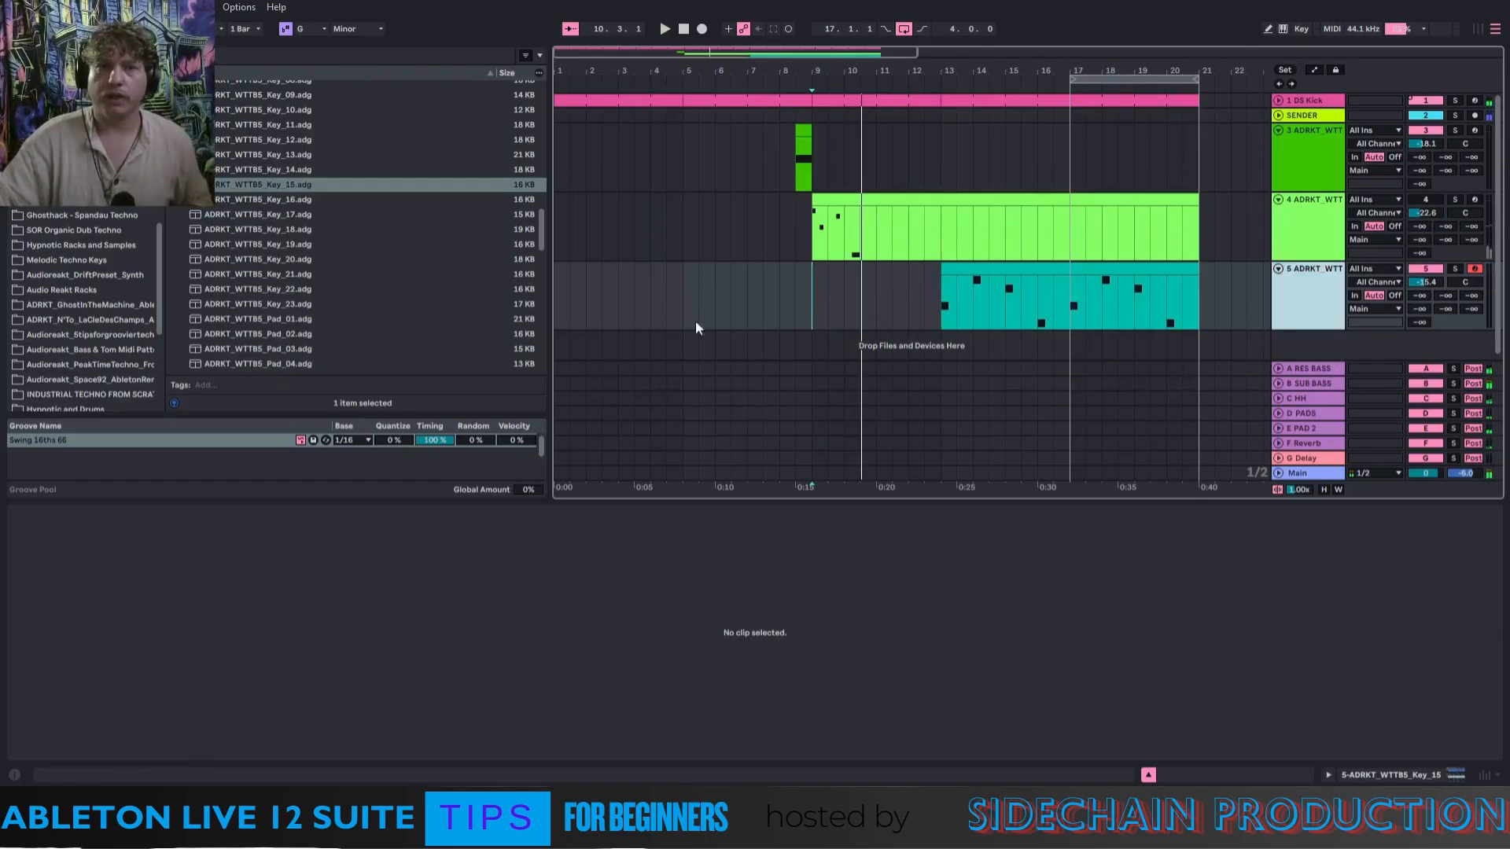
drag(540, 232, 547, 282)
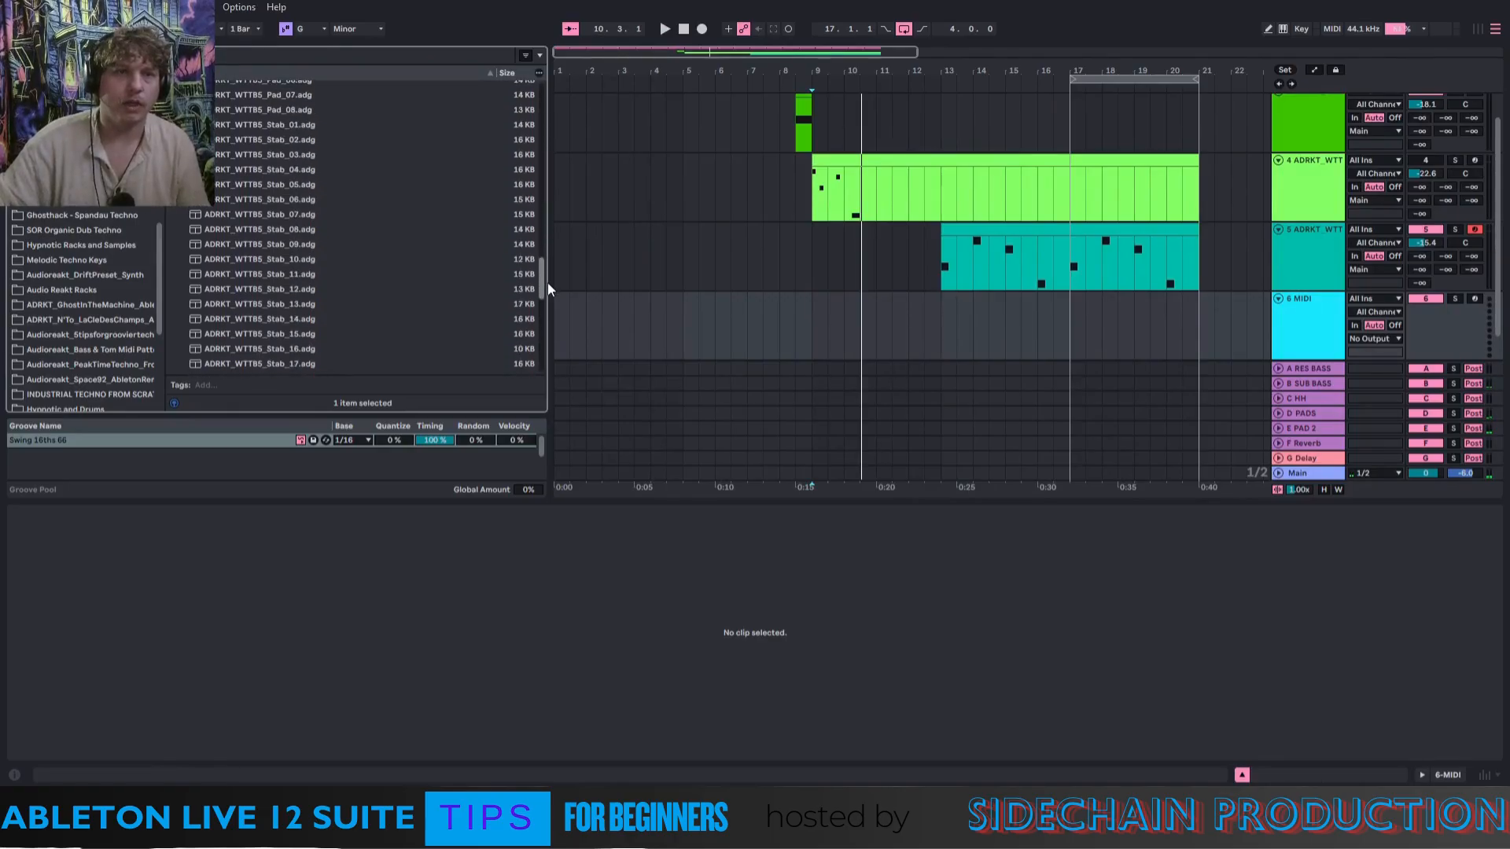
click(299, 255)
drag(299, 260, 854, 309)
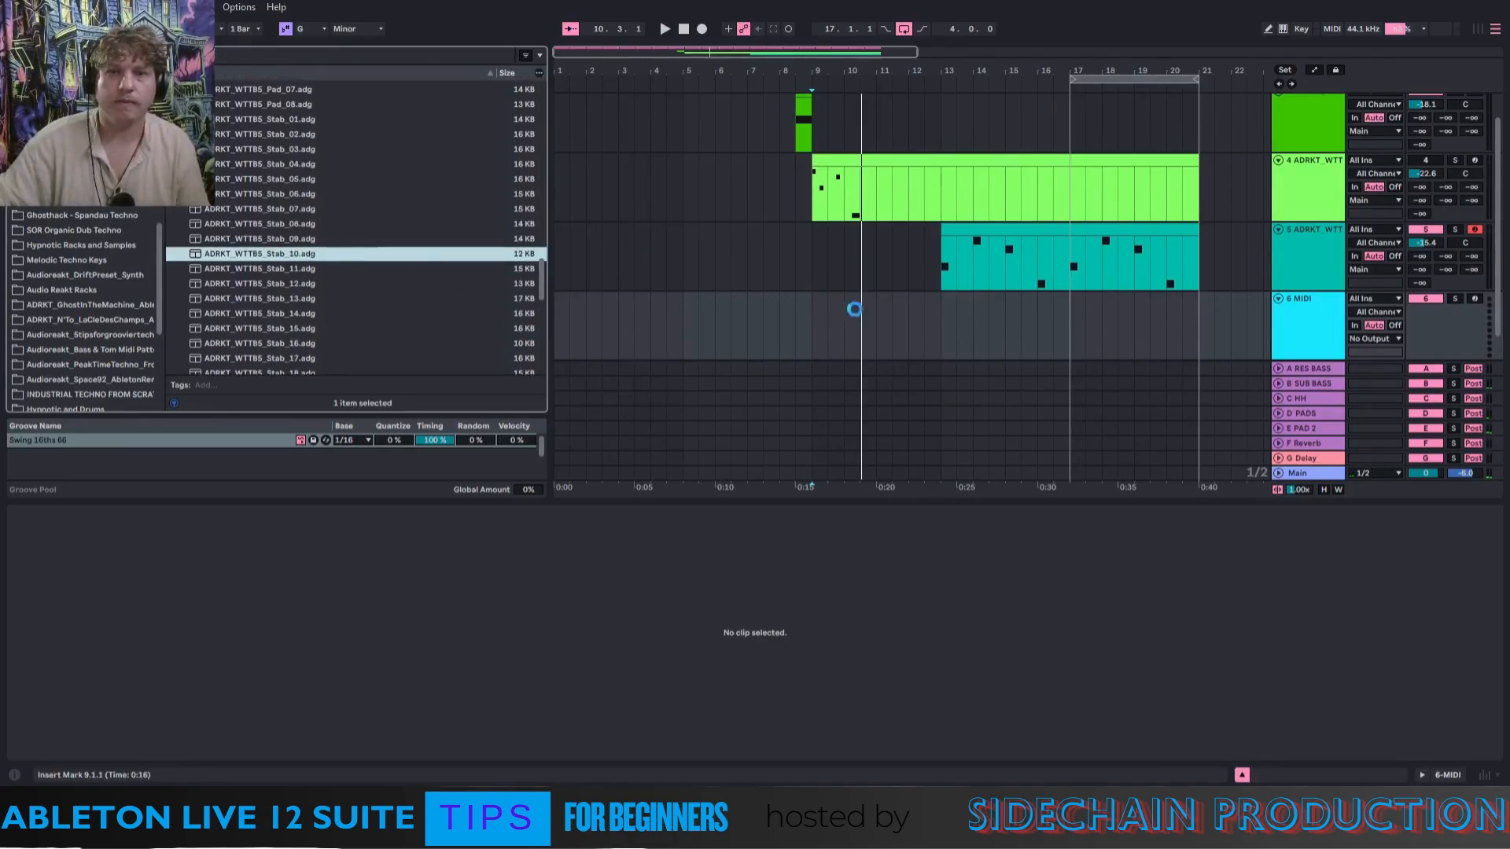
Create a Stab_10 clip from 9.1.1 to 9.3.1 with a sixteenth-long G1 note at its start, and lower the track's volume.
double_click(818, 344)
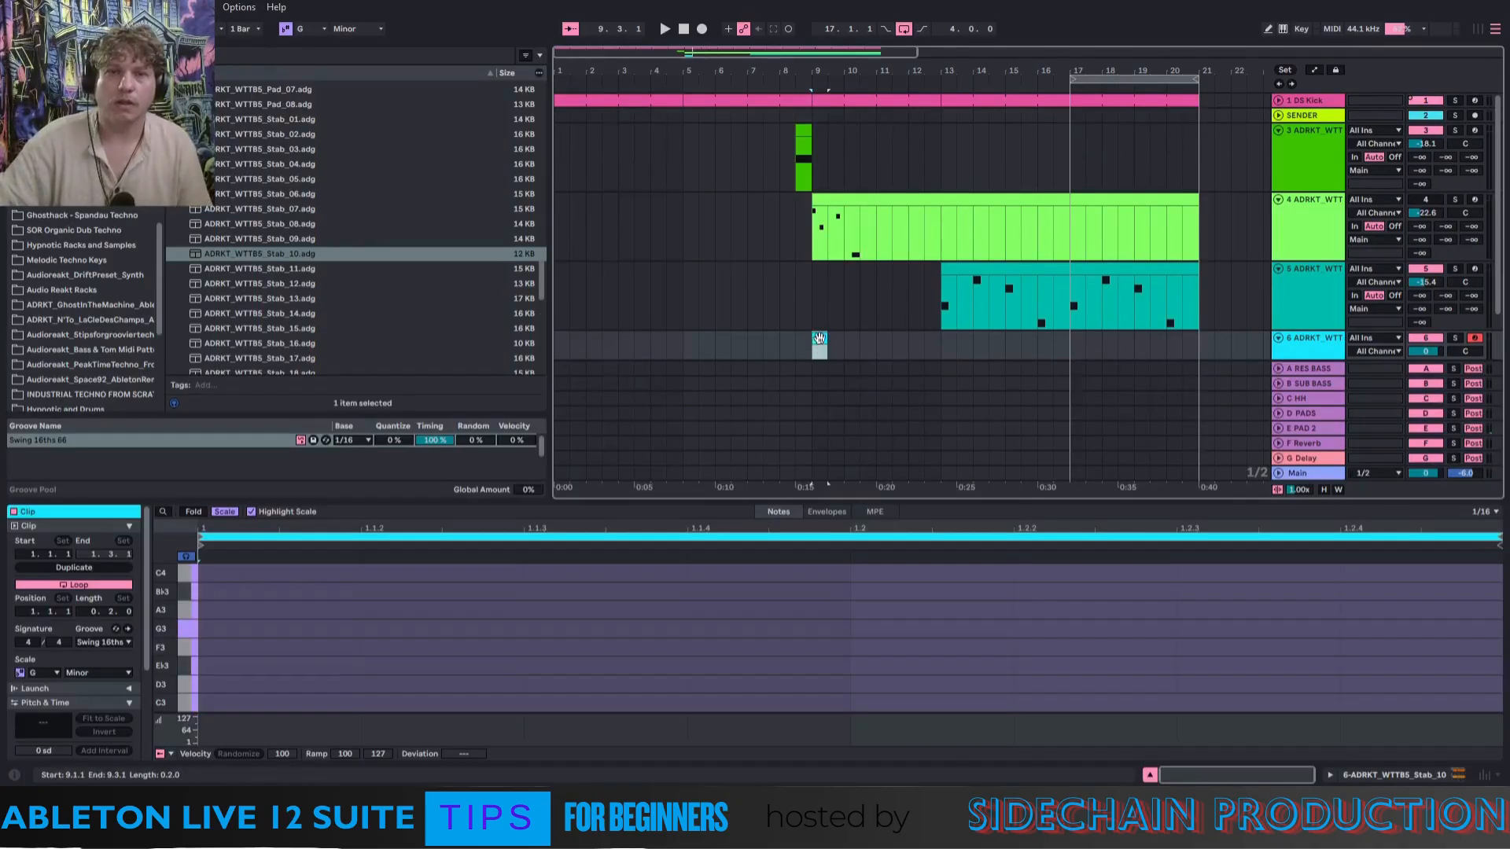
double_click(219, 648)
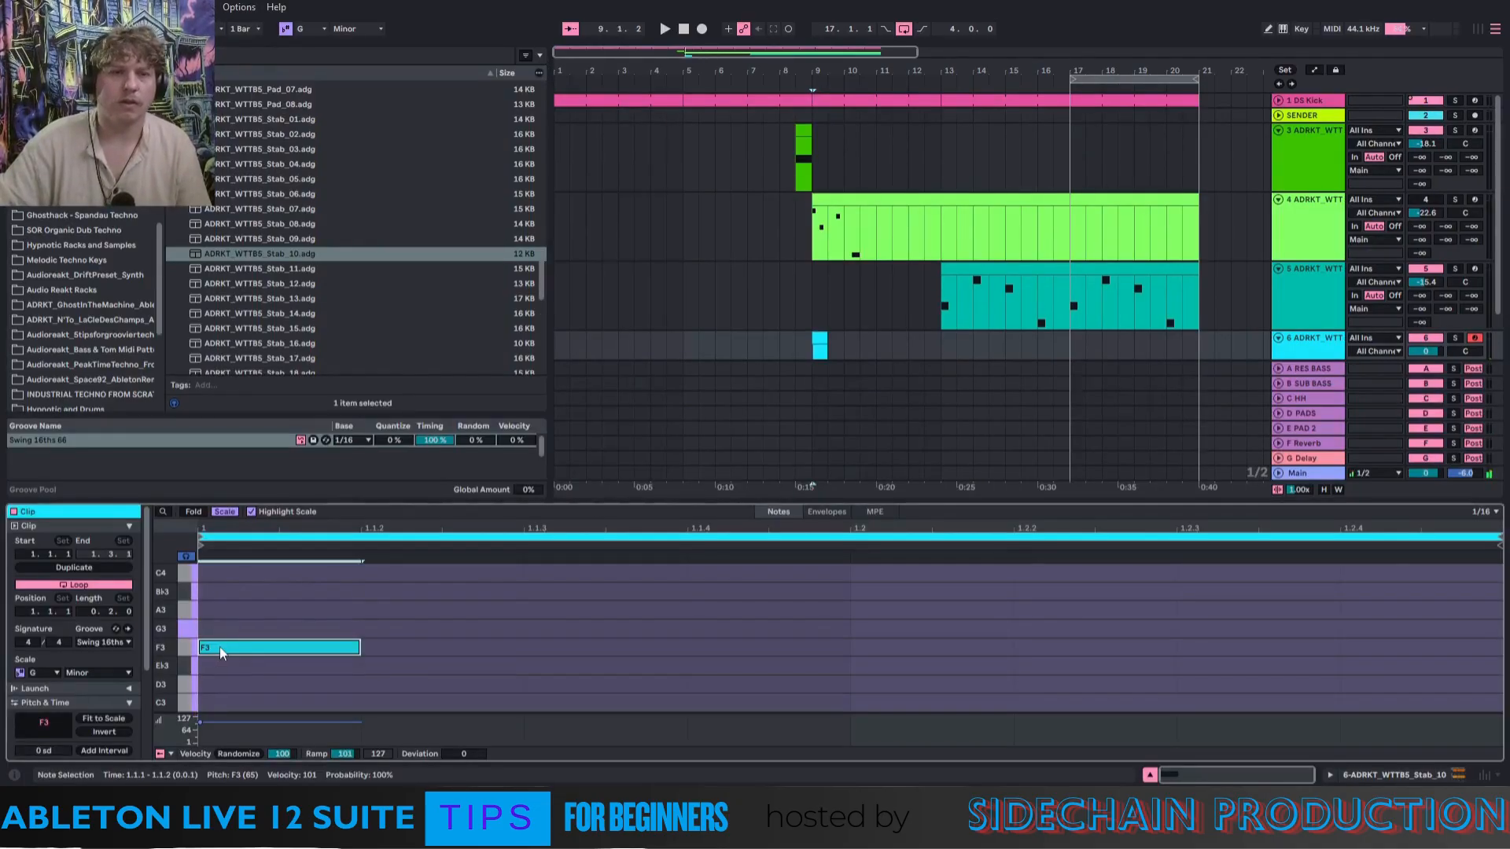
drag(1425, 352, 1425, 364)
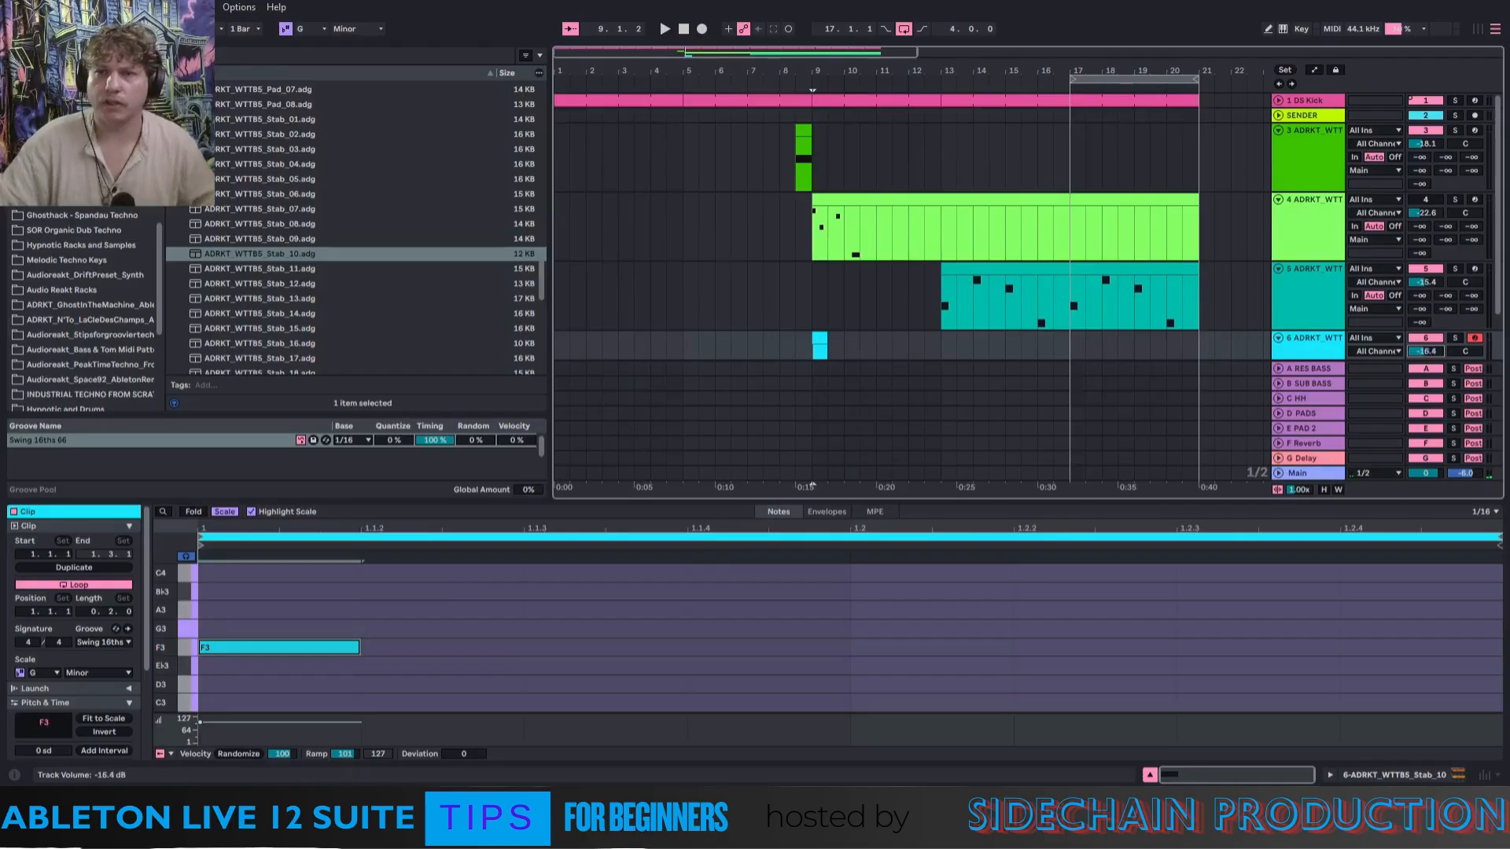
click(282, 643)
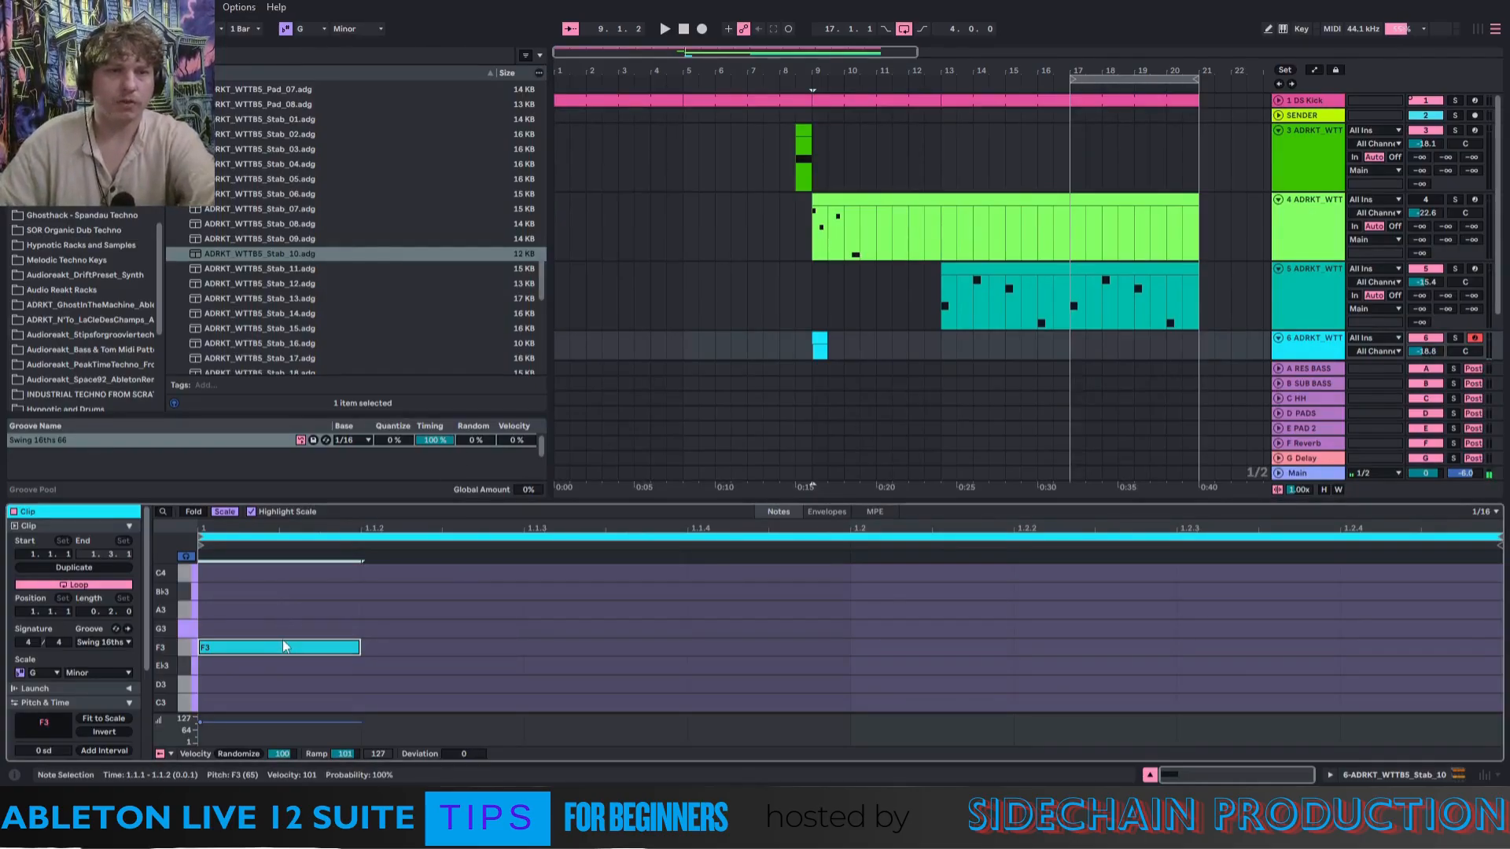
key(shift+Down)
key(shift+Down)
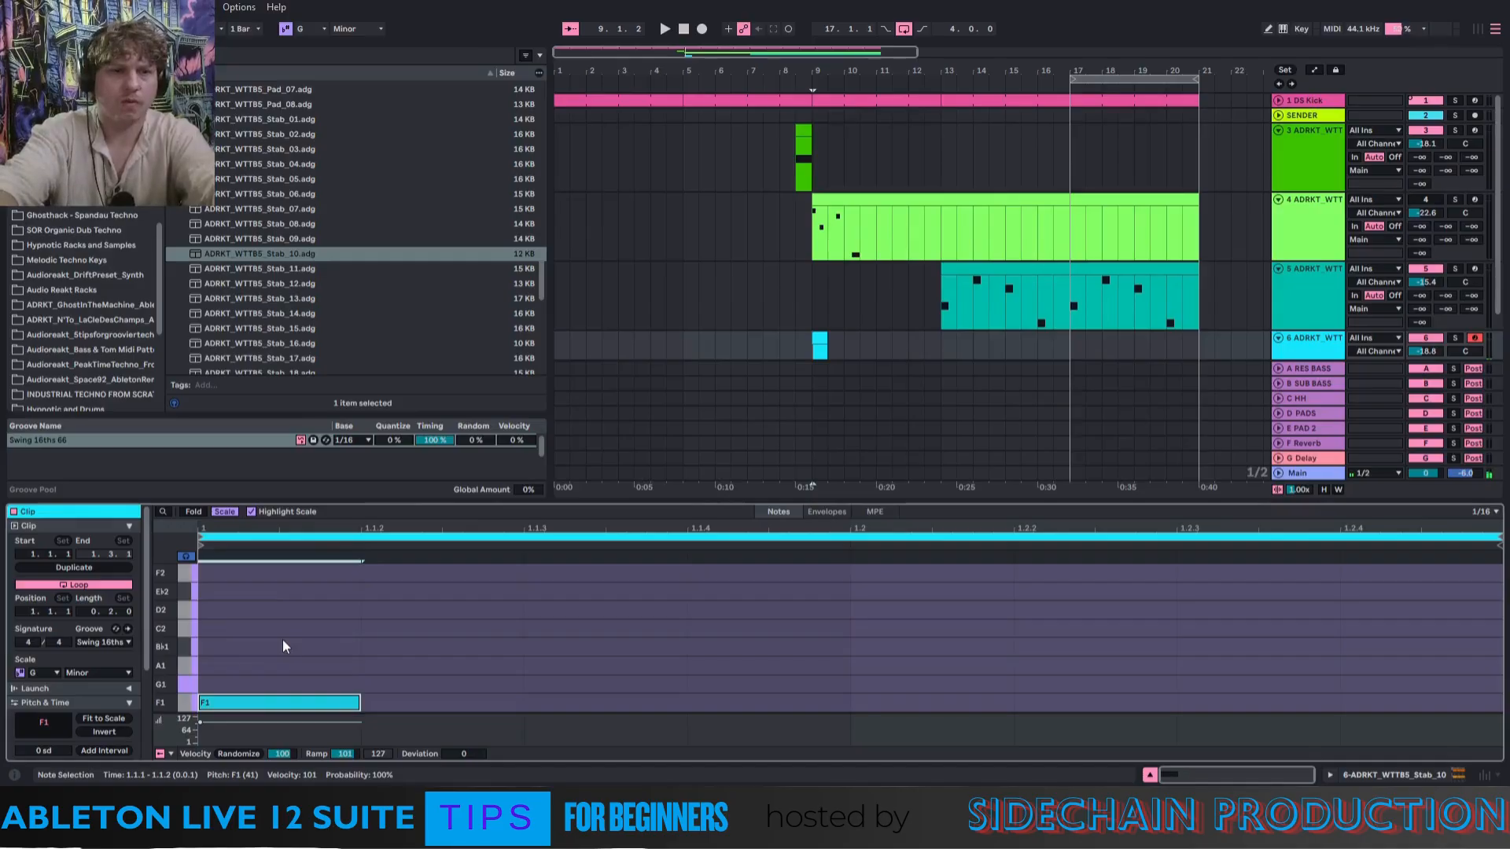
key(Up)
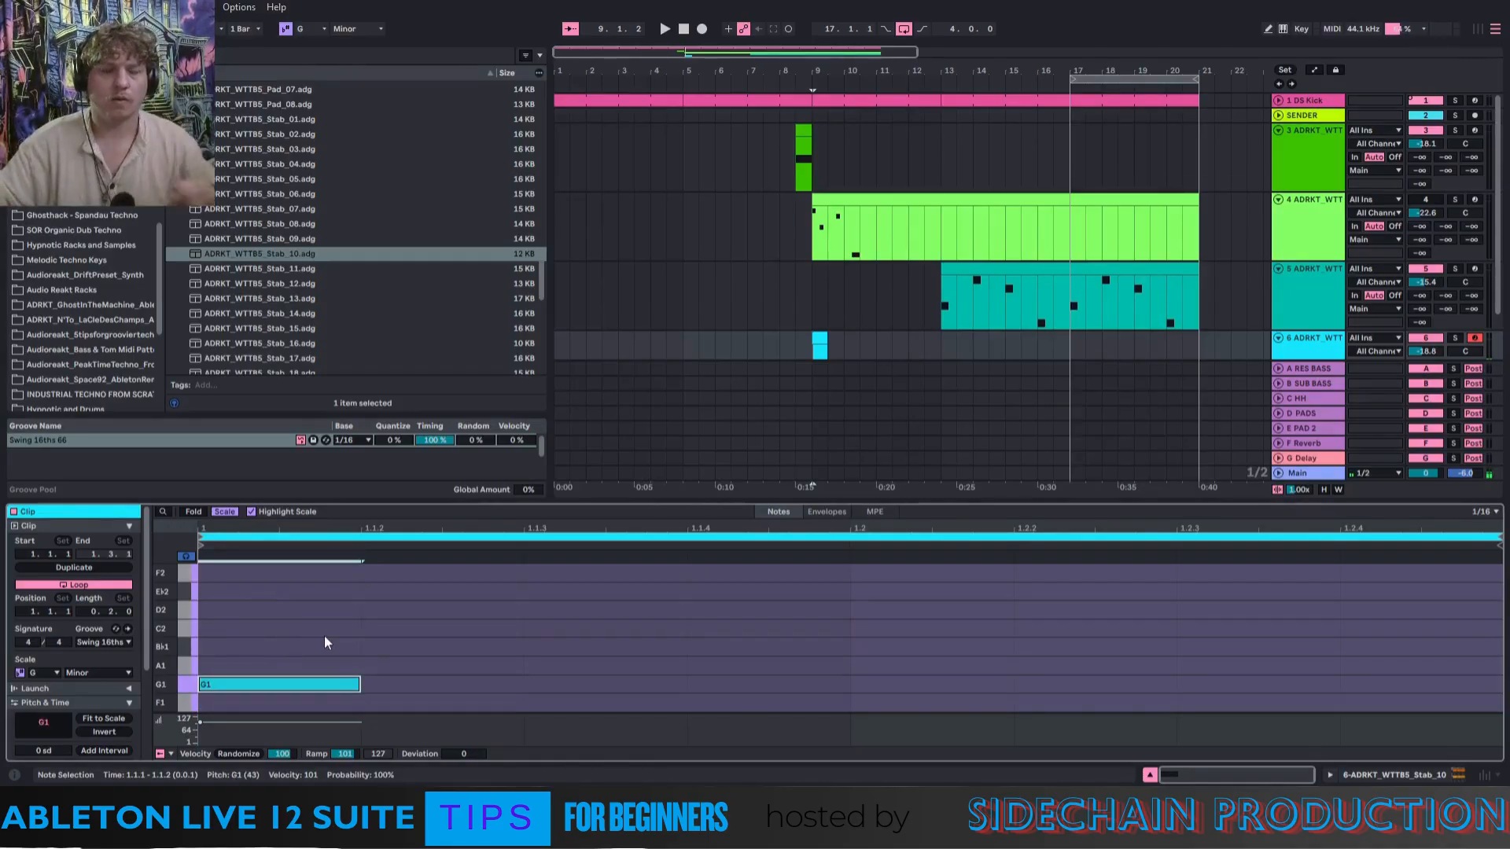
Consolidate the stab clip, shorten its G1 note to half a sixteenth and add matching G1 notes at 1.1.2, 1.2.1 and 1.2.3.
click(819, 338)
right_click(818, 337)
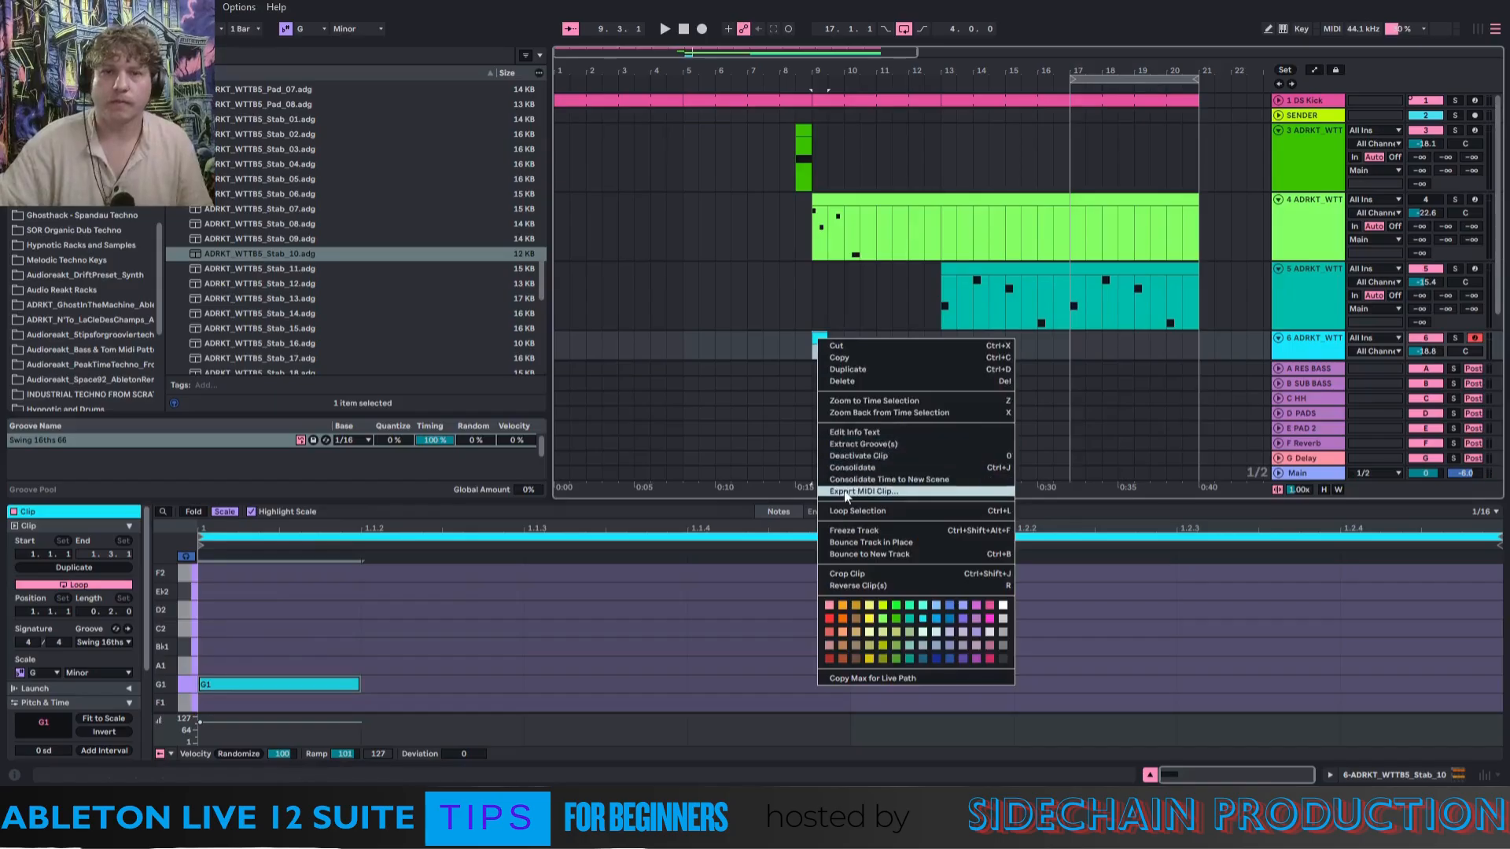
click(846, 468)
drag(361, 633, 407, 644)
double_click(532, 637)
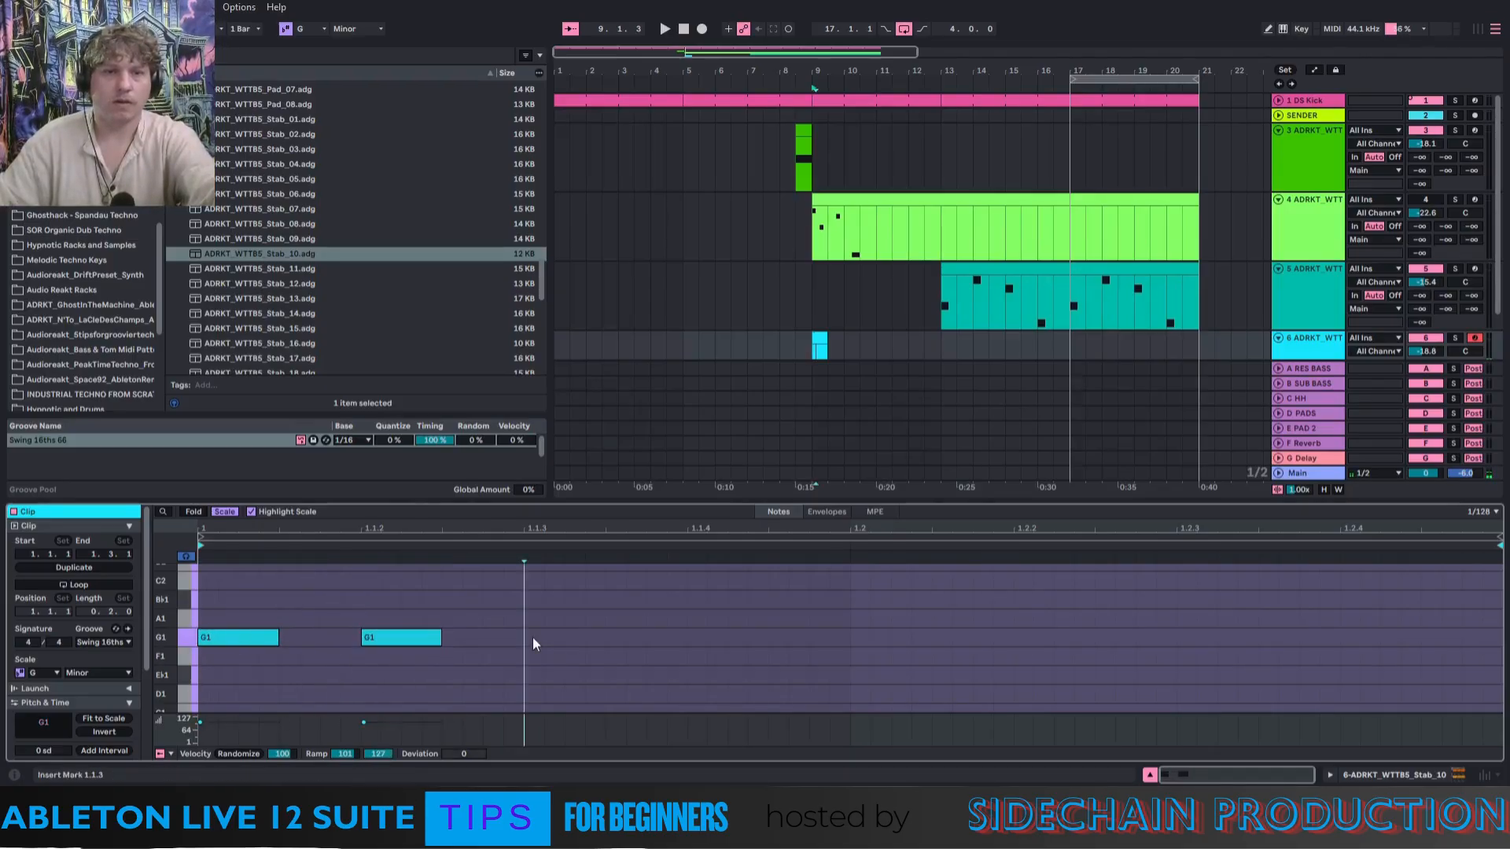
drag(564, 634, 879, 647)
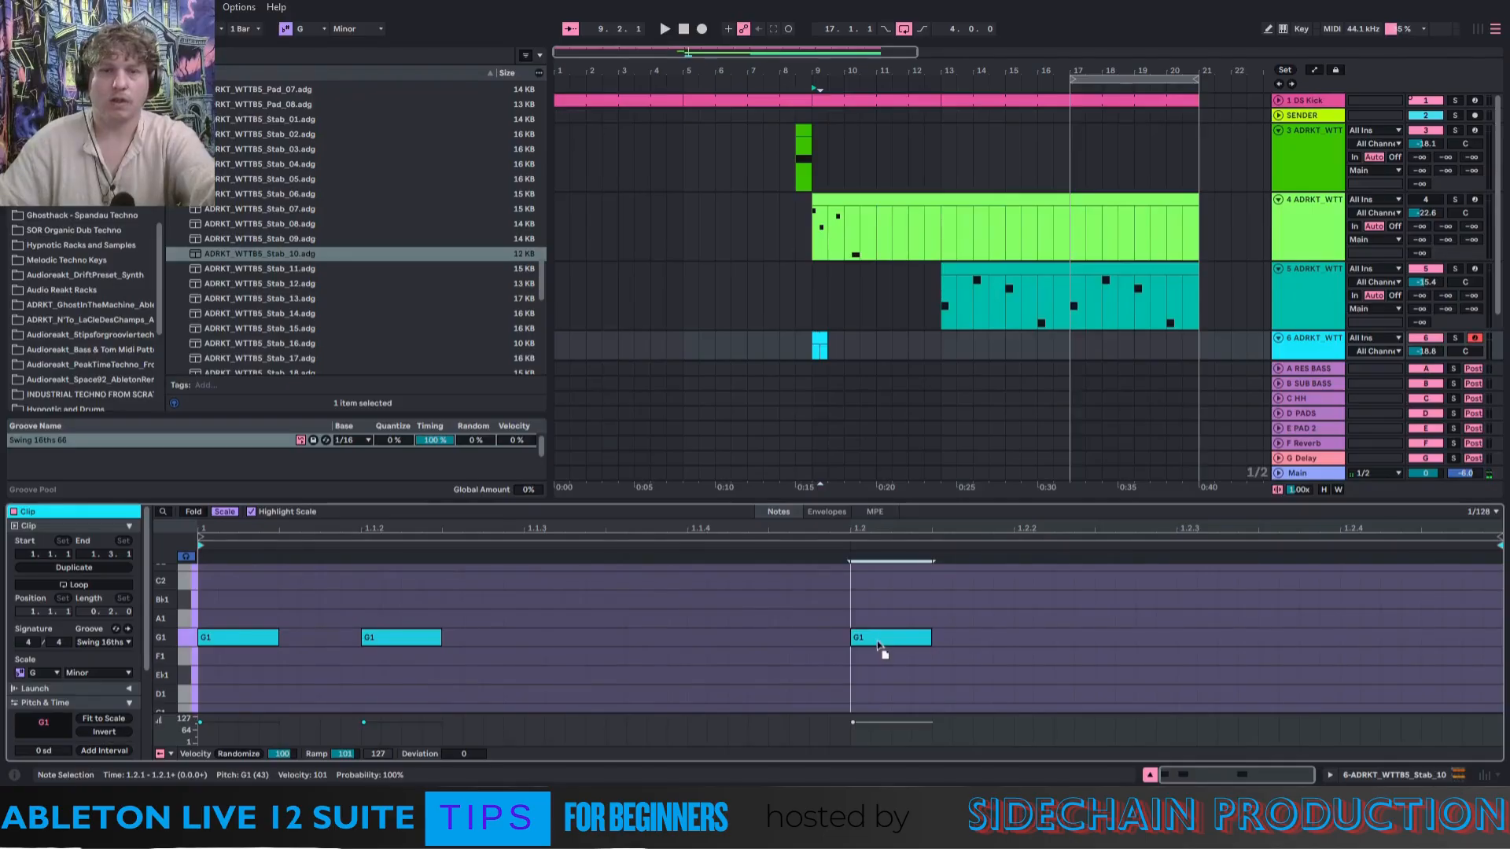
double_click(1186, 639)
drag(1199, 637, 1277, 623)
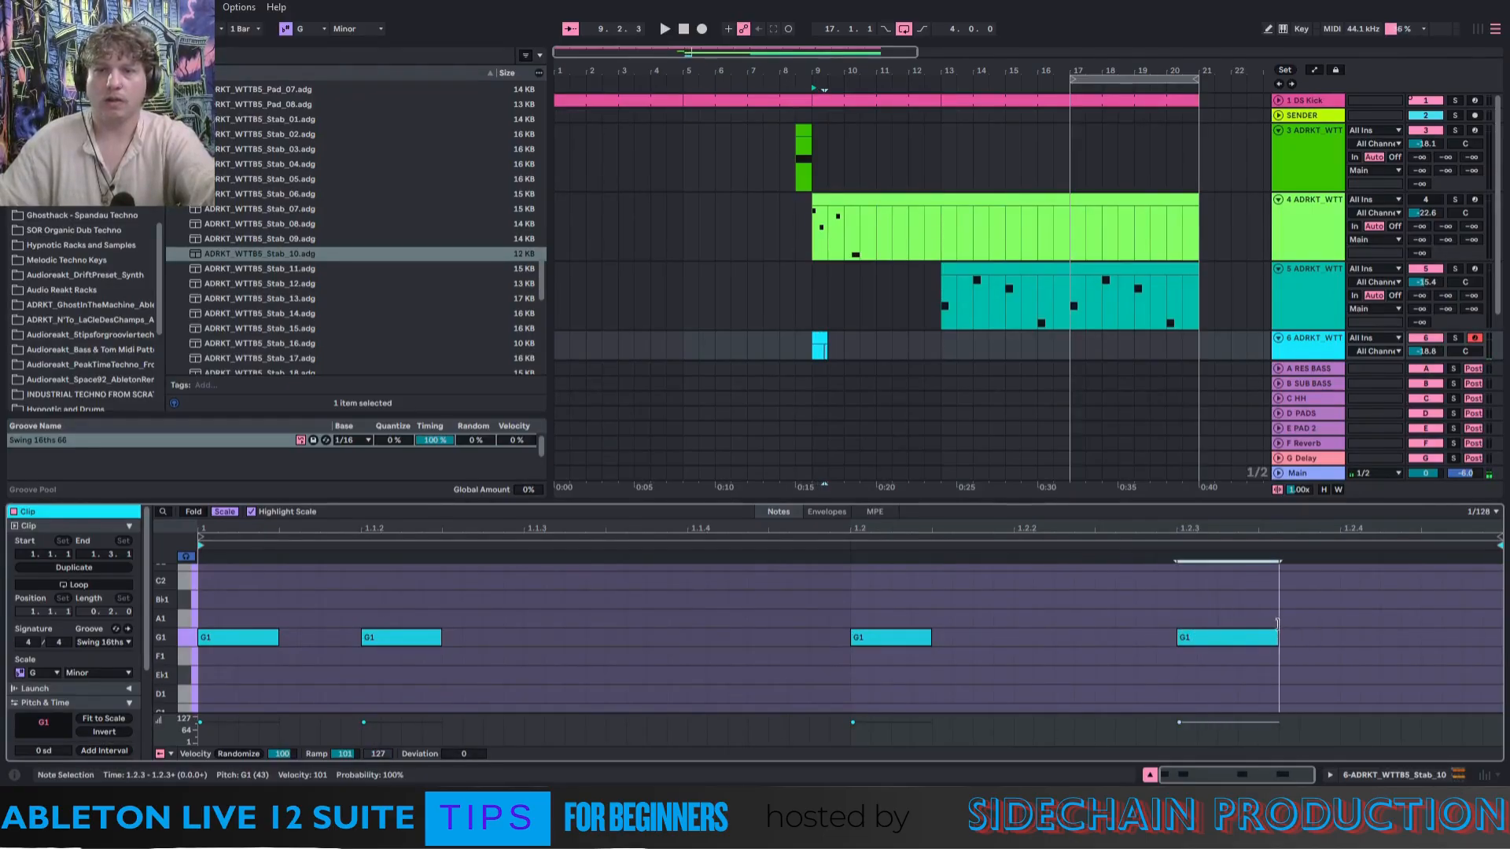
Play the stab clip from 9.1.1 and move its last three G1 notes to 1.1.3, 1.2.2 and 1.2.4.
click(824, 352)
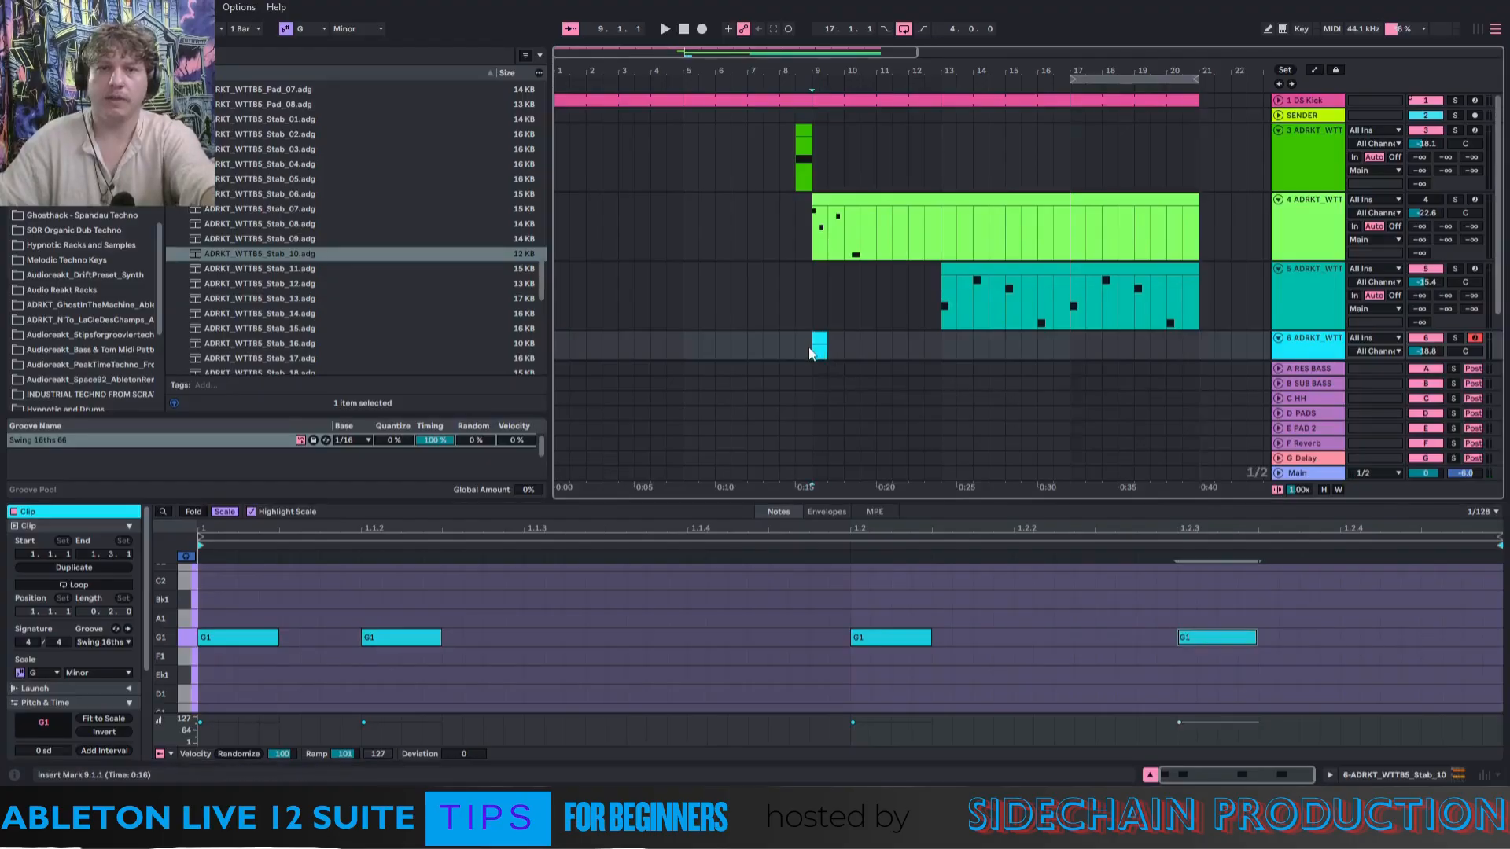
key(space)
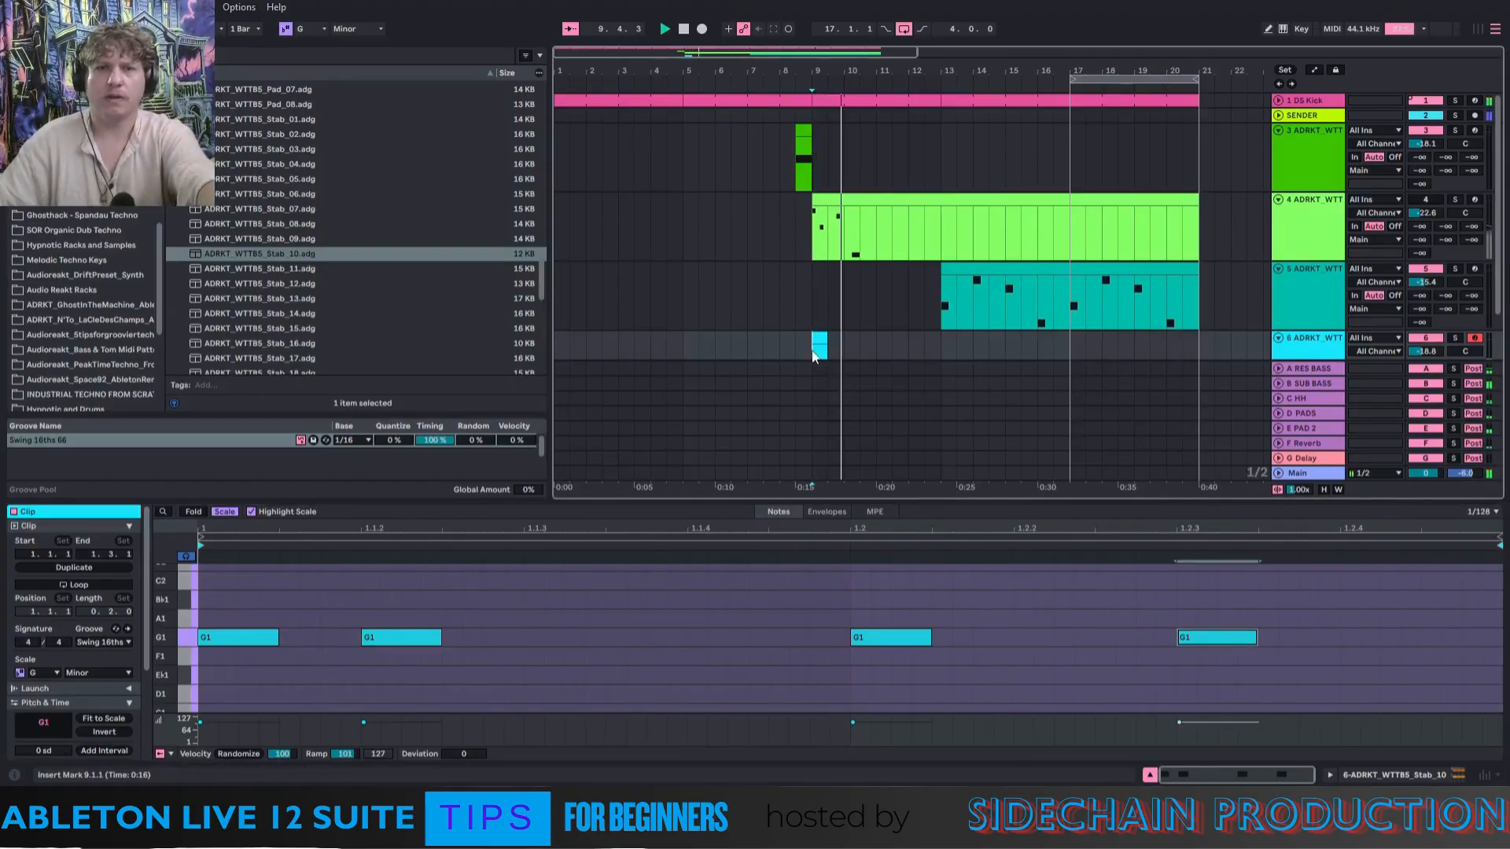
drag(399, 643, 564, 645)
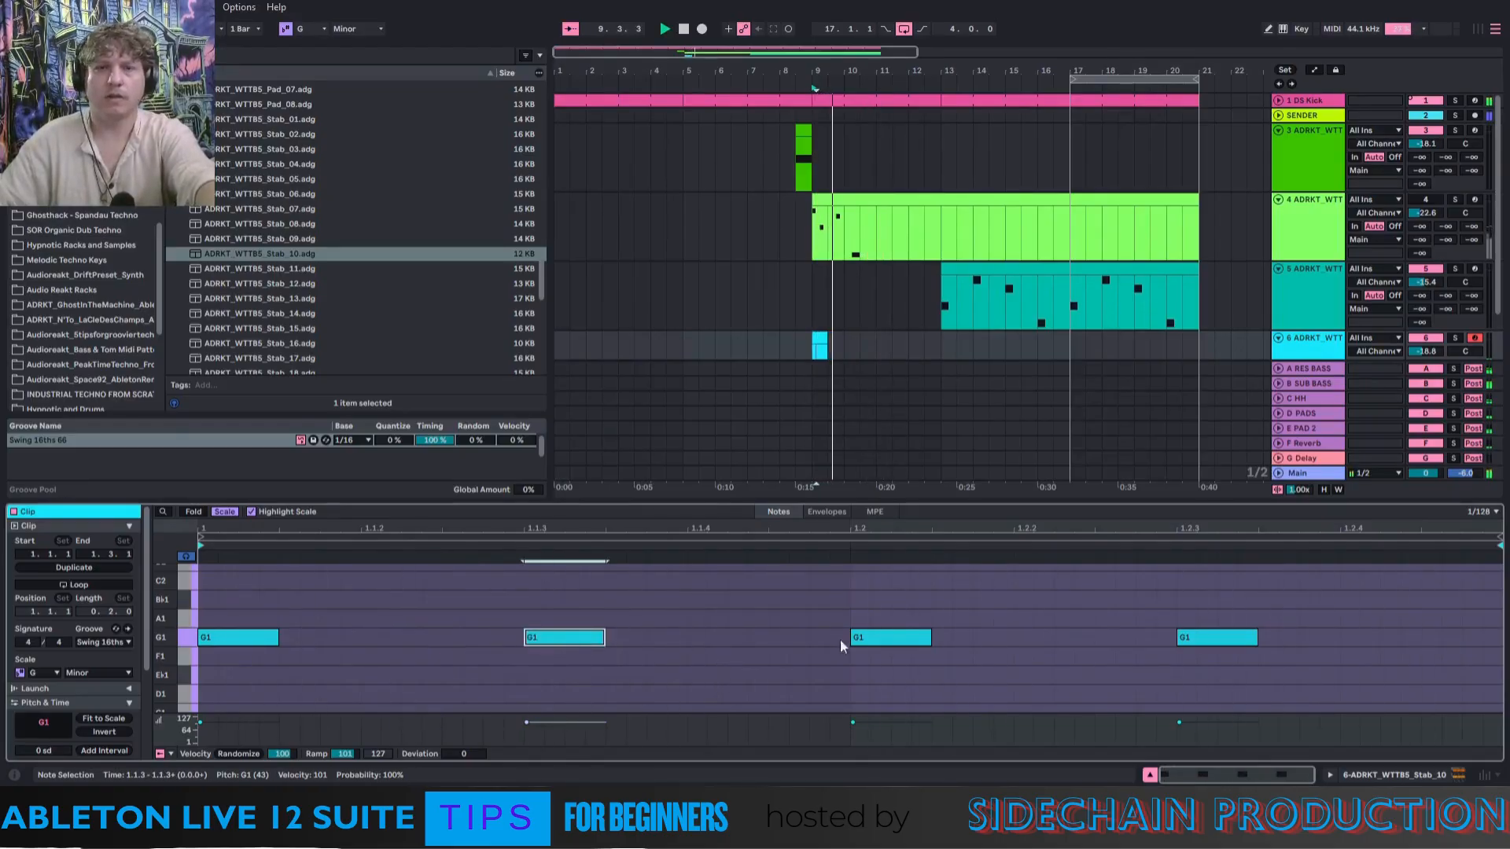
drag(895, 638, 1058, 640)
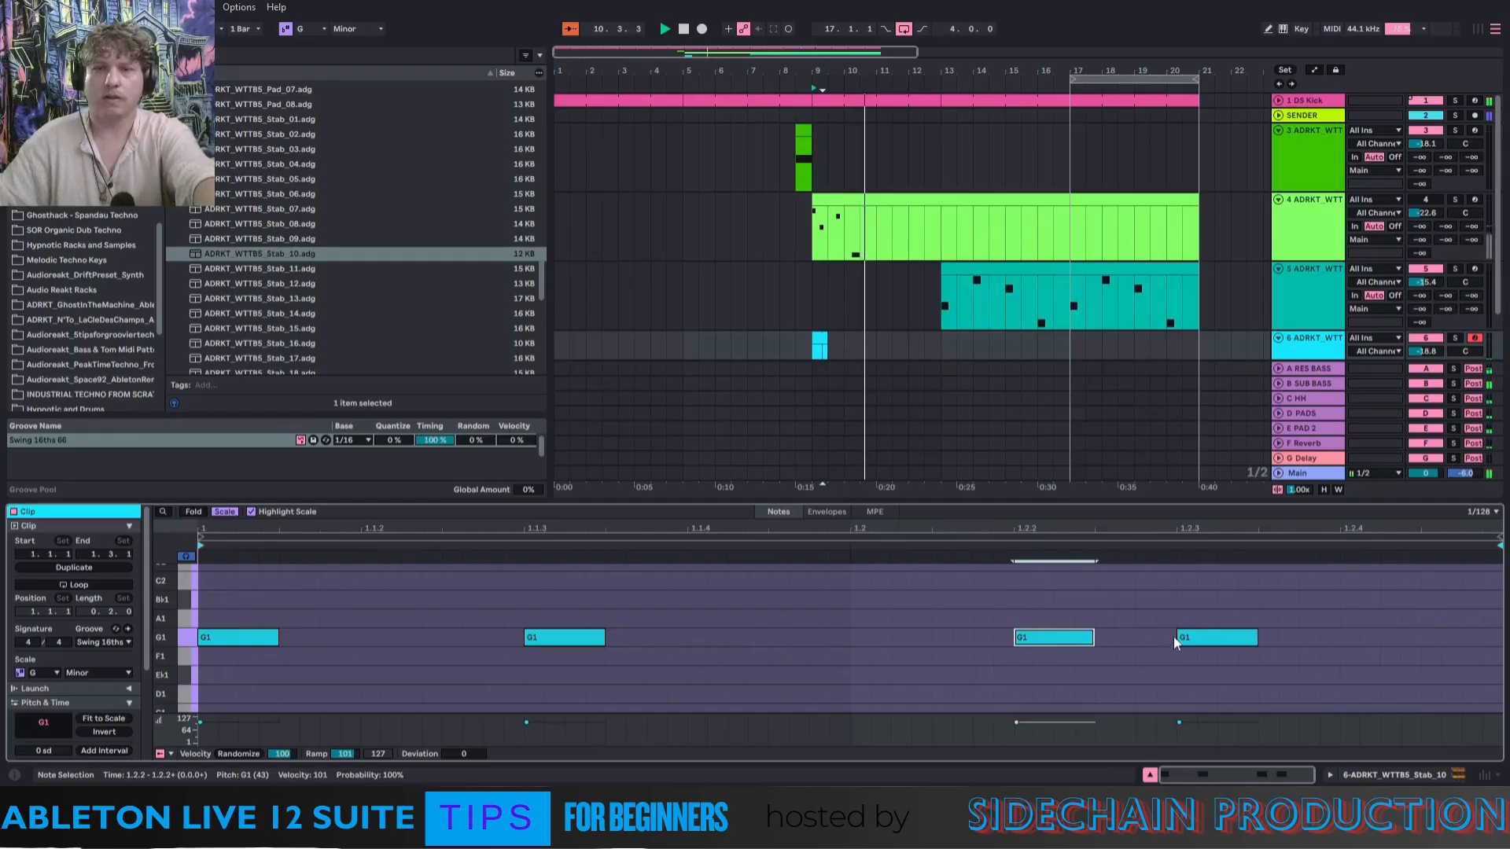
drag(1177, 641, 1360, 636)
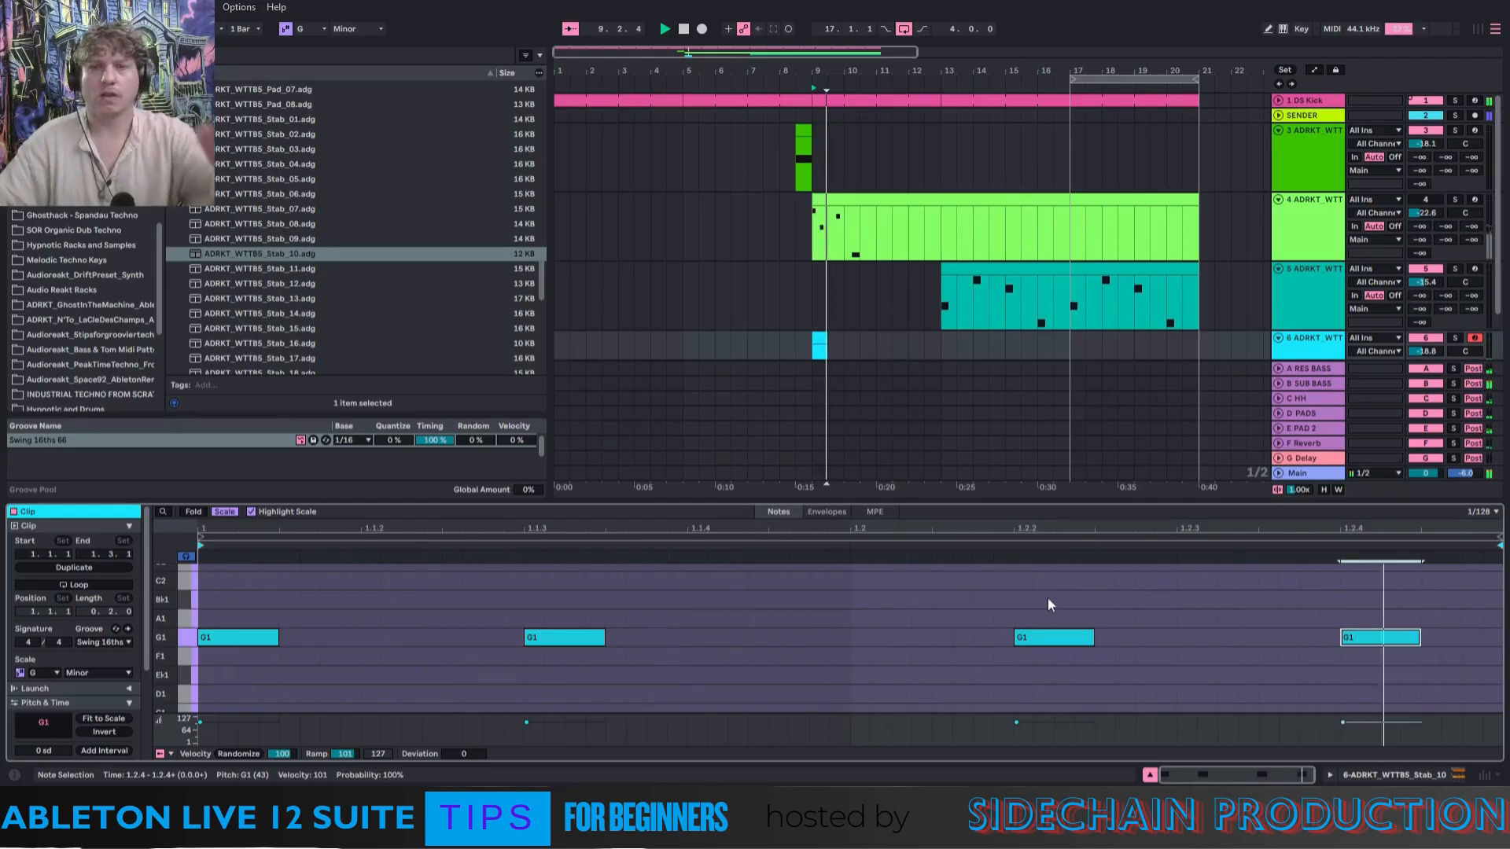
click(778, 344)
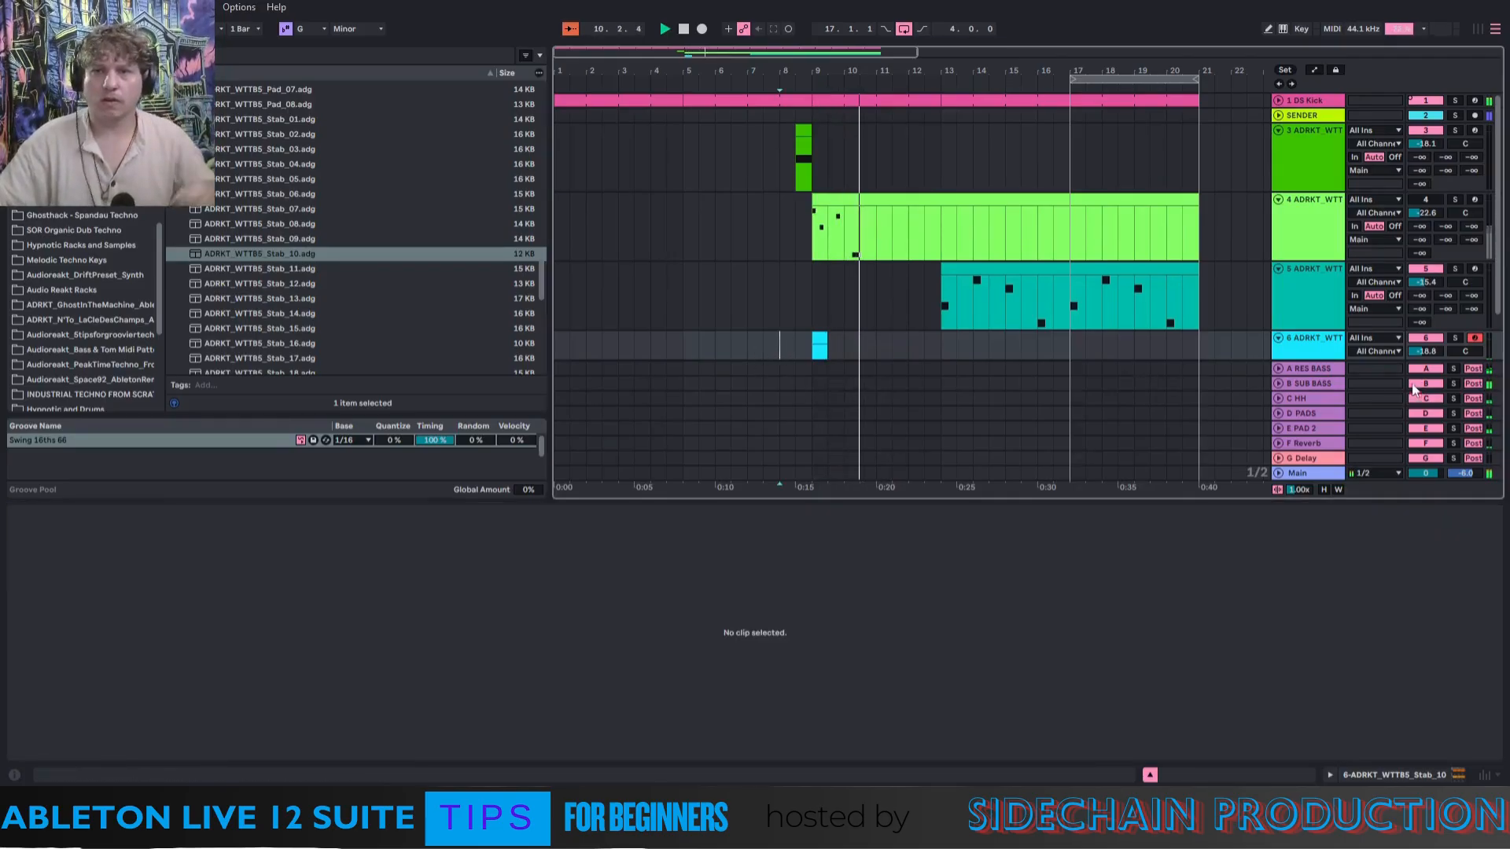
Raise the Stab_10 rack's filter to 53.4 Hz and play the arrangement from 8.3.1 and from the beginning.
click(1306, 342)
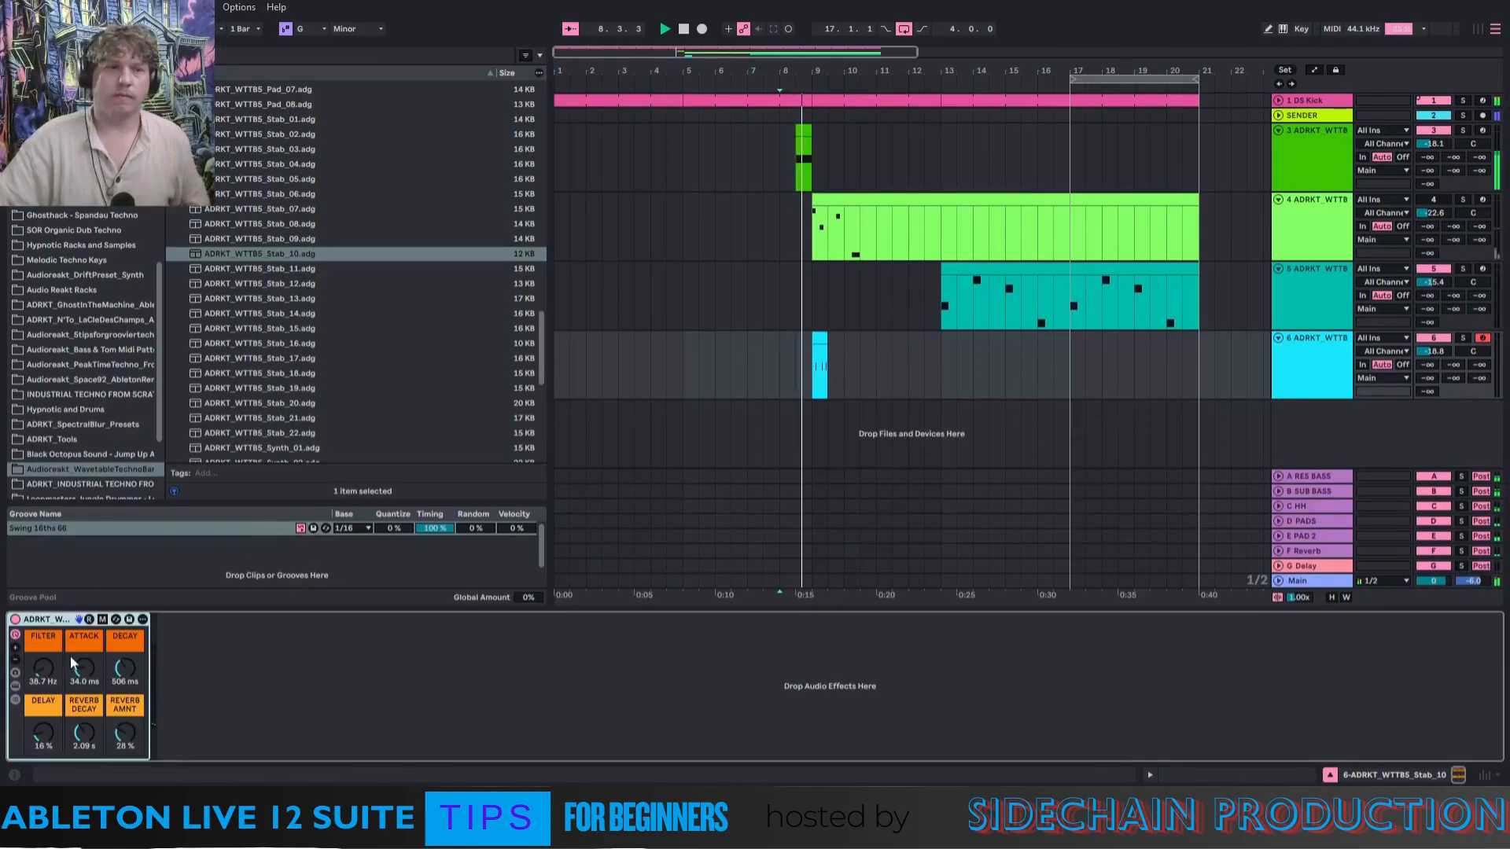
drag(50, 668, 51, 662)
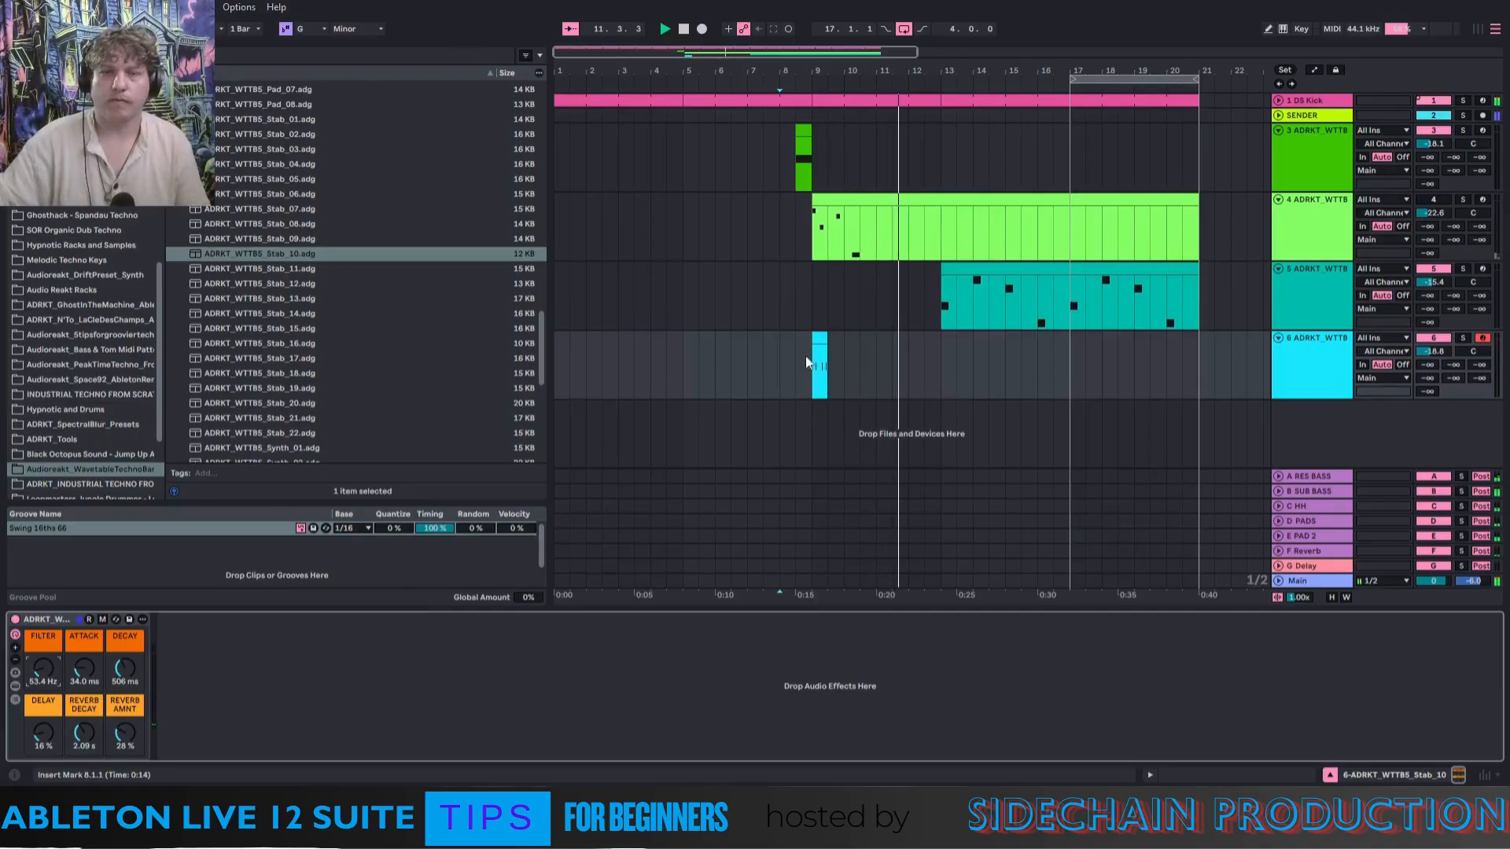
click(772, 358)
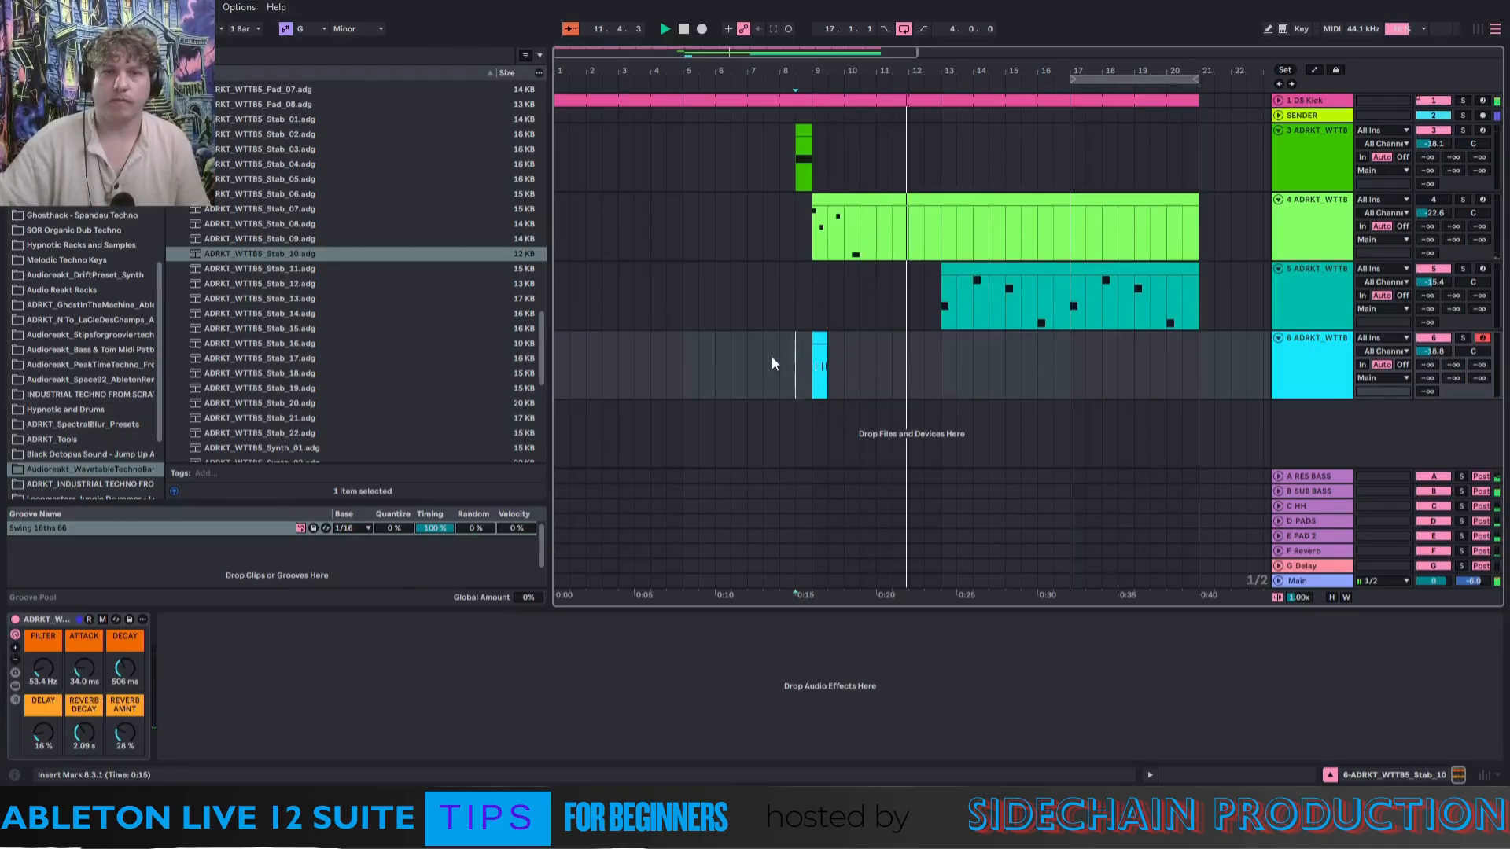
click(561, 365)
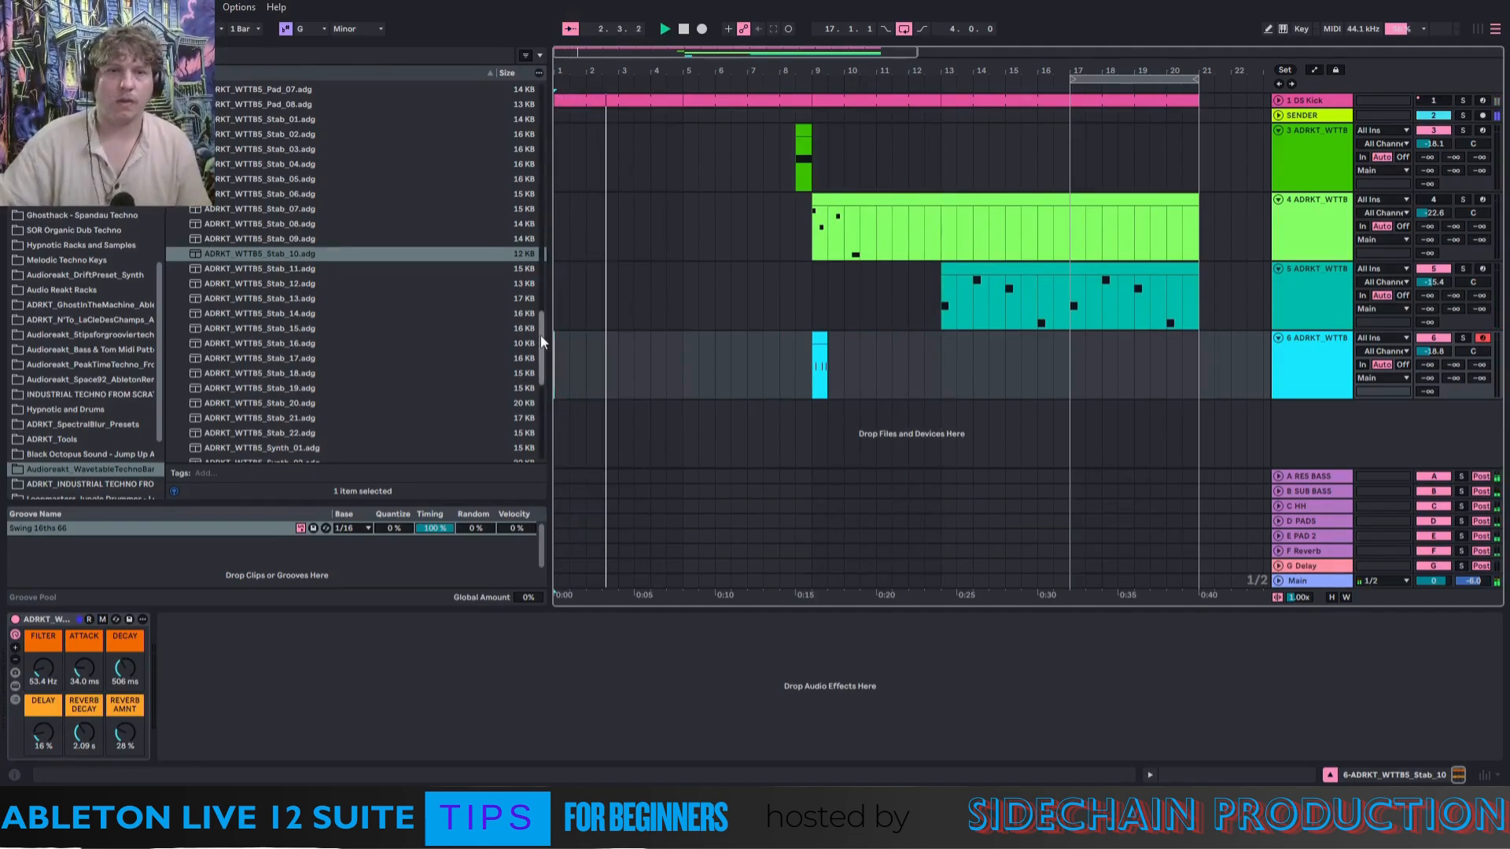
Insert a MIDI track below the Stab_10 track and load the ADRKT_WTTBS_Bass_16_G preset on it.
drag(540, 335, 563, 144)
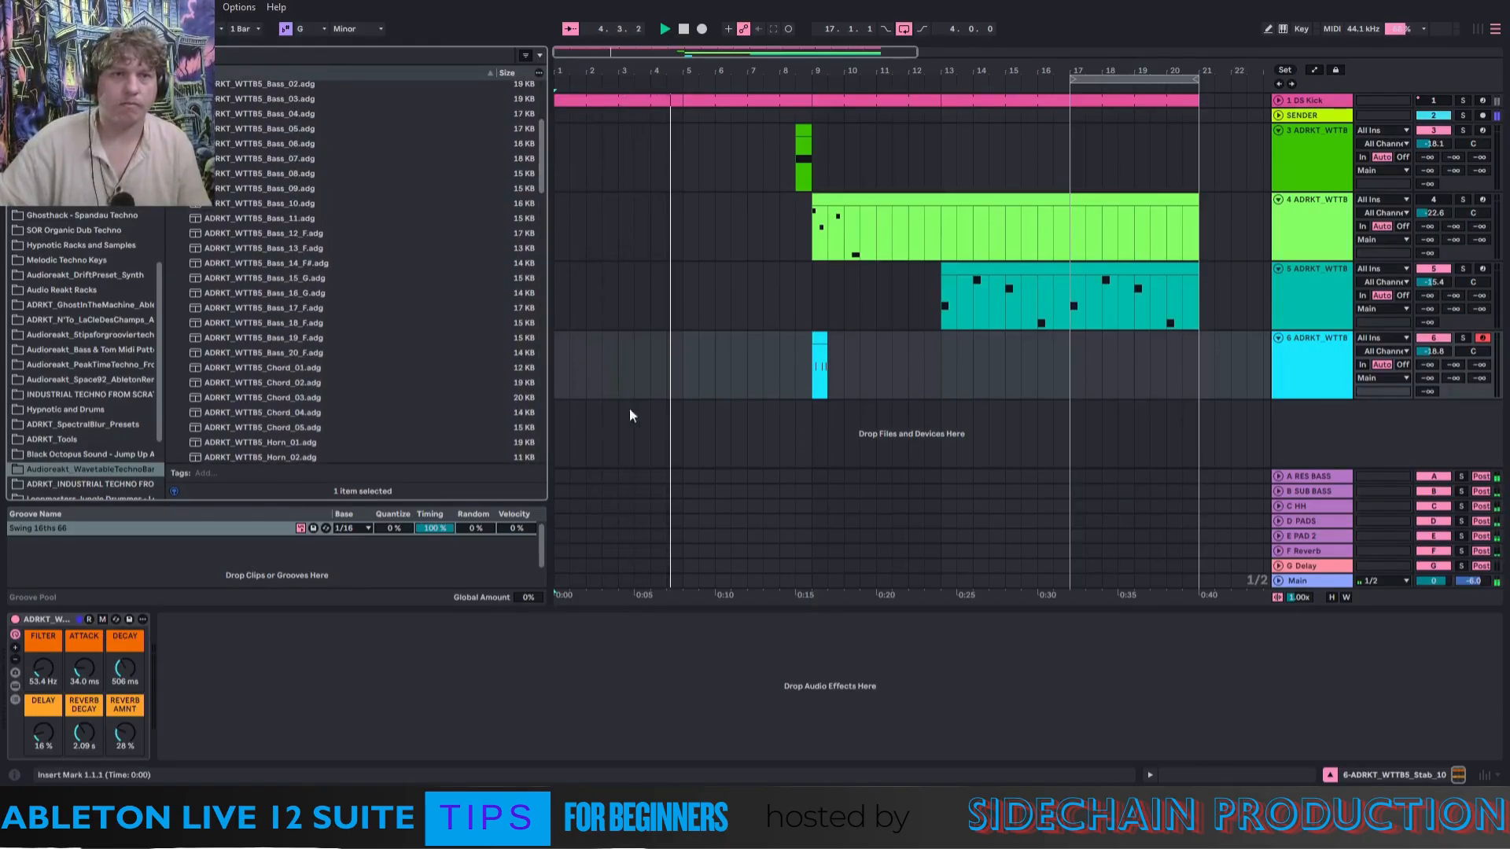
right_click(1319, 432)
click(1333, 456)
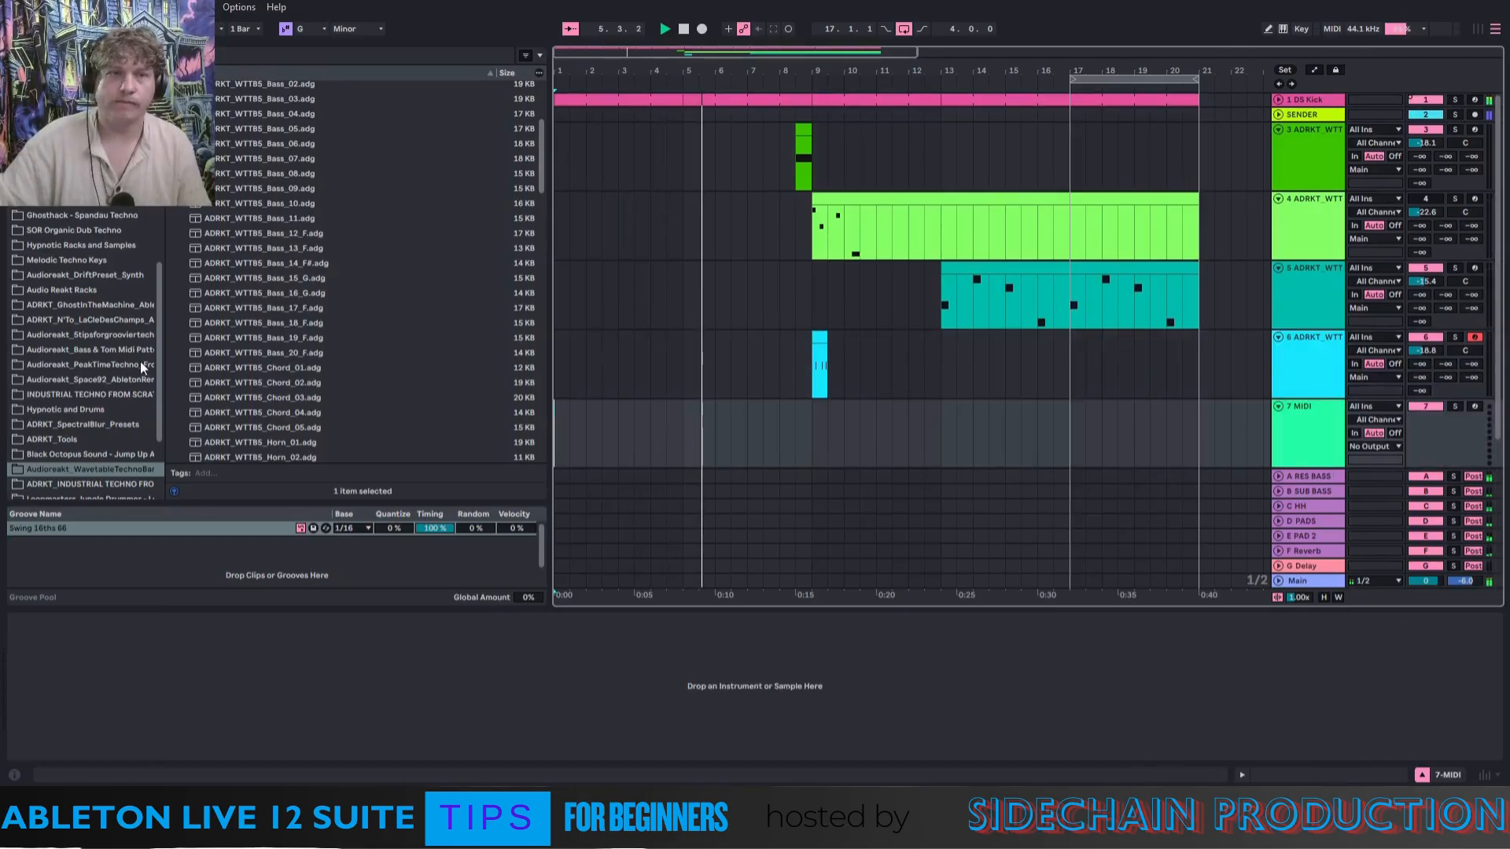
drag(281, 292, 931, 475)
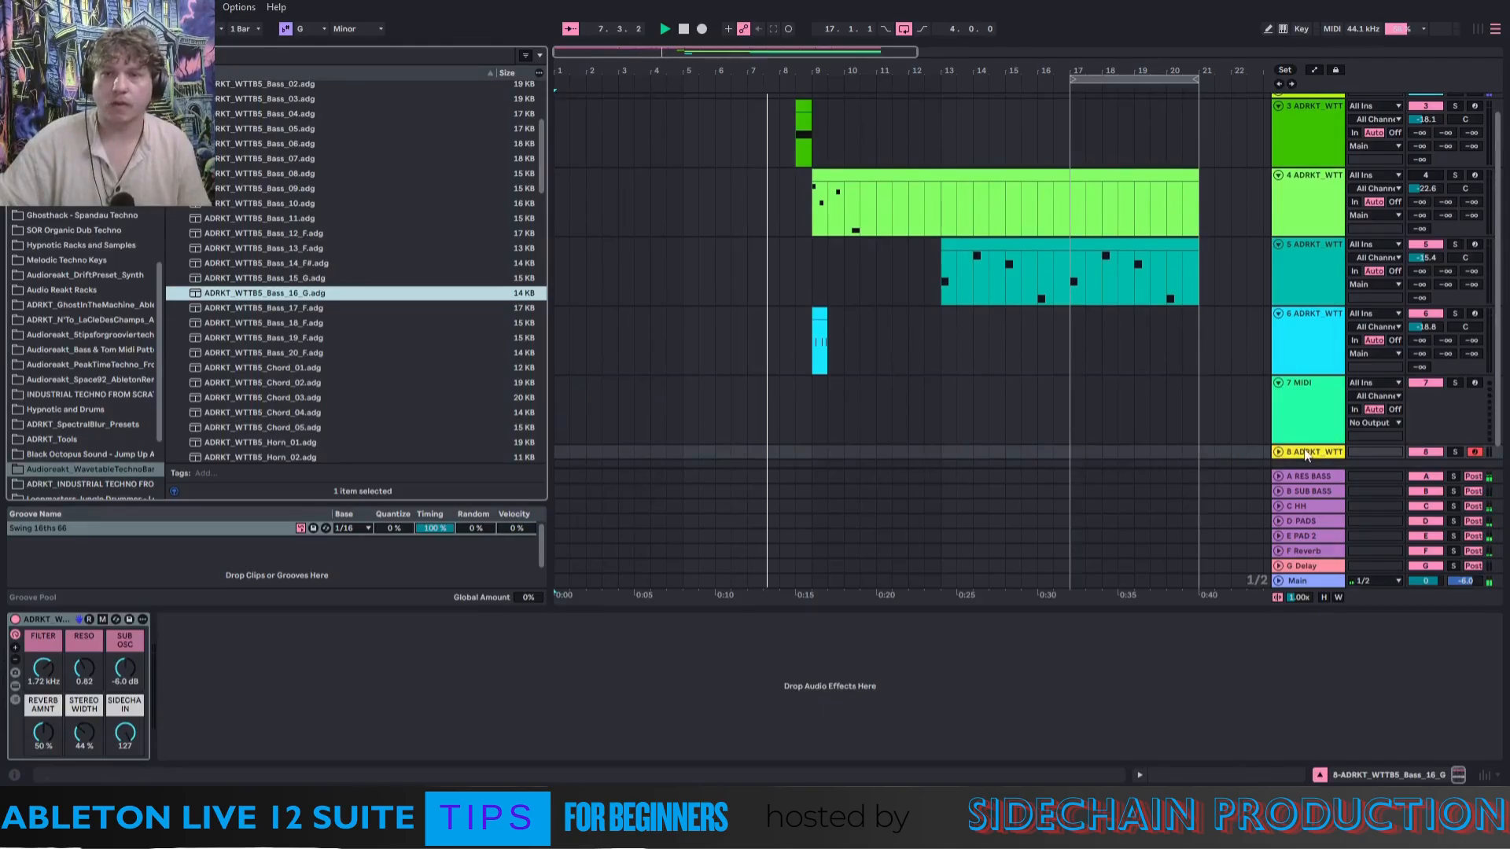
click(68, 615)
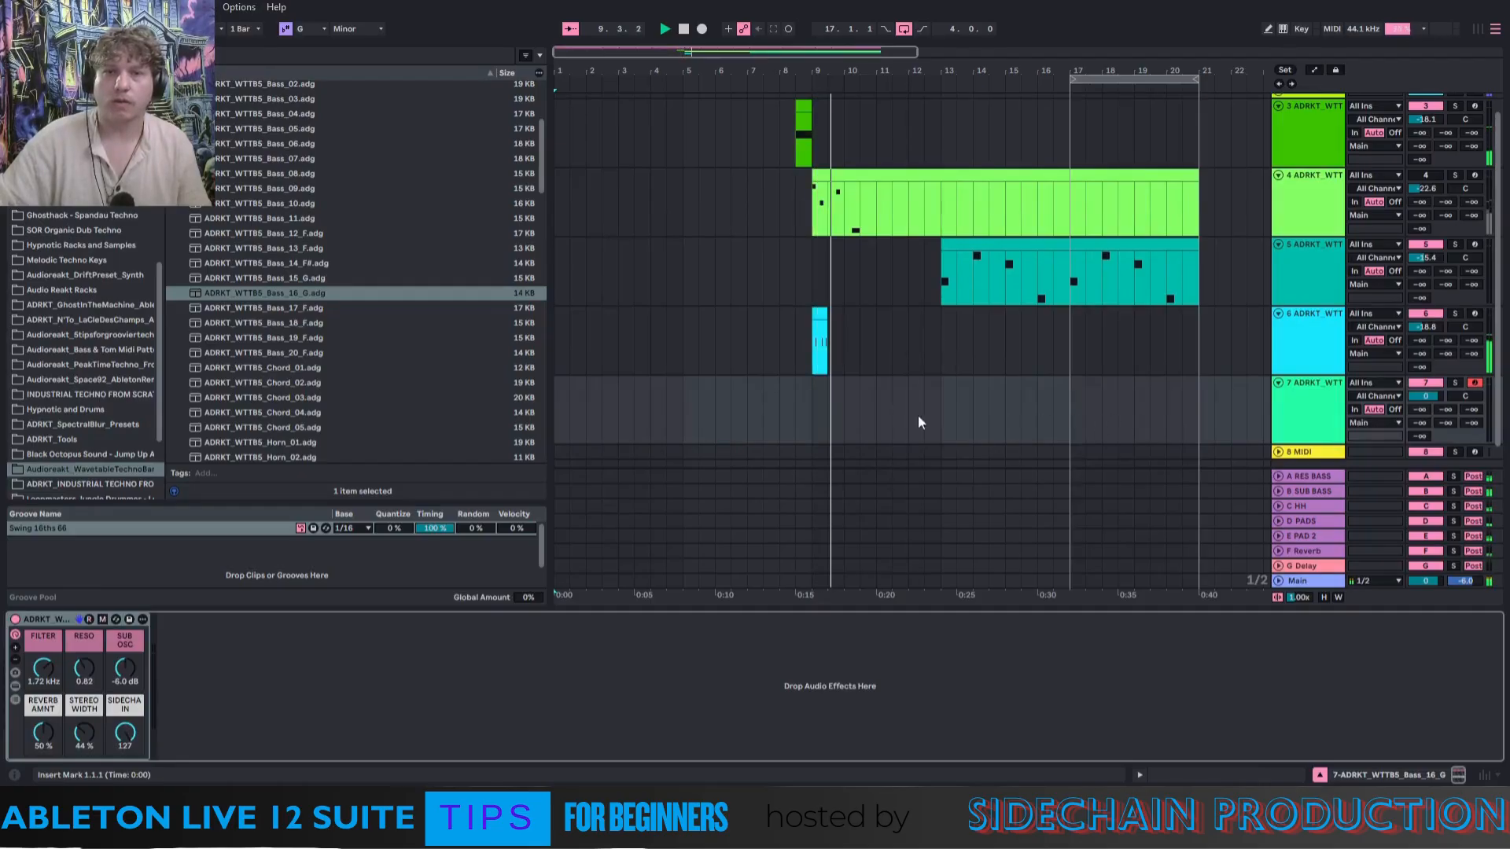
Move the stab clip to 11.1.1 and create a consolidated one-bar Bass_16_G clip from 9.1.1 to 10.1.1.
drag(820, 338, 890, 319)
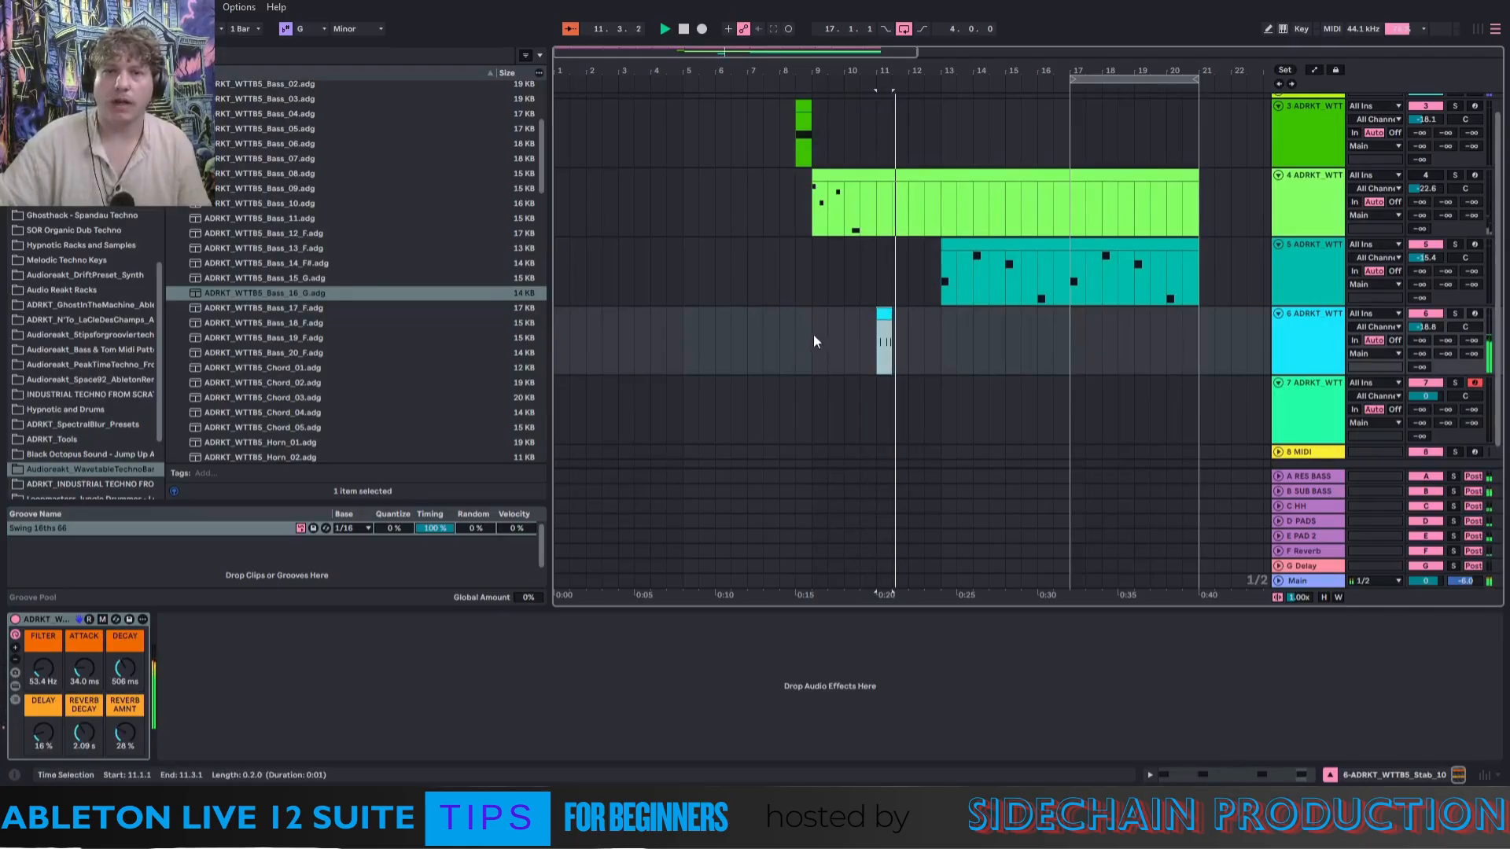
double_click(820, 393)
scroll(819, 334, down, 5)
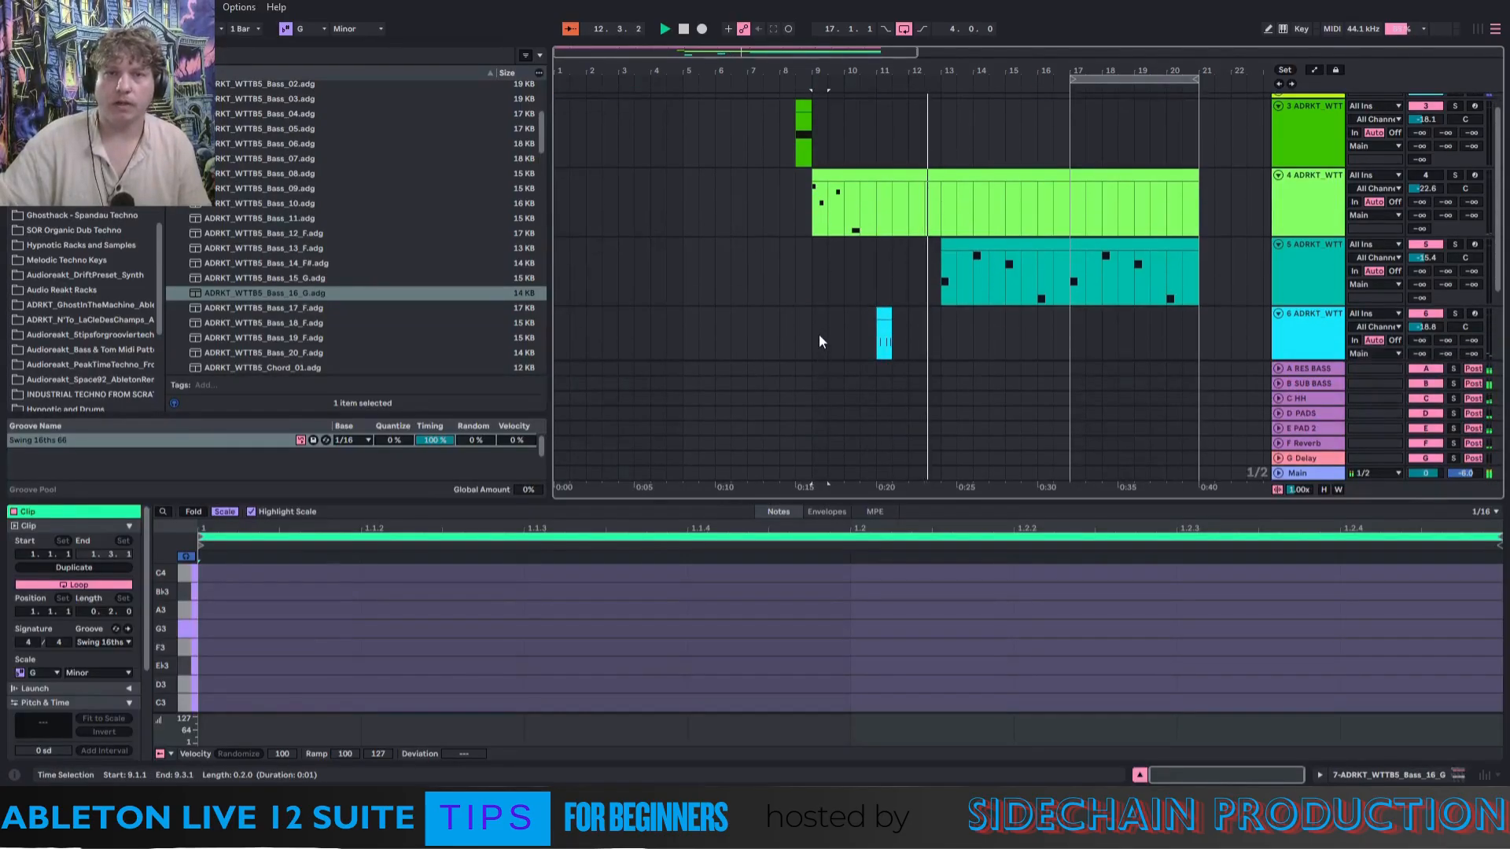
right_click(822, 309)
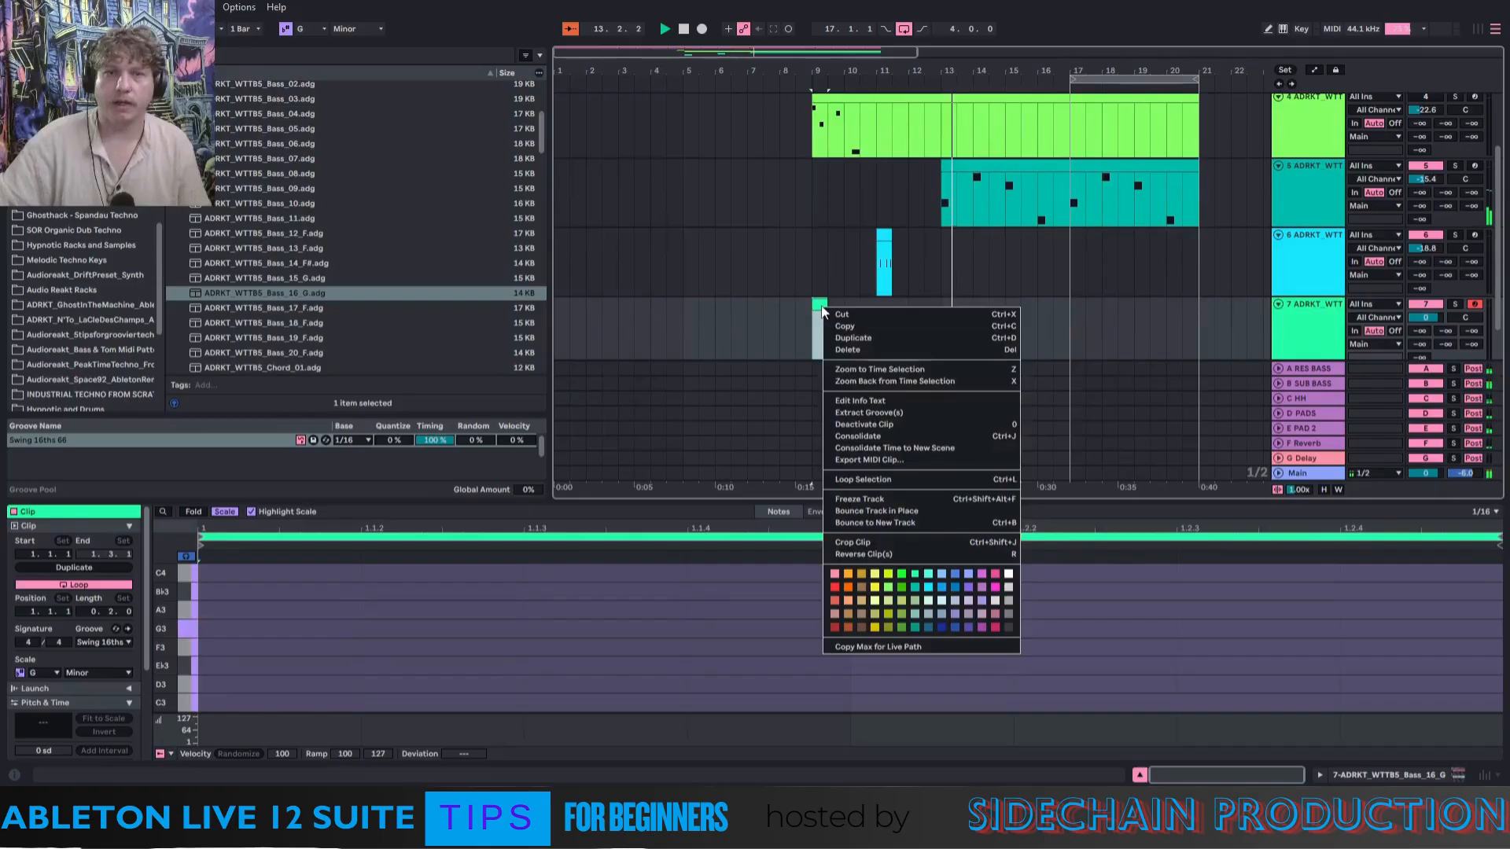
click(857, 436)
drag(824, 306, 838, 307)
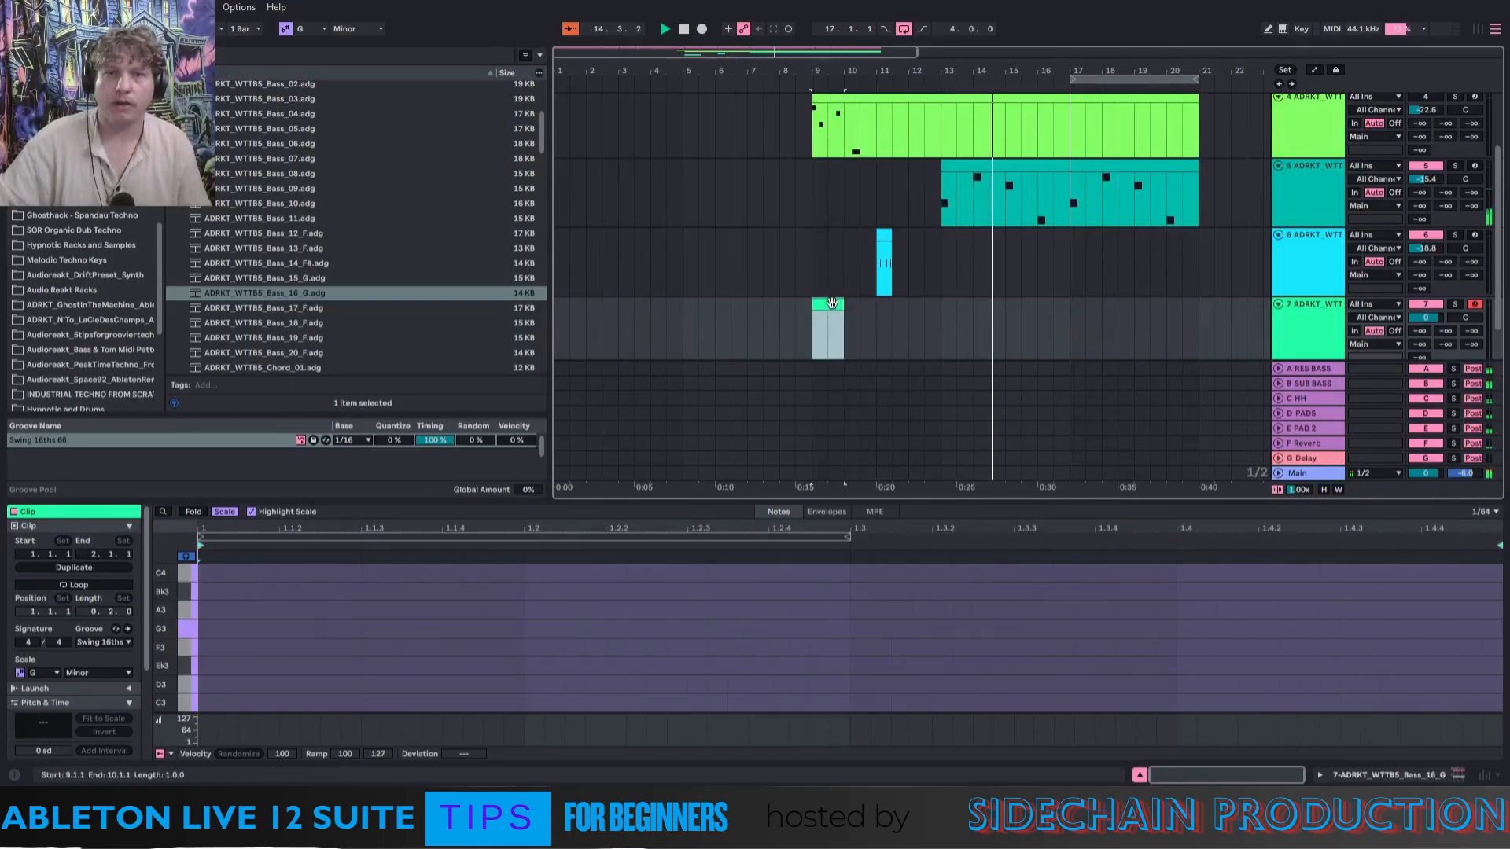
right_click(839, 305)
click(873, 455)
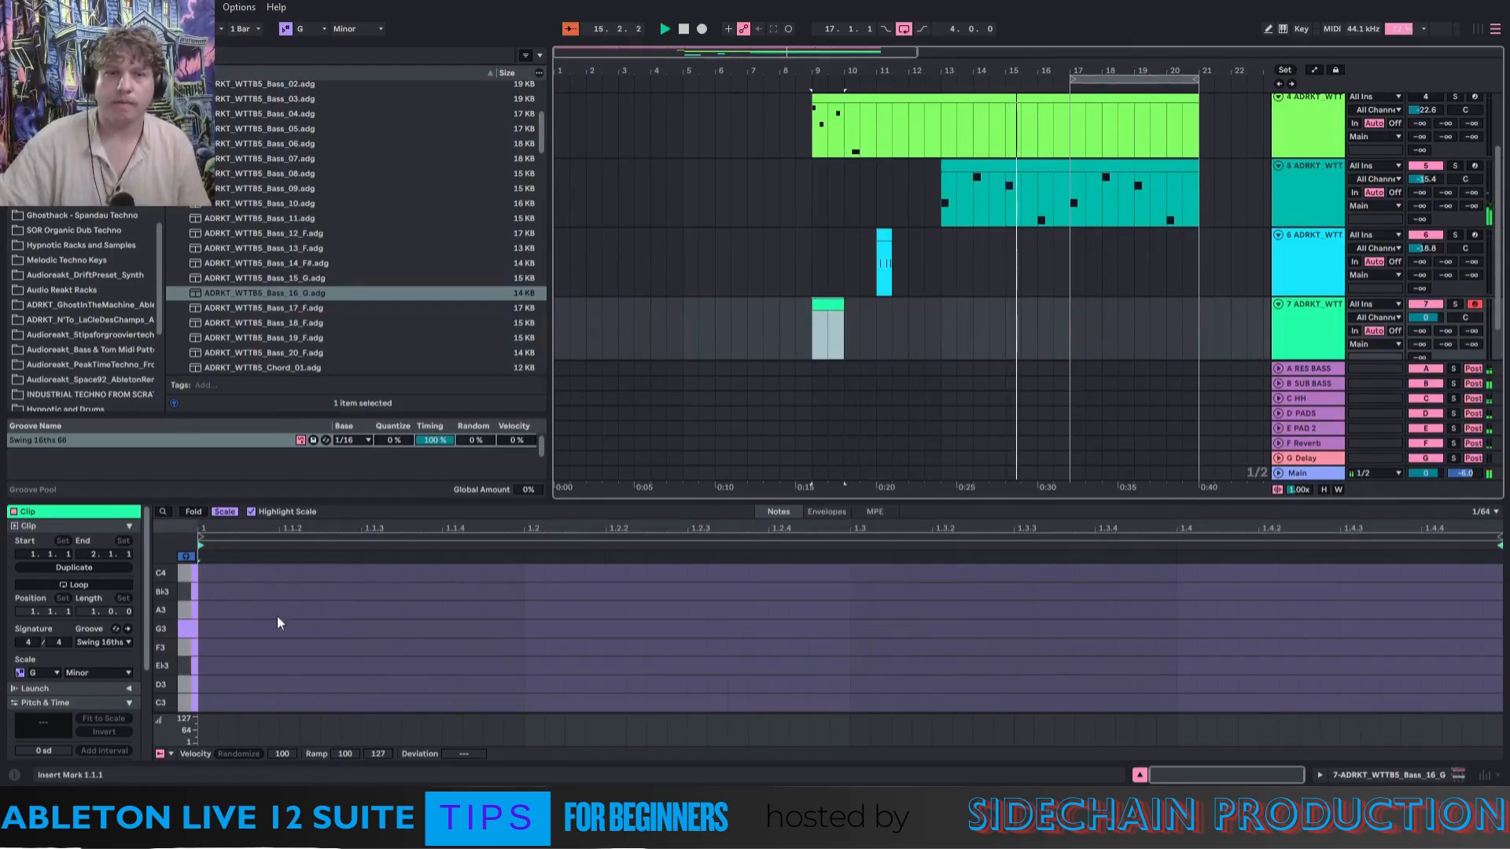
Fill the bass clip with one bar-long G3 note, audition it from 8.1.1 and transpose the note down an octave to G2.
double_click(205, 629)
drag(209, 629, 1423, 667)
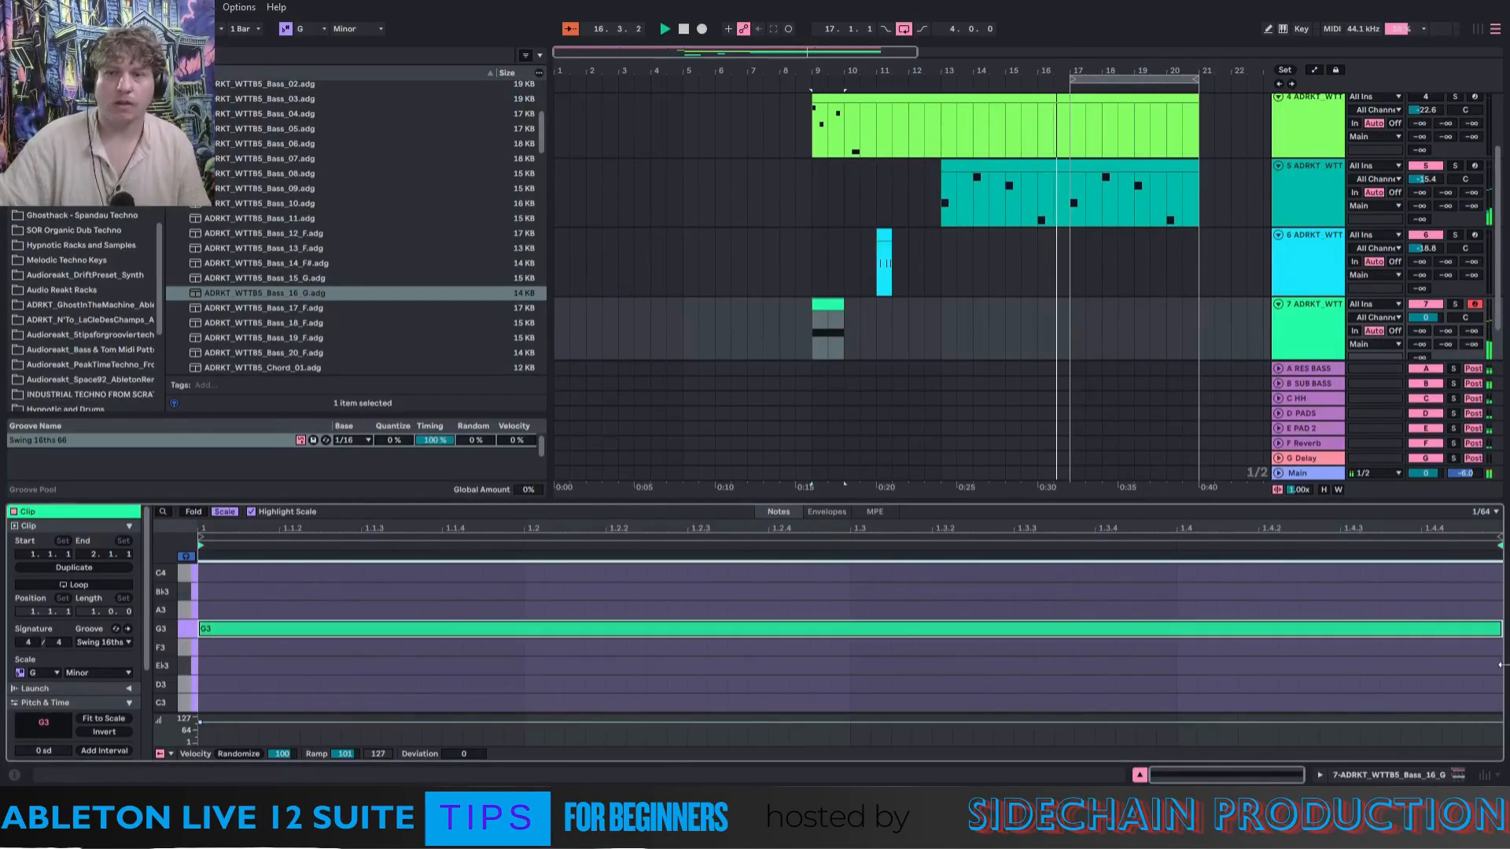
click(785, 324)
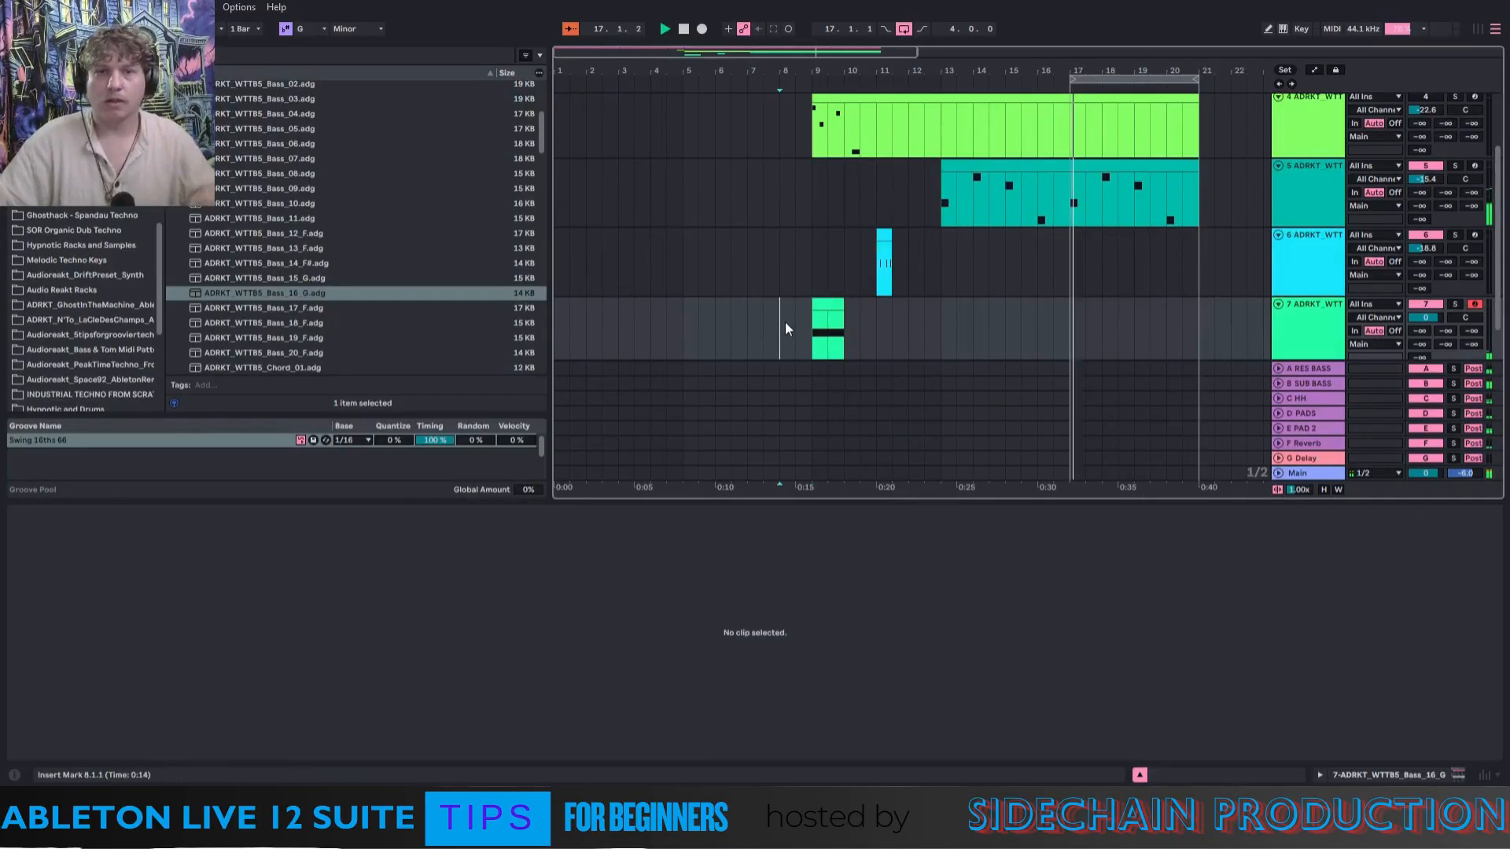
click(827, 322)
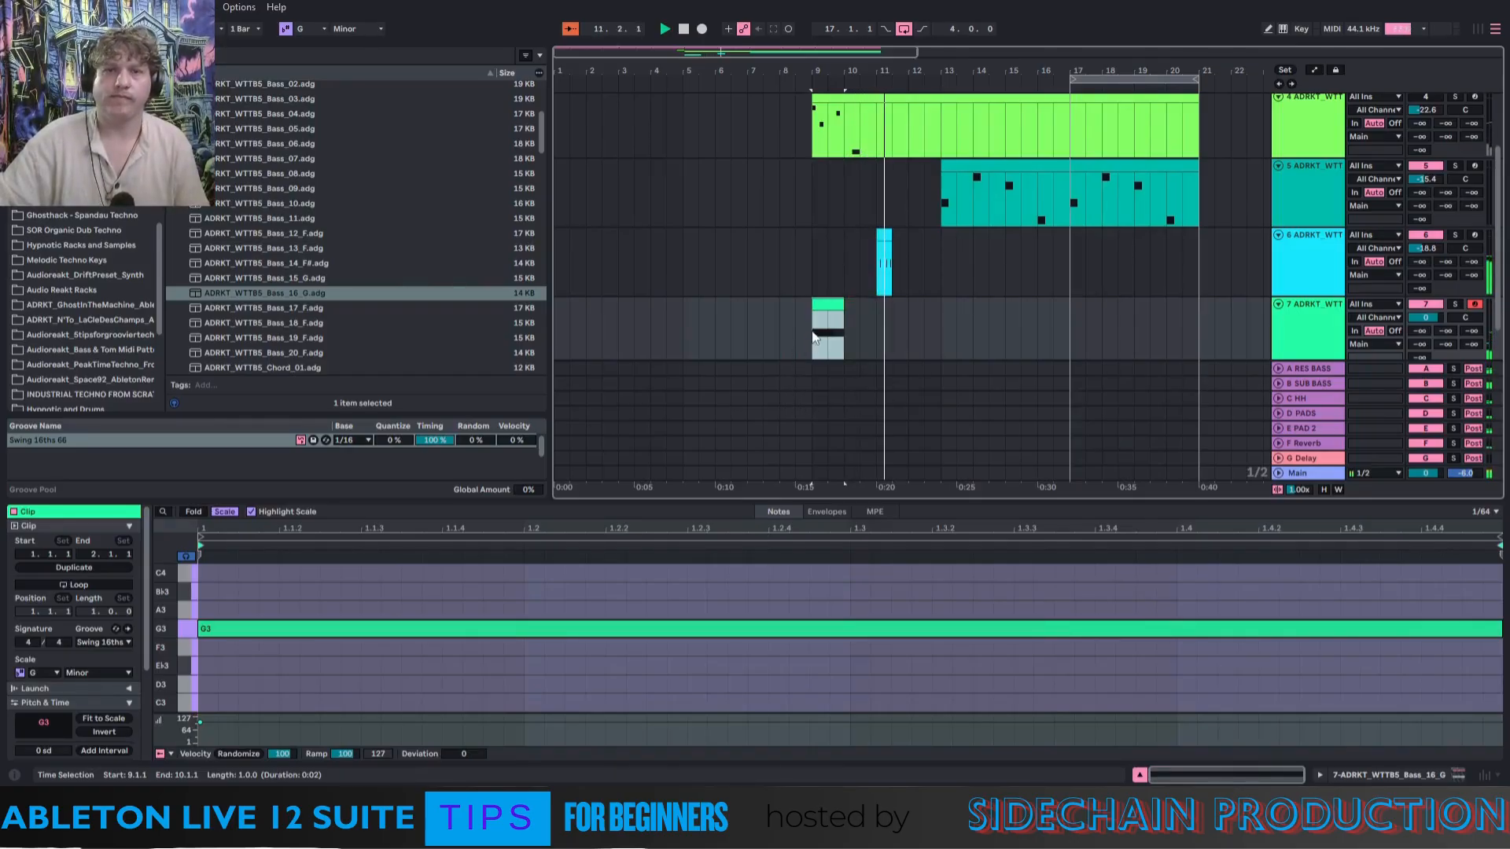
click(299, 629)
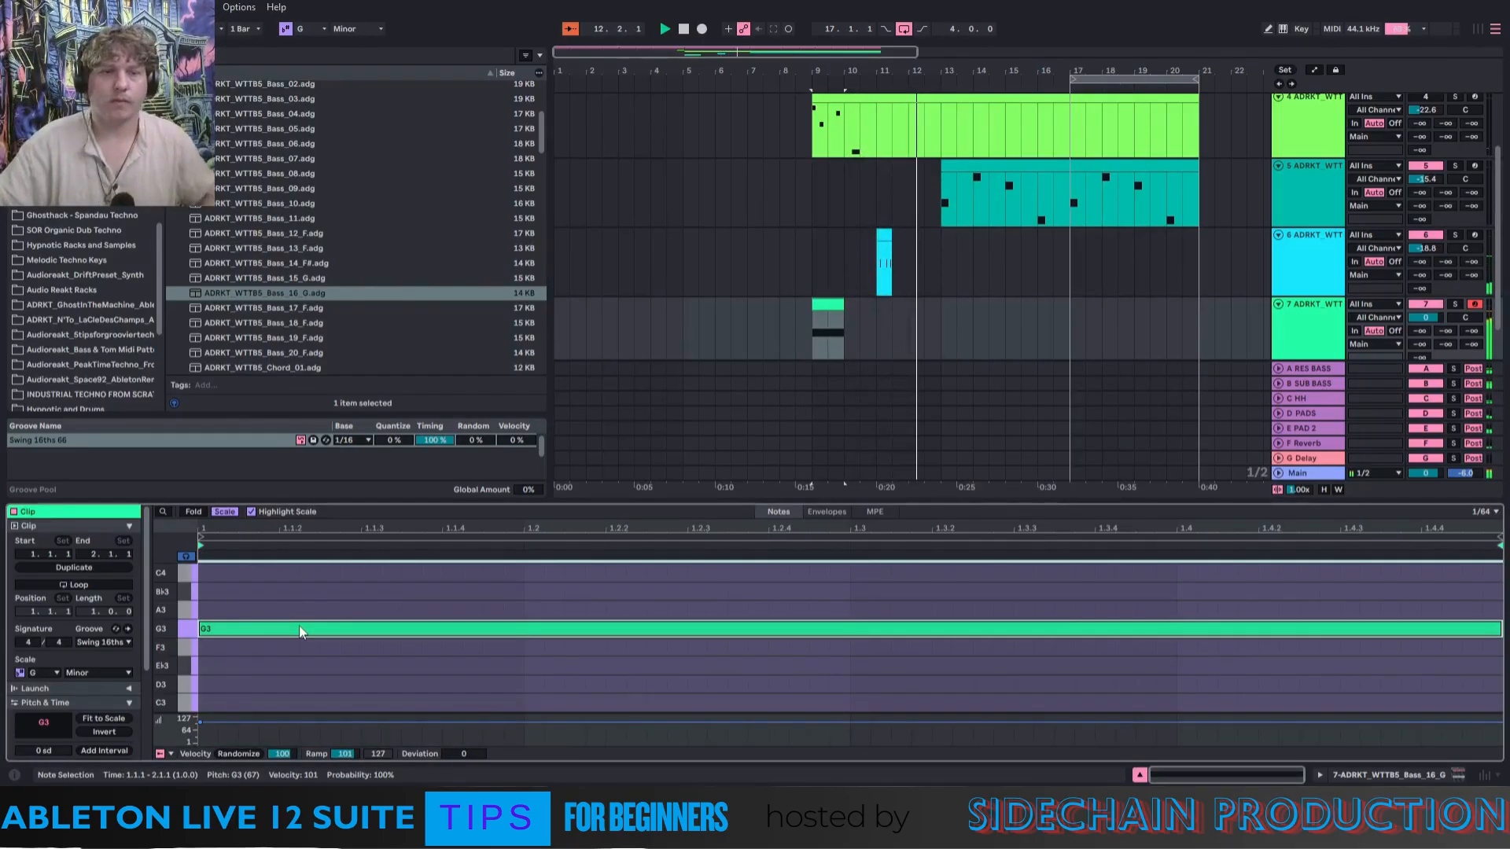
key(shift+Down)
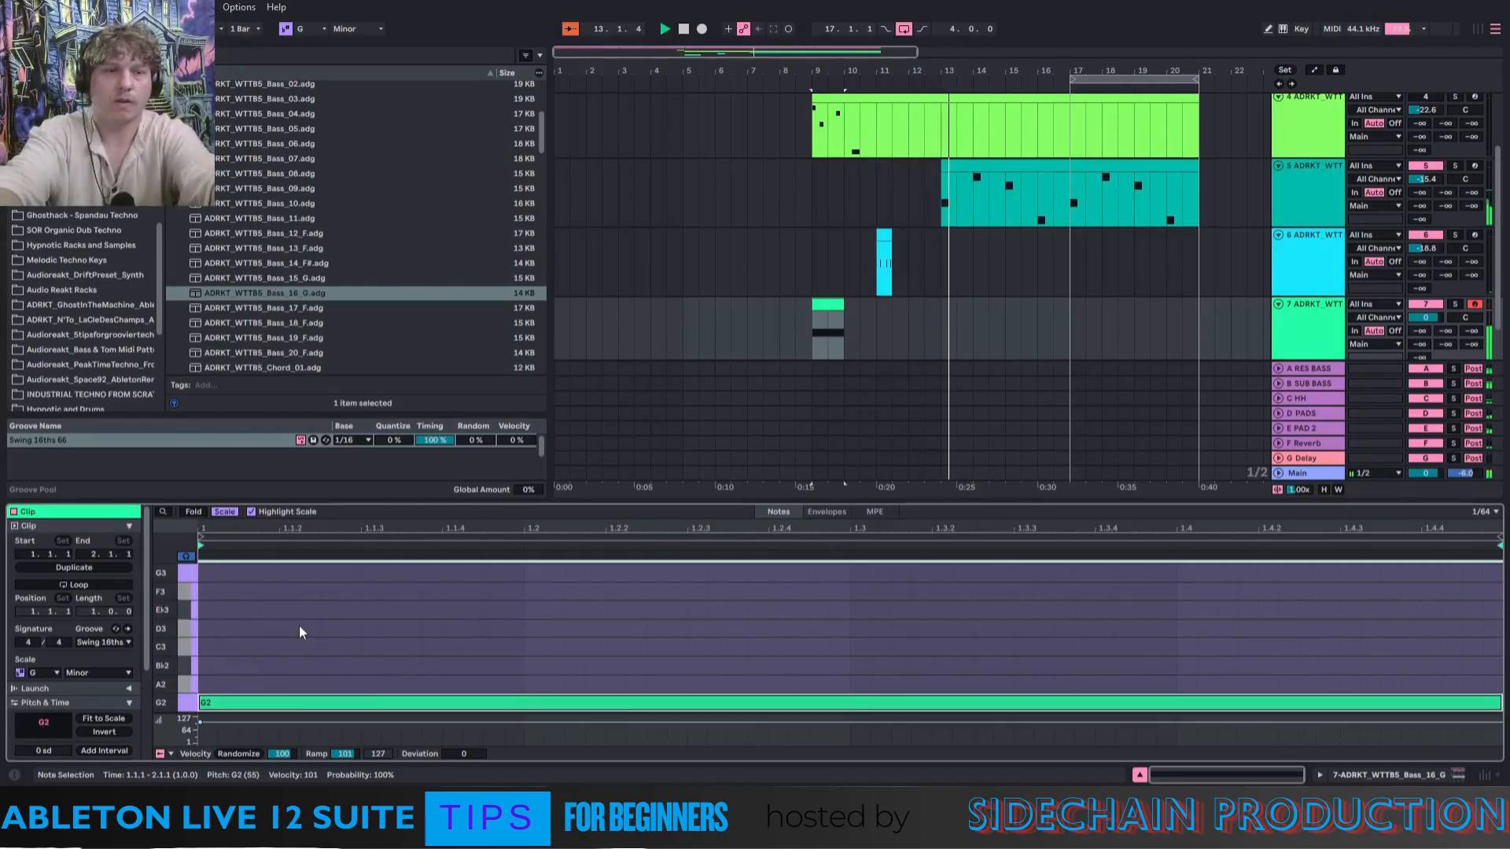
Show the Bass_16_G track's FILTER automation and insert a rising curve shape across the bass clip.
click(1297, 355)
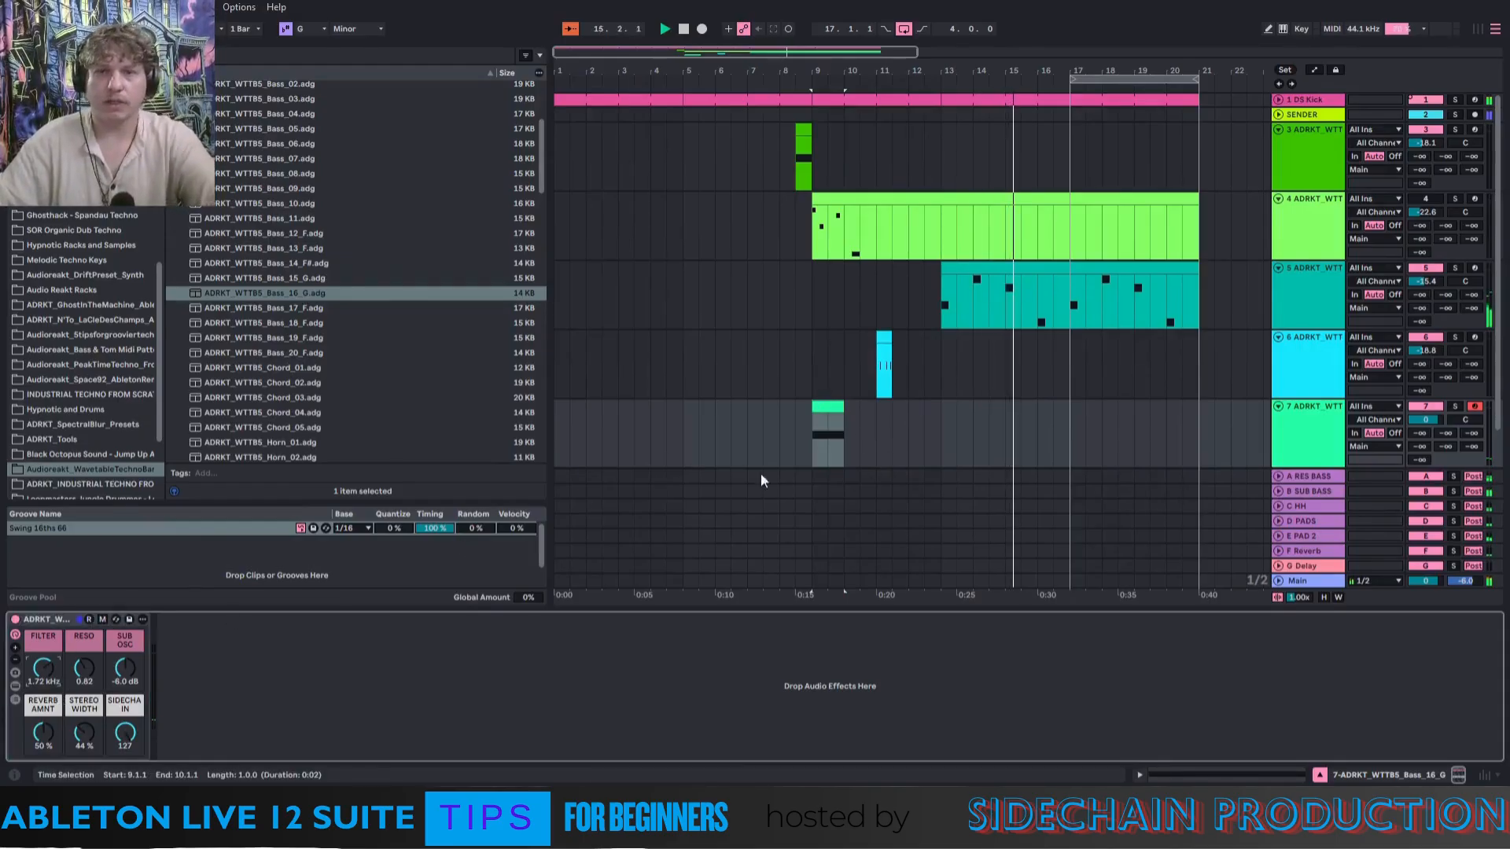
right_click(44, 670)
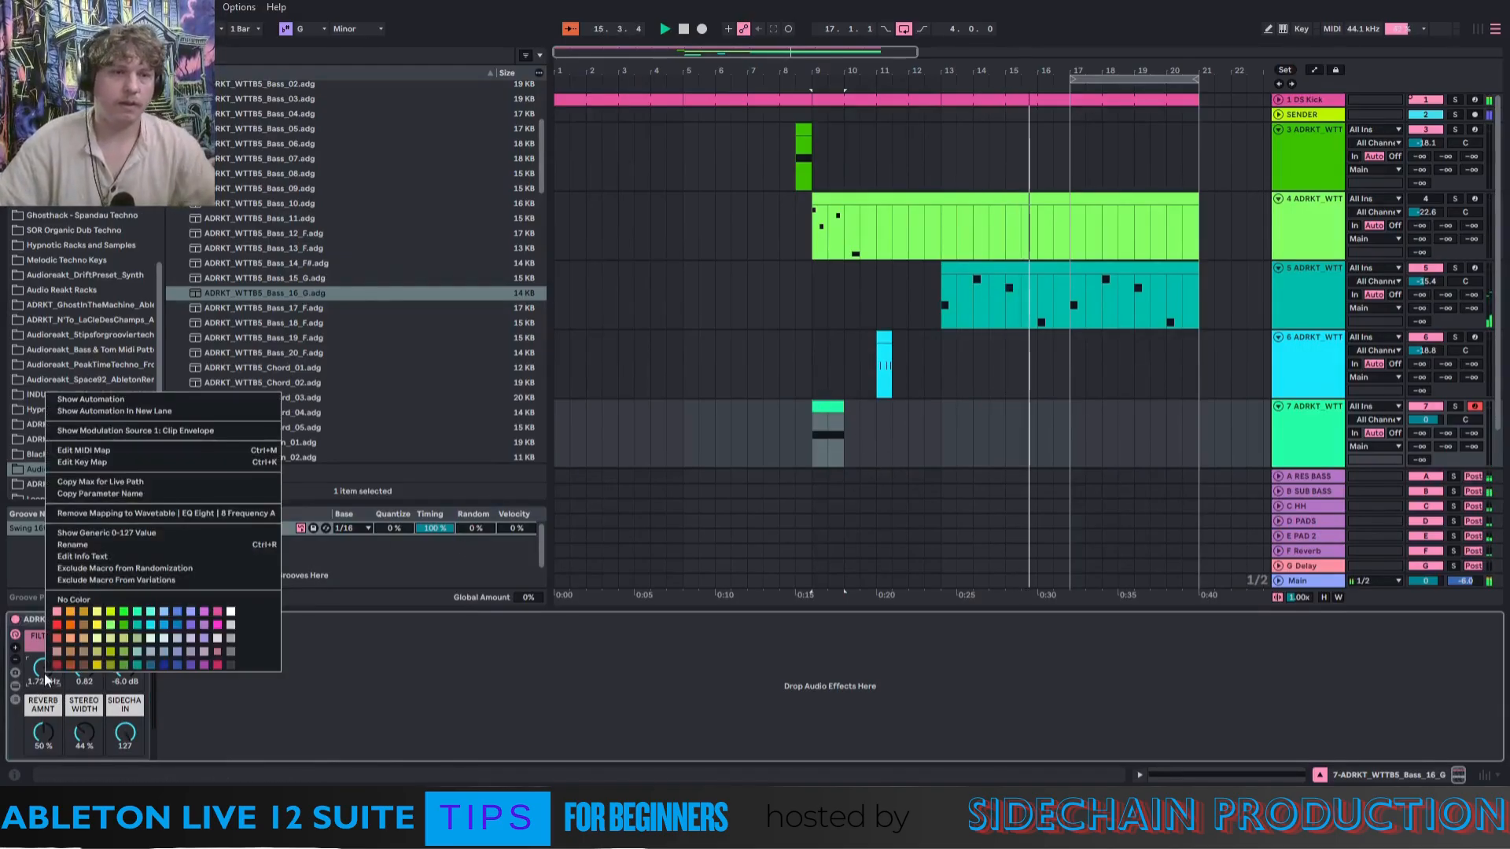
click(107, 400)
scroll(817, 456, down, 2)
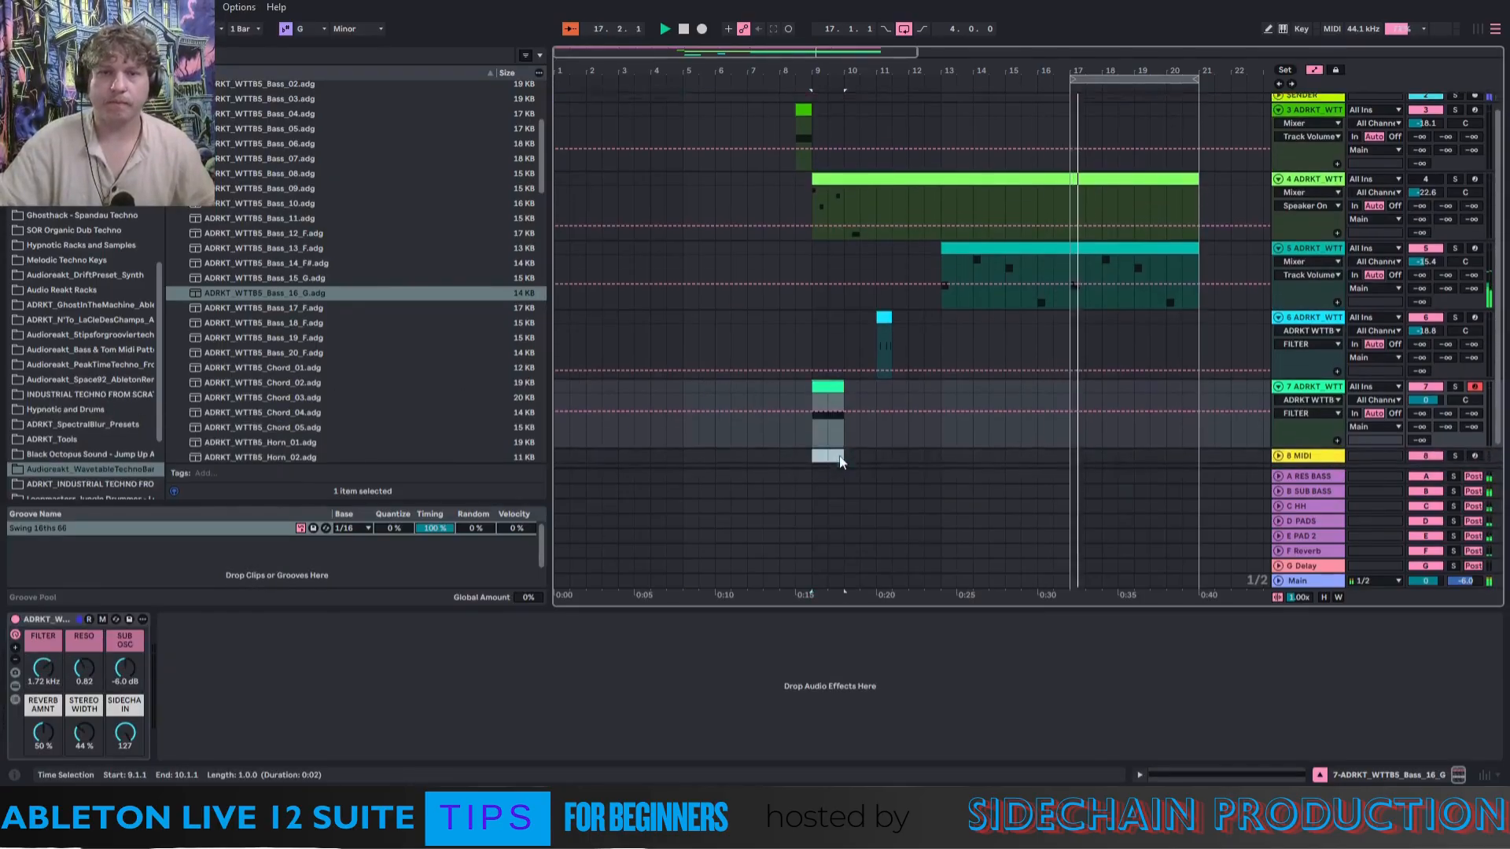
right_click(838, 405)
click(912, 405)
Adjust the filter curve's starting point at 9.1.1, raise its end point at 10.1.1 to 3.79 kHz and play it back.
click(781, 431)
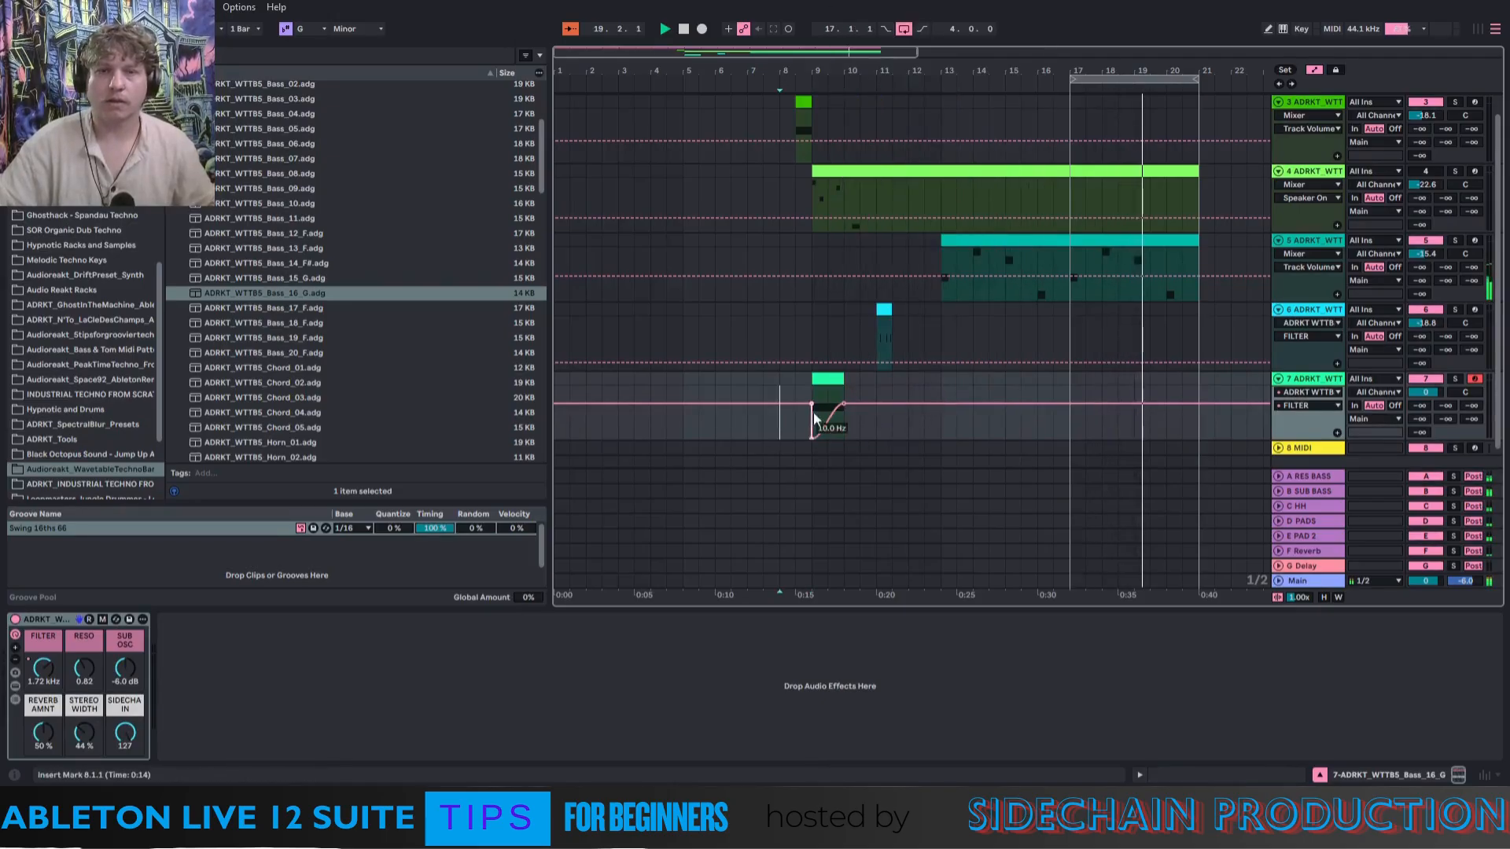
click(812, 404)
drag(812, 436, 810, 423)
key(space)
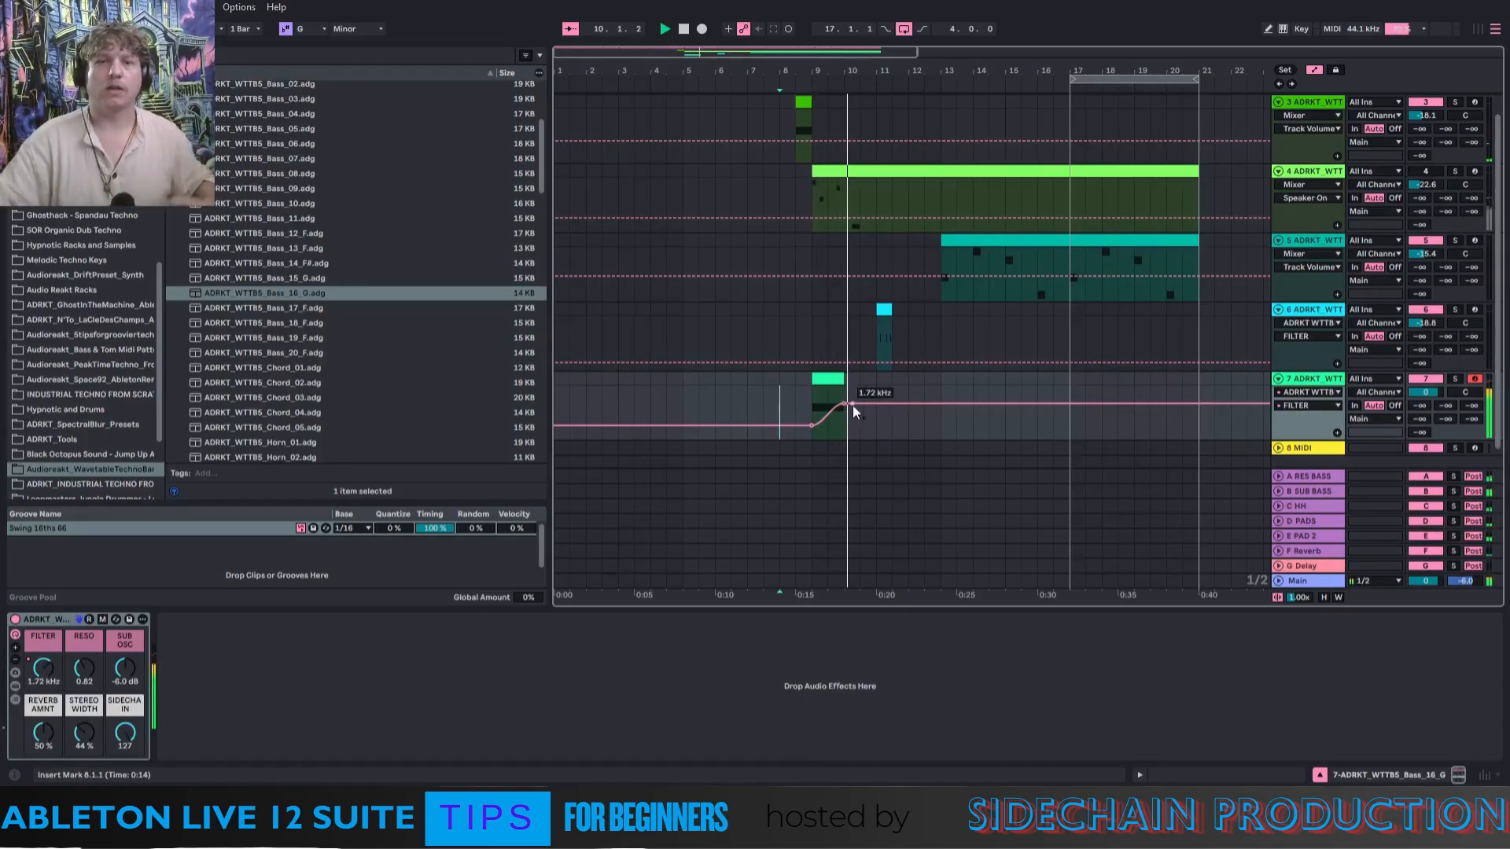
drag(841, 402, 843, 399)
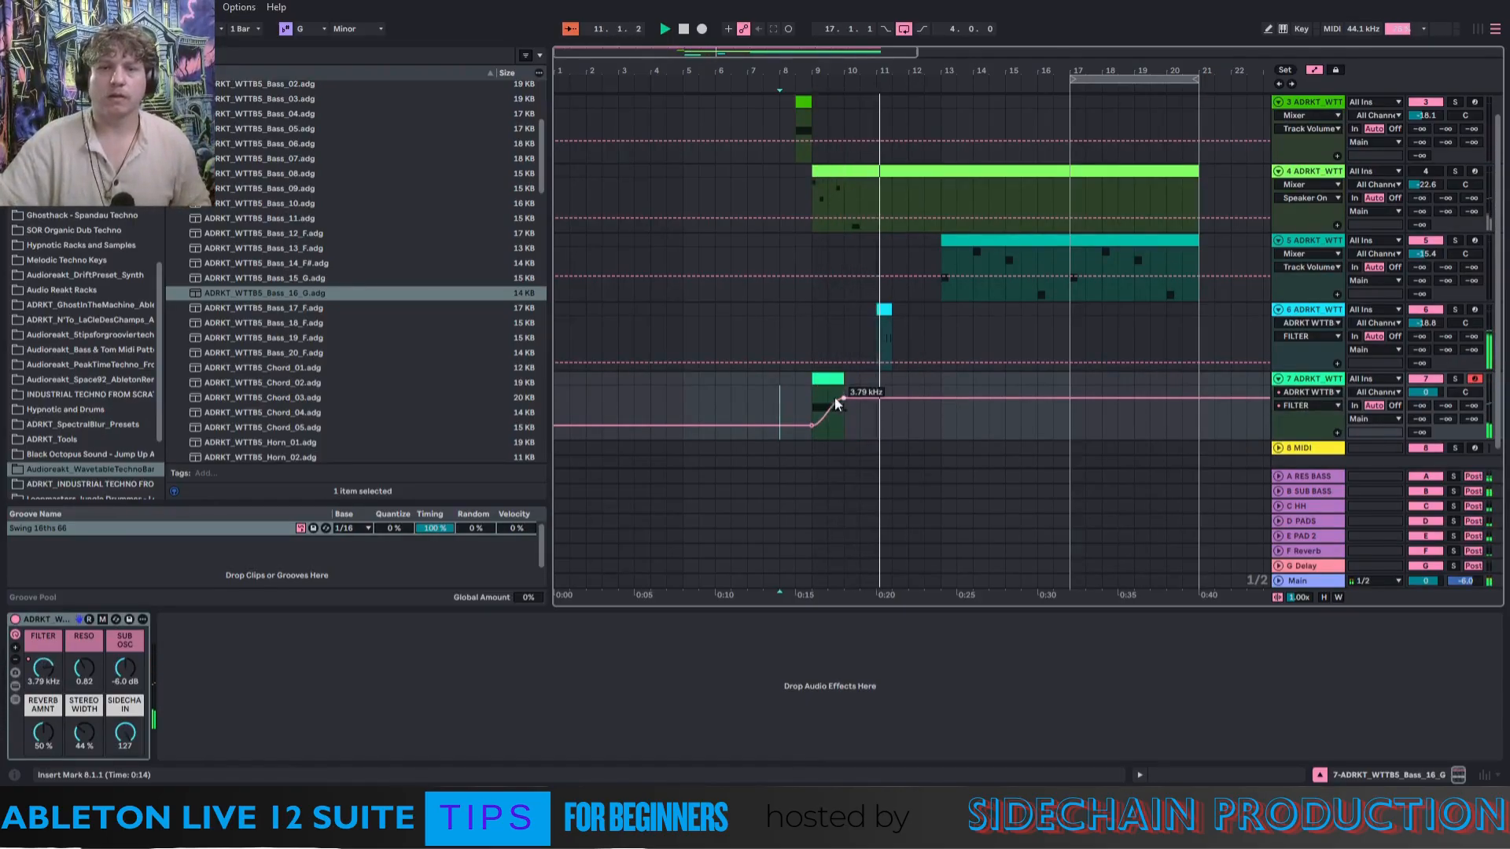
click(813, 398)
key(space)
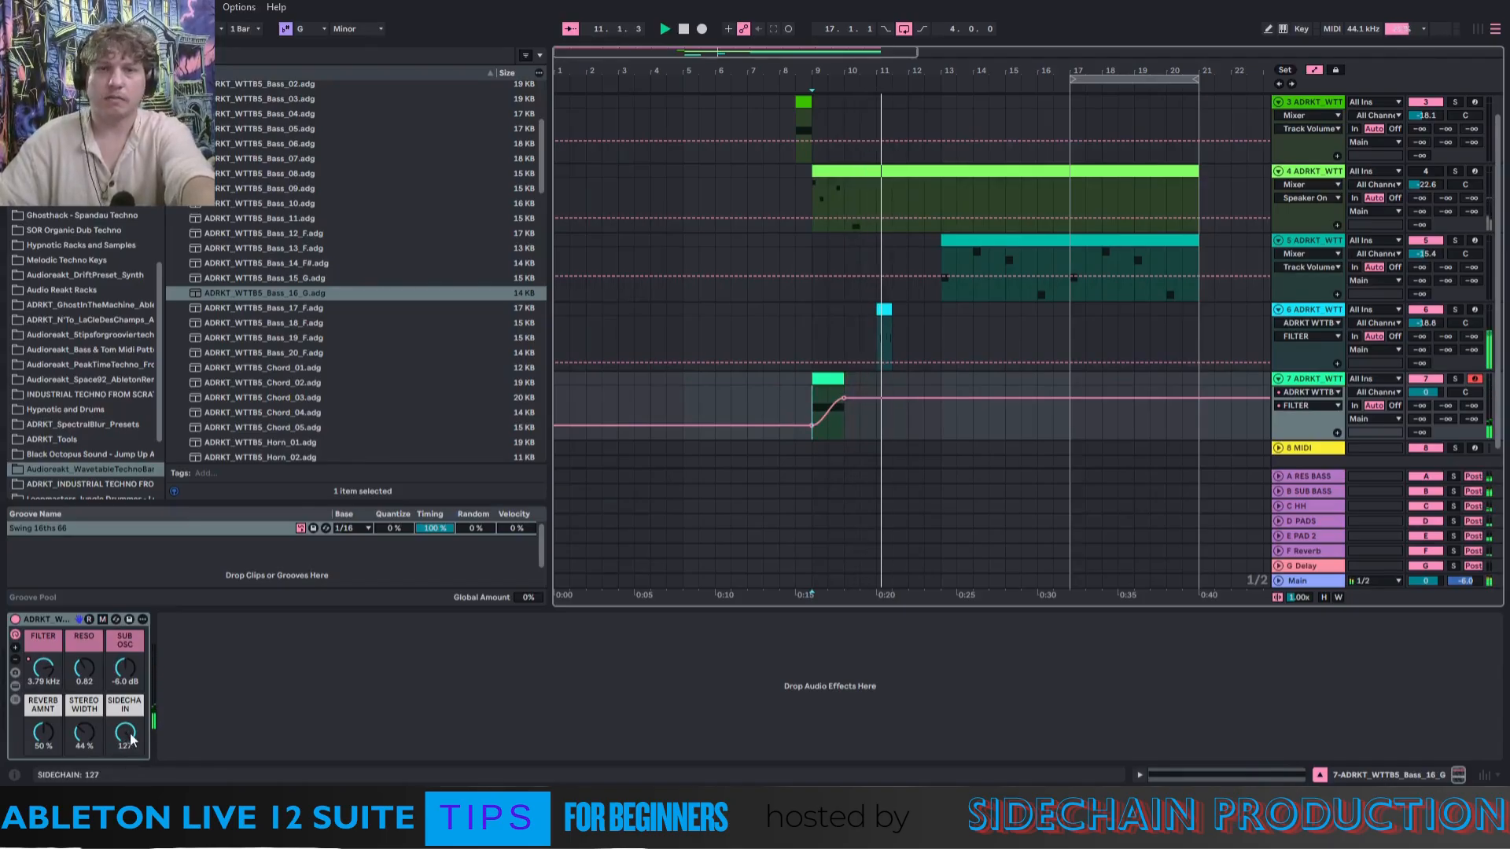
Hide the automation, transpose all four stab notes down an octave to G0 and play from 8.1.1.
key(a)
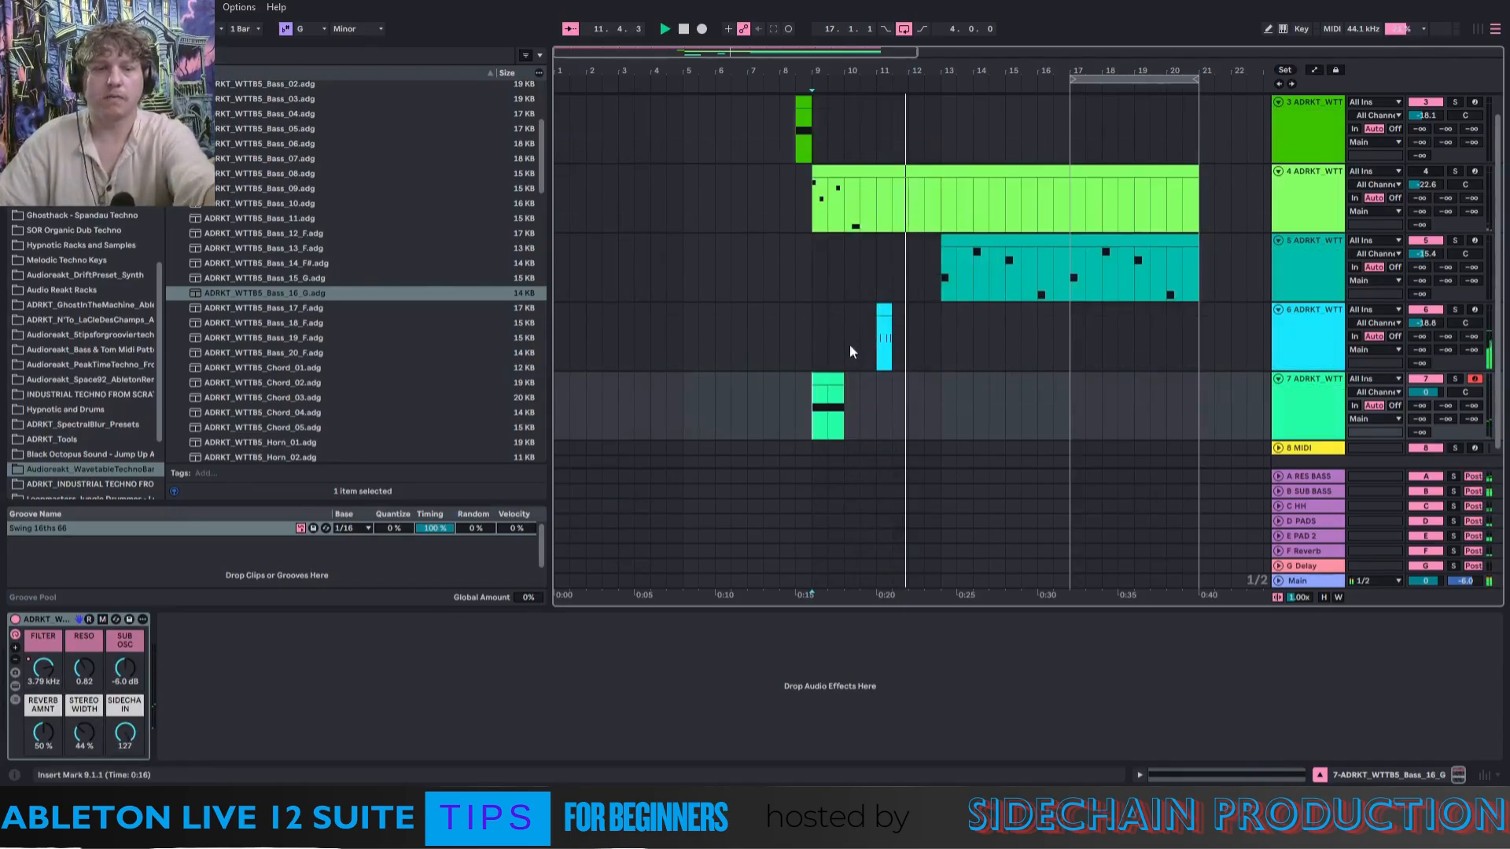
double_click(885, 309)
key(ctrl+a)
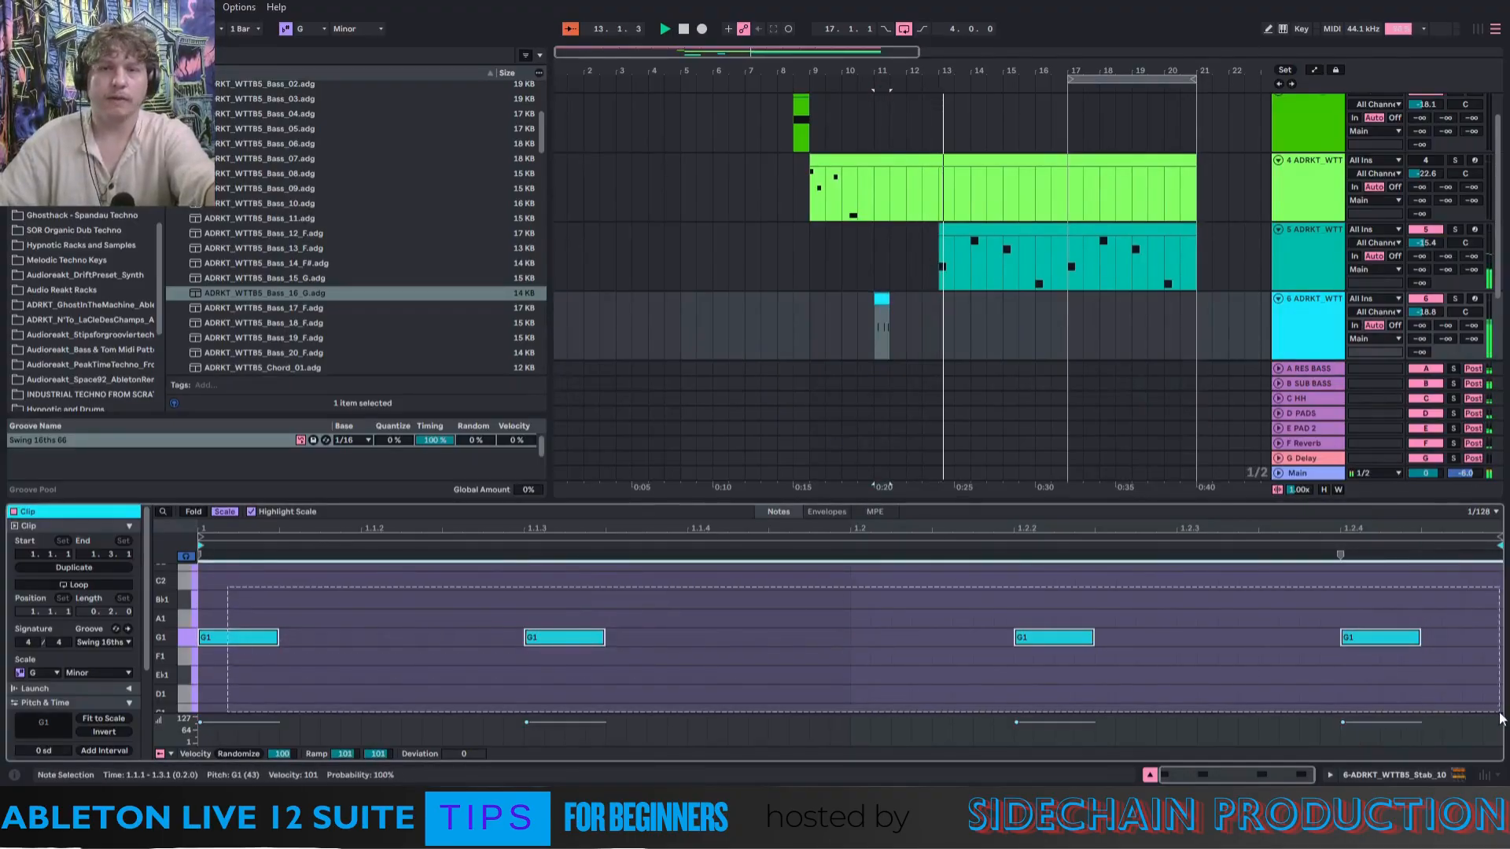
key(shift+Down)
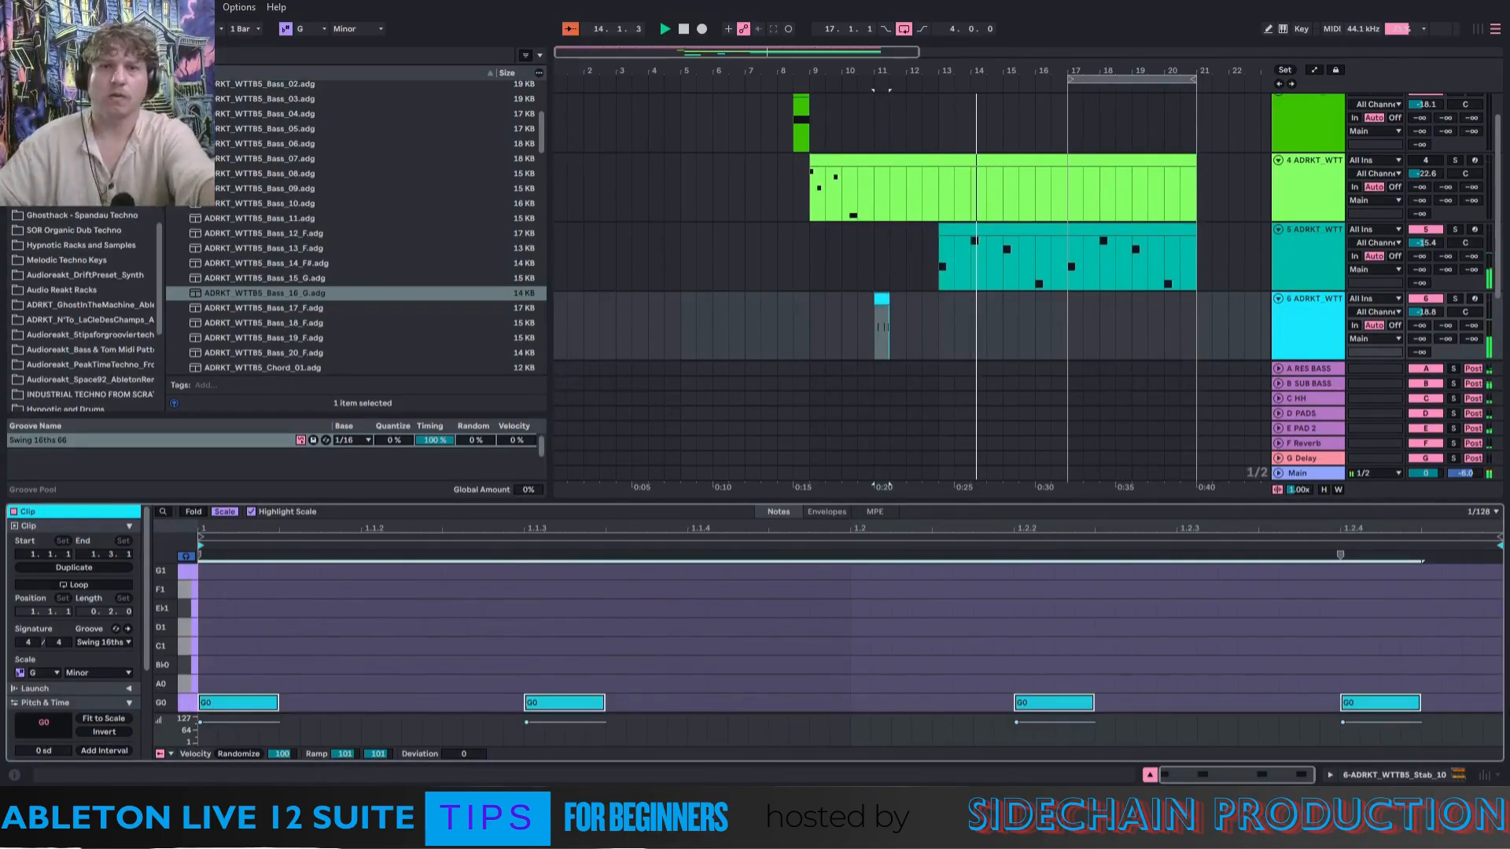
click(781, 329)
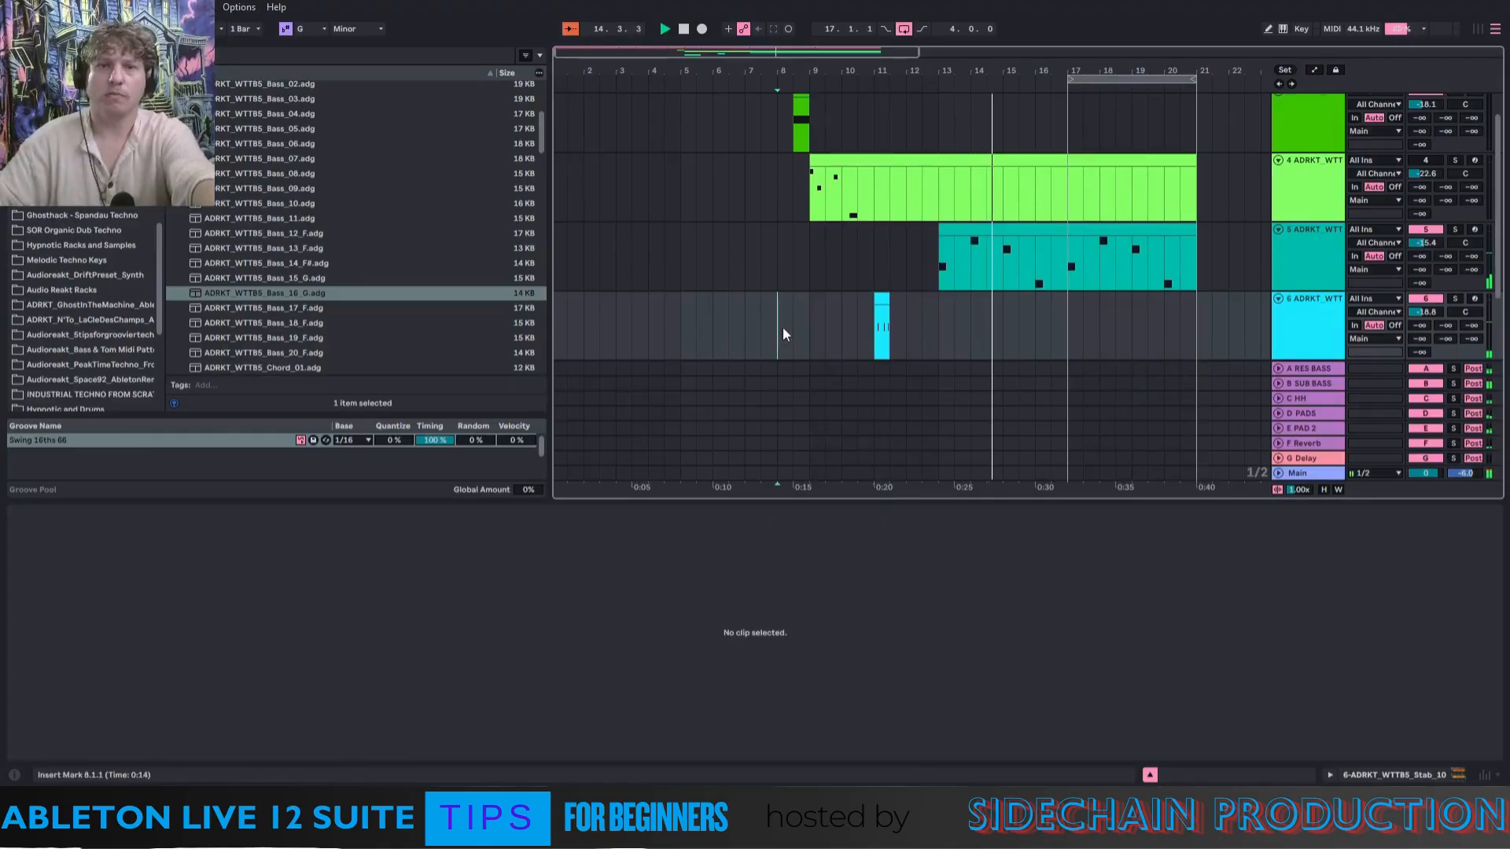
Fold the Stab_10 and Bass_16_G tracks and disarm the Bass_16_G track.
click(1315, 314)
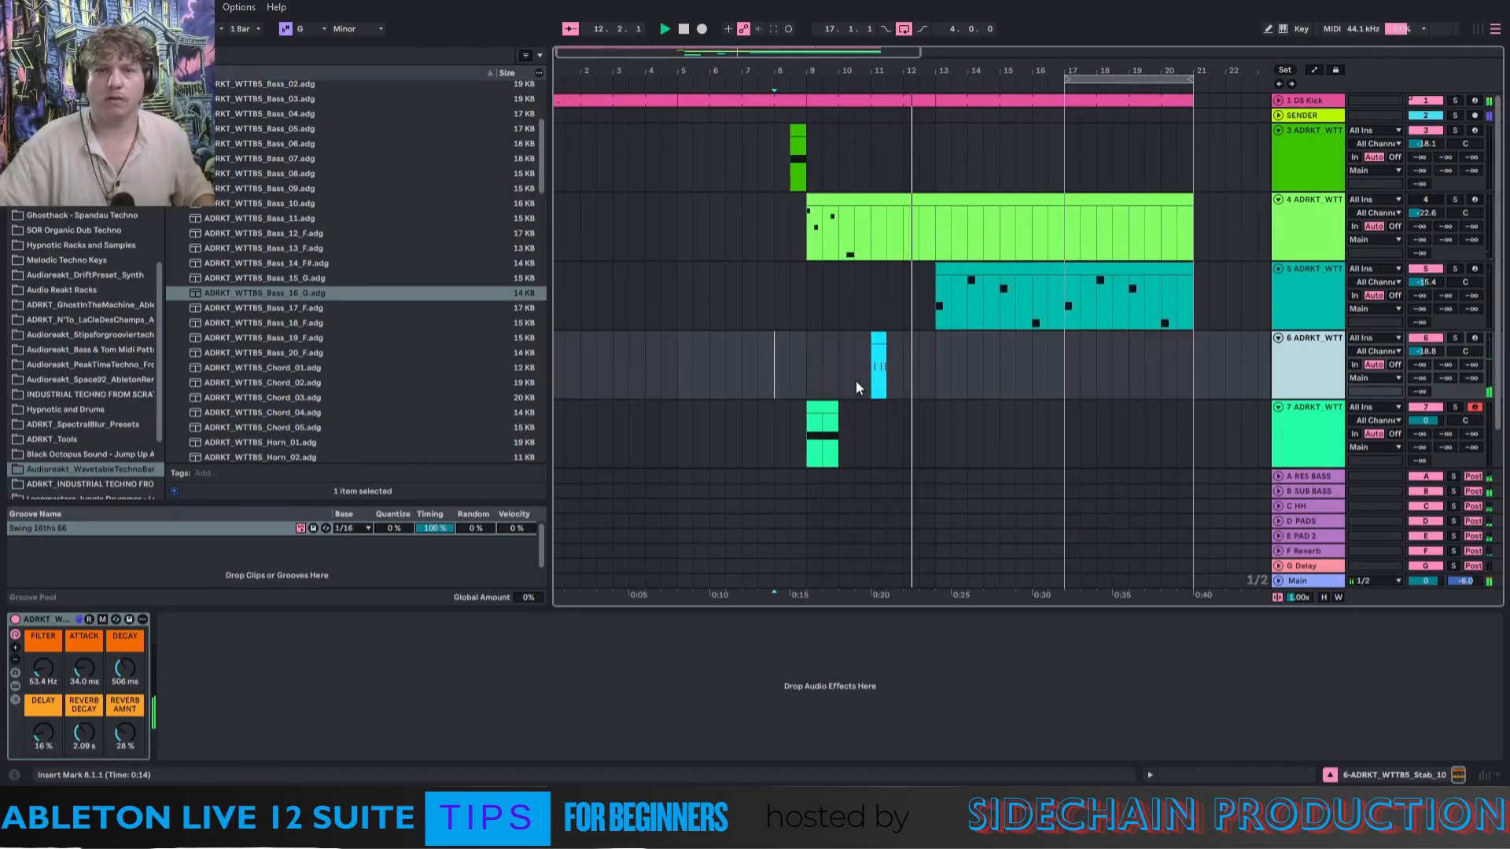
click(1278, 338)
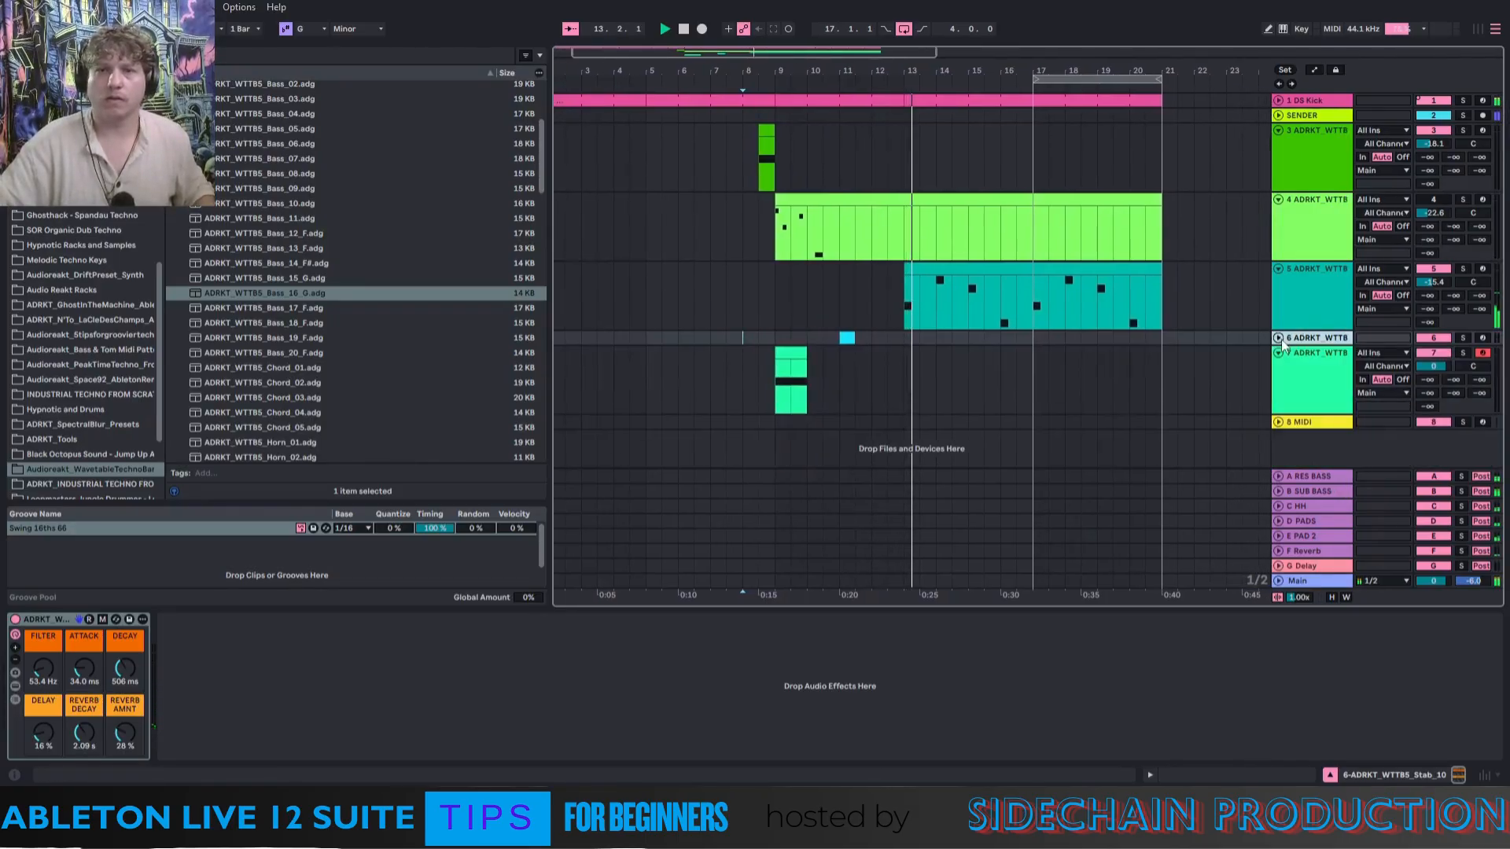
click(1278, 354)
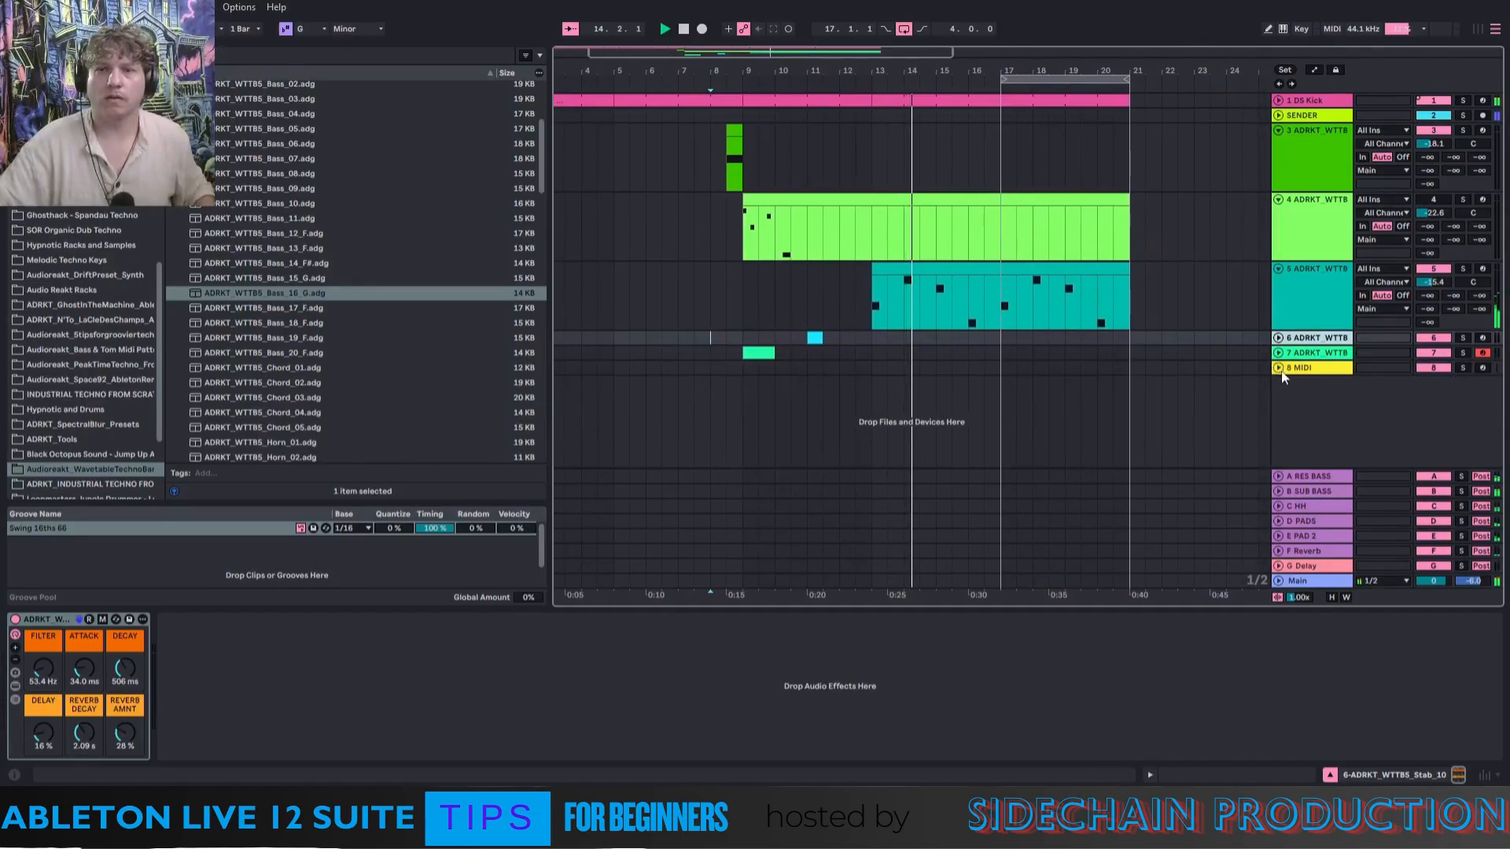
click(1482, 353)
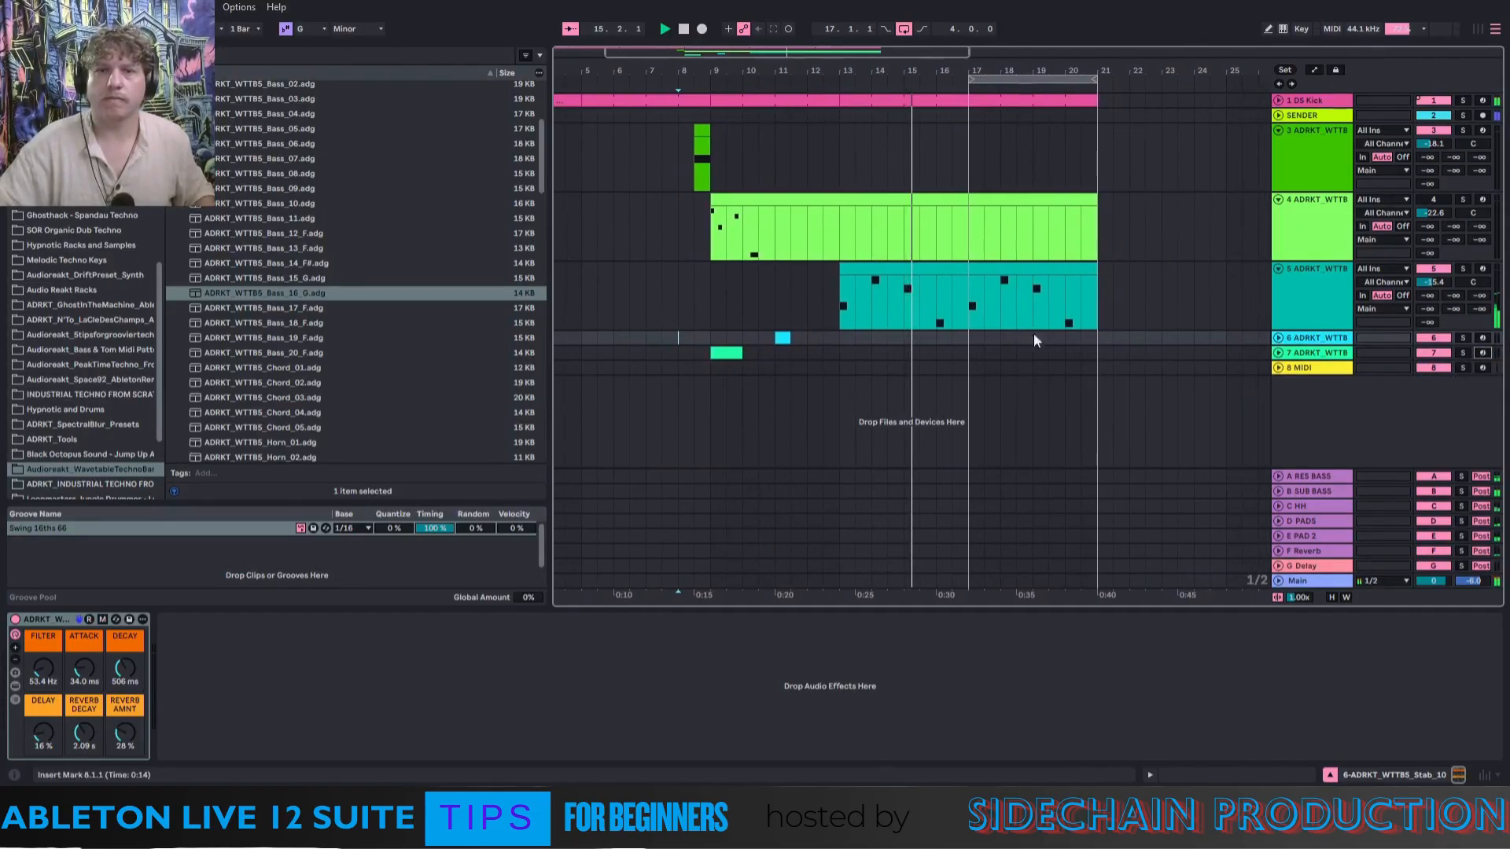
Extend the arrangement loop's start back to 3.3.1.
drag(947, 79, 516, 115)
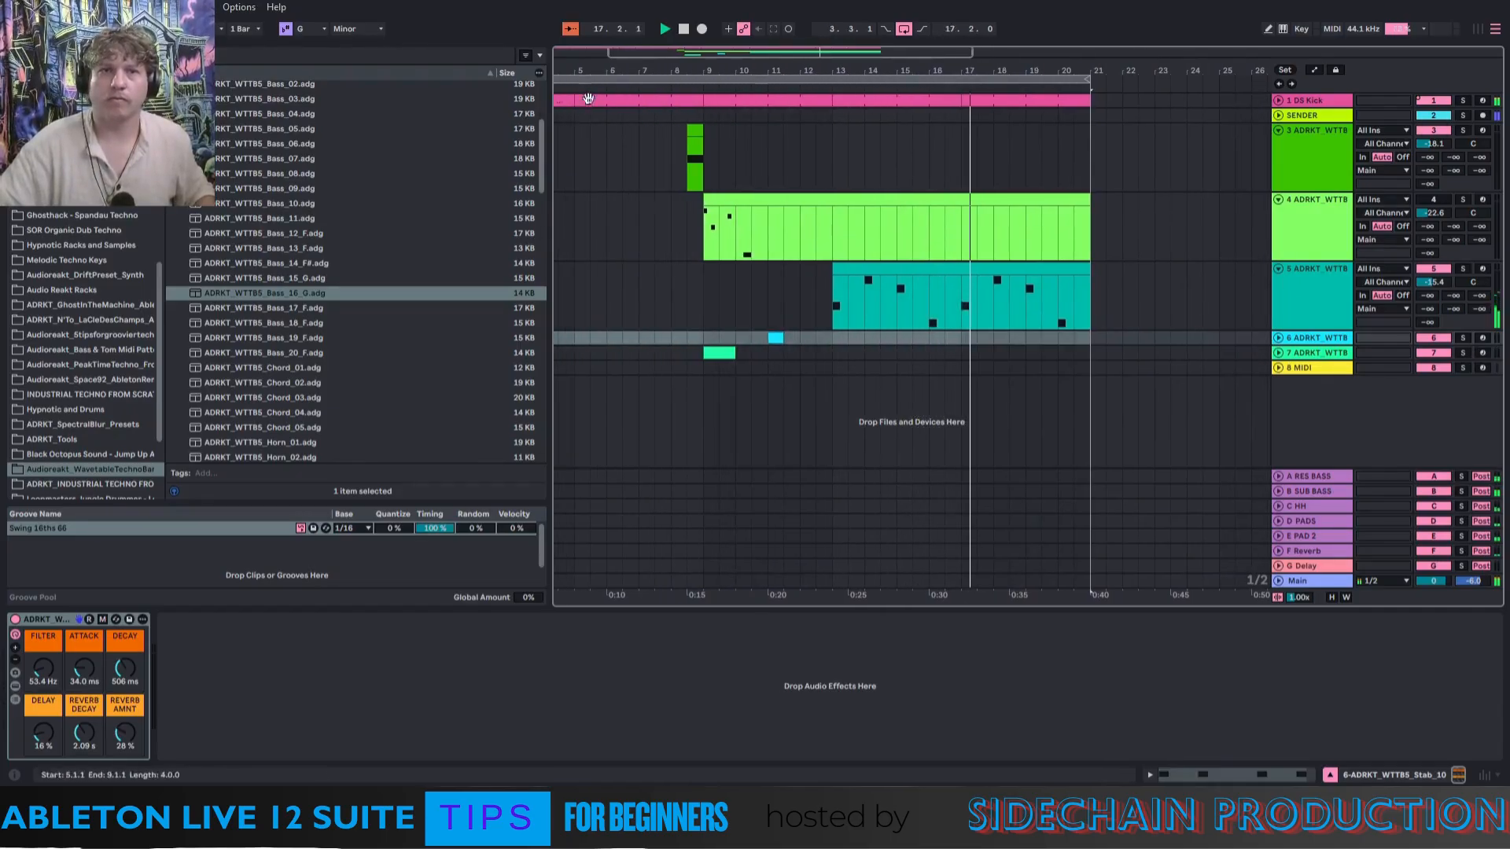
scroll(605, 84, down, 4)
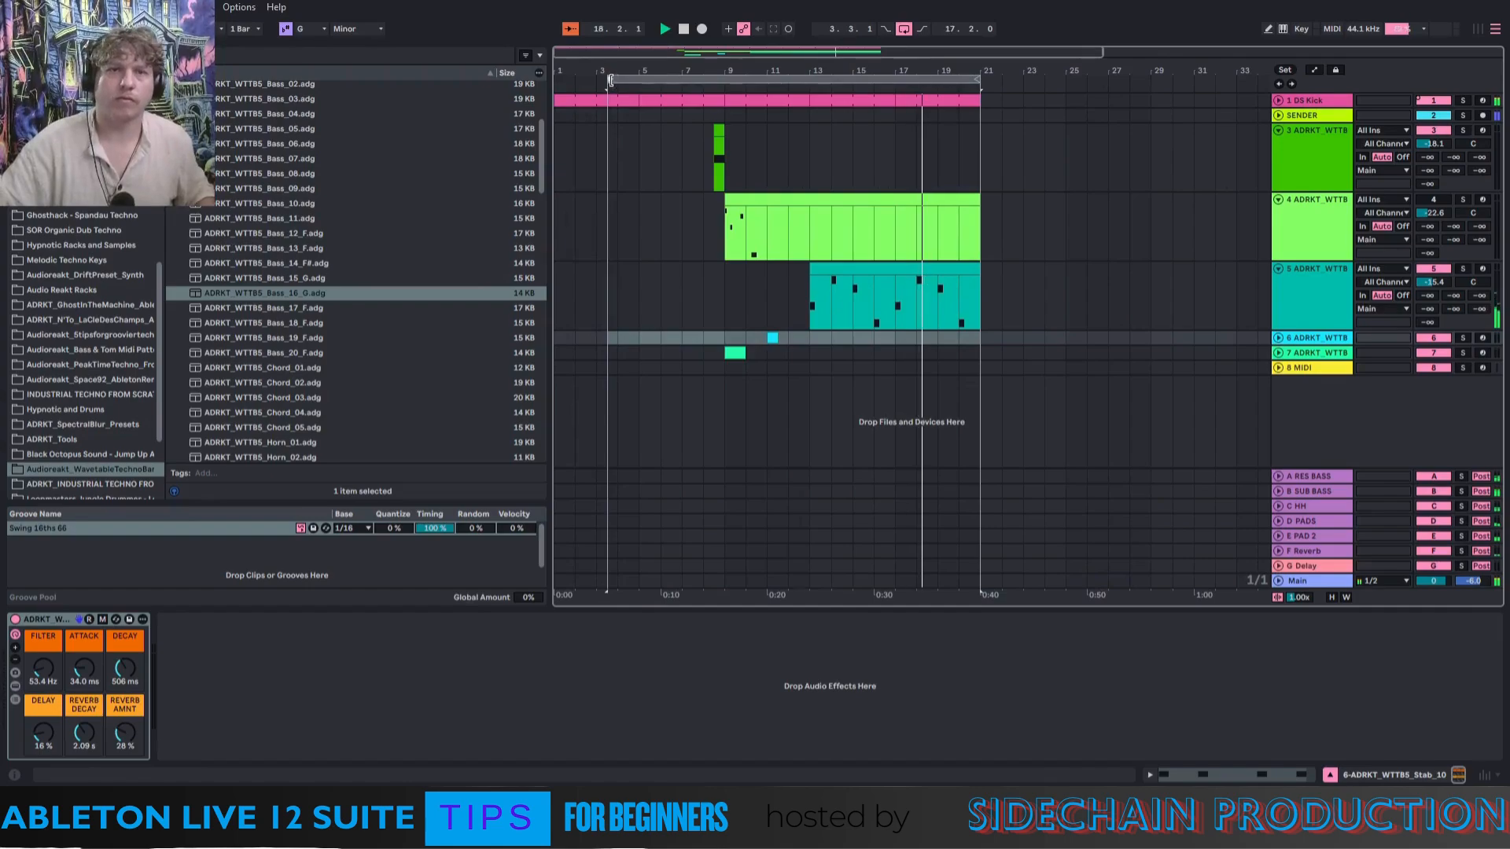
Extend the arrangement loop's start to 1.1.1 and duplicate all tracks' content from 1.1.1 to 21.1.1.
drag(612, 81, 557, 81)
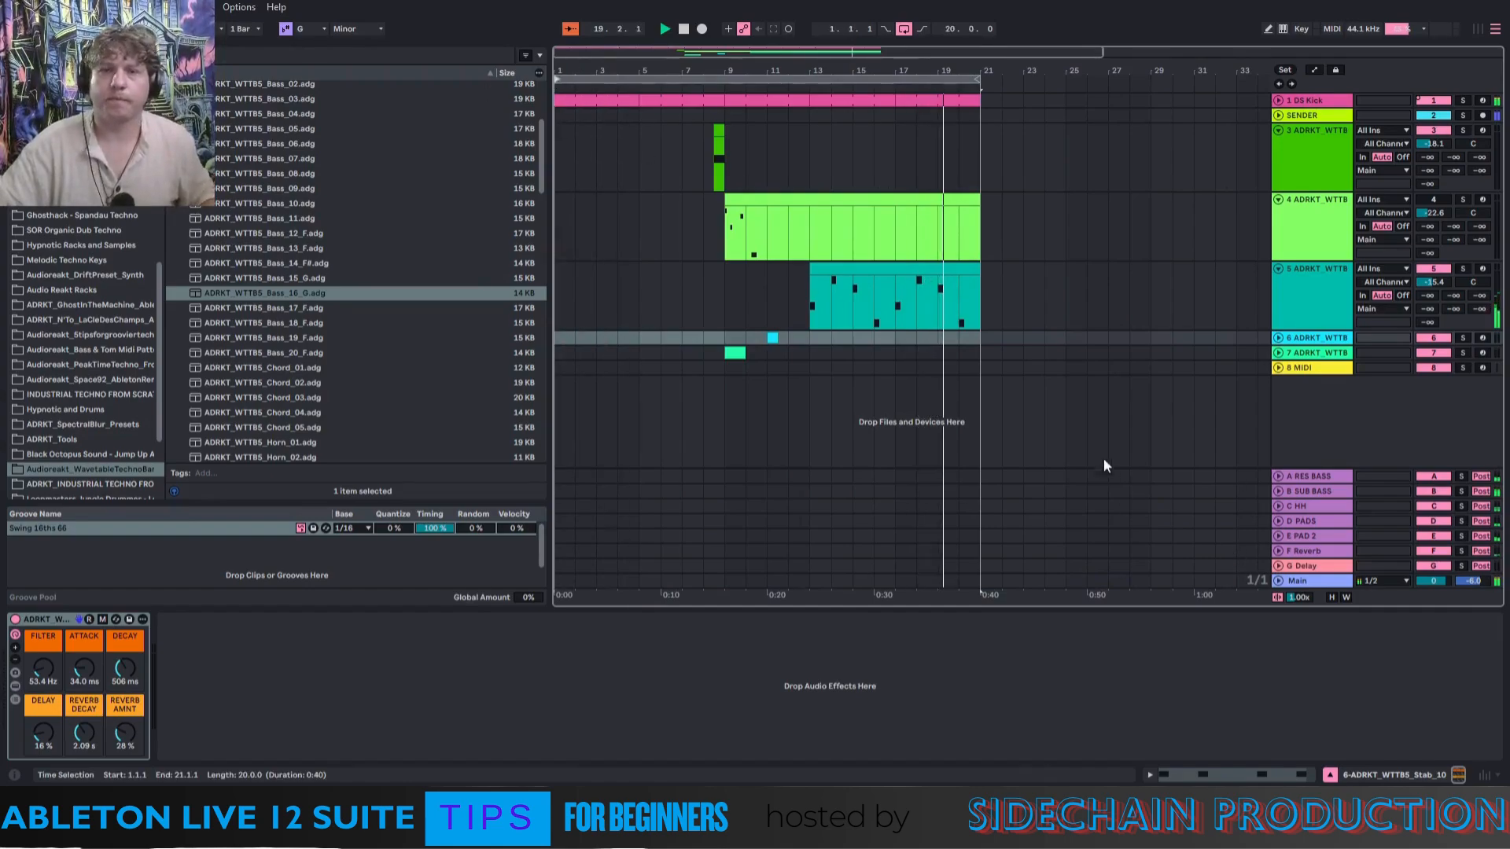
drag(982, 380, 549, 82)
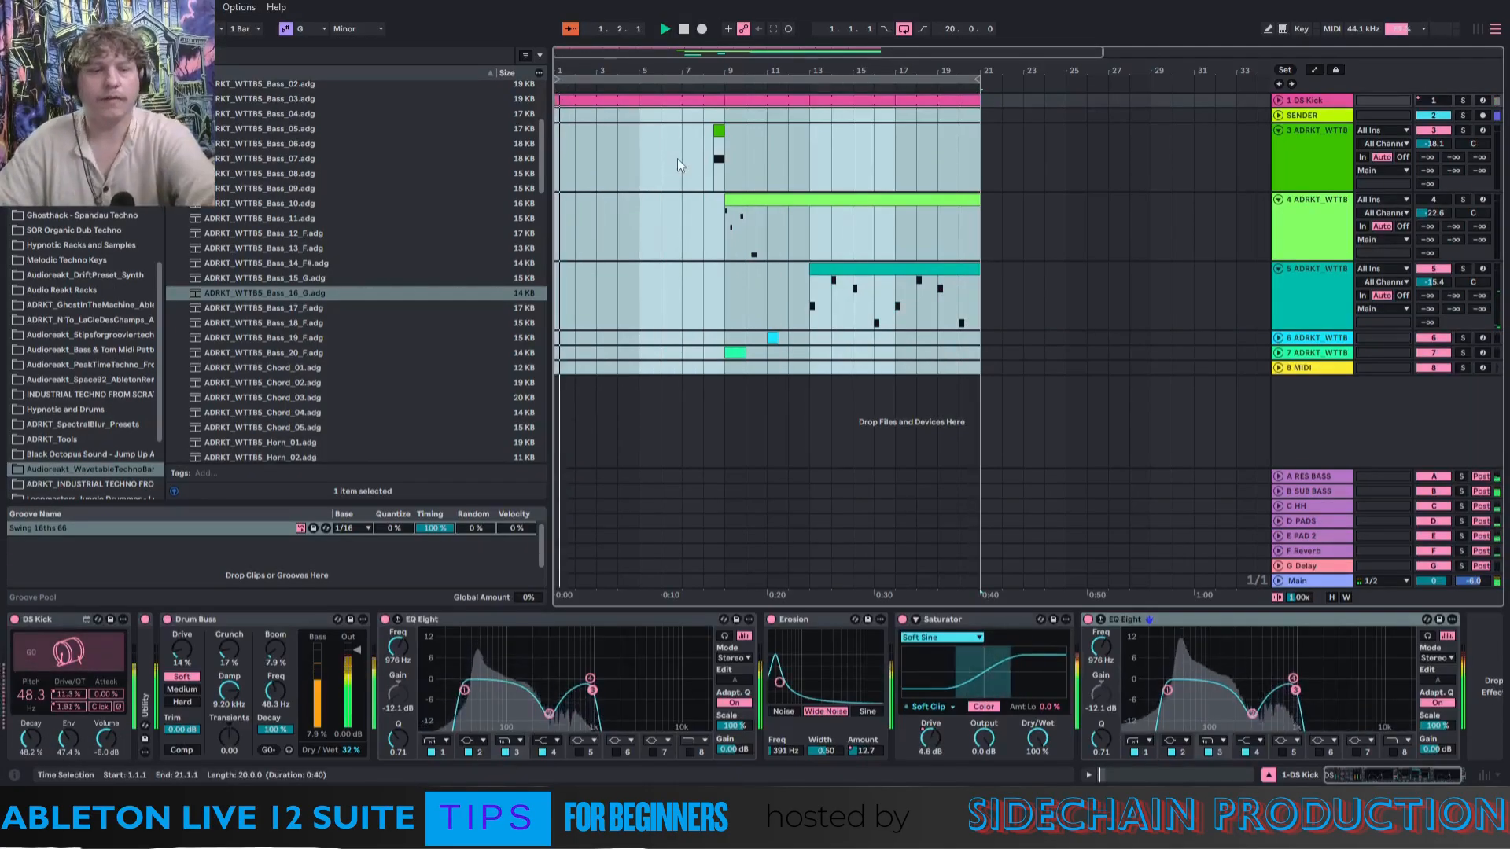
key(ctrl+d)
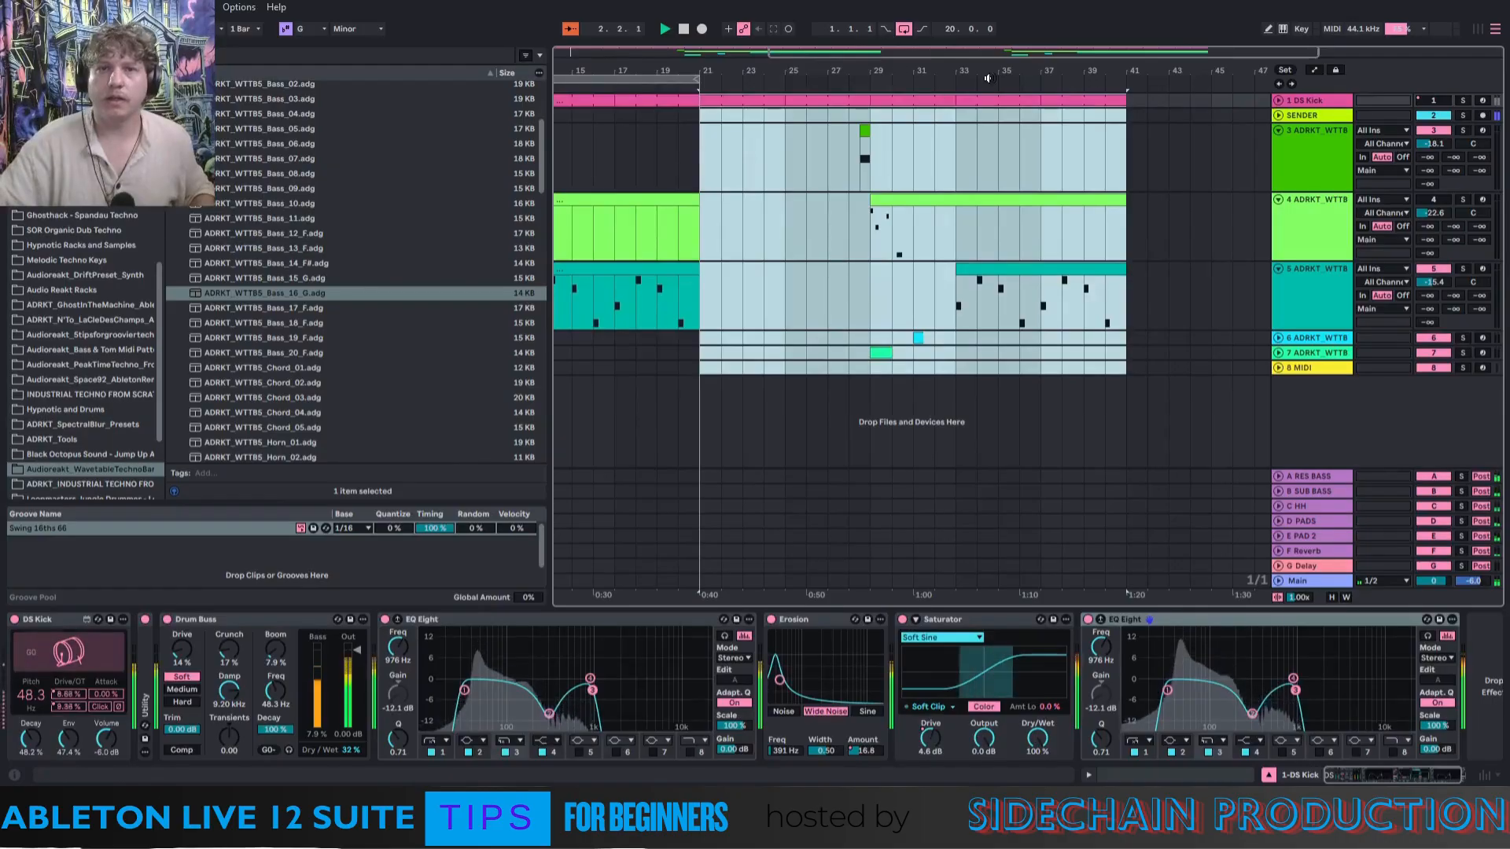
Move the duplicated 20-bar section on all tracks two bars later so it starts at 23.1.1.
drag(905, 76, 910, 33)
click(823, 285)
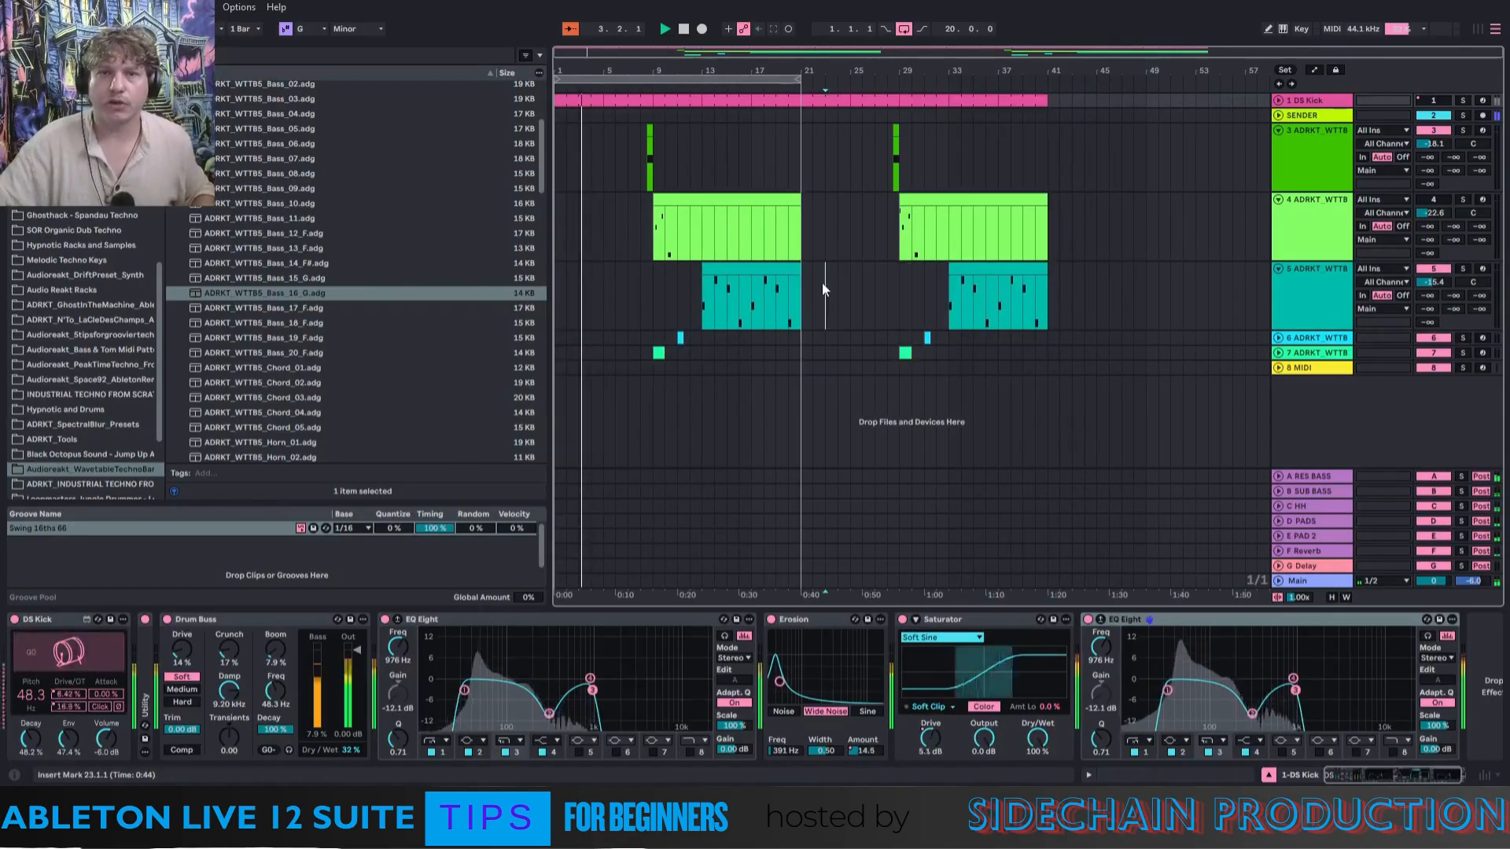
drag(1051, 374, 801, 102)
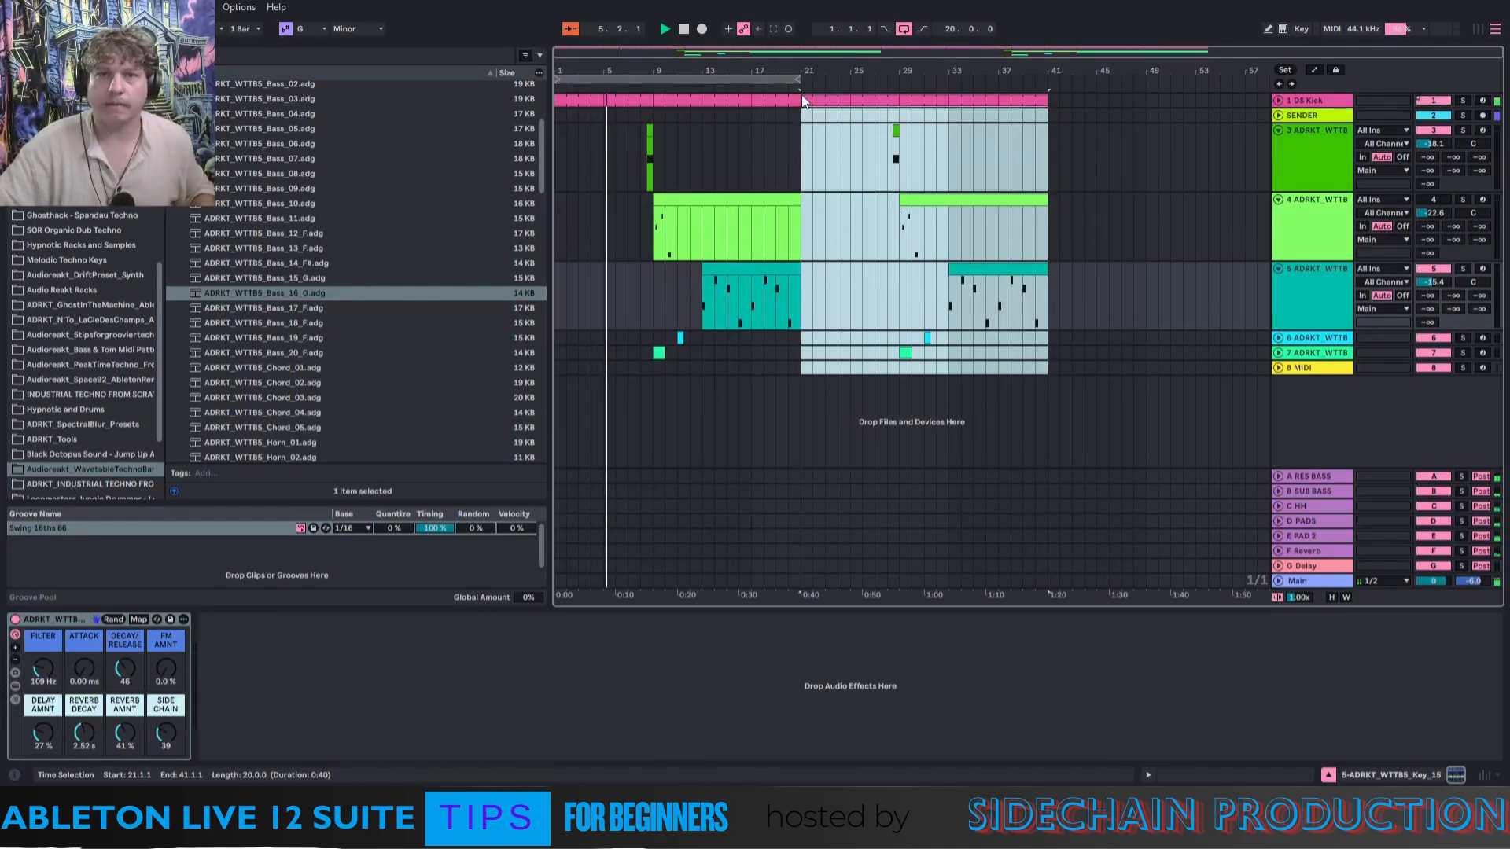
click(941, 100)
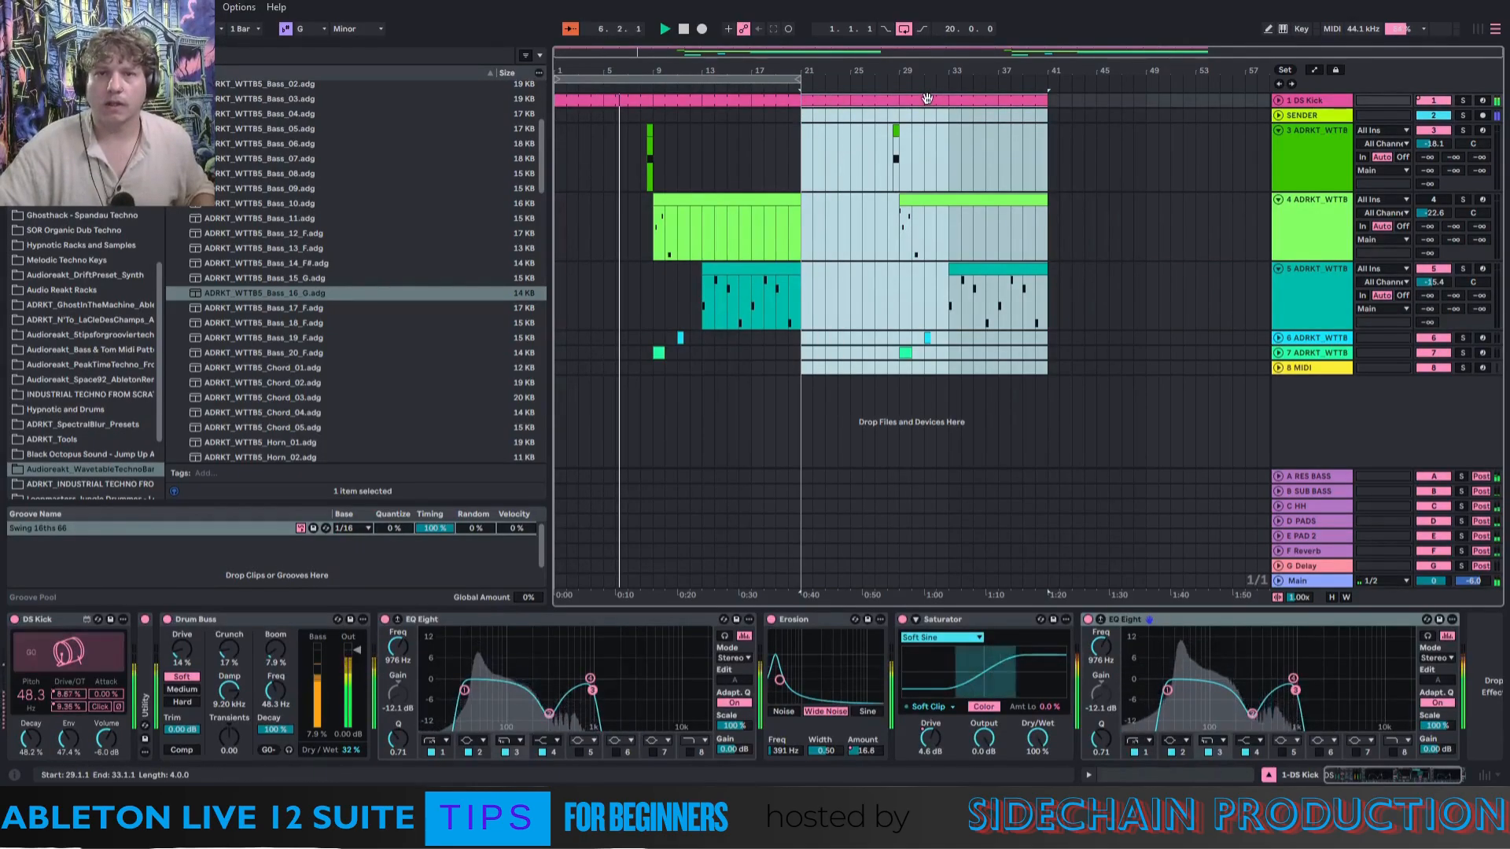
drag(941, 99, 966, 98)
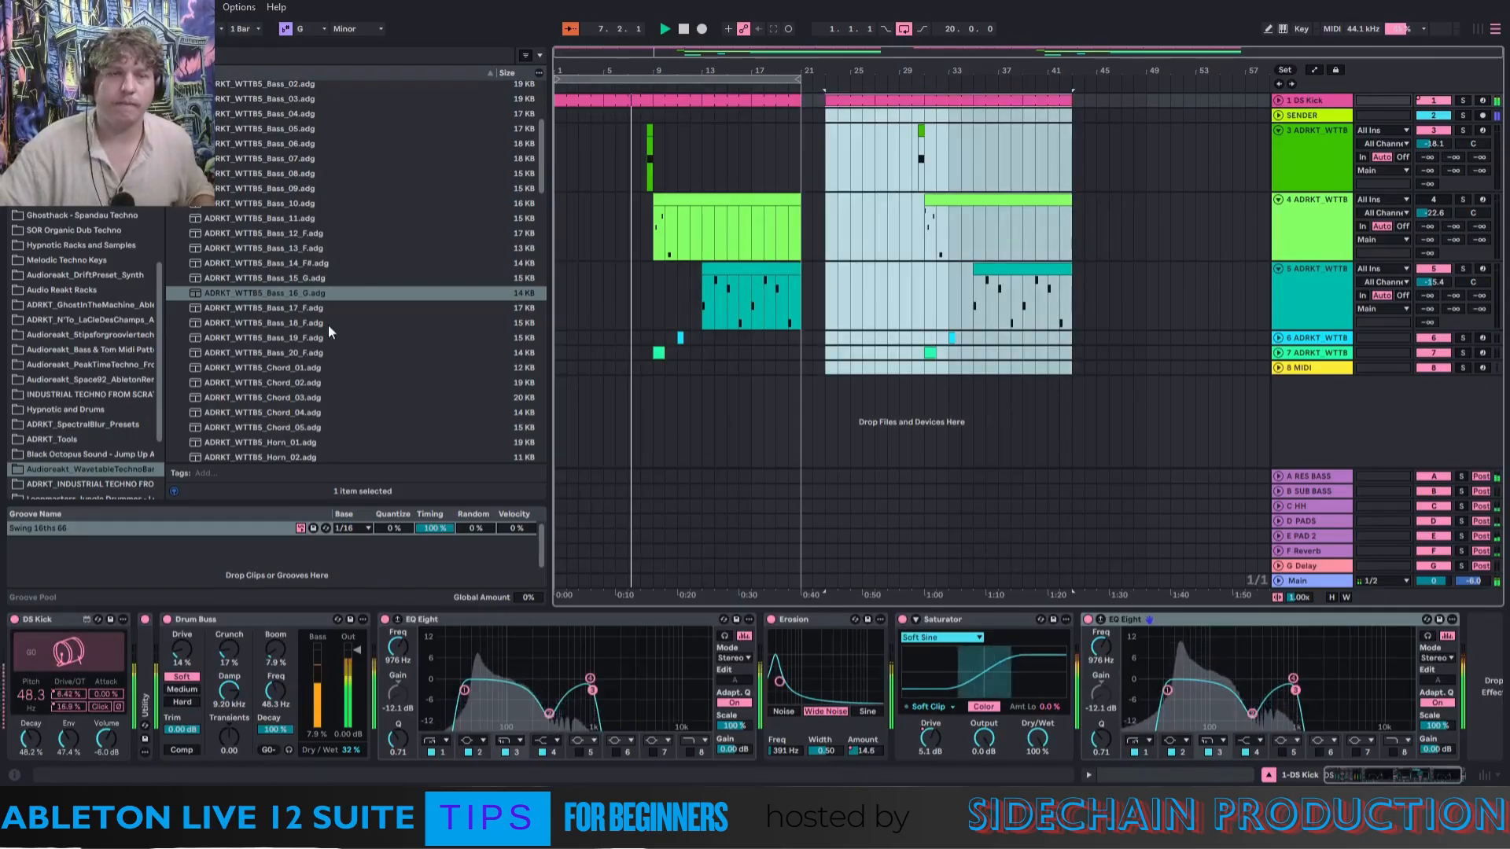
Load the ADRKT_WTTB5_Synth_21 preset onto a new track and create a two-bar MIDI clip from 21.1.1 to 23.1.1.
drag(539, 144, 574, 418)
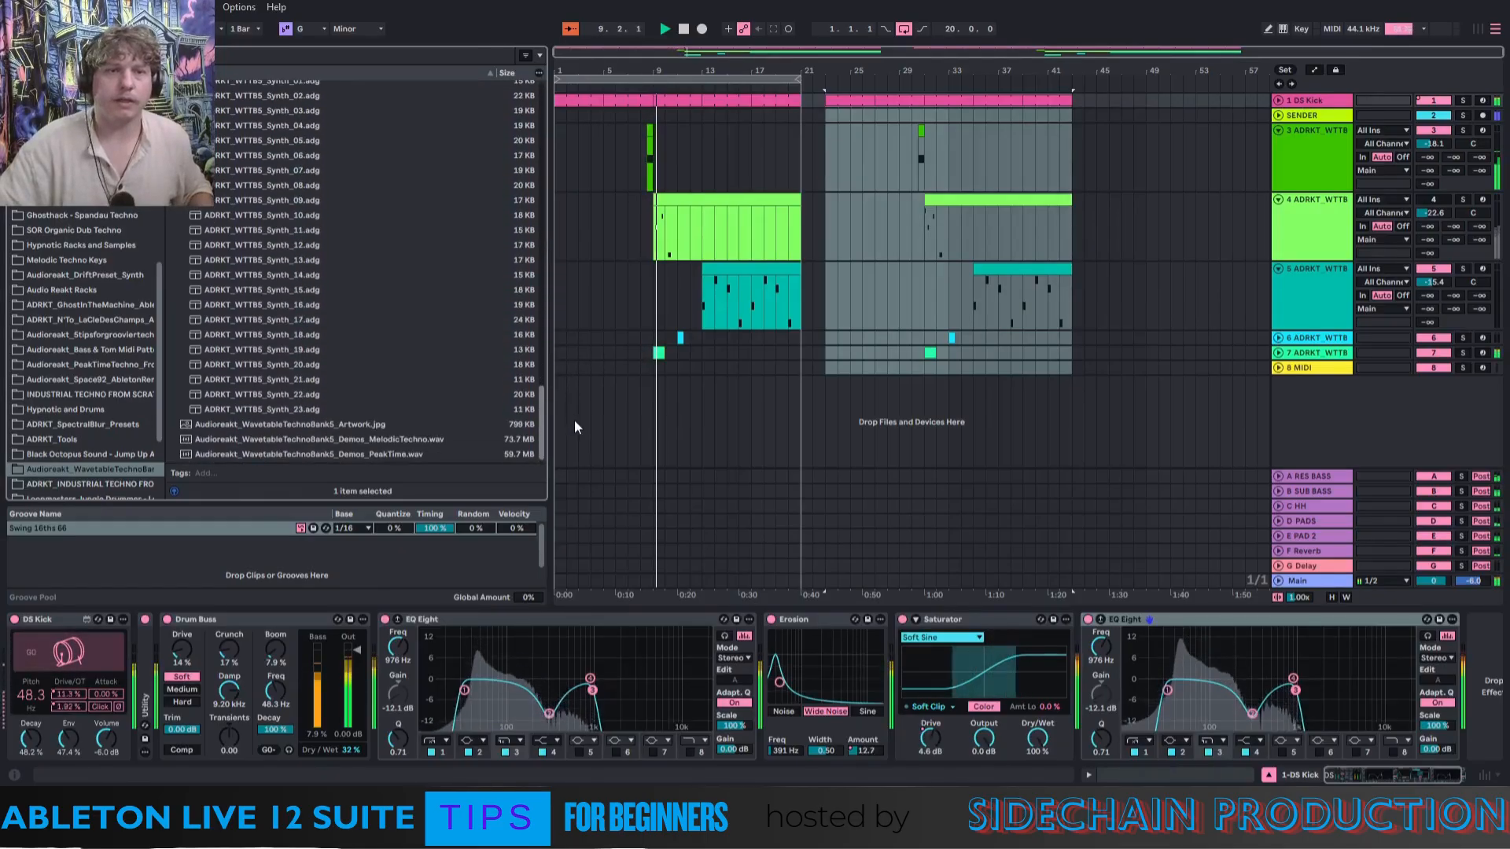
click(260, 383)
drag(472, 380, 1089, 453)
double_click(809, 383)
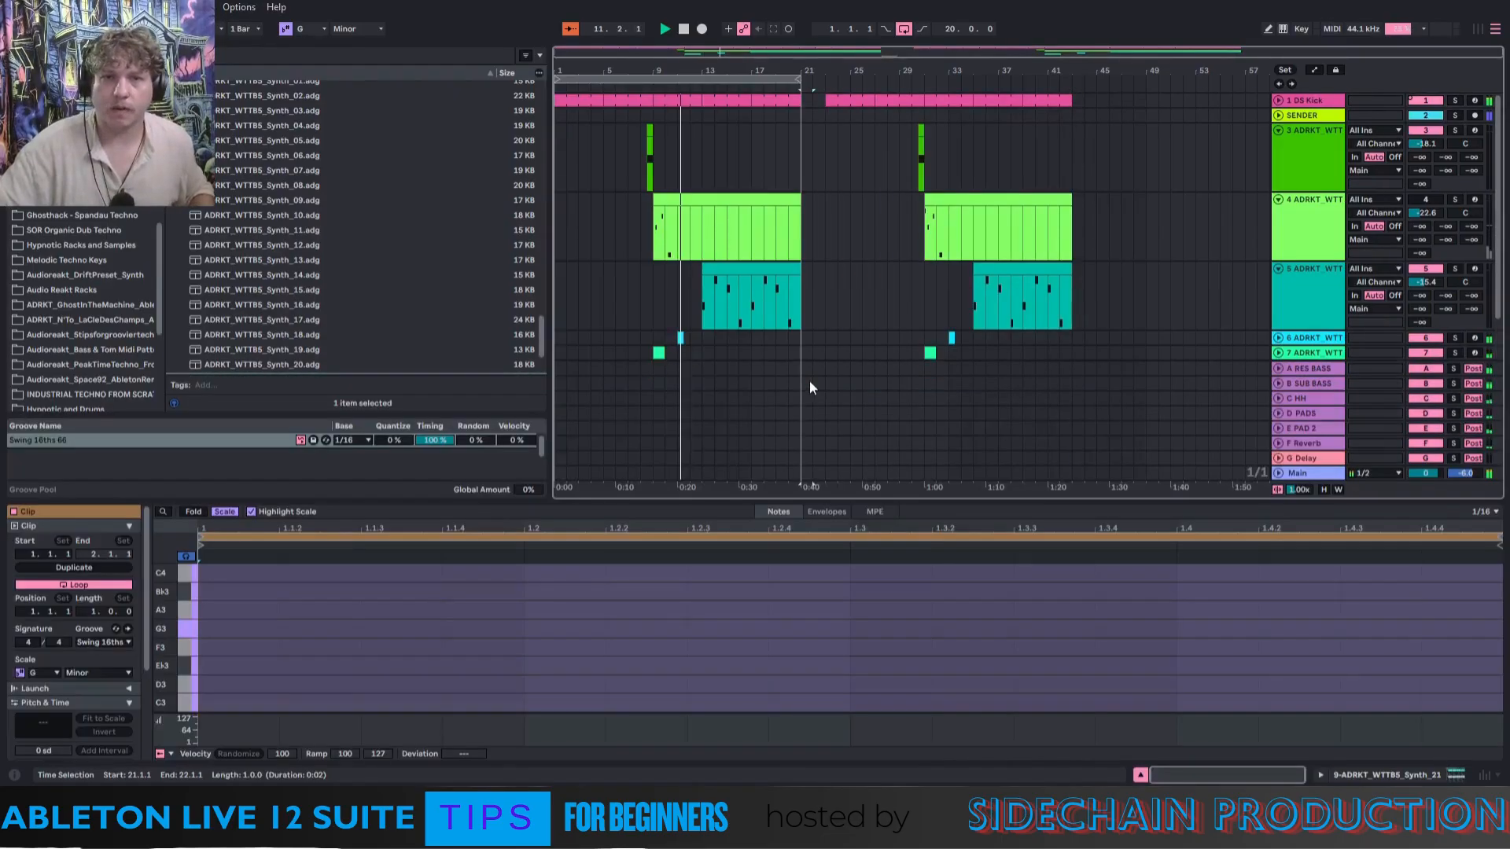
scroll(808, 360, down, 2)
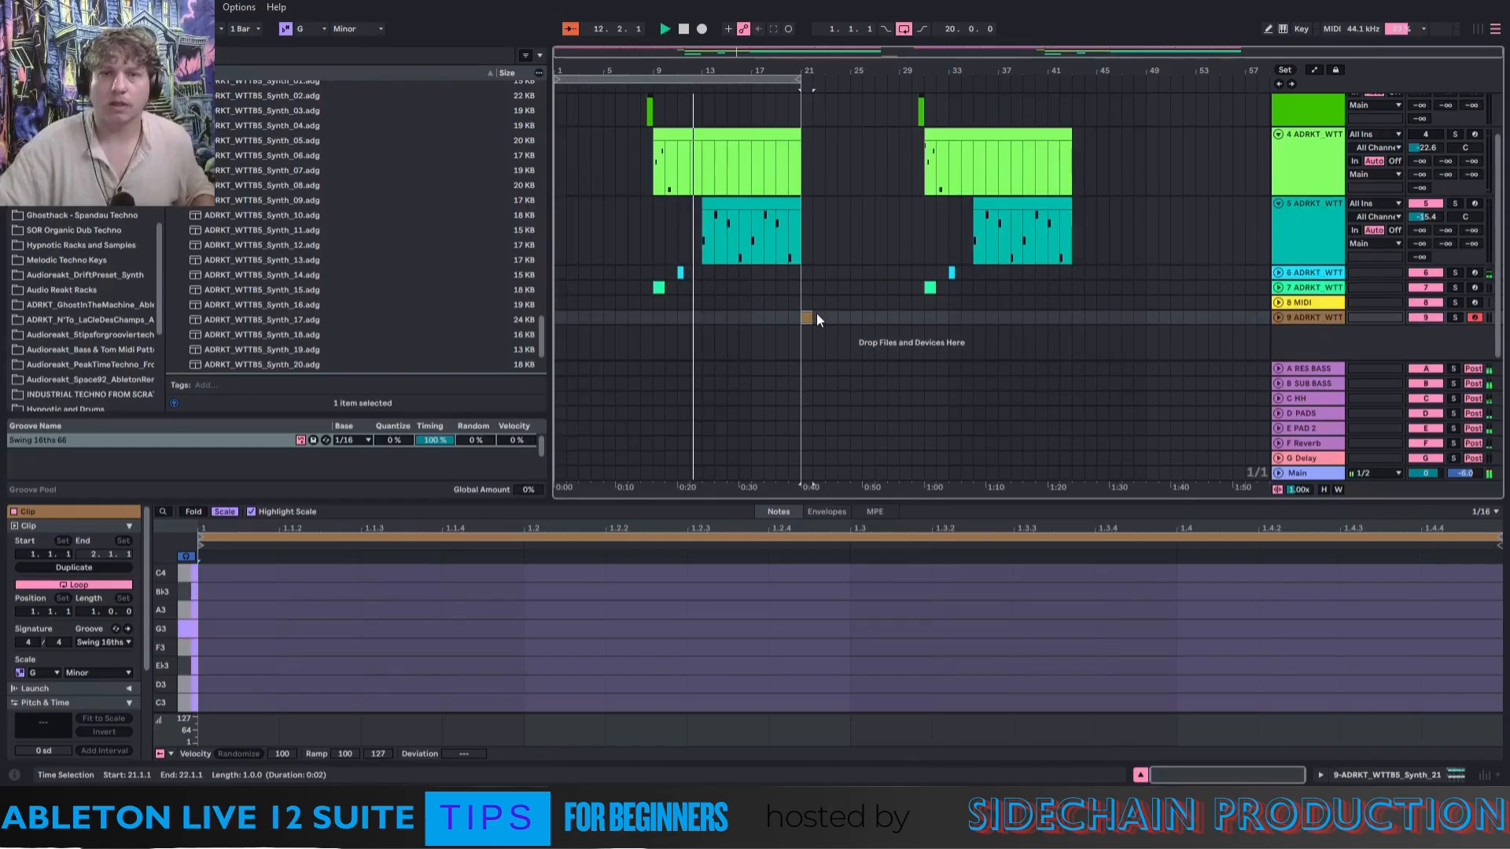
drag(808, 314, 825, 315)
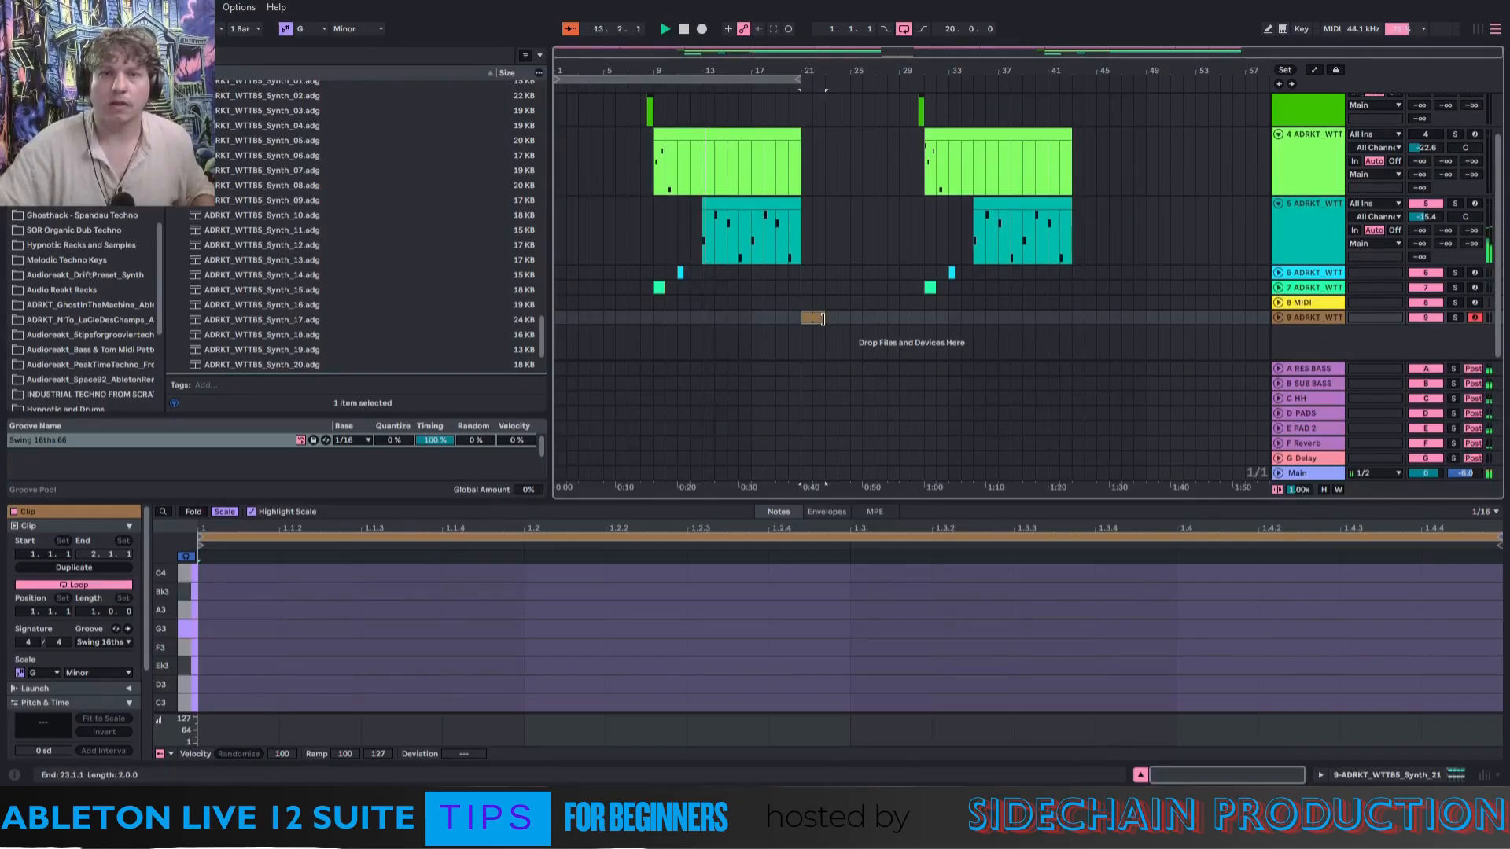
Draw a G2 note filling the clip's one-bar loop and move the arrangement loop to start at 21.1.1.
scroll(215, 697, down, 4)
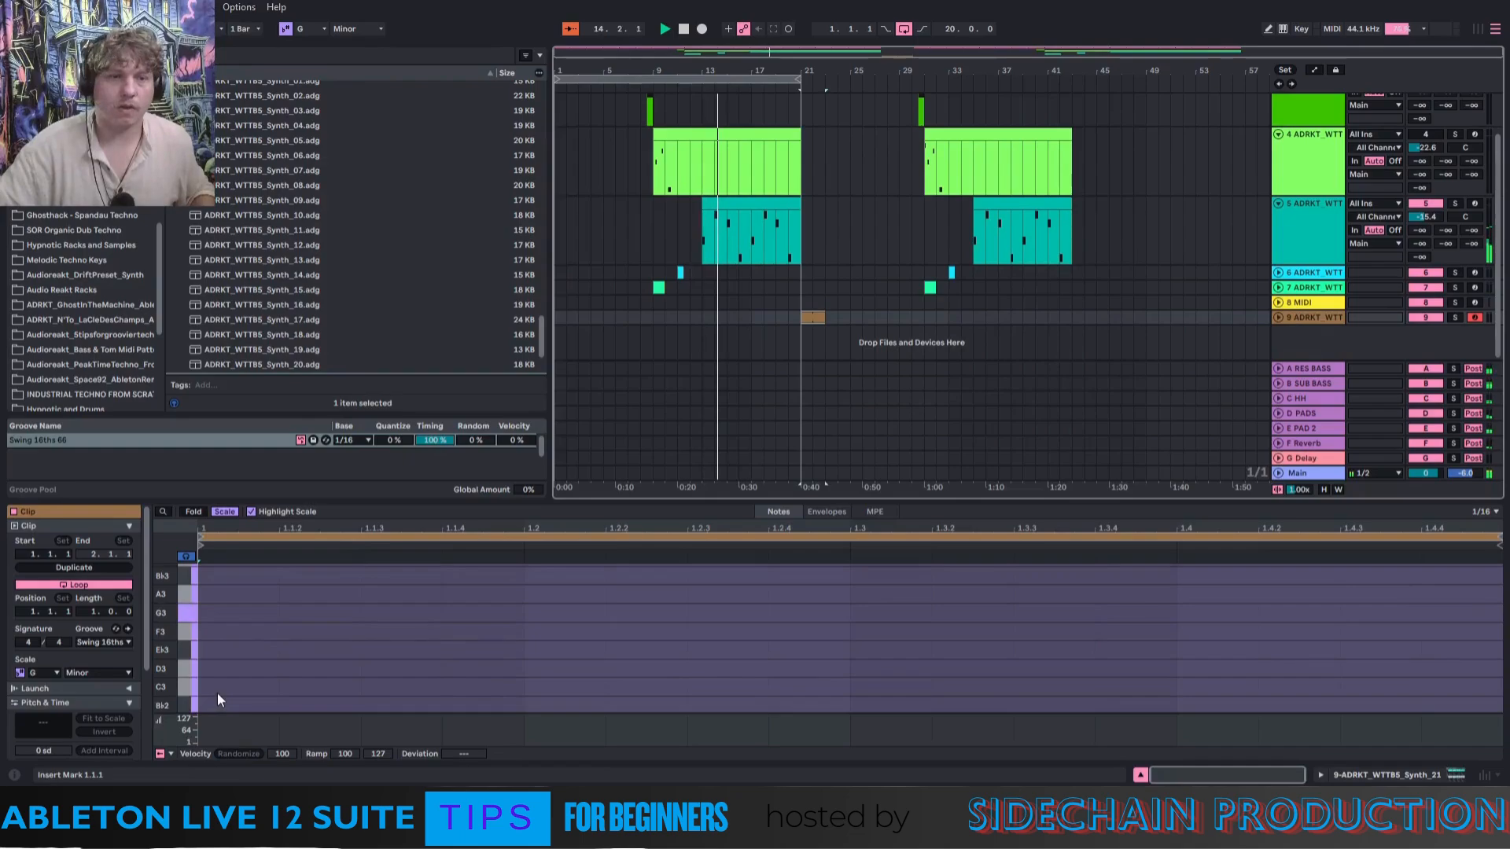
double_click(220, 696)
drag(278, 696, 1432, 695)
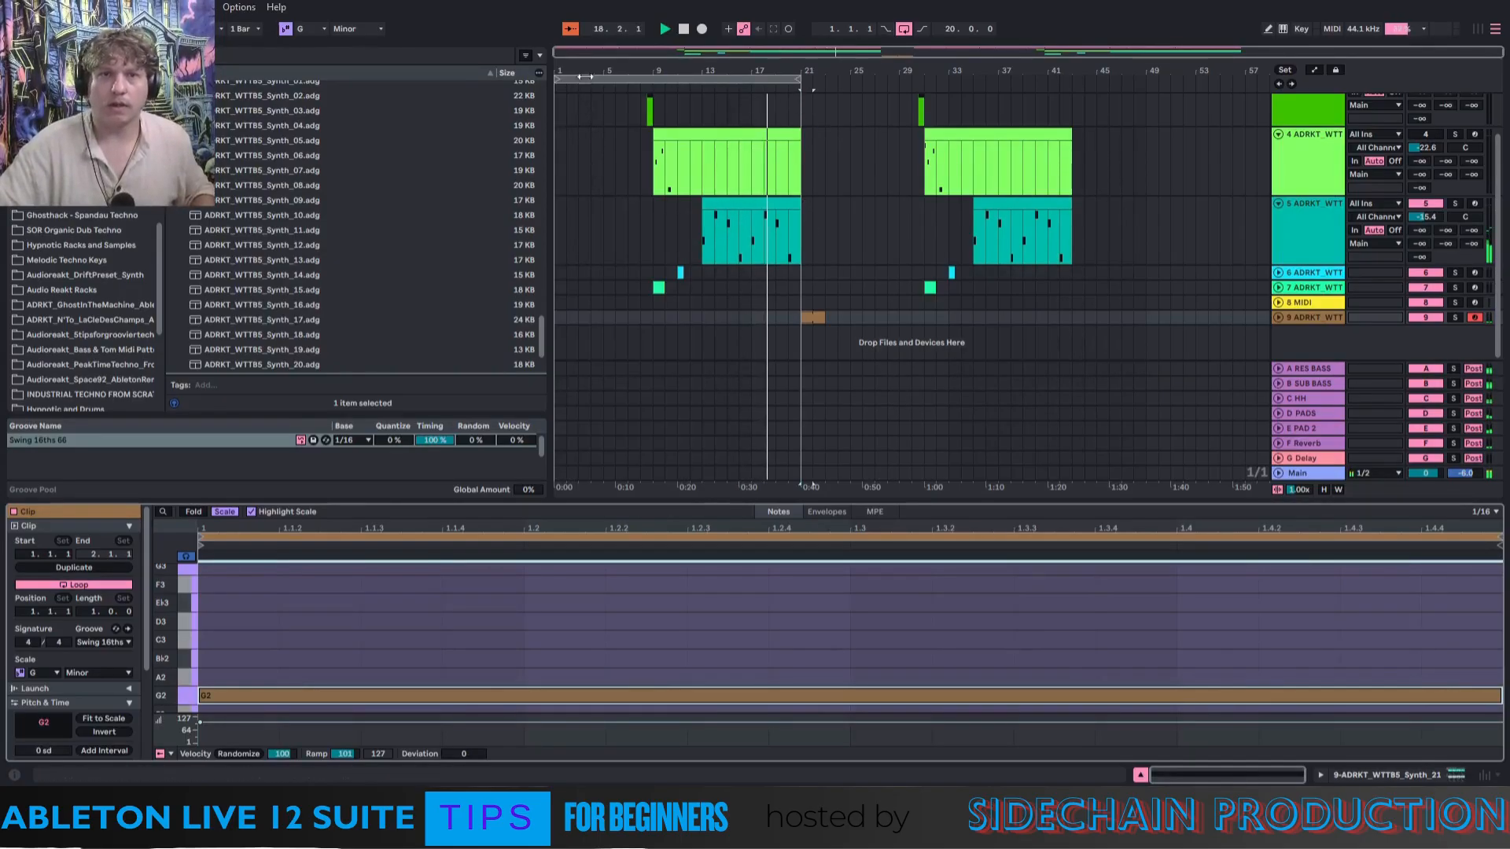
drag(586, 83, 840, 91)
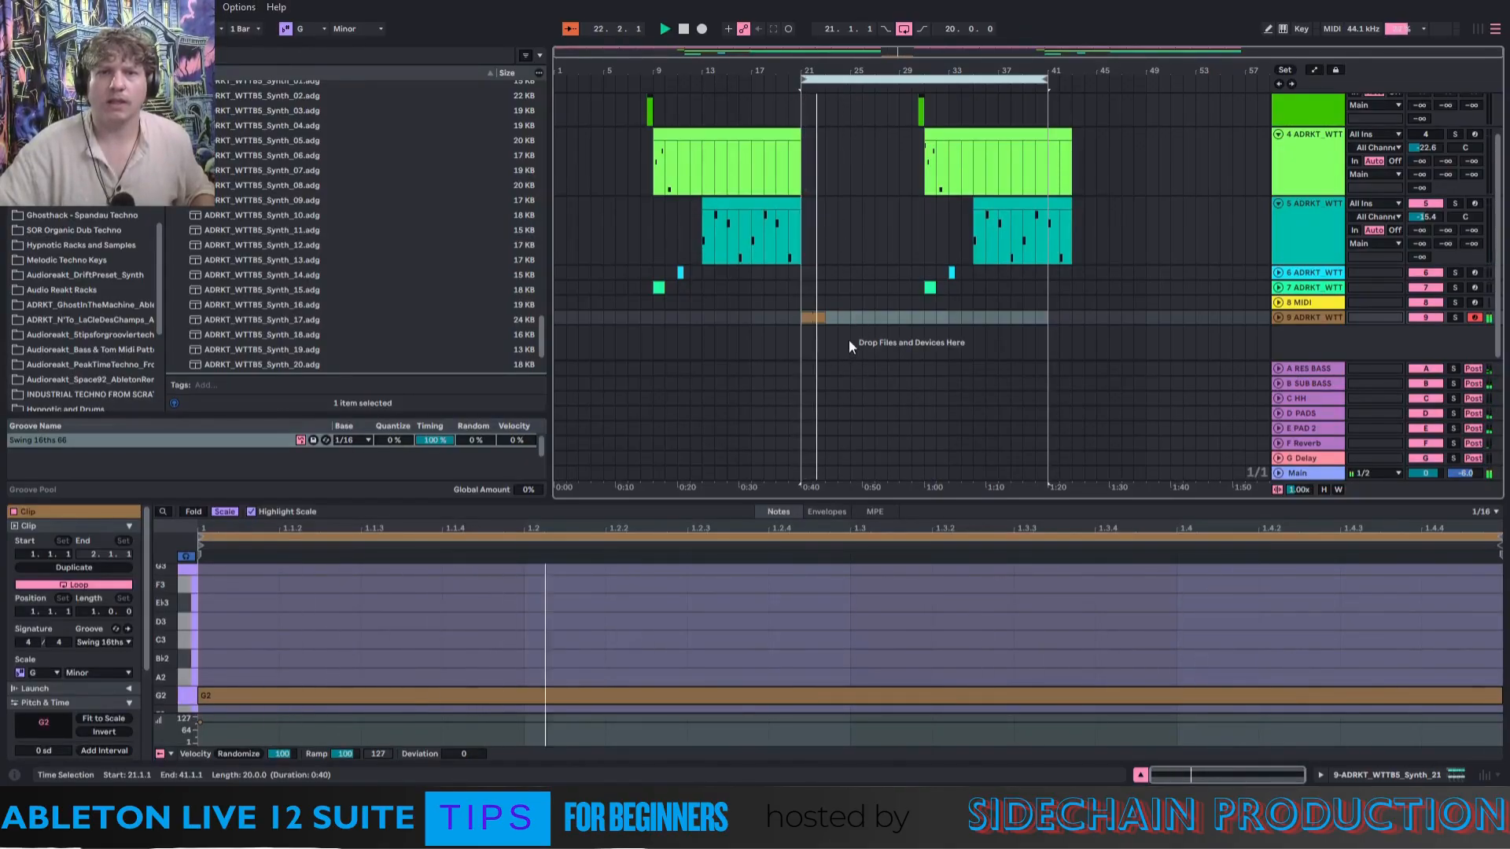
Consolidate the Synth_21 clip and lengthen its first G2 note across both bars.
click(816, 316)
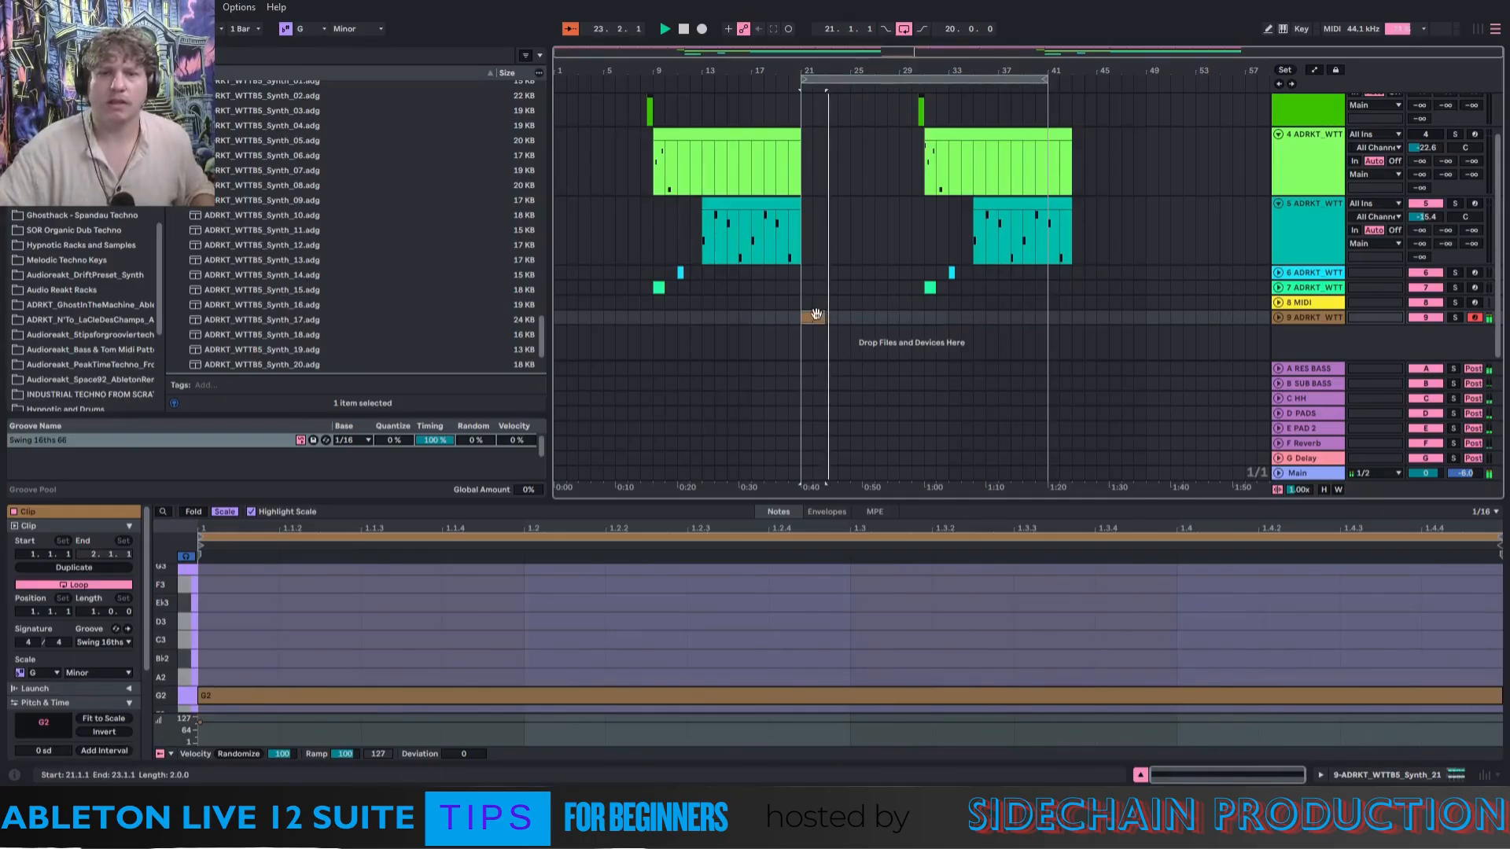
right_click(816, 316)
click(861, 456)
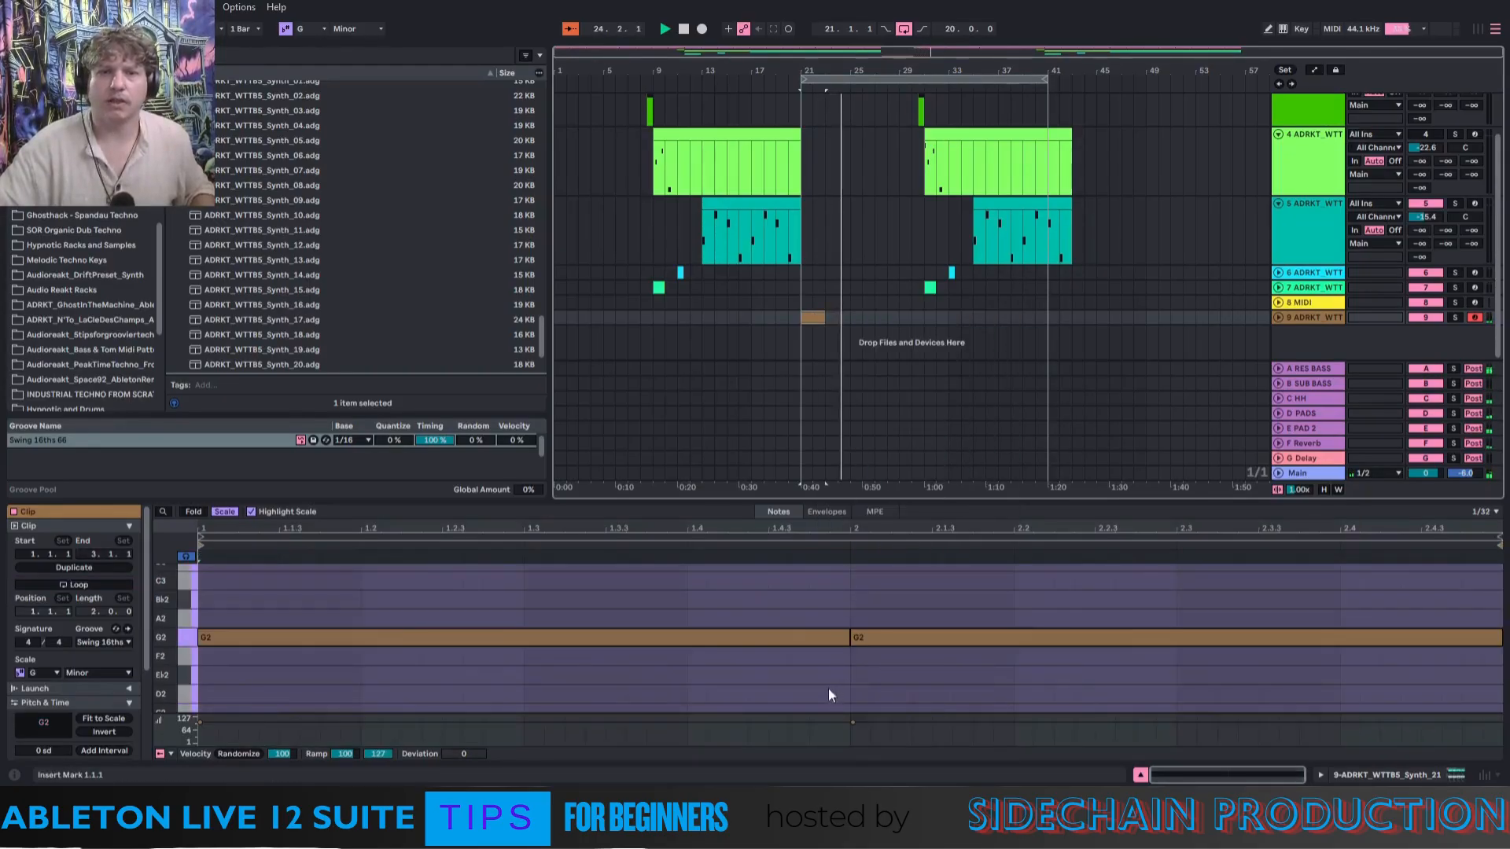
drag(848, 634, 1501, 634)
Unfold the Synth_21 track, lower its volume to -12.6 dB and play from 20.1.1.
click(802, 320)
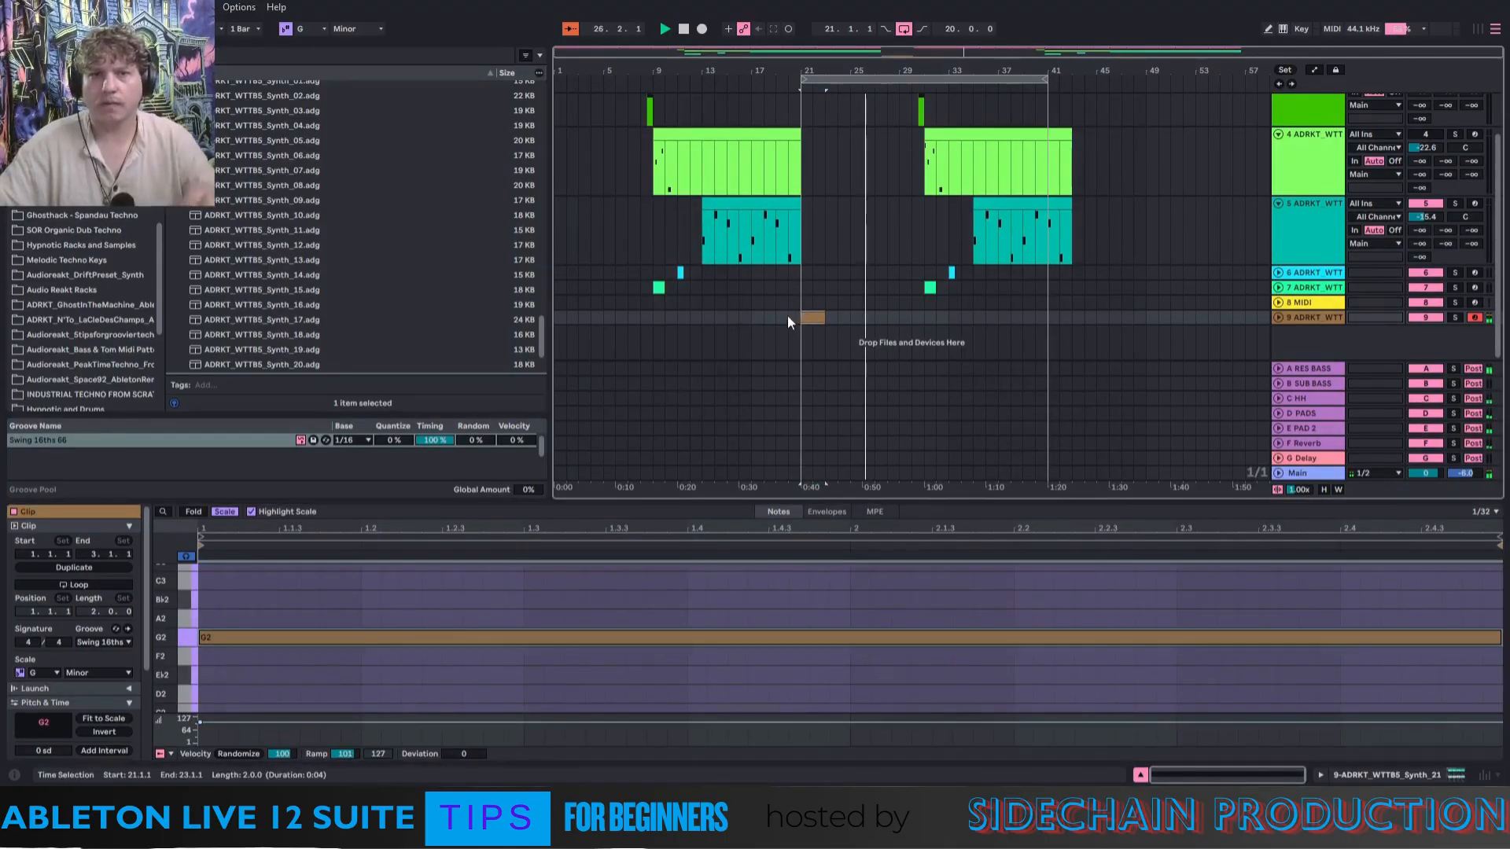
click(788, 317)
click(1279, 317)
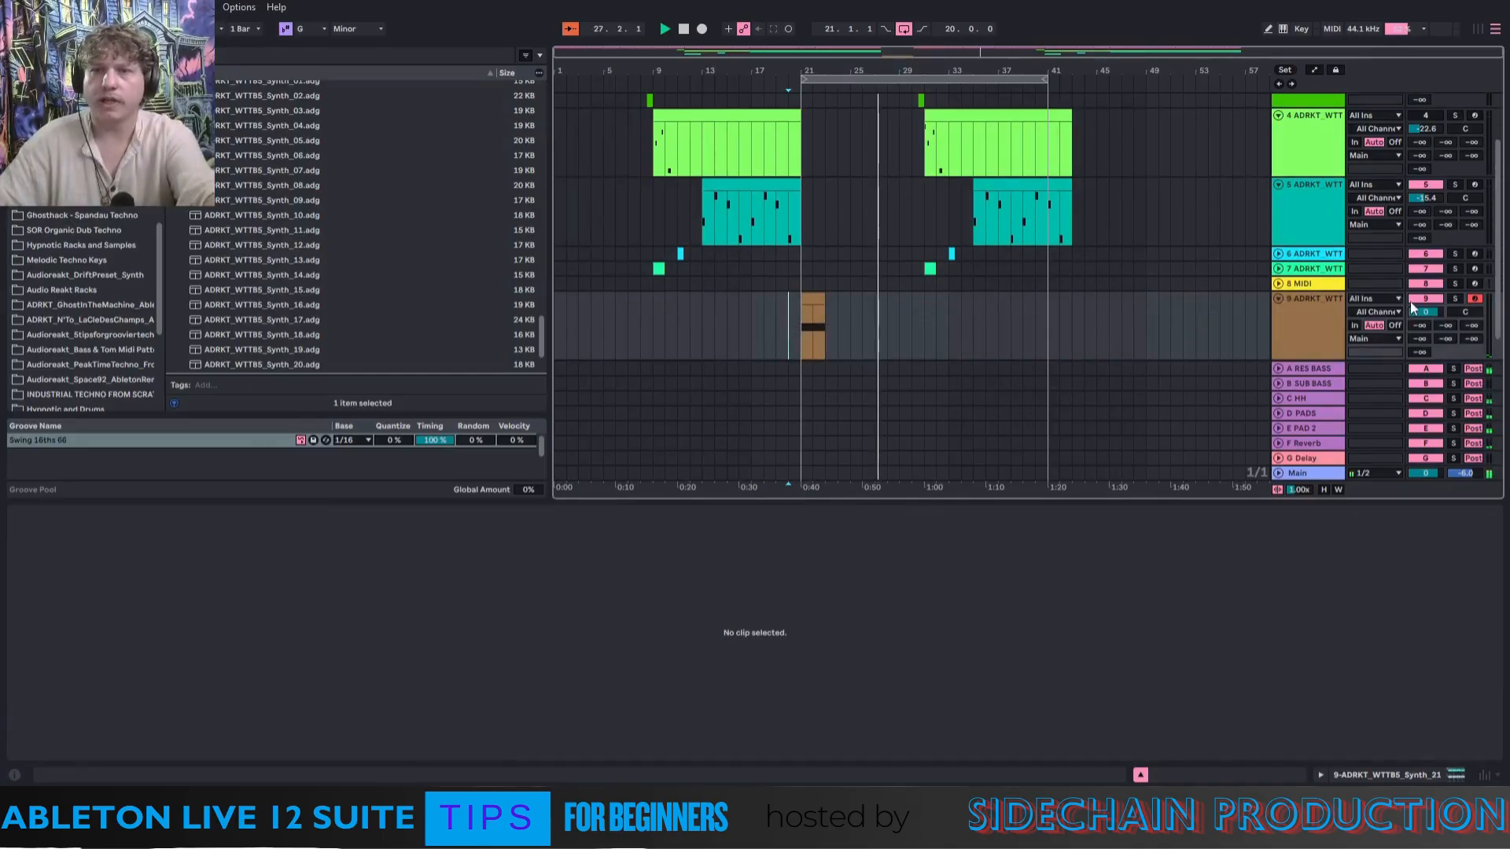
key(space)
key(space)
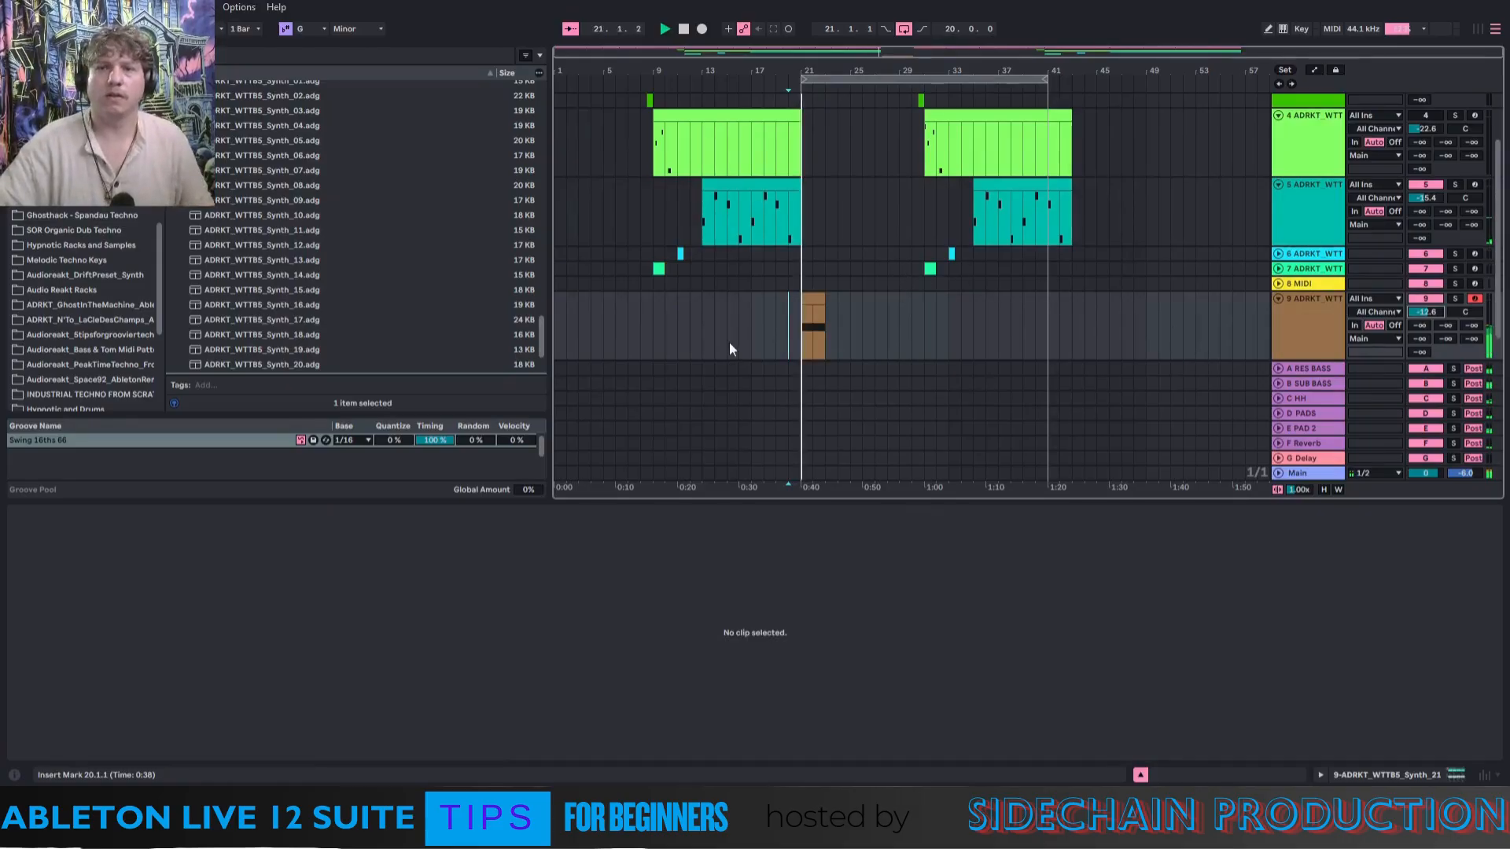
click(1318, 351)
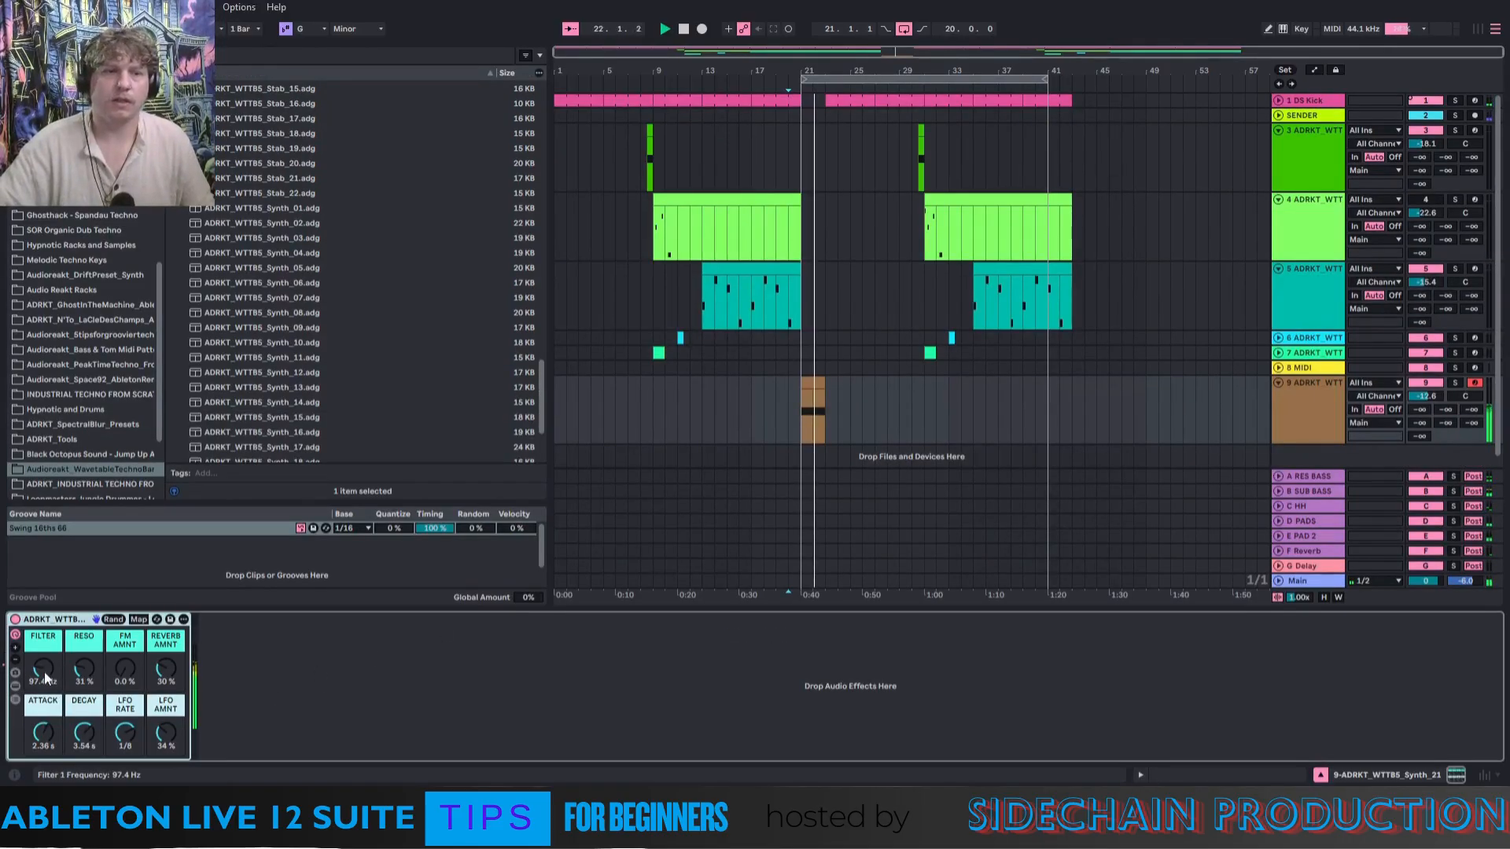
right_click(43, 678)
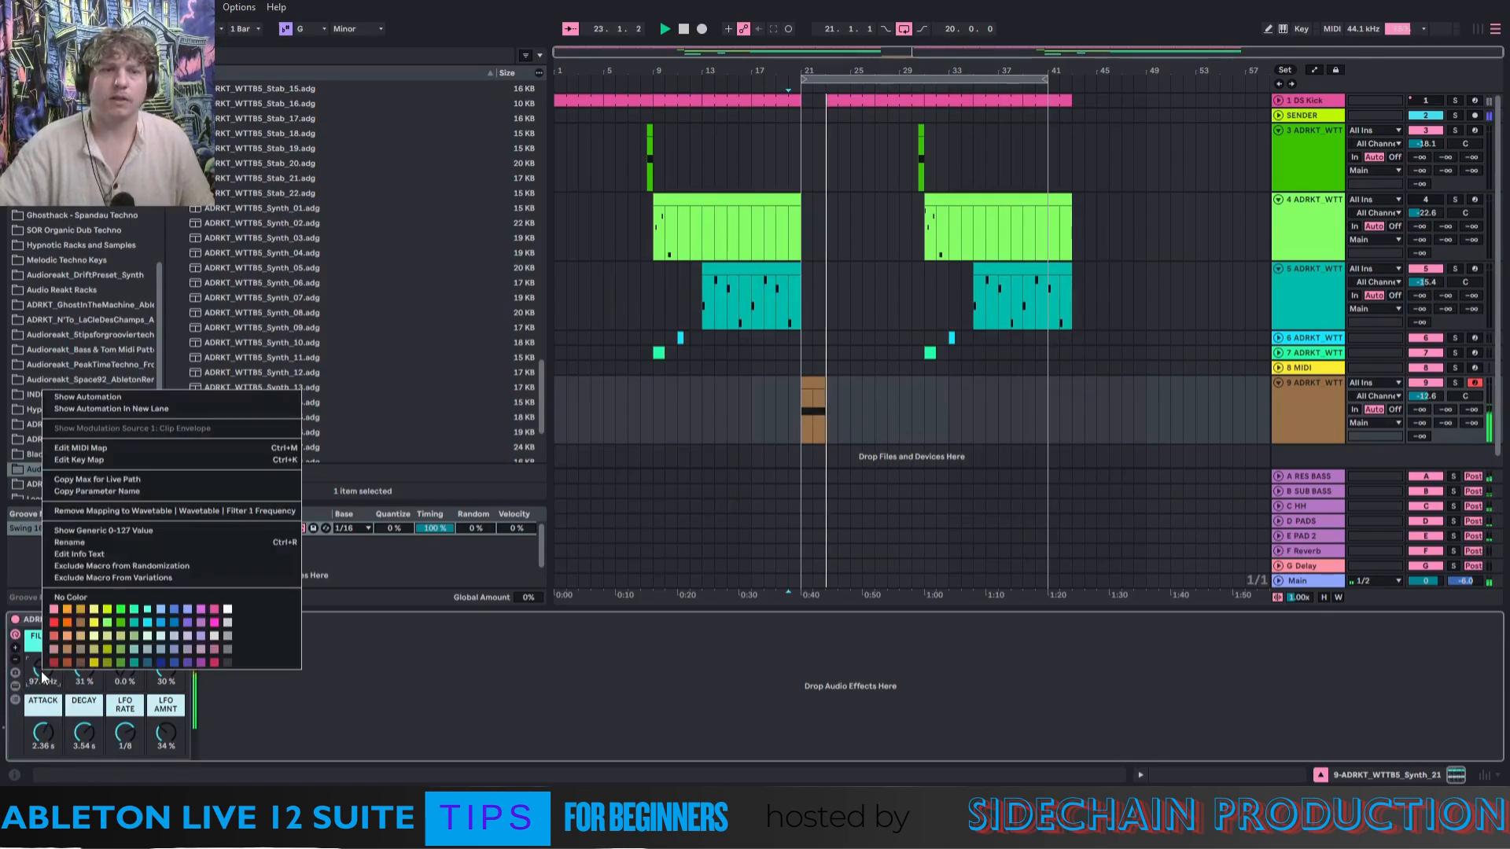
key(Escape)
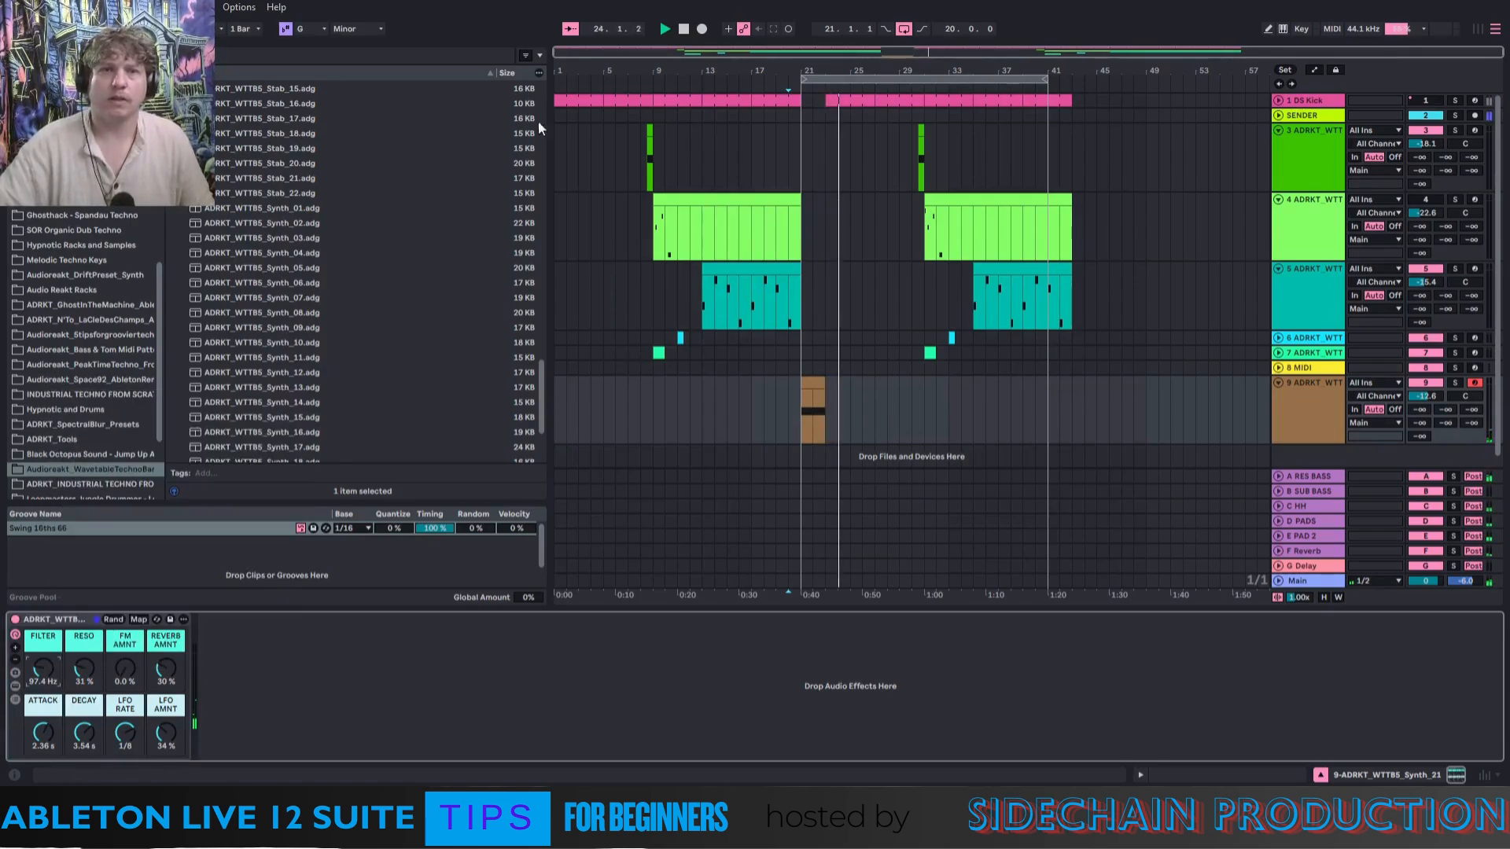
Fill the DS Kick track from 23.1.1 to 43.1.1 with repeated copies of the four-bar clip at 9.1.1.
click(689, 100)
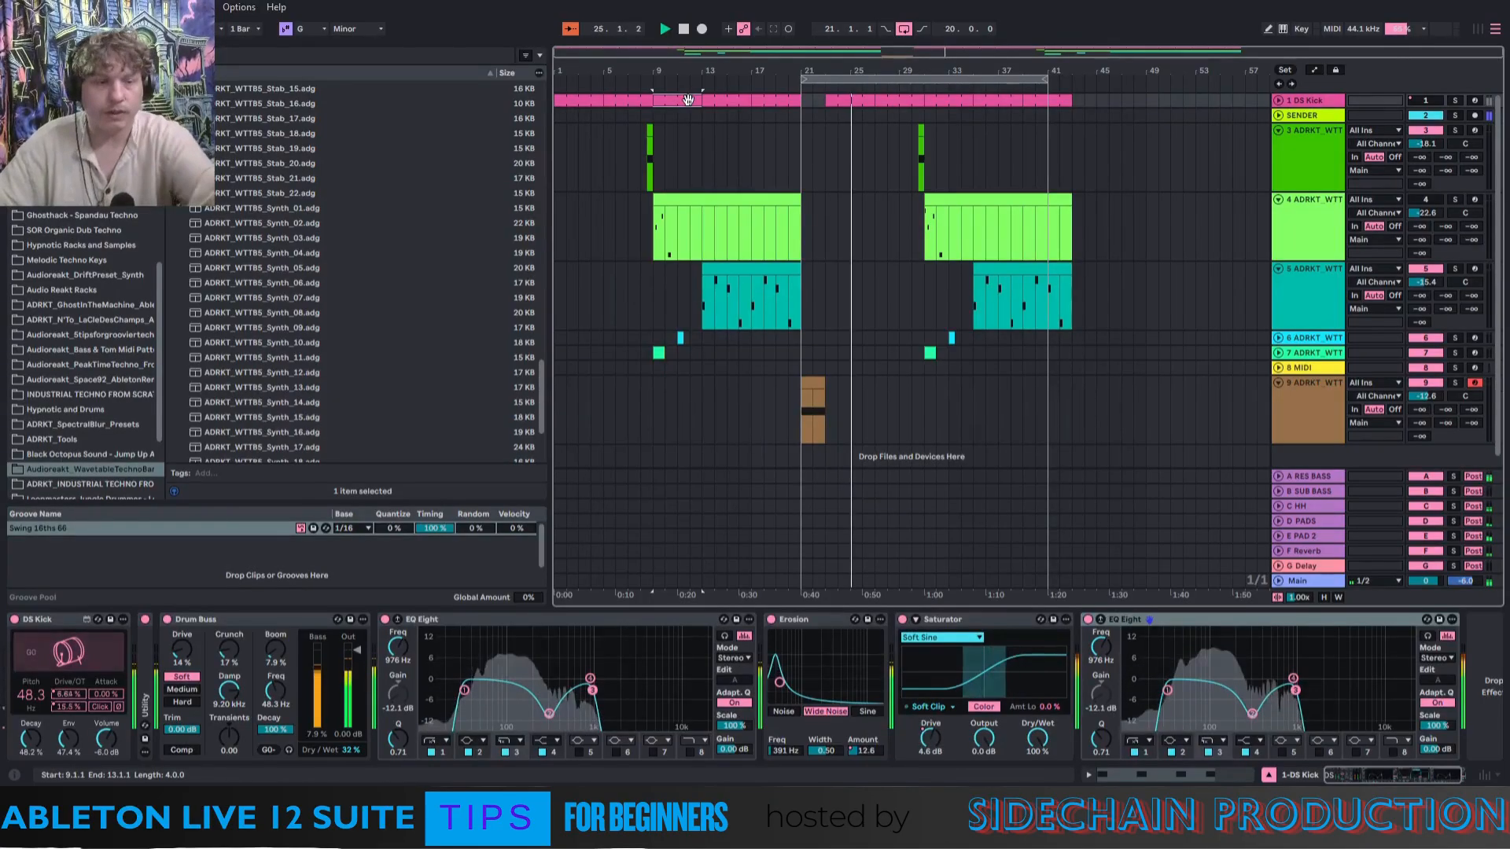
click(834, 104)
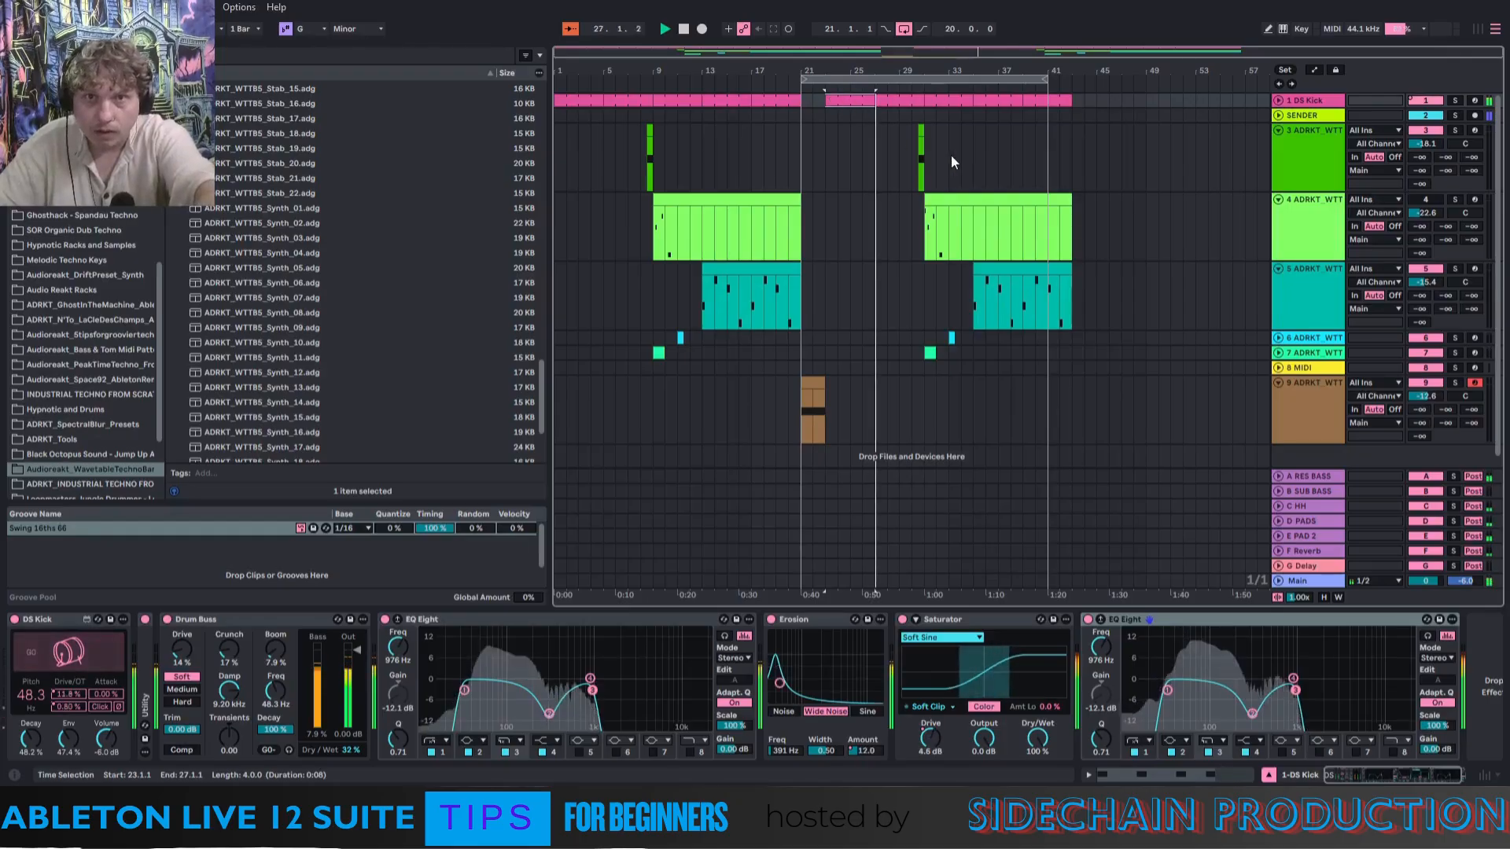
key(ctrl+d)
key(ctrl+d)
key(ctrl+d)
key(ctrl+d)
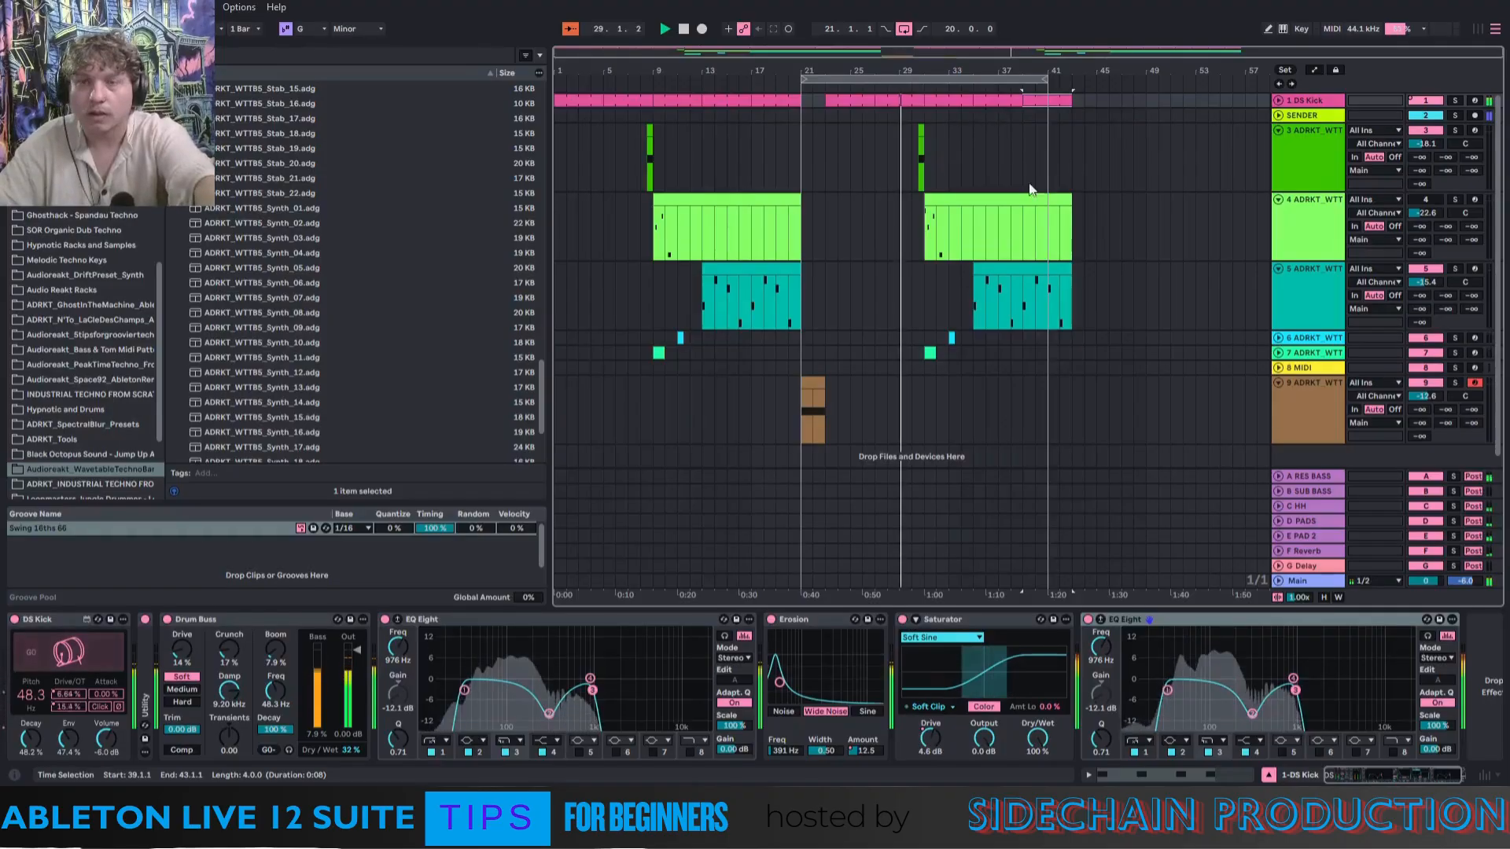
Play the arrangement from 21.1.1 and disarm the Synth_21 track.
click(801, 145)
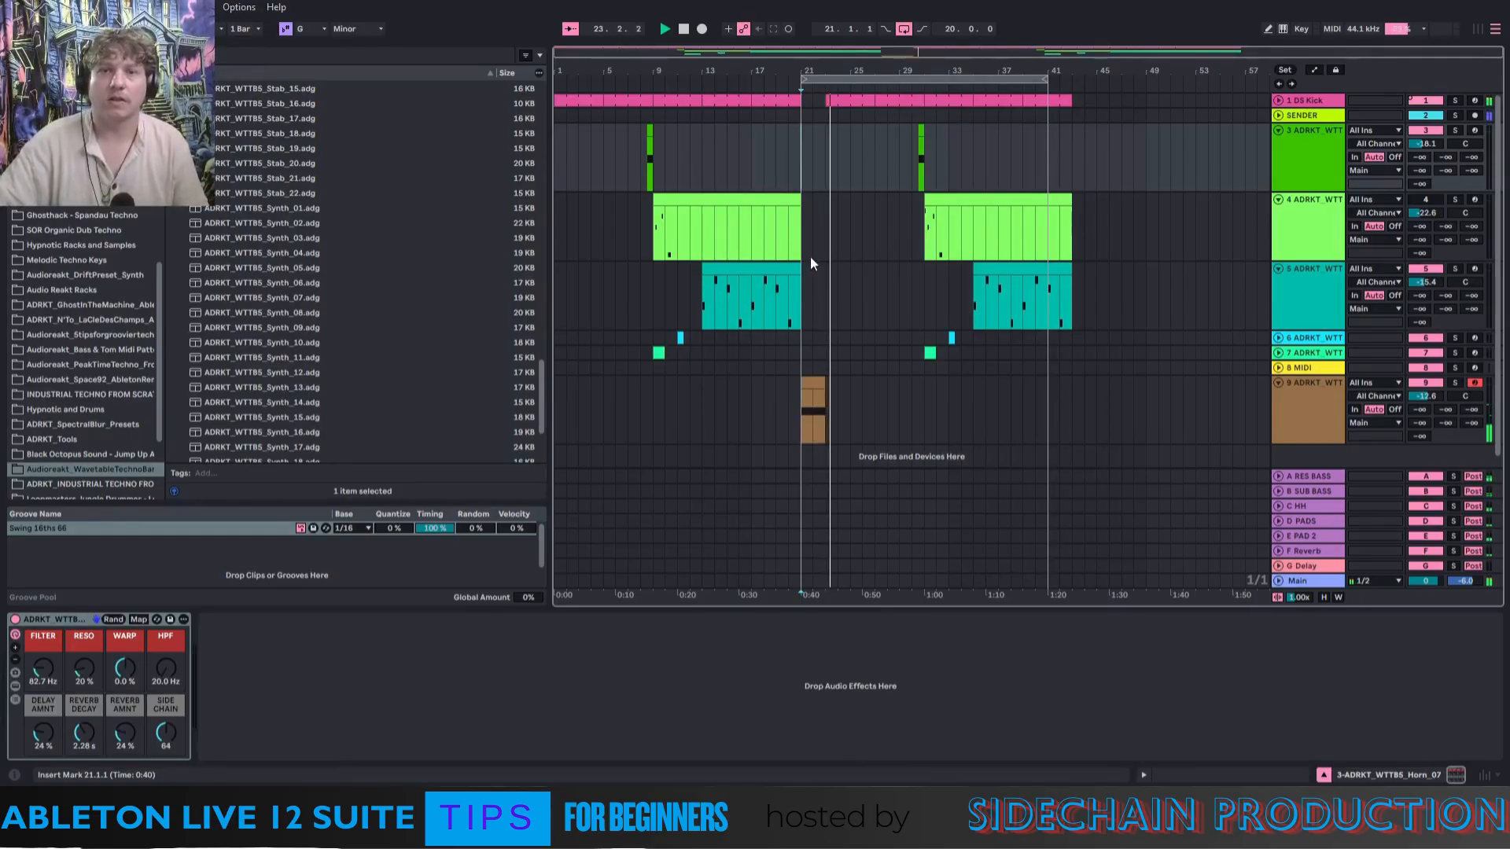
click(1474, 383)
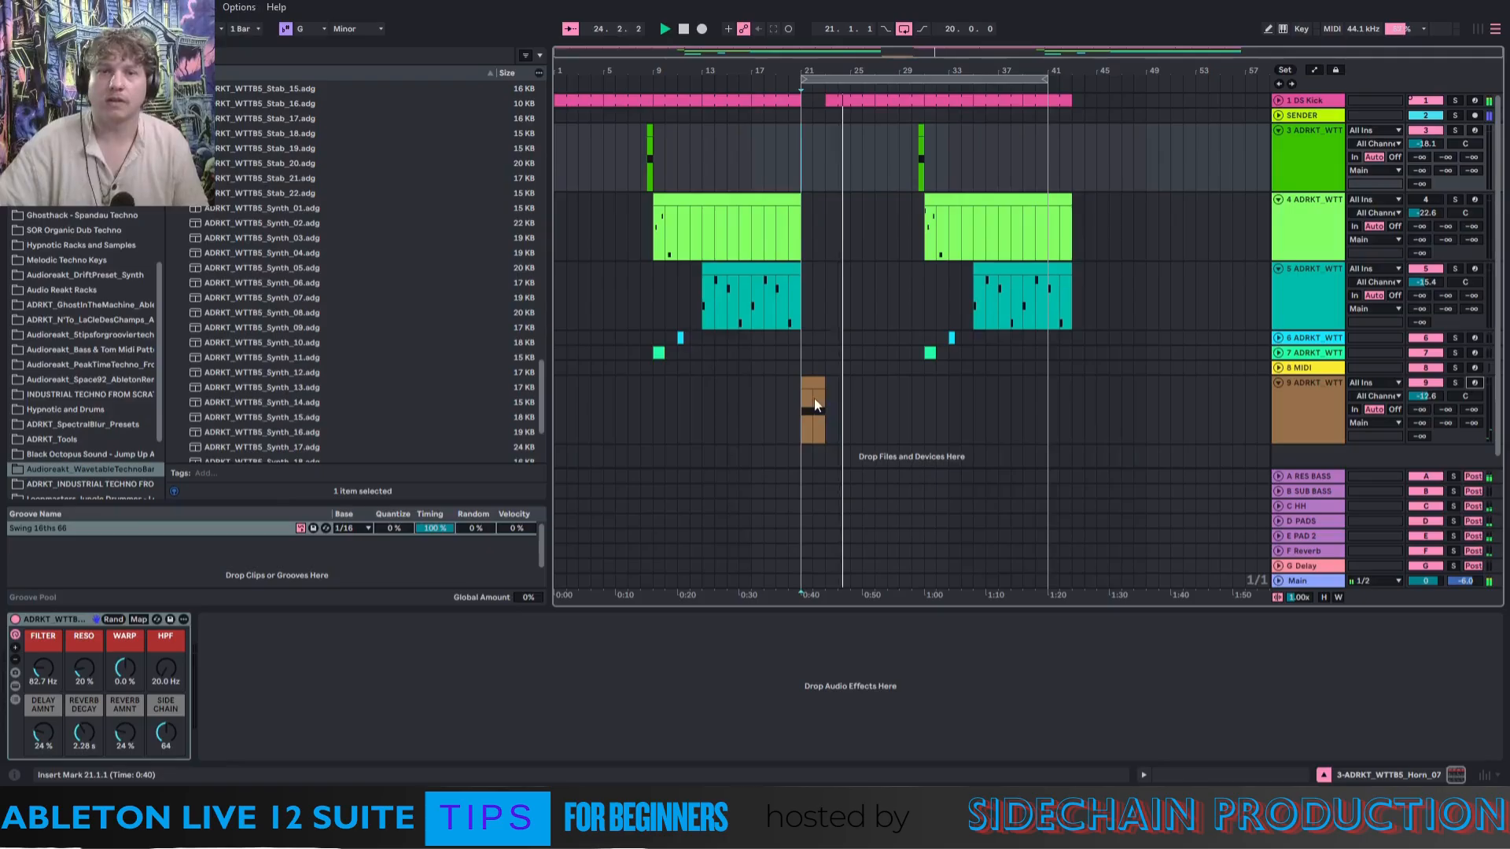
Copy the Key_15 clip at 35.1.1 to 23.1.1 and play the transition from 22.1.1.
click(1020, 271)
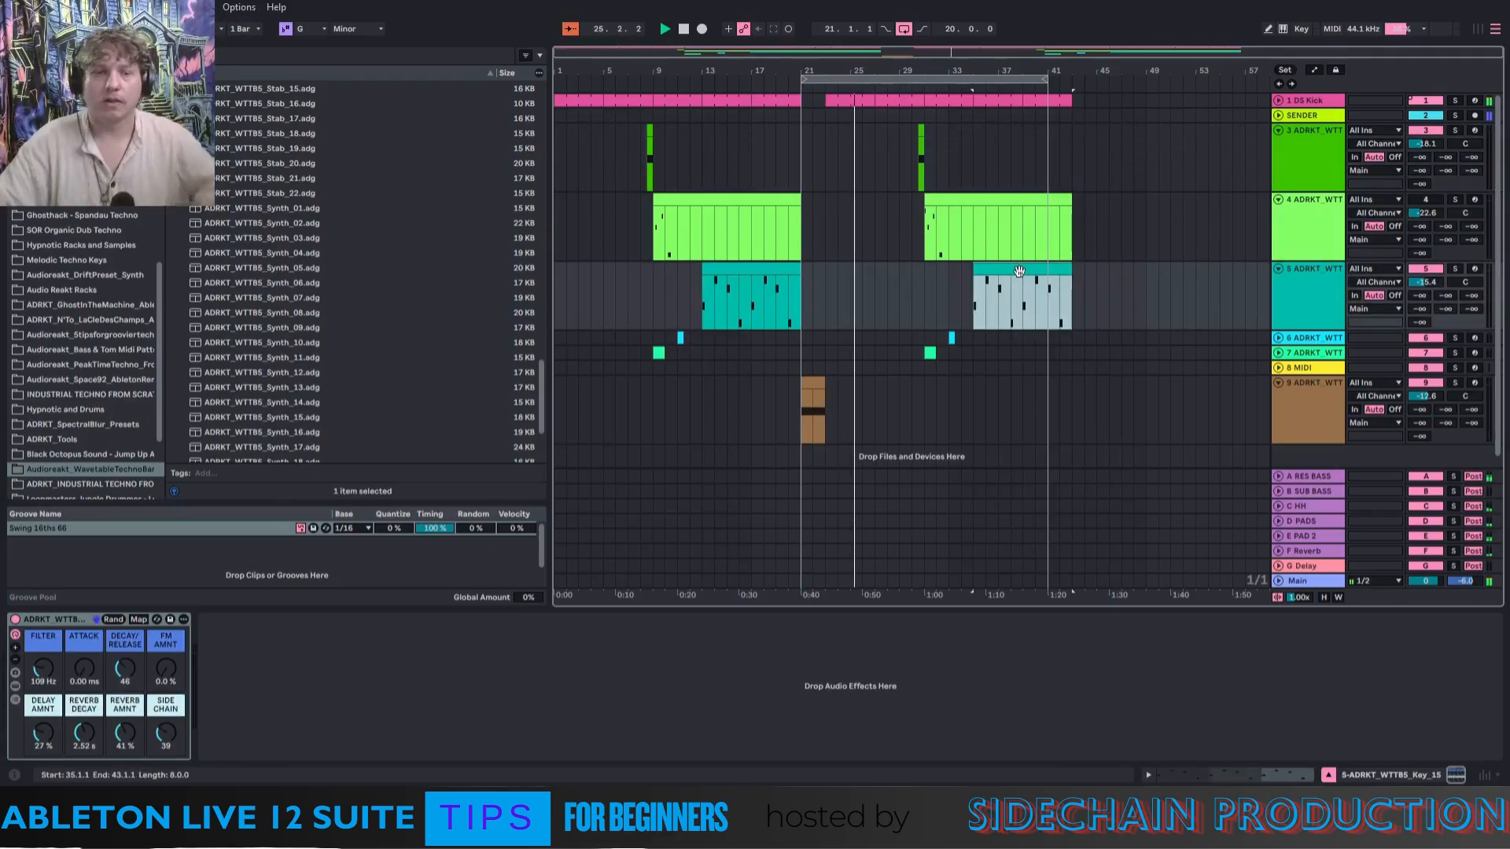
drag(1019, 271, 873, 288)
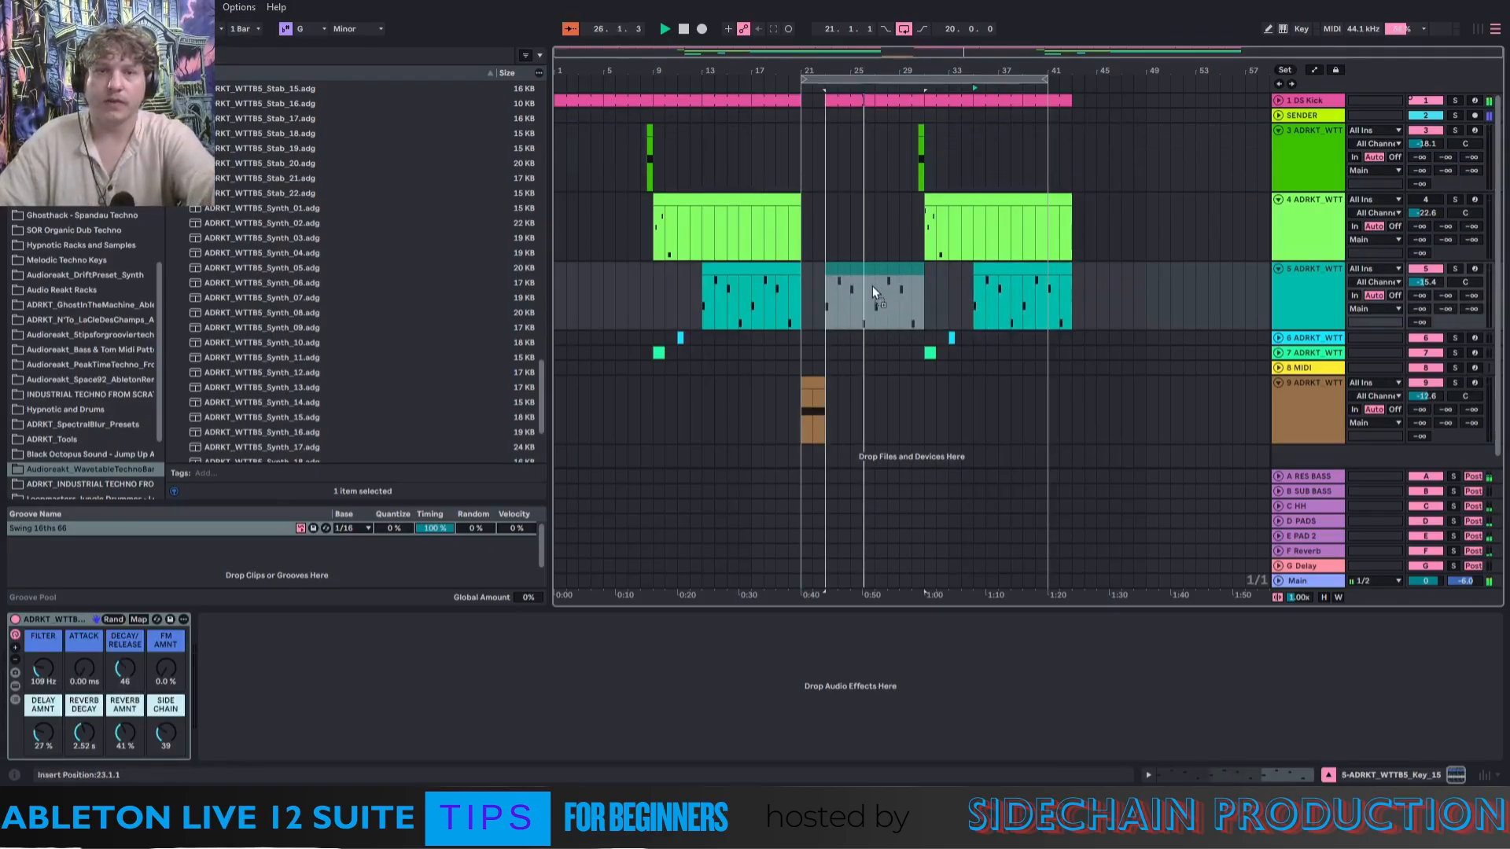
click(813, 284)
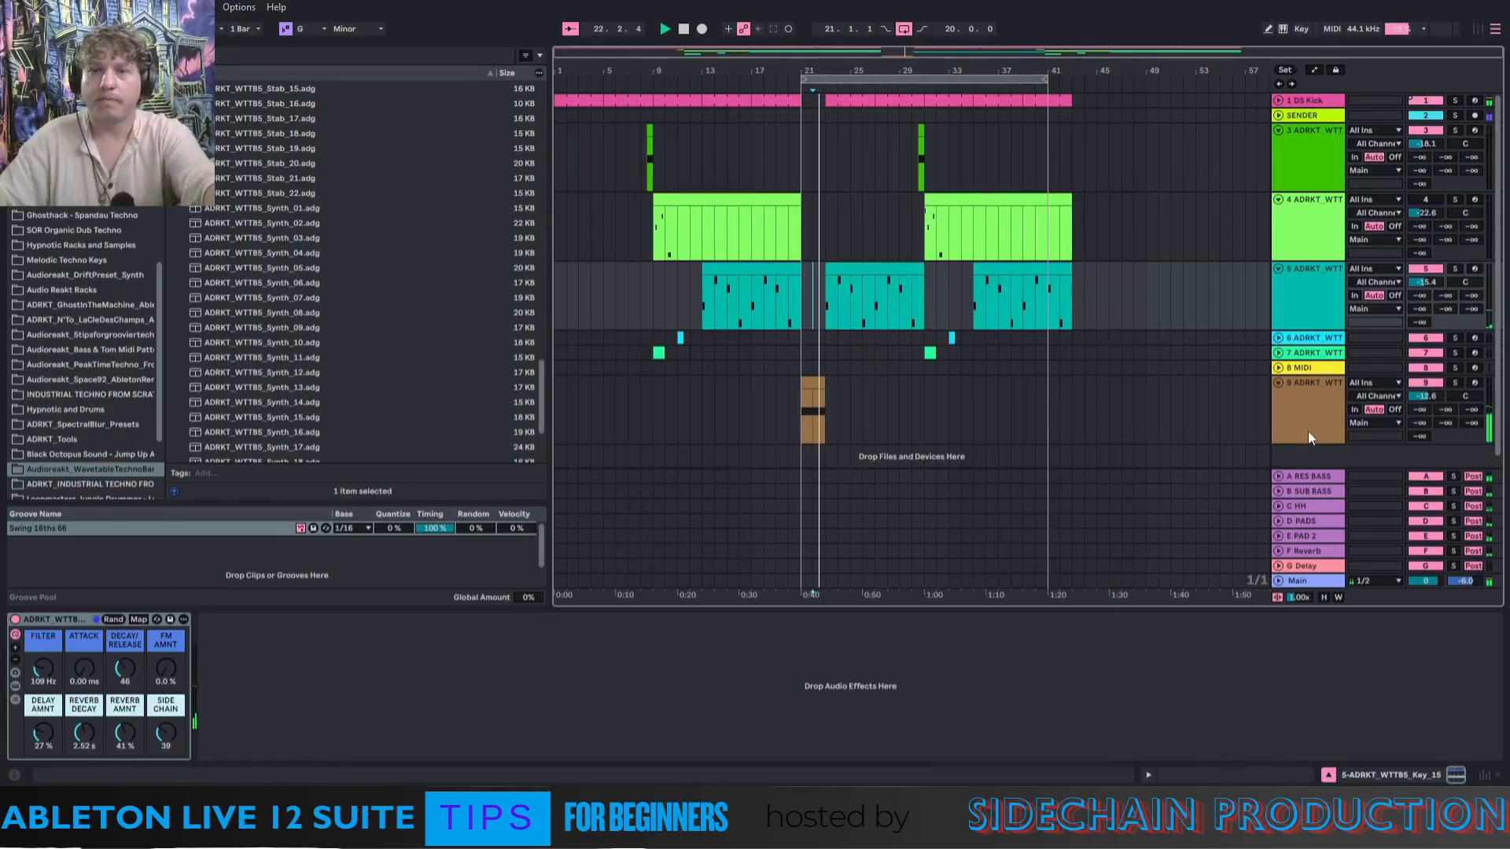
Insert a new MIDI track below the Synth_21 track.
scroll(1308, 431, down, 1)
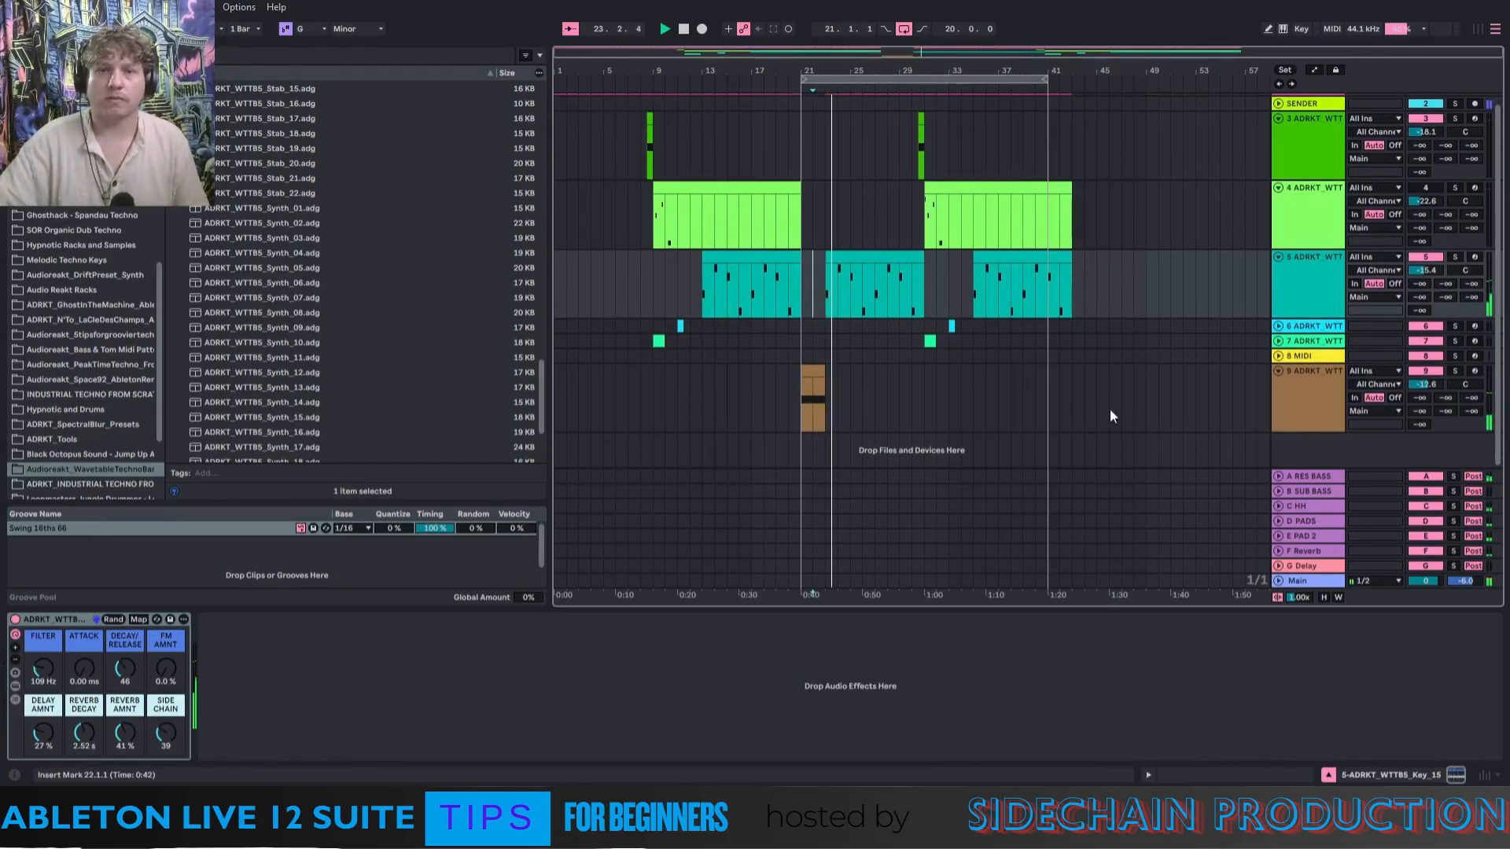
click(1314, 417)
right_click(1308, 459)
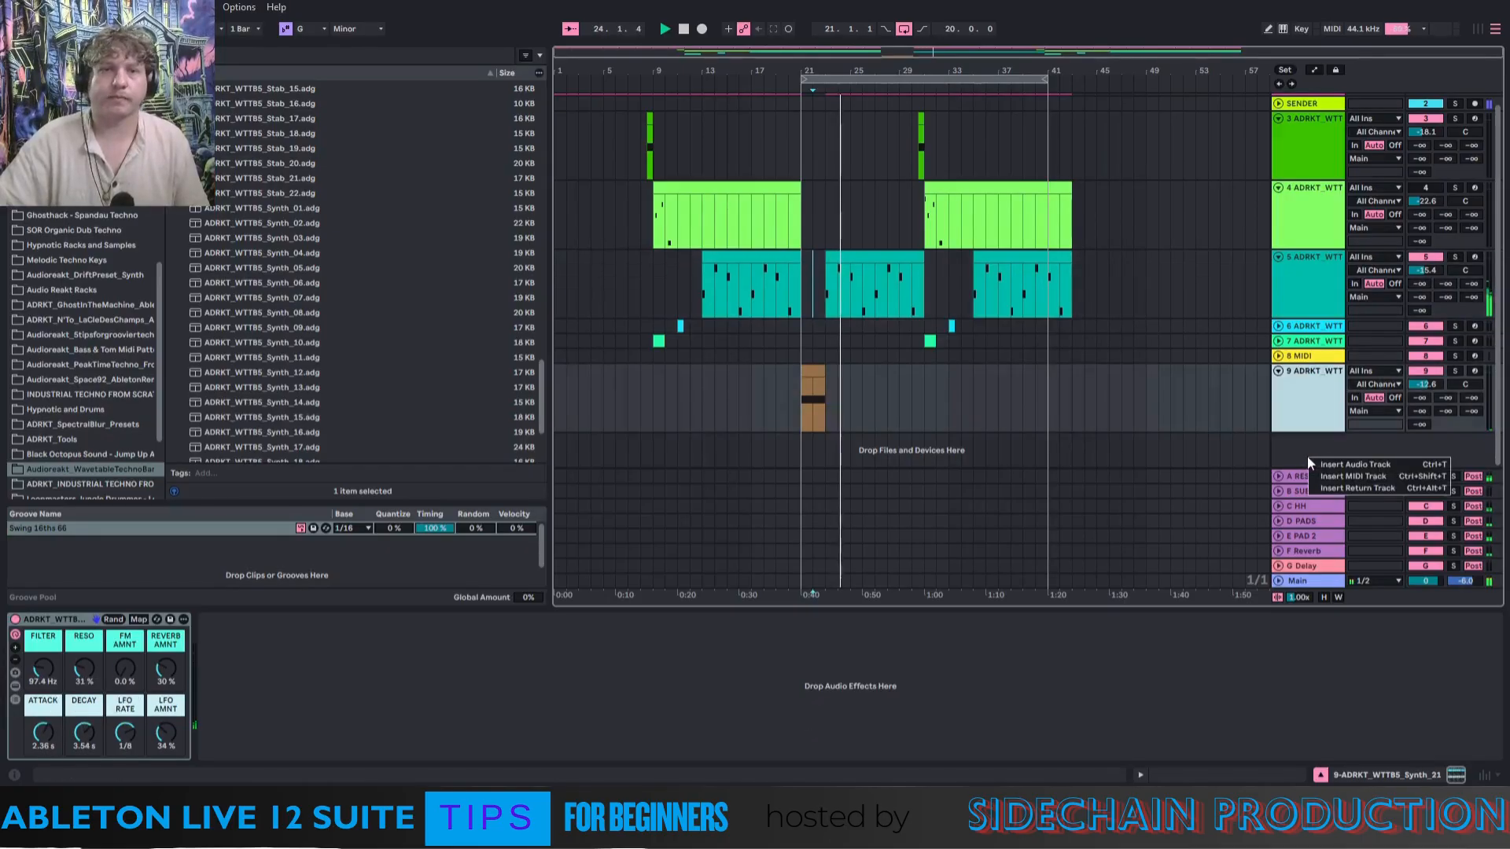
click(1353, 477)
scroll(331, 389, down, 1)
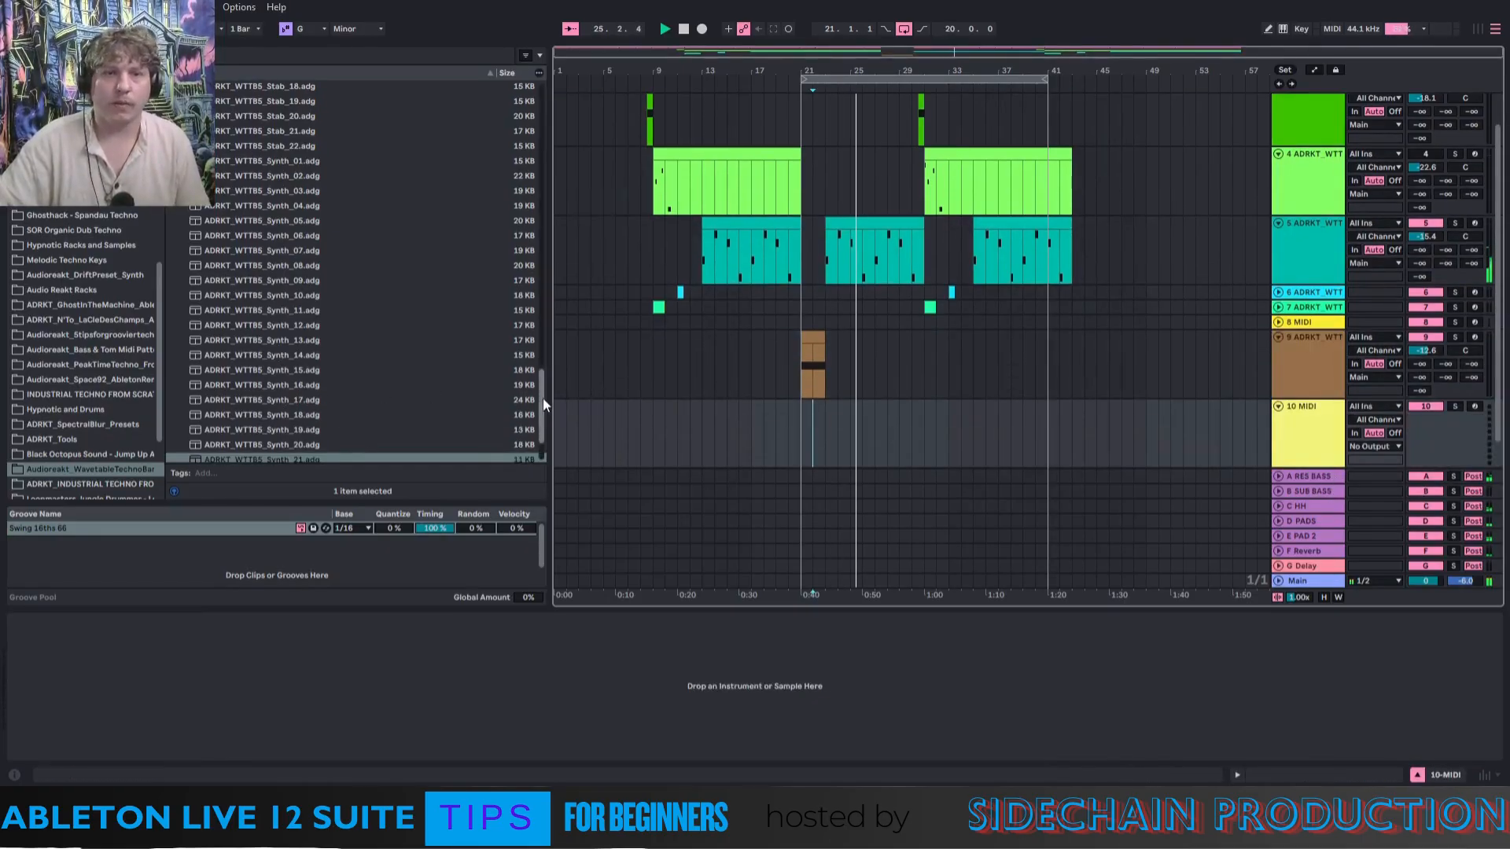
Load the ADRKT_WTTB5_Stab_11 preset onto the new MIDI track and lower its volume to -12.4 dB.
drag(542, 398, 541, 323)
drag(272, 357, 843, 462)
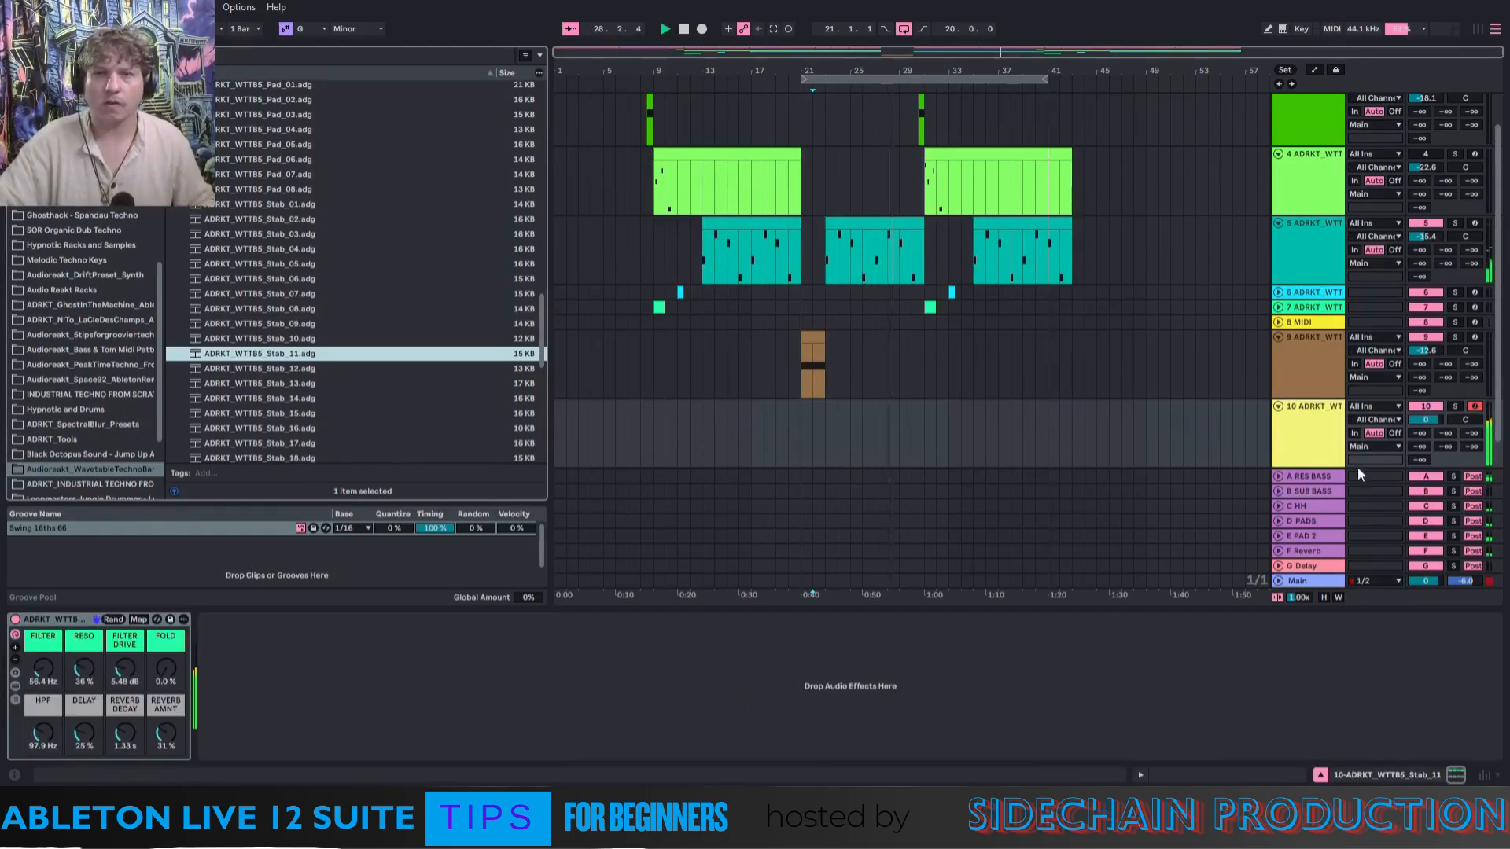
drag(1406, 419, 1405, 440)
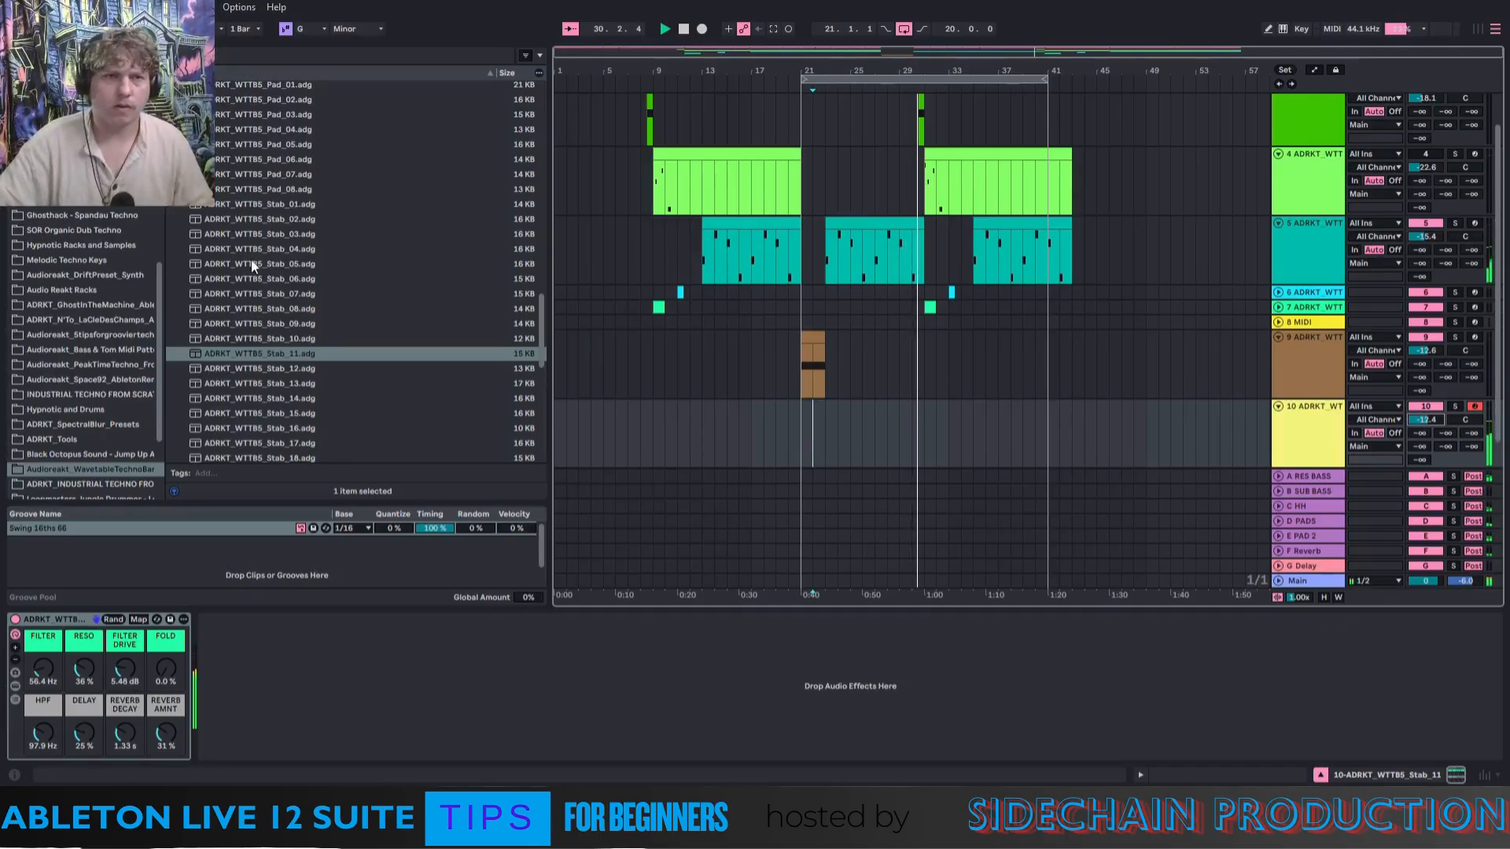
Try the ADRKT_WTTB5 presets Key_16, Key_13 and Key_05 on the new MIDI track.
drag(545, 312, 541, 268)
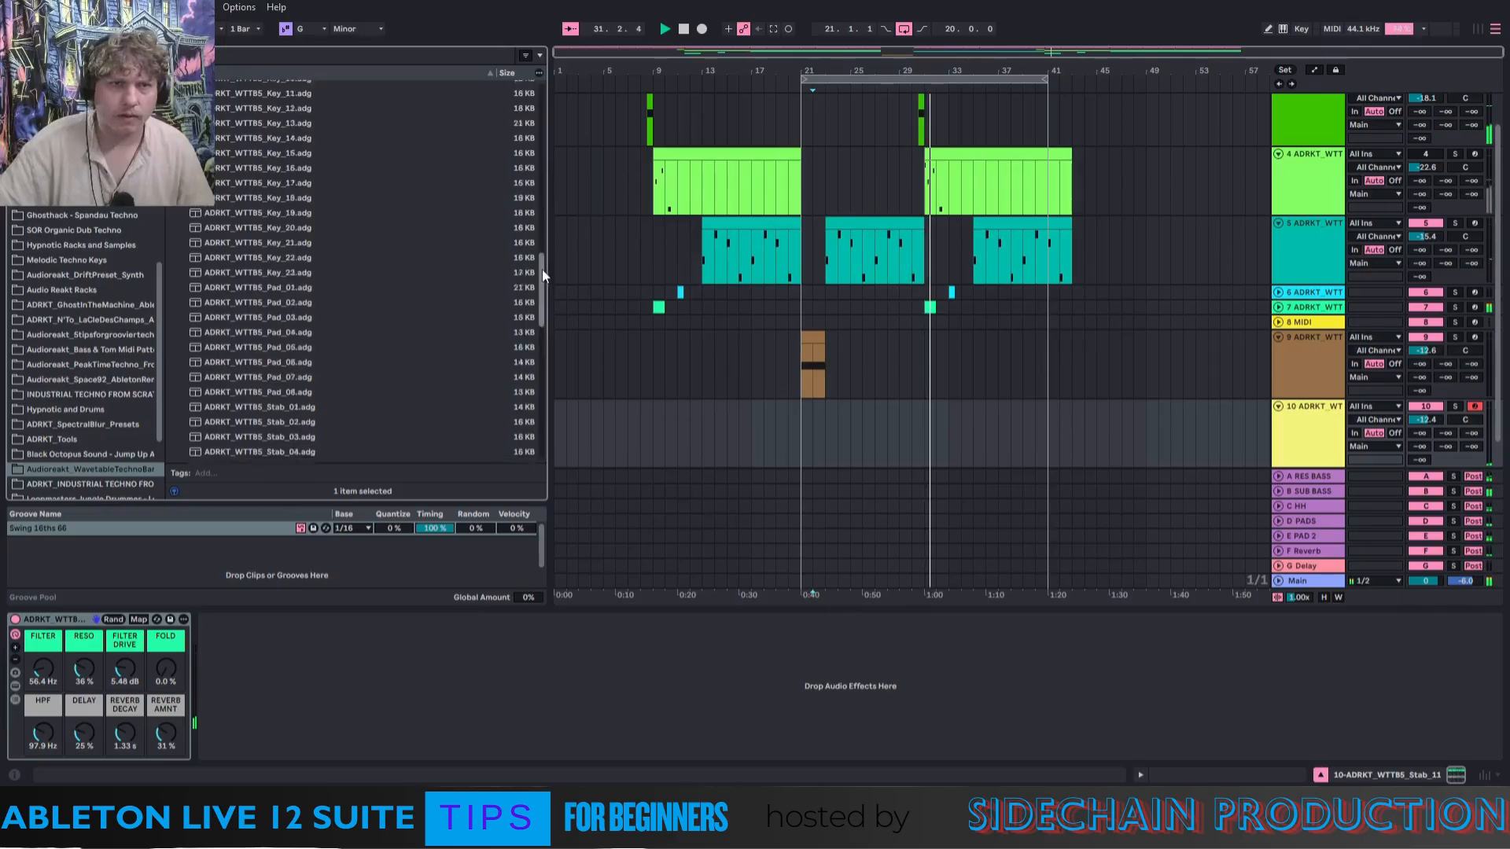
click(268, 210)
drag(799, 411, 910, 444)
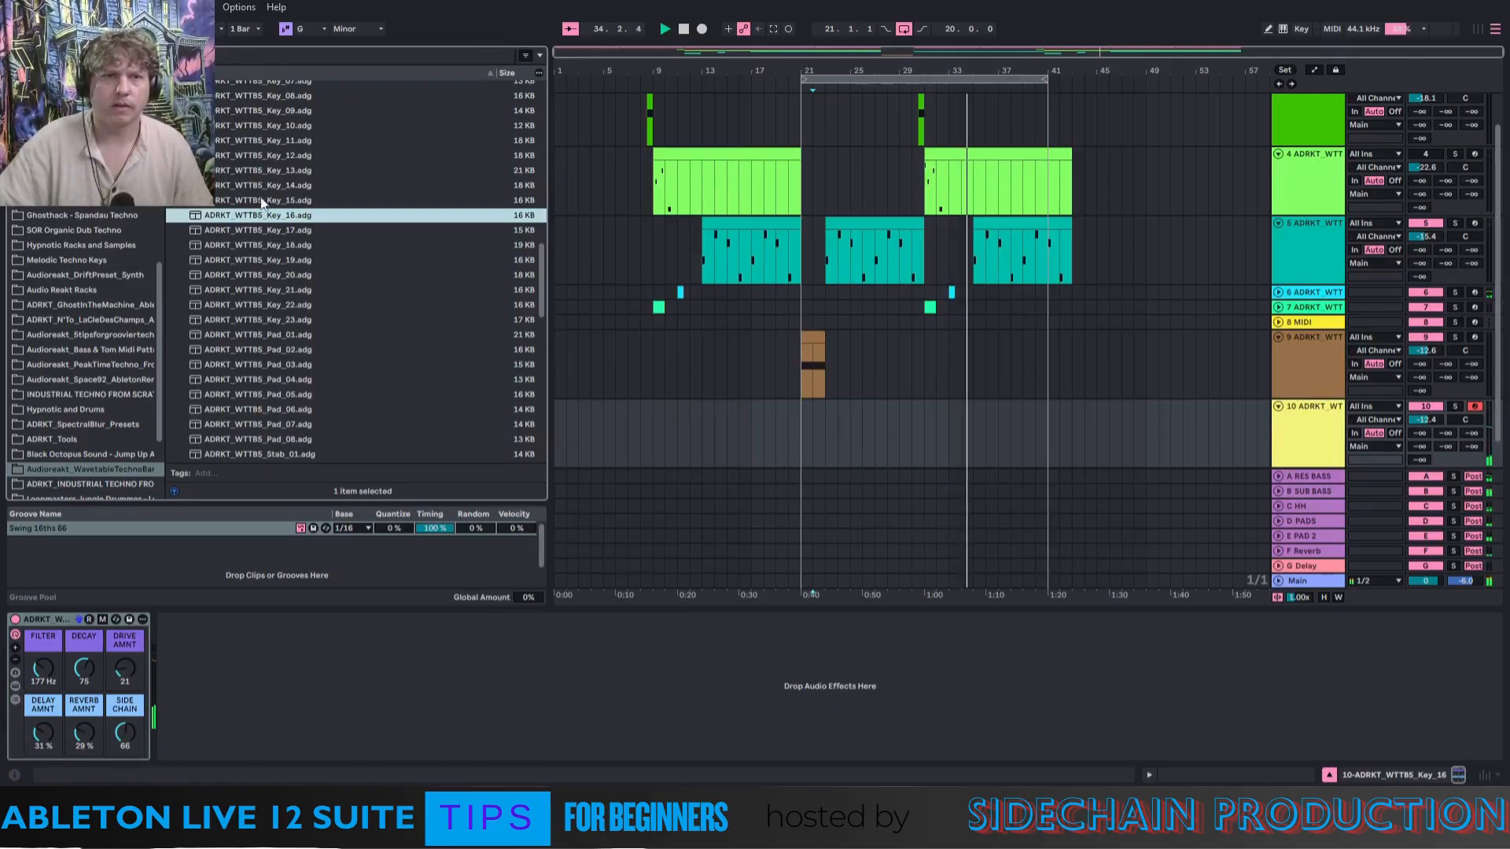
drag(268, 171, 852, 430)
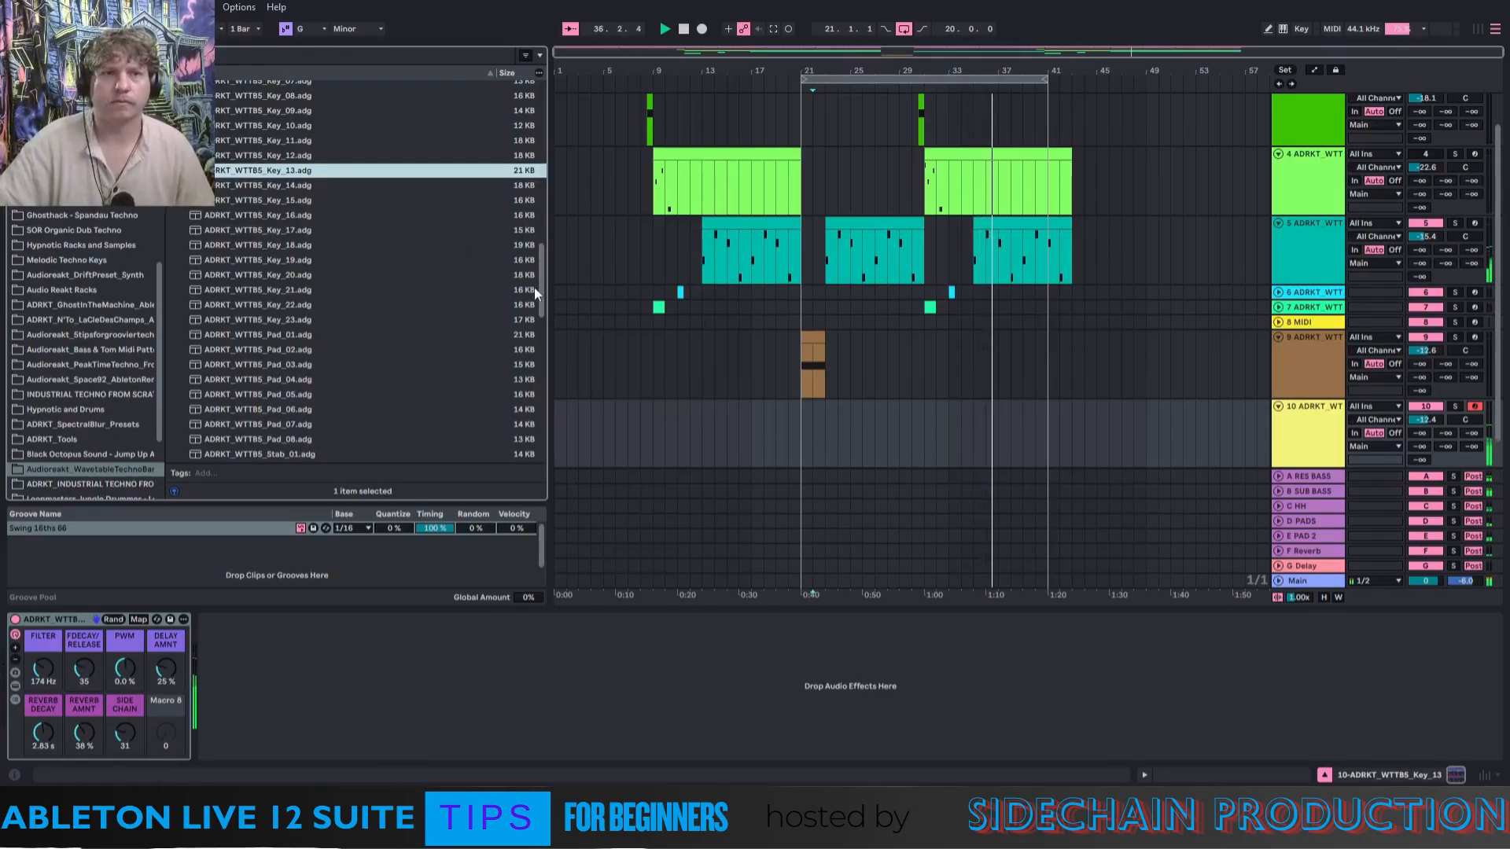
drag(541, 288, 541, 247)
drag(290, 259, 848, 418)
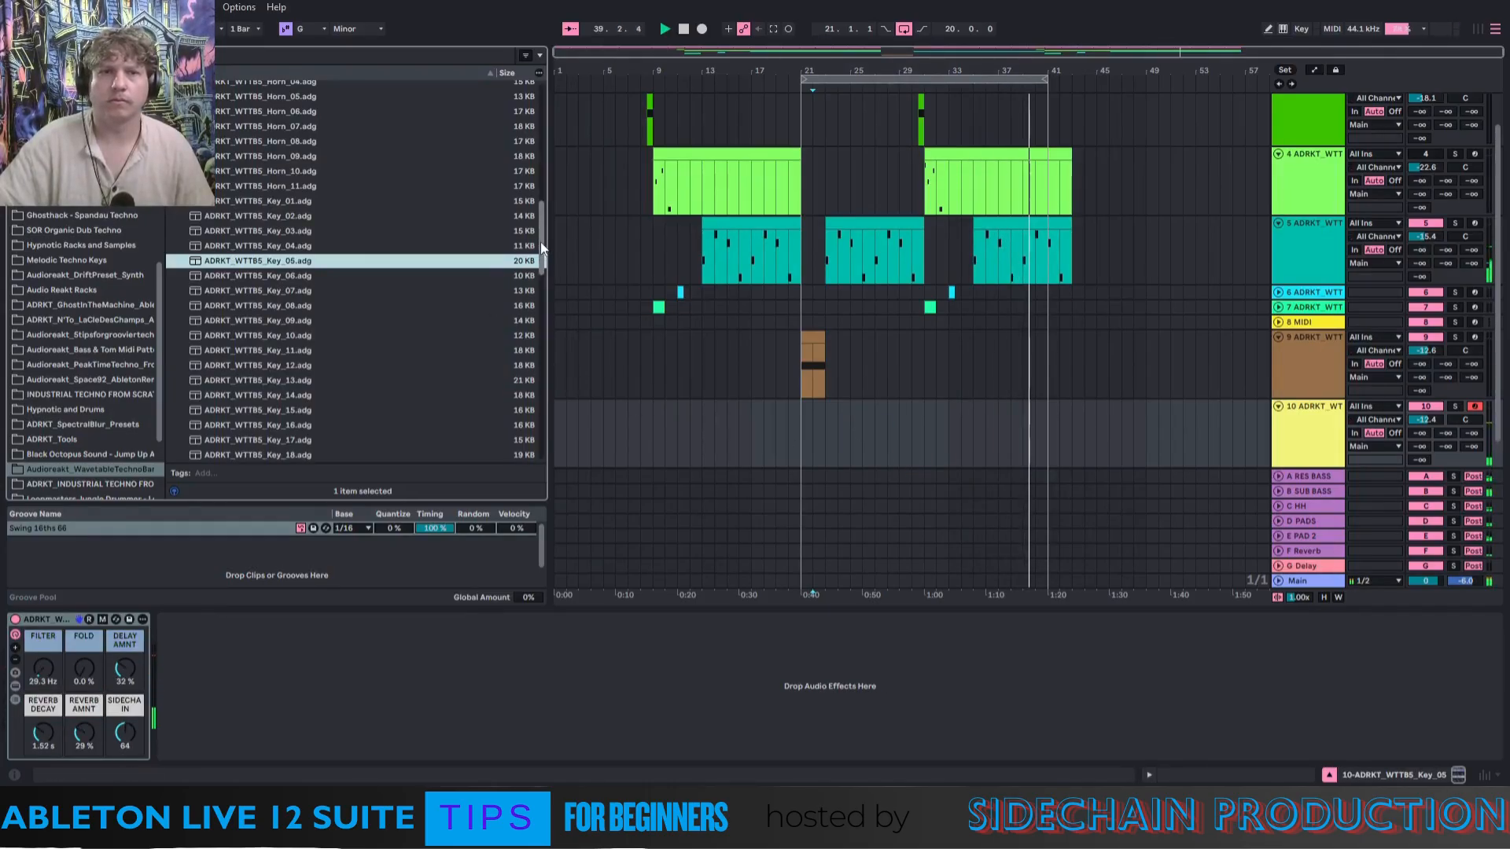
Load the ADRKT_WTTB5_Bass_06 preset onto the new MIDI track and play the arrangement with it.
drag(540, 242, 541, 206)
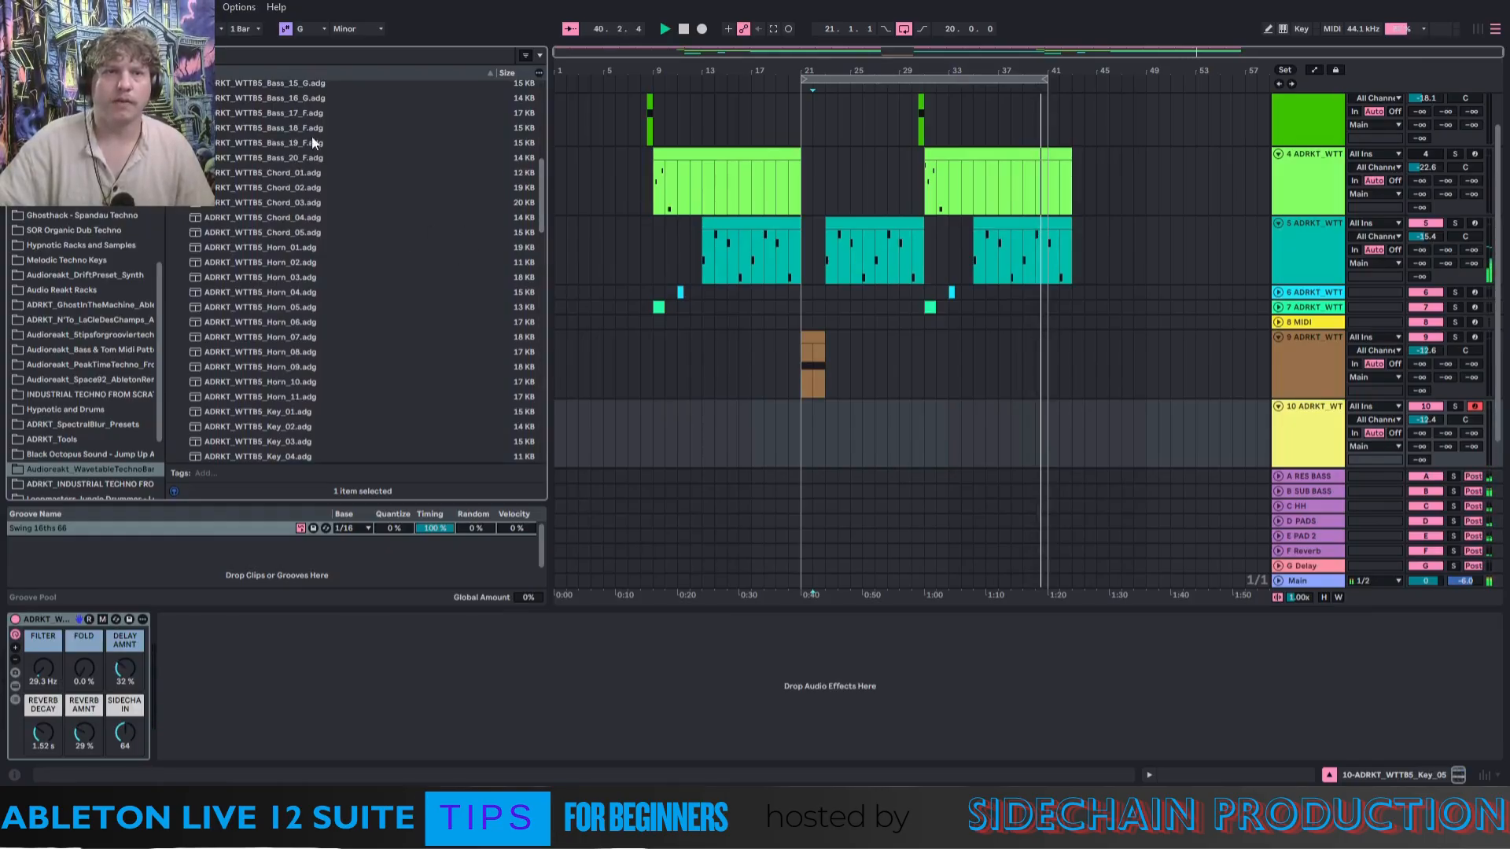
drag(539, 201, 549, 143)
click(308, 219)
click(900, 431)
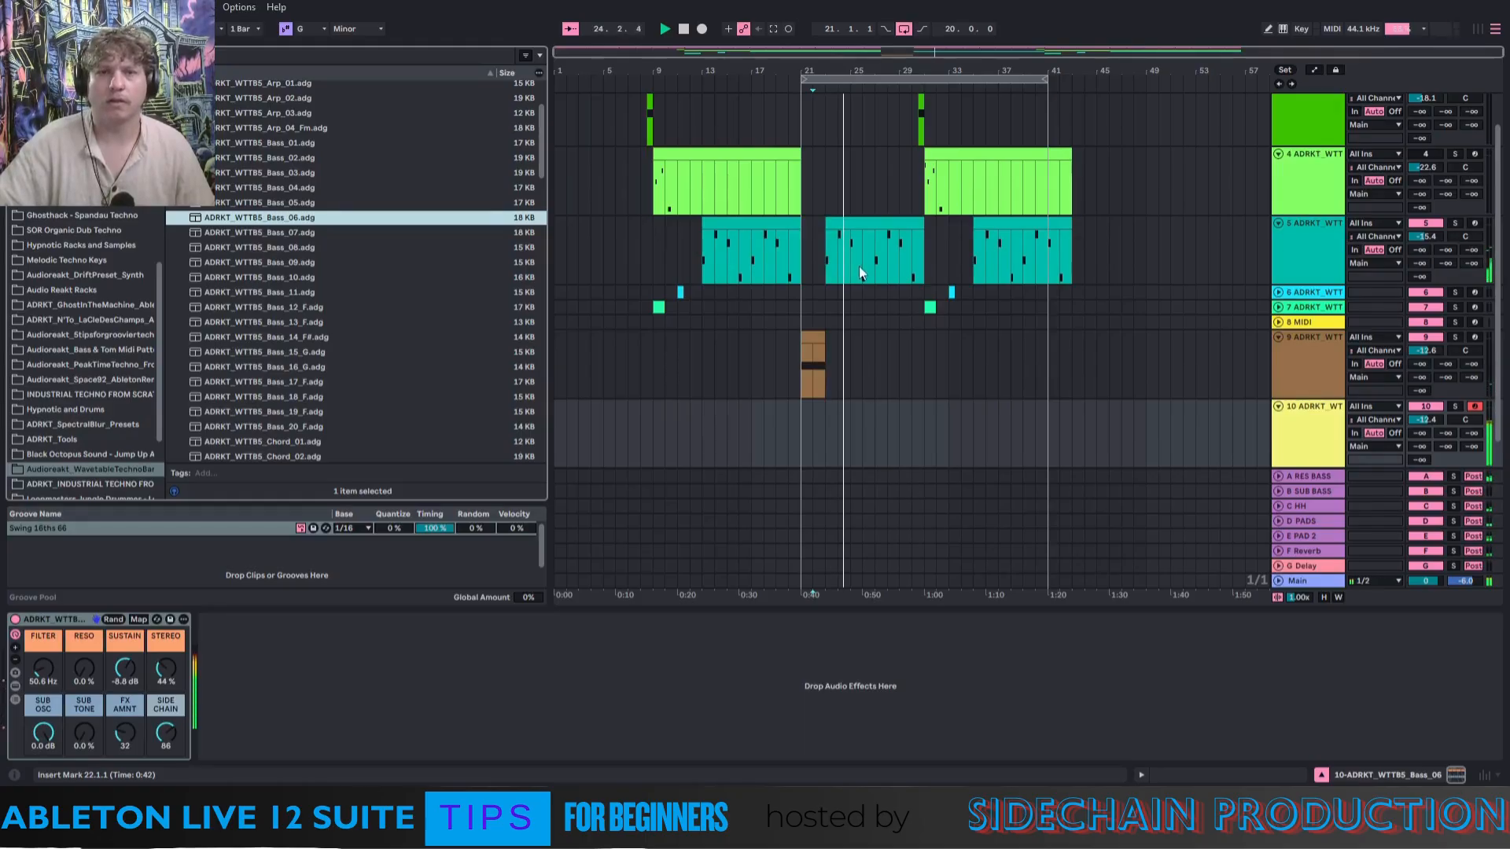
Create an empty MIDI clip on the Bass_06 track and consolidate it into an eight-bar clip from 24.1.1 to 32.1.1.
double_click(832, 423)
scroll(834, 370, down, 3)
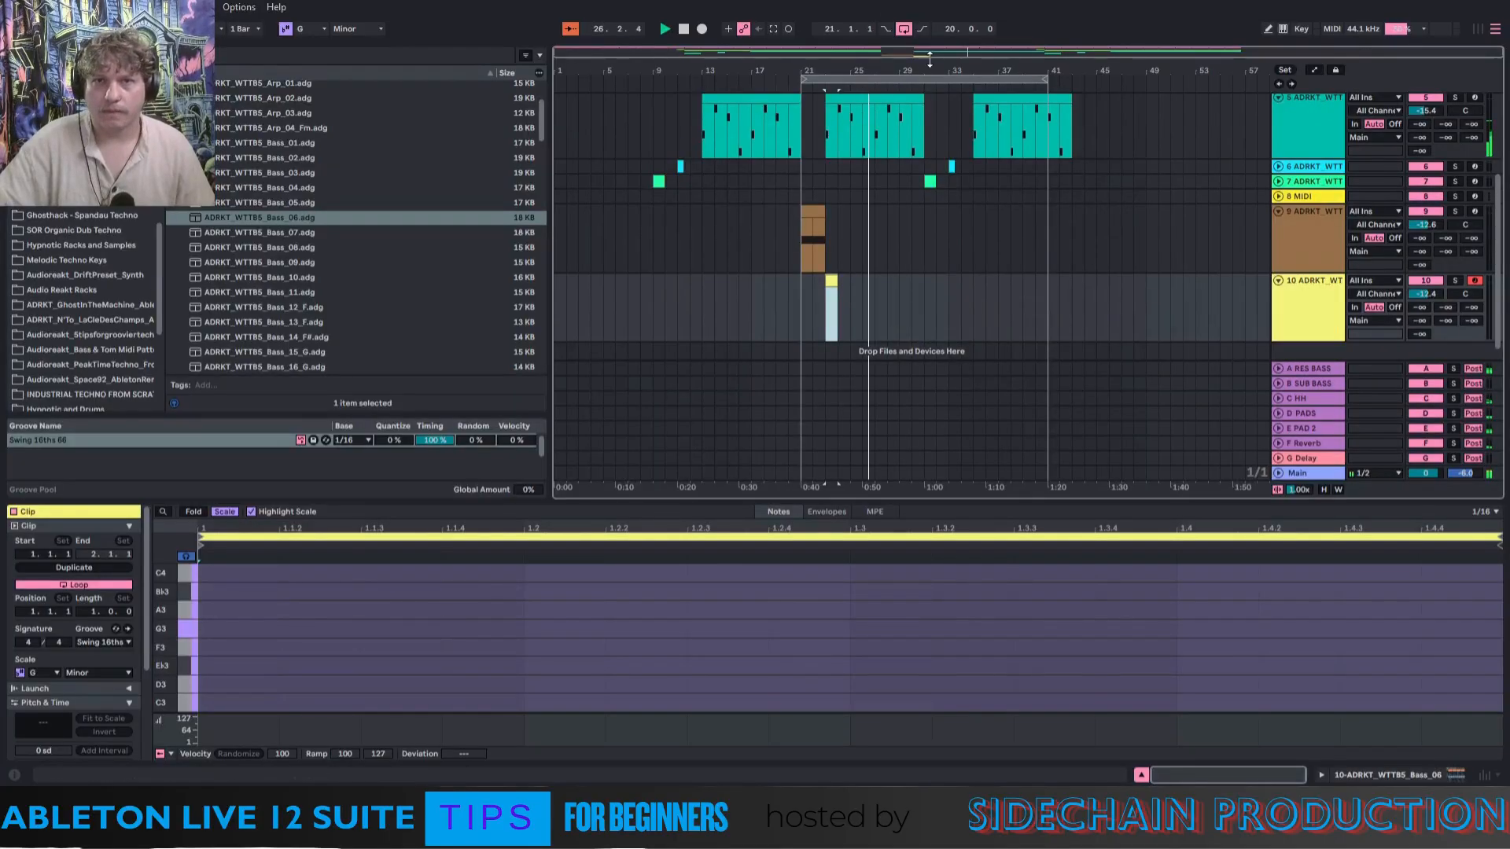
drag(926, 68, 925, 162)
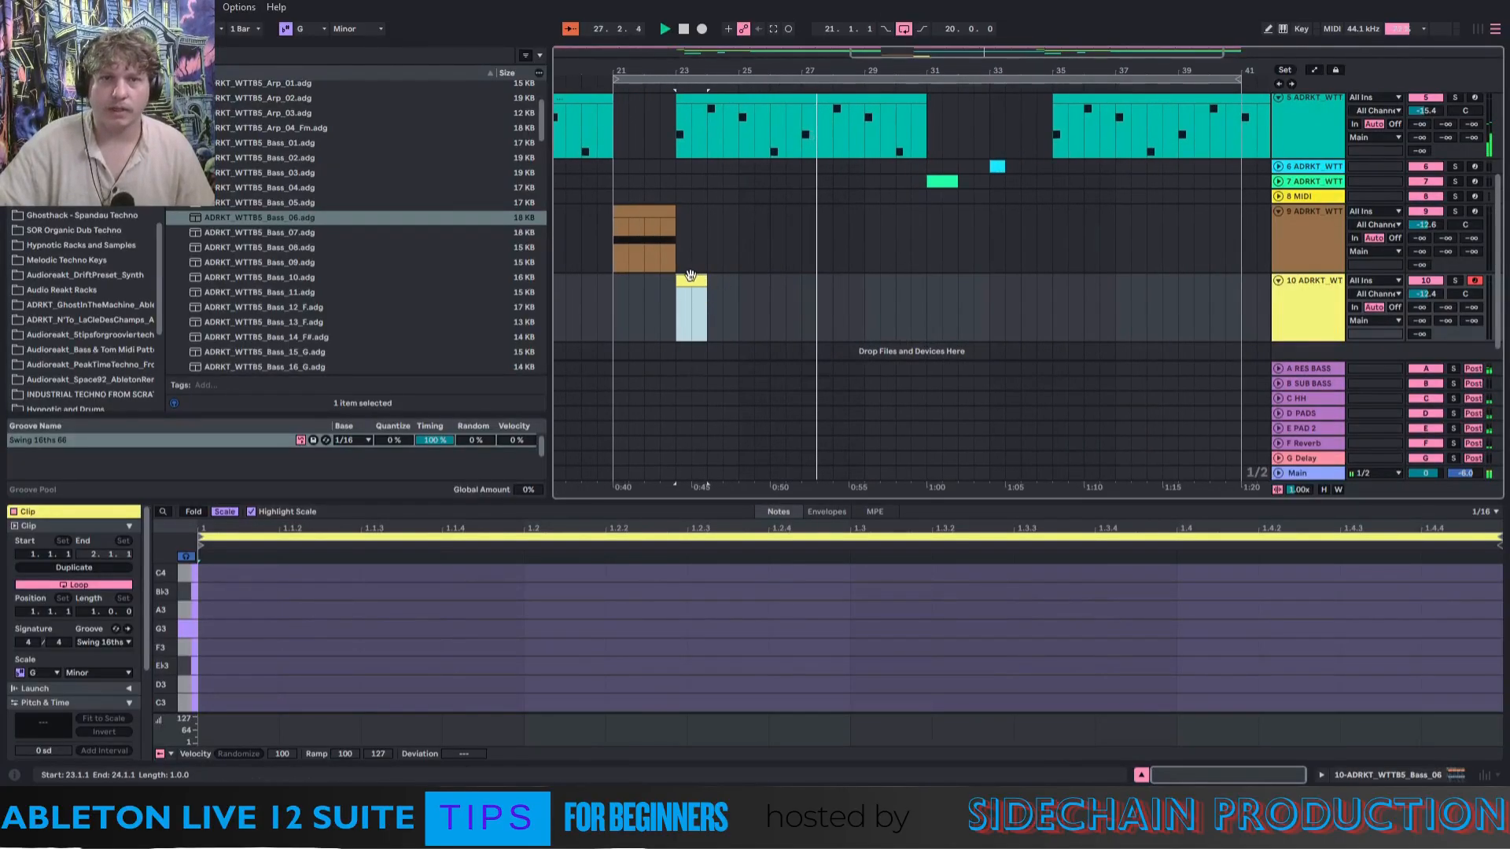
drag(698, 280, 956, 280)
right_click(748, 281)
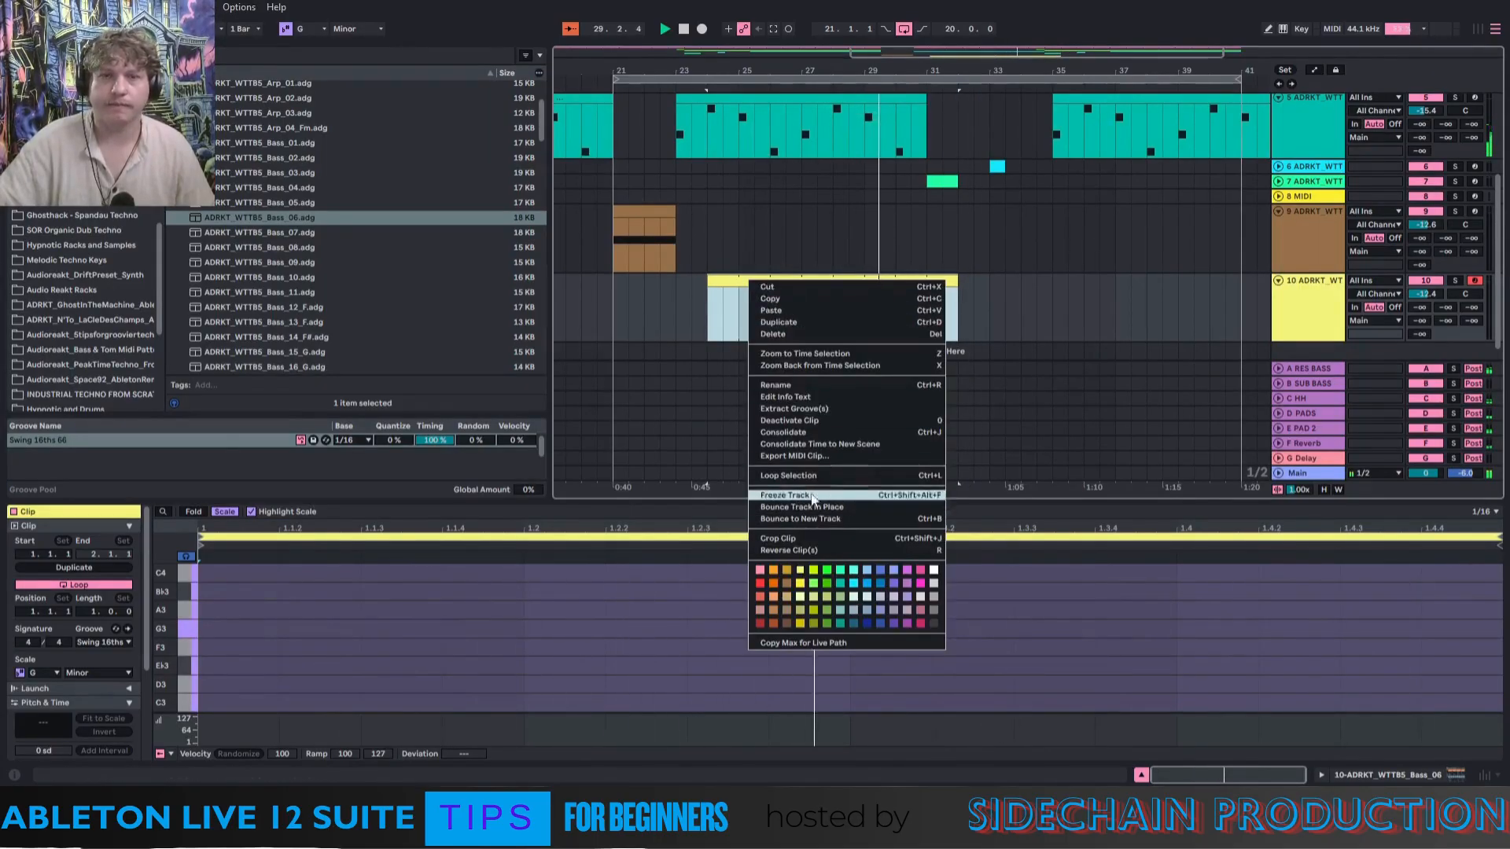
click(849, 435)
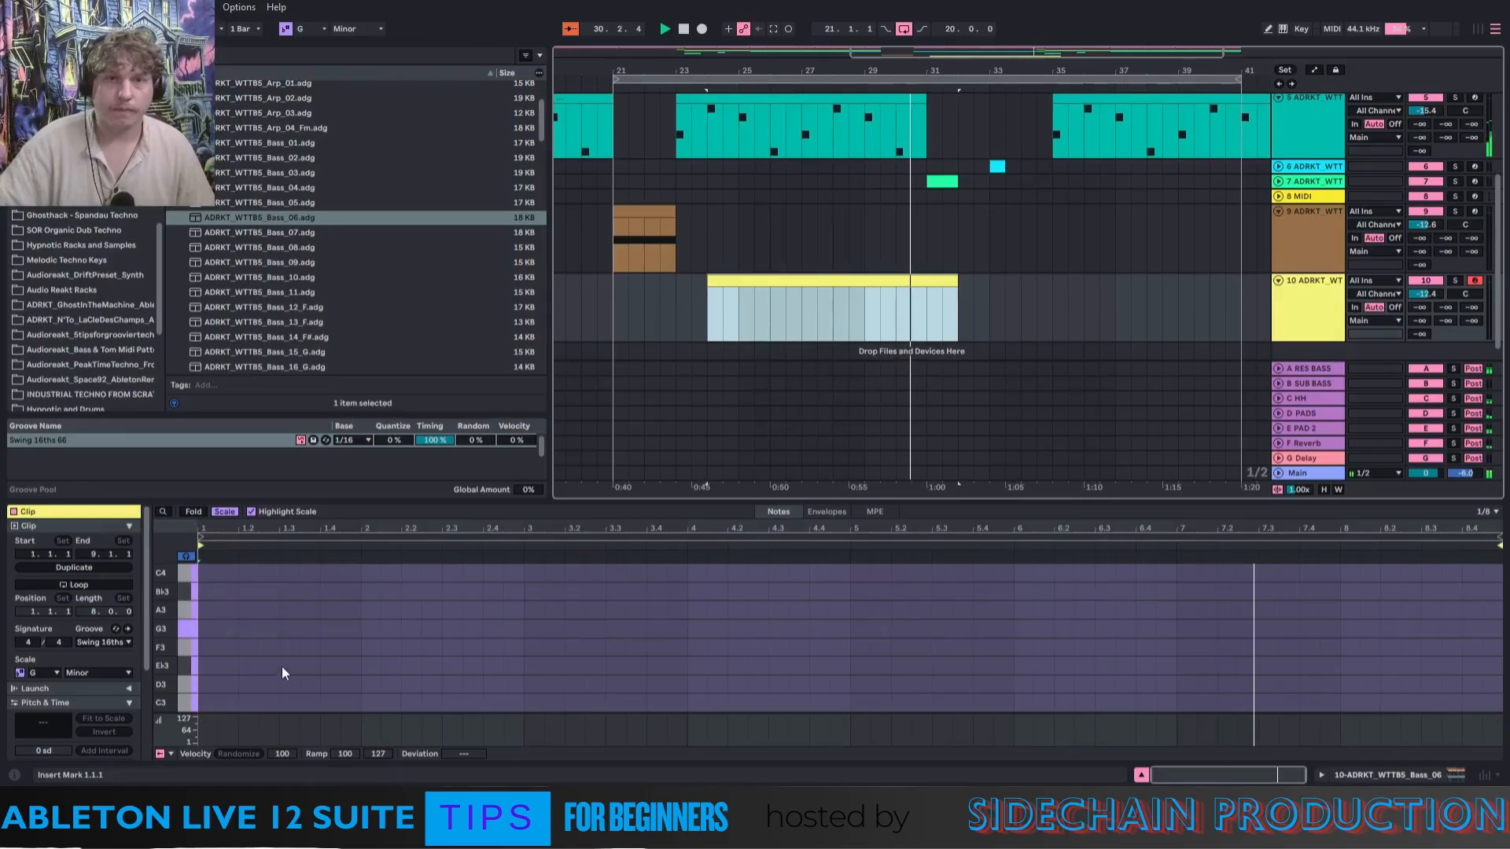
Add a one-beat G note at the start of the bass clip and transpose it down an octave to G1.
scroll(203, 667, down, 4)
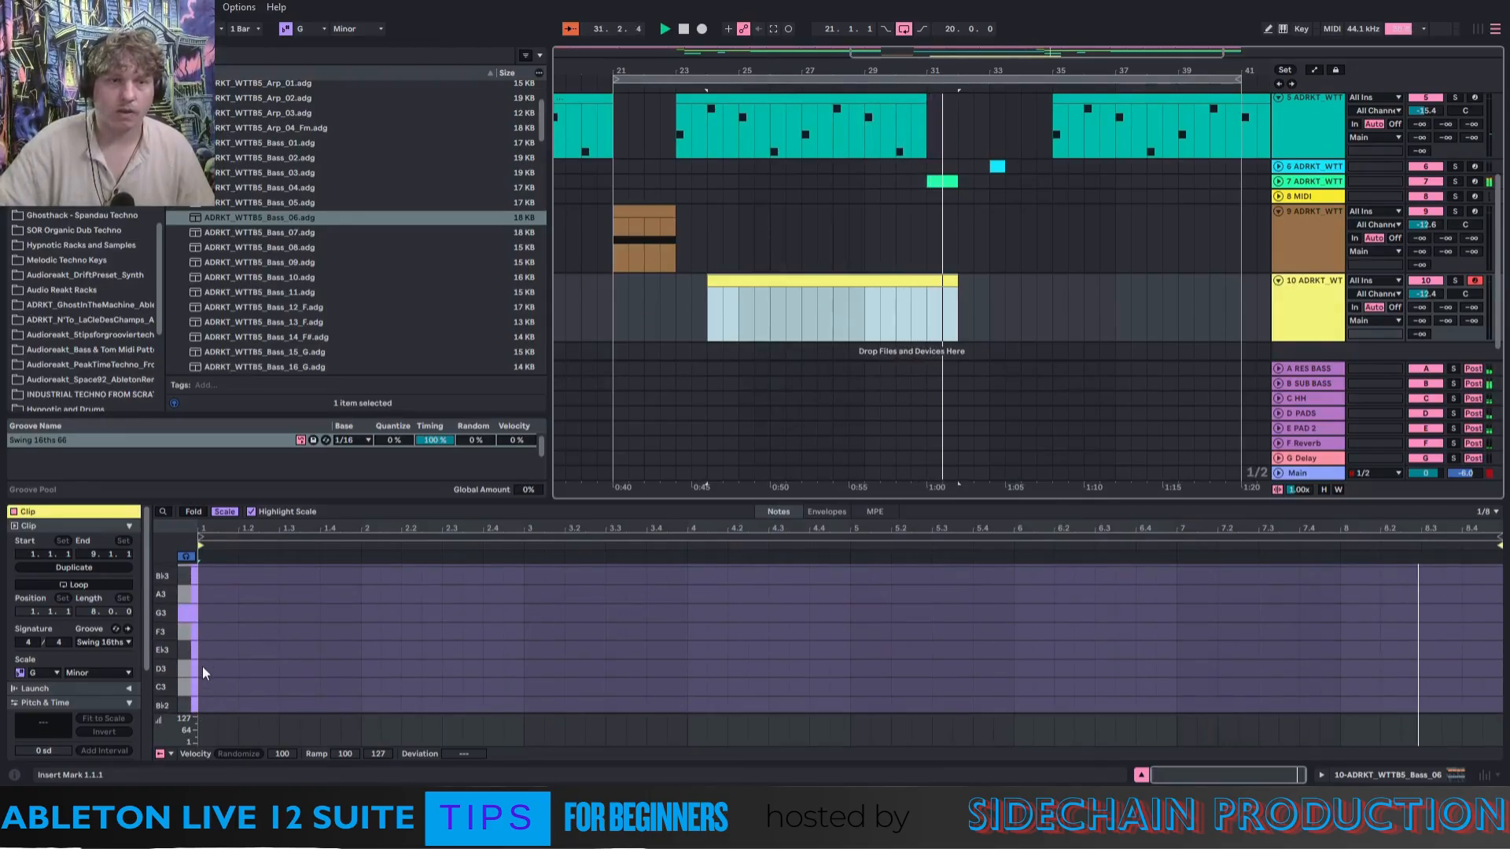
double_click(202, 695)
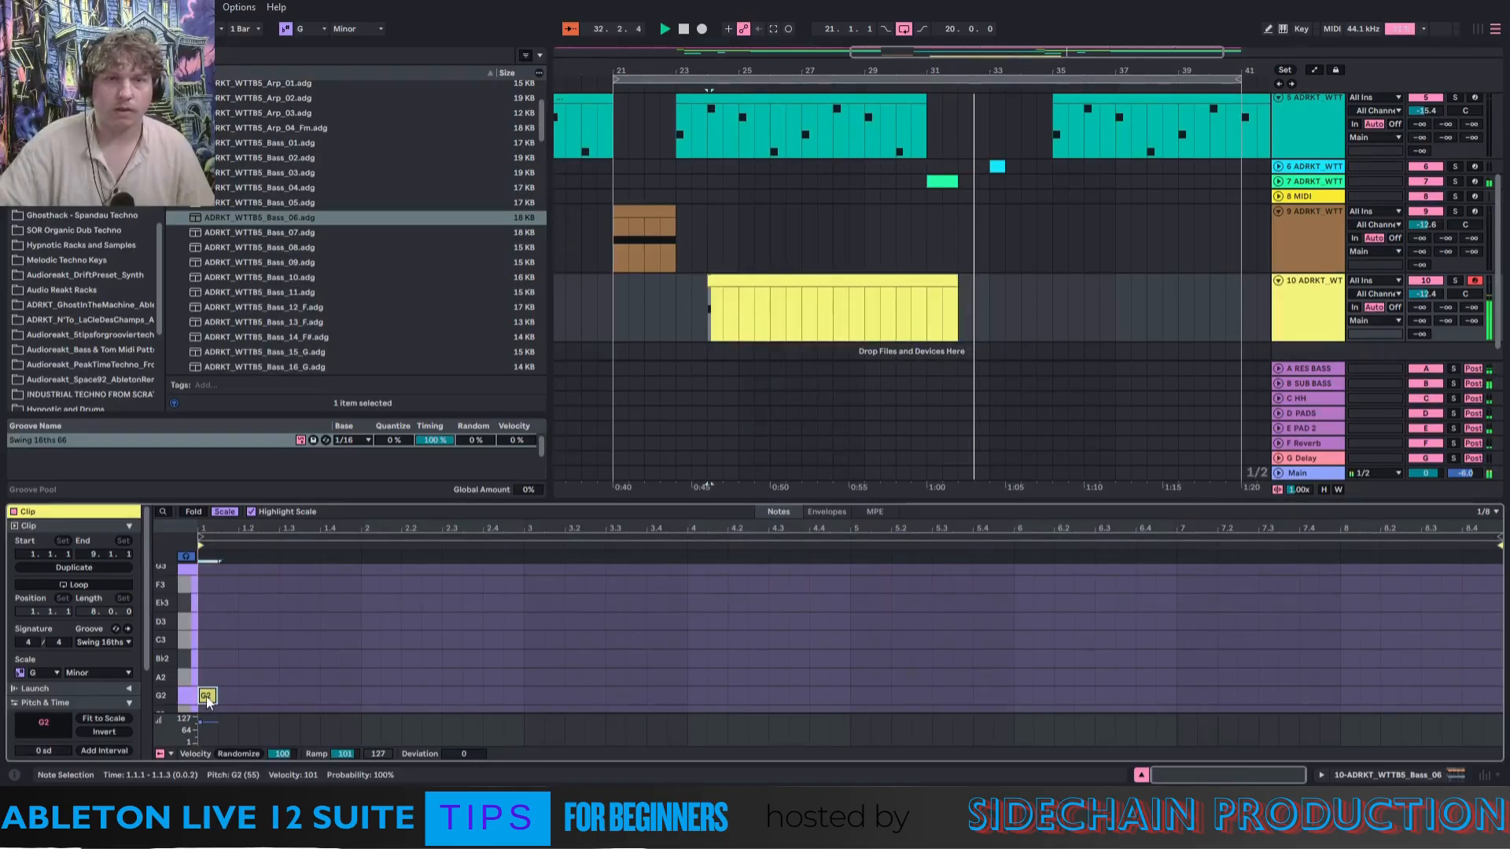
drag(231, 696, 238, 696)
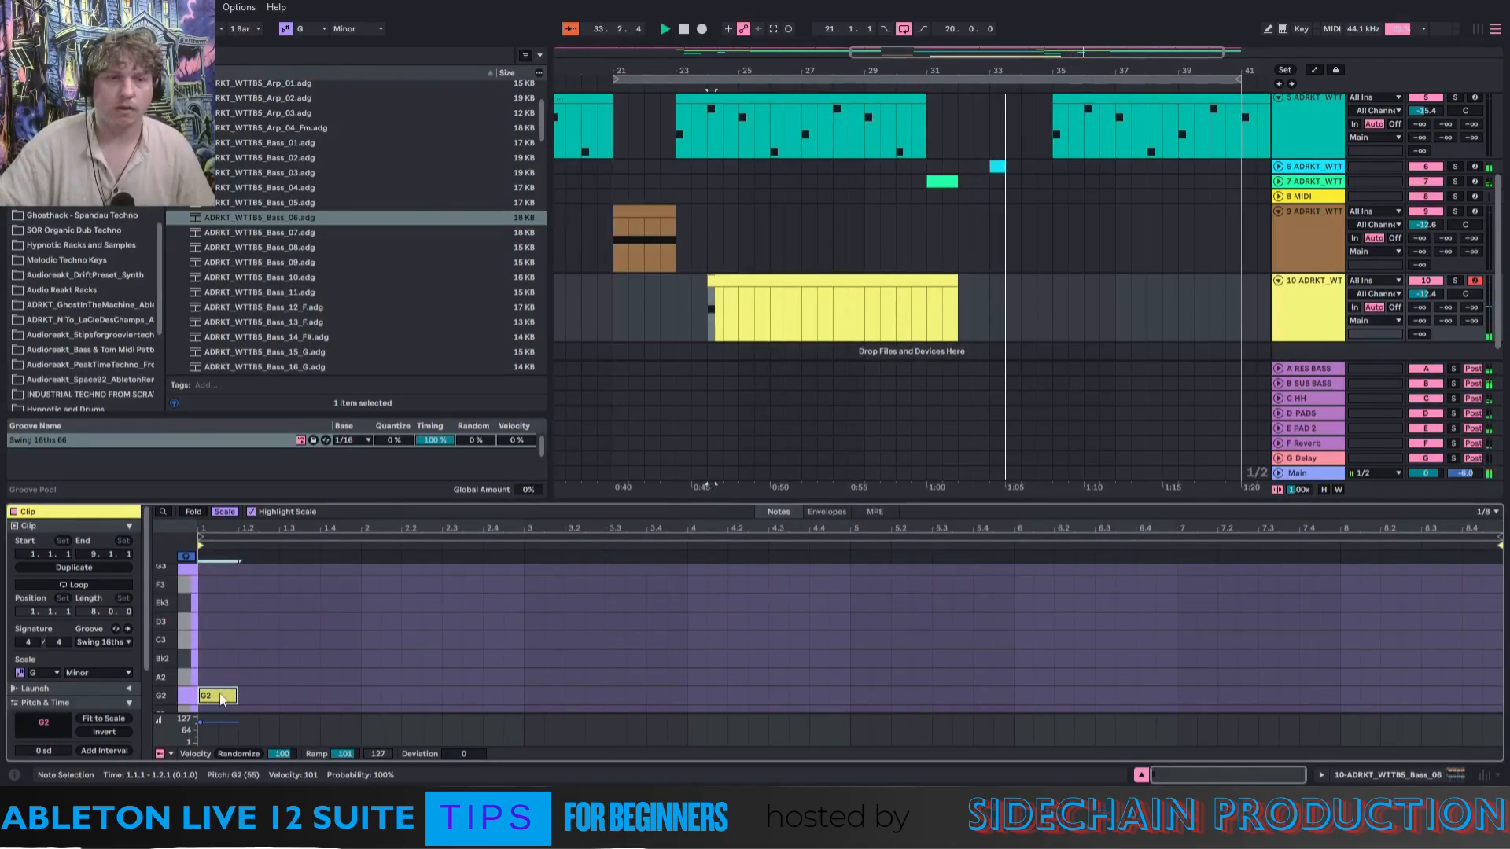
key(shift+Down)
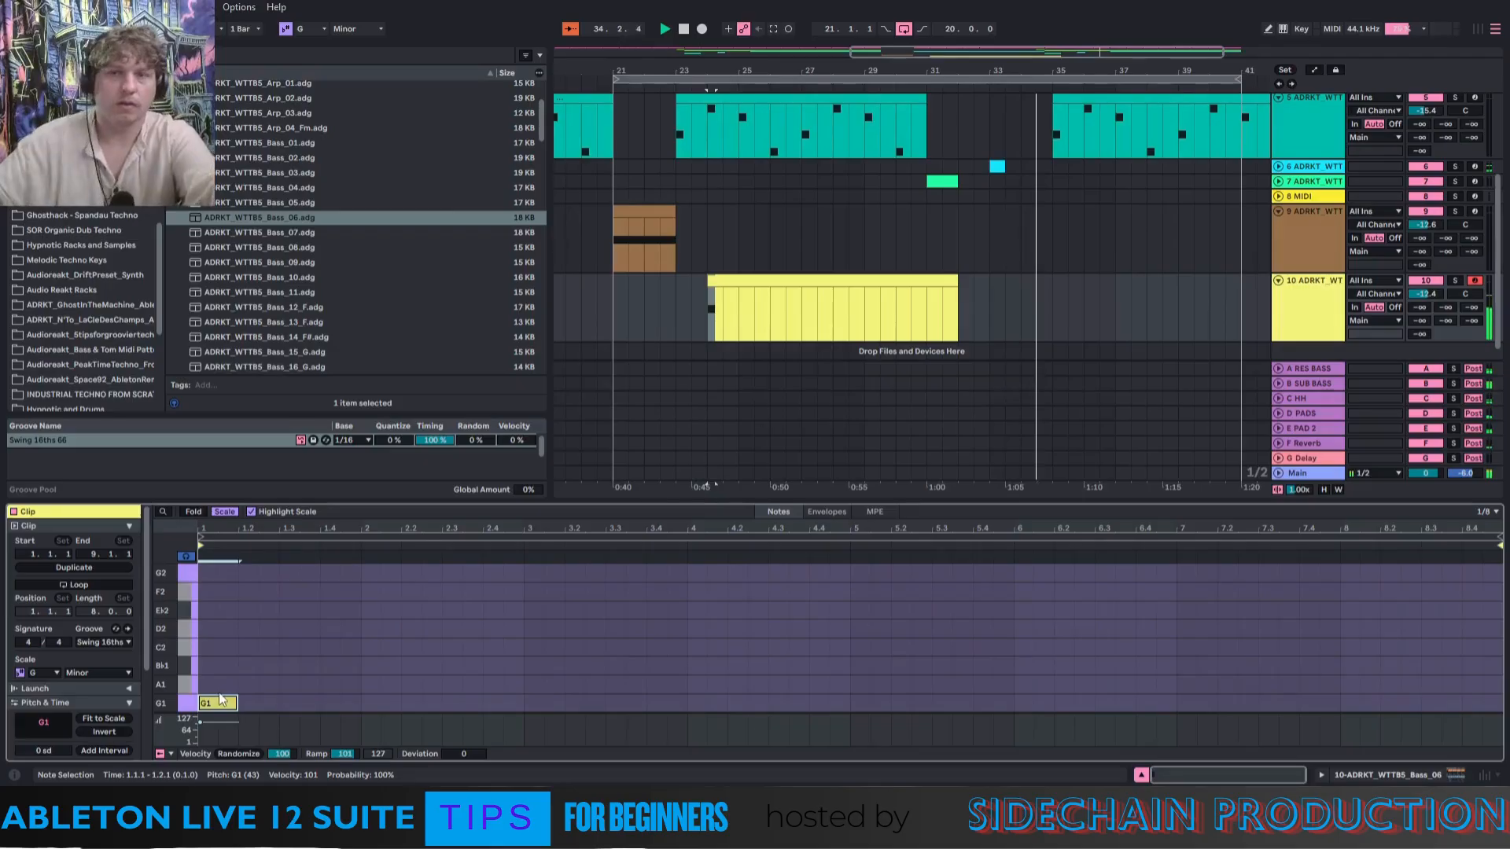
Move the bass clip half a bar earlier so it starts at 23.3.1, playing from 23.1.1 to check the timing.
click(673, 310)
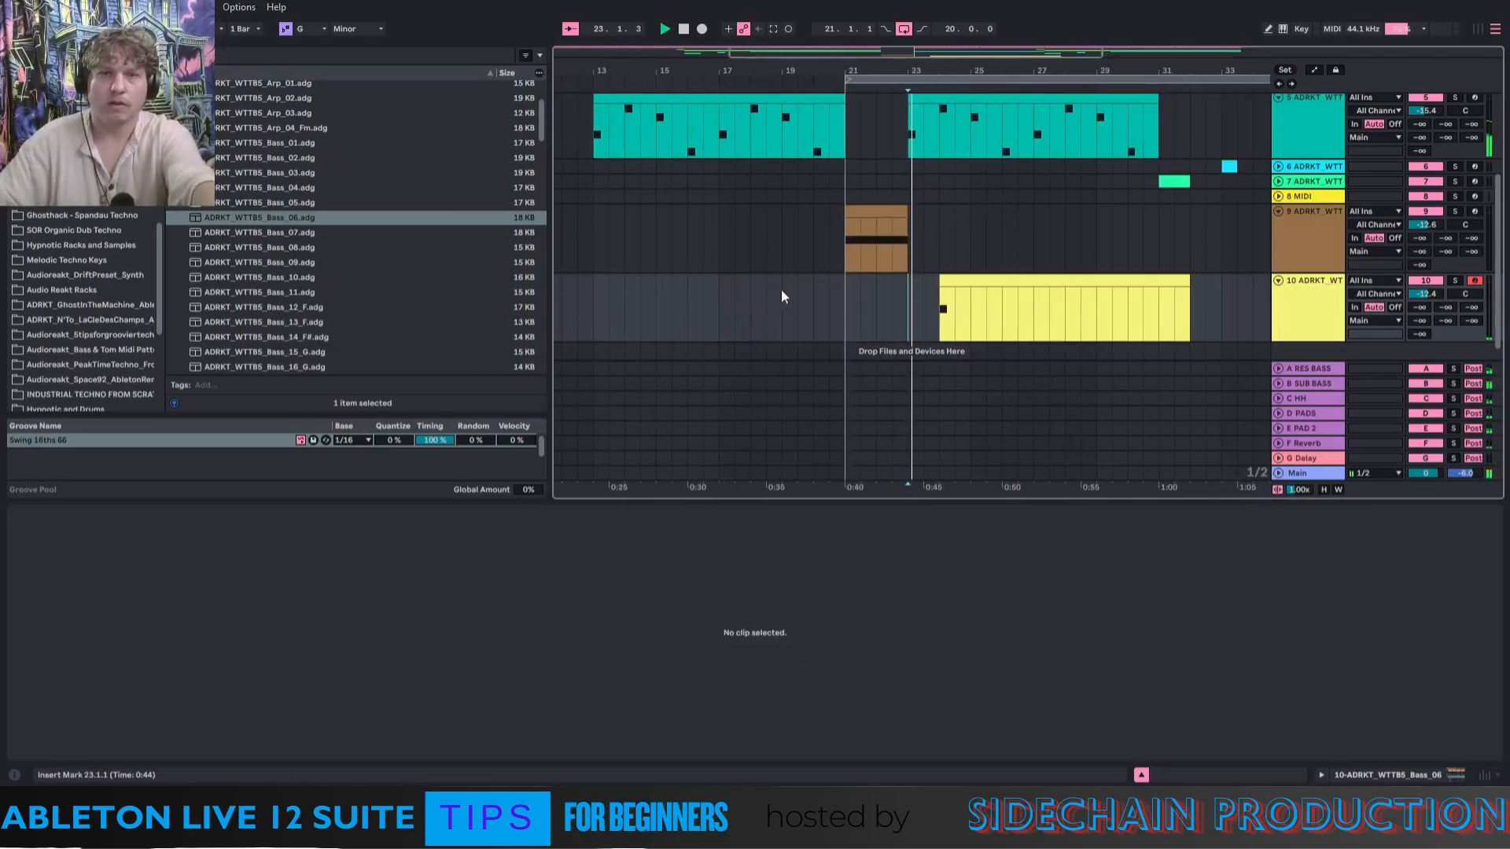
click(964, 282)
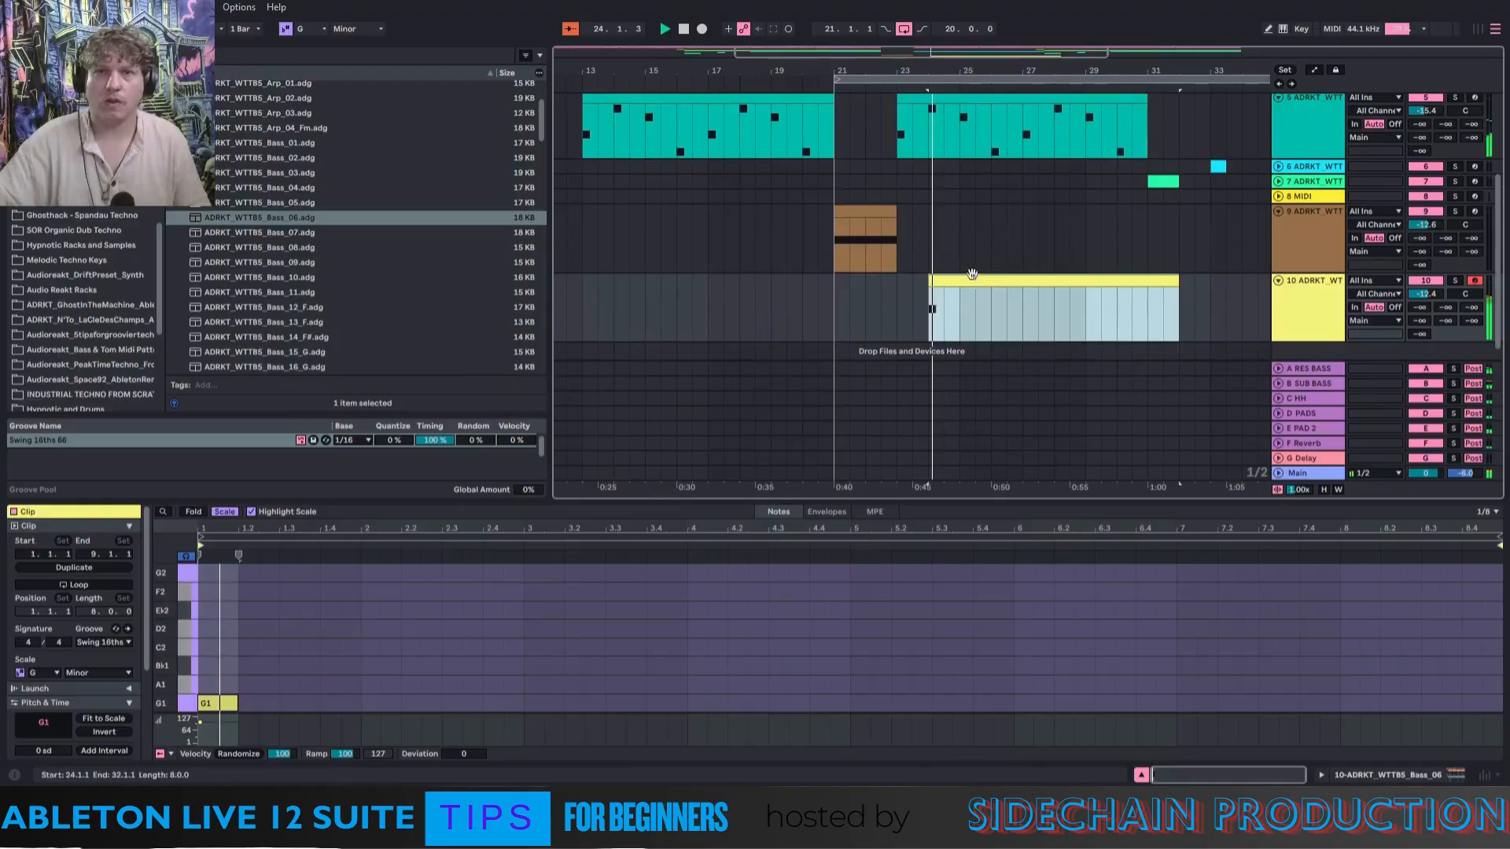
drag(964, 282, 961, 286)
click(899, 291)
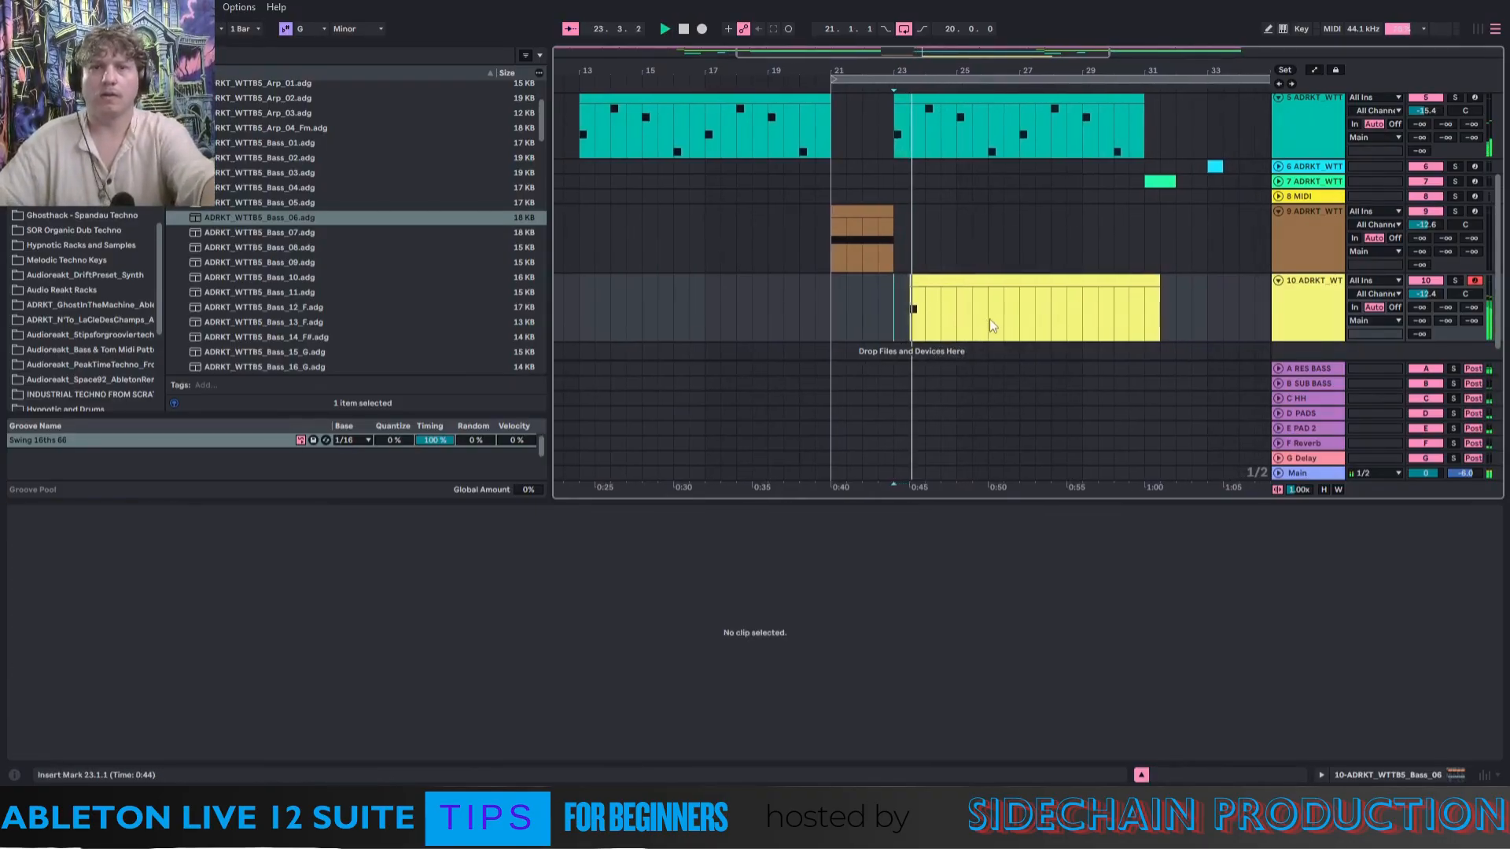
Add a one-beat B♭1 note to the bass clip, place it at 2.1.1 and play from 23.1.1.
click(921, 282)
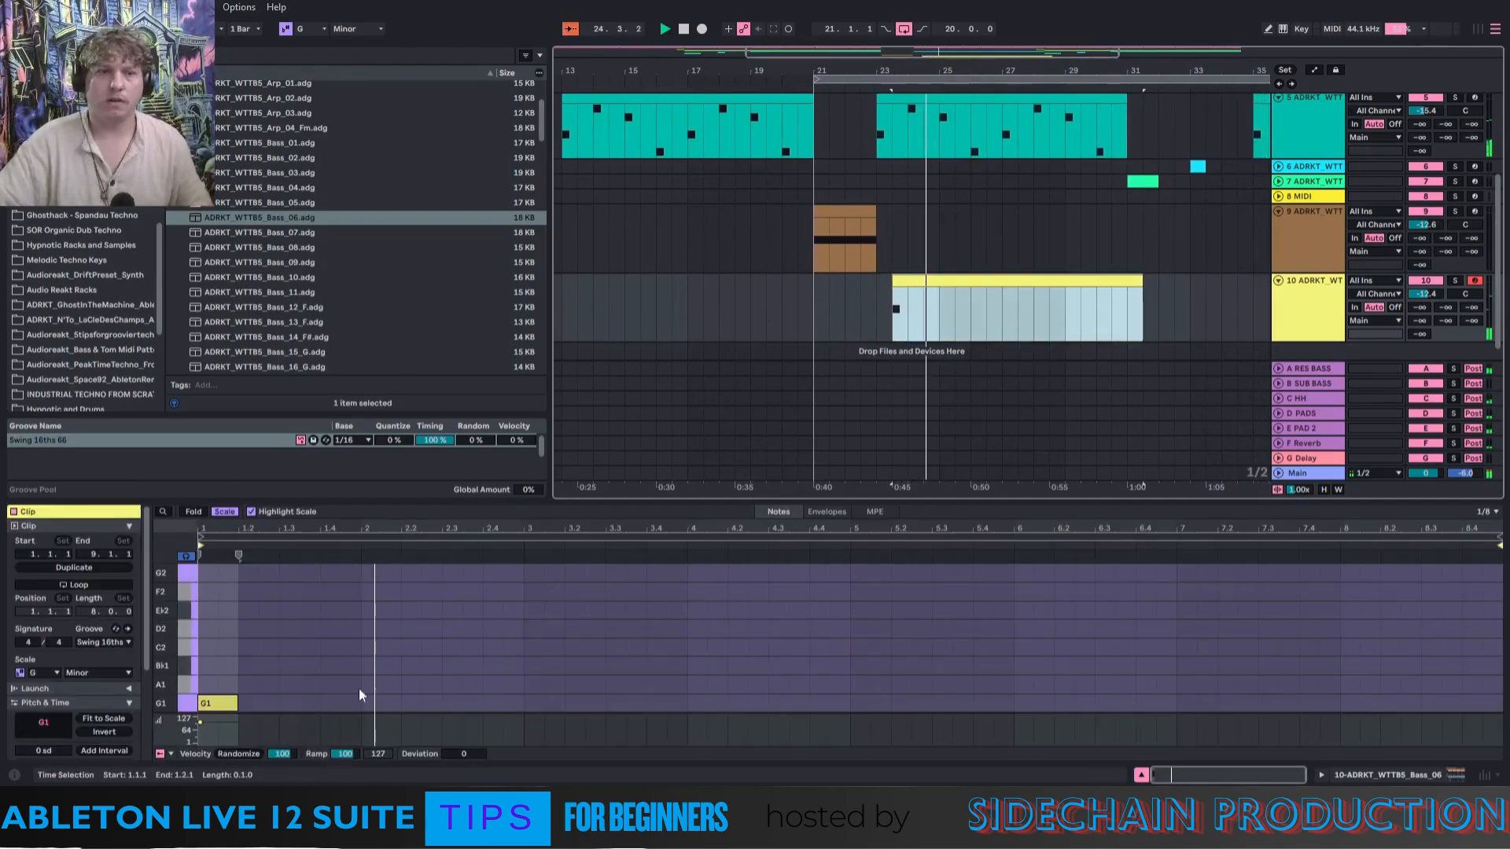
double_click(327, 710)
drag(337, 707, 346, 675)
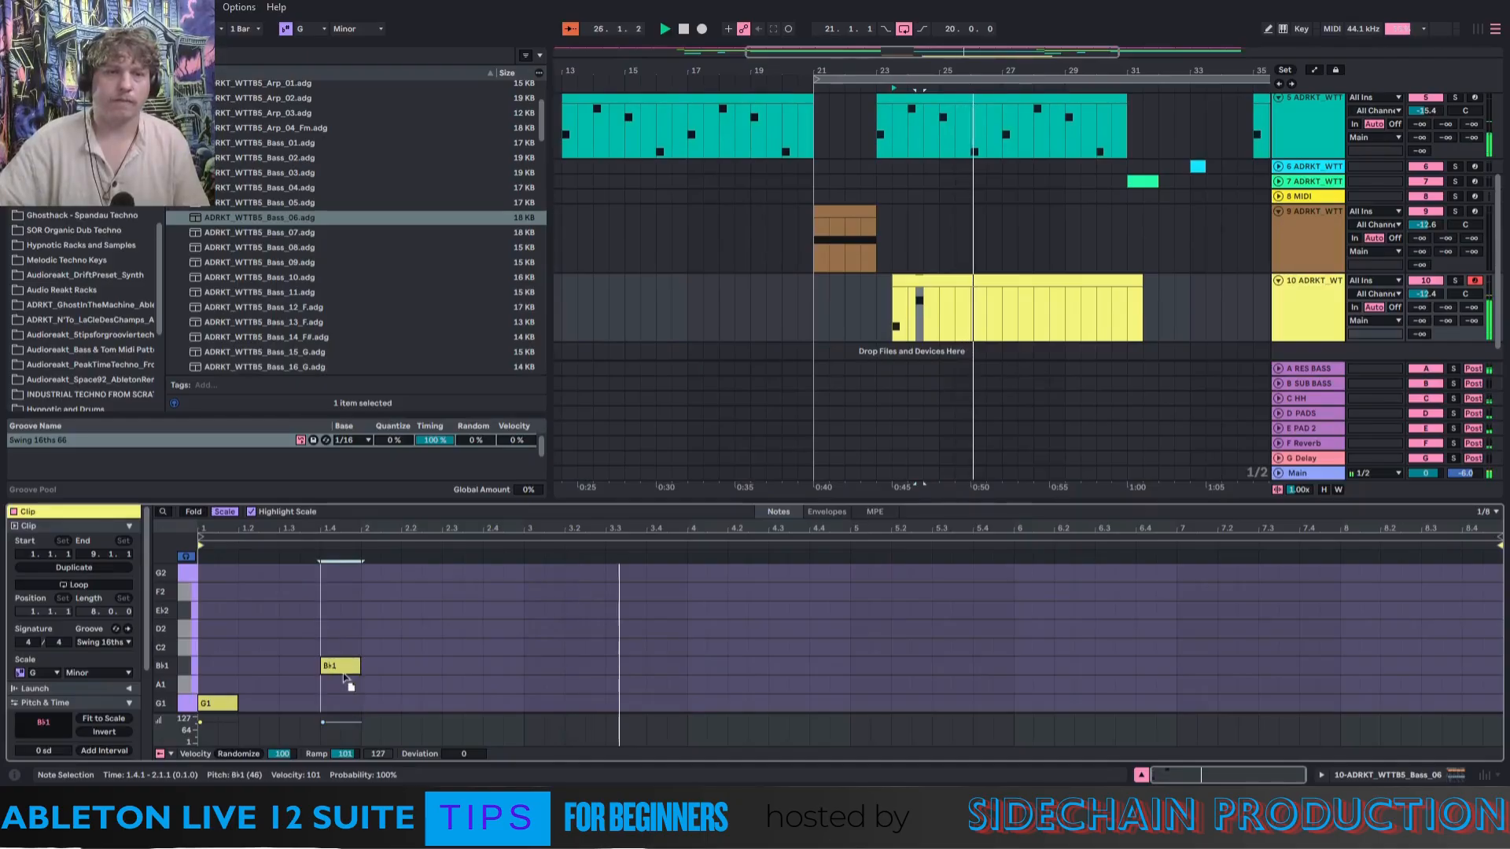
click(872, 291)
click(951, 290)
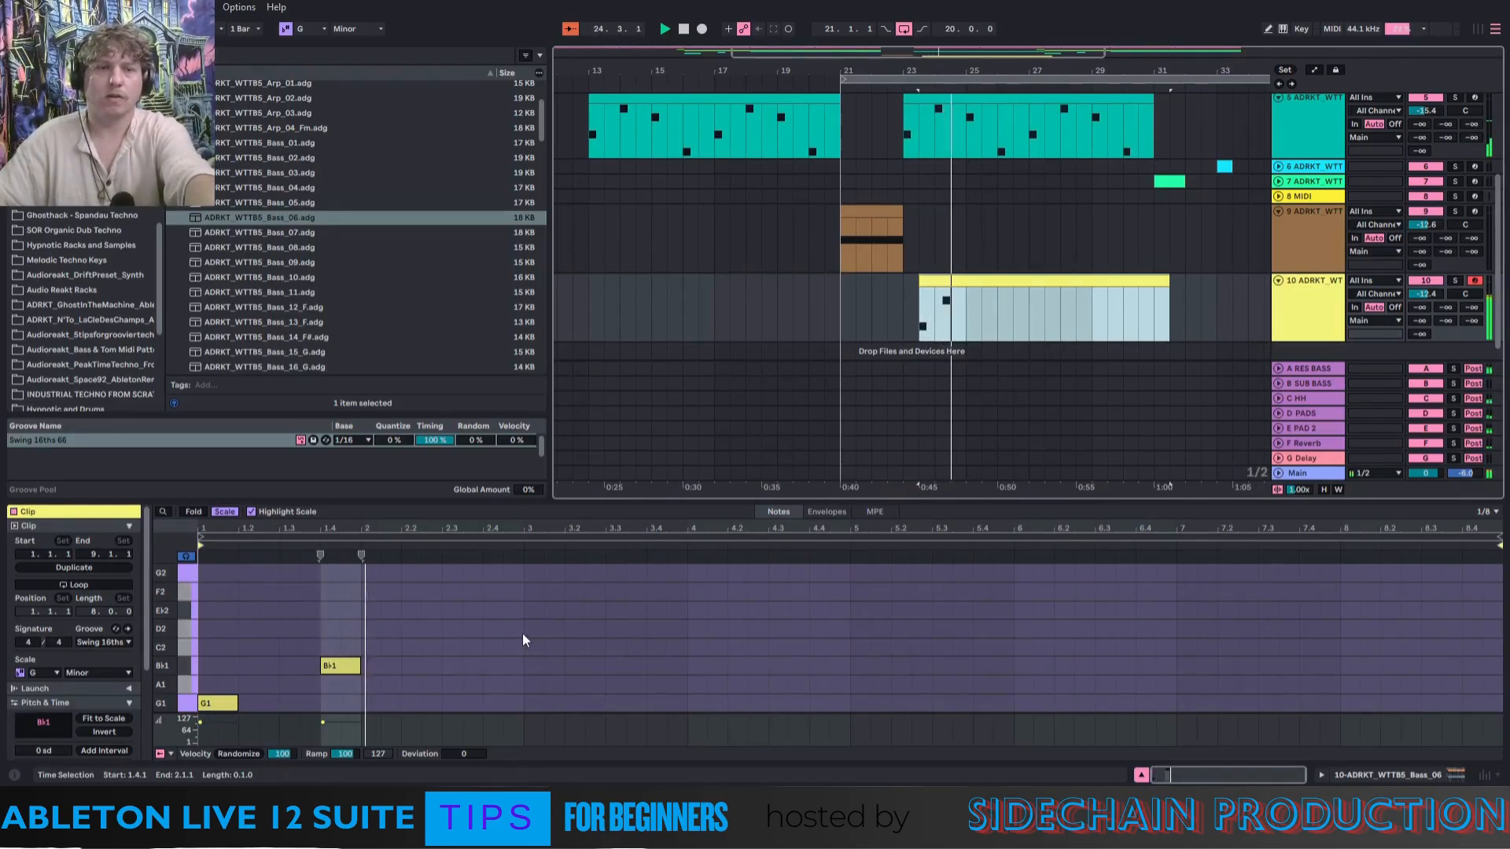
drag(342, 667, 385, 667)
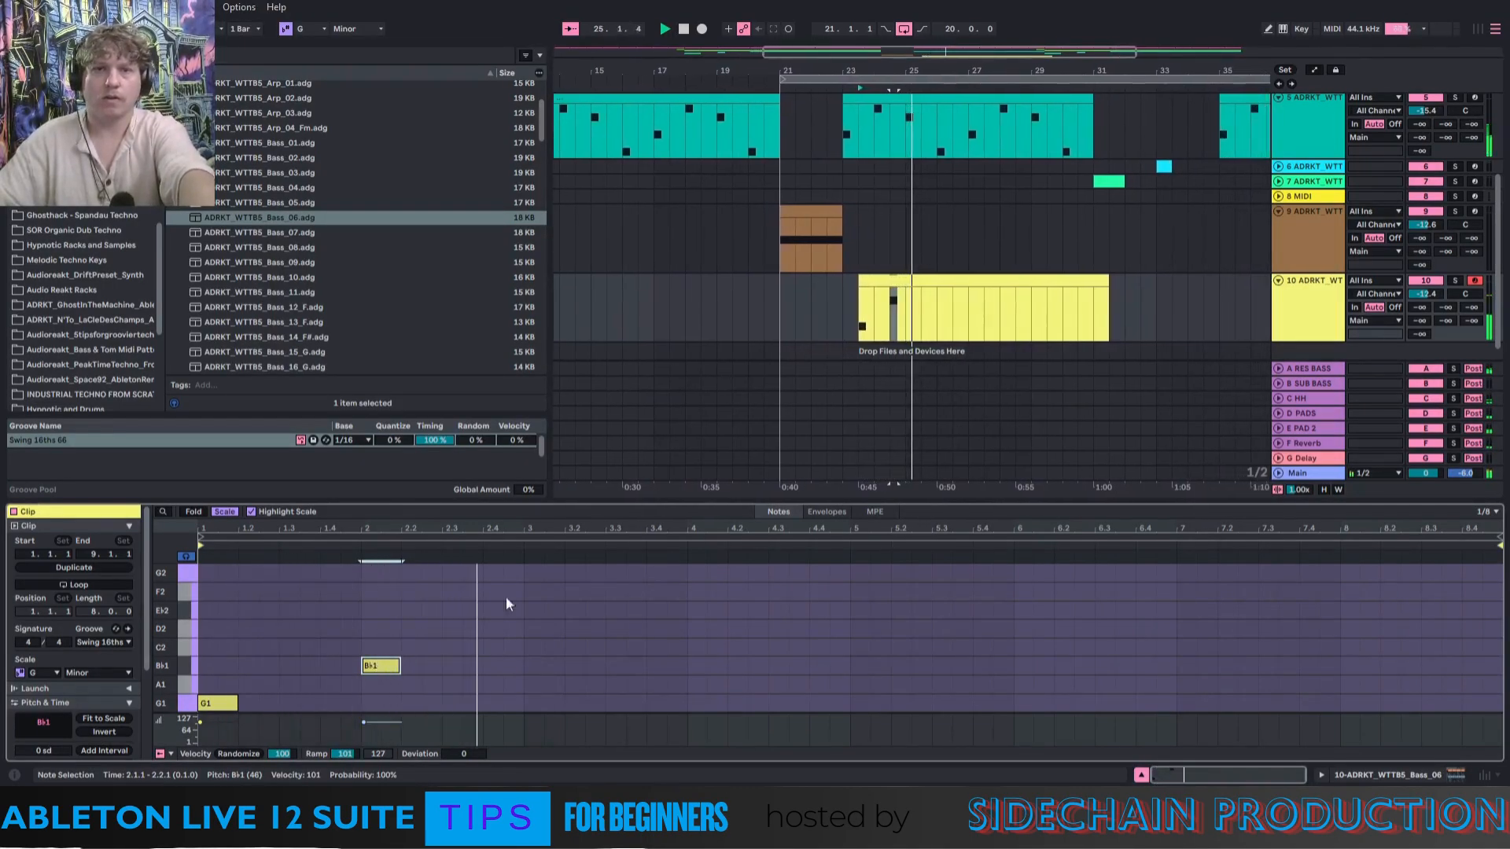
click(826, 293)
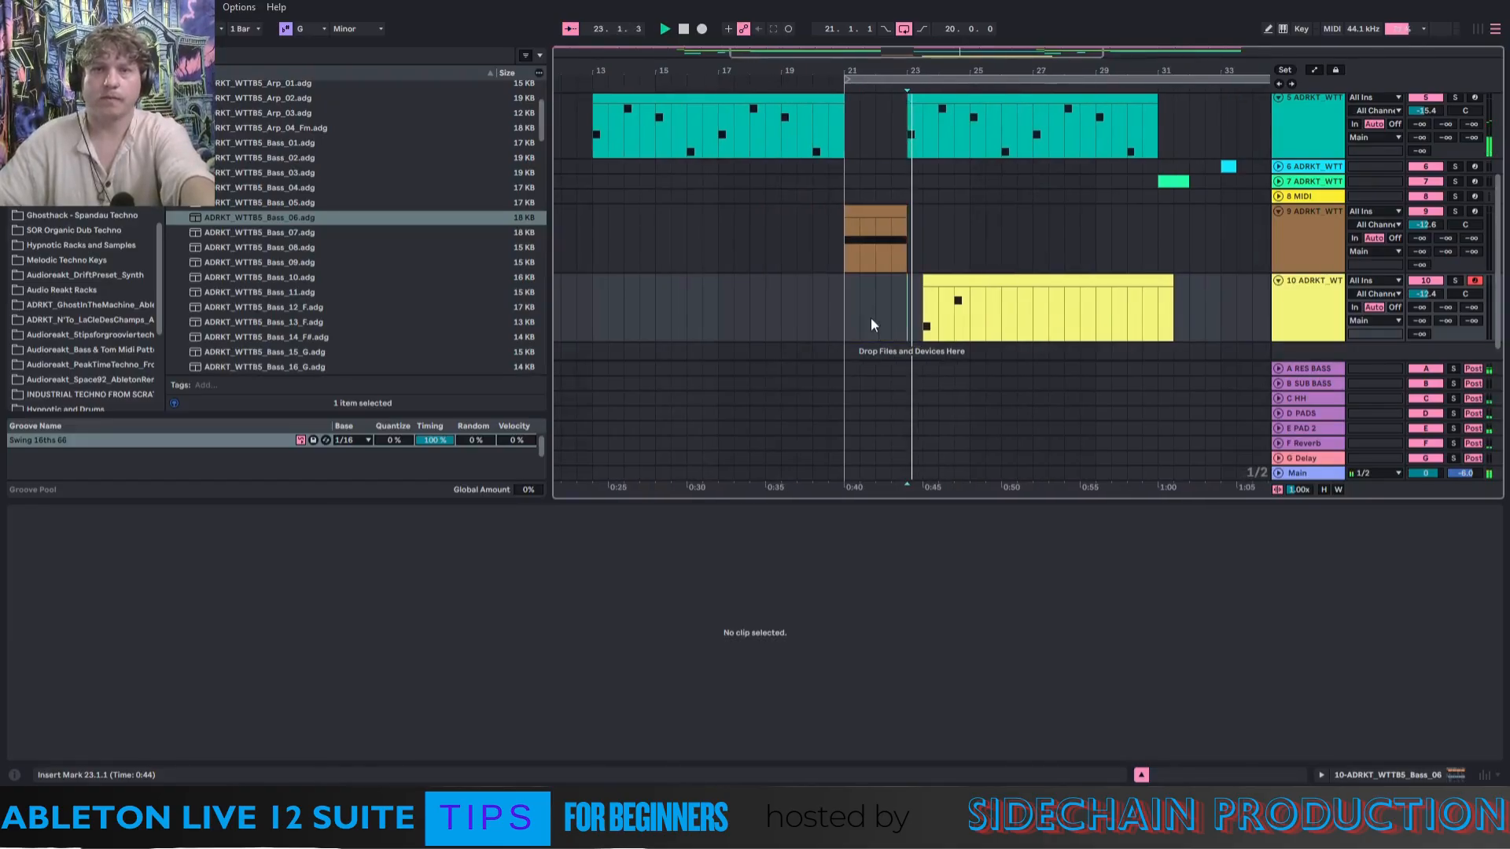
Add one-beat notes A1 at 3.1.1 and F1 at 4.1.1 to the bass clip and play from 23.1.1.
click(936, 280)
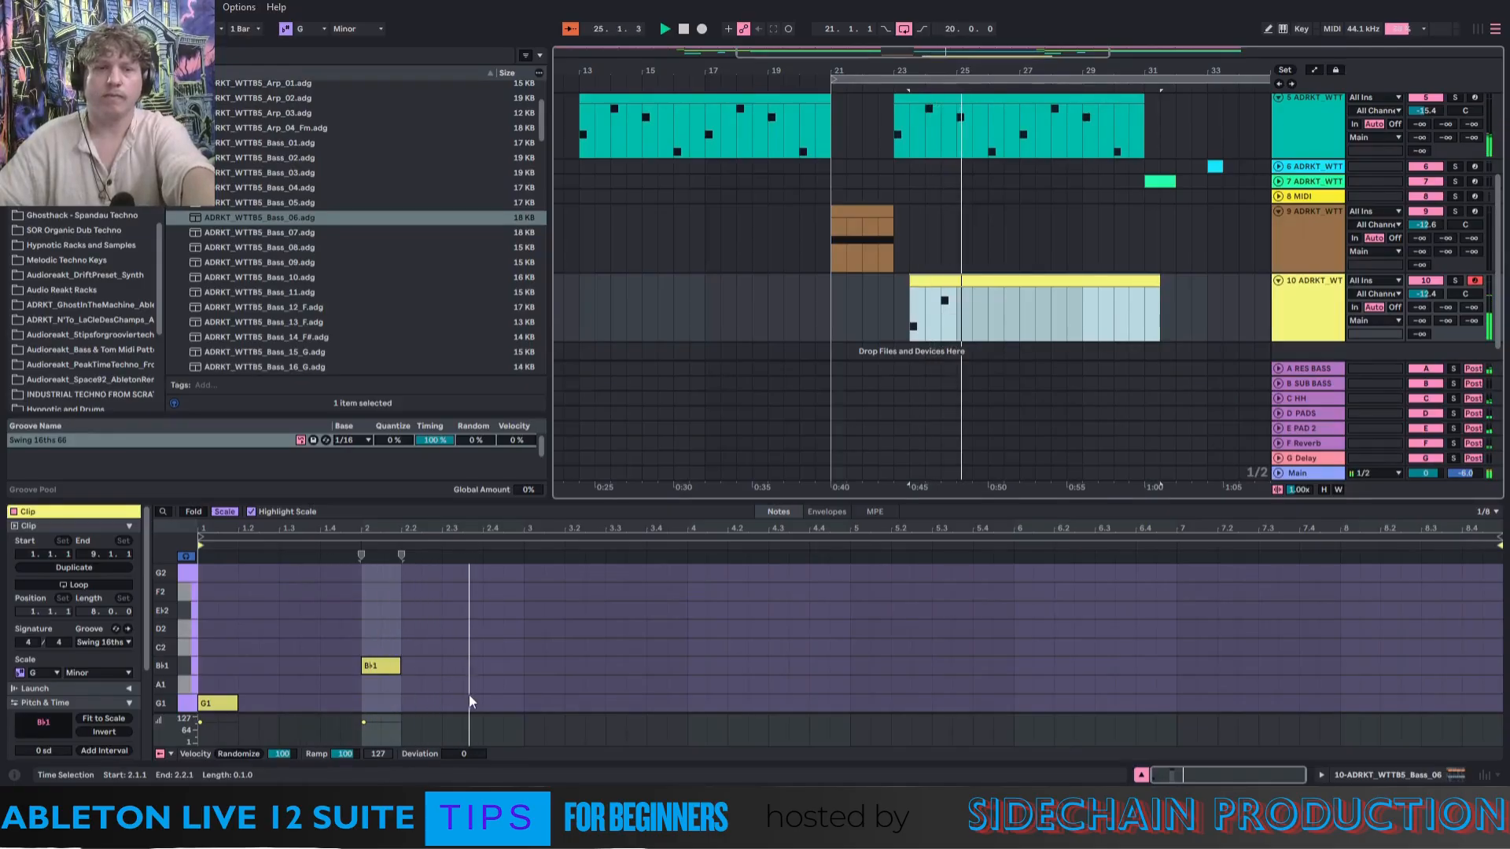
double_click(534, 685)
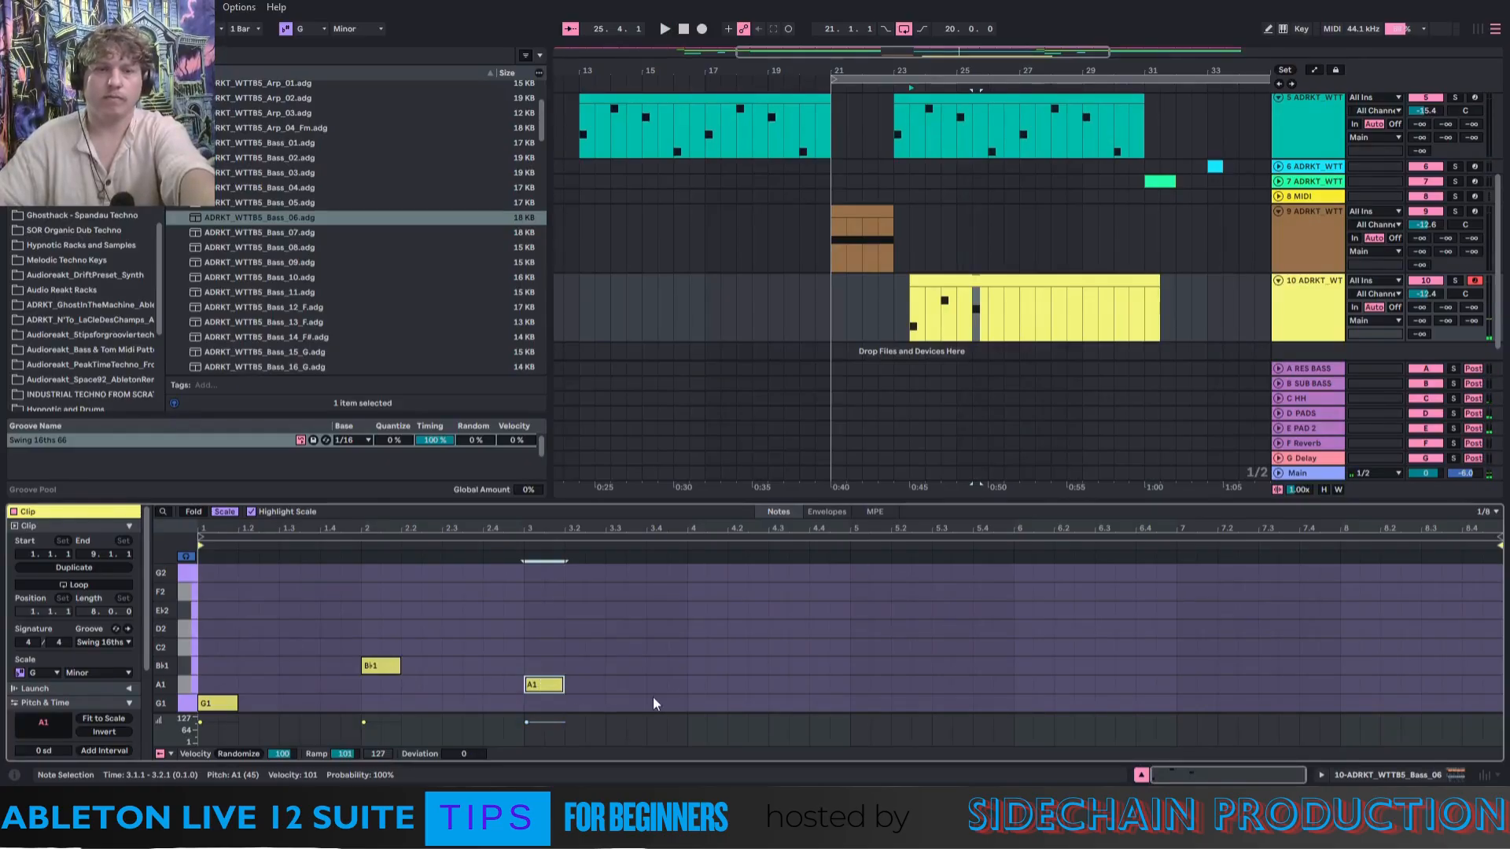
scroll(653, 697, down, 2)
double_click(696, 690)
drag(705, 691, 728, 691)
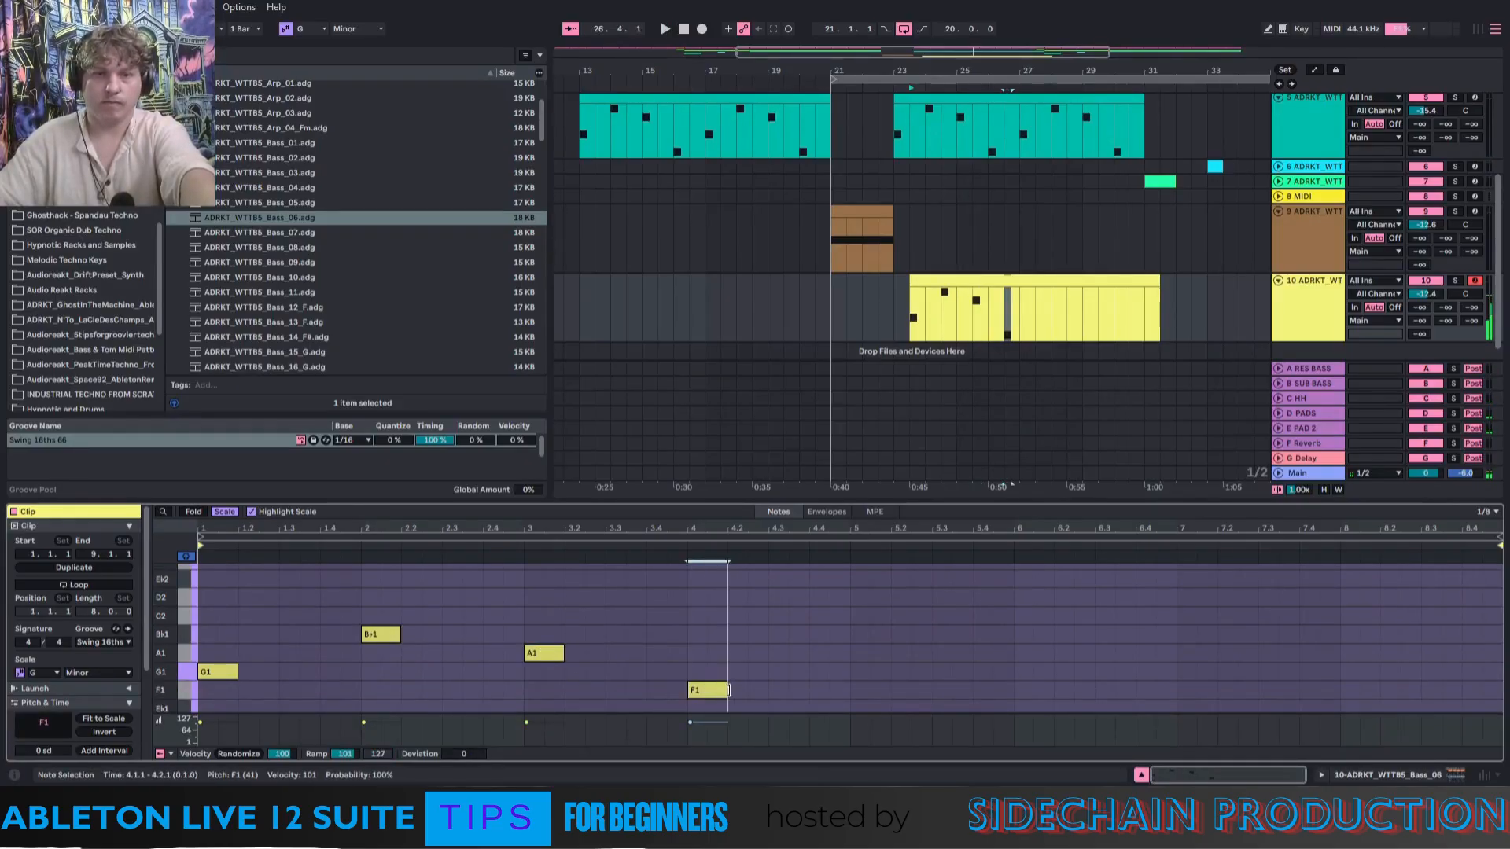
click(890, 304)
key(space)
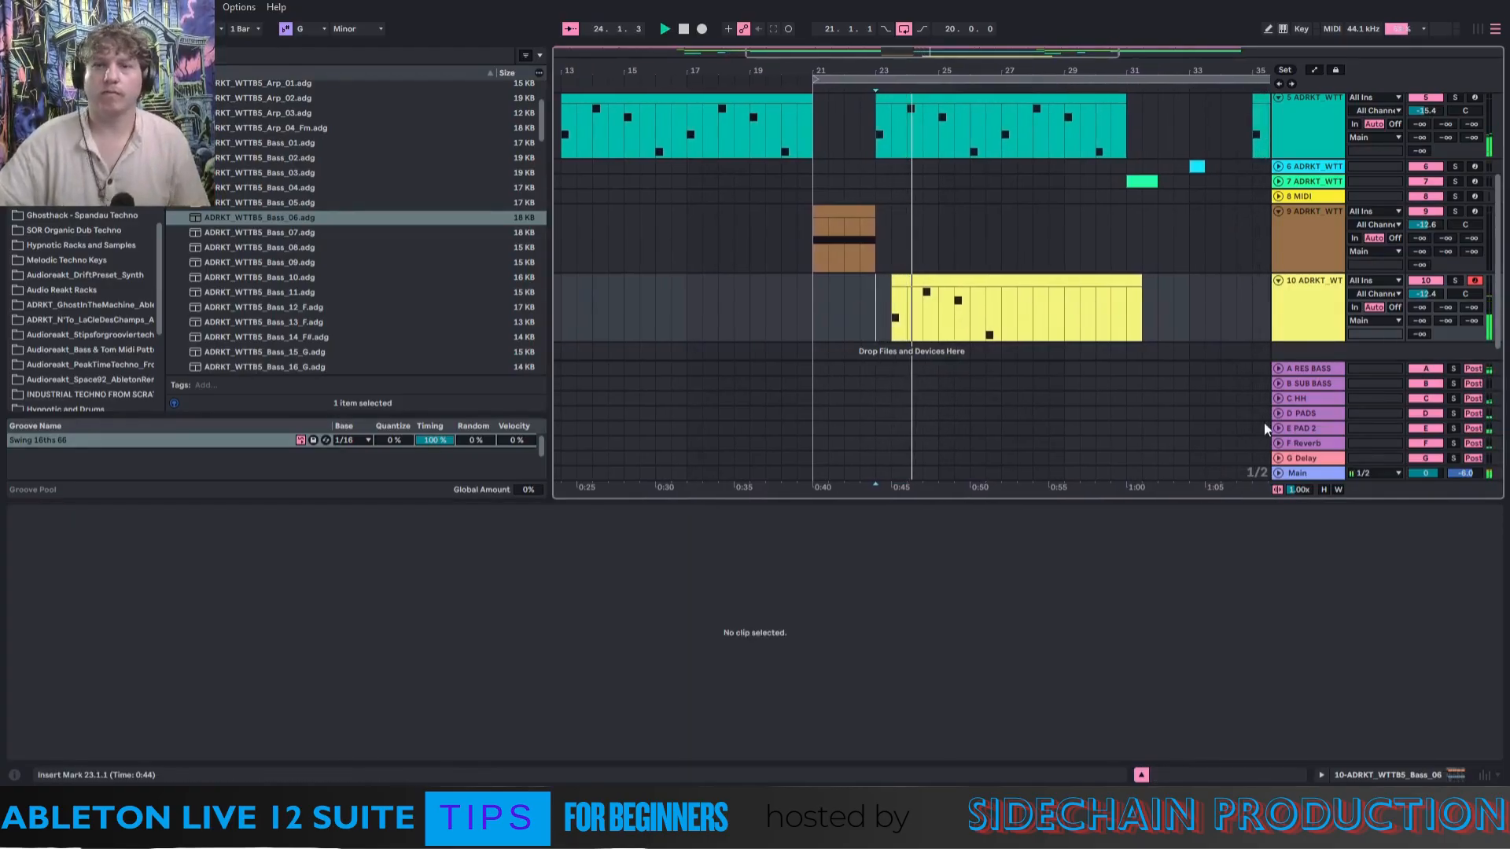
Duplicate the four-bar bass note pattern into bars 5 to 8 of the clip.
click(968, 281)
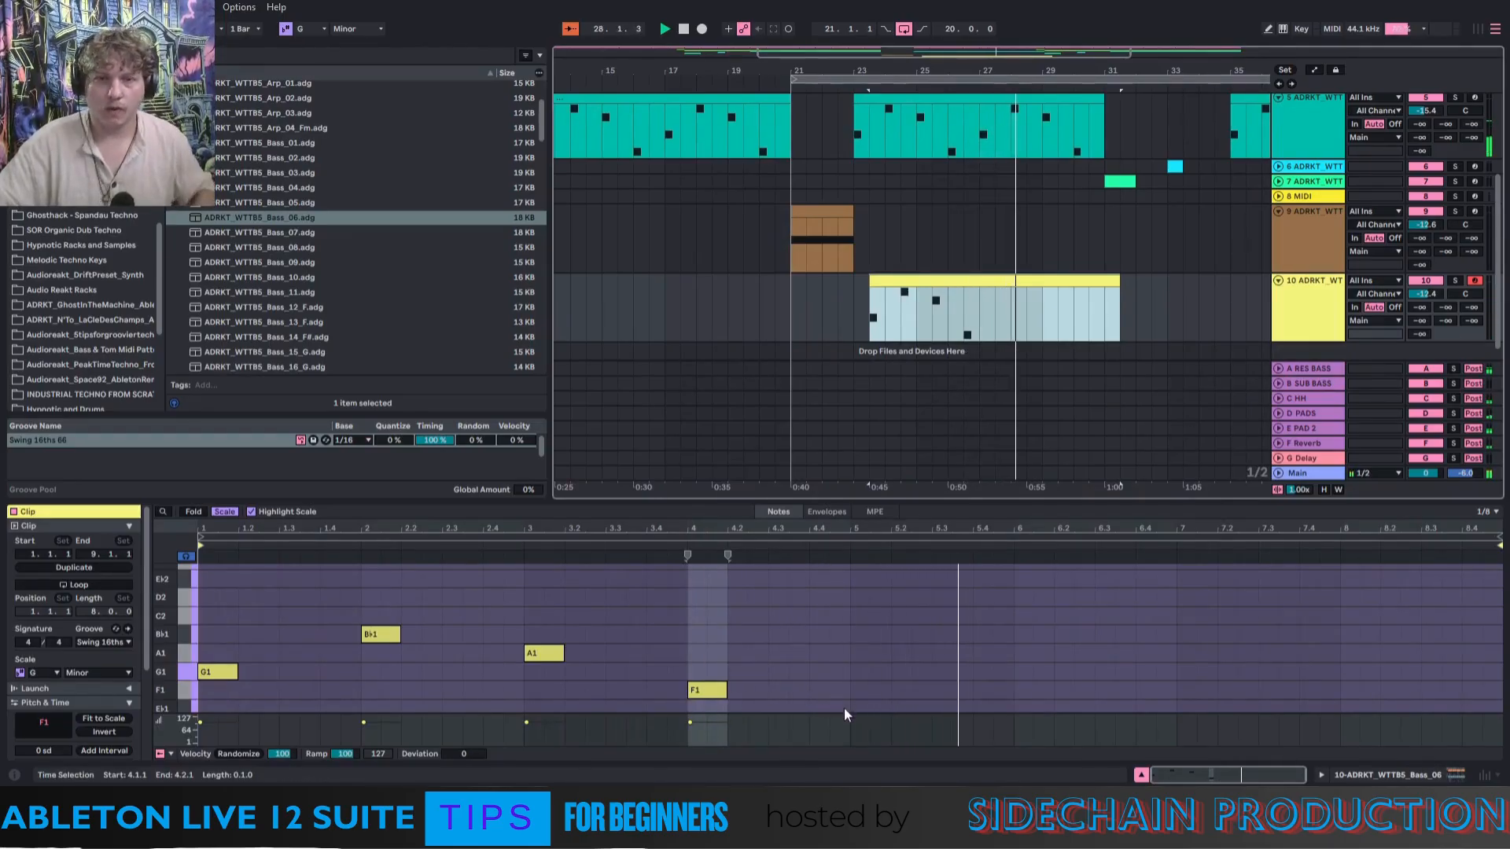
drag(844, 707, 201, 590)
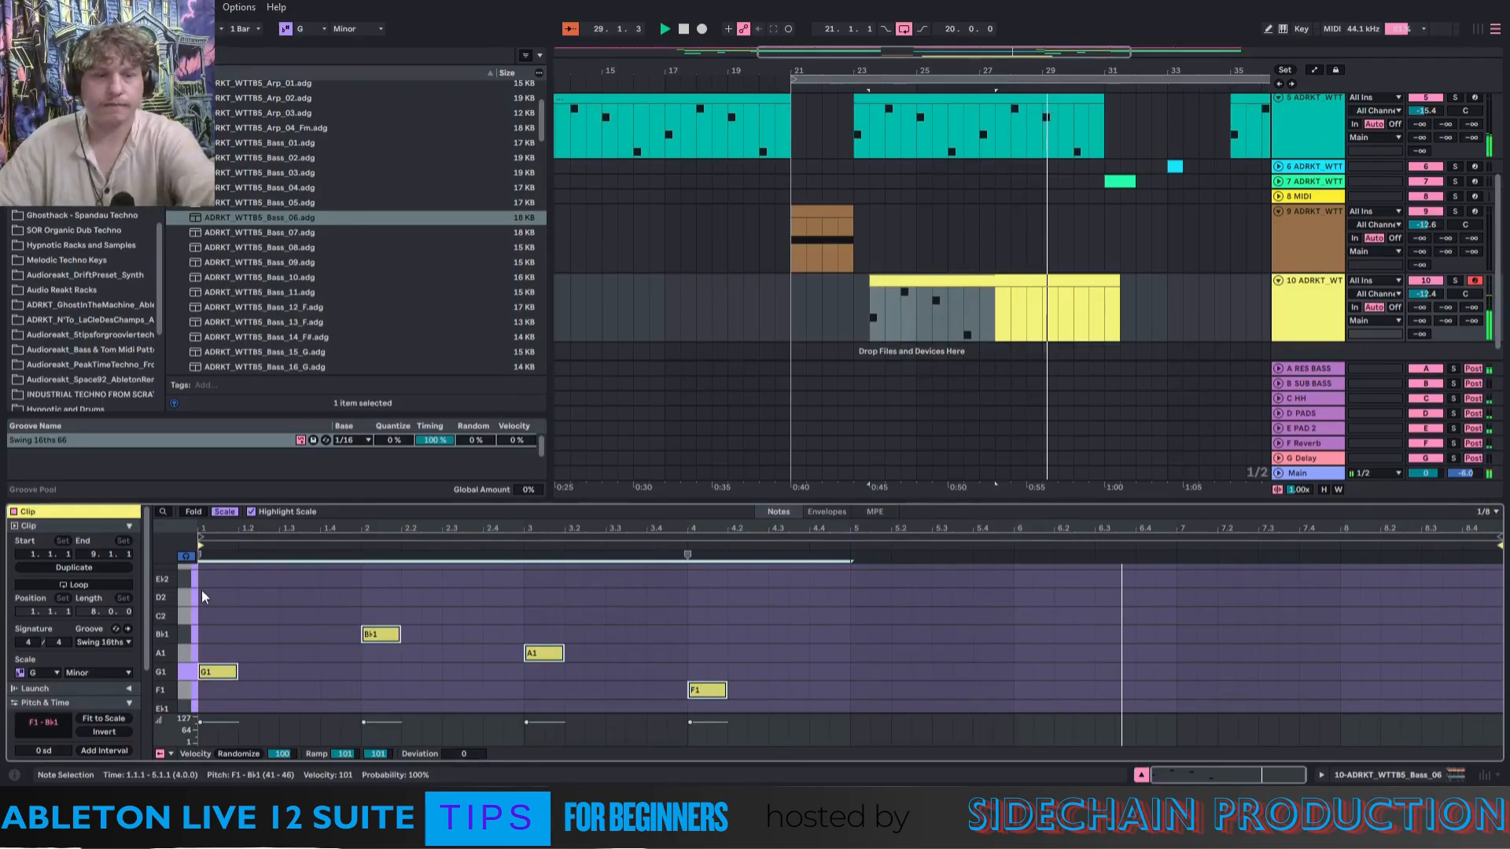
key(ctrl+d)
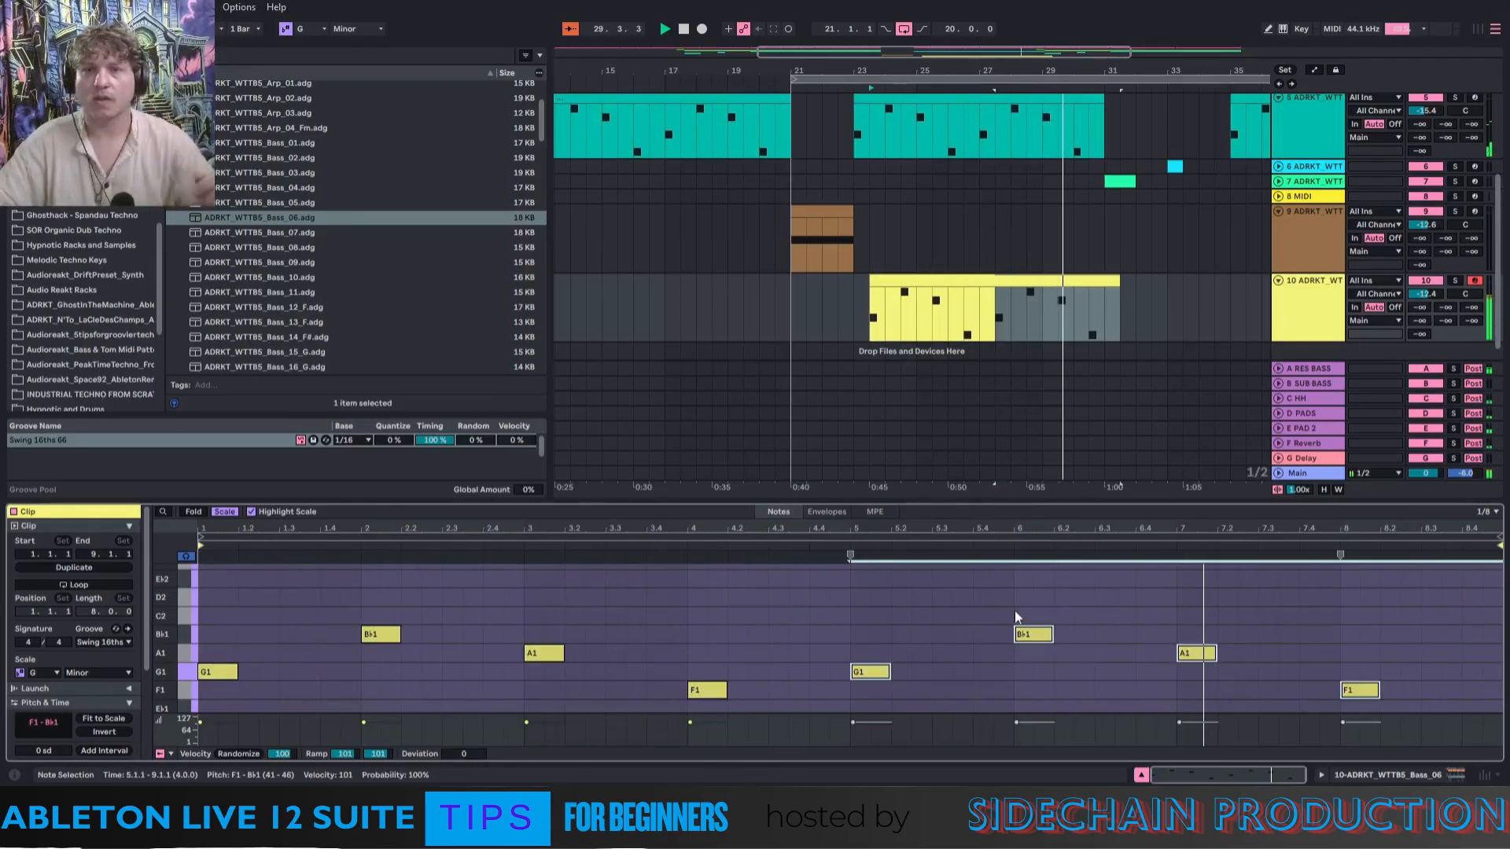
Delete the last F1 note at 8.1.1 from the bass clip and play from 23.1.1.
click(1340, 651)
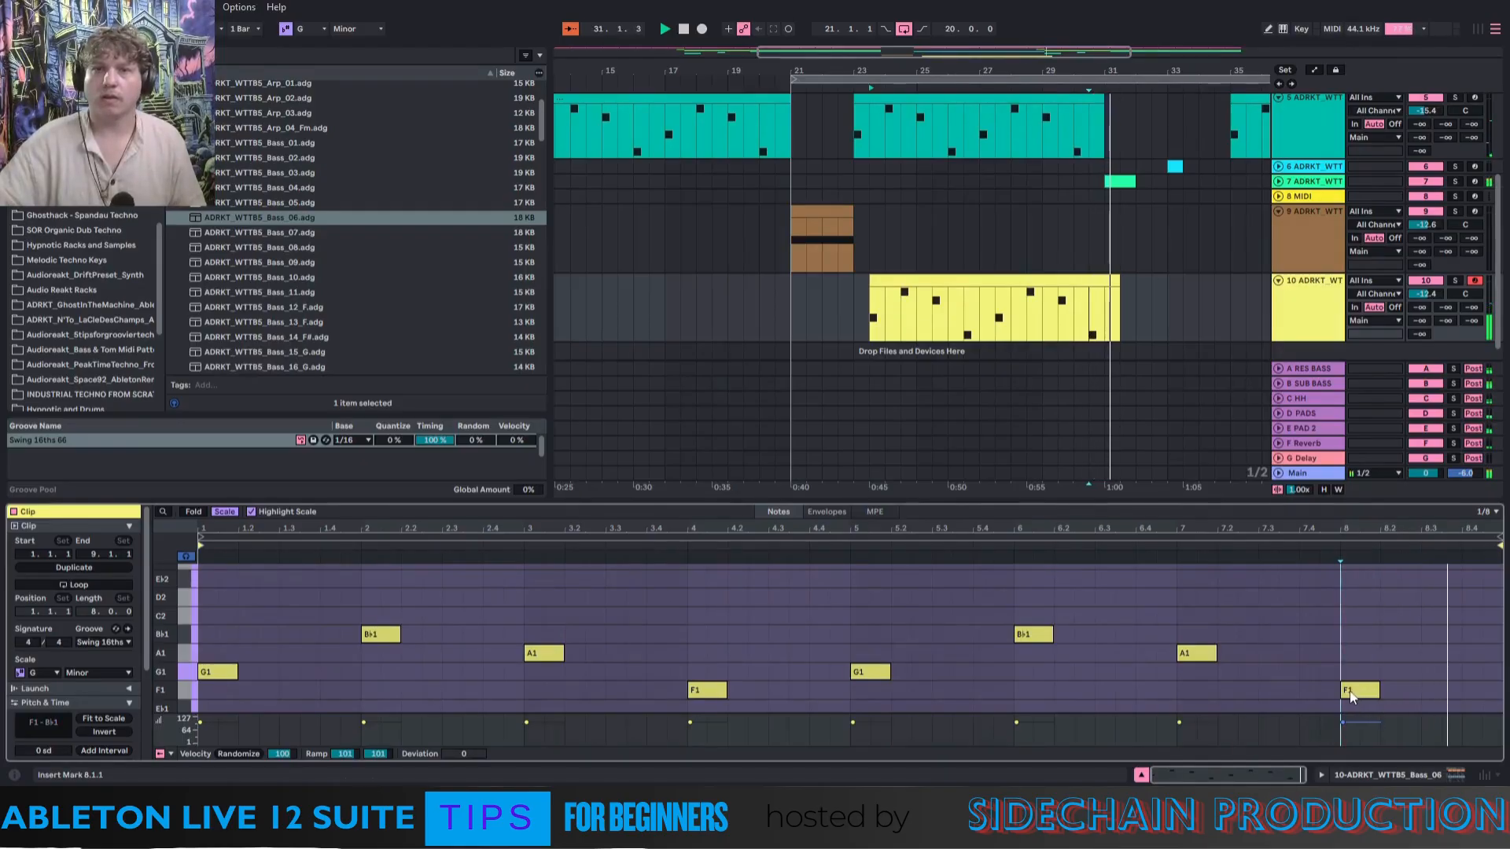
double_click(1357, 692)
click(859, 329)
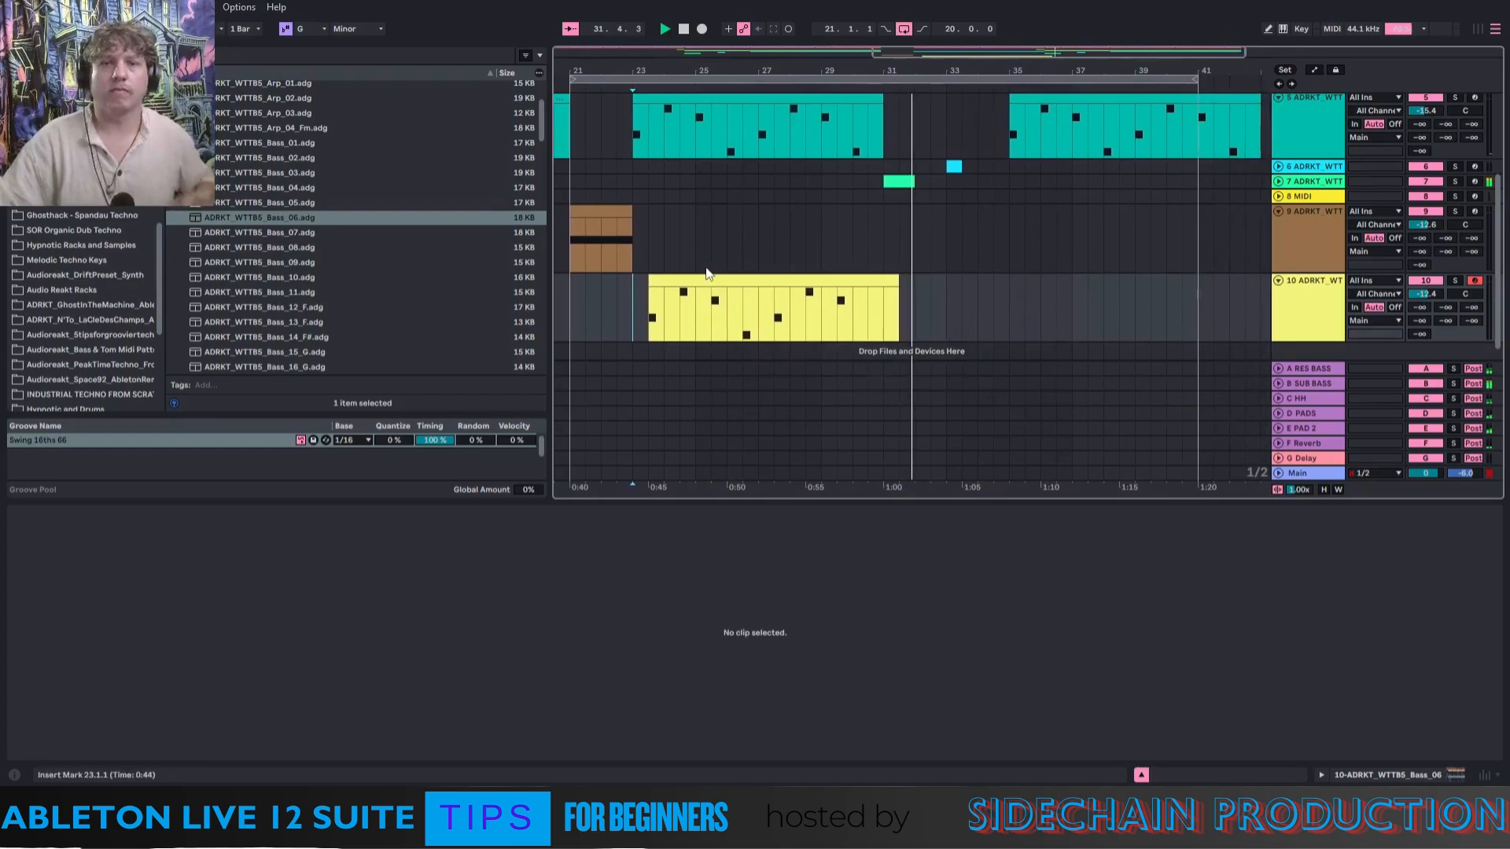
Copy the eight-bar Bass_06 clip from 23.3.1 to 35.3.1 on the same track.
click(746, 340)
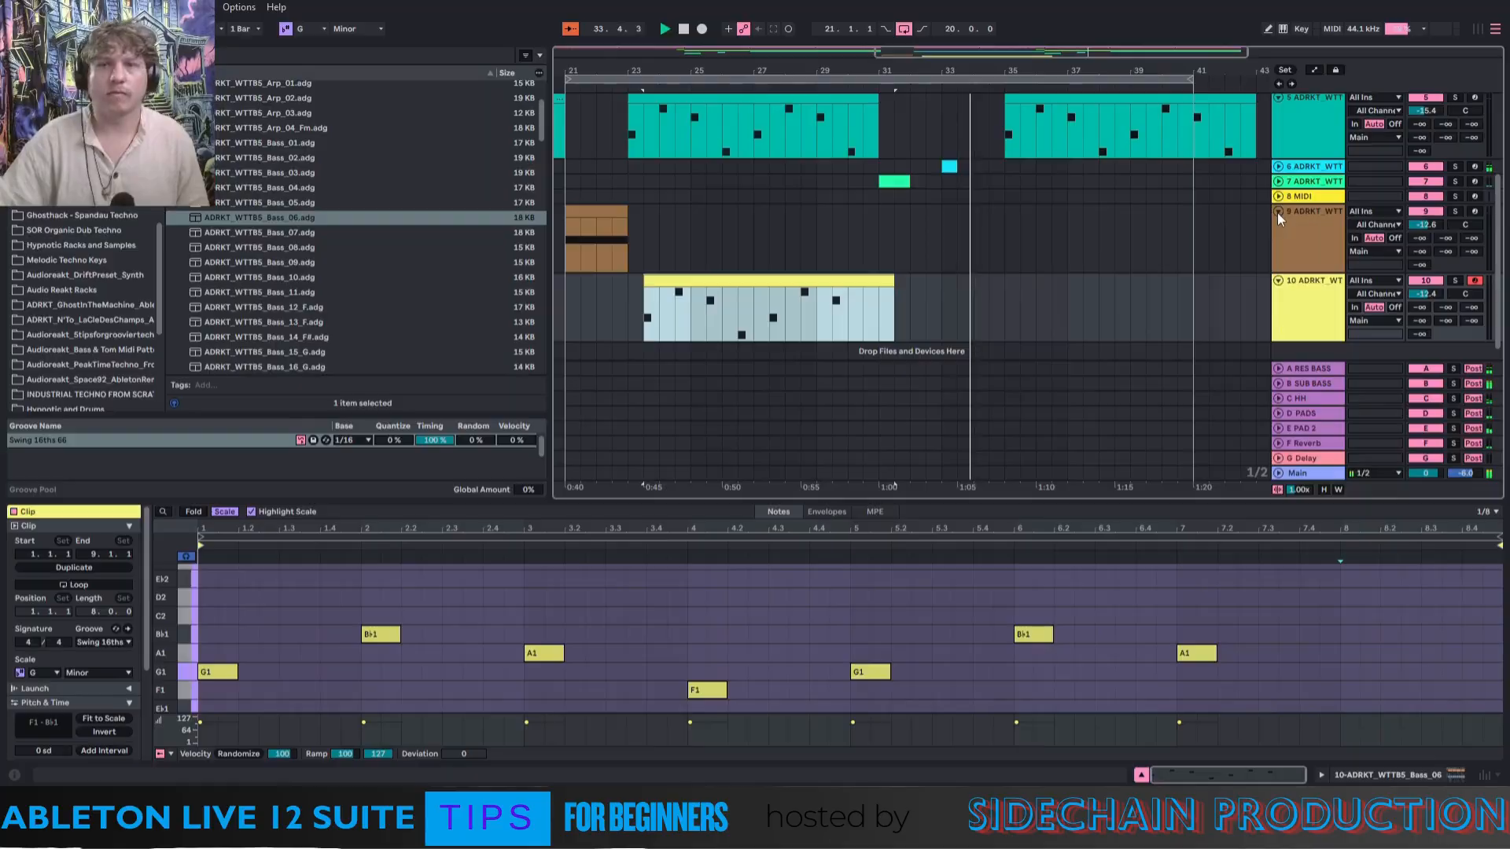
scroll(1007, 236, up, 3)
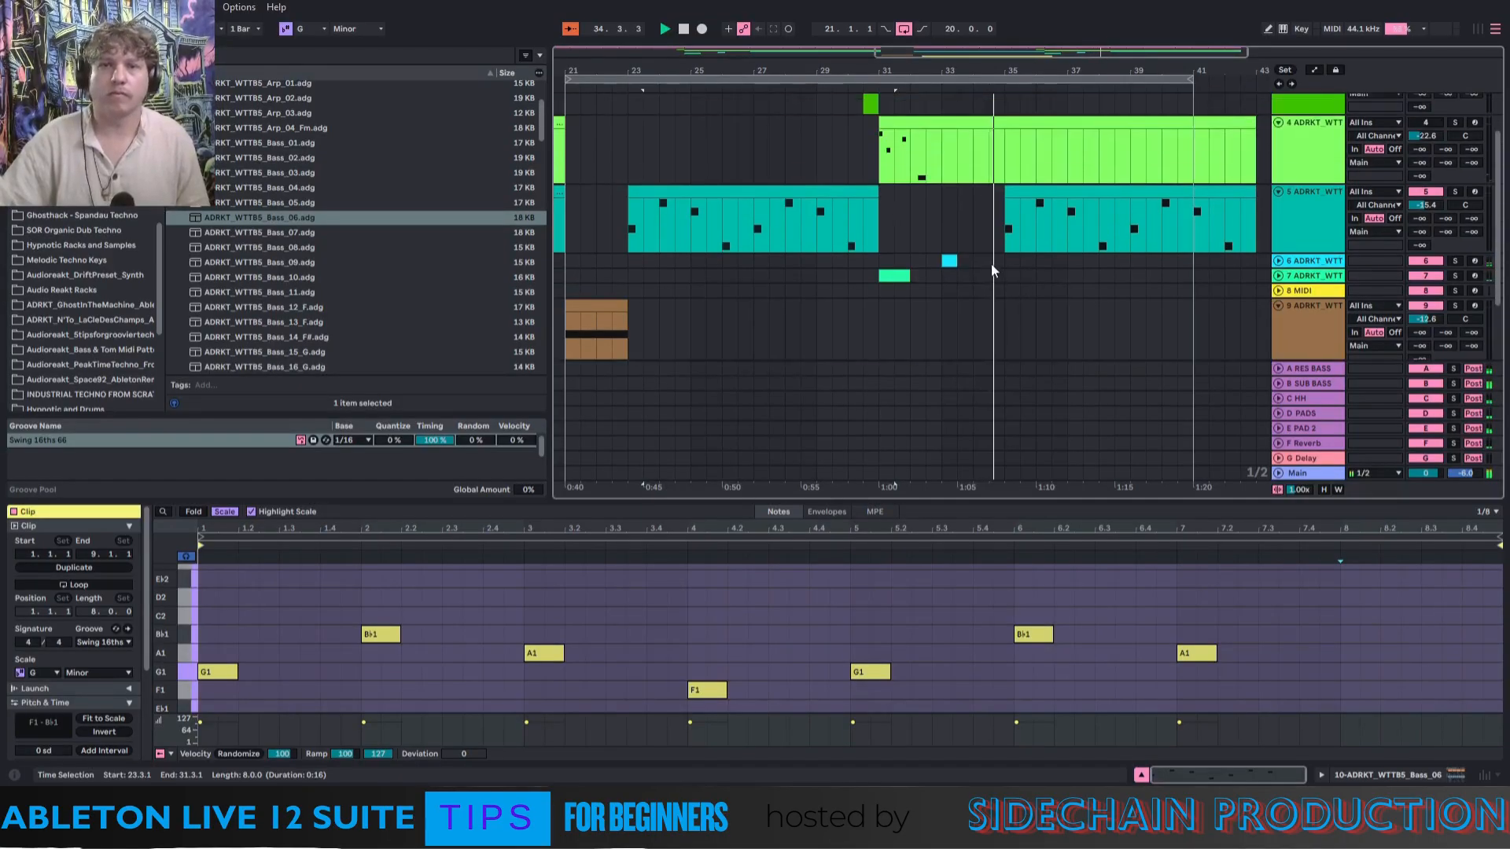
click(950, 264)
scroll(952, 267, up, 1)
scroll(921, 291, down, 3)
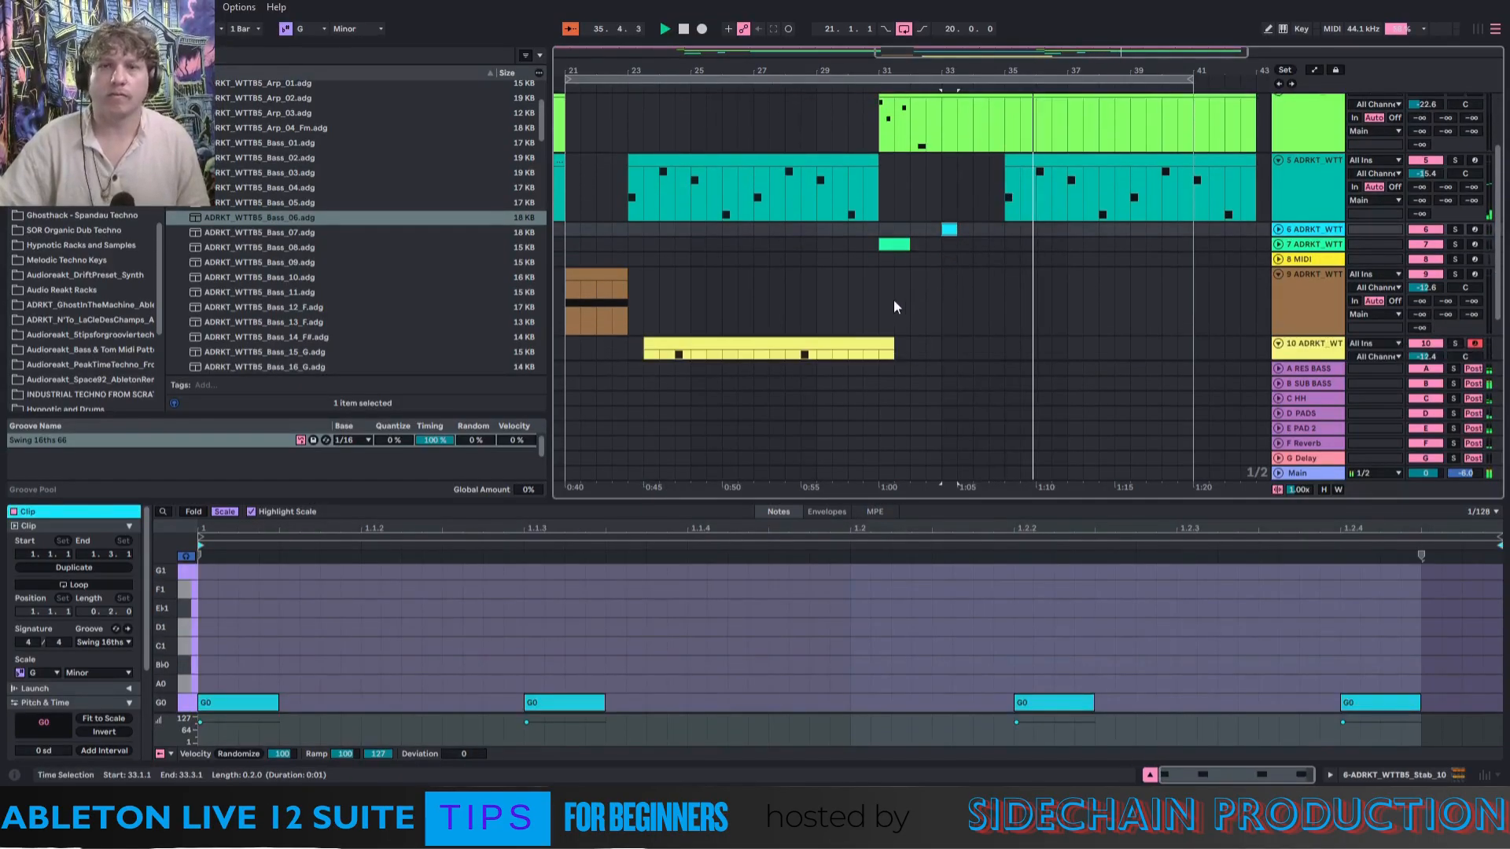
click(674, 268)
drag(672, 267, 1058, 274)
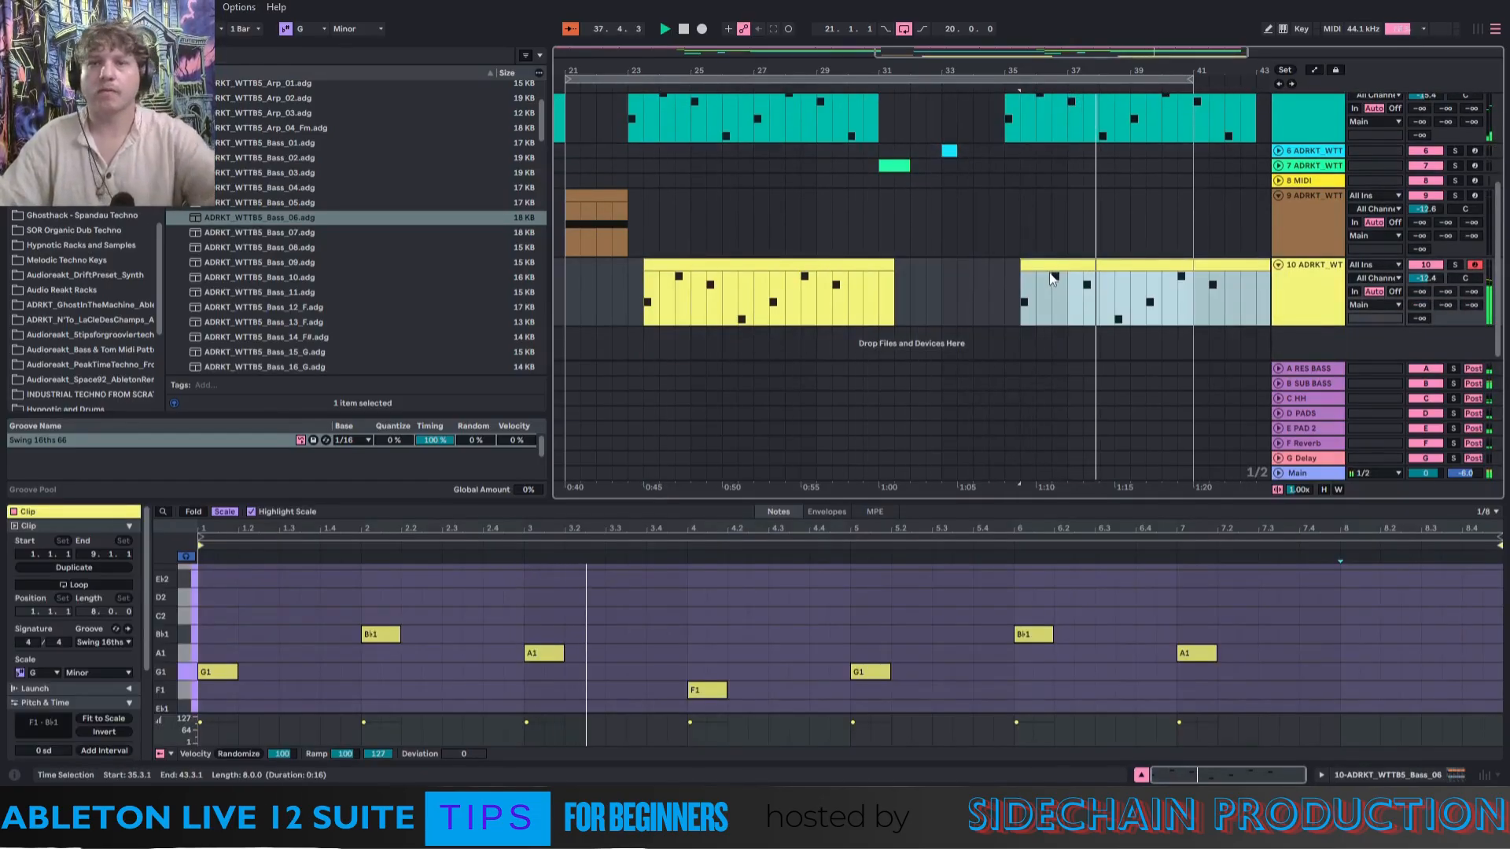
Disarm the Bass_06 track and extend the arrangement loop to 44.1.1.
click(1001, 280)
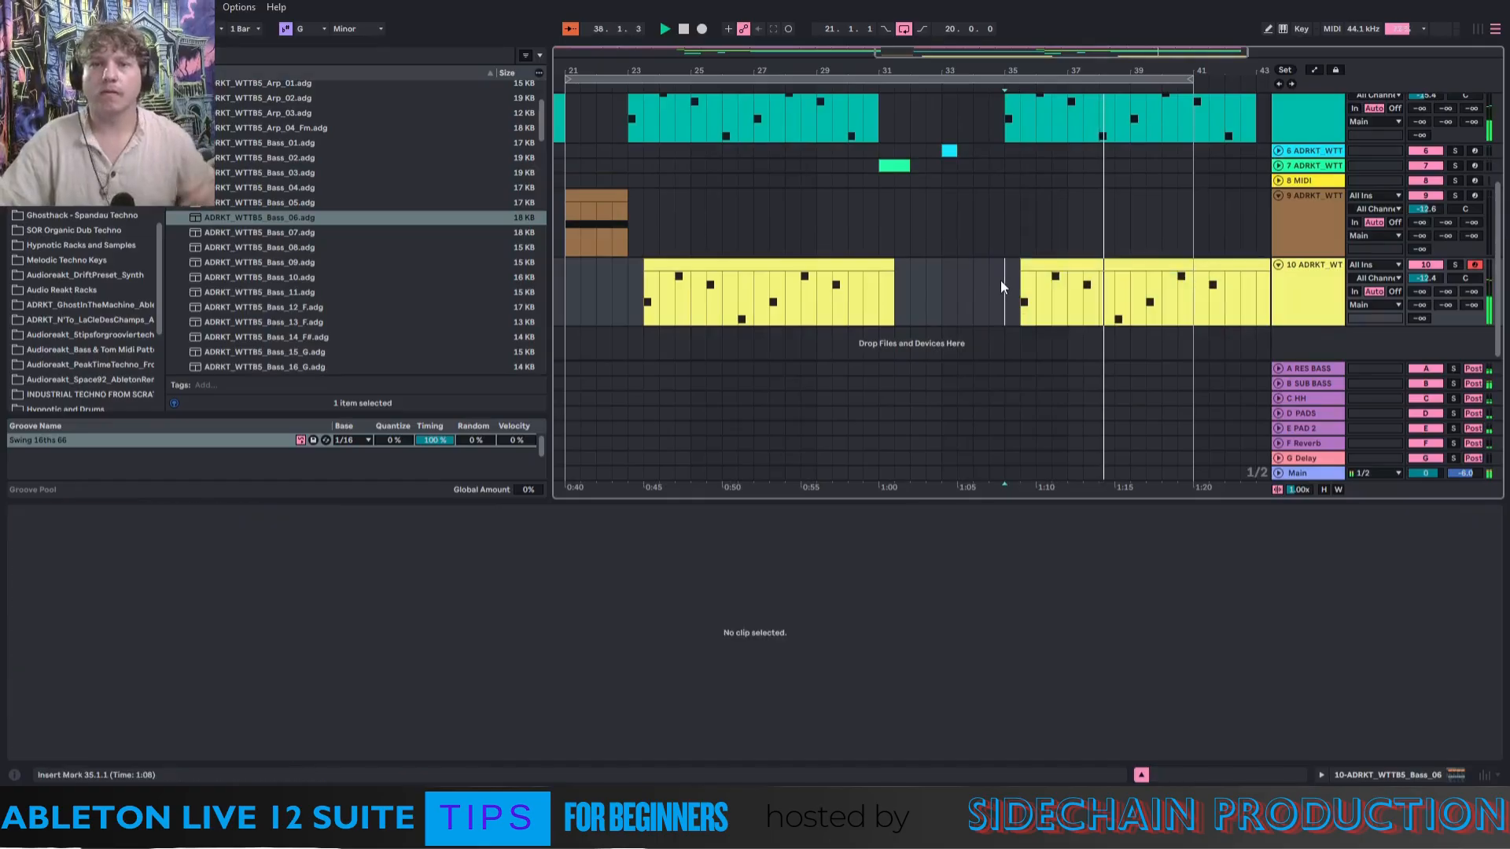
click(1474, 265)
drag(983, 69, 982, 49)
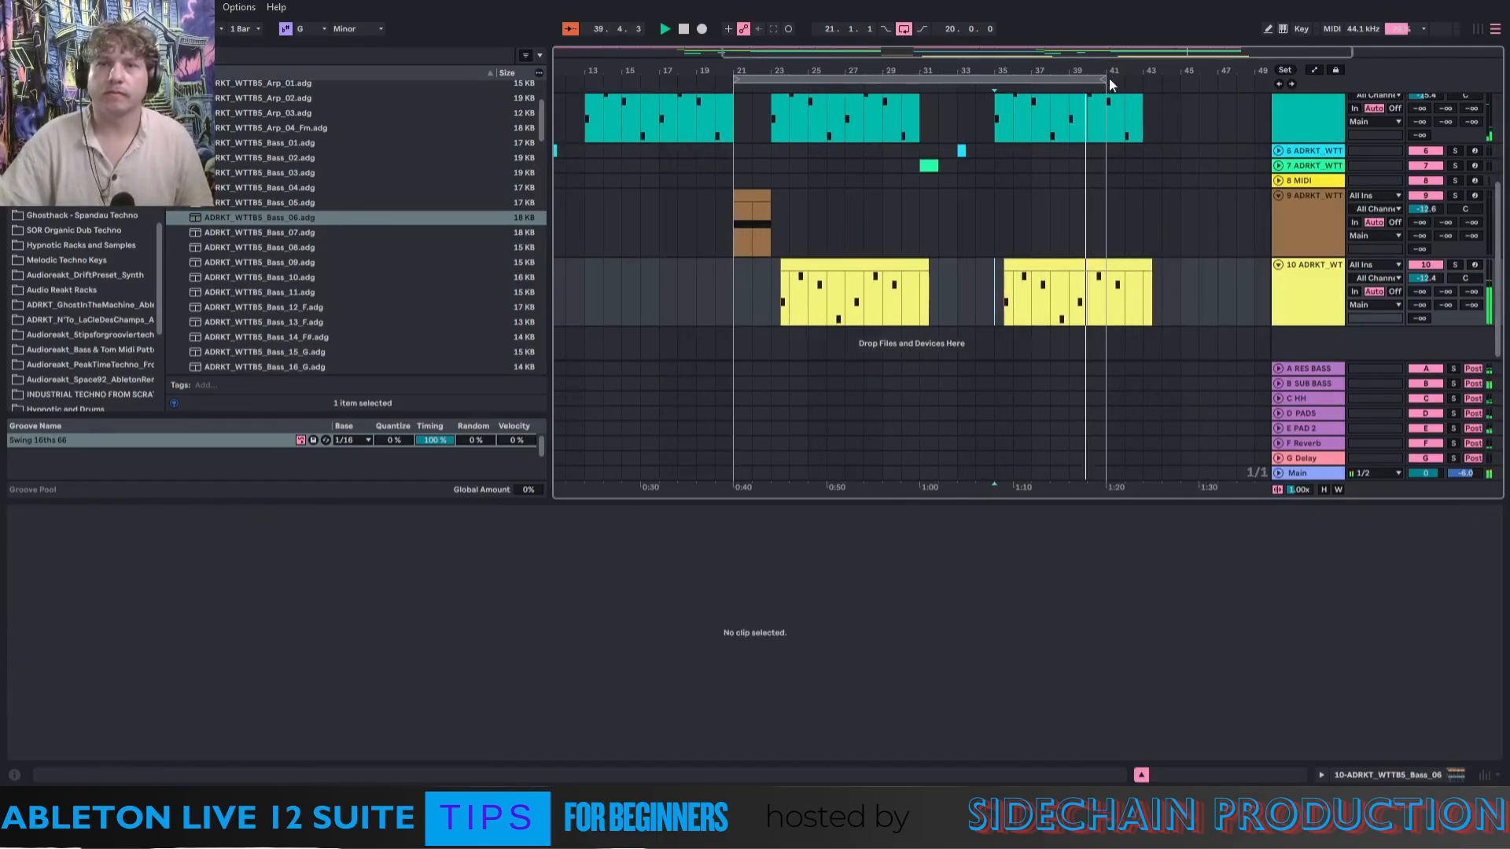
drag(1103, 81, 1161, 85)
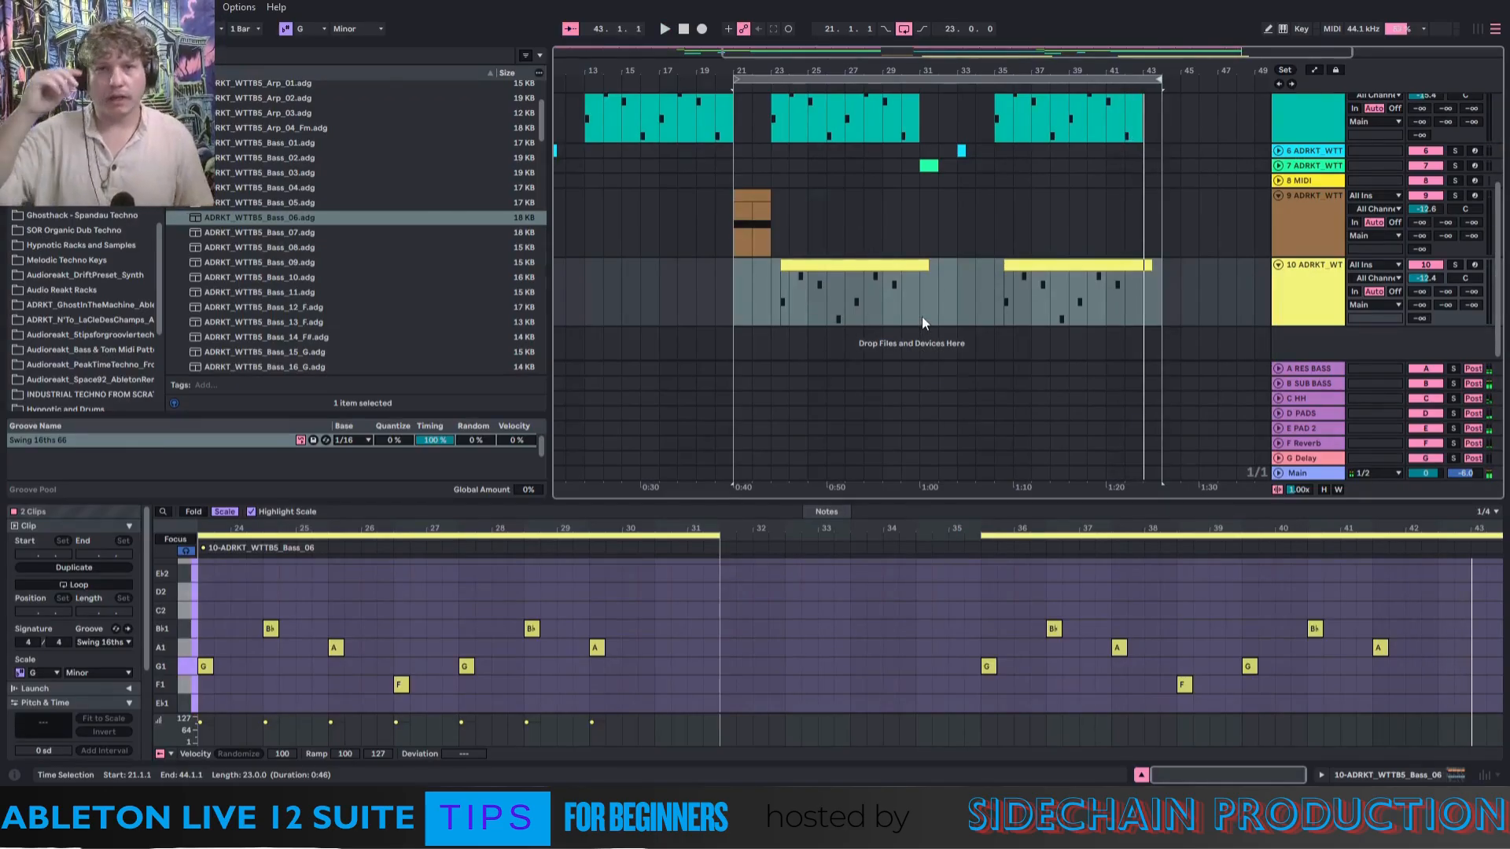
Add an F1 note at 8.1.1 of the second Bass_06 clip.
double_click(1443, 686)
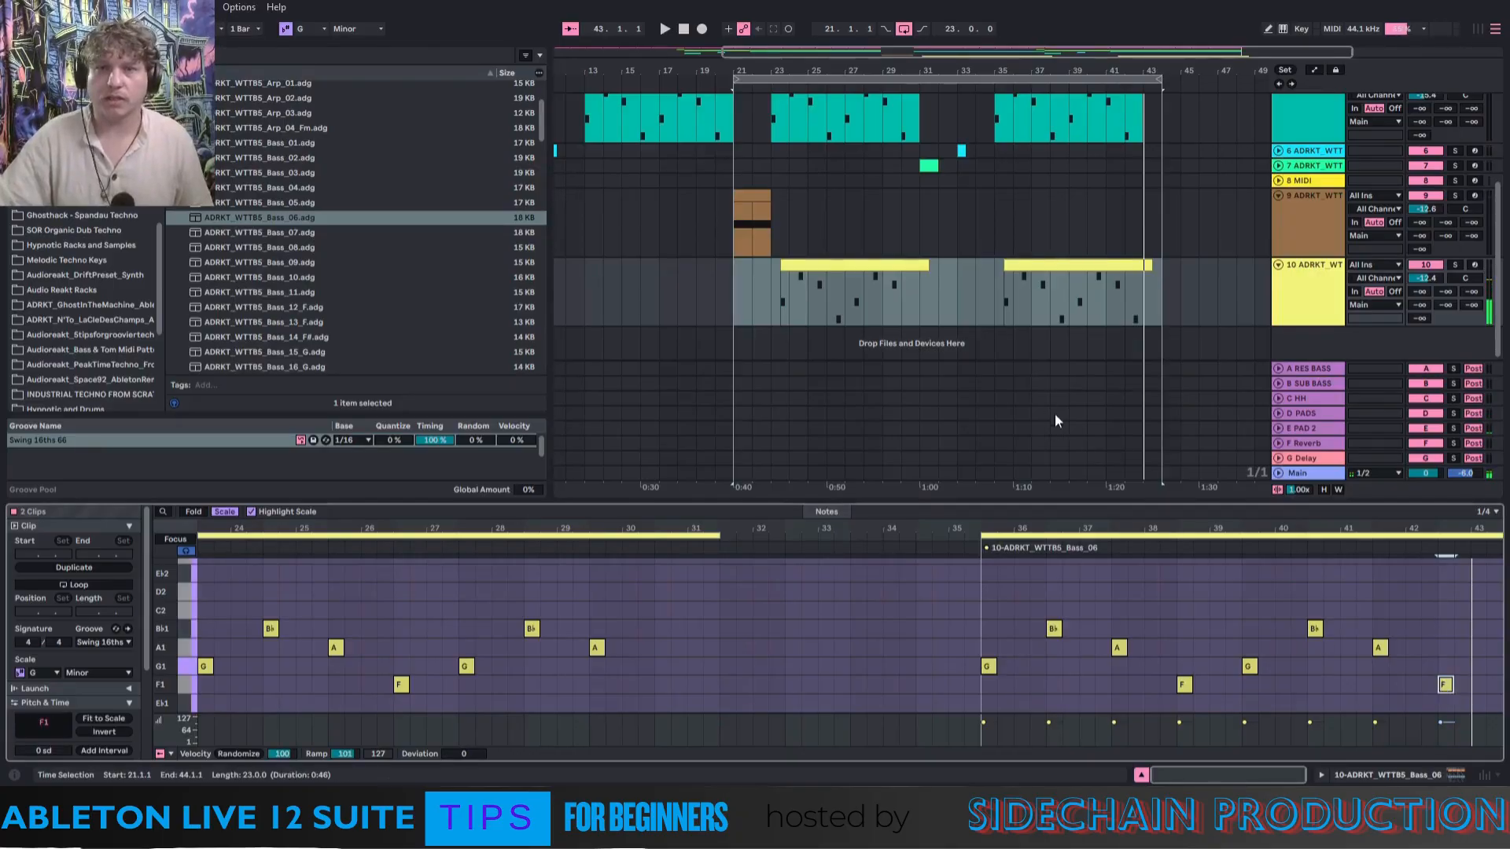
click(1071, 269)
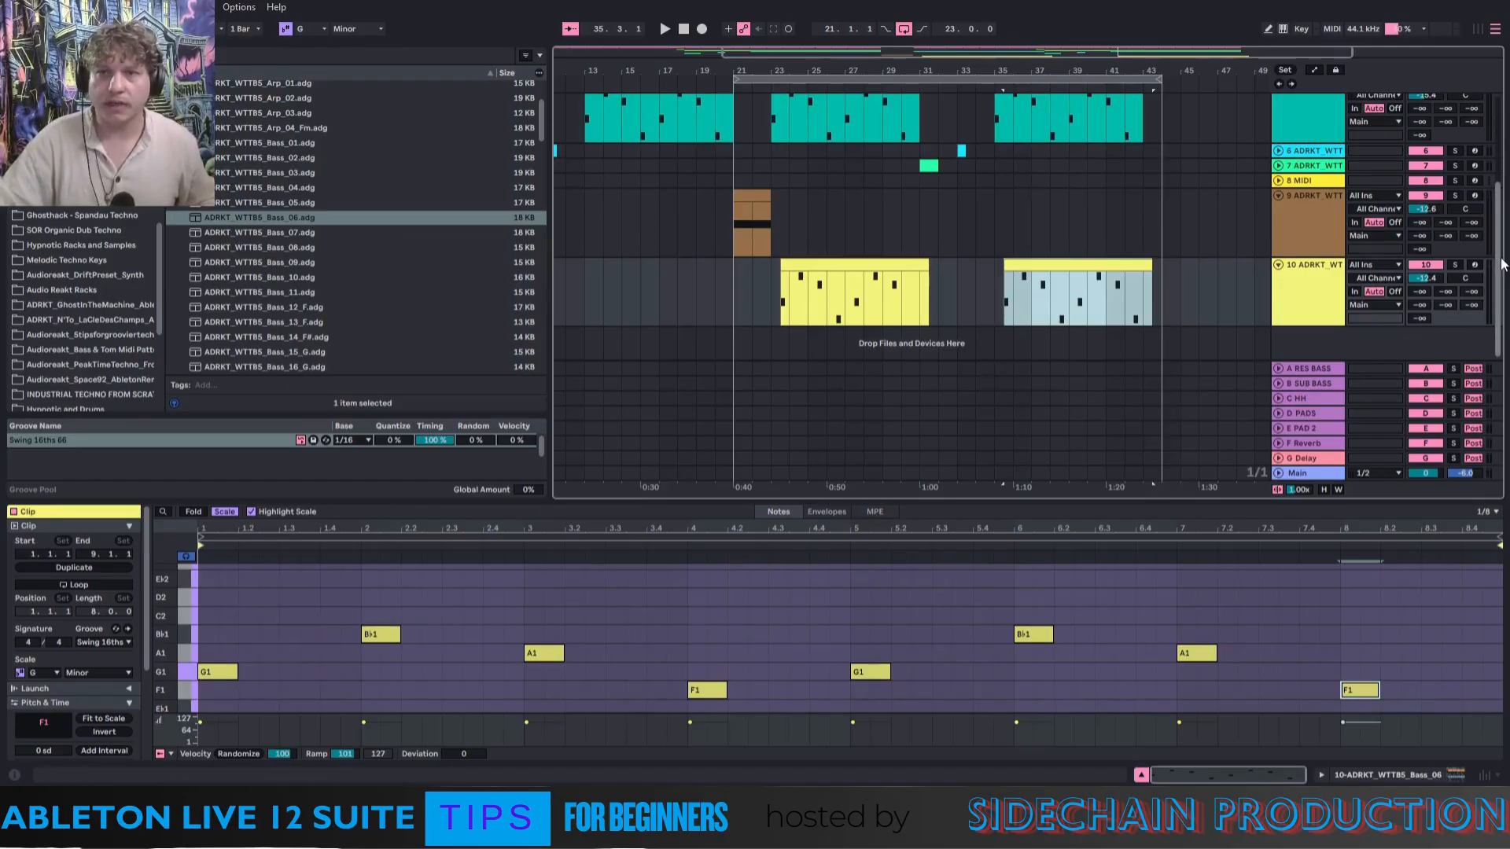
Collapse tracks 3, 4, 5, 9 and 10 in the arrangement to single-line height.
drag(1502, 264, 1472, 132)
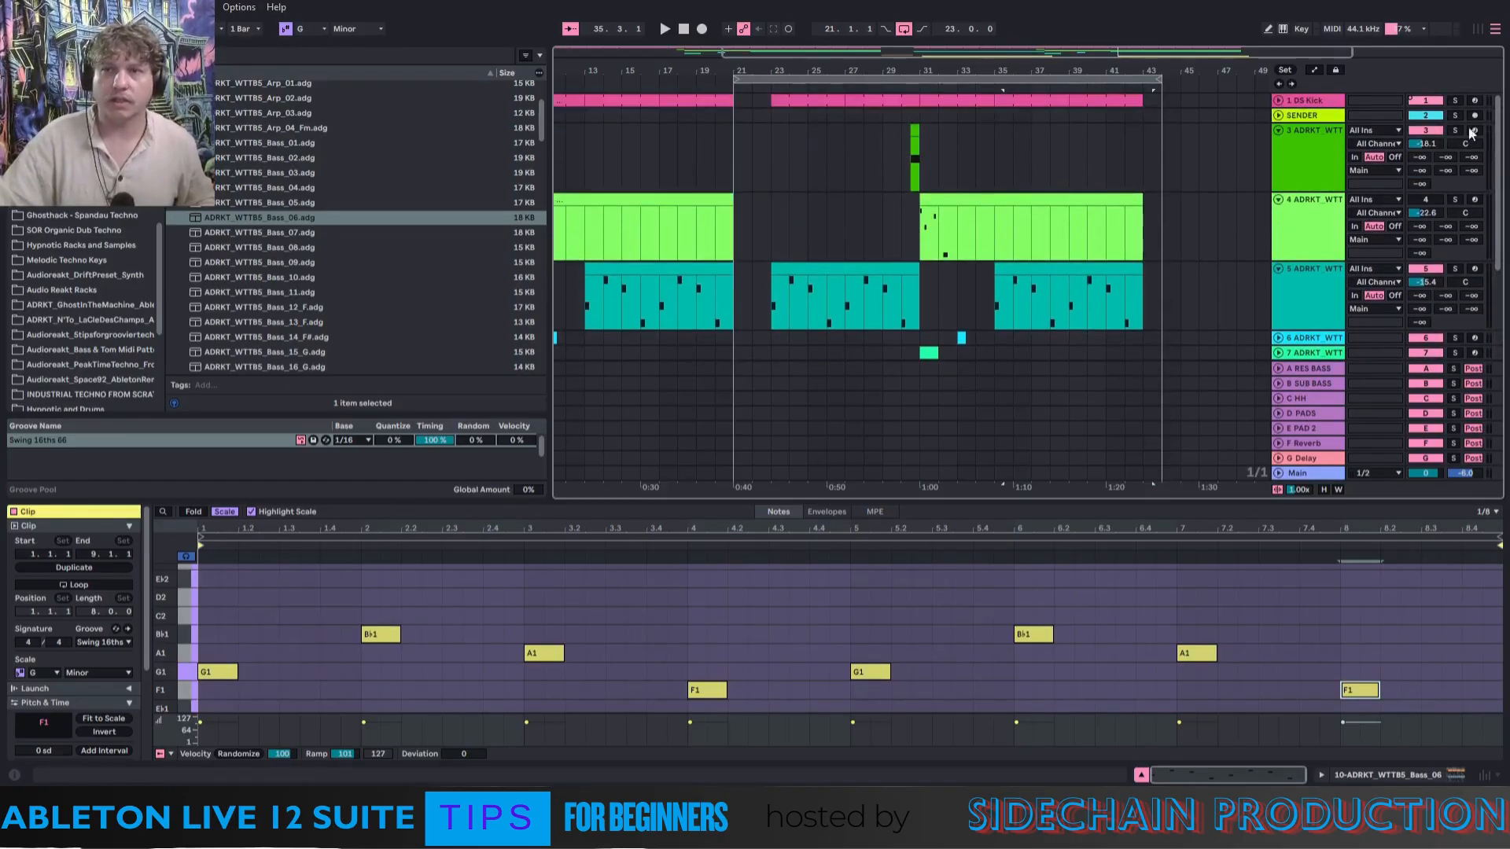
click(1278, 130)
click(1277, 144)
click(1277, 159)
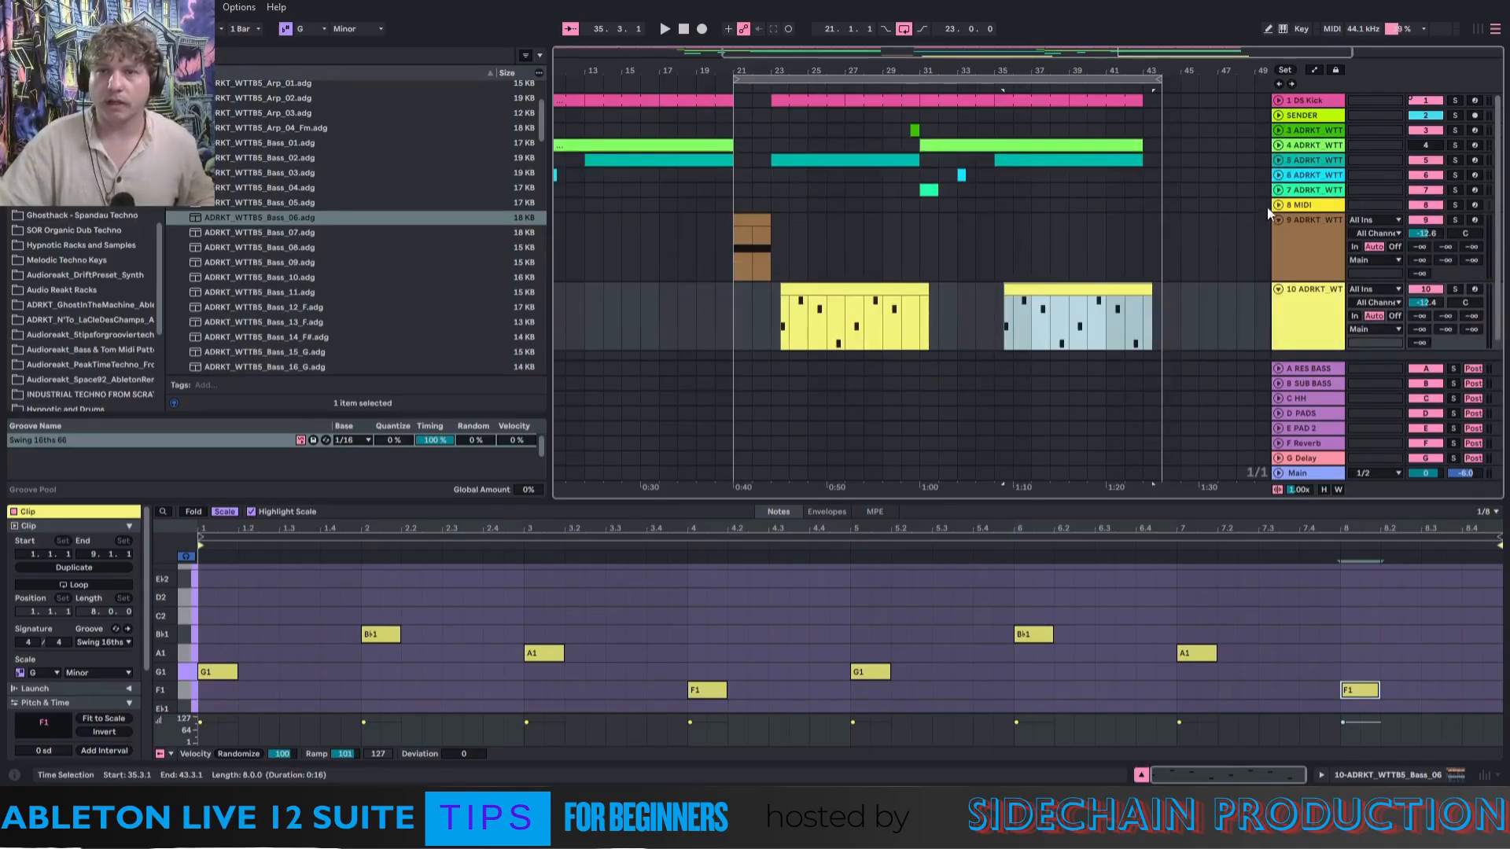
click(1278, 220)
click(1278, 235)
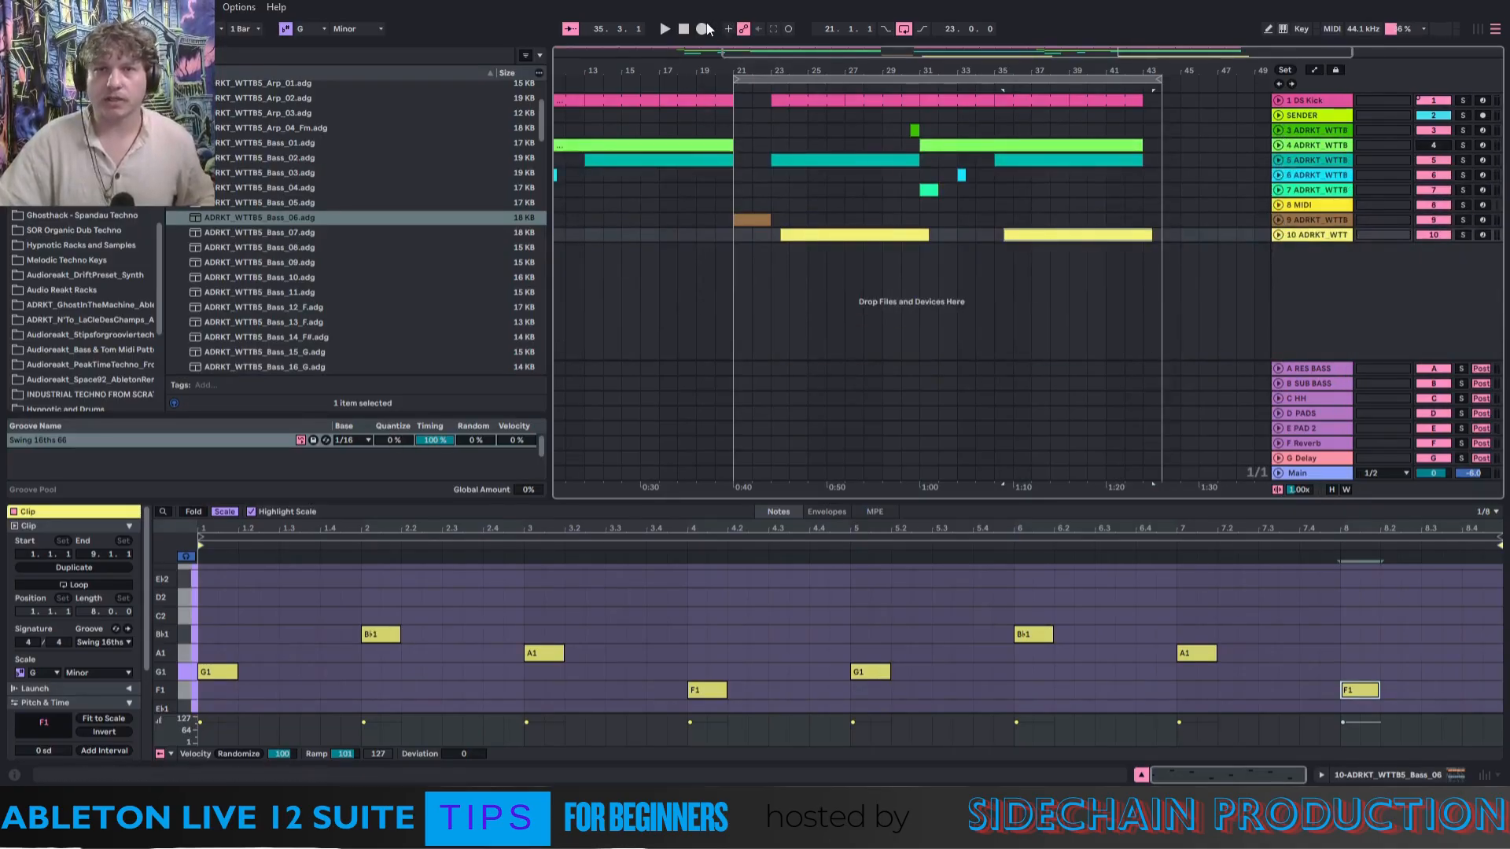
Play the whole arrangement from 1.1.1.
drag(590, 70, 703, 49)
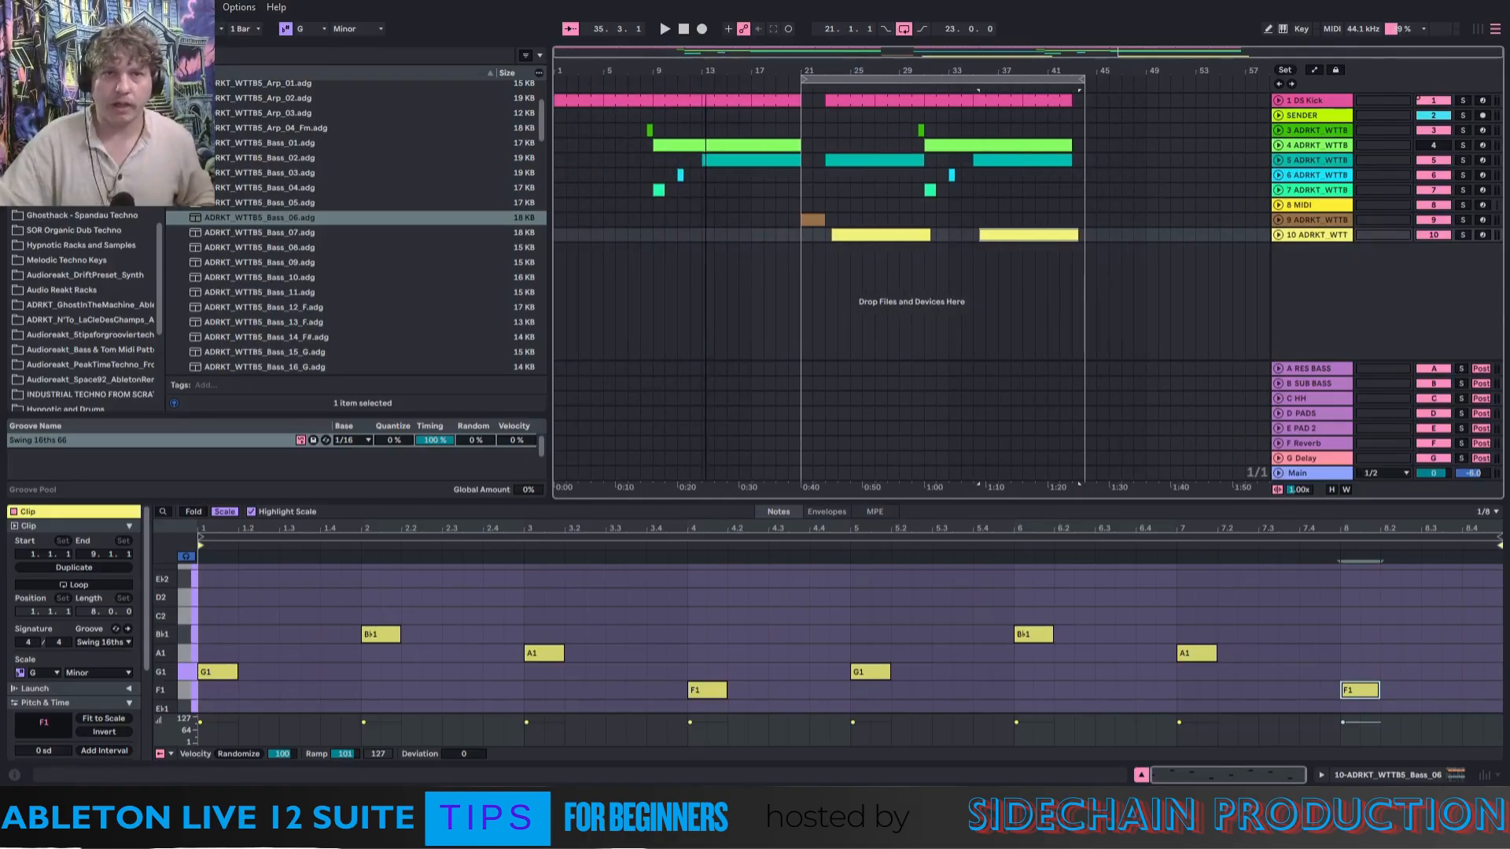
click(556, 236)
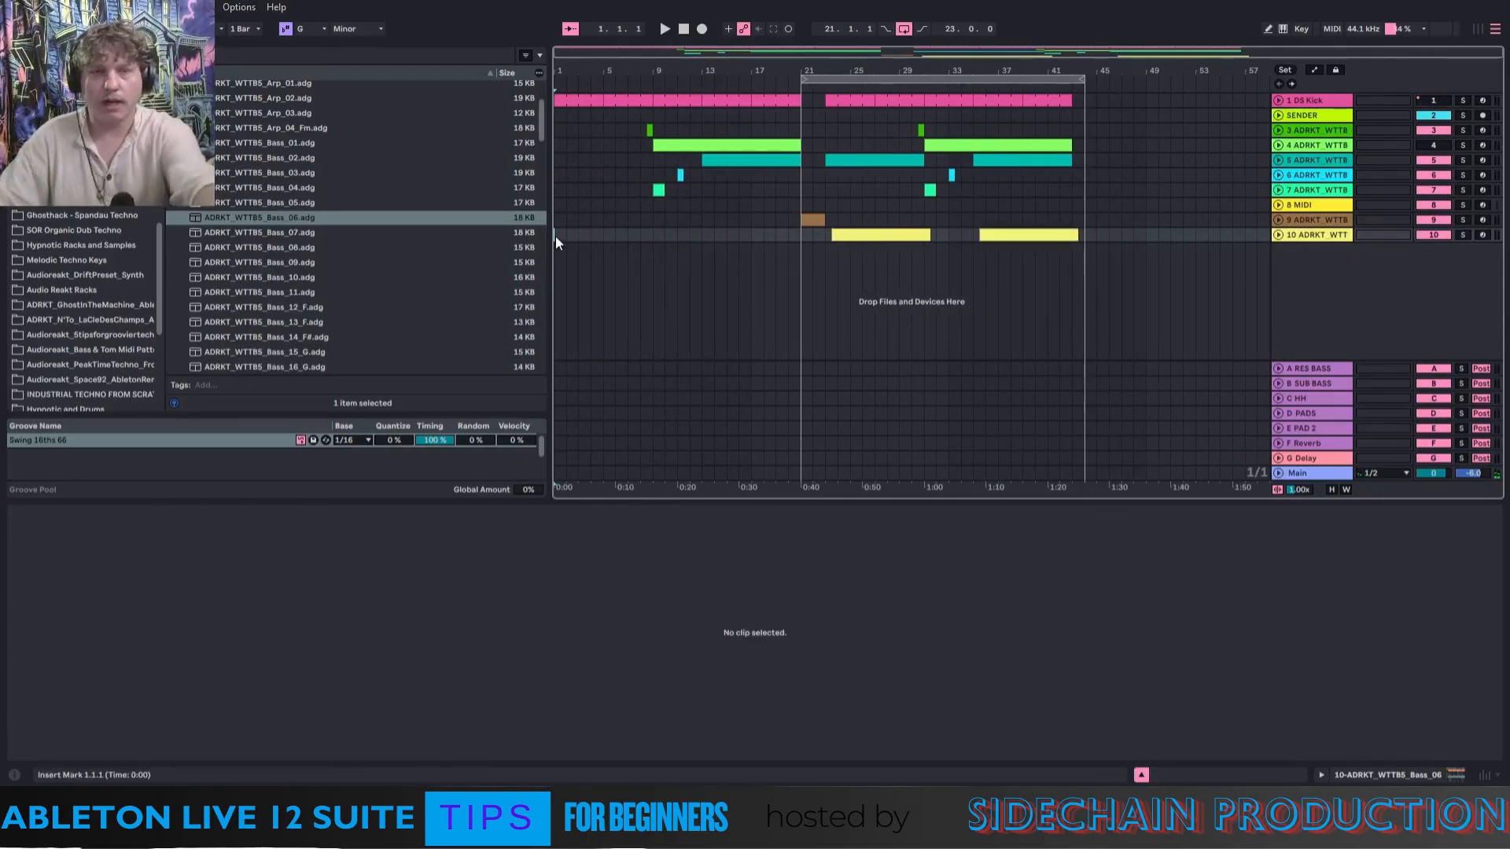
key(space)
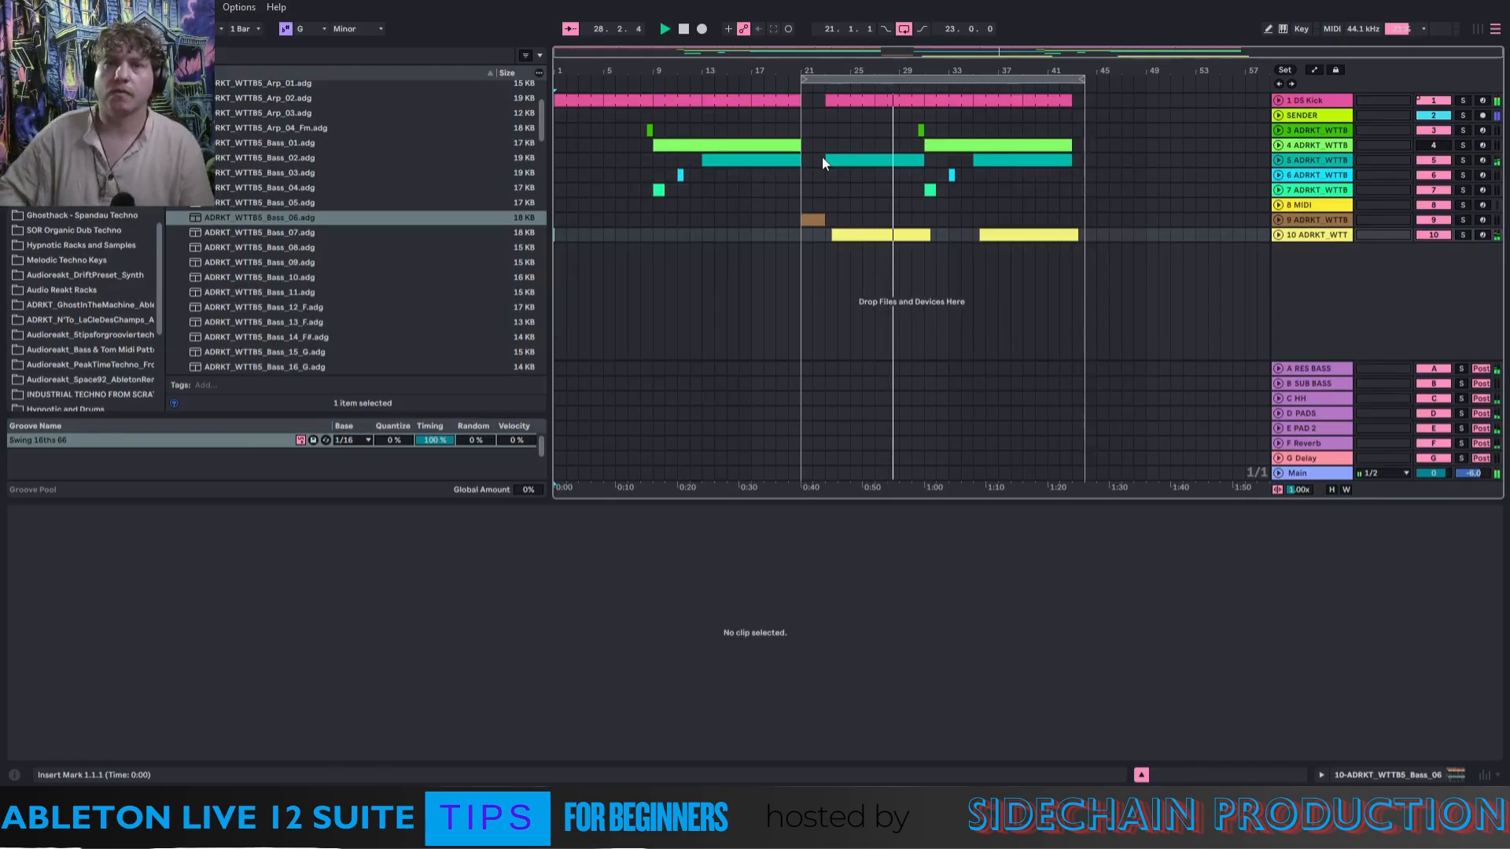
Move the last G2 note to 1.4 in the four-bar kick clip at 31.1.1, and duplicate the clip to 35.1.1 and 39.1.1.
double_click(940, 100)
drag(1140, 663, 1220, 659)
click(952, 96)
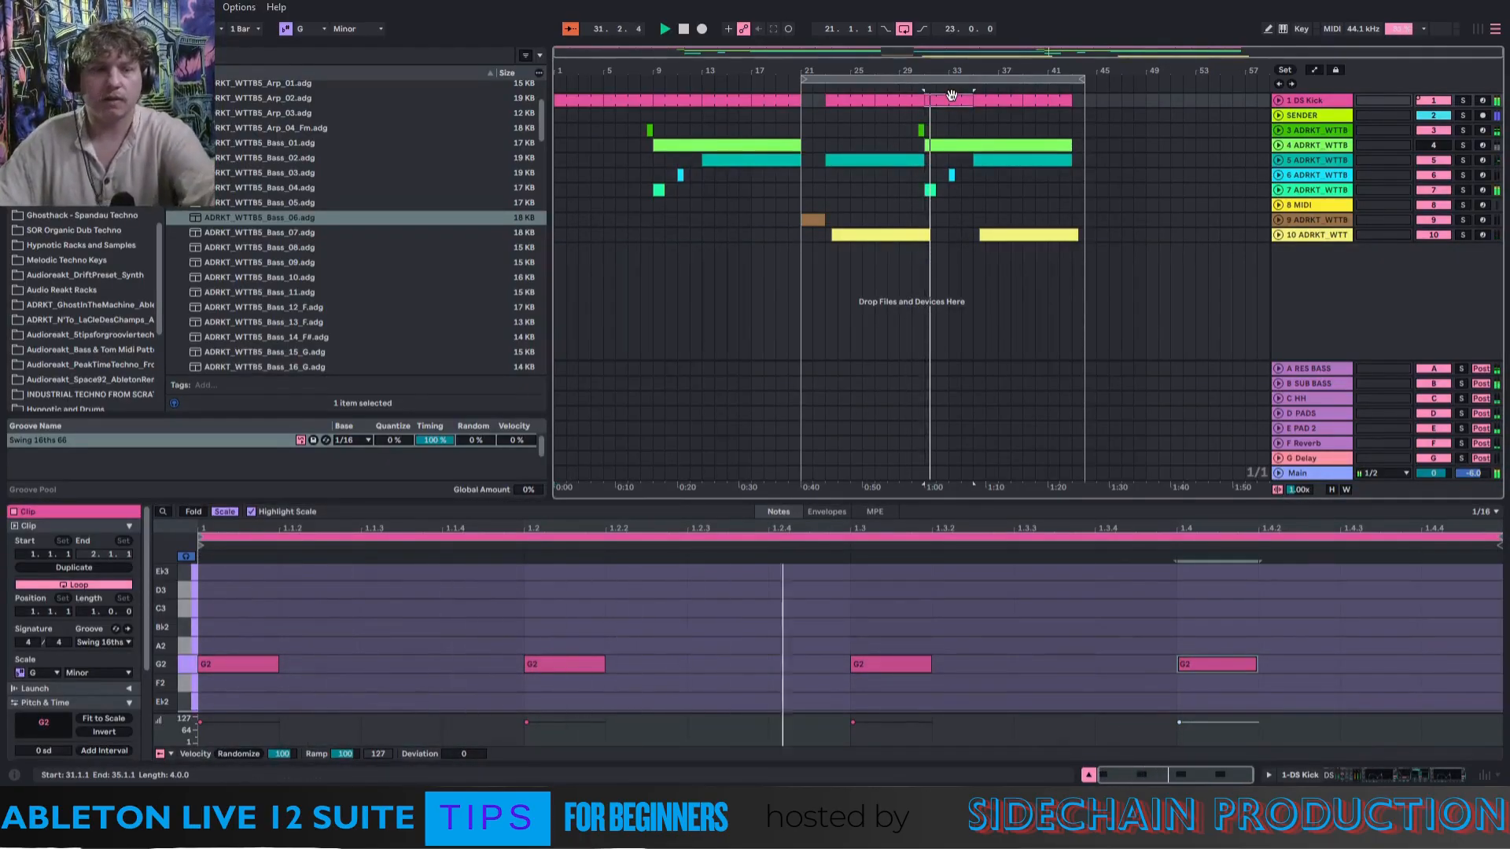
key(ctrl+d)
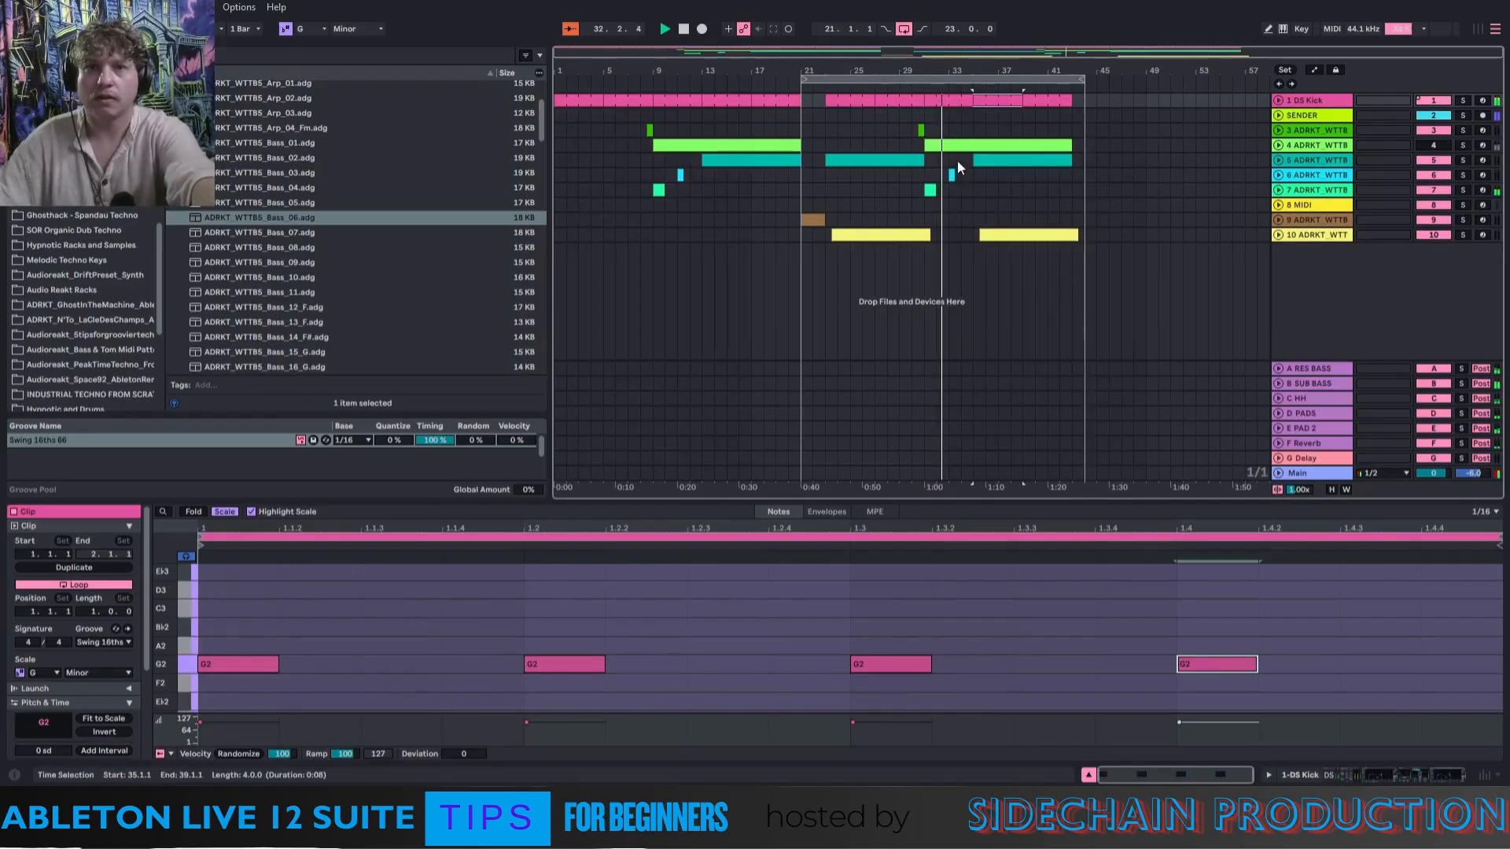
key(ctrl+d)
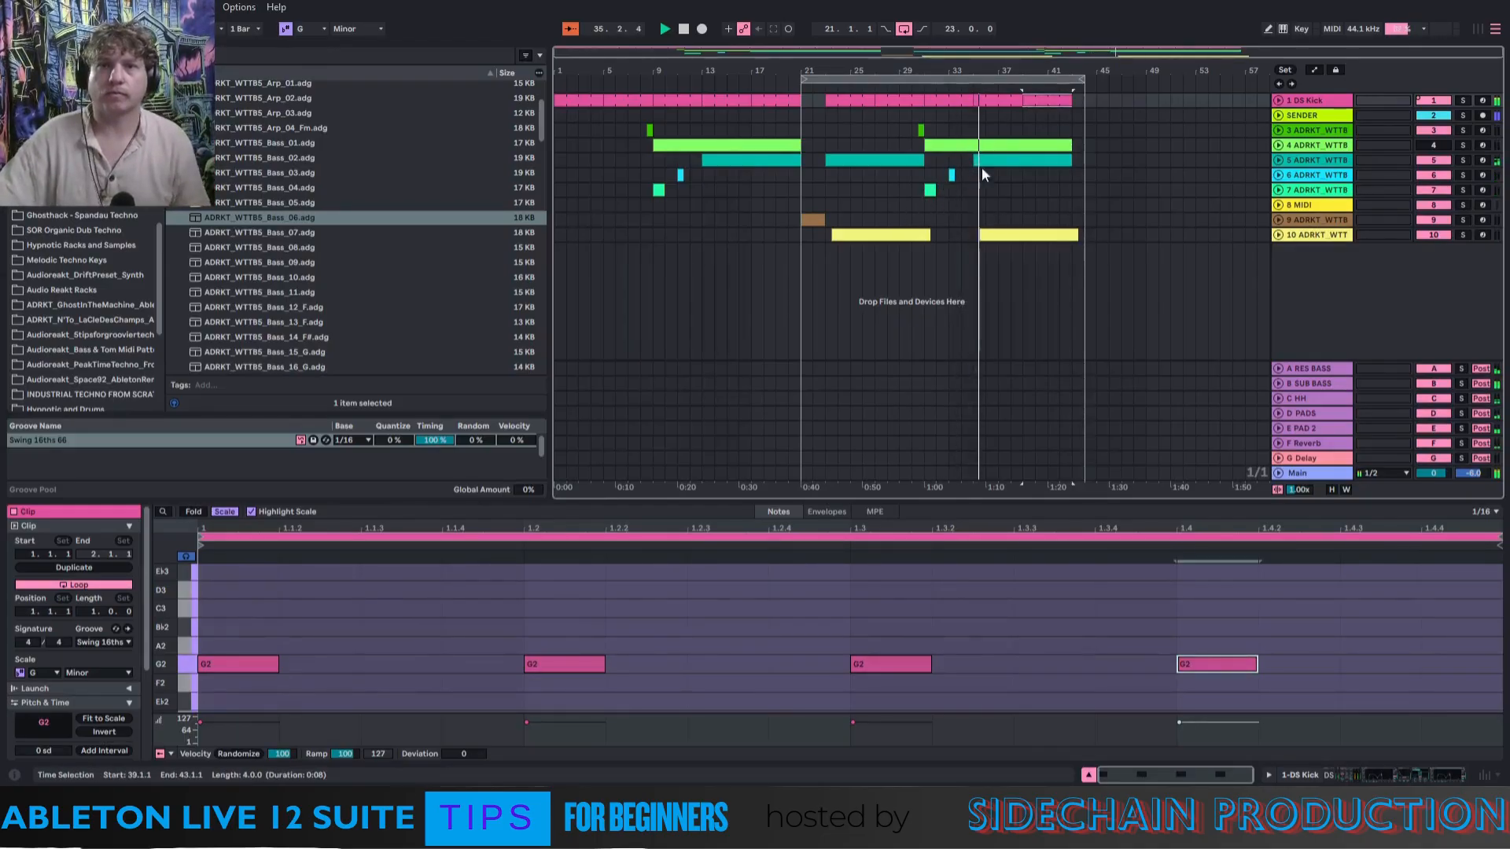
Stop playback and set the insert marker at 1.1.1.
click(1178, 662)
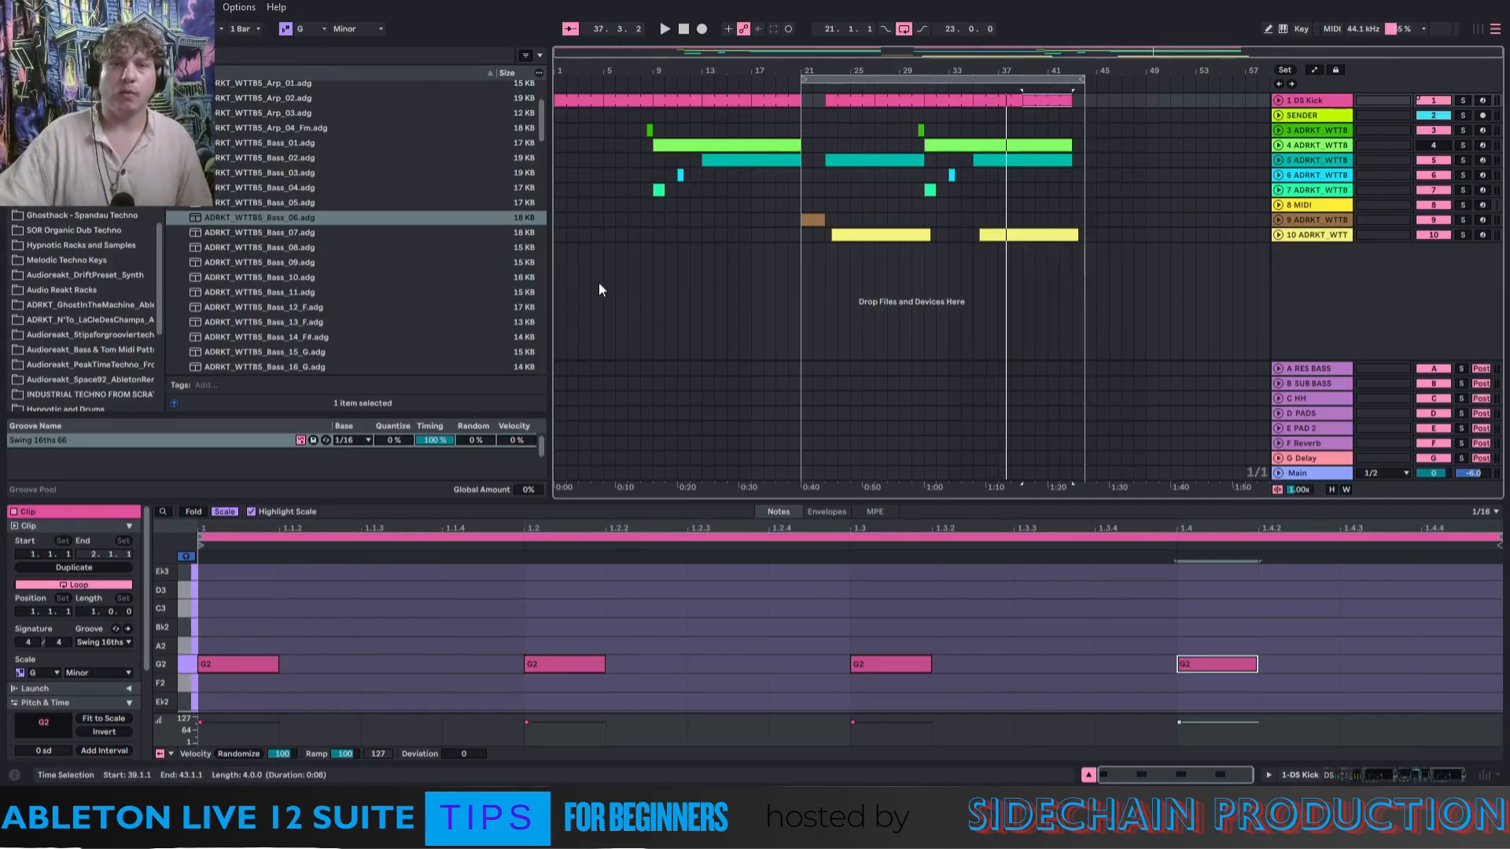
click(559, 270)
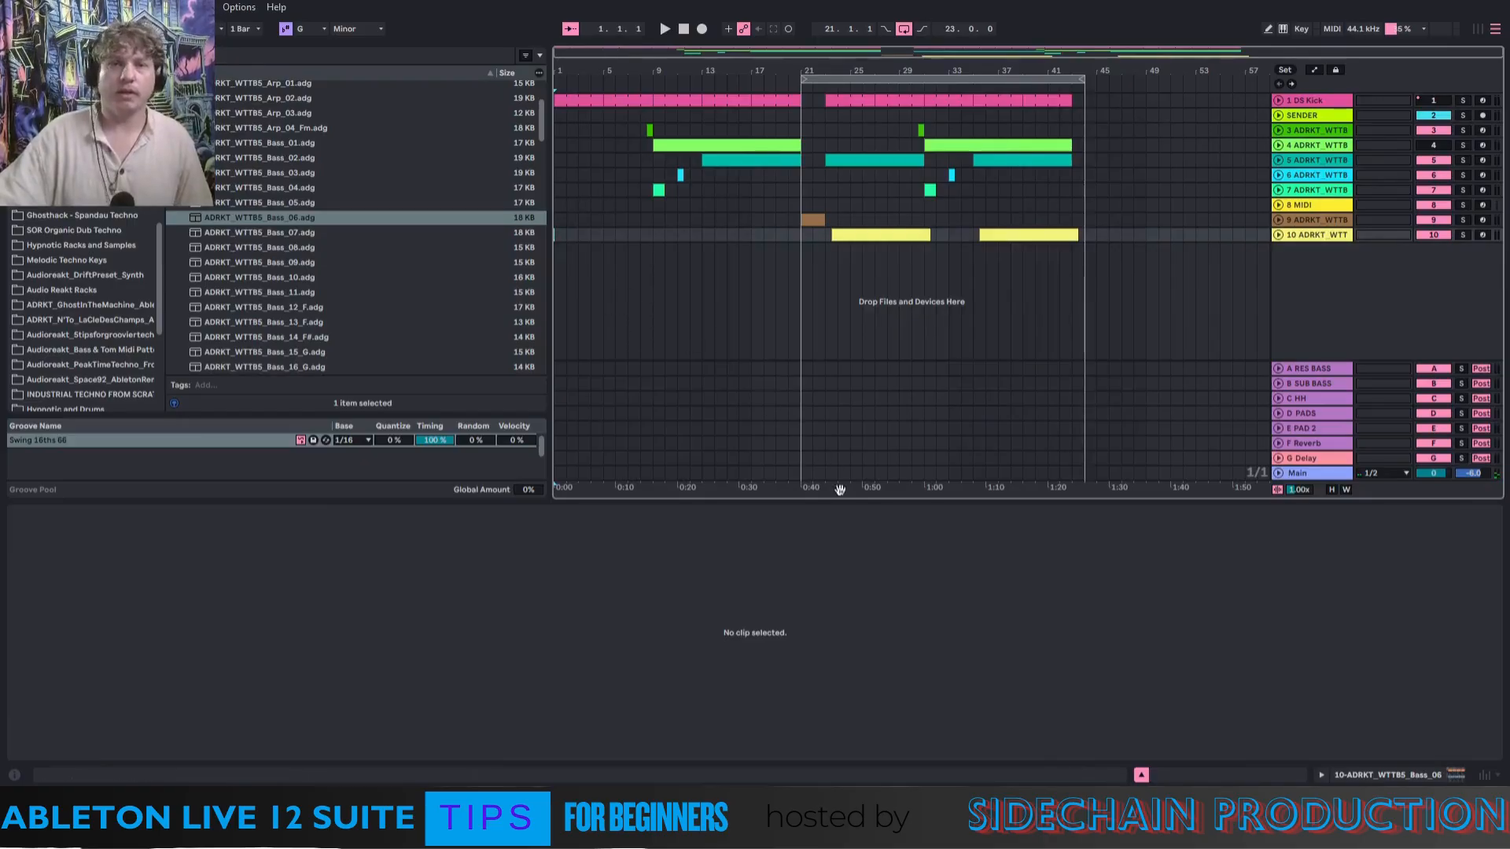